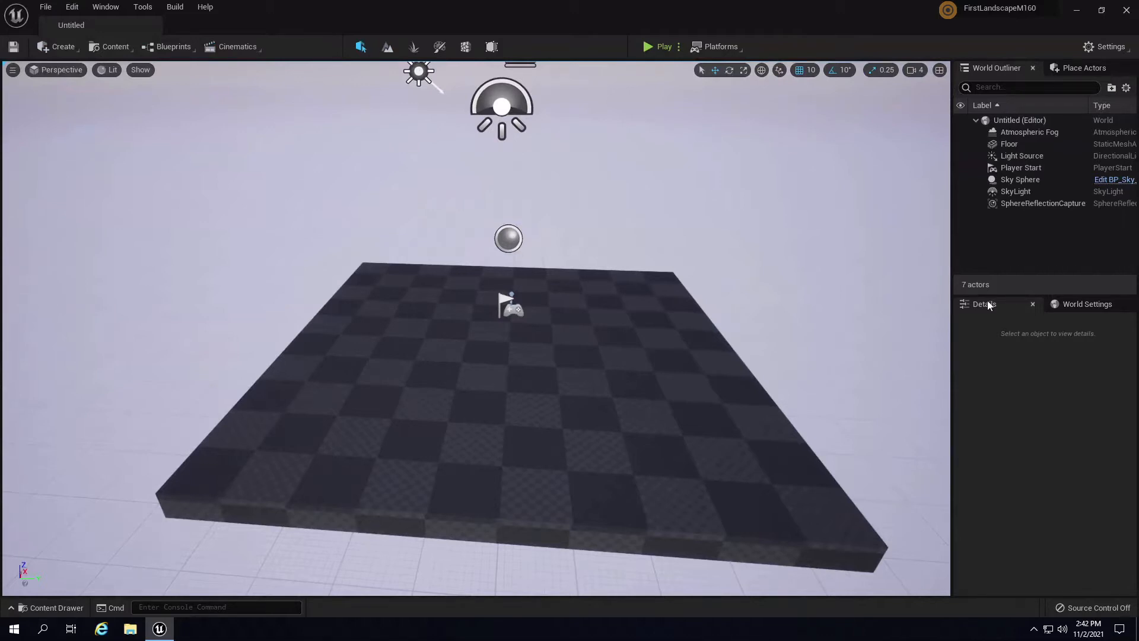
- Fly the viewport around the level and tilt up toward the sky actors
{"action": "scroll", "coordinate": [613, 344], "scroll_direction": "down", "scroll_amount": 10}
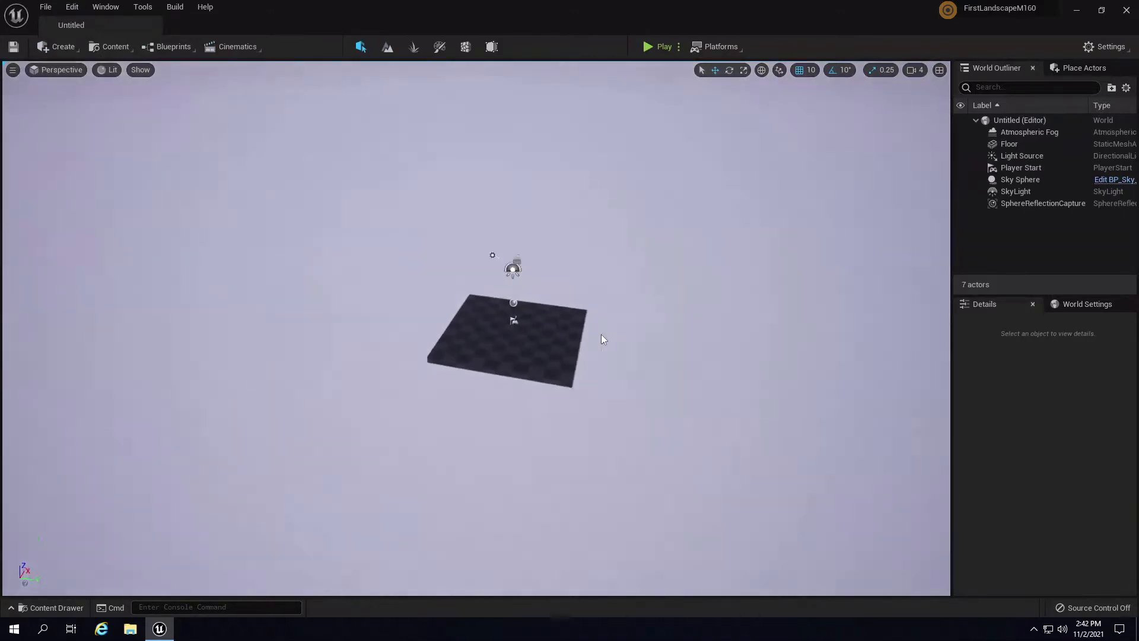
{"action": "scroll", "coordinate": [603, 332], "scroll_direction": "up", "scroll_amount": 4}
{"action": "key", "text": "Down"}
{"action": "key", "text": "Right"}
{"action": "key", "text": "Up"}
{"action": "key", "text": "Left"}
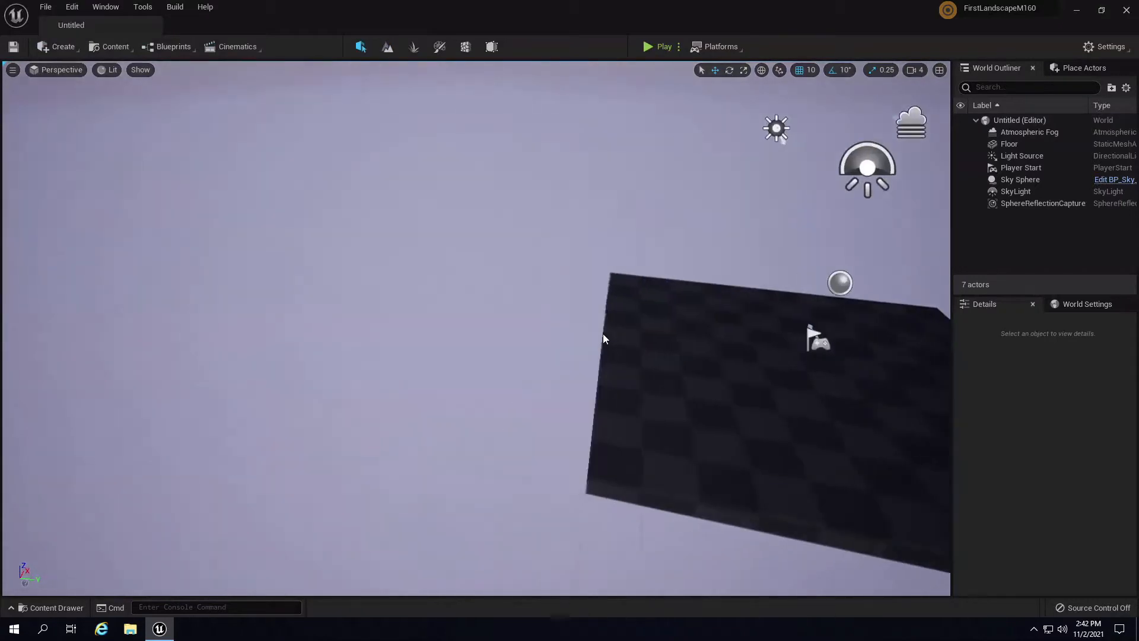
{"action": "key", "text": "Down"}
{"action": "key", "text": "Right"}
{"action": "key", "text": "Up"}
{"action": "key", "text": "a"}
{"action": "key", "text": "d"}
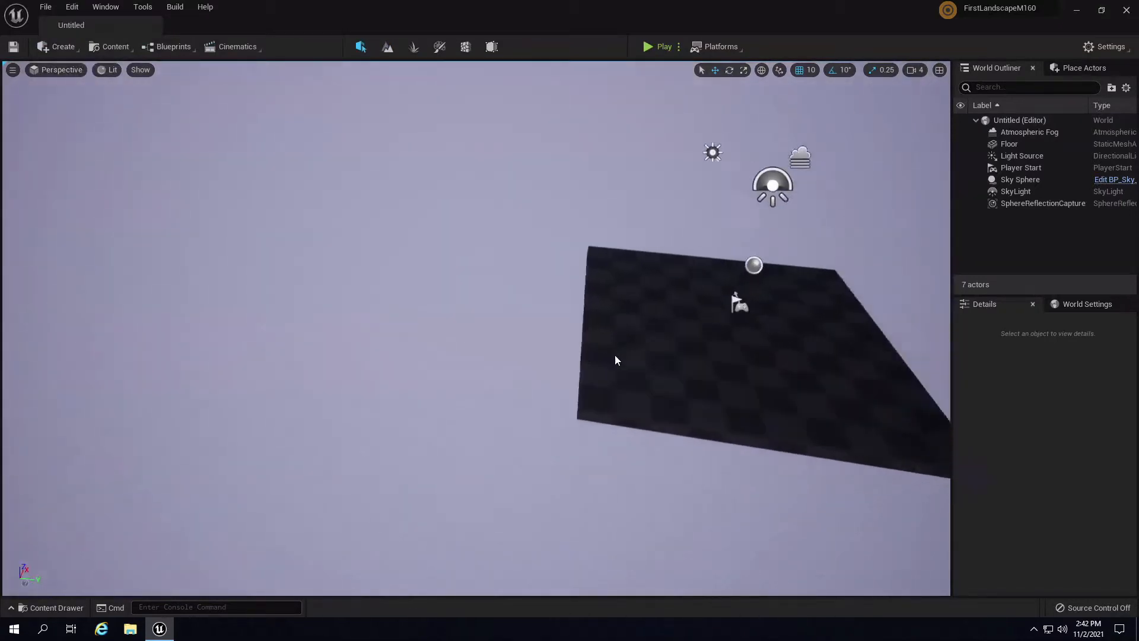
{"action": "right_click_drag", "start_coordinate": [615, 355], "coordinate": [627, 323]}
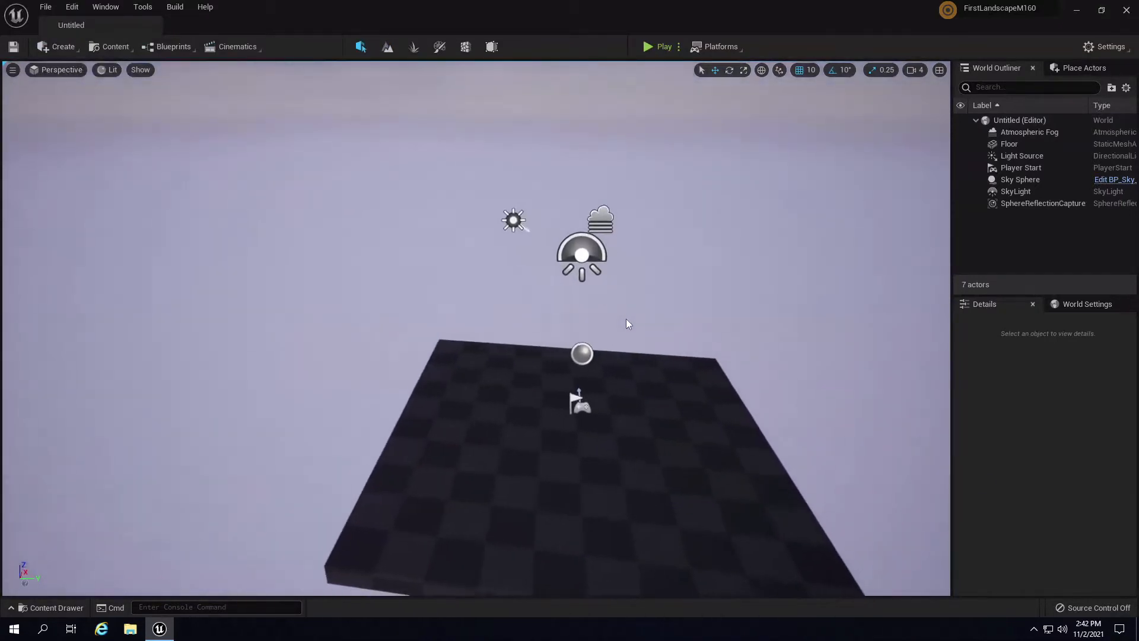
{"action": "key", "text": "a"}
{"action": "key", "text": "w"}
{"action": "key", "text": "d"}
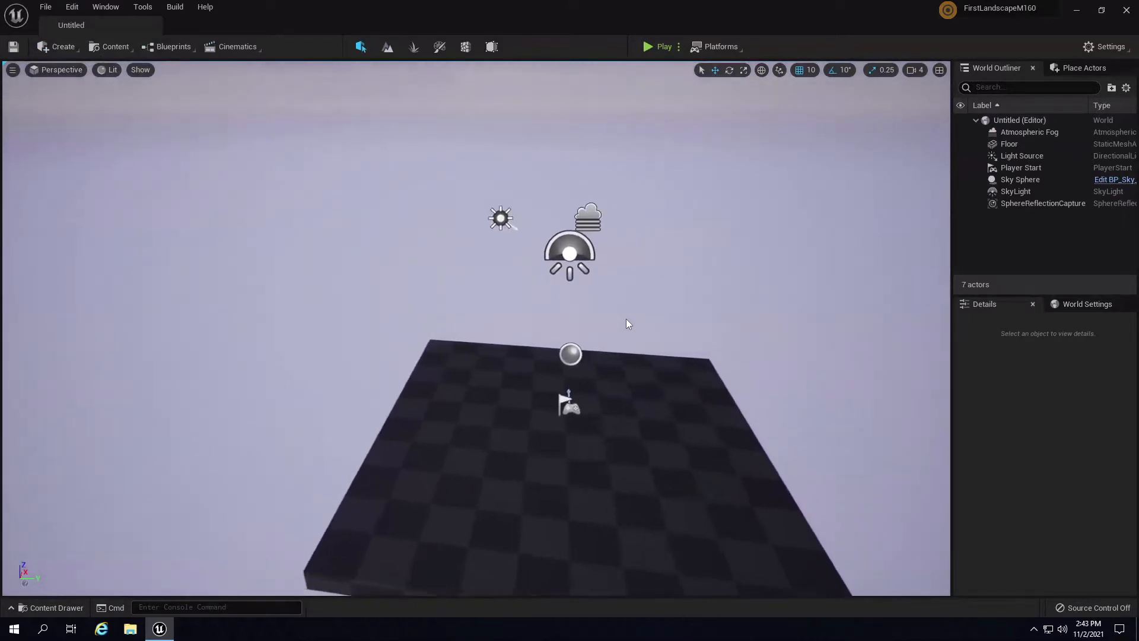
{"action": "key", "text": "s"}
{"action": "key", "text": "d"}
{"action": "key", "text": "w"}
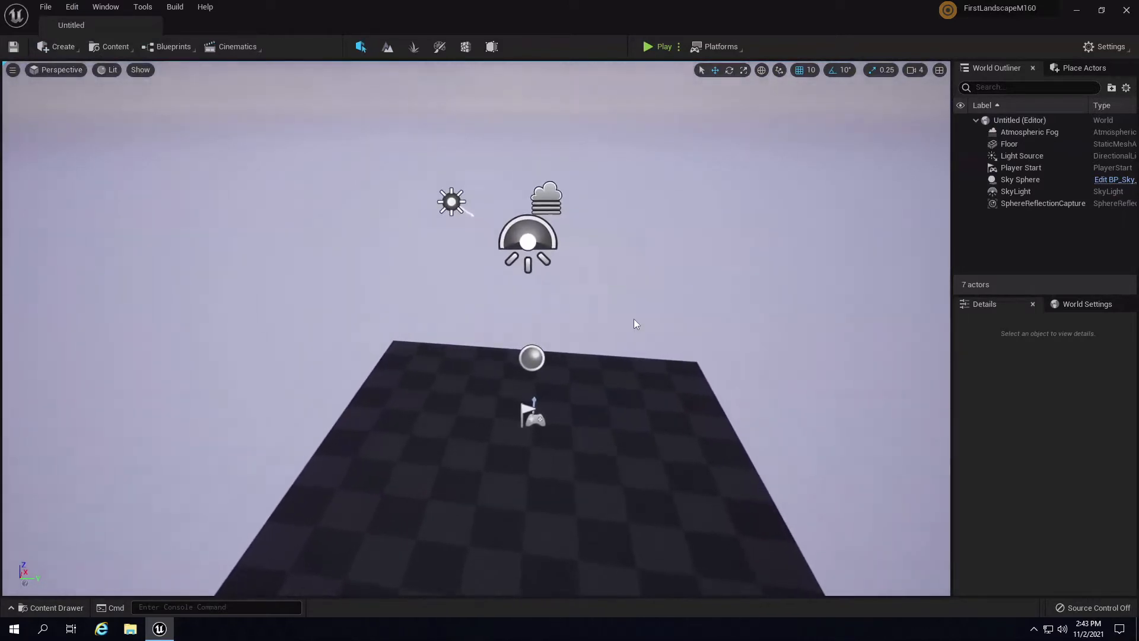
{"action": "right_click_drag", "start_coordinate": [654, 265], "coordinate": [651, 245]}
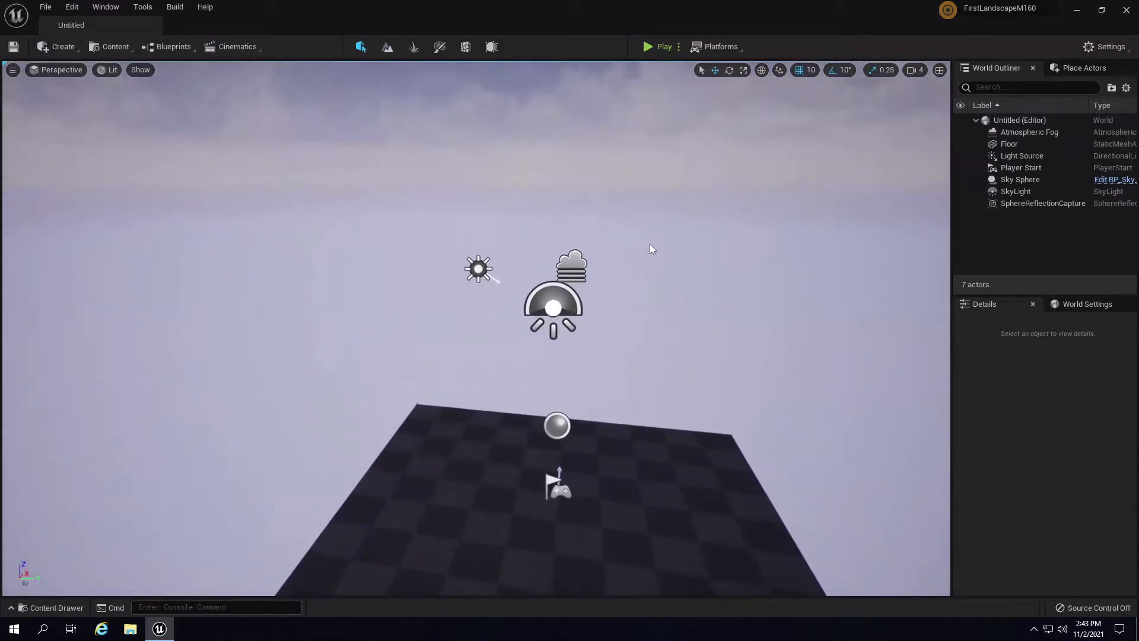
- Delete the Atmospheric Fog actor and show the Place Actors list
{"action": "left_click", "coordinate": [579, 276]}
{"action": "key", "text": "Delete"}
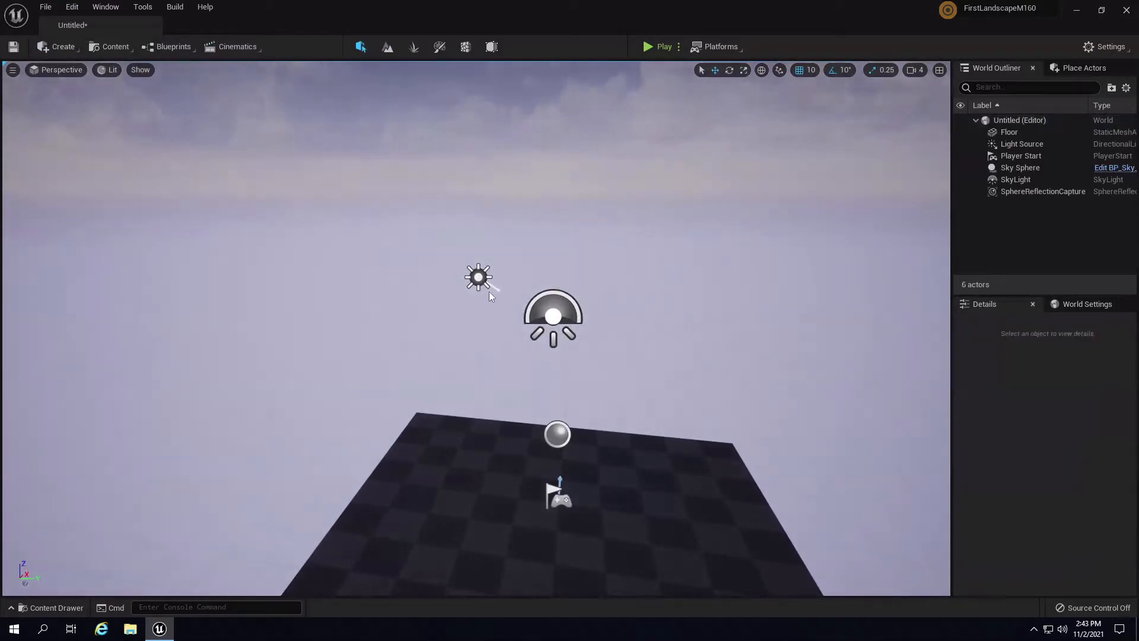
{"action": "left_click", "coordinate": [479, 277]}
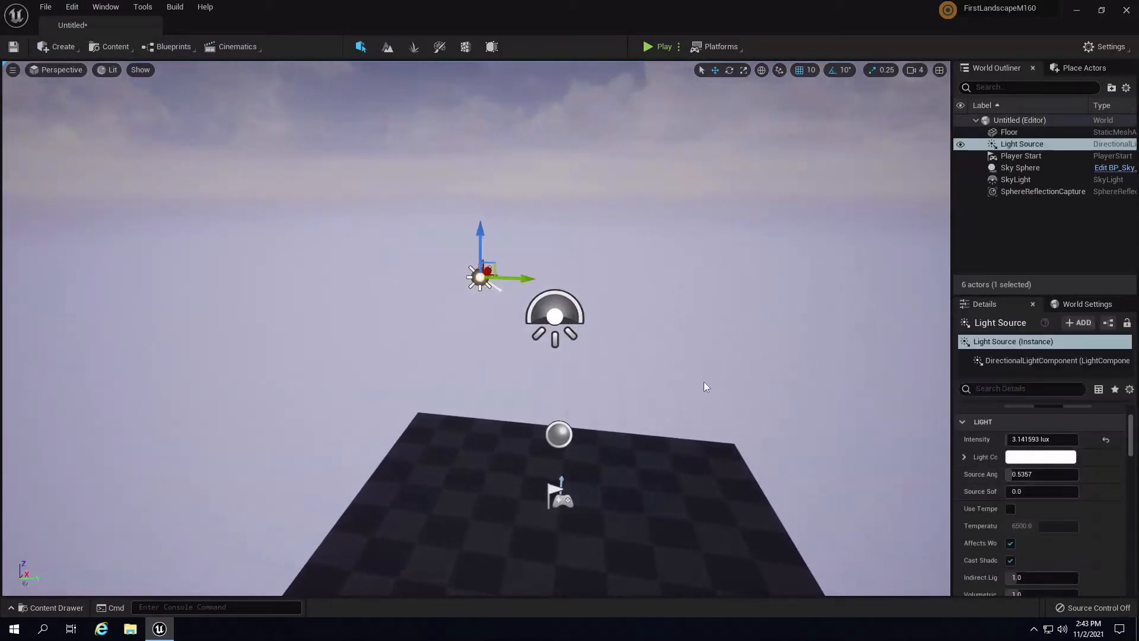
{"action": "right_click_drag", "start_coordinate": [704, 382], "coordinate": [703, 397]}
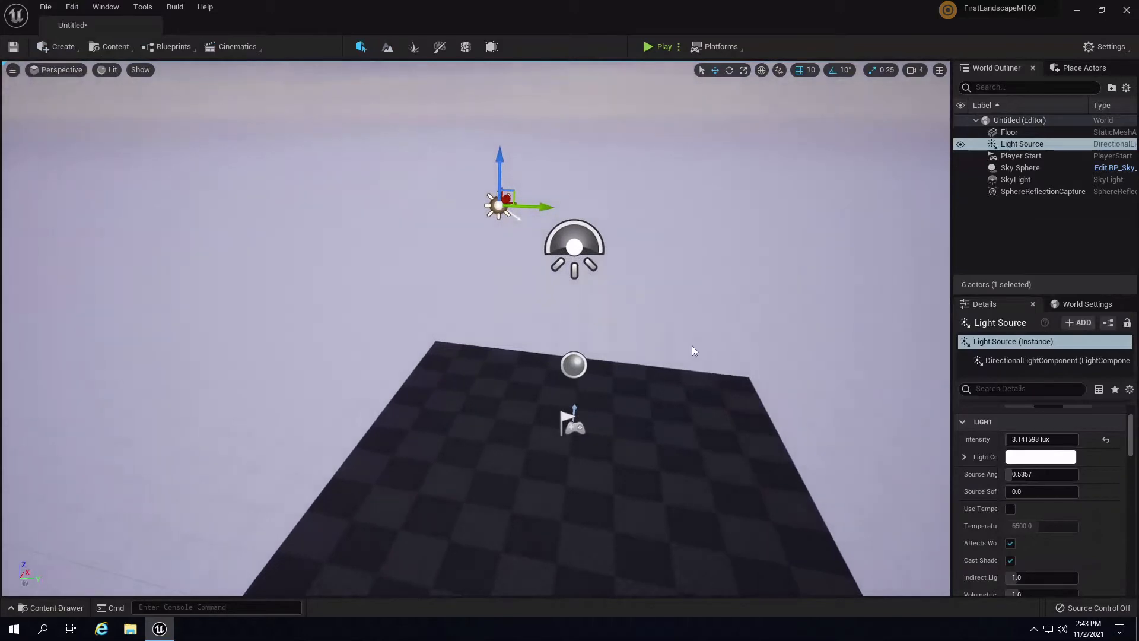
{"action": "left_click", "coordinate": [1074, 68]}
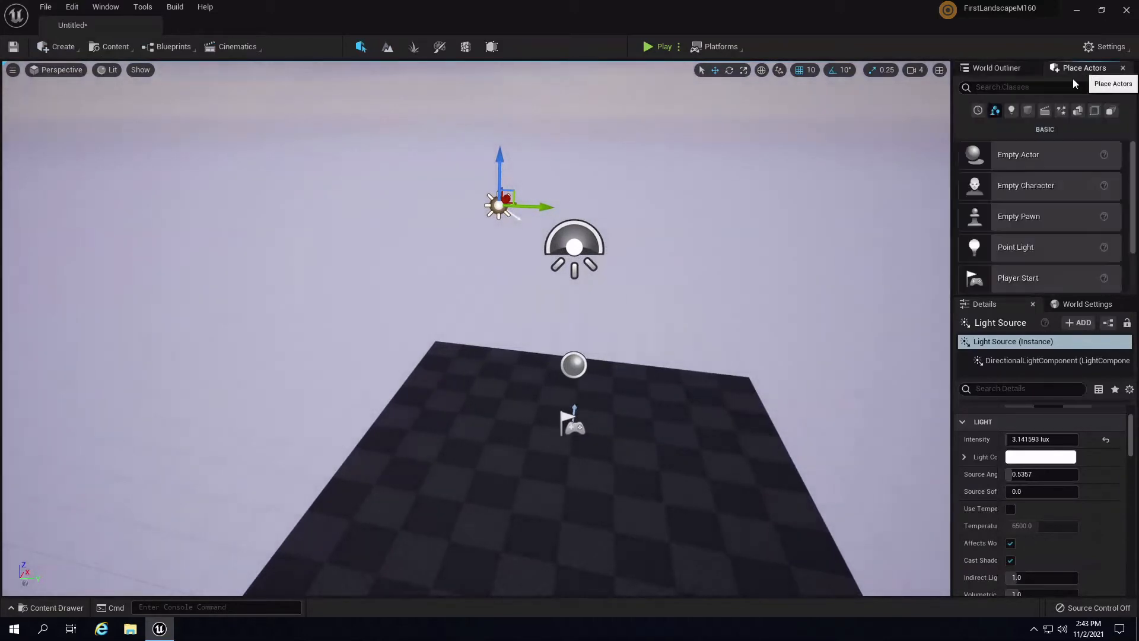
- Search 'post', place a Post Process Volume on the floor, and expand its Exposure settings
{"action": "type", "text": "post"}
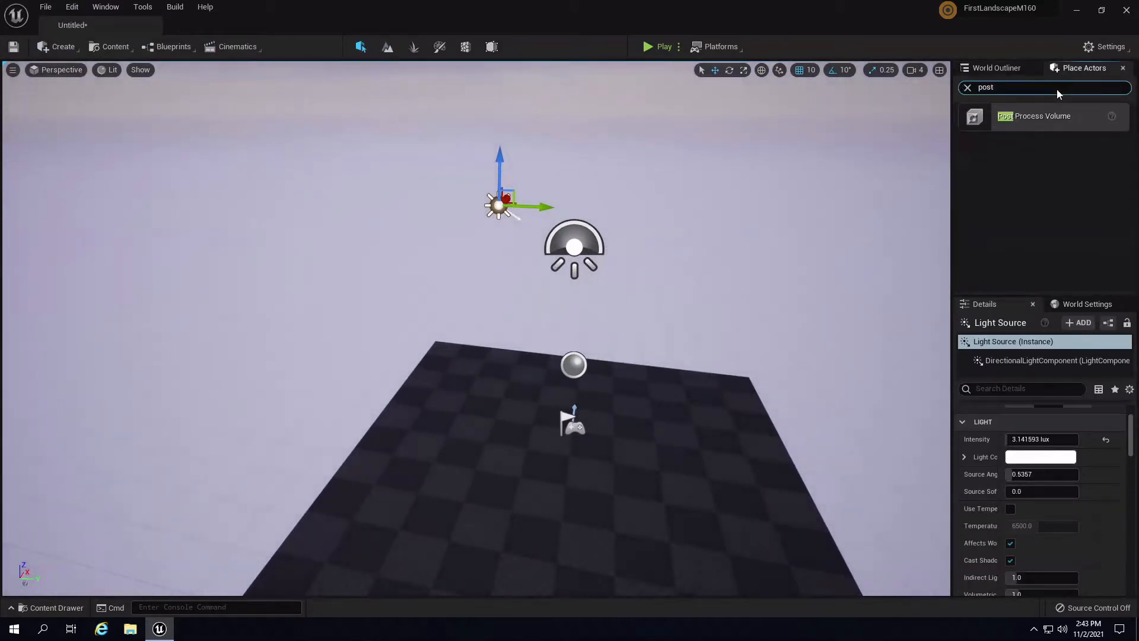
{"action": "left_click_drag", "start_coordinate": [1047, 113], "coordinate": [689, 412]}
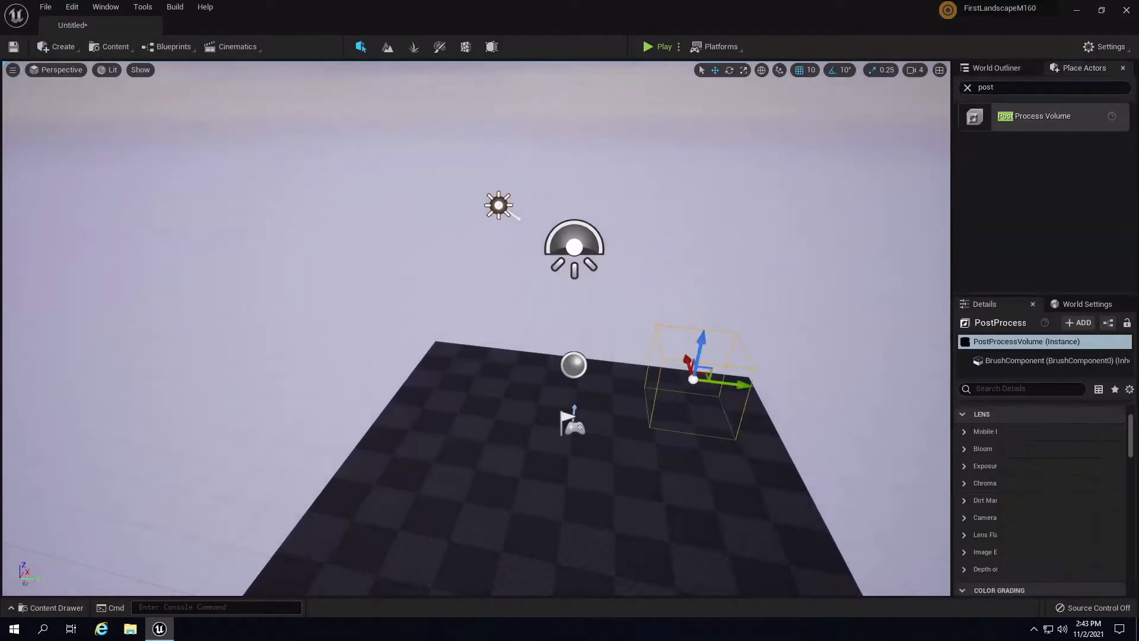
{"action": "left_click", "coordinate": [964, 466]}
{"action": "scroll", "coordinate": [1026, 483], "scroll_direction": "down", "scroll_amount": 1}
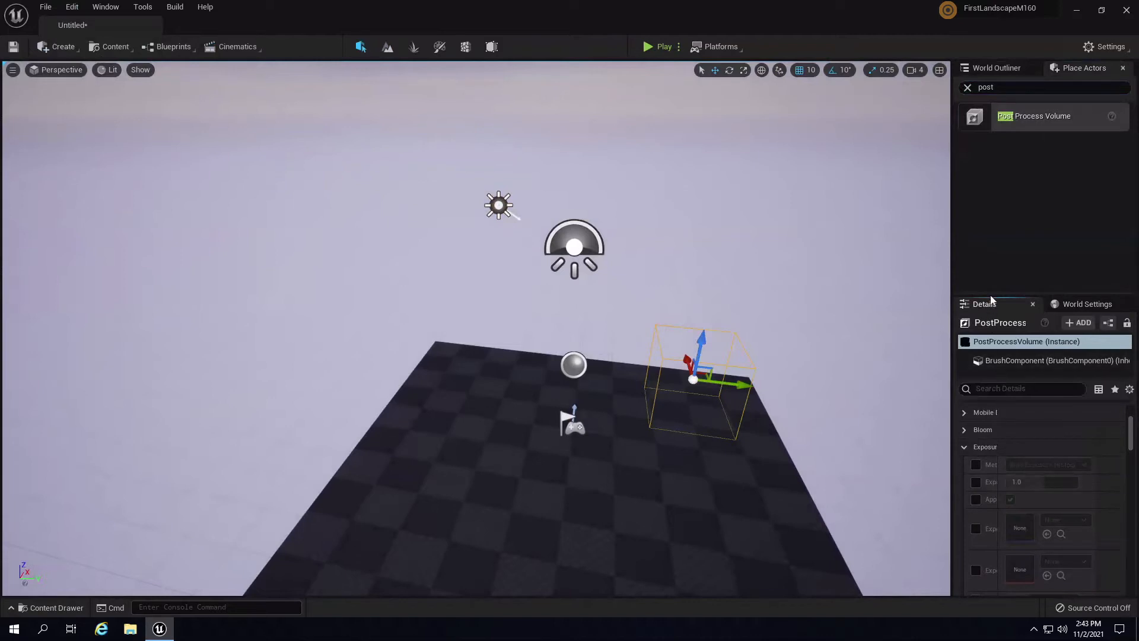
{"action": "left_click_drag", "start_coordinate": [950, 280], "coordinate": [923, 385]}
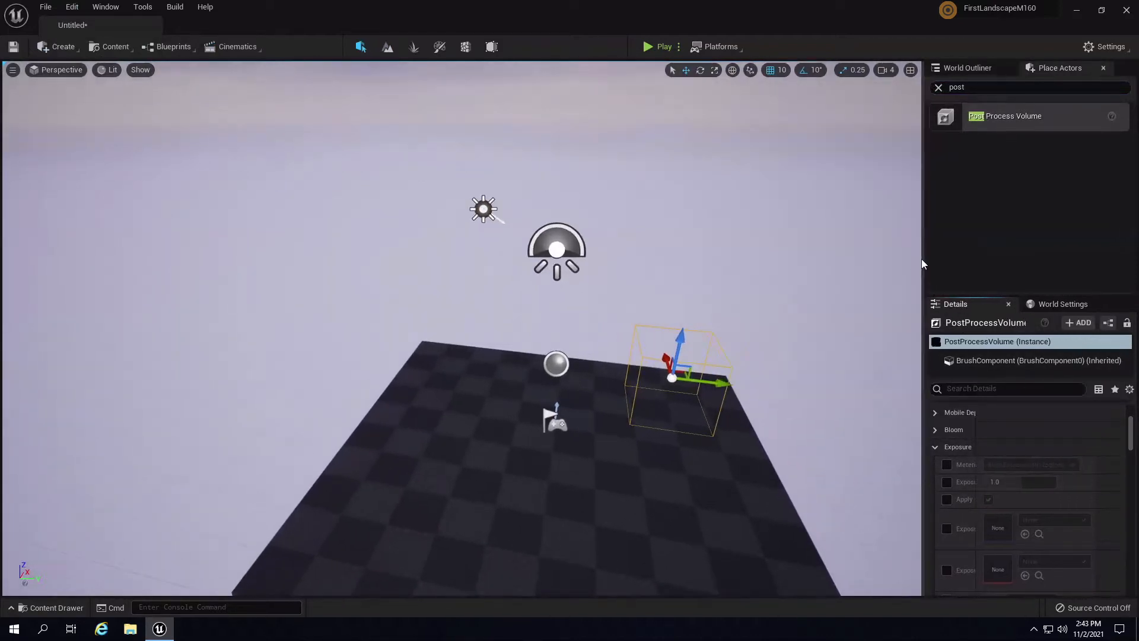
{"action": "left_click_drag", "start_coordinate": [925, 262], "coordinate": [904, 262]}
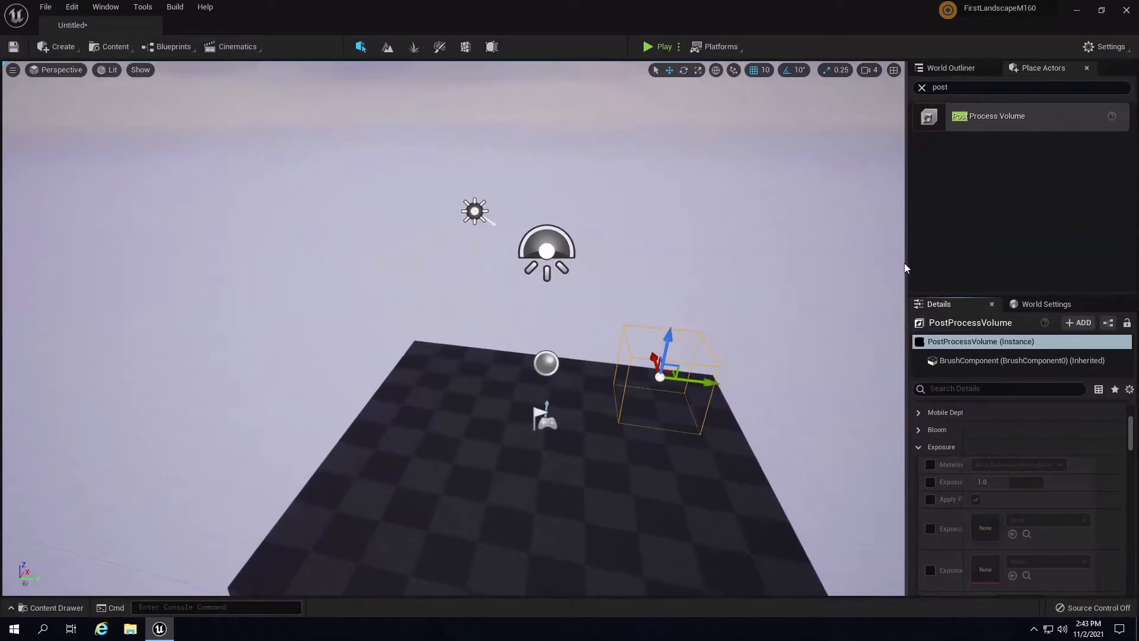
{"action": "left_click_drag", "start_coordinate": [962, 445], "coordinate": [982, 448]}
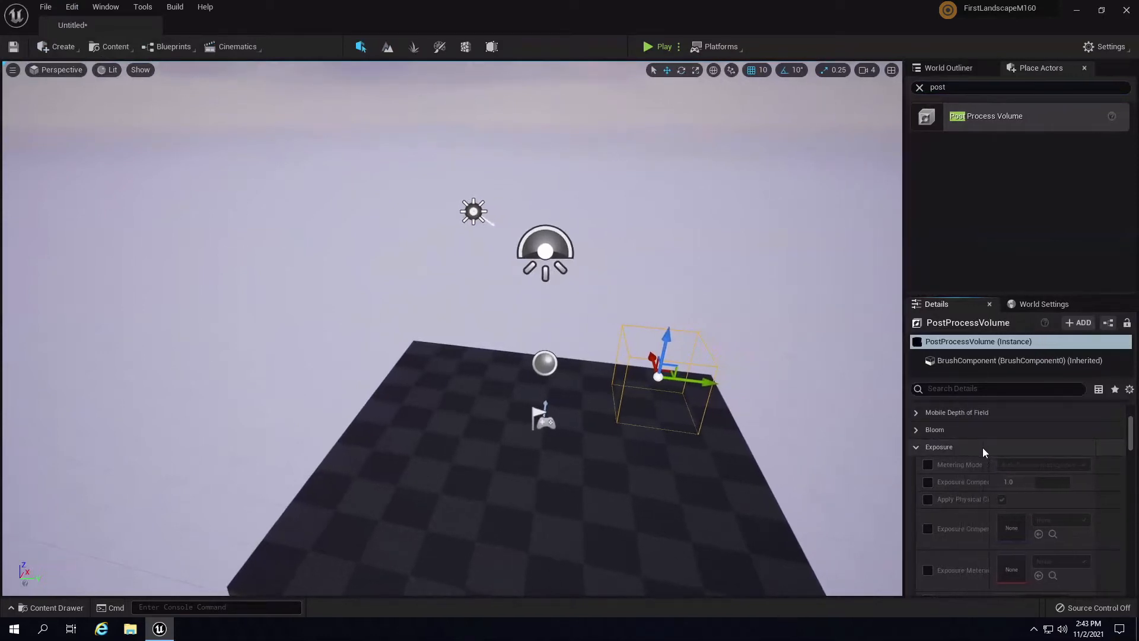
{"action": "scroll", "coordinate": [1063, 518], "scroll_direction": "down", "scroll_amount": 2}
{"action": "scroll", "coordinate": [1076, 526], "scroll_direction": "down", "scroll_amount": 2}
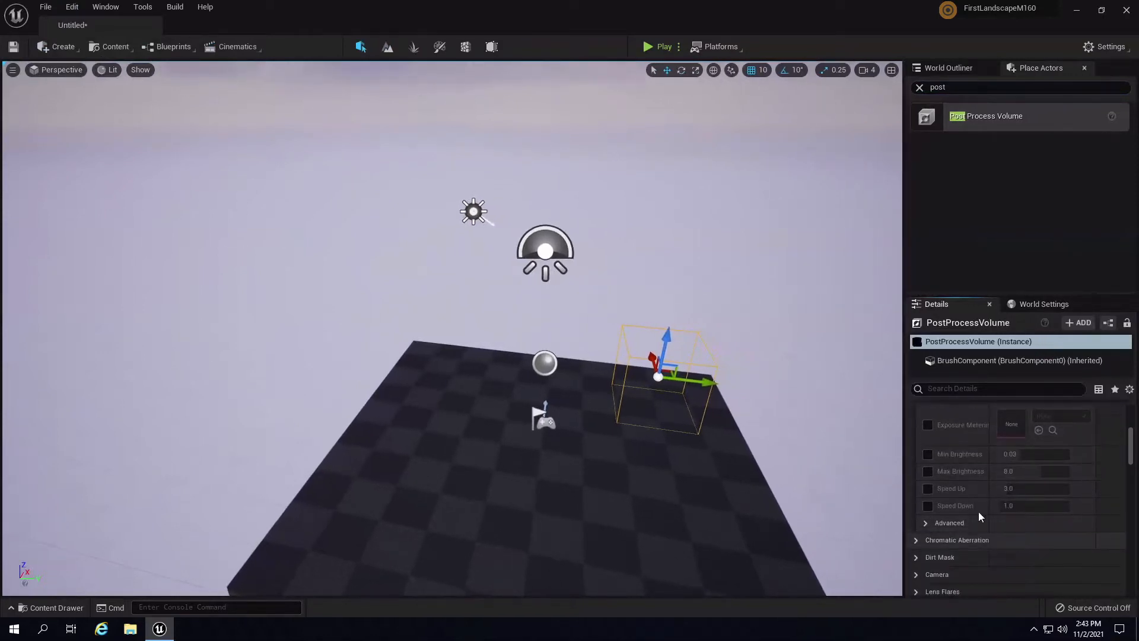
- Override Min and Max Brightness on the volume, setting both to 1.0
{"action": "left_click", "coordinate": [928, 454]}
{"action": "left_click", "coordinate": [928, 471]}
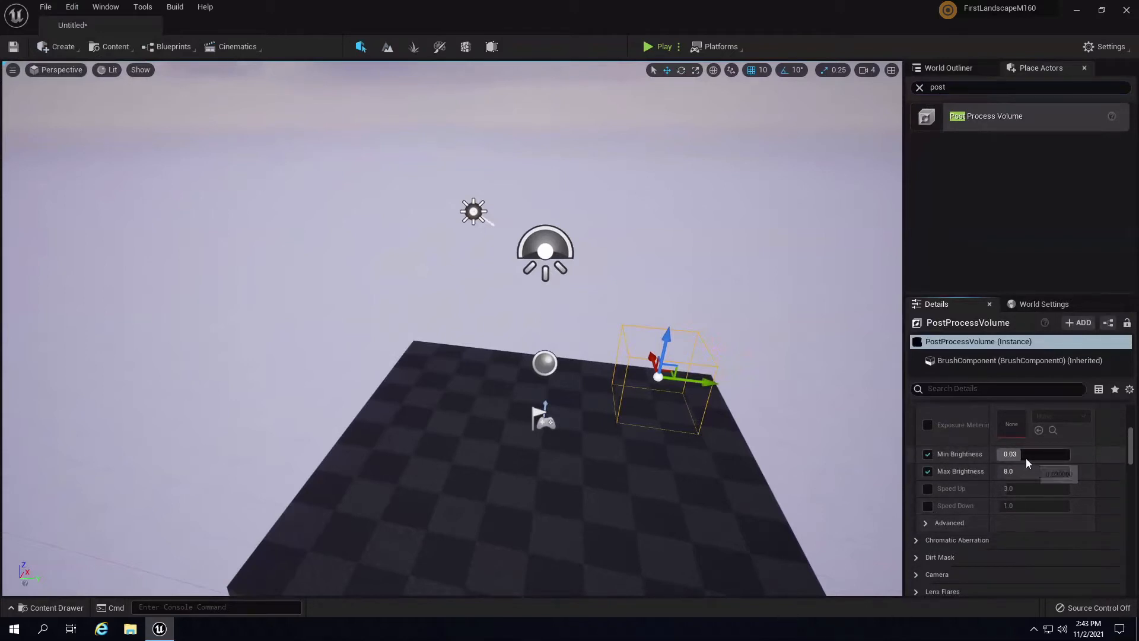
{"action": "type", "text": "1"}
{"action": "left_click", "coordinate": [1020, 472]}
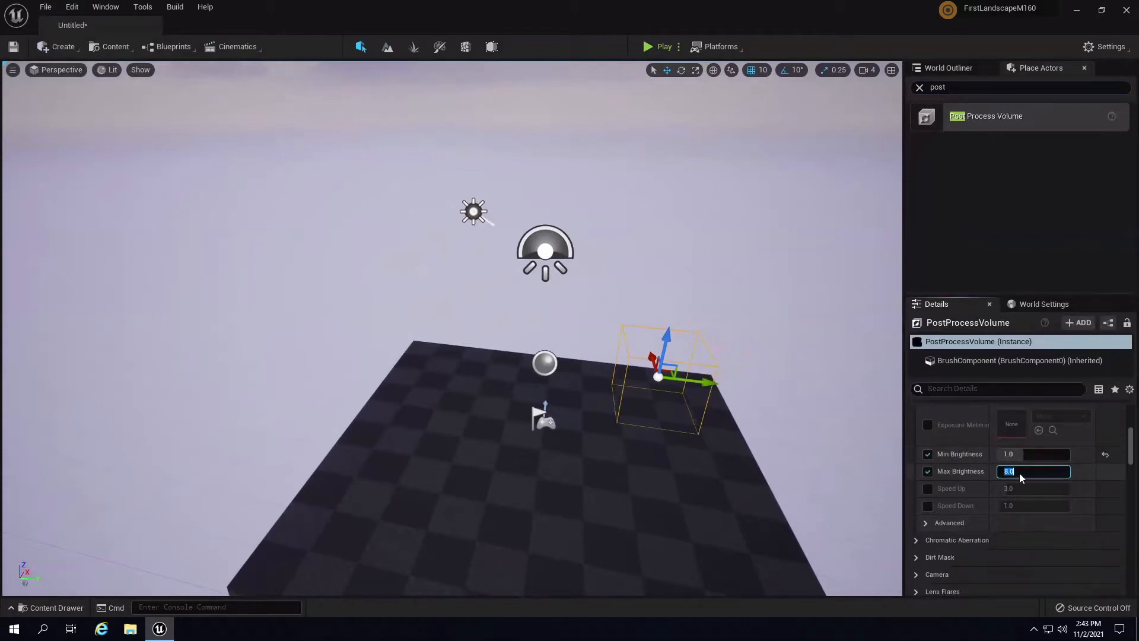
{"action": "type", "text": "1"}
{"action": "key", "text": "Return"}
- Enable Infinite Extent (Unbound) so the volume affects the whole level
{"action": "left_click_drag", "start_coordinate": [1130, 457], "coordinate": [1128, 551]}
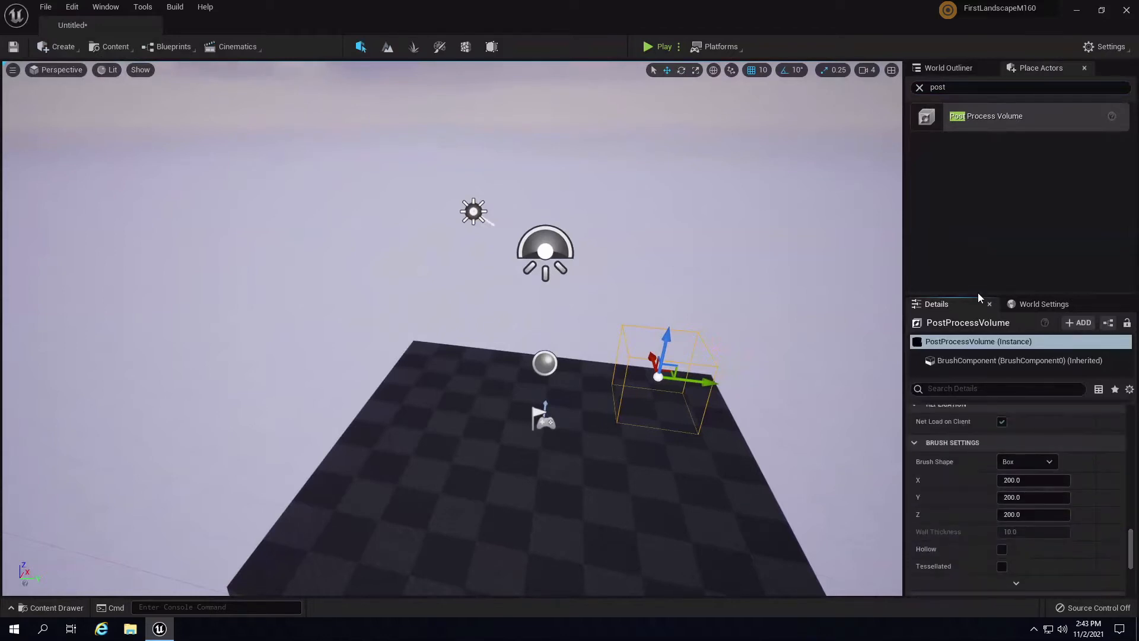
{"action": "left_click_drag", "start_coordinate": [979, 294], "coordinate": [982, 218]}
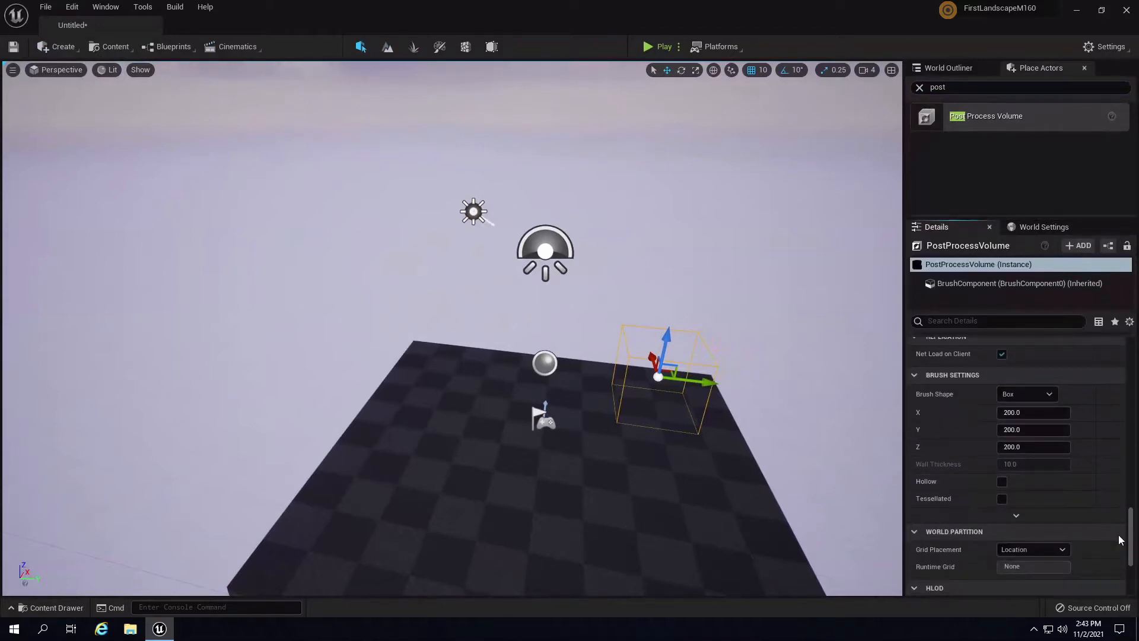
{"action": "mouse_move", "coordinate": [1133, 541]}
{"action": "left_mouse_down"}
{"action": "mouse_move", "coordinate": [1134, 590]}
{"action": "mouse_move", "coordinate": [1130, 549]}
{"action": "left_mouse_up"}
{"action": "scroll", "coordinate": [975, 489], "scroll_direction": "up", "scroll_amount": 5}
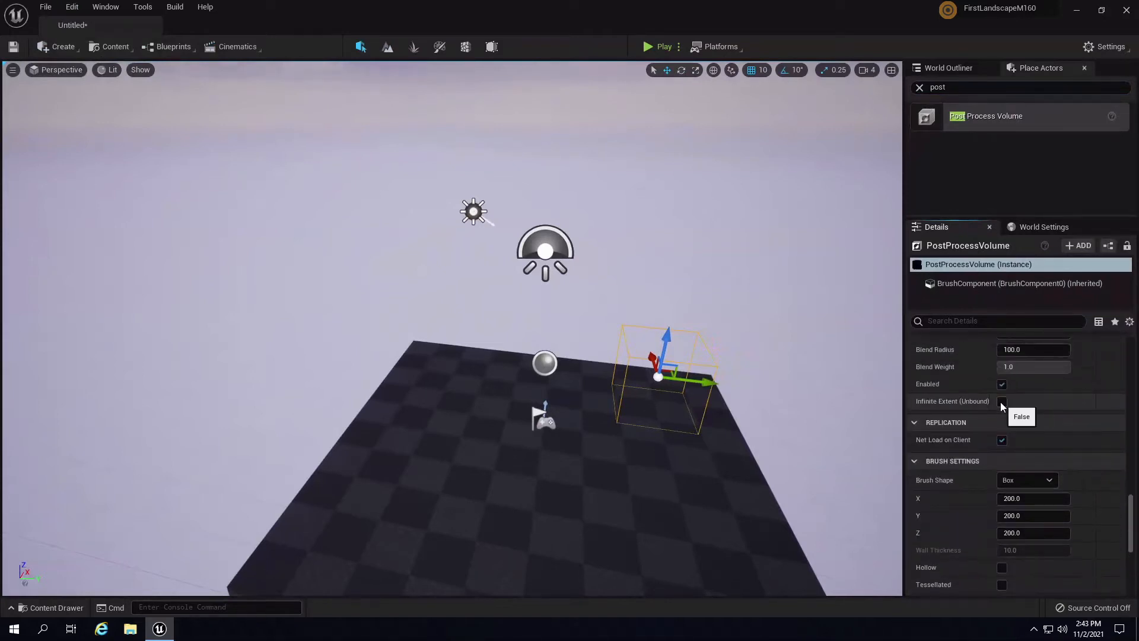
{"action": "left_click", "coordinate": [1001, 402]}
{"action": "right_click_drag", "start_coordinate": [782, 332], "coordinate": [760, 514]}
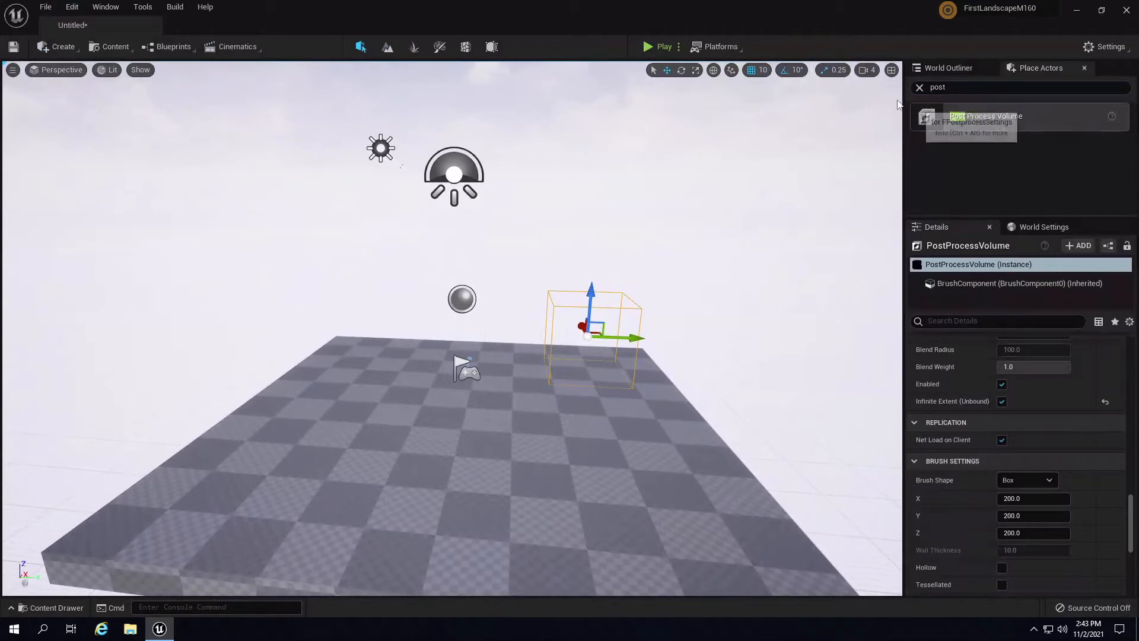
- Select the Floor and drag M_Orientation from the Materials folder onto it
{"action": "left_click", "coordinate": [919, 88]}
{"action": "right_click_drag", "start_coordinate": [669, 305], "coordinate": [604, 341]}
{"action": "left_click", "coordinate": [603, 342]}
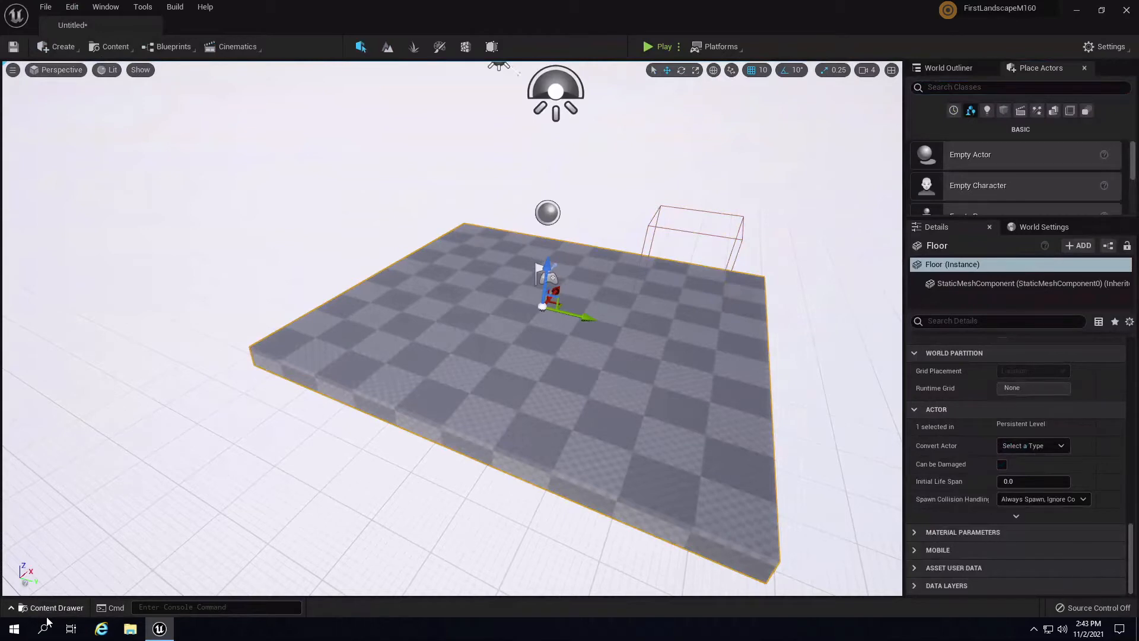
{"action": "left_click", "coordinate": [57, 607]}
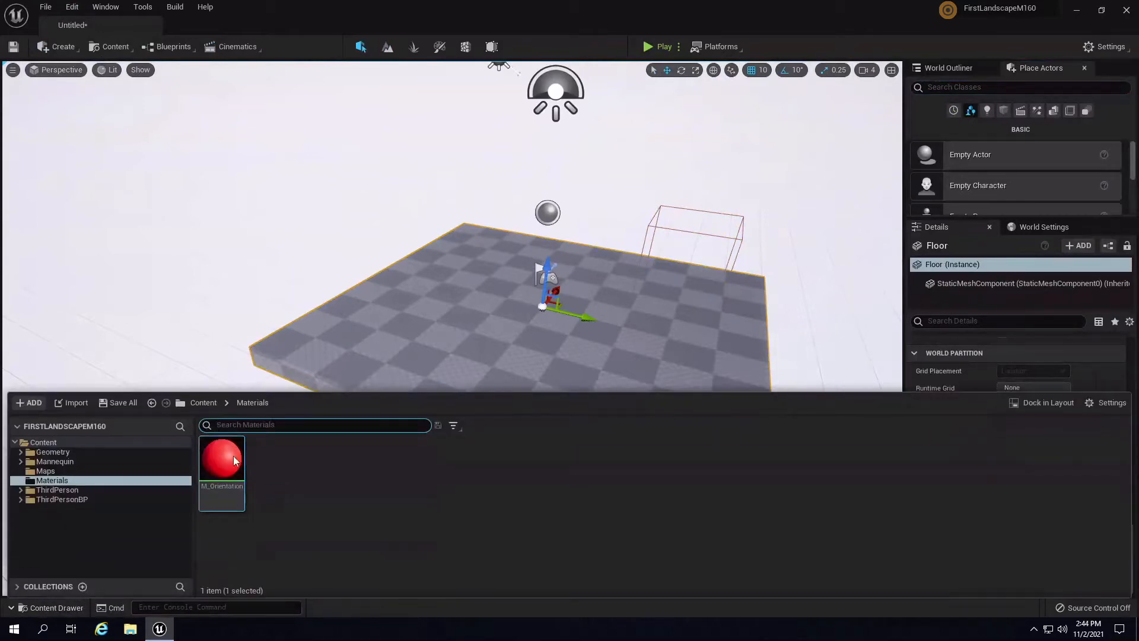
{"action": "left_click_drag", "start_coordinate": [235, 461], "coordinate": [735, 306]}
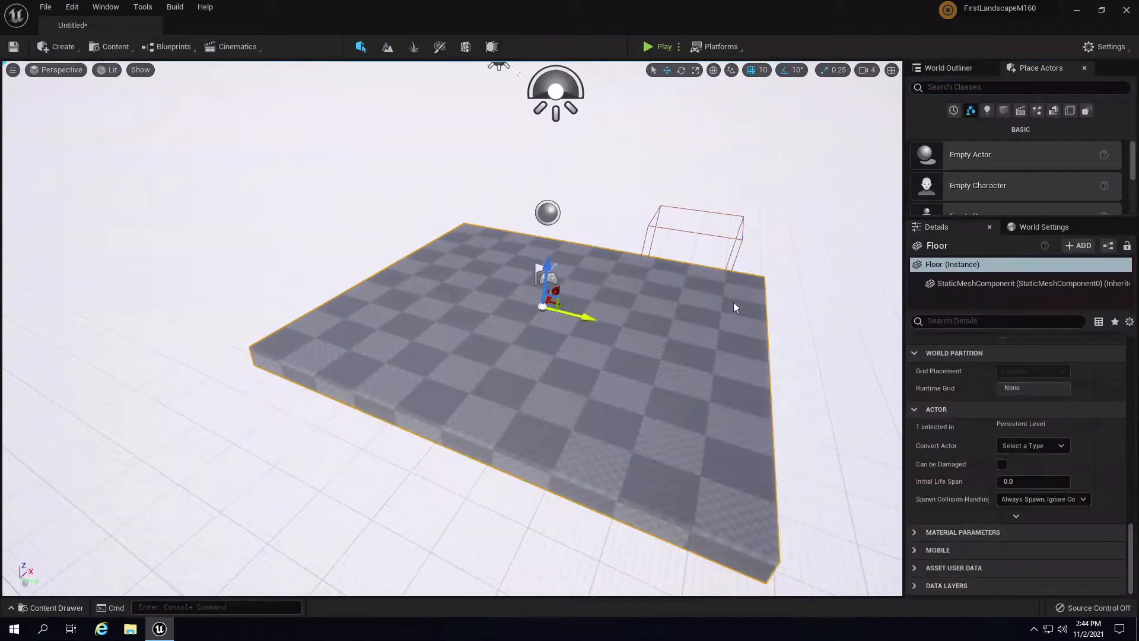
{"action": "left_click", "coordinate": [52, 609]}
{"action": "left_click_drag", "start_coordinate": [222, 460], "coordinate": [694, 330]}
{"action": "mouse_move", "coordinate": [761, 338]}
{"action": "right_mouse_down"}
{"action": "mouse_move", "coordinate": [781, 331]}
{"action": "mouse_move", "coordinate": [774, 309]}
{"action": "mouse_move", "coordinate": [771, 347]}
{"action": "right_mouse_up"}
{"action": "key", "text": "s"}
{"action": "key", "text": "w"}
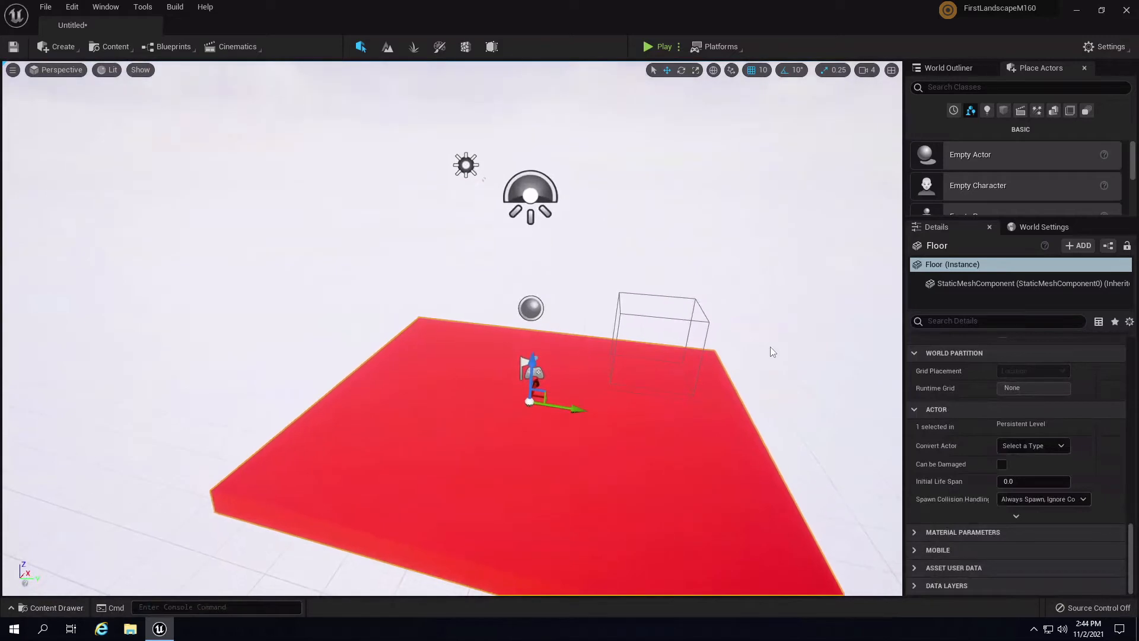
- Delete the Sphere Reflection Capture actor
{"action": "left_click", "coordinate": [531, 310]}
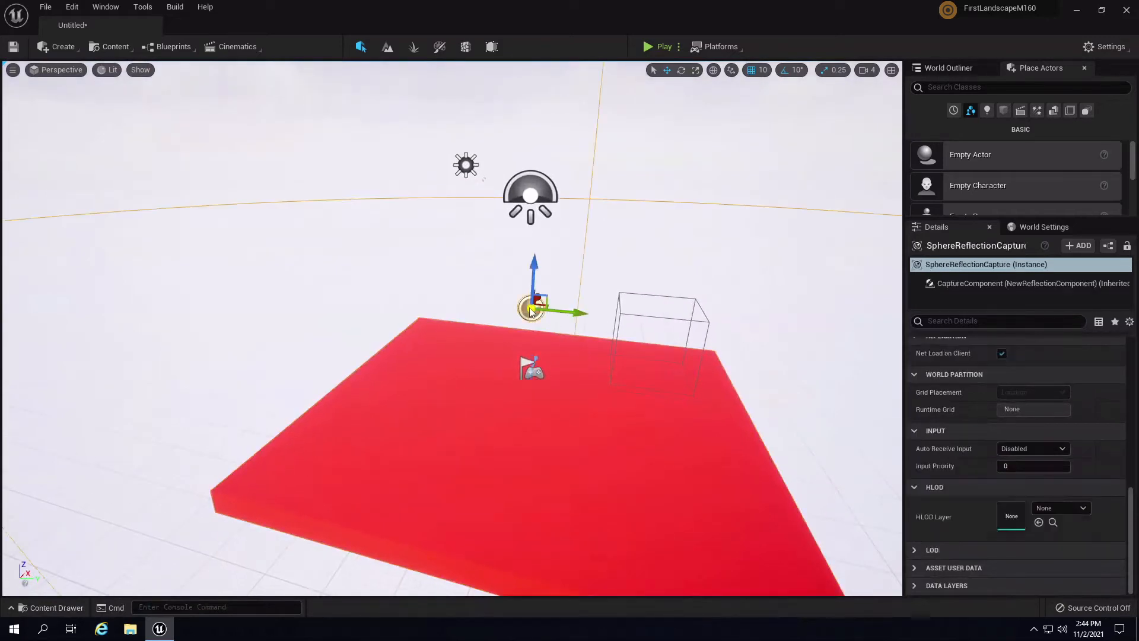
{"action": "key", "text": "Delete"}
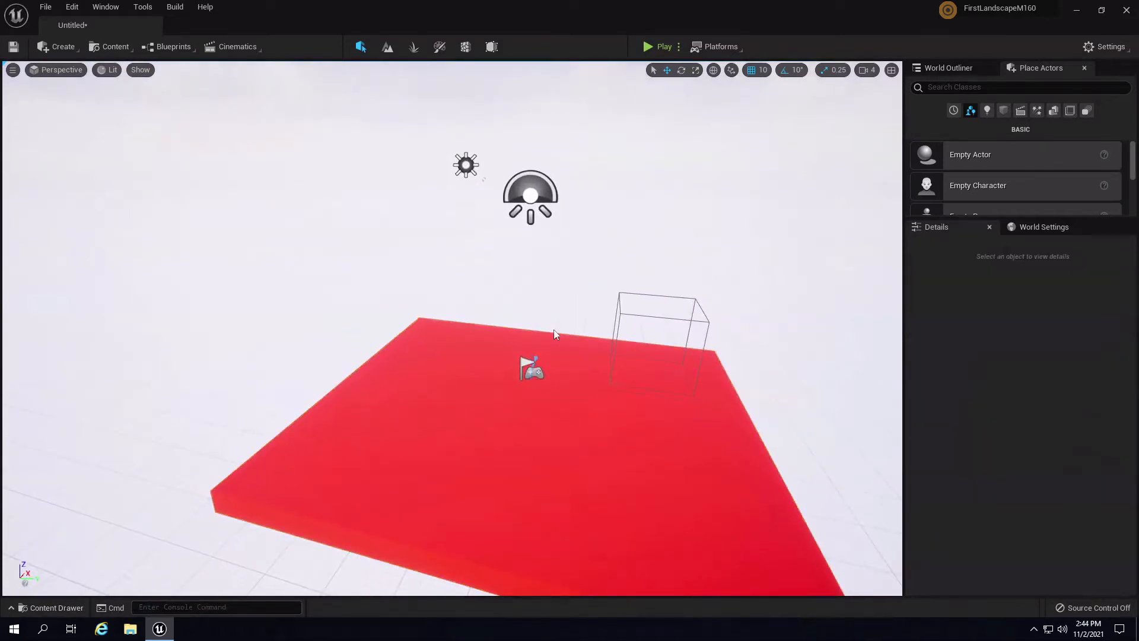
{"action": "right_click_drag", "start_coordinate": [529, 307], "coordinate": [585, 198]}
- Set Mobility to Movable for the SkyLight and the directional Light Source
{"action": "left_click", "coordinate": [532, 351]}
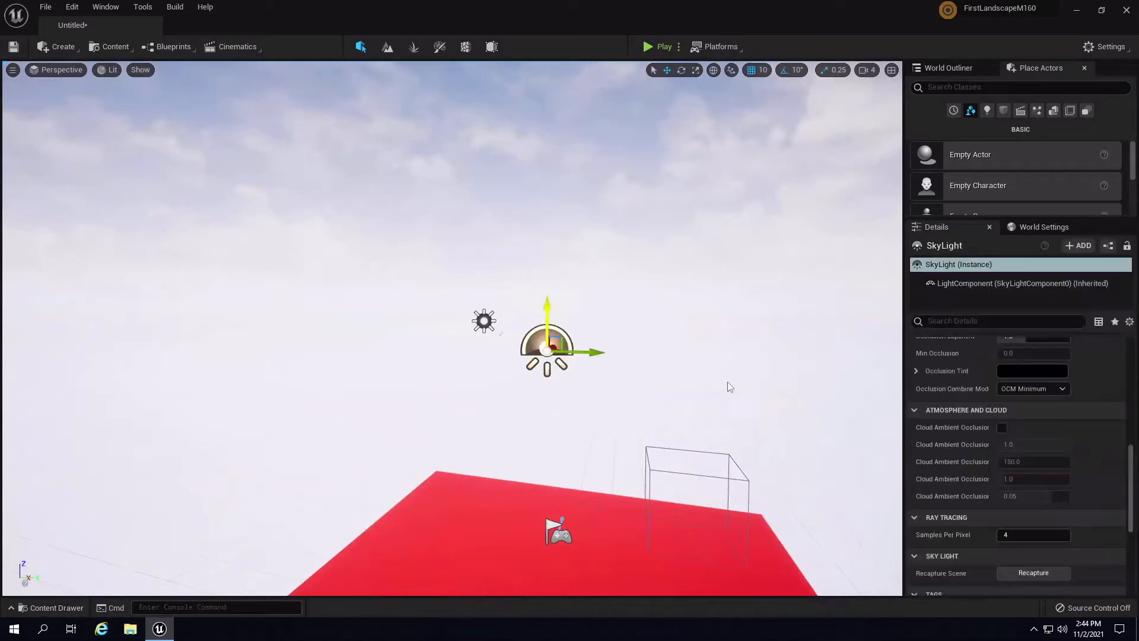
{"action": "left_click_drag", "start_coordinate": [1131, 468], "coordinate": [1132, 363]}
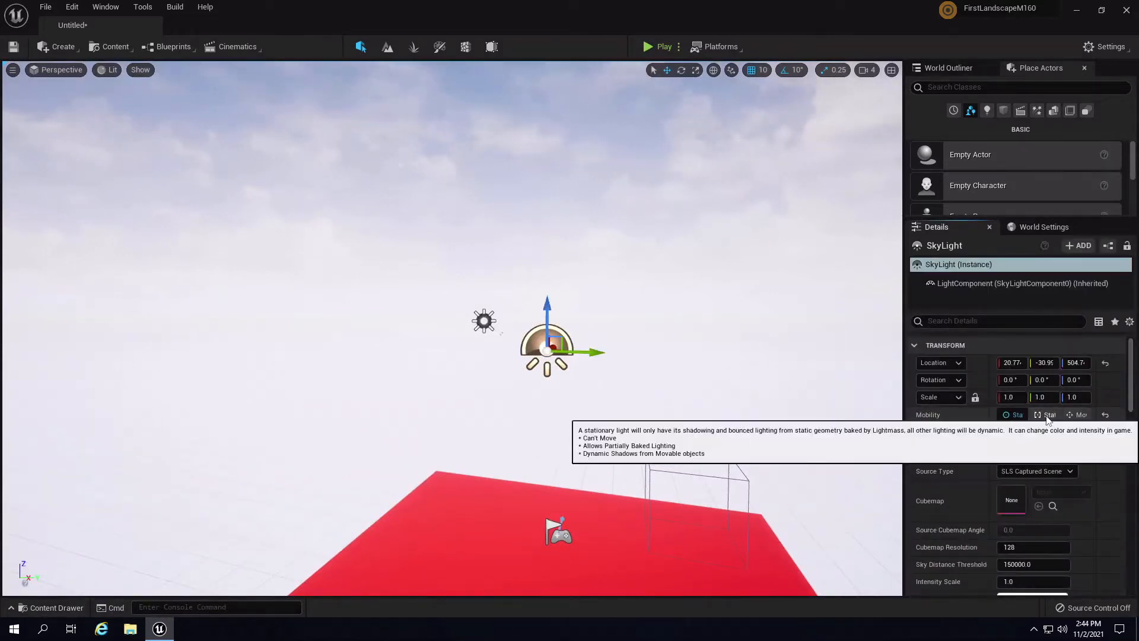
{"action": "left_click", "coordinate": [1077, 415]}
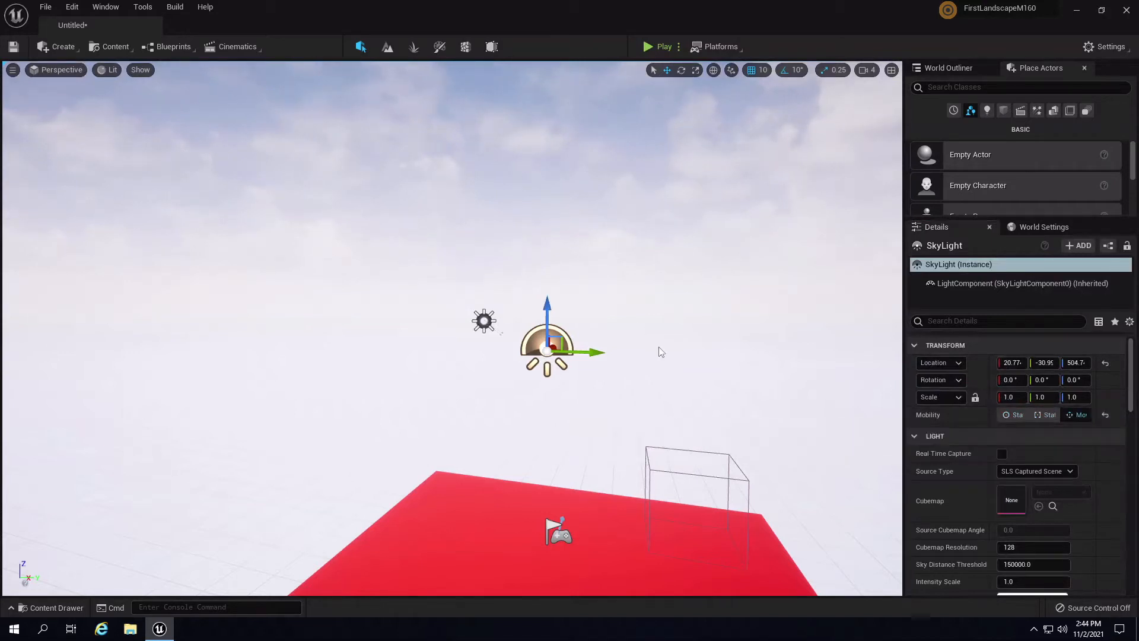
{"action": "left_click", "coordinate": [485, 321]}
{"action": "left_click", "coordinate": [1075, 416]}
{"action": "right_click_drag", "start_coordinate": [581, 372], "coordinate": [621, 314]}
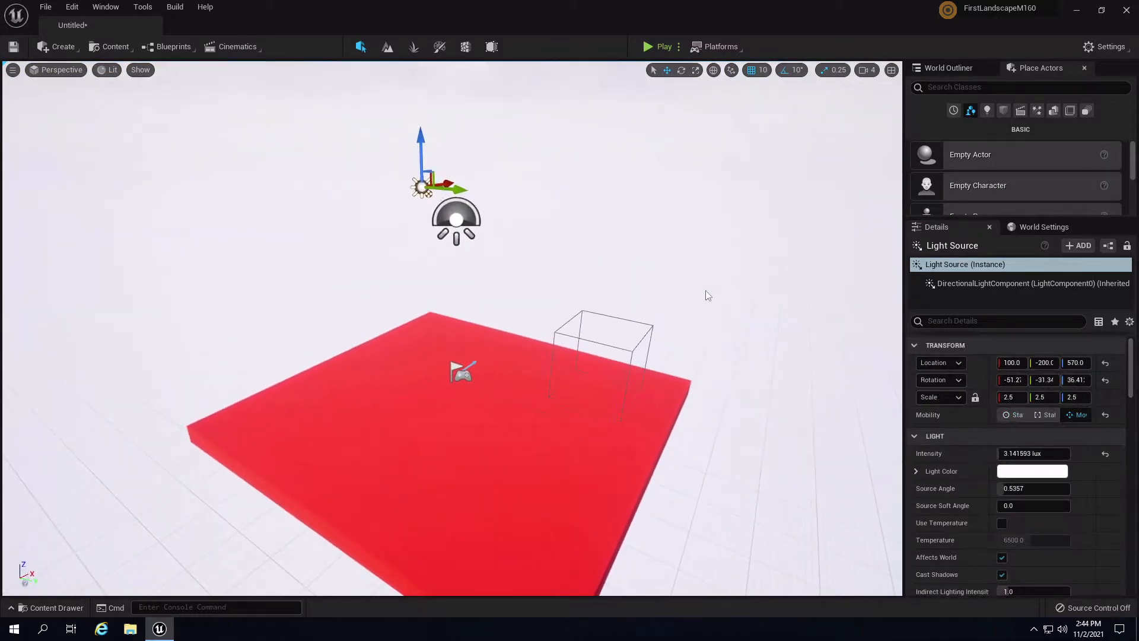
{"action": "mouse_move", "coordinate": [706, 290]}
{"action": "right_mouse_down"}
{"action": "mouse_move", "coordinate": [620, 309]}
{"action": "mouse_move", "coordinate": [700, 293]}
{"action": "right_mouse_up"}
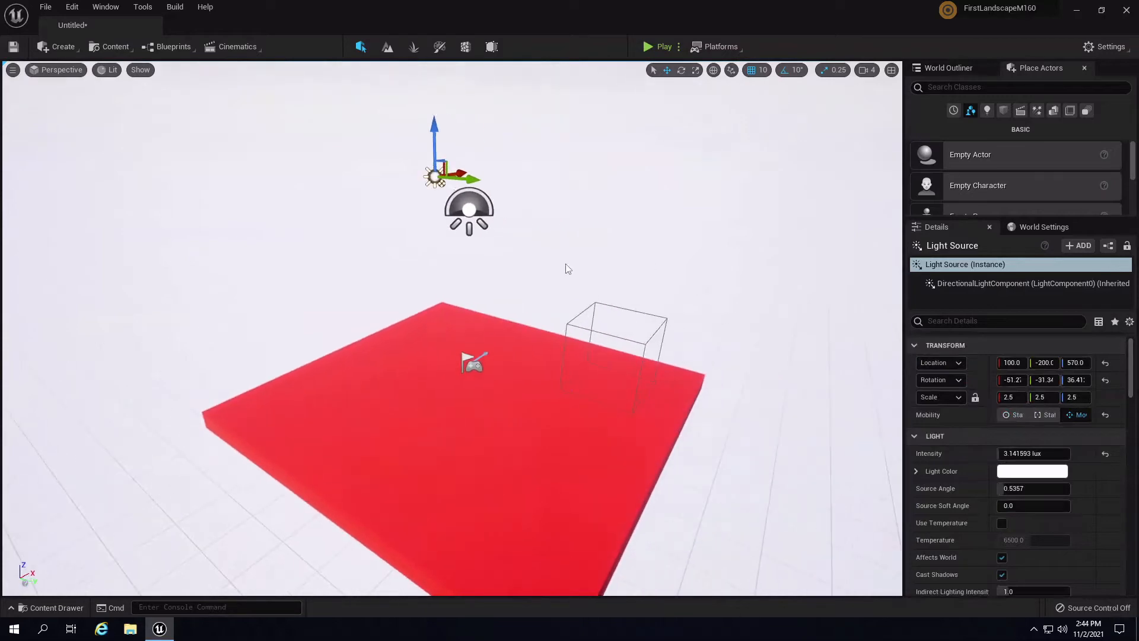
- In Landscape mode, adjust the new landscape's height to the red floor and create the 505×505 landscape
{"action": "left_click", "coordinate": [388, 47]}
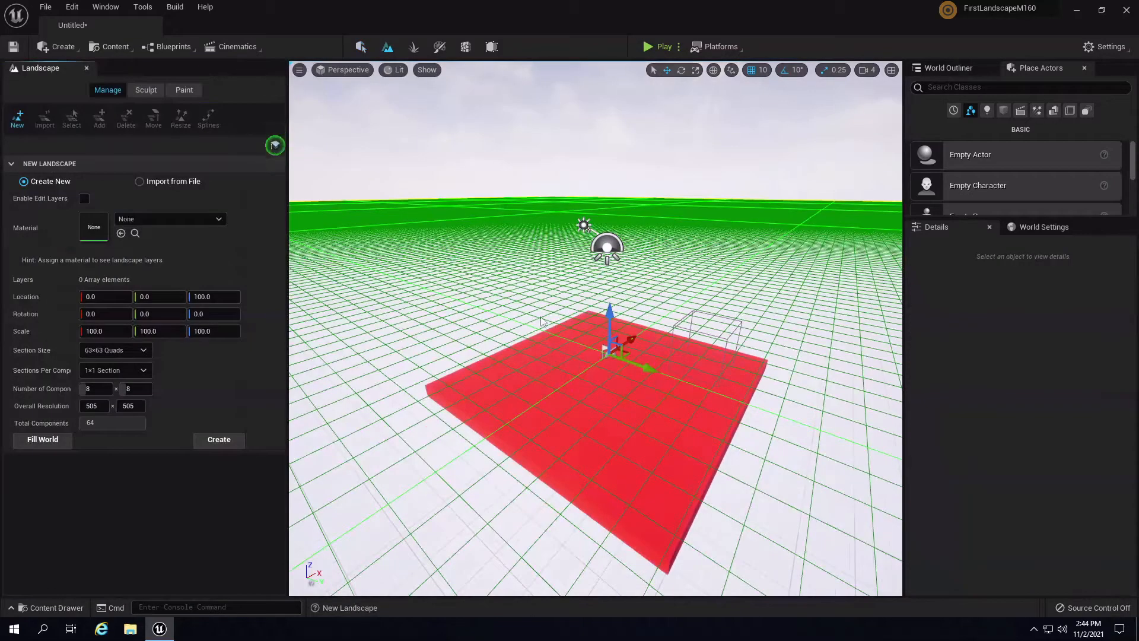
{"action": "right_click_drag", "start_coordinate": [464, 282], "coordinate": [428, 445]}
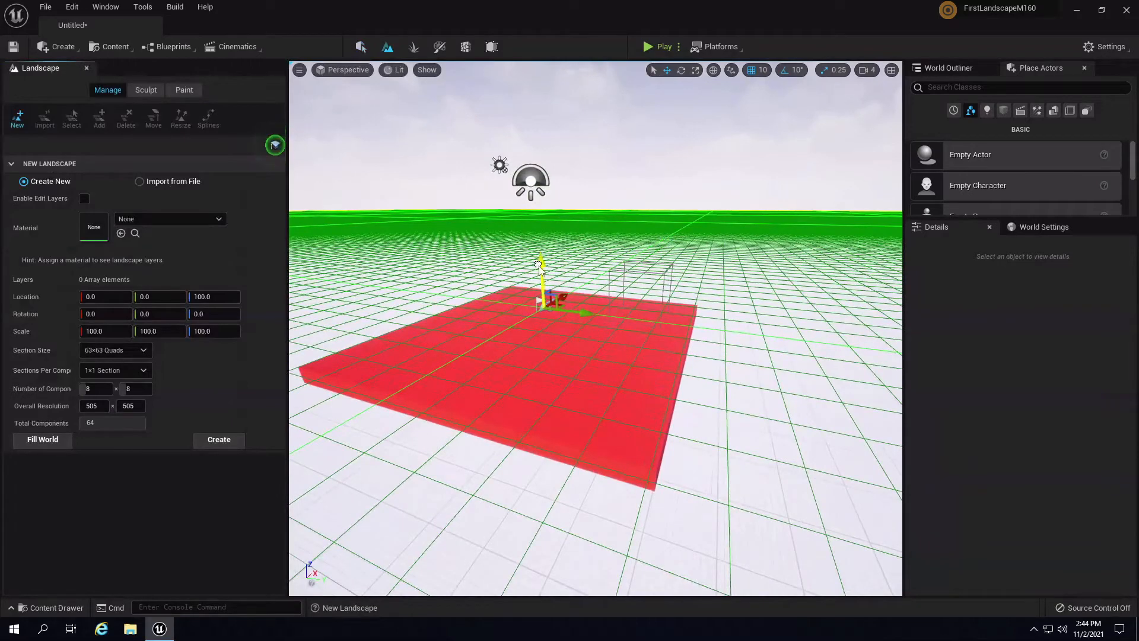
{"action": "left_click_drag", "start_coordinate": [539, 265], "coordinate": [551, 305]}
{"action": "right_click_drag", "start_coordinate": [730, 346], "coordinate": [709, 595]}
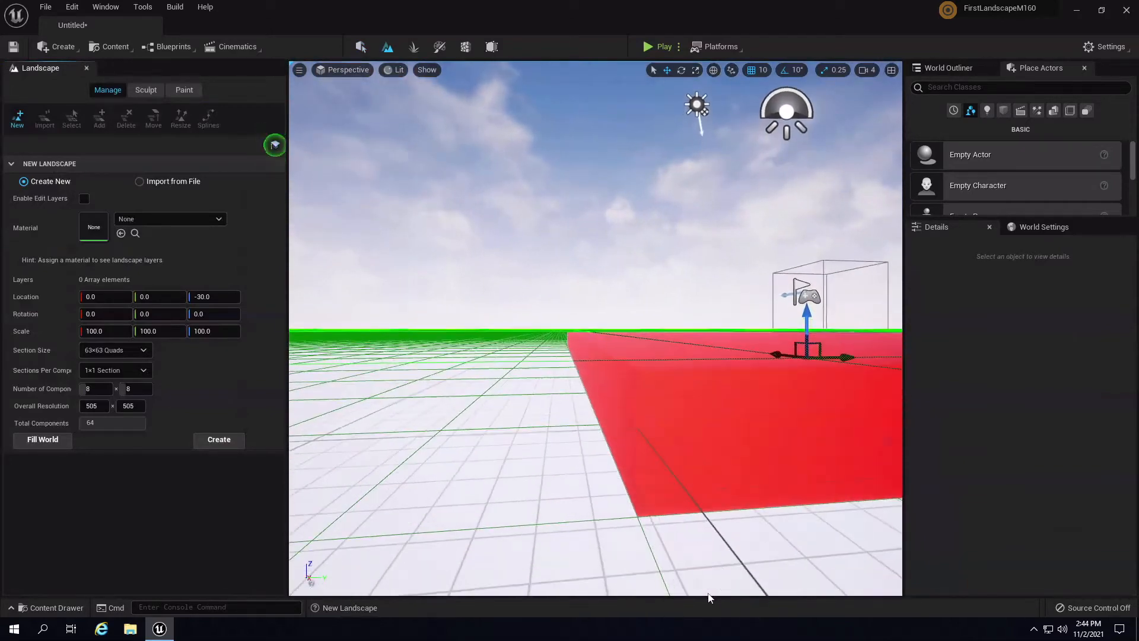
{"action": "right_click_drag", "start_coordinate": [420, 152], "coordinate": [686, 267]}
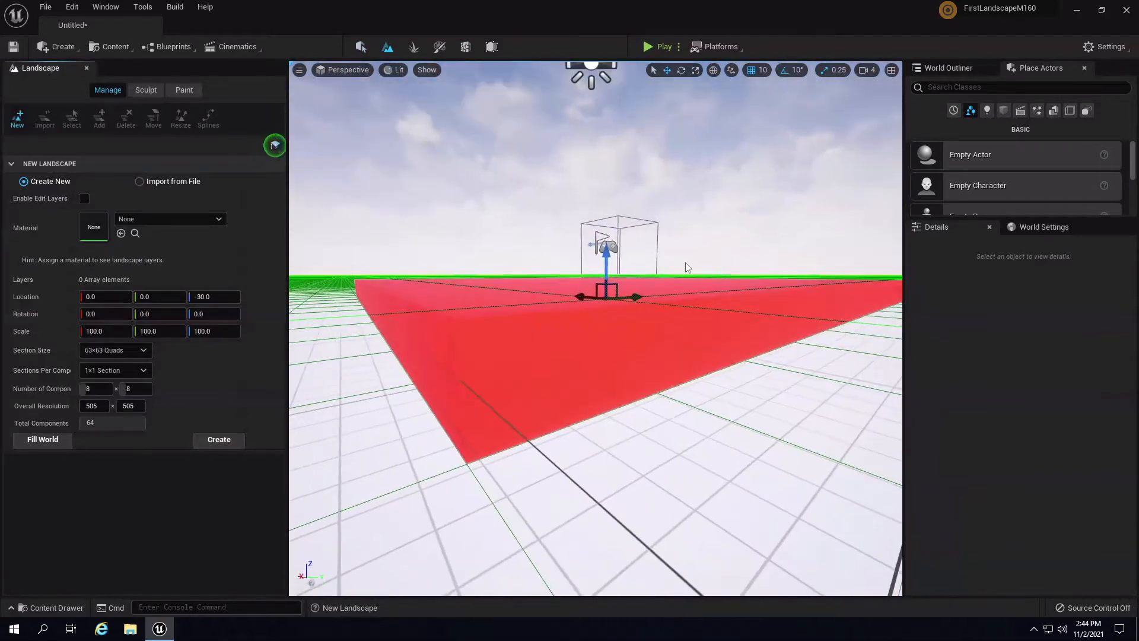
{"action": "left_click_drag", "start_coordinate": [606, 255], "coordinate": [616, 252]}
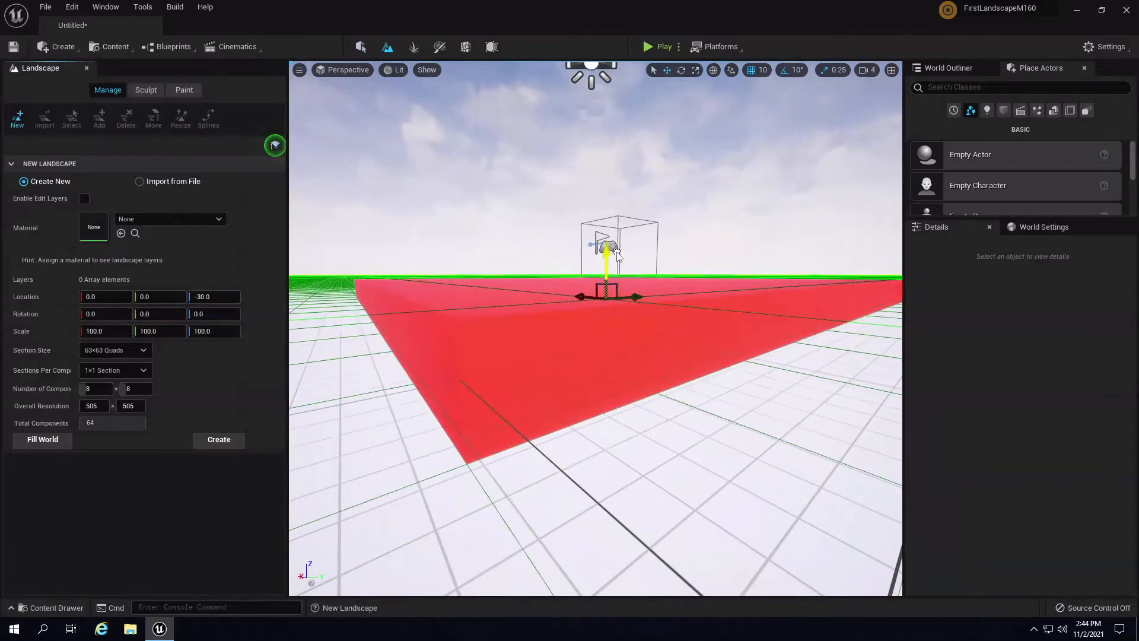
{"action": "right_click_drag", "start_coordinate": [407, 277], "coordinate": [291, 316]}
{"action": "key", "text": "s"}
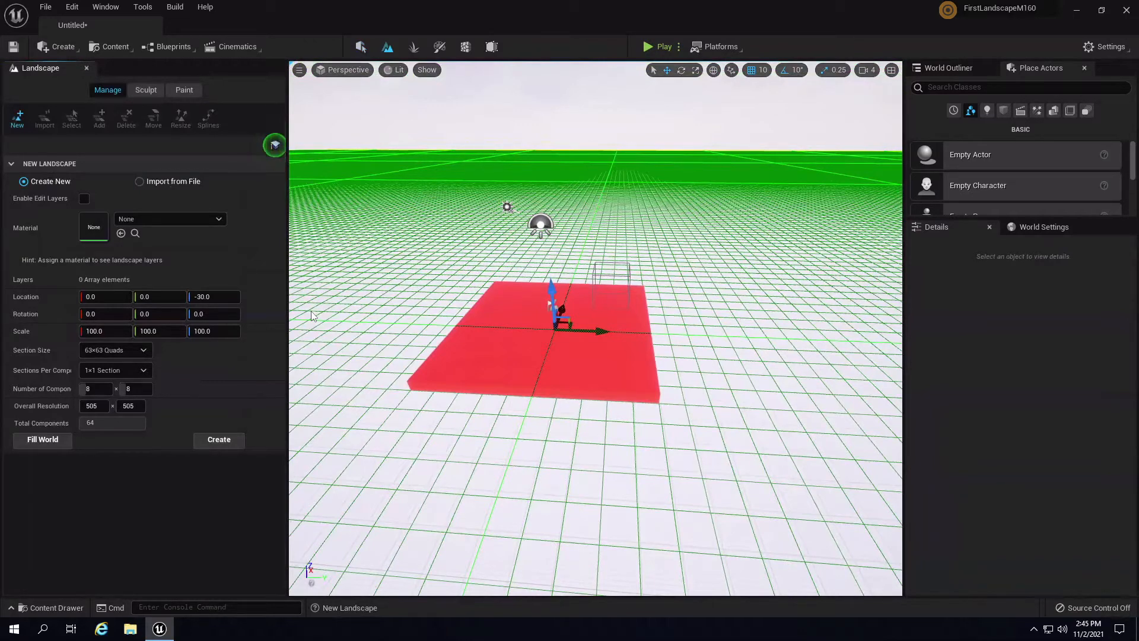
{"action": "left_click", "coordinate": [234, 441]}
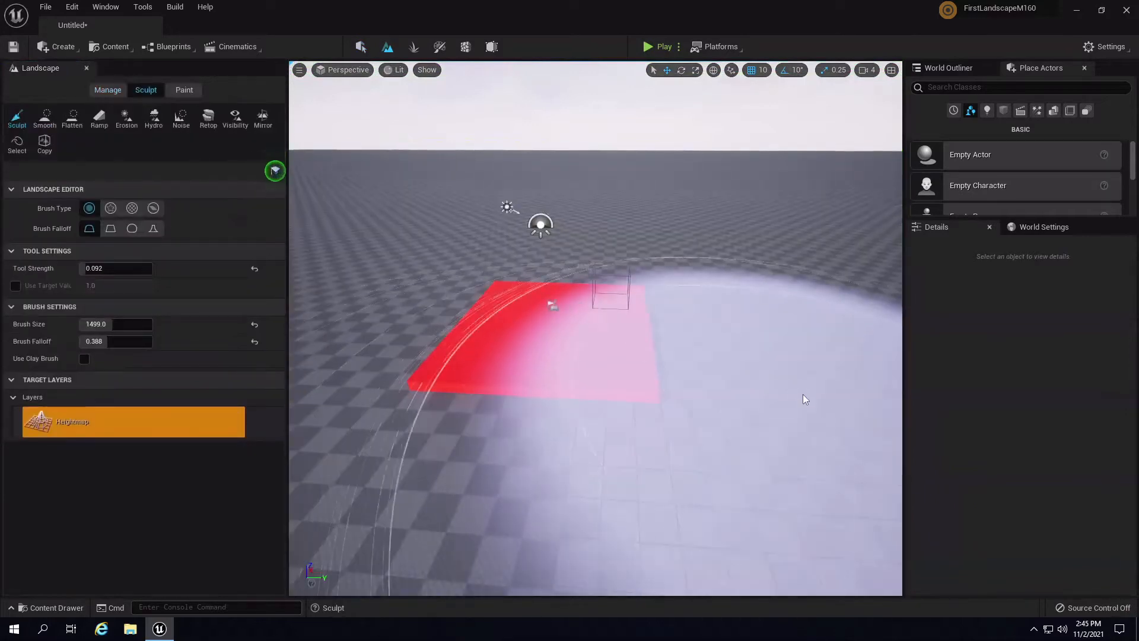
{"action": "mouse_move", "coordinate": [783, 399]}
{"action": "right_mouse_down"}
{"action": "mouse_move", "coordinate": [734, 412]}
{"action": "mouse_move", "coordinate": [731, 379]}
{"action": "mouse_move", "coordinate": [764, 351]}
{"action": "right_mouse_up"}
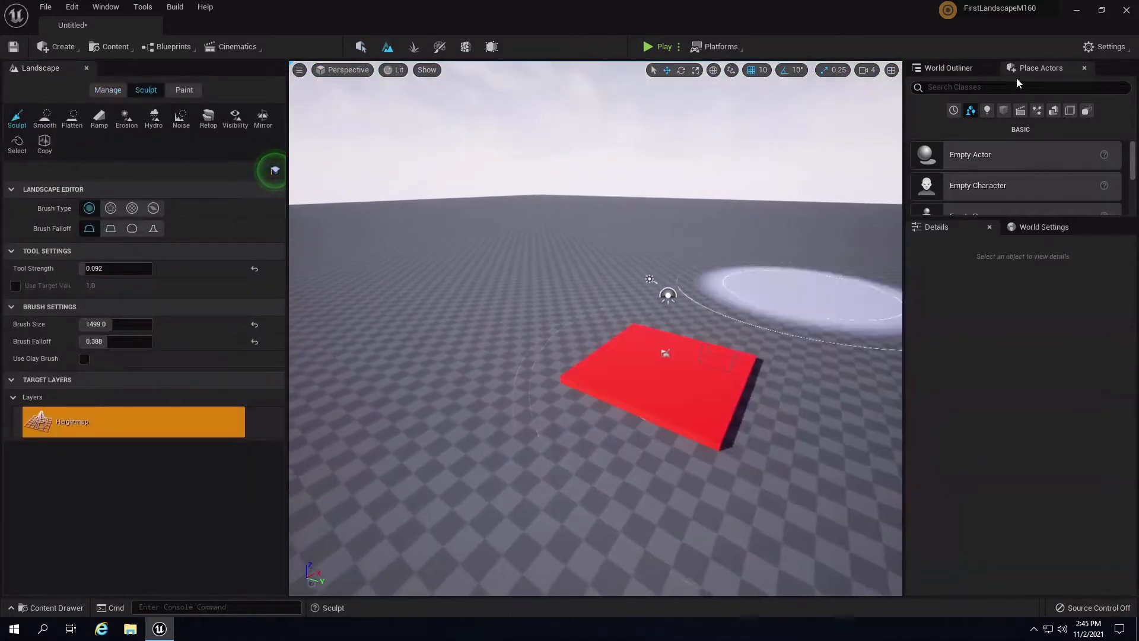
{"action": "left_click", "coordinate": [1105, 45]}
{"action": "mouse_move", "coordinate": [1032, 212]}
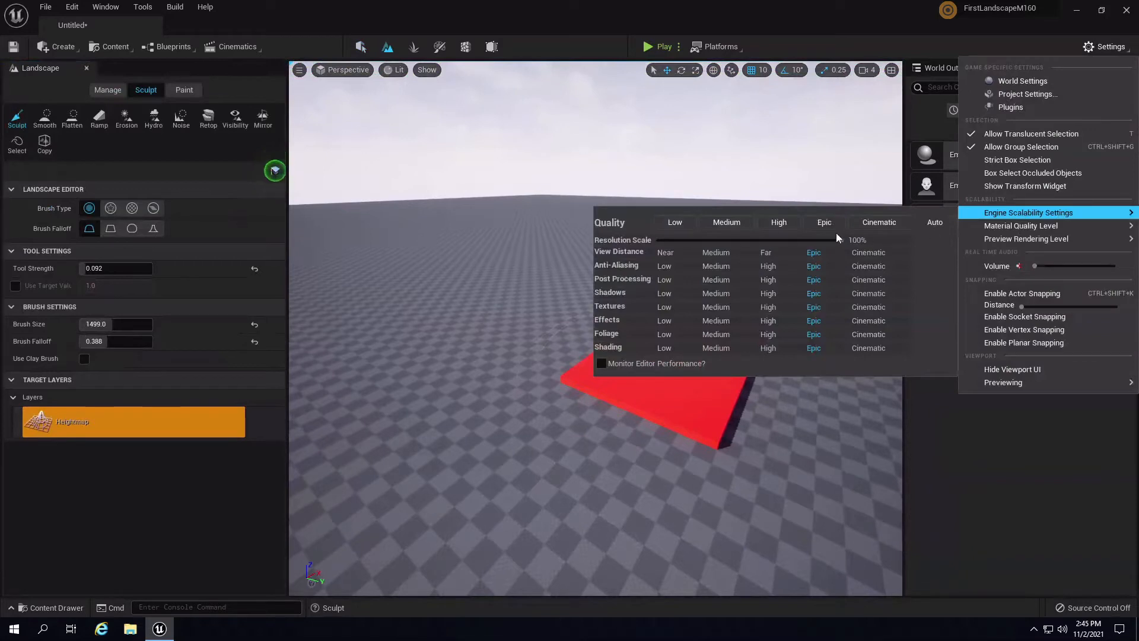
{"action": "right_click_drag", "start_coordinate": [463, 183], "coordinate": [419, 223]}
{"action": "key", "text": "w"}
{"action": "key", "text": "s"}
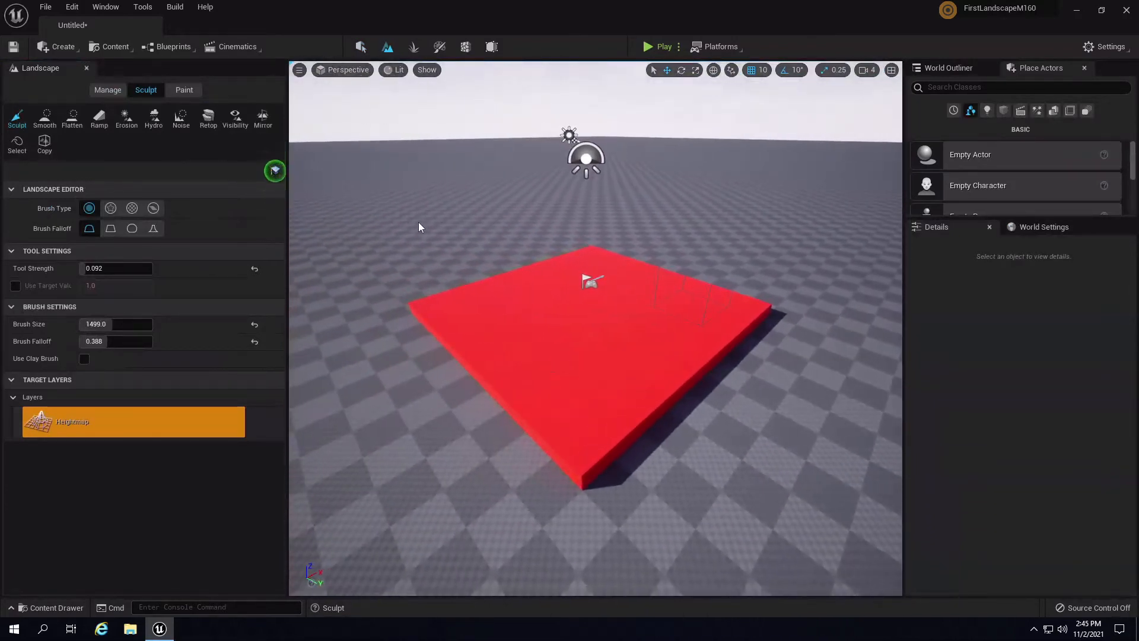
- Play-test the level, running the mannequin around with WASD, then stop
{"action": "left_click", "coordinate": [659, 47]}
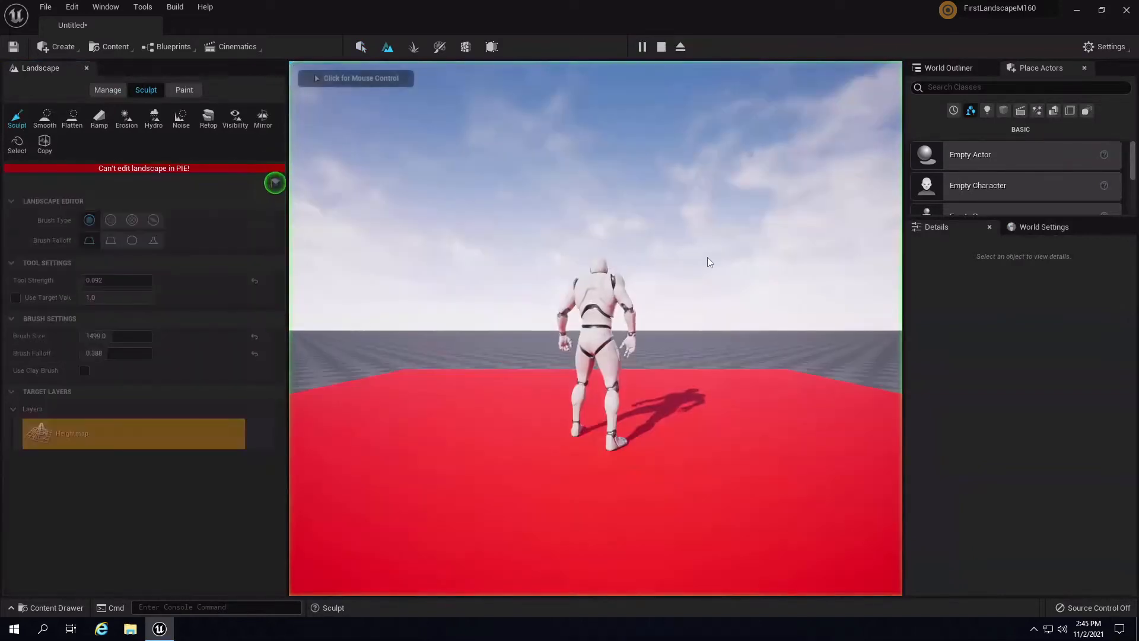
{"action": "key", "text": "w"}
{"action": "key", "text": "d"}
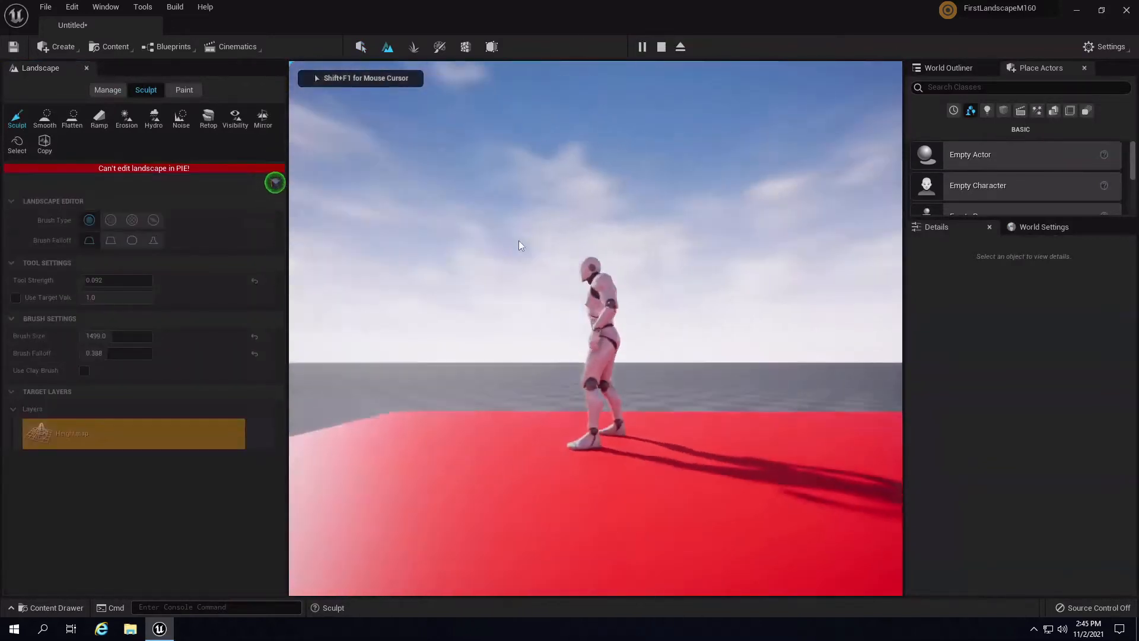
{"action": "key", "text": "s"}
{"action": "key", "text": "w"}
{"action": "key", "text": "Escape"}
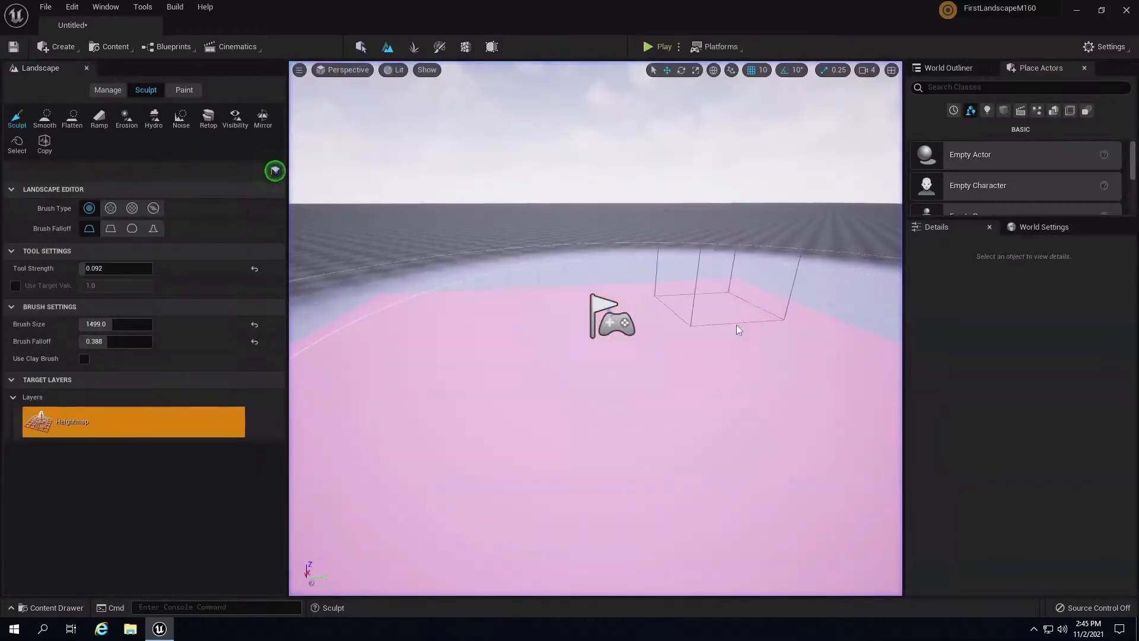
- Pull the view back over the red floor and select the Noise sculpting tool
{"action": "mouse_move", "coordinate": [710, 204]}
{"action": "right_mouse_down"}
{"action": "mouse_move", "coordinate": [649, 261]}
{"action": "mouse_move", "coordinate": [607, 248]}
{"action": "right_mouse_up"}
{"action": "key", "text": "s"}
{"action": "scroll", "coordinate": [755, 268], "scroll_direction": "up", "scroll_amount": 5}
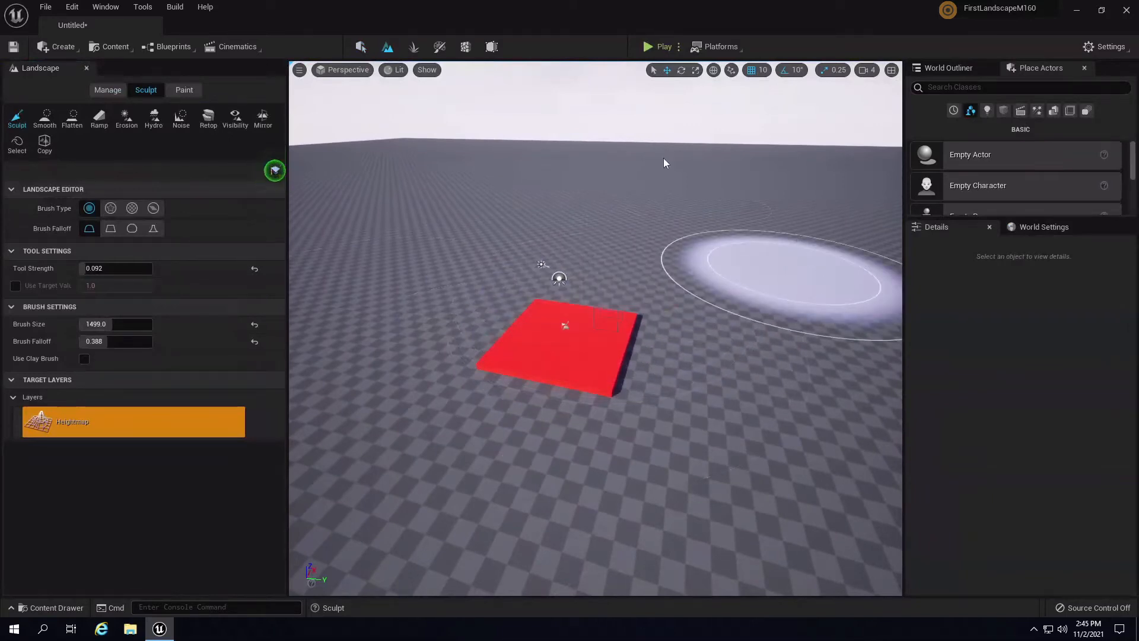
{"action": "mouse_move", "coordinate": [640, 195]}
{"action": "right_mouse_down"}
{"action": "mouse_move", "coordinate": [457, 203]}
{"action": "mouse_move", "coordinate": [637, 209]}
{"action": "mouse_move", "coordinate": [844, 243]}
{"action": "mouse_move", "coordinate": [832, 235]}
{"action": "right_mouse_up"}
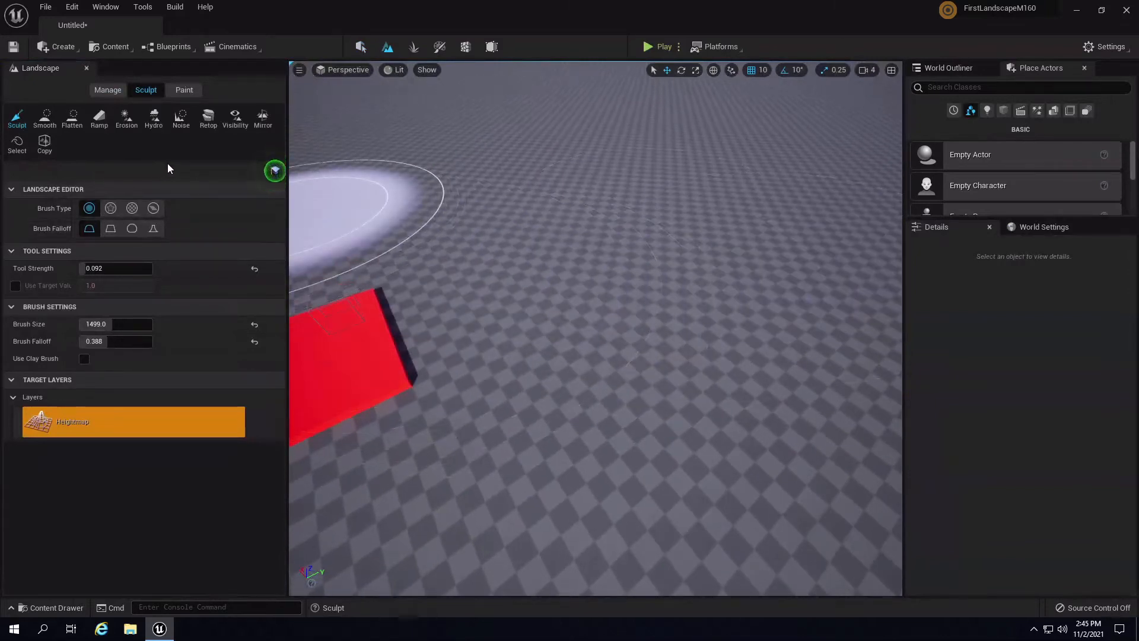
{"action": "left_click", "coordinate": [181, 117]}
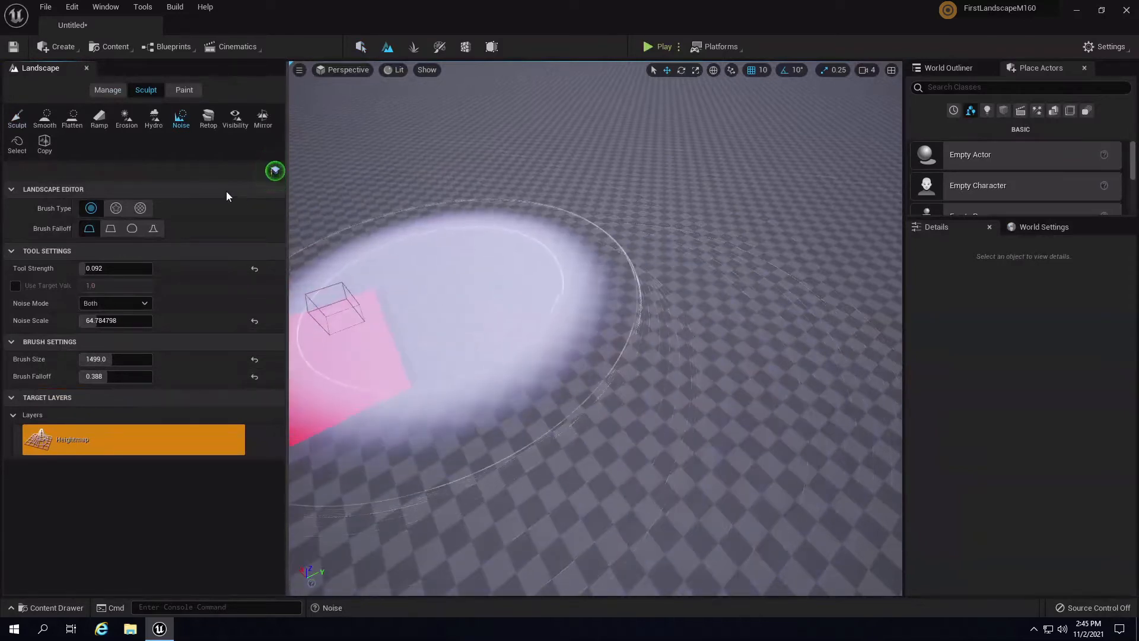
- Set noise strength 0.01, brush size about 3883 and falloff 0.636, then save the level
{"action": "left_click", "coordinate": [127, 268]}
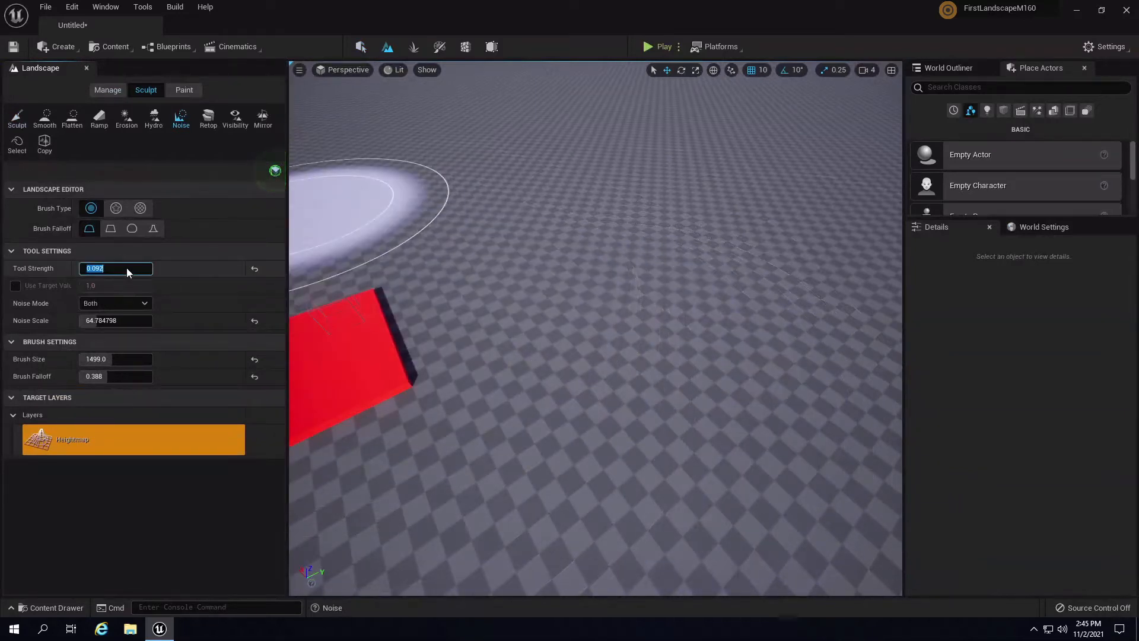
{"action": "type", "text": "0.01"}
{"action": "key", "text": "Return"}
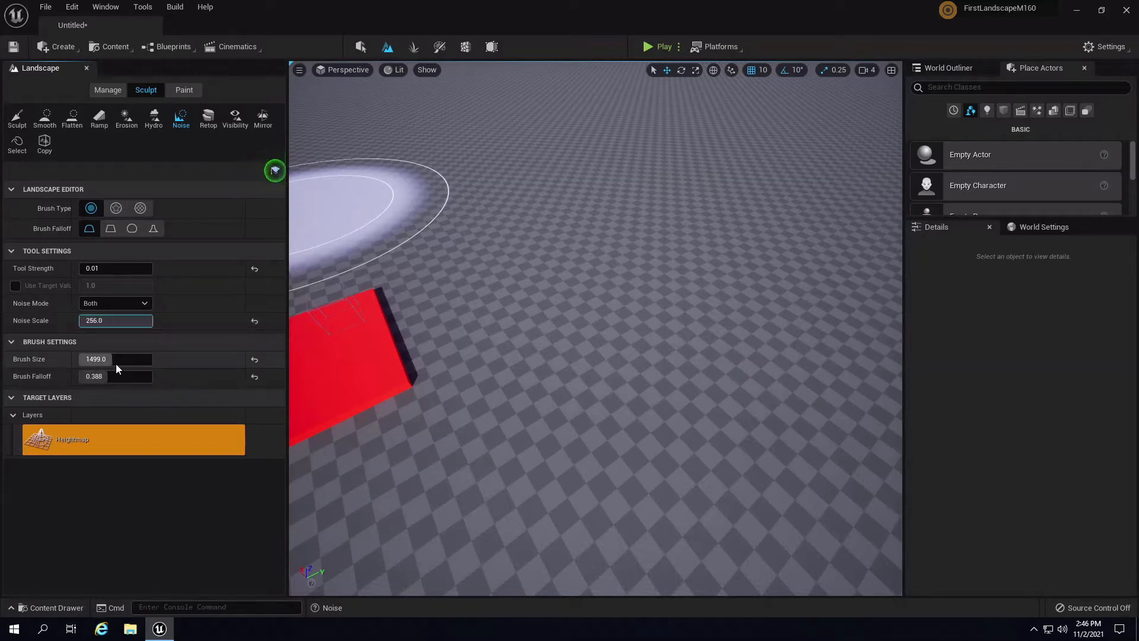
{"action": "mouse_move", "coordinate": [116, 360]}
{"action": "left_mouse_down"}
{"action": "mouse_move", "coordinate": [152, 359]}
{"action": "mouse_move", "coordinate": [91, 387]}
{"action": "mouse_move", "coordinate": [102, 387]}
{"action": "left_mouse_up"}
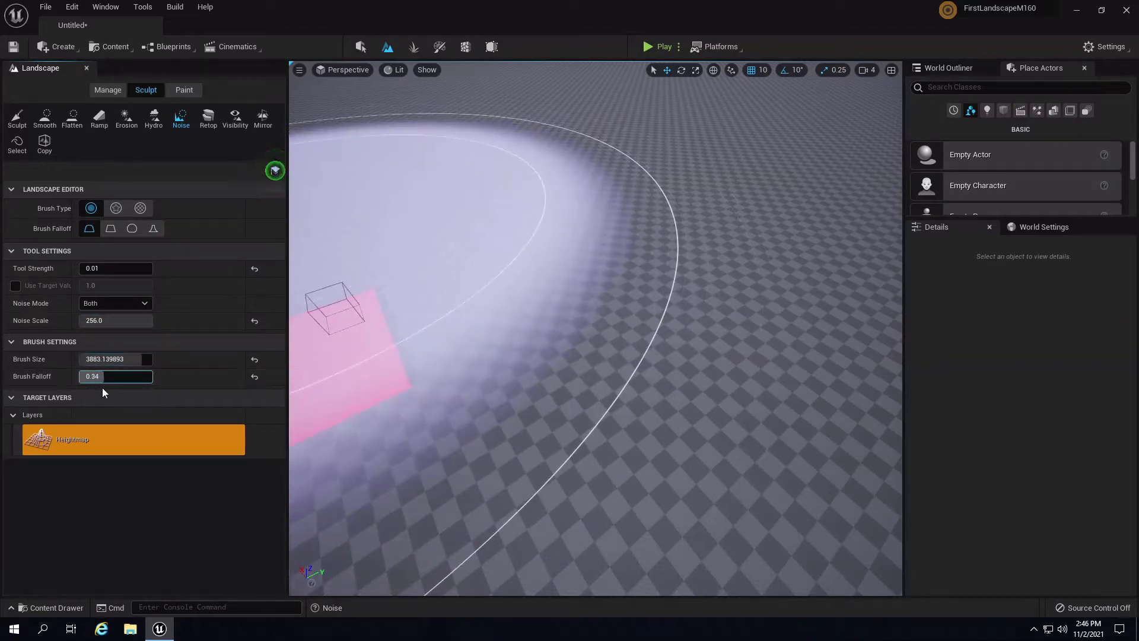
{"action": "left_click_drag", "start_coordinate": [103, 387], "coordinate": [127, 393]}
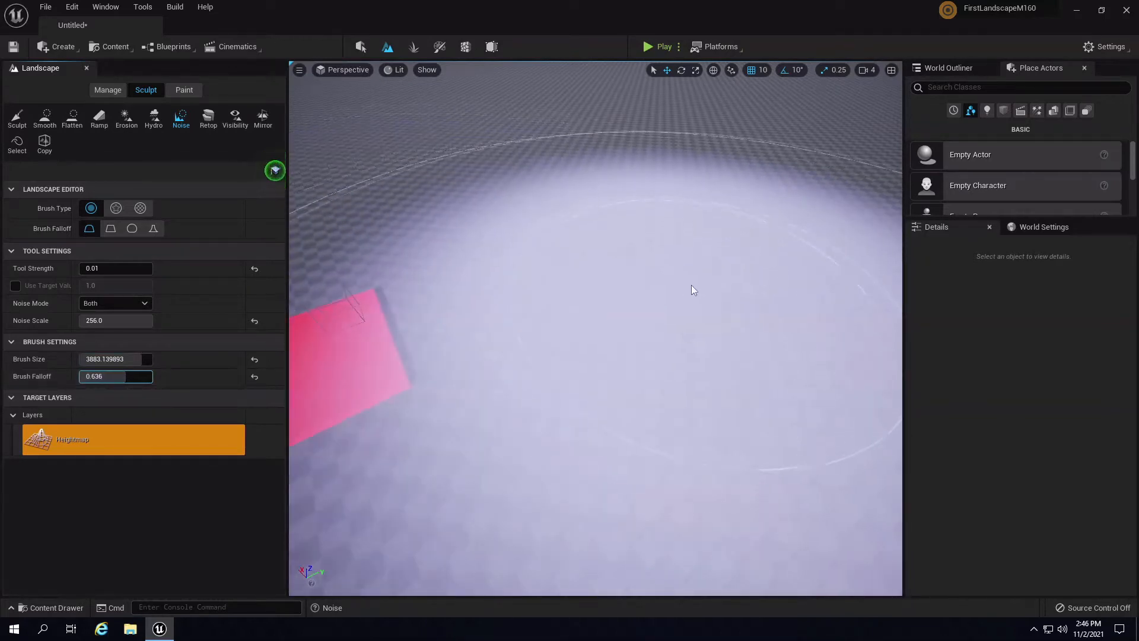
{"action": "mouse_move", "coordinate": [692, 285]}
{"action": "right_mouse_down"}
{"action": "mouse_move", "coordinate": [499, 254]}
{"action": "mouse_move", "coordinate": [449, 265]}
{"action": "mouse_move", "coordinate": [509, 267]}
{"action": "mouse_move", "coordinate": [439, 249]}
{"action": "mouse_move", "coordinate": [615, 280]}
{"action": "mouse_move", "coordinate": [490, 275]}
{"action": "mouse_move", "coordinate": [483, 264]}
{"action": "mouse_move", "coordinate": [646, 235]}
{"action": "mouse_move", "coordinate": [575, 255]}
{"action": "right_mouse_up"}
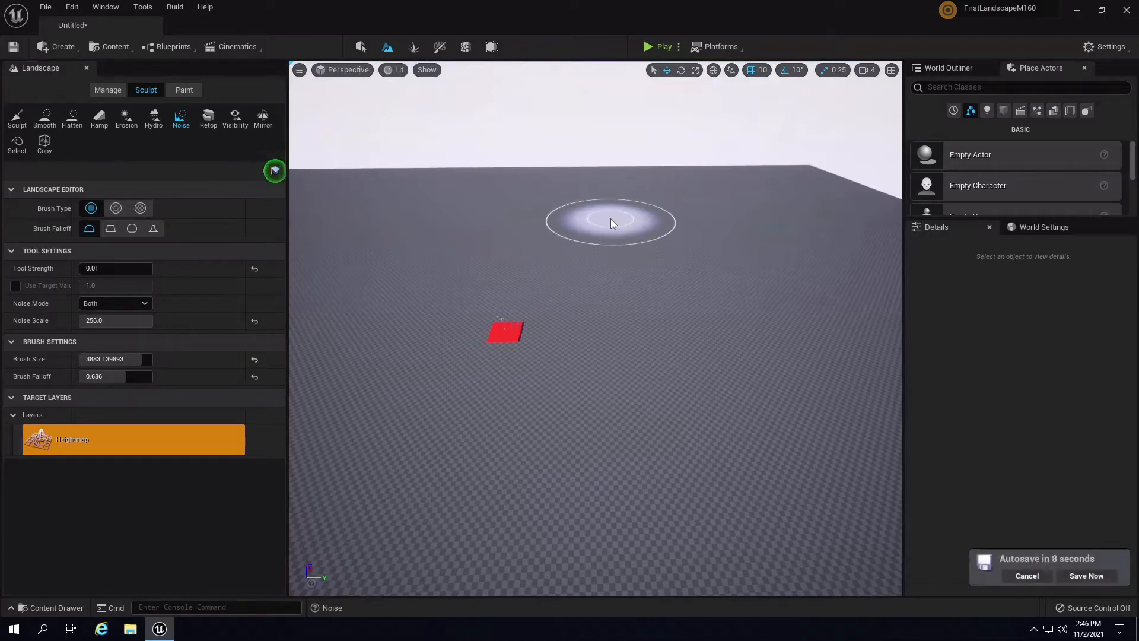
{"action": "left_click", "coordinate": [1078, 578]}
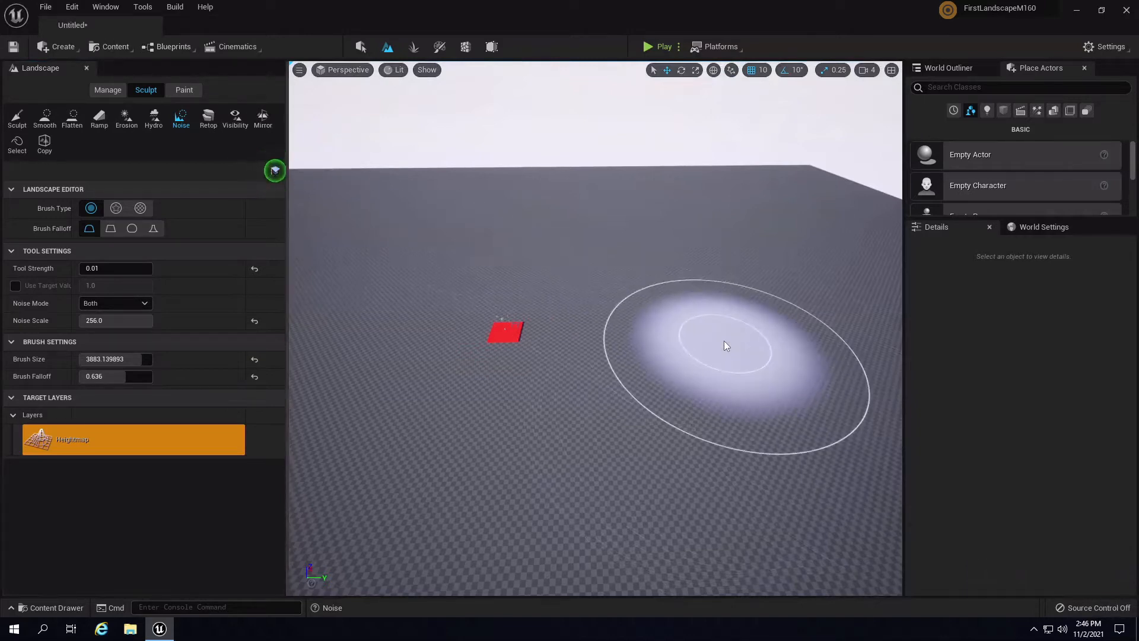
{"action": "key", "text": "ctrl+s"}
- Save the level as NewMap in the /Game/Maps folder
{"action": "left_click", "coordinate": [264, 185]}
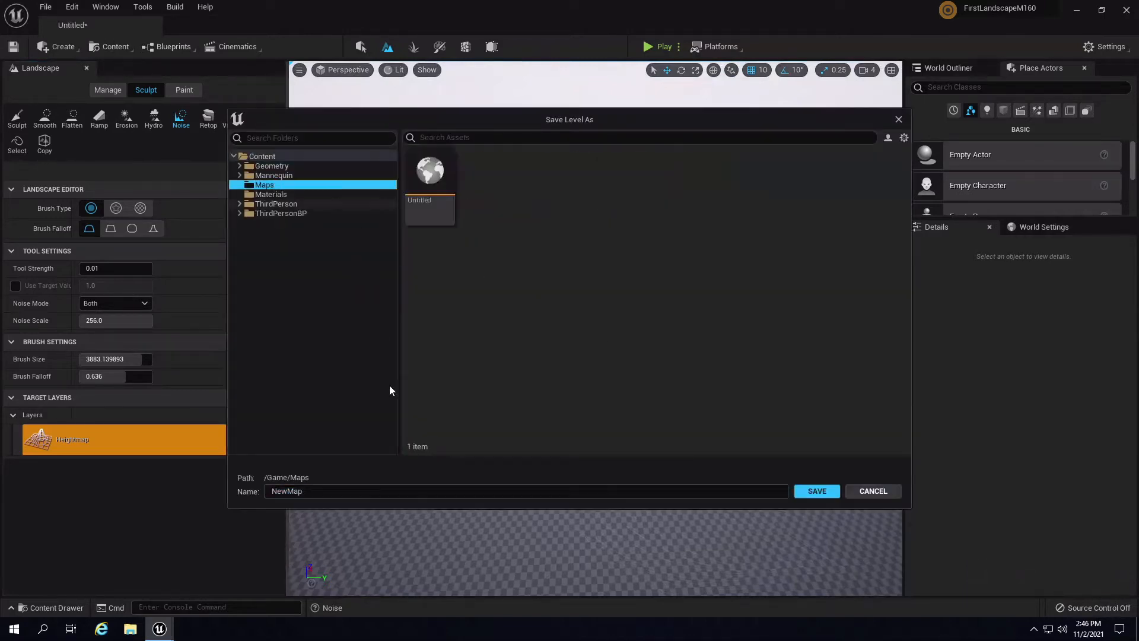
{"action": "left_click", "coordinate": [816, 491]}
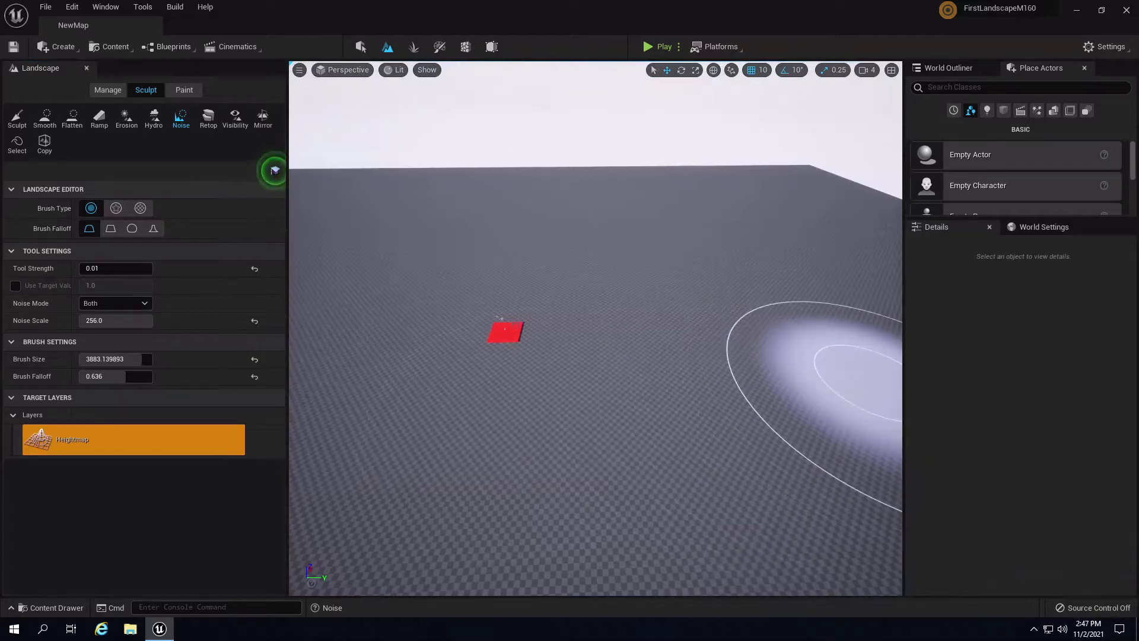
- Widen the viewport and enlarge the Noise brush to size 8192
{"action": "mouse_move", "coordinate": [758, 336]}
{"action": "right_mouse_down"}
{"action": "mouse_move", "coordinate": [647, 409]}
{"action": "mouse_move", "coordinate": [714, 383]}
{"action": "mouse_move", "coordinate": [777, 392]}
{"action": "right_mouse_up"}
{"action": "mouse_move", "coordinate": [627, 435]}
{"action": "right_mouse_down"}
{"action": "mouse_move", "coordinate": [659, 354]}
{"action": "mouse_move", "coordinate": [710, 409]}
{"action": "mouse_move", "coordinate": [635, 383]}
{"action": "right_mouse_up"}
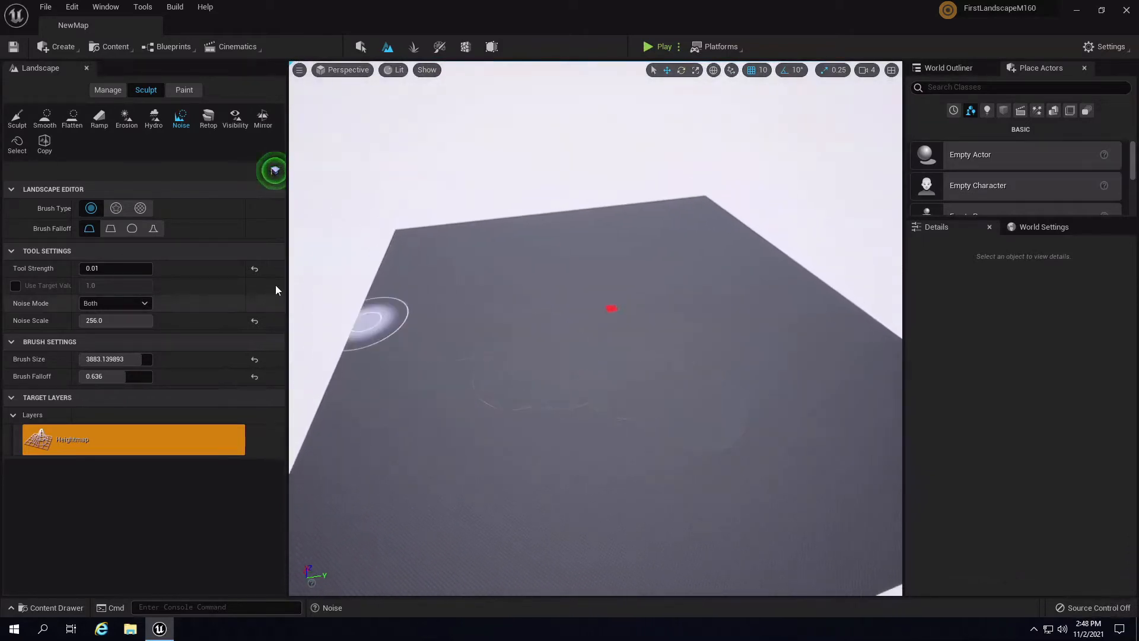
{"action": "left_click_drag", "start_coordinate": [291, 287], "coordinate": [185, 289]}
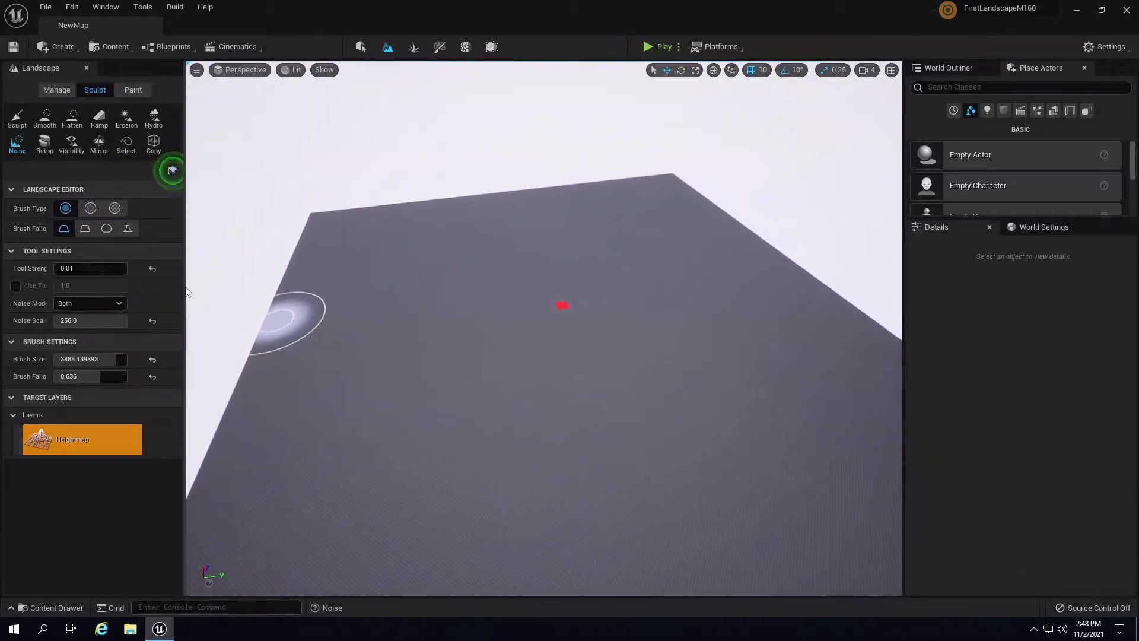
{"action": "mouse_move", "coordinate": [660, 362]}
{"action": "right_mouse_down"}
{"action": "mouse_move", "coordinate": [645, 385]}
{"action": "mouse_move", "coordinate": [672, 390]}
{"action": "mouse_move", "coordinate": [669, 402]}
{"action": "right_mouse_up"}
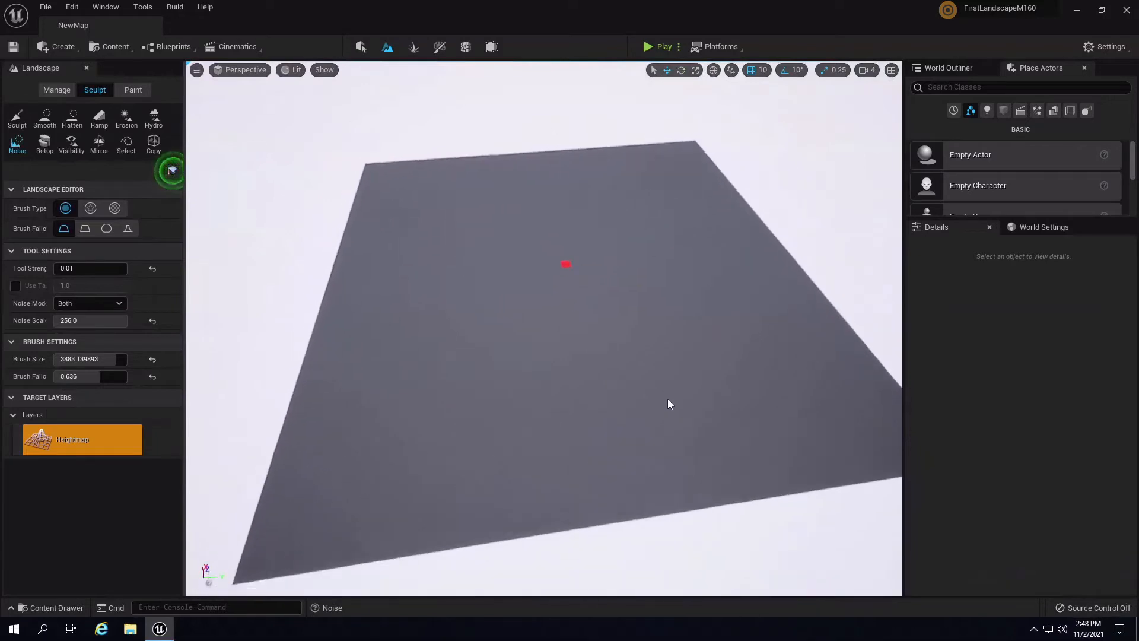
{"action": "key", "text": "bracketright"}
{"action": "key", "text": "bracketright"}
{"action": "key", "text": "bracketright"}
{"action": "key", "text": "bracketright"}
{"action": "key", "text": "bracketright"}
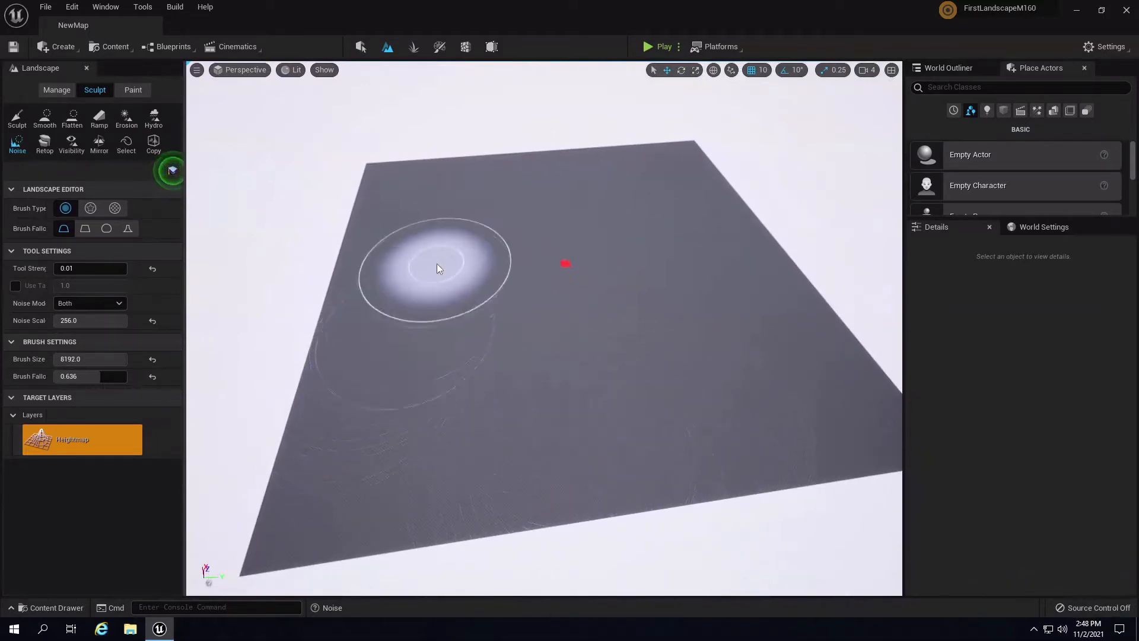
- Paint noise across the landscape, raising bumpy hills over the right corner
{"action": "right_click_drag", "start_coordinate": [733, 423], "coordinate": [742, 415]}
{"action": "key", "text": "s"}
{"action": "mouse_move", "coordinate": [744, 375]}
{"action": "left_mouse_down"}
{"action": "mouse_move", "coordinate": [475, 457]}
{"action": "mouse_move", "coordinate": [340, 465]}
{"action": "mouse_move", "coordinate": [307, 400]}
{"action": "mouse_move", "coordinate": [335, 290]}
{"action": "mouse_move", "coordinate": [401, 261]}
{"action": "mouse_move", "coordinate": [444, 196]}
{"action": "mouse_move", "coordinate": [605, 189]}
{"action": "mouse_move", "coordinate": [672, 294]}
{"action": "mouse_move", "coordinate": [577, 259]}
{"action": "mouse_move", "coordinate": [505, 321]}
{"action": "mouse_move", "coordinate": [496, 233]}
{"action": "mouse_move", "coordinate": [382, 234]}
{"action": "mouse_move", "coordinate": [409, 374]}
{"action": "mouse_move", "coordinate": [567, 336]}
{"action": "mouse_move", "coordinate": [664, 244]}
{"action": "mouse_move", "coordinate": [535, 156]}
{"action": "mouse_move", "coordinate": [596, 190]}
{"action": "mouse_move", "coordinate": [378, 235]}
{"action": "mouse_move", "coordinate": [344, 216]}
{"action": "mouse_move", "coordinate": [376, 450]}
{"action": "mouse_move", "coordinate": [767, 392]}
{"action": "mouse_move", "coordinate": [629, 165]}
{"action": "mouse_move", "coordinate": [386, 237]}
{"action": "mouse_move", "coordinate": [541, 203]}
{"action": "mouse_move", "coordinate": [646, 205]}
{"action": "mouse_move", "coordinate": [722, 412]}
{"action": "mouse_move", "coordinate": [656, 229]}
{"action": "mouse_move", "coordinate": [654, 303]}
{"action": "mouse_move", "coordinate": [599, 264]}
{"action": "mouse_move", "coordinate": [674, 242]}
{"action": "mouse_move", "coordinate": [754, 374]}
{"action": "mouse_move", "coordinate": [440, 491]}
{"action": "mouse_move", "coordinate": [356, 470]}
{"action": "mouse_move", "coordinate": [350, 318]}
{"action": "left_mouse_up"}
{"action": "mouse_move", "coordinate": [760, 401]}
{"action": "right_mouse_down"}
{"action": "mouse_move", "coordinate": [692, 426]}
{"action": "mouse_move", "coordinate": [781, 373]}
{"action": "mouse_move", "coordinate": [611, 298]}
{"action": "mouse_move", "coordinate": [706, 273]}
{"action": "right_mouse_up"}
{"action": "key", "text": "w"}
- Briefly play-test the sculpted level, then stop and fly low over the hills
{"action": "left_click", "coordinate": [656, 46]}
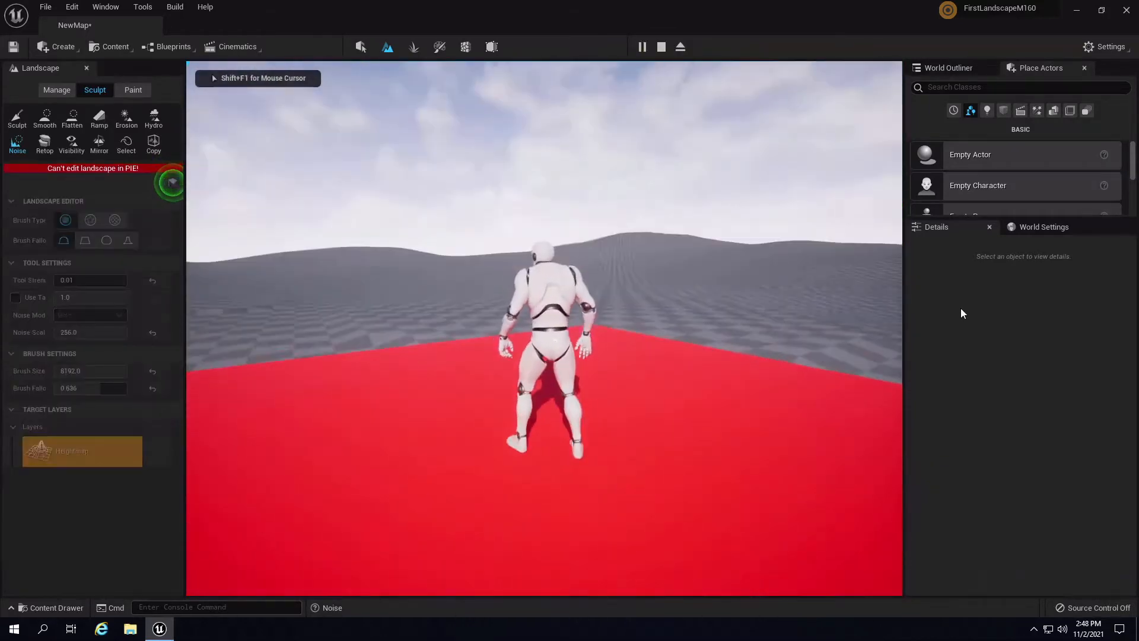
{"action": "key", "text": "Escape"}
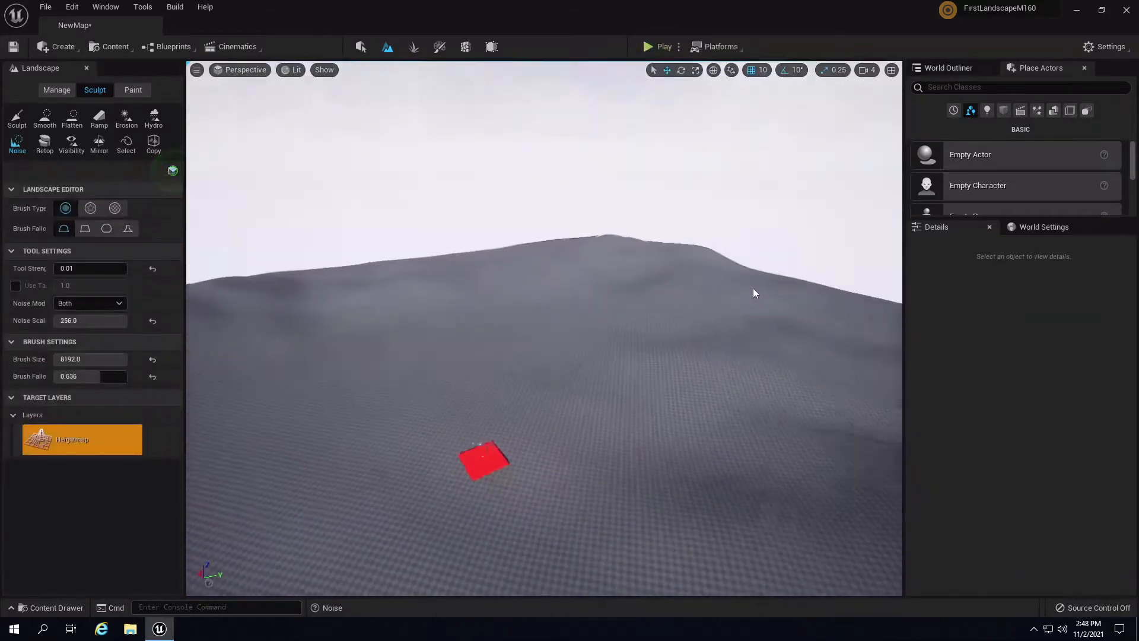
{"action": "mouse_move", "coordinate": [753, 289]}
{"action": "right_mouse_down"}
{"action": "mouse_move", "coordinate": [770, 319]}
{"action": "mouse_move", "coordinate": [465, 338]}
{"action": "mouse_move", "coordinate": [658, 366]}
{"action": "mouse_move", "coordinate": [450, 305]}
{"action": "mouse_move", "coordinate": [521, 298]}
{"action": "mouse_move", "coordinate": [609, 364]}
{"action": "mouse_move", "coordinate": [589, 364]}
{"action": "mouse_move", "coordinate": [762, 372]}
{"action": "mouse_move", "coordinate": [745, 326]}
{"action": "mouse_move", "coordinate": [737, 221]}
{"action": "mouse_move", "coordinate": [674, 275]}
{"action": "mouse_move", "coordinate": [621, 283]}
{"action": "right_mouse_up"}
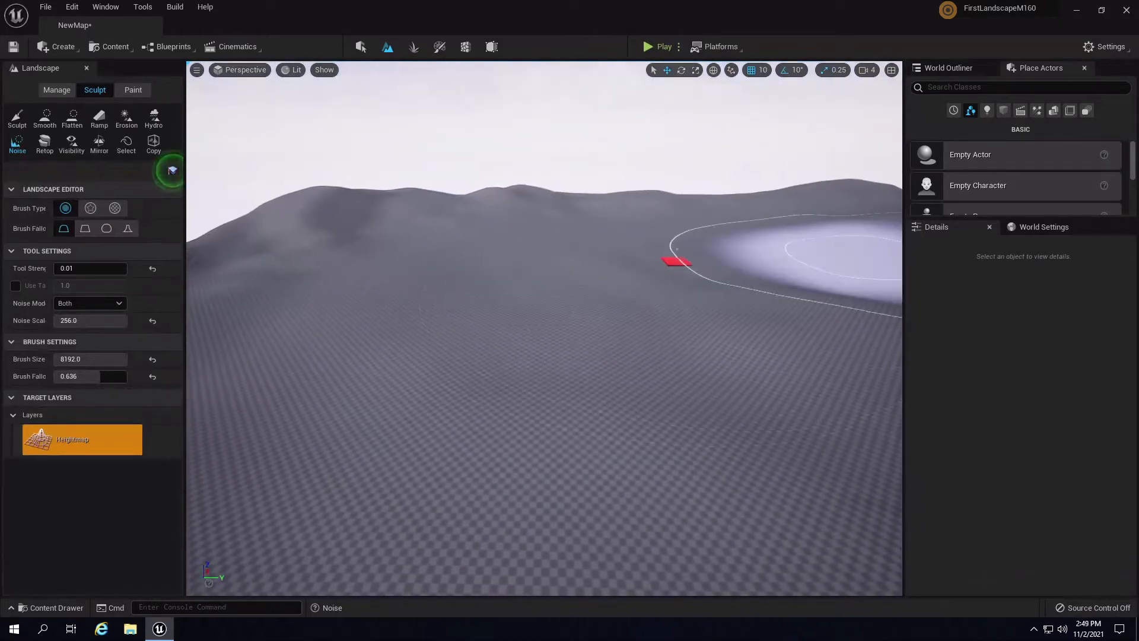
- Undo the noise strokes back to flat ground, then redo the noise sculpting
{"action": "mouse_move", "coordinate": [732, 373]}
{"action": "right_mouse_down"}
{"action": "mouse_move", "coordinate": [712, 414]}
{"action": "mouse_move", "coordinate": [745, 407]}
{"action": "mouse_move", "coordinate": [710, 420]}
{"action": "mouse_move", "coordinate": [676, 405]}
{"action": "right_mouse_up"}
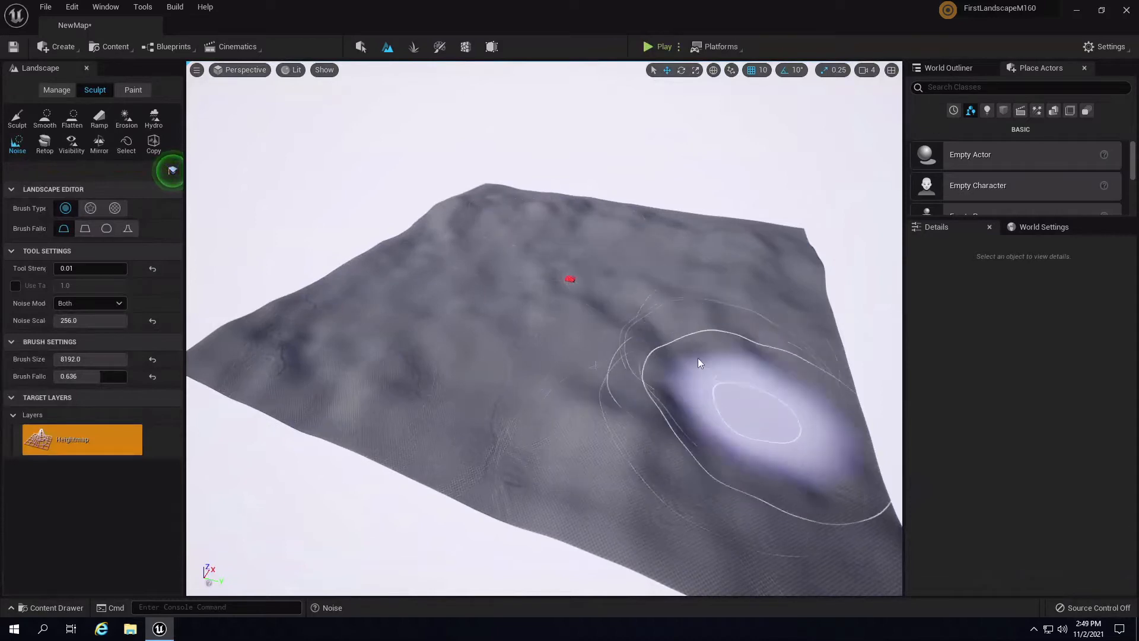
{"action": "right_click_drag", "start_coordinate": [742, 386], "coordinate": [844, 394]}
{"action": "key", "text": "ctrl+z"}
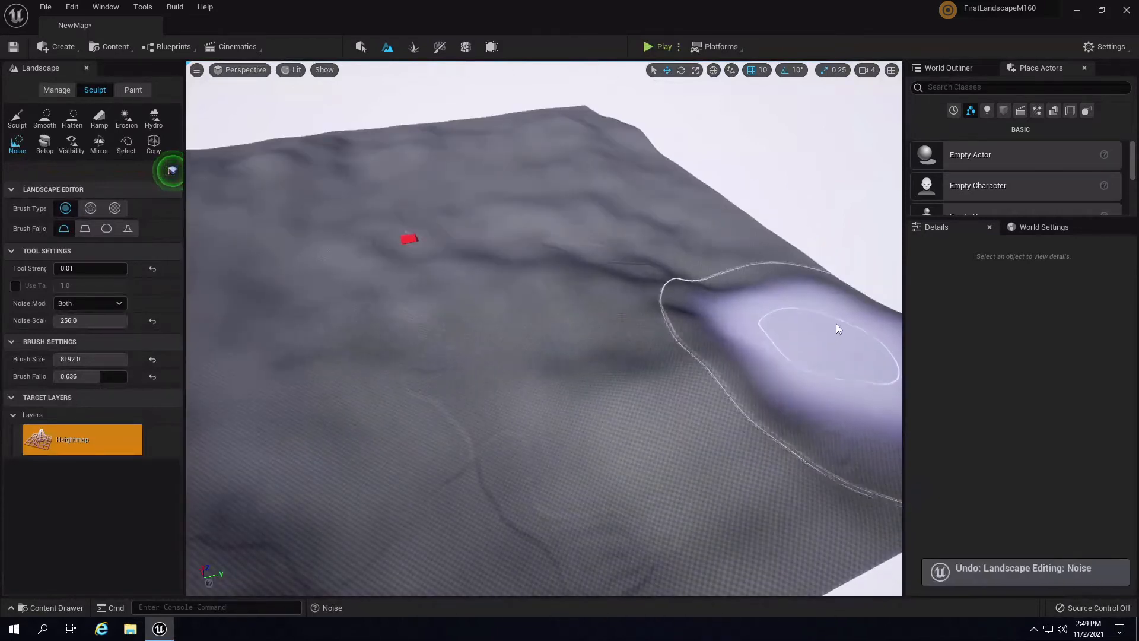
{"action": "mouse_move", "coordinate": [836, 328]}
{"action": "right_mouse_down"}
{"action": "mouse_move", "coordinate": [672, 228]}
{"action": "mouse_move", "coordinate": [464, 240]}
{"action": "mouse_move", "coordinate": [229, 199]}
{"action": "mouse_move", "coordinate": [478, 244]}
{"action": "right_mouse_up"}
{"action": "key", "text": "ctrl+z"}
{"action": "key", "text": "ctrl+z"}
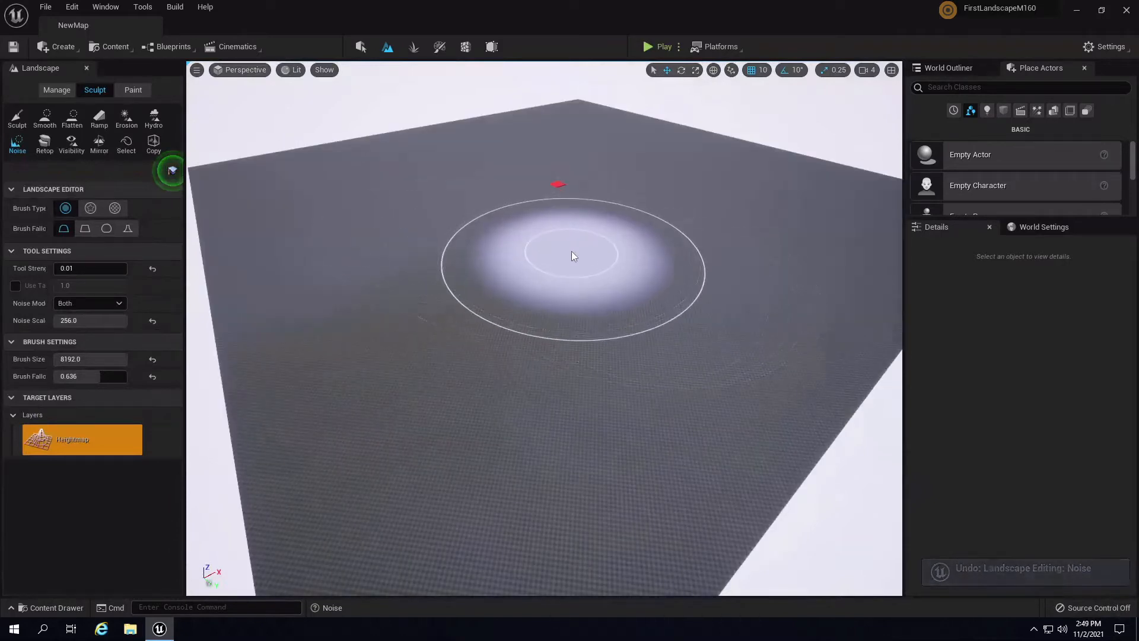
{"action": "key", "text": "ctrl+y"}
- Undo the latest unwanted noise stroke and reposition the view over the rolling terrain
{"action": "mouse_move", "coordinate": [653, 275]}
{"action": "right_mouse_down"}
{"action": "mouse_move", "coordinate": [738, 267]}
{"action": "mouse_move", "coordinate": [752, 303]}
{"action": "mouse_move", "coordinate": [733, 302]}
{"action": "right_mouse_up"}
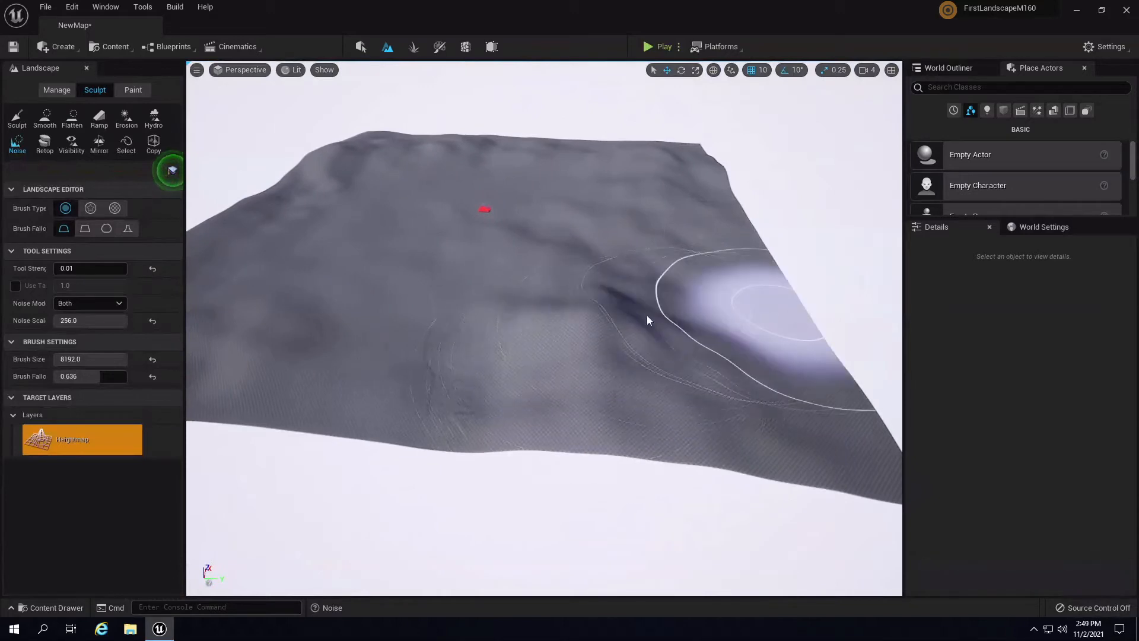
{"action": "key", "text": "ctrl+z"}
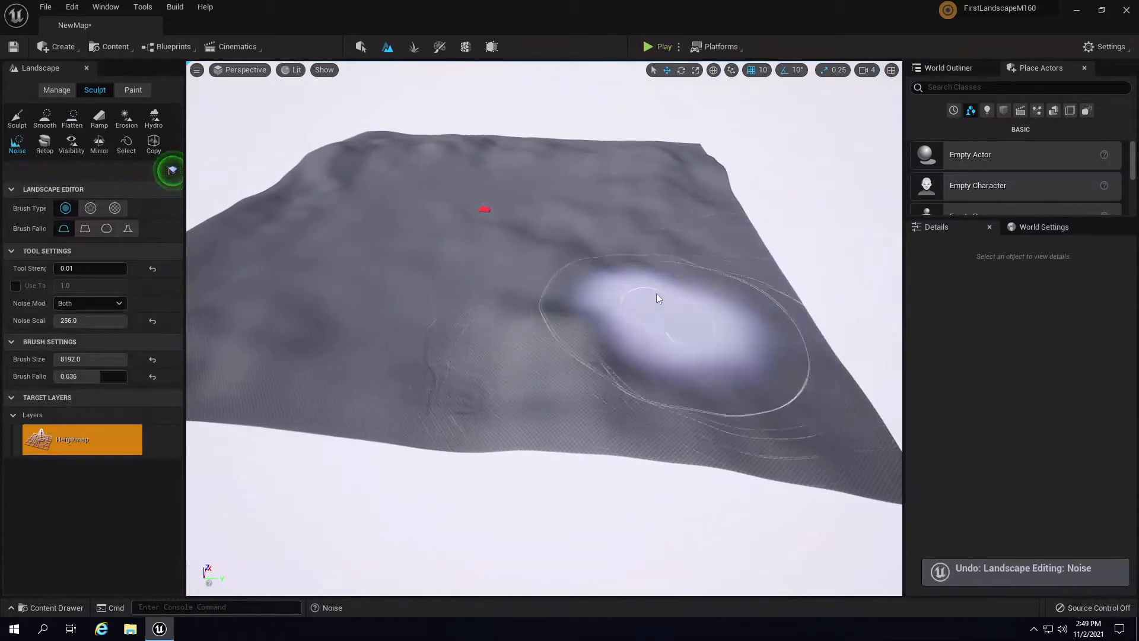
{"action": "mouse_move", "coordinate": [656, 293]}
{"action": "right_mouse_down"}
{"action": "mouse_move", "coordinate": [607, 242]}
{"action": "mouse_move", "coordinate": [584, 290]}
{"action": "right_mouse_up"}
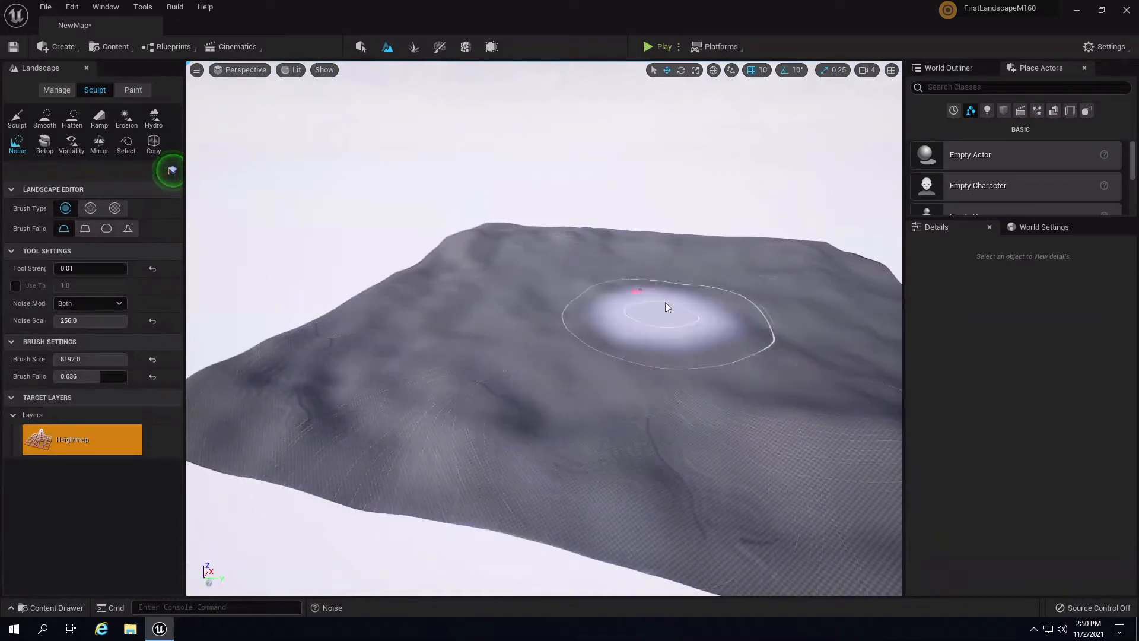
{"action": "mouse_move", "coordinate": [664, 301]}
{"action": "right_mouse_down"}
{"action": "mouse_move", "coordinate": [803, 257]}
{"action": "mouse_move", "coordinate": [770, 344]}
{"action": "mouse_move", "coordinate": [656, 420]}
{"action": "mouse_move", "coordinate": [464, 390]}
{"action": "right_mouse_up"}
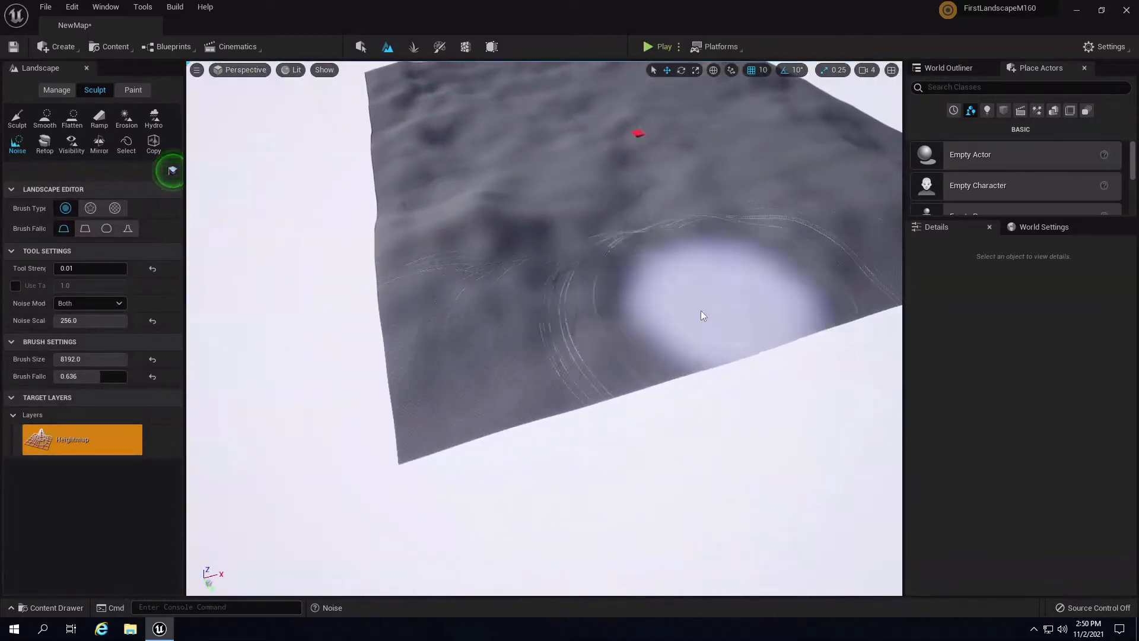
{"action": "mouse_move", "coordinate": [700, 311]}
{"action": "right_mouse_down"}
{"action": "mouse_move", "coordinate": [775, 186]}
{"action": "mouse_move", "coordinate": [778, 239]}
{"action": "mouse_move", "coordinate": [720, 272]}
{"action": "mouse_move", "coordinate": [560, 139]}
{"action": "mouse_move", "coordinate": [492, 194]}
{"action": "mouse_move", "coordinate": [554, 244]}
{"action": "right_mouse_up"}
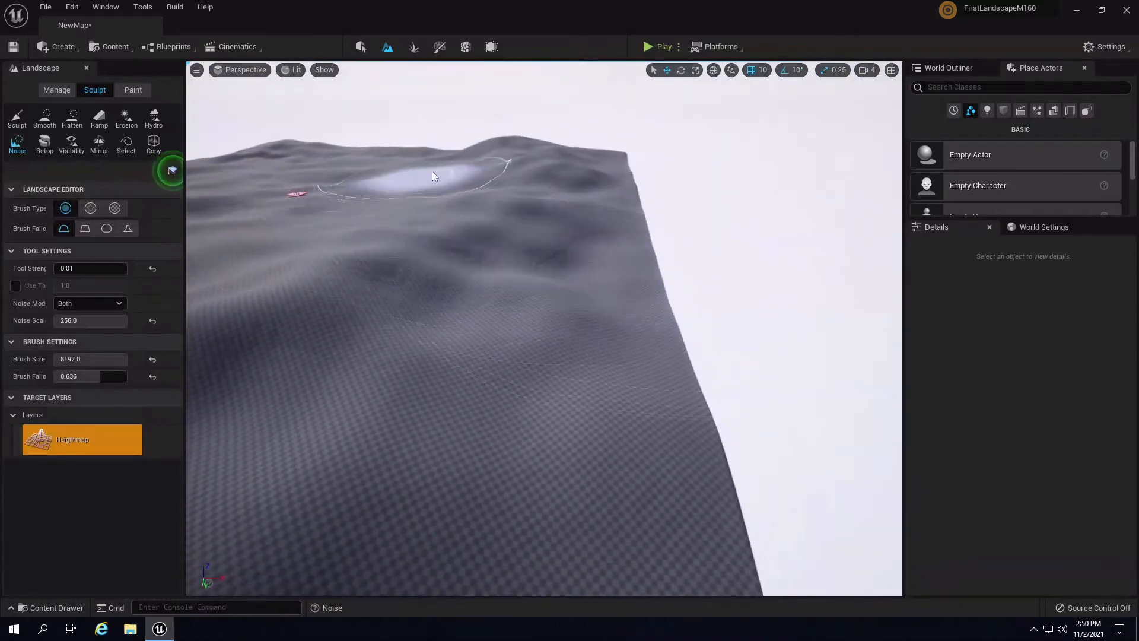
{"action": "mouse_move", "coordinate": [449, 147]}
{"action": "right_mouse_down"}
{"action": "mouse_move", "coordinate": [440, 104]}
{"action": "mouse_move", "coordinate": [662, 183]}
{"action": "mouse_move", "coordinate": [712, 181]}
{"action": "mouse_move", "coordinate": [747, 265]}
{"action": "right_mouse_up"}
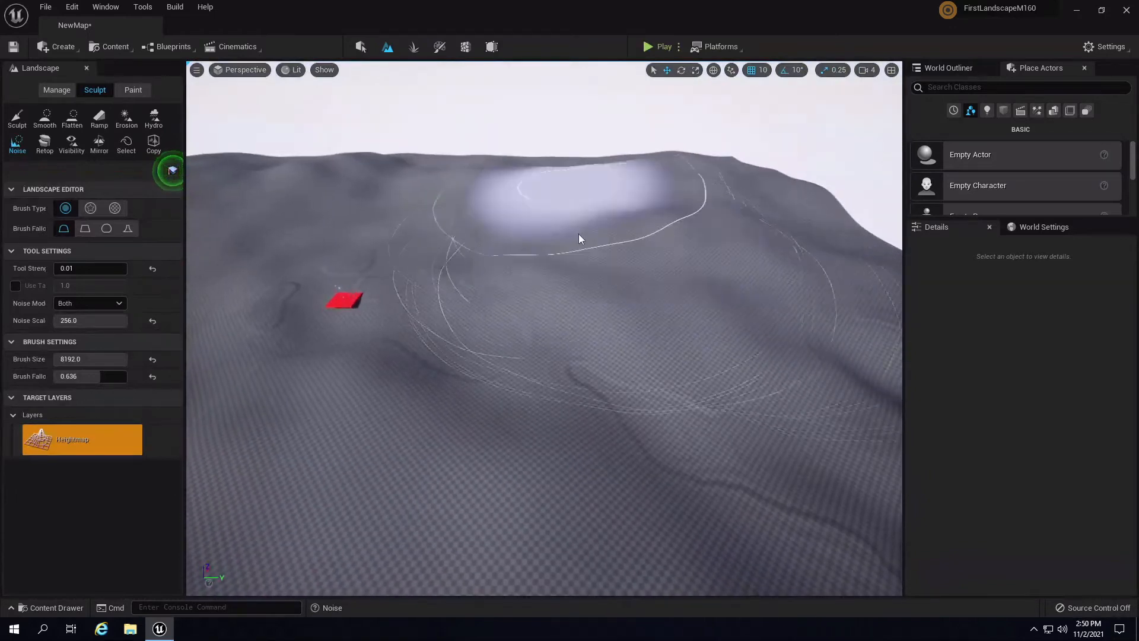
{"action": "mouse_move", "coordinate": [580, 236]}
{"action": "right_mouse_down"}
{"action": "mouse_move", "coordinate": [637, 252]}
{"action": "mouse_move", "coordinate": [739, 231]}
{"action": "mouse_move", "coordinate": [718, 213]}
{"action": "mouse_move", "coordinate": [953, 196]}
{"action": "mouse_move", "coordinate": [791, 230]}
{"action": "mouse_move", "coordinate": [771, 222]}
{"action": "mouse_move", "coordinate": [708, 100]}
{"action": "mouse_move", "coordinate": [650, 64]}
{"action": "right_mouse_up"}
- Run a quick play test of the level, then pull the view back over the terrain
{"action": "left_click", "coordinate": [649, 49]}
{"action": "key", "text": "w"}
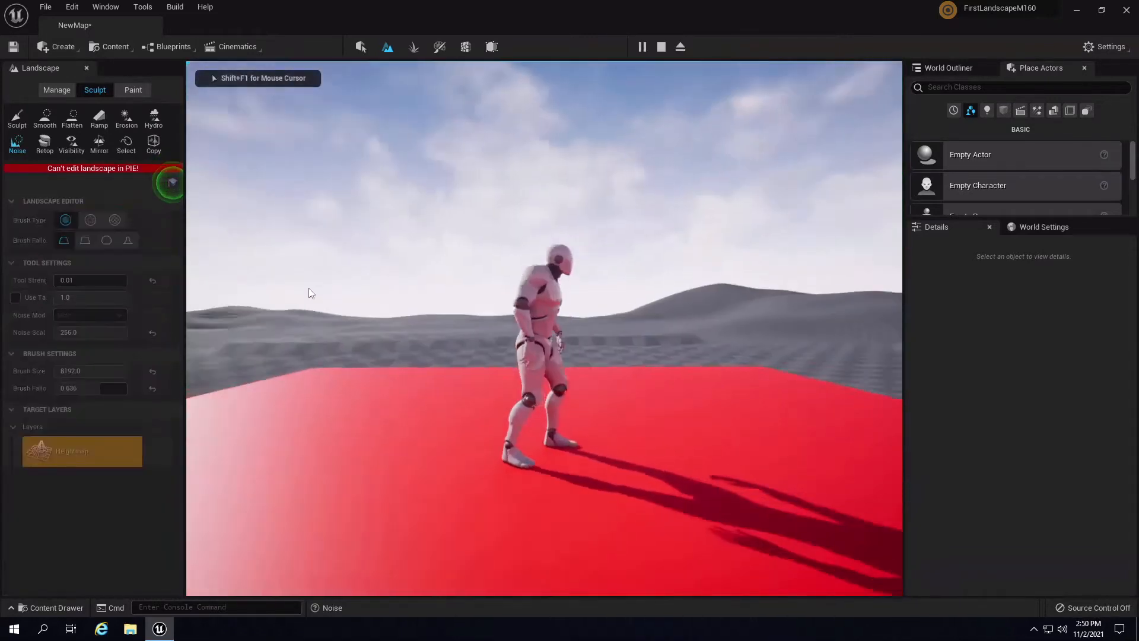
{"action": "key", "text": "Escape"}
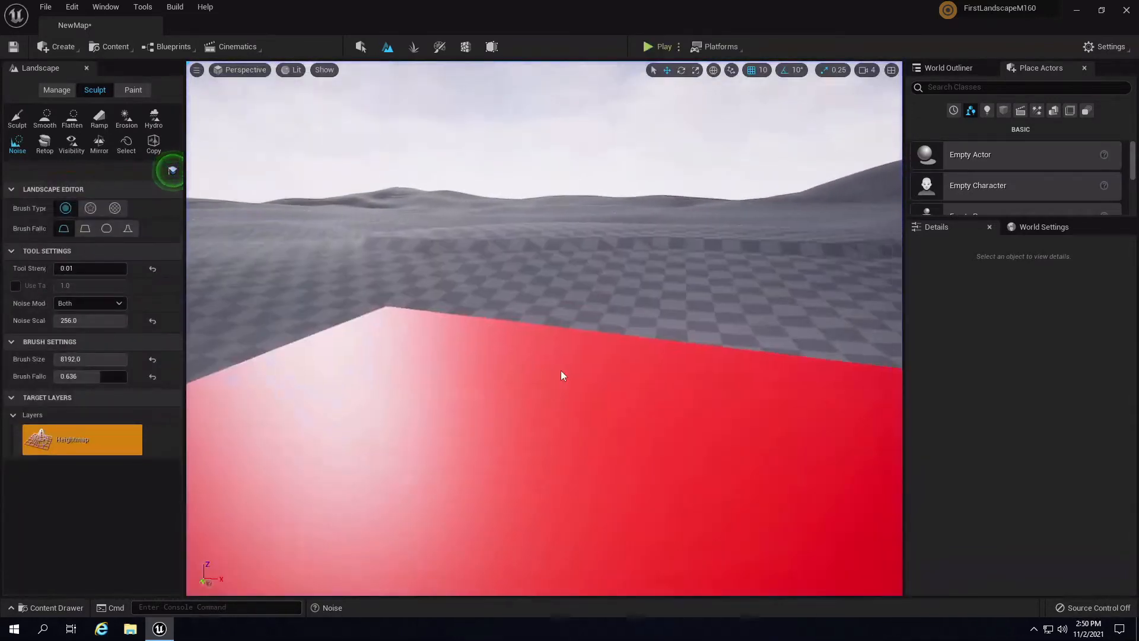
{"action": "mouse_move", "coordinate": [614, 177]}
{"action": "right_mouse_down"}
{"action": "mouse_move", "coordinate": [631, 263]}
{"action": "mouse_move", "coordinate": [666, 286]}
{"action": "mouse_move", "coordinate": [744, 297]}
{"action": "mouse_move", "coordinate": [679, 298]}
{"action": "right_mouse_up"}
- Add noisy ridges around the red platform and frame the hill above it
{"action": "mouse_move", "coordinate": [678, 294]}
{"action": "left_mouse_down"}
{"action": "mouse_move", "coordinate": [503, 282]}
{"action": "mouse_move", "coordinate": [766, 461]}
{"action": "mouse_move", "coordinate": [567, 266]}
{"action": "mouse_move", "coordinate": [521, 270]}
{"action": "left_mouse_up"}
{"action": "mouse_move", "coordinate": [510, 399]}
{"action": "right_mouse_down"}
{"action": "mouse_move", "coordinate": [611, 404]}
{"action": "mouse_move", "coordinate": [607, 389]}
{"action": "mouse_move", "coordinate": [681, 402]}
{"action": "right_mouse_up"}
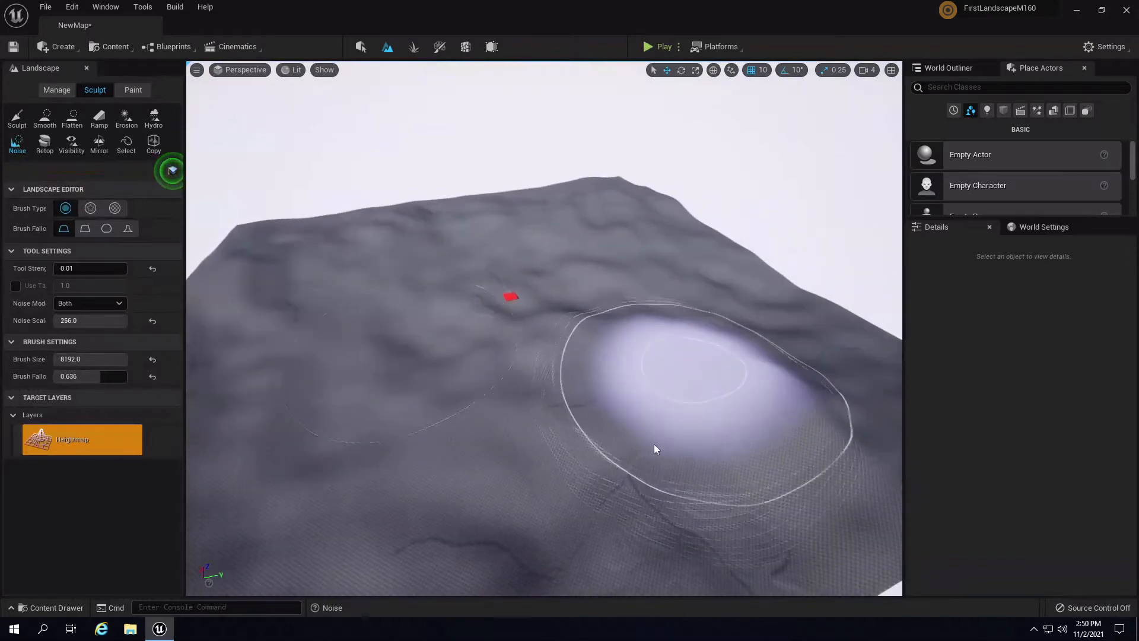
{"action": "mouse_move", "coordinate": [657, 450]}
{"action": "right_mouse_down"}
{"action": "mouse_move", "coordinate": [677, 468]}
{"action": "mouse_move", "coordinate": [662, 478]}
{"action": "mouse_move", "coordinate": [579, 431]}
{"action": "right_mouse_up"}
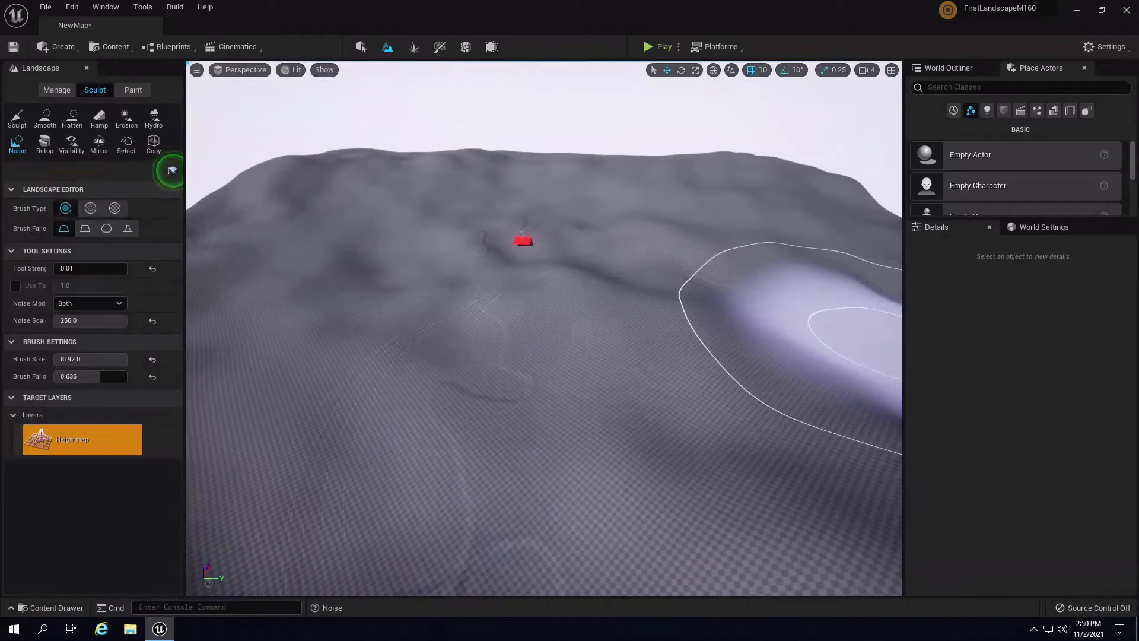
{"action": "mouse_move", "coordinate": [635, 329]}
{"action": "right_mouse_down"}
{"action": "mouse_move", "coordinate": [710, 305]}
{"action": "mouse_move", "coordinate": [536, 286]}
{"action": "mouse_move", "coordinate": [663, 277]}
{"action": "mouse_move", "coordinate": [809, 301]}
{"action": "mouse_move", "coordinate": [870, 293]}
{"action": "mouse_move", "coordinate": [821, 280]}
{"action": "mouse_move", "coordinate": [721, 294]}
{"action": "mouse_move", "coordinate": [824, 294]}
{"action": "mouse_move", "coordinate": [738, 379]}
{"action": "right_mouse_up"}
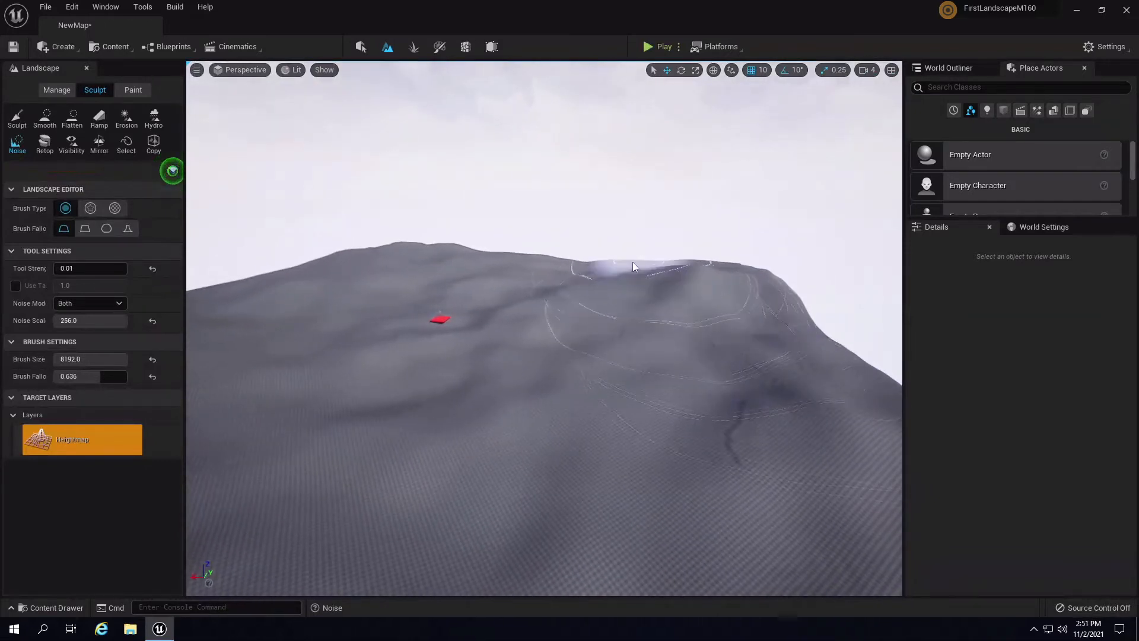
{"action": "mouse_move", "coordinate": [438, 288]}
{"action": "right_mouse_down"}
{"action": "mouse_move", "coordinate": [389, 308]}
{"action": "mouse_move", "coordinate": [452, 303]}
{"action": "mouse_move", "coordinate": [573, 325]}
{"action": "mouse_move", "coordinate": [514, 344]}
{"action": "mouse_move", "coordinate": [373, 348]}
{"action": "right_mouse_up"}
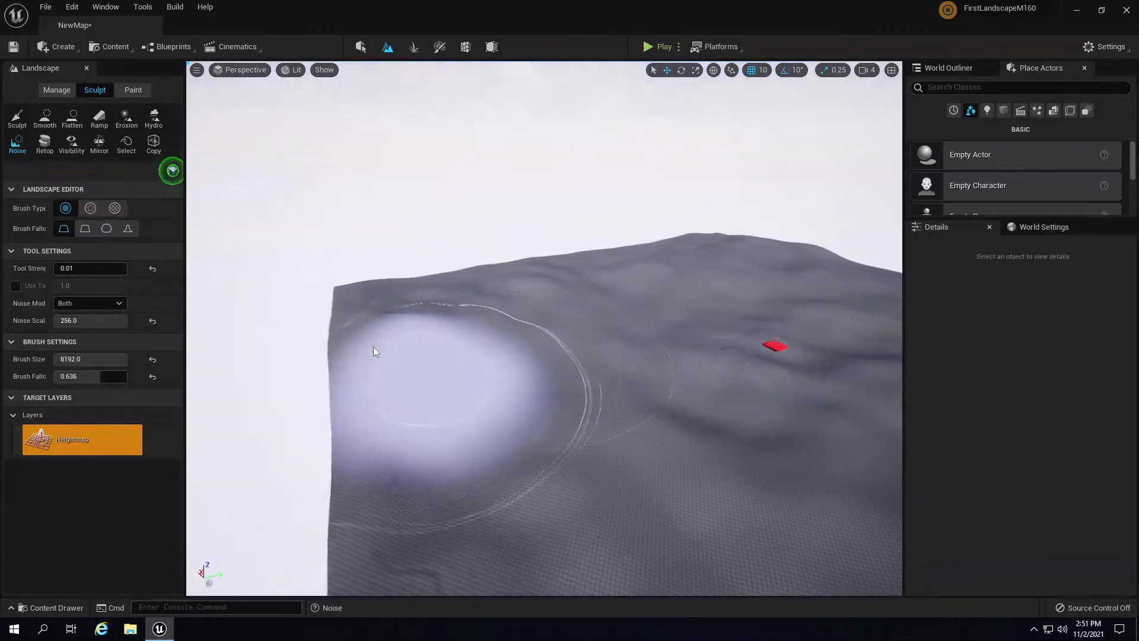
- Replace an unwanted ridge and dip with noise relief across the hill
{"action": "mouse_move", "coordinate": [467, 359]}
{"action": "left_mouse_down"}
{"action": "mouse_move", "coordinate": [546, 411]}
{"action": "mouse_move", "coordinate": [447, 333]}
{"action": "mouse_move", "coordinate": [526, 298]}
{"action": "mouse_move", "coordinate": [492, 297]}
{"action": "left_mouse_up"}
{"action": "right_click_drag", "start_coordinate": [629, 278], "coordinate": [518, 293]}
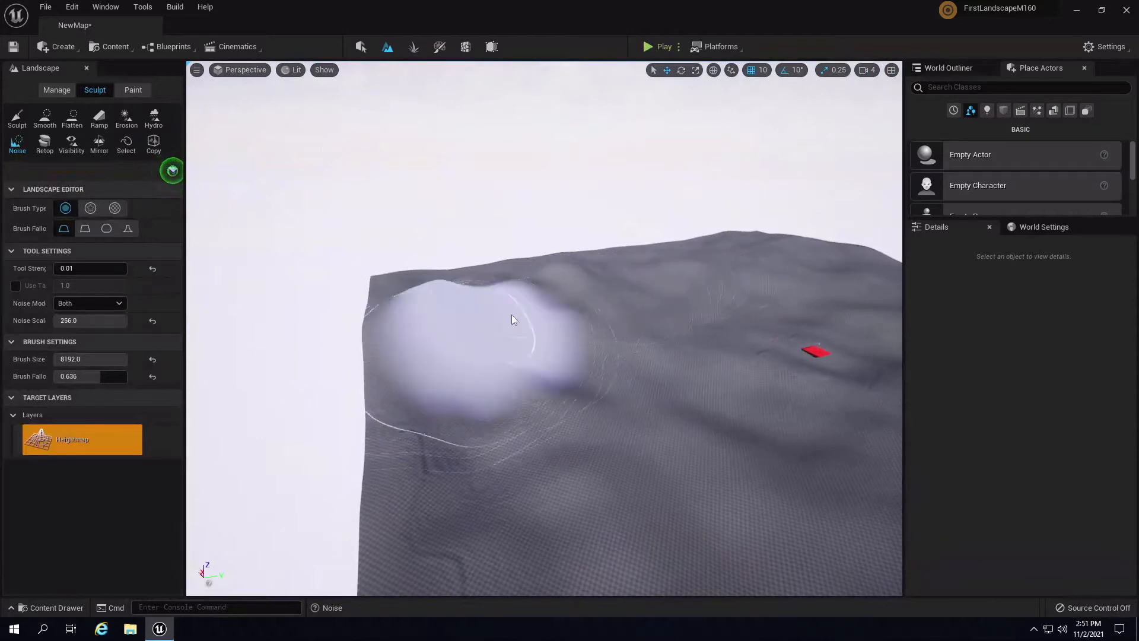
{"action": "key", "text": "ctrl+z"}
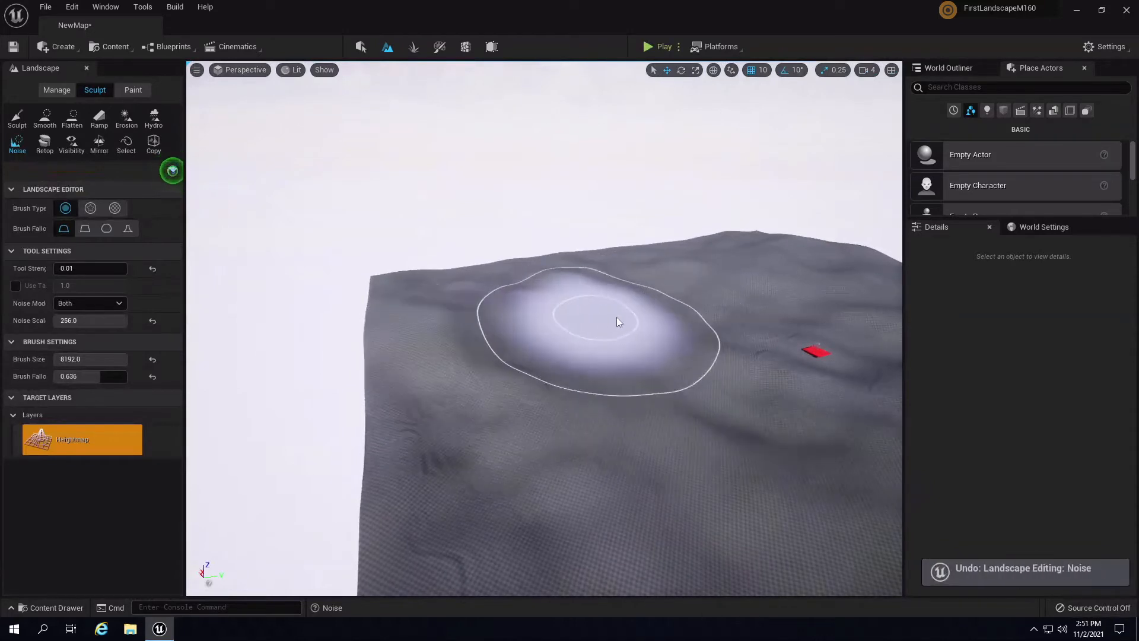
{"action": "mouse_move", "coordinate": [468, 295]}
{"action": "left_mouse_down"}
{"action": "mouse_move", "coordinate": [442, 336]}
{"action": "mouse_move", "coordinate": [518, 271]}
{"action": "mouse_move", "coordinate": [499, 304]}
{"action": "mouse_move", "coordinate": [571, 270]}
{"action": "left_mouse_up"}
{"action": "right_click_drag", "start_coordinate": [572, 270], "coordinate": [684, 236]}
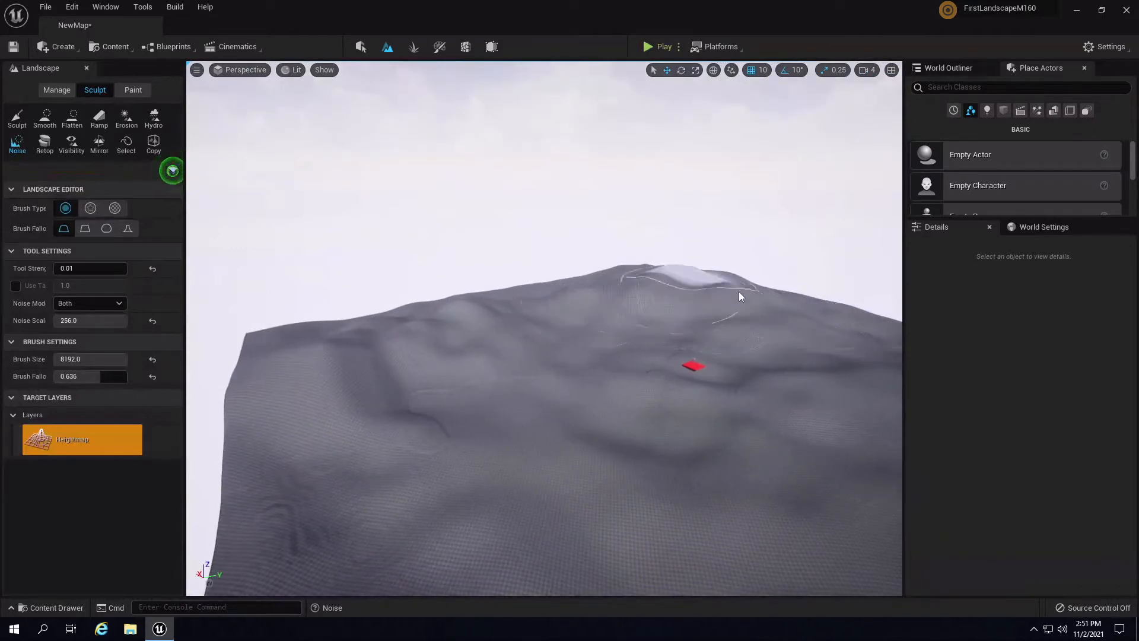
{"action": "mouse_move", "coordinate": [755, 283]}
{"action": "right_mouse_down"}
{"action": "mouse_move", "coordinate": [893, 289]}
{"action": "mouse_move", "coordinate": [655, 301]}
{"action": "right_mouse_up"}
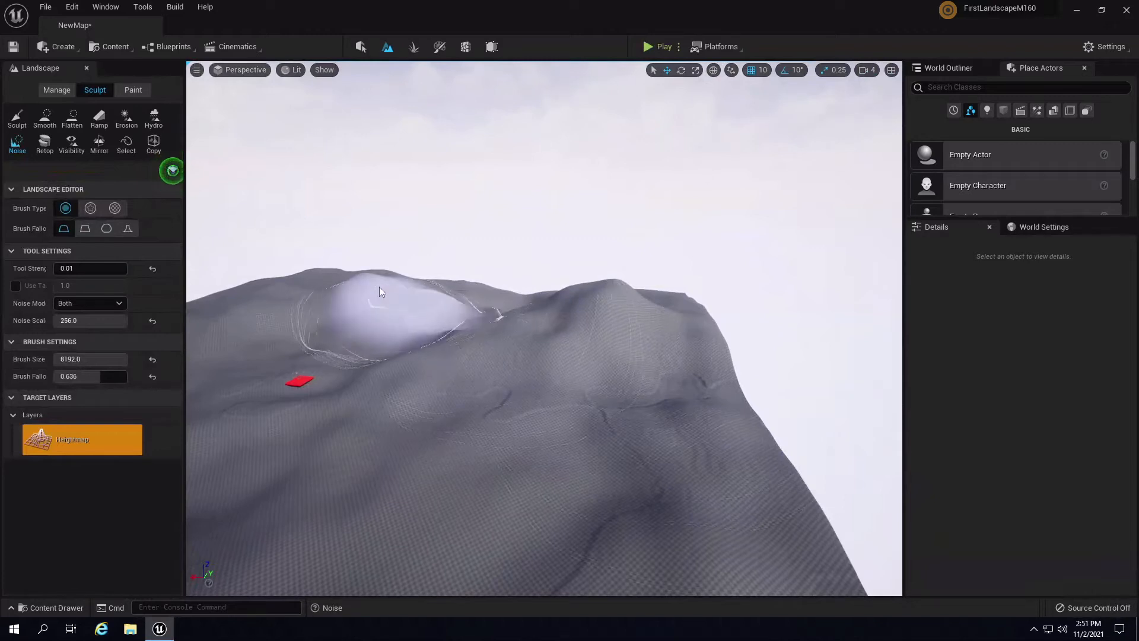
- Fly toward the red marker and slightly raise the hill's ridge peaks with noise
{"action": "key", "text": "d"}
{"action": "mouse_move", "coordinate": [593, 299]}
{"action": "right_mouse_down"}
{"action": "mouse_move", "coordinate": [551, 305]}
{"action": "mouse_move", "coordinate": [543, 287]}
{"action": "mouse_move", "coordinate": [593, 309]}
{"action": "right_mouse_up"}
{"action": "key", "text": "w"}
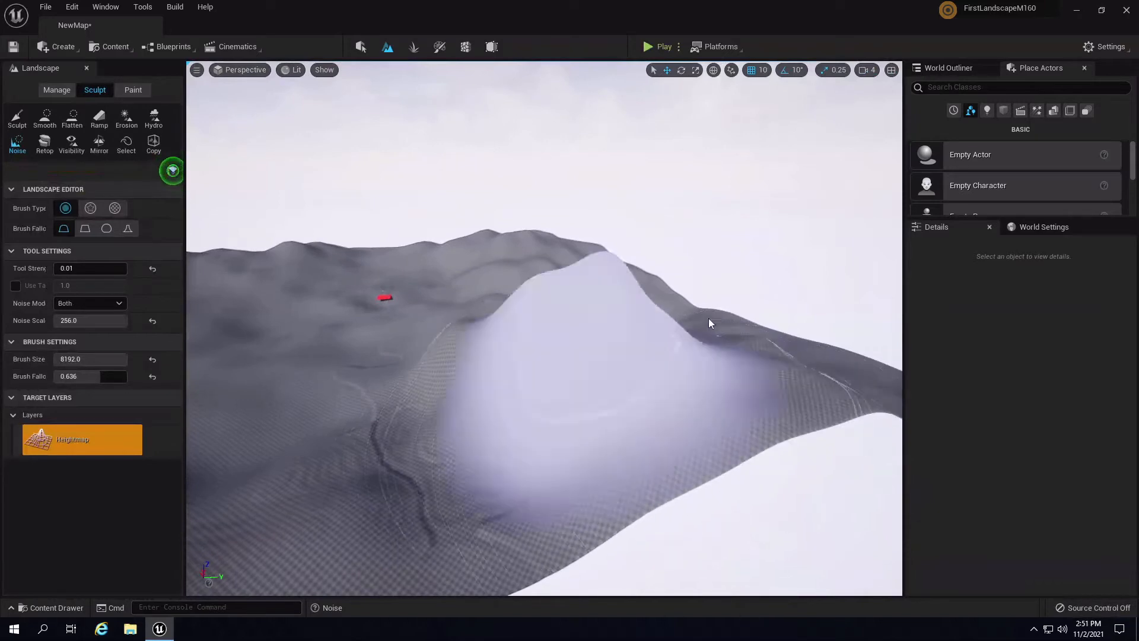
{"action": "key", "text": "a"}
{"action": "mouse_move", "coordinate": [710, 319]}
{"action": "right_mouse_down"}
{"action": "mouse_move", "coordinate": [715, 341]}
{"action": "mouse_move", "coordinate": [589, 315]}
{"action": "mouse_move", "coordinate": [432, 309]}
{"action": "right_mouse_up"}
{"action": "key", "text": "d"}
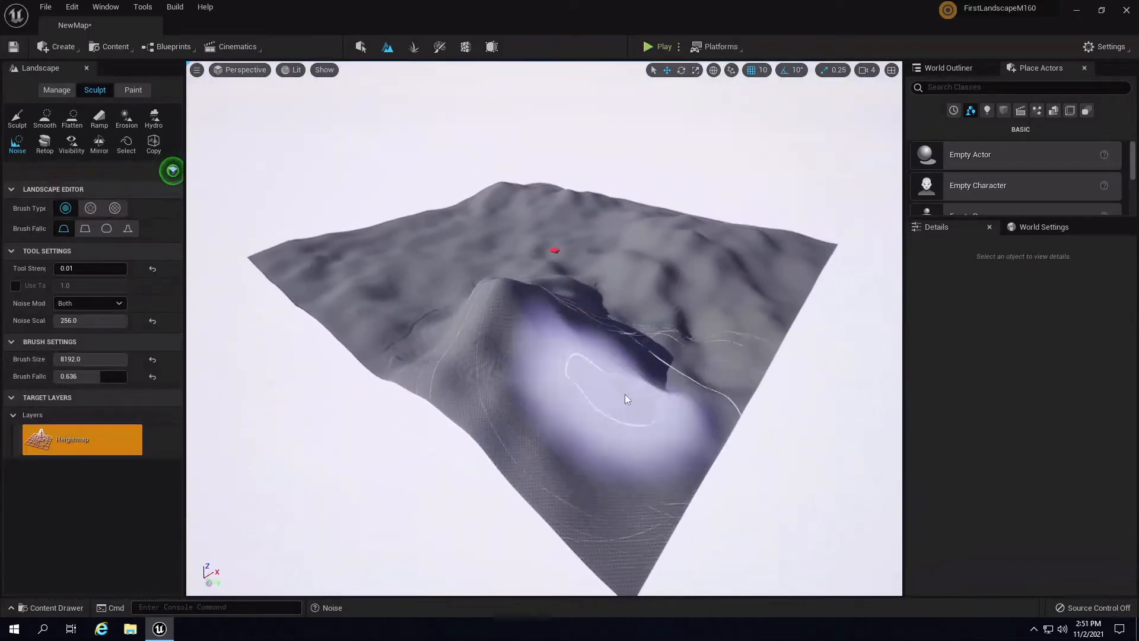
{"action": "mouse_move", "coordinate": [731, 332]}
{"action": "right_mouse_down"}
{"action": "mouse_move", "coordinate": [735, 319]}
{"action": "mouse_move", "coordinate": [714, 318]}
{"action": "right_mouse_up"}
{"action": "key", "text": "w"}
{"action": "key", "text": "d"}
{"action": "mouse_move", "coordinate": [629, 379]}
{"action": "right_mouse_down"}
{"action": "mouse_move", "coordinate": [663, 247]}
{"action": "mouse_move", "coordinate": [636, 220]}
{"action": "mouse_move", "coordinate": [678, 265]}
{"action": "mouse_move", "coordinate": [646, 309]}
{"action": "right_mouse_up"}
{"action": "key", "text": "w"}
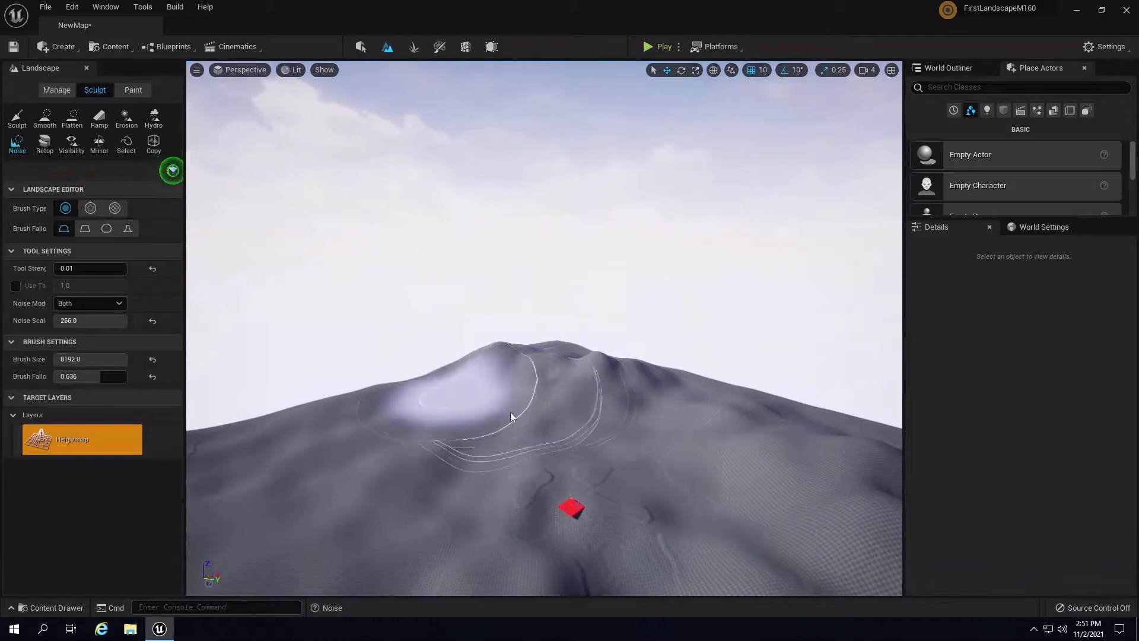
{"action": "mouse_move", "coordinate": [543, 395]}
{"action": "left_mouse_down"}
{"action": "mouse_move", "coordinate": [661, 380]}
{"action": "mouse_move", "coordinate": [538, 352]}
{"action": "mouse_move", "coordinate": [416, 421]}
{"action": "mouse_move", "coordinate": [518, 383]}
{"action": "mouse_move", "coordinate": [562, 394]}
{"action": "left_mouse_up"}
- Play-test the level twice, stopping each run with Esc
{"action": "left_click", "coordinate": [661, 47]}
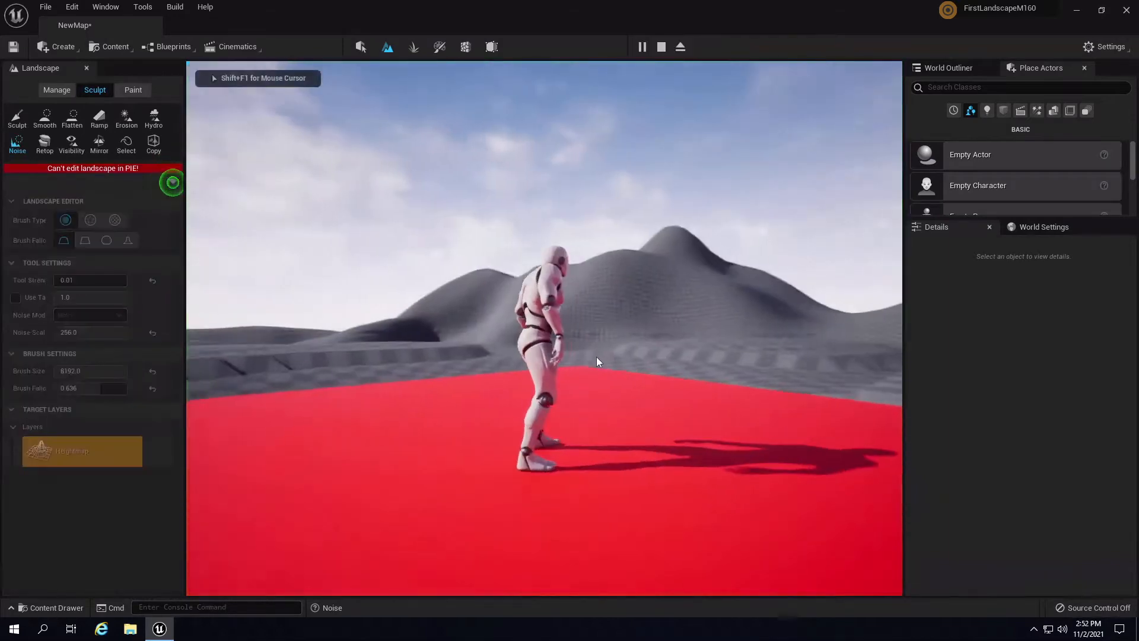
{"action": "key", "text": "Escape"}
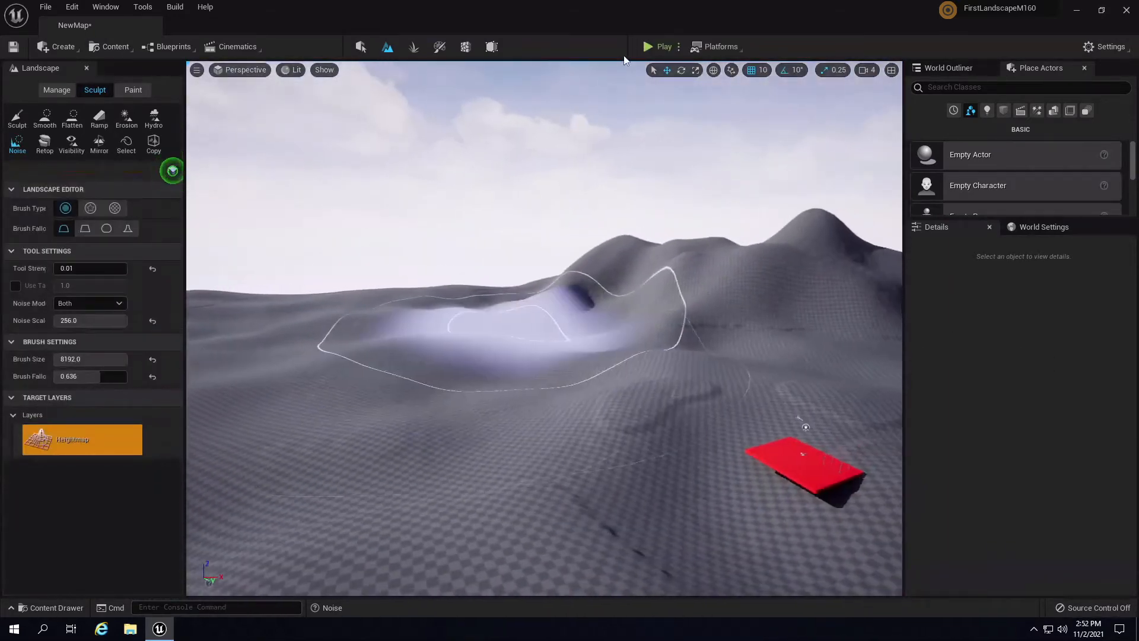
{"action": "left_click", "coordinate": [656, 47]}
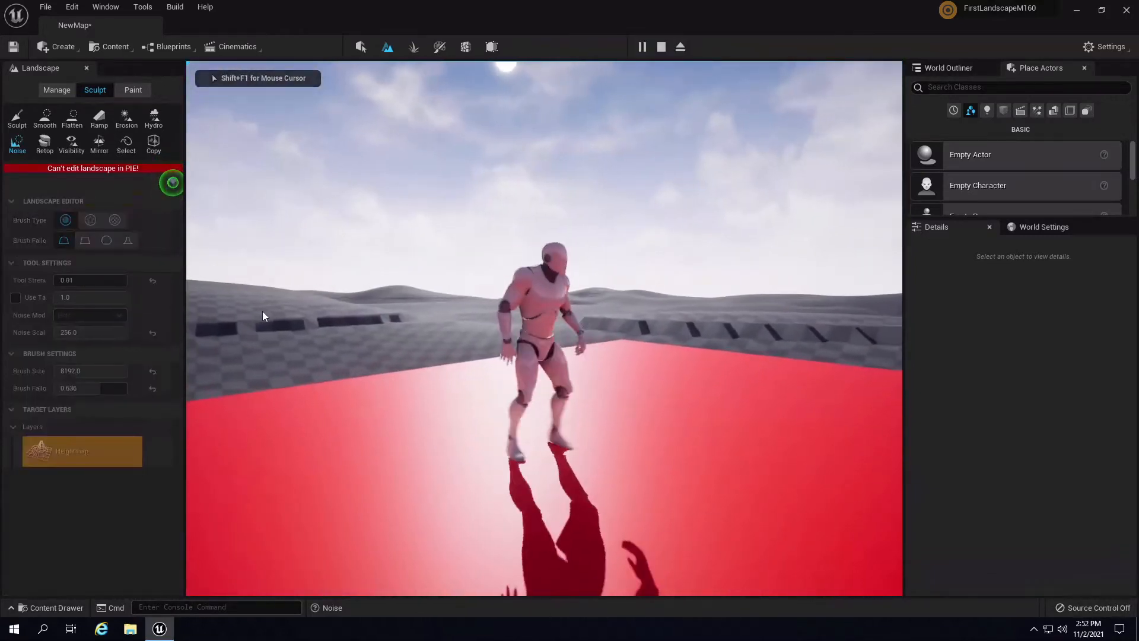
{"action": "key", "text": "Escape"}
- Carve noisy depressions into the mountain, then undo them
{"action": "middle_click_drag", "start_coordinate": [487, 350], "coordinate": [532, 90]}
{"action": "middle_click_drag", "start_coordinate": [568, 338], "coordinate": [581, 205]}
{"action": "scroll", "coordinate": [582, 206], "scroll_direction": "up", "scroll_amount": 5}
{"action": "scroll", "coordinate": [583, 209], "scroll_direction": "down", "scroll_amount": 8}
{"action": "right_click_drag", "start_coordinate": [585, 211], "coordinate": [630, 350]}
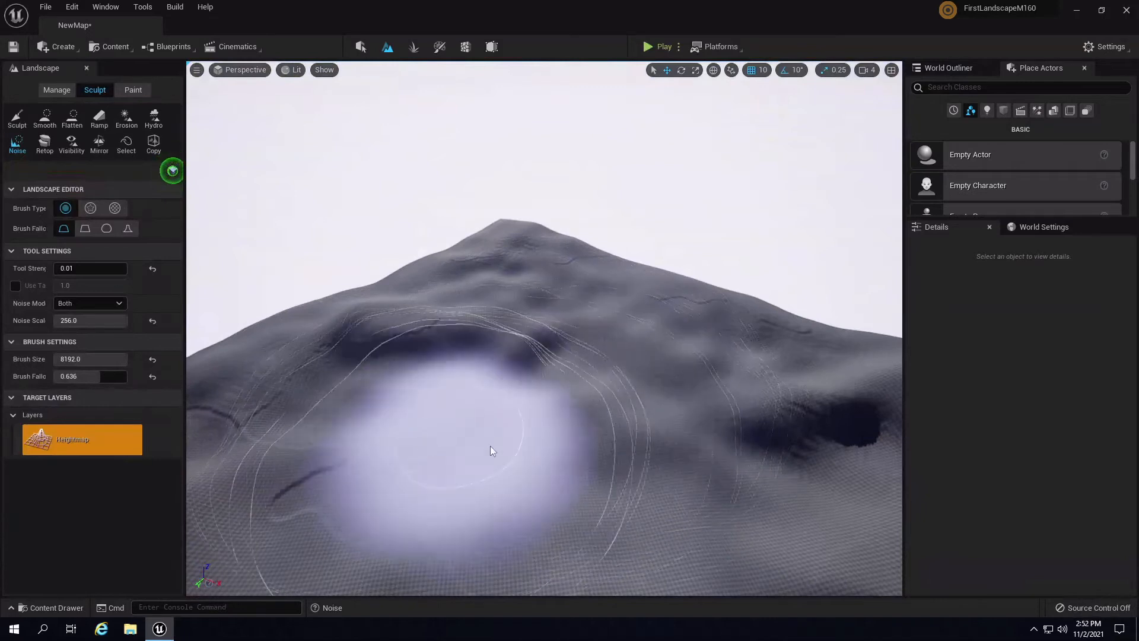
{"action": "mouse_move", "coordinate": [568, 373]}
{"action": "left_mouse_down"}
{"action": "mouse_move", "coordinate": [452, 299]}
{"action": "mouse_move", "coordinate": [628, 317]}
{"action": "mouse_move", "coordinate": [551, 365]}
{"action": "mouse_move", "coordinate": [741, 412]}
{"action": "left_mouse_up"}
{"action": "key", "text": "ctrl+z"}
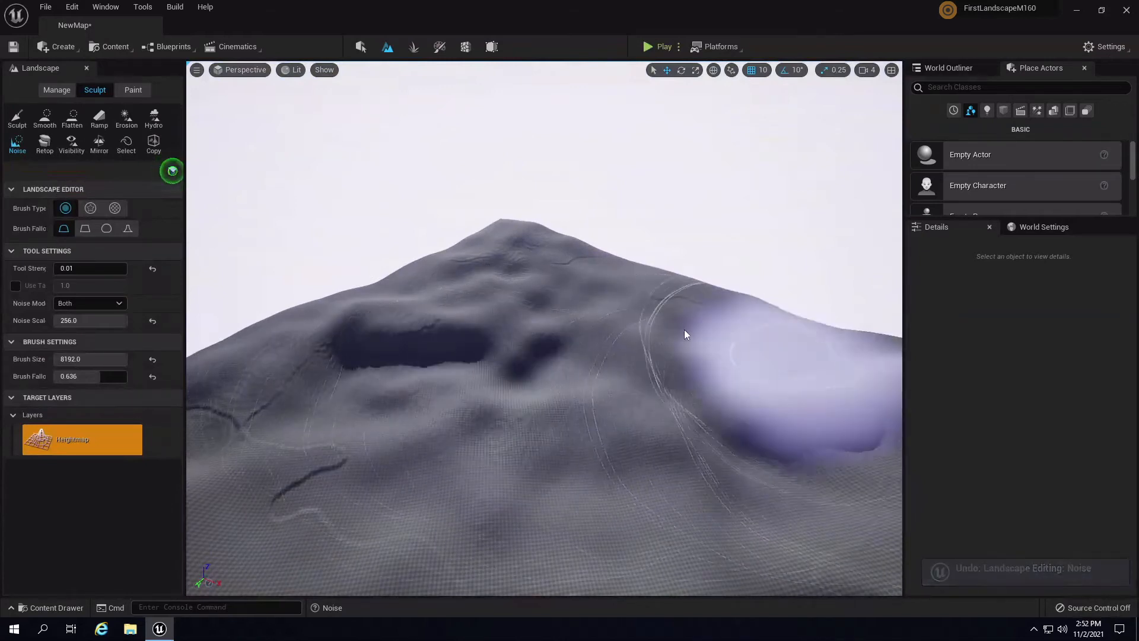
- Orbit around the landscape and pull back to view the distant hills
{"action": "mouse_move", "coordinate": [376, 312]}
{"action": "left_mouse_down", "text": "alt"}
{"action": "mouse_move", "coordinate": [602, 304]}
{"action": "mouse_move", "coordinate": [647, 369]}
{"action": "mouse_move", "coordinate": [673, 375]}
{"action": "left_mouse_up", "text": "alt"}
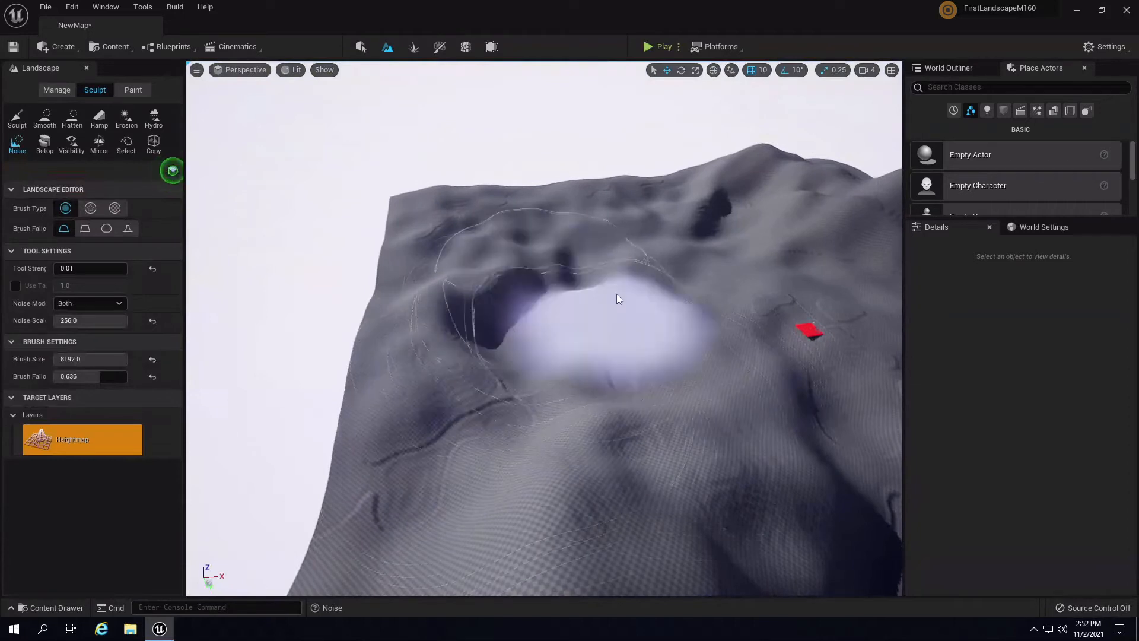
{"action": "mouse_move", "coordinate": [588, 212]}
{"action": "left_mouse_down", "text": "alt"}
{"action": "mouse_move", "coordinate": [792, 176]}
{"action": "mouse_move", "coordinate": [885, 184]}
{"action": "mouse_move", "coordinate": [654, 293]}
{"action": "left_mouse_up", "text": "alt"}
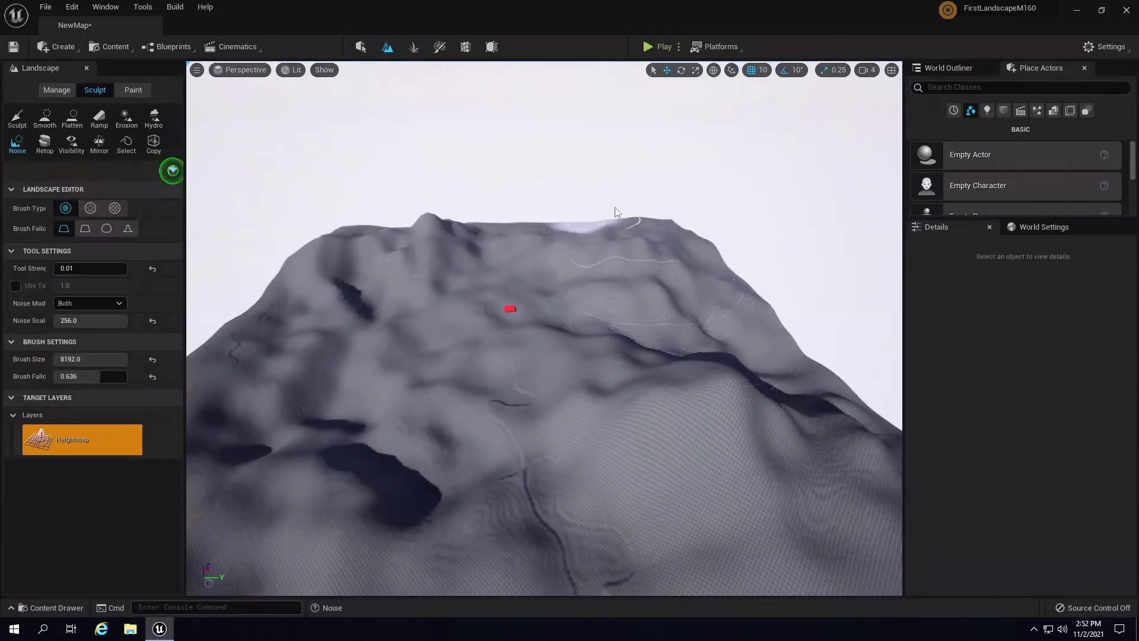
{"action": "left_click_drag", "start_coordinate": [593, 246], "coordinate": [502, 290], "text": "alt"}
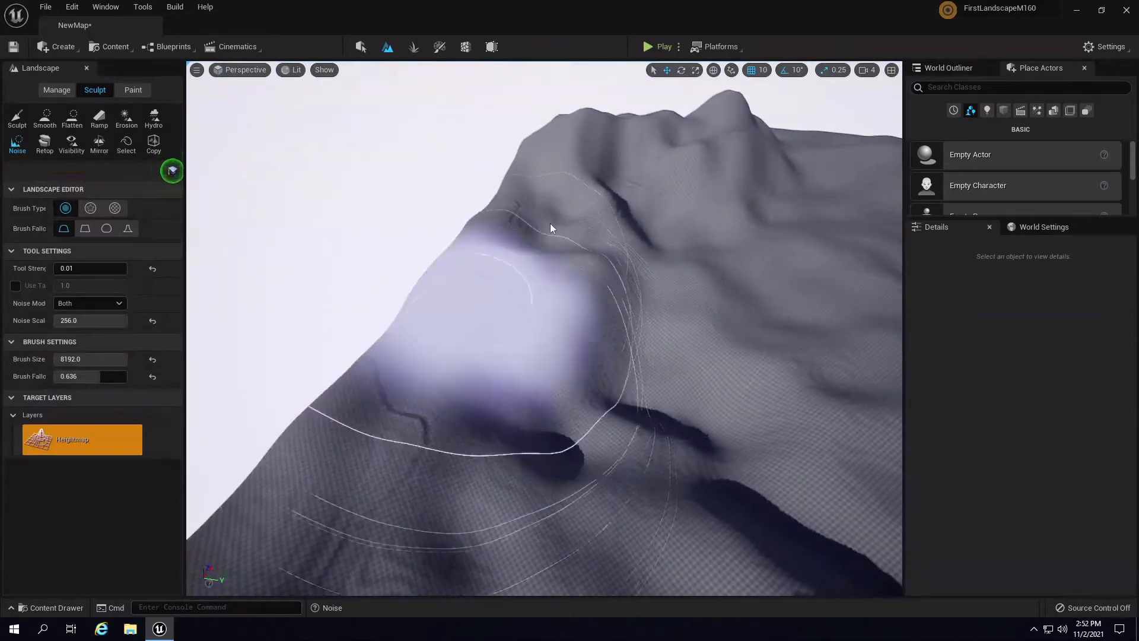
{"action": "mouse_move", "coordinate": [551, 224]}
{"action": "left_mouse_down", "text": "alt"}
{"action": "mouse_move", "coordinate": [851, 175]}
{"action": "mouse_move", "coordinate": [876, 151]}
{"action": "mouse_move", "coordinate": [917, 215]}
{"action": "mouse_move", "coordinate": [637, 348]}
{"action": "left_mouse_up", "text": "alt"}
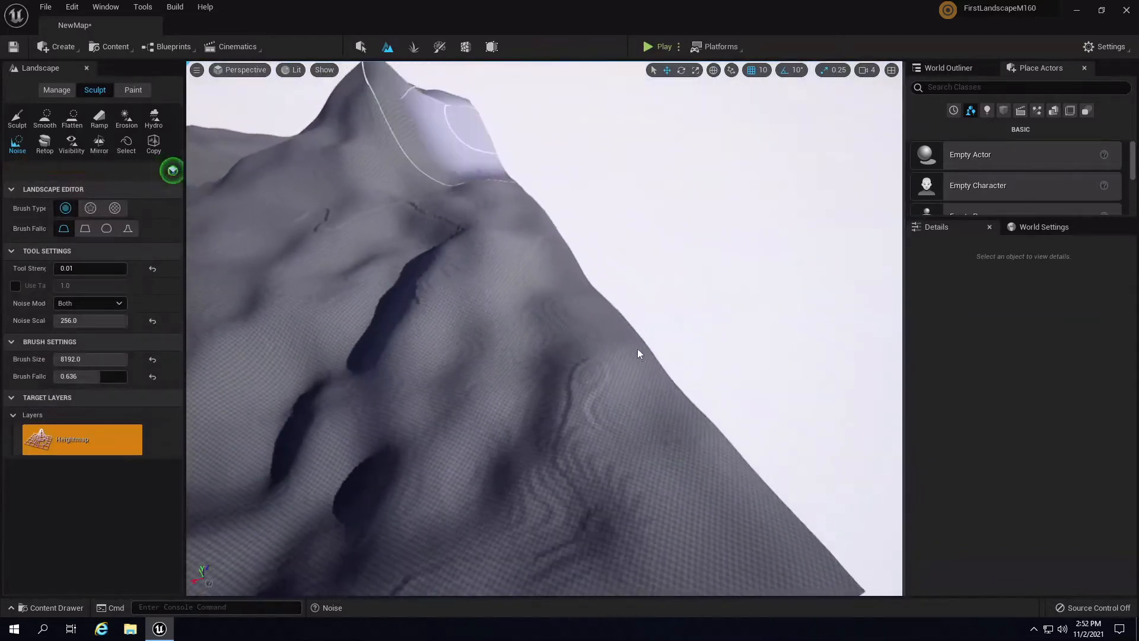
{"action": "left_click_drag", "start_coordinate": [529, 225], "coordinate": [261, 129], "text": "alt"}
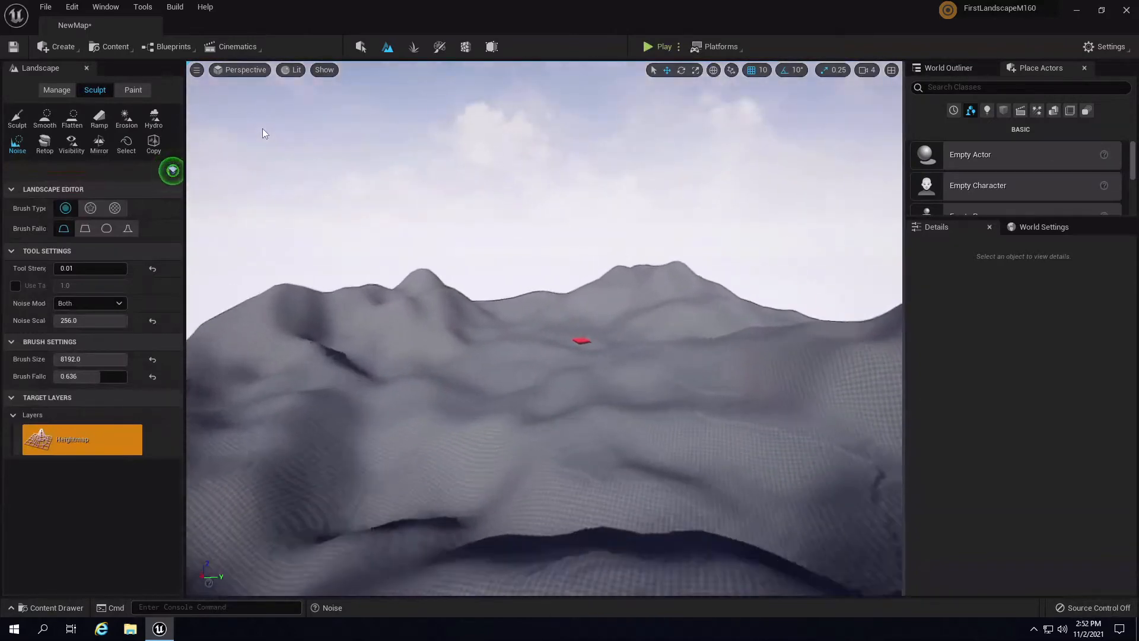
{"action": "left_click", "coordinate": [651, 46]}
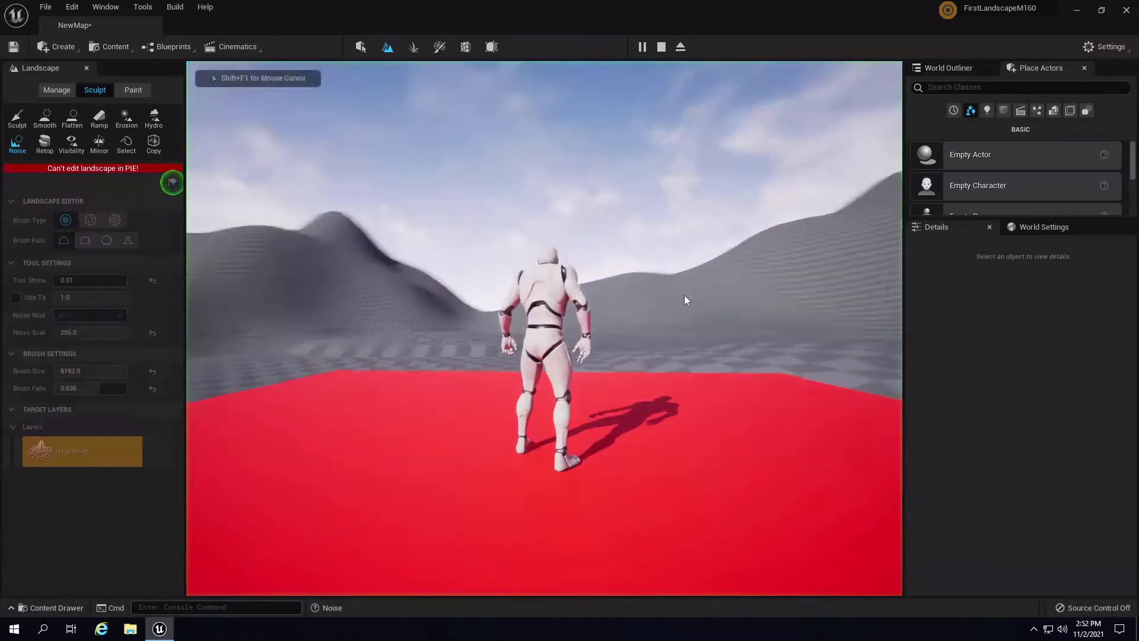
{"action": "key", "text": "a"}
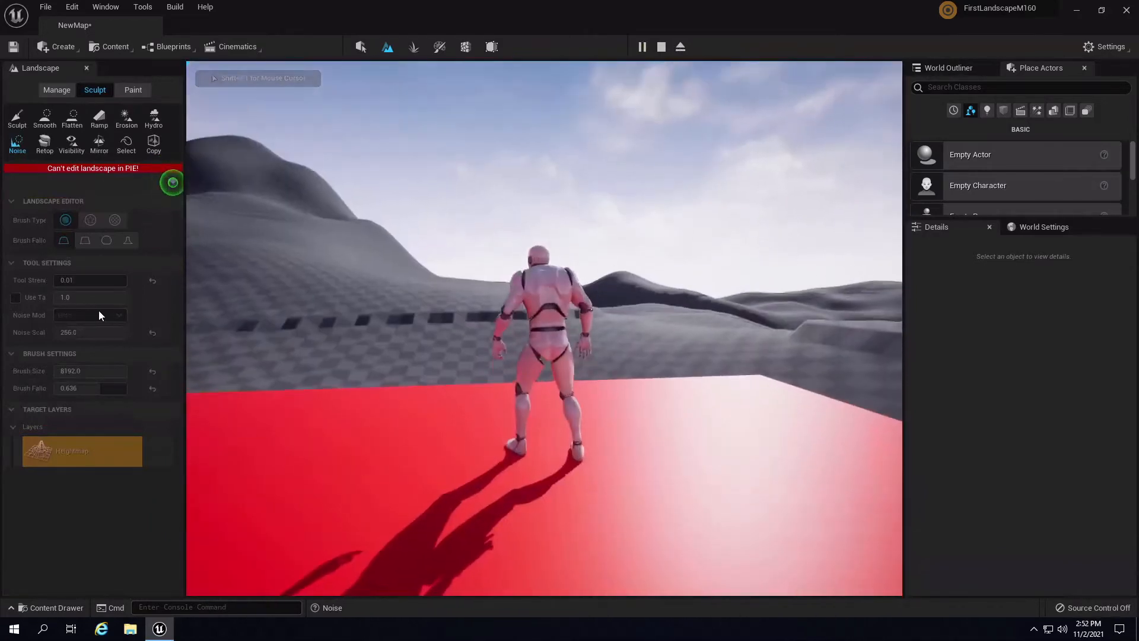
{"action": "key", "text": "w"}
{"action": "key", "text": "w"}
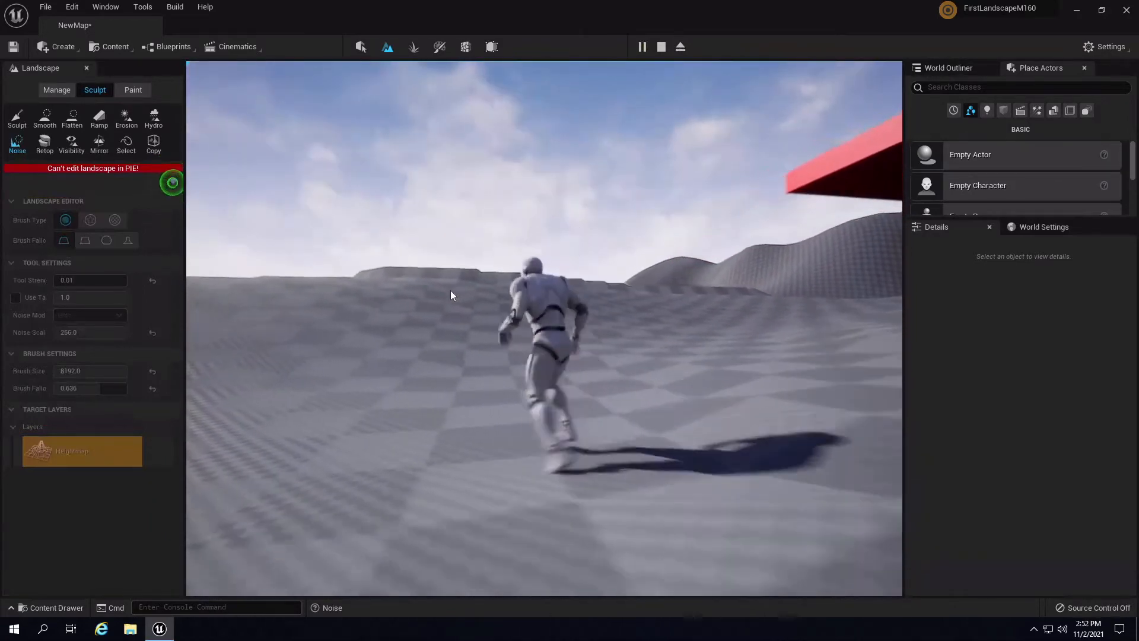
{"action": "key", "text": "w"}
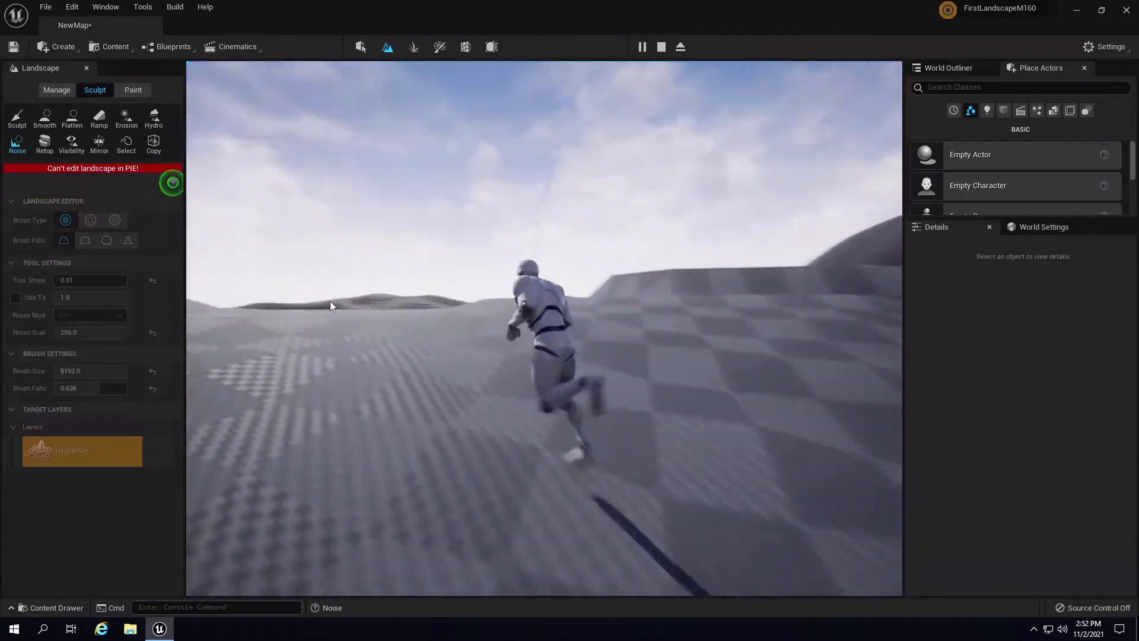
{"action": "key", "text": "w"}
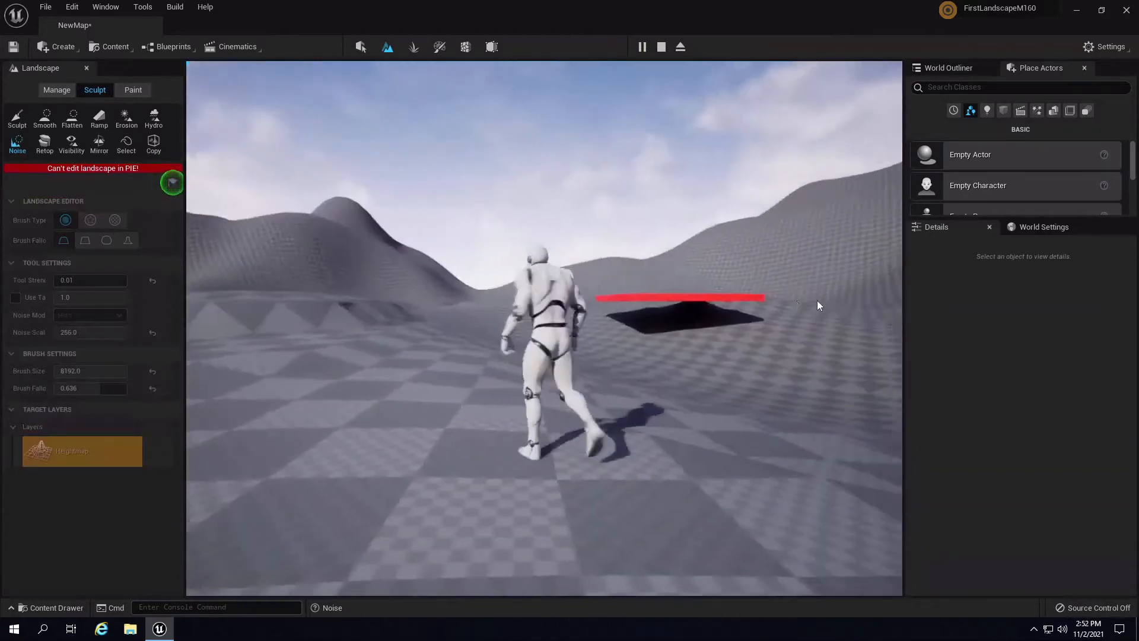
{"action": "key", "text": "d"}
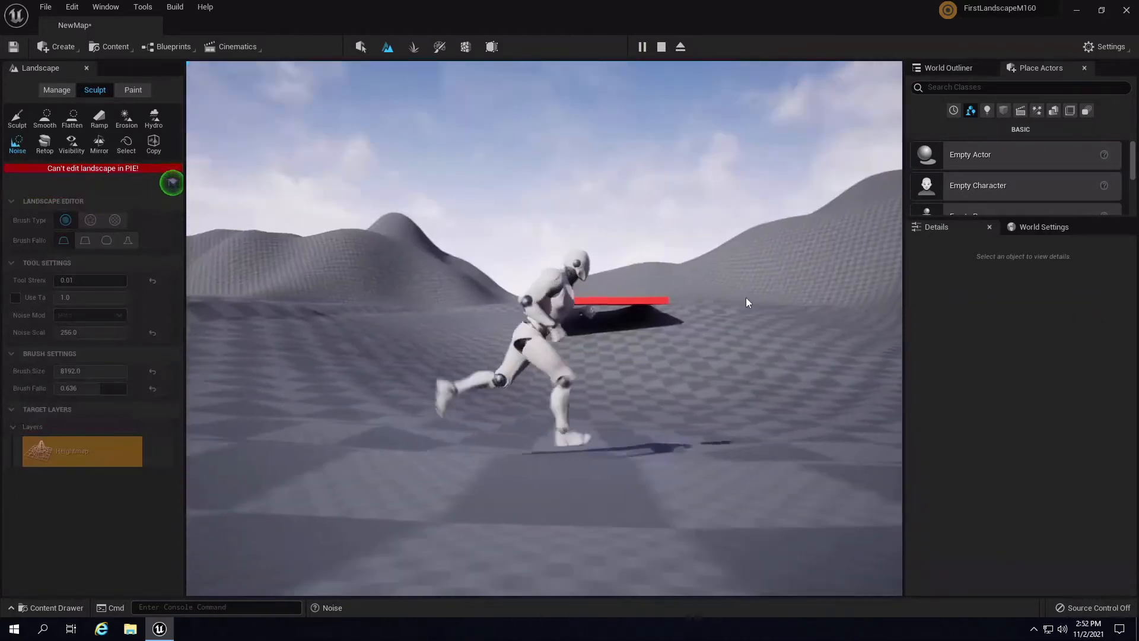
{"action": "key", "text": "w"}
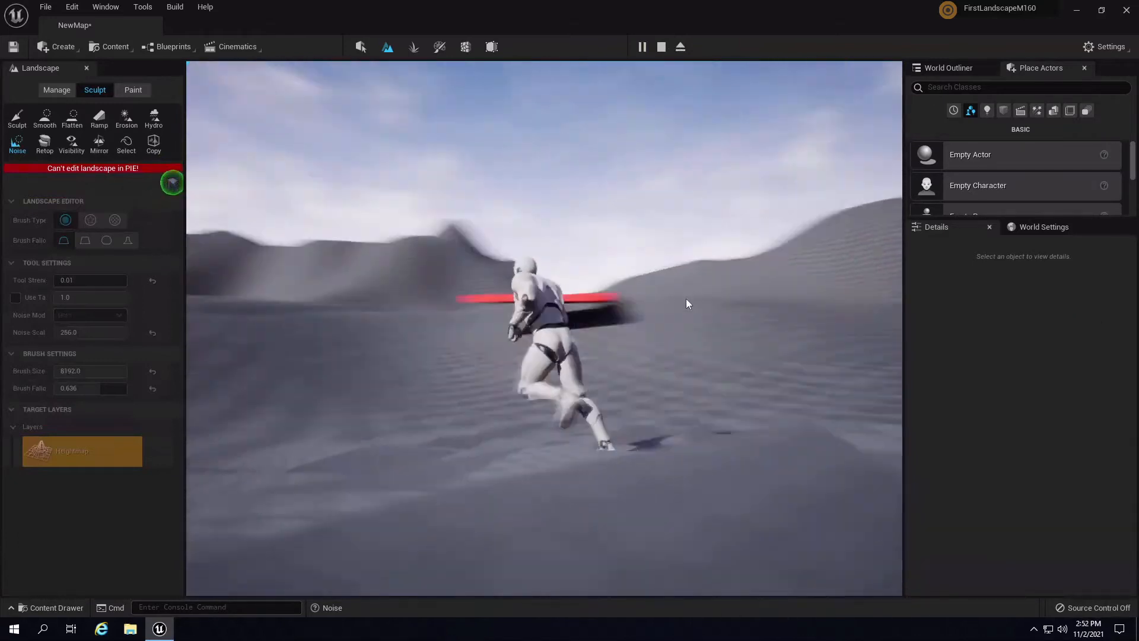
{"action": "key", "text": "F8"}
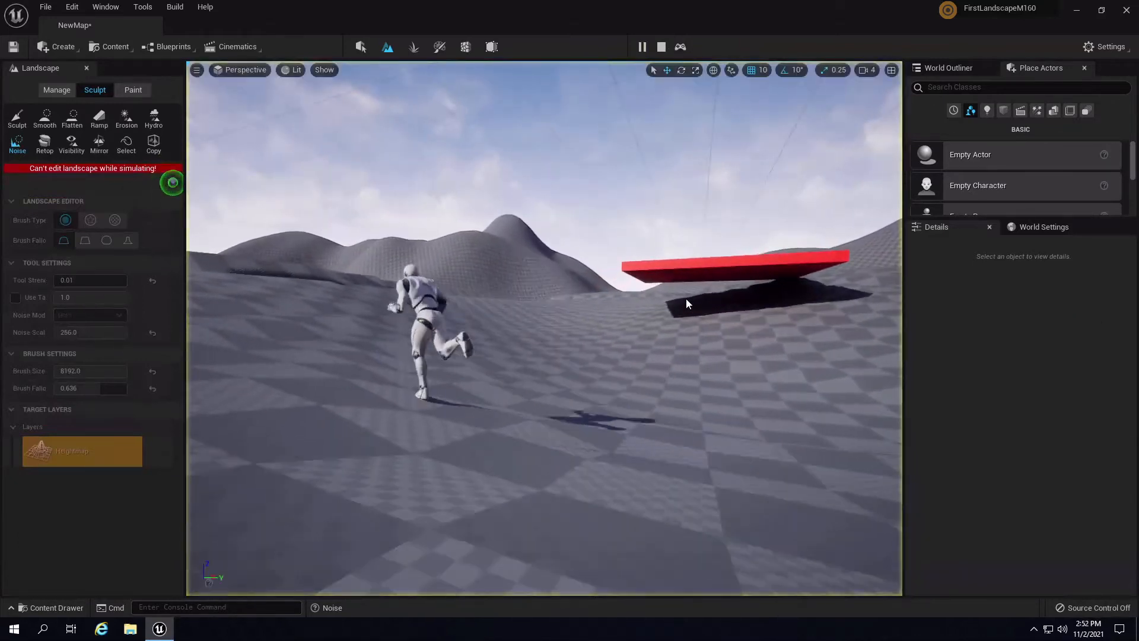
{"action": "key", "text": "F8"}
{"action": "left_click", "coordinate": [655, 310]}
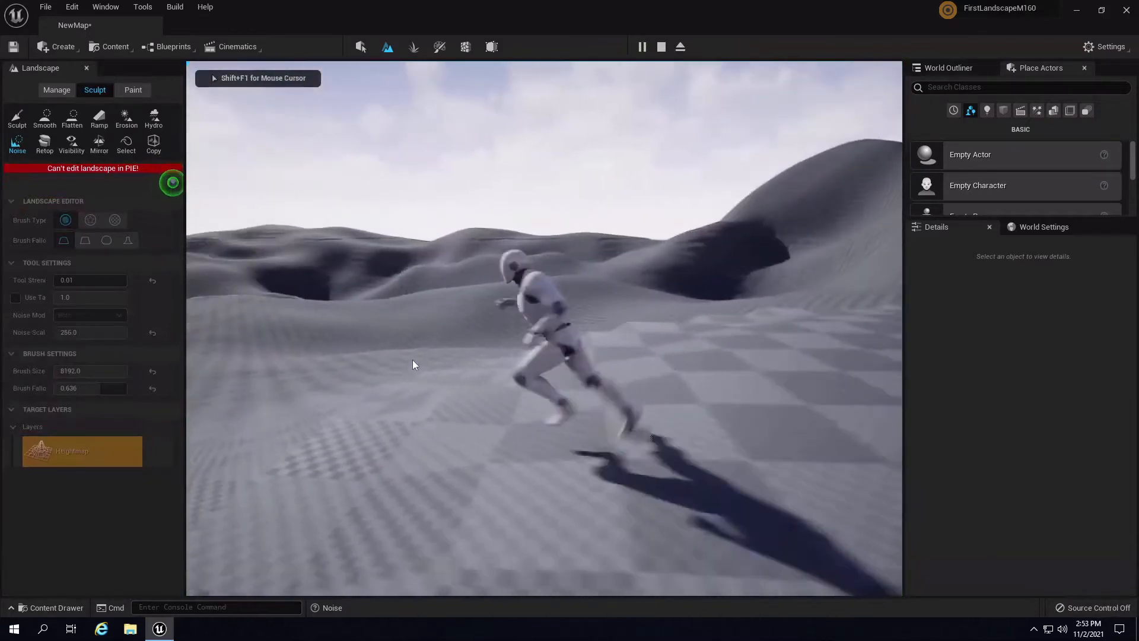
{"action": "key", "text": "w"}
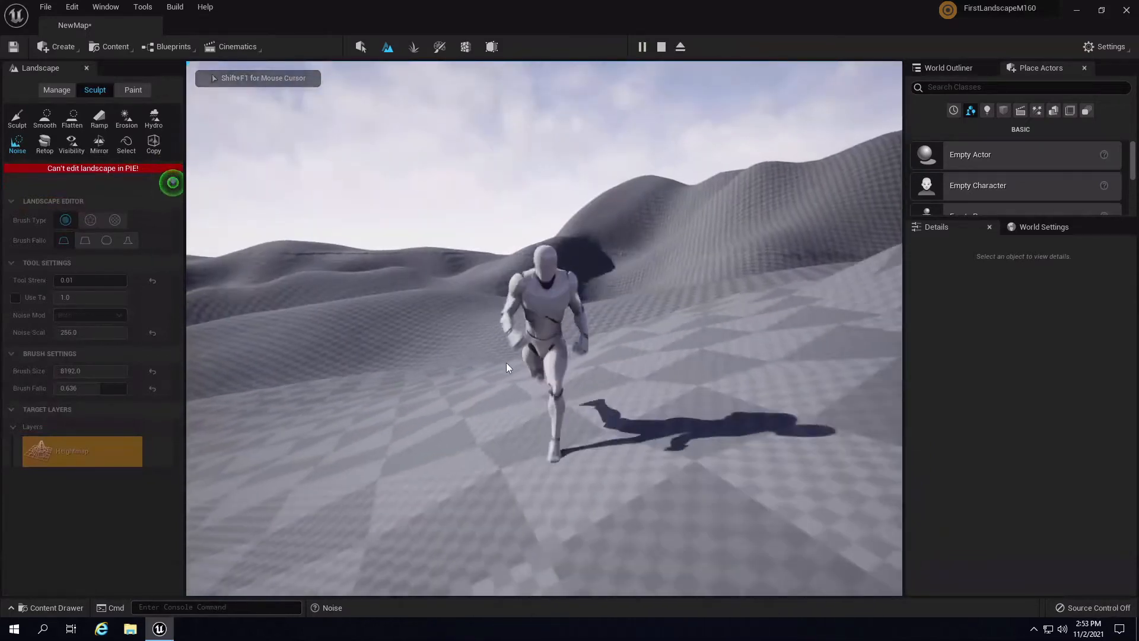
{"action": "key", "text": "a"}
{"action": "key", "text": "w"}
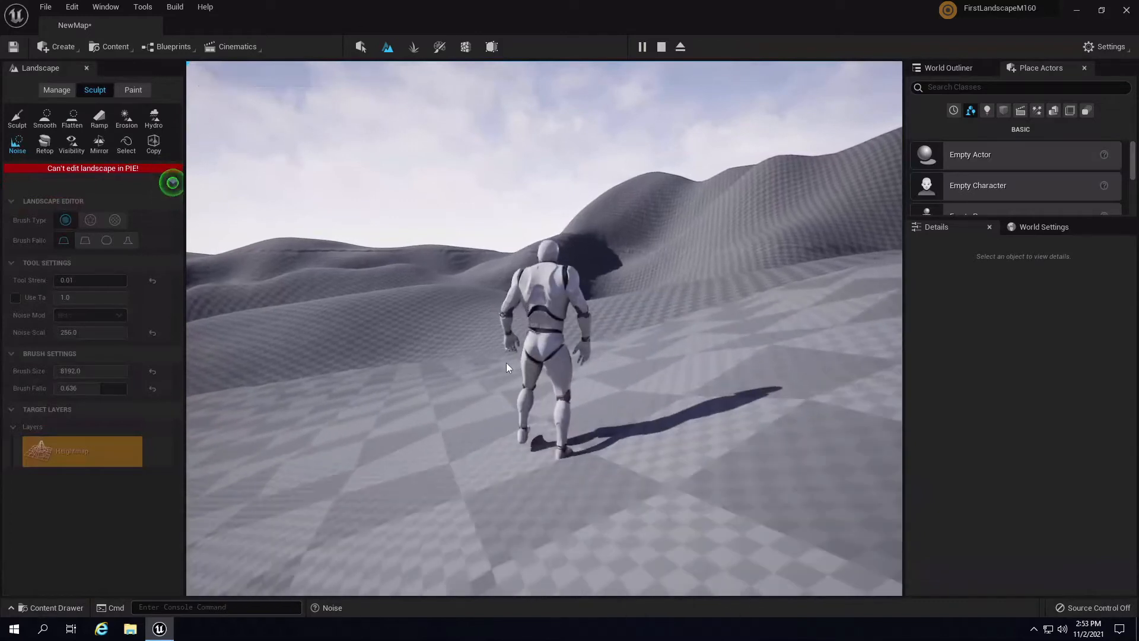
{"action": "key", "text": "Escape"}
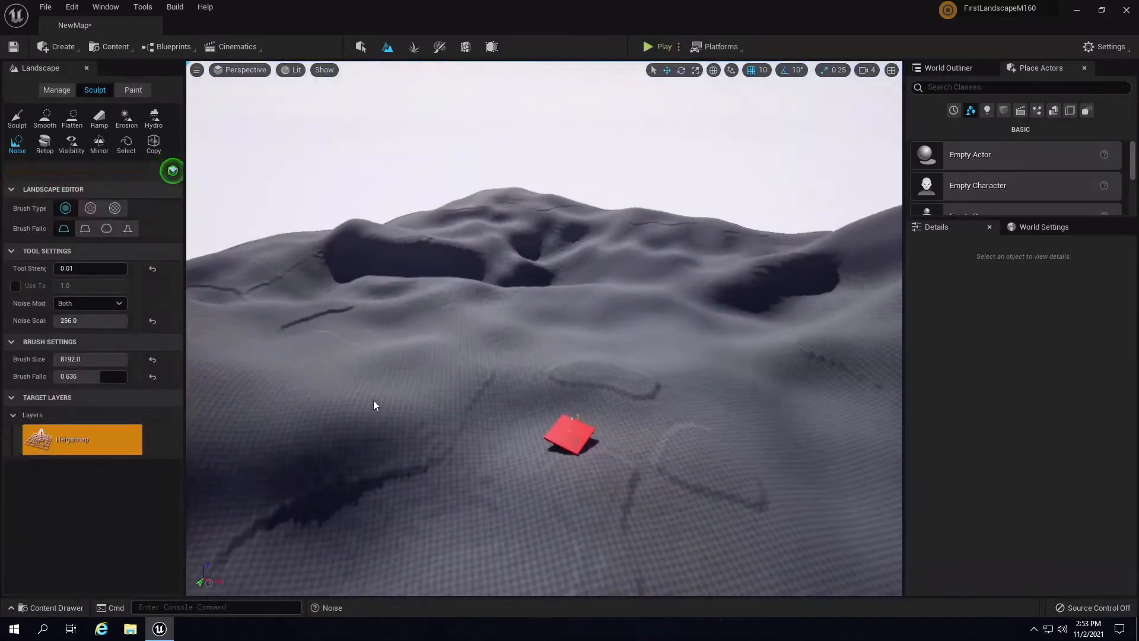
{"action": "key", "text": "w"}
{"action": "mouse_move", "coordinate": [368, 405]}
{"action": "right_mouse_down"}
{"action": "mouse_move", "coordinate": [196, 367]}
{"action": "mouse_move", "coordinate": [359, 297]}
{"action": "right_mouse_up"}
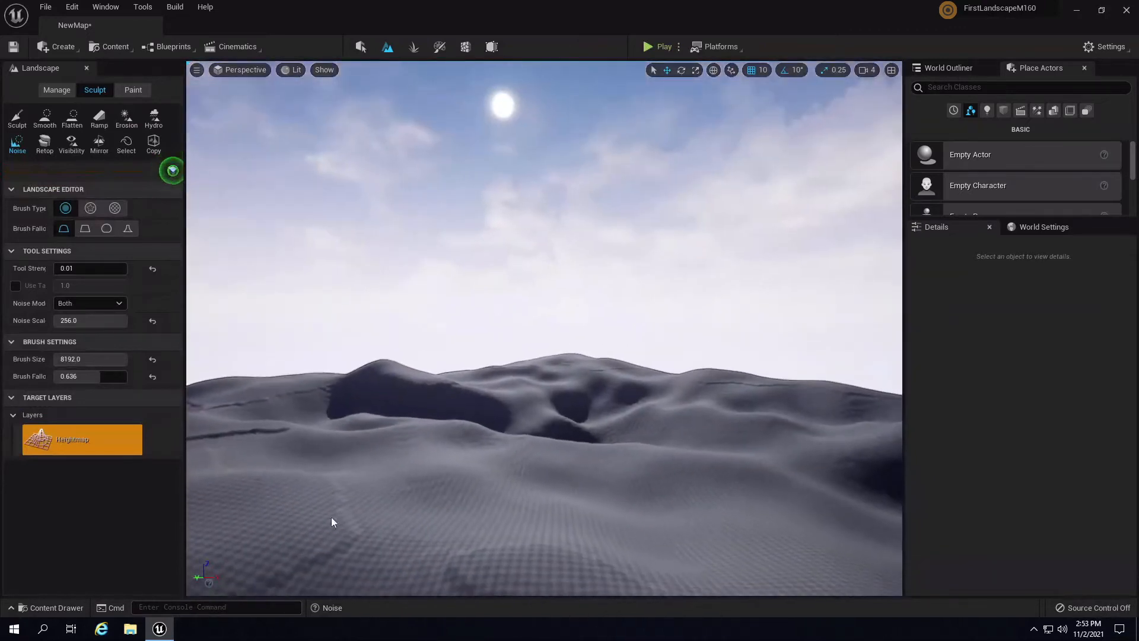
{"action": "right_click_drag", "start_coordinate": [569, 498], "coordinate": [617, 466]}
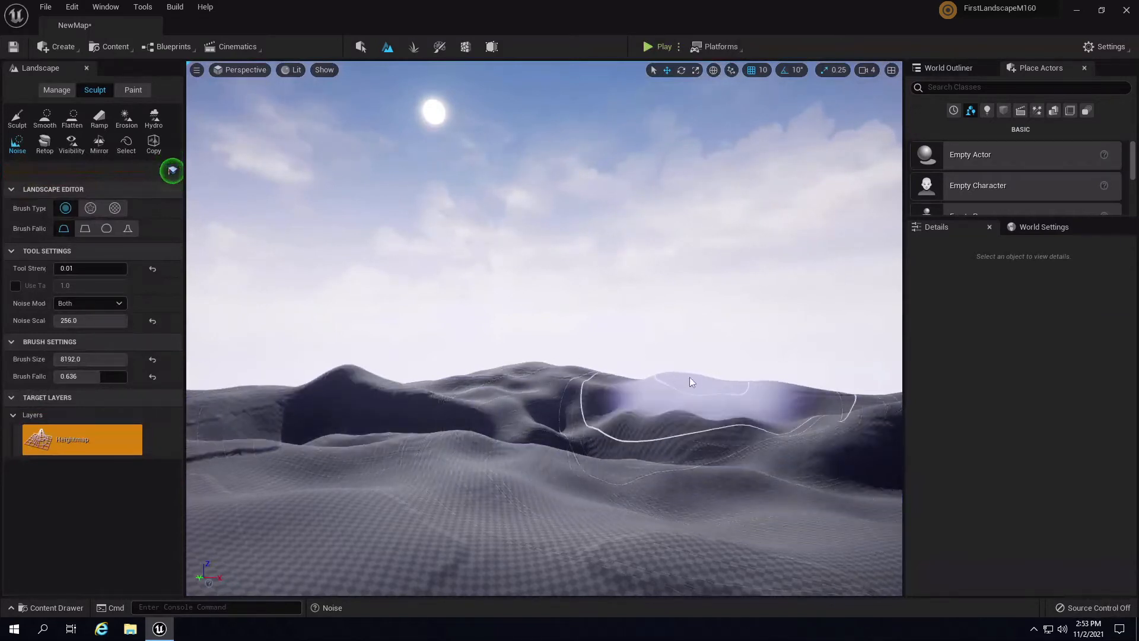
{"action": "mouse_move", "coordinate": [629, 375]}
{"action": "right_mouse_down"}
{"action": "mouse_move", "coordinate": [759, 417]}
{"action": "mouse_move", "coordinate": [645, 435]}
{"action": "right_mouse_up"}
{"action": "mouse_move", "coordinate": [539, 405]}
{"action": "right_mouse_down"}
{"action": "mouse_move", "coordinate": [462, 396]}
{"action": "mouse_move", "coordinate": [472, 388]}
{"action": "right_mouse_up"}
{"action": "mouse_move", "coordinate": [559, 407]}
{"action": "right_mouse_down"}
{"action": "mouse_move", "coordinate": [412, 415]}
{"action": "mouse_move", "coordinate": [671, 393]}
{"action": "right_mouse_up"}
{"action": "mouse_move", "coordinate": [747, 386]}
{"action": "right_mouse_down"}
{"action": "mouse_move", "coordinate": [689, 428]}
{"action": "mouse_move", "coordinate": [763, 453]}
{"action": "mouse_move", "coordinate": [709, 481]}
{"action": "mouse_move", "coordinate": [649, 425]}
{"action": "mouse_move", "coordinate": [818, 407]}
{"action": "mouse_move", "coordinate": [422, 437]}
{"action": "right_mouse_up"}
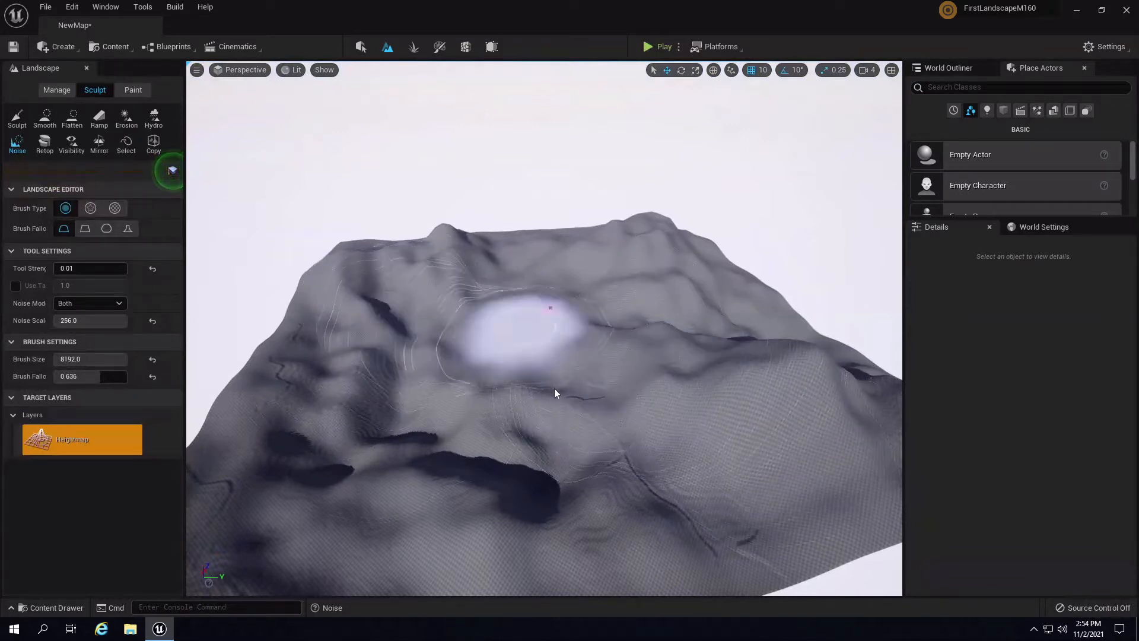
{"action": "mouse_move", "coordinate": [740, 379]}
{"action": "right_mouse_down"}
{"action": "mouse_move", "coordinate": [746, 410]}
{"action": "mouse_move", "coordinate": [721, 395]}
{"action": "mouse_move", "coordinate": [727, 421]}
{"action": "mouse_move", "coordinate": [534, 374]}
{"action": "right_mouse_up"}
- Select the Smooth tool and fly over the terrain to frame the rough peaks
{"action": "left_click", "coordinate": [44, 118]}
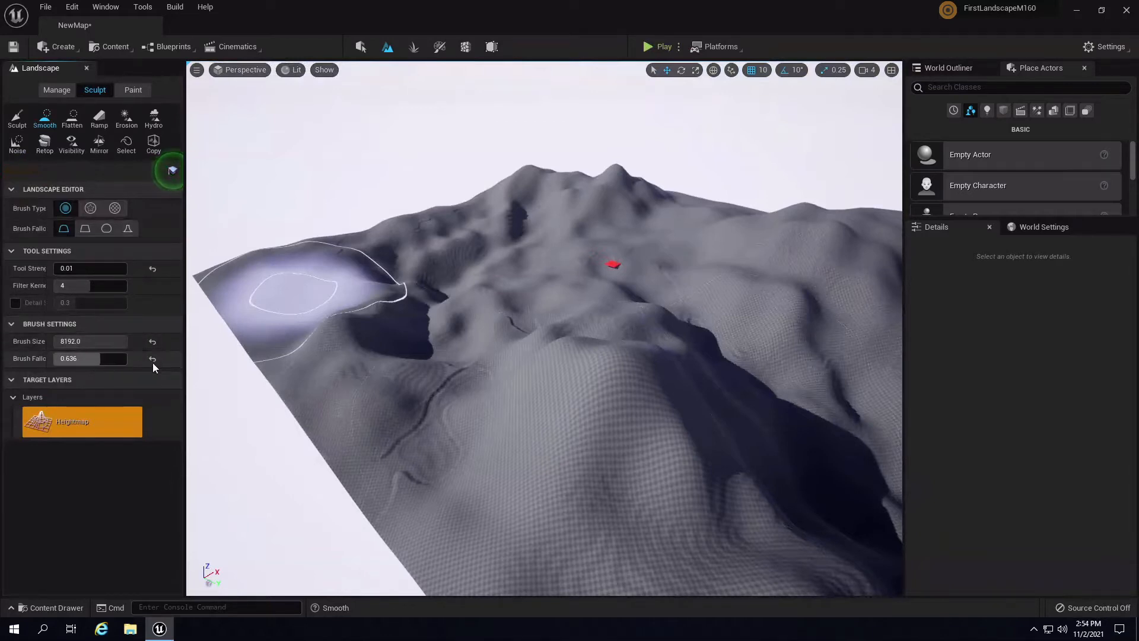
{"action": "mouse_move", "coordinate": [683, 309]}
{"action": "right_mouse_down"}
{"action": "mouse_move", "coordinate": [770, 358]}
{"action": "mouse_move", "coordinate": [820, 357]}
{"action": "right_mouse_up"}
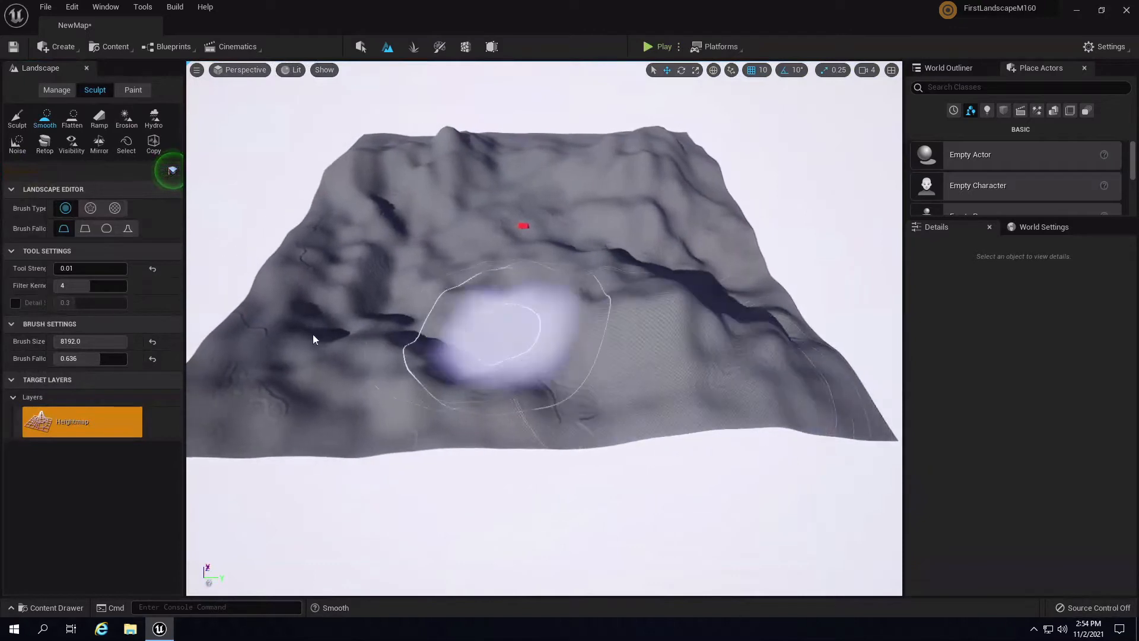
{"action": "mouse_move", "coordinate": [584, 343]}
{"action": "right_mouse_down"}
{"action": "mouse_move", "coordinate": [528, 326]}
{"action": "mouse_move", "coordinate": [569, 328]}
{"action": "right_mouse_up"}
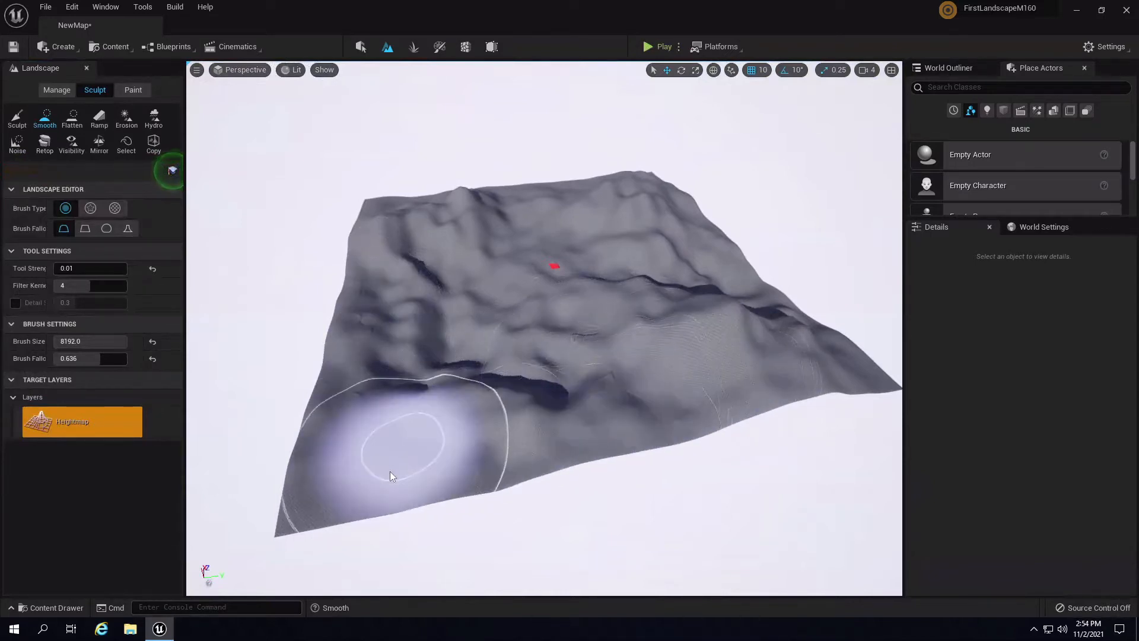
{"action": "mouse_move", "coordinate": [498, 279]}
{"action": "right_mouse_down"}
{"action": "mouse_move", "coordinate": [509, 254]}
{"action": "mouse_move", "coordinate": [505, 321]}
{"action": "right_mouse_up"}
{"action": "key", "text": "w"}
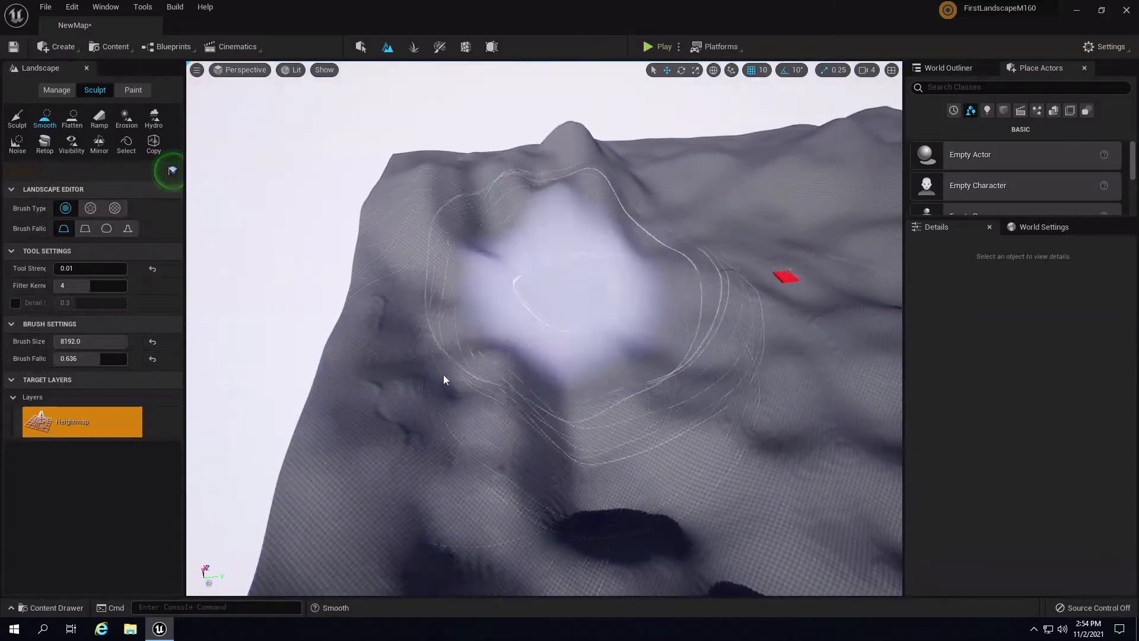
{"action": "mouse_move", "coordinate": [605, 330]}
{"action": "right_mouse_down"}
{"action": "mouse_move", "coordinate": [554, 267]}
{"action": "mouse_move", "coordinate": [299, 363]}
{"action": "right_mouse_up"}
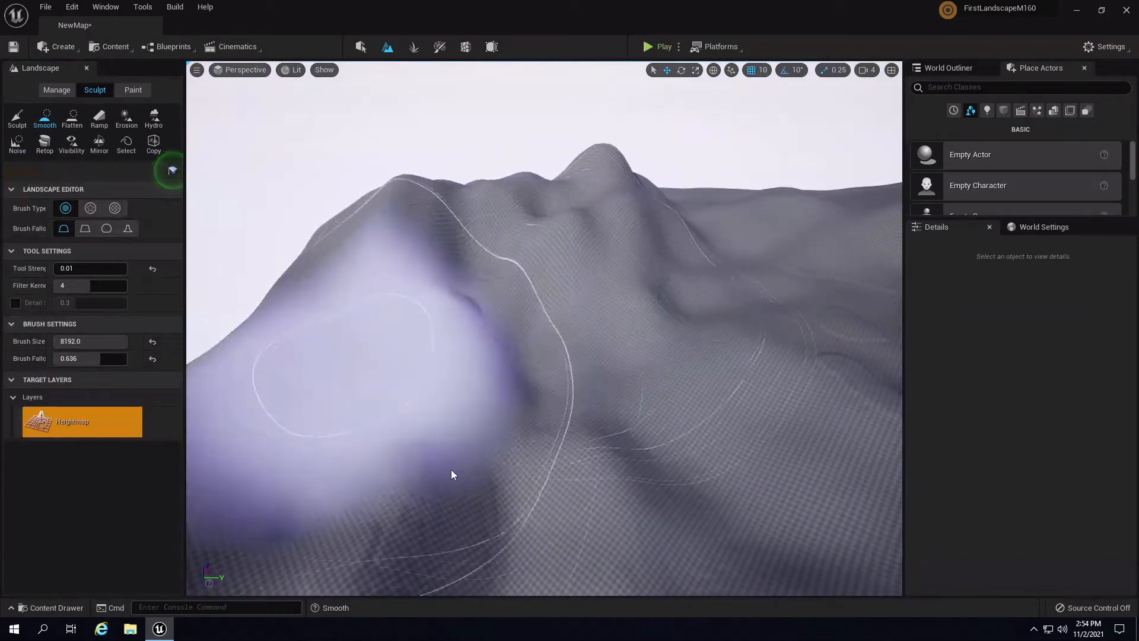
{"action": "right_click_drag", "start_coordinate": [557, 272], "coordinate": [554, 272]}
{"action": "mouse_move", "coordinate": [728, 325]}
{"action": "right_mouse_down"}
{"action": "mouse_move", "coordinate": [910, 382]}
{"action": "mouse_move", "coordinate": [727, 325]}
{"action": "right_mouse_up"}
{"action": "key", "text": "w"}
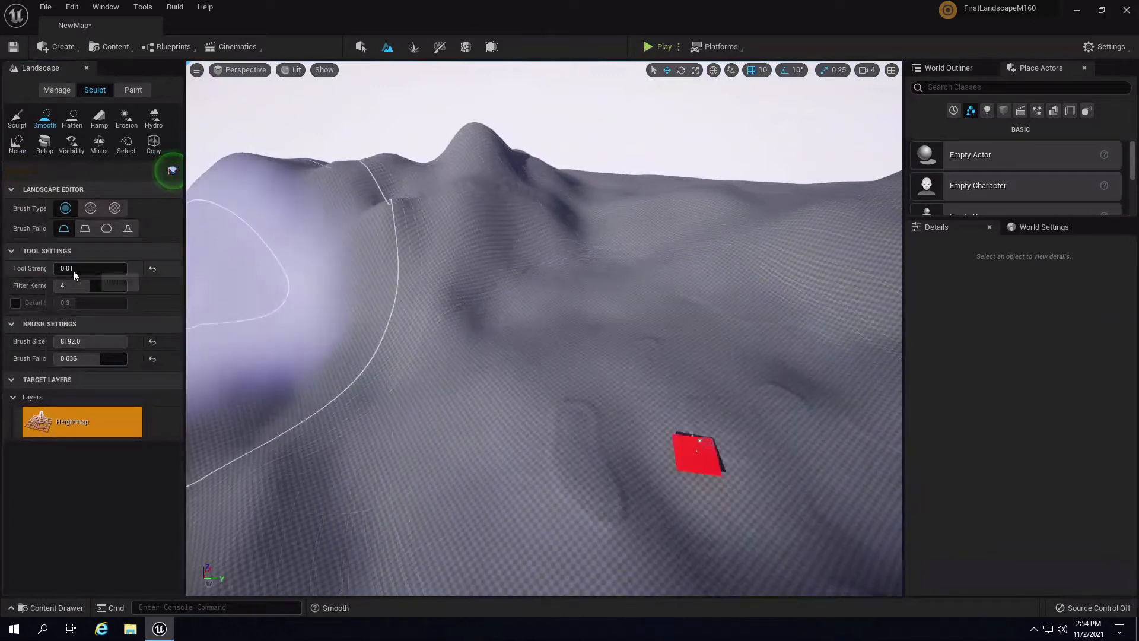
- Try a smoothing stroke at strength 0.9, undo it, and lower Smooth strength to 0.034
{"action": "left_click_drag", "start_coordinate": [62, 269], "coordinate": [86, 272]}
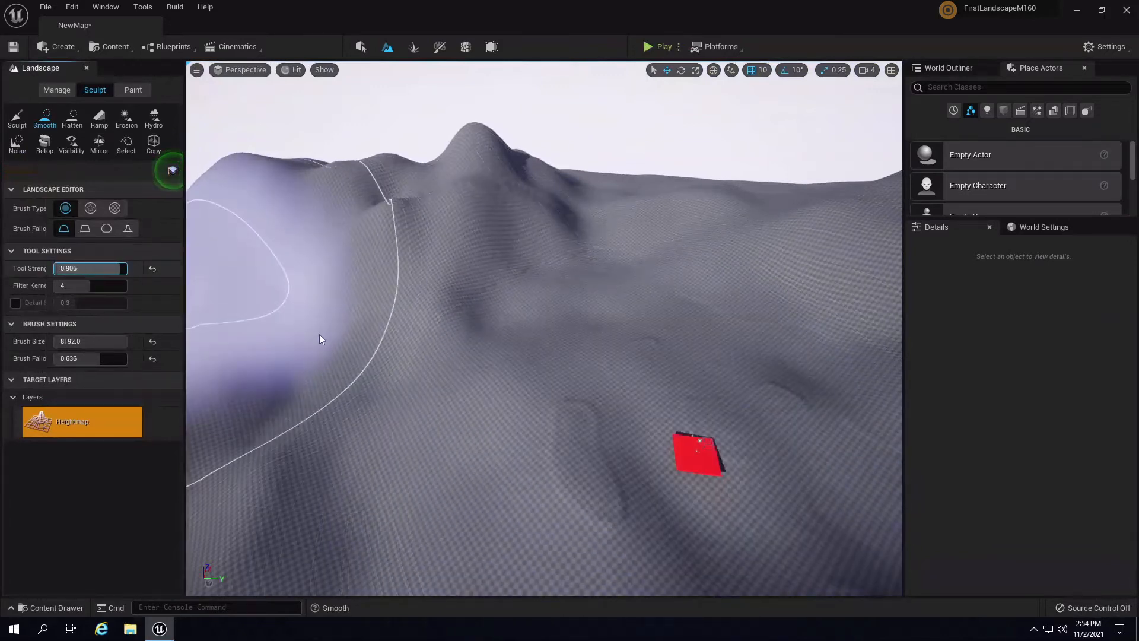
{"action": "left_click_drag", "start_coordinate": [537, 322], "coordinate": [813, 244]}
{"action": "key", "text": "ctrl+z"}
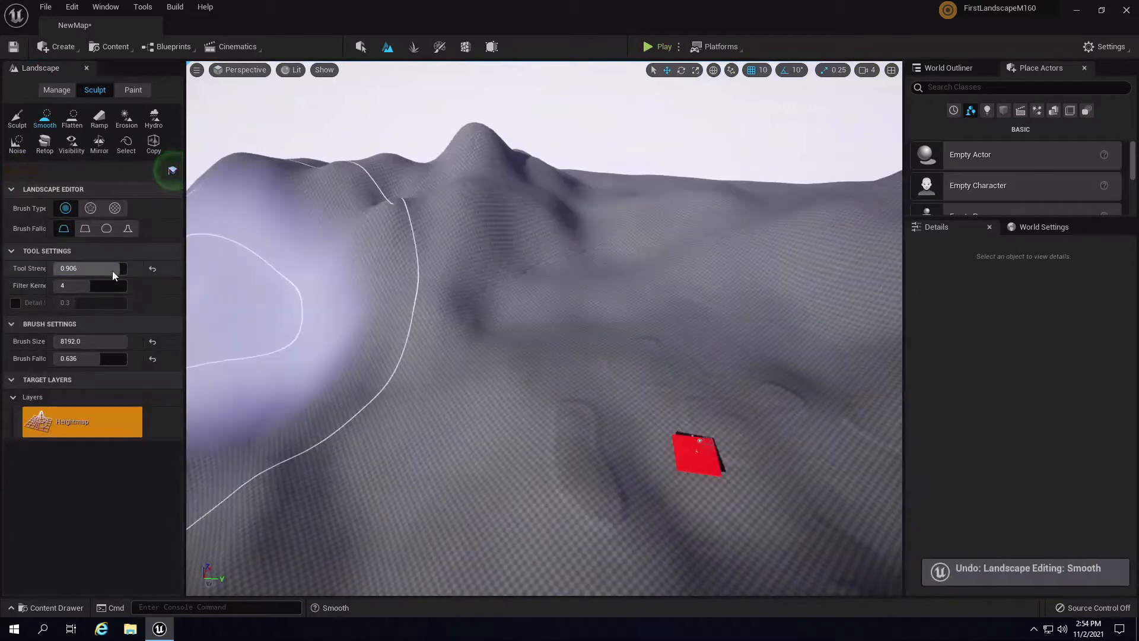
{"action": "left_click_drag", "start_coordinate": [113, 271], "coordinate": [50, 269]}
{"action": "left_click_drag", "start_coordinate": [43, 269], "coordinate": [34, 271]}
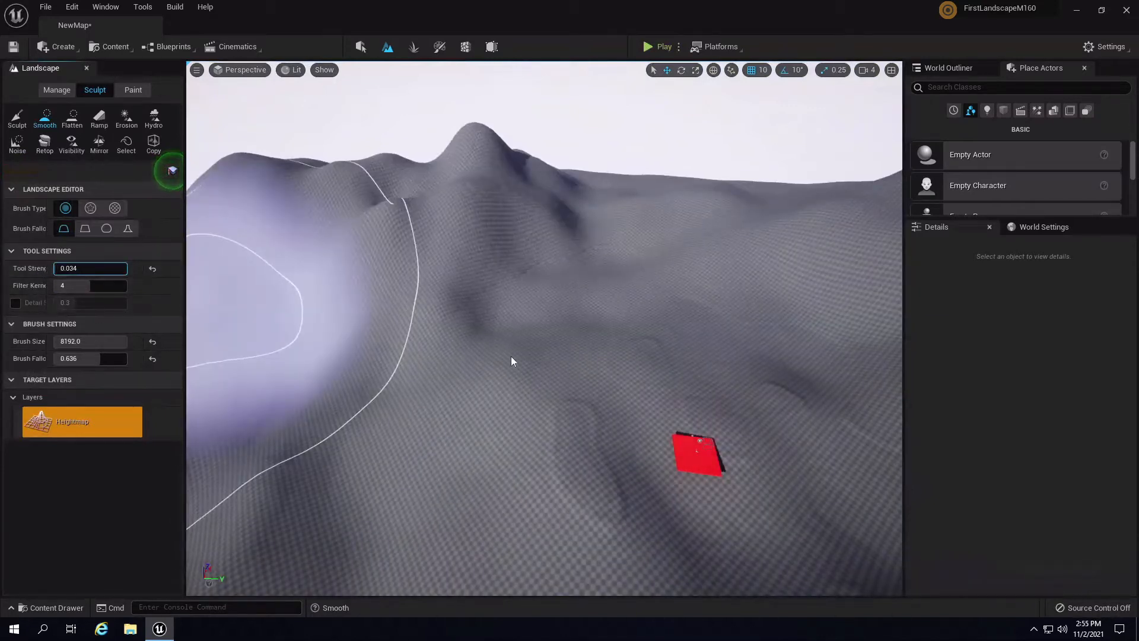
- Orbit around the mountain and pull back to show the whole landscape
{"action": "mouse_move", "coordinate": [663, 254]}
{"action": "right_mouse_down"}
{"action": "mouse_move", "coordinate": [801, 246]}
{"action": "mouse_move", "coordinate": [704, 332]}
{"action": "right_mouse_up"}
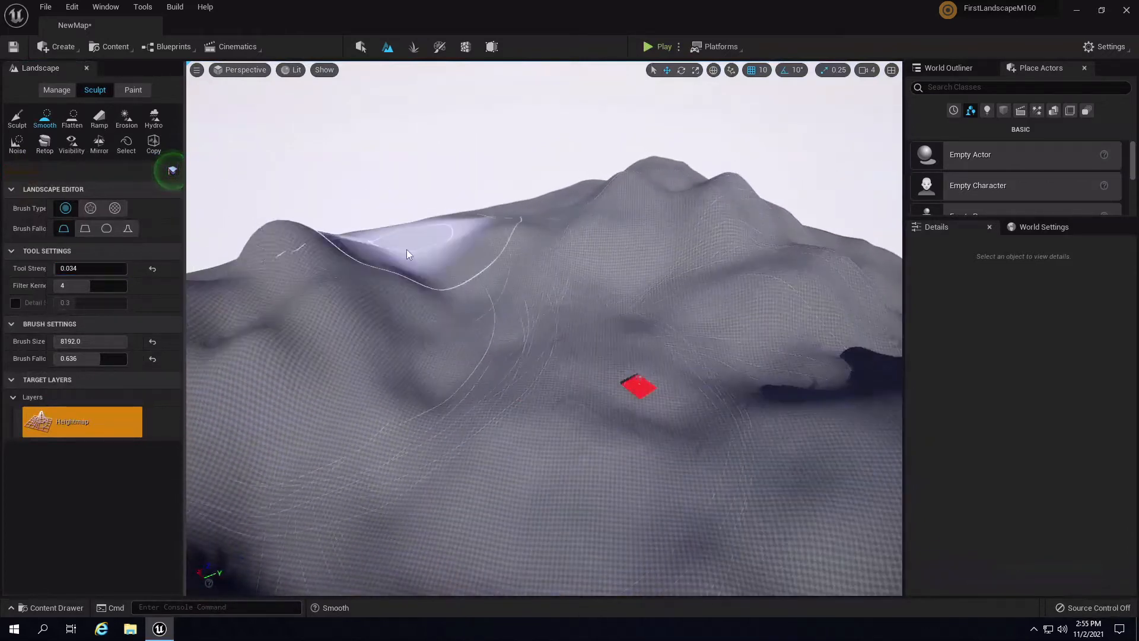
{"action": "right_click_drag", "start_coordinate": [407, 249], "coordinate": [681, 216]}
{"action": "mouse_move", "coordinate": [681, 256]}
{"action": "right_mouse_down"}
{"action": "mouse_move", "coordinate": [829, 285]}
{"action": "mouse_move", "coordinate": [660, 450]}
{"action": "mouse_move", "coordinate": [874, 488]}
{"action": "mouse_move", "coordinate": [737, 478]}
{"action": "mouse_move", "coordinate": [710, 336]}
{"action": "mouse_move", "coordinate": [660, 271]}
{"action": "mouse_move", "coordinate": [702, 318]}
{"action": "mouse_move", "coordinate": [678, 342]}
{"action": "mouse_move", "coordinate": [681, 172]}
{"action": "mouse_move", "coordinate": [740, 137]}
{"action": "mouse_move", "coordinate": [742, 201]}
{"action": "mouse_move", "coordinate": [472, 249]}
{"action": "mouse_move", "coordinate": [645, 292]}
{"action": "mouse_move", "coordinate": [713, 333]}
{"action": "mouse_move", "coordinate": [525, 290]}
{"action": "mouse_move", "coordinate": [707, 272]}
{"action": "mouse_move", "coordinate": [535, 227]}
{"action": "mouse_move", "coordinate": [633, 276]}
{"action": "mouse_move", "coordinate": [691, 359]}
{"action": "mouse_move", "coordinate": [549, 294]}
{"action": "mouse_move", "coordinate": [712, 338]}
{"action": "right_mouse_up"}
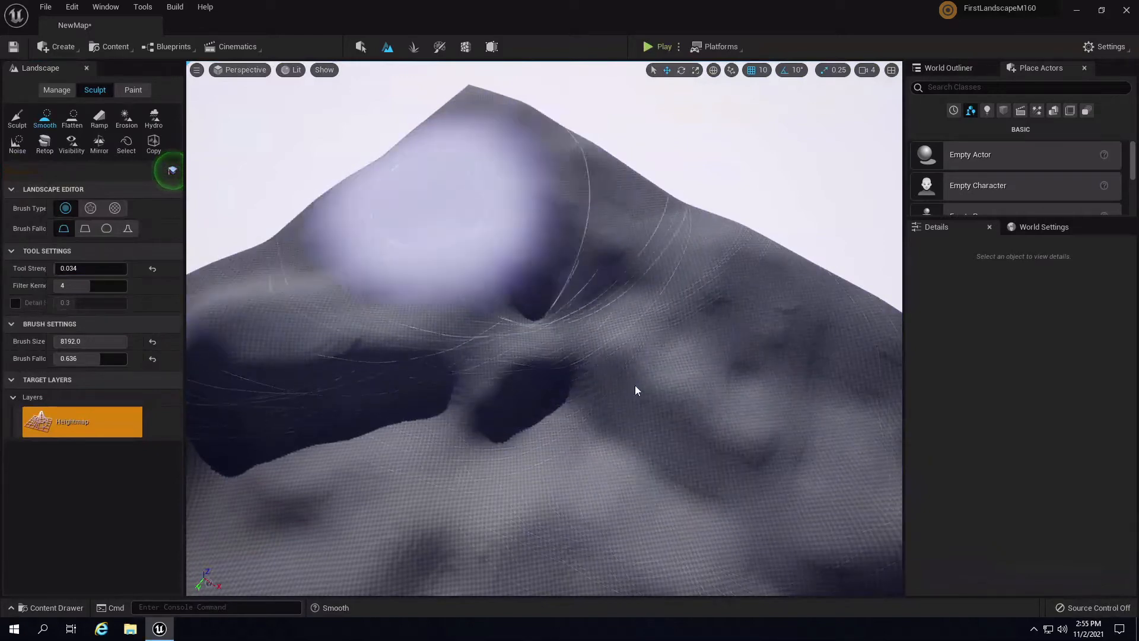
{"action": "right_click_drag", "start_coordinate": [635, 386], "coordinate": [704, 301]}
{"action": "mouse_move", "coordinate": [789, 400]}
{"action": "right_mouse_down"}
{"action": "mouse_move", "coordinate": [401, 464]}
{"action": "mouse_move", "coordinate": [548, 302]}
{"action": "right_mouse_up"}
{"action": "mouse_move", "coordinate": [712, 389]}
{"action": "right_mouse_down"}
{"action": "mouse_move", "coordinate": [742, 384]}
{"action": "mouse_move", "coordinate": [447, 343]}
{"action": "mouse_move", "coordinate": [186, 220]}
{"action": "mouse_move", "coordinate": [407, 376]}
{"action": "mouse_move", "coordinate": [497, 419]}
{"action": "mouse_move", "coordinate": [610, 335]}
{"action": "mouse_move", "coordinate": [598, 340]}
{"action": "right_mouse_up"}
{"action": "right_click_drag", "start_coordinate": [559, 388], "coordinate": [399, 425]}
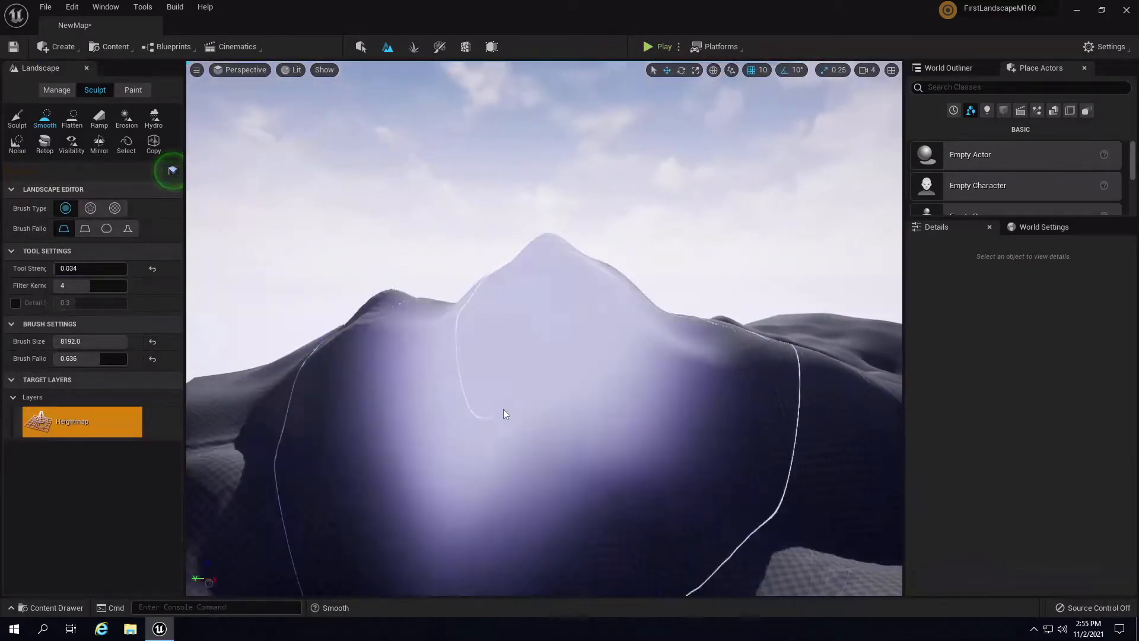
{"action": "mouse_move", "coordinate": [542, 419]}
{"action": "right_mouse_down"}
{"action": "mouse_move", "coordinate": [740, 560]}
{"action": "mouse_move", "coordinate": [713, 521]}
{"action": "mouse_move", "coordinate": [742, 518]}
{"action": "mouse_move", "coordinate": [738, 509]}
{"action": "right_mouse_up"}
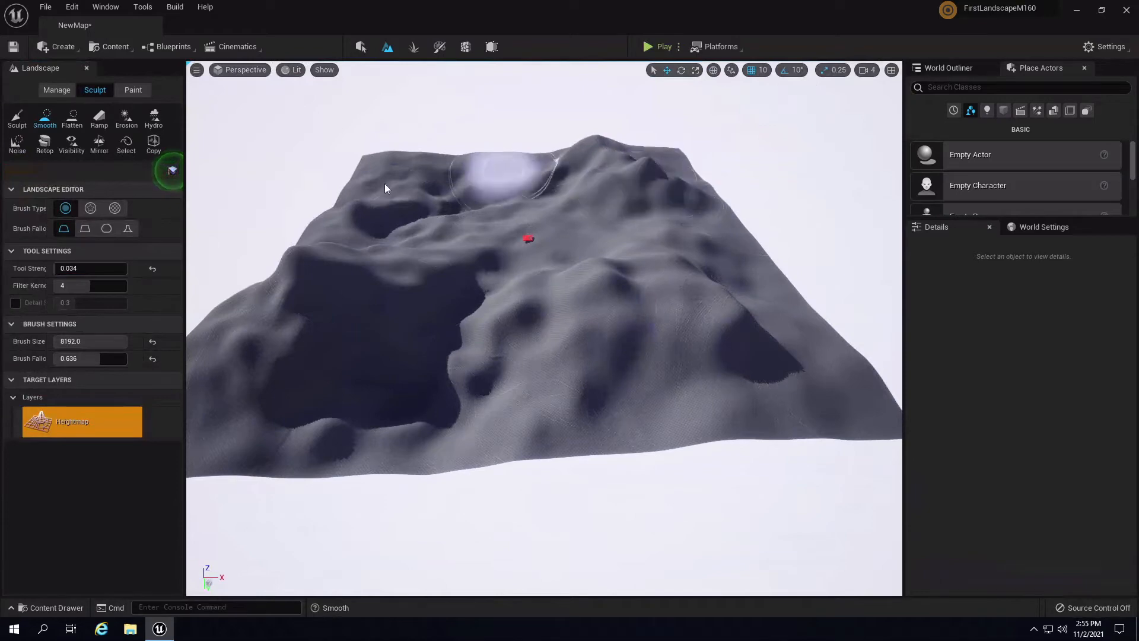
- Fly to the ridge among the peaks and smooth it in a sweep to the right
{"action": "mouse_move", "coordinate": [754, 249]}
{"action": "right_mouse_down"}
{"action": "mouse_move", "coordinate": [560, 276]}
{"action": "mouse_move", "coordinate": [718, 274]}
{"action": "mouse_move", "coordinate": [597, 267]}
{"action": "mouse_move", "coordinate": [775, 257]}
{"action": "mouse_move", "coordinate": [724, 338]}
{"action": "mouse_move", "coordinate": [583, 258]}
{"action": "mouse_move", "coordinate": [600, 212]}
{"action": "mouse_move", "coordinate": [760, 241]}
{"action": "mouse_move", "coordinate": [724, 272]}
{"action": "mouse_move", "coordinate": [589, 304]}
{"action": "mouse_move", "coordinate": [519, 350]}
{"action": "mouse_move", "coordinate": [589, 295]}
{"action": "mouse_move", "coordinate": [700, 256]}
{"action": "mouse_move", "coordinate": [617, 313]}
{"action": "mouse_move", "coordinate": [597, 313]}
{"action": "mouse_move", "coordinate": [650, 239]}
{"action": "mouse_move", "coordinate": [431, 287]}
{"action": "mouse_move", "coordinate": [657, 229]}
{"action": "mouse_move", "coordinate": [485, 260]}
{"action": "mouse_move", "coordinate": [308, 337]}
{"action": "mouse_move", "coordinate": [549, 368]}
{"action": "mouse_move", "coordinate": [546, 262]}
{"action": "mouse_move", "coordinate": [530, 382]}
{"action": "mouse_move", "coordinate": [585, 355]}
{"action": "mouse_move", "coordinate": [602, 286]}
{"action": "mouse_move", "coordinate": [729, 240]}
{"action": "mouse_move", "coordinate": [671, 228]}
{"action": "mouse_move", "coordinate": [654, 238]}
{"action": "right_mouse_up"}
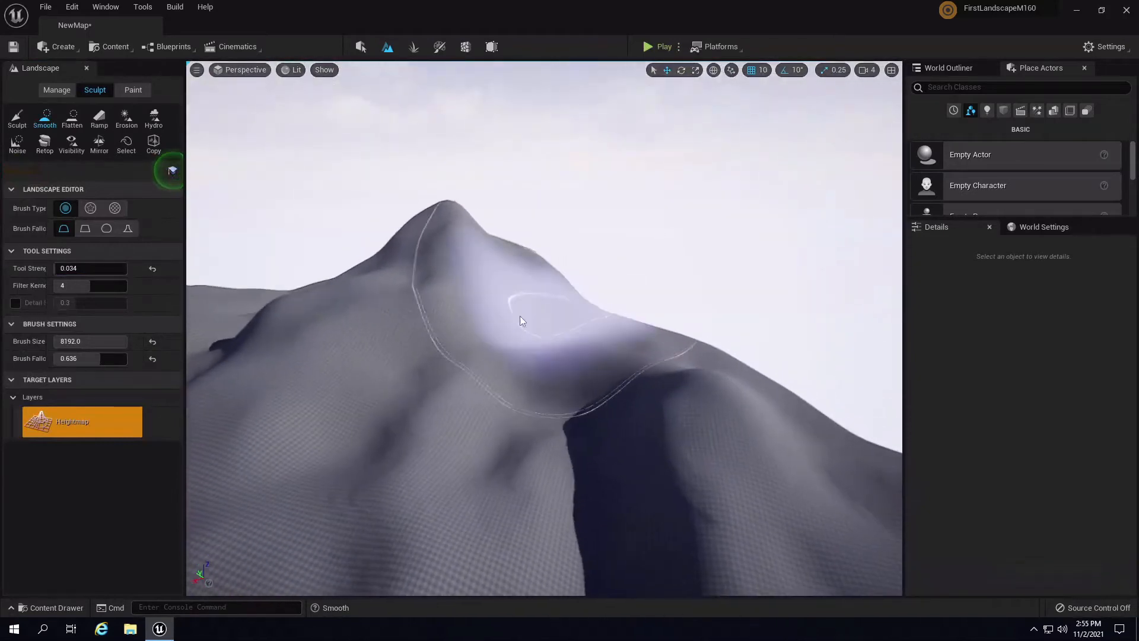
{"action": "right_click_drag", "start_coordinate": [586, 390], "coordinate": [323, 393]}
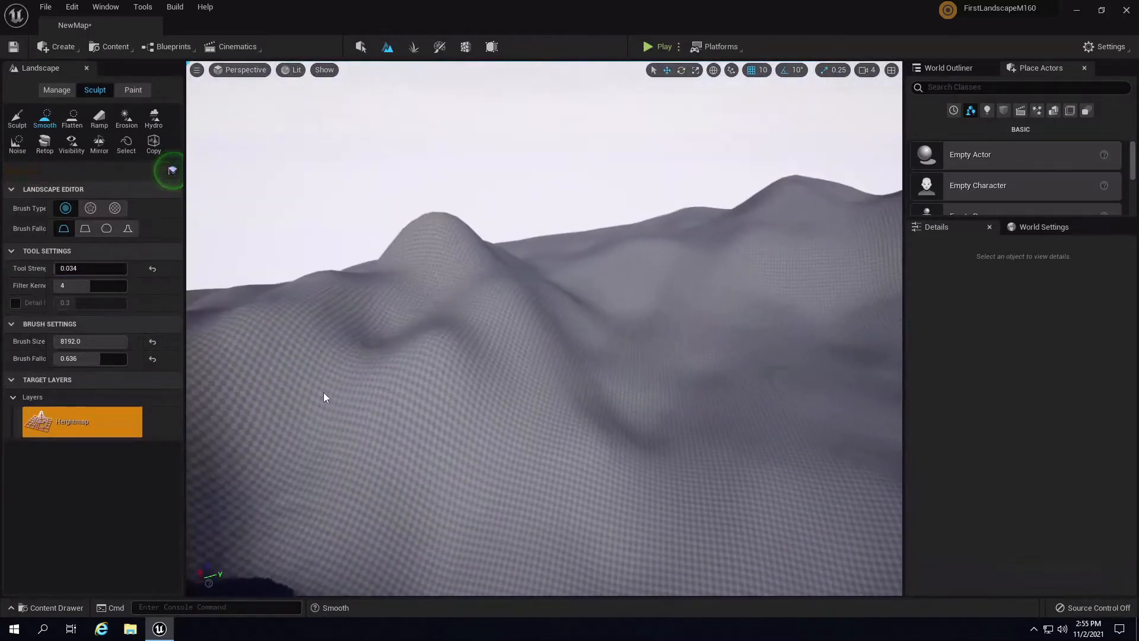
{"action": "mouse_move", "coordinate": [441, 370]}
{"action": "right_mouse_down"}
{"action": "mouse_move", "coordinate": [359, 423]}
{"action": "mouse_move", "coordinate": [379, 423]}
{"action": "right_mouse_up"}
{"action": "mouse_move", "coordinate": [592, 412]}
{"action": "right_mouse_down"}
{"action": "mouse_move", "coordinate": [775, 246]}
{"action": "mouse_move", "coordinate": [747, 276]}
{"action": "mouse_move", "coordinate": [703, 377]}
{"action": "right_mouse_up"}
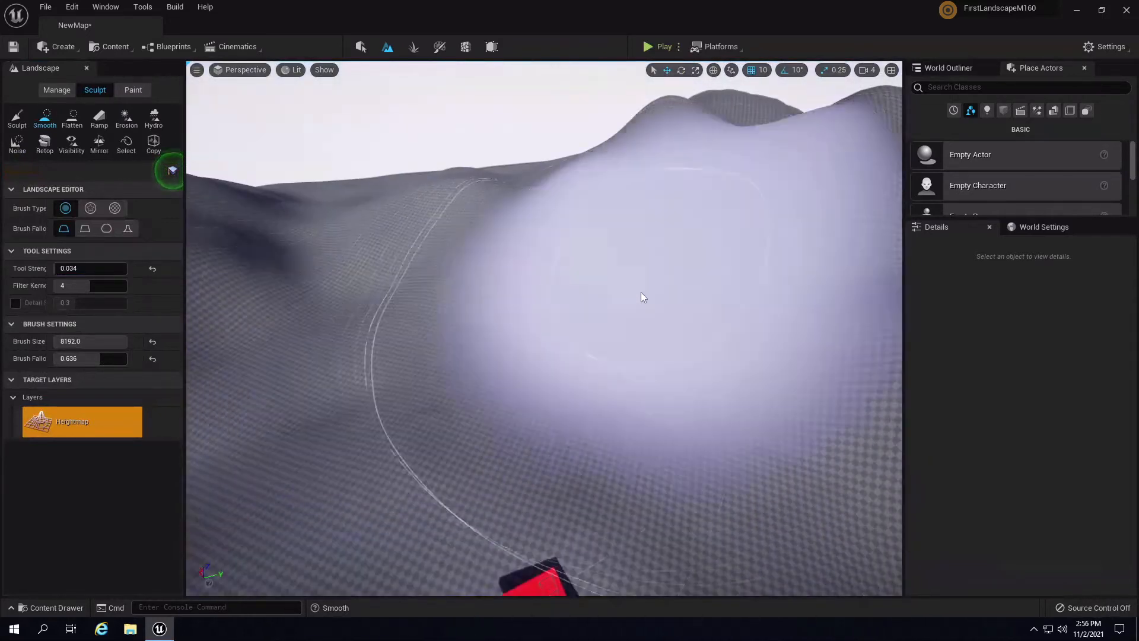
{"action": "mouse_move", "coordinate": [641, 291]}
{"action": "right_mouse_down"}
{"action": "mouse_move", "coordinate": [636, 212]}
{"action": "mouse_move", "coordinate": [1016, 325]}
{"action": "mouse_move", "coordinate": [1098, 280]}
{"action": "mouse_move", "coordinate": [1064, 255]}
{"action": "mouse_move", "coordinate": [740, 358]}
{"action": "mouse_move", "coordinate": [760, 340]}
{"action": "mouse_move", "coordinate": [880, 456]}
{"action": "right_mouse_up"}
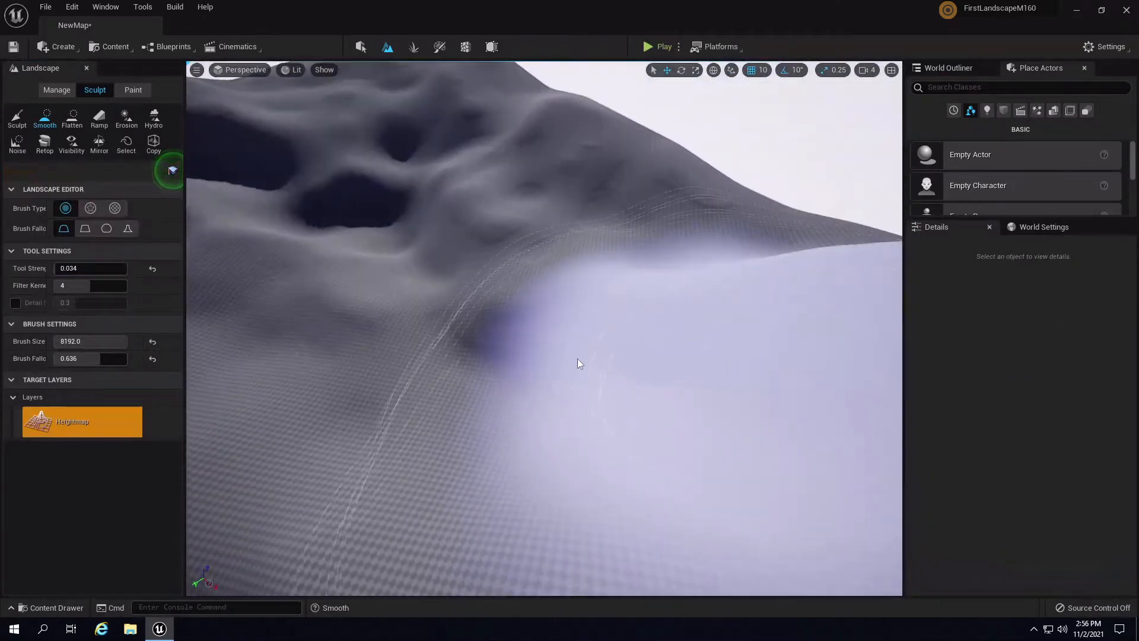
{"action": "right_click_drag", "start_coordinate": [629, 270], "coordinate": [539, 246]}
{"action": "mouse_move", "coordinate": [391, 333]}
{"action": "left_mouse_down"}
{"action": "mouse_move", "coordinate": [475, 273]}
{"action": "mouse_move", "coordinate": [509, 318]}
{"action": "mouse_move", "coordinate": [582, 303]}
{"action": "mouse_move", "coordinate": [609, 337]}
{"action": "left_mouse_up"}
- Smooth the slope below the peaks, ending near the landscape edge
{"action": "right_click_drag", "start_coordinate": [609, 337], "coordinate": [855, 349]}
{"action": "mouse_move", "coordinate": [534, 273]}
{"action": "right_mouse_down"}
{"action": "mouse_move", "coordinate": [604, 304]}
{"action": "mouse_move", "coordinate": [860, 306]}
{"action": "right_mouse_up"}
{"action": "mouse_move", "coordinate": [721, 388]}
{"action": "right_mouse_down"}
{"action": "mouse_move", "coordinate": [760, 409]}
{"action": "mouse_move", "coordinate": [815, 413]}
{"action": "mouse_move", "coordinate": [793, 393]}
{"action": "mouse_move", "coordinate": [714, 374]}
{"action": "mouse_move", "coordinate": [725, 437]}
{"action": "right_mouse_up"}
{"action": "mouse_move", "coordinate": [725, 437]}
{"action": "left_mouse_down"}
{"action": "mouse_move", "coordinate": [495, 384]}
{"action": "mouse_move", "coordinate": [760, 371]}
{"action": "mouse_move", "coordinate": [724, 414]}
{"action": "mouse_move", "coordinate": [445, 348]}
{"action": "mouse_move", "coordinate": [684, 419]}
{"action": "mouse_move", "coordinate": [406, 418]}
{"action": "mouse_move", "coordinate": [631, 442]}
{"action": "mouse_move", "coordinate": [681, 417]}
{"action": "mouse_move", "coordinate": [572, 417]}
{"action": "mouse_move", "coordinate": [290, 355]}
{"action": "mouse_move", "coordinate": [442, 387]}
{"action": "left_mouse_up"}
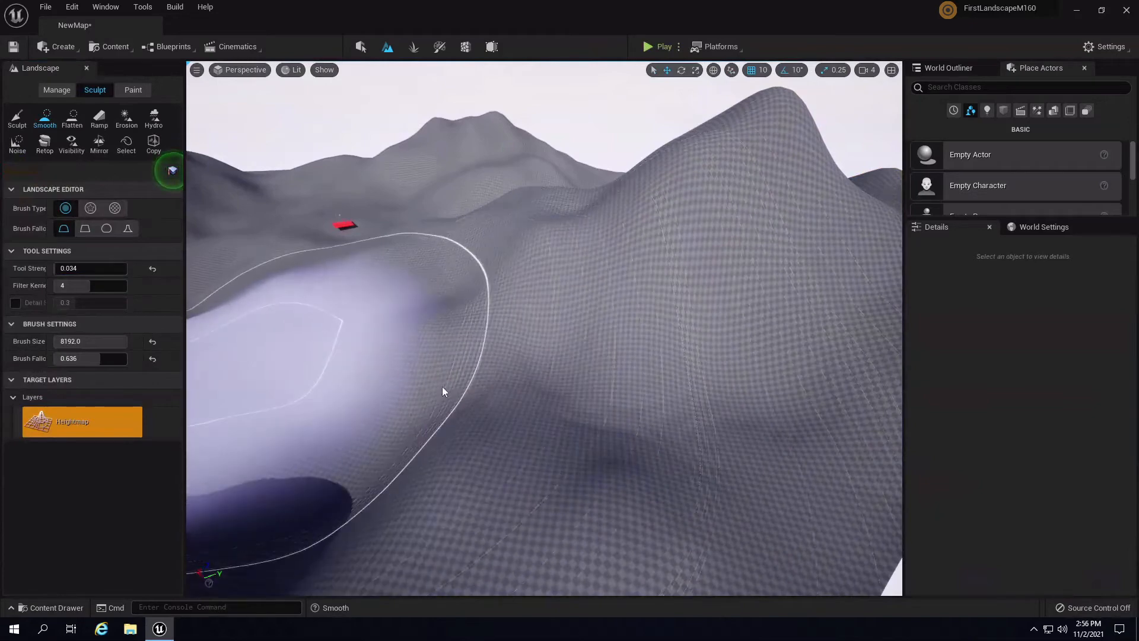
{"action": "mouse_move", "coordinate": [443, 386]}
{"action": "right_mouse_down"}
{"action": "mouse_move", "coordinate": [152, 331]}
{"action": "mouse_move", "coordinate": [199, 403]}
{"action": "mouse_move", "coordinate": [211, 292]}
{"action": "mouse_move", "coordinate": [343, 216]}
{"action": "mouse_move", "coordinate": [363, 314]}
{"action": "mouse_move", "coordinate": [564, 312]}
{"action": "mouse_move", "coordinate": [483, 358]}
{"action": "mouse_move", "coordinate": [682, 62]}
{"action": "right_mouse_up"}
- Play-test the level, running the mannequin off the red platform toward the hills
{"action": "left_click", "coordinate": [651, 43]}
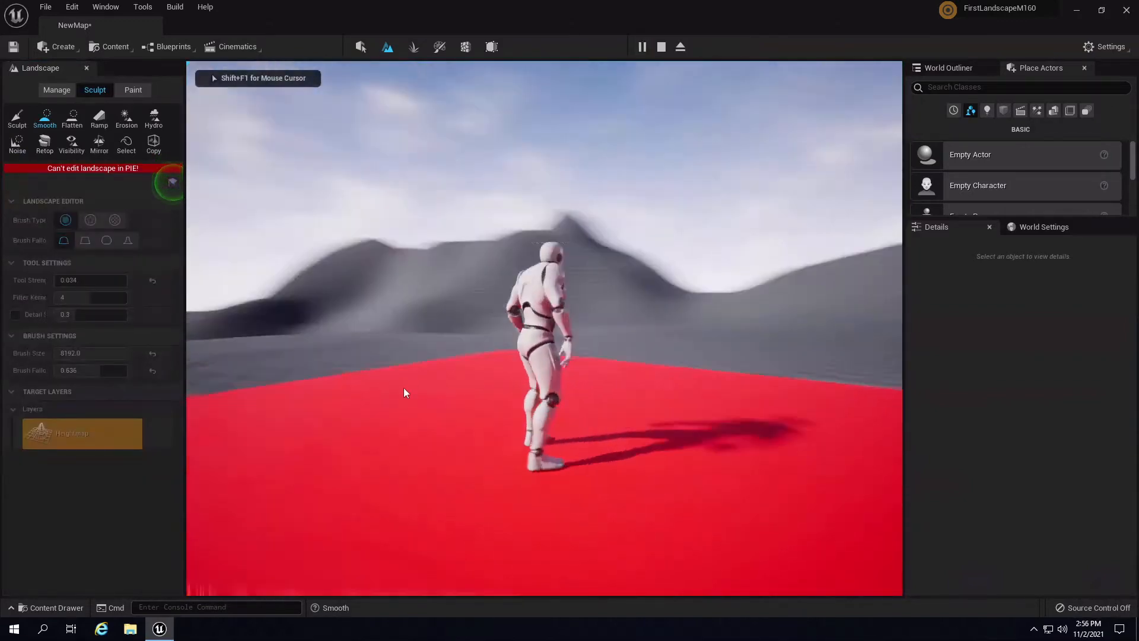
{"action": "key", "text": "s"}
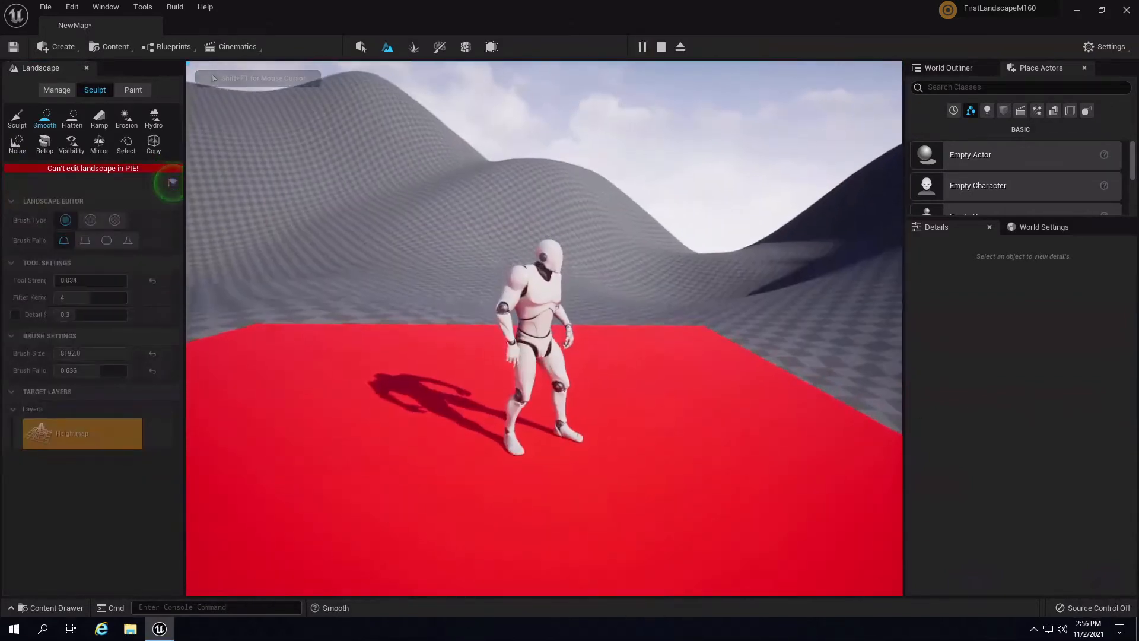
{"action": "key", "text": "d"}
{"action": "key", "text": "w"}
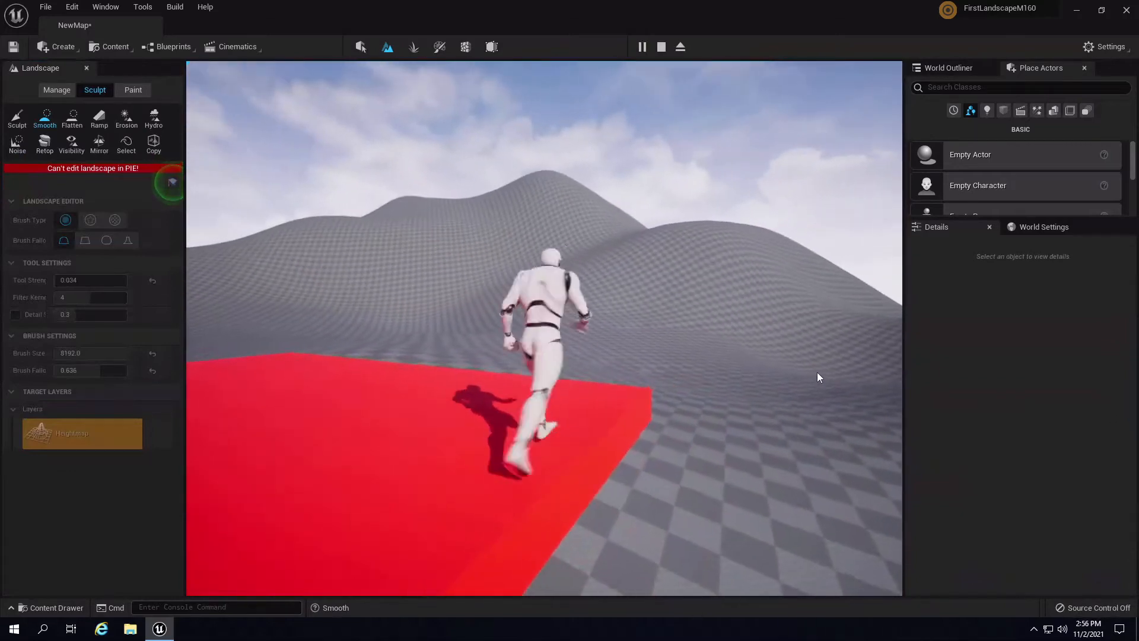
{"action": "key", "text": "d"}
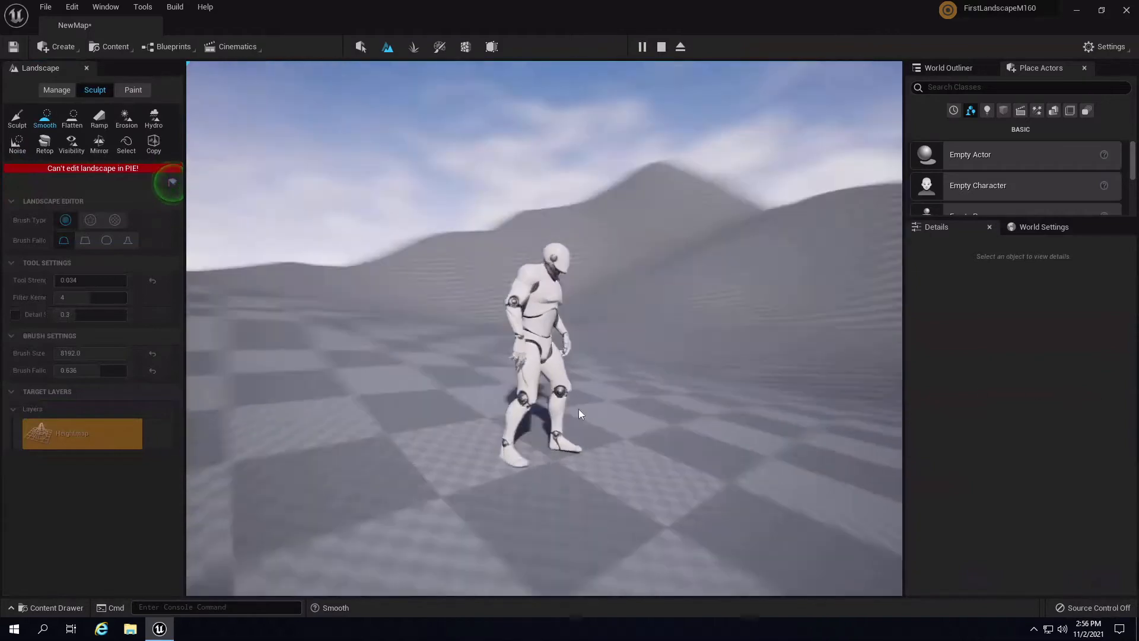
{"action": "key", "text": "a"}
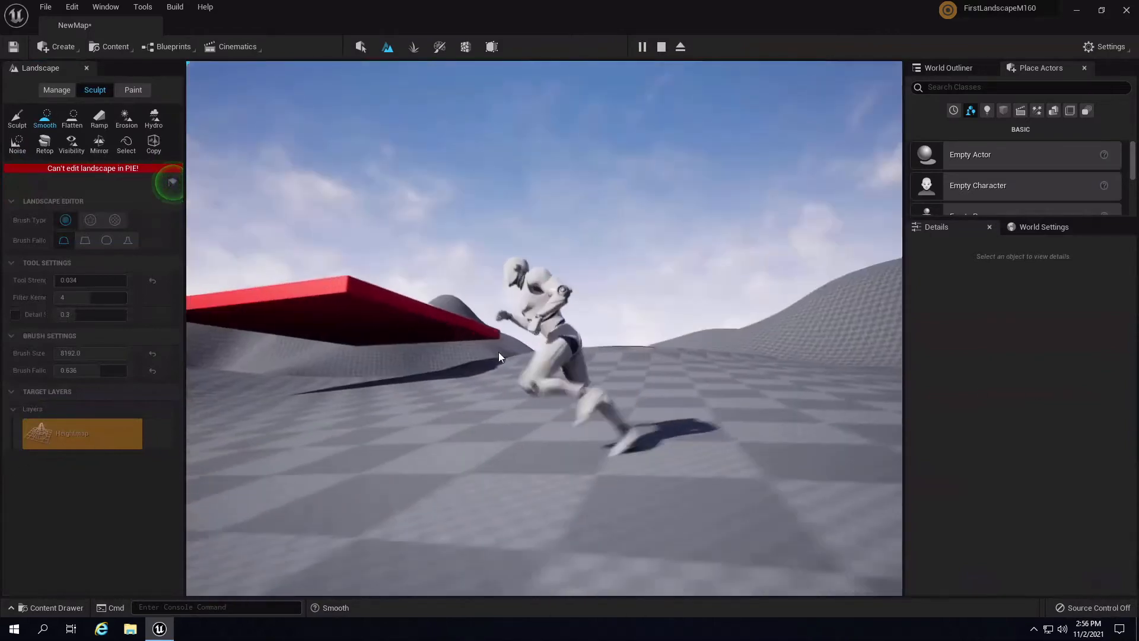
{"action": "key", "text": "d"}
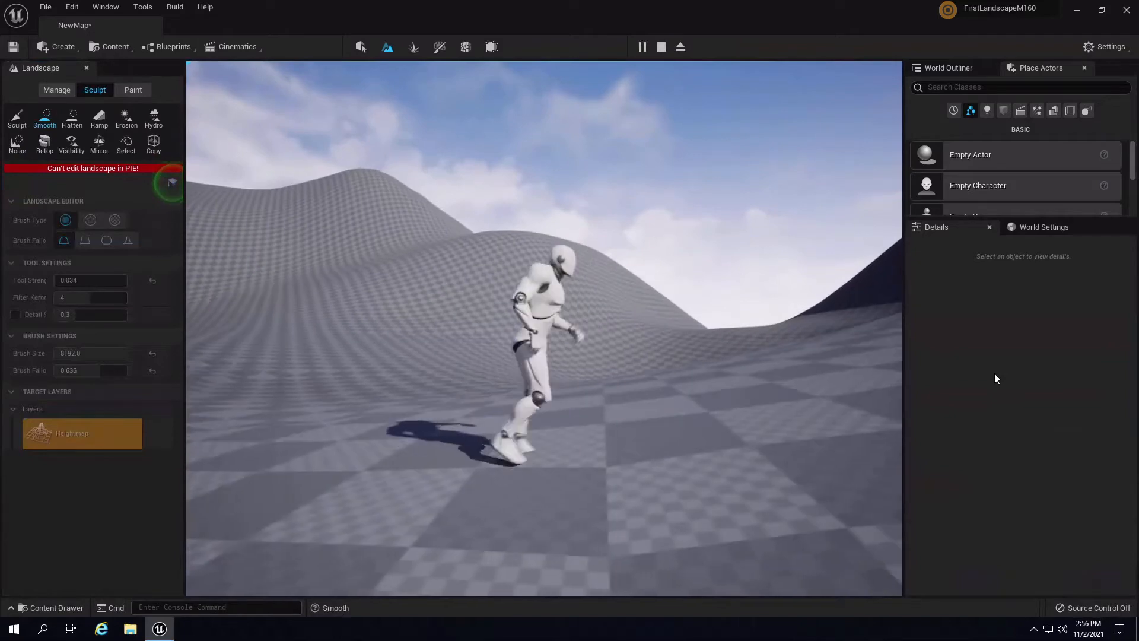
{"action": "key", "text": "Escape"}
- Run a brief play test, then set Play to spawn at Current Camera Location
{"action": "right_click_drag", "start_coordinate": [690, 361], "coordinate": [900, 385]}
{"action": "left_click", "coordinate": [656, 45]}
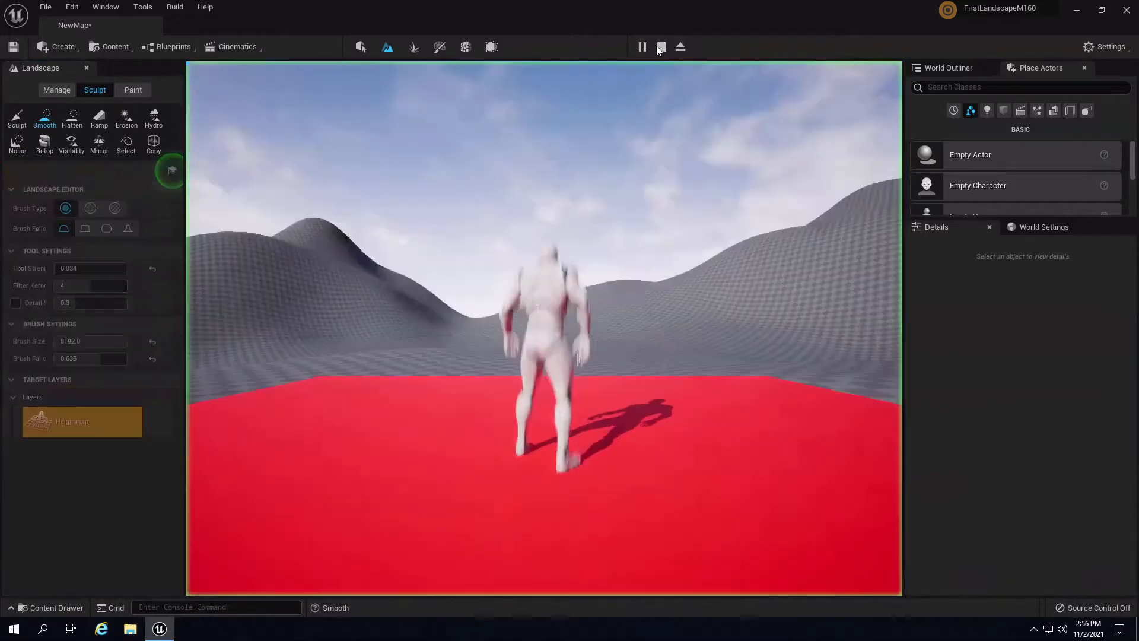
{"action": "key", "text": "Escape"}
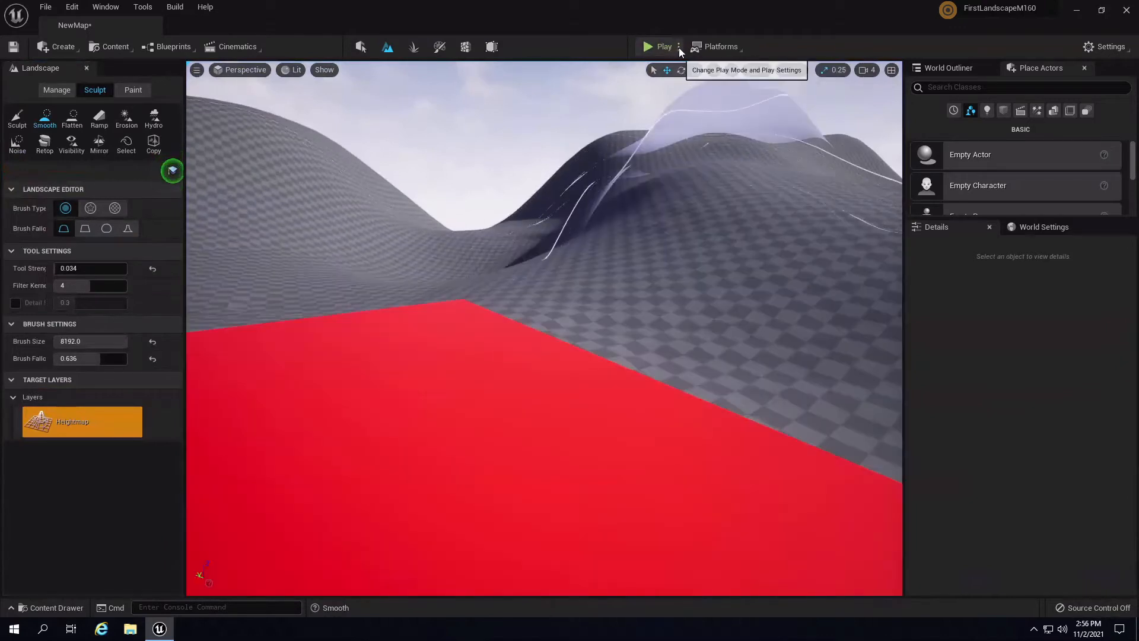
{"action": "left_click", "coordinate": [679, 49]}
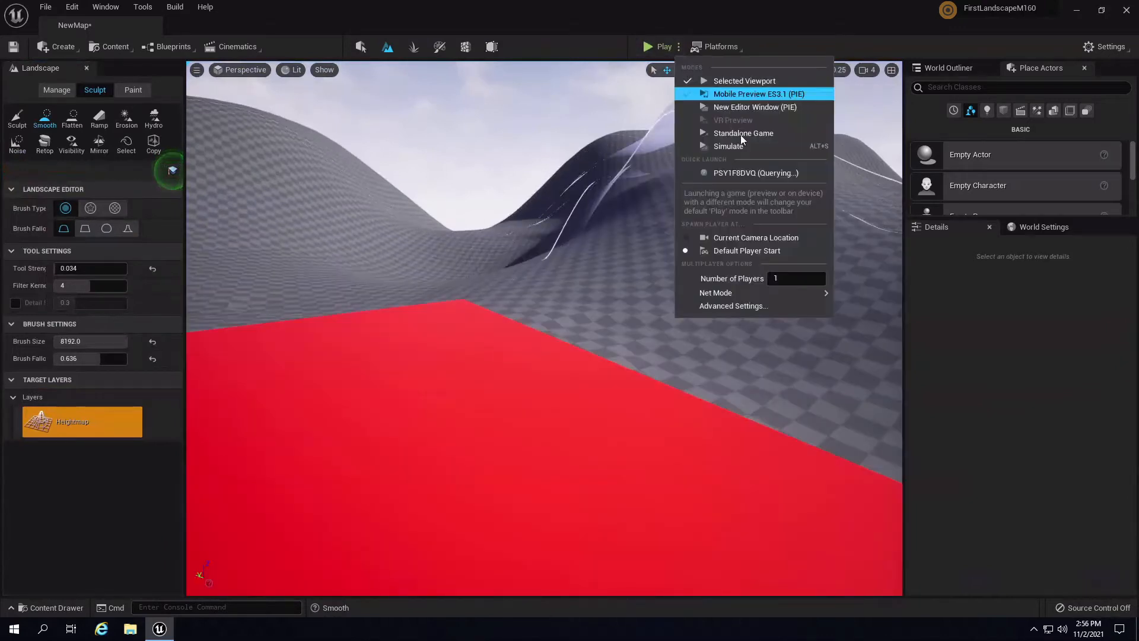
{"action": "left_click", "coordinate": [758, 240]}
- Play from the current camera spot, running the character across the landscape, then stop
{"action": "right_click_drag", "start_coordinate": [539, 258], "coordinate": [592, 224]}
{"action": "left_click", "coordinate": [653, 49]}
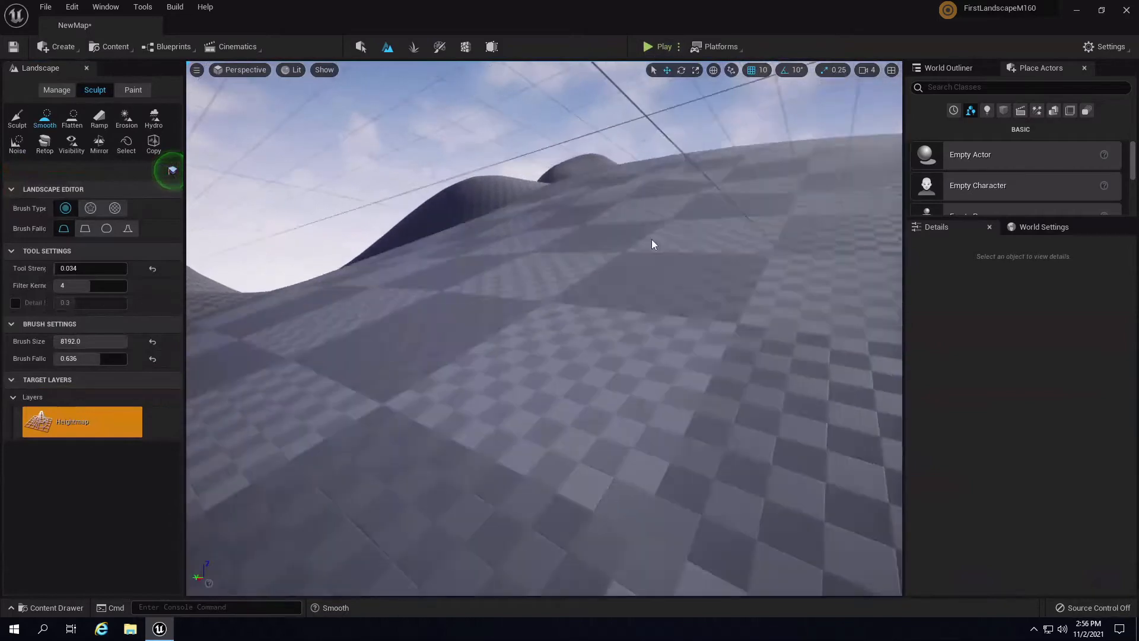
{"action": "left_click", "coordinate": [660, 47]}
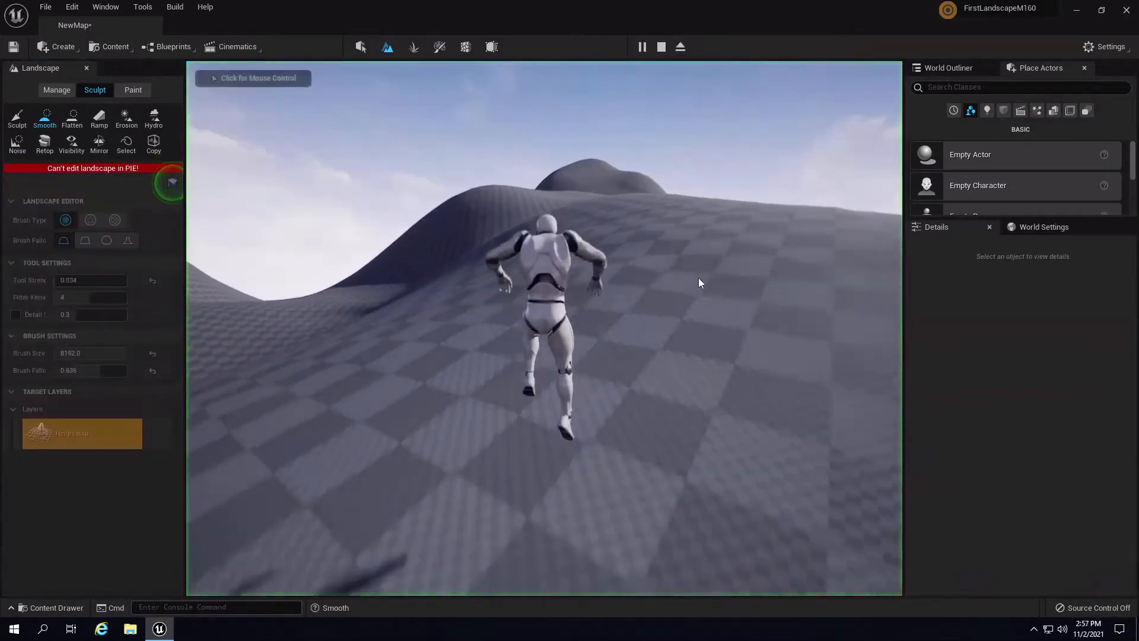
{"action": "key", "text": "w"}
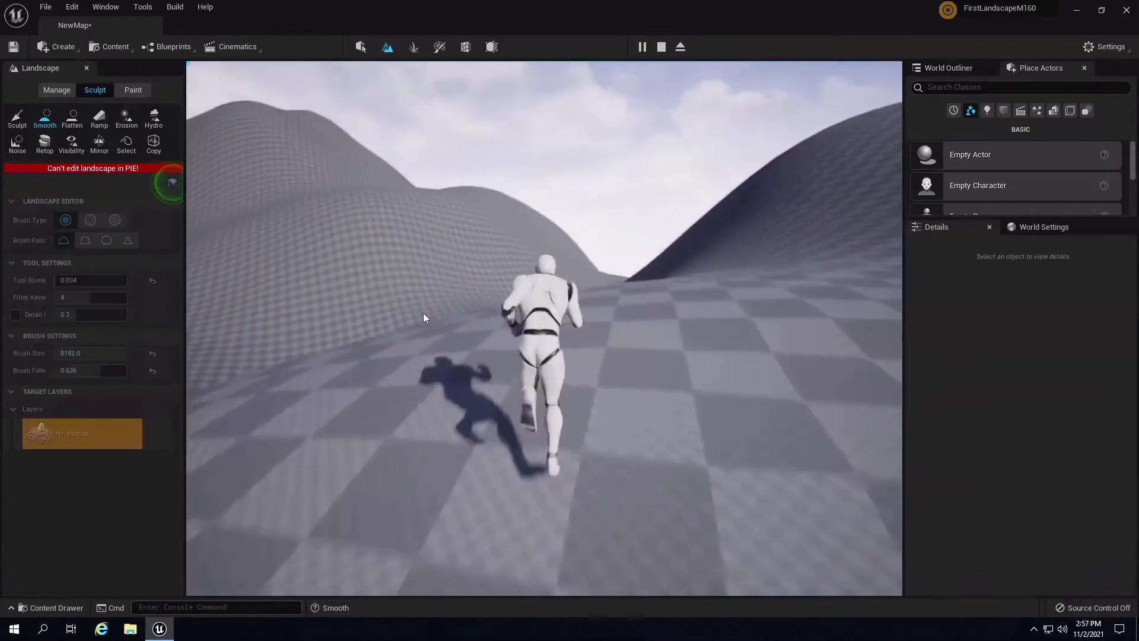
{"action": "key", "text": "Escape"}
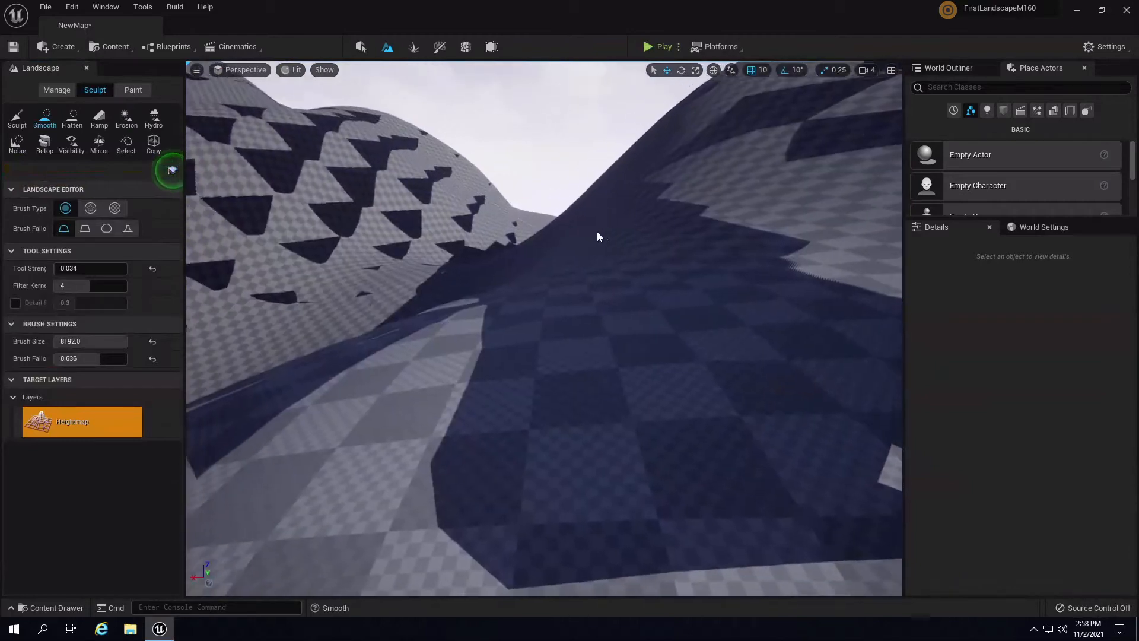
- Shrink the smoothing brush from 2644 down to 2043 with the [ key
{"action": "mouse_move", "coordinate": [597, 232]}
{"action": "right_mouse_down"}
{"action": "mouse_move", "coordinate": [543, 219]}
{"action": "mouse_move", "coordinate": [515, 194]}
{"action": "mouse_move", "coordinate": [639, 193]}
{"action": "mouse_move", "coordinate": [506, 218]}
{"action": "mouse_move", "coordinate": [579, 220]}
{"action": "mouse_move", "coordinate": [570, 258]}
{"action": "mouse_move", "coordinate": [529, 278]}
{"action": "mouse_move", "coordinate": [571, 253]}
{"action": "right_mouse_up"}
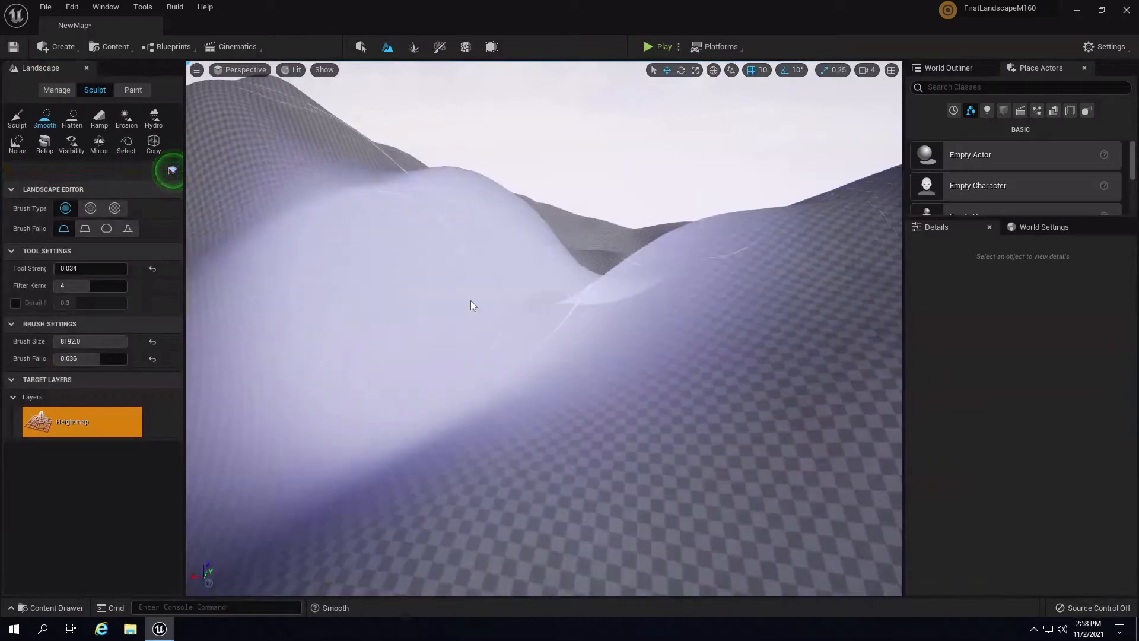
{"action": "key", "text": "bracketleft"}
{"action": "key", "text": "bracketleft"}
{"action": "key", "text": "bracketleft"}
{"action": "key", "text": "bracketleft"}
{"action": "key", "text": "bracketleft"}
{"action": "key", "text": "bracketleft"}
{"action": "key", "text": "bracketleft"}
{"action": "key", "text": "bracketleft"}
{"action": "key", "text": "bracketleft"}
{"action": "key", "text": "bracketleft"}
{"action": "key", "text": "bracketleft"}
{"action": "key", "text": "bracketleft"}
{"action": "key", "text": "bracketleft"}
{"action": "key", "text": "bracketleft"}
{"action": "key", "text": "bracketleft"}
{"action": "key", "text": "bracketleft"}
{"action": "key", "text": "bracketleft"}
{"action": "key", "text": "bracketleft"}
{"action": "key", "text": "bracketleft"}
{"action": "key", "text": "bracketleft"}
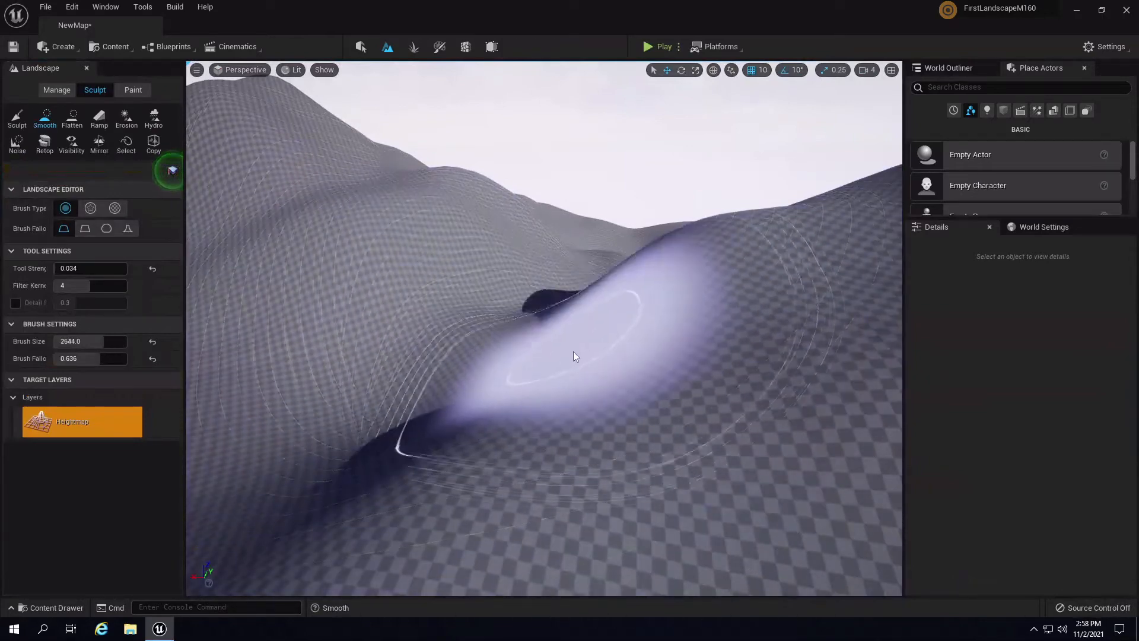
{"action": "key", "text": "bracketleft"}
{"action": "key", "text": "bracketleft"}
{"action": "key", "text": "bracketleft"}
{"action": "key", "text": "bracketleft"}
{"action": "key", "text": "bracketleft"}
- Fly around the hills toward a mountain, then activate the Sculpt tool
{"action": "mouse_move", "coordinate": [577, 422]}
{"action": "right_mouse_down"}
{"action": "mouse_move", "coordinate": [359, 407]}
{"action": "mouse_move", "coordinate": [403, 423]}
{"action": "mouse_move", "coordinate": [659, 425]}
{"action": "mouse_move", "coordinate": [479, 453]}
{"action": "mouse_move", "coordinate": [717, 393]}
{"action": "mouse_move", "coordinate": [742, 361]}
{"action": "mouse_move", "coordinate": [600, 396]}
{"action": "mouse_move", "coordinate": [568, 389]}
{"action": "right_mouse_up"}
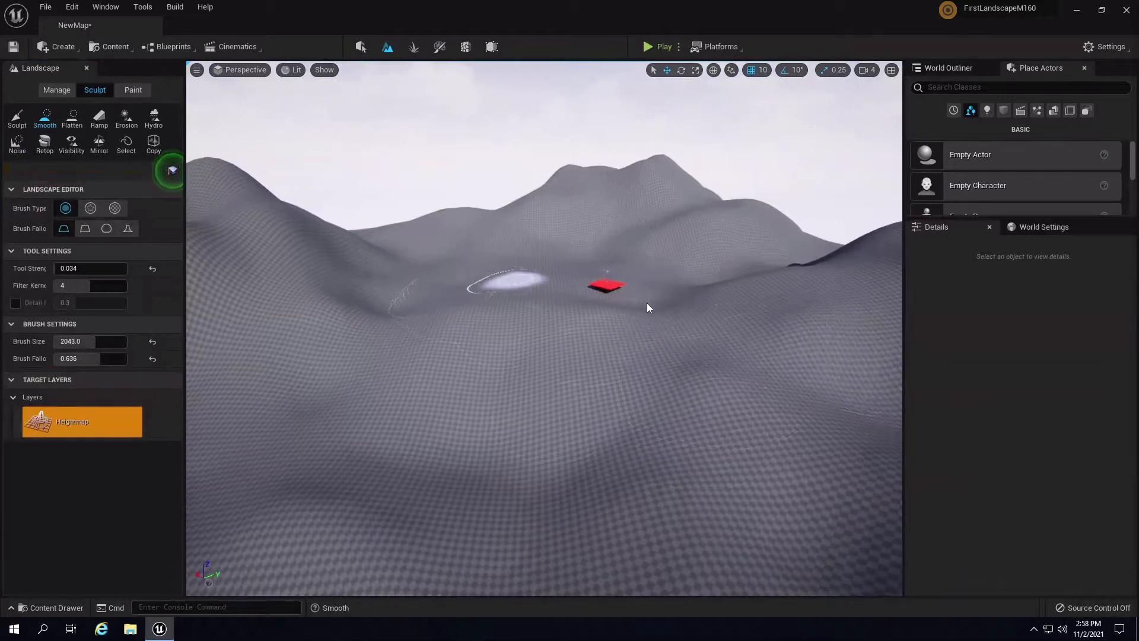
{"action": "right_click_drag", "start_coordinate": [647, 303], "coordinate": [518, 298]}
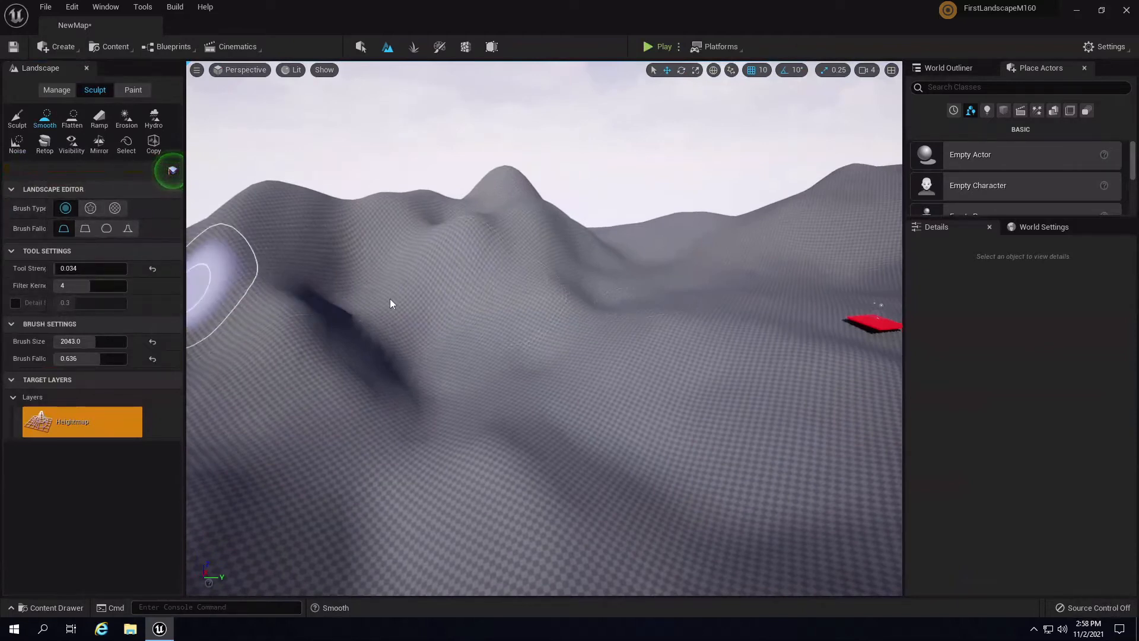
{"action": "right_click_drag", "start_coordinate": [517, 327], "coordinate": [881, 314]}
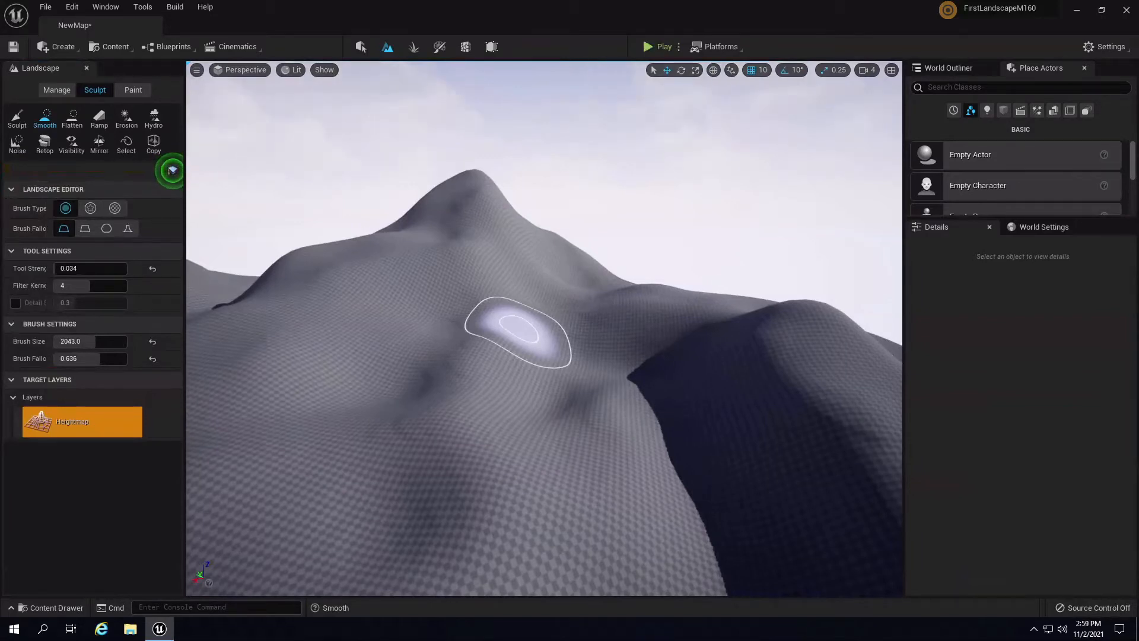
{"action": "key", "text": "s"}
{"action": "right_click_drag", "start_coordinate": [680, 338], "coordinate": [539, 336]}
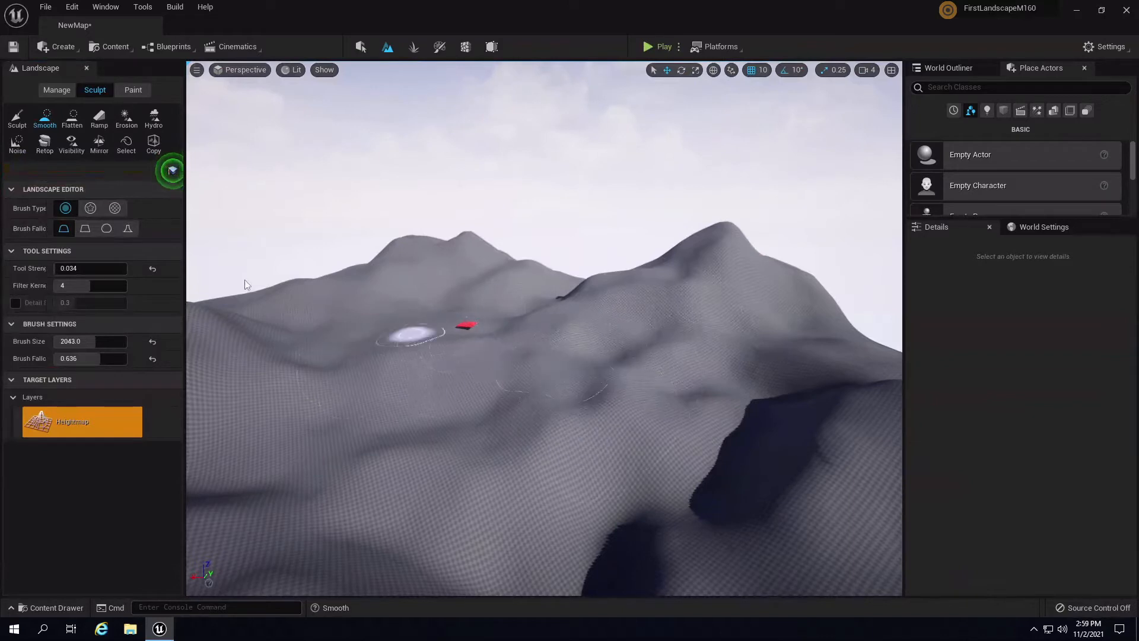
{"action": "left_click", "coordinate": [18, 117]}
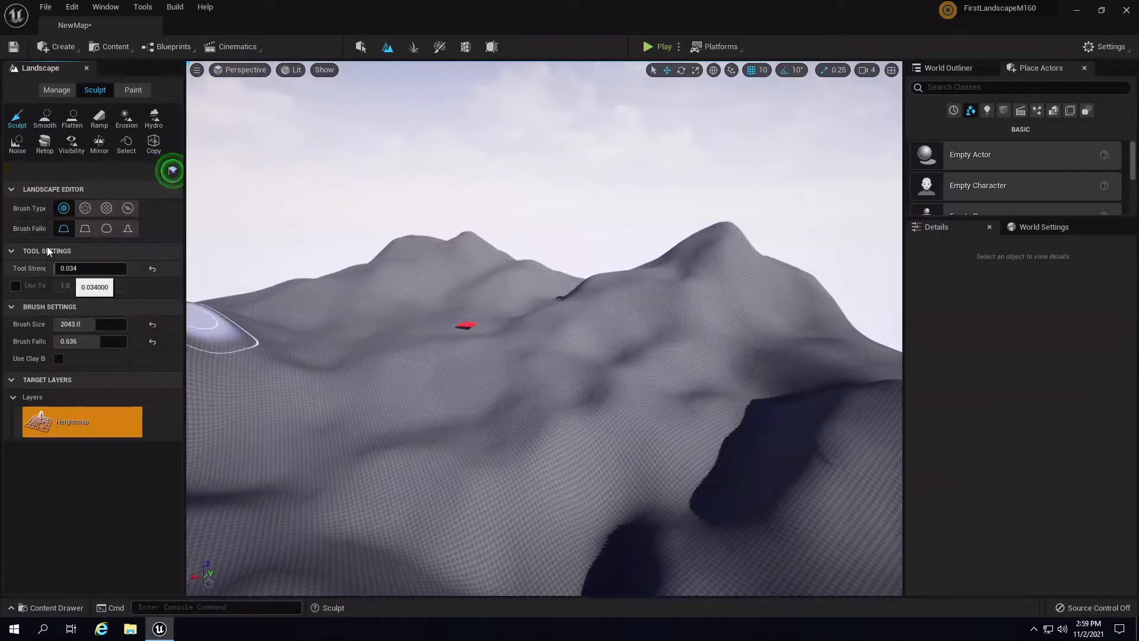
- Set sculpt strength 0.082, brush size 1782.85 and brush falloff 0.58
{"action": "left_click", "coordinate": [60, 268]}
{"action": "type", "text": "0.09"}
{"action": "left_click_drag", "start_coordinate": [72, 271], "coordinate": [63, 270]}
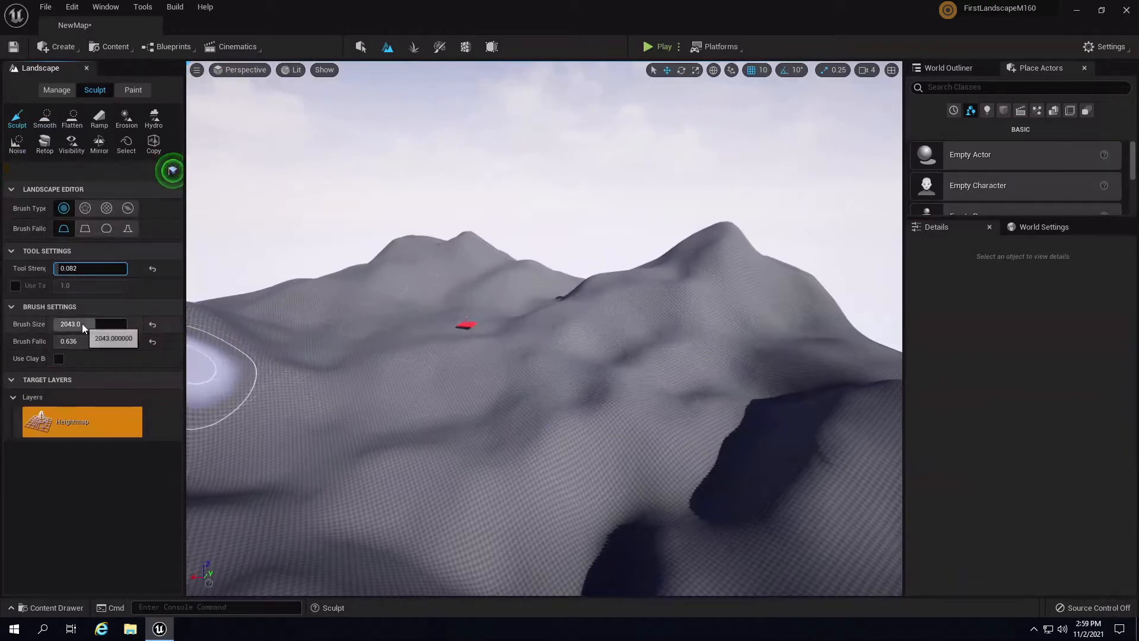
{"action": "mouse_move", "coordinate": [82, 322]}
{"action": "left_mouse_down"}
{"action": "mouse_move", "coordinate": [66, 327]}
{"action": "mouse_move", "coordinate": [84, 329]}
{"action": "mouse_move", "coordinate": [87, 345]}
{"action": "left_mouse_up"}
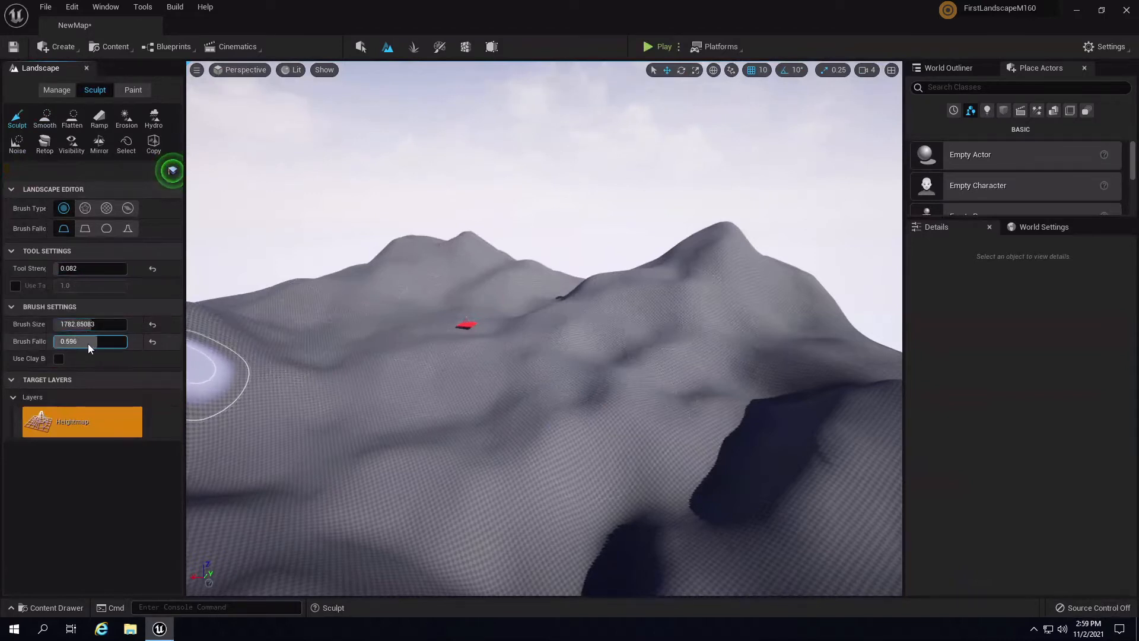
{"action": "right_click_drag", "start_coordinate": [393, 379], "coordinate": [317, 390]}
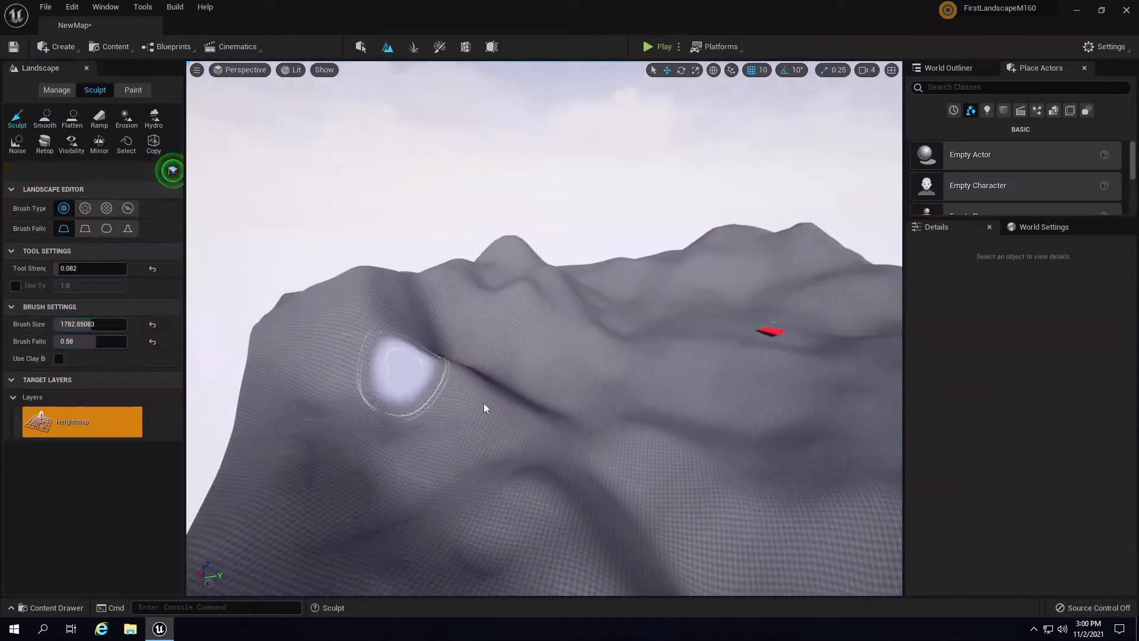
{"action": "mouse_move", "coordinate": [531, 386]}
{"action": "right_mouse_down"}
{"action": "mouse_move", "coordinate": [503, 380]}
{"action": "mouse_move", "coordinate": [692, 378]}
{"action": "mouse_move", "coordinate": [635, 428]}
{"action": "right_mouse_up"}
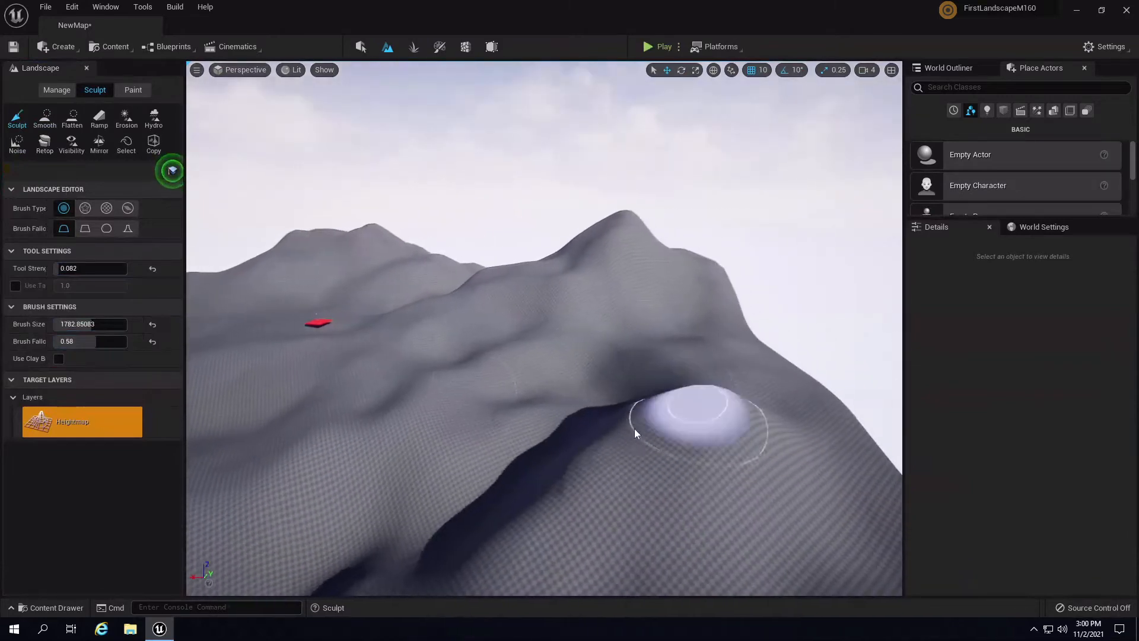
{"action": "mouse_move", "coordinate": [548, 387]}
{"action": "right_mouse_down"}
{"action": "mouse_move", "coordinate": [468, 465]}
{"action": "mouse_move", "coordinate": [672, 418]}
{"action": "mouse_move", "coordinate": [436, 383]}
{"action": "right_mouse_up"}
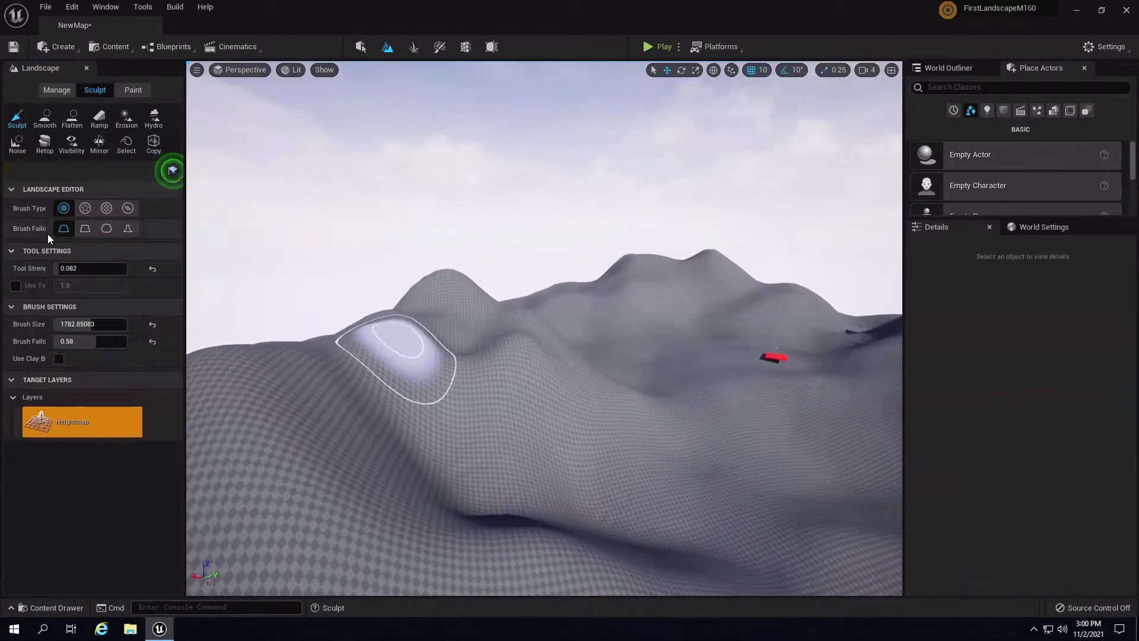
{"action": "mouse_move", "coordinate": [50, 231]}
{"action": "left_mouse_down"}
{"action": "mouse_move", "coordinate": [60, 231]}
{"action": "mouse_move", "coordinate": [41, 226]}
{"action": "mouse_move", "coordinate": [63, 230]}
{"action": "left_mouse_up"}
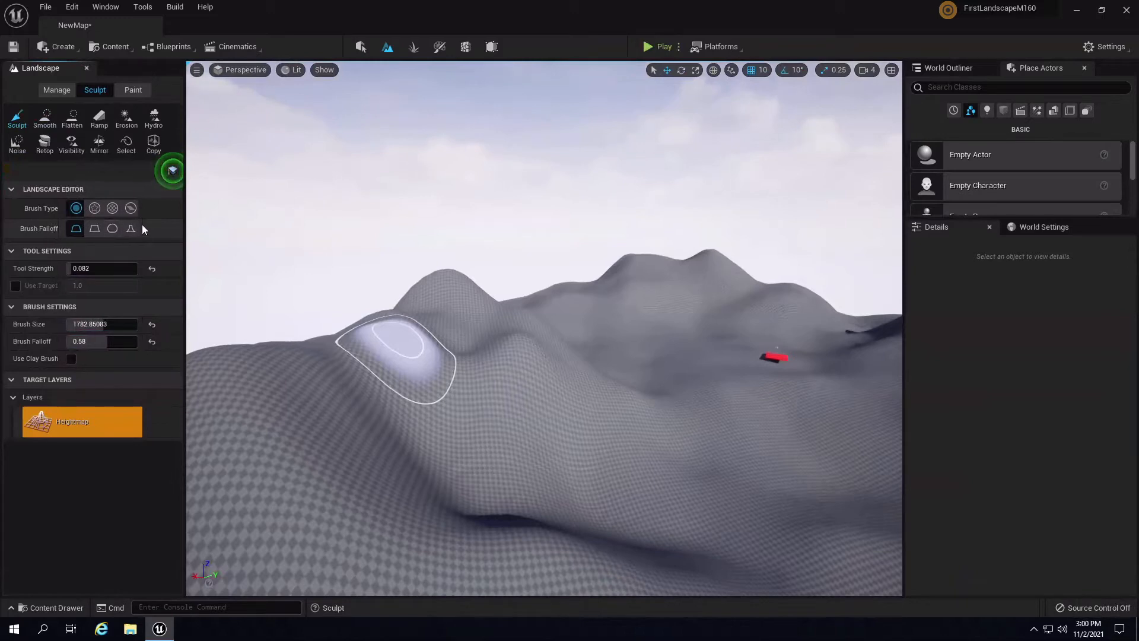
- Fly over the ridge and deepen the dark hollow, extending it upward
{"action": "right_click_drag", "start_coordinate": [610, 318], "coordinate": [304, 319]}
{"action": "key", "text": "w"}
{"action": "key", "text": "w"}
{"action": "right_click_drag", "start_coordinate": [454, 353], "coordinate": [509, 380]}
{"action": "key", "text": "w"}
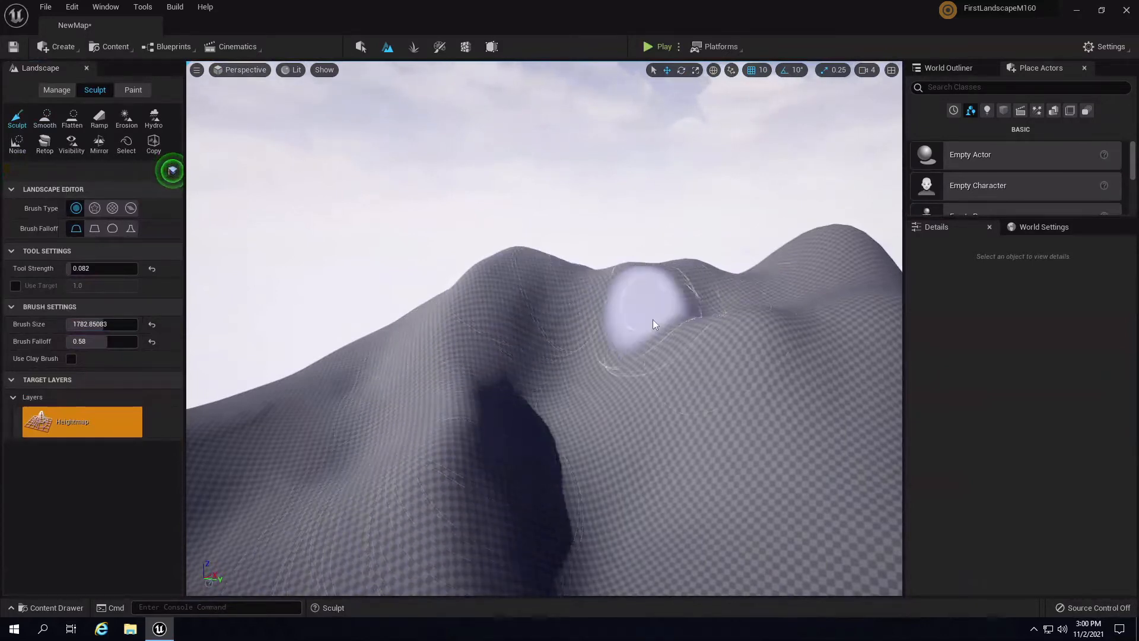
{"action": "right_click_drag", "start_coordinate": [792, 368], "coordinate": [737, 372]}
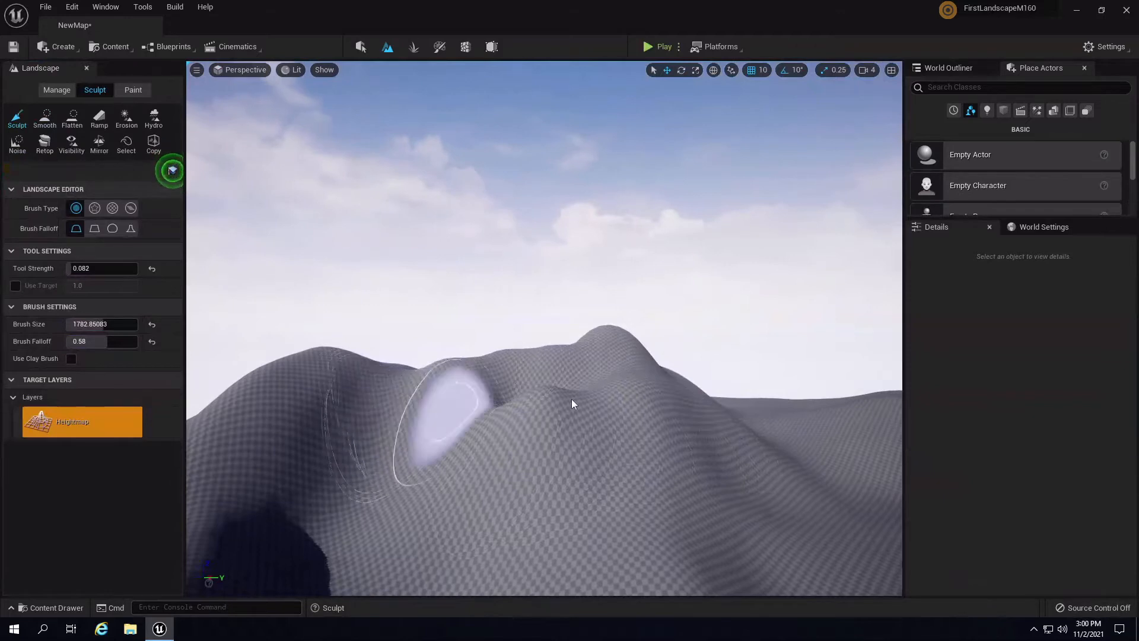
{"action": "mouse_move", "coordinate": [572, 399]}
{"action": "right_mouse_down"}
{"action": "mouse_move", "coordinate": [461, 508]}
{"action": "mouse_move", "coordinate": [469, 497]}
{"action": "right_mouse_up"}
{"action": "mouse_move", "coordinate": [554, 347]}
{"action": "left_mouse_down"}
{"action": "mouse_move", "coordinate": [565, 357]}
{"action": "mouse_move", "coordinate": [595, 224]}
{"action": "mouse_move", "coordinate": [580, 334]}
{"action": "left_mouse_up"}
{"action": "mouse_move", "coordinate": [579, 334]}
{"action": "right_mouse_down"}
{"action": "mouse_move", "coordinate": [458, 368]}
{"action": "mouse_move", "coordinate": [596, 247]}
{"action": "mouse_move", "coordinate": [773, 230]}
{"action": "mouse_move", "coordinate": [696, 279]}
{"action": "right_mouse_up"}
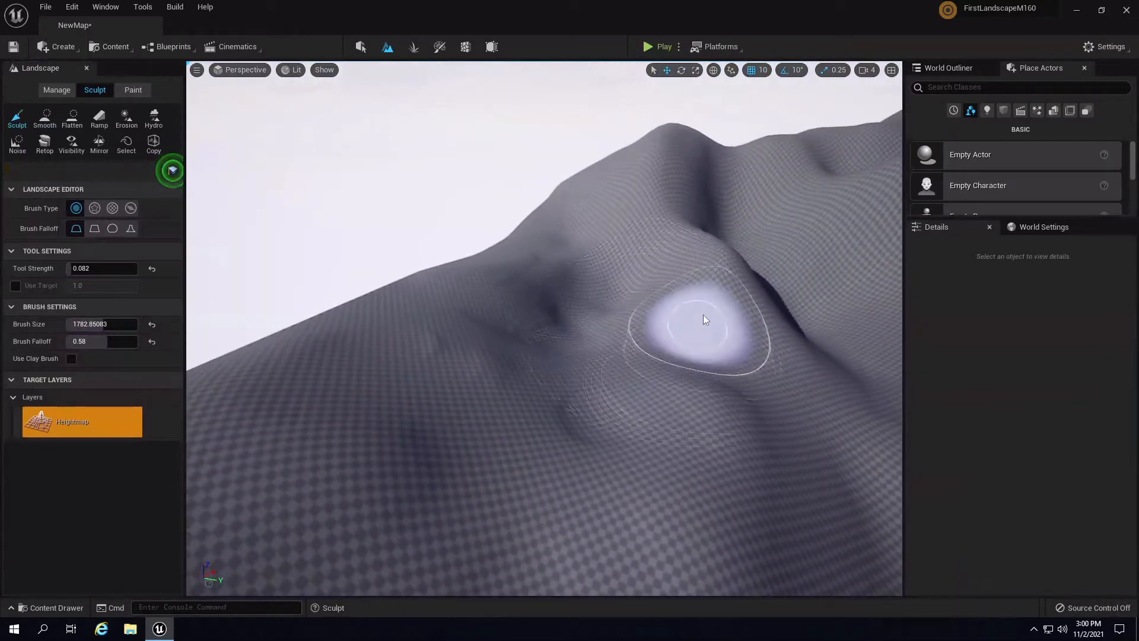
{"action": "mouse_move", "coordinate": [711, 359]}
{"action": "right_mouse_down"}
{"action": "mouse_move", "coordinate": [708, 321]}
{"action": "mouse_move", "coordinate": [508, 348]}
{"action": "right_mouse_up"}
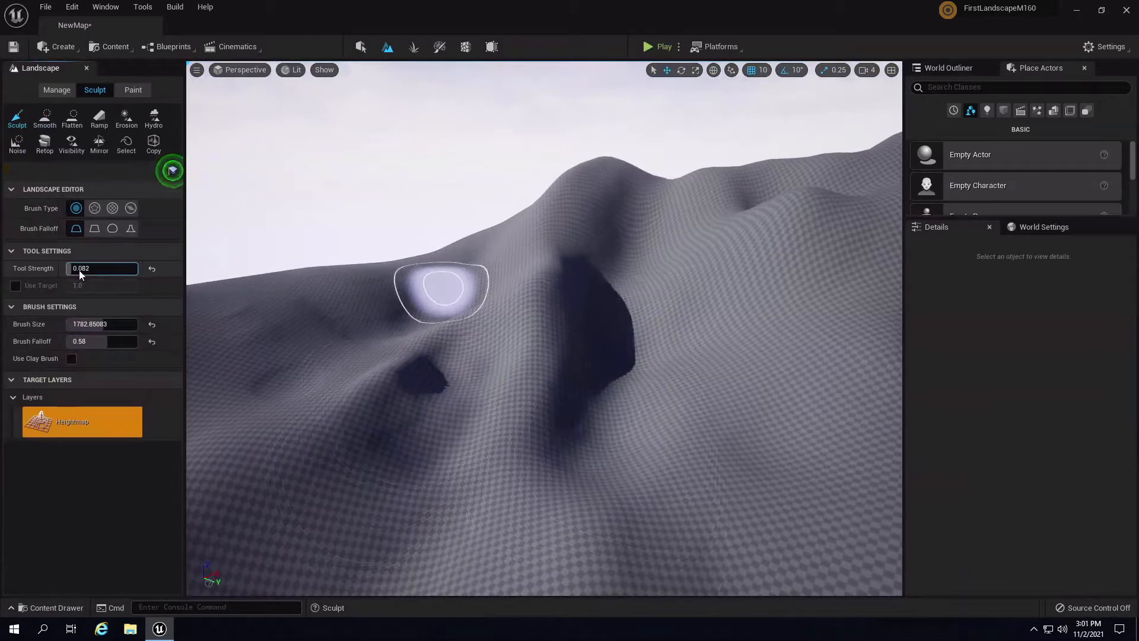
- At strength 0.147521, raise the slope beside the hollow and the ridge saddle, then lower the peak slightly
{"action": "left_click_drag", "start_coordinate": [82, 269], "coordinate": [106, 277]}
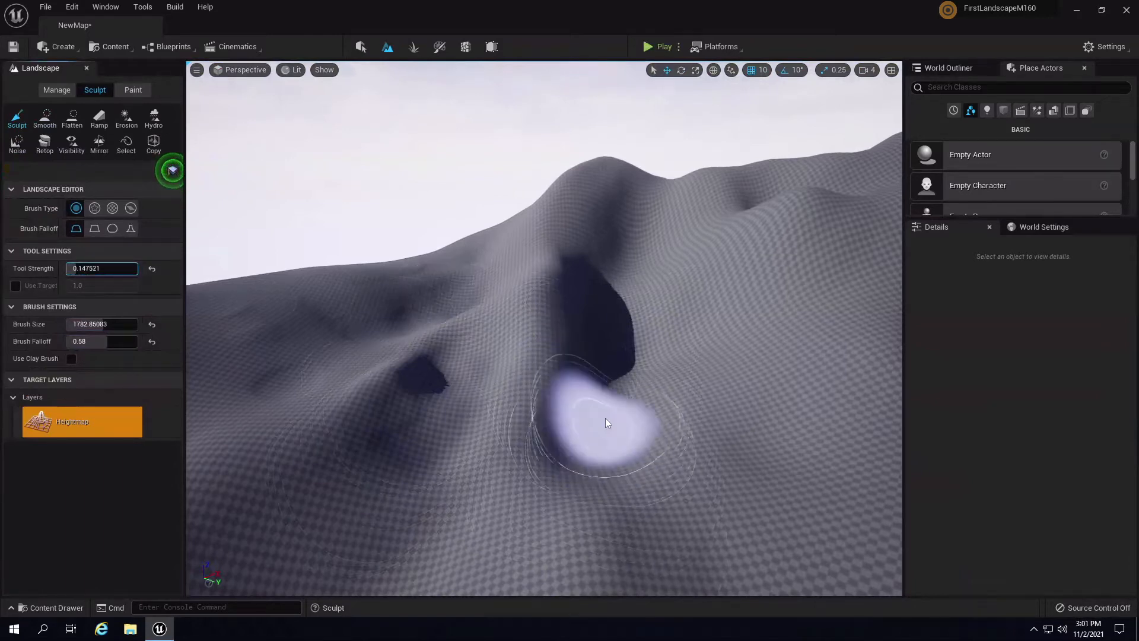
{"action": "mouse_move", "coordinate": [605, 418]}
{"action": "left_mouse_down"}
{"action": "mouse_move", "coordinate": [593, 454]}
{"action": "mouse_move", "coordinate": [635, 422]}
{"action": "mouse_move", "coordinate": [585, 440]}
{"action": "mouse_move", "coordinate": [679, 421]}
{"action": "left_mouse_up"}
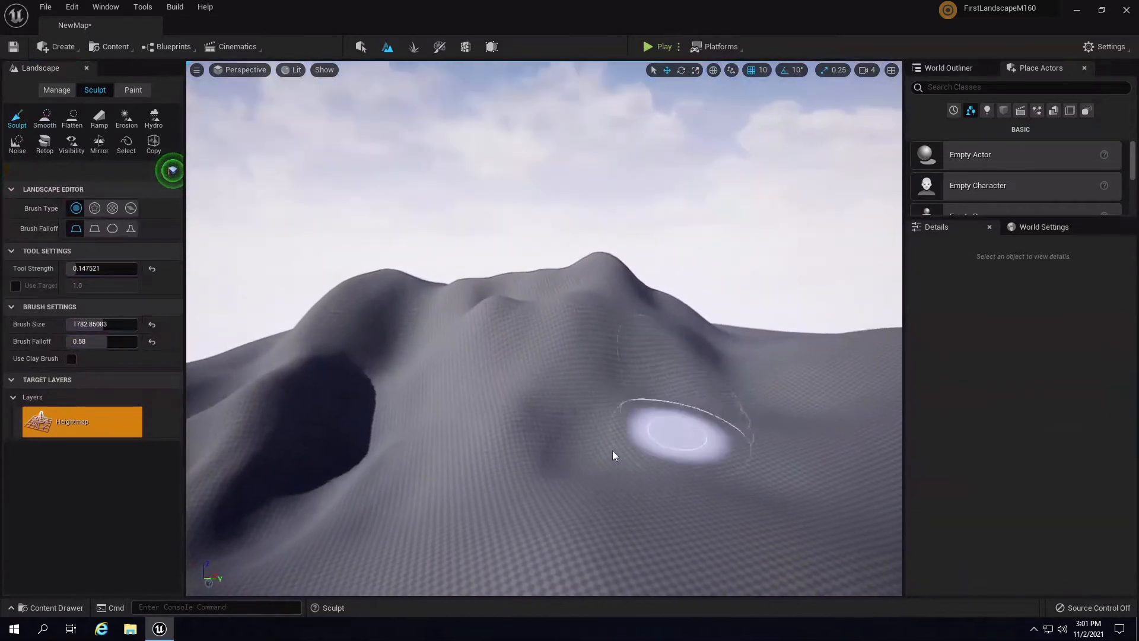
{"action": "mouse_move", "coordinate": [612, 453]}
{"action": "left_mouse_down"}
{"action": "mouse_move", "coordinate": [587, 425]}
{"action": "mouse_move", "coordinate": [649, 410]}
{"action": "mouse_move", "coordinate": [684, 418]}
{"action": "mouse_move", "coordinate": [668, 393]}
{"action": "mouse_move", "coordinate": [639, 392]}
{"action": "mouse_move", "coordinate": [620, 362]}
{"action": "mouse_move", "coordinate": [762, 413]}
{"action": "mouse_move", "coordinate": [551, 439]}
{"action": "mouse_move", "coordinate": [498, 372]}
{"action": "mouse_move", "coordinate": [488, 413]}
{"action": "mouse_move", "coordinate": [490, 377]}
{"action": "mouse_move", "coordinate": [472, 421]}
{"action": "mouse_move", "coordinate": [593, 441]}
{"action": "mouse_move", "coordinate": [564, 531]}
{"action": "mouse_move", "coordinate": [640, 474]}
{"action": "mouse_move", "coordinate": [600, 479]}
{"action": "mouse_move", "coordinate": [607, 472]}
{"action": "mouse_move", "coordinate": [673, 471]}
{"action": "mouse_move", "coordinate": [614, 490]}
{"action": "mouse_move", "coordinate": [525, 494]}
{"action": "mouse_move", "coordinate": [686, 478]}
{"action": "mouse_move", "coordinate": [463, 423]}
{"action": "mouse_move", "coordinate": [434, 471]}
{"action": "mouse_move", "coordinate": [507, 381]}
{"action": "mouse_move", "coordinate": [558, 265]}
{"action": "left_mouse_up"}
{"action": "mouse_move", "coordinate": [558, 265]}
{"action": "right_mouse_down"}
{"action": "mouse_move", "coordinate": [602, 240]}
{"action": "mouse_move", "coordinate": [611, 321]}
{"action": "mouse_move", "coordinate": [611, 302]}
{"action": "mouse_move", "coordinate": [574, 304]}
{"action": "right_mouse_up"}
{"action": "mouse_move", "coordinate": [591, 306]}
{"action": "left_mouse_down"}
{"action": "mouse_move", "coordinate": [692, 305]}
{"action": "mouse_move", "coordinate": [677, 296]}
{"action": "left_mouse_up"}
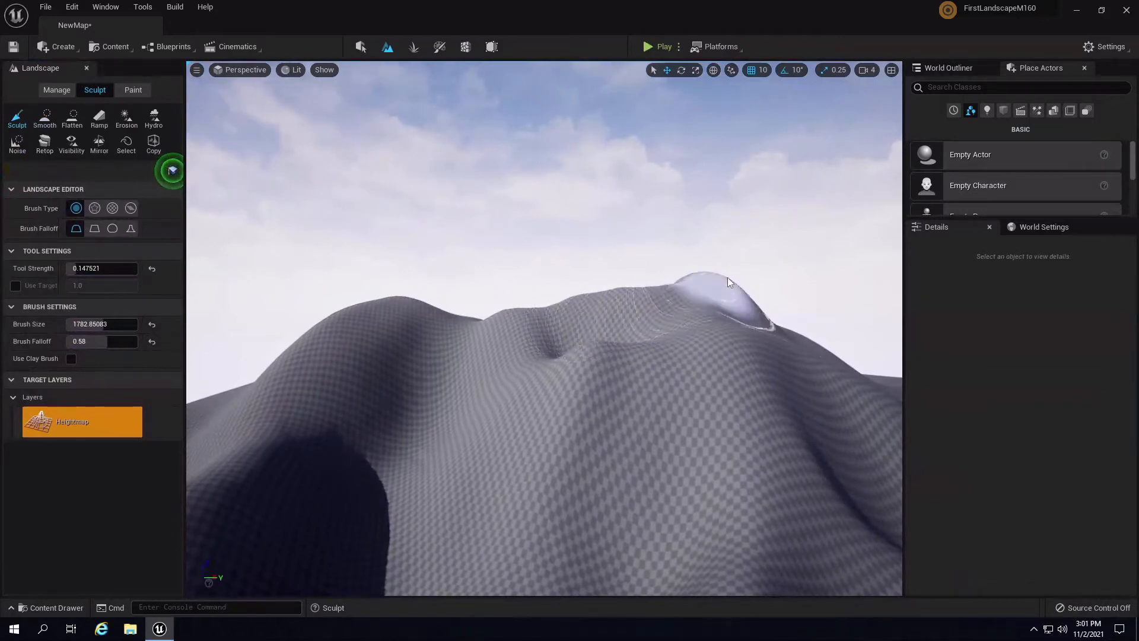
{"action": "mouse_move", "coordinate": [727, 277]}
{"action": "right_mouse_down"}
{"action": "mouse_move", "coordinate": [625, 252]}
{"action": "mouse_move", "coordinate": [579, 305]}
{"action": "mouse_move", "coordinate": [557, 310]}
{"action": "right_mouse_up"}
{"action": "mouse_move", "coordinate": [464, 324]}
{"action": "left_mouse_down", "text": "shift"}
{"action": "mouse_move", "coordinate": [507, 293]}
{"action": "mouse_move", "coordinate": [500, 314]}
{"action": "mouse_move", "coordinate": [520, 298]}
{"action": "left_mouse_up", "text": "shift"}
{"action": "mouse_move", "coordinate": [520, 298]}
{"action": "right_mouse_down"}
{"action": "mouse_move", "coordinate": [493, 343]}
{"action": "mouse_move", "coordinate": [596, 355]}
{"action": "right_mouse_up"}
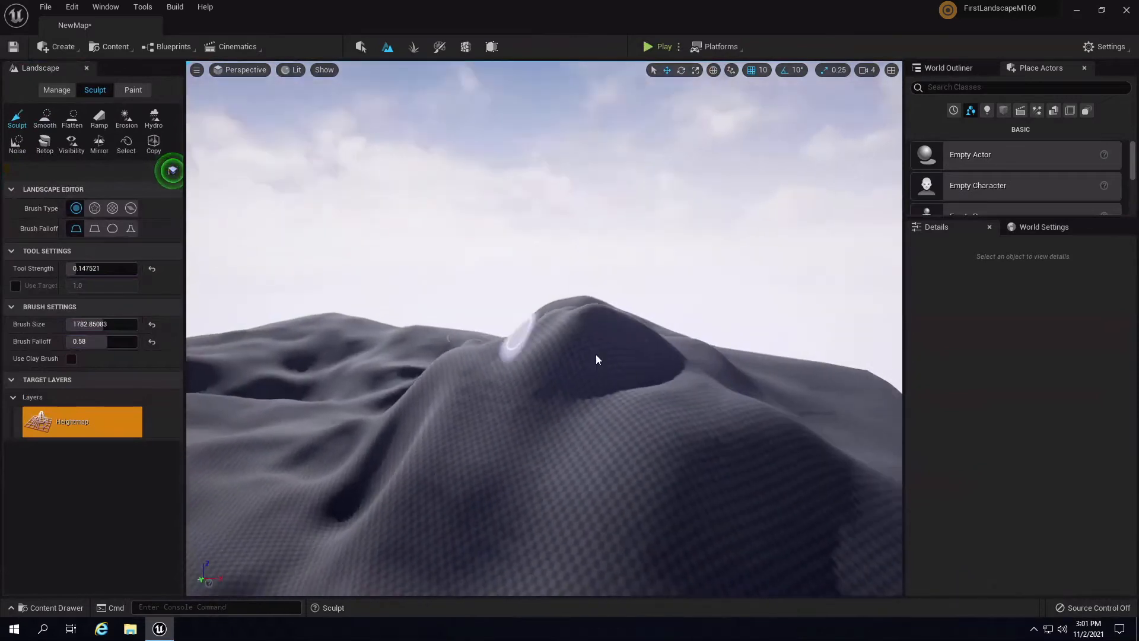
- Reshape the shadowed slope, smooth it briefly, then raise a bump with Sculpt
{"action": "mouse_move", "coordinate": [534, 496]}
{"action": "right_mouse_down"}
{"action": "mouse_move", "coordinate": [600, 521]}
{"action": "mouse_move", "coordinate": [596, 418]}
{"action": "right_mouse_up"}
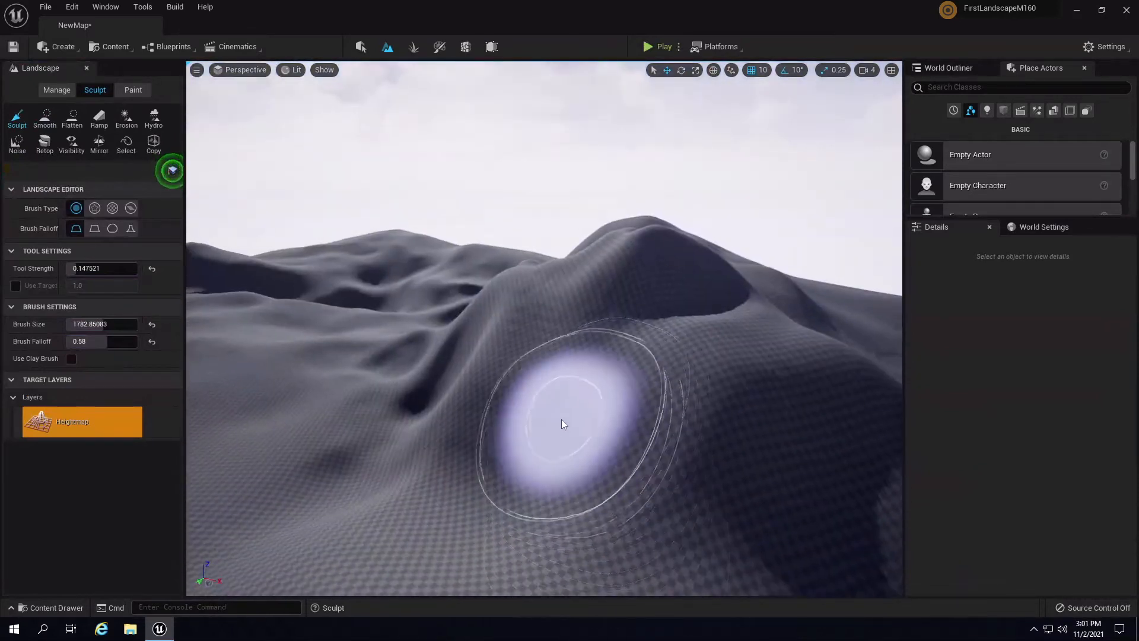
{"action": "right_click_drag", "start_coordinate": [533, 433], "coordinate": [678, 479]}
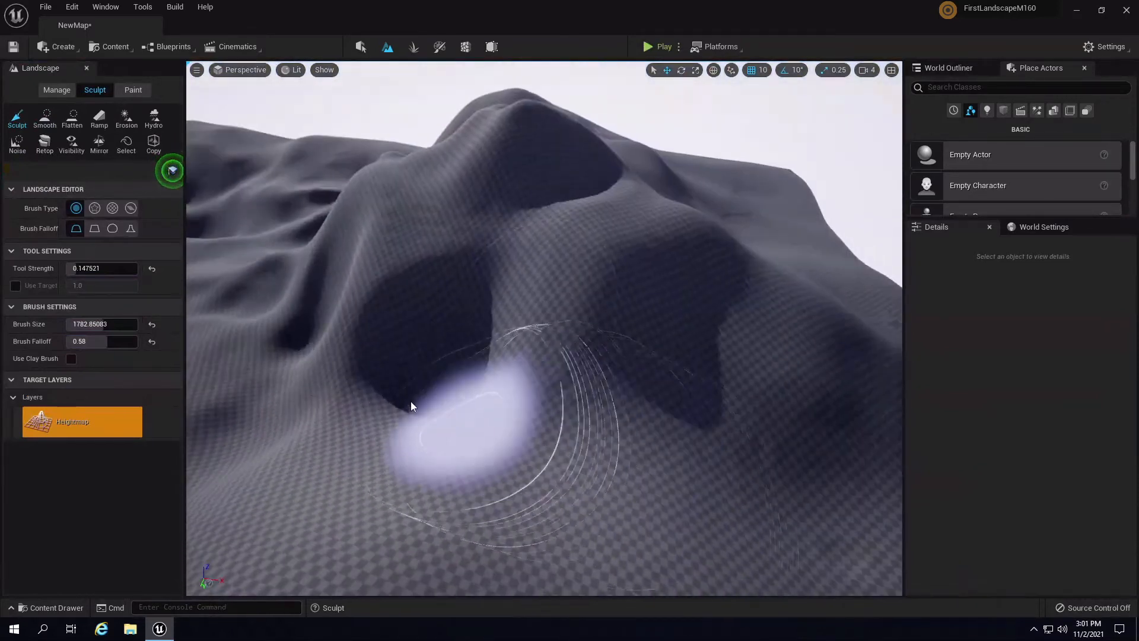
{"action": "left_click_drag", "start_coordinate": [410, 401], "coordinate": [453, 393]}
{"action": "mouse_move", "coordinate": [457, 409]}
{"action": "right_mouse_down"}
{"action": "mouse_move", "coordinate": [549, 367]}
{"action": "mouse_move", "coordinate": [679, 375]}
{"action": "right_mouse_up"}
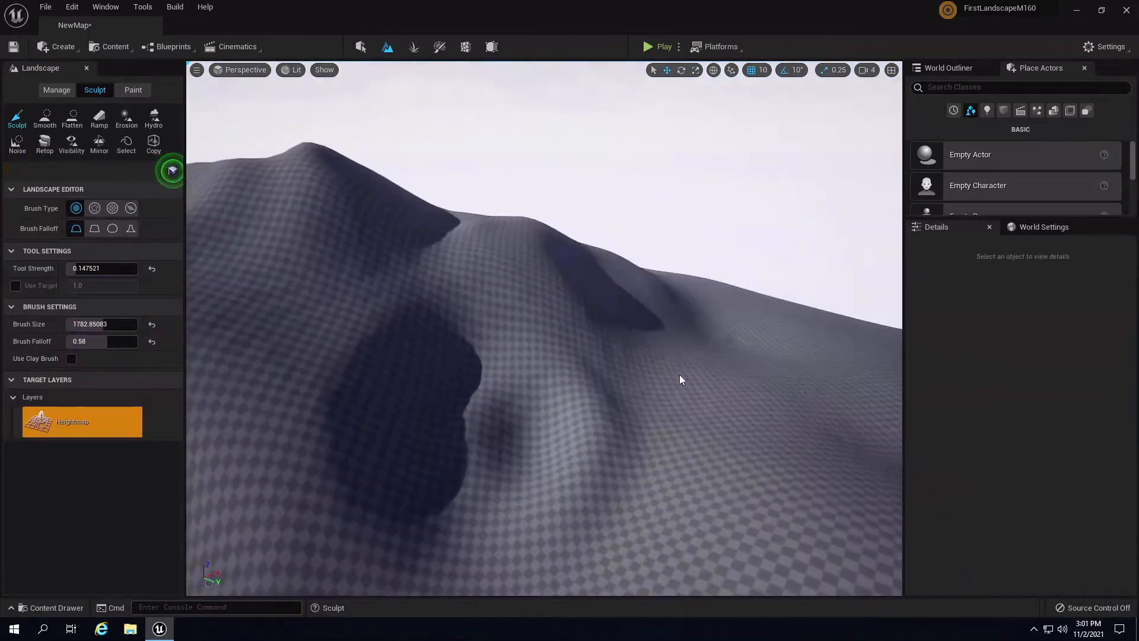
{"action": "mouse_move", "coordinate": [412, 412]}
{"action": "left_mouse_down"}
{"action": "mouse_move", "coordinate": [420, 420]}
{"action": "mouse_move", "coordinate": [427, 386]}
{"action": "left_mouse_up"}
{"action": "left_click", "coordinate": [44, 116]}
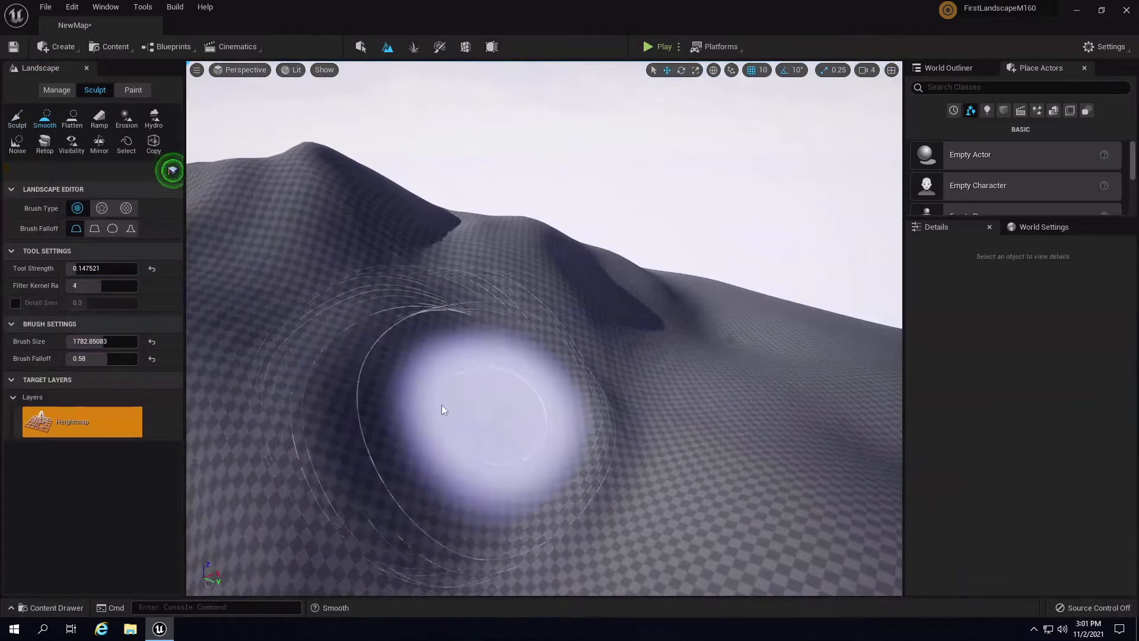
{"action": "left_click", "coordinate": [17, 117]}
{"action": "mouse_move", "coordinate": [573, 375]}
{"action": "left_mouse_down"}
{"action": "mouse_move", "coordinate": [552, 420]}
{"action": "mouse_move", "coordinate": [549, 338]}
{"action": "mouse_move", "coordinate": [563, 306]}
{"action": "left_mouse_up"}
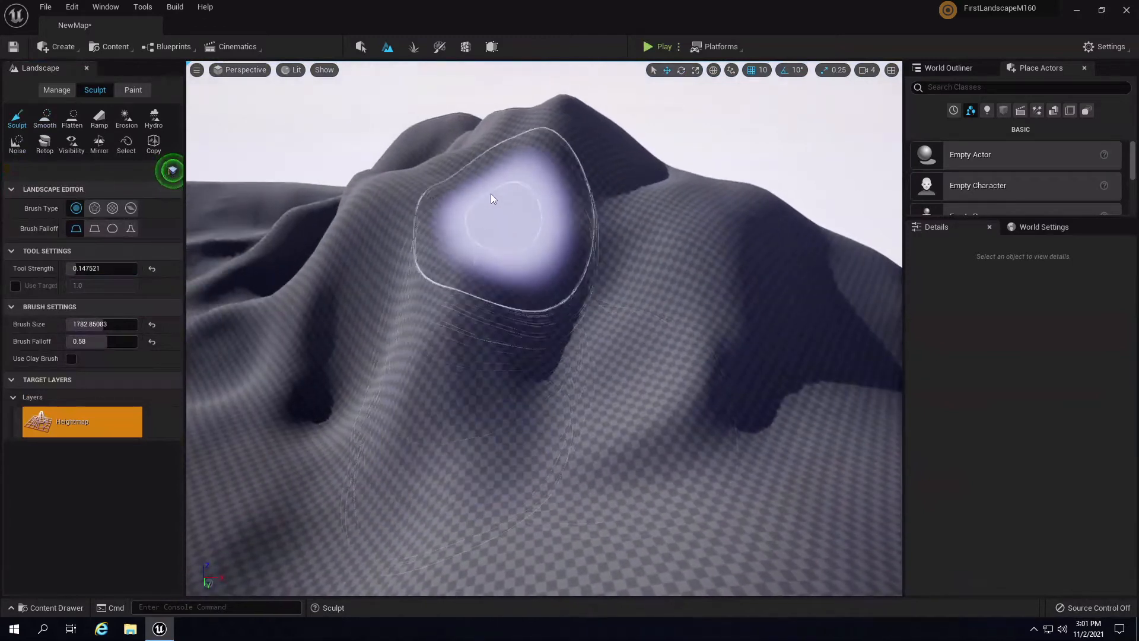
- Shape around the peak at brush size 1450, then sculpt a larger mid-slope ridge at 2594
{"action": "key", "text": "bracketleft"}
{"action": "key", "text": "bracketleft"}
{"action": "key", "text": "bracketleft"}
{"action": "key", "text": "bracketleft"}
{"action": "mouse_move", "coordinate": [517, 217]}
{"action": "left_mouse_down"}
{"action": "mouse_move", "coordinate": [496, 185]}
{"action": "mouse_move", "coordinate": [501, 214]}
{"action": "left_mouse_up"}
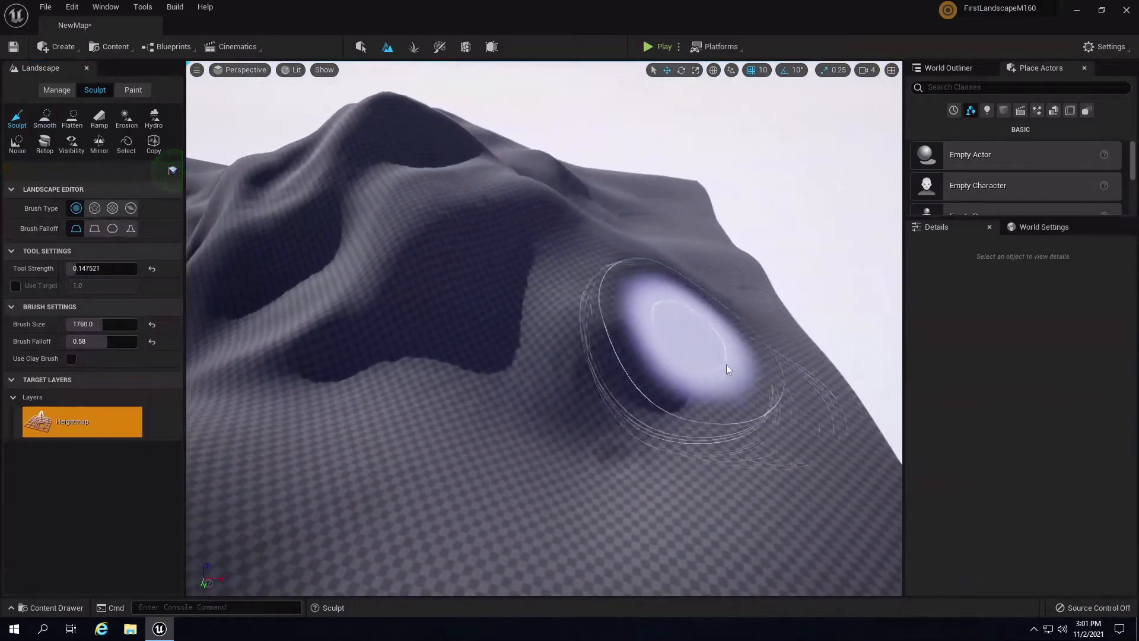
{"action": "key", "text": "bracketright"}
{"action": "key", "text": "bracketright"}
{"action": "key", "text": "bracketright"}
{"action": "key", "text": "bracketright"}
{"action": "key", "text": "bracketright"}
{"action": "key", "text": "bracketright"}
{"action": "key", "text": "bracketright"}
{"action": "key", "text": "bracketright"}
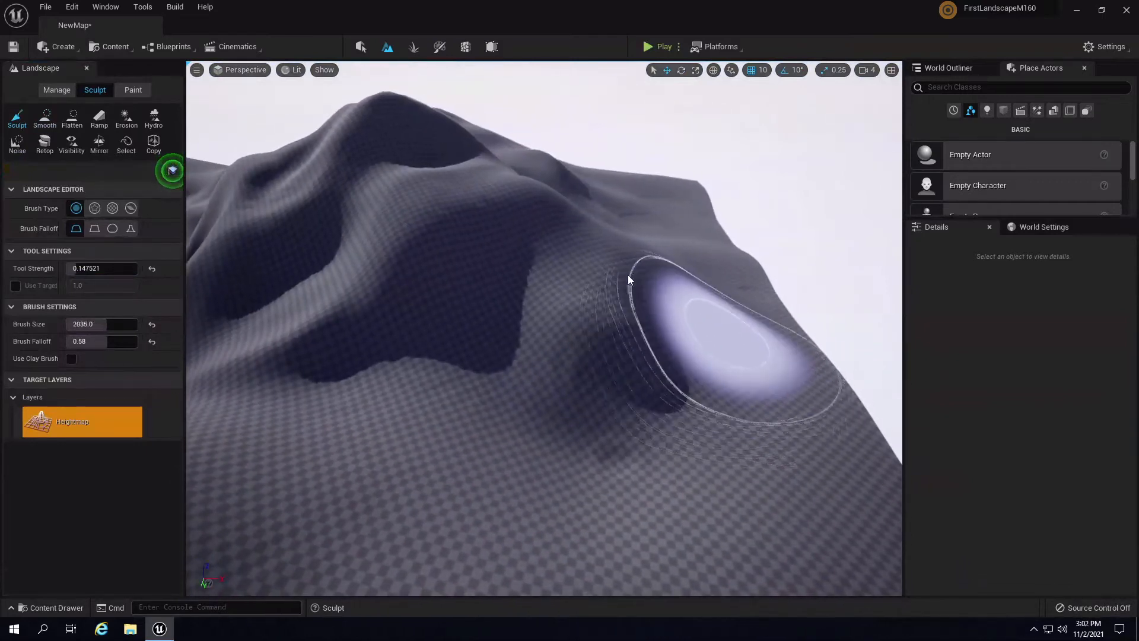
{"action": "mouse_move", "coordinate": [627, 275]}
{"action": "left_mouse_down"}
{"action": "mouse_move", "coordinate": [541, 275]}
{"action": "mouse_move", "coordinate": [557, 295]}
{"action": "mouse_move", "coordinate": [536, 215]}
{"action": "left_mouse_up"}
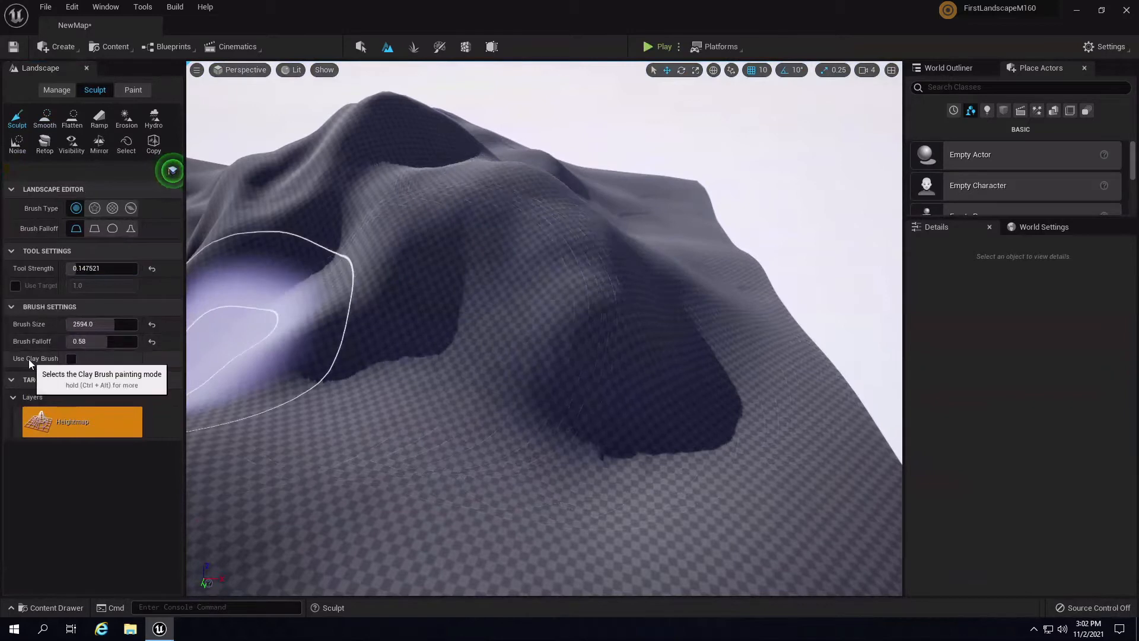
{"action": "left_click", "coordinate": [70, 359]}
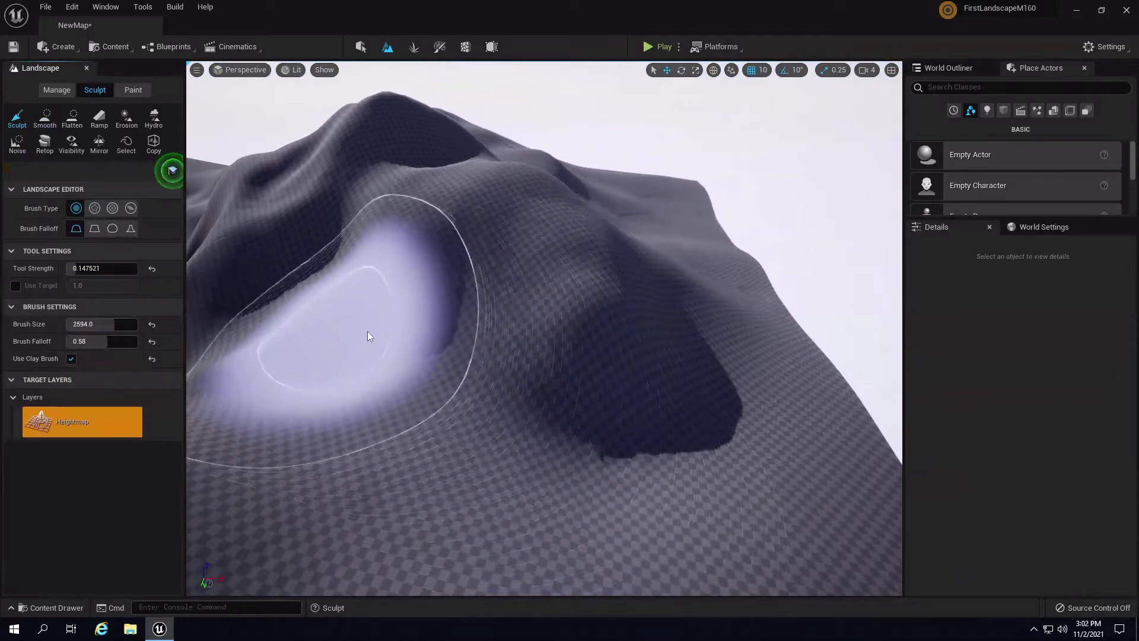
{"action": "right_click_drag", "start_coordinate": [367, 331], "coordinate": [375, 318]}
{"action": "mouse_move", "coordinate": [375, 318]}
{"action": "left_mouse_down"}
{"action": "mouse_move", "coordinate": [440, 304]}
{"action": "mouse_move", "coordinate": [443, 287]}
{"action": "mouse_move", "coordinate": [632, 266]}
{"action": "mouse_move", "coordinate": [639, 224]}
{"action": "mouse_move", "coordinate": [641, 253]}
{"action": "mouse_move", "coordinate": [795, 220]}
{"action": "left_mouse_up"}
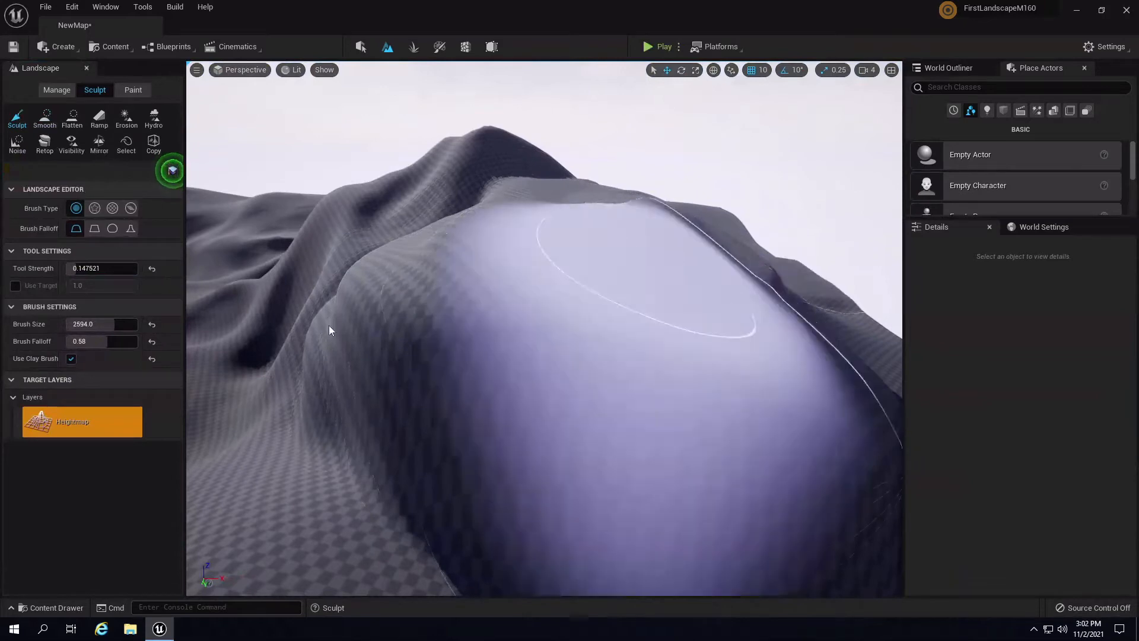
{"action": "key", "text": "ctrl+z"}
{"action": "left_click", "coordinate": [71, 359]}
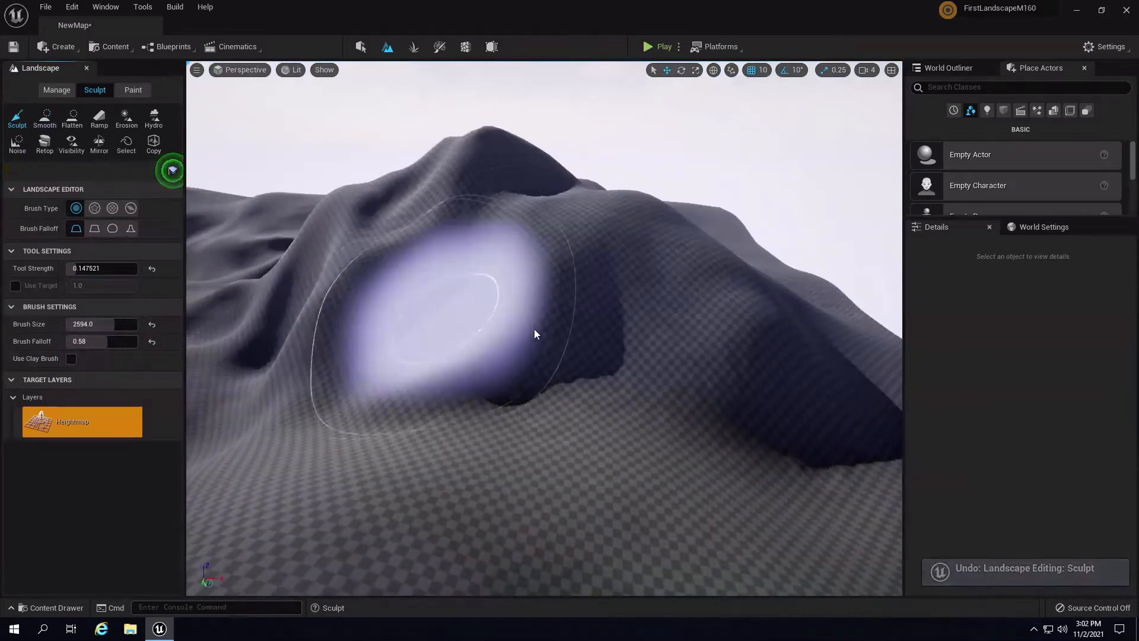
{"action": "middle_click_drag", "start_coordinate": [632, 347], "coordinate": [619, 347]}
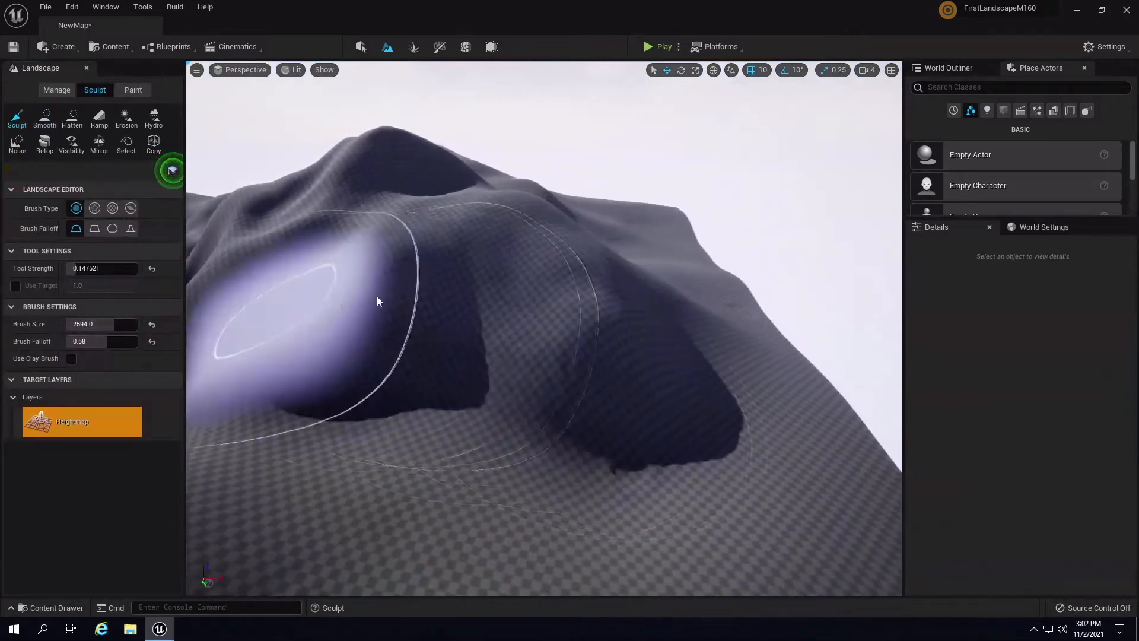
- Raise a slope mound, a large rounded foreground hill, a higher ridge, and a dome on the left ridge
{"action": "right_click_drag", "start_coordinate": [785, 377], "coordinate": [599, 355]}
{"action": "mouse_move", "coordinate": [692, 390]}
{"action": "left_mouse_down"}
{"action": "mouse_move", "coordinate": [622, 326]}
{"action": "mouse_move", "coordinate": [701, 365]}
{"action": "mouse_move", "coordinate": [820, 341]}
{"action": "left_mouse_up"}
{"action": "right_click_drag", "start_coordinate": [820, 341], "coordinate": [809, 355]}
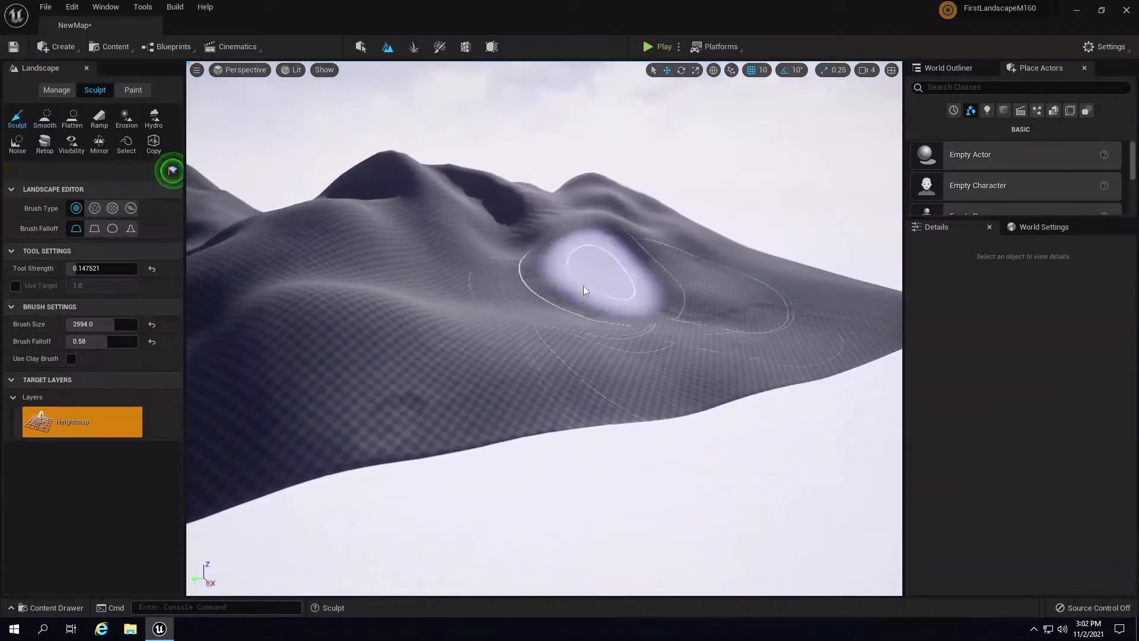
{"action": "right_click_drag", "start_coordinate": [683, 253], "coordinate": [552, 261]}
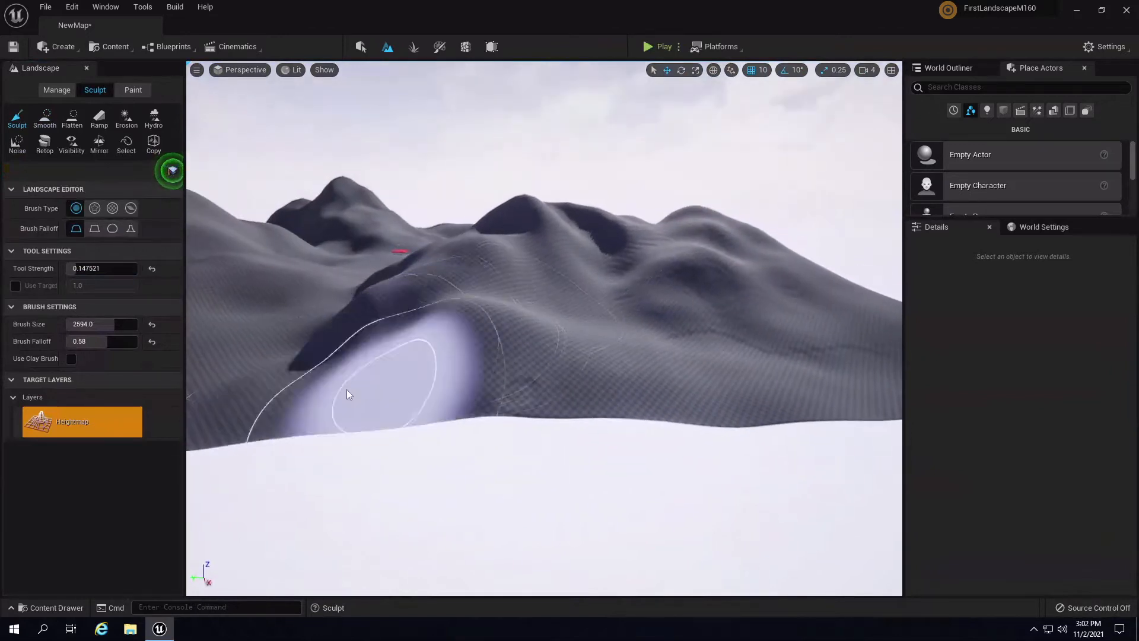
{"action": "mouse_move", "coordinate": [321, 340]}
{"action": "right_mouse_down"}
{"action": "mouse_move", "coordinate": [283, 323]}
{"action": "mouse_move", "coordinate": [427, 329]}
{"action": "mouse_move", "coordinate": [408, 343]}
{"action": "mouse_move", "coordinate": [589, 373]}
{"action": "right_mouse_up"}
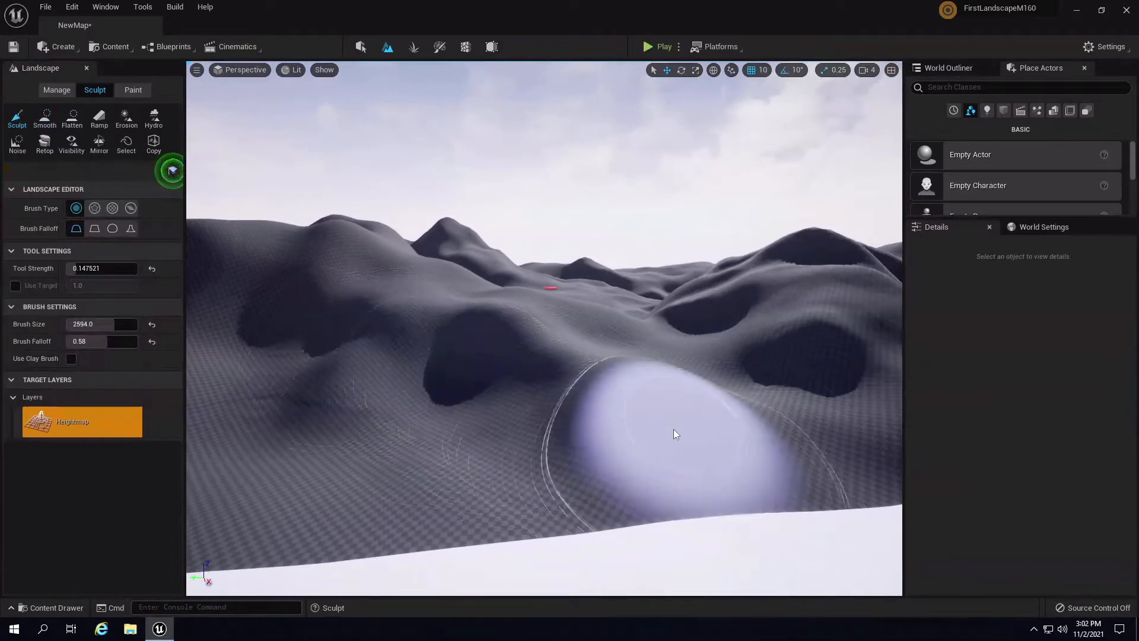
{"action": "mouse_move", "coordinate": [629, 426]}
{"action": "left_mouse_down"}
{"action": "mouse_move", "coordinate": [376, 365]}
{"action": "mouse_move", "coordinate": [561, 406]}
{"action": "mouse_move", "coordinate": [444, 436]}
{"action": "left_mouse_up"}
{"action": "mouse_move", "coordinate": [603, 394]}
{"action": "right_mouse_down"}
{"action": "mouse_move", "coordinate": [430, 244]}
{"action": "mouse_move", "coordinate": [617, 412]}
{"action": "mouse_move", "coordinate": [397, 429]}
{"action": "right_mouse_up"}
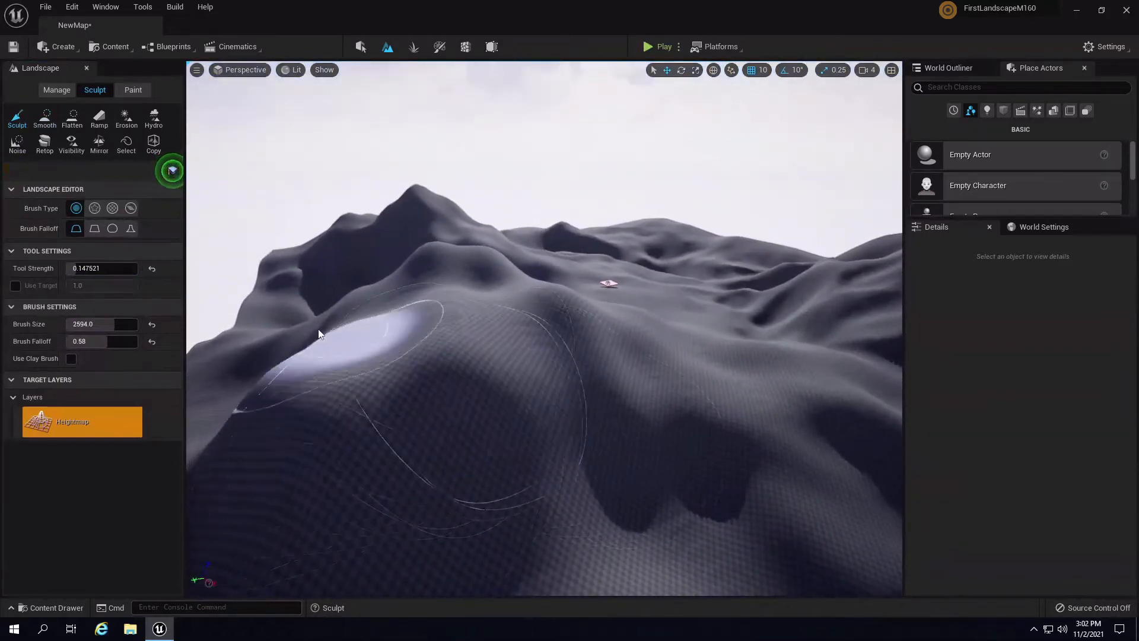
{"action": "mouse_move", "coordinate": [422, 403]}
{"action": "left_mouse_down"}
{"action": "mouse_move", "coordinate": [504, 393]}
{"action": "mouse_move", "coordinate": [386, 330]}
{"action": "mouse_move", "coordinate": [503, 321]}
{"action": "mouse_move", "coordinate": [546, 354]}
{"action": "mouse_move", "coordinate": [664, 349]}
{"action": "mouse_move", "coordinate": [628, 351]}
{"action": "mouse_move", "coordinate": [724, 390]}
{"action": "mouse_move", "coordinate": [653, 373]}
{"action": "mouse_move", "coordinate": [729, 369]}
{"action": "mouse_move", "coordinate": [624, 318]}
{"action": "left_mouse_up"}
{"action": "mouse_move", "coordinate": [625, 318]}
{"action": "right_mouse_down"}
{"action": "mouse_move", "coordinate": [487, 258]}
{"action": "mouse_move", "coordinate": [350, 329]}
{"action": "mouse_move", "coordinate": [362, 329]}
{"action": "right_mouse_up"}
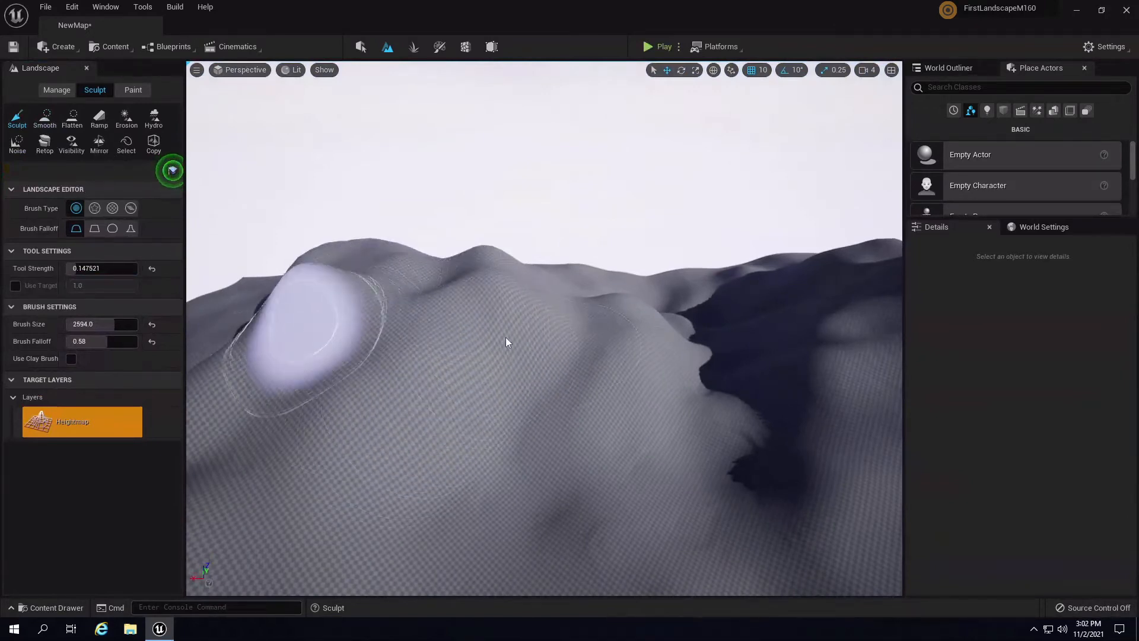
{"action": "mouse_move", "coordinate": [280, 282]}
{"action": "left_mouse_down"}
{"action": "mouse_move", "coordinate": [323, 282]}
{"action": "mouse_move", "coordinate": [293, 295]}
{"action": "mouse_move", "coordinate": [375, 255]}
{"action": "mouse_move", "coordinate": [336, 297]}
{"action": "left_mouse_up"}
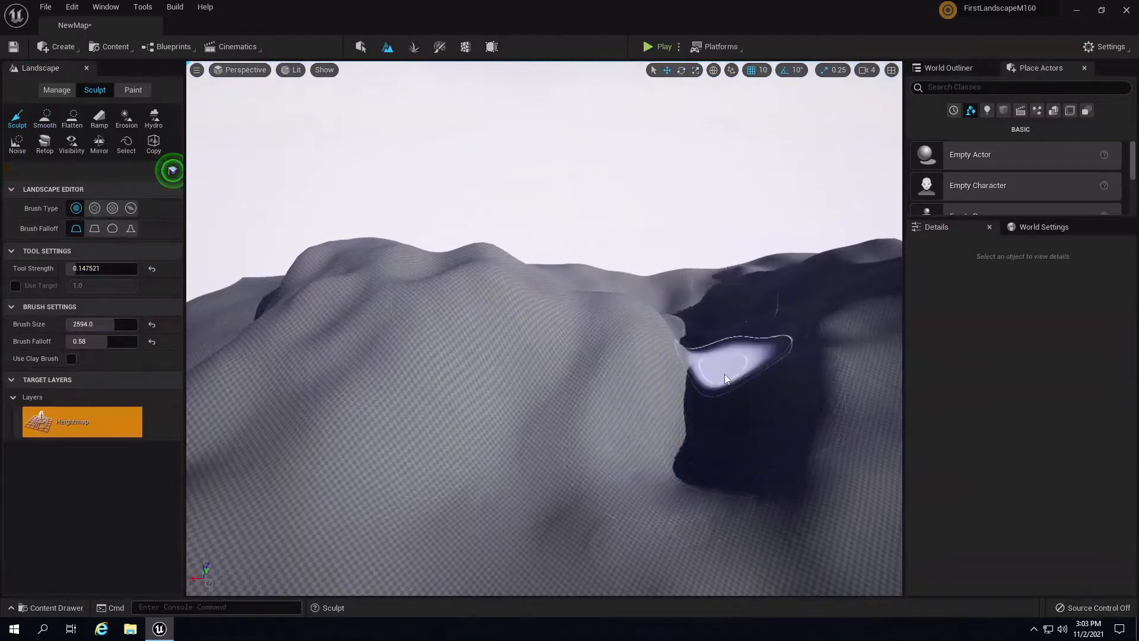
- Fly around the mountain with WASD and mouse-look to bring the peak into close view
{"action": "mouse_move", "coordinate": [725, 376]}
{"action": "right_mouse_down"}
{"action": "mouse_move", "coordinate": [1044, 418]}
{"action": "mouse_move", "coordinate": [878, 416]}
{"action": "right_mouse_up"}
{"action": "key", "text": "w"}
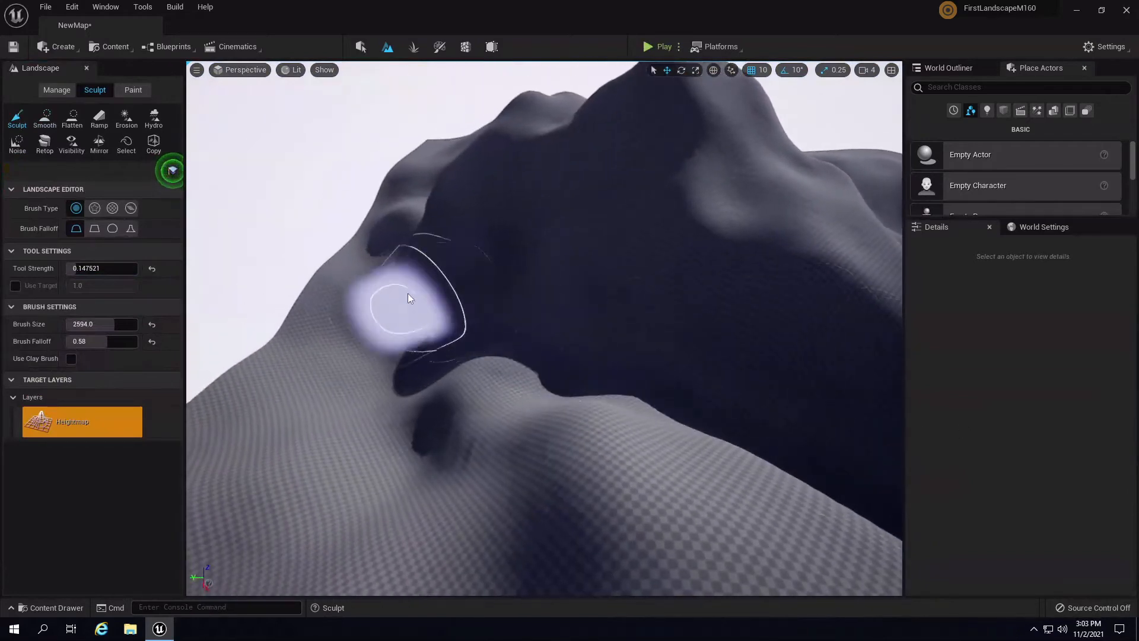
{"action": "mouse_move", "coordinate": [791, 406]}
{"action": "right_mouse_down"}
{"action": "mouse_move", "coordinate": [874, 408]}
{"action": "mouse_move", "coordinate": [565, 392]}
{"action": "right_mouse_up"}
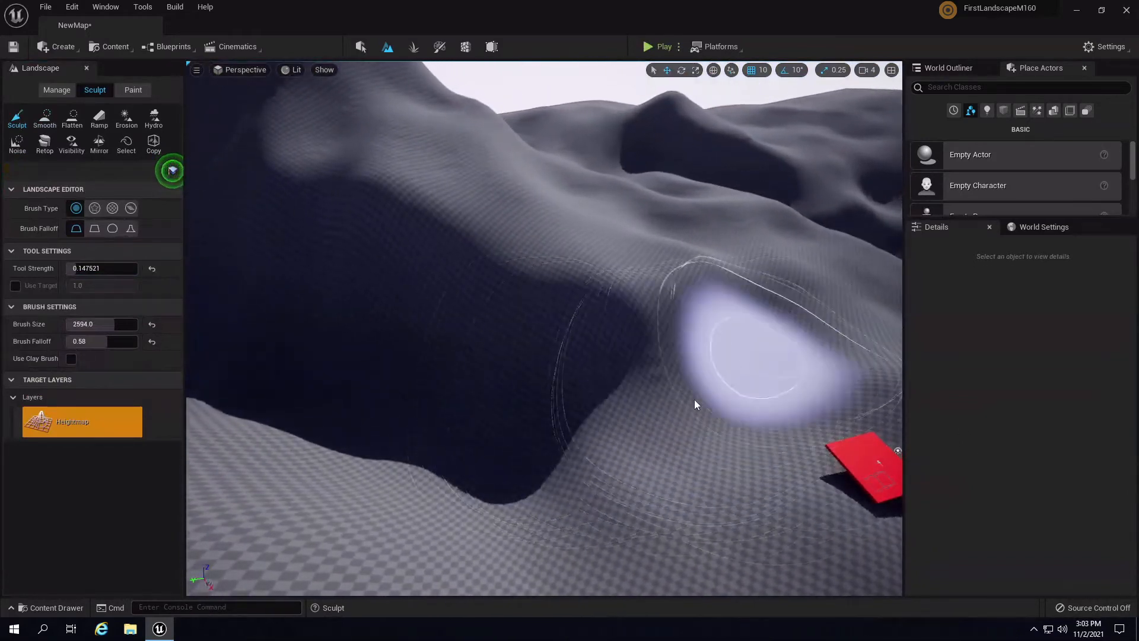
{"action": "key", "text": "d"}
{"action": "mouse_move", "coordinate": [742, 350]}
{"action": "right_mouse_down"}
{"action": "mouse_move", "coordinate": [624, 387]}
{"action": "mouse_move", "coordinate": [713, 323]}
{"action": "mouse_move", "coordinate": [685, 396]}
{"action": "mouse_move", "coordinate": [676, 386]}
{"action": "right_mouse_up"}
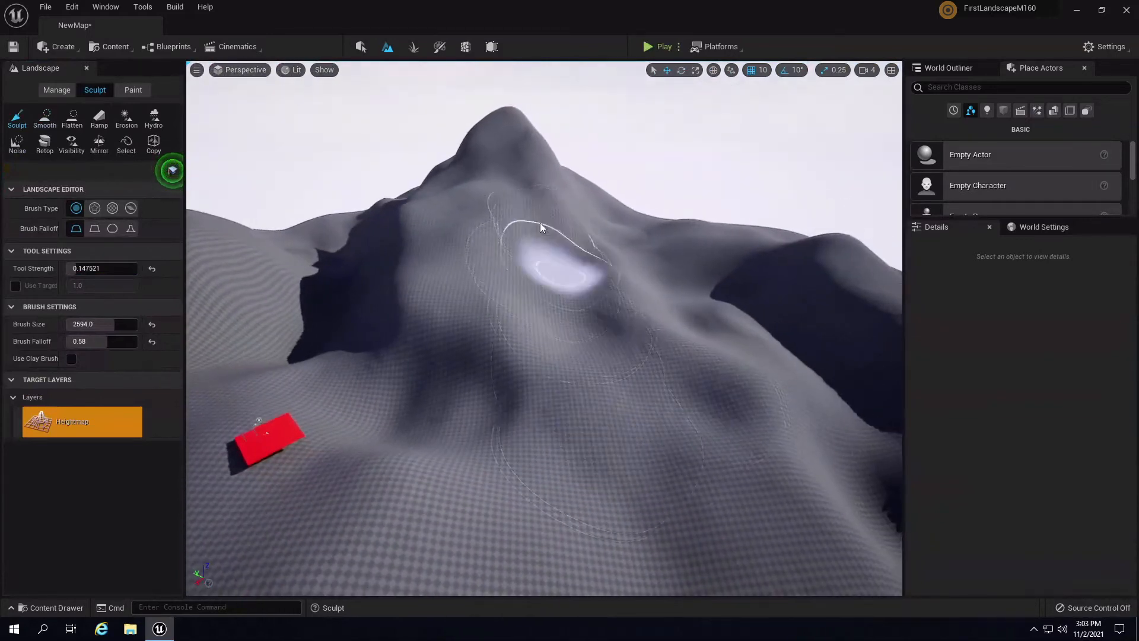
{"action": "key", "text": "d"}
{"action": "mouse_move", "coordinate": [578, 123]}
{"action": "right_mouse_down"}
{"action": "mouse_move", "coordinate": [514, 109]}
{"action": "mouse_move", "coordinate": [567, 287]}
{"action": "right_mouse_up"}
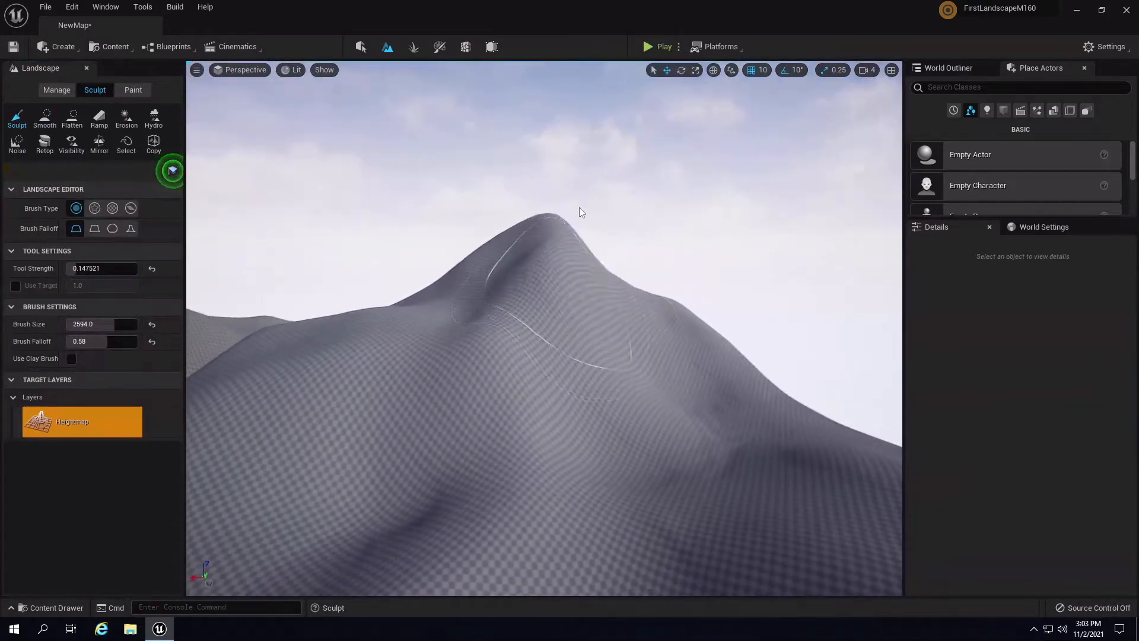
{"action": "right_click_drag", "start_coordinate": [578, 206], "coordinate": [535, 305]}
{"action": "key", "text": "w"}
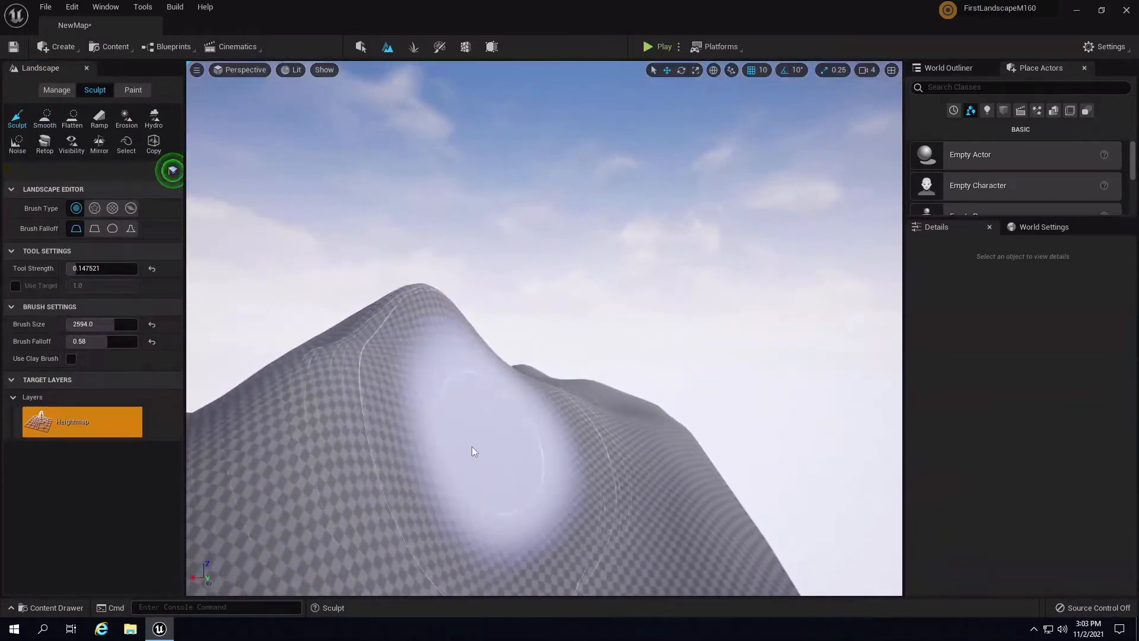
- Raise the peak and its left shoulder, then check the slope from the red-marker valley
{"action": "mouse_move", "coordinate": [472, 452]}
{"action": "right_mouse_down"}
{"action": "mouse_move", "coordinate": [580, 478]}
{"action": "mouse_move", "coordinate": [479, 511]}
{"action": "mouse_move", "coordinate": [561, 440]}
{"action": "right_mouse_up"}
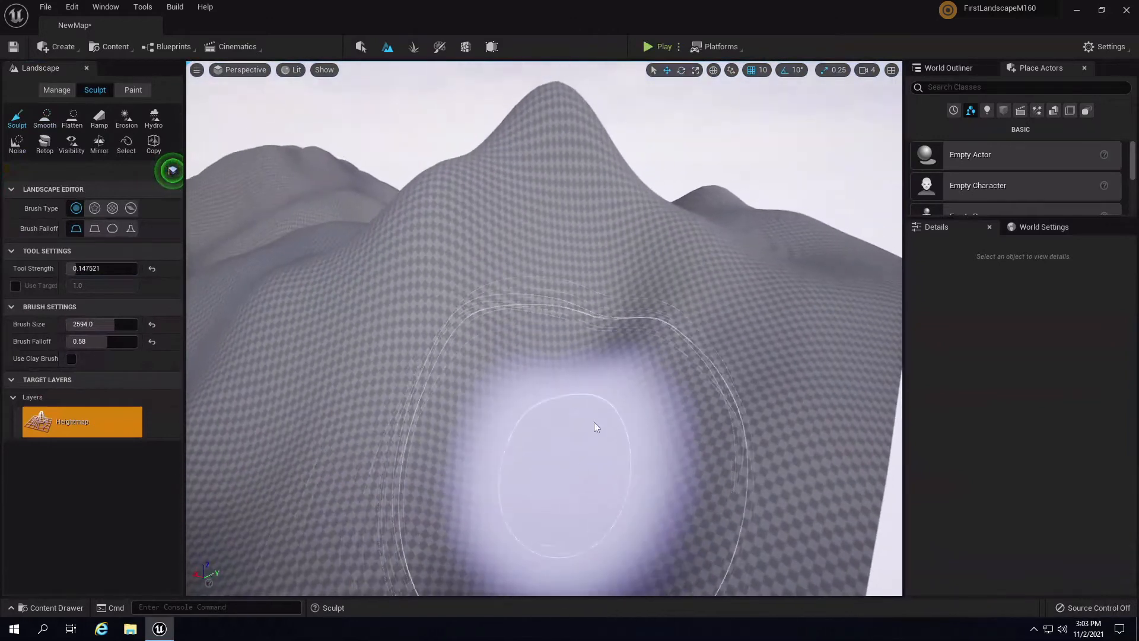
{"action": "mouse_move", "coordinate": [593, 369]}
{"action": "right_mouse_down"}
{"action": "mouse_move", "coordinate": [635, 306]}
{"action": "mouse_move", "coordinate": [523, 218]}
{"action": "right_mouse_up"}
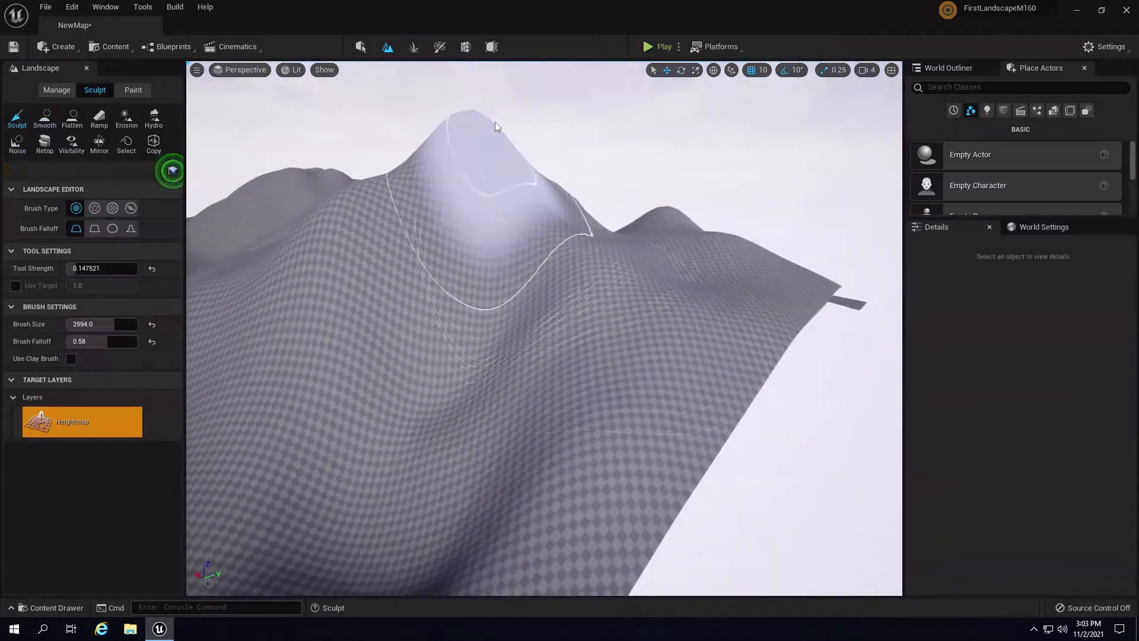
{"action": "mouse_move", "coordinate": [557, 225]}
{"action": "left_mouse_down"}
{"action": "mouse_move", "coordinate": [343, 190]}
{"action": "mouse_move", "coordinate": [466, 182]}
{"action": "left_mouse_up"}
{"action": "mouse_move", "coordinate": [464, 177]}
{"action": "right_mouse_down"}
{"action": "mouse_move", "coordinate": [547, 154]}
{"action": "mouse_move", "coordinate": [639, 190]}
{"action": "mouse_move", "coordinate": [719, 193]}
{"action": "mouse_move", "coordinate": [515, 267]}
{"action": "right_mouse_up"}
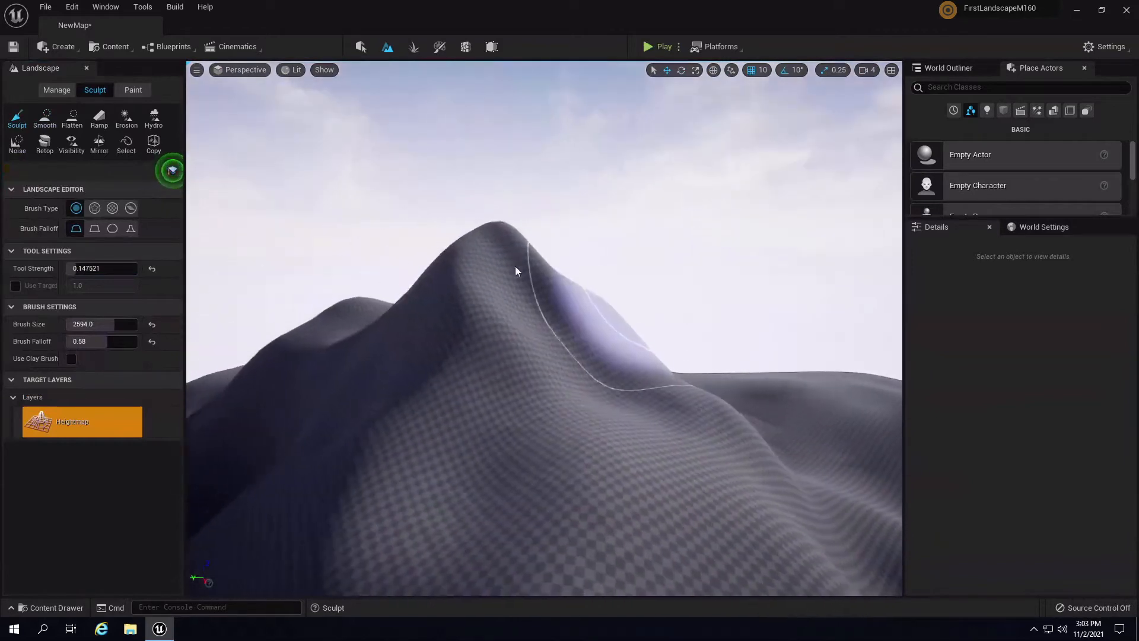
{"action": "right_click_drag", "start_coordinate": [662, 298], "coordinate": [132, 368]}
{"action": "mouse_move", "coordinate": [426, 425]}
{"action": "right_mouse_down"}
{"action": "mouse_move", "coordinate": [428, 440]}
{"action": "mouse_move", "coordinate": [411, 443]}
{"action": "mouse_move", "coordinate": [546, 451]}
{"action": "mouse_move", "coordinate": [348, 379]}
{"action": "mouse_move", "coordinate": [403, 344]}
{"action": "right_mouse_up"}
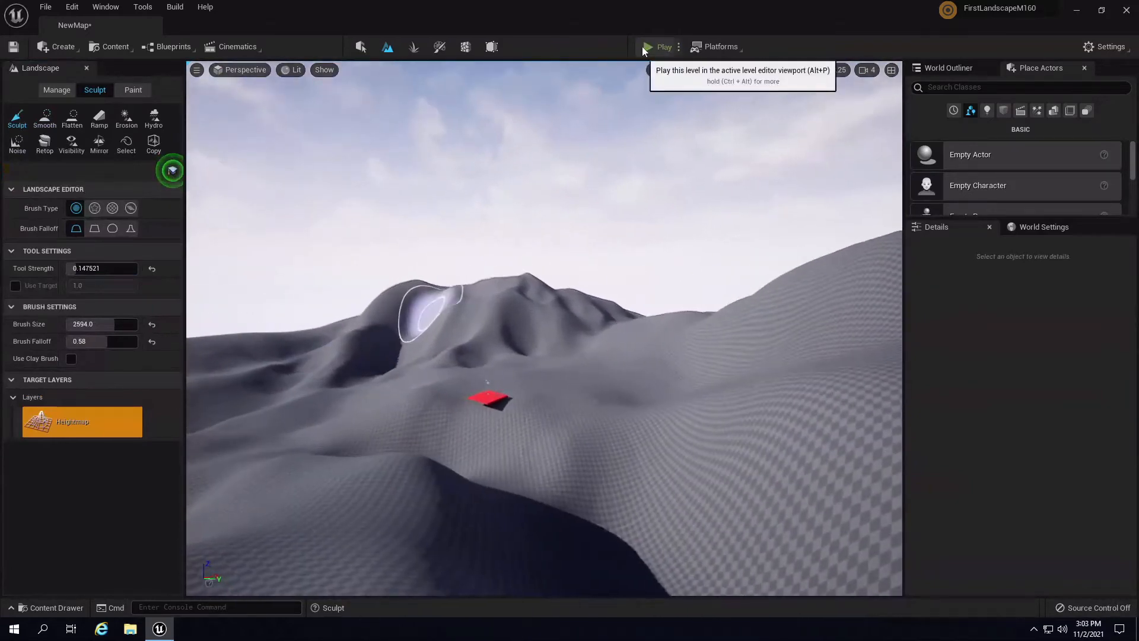
- Play-test the level, running the character forward and right over the dunes, then stop with Esc
{"action": "left_click", "coordinate": [645, 47]}
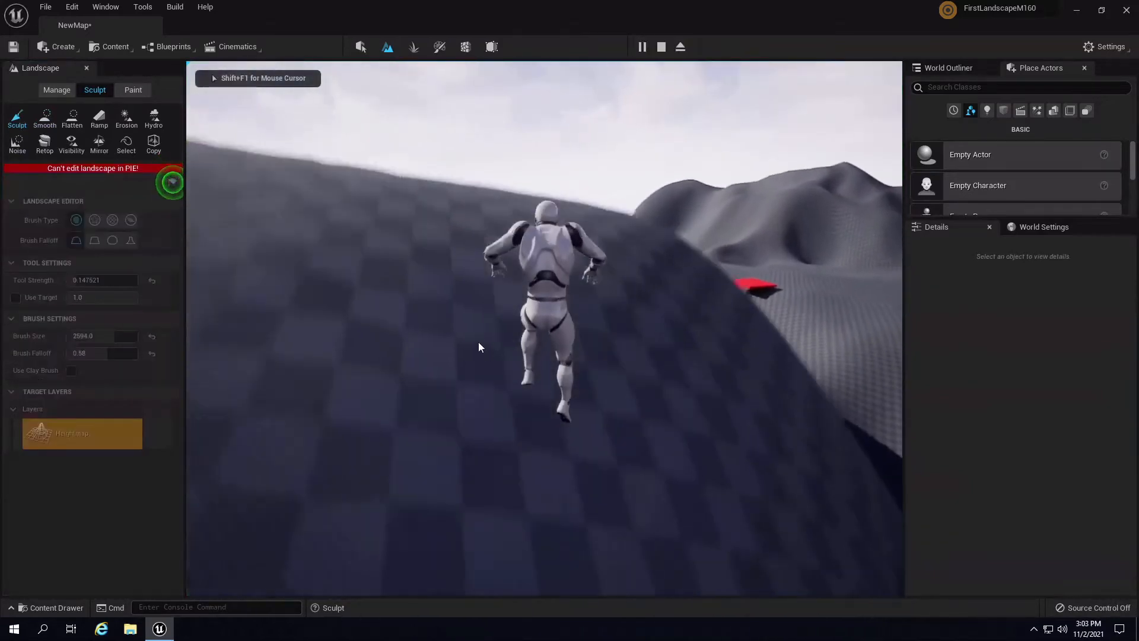
{"action": "key", "text": "w"}
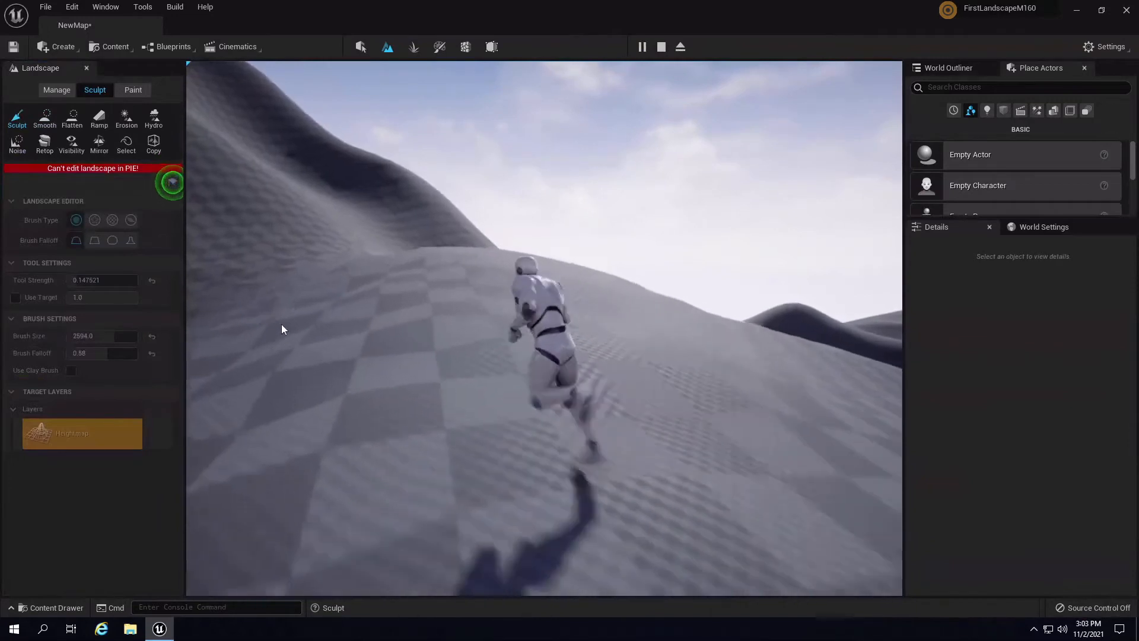
{"action": "key", "text": "d"}
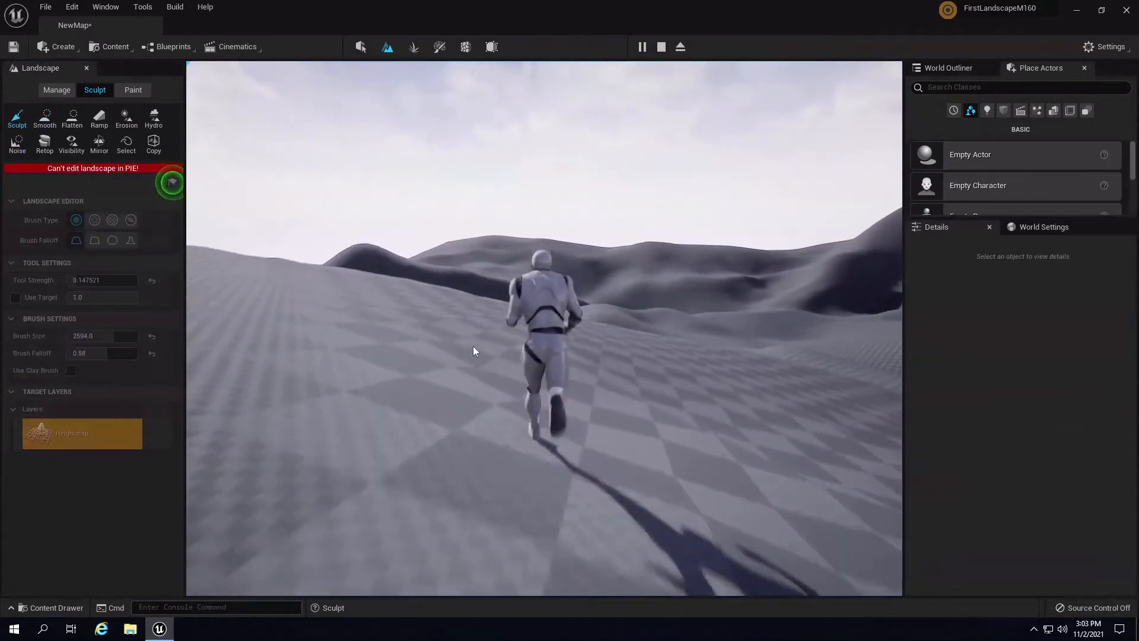
{"action": "key", "text": "d"}
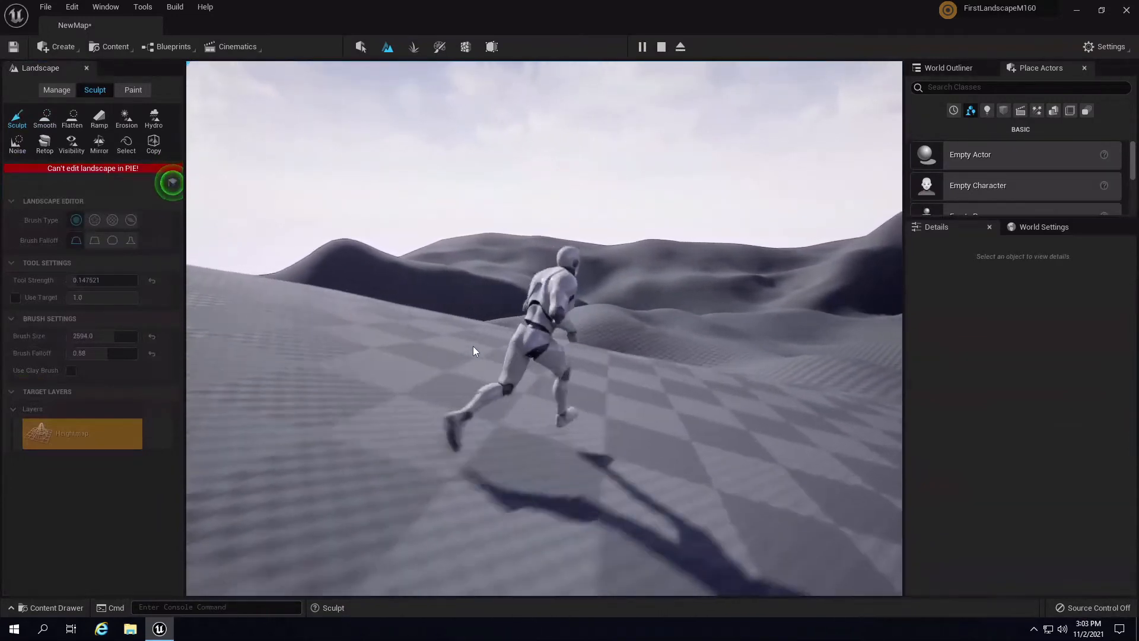
{"action": "key", "text": "d"}
{"action": "key", "text": "d"}
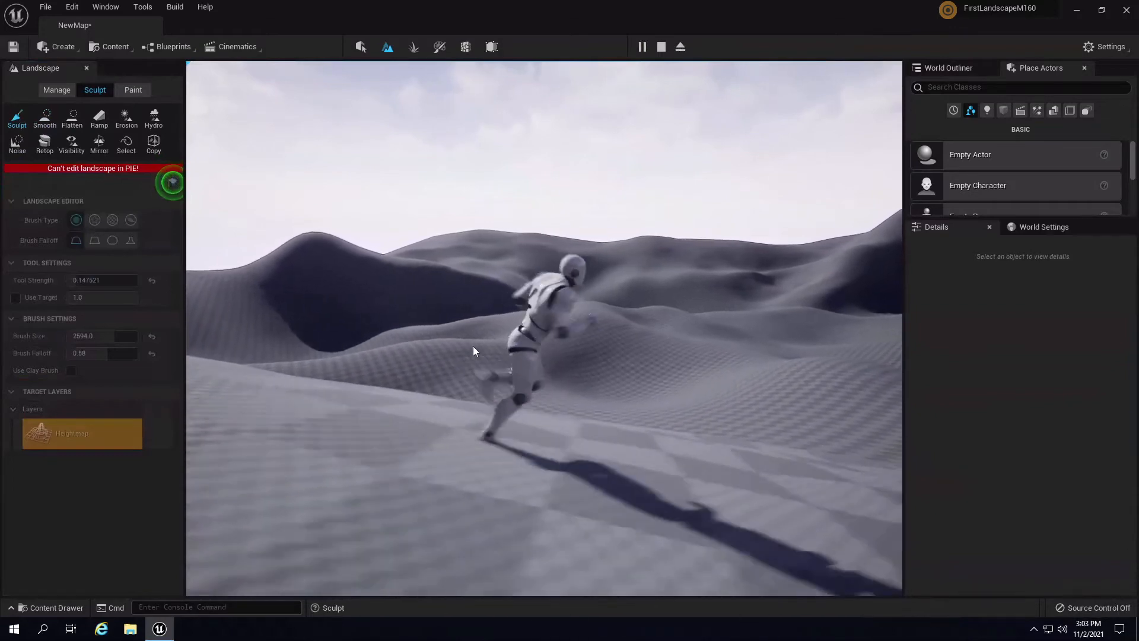
{"action": "key", "text": "w"}
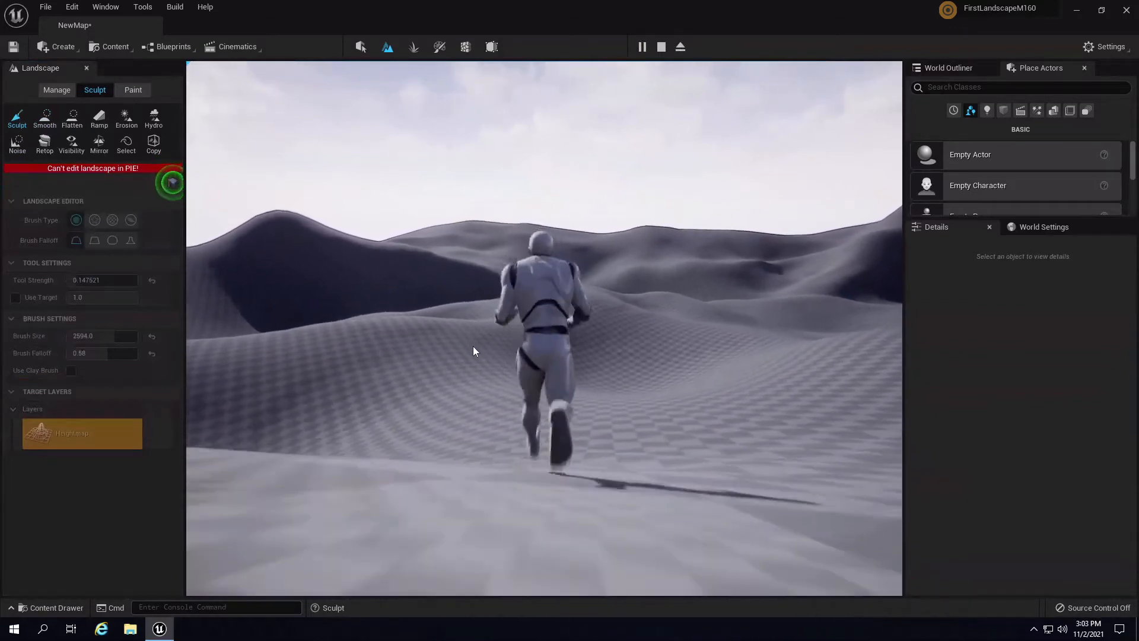
{"action": "key", "text": "Escape"}
{"action": "right_click_drag", "start_coordinate": [700, 327], "coordinate": [793, 418]}
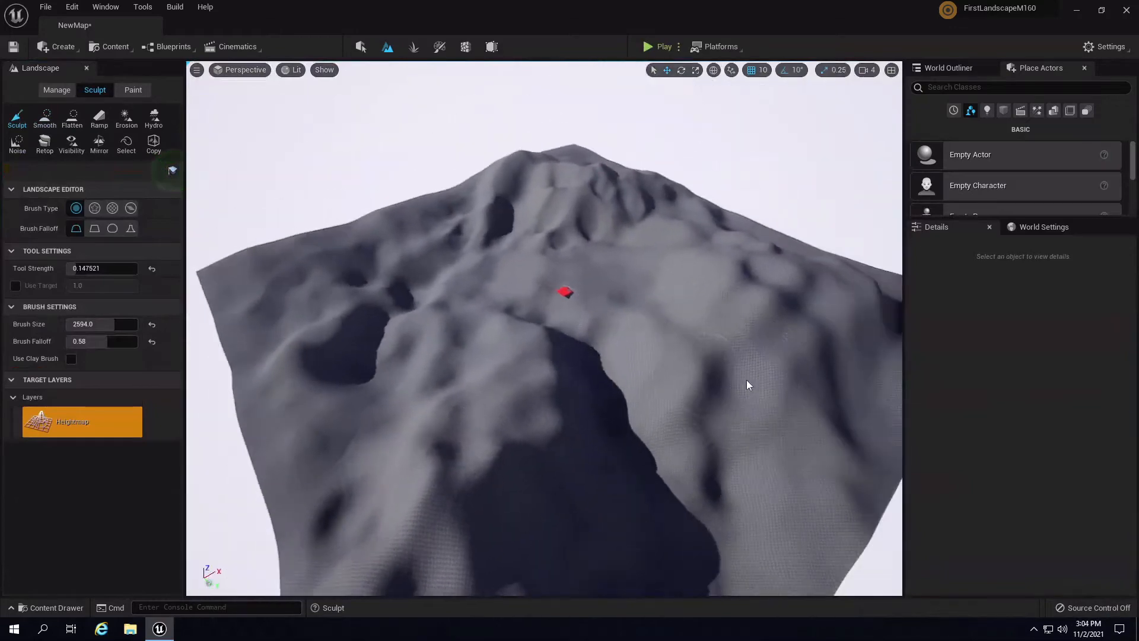
{"action": "mouse_move", "coordinate": [746, 379]}
{"action": "right_mouse_down"}
{"action": "mouse_move", "coordinate": [828, 412]}
{"action": "mouse_move", "coordinate": [870, 341]}
{"action": "mouse_move", "coordinate": [866, 350]}
{"action": "right_mouse_up"}
{"action": "mouse_move", "coordinate": [598, 368]}
{"action": "right_mouse_down"}
{"action": "mouse_move", "coordinate": [753, 340]}
{"action": "mouse_move", "coordinate": [866, 345]}
{"action": "right_mouse_up"}
{"action": "mouse_move", "coordinate": [734, 358]}
{"action": "right_mouse_down"}
{"action": "mouse_move", "coordinate": [828, 332]}
{"action": "mouse_move", "coordinate": [913, 330]}
{"action": "right_mouse_up"}
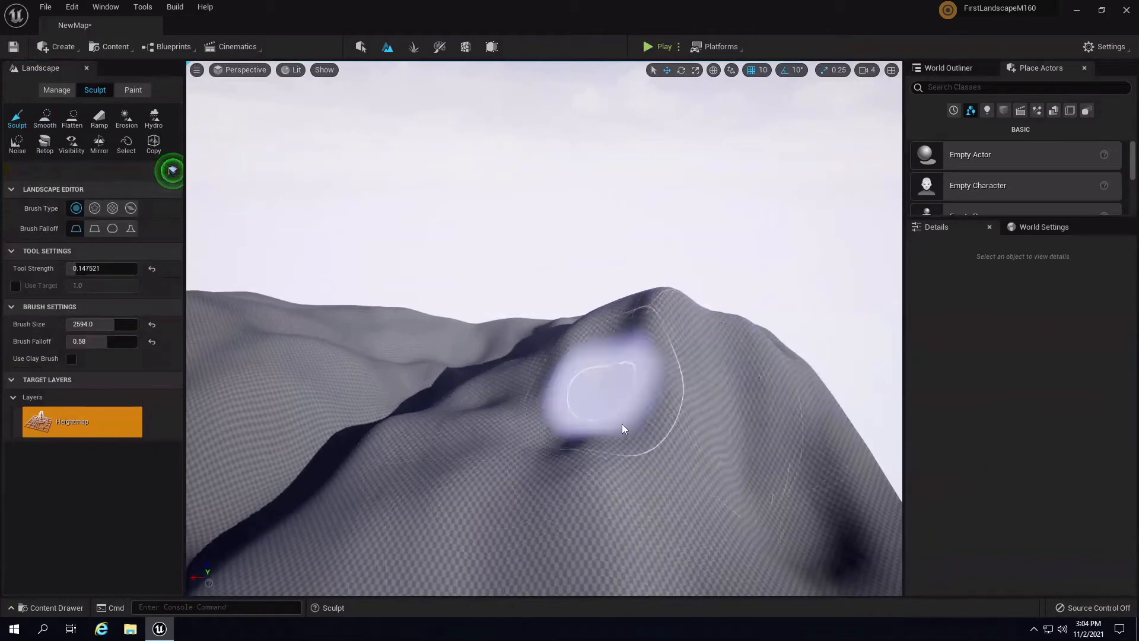
{"action": "mouse_move", "coordinate": [621, 423]}
{"action": "right_mouse_down"}
{"action": "mouse_move", "coordinate": [349, 343]}
{"action": "mouse_move", "coordinate": [642, 454]}
{"action": "mouse_move", "coordinate": [791, 375]}
{"action": "mouse_move", "coordinate": [751, 409]}
{"action": "mouse_move", "coordinate": [508, 430]}
{"action": "right_mouse_up"}
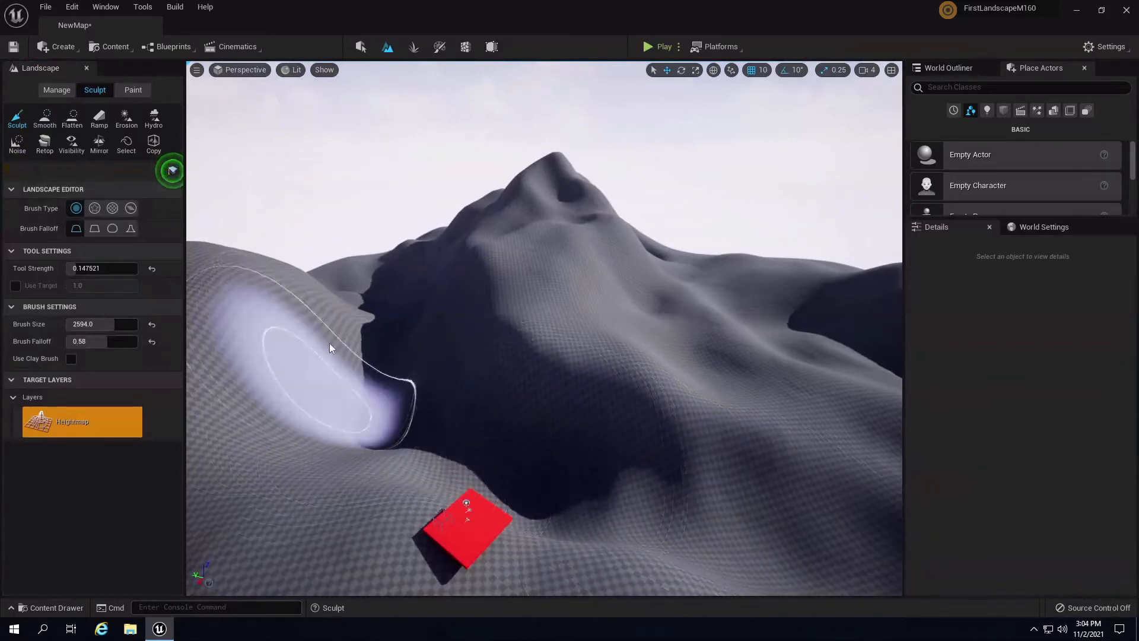
{"action": "right_click_drag", "start_coordinate": [327, 307], "coordinate": [539, 341]}
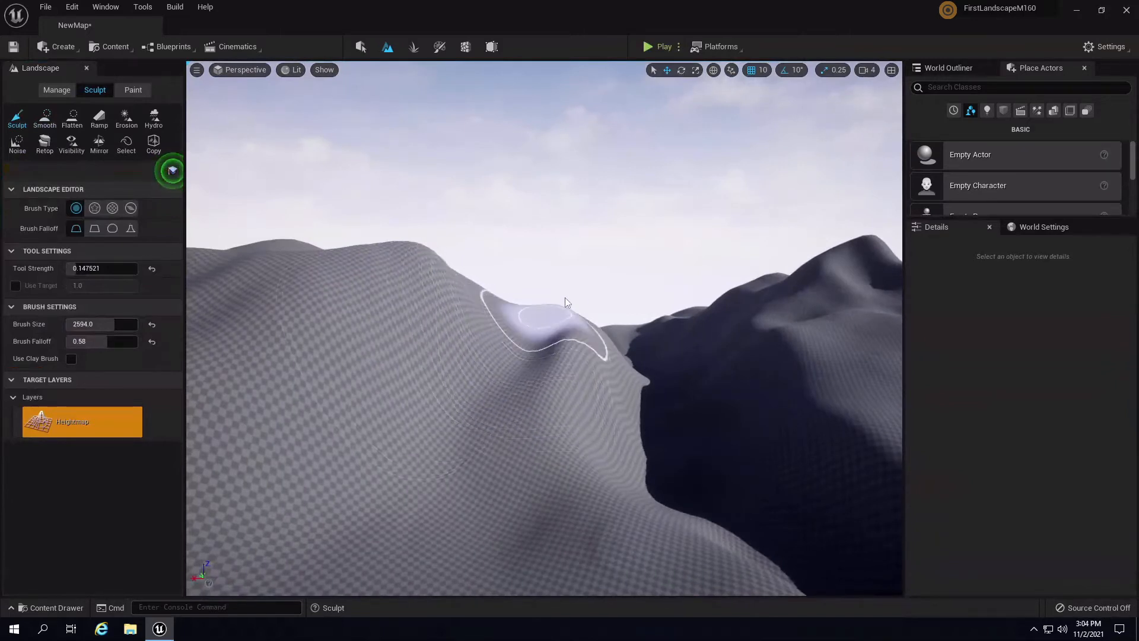
{"action": "key", "text": "w"}
{"action": "mouse_move", "coordinate": [567, 295]}
{"action": "right_mouse_down"}
{"action": "mouse_move", "coordinate": [574, 278]}
{"action": "mouse_move", "coordinate": [561, 345]}
{"action": "right_mouse_up"}
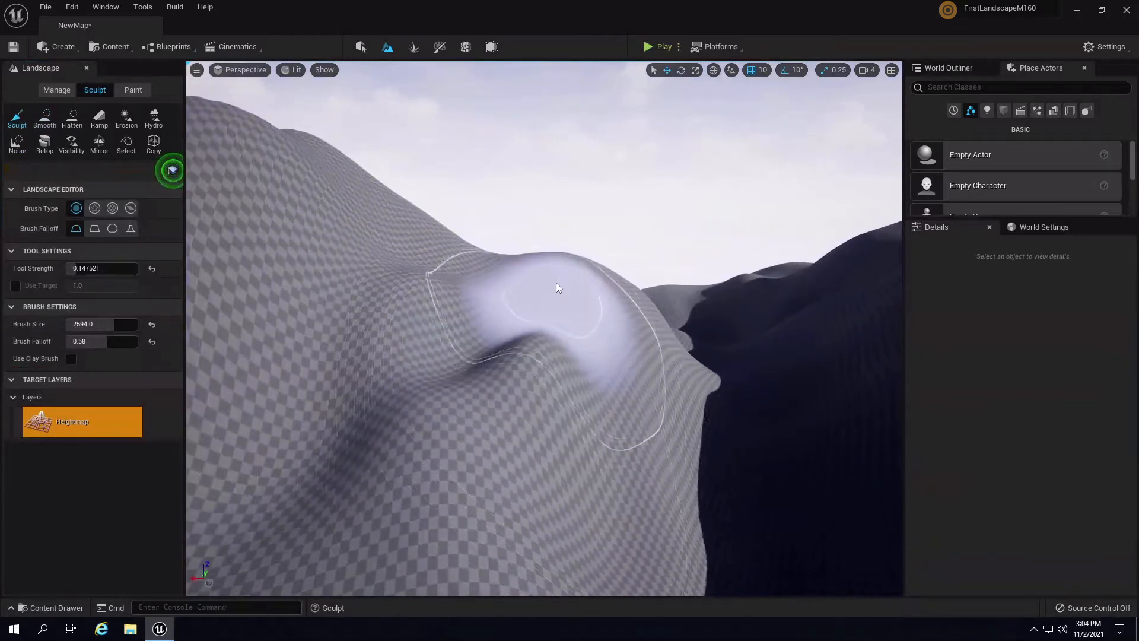
{"action": "mouse_move", "coordinate": [444, 369]}
{"action": "right_mouse_down"}
{"action": "mouse_move", "coordinate": [579, 364]}
{"action": "mouse_move", "coordinate": [418, 285]}
{"action": "right_mouse_up"}
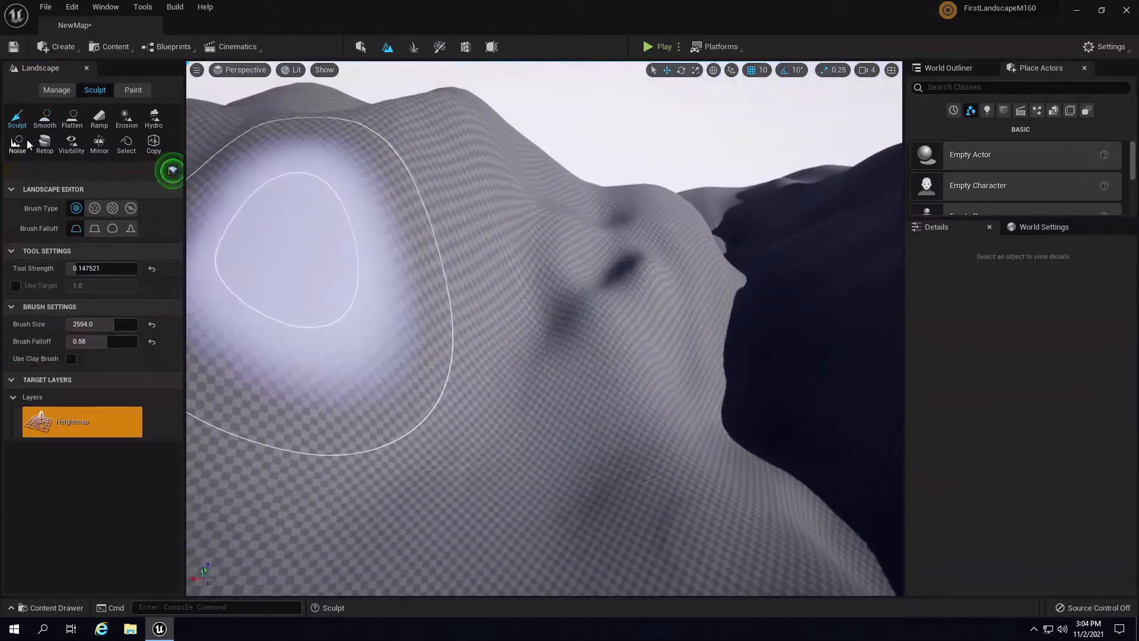
- Smooth out the hollow on the slope
{"action": "left_click", "coordinate": [45, 117]}
{"action": "mouse_move", "coordinate": [617, 220]}
{"action": "left_mouse_down"}
{"action": "mouse_move", "coordinate": [606, 241]}
{"action": "mouse_move", "coordinate": [614, 226]}
{"action": "left_mouse_up"}
{"action": "mouse_move", "coordinate": [614, 227]}
{"action": "right_mouse_down"}
{"action": "mouse_move", "coordinate": [692, 209]}
{"action": "mouse_move", "coordinate": [666, 213]}
{"action": "right_mouse_up"}
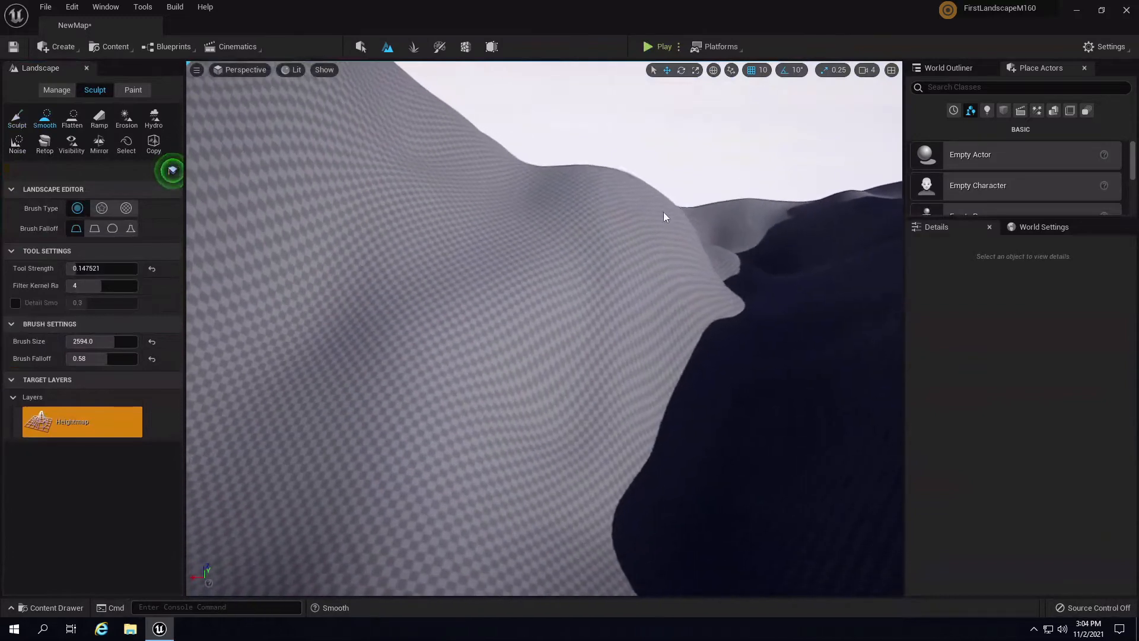
- Back in Sculpt, raise a new ridge and a bulge on the mountainside
{"action": "left_click", "coordinate": [16, 117]}
{"action": "right_click_drag", "start_coordinate": [478, 159], "coordinate": [445, 233]}
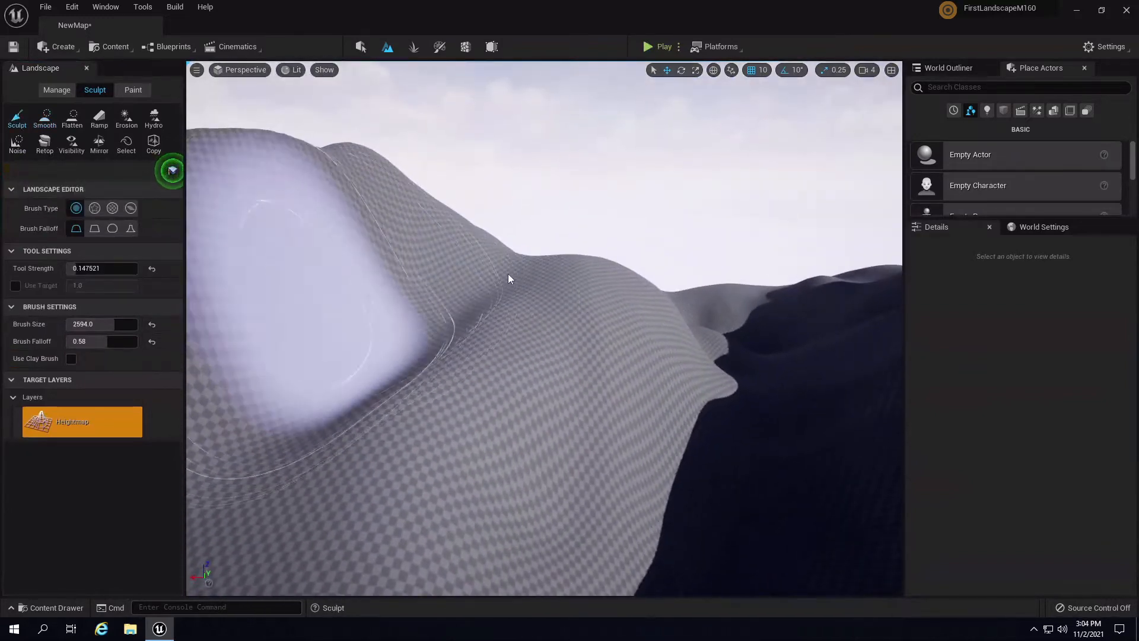
{"action": "mouse_move", "coordinate": [506, 271]}
{"action": "right_mouse_down"}
{"action": "mouse_move", "coordinate": [514, 279]}
{"action": "mouse_move", "coordinate": [528, 261]}
{"action": "right_mouse_up"}
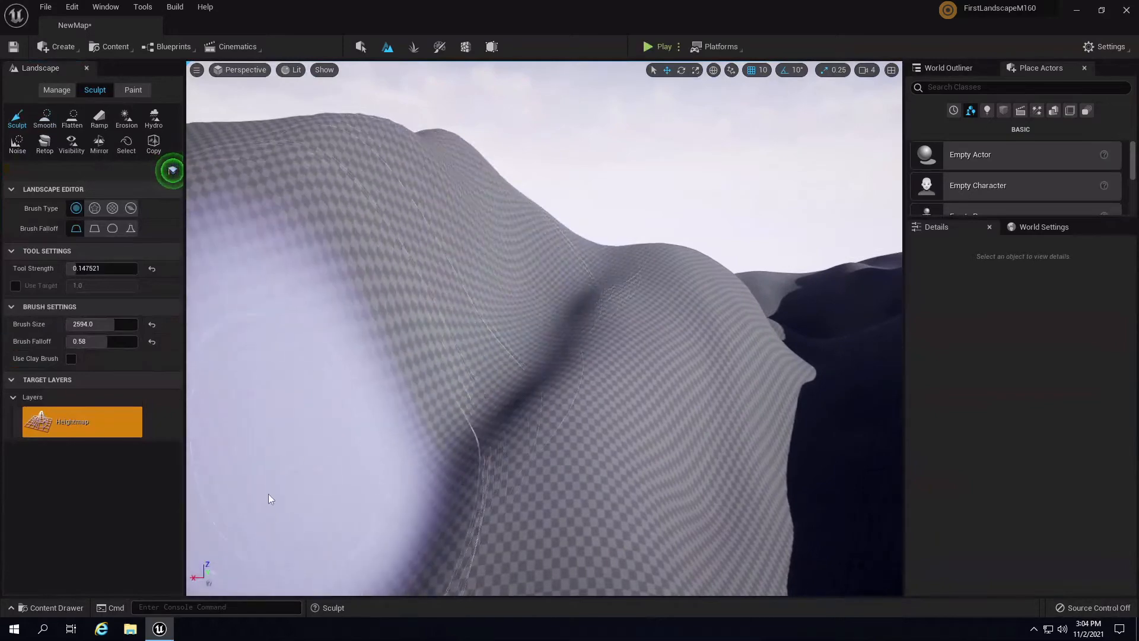
{"action": "mouse_move", "coordinate": [659, 325]}
{"action": "right_mouse_down"}
{"action": "mouse_move", "coordinate": [699, 343]}
{"action": "mouse_move", "coordinate": [702, 383]}
{"action": "right_mouse_up"}
{"action": "mouse_move", "coordinate": [692, 414]}
{"action": "left_mouse_down"}
{"action": "mouse_move", "coordinate": [626, 352]}
{"action": "mouse_move", "coordinate": [593, 215]}
{"action": "mouse_move", "coordinate": [623, 319]}
{"action": "mouse_move", "coordinate": [614, 289]}
{"action": "left_mouse_up"}
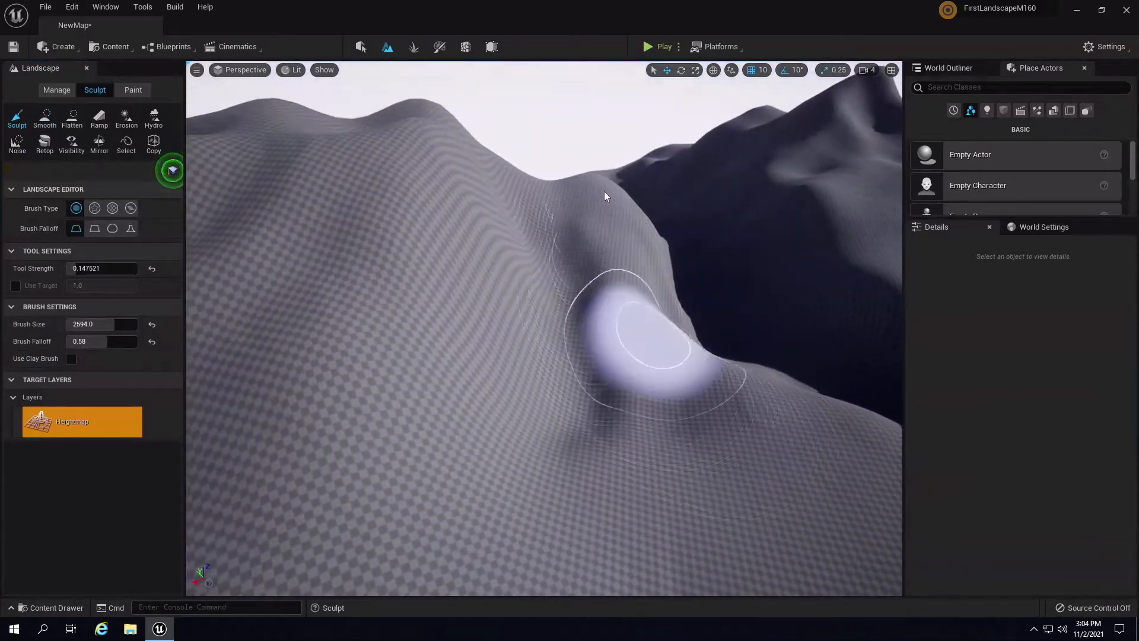
{"action": "mouse_move", "coordinate": [726, 248]}
{"action": "right_mouse_down"}
{"action": "mouse_move", "coordinate": [582, 244]}
{"action": "mouse_move", "coordinate": [629, 301]}
{"action": "mouse_move", "coordinate": [610, 241]}
{"action": "mouse_move", "coordinate": [558, 374]}
{"action": "mouse_move", "coordinate": [571, 338]}
{"action": "right_mouse_up"}
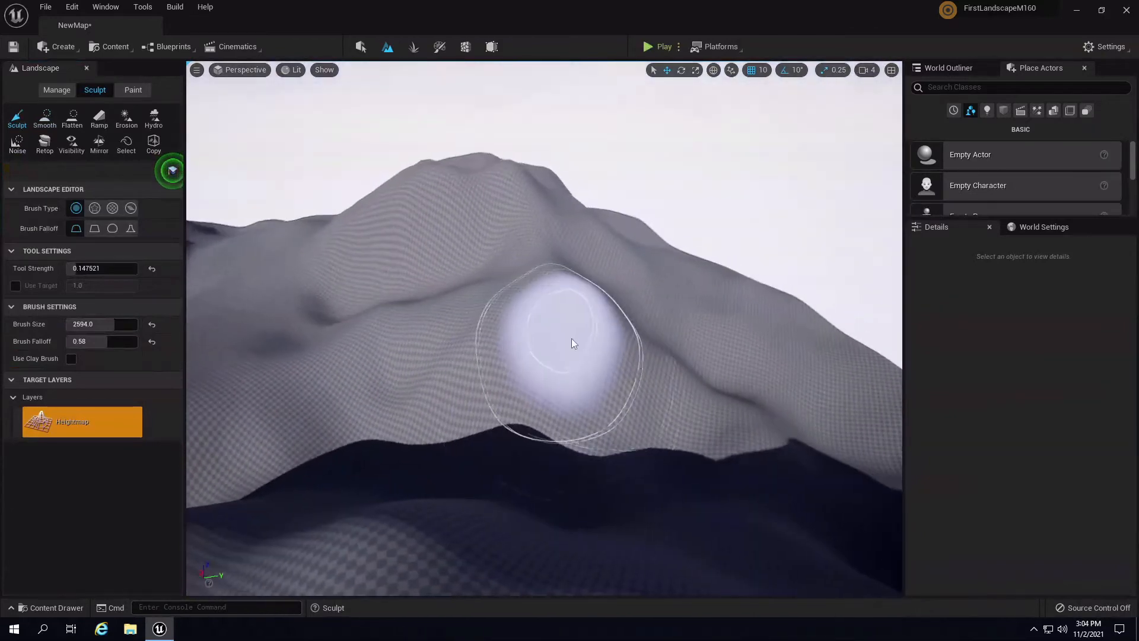
{"action": "mouse_move", "coordinate": [571, 338]}
{"action": "left_mouse_down"}
{"action": "mouse_move", "coordinate": [552, 366]}
{"action": "mouse_move", "coordinate": [563, 332]}
{"action": "left_mouse_up"}
- Deform the slope with further sculpt strokes, leaving a dark hollow
{"action": "mouse_move", "coordinate": [724, 318]}
{"action": "right_mouse_down"}
{"action": "mouse_move", "coordinate": [543, 369]}
{"action": "mouse_move", "coordinate": [461, 362]}
{"action": "mouse_move", "coordinate": [528, 375]}
{"action": "right_mouse_up"}
{"action": "left_click_drag", "start_coordinate": [488, 371], "coordinate": [540, 361]}
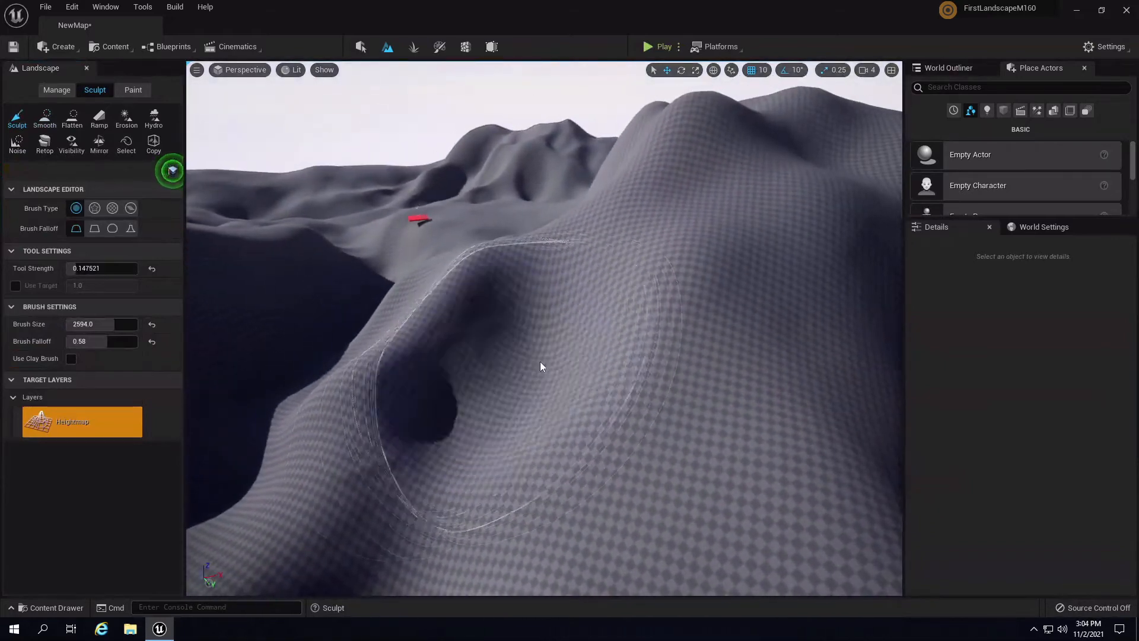
{"action": "mouse_move", "coordinate": [540, 362]}
{"action": "right_mouse_down"}
{"action": "mouse_move", "coordinate": [713, 353]}
{"action": "mouse_move", "coordinate": [724, 369]}
{"action": "mouse_move", "coordinate": [557, 365]}
{"action": "mouse_move", "coordinate": [829, 342]}
{"action": "mouse_move", "coordinate": [592, 371]}
{"action": "right_mouse_up"}
{"action": "left_click_drag", "start_coordinate": [399, 426], "coordinate": [617, 343]}
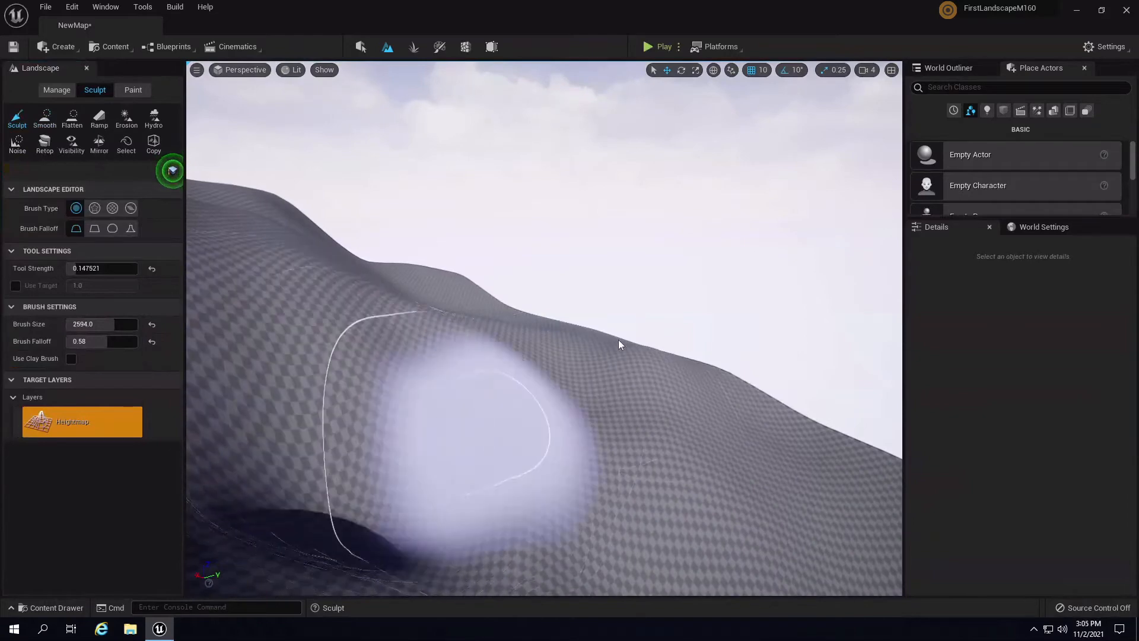
{"action": "mouse_move", "coordinate": [618, 342]}
{"action": "right_mouse_down"}
{"action": "mouse_move", "coordinate": [215, 349]}
{"action": "mouse_move", "coordinate": [257, 360]}
{"action": "mouse_move", "coordinate": [145, 363]}
{"action": "mouse_move", "coordinate": [244, 430]}
{"action": "right_mouse_up"}
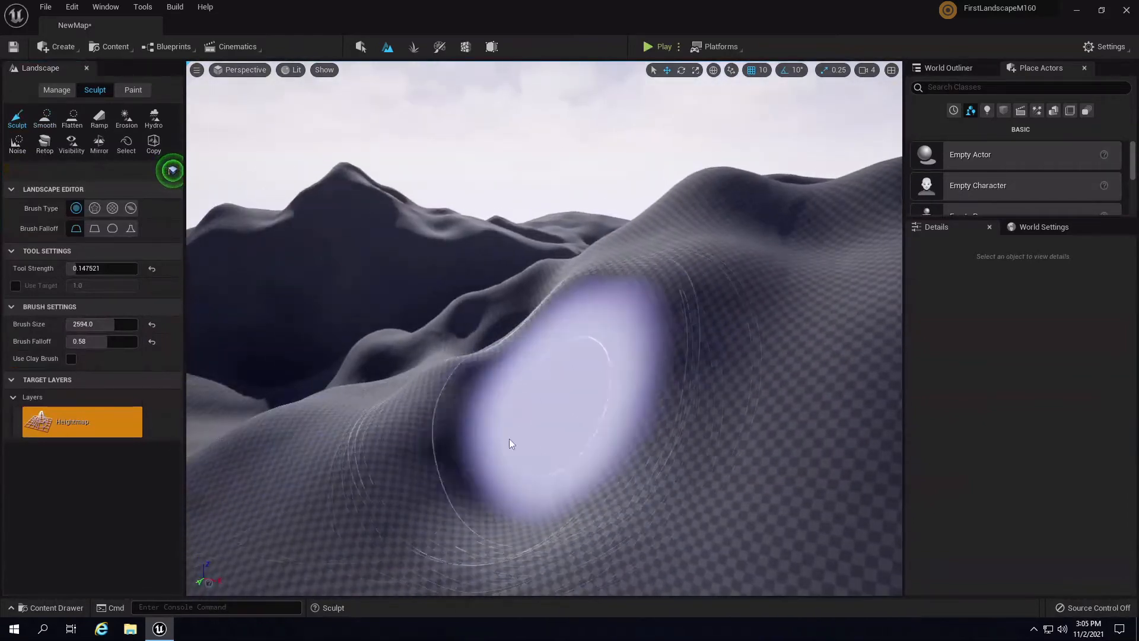
- Fill in the two dents on the slope, raise a mound, then undo that mound
{"action": "mouse_move", "coordinate": [509, 439]}
{"action": "right_mouse_down"}
{"action": "mouse_move", "coordinate": [636, 393]}
{"action": "mouse_move", "coordinate": [672, 417]}
{"action": "mouse_move", "coordinate": [538, 356]}
{"action": "right_mouse_up"}
{"action": "mouse_move", "coordinate": [538, 351]}
{"action": "left_mouse_down"}
{"action": "mouse_move", "coordinate": [483, 323]}
{"action": "mouse_move", "coordinate": [549, 350]}
{"action": "mouse_move", "coordinate": [482, 339]}
{"action": "mouse_move", "coordinate": [513, 324]}
{"action": "left_mouse_up"}
{"action": "mouse_move", "coordinate": [503, 374]}
{"action": "right_mouse_down"}
{"action": "mouse_move", "coordinate": [657, 414]}
{"action": "mouse_move", "coordinate": [563, 350]}
{"action": "right_mouse_up"}
{"action": "mouse_move", "coordinate": [698, 364]}
{"action": "right_mouse_down"}
{"action": "mouse_move", "coordinate": [699, 313]}
{"action": "mouse_move", "coordinate": [638, 265]}
{"action": "mouse_move", "coordinate": [582, 279]}
{"action": "mouse_move", "coordinate": [553, 309]}
{"action": "right_mouse_up"}
{"action": "mouse_move", "coordinate": [552, 306]}
{"action": "left_mouse_down"}
{"action": "mouse_move", "coordinate": [578, 310]}
{"action": "mouse_move", "coordinate": [560, 325]}
{"action": "left_mouse_up"}
{"action": "mouse_move", "coordinate": [562, 329]}
{"action": "right_mouse_down"}
{"action": "mouse_move", "coordinate": [728, 293]}
{"action": "mouse_move", "coordinate": [840, 313]}
{"action": "mouse_move", "coordinate": [632, 333]}
{"action": "mouse_move", "coordinate": [775, 294]}
{"action": "mouse_move", "coordinate": [642, 279]}
{"action": "mouse_move", "coordinate": [484, 308]}
{"action": "right_mouse_up"}
{"action": "key", "text": "ctrl+z"}
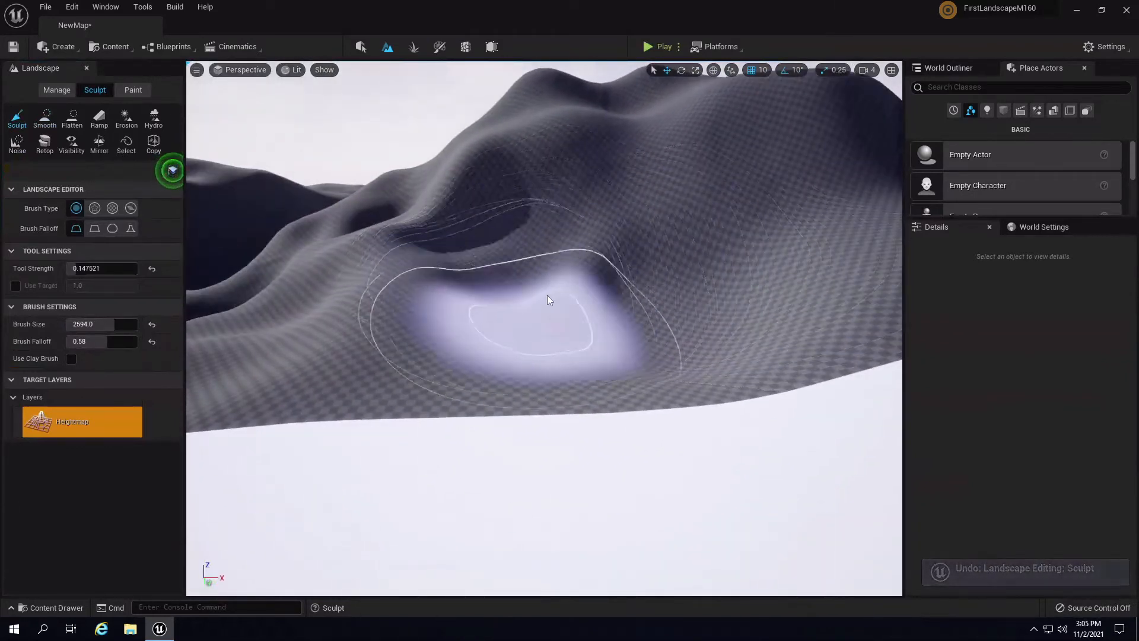
- Raise a larger mound on the hillside and survey the surrounding terrain
{"action": "mouse_move", "coordinate": [711, 303]}
{"action": "right_mouse_down"}
{"action": "mouse_move", "coordinate": [710, 276]}
{"action": "mouse_move", "coordinate": [604, 275]}
{"action": "right_mouse_up"}
{"action": "mouse_move", "coordinate": [718, 286]}
{"action": "right_mouse_down"}
{"action": "mouse_move", "coordinate": [634, 332]}
{"action": "mouse_move", "coordinate": [552, 254]}
{"action": "mouse_move", "coordinate": [564, 265]}
{"action": "mouse_move", "coordinate": [559, 304]}
{"action": "mouse_move", "coordinate": [542, 292]}
{"action": "mouse_move", "coordinate": [603, 348]}
{"action": "mouse_move", "coordinate": [615, 406]}
{"action": "right_mouse_up"}
{"action": "mouse_move", "coordinate": [607, 306]}
{"action": "left_mouse_down"}
{"action": "mouse_move", "coordinate": [693, 287]}
{"action": "mouse_move", "coordinate": [810, 301]}
{"action": "mouse_move", "coordinate": [671, 288]}
{"action": "mouse_move", "coordinate": [711, 262]}
{"action": "mouse_move", "coordinate": [649, 280]}
{"action": "mouse_move", "coordinate": [646, 262]}
{"action": "mouse_move", "coordinate": [566, 262]}
{"action": "mouse_move", "coordinate": [407, 327]}
{"action": "mouse_move", "coordinate": [445, 280]}
{"action": "mouse_move", "coordinate": [545, 281]}
{"action": "mouse_move", "coordinate": [534, 290]}
{"action": "left_mouse_up"}
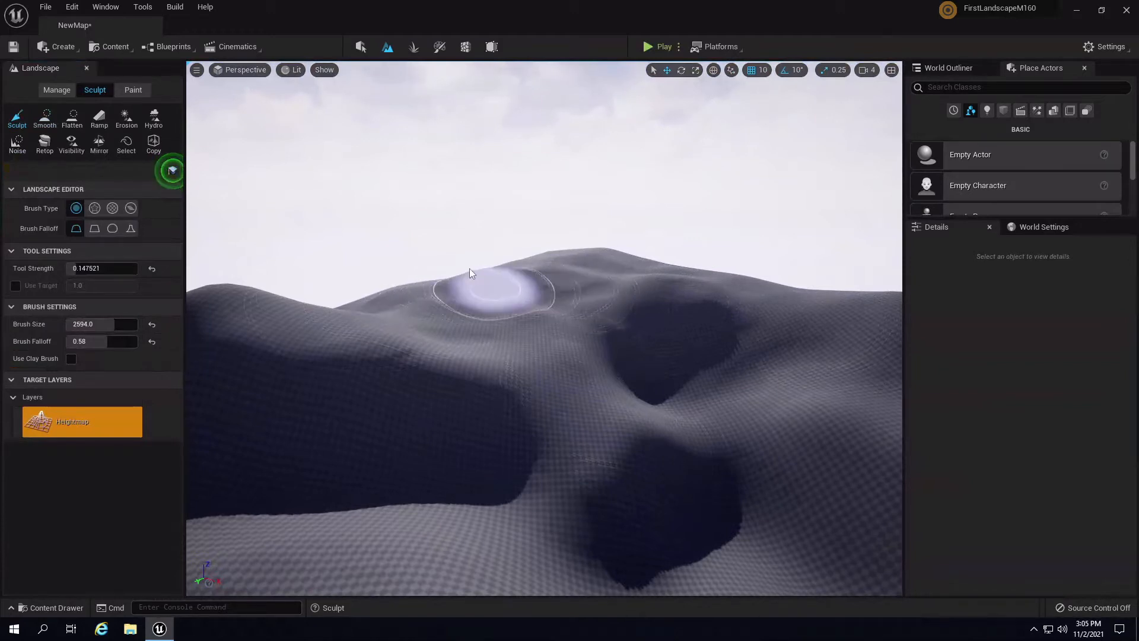
{"action": "right_click_drag", "start_coordinate": [744, 305], "coordinate": [741, 301]}
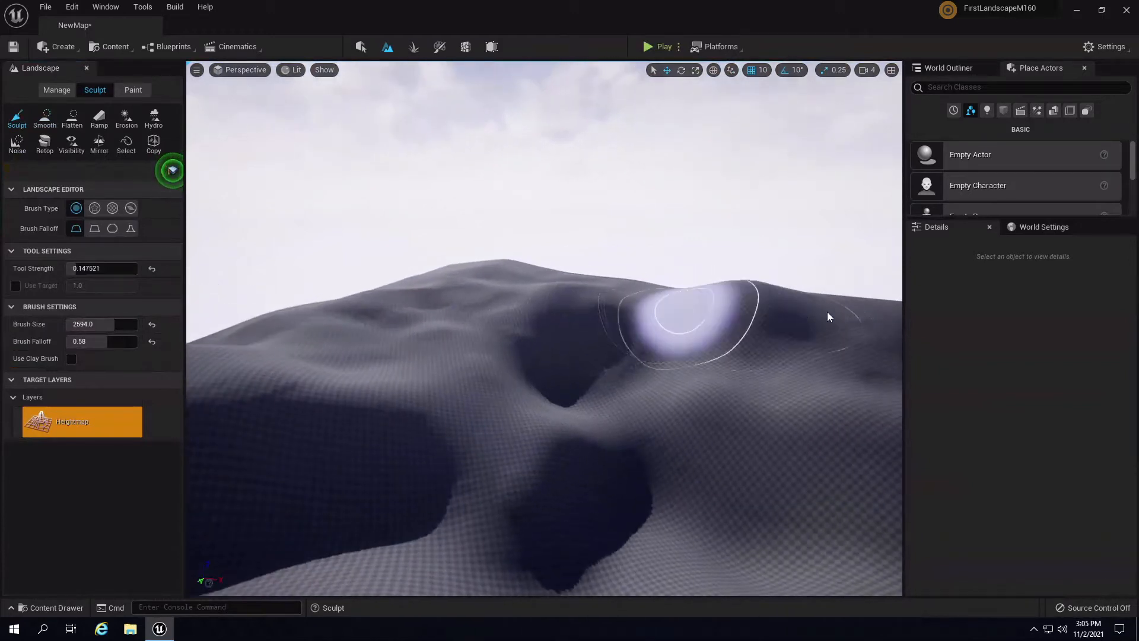
{"action": "right_click_drag", "start_coordinate": [827, 311], "coordinate": [747, 310]}
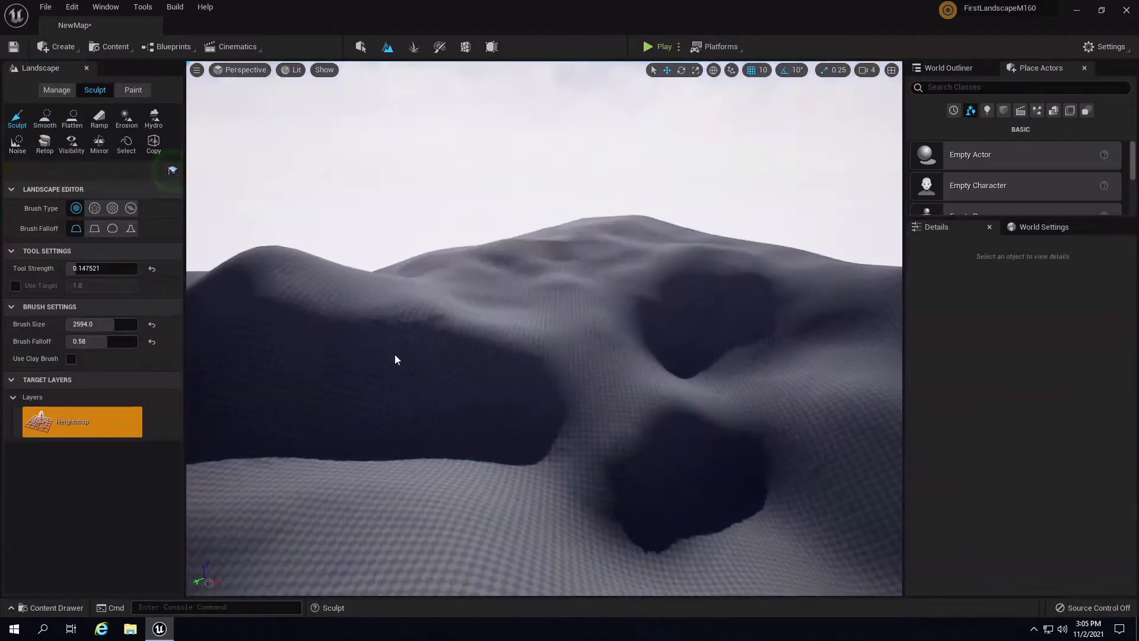
{"action": "right_click_drag", "start_coordinate": [395, 356], "coordinate": [415, 361]}
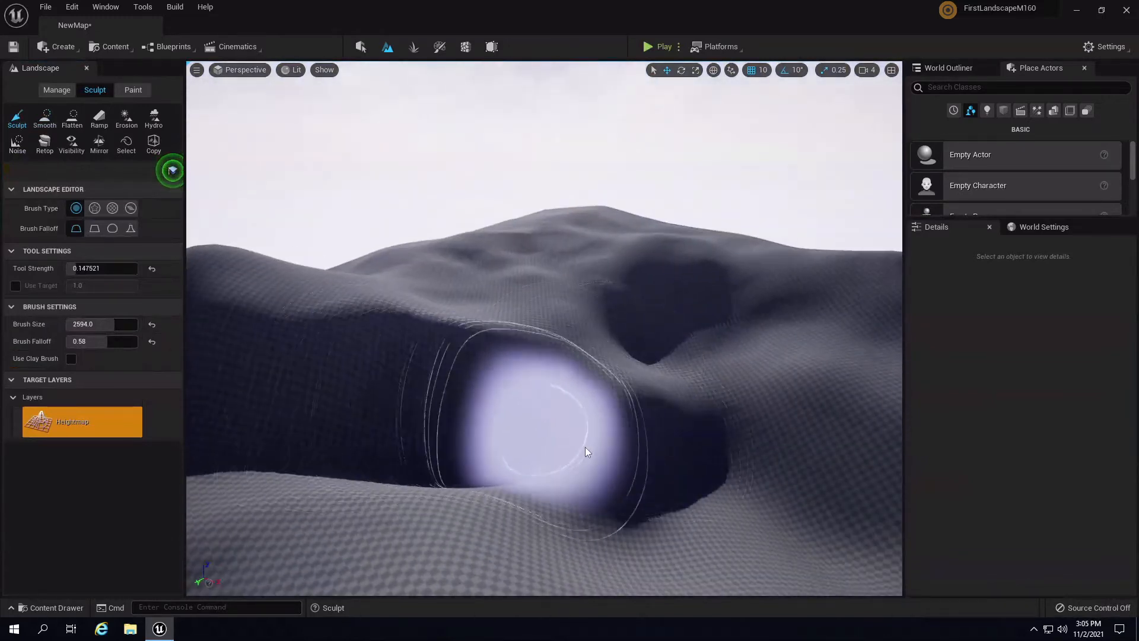
{"action": "mouse_move", "coordinate": [746, 410]}
{"action": "right_mouse_down"}
{"action": "mouse_move", "coordinate": [481, 404]}
{"action": "mouse_move", "coordinate": [500, 428]}
{"action": "mouse_move", "coordinate": [426, 385]}
{"action": "right_mouse_up"}
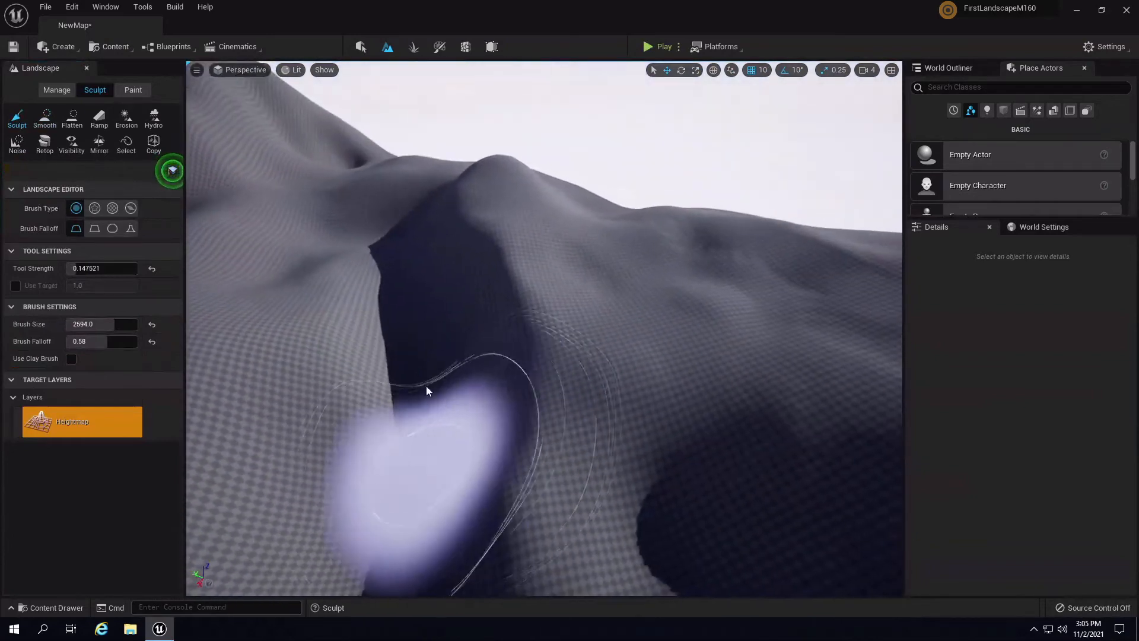
{"action": "mouse_move", "coordinate": [407, 458]}
{"action": "right_mouse_down"}
{"action": "mouse_move", "coordinate": [636, 502]}
{"action": "mouse_move", "coordinate": [799, 480]}
{"action": "mouse_move", "coordinate": [639, 418]}
{"action": "right_mouse_up"}
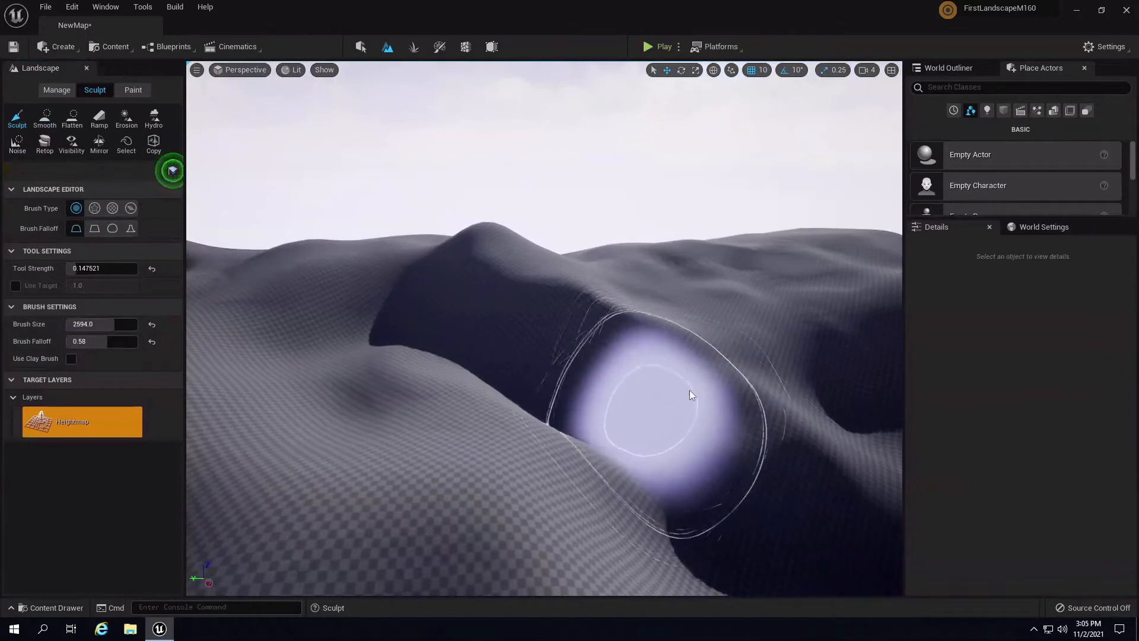
{"action": "mouse_move", "coordinate": [676, 344]}
{"action": "right_mouse_down"}
{"action": "mouse_move", "coordinate": [814, 365]}
{"action": "mouse_move", "coordinate": [854, 382]}
{"action": "right_mouse_up"}
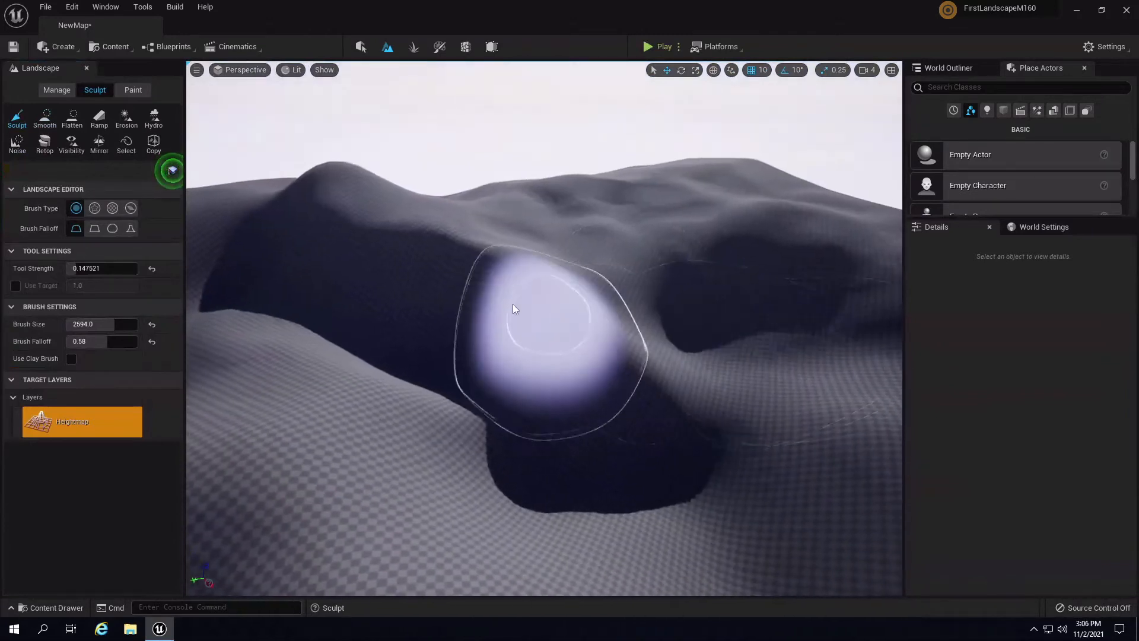
- Reshape the dark valley and the hills around it with sculpt sweeps
{"action": "mouse_move", "coordinate": [513, 304]}
{"action": "left_mouse_down"}
{"action": "mouse_move", "coordinate": [700, 409]}
{"action": "mouse_move", "coordinate": [611, 380]}
{"action": "left_mouse_up"}
{"action": "mouse_move", "coordinate": [852, 393]}
{"action": "left_mouse_down"}
{"action": "mouse_move", "coordinate": [617, 320]}
{"action": "mouse_move", "coordinate": [641, 286]}
{"action": "mouse_move", "coordinate": [752, 315]}
{"action": "mouse_move", "coordinate": [827, 369]}
{"action": "mouse_move", "coordinate": [810, 382]}
{"action": "left_mouse_up"}
{"action": "right_click_drag", "start_coordinate": [810, 383], "coordinate": [742, 377]}
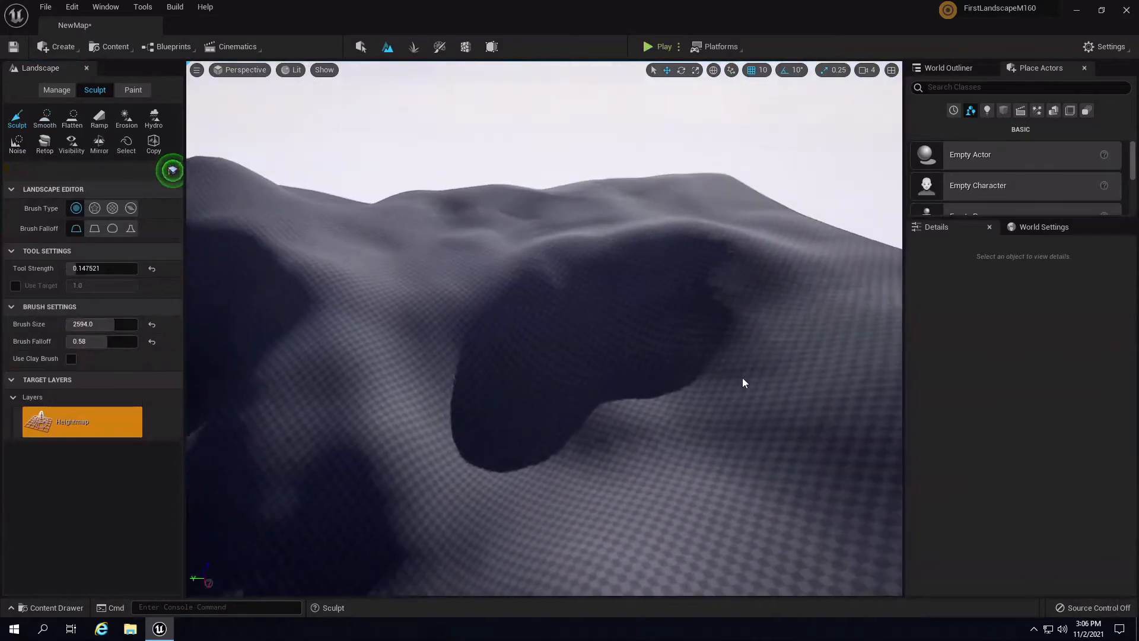
{"action": "mouse_move", "coordinate": [742, 378]}
{"action": "left_mouse_down"}
{"action": "mouse_move", "coordinate": [599, 234]}
{"action": "mouse_move", "coordinate": [570, 255]}
{"action": "left_mouse_up"}
{"action": "mouse_move", "coordinate": [570, 255]}
{"action": "right_mouse_down"}
{"action": "mouse_move", "coordinate": [395, 215]}
{"action": "mouse_move", "coordinate": [640, 214]}
{"action": "mouse_move", "coordinate": [569, 254]}
{"action": "right_mouse_up"}
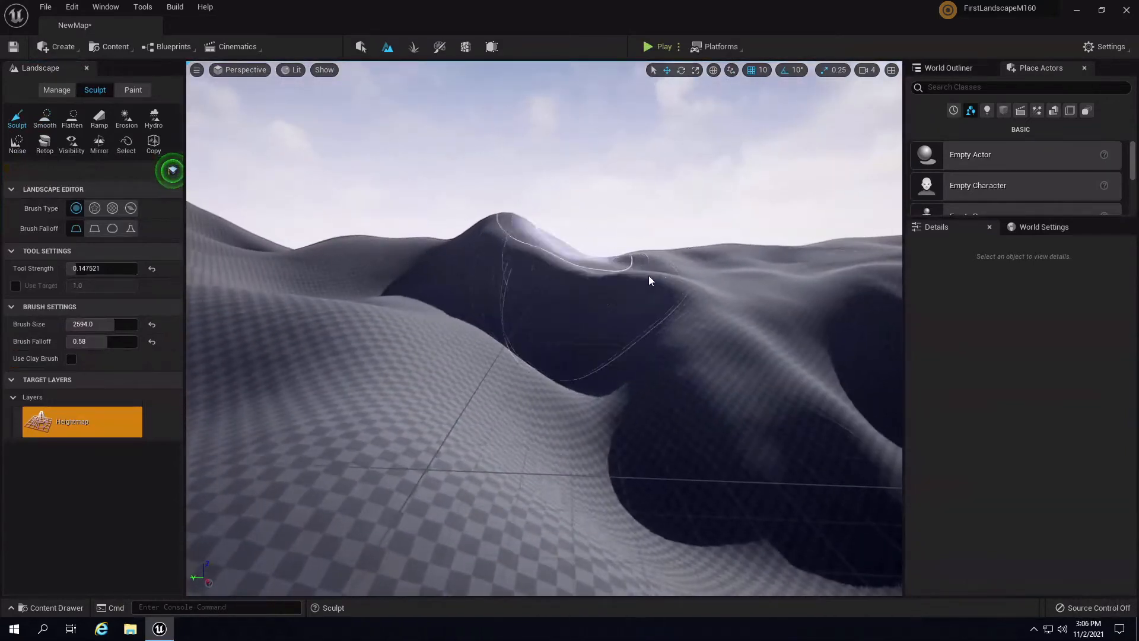
- Raise and reshape the dark slope, then add a new ridge on the landscape
{"action": "right_click_drag", "start_coordinate": [648, 275], "coordinate": [607, 360]}
{"action": "mouse_move", "coordinate": [607, 360]}
{"action": "left_mouse_down"}
{"action": "mouse_move", "coordinate": [586, 364]}
{"action": "mouse_move", "coordinate": [653, 343]}
{"action": "mouse_move", "coordinate": [653, 312]}
{"action": "left_mouse_up"}
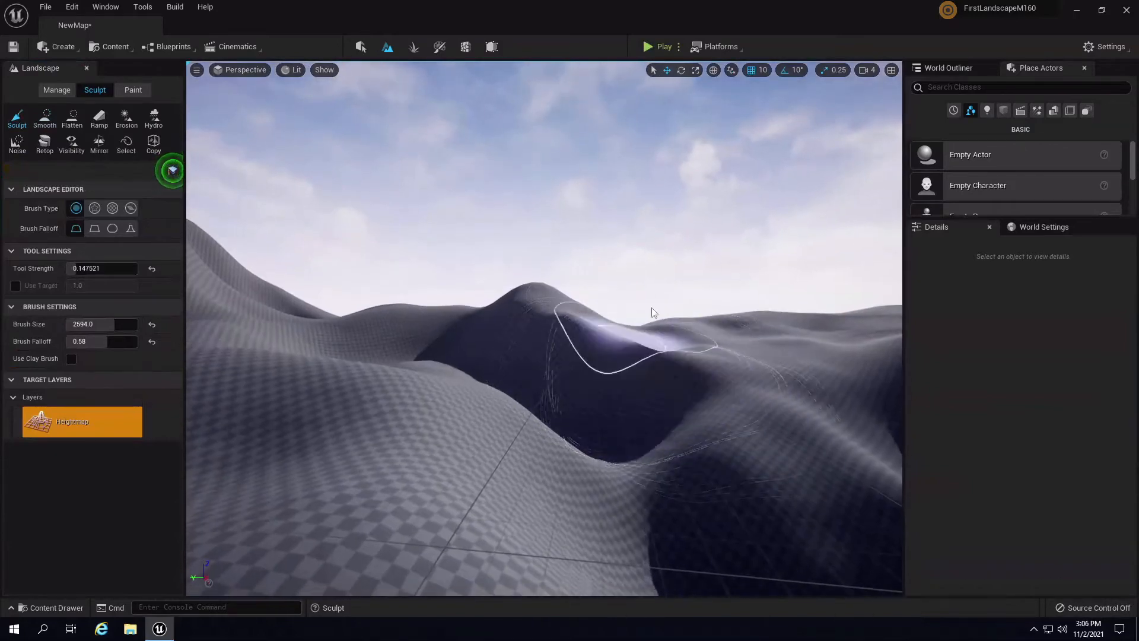
{"action": "mouse_move", "coordinate": [653, 312]}
{"action": "right_mouse_down"}
{"action": "mouse_move", "coordinate": [704, 255]}
{"action": "mouse_move", "coordinate": [804, 337]}
{"action": "mouse_move", "coordinate": [564, 341]}
{"action": "right_mouse_up"}
{"action": "key", "text": "w"}
{"action": "mouse_move", "coordinate": [564, 341]}
{"action": "left_mouse_down"}
{"action": "mouse_move", "coordinate": [398, 239]}
{"action": "mouse_move", "coordinate": [544, 331]}
{"action": "left_mouse_up"}
{"action": "right_click_drag", "start_coordinate": [543, 331], "coordinate": [612, 342]}
{"action": "key", "text": "s"}
{"action": "mouse_move", "coordinate": [443, 346]}
{"action": "left_mouse_down"}
{"action": "mouse_move", "coordinate": [432, 350]}
{"action": "mouse_move", "coordinate": [550, 364]}
{"action": "mouse_move", "coordinate": [505, 322]}
{"action": "mouse_move", "coordinate": [673, 358]}
{"action": "mouse_move", "coordinate": [571, 356]}
{"action": "mouse_move", "coordinate": [523, 309]}
{"action": "left_mouse_up"}
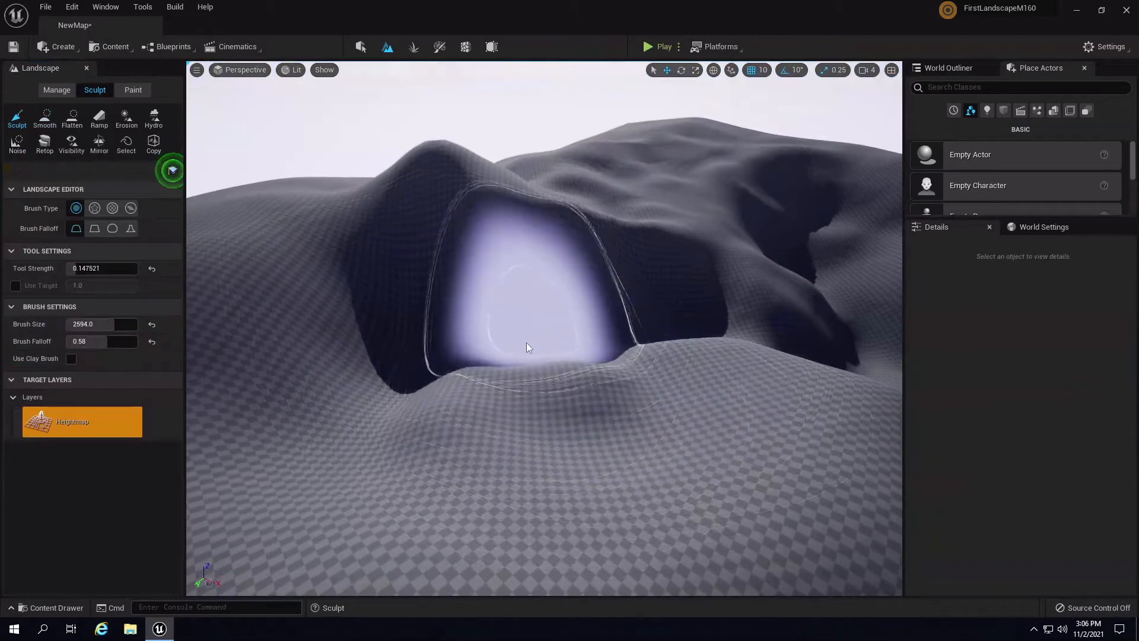
{"action": "mouse_move", "coordinate": [550, 329]}
{"action": "right_mouse_down"}
{"action": "mouse_move", "coordinate": [695, 333]}
{"action": "mouse_move", "coordinate": [641, 381]}
{"action": "right_mouse_up"}
{"action": "mouse_move", "coordinate": [534, 433]}
{"action": "right_mouse_down"}
{"action": "mouse_move", "coordinate": [417, 432]}
{"action": "mouse_move", "coordinate": [452, 437]}
{"action": "right_mouse_up"}
{"action": "key", "text": "s"}
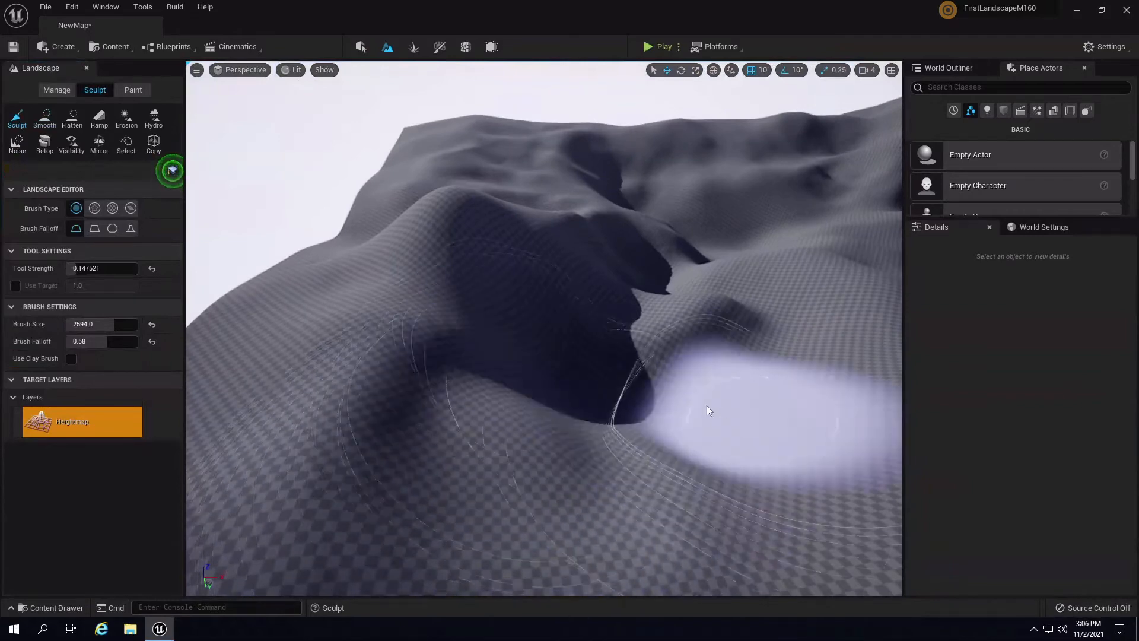
{"action": "key", "text": "d"}
{"action": "mouse_move", "coordinate": [706, 404]}
{"action": "right_mouse_down"}
{"action": "mouse_move", "coordinate": [551, 401]}
{"action": "mouse_move", "coordinate": [508, 422]}
{"action": "mouse_move", "coordinate": [464, 379]}
{"action": "mouse_move", "coordinate": [466, 365]}
{"action": "right_mouse_up"}
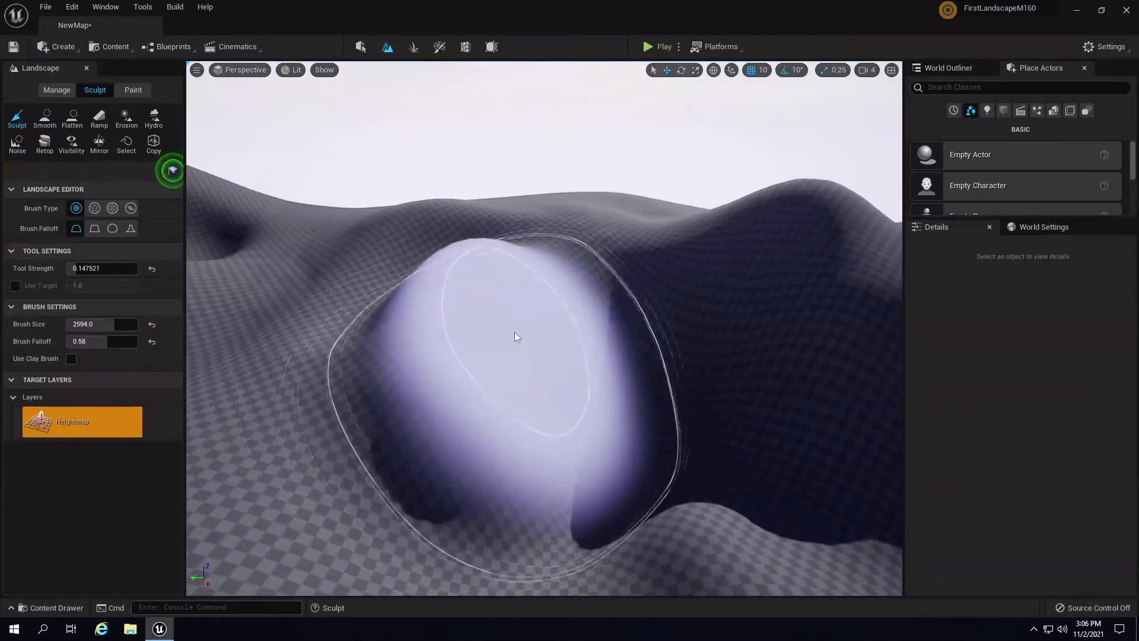
{"action": "mouse_move", "coordinate": [518, 337]}
{"action": "right_mouse_down"}
{"action": "mouse_move", "coordinate": [631, 371]}
{"action": "mouse_move", "coordinate": [664, 335]}
{"action": "right_mouse_up"}
{"action": "key", "text": "a"}
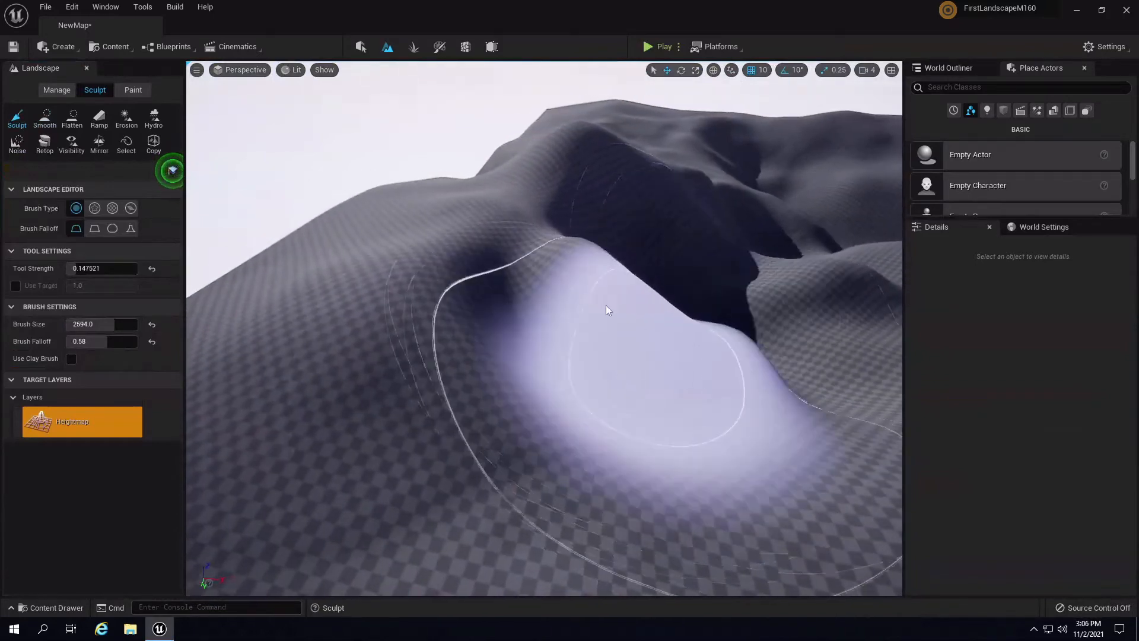
{"action": "mouse_move", "coordinate": [605, 308]}
{"action": "right_mouse_down"}
{"action": "mouse_move", "coordinate": [748, 368]}
{"action": "mouse_move", "coordinate": [439, 278]}
{"action": "mouse_move", "coordinate": [617, 267]}
{"action": "mouse_move", "coordinate": [550, 245]}
{"action": "mouse_move", "coordinate": [514, 261]}
{"action": "mouse_move", "coordinate": [376, 270]}
{"action": "mouse_move", "coordinate": [542, 327]}
{"action": "mouse_move", "coordinate": [473, 318]}
{"action": "mouse_move", "coordinate": [674, 314]}
{"action": "mouse_move", "coordinate": [707, 290]}
{"action": "mouse_move", "coordinate": [554, 249]}
{"action": "mouse_move", "coordinate": [537, 230]}
{"action": "mouse_move", "coordinate": [706, 275]}
{"action": "mouse_move", "coordinate": [883, 187]}
{"action": "mouse_move", "coordinate": [866, 214]}
{"action": "right_mouse_up"}
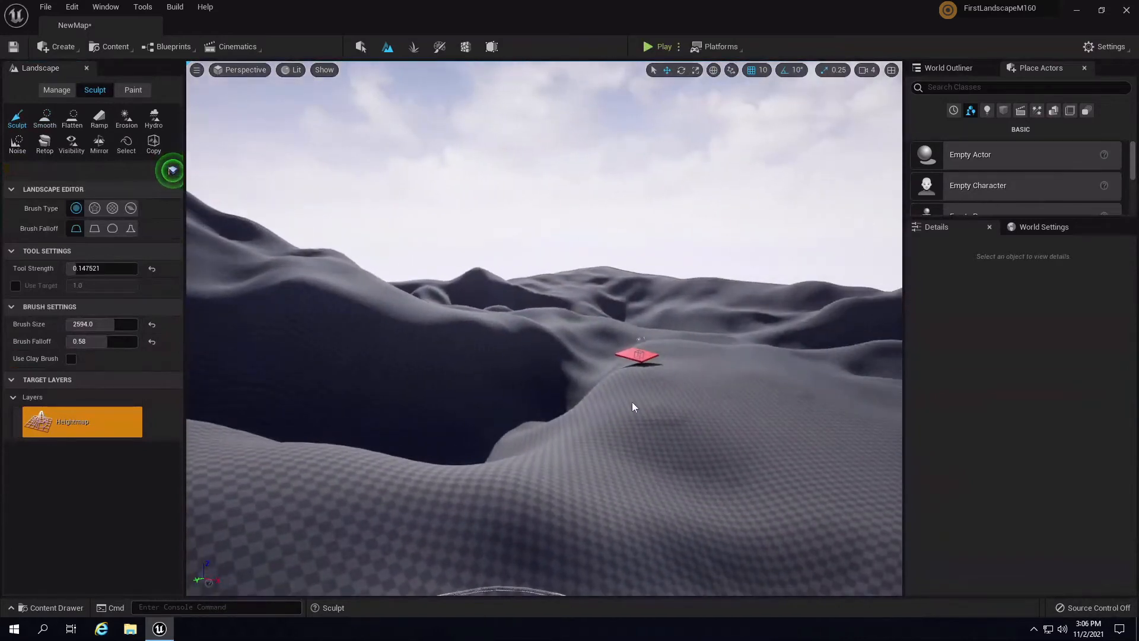
{"action": "mouse_move", "coordinate": [633, 399]}
{"action": "right_mouse_down"}
{"action": "mouse_move", "coordinate": [714, 400]}
{"action": "mouse_move", "coordinate": [705, 358]}
{"action": "mouse_move", "coordinate": [618, 370]}
{"action": "mouse_move", "coordinate": [690, 398]}
{"action": "mouse_move", "coordinate": [376, 364]}
{"action": "mouse_move", "coordinate": [445, 361]}
{"action": "mouse_move", "coordinate": [422, 328]}
{"action": "right_mouse_up"}
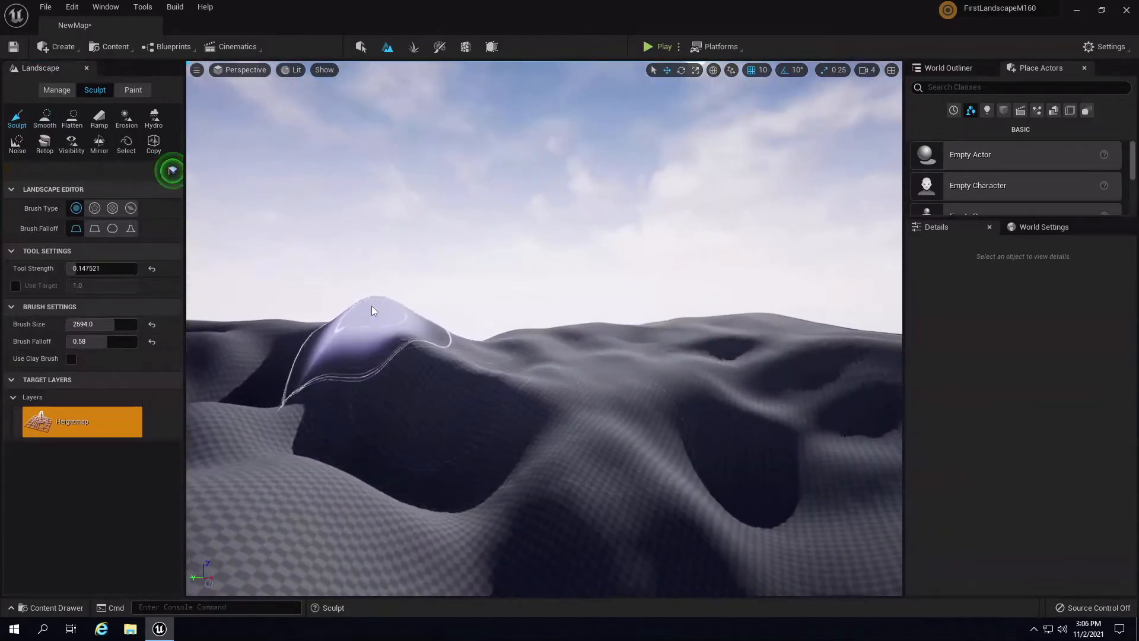
{"action": "mouse_move", "coordinate": [548, 327]}
{"action": "right_mouse_down"}
{"action": "mouse_move", "coordinate": [257, 363]}
{"action": "mouse_move", "coordinate": [84, 344]}
{"action": "mouse_move", "coordinate": [215, 277]}
{"action": "mouse_move", "coordinate": [216, 293]}
{"action": "mouse_move", "coordinate": [311, 328]}
{"action": "mouse_move", "coordinate": [618, 348]}
{"action": "mouse_move", "coordinate": [656, 338]}
{"action": "mouse_move", "coordinate": [738, 90]}
{"action": "right_mouse_up"}
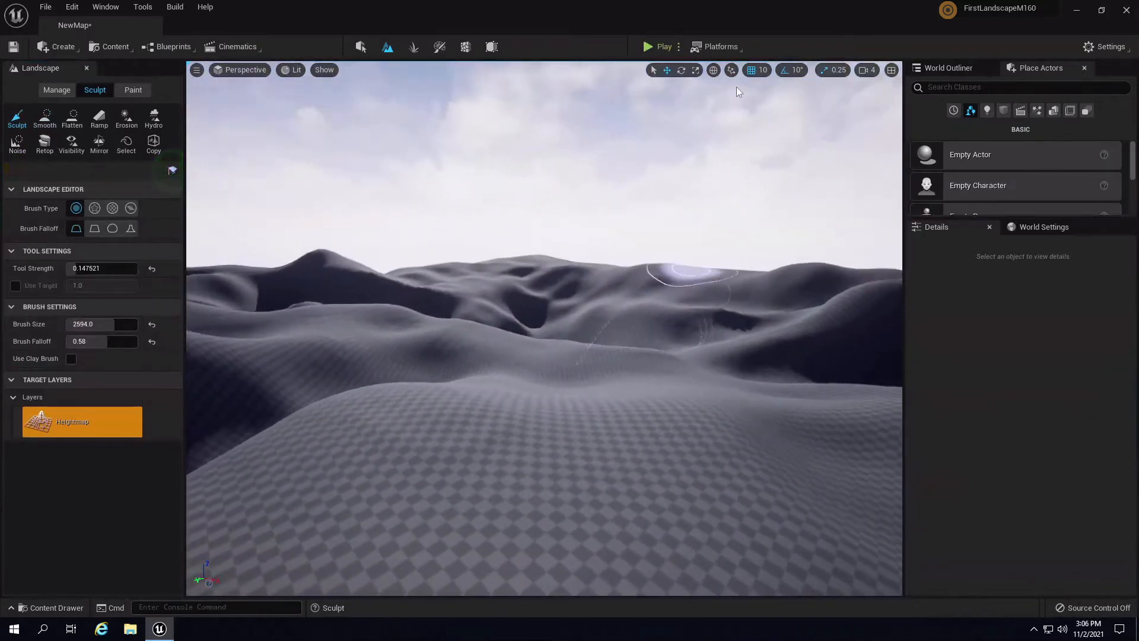
{"action": "left_click", "coordinate": [666, 46]}
{"action": "key", "text": "w"}
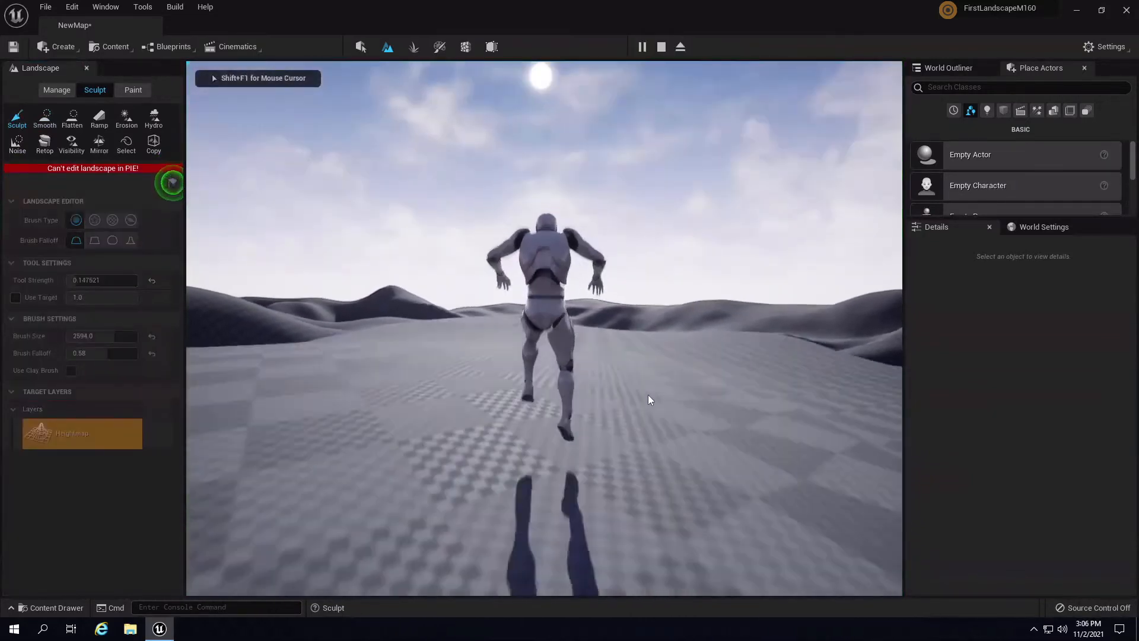
{"action": "key", "text": "d"}
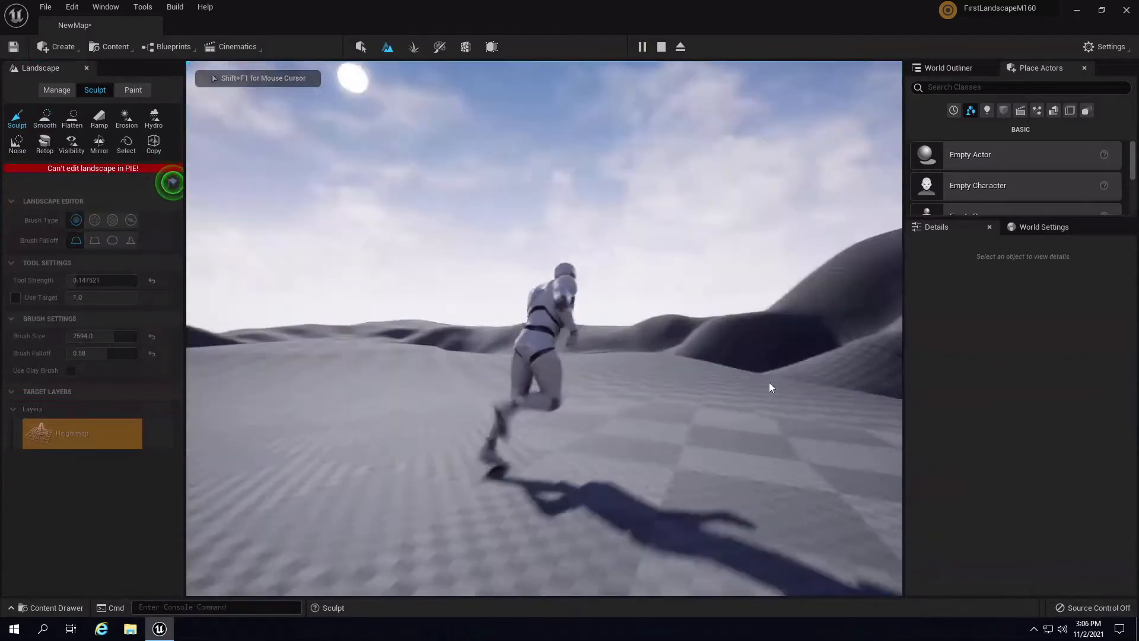
{"action": "key", "text": "w"}
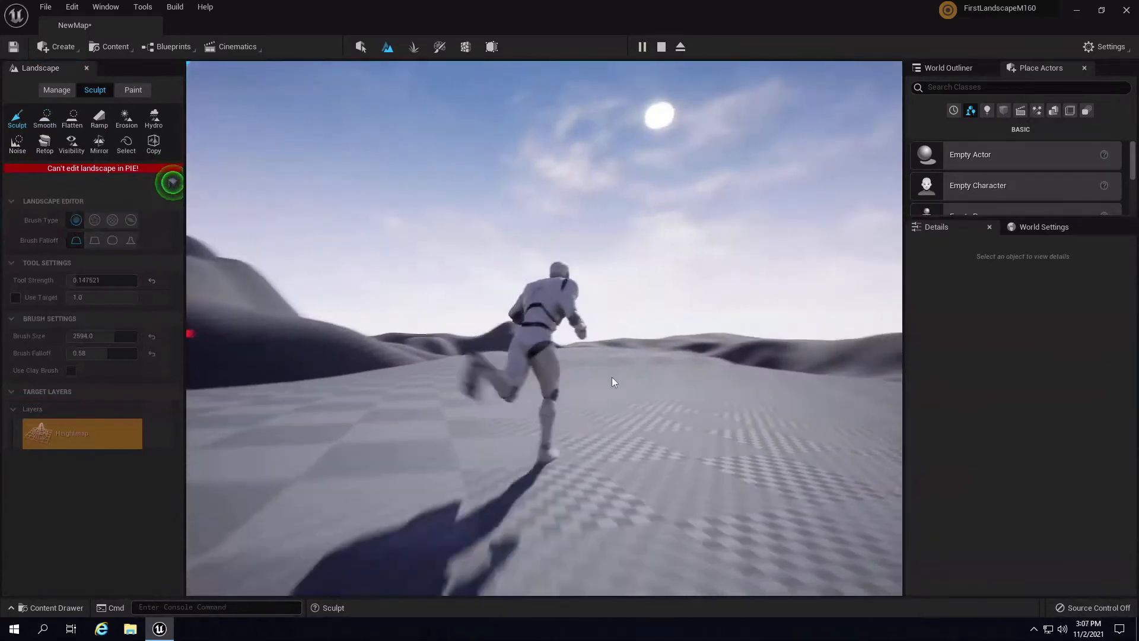
{"action": "key", "text": "w"}
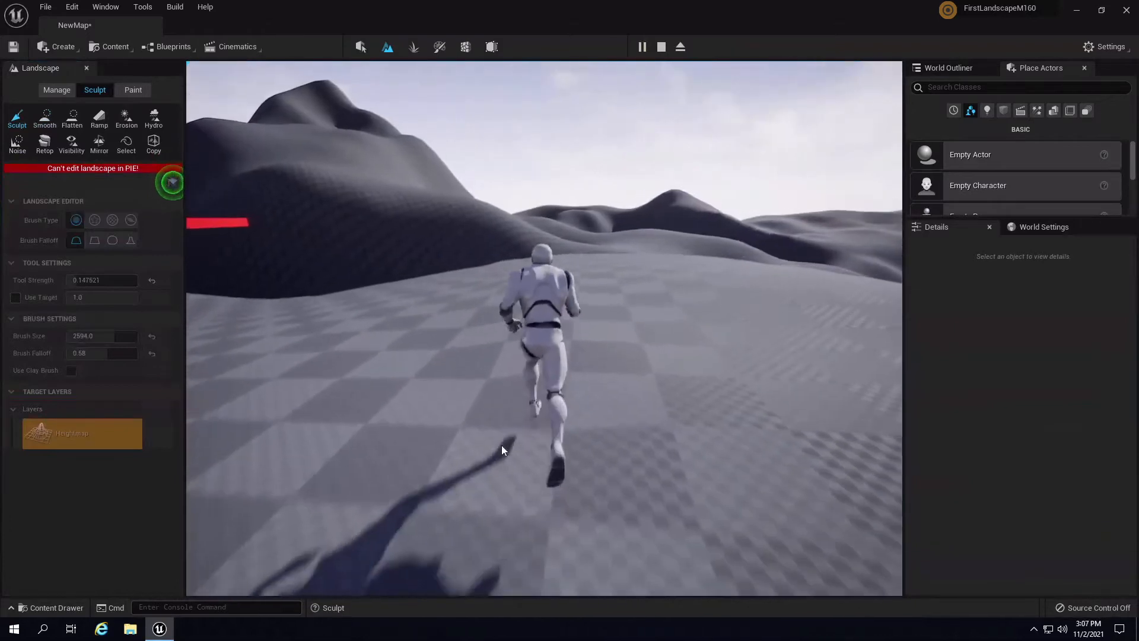
{"action": "key", "text": "w"}
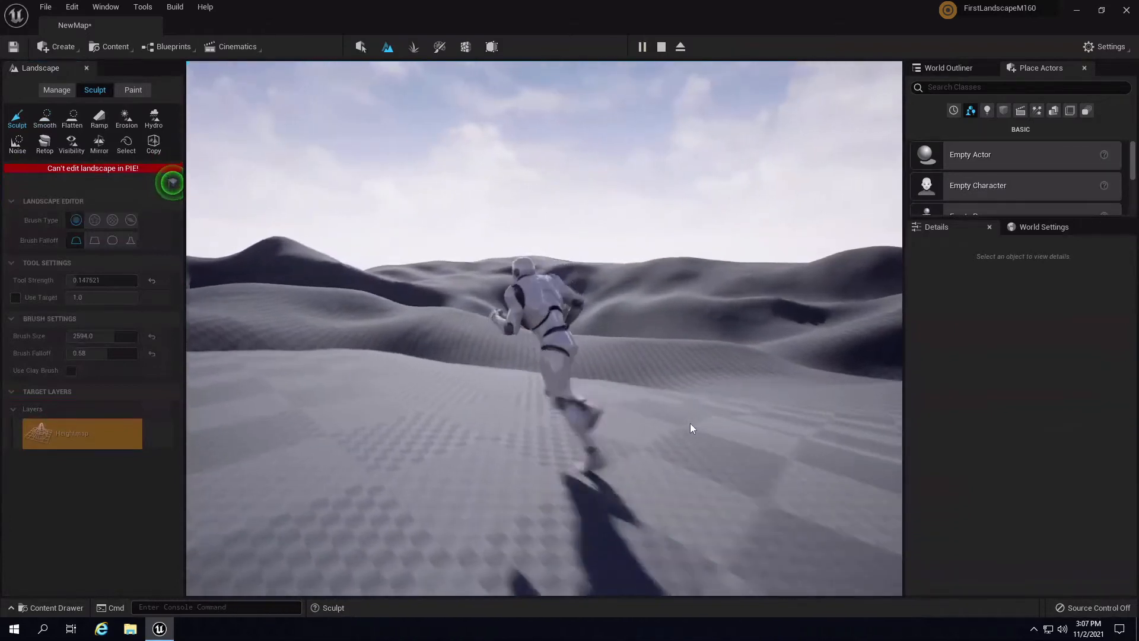
{"action": "key", "text": "Escape"}
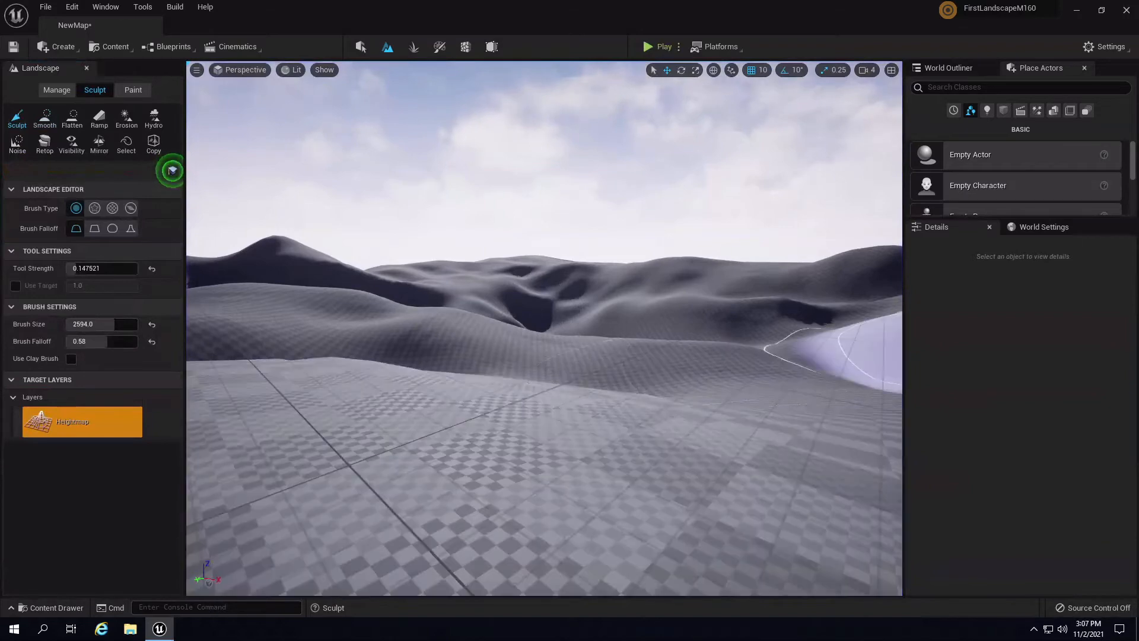
- Shrink the brush step by step from 1026 to 878 to 551
{"action": "mouse_move", "coordinate": [611, 346]}
{"action": "right_mouse_down"}
{"action": "mouse_move", "coordinate": [571, 361]}
{"action": "mouse_move", "coordinate": [638, 383]}
{"action": "mouse_move", "coordinate": [611, 342]}
{"action": "mouse_move", "coordinate": [649, 365]}
{"action": "right_mouse_up"}
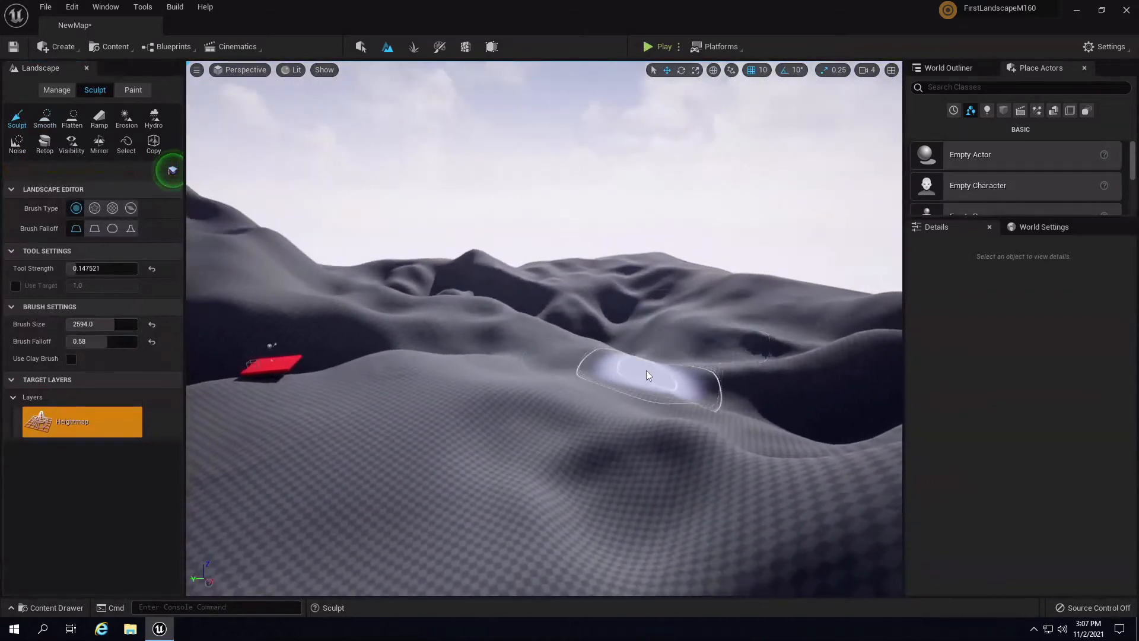
{"action": "key", "text": "bracketleft"}
{"action": "key", "text": "bracketleft"}
{"action": "key", "text": "bracketleft"}
{"action": "key", "text": "bracketleft"}
{"action": "key", "text": "bracketleft"}
{"action": "key", "text": "bracketleft"}
{"action": "key", "text": "bracketleft"}
{"action": "key", "text": "bracketleft"}
{"action": "key", "text": "bracketleft"}
{"action": "key", "text": "bracketleft"}
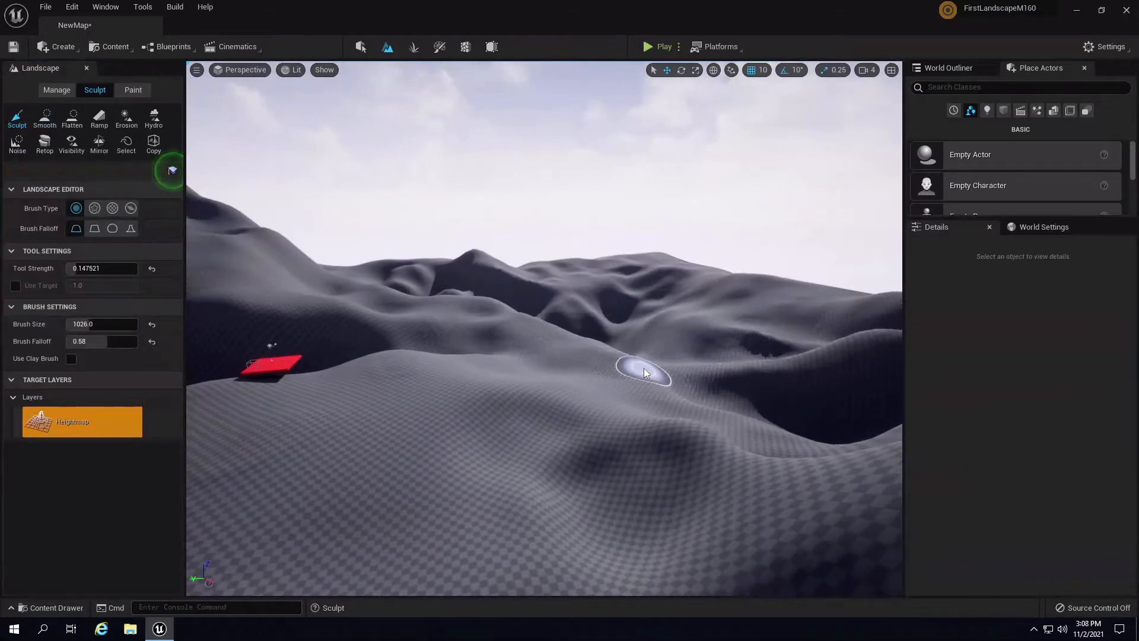
{"action": "mouse_move", "coordinate": [643, 368]}
{"action": "right_mouse_down"}
{"action": "mouse_move", "coordinate": [605, 304]}
{"action": "mouse_move", "coordinate": [454, 352]}
{"action": "right_mouse_up"}
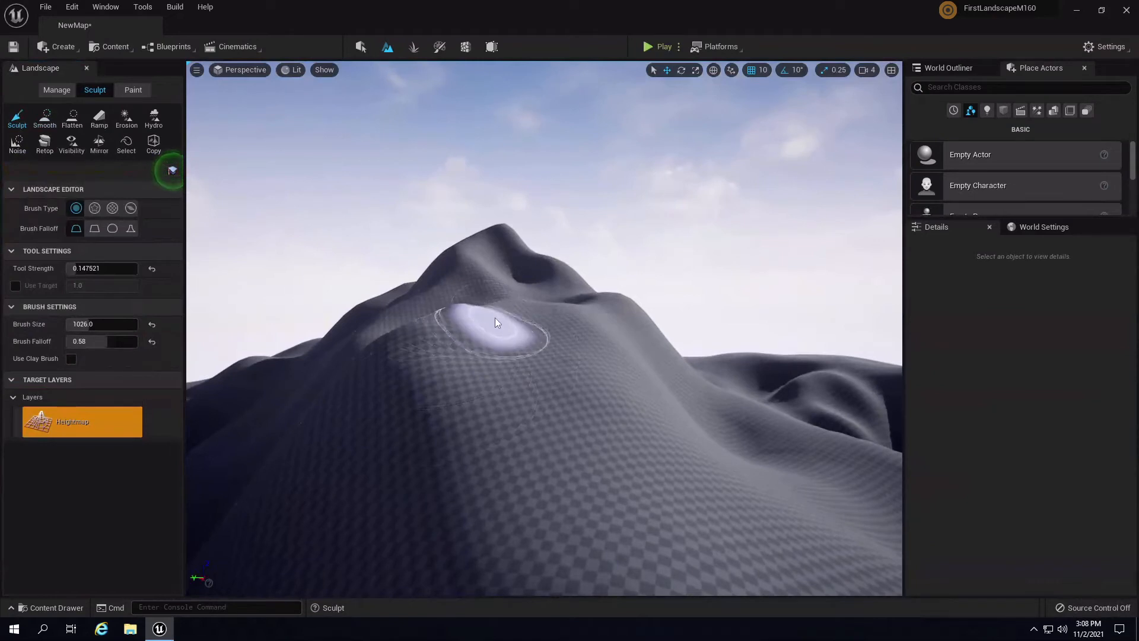
{"action": "mouse_move", "coordinate": [575, 332]}
{"action": "right_mouse_down"}
{"action": "mouse_move", "coordinate": [657, 387]}
{"action": "mouse_move", "coordinate": [575, 351]}
{"action": "right_mouse_up"}
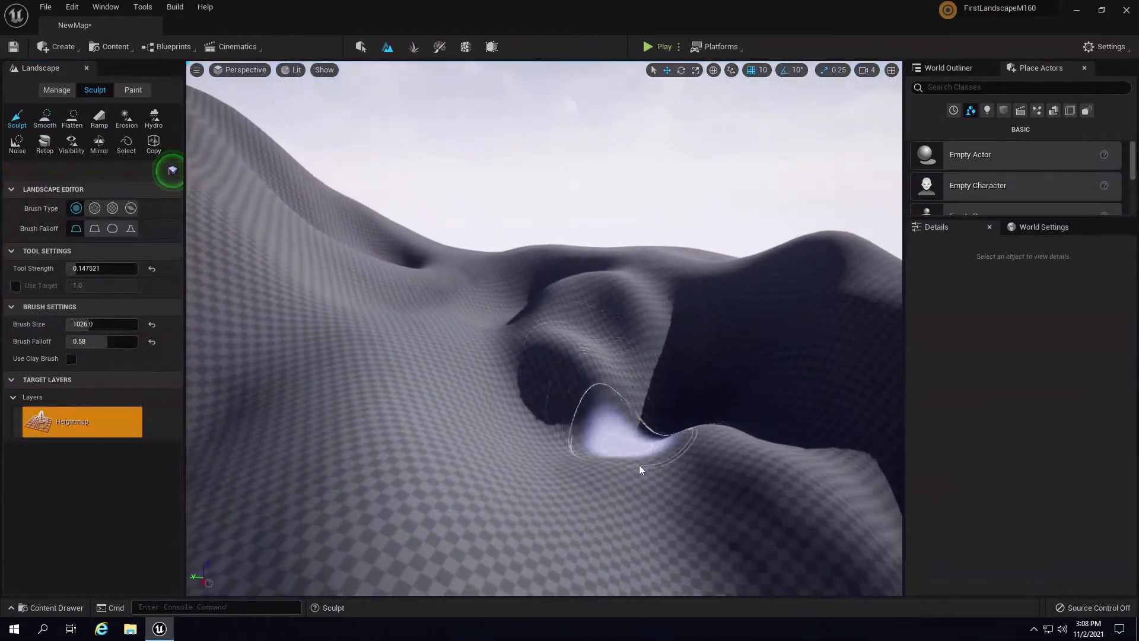
{"action": "key", "text": "bracketleft"}
{"action": "key", "text": "bracketleft"}
{"action": "key", "text": "bracketleft"}
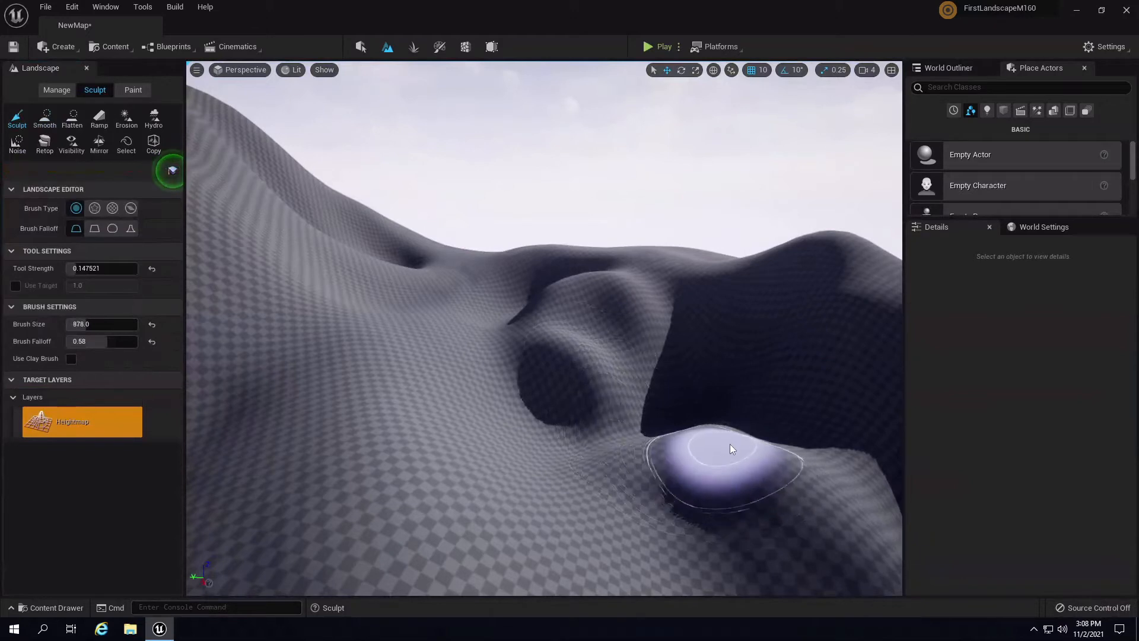
{"action": "key", "text": "bracketleft"}
{"action": "key", "text": "bracketleft"}
{"action": "key", "text": "bracketleft"}
- Carve grooves, round the left hollow into a pit, broaden the far peak, and set strength 0.172092
{"action": "right_click_drag", "start_coordinate": [777, 475], "coordinate": [712, 478]}
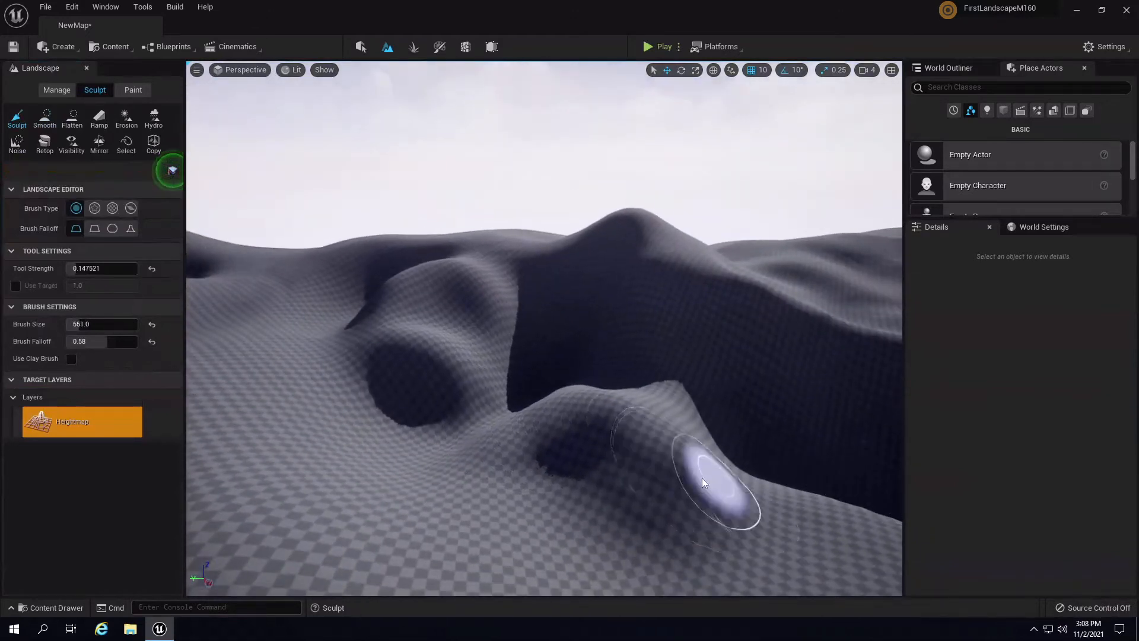
{"action": "mouse_move", "coordinate": [702, 478]}
{"action": "left_mouse_down"}
{"action": "mouse_move", "coordinate": [737, 463]}
{"action": "mouse_move", "coordinate": [659, 464]}
{"action": "mouse_move", "coordinate": [734, 508]}
{"action": "mouse_move", "coordinate": [557, 431]}
{"action": "left_mouse_up"}
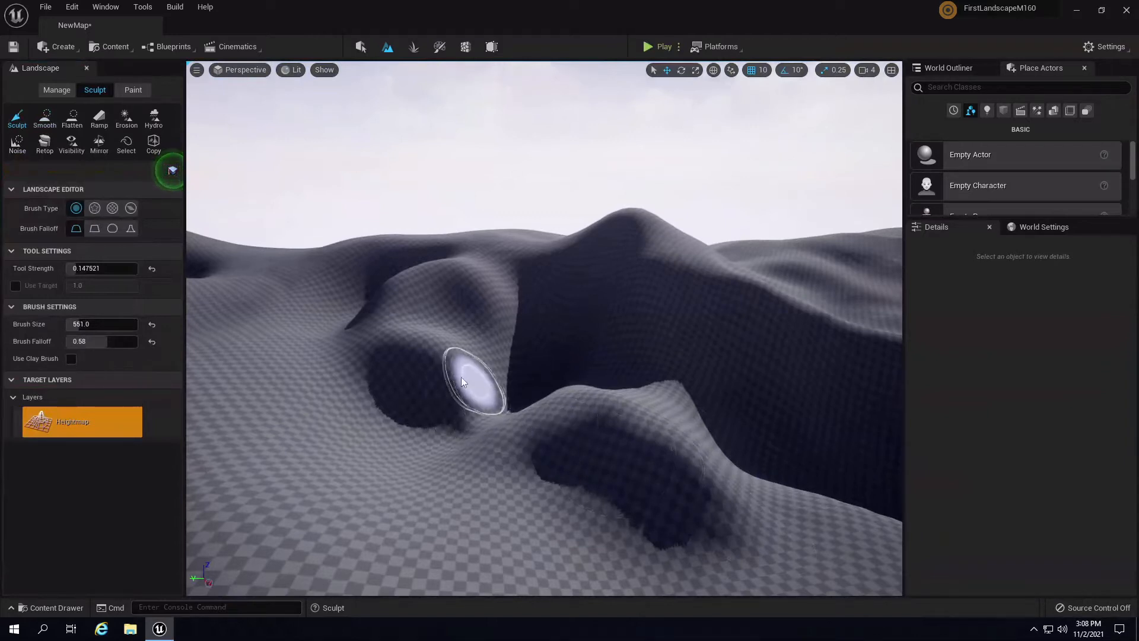
{"action": "mouse_move", "coordinate": [460, 376]}
{"action": "left_mouse_down"}
{"action": "mouse_move", "coordinate": [390, 394]}
{"action": "mouse_move", "coordinate": [406, 379]}
{"action": "left_mouse_up"}
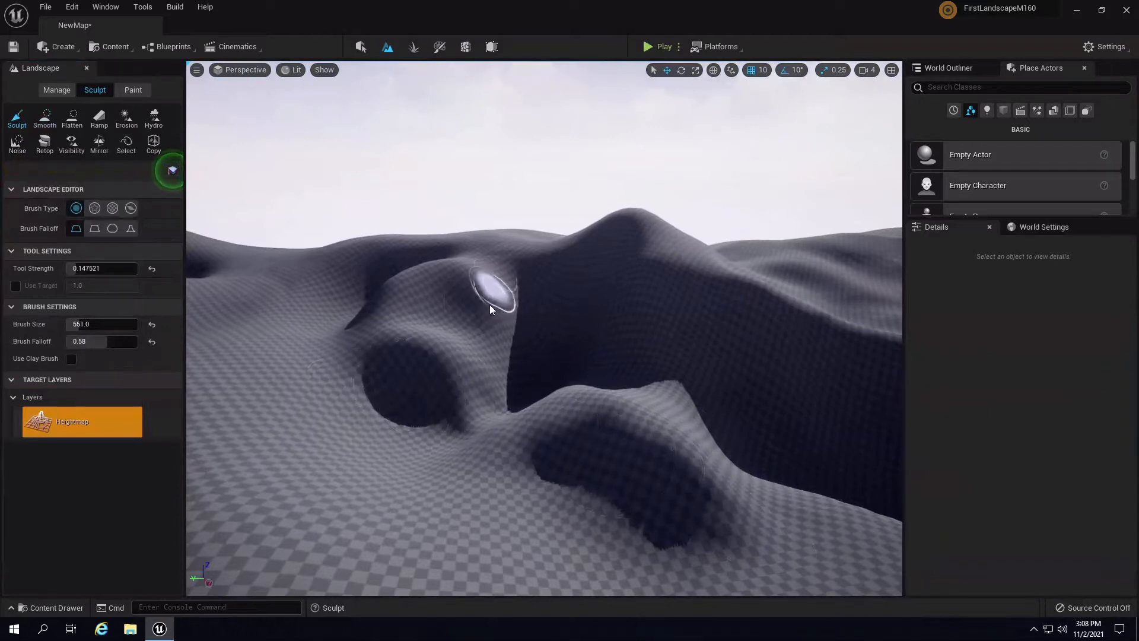
{"action": "mouse_move", "coordinate": [482, 268]}
{"action": "left_mouse_down"}
{"action": "mouse_move", "coordinate": [413, 272]}
{"action": "mouse_move", "coordinate": [356, 306]}
{"action": "left_mouse_up"}
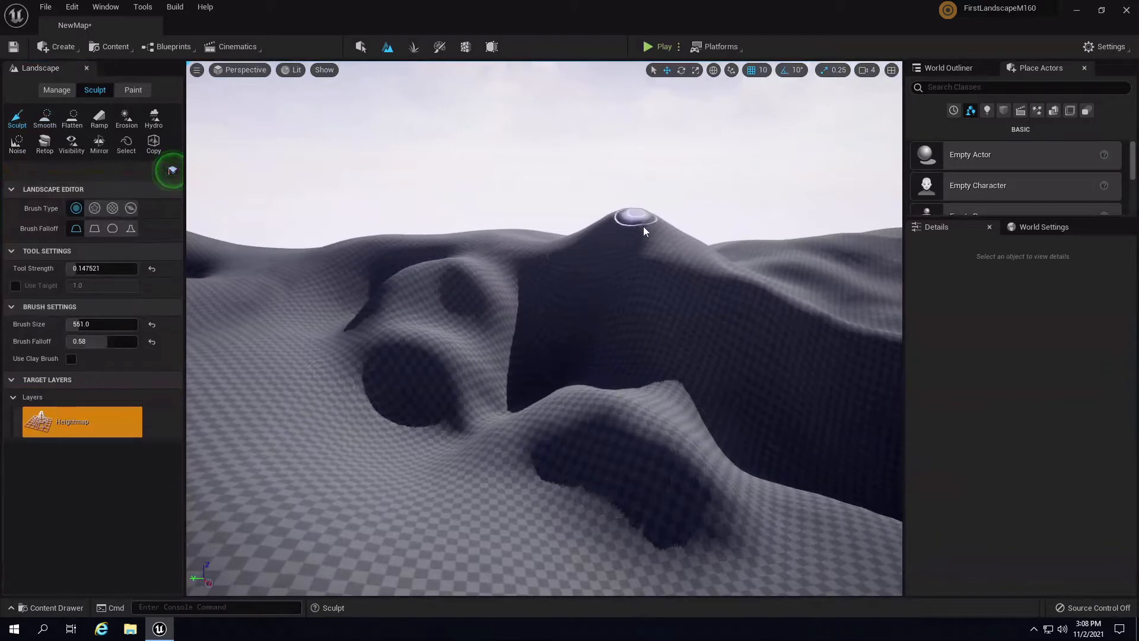
{"action": "mouse_move", "coordinate": [643, 231]}
{"action": "left_mouse_down"}
{"action": "mouse_move", "coordinate": [653, 246]}
{"action": "mouse_move", "coordinate": [750, 277]}
{"action": "left_mouse_up"}
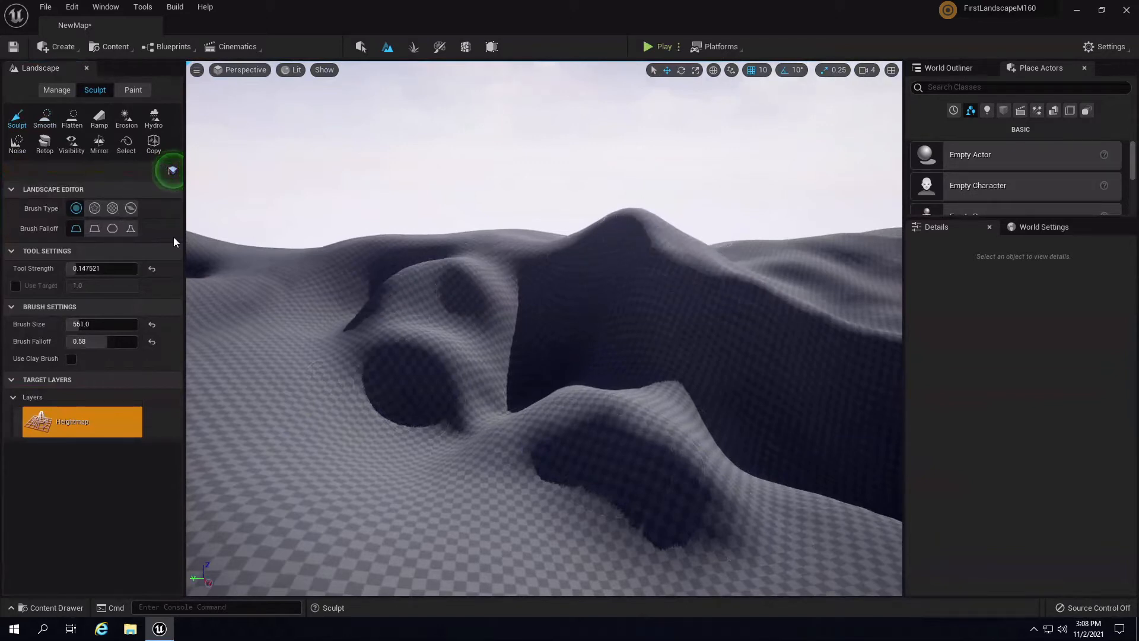
{"action": "left_click_drag", "start_coordinate": [81, 268], "coordinate": [95, 270]}
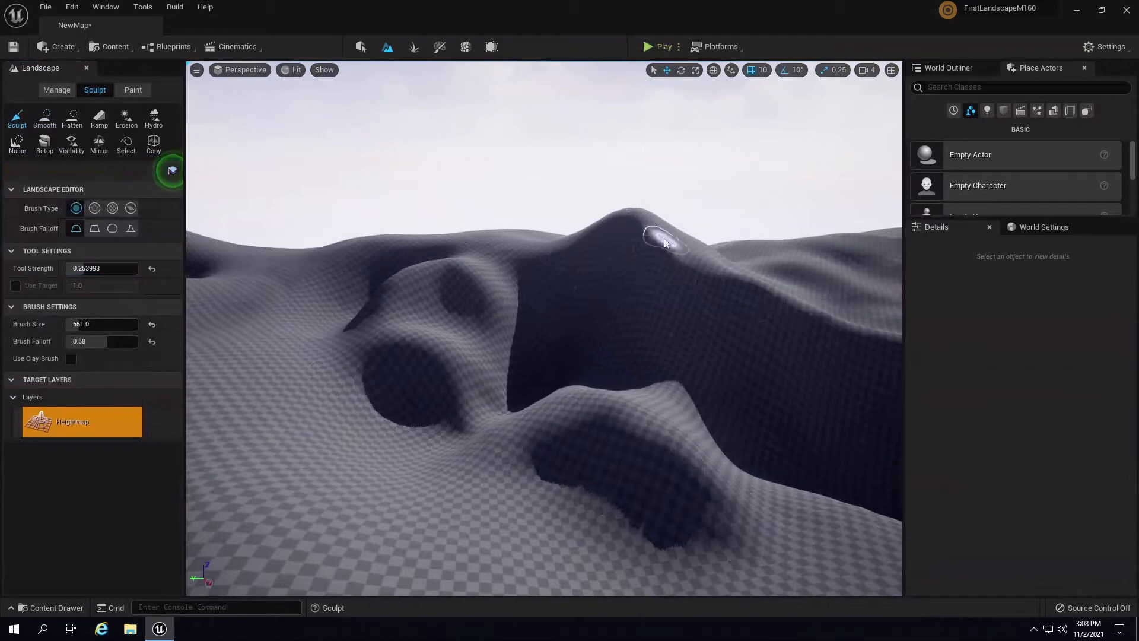
- Sculpt along the hilltop, raise a new bump on the slope, and inspect it from several angles
{"action": "mouse_move", "coordinate": [783, 307]}
{"action": "right_mouse_down"}
{"action": "mouse_move", "coordinate": [655, 273]}
{"action": "mouse_move", "coordinate": [844, 271]}
{"action": "mouse_move", "coordinate": [861, 258]}
{"action": "mouse_move", "coordinate": [771, 215]}
{"action": "mouse_move", "coordinate": [582, 301]}
{"action": "right_mouse_up"}
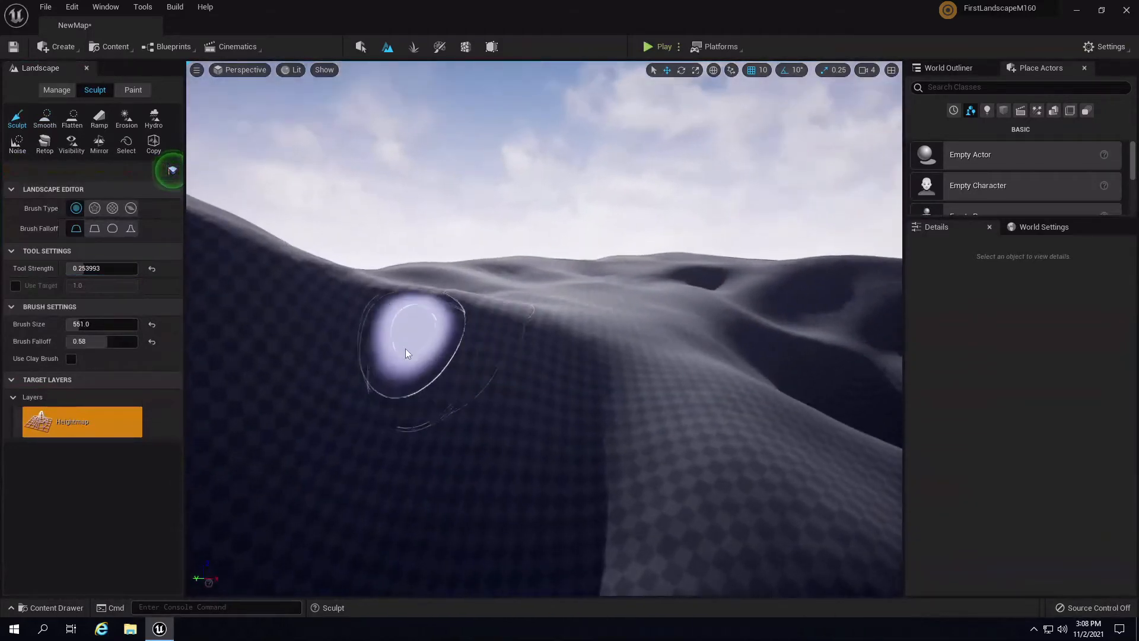
{"action": "mouse_move", "coordinate": [406, 354]}
{"action": "left_mouse_down"}
{"action": "mouse_move", "coordinate": [415, 345]}
{"action": "mouse_move", "coordinate": [417, 401]}
{"action": "mouse_move", "coordinate": [411, 356]}
{"action": "mouse_move", "coordinate": [422, 340]}
{"action": "mouse_move", "coordinate": [434, 426]}
{"action": "mouse_move", "coordinate": [436, 381]}
{"action": "mouse_move", "coordinate": [465, 489]}
{"action": "mouse_move", "coordinate": [595, 554]}
{"action": "left_mouse_up"}
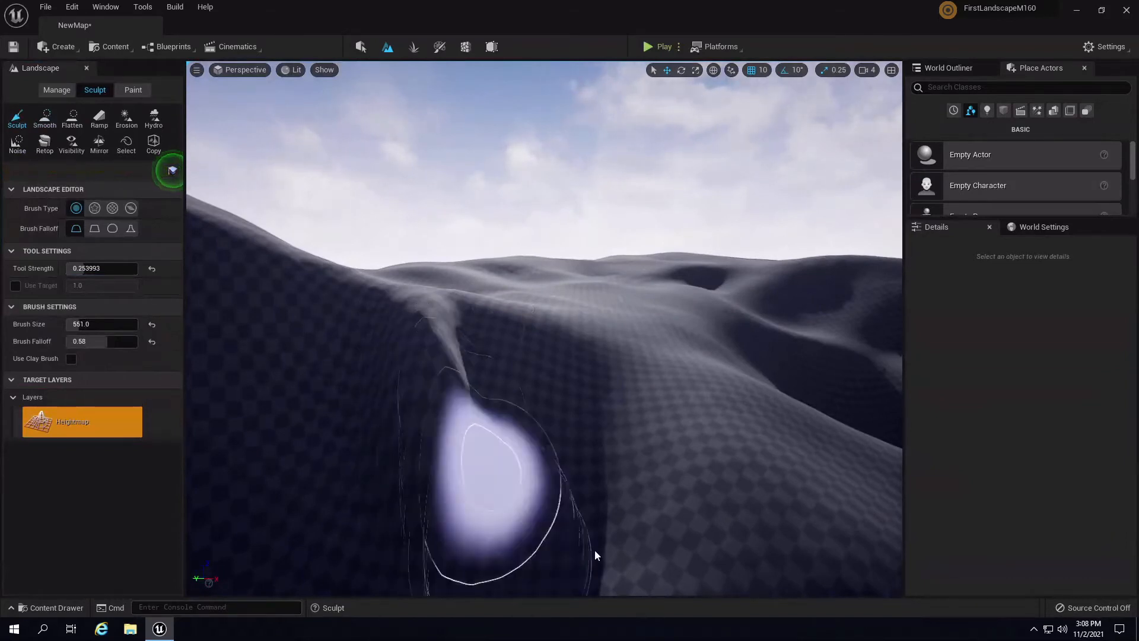
{"action": "mouse_move", "coordinate": [595, 552]}
{"action": "right_mouse_down"}
{"action": "mouse_move", "coordinate": [515, 498]}
{"action": "mouse_move", "coordinate": [511, 391]}
{"action": "right_mouse_up"}
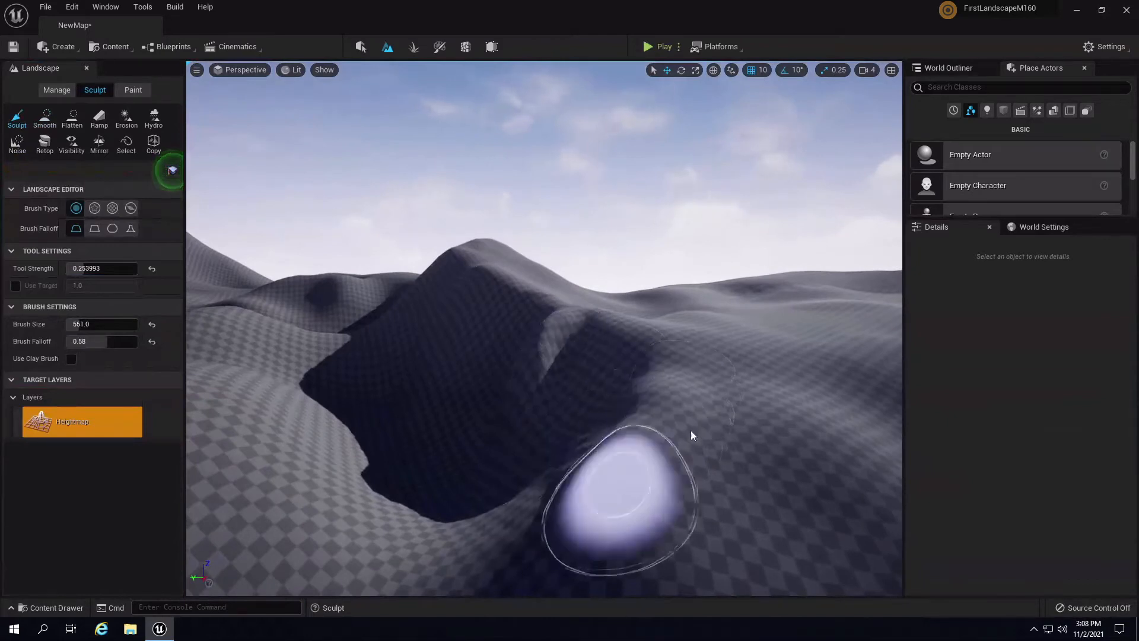
{"action": "mouse_move", "coordinate": [691, 430]}
{"action": "right_mouse_down"}
{"action": "mouse_move", "coordinate": [988, 464]}
{"action": "mouse_move", "coordinate": [972, 460]}
{"action": "right_mouse_up"}
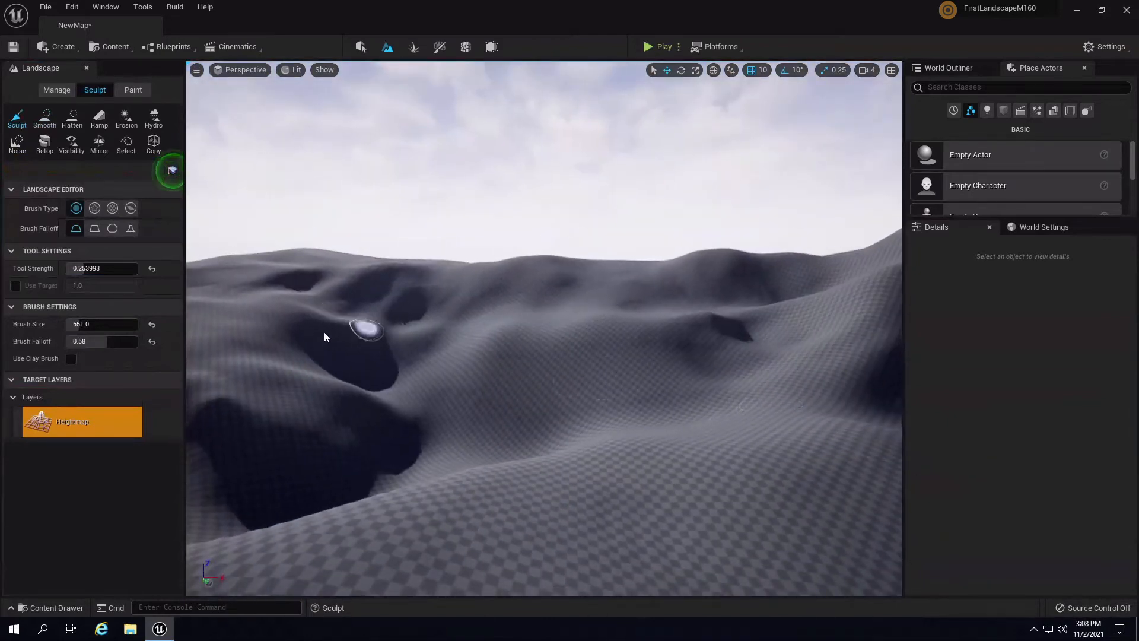
{"action": "mouse_move", "coordinate": [504, 318]}
{"action": "right_mouse_down"}
{"action": "mouse_move", "coordinate": [666, 301]}
{"action": "mouse_move", "coordinate": [653, 286]}
{"action": "mouse_move", "coordinate": [530, 359]}
{"action": "right_mouse_up"}
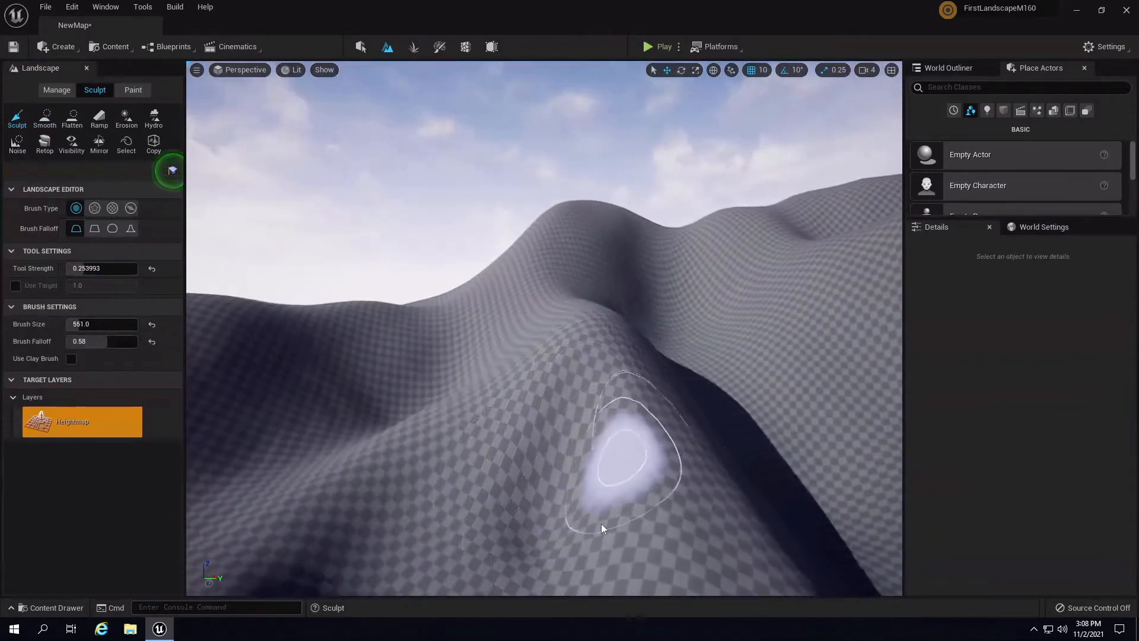
{"action": "right_click_drag", "start_coordinate": [640, 563], "coordinate": [558, 460]}
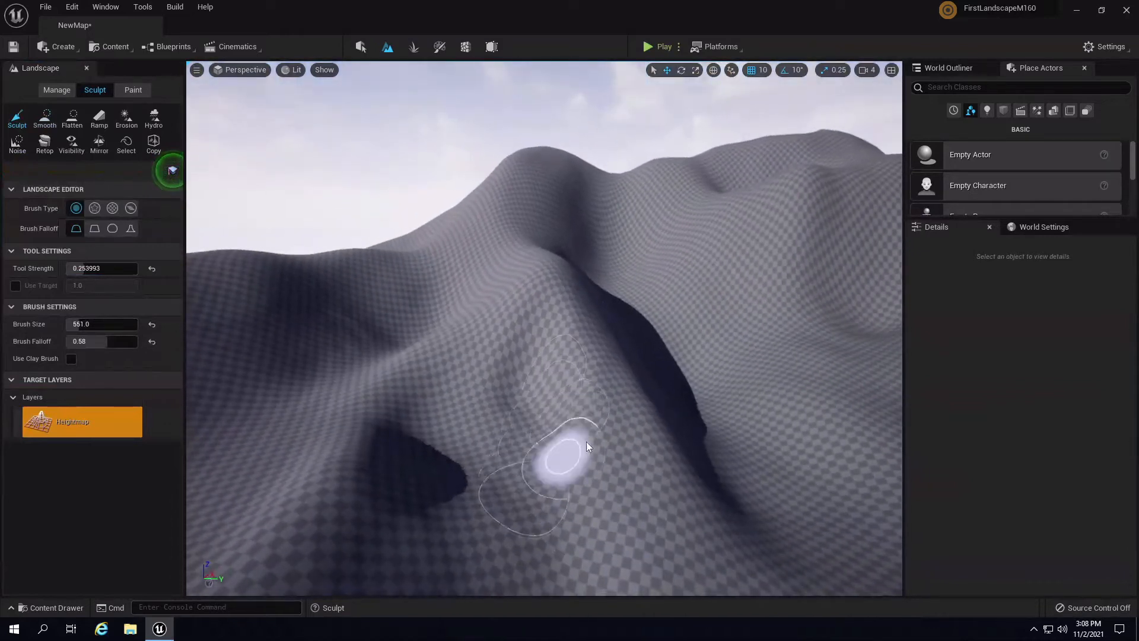
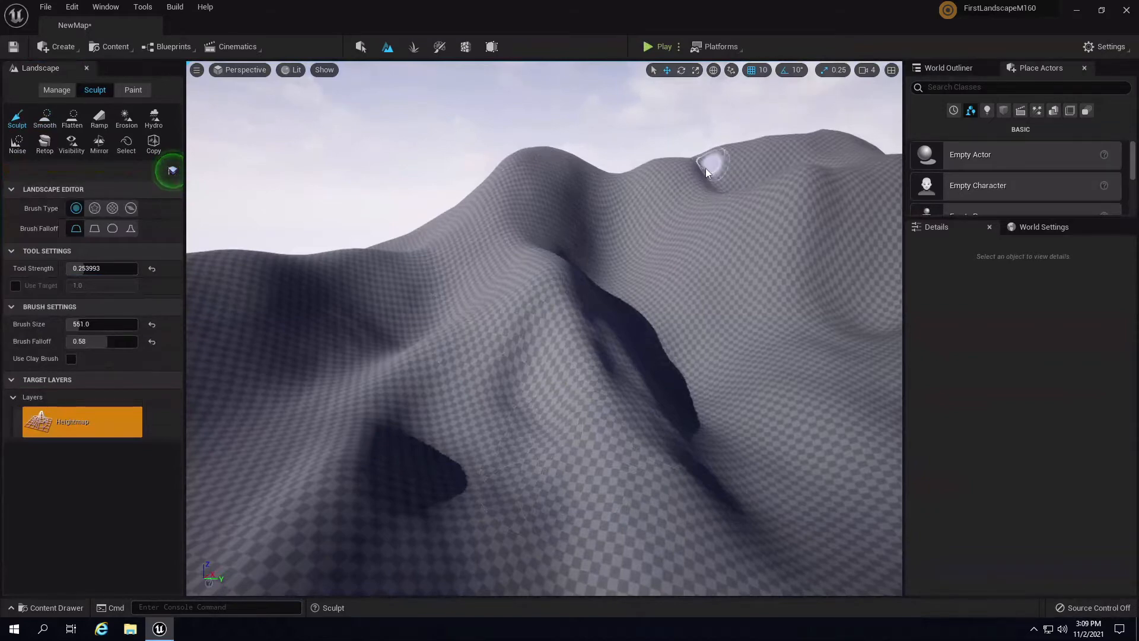
- Raise a ridge up the slope toward the hilltop, and another one running below the peak
{"action": "mouse_move", "coordinate": [771, 188]}
{"action": "right_mouse_down"}
{"action": "mouse_move", "coordinate": [786, 159]}
{"action": "mouse_move", "coordinate": [713, 236]}
{"action": "mouse_move", "coordinate": [599, 202]}
{"action": "right_mouse_up"}
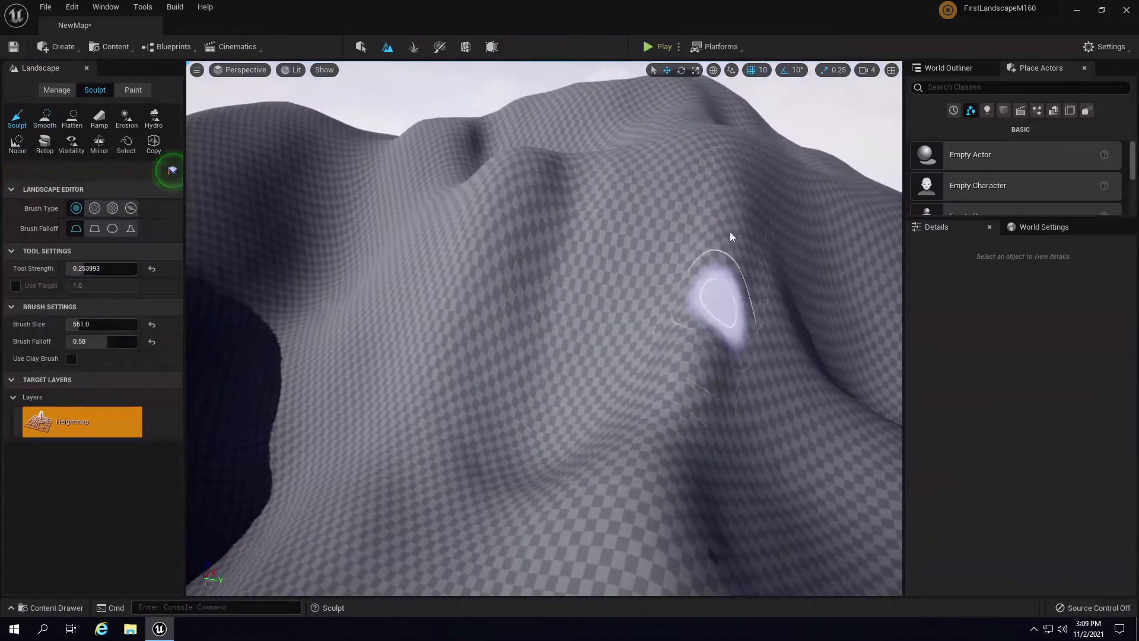
{"action": "mouse_move", "coordinate": [680, 383]}
{"action": "right_mouse_down"}
{"action": "mouse_move", "coordinate": [701, 298]}
{"action": "mouse_move", "coordinate": [721, 299]}
{"action": "right_mouse_up"}
{"action": "mouse_move", "coordinate": [526, 368]}
{"action": "left_mouse_down"}
{"action": "mouse_move", "coordinate": [550, 404]}
{"action": "mouse_move", "coordinate": [529, 276]}
{"action": "mouse_move", "coordinate": [548, 371]}
{"action": "mouse_move", "coordinate": [612, 518]}
{"action": "mouse_move", "coordinate": [617, 505]}
{"action": "left_mouse_up"}
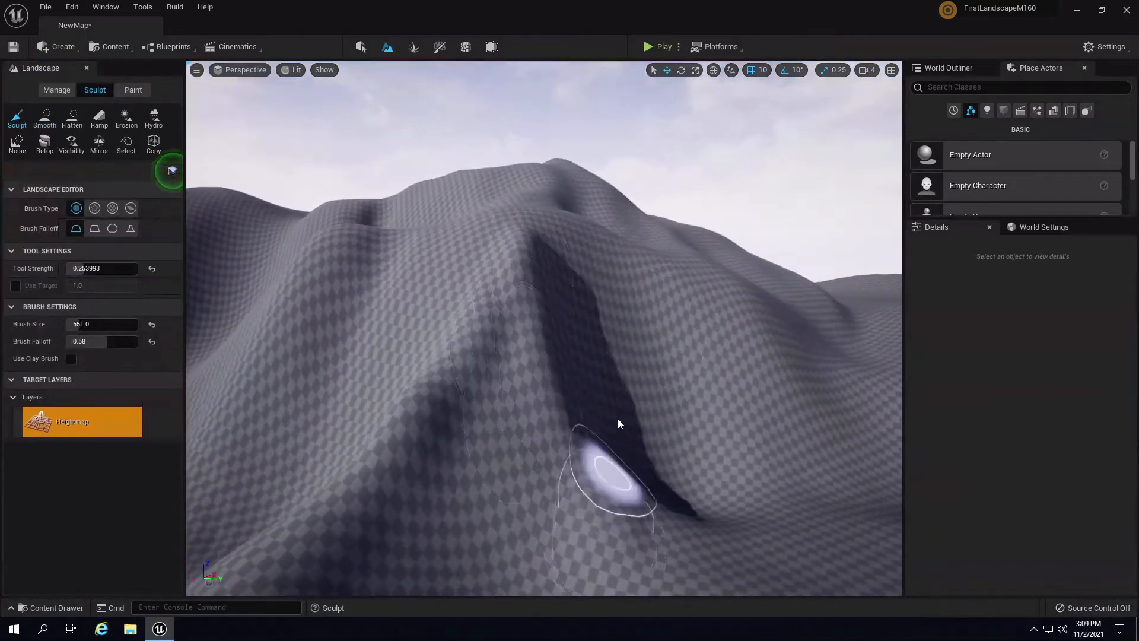
{"action": "right_click_drag", "start_coordinate": [608, 397], "coordinate": [569, 350]}
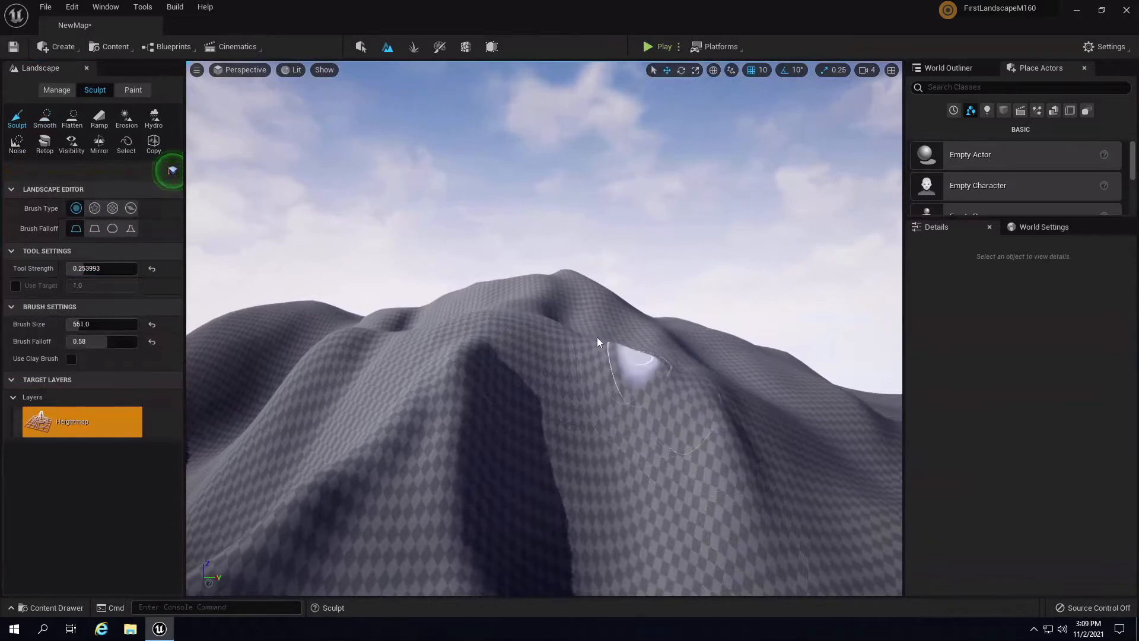
{"action": "mouse_move", "coordinate": [569, 280]}
{"action": "right_mouse_down"}
{"action": "mouse_move", "coordinate": [567, 254]}
{"action": "mouse_move", "coordinate": [564, 380]}
{"action": "right_mouse_up"}
{"action": "mouse_move", "coordinate": [542, 335]}
{"action": "left_mouse_down"}
{"action": "mouse_move", "coordinate": [557, 306]}
{"action": "mouse_move", "coordinate": [512, 432]}
{"action": "mouse_move", "coordinate": [522, 451]}
{"action": "mouse_move", "coordinate": [559, 336]}
{"action": "left_mouse_up"}
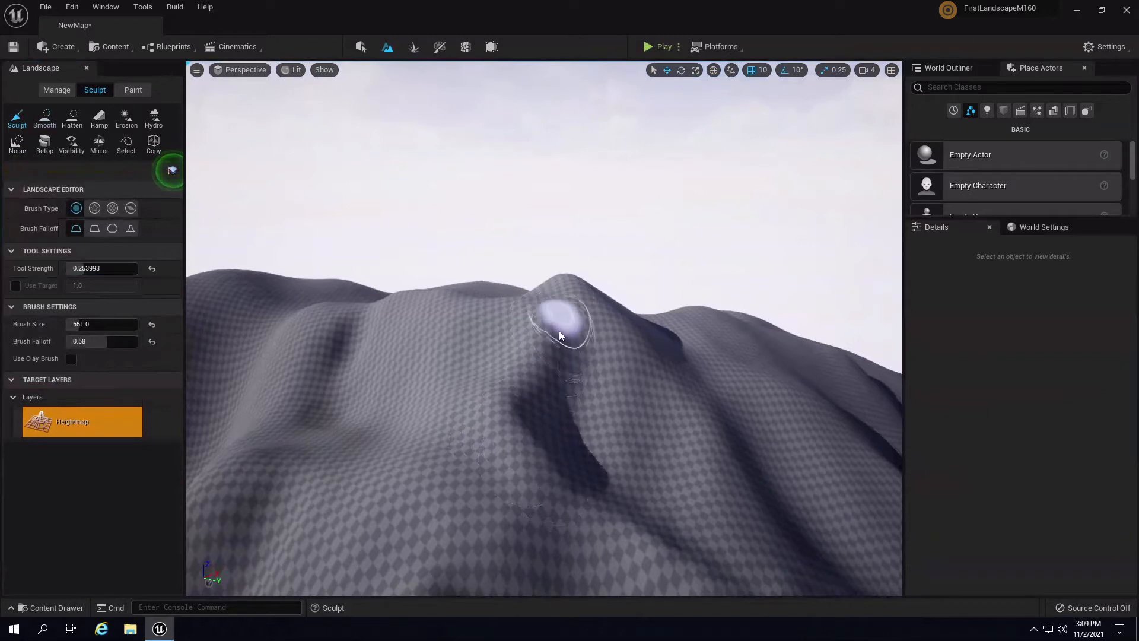
- Switch the viewport to Detail Lighting and deepen a crease running down the near slope
{"action": "left_click", "coordinate": [288, 68]}
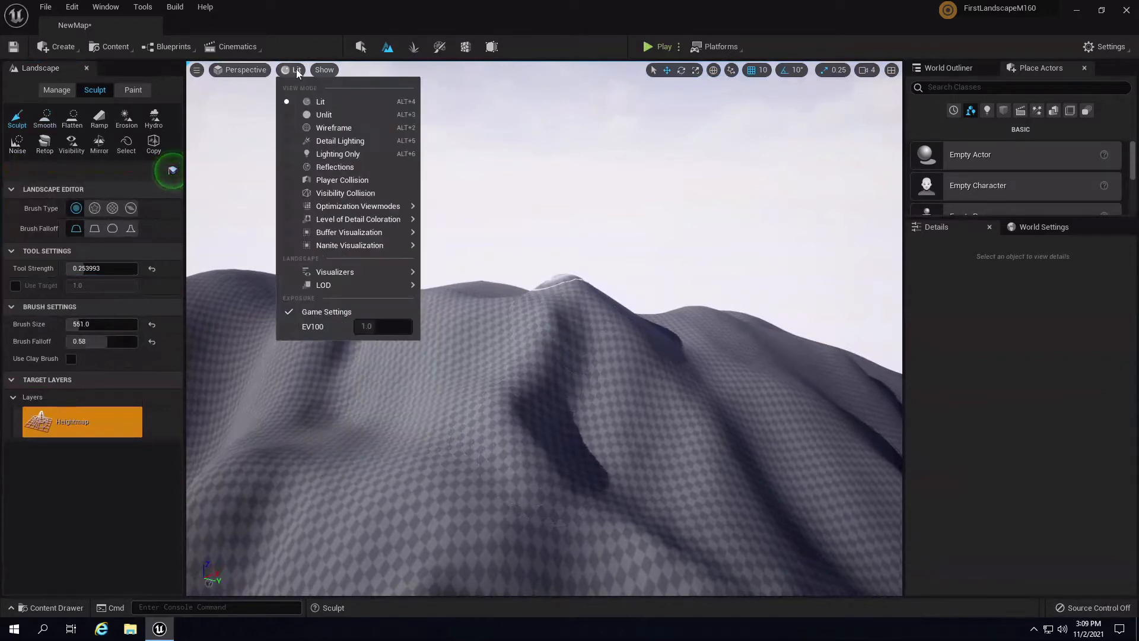
{"action": "left_click", "coordinate": [356, 143]}
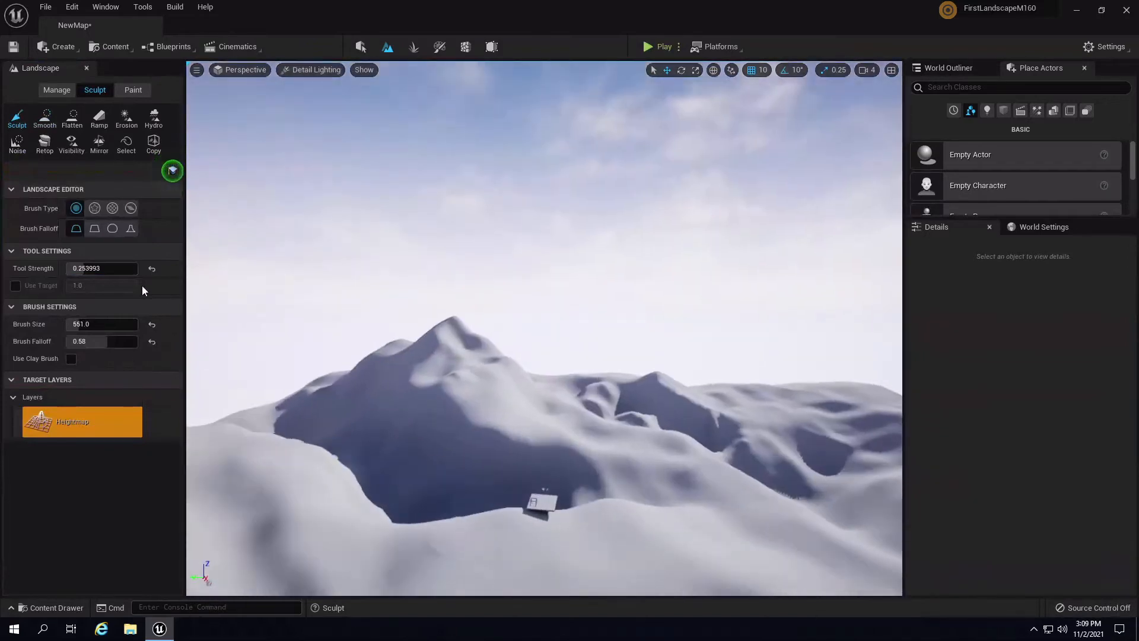
{"action": "right_click_drag", "start_coordinate": [141, 286], "coordinate": [81, 365]}
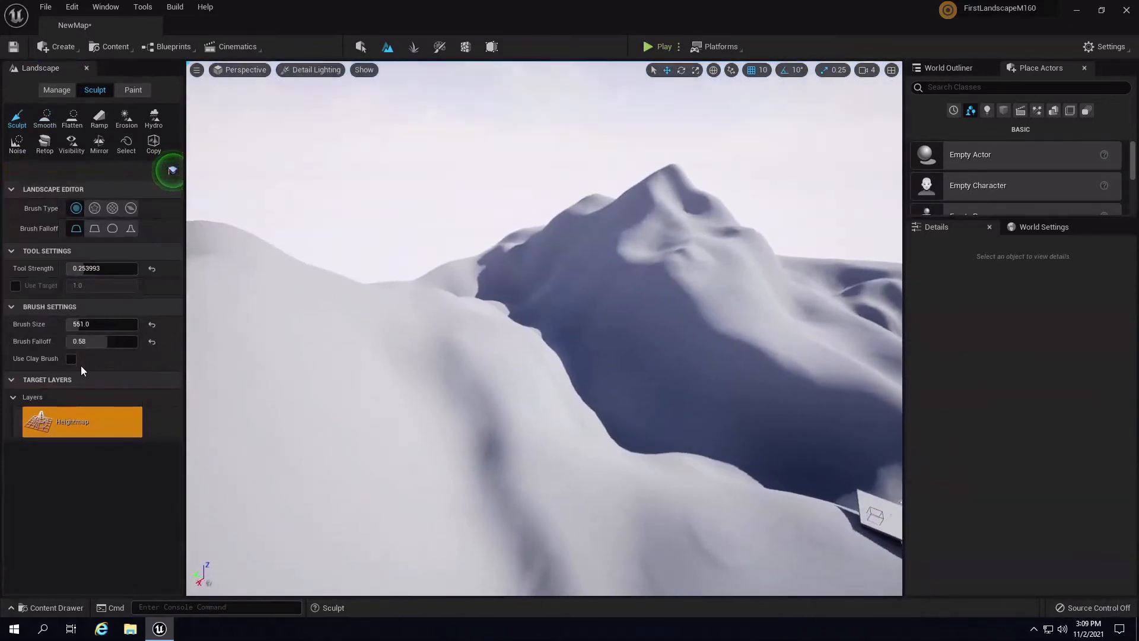
{"action": "scroll", "coordinate": [296, 327], "scroll_direction": "up", "scroll_amount": 3}
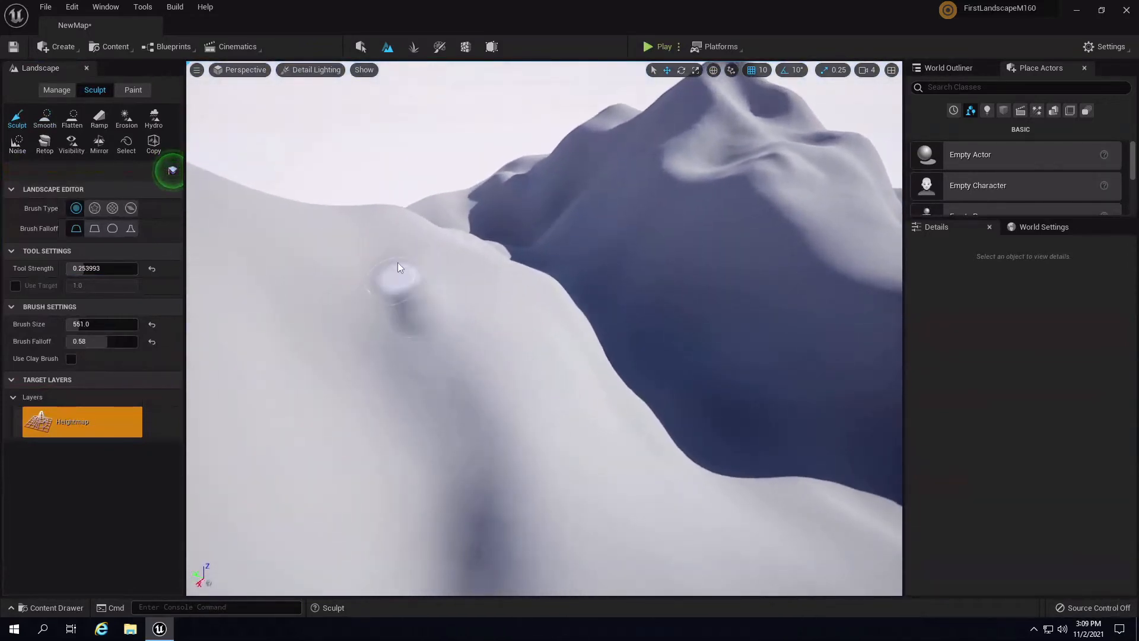
{"action": "left_click_drag", "start_coordinate": [398, 263], "coordinate": [398, 228]}
{"action": "mouse_move", "coordinate": [407, 286]}
{"action": "left_mouse_down"}
{"action": "mouse_move", "coordinate": [526, 500]}
{"action": "mouse_move", "coordinate": [579, 414]}
{"action": "left_mouse_up"}
{"action": "mouse_move", "coordinate": [579, 414]}
{"action": "right_mouse_down"}
{"action": "mouse_move", "coordinate": [394, 478]}
{"action": "mouse_move", "coordinate": [438, 471]}
{"action": "mouse_move", "coordinate": [574, 271]}
{"action": "right_mouse_up"}
- Carve new creases down the slope and across the hilltop, and raise the left slope
{"action": "key", "text": "s"}
{"action": "mouse_move", "coordinate": [643, 294]}
{"action": "left_mouse_down"}
{"action": "mouse_move", "coordinate": [681, 299]}
{"action": "mouse_move", "coordinate": [678, 265]}
{"action": "mouse_move", "coordinate": [585, 416]}
{"action": "mouse_move", "coordinate": [616, 376]}
{"action": "mouse_move", "coordinate": [576, 406]}
{"action": "mouse_move", "coordinate": [574, 438]}
{"action": "left_mouse_up"}
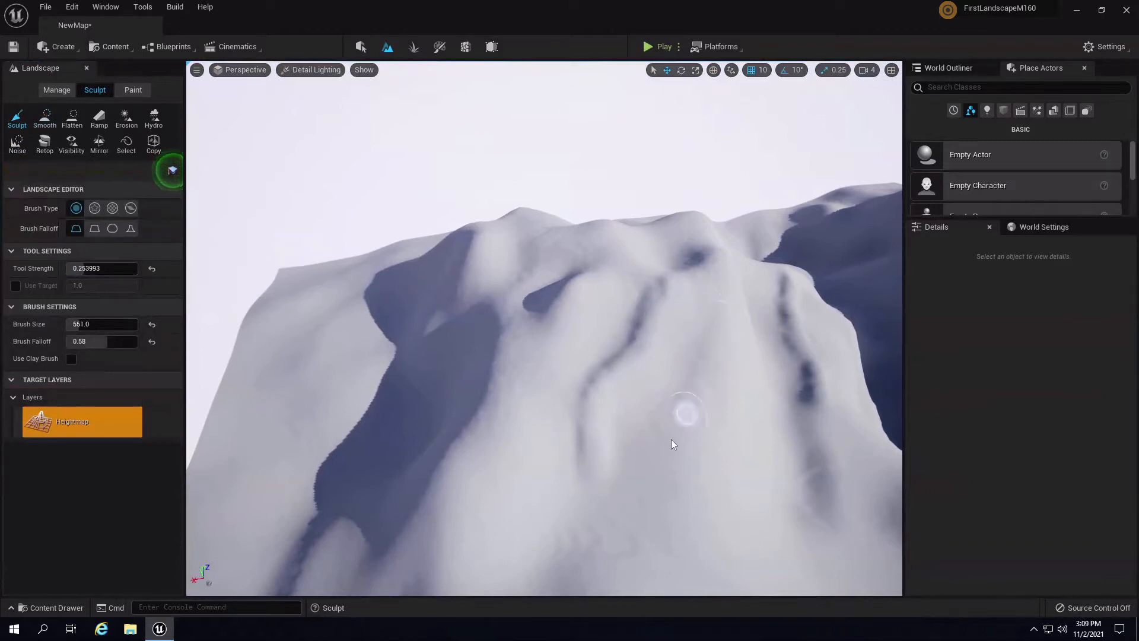
{"action": "left_click_drag", "start_coordinate": [656, 433], "coordinate": [618, 483]}
{"action": "right_click_drag", "start_coordinate": [630, 383], "coordinate": [680, 365]}
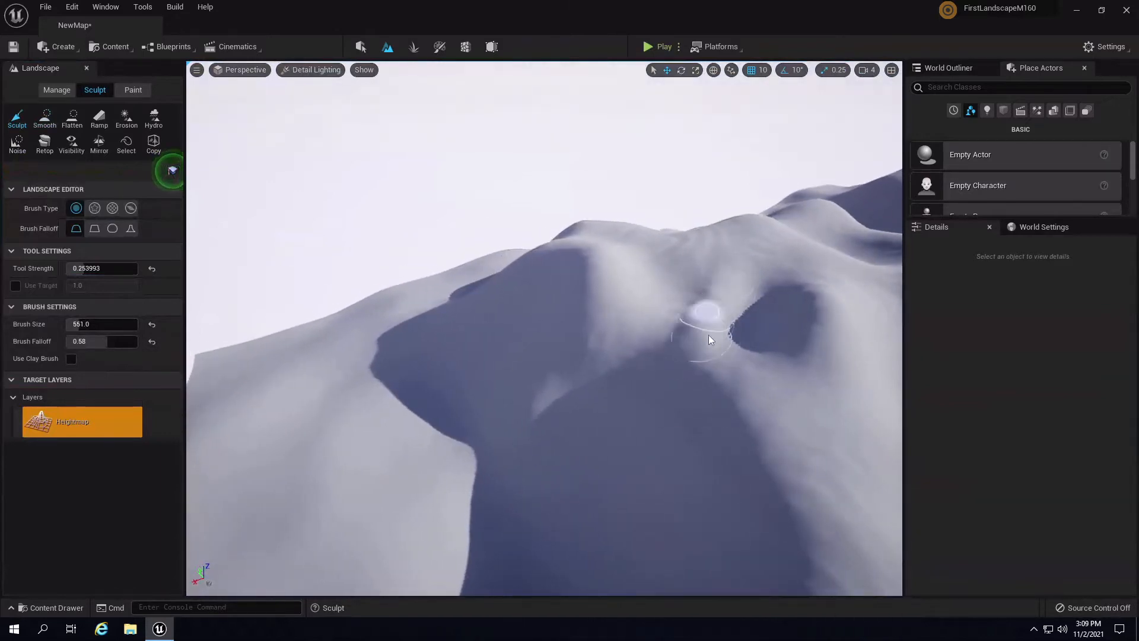
{"action": "mouse_move", "coordinate": [695, 240]}
{"action": "left_mouse_down"}
{"action": "mouse_move", "coordinate": [686, 342]}
{"action": "mouse_move", "coordinate": [703, 305]}
{"action": "left_mouse_up"}
{"action": "mouse_move", "coordinate": [696, 250]}
{"action": "right_mouse_down"}
{"action": "mouse_move", "coordinate": [767, 260]}
{"action": "mouse_move", "coordinate": [593, 250]}
{"action": "right_mouse_up"}
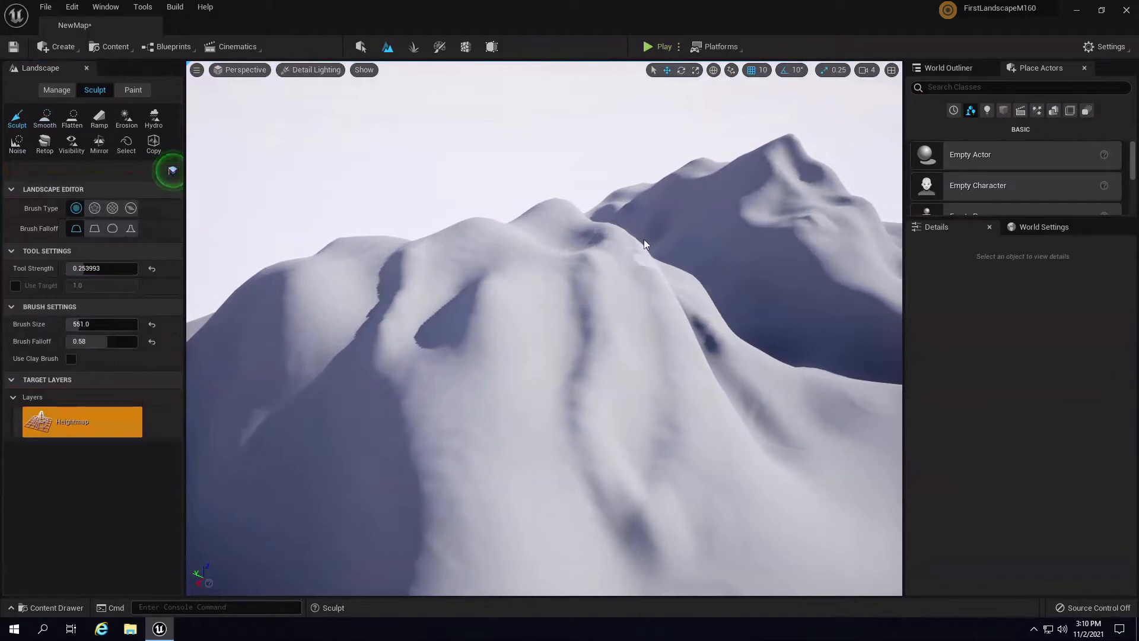
{"action": "mouse_move", "coordinate": [464, 329]}
{"action": "left_mouse_down"}
{"action": "mouse_move", "coordinate": [479, 336]}
{"action": "mouse_move", "coordinate": [493, 306]}
{"action": "mouse_move", "coordinate": [452, 448]}
{"action": "mouse_move", "coordinate": [457, 499]}
{"action": "mouse_move", "coordinate": [484, 338]}
{"action": "mouse_move", "coordinate": [543, 396]}
{"action": "left_mouse_up"}
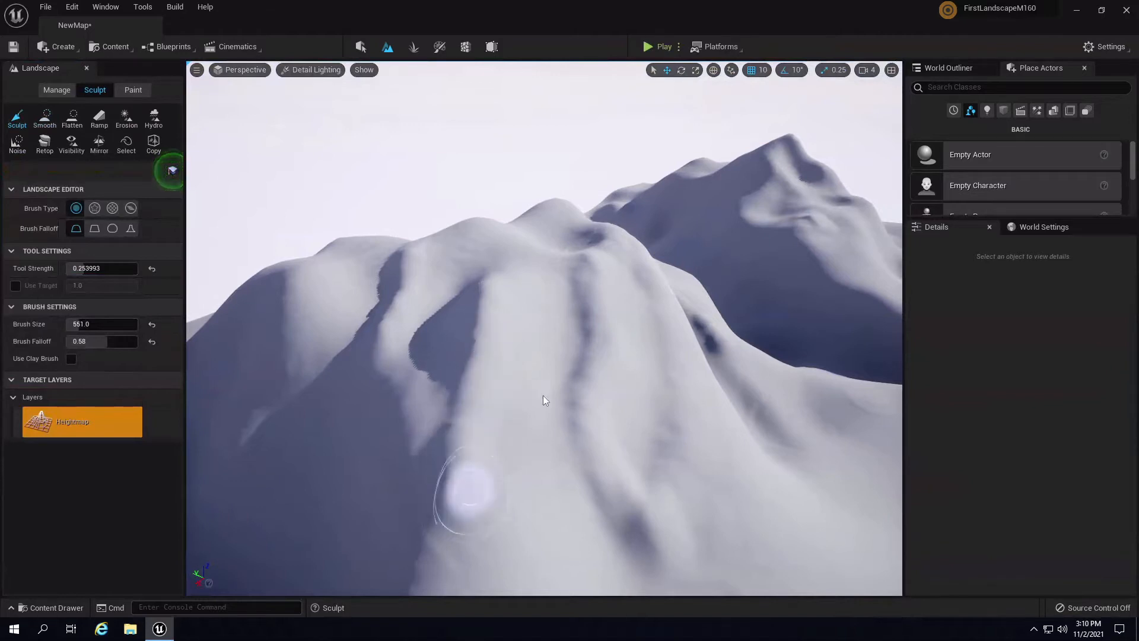
- Reshape the ridge edge on the left slope, then back away to view the whole peak
{"action": "key", "text": "s"}
{"action": "right_click_drag", "start_coordinate": [543, 395], "coordinate": [581, 405]}
{"action": "key", "text": "w"}
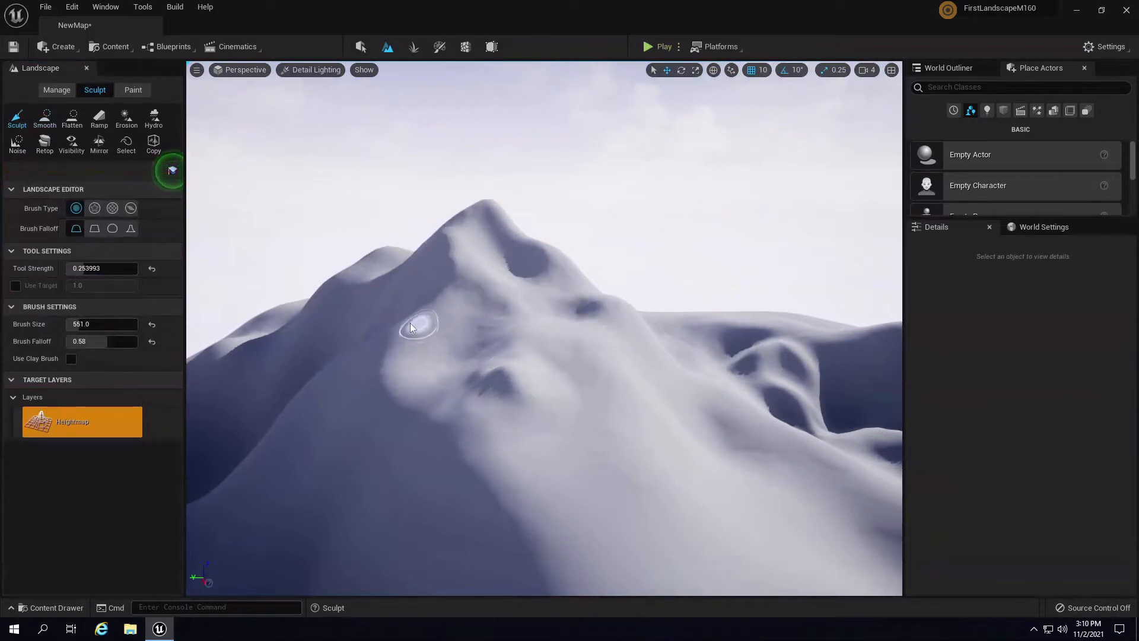
{"action": "mouse_move", "coordinate": [411, 323]}
{"action": "left_mouse_down"}
{"action": "mouse_move", "coordinate": [400, 334]}
{"action": "mouse_move", "coordinate": [446, 293]}
{"action": "mouse_move", "coordinate": [412, 337]}
{"action": "mouse_move", "coordinate": [607, 371]}
{"action": "mouse_move", "coordinate": [649, 414]}
{"action": "mouse_move", "coordinate": [612, 358]}
{"action": "mouse_move", "coordinate": [641, 389]}
{"action": "left_mouse_up"}
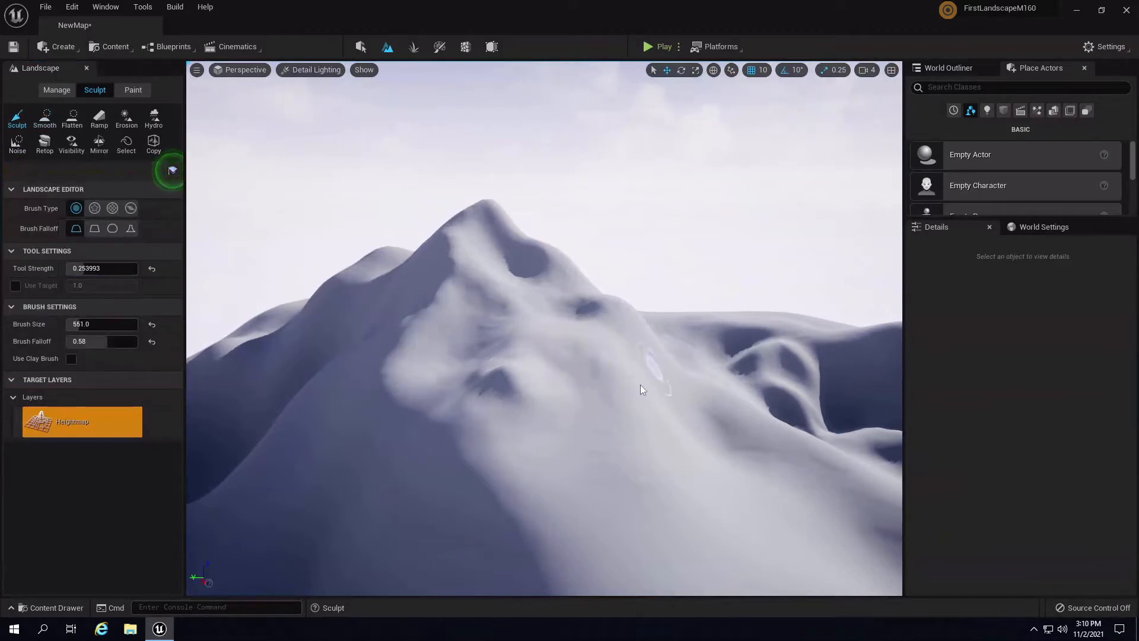
{"action": "key", "text": "w"}
{"action": "mouse_move", "coordinate": [675, 277]}
{"action": "right_mouse_down"}
{"action": "mouse_move", "coordinate": [640, 330]}
{"action": "mouse_move", "coordinate": [642, 369]}
{"action": "right_mouse_up"}
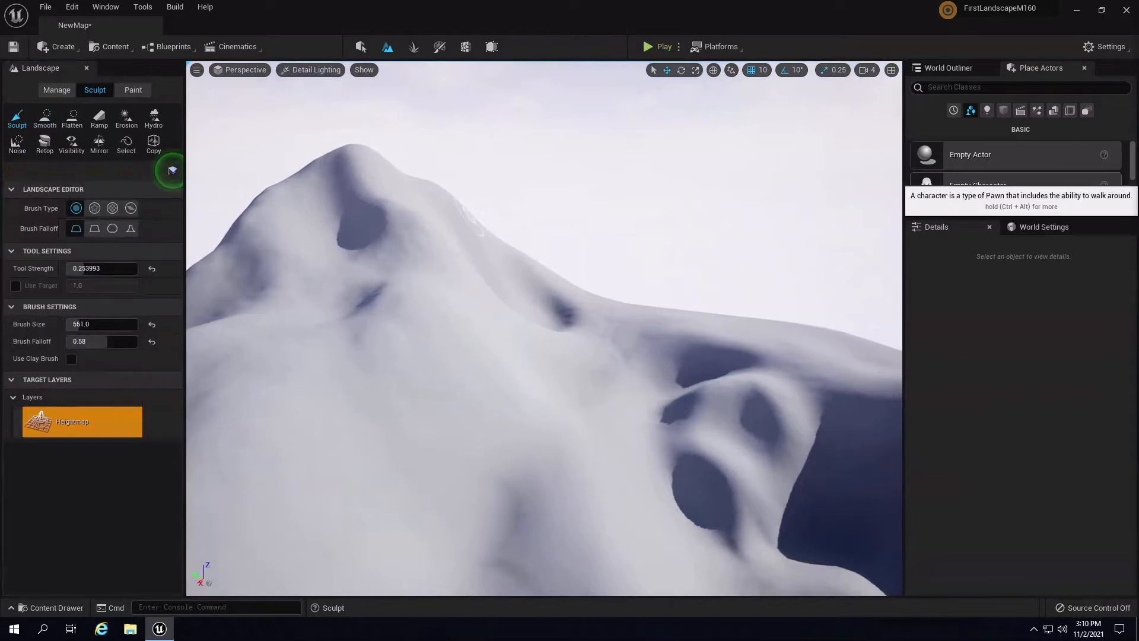
{"action": "right_click_drag", "start_coordinate": [596, 286], "coordinate": [404, 309]}
{"action": "key", "text": "s"}
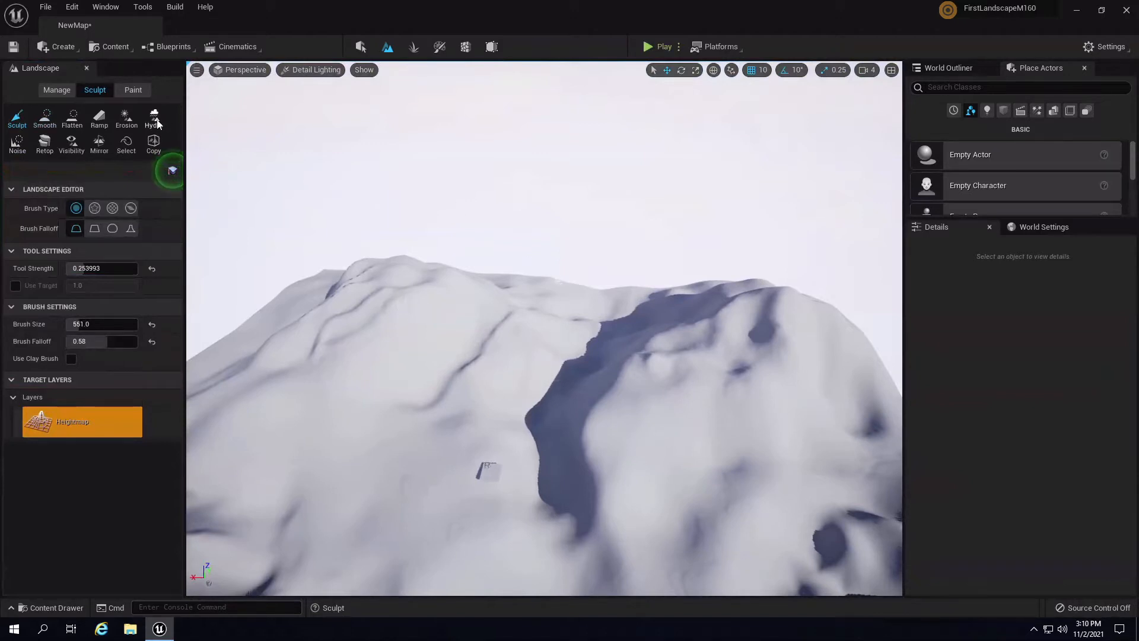
- Pick the Erosion tool with tool strength 0.15, threshold 125 and 19 iterations
{"action": "left_click", "coordinate": [128, 124]}
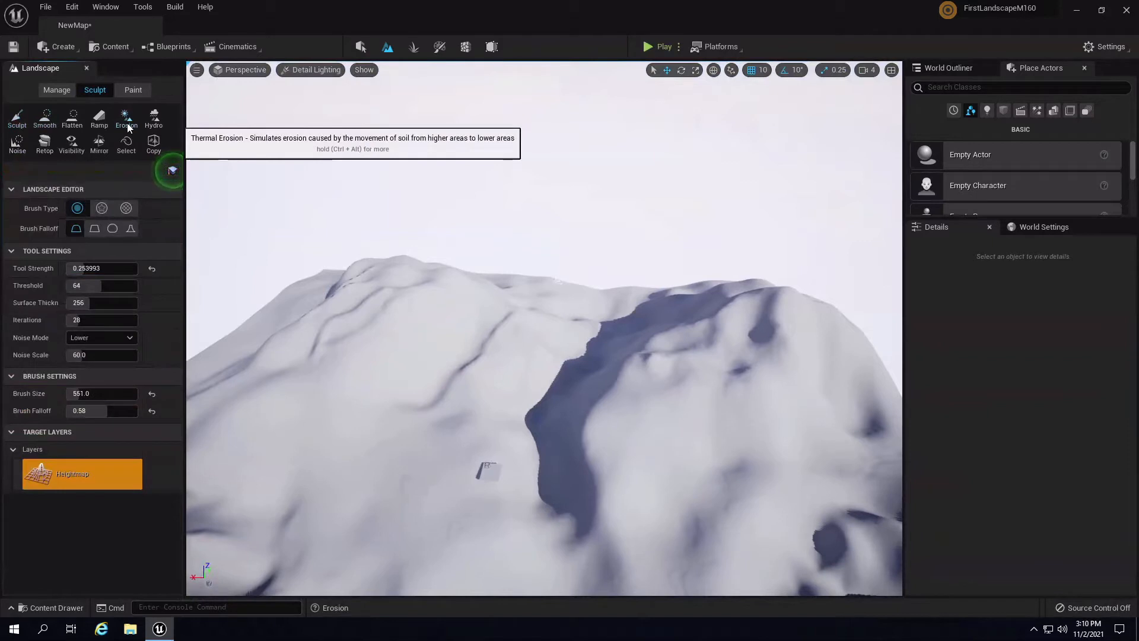
{"action": "left_click", "coordinate": [104, 270]}
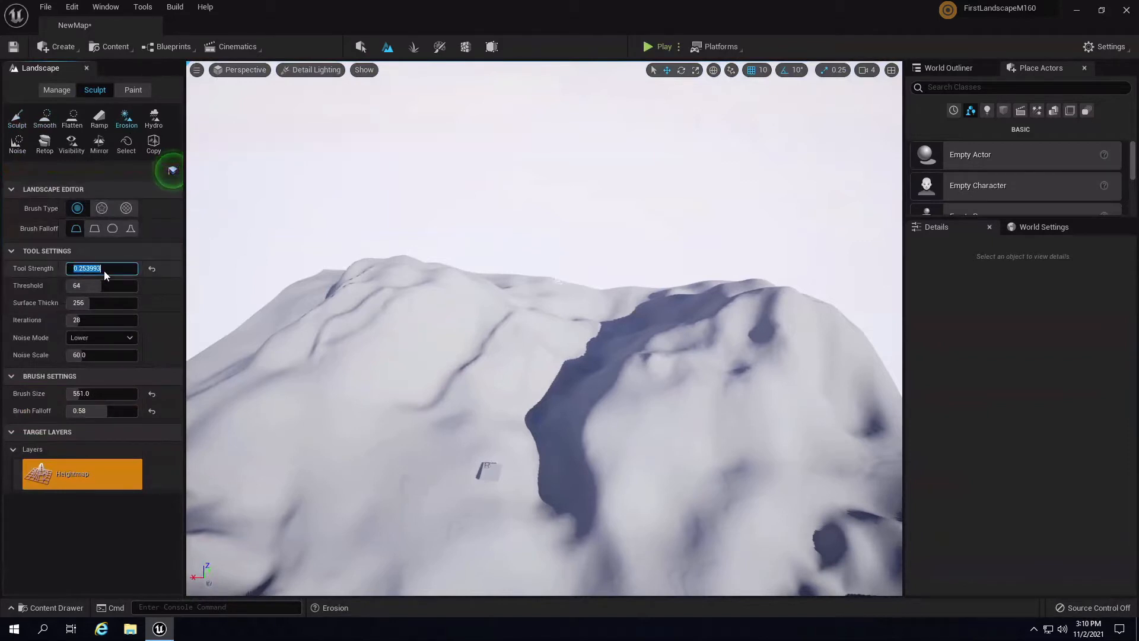
{"action": "type", "text": ".156"}
{"action": "key", "text": "Return"}
{"action": "left_click", "coordinate": [45, 287]}
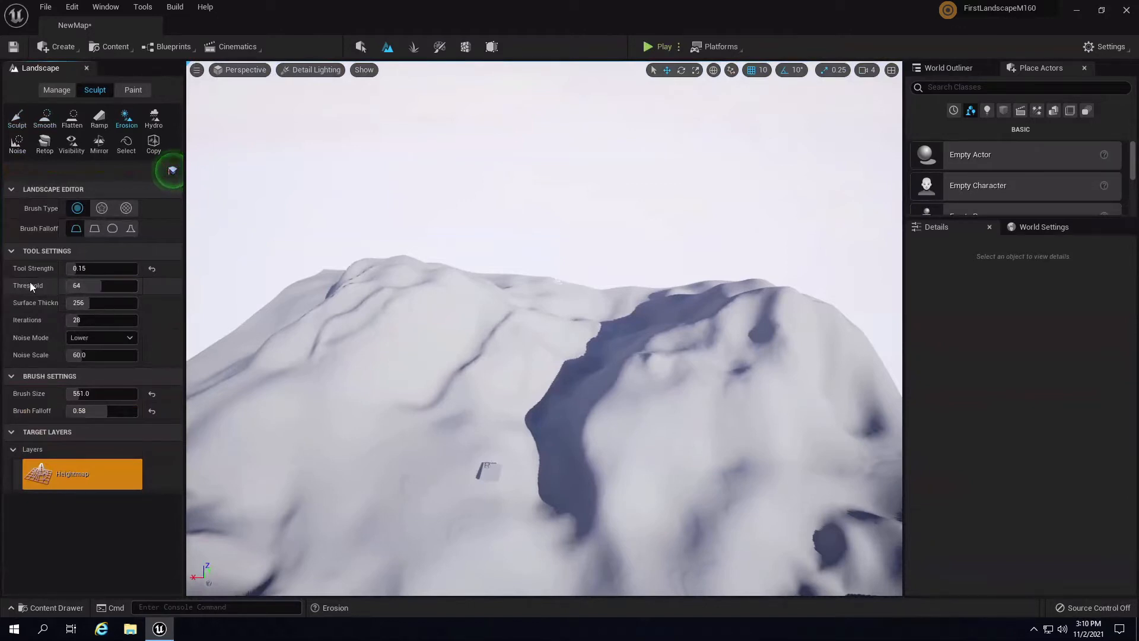
{"action": "mouse_move", "coordinate": [30, 284]}
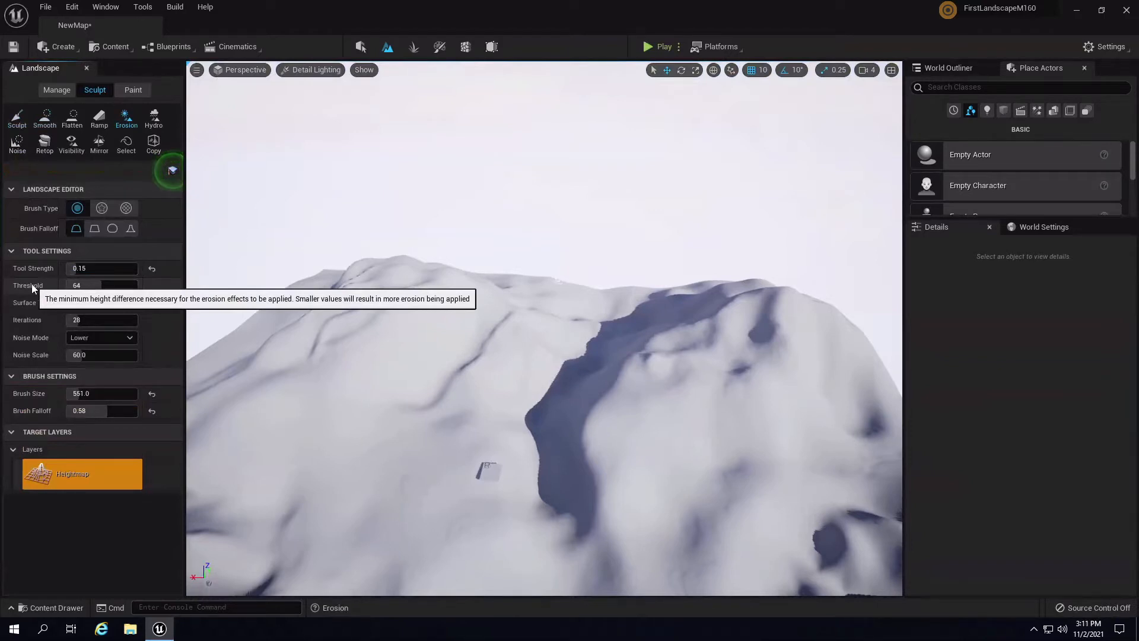
{"action": "left_click", "coordinate": [97, 285]}
{"action": "type", "text": "128"}
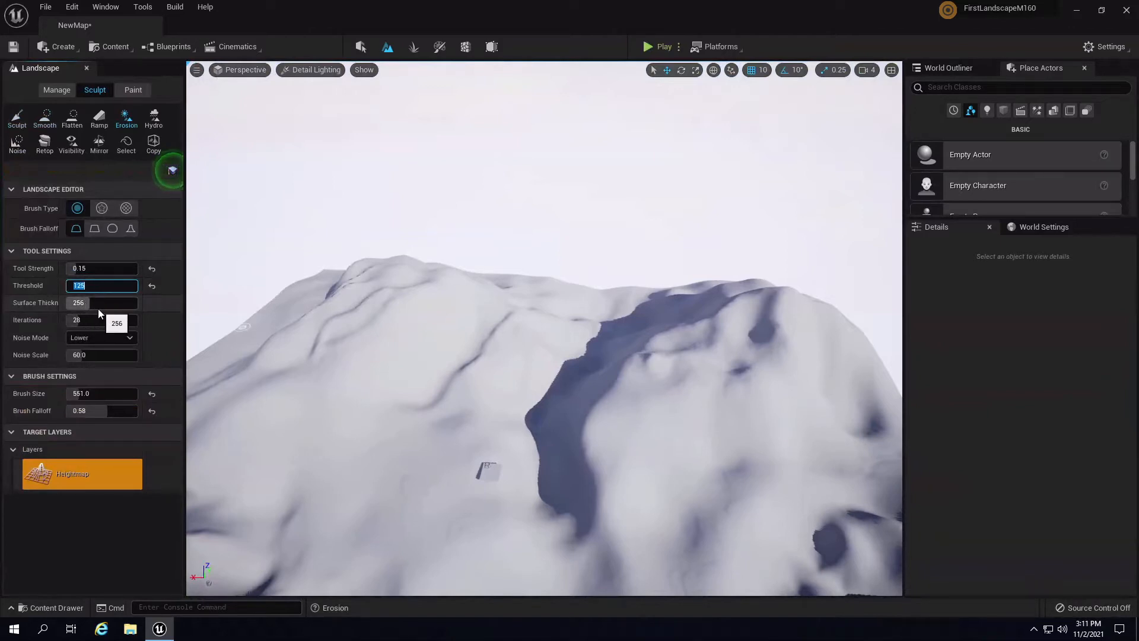
{"action": "left_click", "coordinate": [70, 320]}
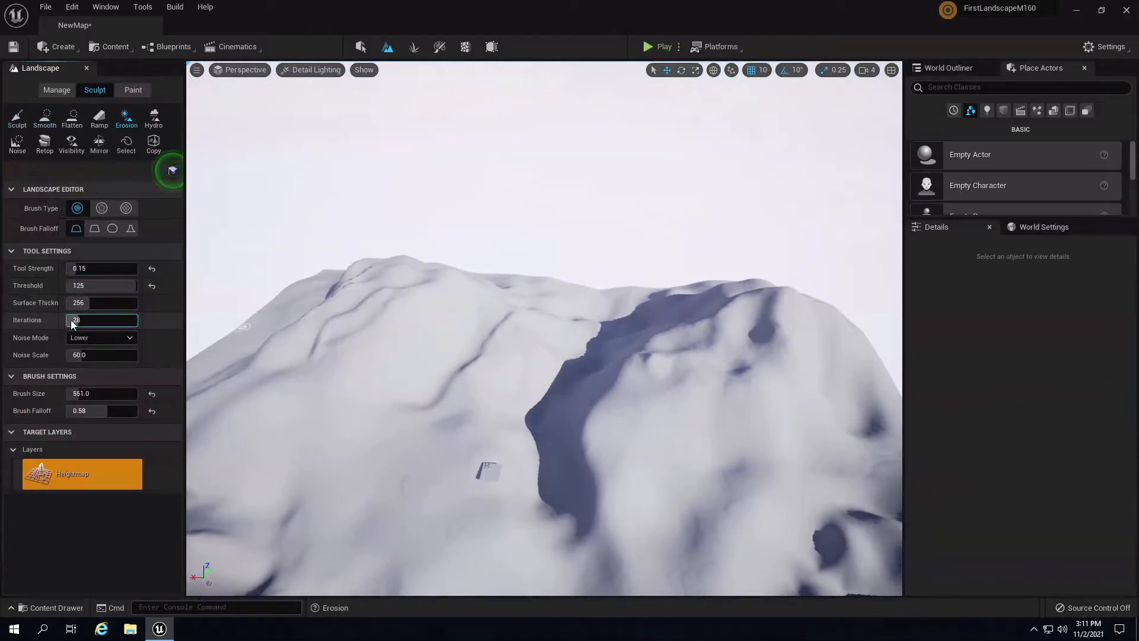
{"action": "type", "text": "21"}
- Enlarge the brush to about 3055, raise the falloff slightly, and erode grooves into the hillside
{"action": "right_click_drag", "start_coordinate": [595, 408], "coordinate": [565, 414]}
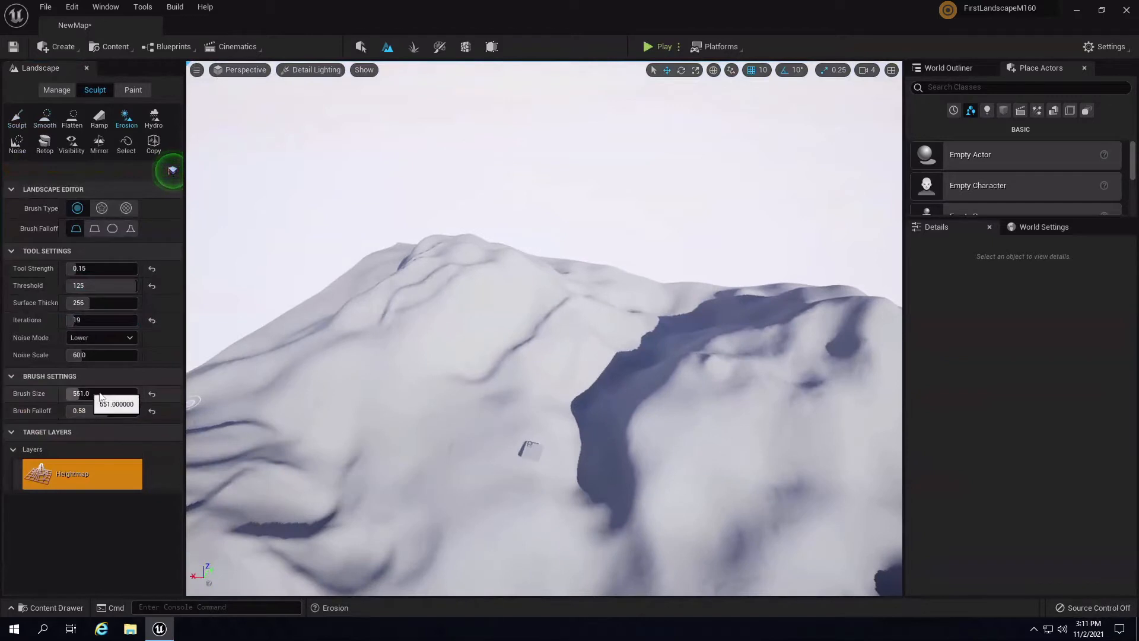
{"action": "mouse_move", "coordinate": [99, 393]}
{"action": "left_mouse_down"}
{"action": "mouse_move", "coordinate": [135, 399]}
{"action": "mouse_move", "coordinate": [112, 411]}
{"action": "left_mouse_up"}
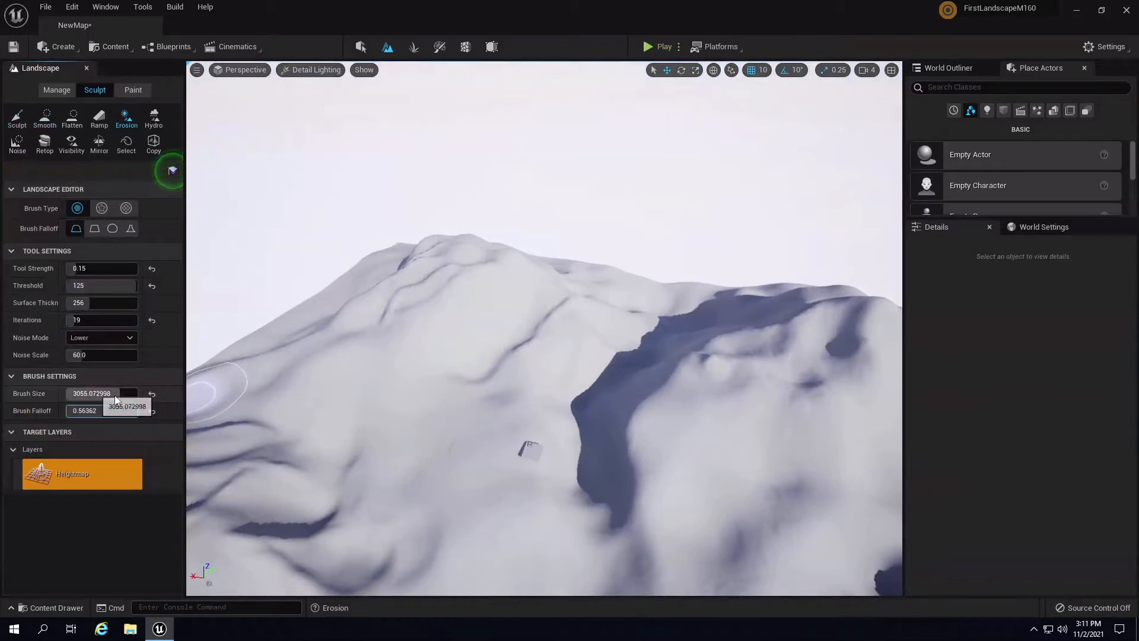
{"action": "key", "text": "w"}
{"action": "mouse_move", "coordinate": [487, 380]}
{"action": "right_mouse_down"}
{"action": "mouse_move", "coordinate": [507, 363]}
{"action": "mouse_move", "coordinate": [475, 384]}
{"action": "mouse_move", "coordinate": [517, 478]}
{"action": "mouse_move", "coordinate": [579, 496]}
{"action": "mouse_move", "coordinate": [522, 470]}
{"action": "mouse_move", "coordinate": [704, 475]}
{"action": "mouse_move", "coordinate": [577, 376]}
{"action": "right_mouse_up"}
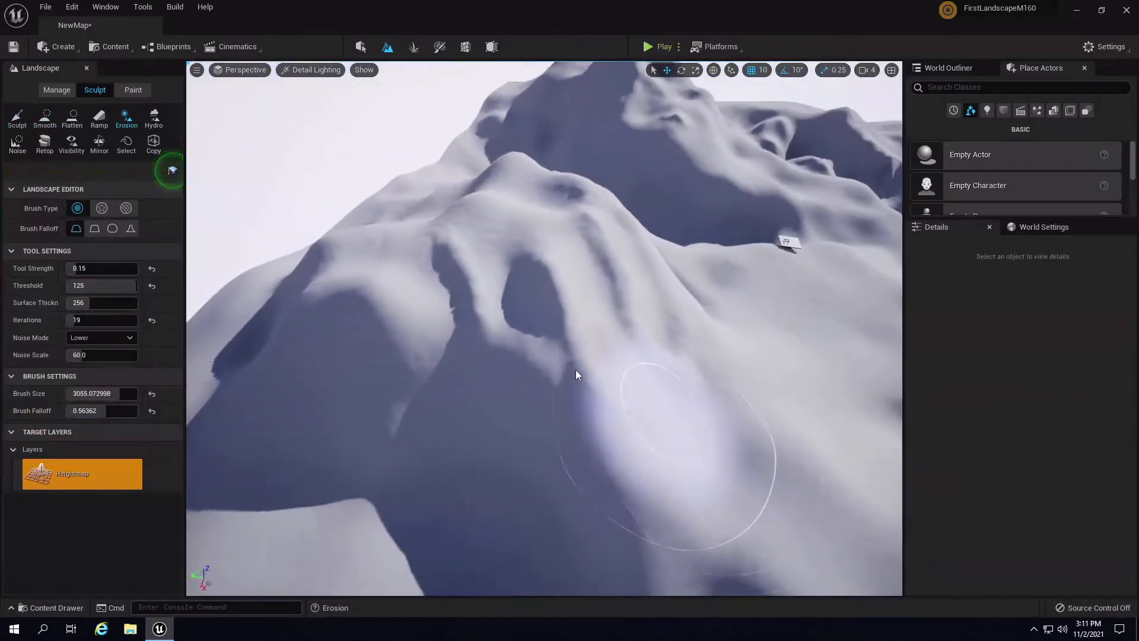
{"action": "mouse_move", "coordinate": [560, 329]}
{"action": "left_mouse_down"}
{"action": "mouse_move", "coordinate": [493, 272]}
{"action": "mouse_move", "coordinate": [276, 305]}
{"action": "mouse_move", "coordinate": [436, 190]}
{"action": "mouse_move", "coordinate": [690, 299]}
{"action": "mouse_move", "coordinate": [685, 420]}
{"action": "mouse_move", "coordinate": [493, 169]}
{"action": "mouse_move", "coordinate": [425, 251]}
{"action": "mouse_move", "coordinate": [350, 226]}
{"action": "left_mouse_up"}
{"action": "mouse_move", "coordinate": [593, 268]}
{"action": "right_mouse_down"}
{"action": "mouse_move", "coordinate": [896, 320]}
{"action": "mouse_move", "coordinate": [608, 336]}
{"action": "right_mouse_up"}
{"action": "mouse_move", "coordinate": [609, 336]}
{"action": "left_mouse_down"}
{"action": "mouse_move", "coordinate": [524, 300]}
{"action": "mouse_move", "coordinate": [283, 347]}
{"action": "mouse_move", "coordinate": [319, 323]}
{"action": "mouse_move", "coordinate": [529, 448]}
{"action": "left_mouse_up"}
- Inspect the eroded terrain from several angles, toward the horizon and the dark hollow
{"action": "mouse_move", "coordinate": [555, 226]}
{"action": "right_mouse_down"}
{"action": "mouse_move", "coordinate": [739, 380]}
{"action": "mouse_move", "coordinate": [642, 401]}
{"action": "right_mouse_up"}
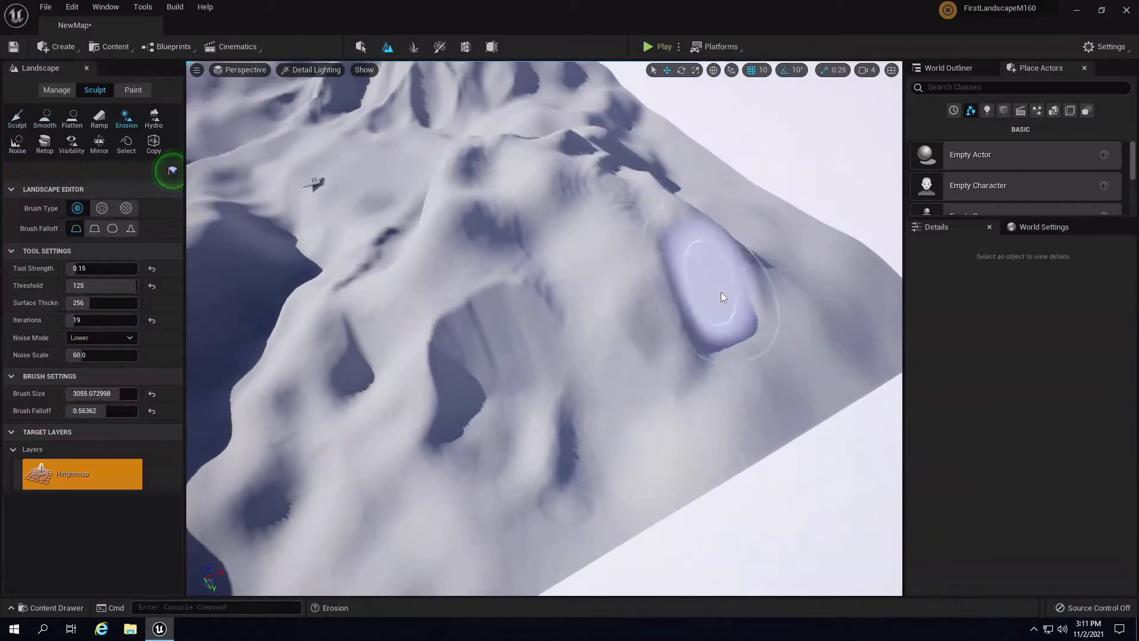
{"action": "mouse_move", "coordinate": [470, 427]}
{"action": "right_mouse_down"}
{"action": "mouse_move", "coordinate": [447, 348]}
{"action": "mouse_move", "coordinate": [436, 351]}
{"action": "right_mouse_up"}
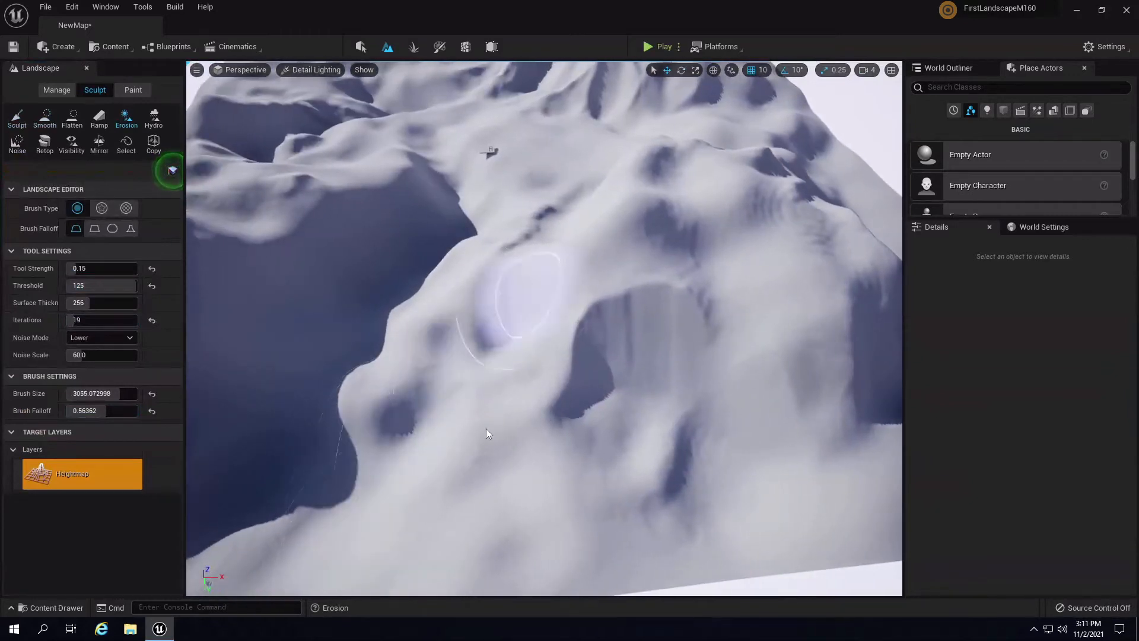
{"action": "mouse_move", "coordinate": [554, 301]}
{"action": "right_mouse_down"}
{"action": "mouse_move", "coordinate": [679, 308]}
{"action": "mouse_move", "coordinate": [565, 365]}
{"action": "right_mouse_up"}
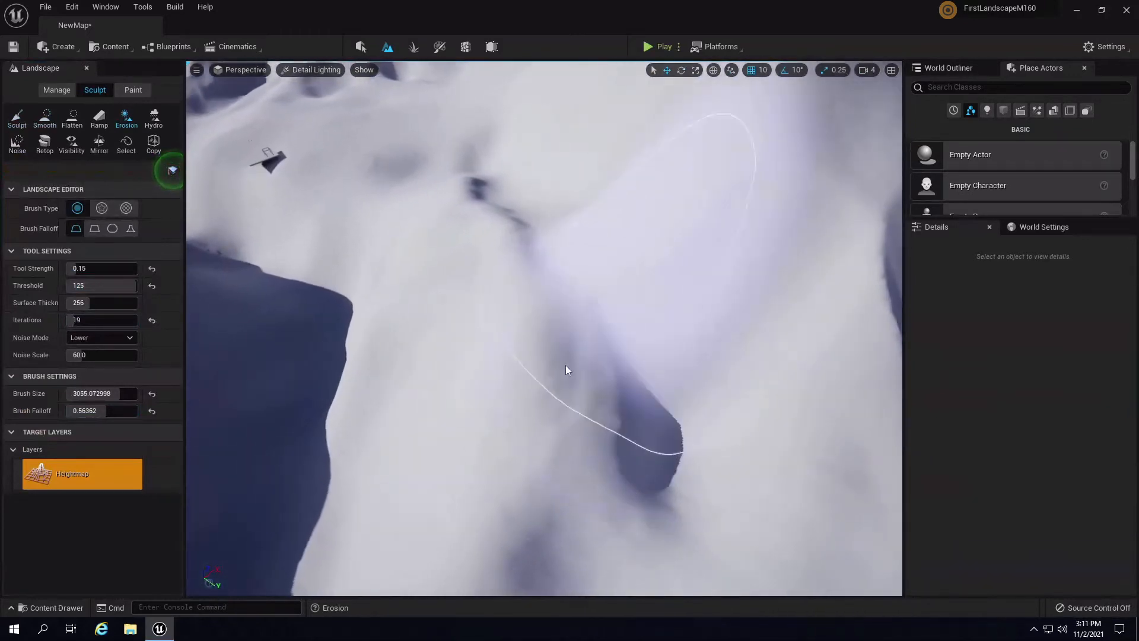
{"action": "mouse_move", "coordinate": [569, 163]}
{"action": "right_mouse_down"}
{"action": "mouse_move", "coordinate": [485, 450]}
{"action": "mouse_move", "coordinate": [549, 527]}
{"action": "mouse_move", "coordinate": [597, 486]}
{"action": "right_mouse_up"}
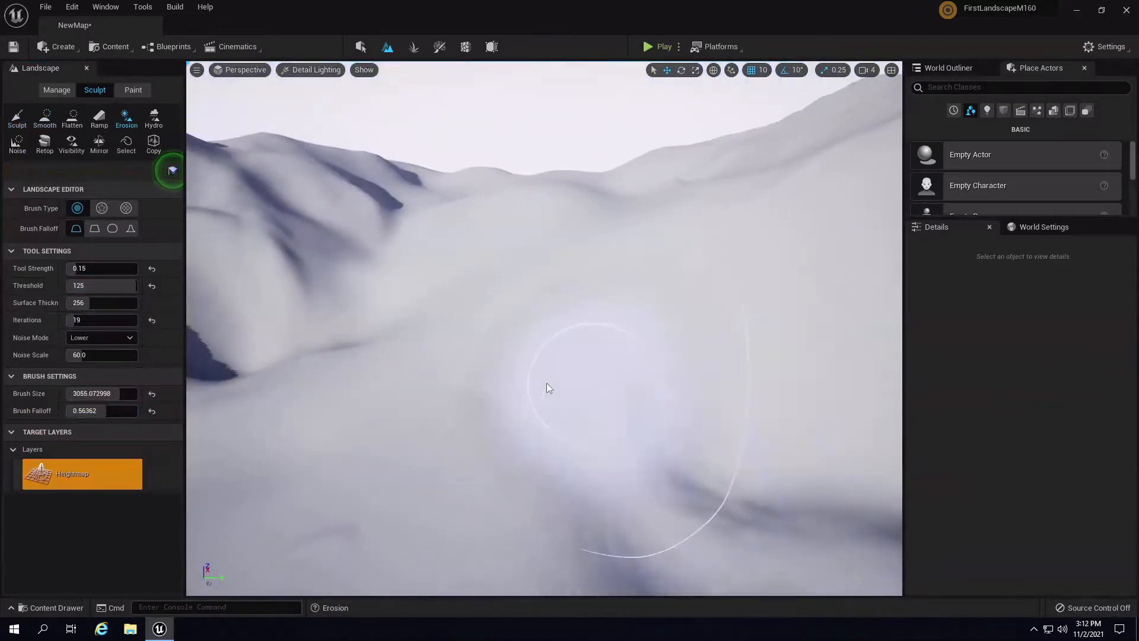
{"action": "mouse_move", "coordinate": [546, 383]}
{"action": "right_mouse_down"}
{"action": "mouse_move", "coordinate": [394, 308]}
{"action": "mouse_move", "coordinate": [409, 332]}
{"action": "right_mouse_up"}
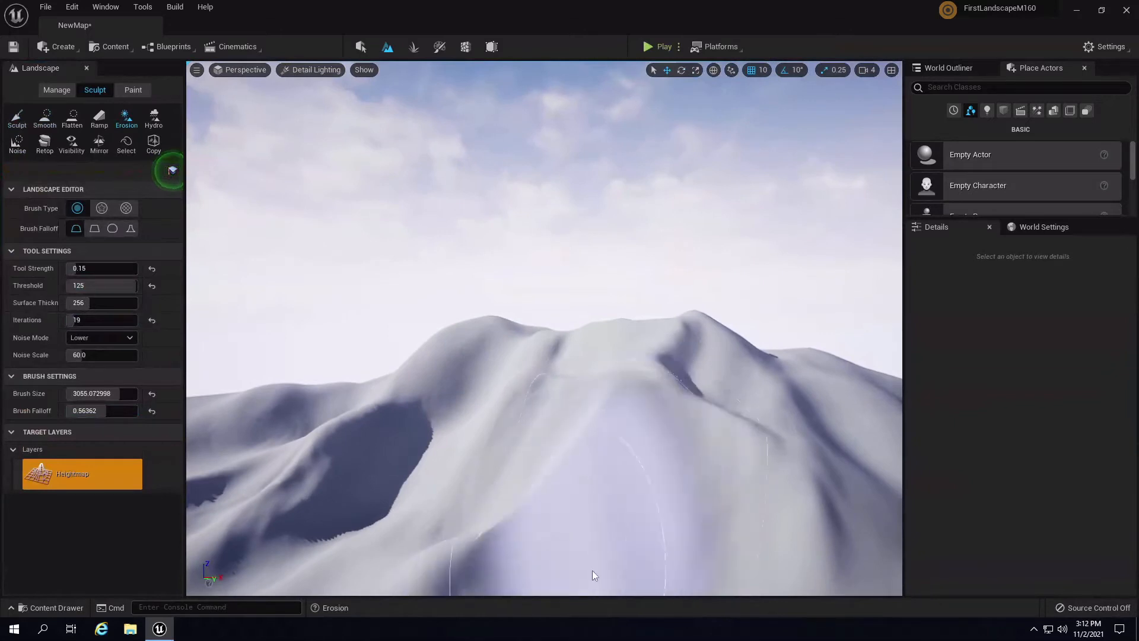
{"action": "right_click_drag", "start_coordinate": [592, 570], "coordinate": [605, 593]}
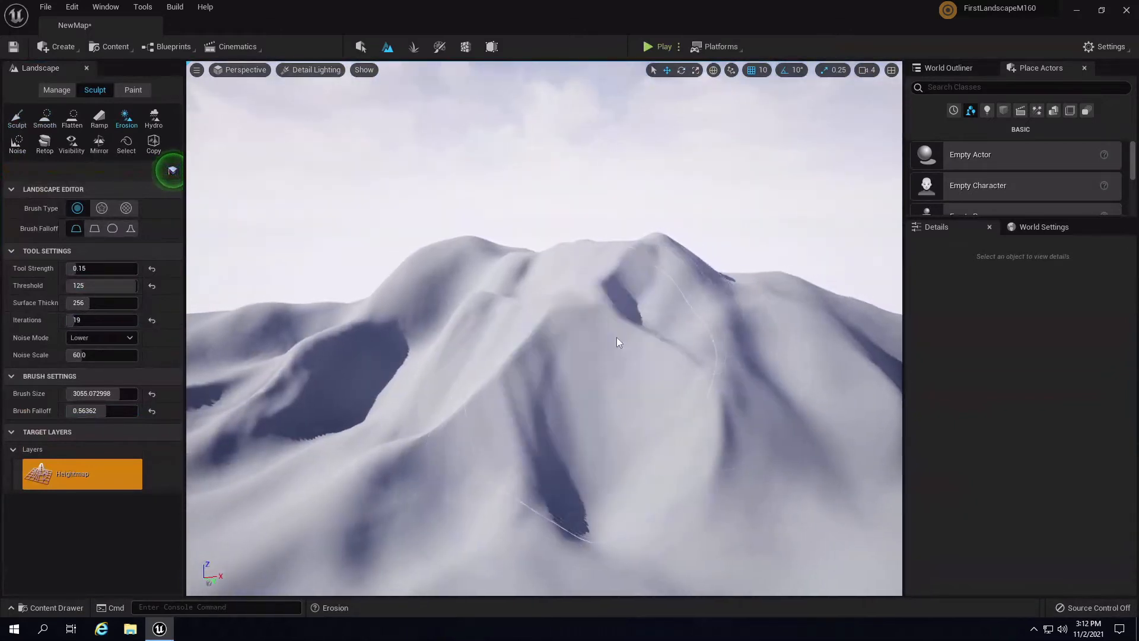
{"action": "mouse_move", "coordinate": [617, 337]}
{"action": "right_mouse_down"}
{"action": "mouse_move", "coordinate": [629, 241]}
{"action": "mouse_move", "coordinate": [490, 339]}
{"action": "right_mouse_up"}
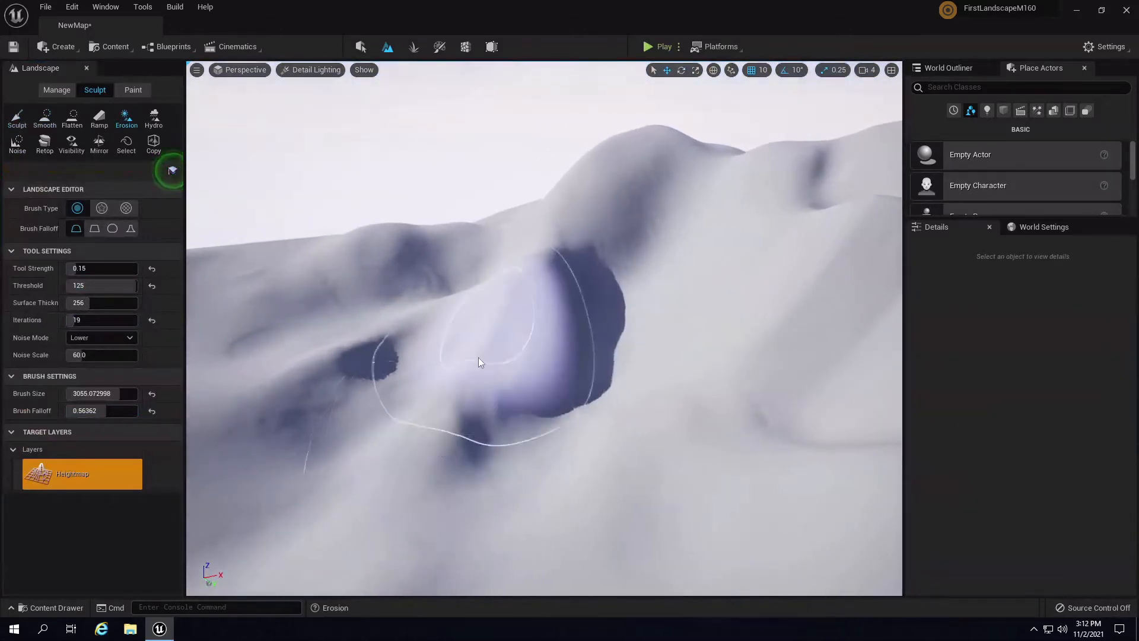
{"action": "right_click_drag", "start_coordinate": [601, 319], "coordinate": [401, 346]}
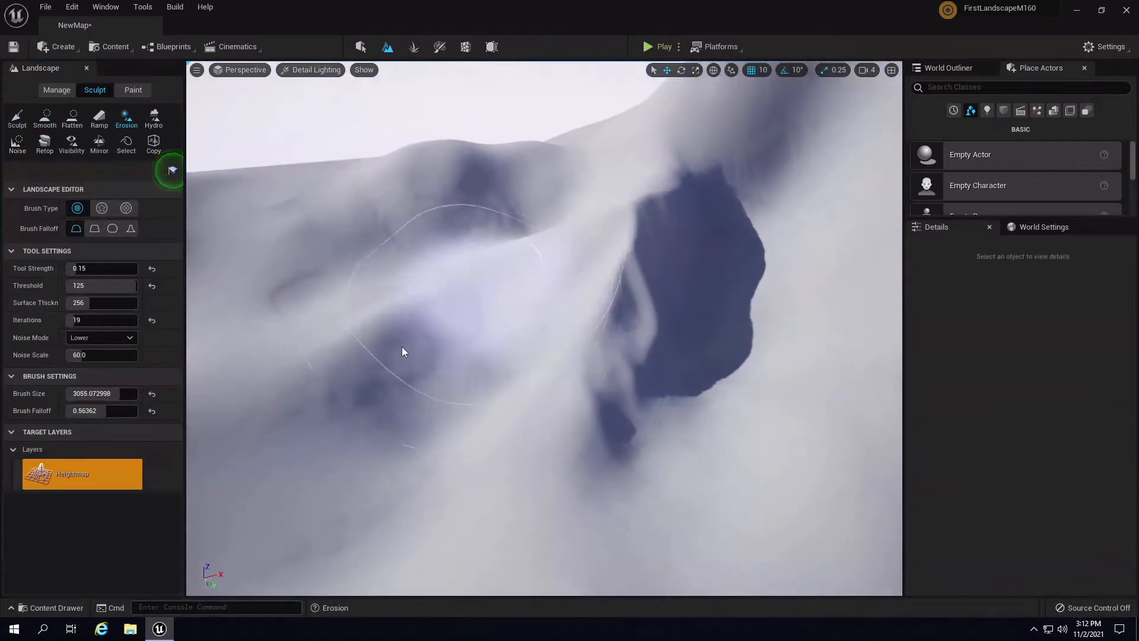
{"action": "right_click_drag", "start_coordinate": [508, 230], "coordinate": [679, 116]}
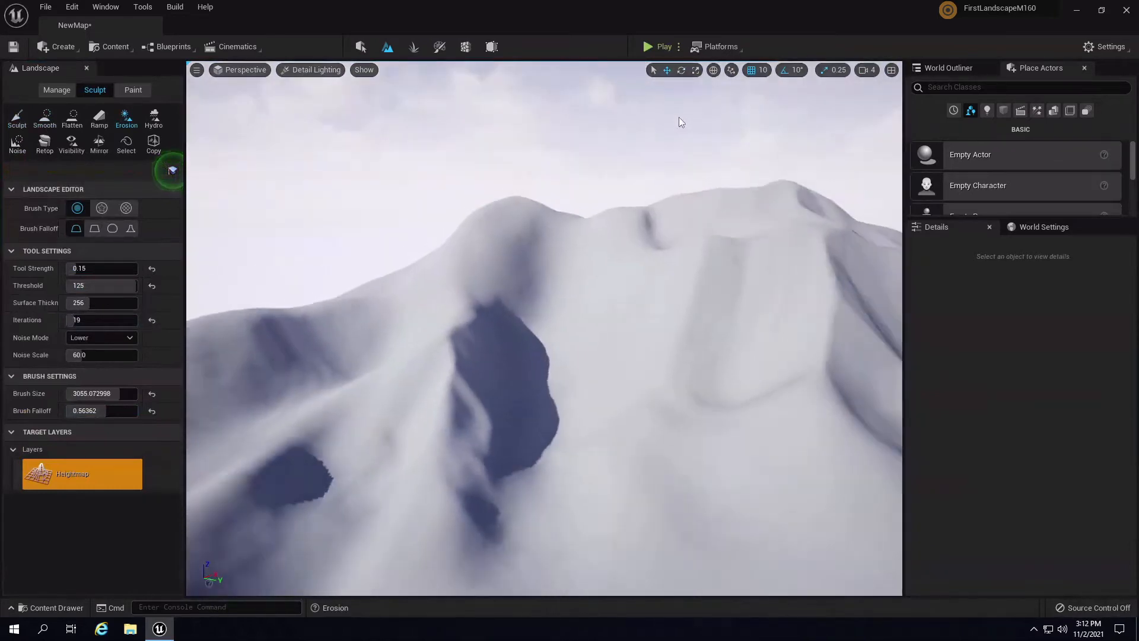
{"action": "scroll", "coordinate": [678, 116], "scroll_direction": "down", "scroll_amount": 3}
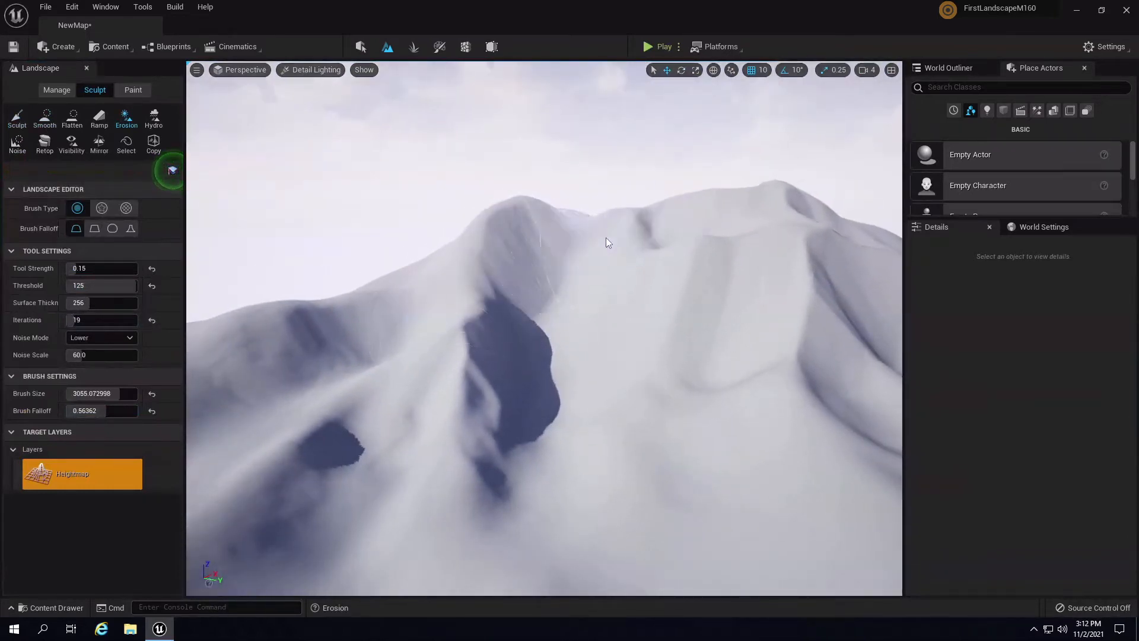
- Orbit around the ridges and hillsides to check the erosion up close and from wide views
{"action": "mouse_move", "coordinate": [605, 236]}
{"action": "right_mouse_down"}
{"action": "mouse_move", "coordinate": [755, 224]}
{"action": "mouse_move", "coordinate": [754, 269]}
{"action": "mouse_move", "coordinate": [666, 362]}
{"action": "mouse_move", "coordinate": [635, 370]}
{"action": "right_mouse_up"}
{"action": "key", "text": "s"}
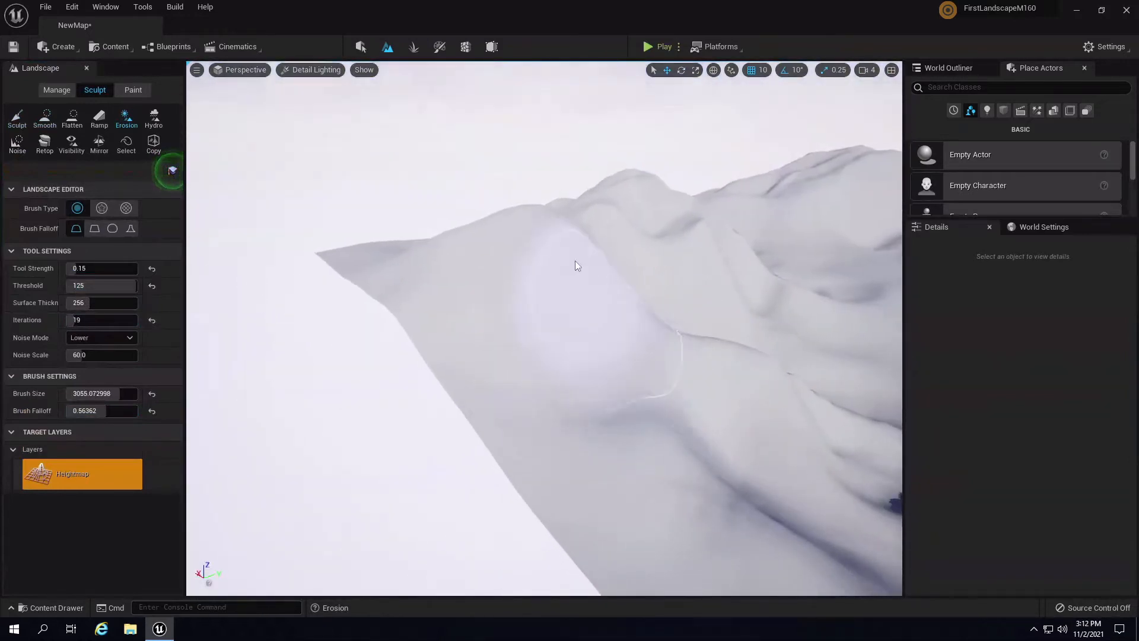
{"action": "mouse_move", "coordinate": [592, 461]}
{"action": "right_mouse_down"}
{"action": "mouse_move", "coordinate": [628, 362]}
{"action": "mouse_move", "coordinate": [507, 412]}
{"action": "right_mouse_up"}
{"action": "key", "text": "w"}
{"action": "mouse_move", "coordinate": [602, 275]}
{"action": "right_mouse_down"}
{"action": "mouse_move", "coordinate": [445, 346]}
{"action": "mouse_move", "coordinate": [394, 287]}
{"action": "mouse_move", "coordinate": [484, 472]}
{"action": "mouse_move", "coordinate": [529, 315]}
{"action": "mouse_move", "coordinate": [533, 257]}
{"action": "right_mouse_up"}
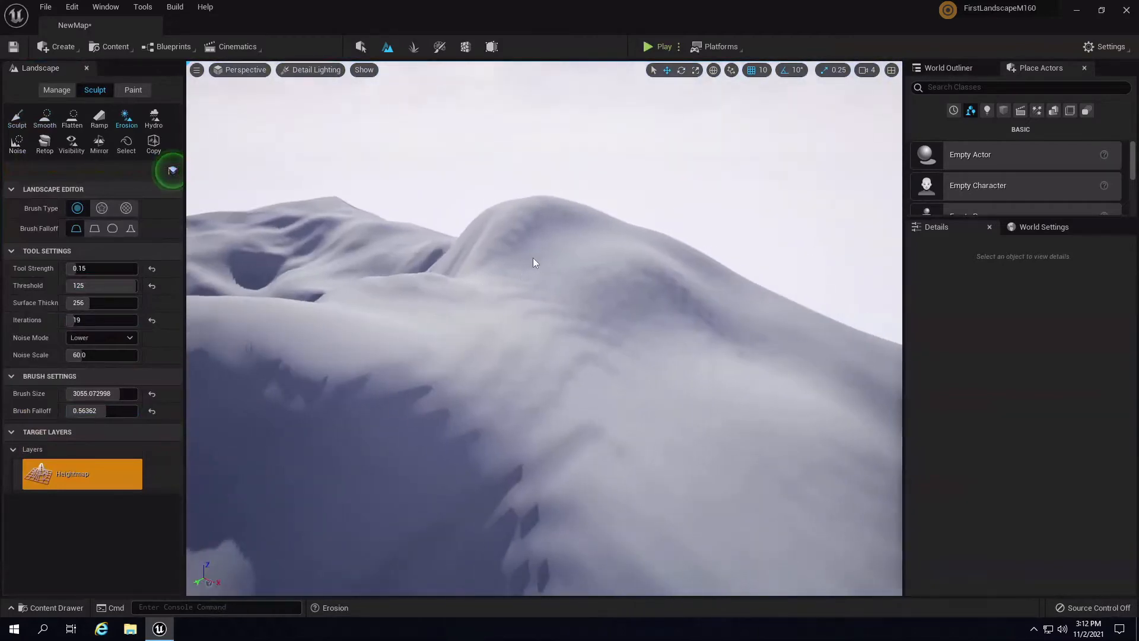
{"action": "mouse_move", "coordinate": [614, 501]}
{"action": "right_mouse_down"}
{"action": "mouse_move", "coordinate": [601, 515]}
{"action": "mouse_move", "coordinate": [621, 427]}
{"action": "right_mouse_up"}
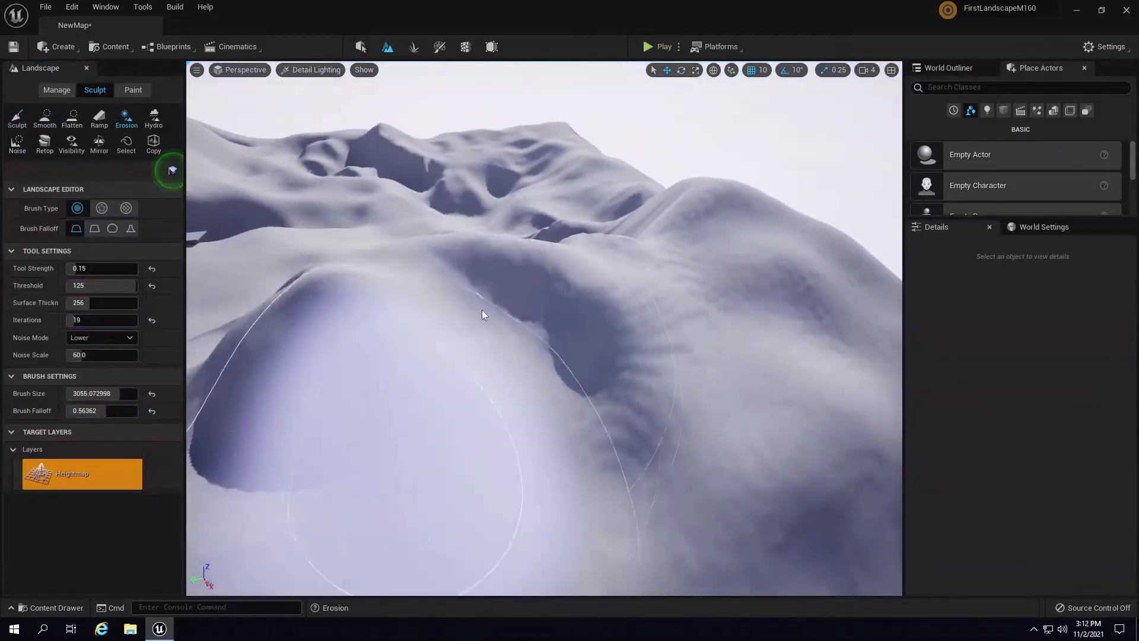
{"action": "right_click_drag", "start_coordinate": [470, 422], "coordinate": [626, 308]}
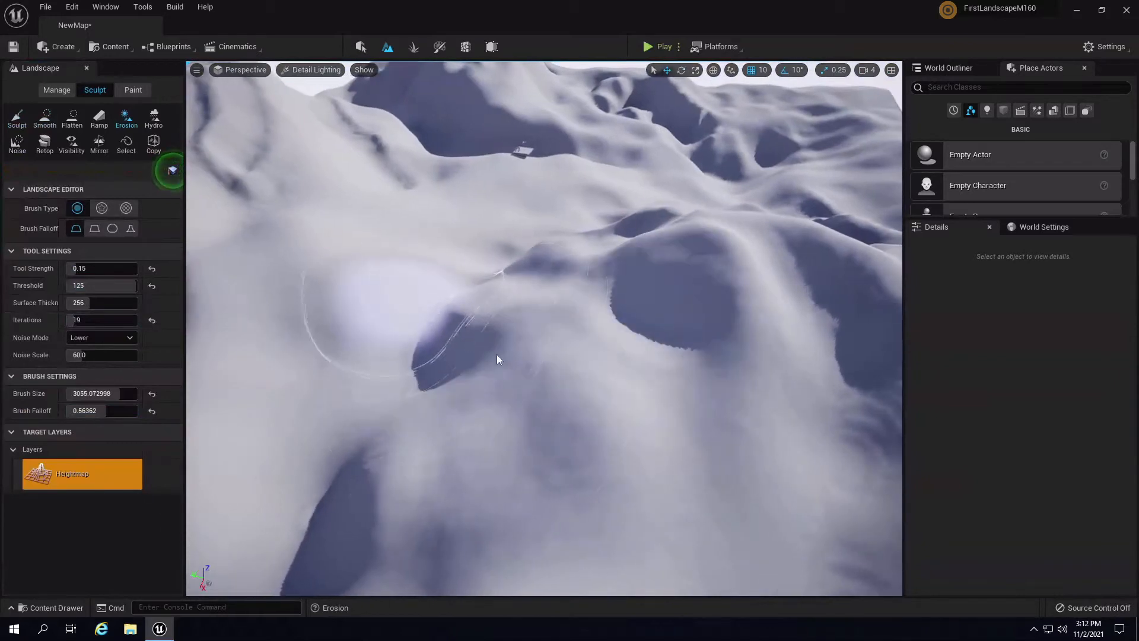
{"action": "mouse_move", "coordinate": [497, 354]}
{"action": "right_mouse_down"}
{"action": "mouse_move", "coordinate": [344, 211]}
{"action": "mouse_move", "coordinate": [351, 187]}
{"action": "mouse_move", "coordinate": [450, 261]}
{"action": "right_mouse_up"}
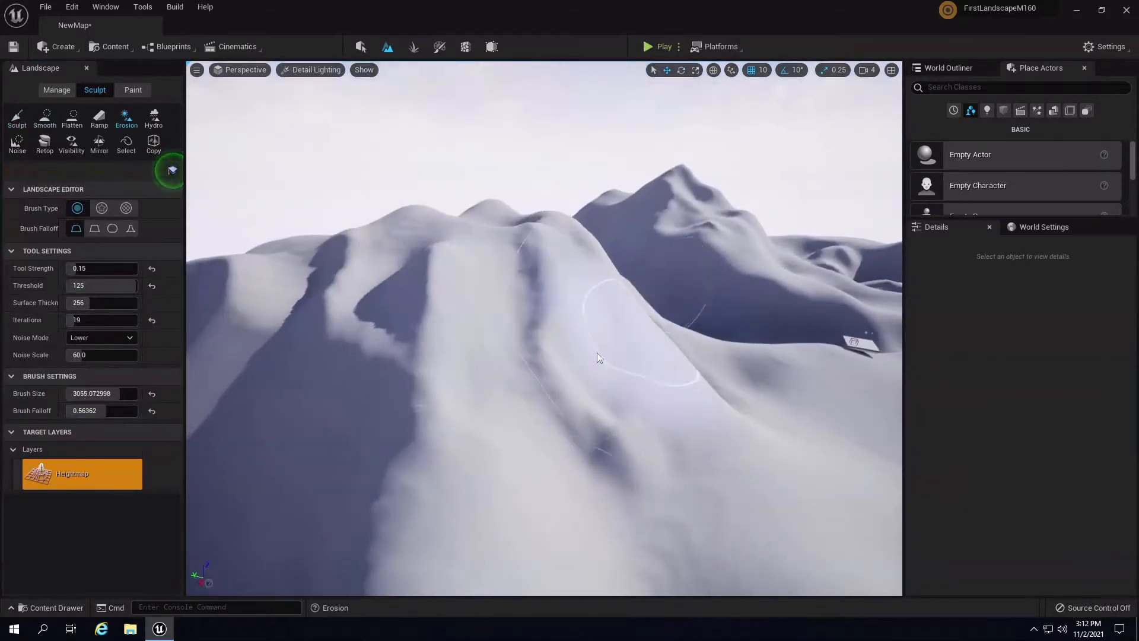
{"action": "right_click_drag", "start_coordinate": [504, 314], "coordinate": [570, 362]}
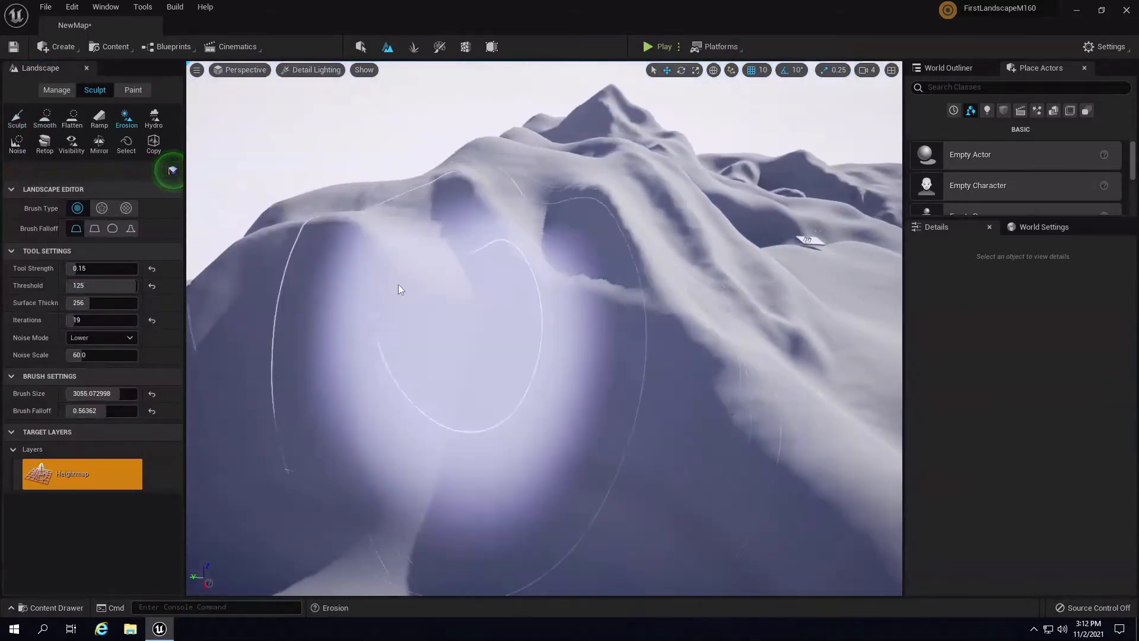
{"action": "mouse_move", "coordinate": [433, 323]}
{"action": "right_mouse_down"}
{"action": "mouse_move", "coordinate": [469, 348]}
{"action": "mouse_move", "coordinate": [575, 291]}
{"action": "mouse_move", "coordinate": [557, 297]}
{"action": "right_mouse_up"}
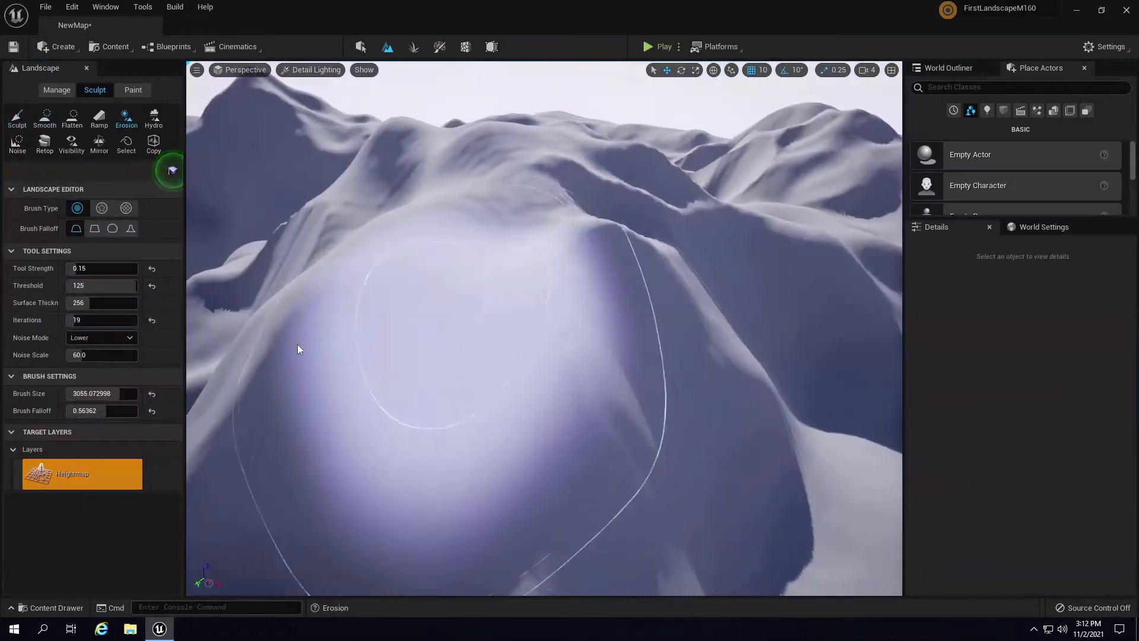
{"action": "mouse_move", "coordinate": [337, 407]}
{"action": "right_mouse_down"}
{"action": "mouse_move", "coordinate": [643, 364]}
{"action": "mouse_move", "coordinate": [529, 431]}
{"action": "mouse_move", "coordinate": [433, 374]}
{"action": "mouse_move", "coordinate": [521, 379]}
{"action": "mouse_move", "coordinate": [337, 475]}
{"action": "mouse_move", "coordinate": [355, 482]}
{"action": "mouse_move", "coordinate": [508, 301]}
{"action": "mouse_move", "coordinate": [724, 330]}
{"action": "mouse_move", "coordinate": [615, 414]}
{"action": "right_mouse_up"}
{"action": "mouse_move", "coordinate": [596, 236]}
{"action": "right_mouse_down"}
{"action": "mouse_move", "coordinate": [639, 261]}
{"action": "mouse_move", "coordinate": [508, 364]}
{"action": "mouse_move", "coordinate": [758, 415]}
{"action": "mouse_move", "coordinate": [438, 349]}
{"action": "right_mouse_up"}
{"action": "right_click_drag", "start_coordinate": [789, 488], "coordinate": [536, 407]}
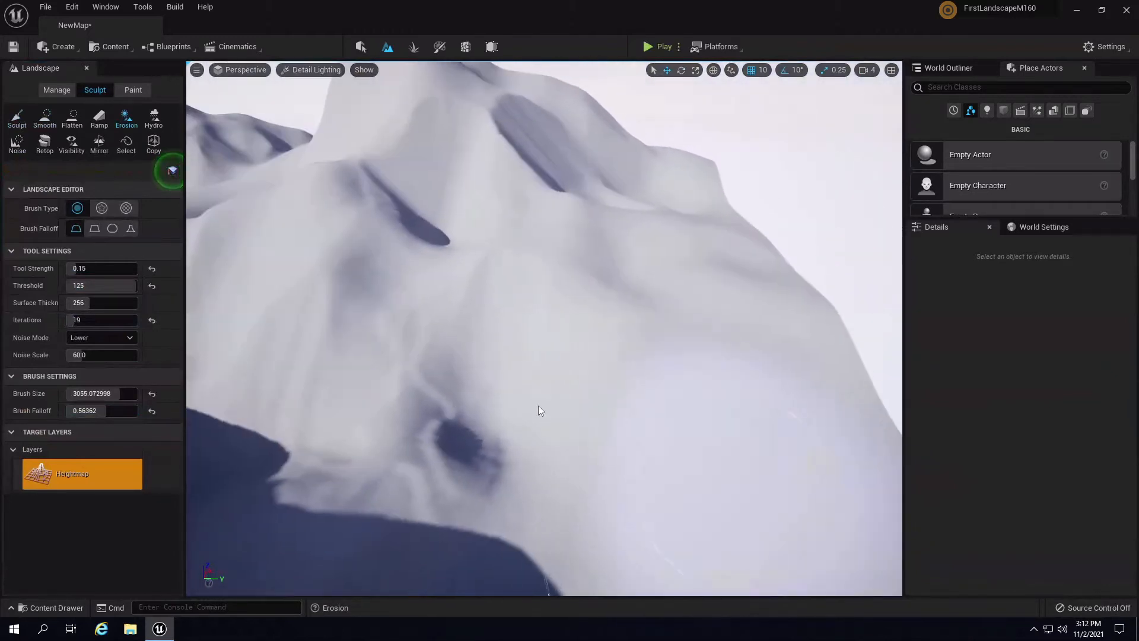
{"action": "mouse_move", "coordinate": [628, 369]}
{"action": "right_mouse_down"}
{"action": "mouse_move", "coordinate": [227, 404]}
{"action": "mouse_move", "coordinate": [515, 276]}
{"action": "mouse_move", "coordinate": [506, 313]}
{"action": "mouse_move", "coordinate": [564, 269]}
{"action": "mouse_move", "coordinate": [469, 319]}
{"action": "mouse_move", "coordinate": [562, 332]}
{"action": "mouse_move", "coordinate": [620, 293]}
{"action": "mouse_move", "coordinate": [598, 292]}
{"action": "mouse_move", "coordinate": [582, 277]}
{"action": "mouse_move", "coordinate": [591, 273]}
{"action": "right_mouse_up"}
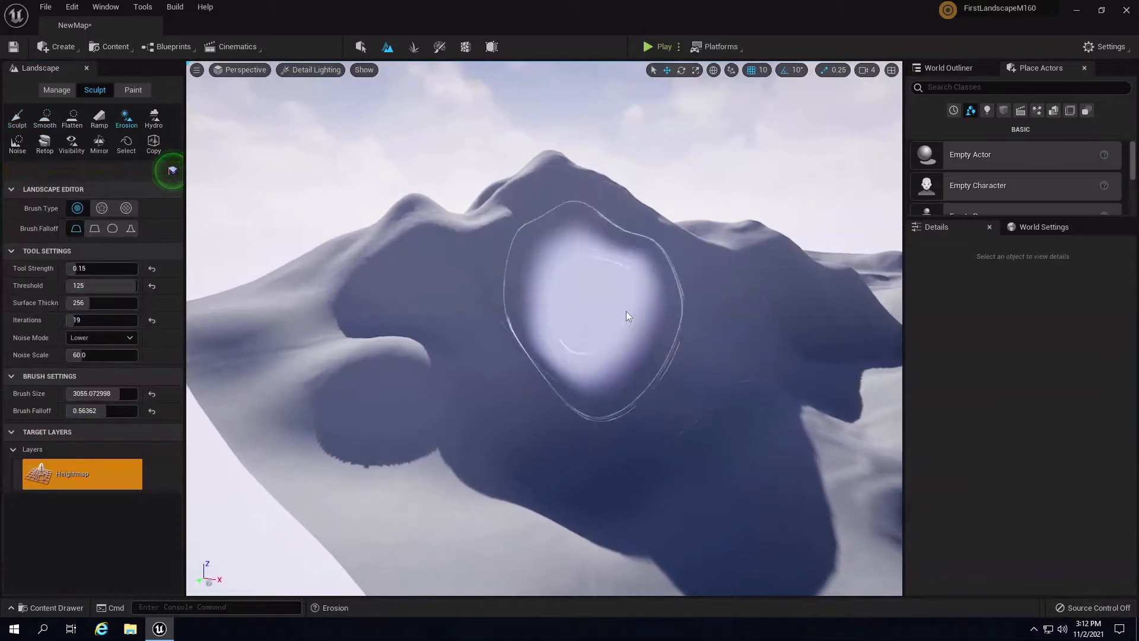
- Leave landscape editing, select the Light Source actor in the Outliner, and focus on it
{"action": "left_click", "coordinate": [950, 70]}
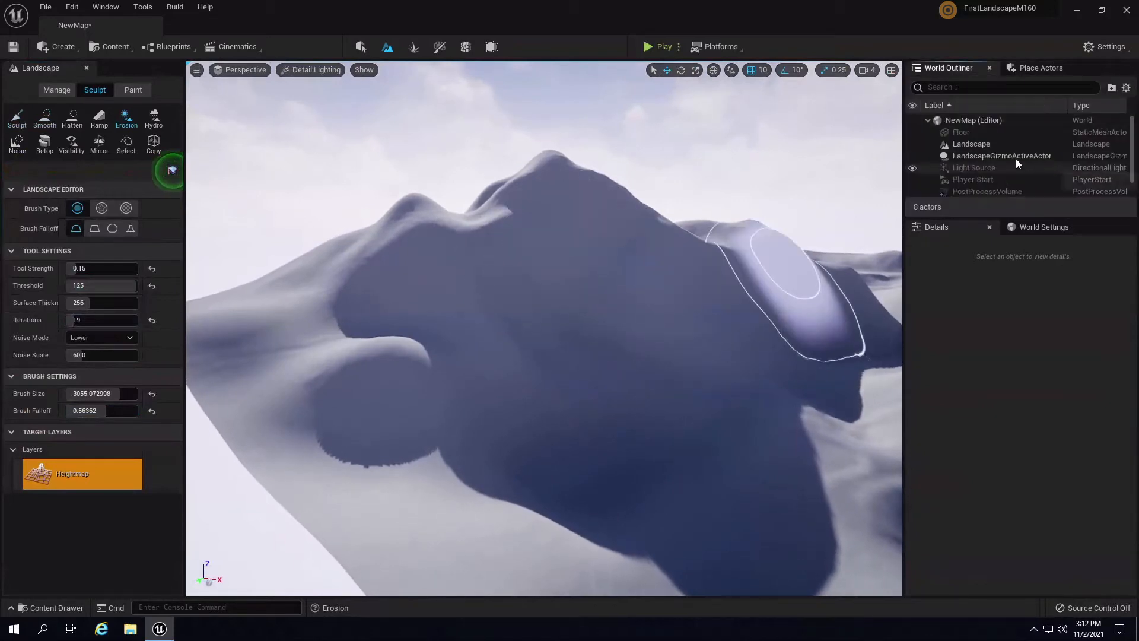
{"action": "scroll", "coordinate": [998, 157], "scroll_direction": "down", "scroll_amount": 1}
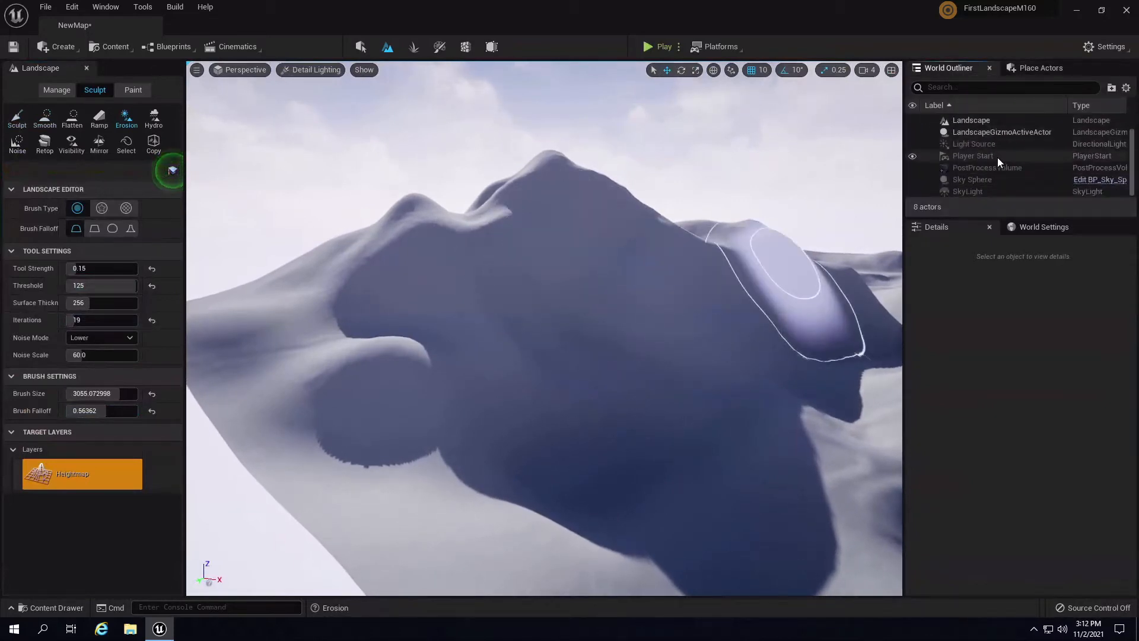
{"action": "left_click", "coordinate": [360, 46]}
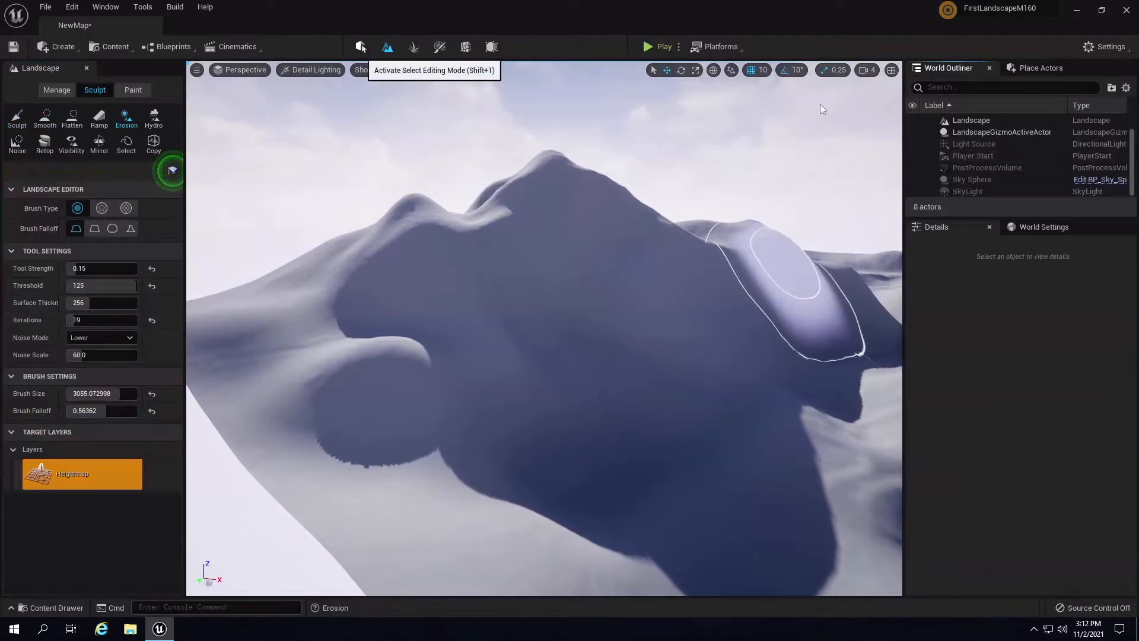
{"action": "left_click", "coordinate": [977, 148]}
{"action": "key", "text": "f"}
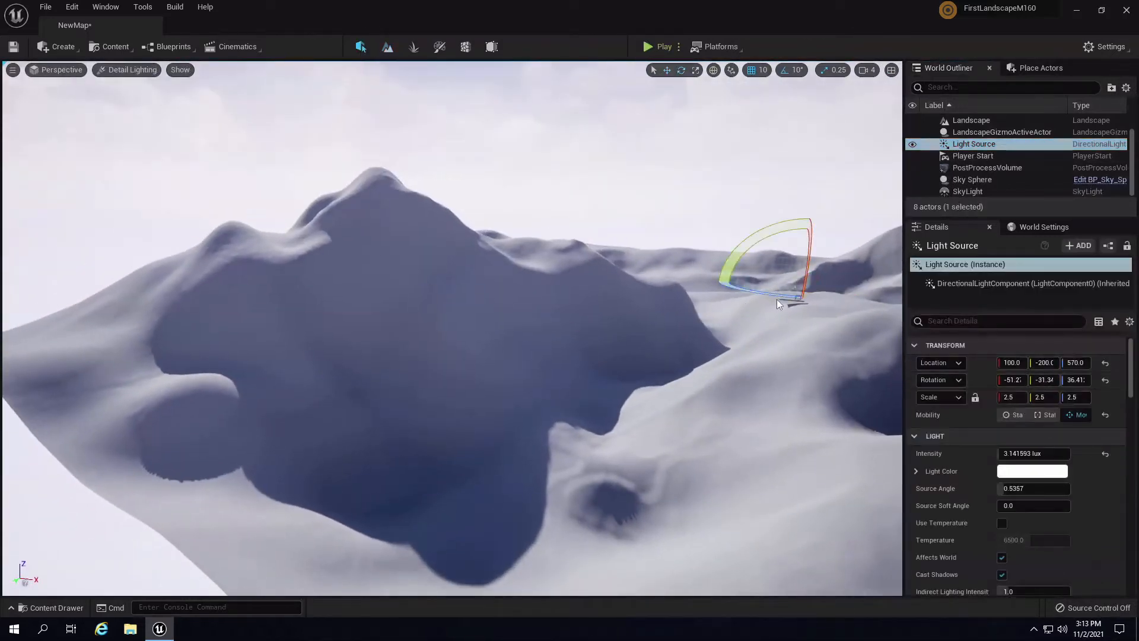
- Reset the light's Z rotation to 0, then sweep it to about 165.59
{"action": "left_click", "coordinate": [1076, 380]}
{"action": "type", "text": "0"}
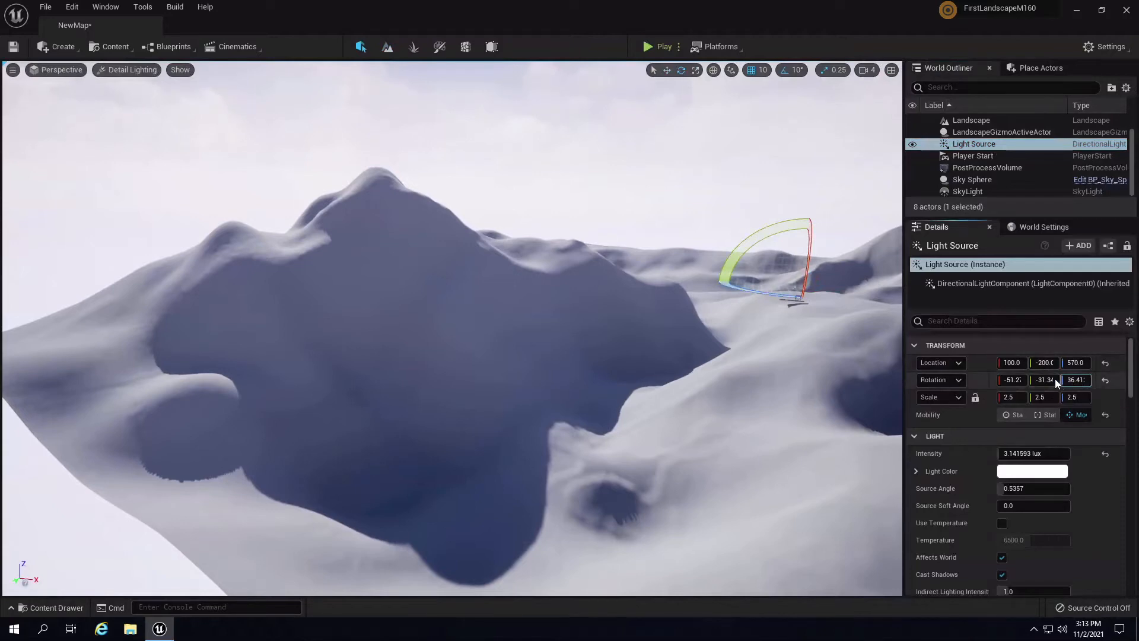
{"action": "key", "text": "Return"}
{"action": "mouse_move", "coordinate": [1030, 378]}
{"action": "left_mouse_down"}
{"action": "mouse_move", "coordinate": [1019, 382]}
{"action": "mouse_move", "coordinate": [1083, 383]}
{"action": "mouse_move", "coordinate": [1025, 381]}
{"action": "mouse_move", "coordinate": [1047, 383]}
{"action": "mouse_move", "coordinate": [1020, 391]}
{"action": "left_mouse_up"}
{"action": "right_click_drag", "start_coordinate": [403, 284], "coordinate": [407, 297]}
{"action": "key", "text": "w"}
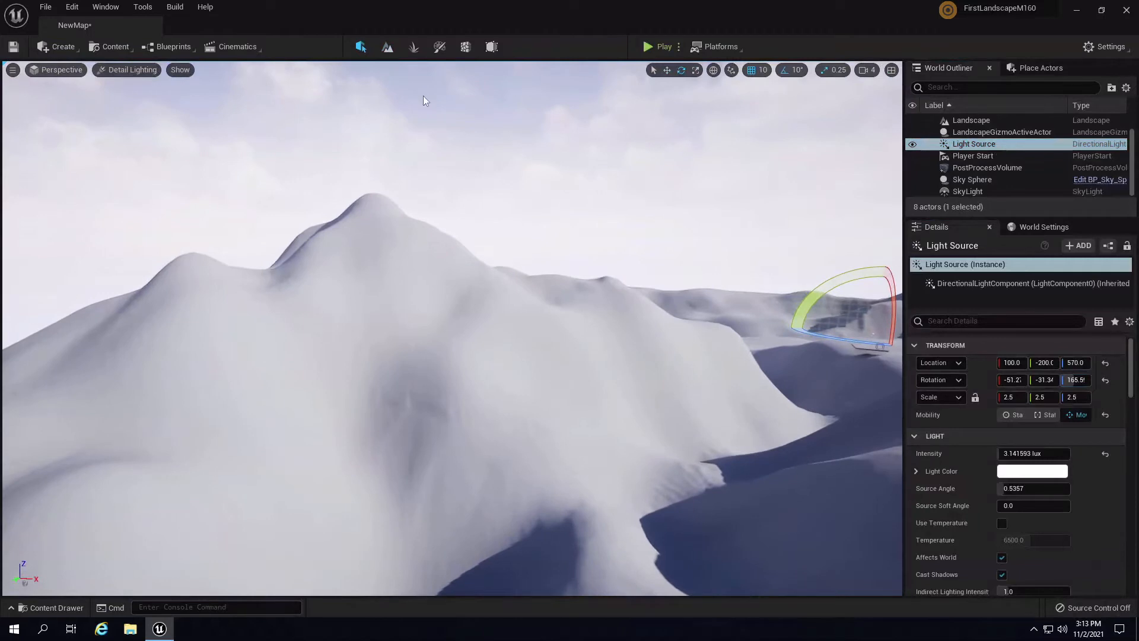
- Return to Landscape mode with Erosion and fly close to the mountain slope
{"action": "left_click", "coordinate": [387, 47]}
{"action": "mouse_move", "coordinate": [589, 385]}
{"action": "right_mouse_down"}
{"action": "mouse_move", "coordinate": [561, 376]}
{"action": "mouse_move", "coordinate": [626, 404]}
{"action": "right_mouse_up"}
{"action": "key", "text": "w"}
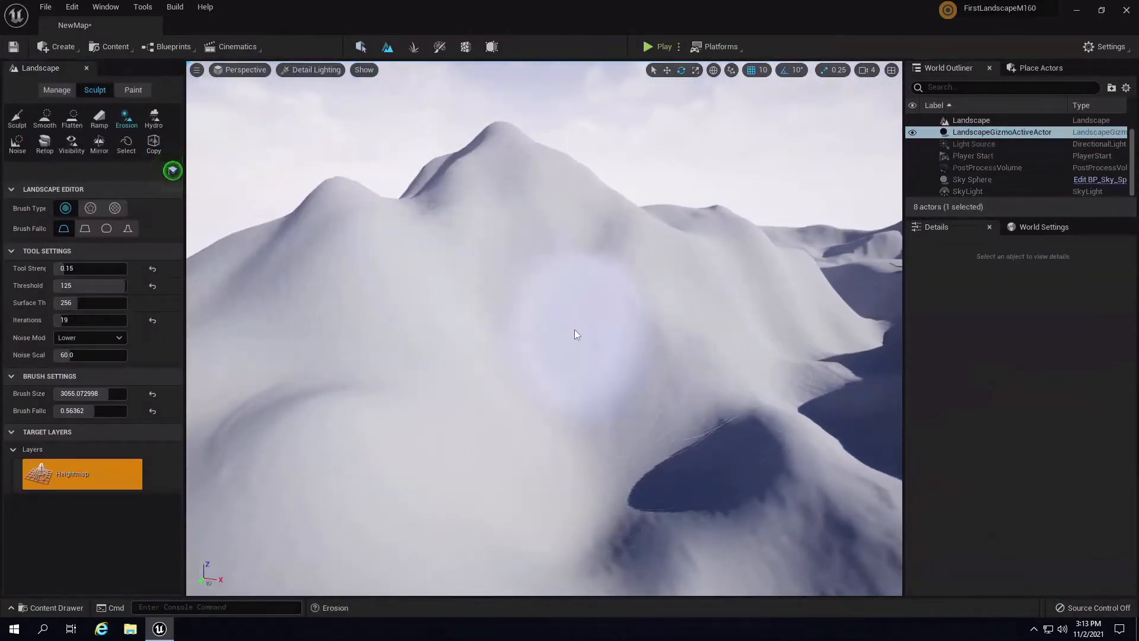
{"action": "mouse_move", "coordinate": [720, 287]}
{"action": "right_mouse_down"}
{"action": "mouse_move", "coordinate": [699, 268]}
{"action": "mouse_move", "coordinate": [676, 281]}
{"action": "right_mouse_up"}
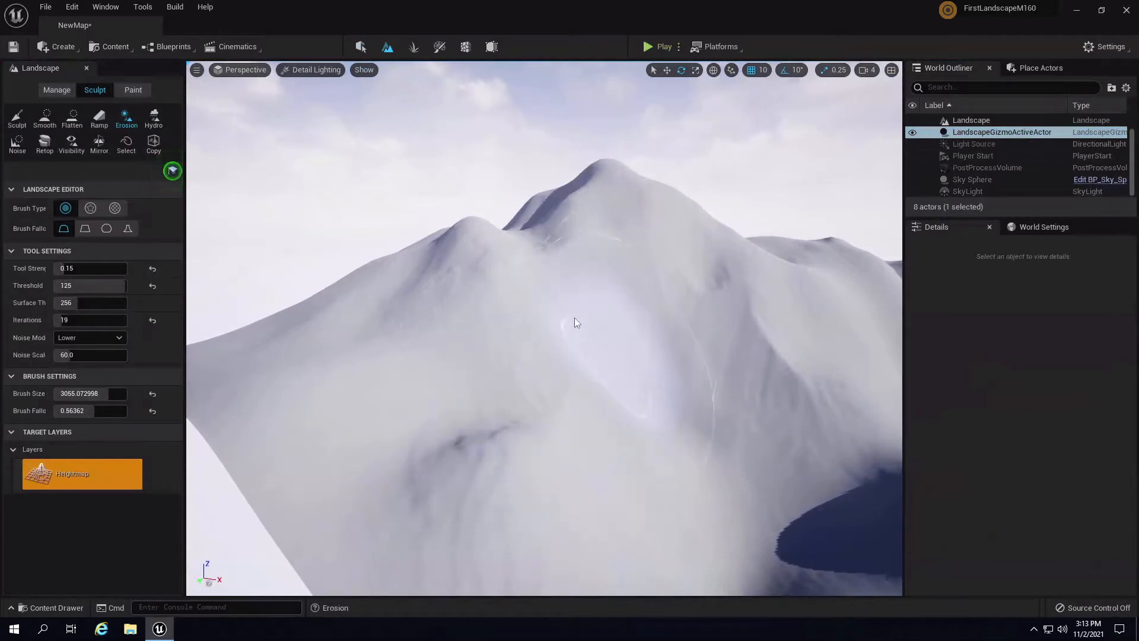
{"action": "right_click_drag", "start_coordinate": [812, 205], "coordinate": [841, 206]}
{"action": "right_click_drag", "start_coordinate": [818, 317], "coordinate": [764, 303]}
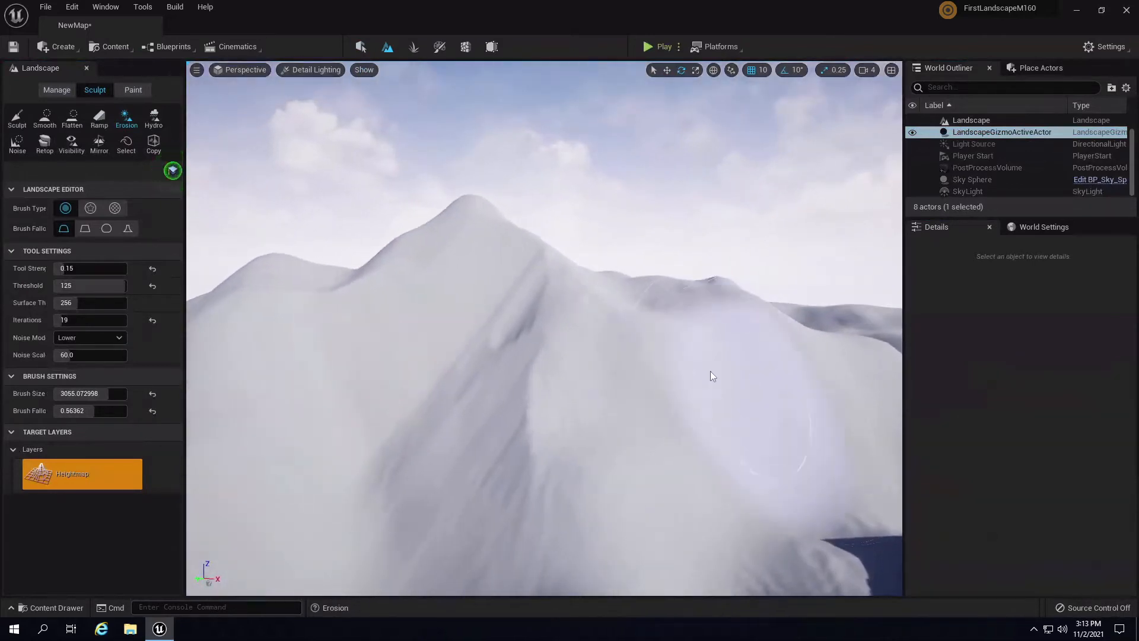
{"action": "mouse_move", "coordinate": [762, 389]}
{"action": "right_mouse_down"}
{"action": "mouse_move", "coordinate": [792, 466]}
{"action": "mouse_move", "coordinate": [775, 354]}
{"action": "mouse_move", "coordinate": [760, 383]}
{"action": "mouse_move", "coordinate": [769, 409]}
{"action": "mouse_move", "coordinate": [751, 404]}
{"action": "right_mouse_up"}
- Erode up the mountain's slopes and ridge, then switch to the Sculpt tool
{"action": "mouse_move", "coordinate": [509, 147]}
{"action": "left_mouse_down"}
{"action": "mouse_move", "coordinate": [675, 483]}
{"action": "mouse_move", "coordinate": [767, 251]}
{"action": "mouse_move", "coordinate": [442, 475]}
{"action": "mouse_move", "coordinate": [646, 270]}
{"action": "left_mouse_up"}
{"action": "mouse_move", "coordinate": [646, 269]}
{"action": "right_mouse_down"}
{"action": "mouse_move", "coordinate": [604, 294]}
{"action": "mouse_move", "coordinate": [528, 216]}
{"action": "right_mouse_up"}
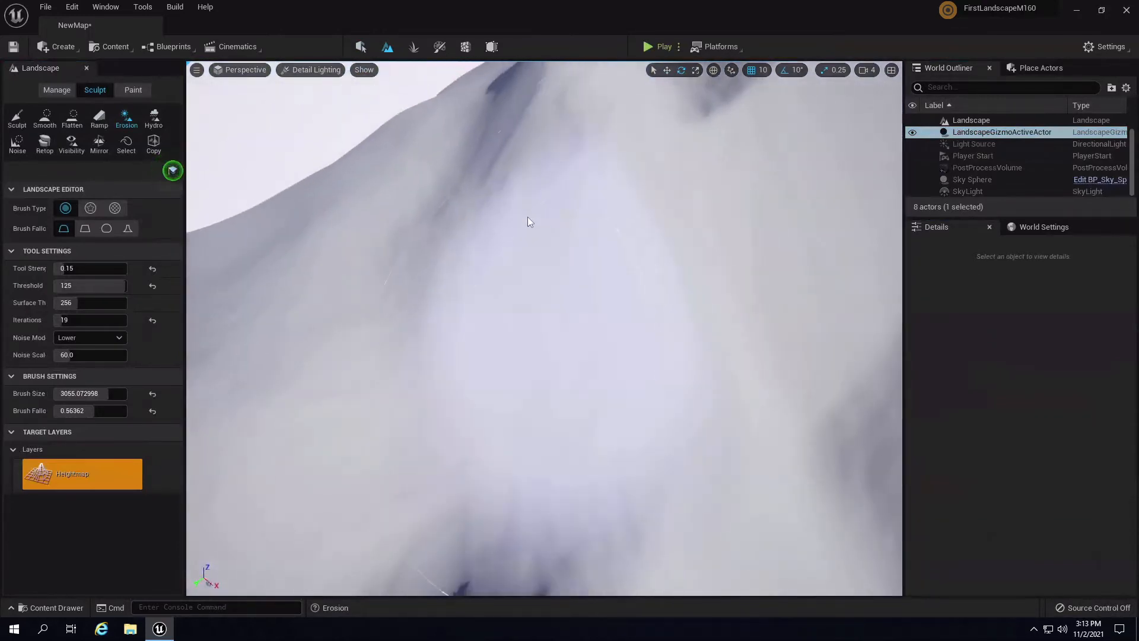
{"action": "left_click_drag", "start_coordinate": [528, 216], "coordinate": [579, 173]}
{"action": "right_click_drag", "start_coordinate": [579, 173], "coordinate": [546, 314]}
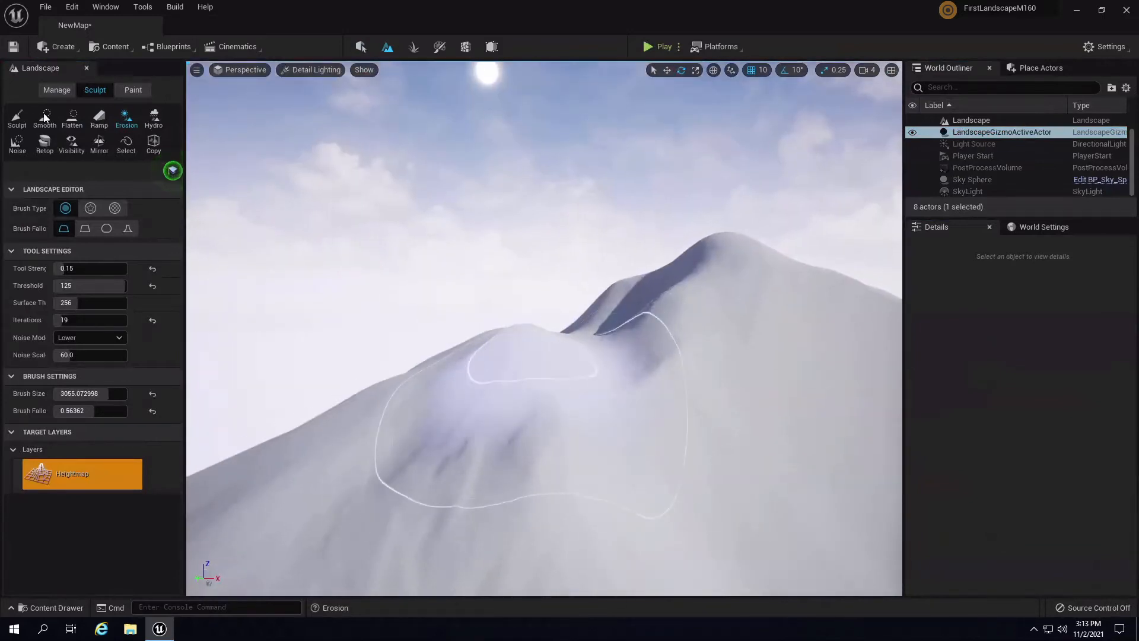
{"action": "left_click", "coordinate": [17, 118]}
{"action": "mouse_move", "coordinate": [643, 327]}
{"action": "right_mouse_down"}
{"action": "mouse_move", "coordinate": [628, 412]}
{"action": "mouse_move", "coordinate": [514, 322]}
{"action": "right_mouse_up"}
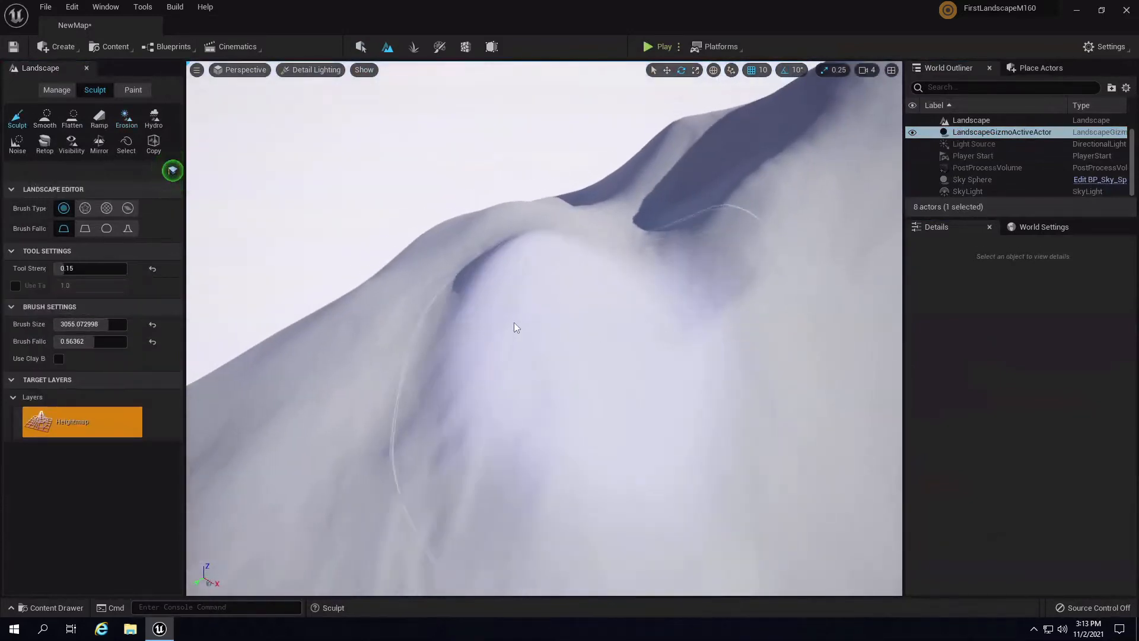
- Shrink the brush to about 1206 and raise and smooth the ridge
{"action": "key", "text": "bracketleft"}
{"action": "key", "text": "bracketleft"}
{"action": "key", "text": "bracketleft"}
{"action": "key", "text": "bracketleft"}
{"action": "key", "text": "bracketleft"}
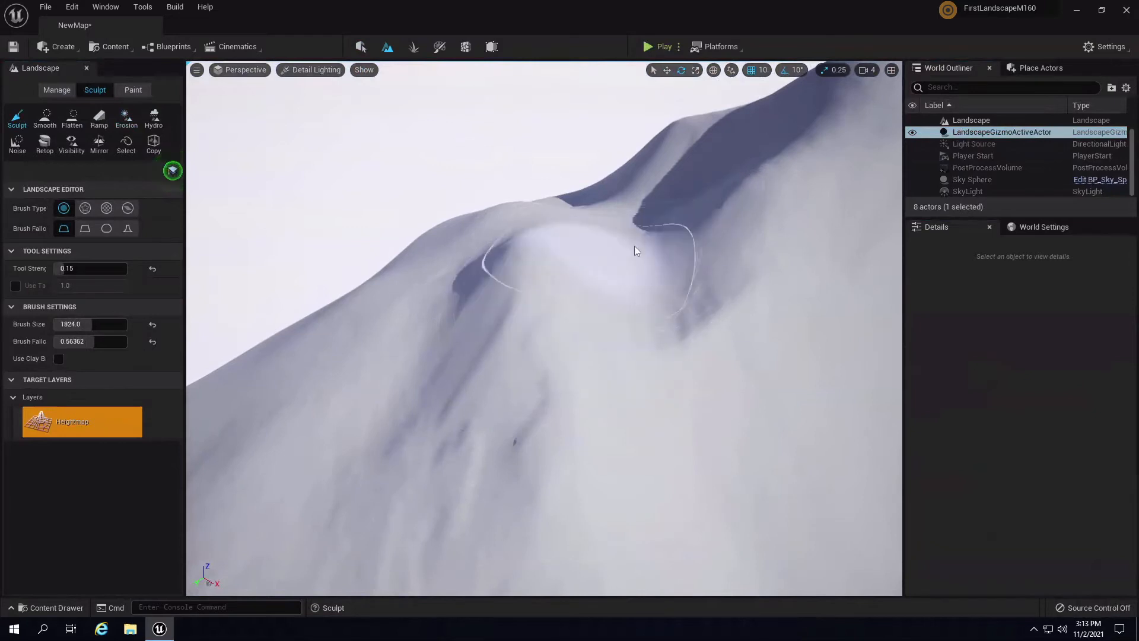
{"action": "mouse_move", "coordinate": [642, 241]}
{"action": "left_mouse_down"}
{"action": "mouse_move", "coordinate": [660, 220]}
{"action": "mouse_move", "coordinate": [629, 233]}
{"action": "mouse_move", "coordinate": [718, 218]}
{"action": "mouse_move", "coordinate": [567, 248]}
{"action": "mouse_move", "coordinate": [455, 366]}
{"action": "mouse_move", "coordinate": [393, 509]}
{"action": "mouse_move", "coordinate": [419, 425]}
{"action": "mouse_move", "coordinate": [438, 421]}
{"action": "mouse_move", "coordinate": [435, 451]}
{"action": "mouse_move", "coordinate": [360, 521]}
{"action": "mouse_move", "coordinate": [434, 308]}
{"action": "mouse_move", "coordinate": [364, 337]}
{"action": "mouse_move", "coordinate": [323, 384]}
{"action": "mouse_move", "coordinate": [458, 271]}
{"action": "mouse_move", "coordinate": [281, 419]}
{"action": "mouse_move", "coordinate": [485, 261]}
{"action": "mouse_move", "coordinate": [406, 264]}
{"action": "left_mouse_up"}
{"action": "key", "text": "bracketleft"}
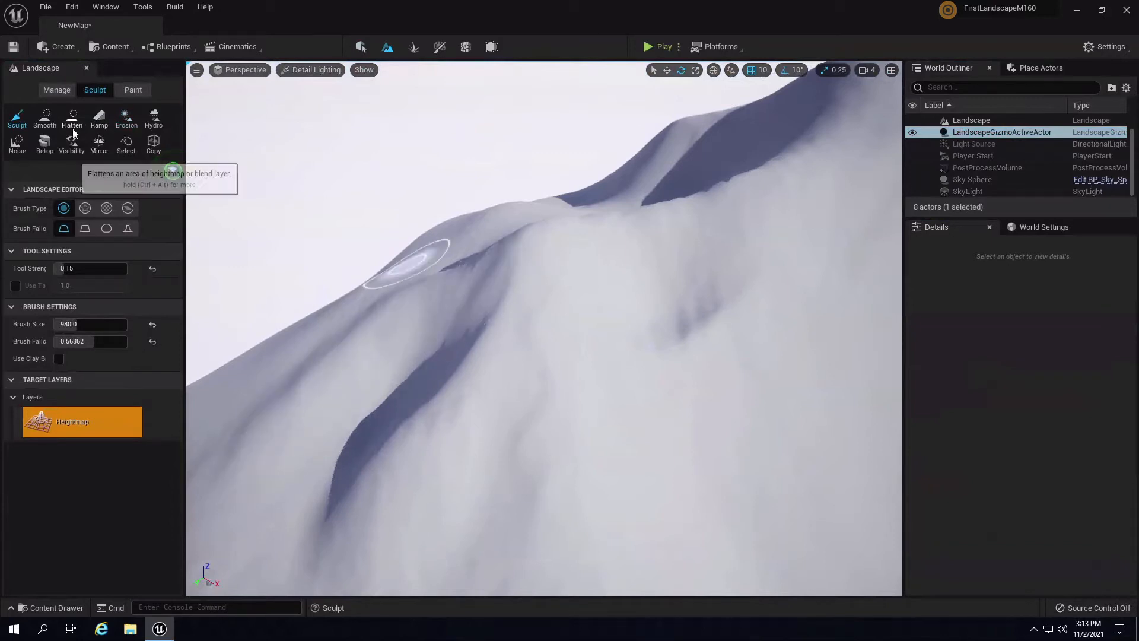
- Switch back to Erosion, enlarge the brush slightly, and erode the slope, trench and peak
{"action": "left_click", "coordinate": [126, 118]}
{"action": "mouse_move", "coordinate": [541, 295]}
{"action": "right_mouse_down"}
{"action": "mouse_move", "coordinate": [630, 265]}
{"action": "mouse_move", "coordinate": [666, 304]}
{"action": "mouse_move", "coordinate": [654, 294]}
{"action": "right_mouse_up"}
{"action": "key", "text": "bracketright"}
{"action": "key", "text": "bracketright"}
{"action": "key", "text": "bracketright"}
{"action": "key", "text": "bracketright"}
{"action": "key", "text": "bracketright"}
{"action": "mouse_move", "coordinate": [637, 312]}
{"action": "left_mouse_down"}
{"action": "mouse_move", "coordinate": [585, 373]}
{"action": "mouse_move", "coordinate": [481, 278]}
{"action": "mouse_move", "coordinate": [532, 391]}
{"action": "mouse_move", "coordinate": [522, 274]}
{"action": "mouse_move", "coordinate": [674, 294]}
{"action": "mouse_move", "coordinate": [660, 344]}
{"action": "mouse_move", "coordinate": [728, 222]}
{"action": "left_mouse_up"}
{"action": "right_click_drag", "start_coordinate": [728, 221], "coordinate": [478, 311]}
{"action": "mouse_move", "coordinate": [479, 311]}
{"action": "left_mouse_down"}
{"action": "mouse_move", "coordinate": [534, 313]}
{"action": "mouse_move", "coordinate": [558, 297]}
{"action": "mouse_move", "coordinate": [508, 437]}
{"action": "mouse_move", "coordinate": [594, 260]}
{"action": "left_mouse_up"}
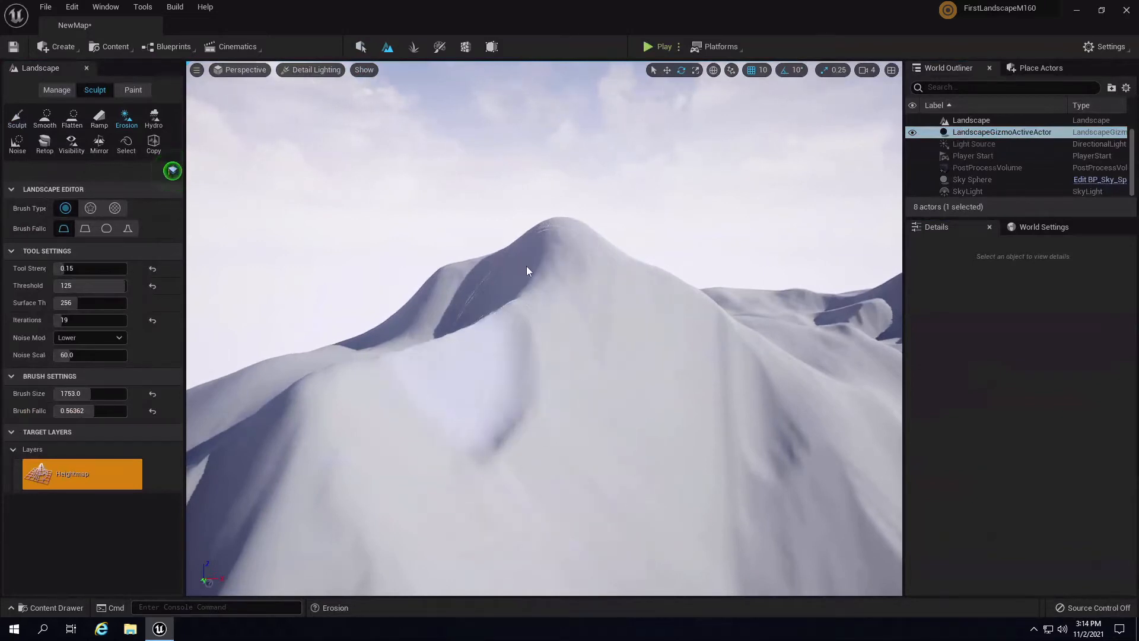
- Erode the slope, then orbit along the ridge and nearby slopes to inspect it
{"action": "mouse_move", "coordinate": [470, 325]}
{"action": "right_mouse_down"}
{"action": "mouse_move", "coordinate": [643, 283]}
{"action": "mouse_move", "coordinate": [681, 299]}
{"action": "mouse_move", "coordinate": [590, 272]}
{"action": "right_mouse_up"}
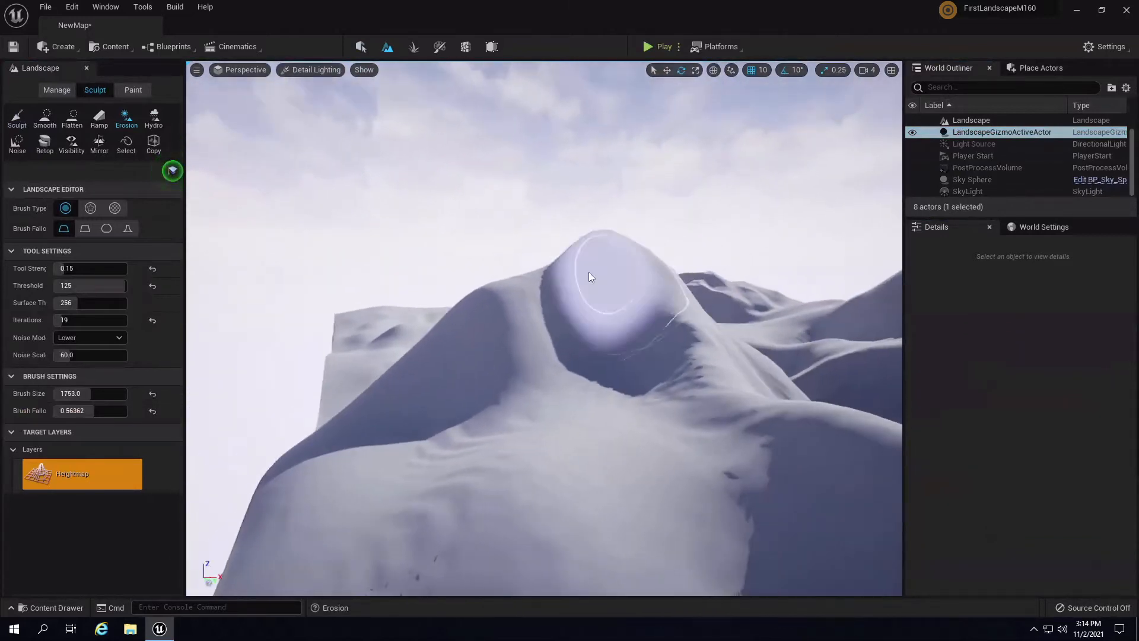
{"action": "mouse_move", "coordinate": [496, 315]}
{"action": "right_mouse_down"}
{"action": "mouse_move", "coordinate": [539, 320]}
{"action": "mouse_move", "coordinate": [524, 348]}
{"action": "mouse_move", "coordinate": [490, 349]}
{"action": "mouse_move", "coordinate": [568, 410]}
{"action": "mouse_move", "coordinate": [483, 408]}
{"action": "mouse_move", "coordinate": [500, 397]}
{"action": "mouse_move", "coordinate": [481, 369]}
{"action": "mouse_move", "coordinate": [467, 262]}
{"action": "right_mouse_up"}
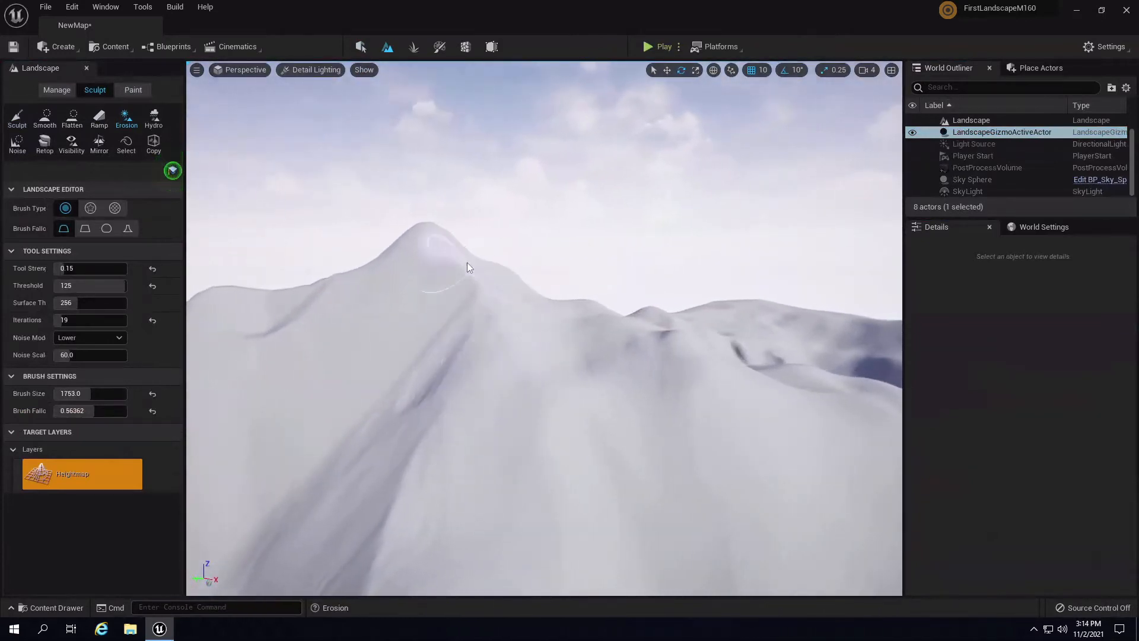
{"action": "right_click_drag", "start_coordinate": [539, 339], "coordinate": [407, 247]}
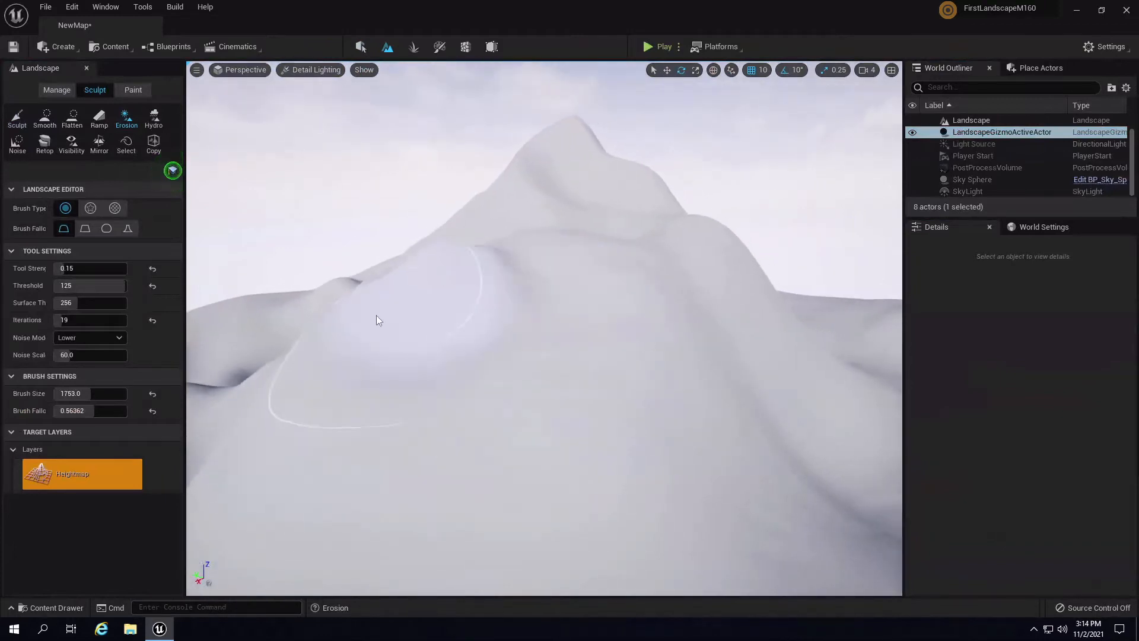
{"action": "mouse_move", "coordinate": [504, 301]}
{"action": "right_mouse_down"}
{"action": "mouse_move", "coordinate": [581, 334]}
{"action": "mouse_move", "coordinate": [545, 309]}
{"action": "right_mouse_up"}
{"action": "mouse_move", "coordinate": [463, 332]}
{"action": "right_mouse_down"}
{"action": "mouse_move", "coordinate": [496, 249]}
{"action": "mouse_move", "coordinate": [593, 264]}
{"action": "mouse_move", "coordinate": [587, 300]}
{"action": "mouse_move", "coordinate": [531, 274]}
{"action": "right_mouse_up"}
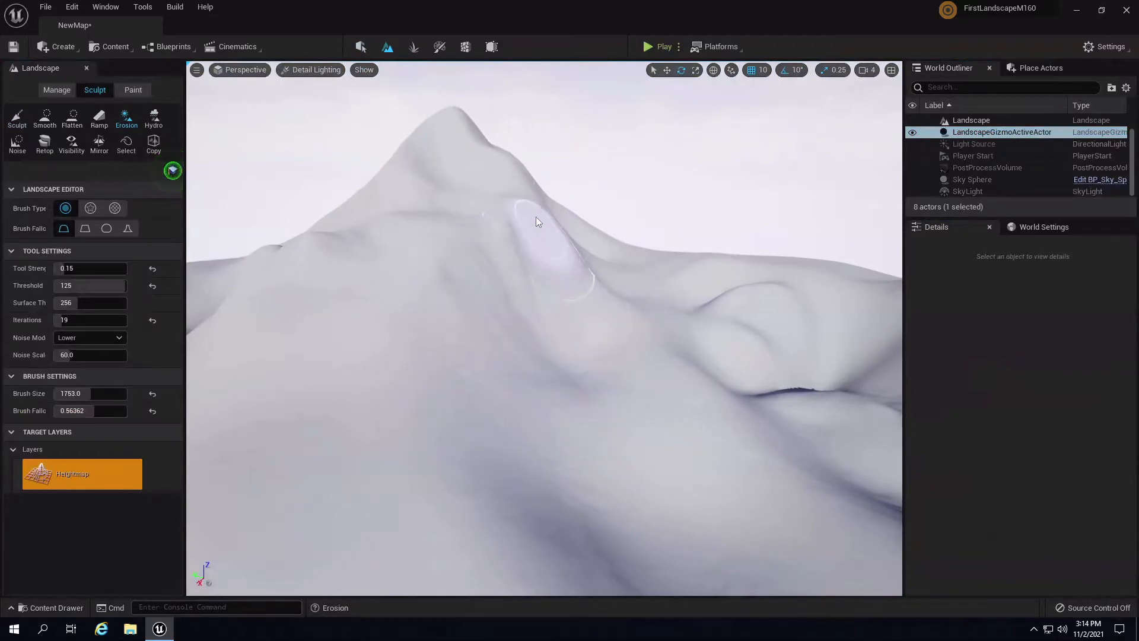
{"action": "mouse_move", "coordinate": [609, 251]}
{"action": "right_mouse_down"}
{"action": "mouse_move", "coordinate": [545, 323]}
{"action": "mouse_move", "coordinate": [715, 311]}
{"action": "mouse_move", "coordinate": [564, 314]}
{"action": "right_mouse_up"}
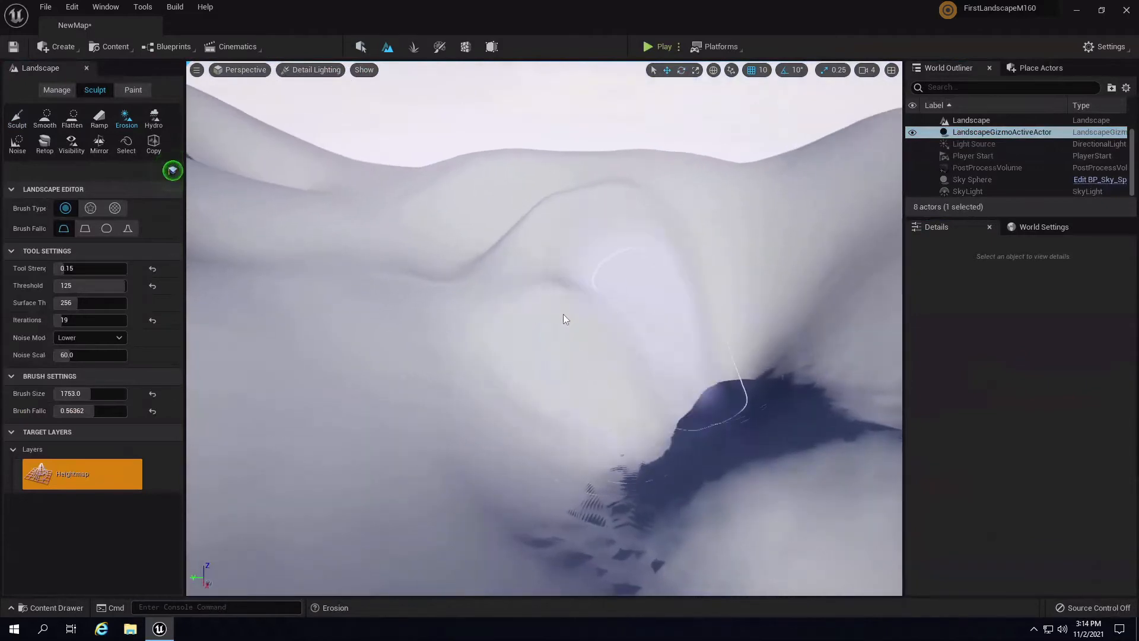
{"action": "mouse_move", "coordinate": [539, 187]}
{"action": "right_mouse_down"}
{"action": "mouse_move", "coordinate": [788, 214]}
{"action": "mouse_move", "coordinate": [827, 234]}
{"action": "mouse_move", "coordinate": [788, 212]}
{"action": "right_mouse_up"}
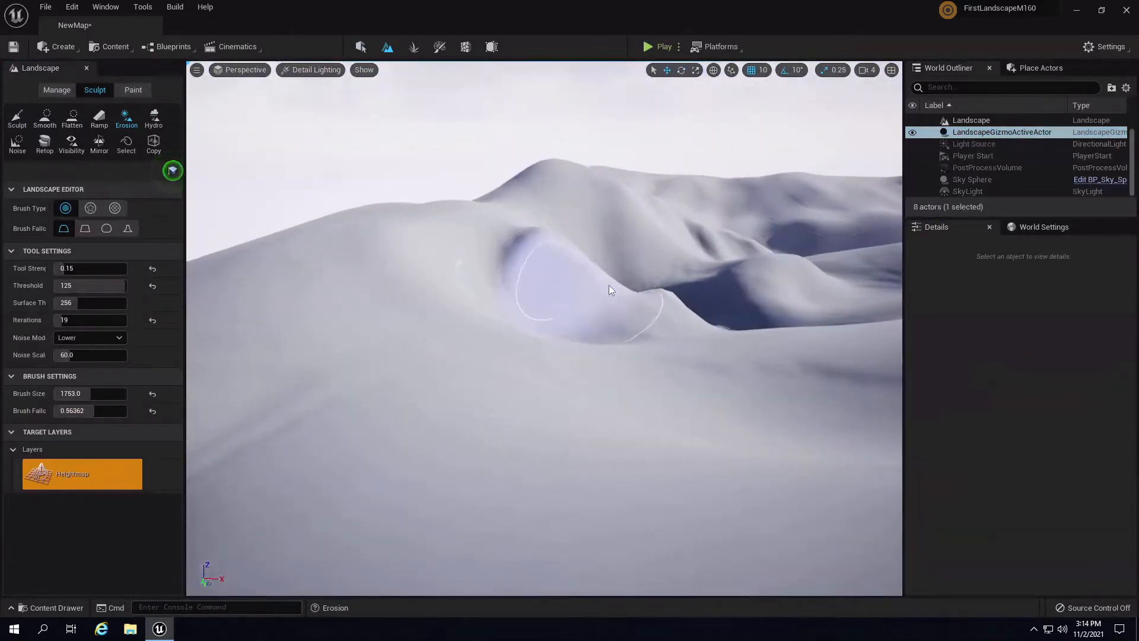
{"action": "mouse_move", "coordinate": [598, 188]}
{"action": "right_mouse_down"}
{"action": "mouse_move", "coordinate": [629, 224]}
{"action": "mouse_move", "coordinate": [502, 220]}
{"action": "mouse_move", "coordinate": [528, 249]}
{"action": "mouse_move", "coordinate": [516, 169]}
{"action": "right_mouse_up"}
{"action": "mouse_move", "coordinate": [610, 300]}
{"action": "right_mouse_down"}
{"action": "mouse_move", "coordinate": [643, 259]}
{"action": "mouse_move", "coordinate": [767, 390]}
{"action": "right_mouse_up"}
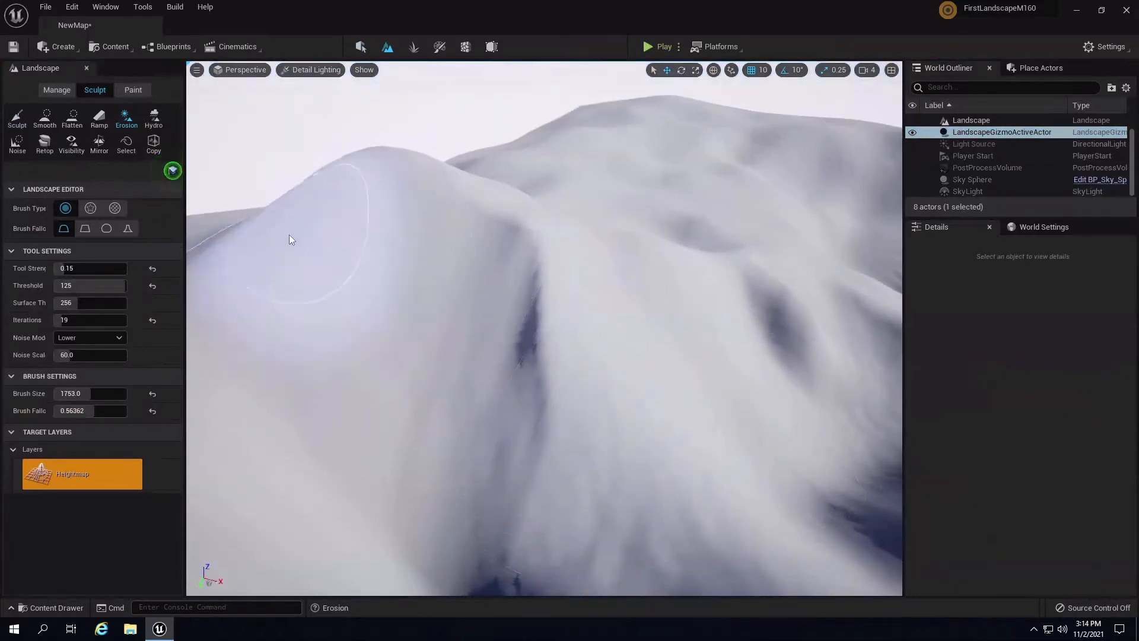
{"action": "mouse_move", "coordinate": [289, 233]}
{"action": "right_mouse_down"}
{"action": "mouse_move", "coordinate": [460, 233]}
{"action": "mouse_move", "coordinate": [427, 244]}
{"action": "mouse_move", "coordinate": [504, 245]}
{"action": "right_mouse_up"}
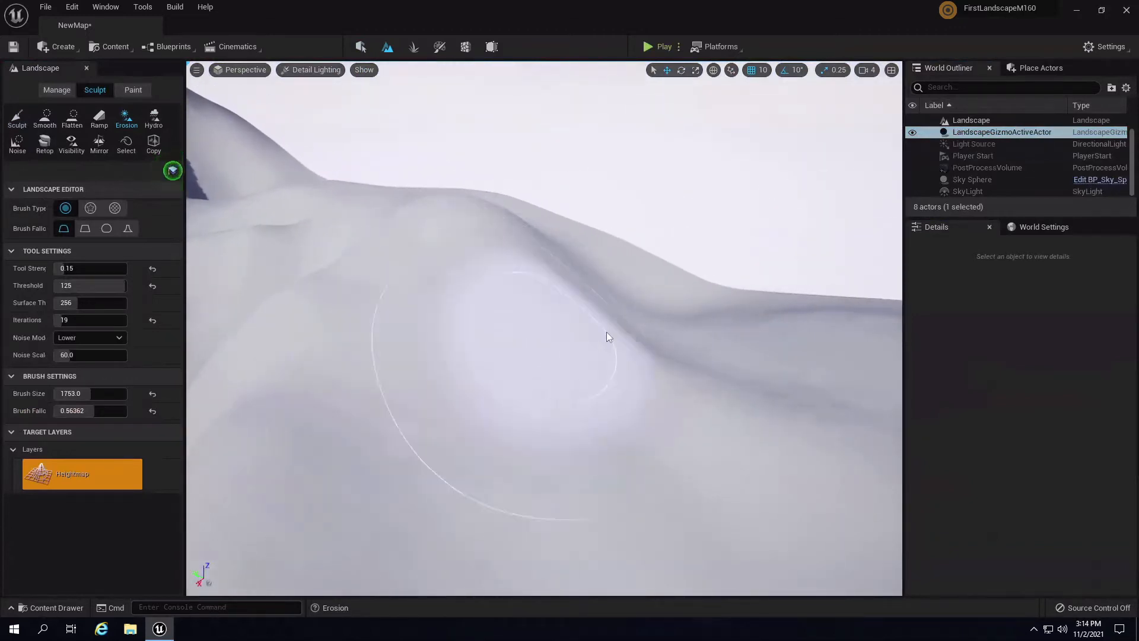
- Erode a slope into feathery streaks and view the ridges and snowy peak
{"action": "mouse_move", "coordinate": [583, 295]}
{"action": "right_mouse_down"}
{"action": "mouse_move", "coordinate": [601, 309]}
{"action": "mouse_move", "coordinate": [479, 282]}
{"action": "right_mouse_up"}
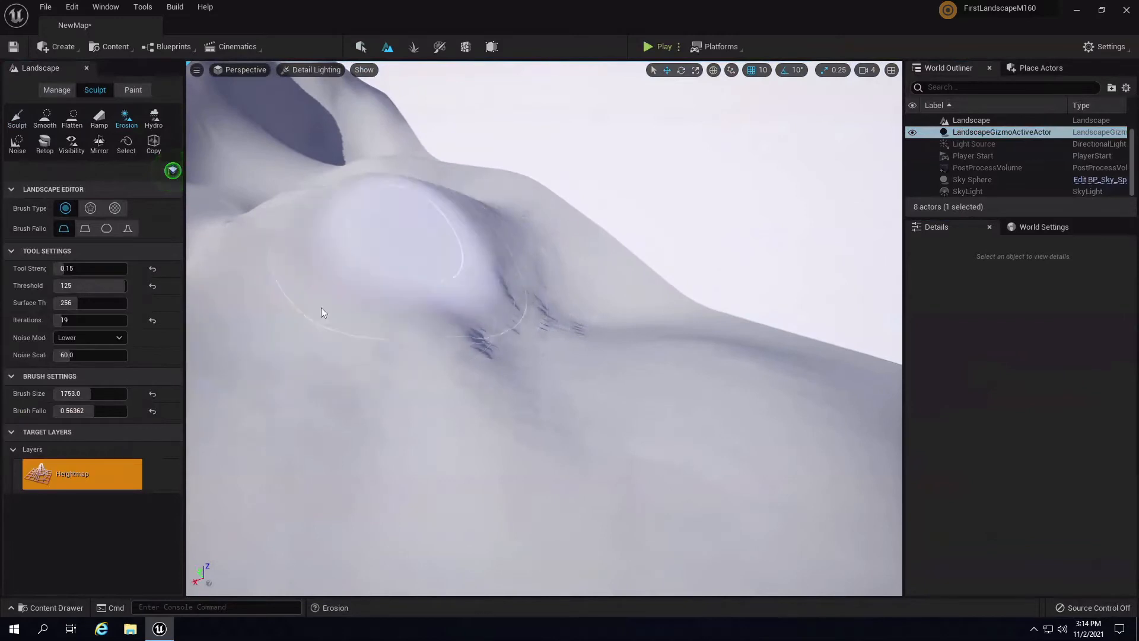
{"action": "right_click_drag", "start_coordinate": [322, 307], "coordinate": [571, 329]}
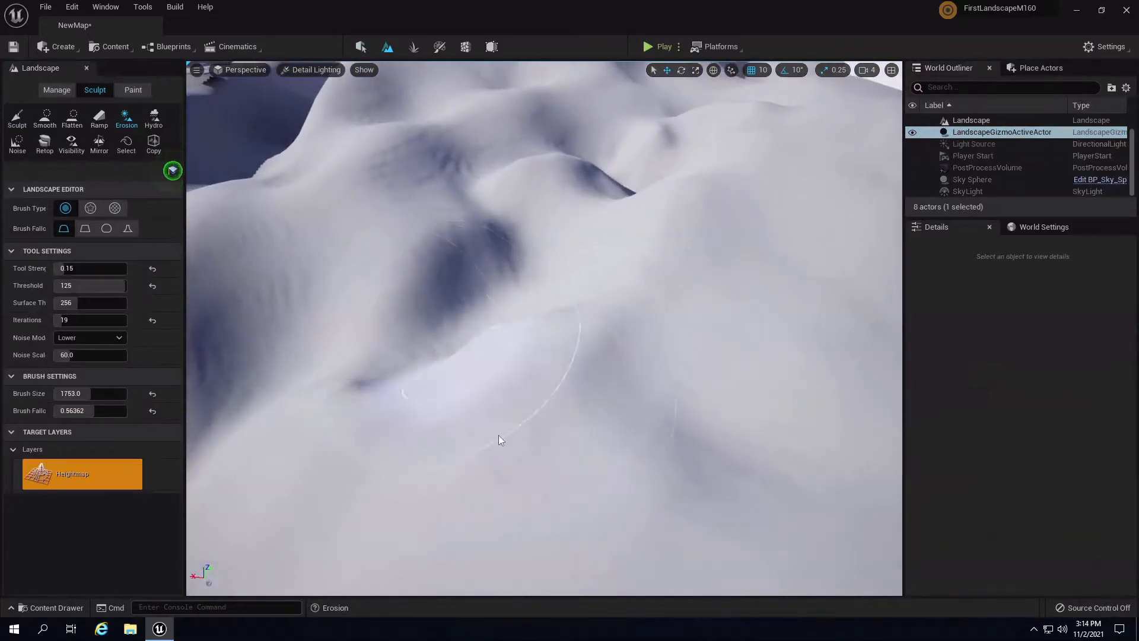
{"action": "mouse_move", "coordinate": [277, 399]}
{"action": "right_mouse_down"}
{"action": "mouse_move", "coordinate": [571, 359]}
{"action": "mouse_move", "coordinate": [780, 365]}
{"action": "mouse_move", "coordinate": [444, 315]}
{"action": "mouse_move", "coordinate": [582, 306]}
{"action": "right_mouse_up"}
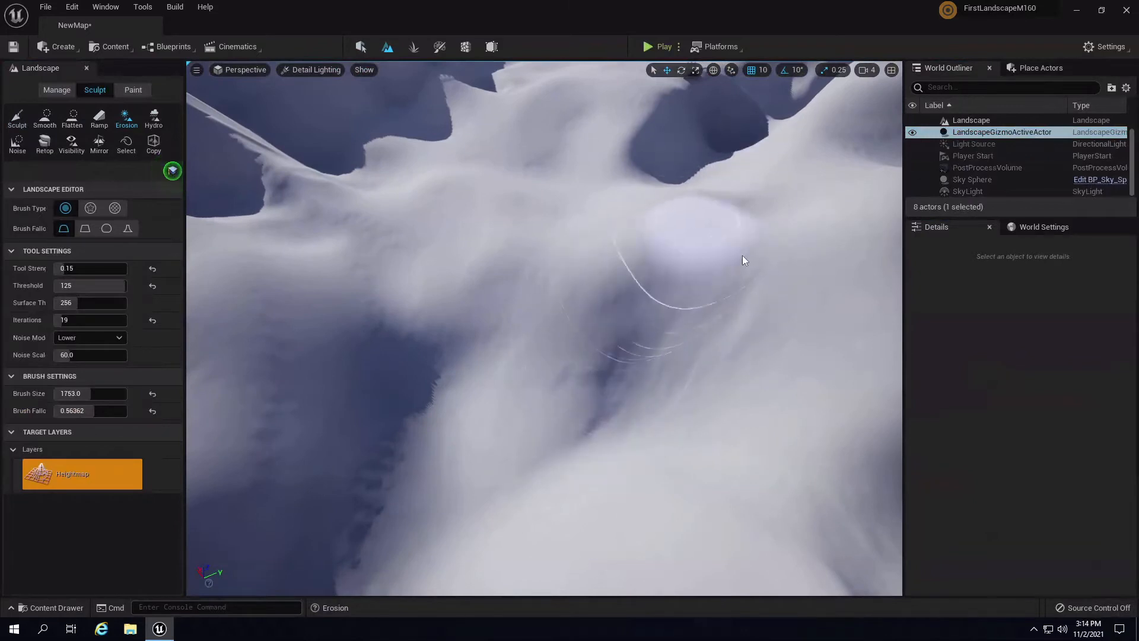
{"action": "mouse_move", "coordinate": [743, 257]}
{"action": "right_mouse_down"}
{"action": "mouse_move", "coordinate": [402, 221]}
{"action": "mouse_move", "coordinate": [567, 376]}
{"action": "right_mouse_up"}
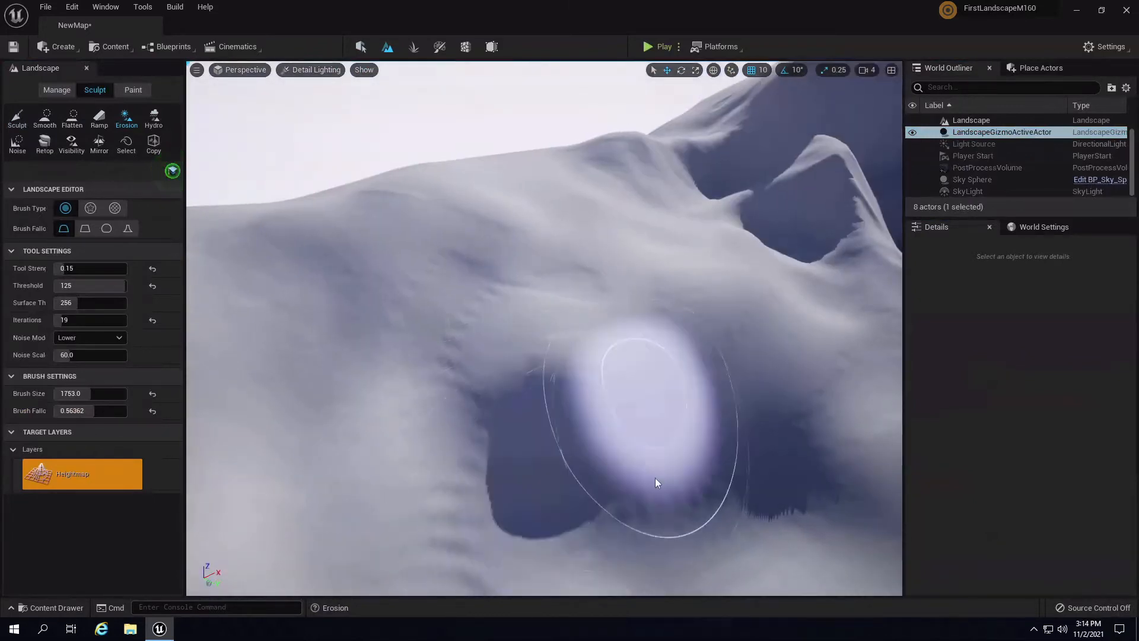
{"action": "mouse_move", "coordinate": [710, 354]}
{"action": "right_mouse_down"}
{"action": "mouse_move", "coordinate": [800, 254]}
{"action": "mouse_move", "coordinate": [776, 267]}
{"action": "mouse_move", "coordinate": [759, 308]}
{"action": "right_mouse_up"}
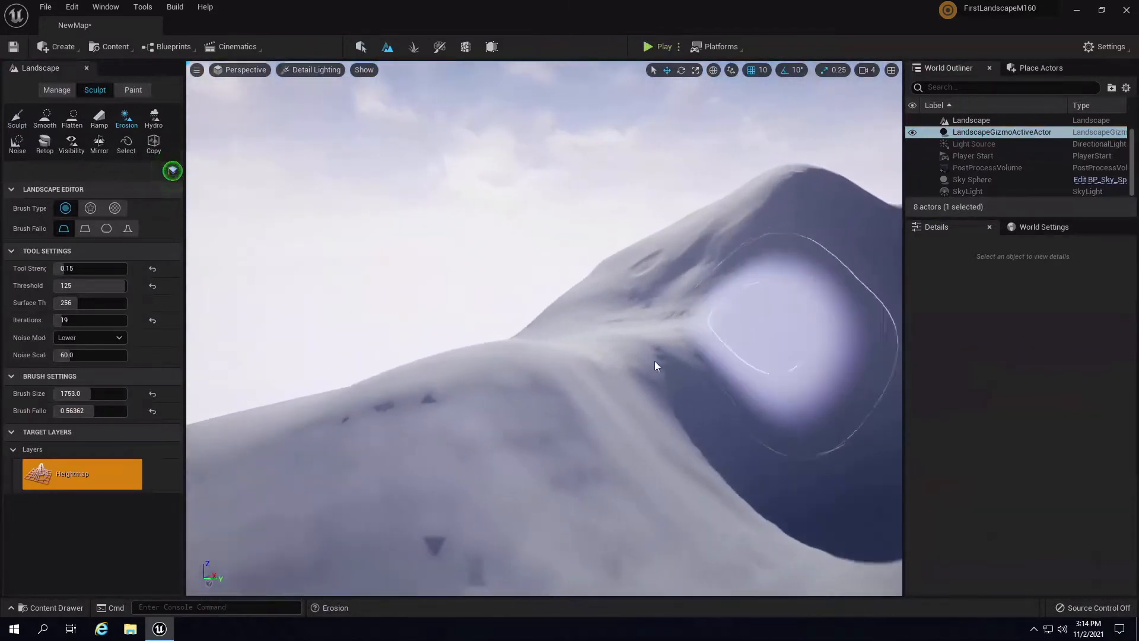
{"action": "mouse_move", "coordinate": [654, 361]}
{"action": "left_mouse_down"}
{"action": "mouse_move", "coordinate": [433, 428]}
{"action": "mouse_move", "coordinate": [649, 353]}
{"action": "mouse_move", "coordinate": [731, 372]}
{"action": "left_mouse_up"}
{"action": "right_click_drag", "start_coordinate": [732, 373], "coordinate": [667, 382]}
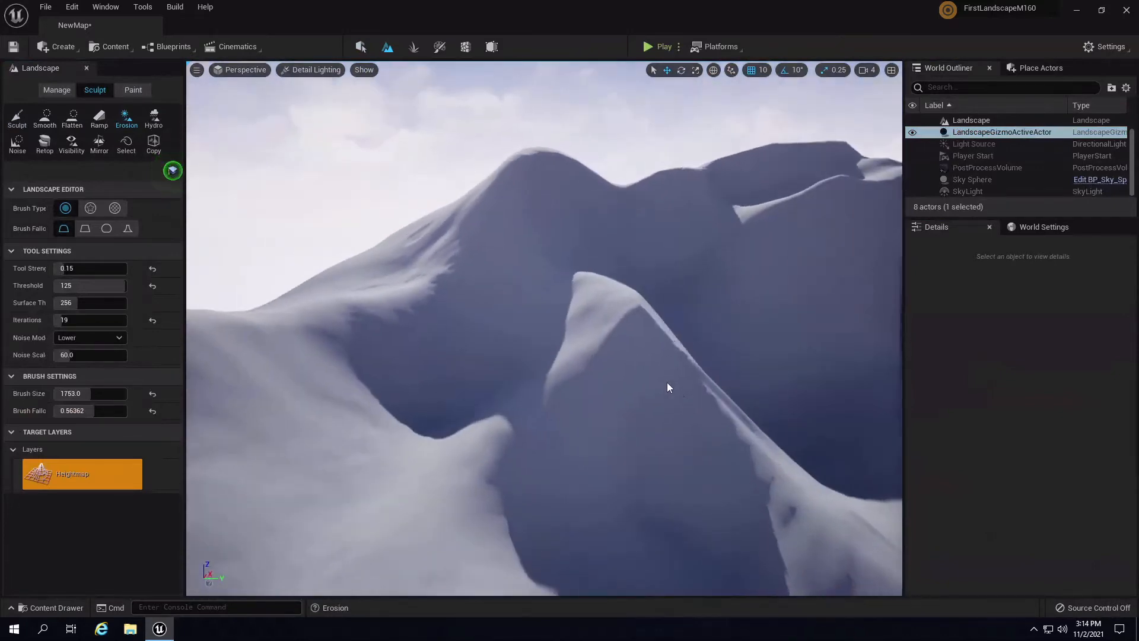
{"action": "mouse_move", "coordinate": [731, 302]}
{"action": "right_mouse_down"}
{"action": "mouse_move", "coordinate": [737, 258]}
{"action": "mouse_move", "coordinate": [803, 241]}
{"action": "mouse_move", "coordinate": [795, 235]}
{"action": "right_mouse_up"}
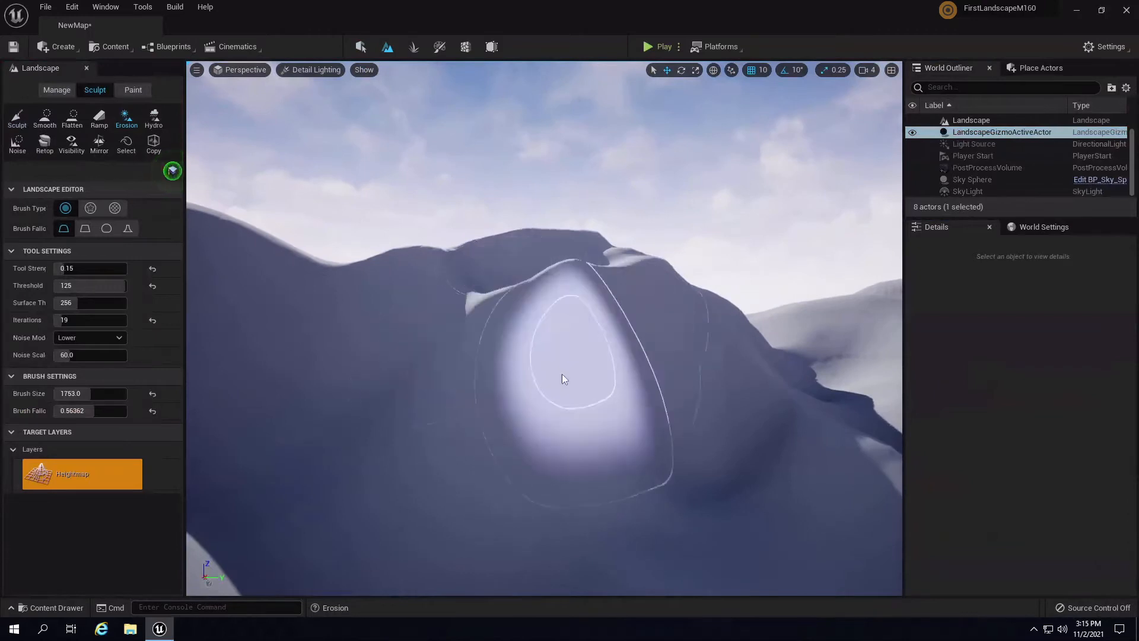
{"action": "mouse_move", "coordinate": [561, 373]}
{"action": "right_mouse_down"}
{"action": "mouse_move", "coordinate": [714, 372]}
{"action": "mouse_move", "coordinate": [684, 329]}
{"action": "mouse_move", "coordinate": [677, 374]}
{"action": "mouse_move", "coordinate": [409, 329]}
{"action": "right_mouse_up"}
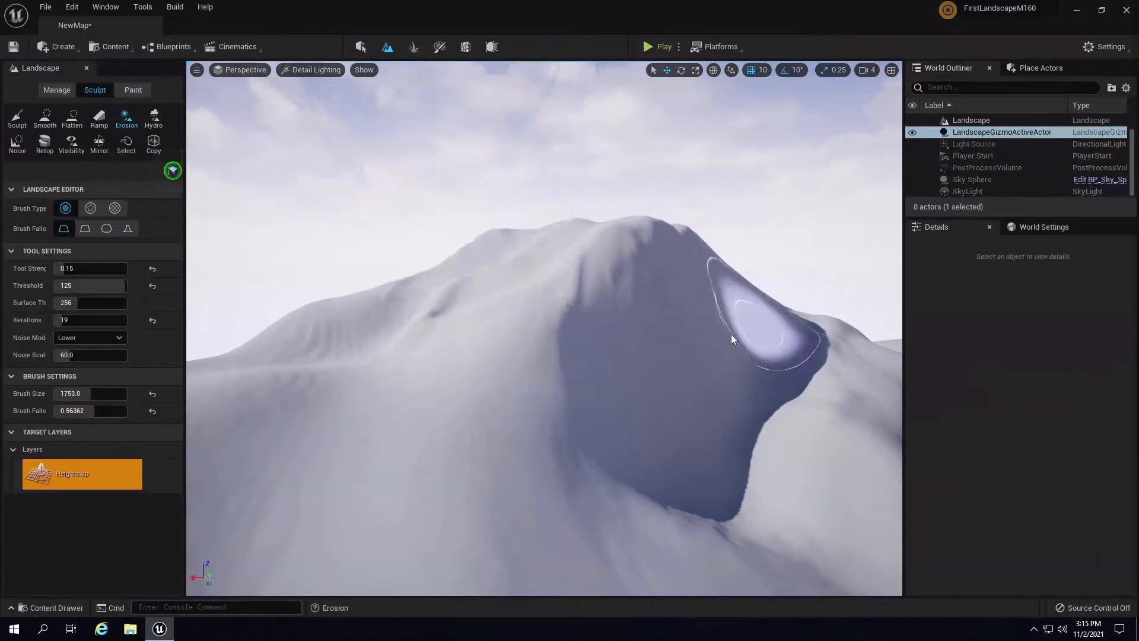
{"action": "mouse_move", "coordinate": [731, 333]}
{"action": "right_mouse_down"}
{"action": "mouse_move", "coordinate": [724, 392]}
{"action": "mouse_move", "coordinate": [712, 397]}
{"action": "right_mouse_up"}
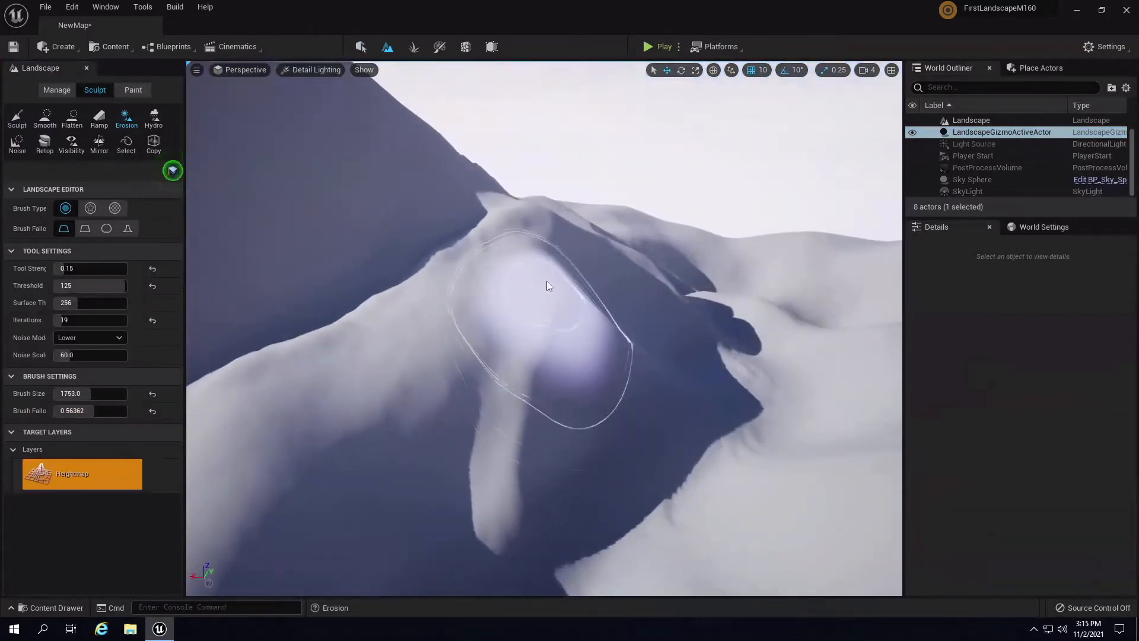
- Orbit around the mountain to the snowy ridges and lightly erode the ridge crest
{"action": "right_click_drag", "start_coordinate": [581, 145], "coordinate": [564, 214]}
{"action": "mouse_move", "coordinate": [563, 295]}
{"action": "right_mouse_down"}
{"action": "mouse_move", "coordinate": [472, 322]}
{"action": "mouse_move", "coordinate": [674, 293]}
{"action": "mouse_move", "coordinate": [651, 268]}
{"action": "right_mouse_up"}
{"action": "mouse_move", "coordinate": [642, 349]}
{"action": "right_mouse_down"}
{"action": "mouse_move", "coordinate": [468, 329]}
{"action": "mouse_move", "coordinate": [495, 301]}
{"action": "right_mouse_up"}
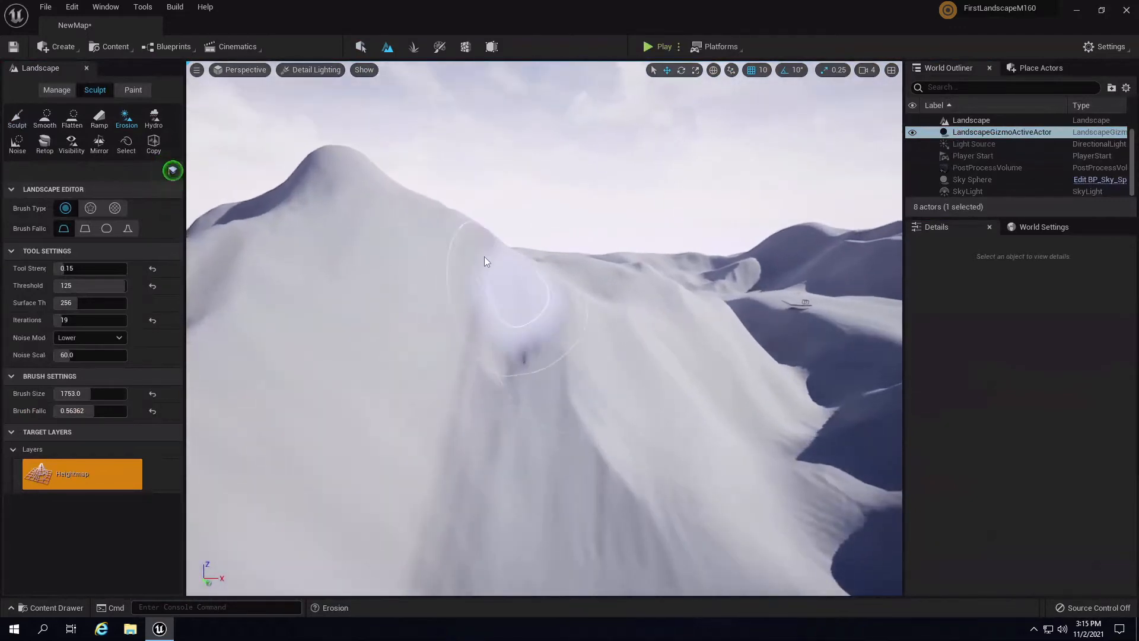
{"action": "right_click_drag", "start_coordinate": [461, 198], "coordinate": [437, 298]}
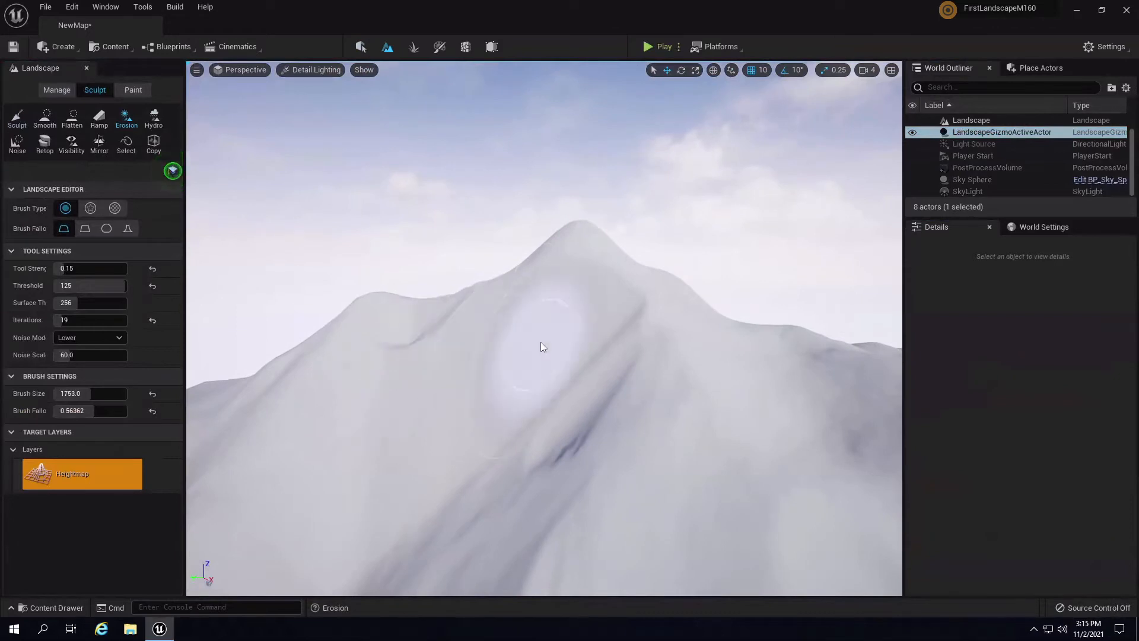
{"action": "mouse_move", "coordinate": [540, 341]}
{"action": "right_mouse_down"}
{"action": "mouse_move", "coordinate": [579, 380]}
{"action": "mouse_move", "coordinate": [535, 269]}
{"action": "right_mouse_up"}
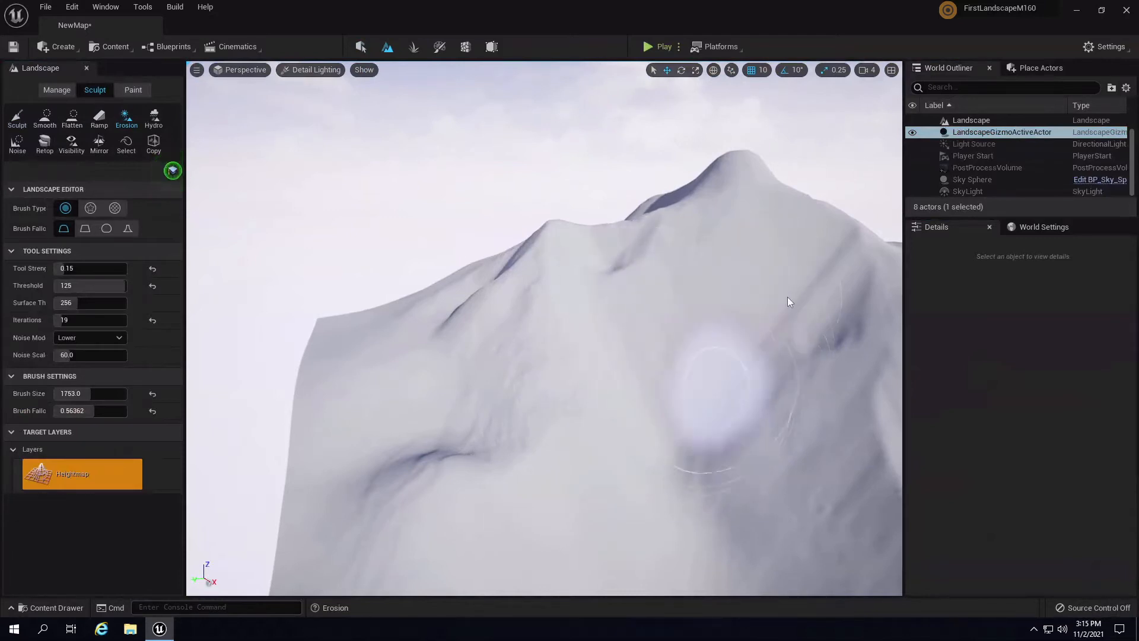
{"action": "mouse_move", "coordinate": [700, 261]}
{"action": "right_mouse_down"}
{"action": "mouse_move", "coordinate": [753, 368]}
{"action": "mouse_move", "coordinate": [838, 370]}
{"action": "mouse_move", "coordinate": [753, 386]}
{"action": "right_mouse_up"}
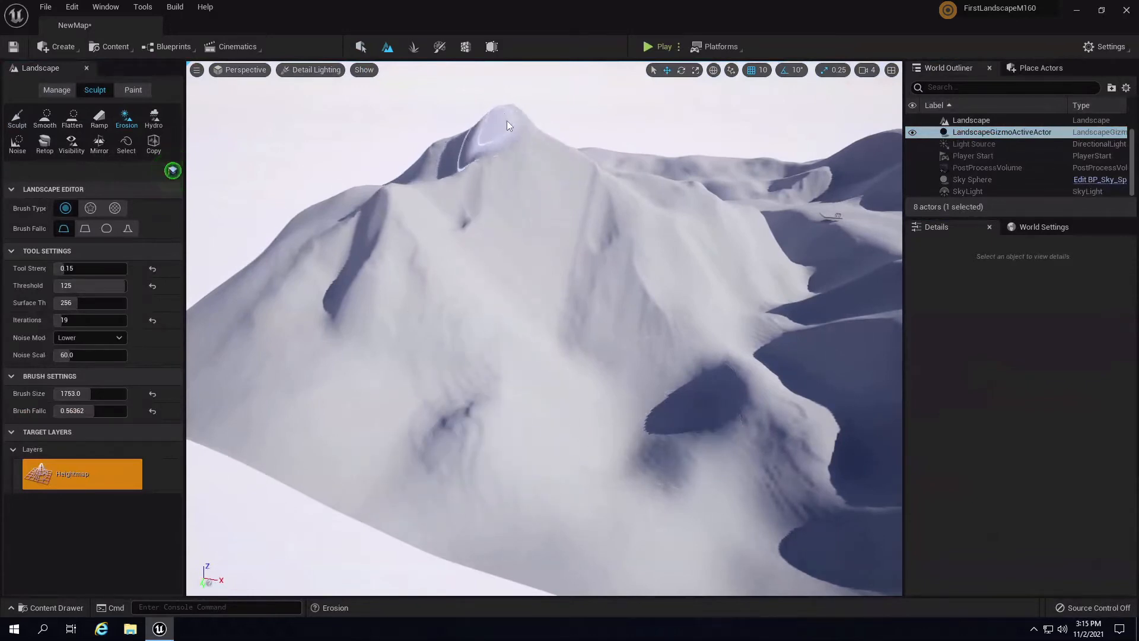
{"action": "mouse_move", "coordinate": [592, 166]}
{"action": "right_mouse_down"}
{"action": "mouse_move", "coordinate": [551, 73]}
{"action": "mouse_move", "coordinate": [562, 232]}
{"action": "mouse_move", "coordinate": [521, 194]}
{"action": "mouse_move", "coordinate": [437, 279]}
{"action": "mouse_move", "coordinate": [622, 376]}
{"action": "mouse_move", "coordinate": [567, 415]}
{"action": "mouse_move", "coordinate": [690, 268]}
{"action": "mouse_move", "coordinate": [586, 276]}
{"action": "mouse_move", "coordinate": [420, 319]}
{"action": "mouse_move", "coordinate": [624, 318]}
{"action": "mouse_move", "coordinate": [690, 445]}
{"action": "mouse_move", "coordinate": [401, 371]}
{"action": "mouse_move", "coordinate": [300, 292]}
{"action": "mouse_move", "coordinate": [300, 280]}
{"action": "mouse_move", "coordinate": [356, 315]}
{"action": "mouse_move", "coordinate": [552, 287]}
{"action": "mouse_move", "coordinate": [915, 367]}
{"action": "mouse_move", "coordinate": [733, 317]}
{"action": "mouse_move", "coordinate": [783, 262]}
{"action": "mouse_move", "coordinate": [765, 232]}
{"action": "mouse_move", "coordinate": [784, 273]}
{"action": "mouse_move", "coordinate": [478, 398]}
{"action": "right_mouse_up"}
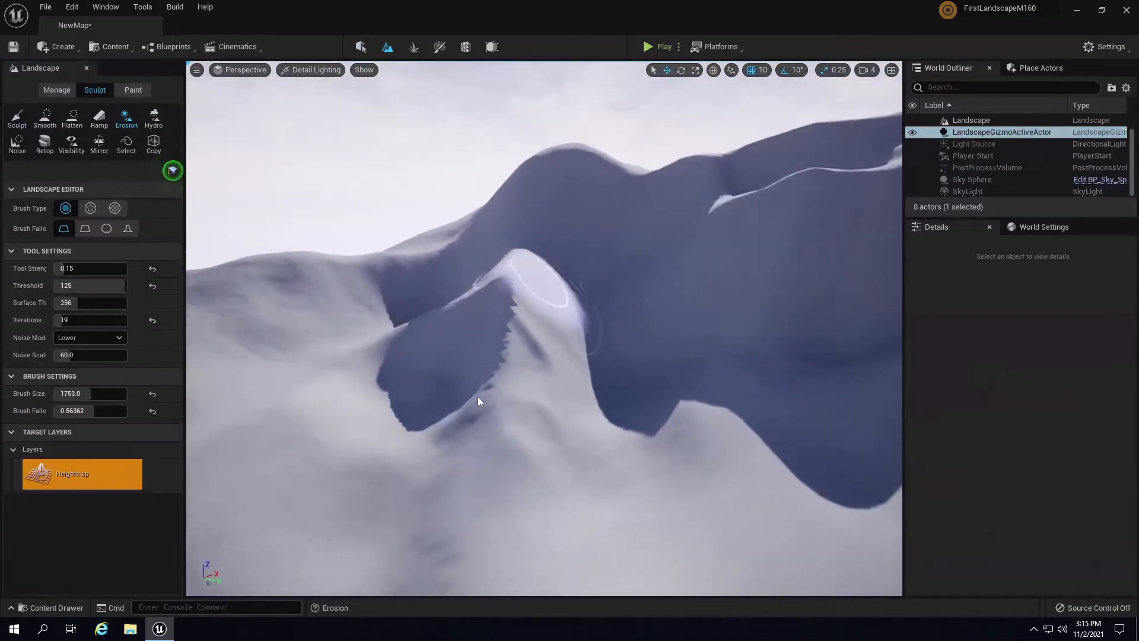
{"action": "mouse_move", "coordinate": [554, 310]}
{"action": "right_mouse_down"}
{"action": "mouse_move", "coordinate": [752, 314]}
{"action": "mouse_move", "coordinate": [562, 332]}
{"action": "mouse_move", "coordinate": [628, 389]}
{"action": "mouse_move", "coordinate": [758, 426]}
{"action": "mouse_move", "coordinate": [369, 405]}
{"action": "right_mouse_up"}
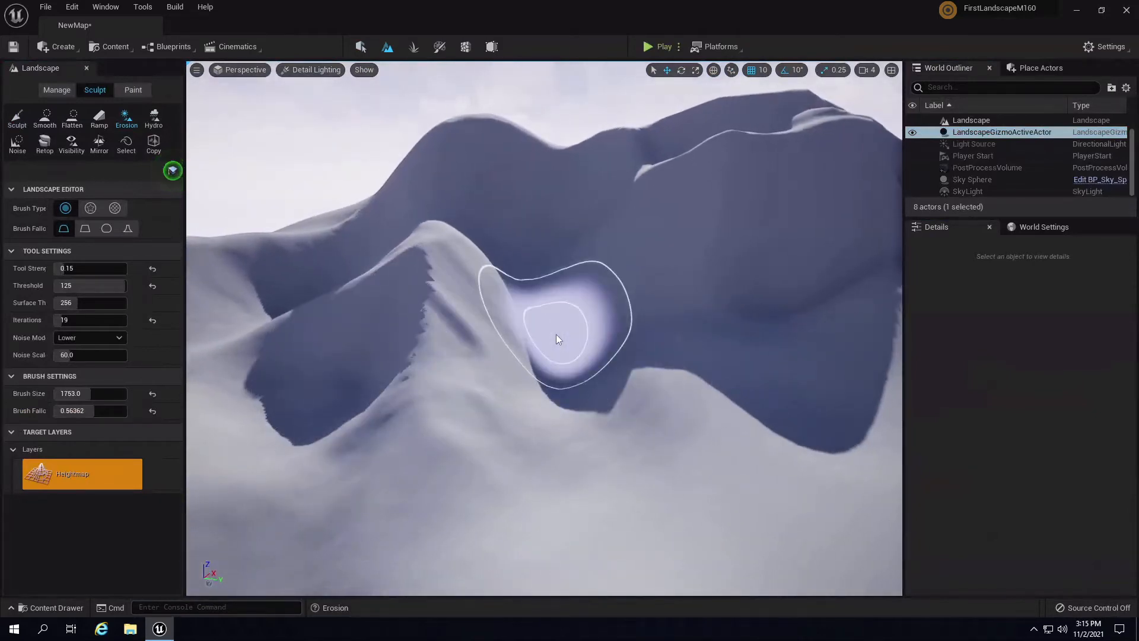
{"action": "mouse_move", "coordinate": [556, 333]}
{"action": "right_mouse_down"}
{"action": "mouse_move", "coordinate": [643, 373]}
{"action": "mouse_move", "coordinate": [631, 346]}
{"action": "mouse_move", "coordinate": [507, 357]}
{"action": "mouse_move", "coordinate": [383, 326]}
{"action": "mouse_move", "coordinate": [415, 344]}
{"action": "mouse_move", "coordinate": [713, 375]}
{"action": "mouse_move", "coordinate": [604, 338]}
{"action": "mouse_move", "coordinate": [677, 325]}
{"action": "mouse_move", "coordinate": [662, 294]}
{"action": "mouse_move", "coordinate": [601, 322]}
{"action": "mouse_move", "coordinate": [650, 330]}
{"action": "mouse_move", "coordinate": [728, 302]}
{"action": "mouse_move", "coordinate": [553, 340]}
{"action": "mouse_move", "coordinate": [772, 343]}
{"action": "mouse_move", "coordinate": [690, 290]}
{"action": "mouse_move", "coordinate": [687, 251]}
{"action": "mouse_move", "coordinate": [656, 320]}
{"action": "mouse_move", "coordinate": [593, 369]}
{"action": "mouse_move", "coordinate": [530, 376]}
{"action": "mouse_move", "coordinate": [511, 314]}
{"action": "right_mouse_up"}
{"action": "mouse_move", "coordinate": [507, 300]}
{"action": "left_mouse_down"}
{"action": "mouse_move", "coordinate": [525, 279]}
{"action": "mouse_move", "coordinate": [497, 229]}
{"action": "mouse_move", "coordinate": [598, 228]}
{"action": "left_mouse_up"}
{"action": "right_click_drag", "start_coordinate": [598, 229], "coordinate": [593, 187]}
- Erode the lower slope and along the ridge with back-and-forth strokes
{"action": "mouse_move", "coordinate": [592, 186]}
{"action": "left_mouse_down"}
{"action": "mouse_move", "coordinate": [554, 229]}
{"action": "mouse_move", "coordinate": [573, 356]}
{"action": "left_mouse_up"}
{"action": "mouse_move", "coordinate": [573, 359]}
{"action": "right_mouse_down"}
{"action": "mouse_move", "coordinate": [417, 395]}
{"action": "mouse_move", "coordinate": [576, 361]}
{"action": "right_mouse_up"}
{"action": "mouse_move", "coordinate": [576, 361]}
{"action": "left_mouse_down"}
{"action": "mouse_move", "coordinate": [524, 327]}
{"action": "mouse_move", "coordinate": [364, 316]}
{"action": "mouse_move", "coordinate": [305, 334]}
{"action": "left_mouse_up"}
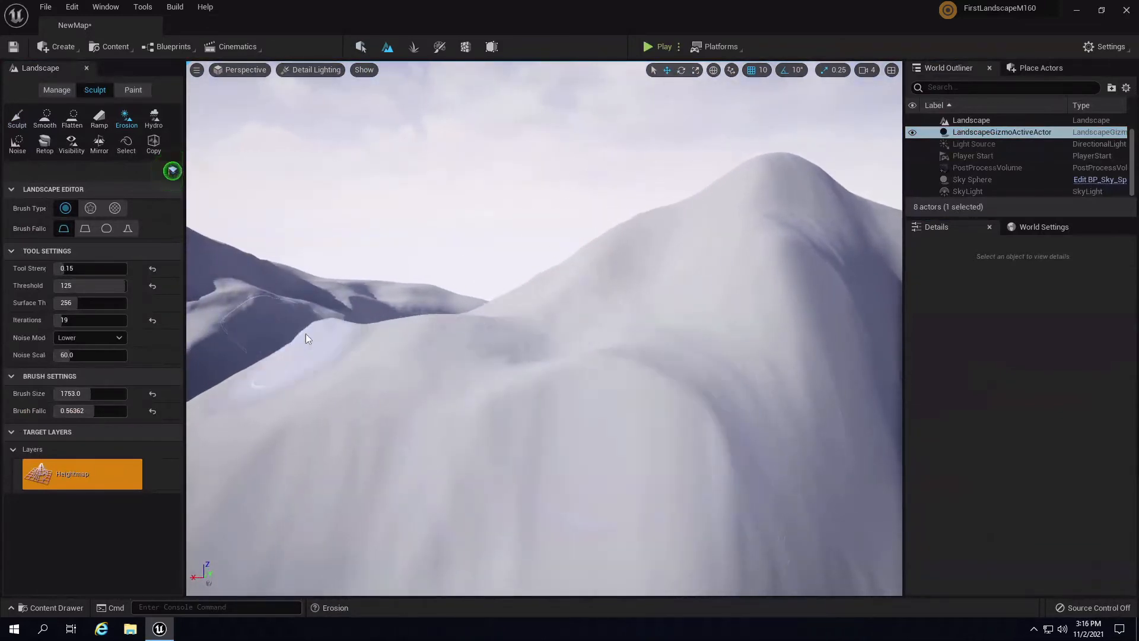
{"action": "mouse_move", "coordinate": [304, 333]}
{"action": "right_mouse_down"}
{"action": "mouse_move", "coordinate": [625, 339]}
{"action": "mouse_move", "coordinate": [569, 362]}
{"action": "right_mouse_up"}
{"action": "mouse_move", "coordinate": [568, 364]}
{"action": "left_mouse_down"}
{"action": "mouse_move", "coordinate": [537, 276]}
{"action": "mouse_move", "coordinate": [549, 380]}
{"action": "left_mouse_up"}
{"action": "mouse_move", "coordinate": [548, 380]}
{"action": "right_mouse_down"}
{"action": "mouse_move", "coordinate": [750, 518]}
{"action": "mouse_move", "coordinate": [659, 332]}
{"action": "right_mouse_up"}
{"action": "mouse_move", "coordinate": [614, 408]}
{"action": "left_mouse_down"}
{"action": "mouse_move", "coordinate": [560, 250]}
{"action": "mouse_move", "coordinate": [552, 448]}
{"action": "left_mouse_up"}
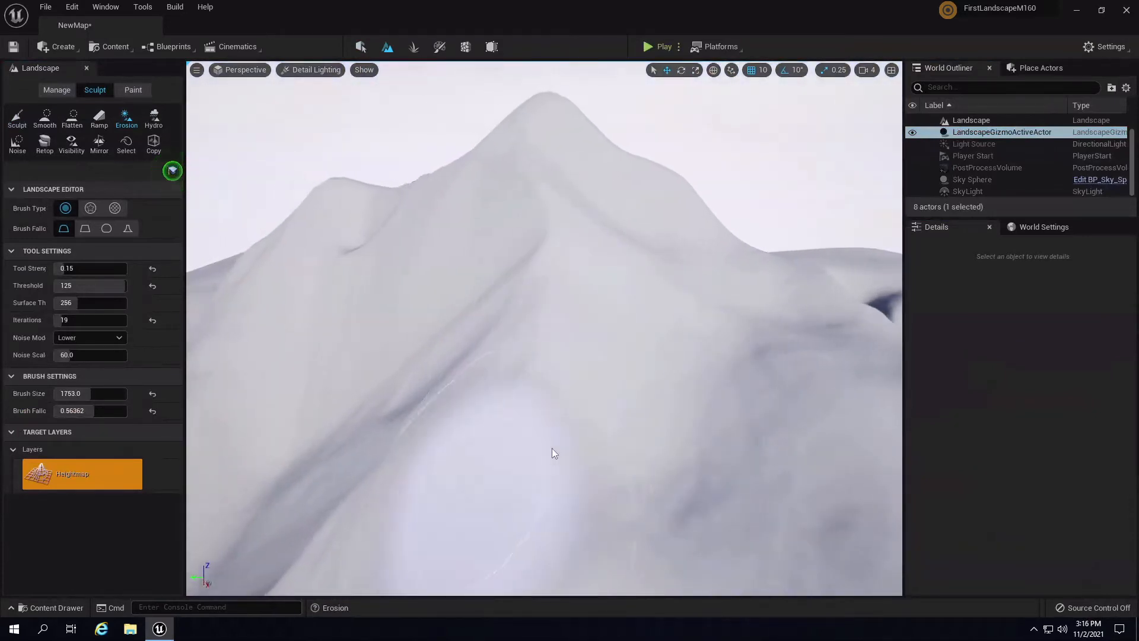
{"action": "right_click_drag", "start_coordinate": [551, 448], "coordinate": [575, 411]}
{"action": "left_click_drag", "start_coordinate": [574, 411], "coordinate": [507, 407]}
- Erode the snowy peak's slopes and sweep strokes across the peak
{"action": "mouse_move", "coordinate": [507, 408]}
{"action": "right_mouse_down"}
{"action": "mouse_move", "coordinate": [649, 257]}
{"action": "mouse_move", "coordinate": [641, 354]}
{"action": "right_mouse_up"}
{"action": "mouse_move", "coordinate": [640, 353]}
{"action": "left_mouse_down"}
{"action": "mouse_move", "coordinate": [503, 318]}
{"action": "mouse_move", "coordinate": [640, 320]}
{"action": "mouse_move", "coordinate": [539, 240]}
{"action": "mouse_move", "coordinate": [746, 357]}
{"action": "left_mouse_up"}
{"action": "right_click_drag", "start_coordinate": [746, 357], "coordinate": [443, 268]}
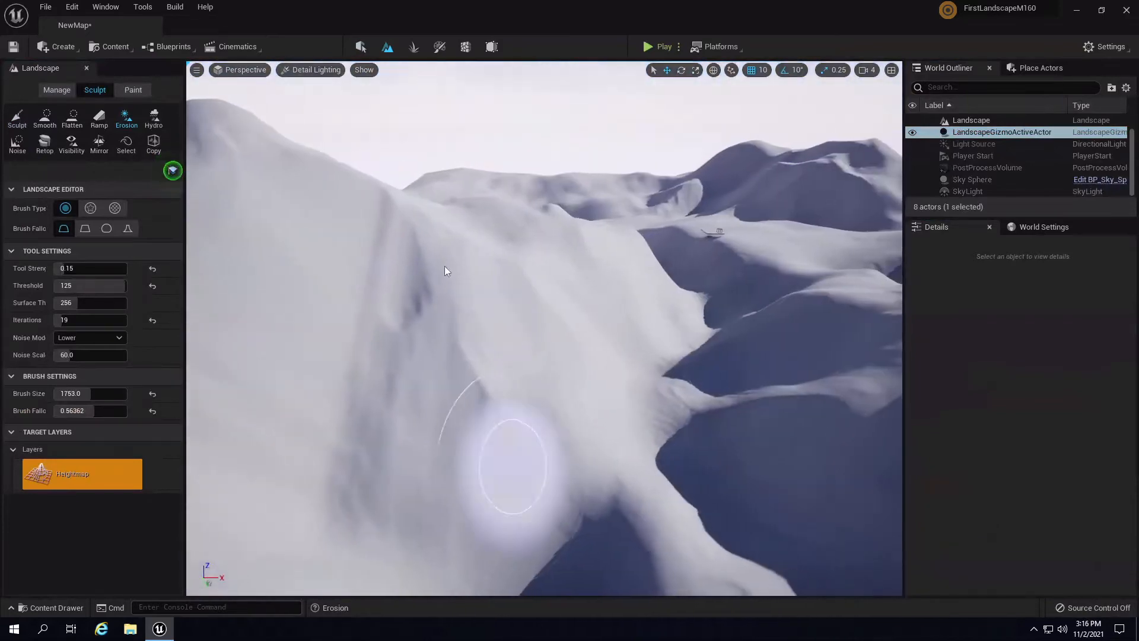
{"action": "left_click_drag", "start_coordinate": [443, 268], "coordinate": [722, 468]}
{"action": "mouse_move", "coordinate": [722, 468]}
{"action": "right_mouse_down"}
{"action": "mouse_move", "coordinate": [813, 307]}
{"action": "mouse_move", "coordinate": [856, 374]}
{"action": "mouse_move", "coordinate": [749, 230]}
{"action": "mouse_move", "coordinate": [703, 287]}
{"action": "mouse_move", "coordinate": [731, 235]}
{"action": "right_mouse_up"}
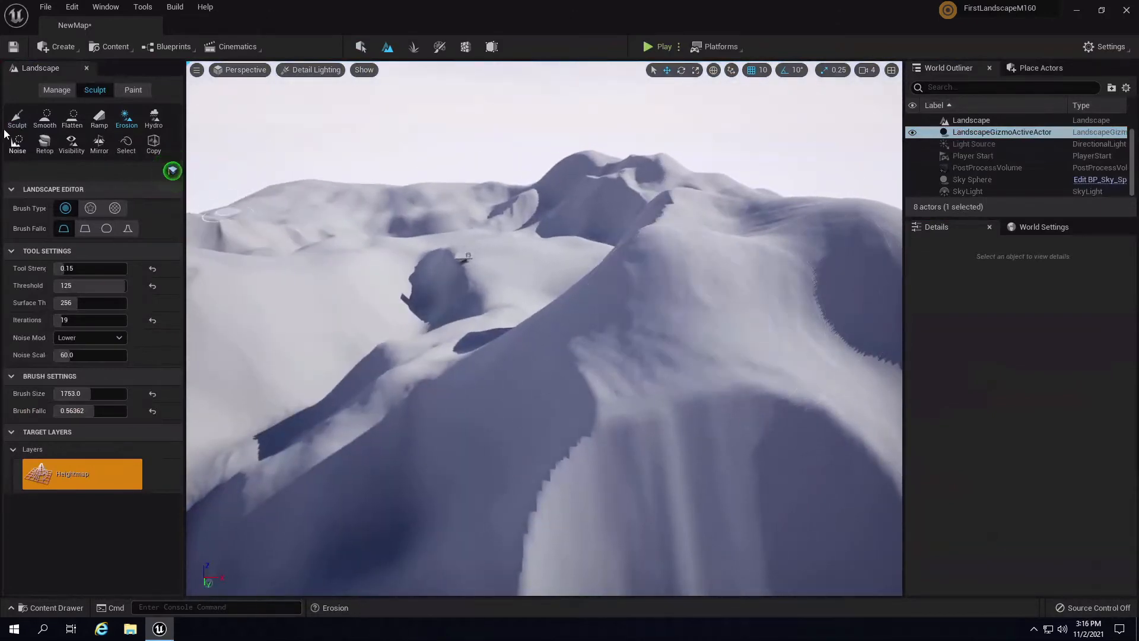
- Raise the terrain on the ridge with the Sculpt tool at a smaller brush size
{"action": "left_click", "coordinate": [17, 116]}
{"action": "mouse_move", "coordinate": [617, 230]}
{"action": "right_mouse_down"}
{"action": "mouse_move", "coordinate": [757, 247]}
{"action": "mouse_move", "coordinate": [734, 254]}
{"action": "right_mouse_up"}
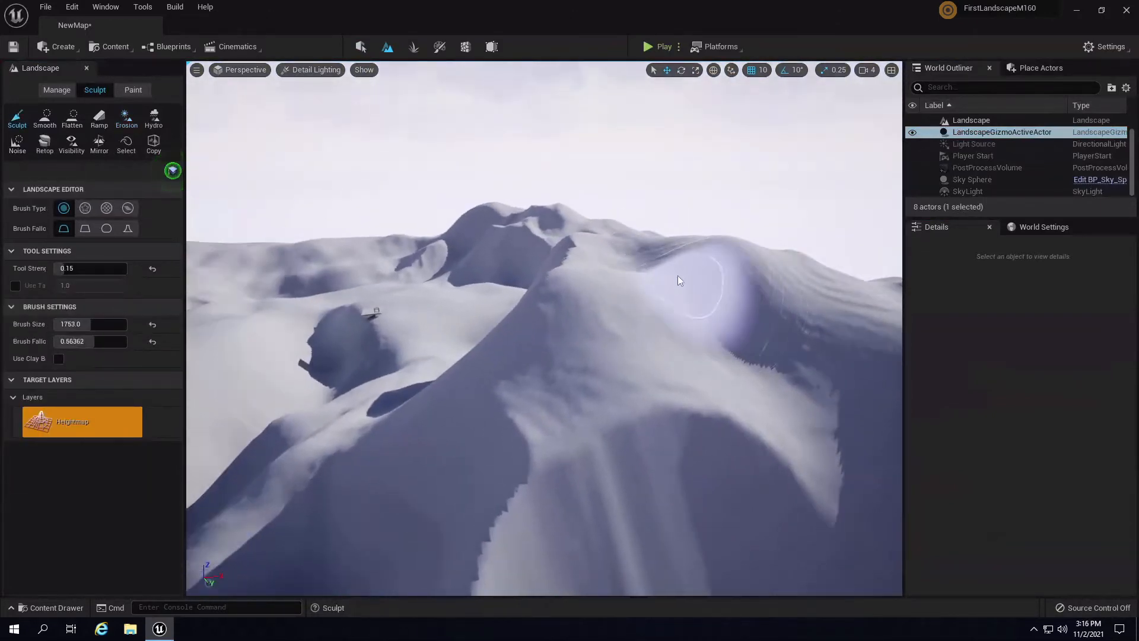
{"action": "key", "text": "bracketleft"}
{"action": "key", "text": "bracketleft"}
{"action": "key", "text": "bracketleft"}
{"action": "key", "text": "bracketleft"}
{"action": "key", "text": "bracketleft"}
{"action": "key", "text": "bracketleft"}
{"action": "key", "text": "bracketleft"}
{"action": "key", "text": "bracketleft"}
{"action": "key", "text": "bracketleft"}
{"action": "key", "text": "bracketleft"}
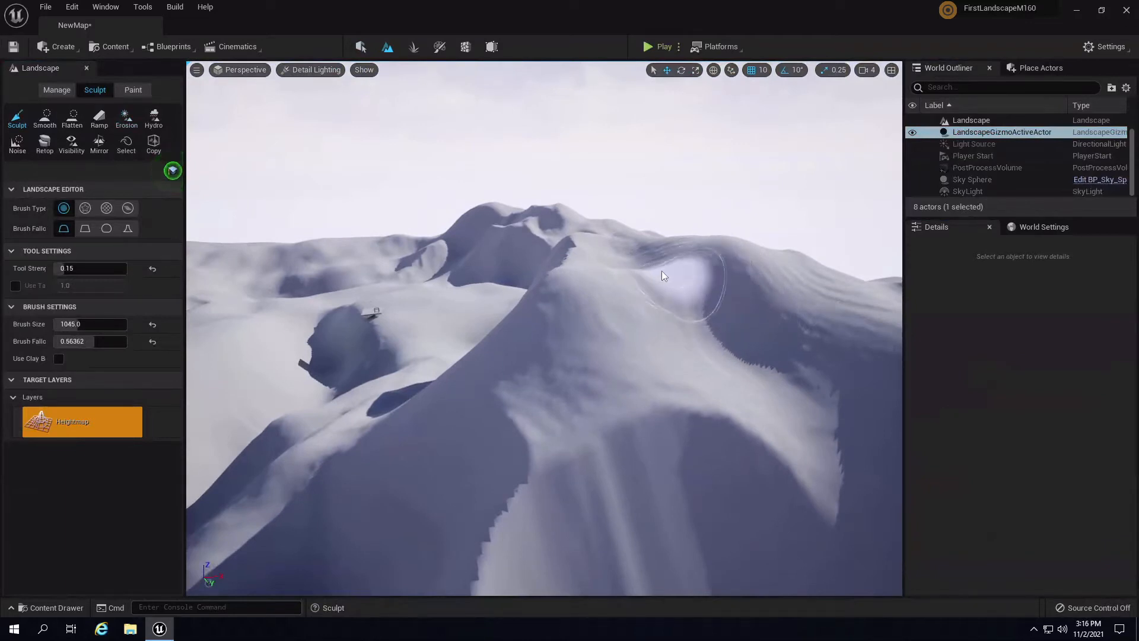
{"action": "mouse_move", "coordinate": [654, 269]}
{"action": "left_mouse_down"}
{"action": "mouse_move", "coordinate": [688, 246]}
{"action": "mouse_move", "coordinate": [617, 276]}
{"action": "mouse_move", "coordinate": [661, 287]}
{"action": "mouse_move", "coordinate": [710, 268]}
{"action": "left_mouse_up"}
{"action": "right_click_drag", "start_coordinate": [695, 261], "coordinate": [736, 246]}
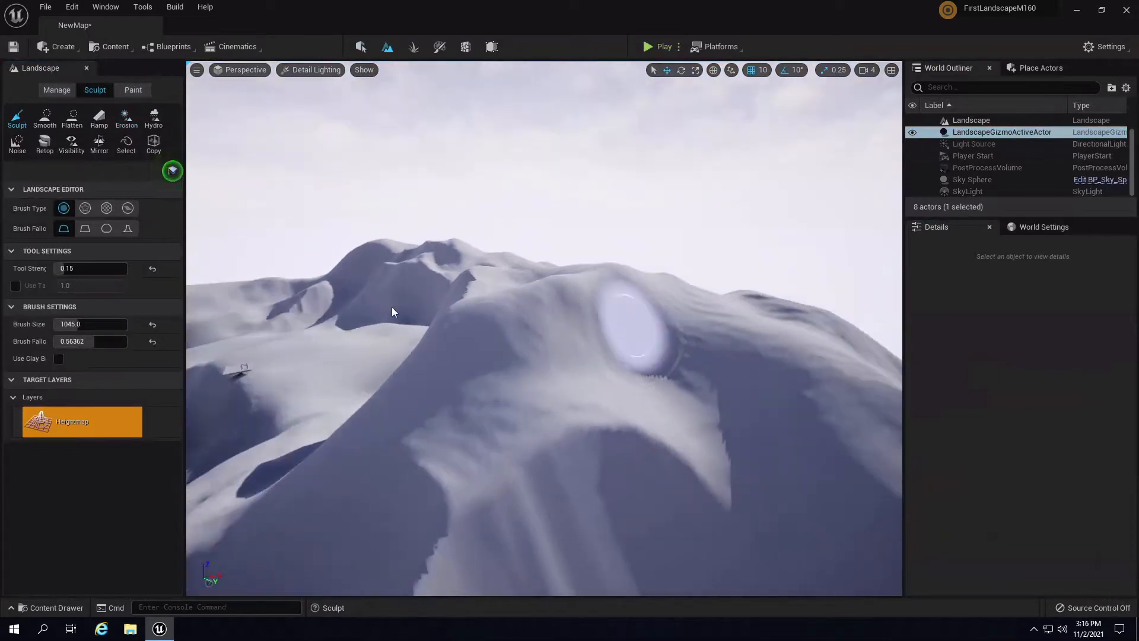
- Erode the ridge crest again, then orbit out to view both mountains
{"action": "left_click", "coordinate": [126, 119]}
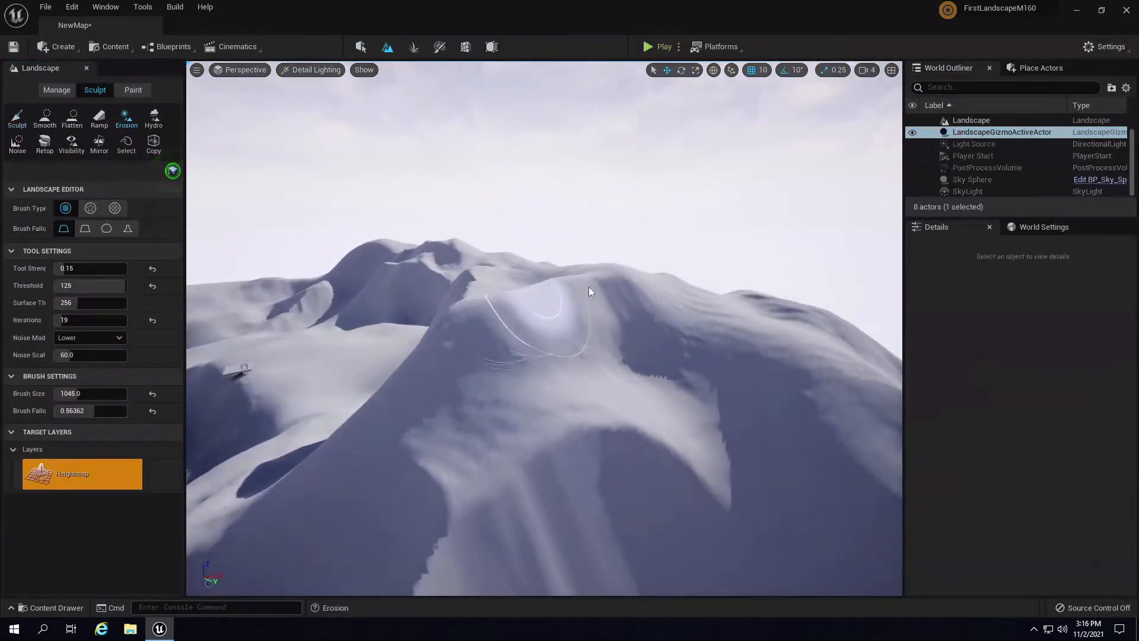
{"action": "right_click_drag", "start_coordinate": [588, 286], "coordinate": [657, 299]}
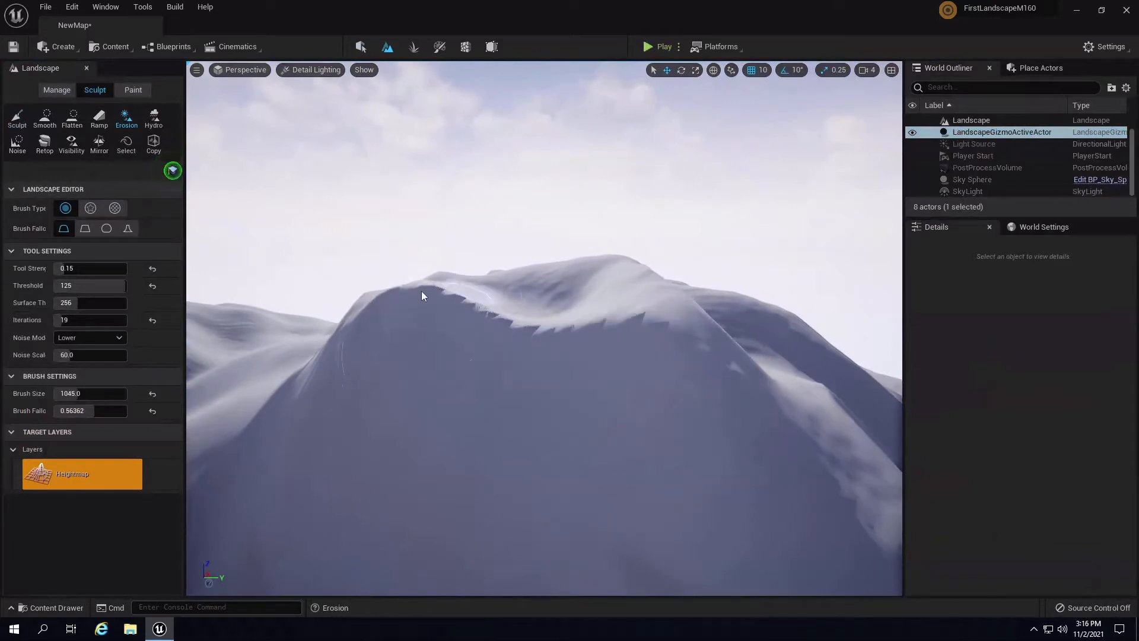
{"action": "mouse_move", "coordinate": [421, 291]}
{"action": "right_mouse_down"}
{"action": "mouse_move", "coordinate": [347, 358]}
{"action": "mouse_move", "coordinate": [353, 332]}
{"action": "mouse_move", "coordinate": [406, 290]}
{"action": "mouse_move", "coordinate": [412, 352]}
{"action": "mouse_move", "coordinate": [436, 326]}
{"action": "right_mouse_up"}
{"action": "mouse_move", "coordinate": [665, 408]}
{"action": "right_mouse_down"}
{"action": "mouse_move", "coordinate": [890, 379]}
{"action": "mouse_move", "coordinate": [944, 348]}
{"action": "mouse_move", "coordinate": [887, 394]}
{"action": "mouse_move", "coordinate": [714, 433]}
{"action": "mouse_move", "coordinate": [804, 499]}
{"action": "mouse_move", "coordinate": [915, 458]}
{"action": "mouse_move", "coordinate": [177, 83]}
{"action": "right_mouse_up"}
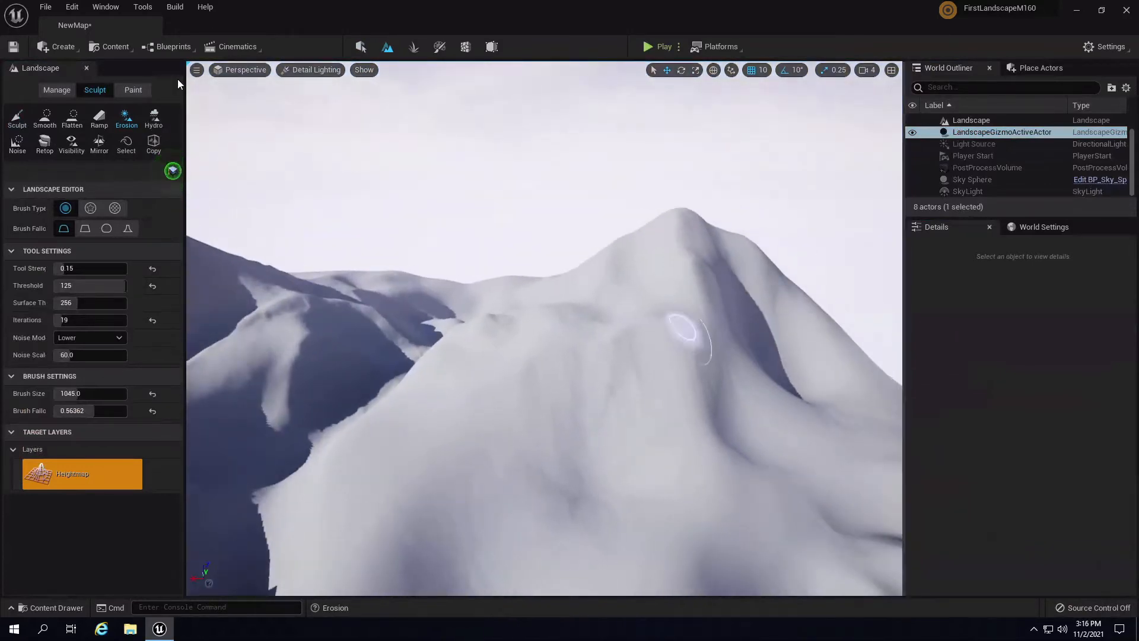
{"action": "left_click", "coordinate": [302, 70]}
{"action": "left_click", "coordinate": [321, 105]}
{"action": "mouse_move", "coordinate": [726, 303]}
{"action": "right_mouse_down"}
{"action": "mouse_move", "coordinate": [330, 285]}
{"action": "mouse_move", "coordinate": [423, 277]}
{"action": "mouse_move", "coordinate": [559, 301]}
{"action": "mouse_move", "coordinate": [644, 347]}
{"action": "mouse_move", "coordinate": [670, 319]}
{"action": "right_mouse_up"}
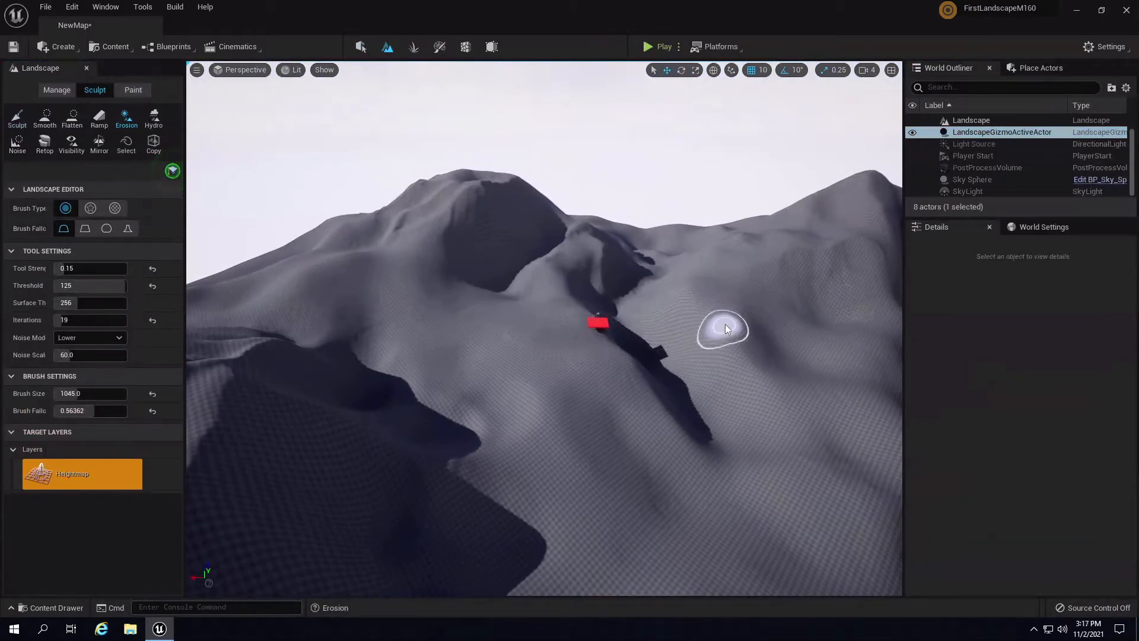
{"action": "right_click_drag", "start_coordinate": [808, 360], "coordinate": [738, 331]}
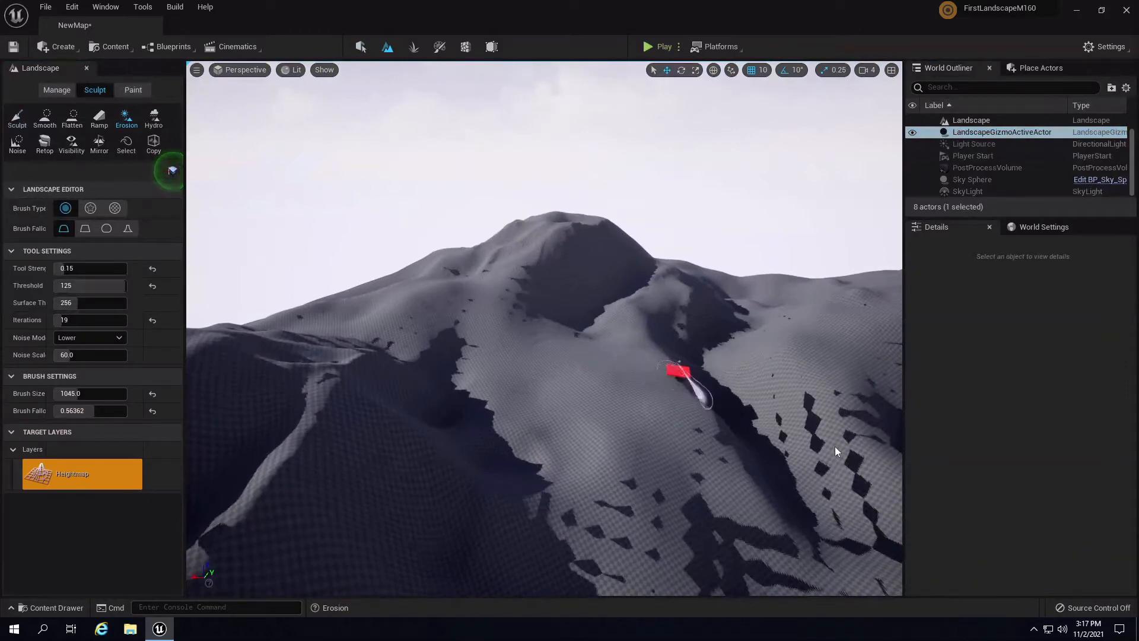
{"action": "mouse_move", "coordinate": [754, 417]}
{"action": "right_mouse_down"}
{"action": "mouse_move", "coordinate": [896, 424]}
{"action": "mouse_move", "coordinate": [601, 421]}
{"action": "mouse_move", "coordinate": [387, 399]}
{"action": "mouse_move", "coordinate": [851, 442]}
{"action": "mouse_move", "coordinate": [864, 455]}
{"action": "mouse_move", "coordinate": [827, 461]}
{"action": "mouse_move", "coordinate": [808, 496]}
{"action": "mouse_move", "coordinate": [675, 366]}
{"action": "mouse_move", "coordinate": [611, 279]}
{"action": "mouse_move", "coordinate": [611, 311]}
{"action": "mouse_move", "coordinate": [770, 407]}
{"action": "mouse_move", "coordinate": [387, 185]}
{"action": "right_mouse_up"}
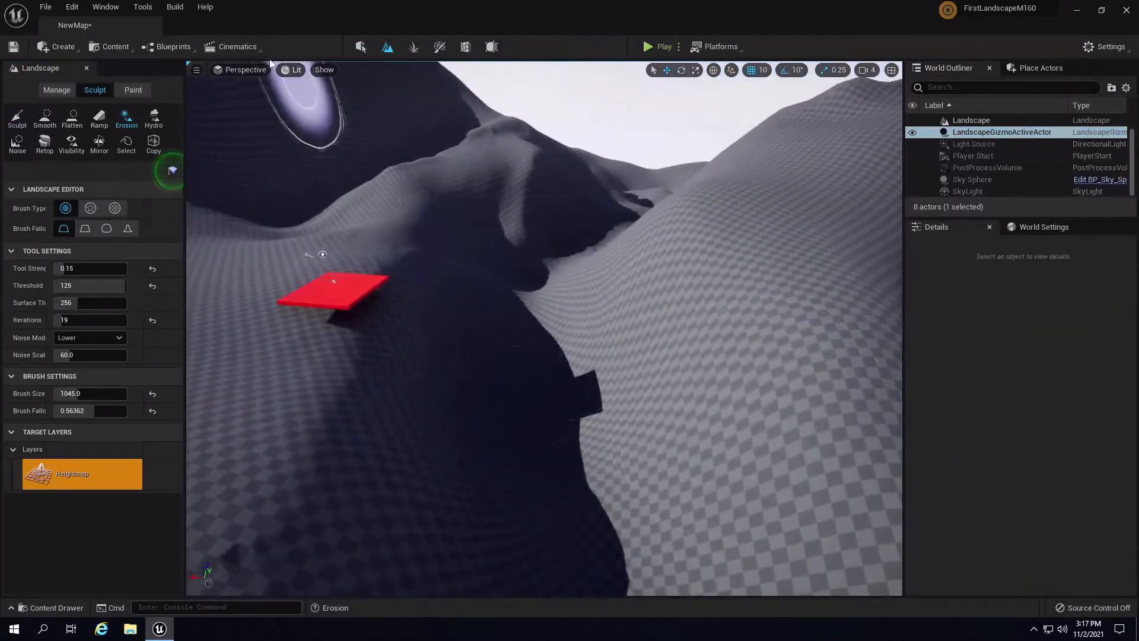
{"action": "left_click", "coordinate": [291, 70]}
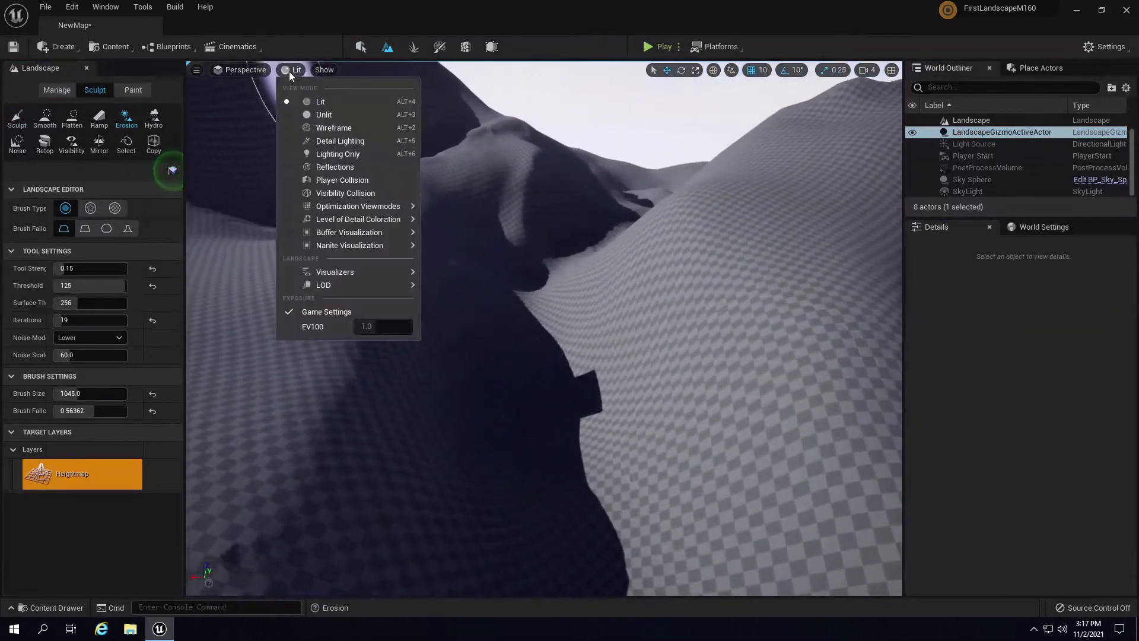
{"action": "left_click", "coordinate": [344, 142]}
{"action": "right_click_drag", "start_coordinate": [627, 256], "coordinate": [170, 257]}
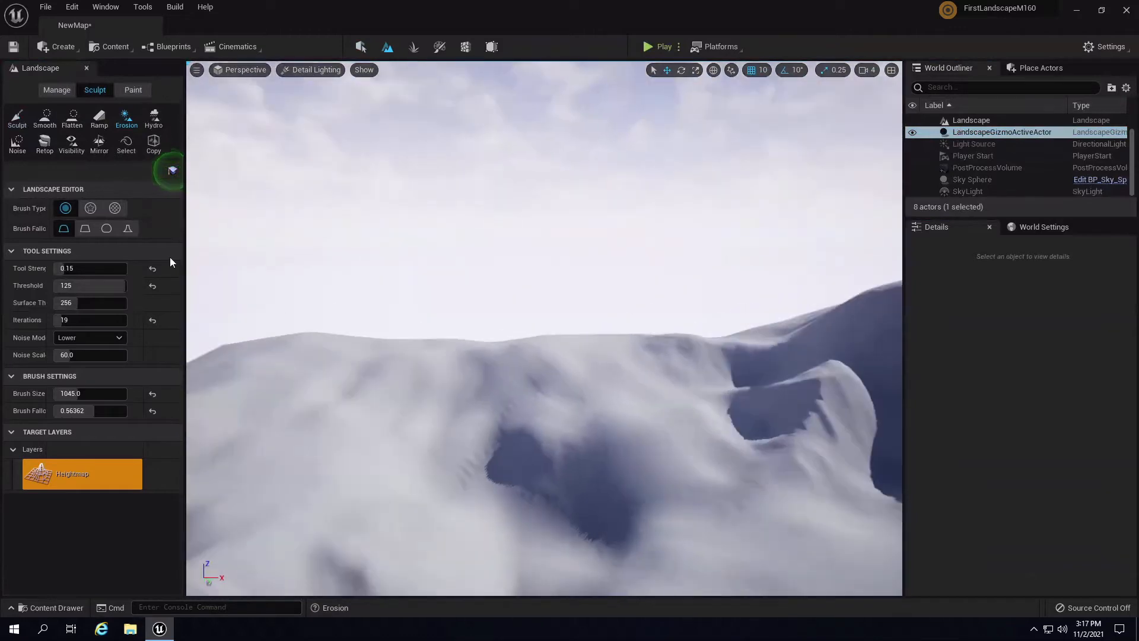
- Select the Smooth tool at lower strength, test it below the small peak, then undo
{"action": "left_click", "coordinate": [45, 118]}
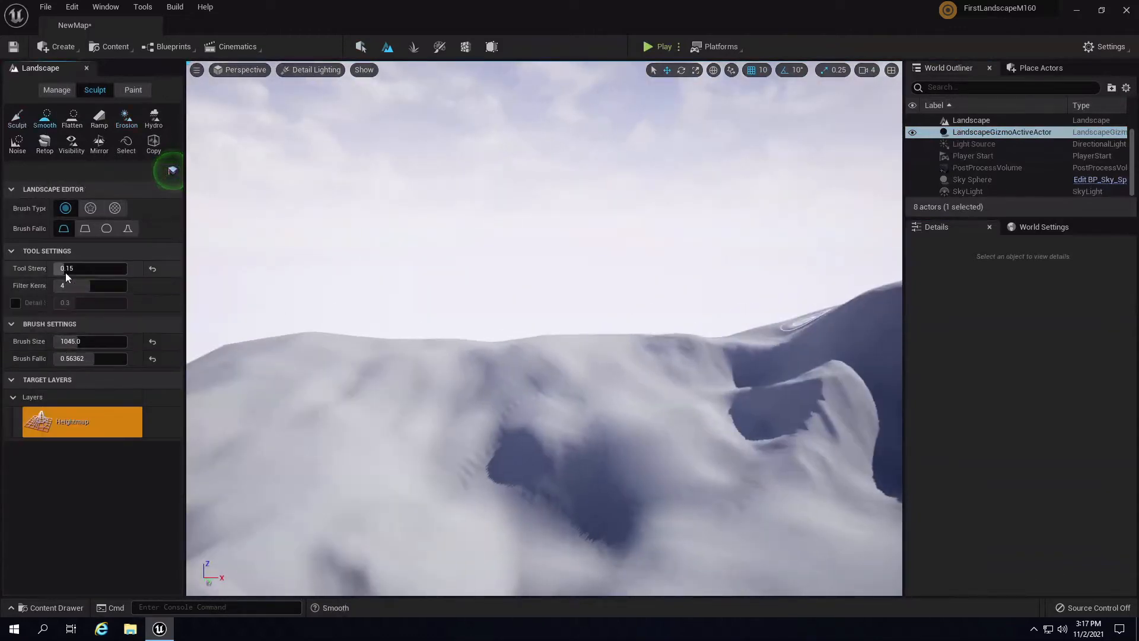
{"action": "left_click_drag", "start_coordinate": [65, 273], "coordinate": [57, 270]}
{"action": "right_click_drag", "start_coordinate": [557, 397], "coordinate": [650, 429]}
{"action": "key", "text": "w"}
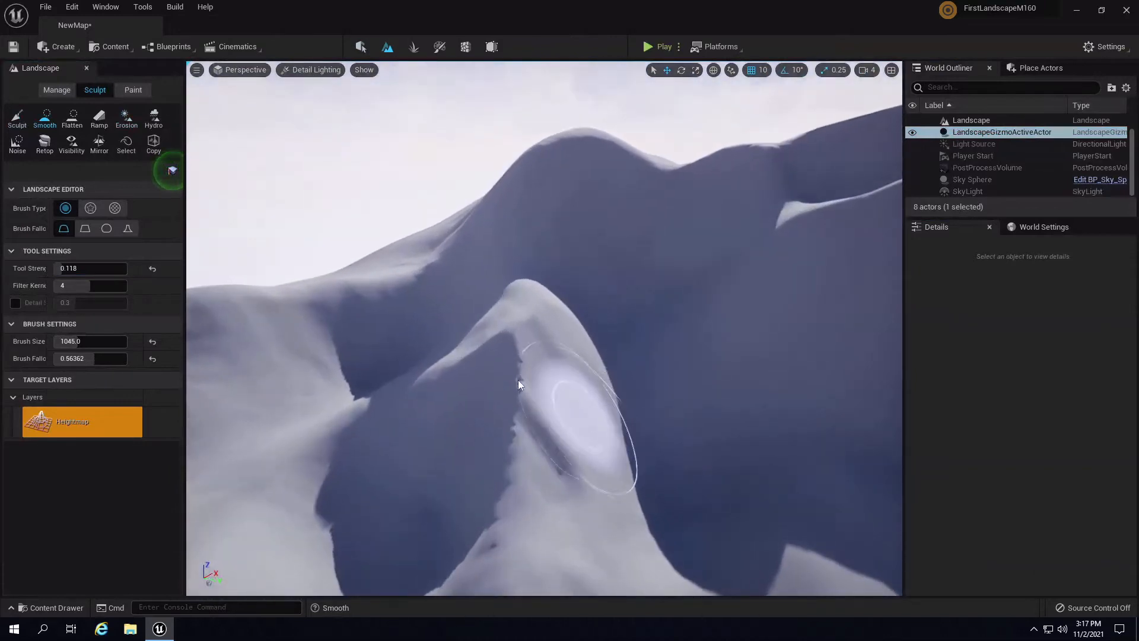
{"action": "mouse_move", "coordinate": [517, 379]}
{"action": "left_mouse_down"}
{"action": "mouse_move", "coordinate": [508, 381]}
{"action": "mouse_move", "coordinate": [535, 357]}
{"action": "mouse_move", "coordinate": [548, 371]}
{"action": "left_mouse_up"}
{"action": "key", "text": "a"}
{"action": "mouse_move", "coordinate": [557, 368]}
{"action": "right_mouse_down"}
{"action": "mouse_move", "coordinate": [681, 336]}
{"action": "mouse_move", "coordinate": [770, 391]}
{"action": "right_mouse_up"}
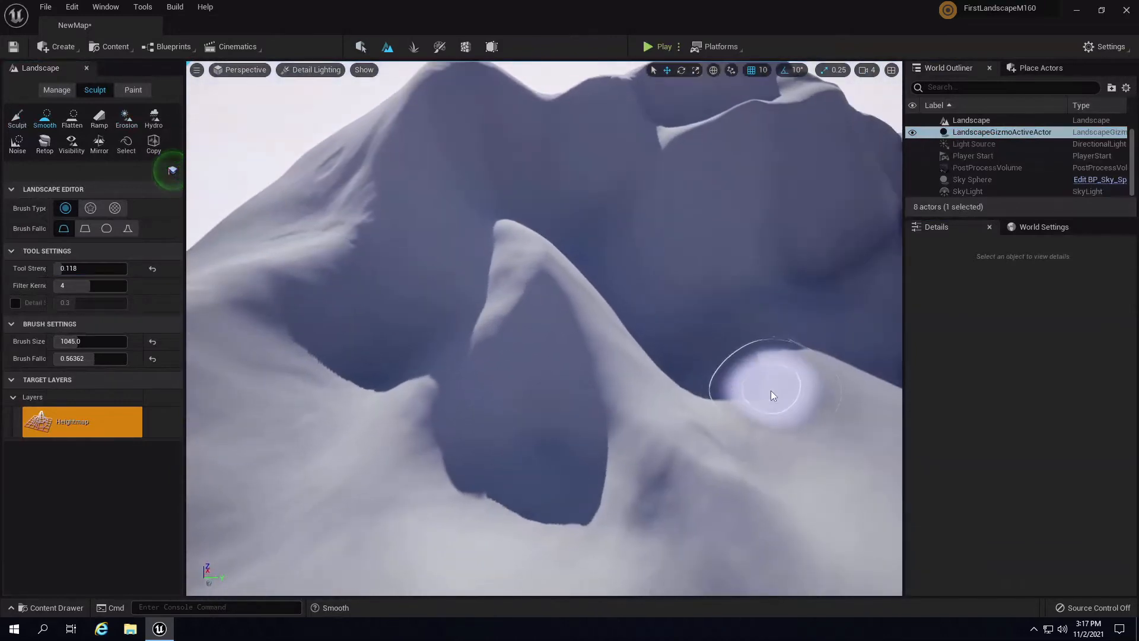
{"action": "key", "text": "ctrl+z"}
- Try smoothing strengths 0.15 and 0.2 on the central ridge, undoing the strokes
{"action": "left_click", "coordinate": [77, 269]}
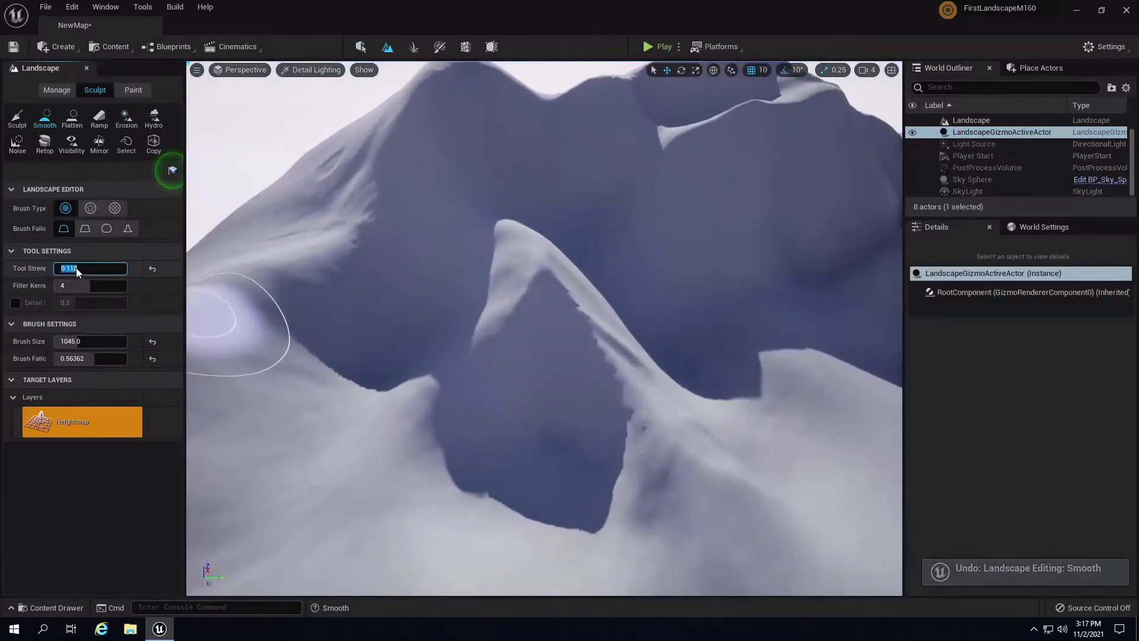
{"action": "type", "text": "0.15"}
{"action": "key", "text": "Return"}
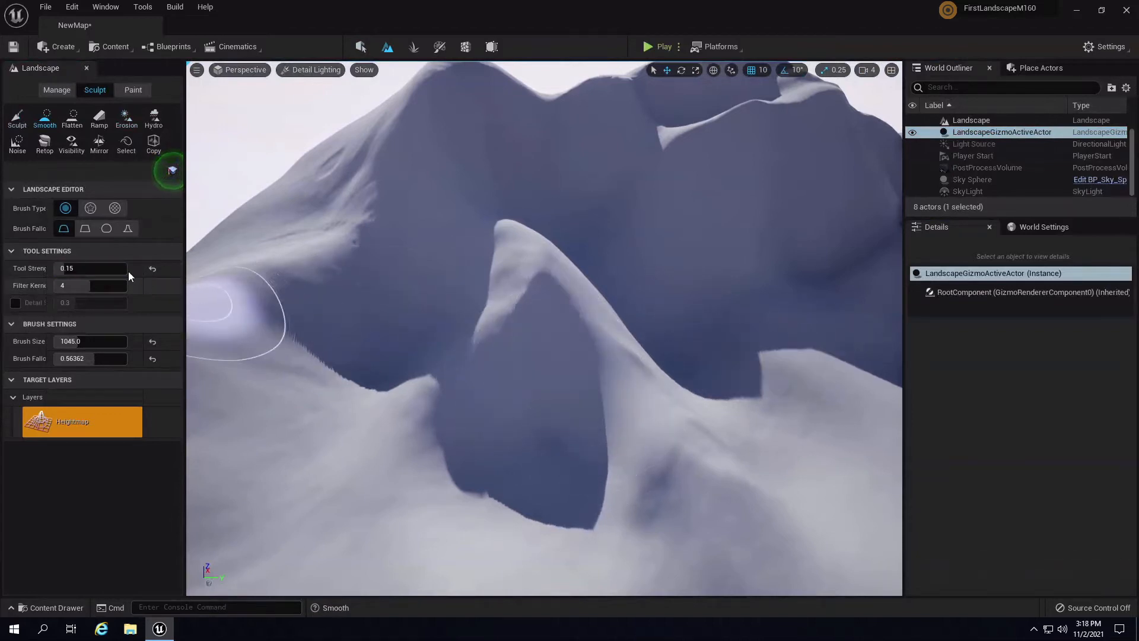
{"action": "key", "text": "ctrl+z"}
{"action": "left_click", "coordinate": [103, 268]}
{"action": "type", "text": "0.2"}
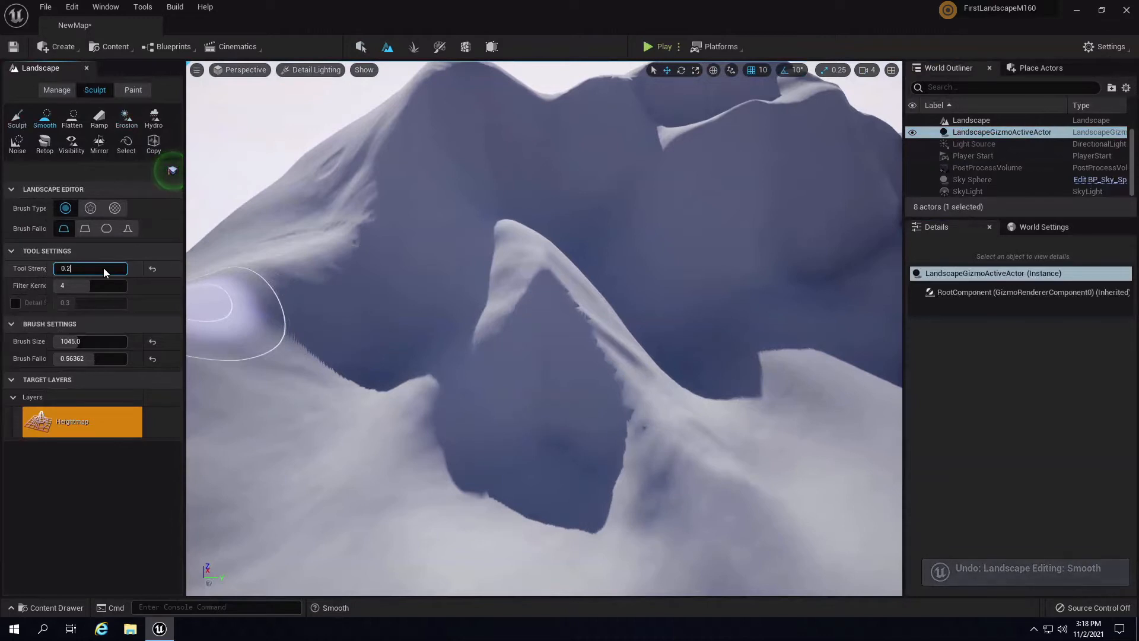
{"action": "key", "text": "Return"}
{"action": "mouse_move", "coordinate": [564, 355]}
{"action": "left_mouse_down"}
{"action": "mouse_move", "coordinate": [616, 370]}
{"action": "mouse_move", "coordinate": [578, 258]}
{"action": "left_mouse_up"}
{"action": "mouse_move", "coordinate": [594, 279]}
{"action": "right_mouse_down"}
{"action": "mouse_move", "coordinate": [638, 255]}
{"action": "mouse_move", "coordinate": [537, 290]}
{"action": "right_mouse_up"}
{"action": "key", "text": "ctrl+z"}
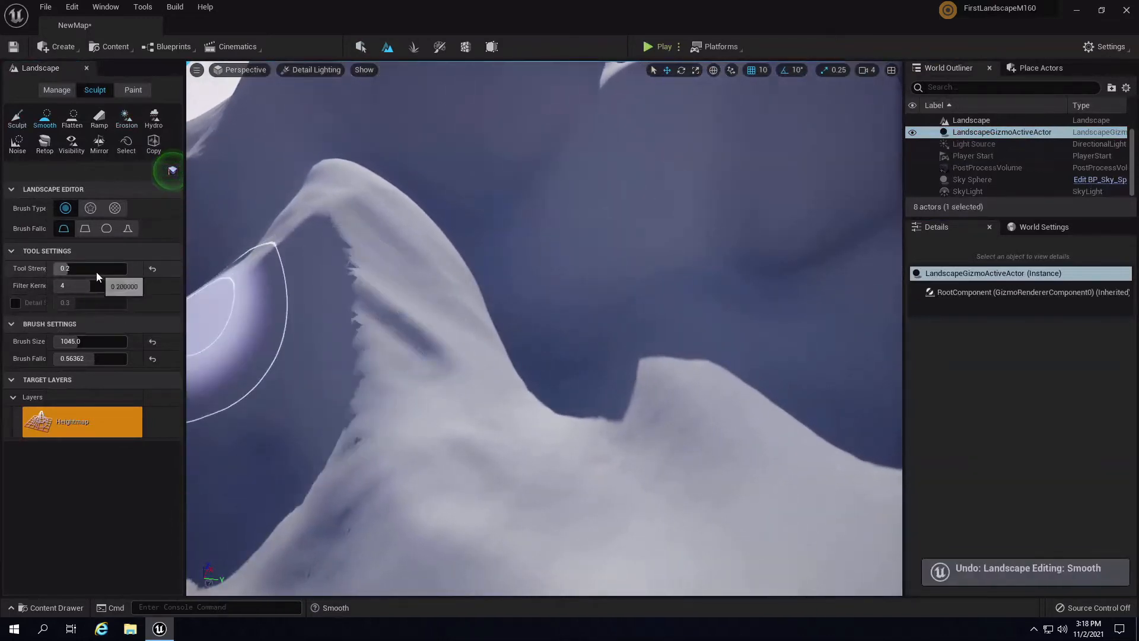
- Set the Smooth strength to 0.02 and orbit across the mountains around the ridge
{"action": "left_click", "coordinate": [96, 268]}
{"action": "type", "text": ".0"}
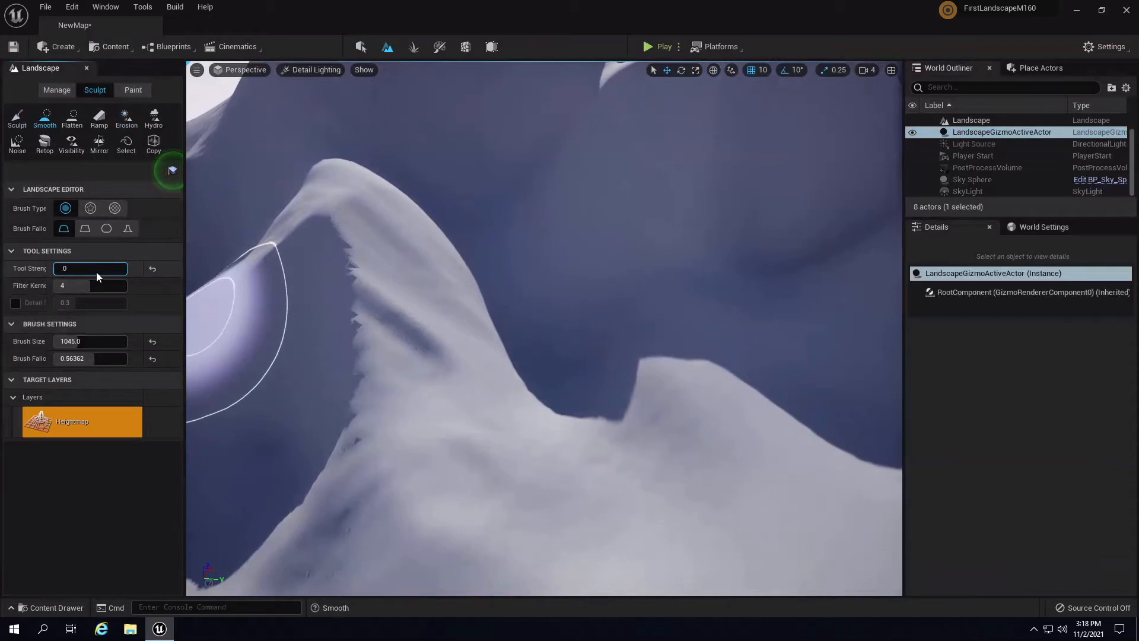
{"action": "type", "text": "2"}
{"action": "key", "text": "Return"}
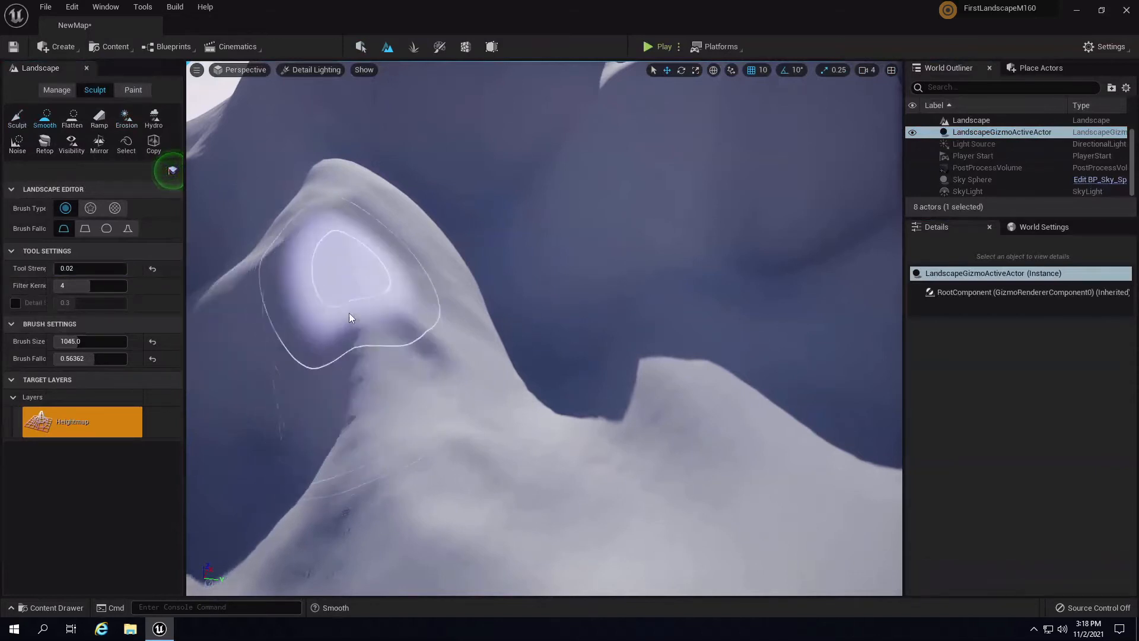
{"action": "mouse_move", "coordinate": [373, 314]}
{"action": "right_mouse_down"}
{"action": "mouse_move", "coordinate": [540, 318]}
{"action": "mouse_move", "coordinate": [504, 344]}
{"action": "right_mouse_up"}
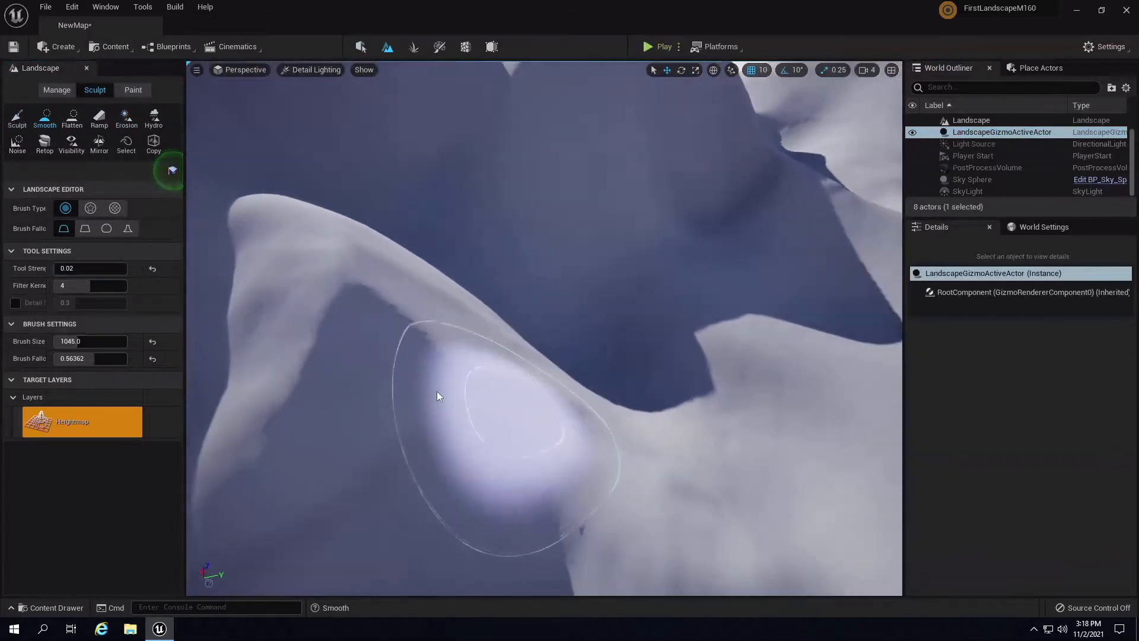
{"action": "mouse_move", "coordinate": [479, 441]}
{"action": "right_mouse_down"}
{"action": "mouse_move", "coordinate": [920, 308]}
{"action": "mouse_move", "coordinate": [1013, 237]}
{"action": "mouse_move", "coordinate": [1015, 336]}
{"action": "right_mouse_up"}
{"action": "mouse_move", "coordinate": [353, 473]}
{"action": "right_mouse_down"}
{"action": "mouse_move", "coordinate": [372, 407]}
{"action": "mouse_move", "coordinate": [240, 442]}
{"action": "mouse_move", "coordinate": [38, 344]}
{"action": "mouse_move", "coordinate": [160, 454]}
{"action": "mouse_move", "coordinate": [290, 379]}
{"action": "right_mouse_up"}
{"action": "mouse_move", "coordinate": [387, 526]}
{"action": "right_mouse_down"}
{"action": "mouse_move", "coordinate": [564, 321]}
{"action": "mouse_move", "coordinate": [518, 385]}
{"action": "mouse_move", "coordinate": [540, 400]}
{"action": "mouse_move", "coordinate": [549, 453]}
{"action": "right_mouse_up"}
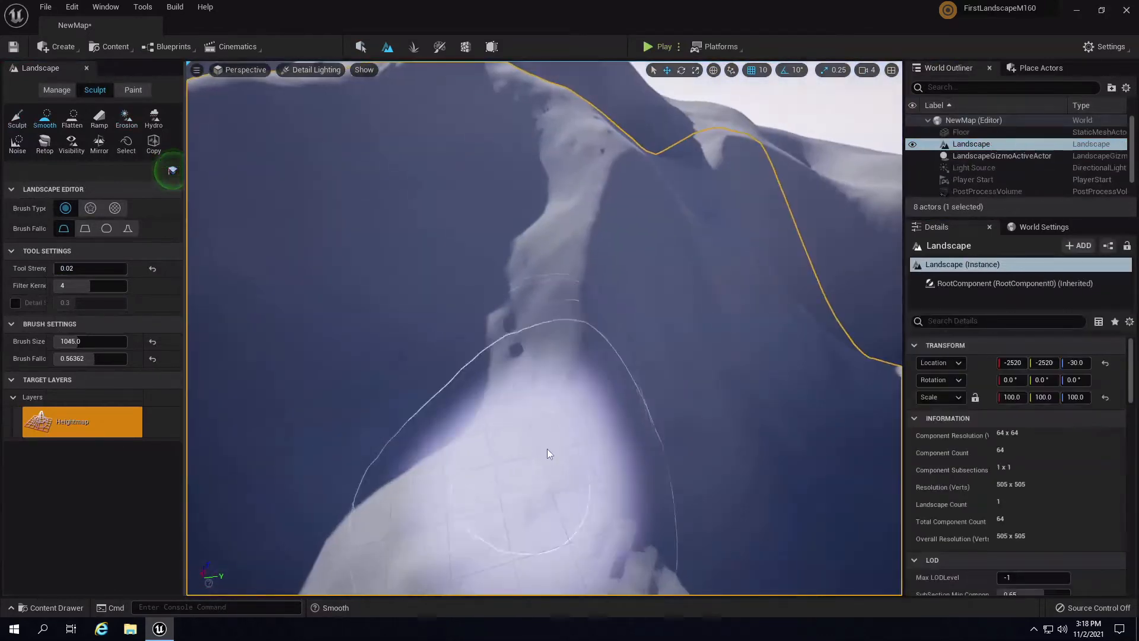
- Enlarge the Smooth brush to 4482 and soften the close ridge and the slope's dark crease
{"action": "left_click_drag", "start_coordinate": [547, 449], "coordinate": [594, 484]}
{"action": "mouse_move", "coordinate": [593, 484]}
{"action": "right_mouse_down"}
{"action": "mouse_move", "coordinate": [541, 455]}
{"action": "mouse_move", "coordinate": [432, 457]}
{"action": "right_mouse_up"}
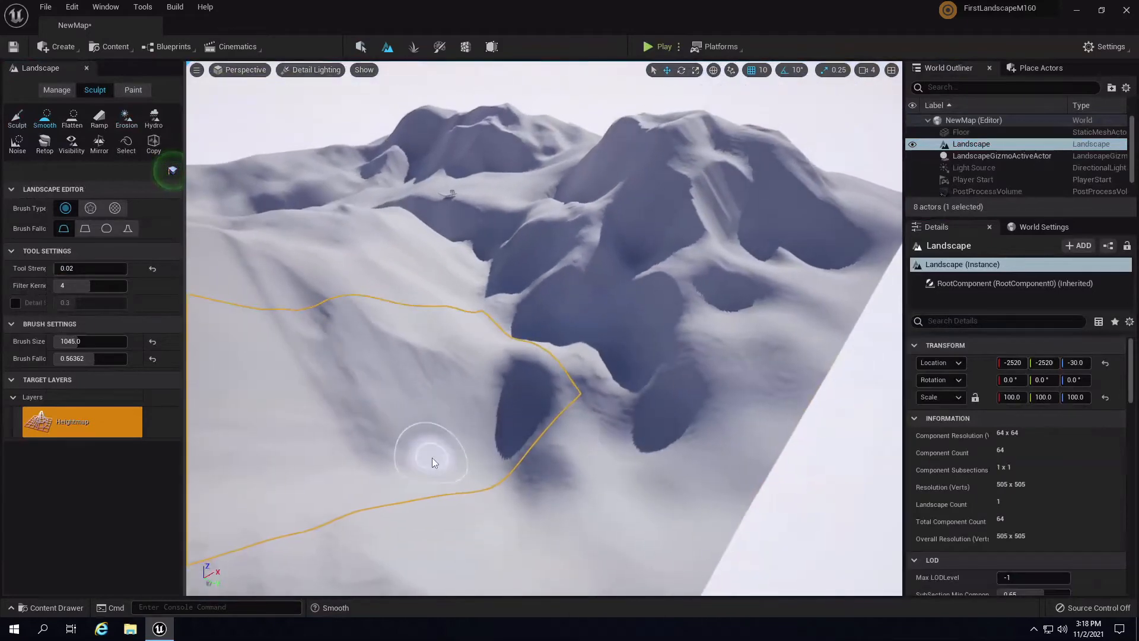
{"action": "key", "text": "bracketright"}
{"action": "key", "text": "bracketright"}
{"action": "key", "text": "bracketright"}
{"action": "key", "text": "bracketright"}
{"action": "key", "text": "bracketright"}
{"action": "key", "text": "bracketright"}
{"action": "key", "text": "bracketright"}
{"action": "key", "text": "bracketright"}
{"action": "key", "text": "bracketright"}
{"action": "key", "text": "bracketright"}
{"action": "key", "text": "bracketright"}
{"action": "key", "text": "bracketright"}
{"action": "key", "text": "bracketright"}
{"action": "key", "text": "bracketright"}
{"action": "key", "text": "bracketright"}
{"action": "key", "text": "bracketright"}
{"action": "key", "text": "bracketright"}
{"action": "key", "text": "bracketright"}
{"action": "key", "text": "bracketright"}
{"action": "key", "text": "bracketright"}
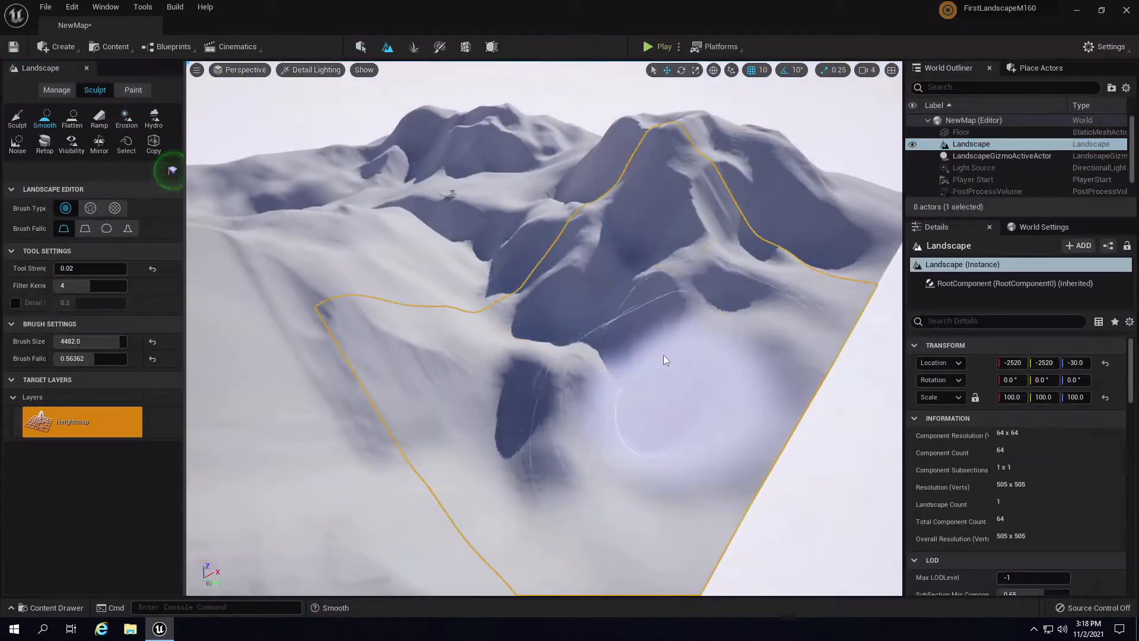
{"action": "mouse_move", "coordinate": [789, 357]}
{"action": "right_mouse_down"}
{"action": "mouse_move", "coordinate": [650, 403]}
{"action": "mouse_move", "coordinate": [500, 379]}
{"action": "right_mouse_up"}
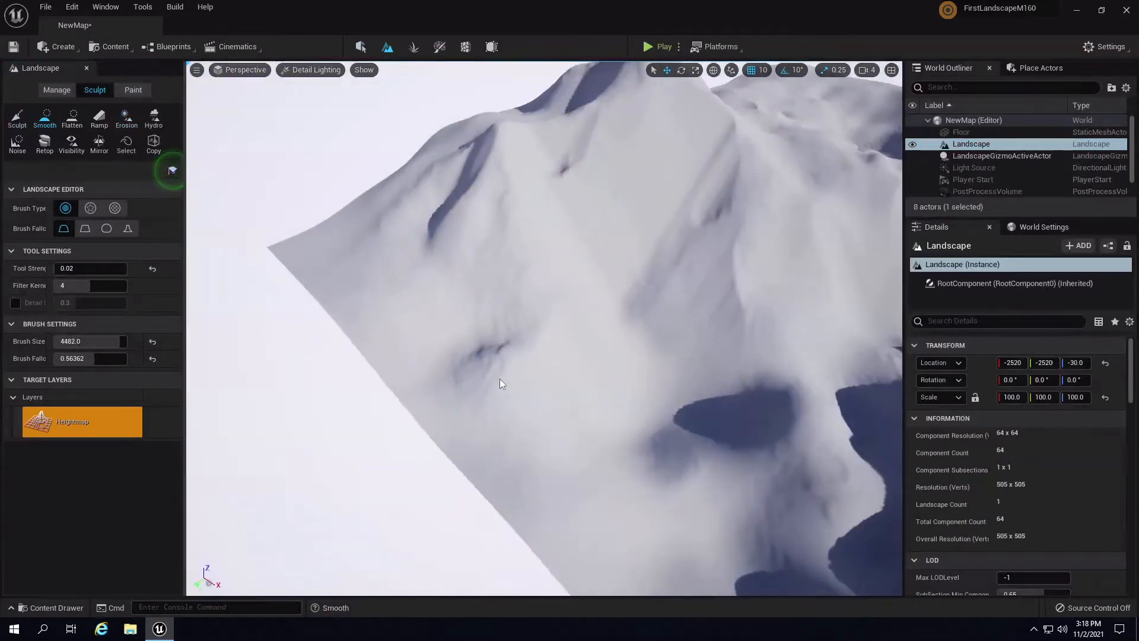
{"action": "mouse_move", "coordinate": [500, 378]}
{"action": "left_mouse_down"}
{"action": "mouse_move", "coordinate": [467, 374]}
{"action": "mouse_move", "coordinate": [553, 381]}
{"action": "mouse_move", "coordinate": [504, 391]}
{"action": "mouse_move", "coordinate": [542, 420]}
{"action": "mouse_move", "coordinate": [538, 375]}
{"action": "mouse_move", "coordinate": [503, 344]}
{"action": "mouse_move", "coordinate": [315, 231]}
{"action": "mouse_move", "coordinate": [734, 383]}
{"action": "left_mouse_up"}
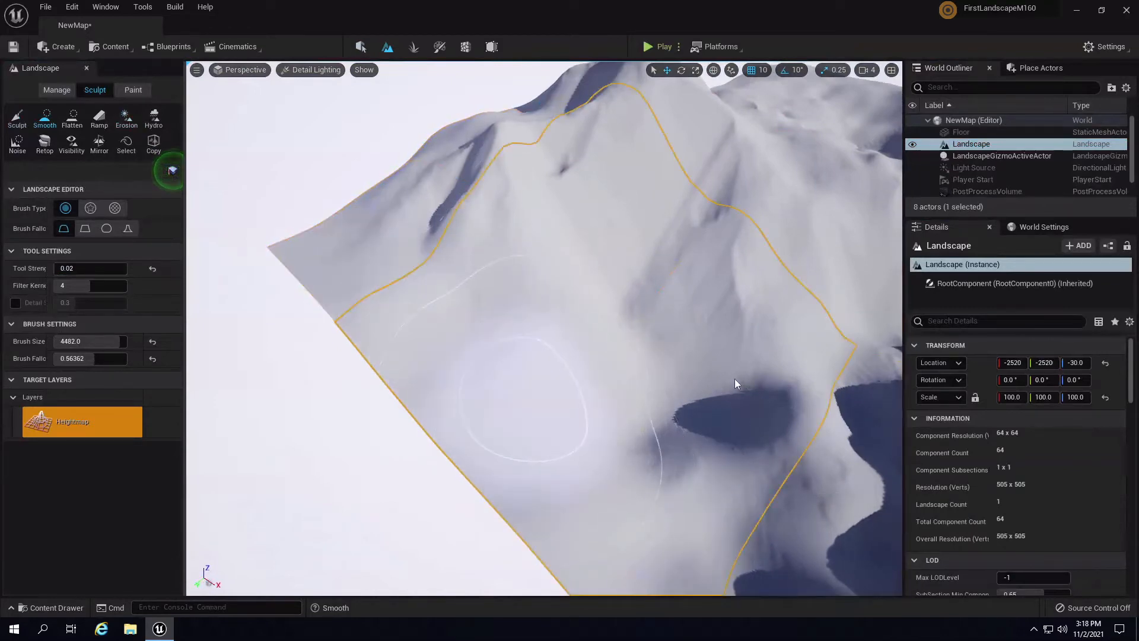
{"action": "mouse_move", "coordinate": [734, 383]}
{"action": "right_mouse_down"}
{"action": "mouse_move", "coordinate": [791, 320]}
{"action": "mouse_move", "coordinate": [701, 333]}
{"action": "mouse_move", "coordinate": [724, 373]}
{"action": "mouse_move", "coordinate": [717, 392]}
{"action": "right_mouse_up"}
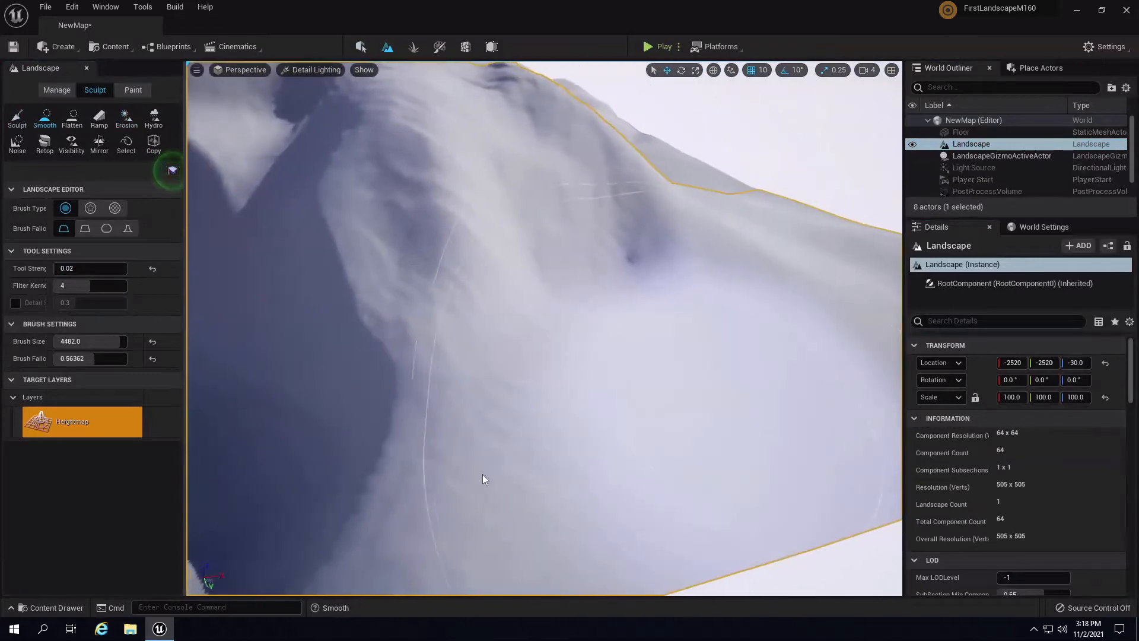
{"action": "mouse_move", "coordinate": [482, 474]}
{"action": "left_mouse_down"}
{"action": "mouse_move", "coordinate": [389, 482]}
{"action": "mouse_move", "coordinate": [344, 295]}
{"action": "mouse_move", "coordinate": [624, 451]}
{"action": "left_mouse_up"}
{"action": "scroll", "coordinate": [525, 421], "scroll_direction": "down", "scroll_amount": 4}
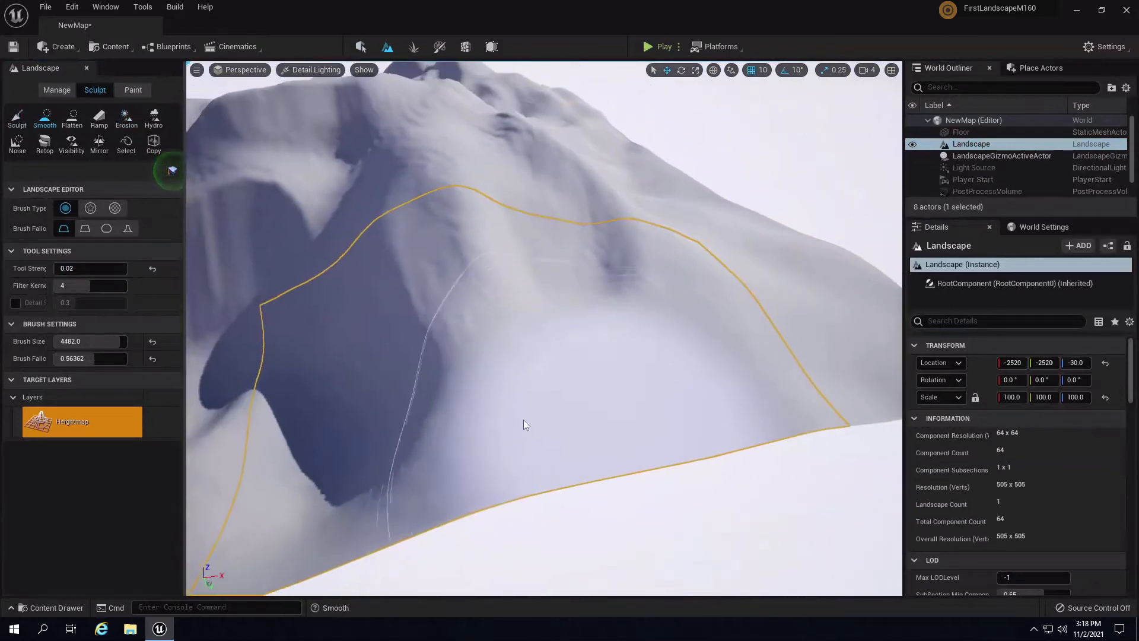
{"action": "mouse_move", "coordinate": [523, 424]}
{"action": "left_mouse_down"}
{"action": "mouse_move", "coordinate": [560, 385]}
{"action": "mouse_move", "coordinate": [366, 467]}
{"action": "mouse_move", "coordinate": [775, 368]}
{"action": "mouse_move", "coordinate": [561, 428]}
{"action": "mouse_move", "coordinate": [522, 483]}
{"action": "mouse_move", "coordinate": [605, 389]}
{"action": "mouse_move", "coordinate": [579, 541]}
{"action": "mouse_move", "coordinate": [340, 539]}
{"action": "mouse_move", "coordinate": [676, 422]}
{"action": "mouse_move", "coordinate": [669, 399]}
{"action": "mouse_move", "coordinate": [452, 472]}
{"action": "mouse_move", "coordinate": [657, 343]}
{"action": "left_mouse_up"}
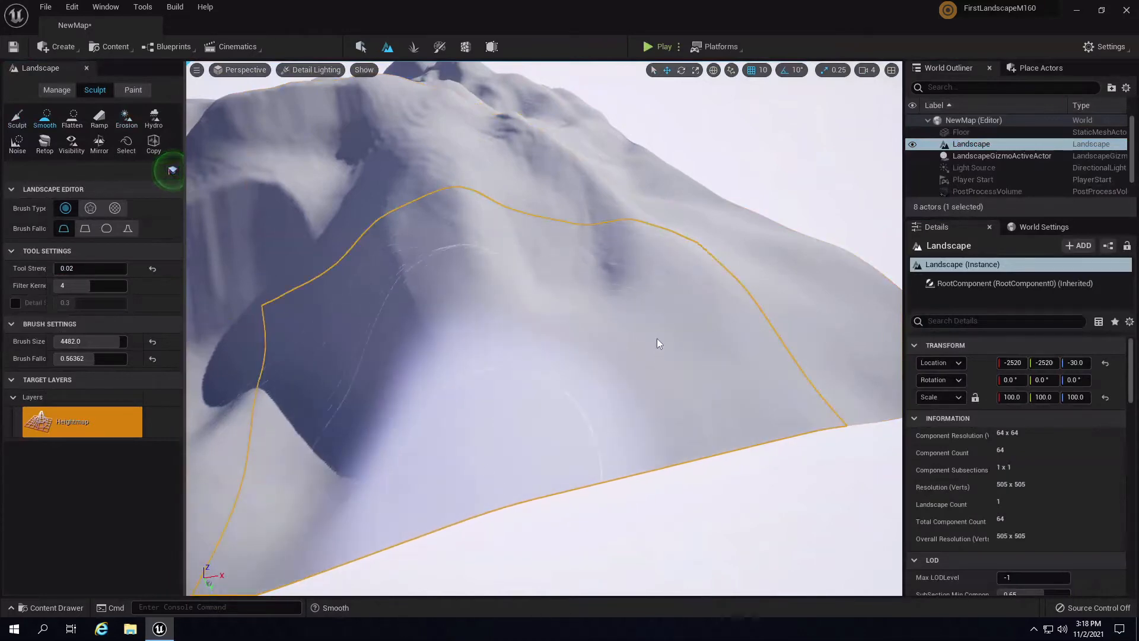
- Smooth the left slope and the near slopes back and forth, lowering terrain across them
{"action": "mouse_move", "coordinate": [657, 339]}
{"action": "right_mouse_down"}
{"action": "mouse_move", "coordinate": [518, 247]}
{"action": "mouse_move", "coordinate": [349, 433]}
{"action": "mouse_move", "coordinate": [365, 374]}
{"action": "mouse_move", "coordinate": [392, 350]}
{"action": "right_mouse_up"}
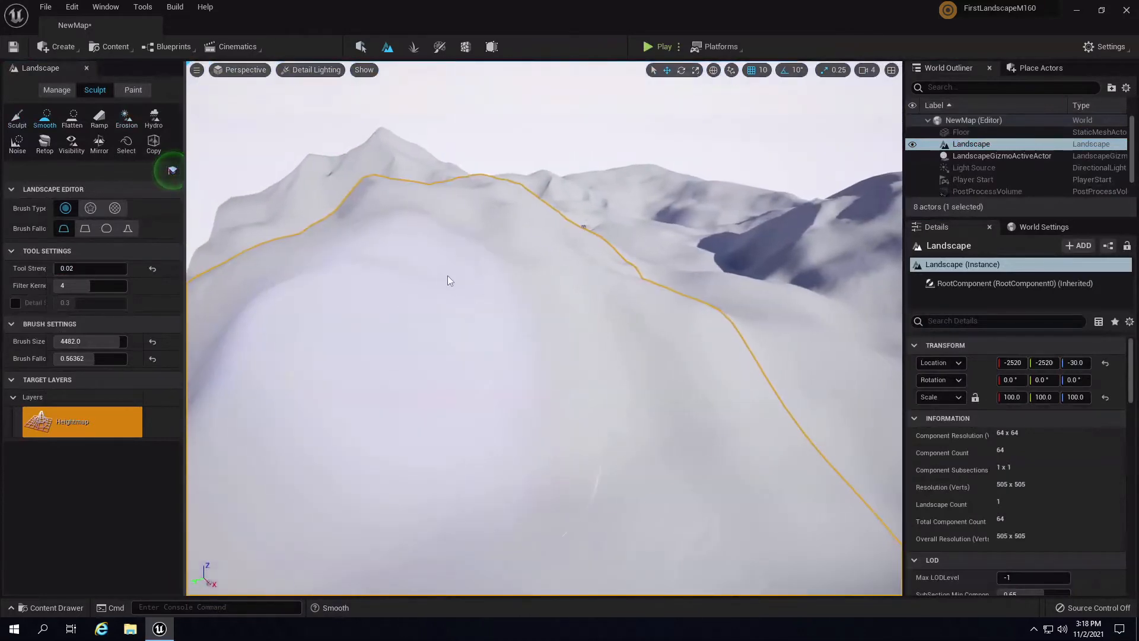
{"action": "right_click_drag", "start_coordinate": [449, 280], "coordinate": [755, 363]}
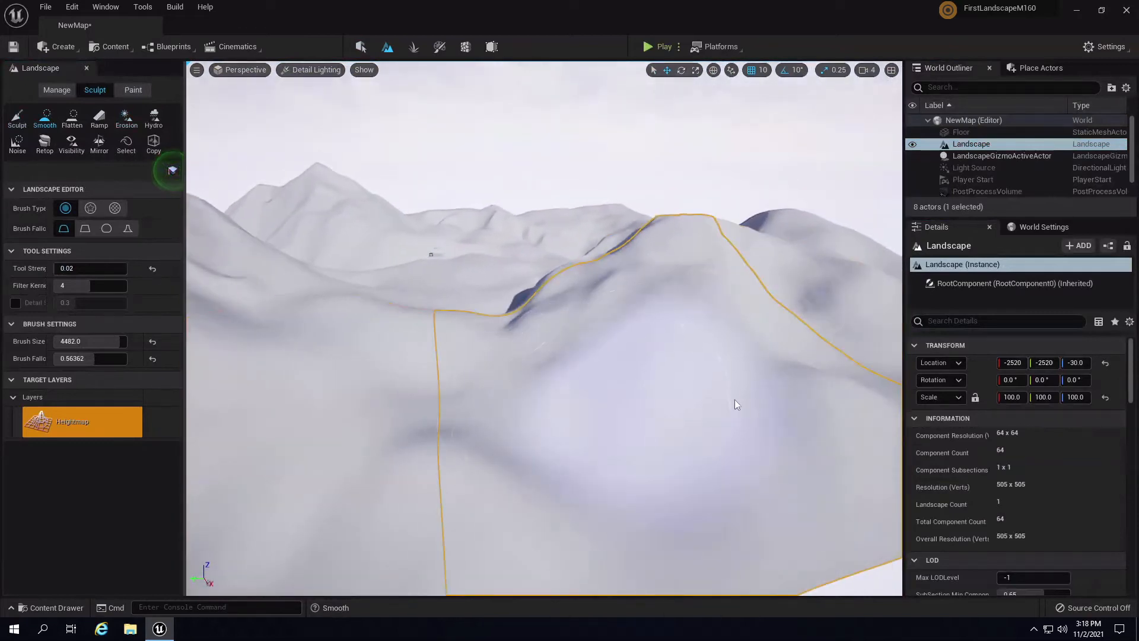
{"action": "mouse_move", "coordinate": [735, 404]}
{"action": "right_mouse_down"}
{"action": "mouse_move", "coordinate": [884, 381]}
{"action": "mouse_move", "coordinate": [487, 452]}
{"action": "mouse_move", "coordinate": [623, 414]}
{"action": "mouse_move", "coordinate": [598, 471]}
{"action": "mouse_move", "coordinate": [461, 404]}
{"action": "mouse_move", "coordinate": [572, 394]}
{"action": "mouse_move", "coordinate": [524, 417]}
{"action": "mouse_move", "coordinate": [424, 516]}
{"action": "mouse_move", "coordinate": [585, 303]}
{"action": "mouse_move", "coordinate": [371, 389]}
{"action": "mouse_move", "coordinate": [501, 323]}
{"action": "mouse_move", "coordinate": [358, 249]}
{"action": "mouse_move", "coordinate": [579, 442]}
{"action": "mouse_move", "coordinate": [255, 251]}
{"action": "mouse_move", "coordinate": [536, 411]}
{"action": "mouse_move", "coordinate": [423, 514]}
{"action": "mouse_move", "coordinate": [442, 510]}
{"action": "right_mouse_up"}
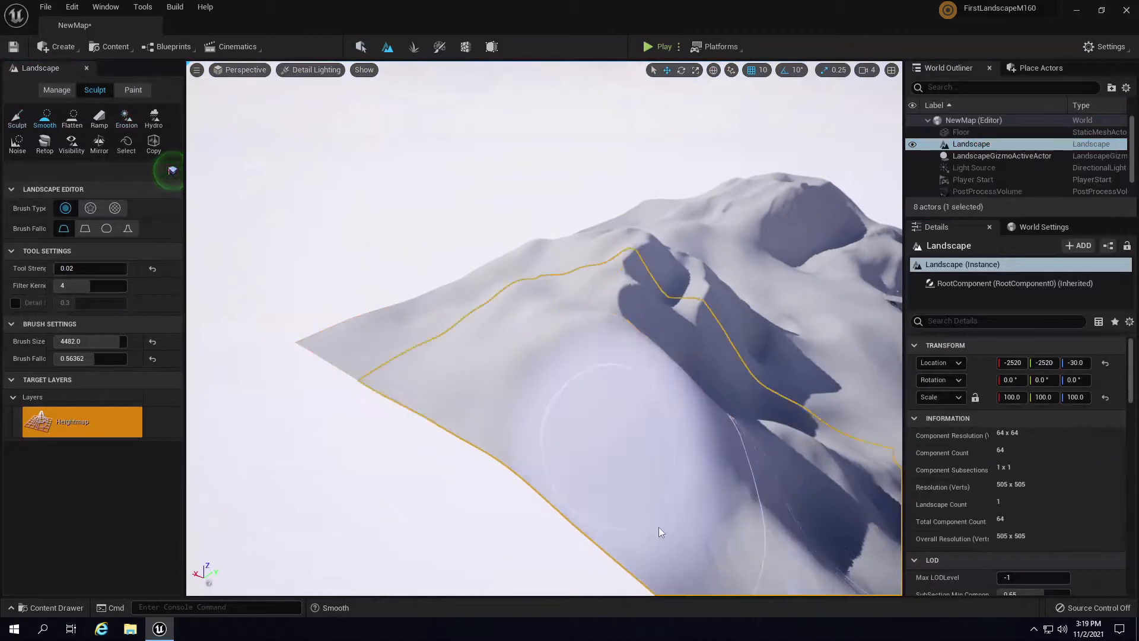
{"action": "mouse_move", "coordinate": [661, 531]}
{"action": "left_mouse_down"}
{"action": "mouse_move", "coordinate": [743, 503]}
{"action": "mouse_move", "coordinate": [595, 434]}
{"action": "mouse_move", "coordinate": [705, 549]}
{"action": "mouse_move", "coordinate": [634, 428]}
{"action": "mouse_move", "coordinate": [699, 570]}
{"action": "mouse_move", "coordinate": [600, 458]}
{"action": "mouse_move", "coordinate": [735, 569]}
{"action": "mouse_move", "coordinate": [856, 482]}
{"action": "left_mouse_up"}
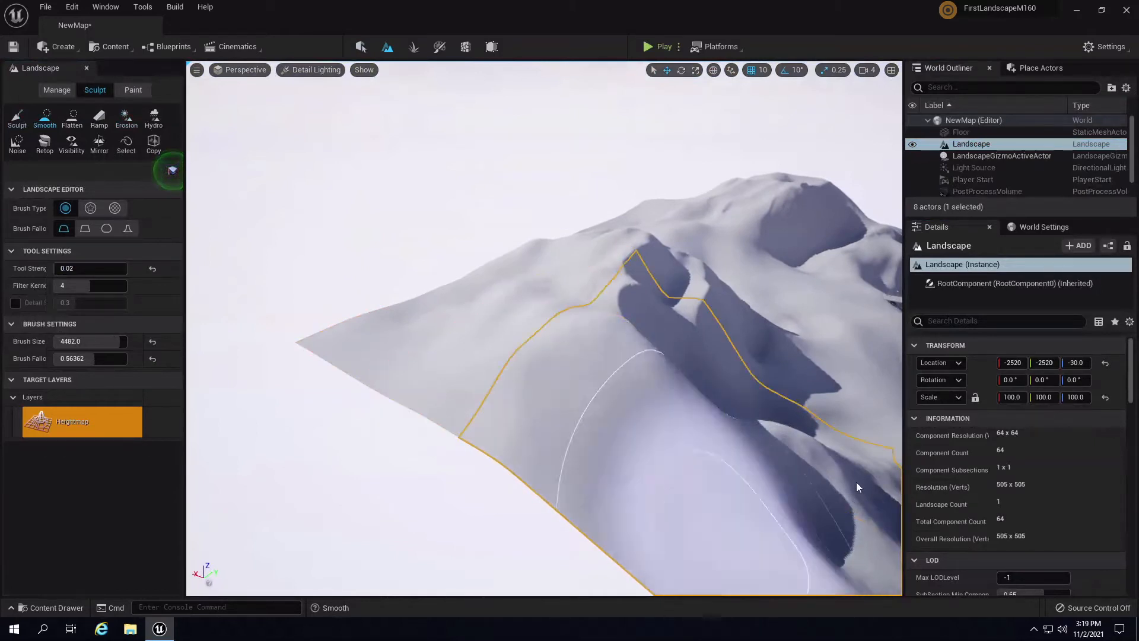
{"action": "mouse_move", "coordinate": [856, 482]}
{"action": "right_mouse_down"}
{"action": "mouse_move", "coordinate": [831, 452]}
{"action": "mouse_move", "coordinate": [812, 451]}
{"action": "right_mouse_up"}
{"action": "mouse_move", "coordinate": [562, 469]}
{"action": "left_mouse_down"}
{"action": "mouse_move", "coordinate": [660, 386]}
{"action": "mouse_move", "coordinate": [756, 414]}
{"action": "left_mouse_up"}
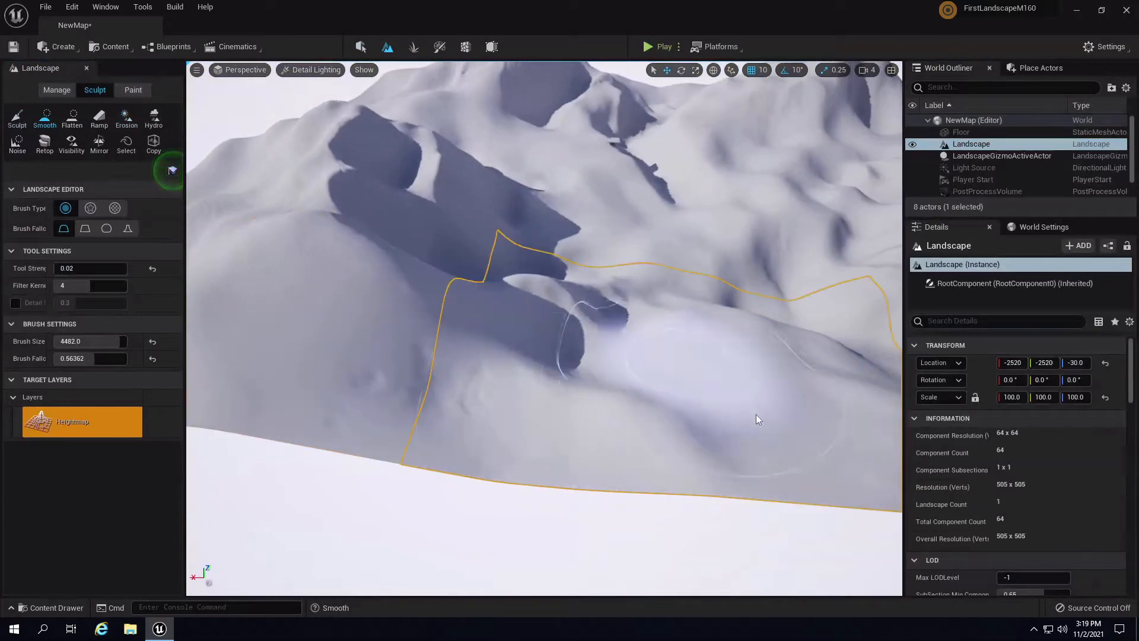
{"action": "mouse_move", "coordinate": [755, 415]}
{"action": "right_mouse_down"}
{"action": "mouse_move", "coordinate": [920, 336]}
{"action": "mouse_move", "coordinate": [650, 336]}
{"action": "mouse_move", "coordinate": [689, 337]}
{"action": "mouse_move", "coordinate": [699, 386]}
{"action": "mouse_move", "coordinate": [657, 350]}
{"action": "right_mouse_up"}
{"action": "mouse_move", "coordinate": [657, 350]}
{"action": "left_mouse_down"}
{"action": "mouse_move", "coordinate": [480, 405]}
{"action": "mouse_move", "coordinate": [607, 359]}
{"action": "left_mouse_up"}
{"action": "mouse_move", "coordinate": [607, 359]}
{"action": "right_mouse_down"}
{"action": "mouse_move", "coordinate": [657, 234]}
{"action": "mouse_move", "coordinate": [717, 347]}
{"action": "mouse_move", "coordinate": [721, 462]}
{"action": "right_mouse_up"}
{"action": "mouse_move", "coordinate": [721, 463]}
{"action": "left_mouse_down"}
{"action": "mouse_move", "coordinate": [633, 499]}
{"action": "mouse_move", "coordinate": [309, 390]}
{"action": "mouse_move", "coordinate": [533, 561]}
{"action": "mouse_move", "coordinate": [348, 411]}
{"action": "mouse_move", "coordinate": [763, 471]}
{"action": "left_mouse_up"}
{"action": "mouse_move", "coordinate": [763, 471]}
{"action": "right_mouse_down"}
{"action": "mouse_move", "coordinate": [662, 540]}
{"action": "mouse_move", "coordinate": [547, 404]}
{"action": "right_mouse_up"}
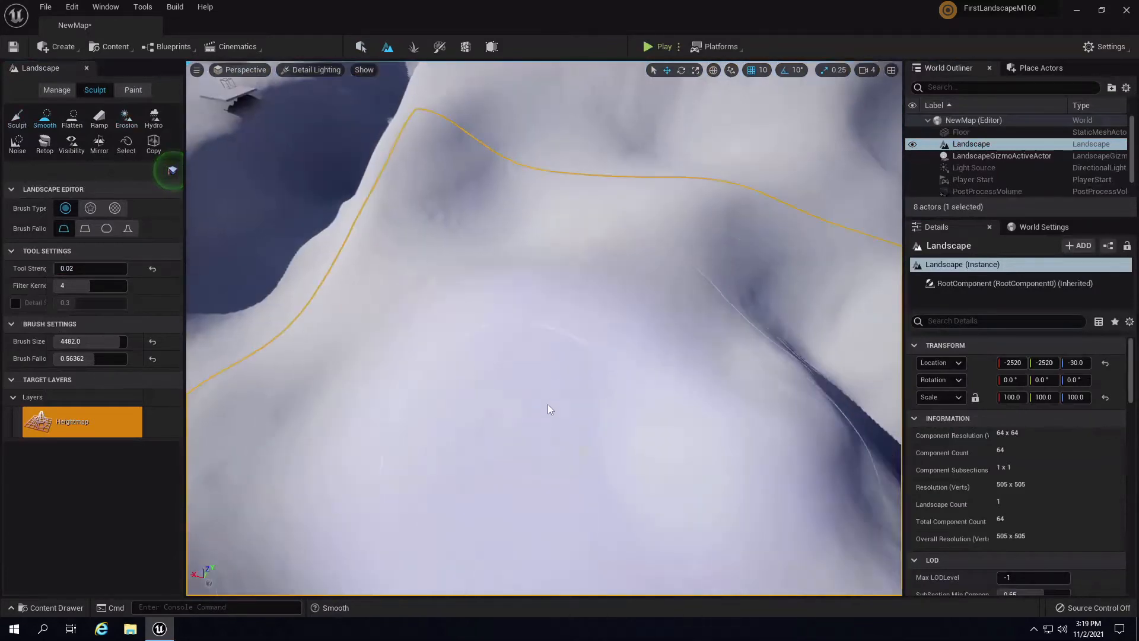
{"action": "mouse_move", "coordinate": [547, 404]}
{"action": "left_mouse_down"}
{"action": "mouse_move", "coordinate": [293, 395]}
{"action": "mouse_move", "coordinate": [201, 356]}
{"action": "left_mouse_up"}
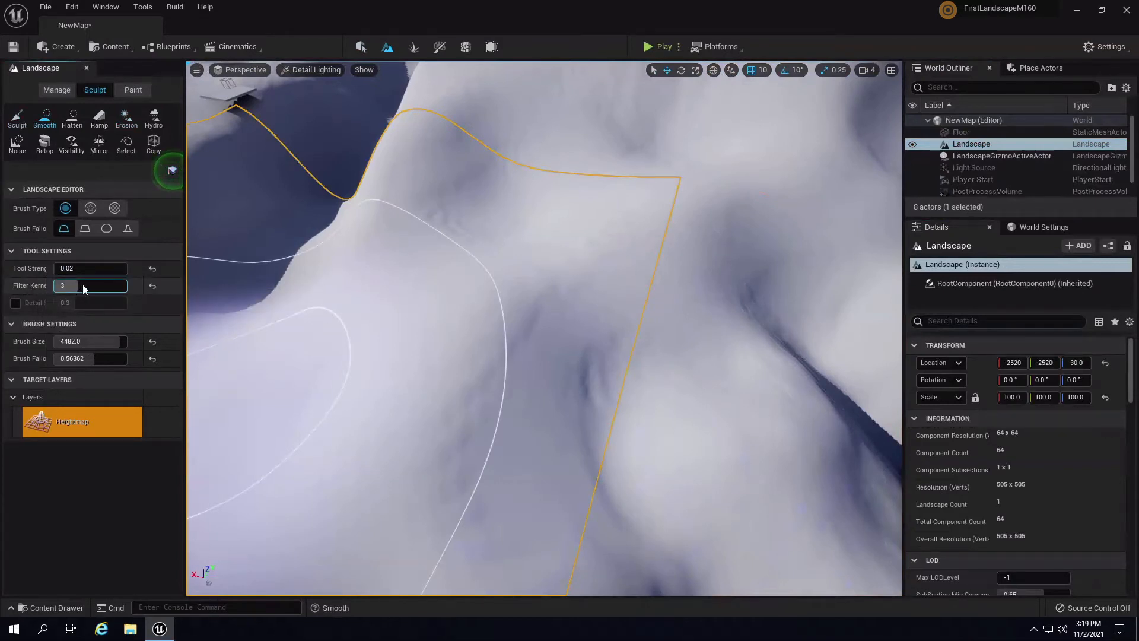
- Circle the mountain, then soften the jagged lower-left ridges and the slope below the peak
{"action": "right_click_drag", "start_coordinate": [767, 320], "coordinate": [531, 445]}
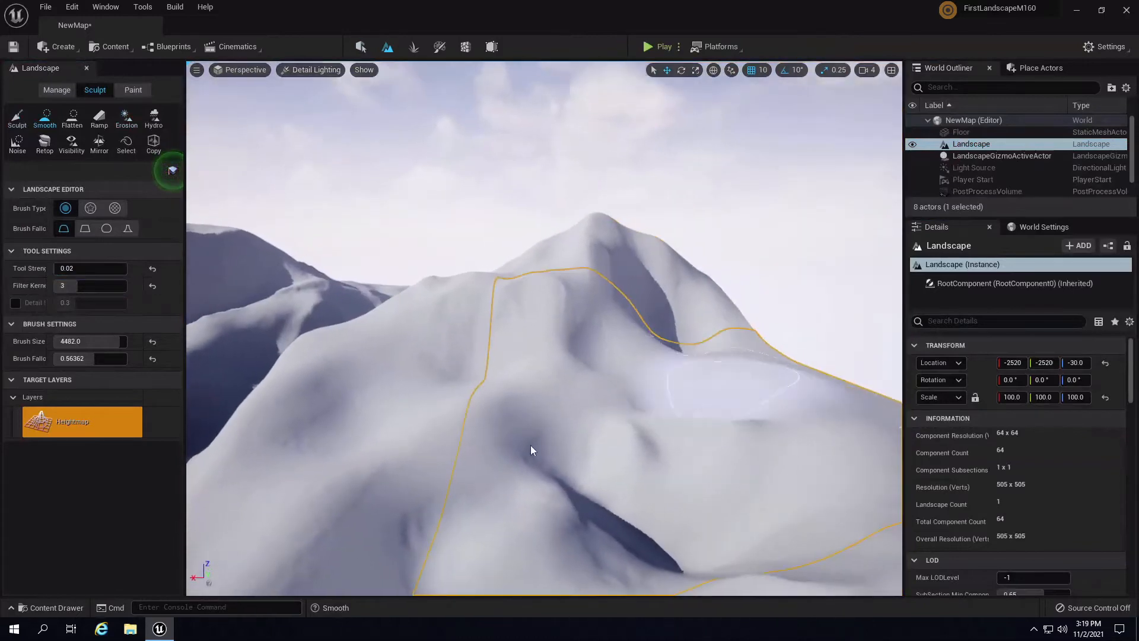
{"action": "mouse_move", "coordinate": [695, 471]}
{"action": "right_mouse_down"}
{"action": "mouse_move", "coordinate": [721, 486]}
{"action": "mouse_move", "coordinate": [486, 483]}
{"action": "mouse_move", "coordinate": [428, 243]}
{"action": "right_mouse_up"}
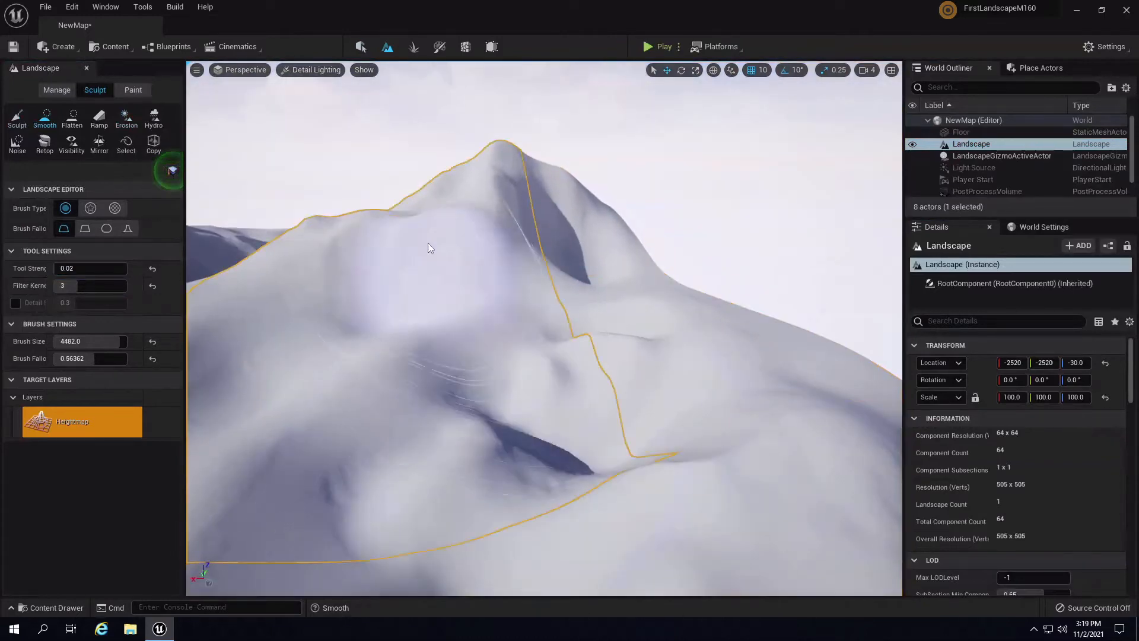
{"action": "mouse_move", "coordinate": [638, 294]}
{"action": "right_mouse_down"}
{"action": "mouse_move", "coordinate": [458, 297]}
{"action": "mouse_move", "coordinate": [514, 333]}
{"action": "mouse_move", "coordinate": [633, 185]}
{"action": "right_mouse_up"}
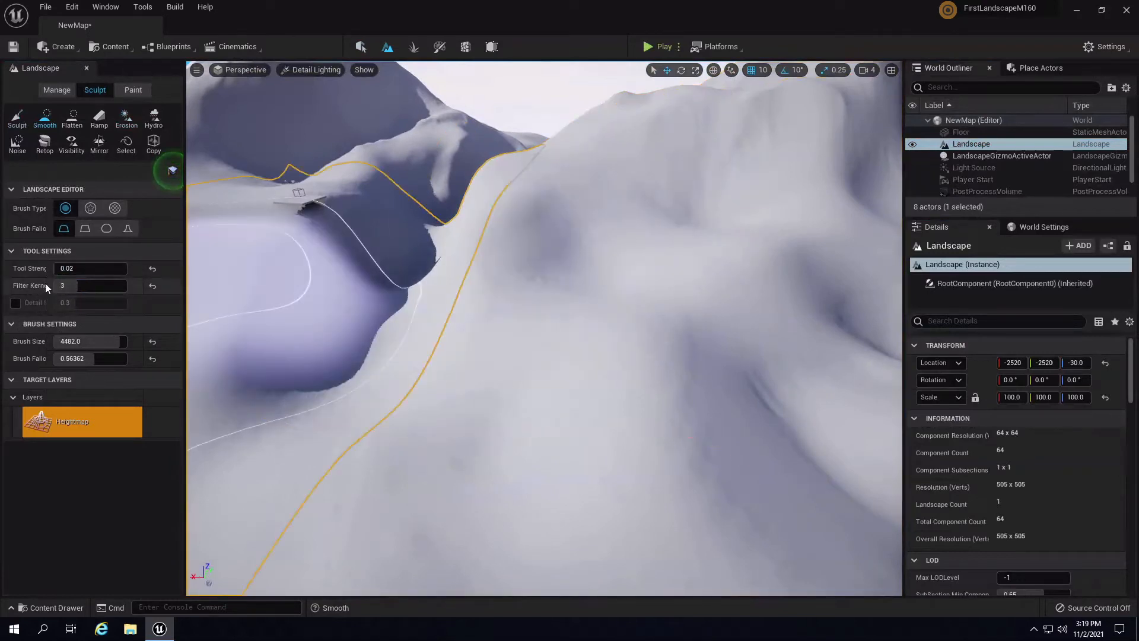
{"action": "mouse_move", "coordinate": [34, 283]}
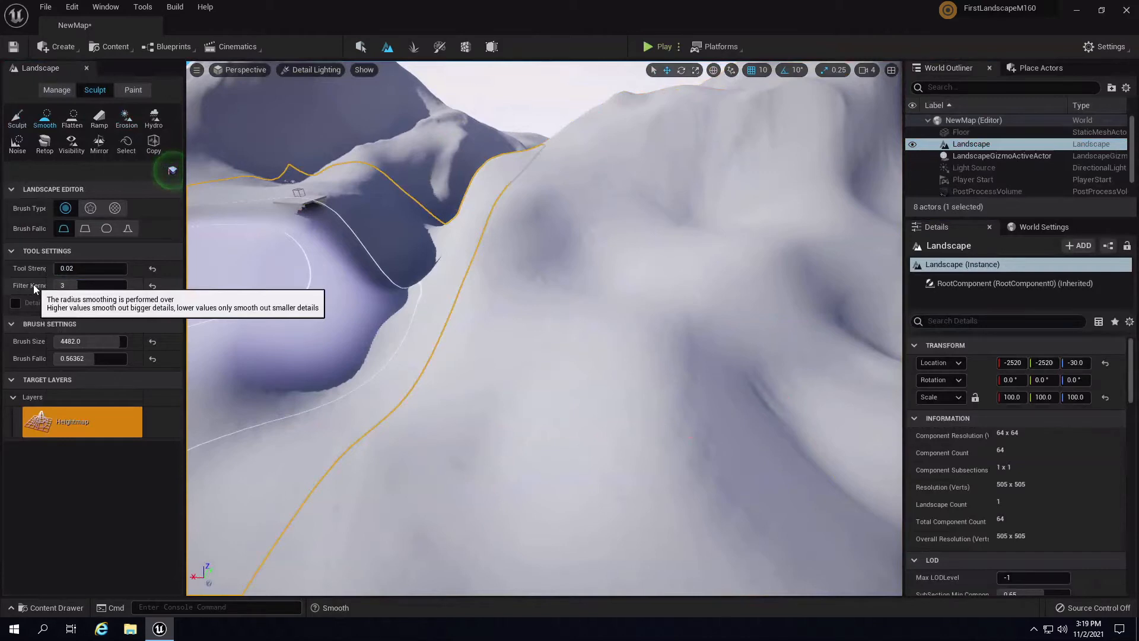
{"action": "mouse_move", "coordinate": [703, 301]}
{"action": "right_mouse_down"}
{"action": "mouse_move", "coordinate": [520, 317]}
{"action": "mouse_move", "coordinate": [549, 368]}
{"action": "right_mouse_up"}
{"action": "mouse_move", "coordinate": [325, 483]}
{"action": "left_mouse_down"}
{"action": "mouse_move", "coordinate": [387, 353]}
{"action": "mouse_move", "coordinate": [588, 323]}
{"action": "mouse_move", "coordinate": [427, 379]}
{"action": "mouse_move", "coordinate": [760, 205]}
{"action": "left_mouse_up"}
{"action": "mouse_move", "coordinate": [759, 204]}
{"action": "right_mouse_down"}
{"action": "mouse_move", "coordinate": [767, 134]}
{"action": "mouse_move", "coordinate": [750, 124]}
{"action": "mouse_move", "coordinate": [857, 87]}
{"action": "mouse_move", "coordinate": [828, 102]}
{"action": "mouse_move", "coordinate": [664, 312]}
{"action": "right_mouse_up"}
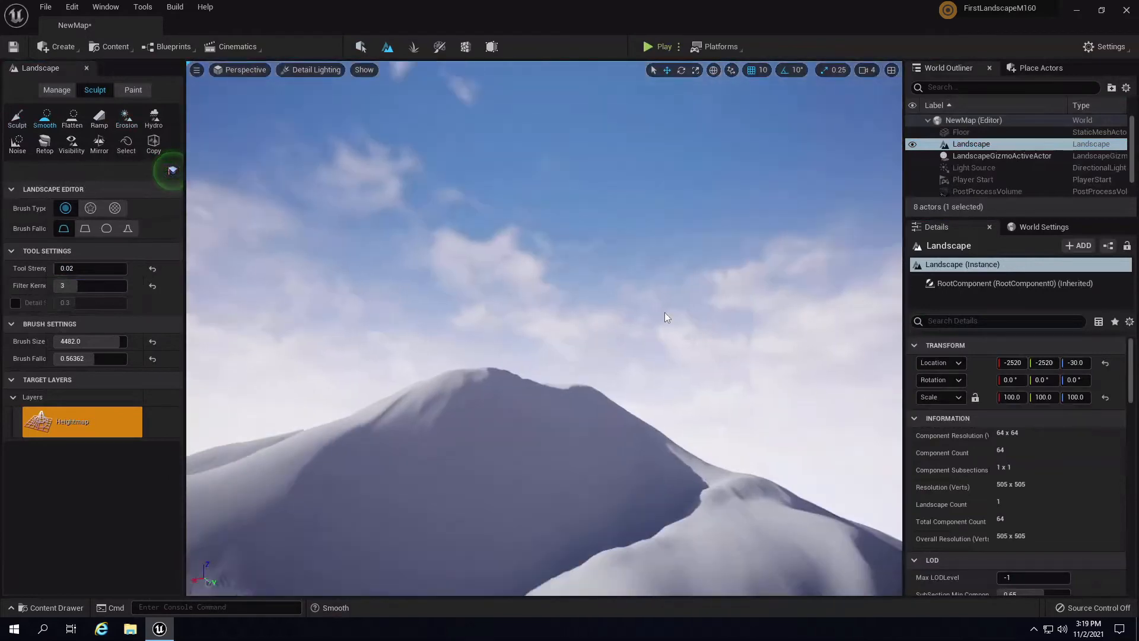
{"action": "left_click_drag", "start_coordinate": [369, 479], "coordinate": [589, 506]}
{"action": "mouse_move", "coordinate": [589, 506]}
{"action": "right_mouse_down"}
{"action": "mouse_move", "coordinate": [651, 538]}
{"action": "mouse_move", "coordinate": [732, 547]}
{"action": "mouse_move", "coordinate": [643, 486]}
{"action": "mouse_move", "coordinate": [478, 425]}
{"action": "right_mouse_up"}
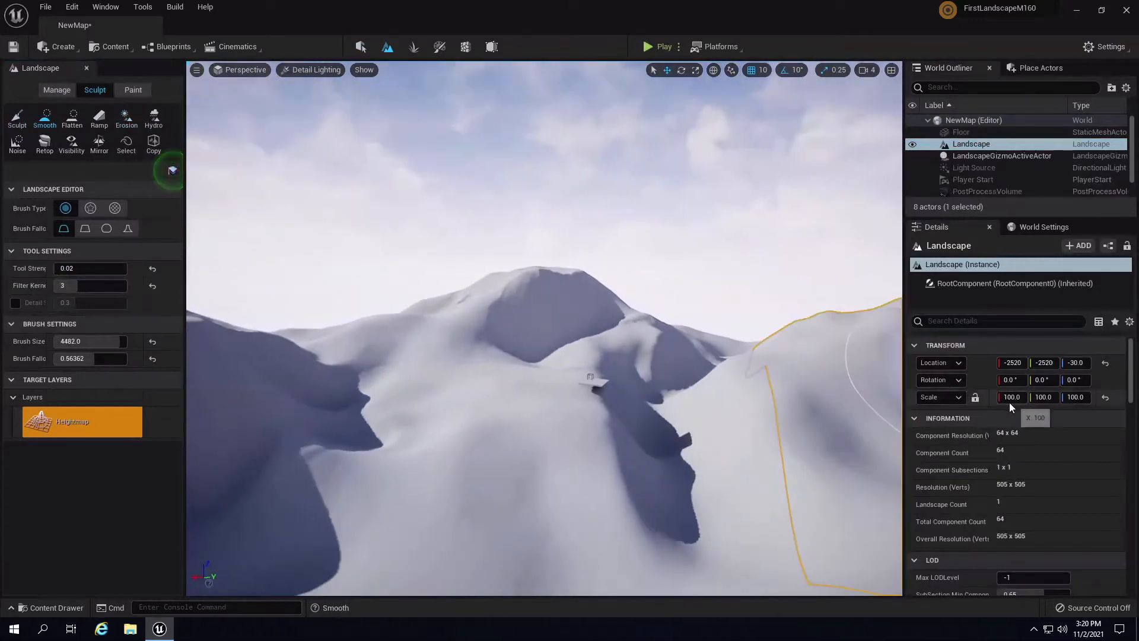
{"action": "scroll", "coordinate": [1009, 402], "scroll_direction": "down", "scroll_amount": 2}
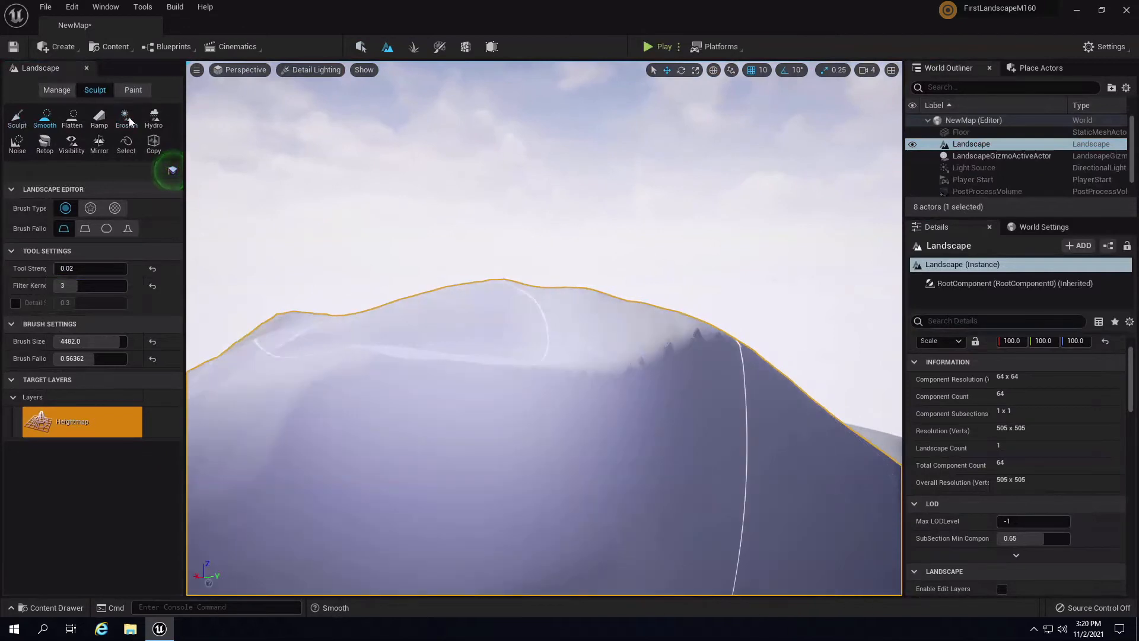
- Select the Retop tool, switch the viewport to Lit, and retopologize the hill surface
{"action": "left_click", "coordinate": [44, 143]}
{"action": "left_click", "coordinate": [311, 69]}
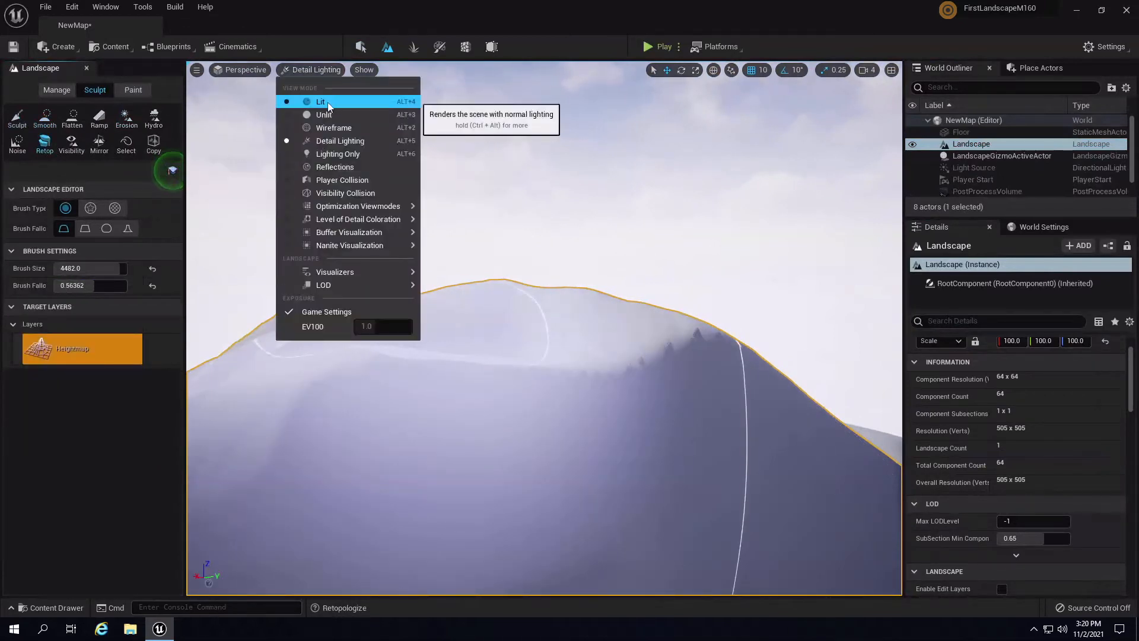
{"action": "left_click", "coordinate": [327, 102]}
{"action": "mouse_move", "coordinate": [685, 354]}
{"action": "left_mouse_down"}
{"action": "mouse_move", "coordinate": [496, 375]}
{"action": "mouse_move", "coordinate": [659, 324]}
{"action": "mouse_move", "coordinate": [576, 357]}
{"action": "left_mouse_up"}
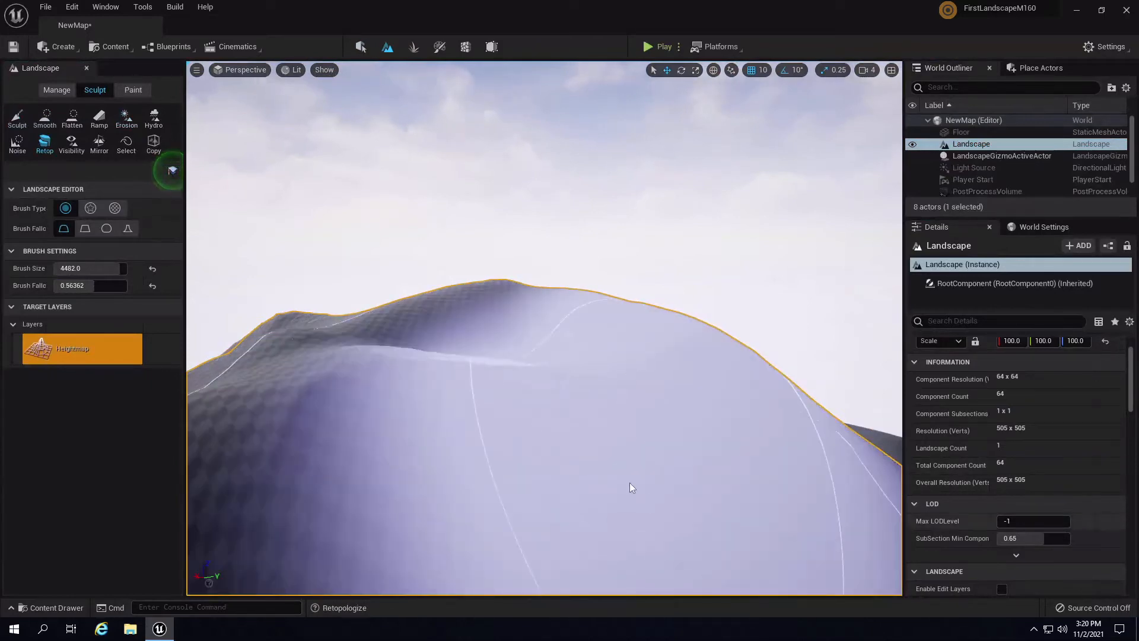
{"action": "mouse_move", "coordinate": [474, 446]}
{"action": "right_mouse_down"}
{"action": "mouse_move", "coordinate": [429, 406]}
{"action": "mouse_move", "coordinate": [451, 394]}
{"action": "right_mouse_up"}
- Set the Retop brush size to 695, then fly the view out over other hills
{"action": "key", "text": "bracketleft"}
{"action": "key", "text": "bracketleft"}
{"action": "key", "text": "bracketleft"}
{"action": "key", "text": "bracketleft"}
{"action": "key", "text": "bracketleft"}
{"action": "key", "text": "bracketleft"}
{"action": "key", "text": "bracketleft"}
{"action": "key", "text": "bracketleft"}
{"action": "key", "text": "bracketleft"}
{"action": "key", "text": "bracketleft"}
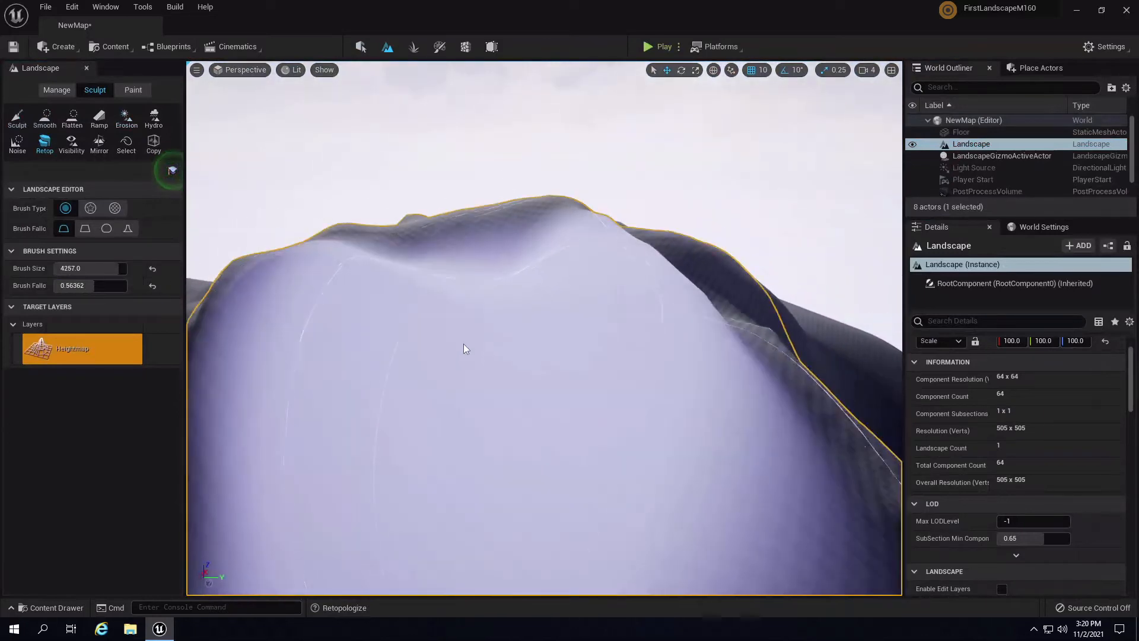
{"action": "key", "text": "bracketleft"}
{"action": "key", "text": "bracketleft"}
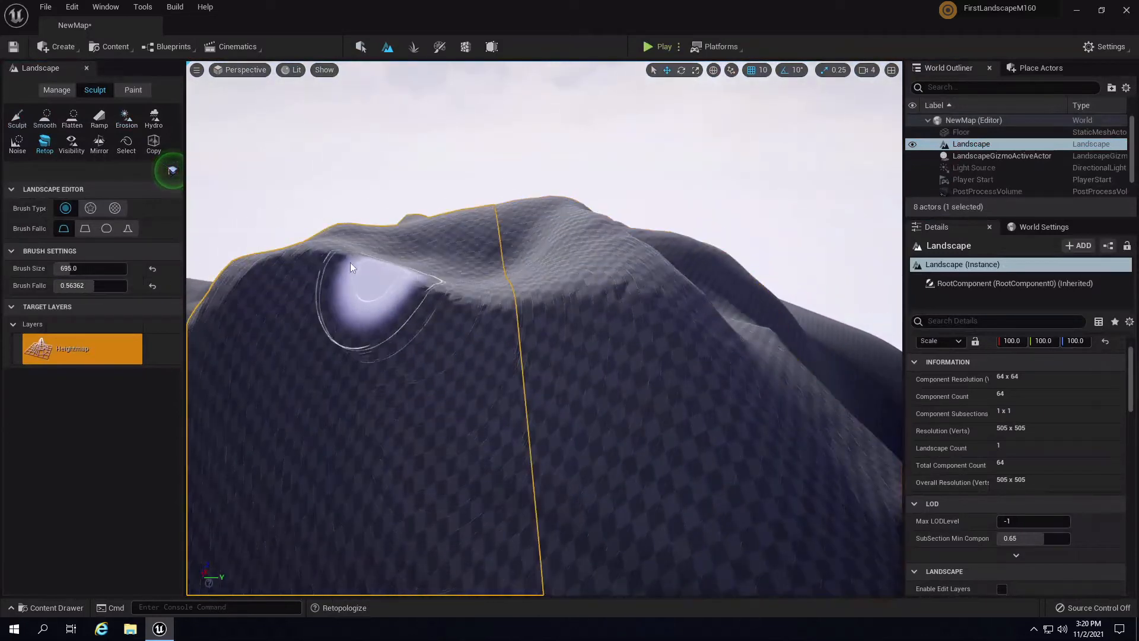
{"action": "key", "text": "bracketright"}
{"action": "key", "text": "bracketright"}
{"action": "key", "text": "bracketright"}
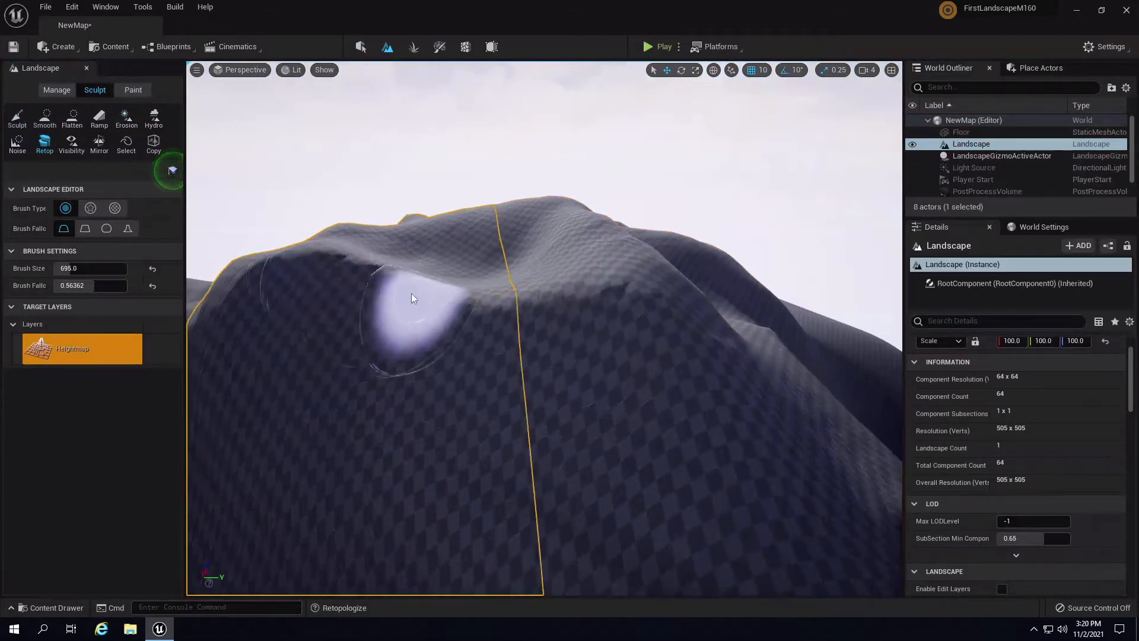
{"action": "mouse_move", "coordinate": [563, 377]}
{"action": "right_mouse_down"}
{"action": "mouse_move", "coordinate": [391, 362]}
{"action": "mouse_move", "coordinate": [592, 367]}
{"action": "mouse_move", "coordinate": [786, 228]}
{"action": "mouse_move", "coordinate": [763, 237]}
{"action": "mouse_move", "coordinate": [695, 430]}
{"action": "mouse_move", "coordinate": [698, 420]}
{"action": "mouse_move", "coordinate": [452, 371]}
{"action": "mouse_move", "coordinate": [508, 362]}
{"action": "mouse_move", "coordinate": [716, 444]}
{"action": "mouse_move", "coordinate": [714, 368]}
{"action": "mouse_move", "coordinate": [767, 374]}
{"action": "mouse_move", "coordinate": [650, 315]}
{"action": "right_mouse_up"}
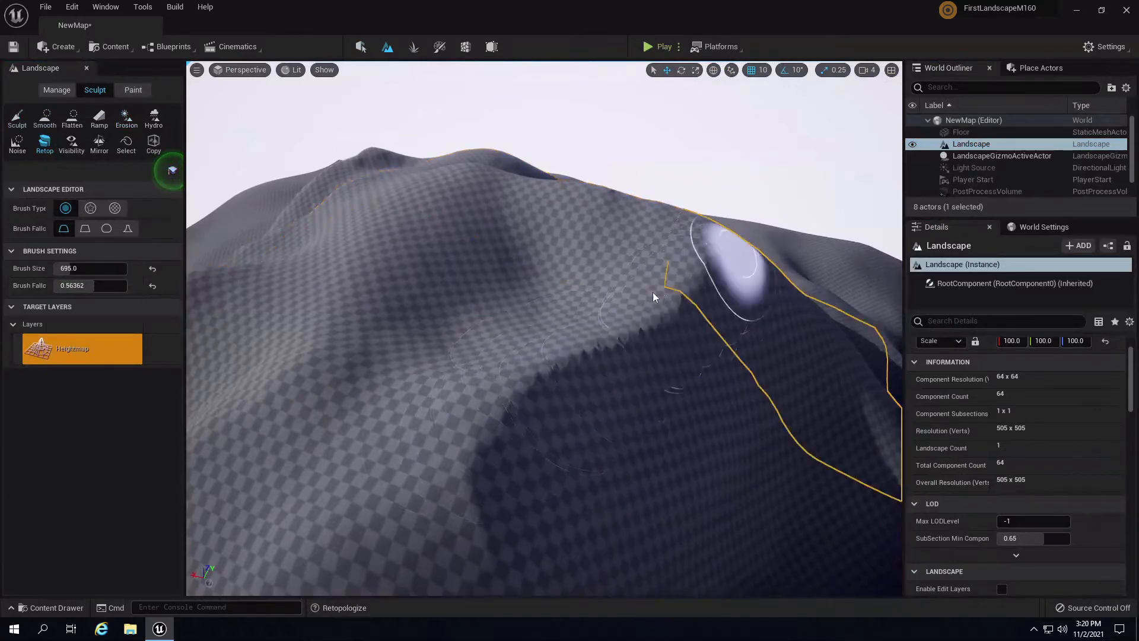
{"action": "right_click_drag", "start_coordinate": [674, 369], "coordinate": [1044, 308]}
{"action": "right_click_drag", "start_coordinate": [798, 332], "coordinate": [911, 343]}
{"action": "key", "text": "w"}
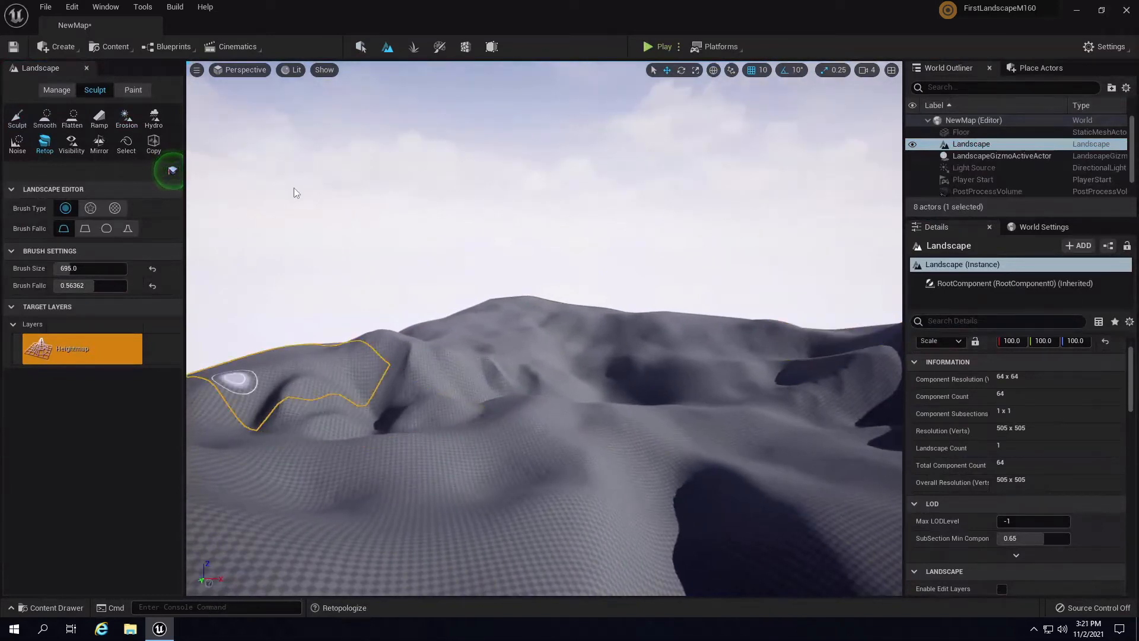
- Select the Hydro tool with Tool Strength 0.1 and 25 iterations
{"action": "left_click", "coordinate": [153, 119]}
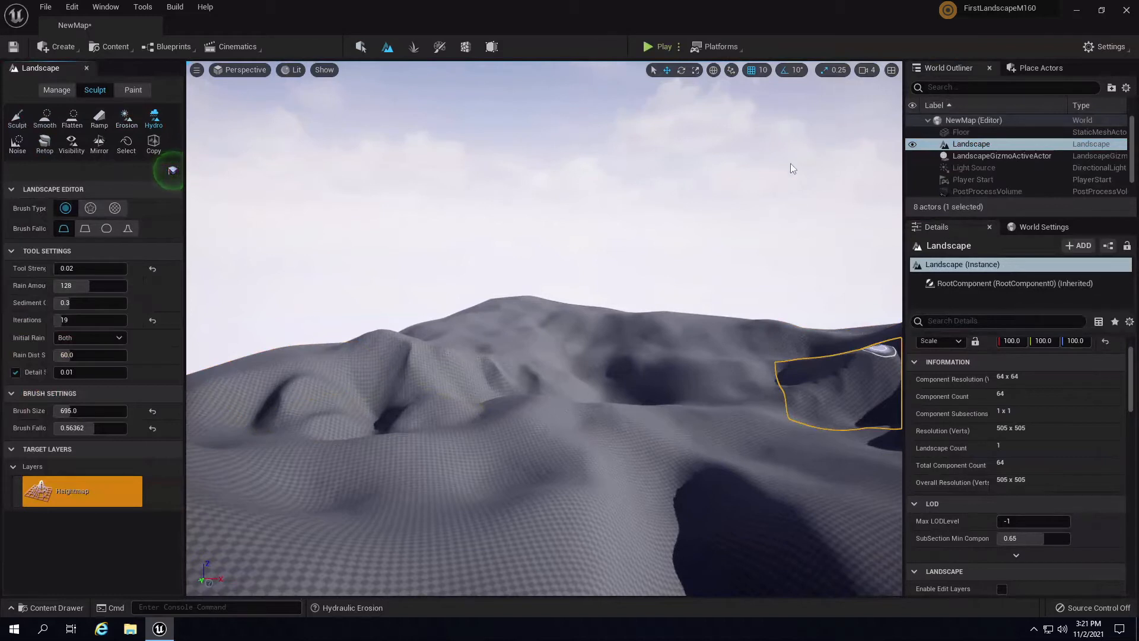
{"action": "left_click", "coordinate": [77, 268]}
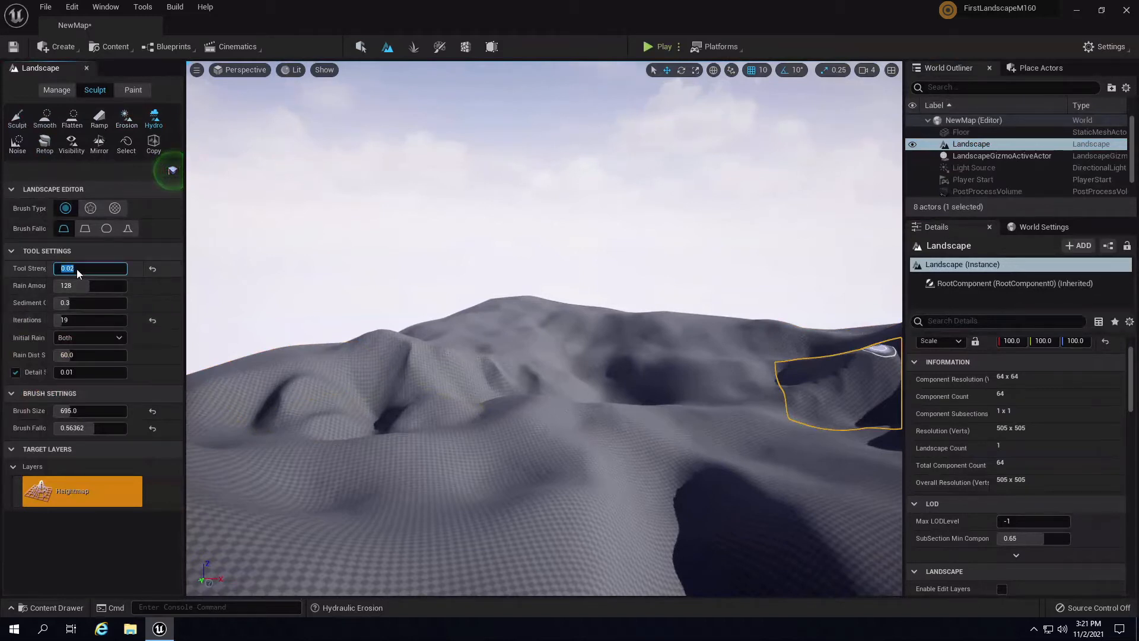
{"action": "type", "text": "0.1"}
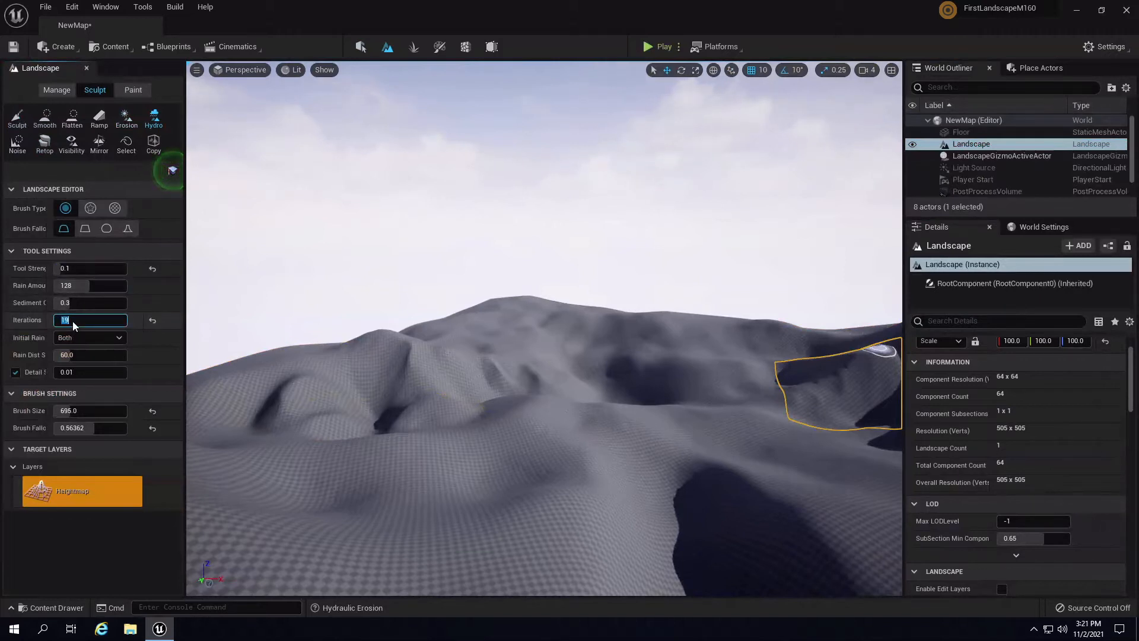
{"action": "key", "text": "Return"}
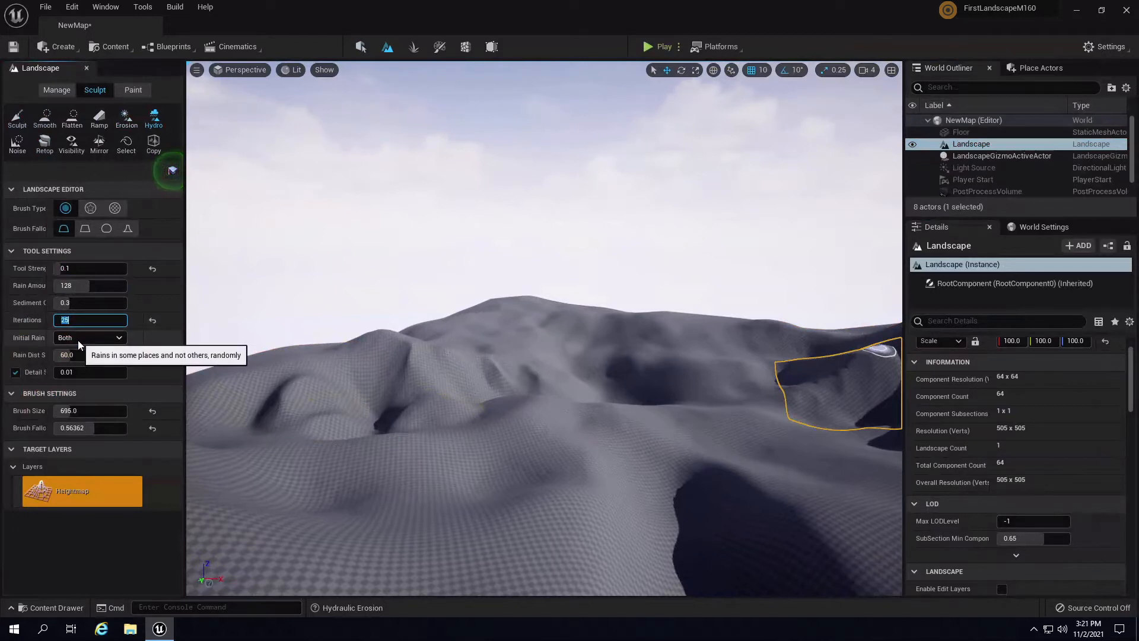
- Set Initial Rain to Positive, Rain Dist Scale to 125 and Rain Amount to 125
{"action": "left_click", "coordinate": [78, 340]}
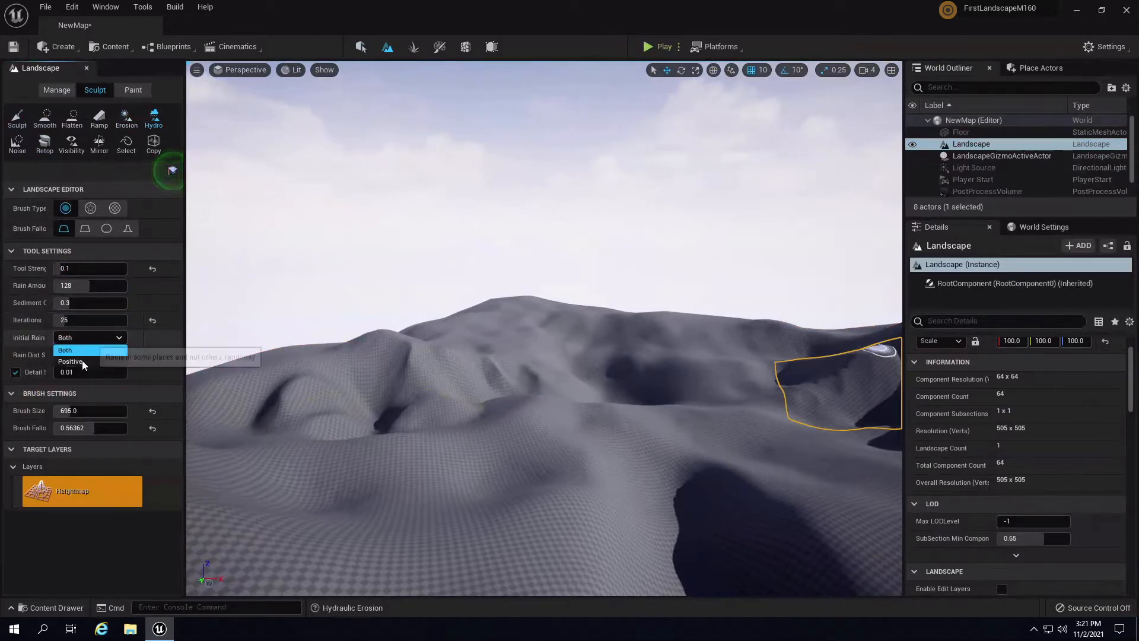
{"action": "left_click", "coordinate": [81, 362]}
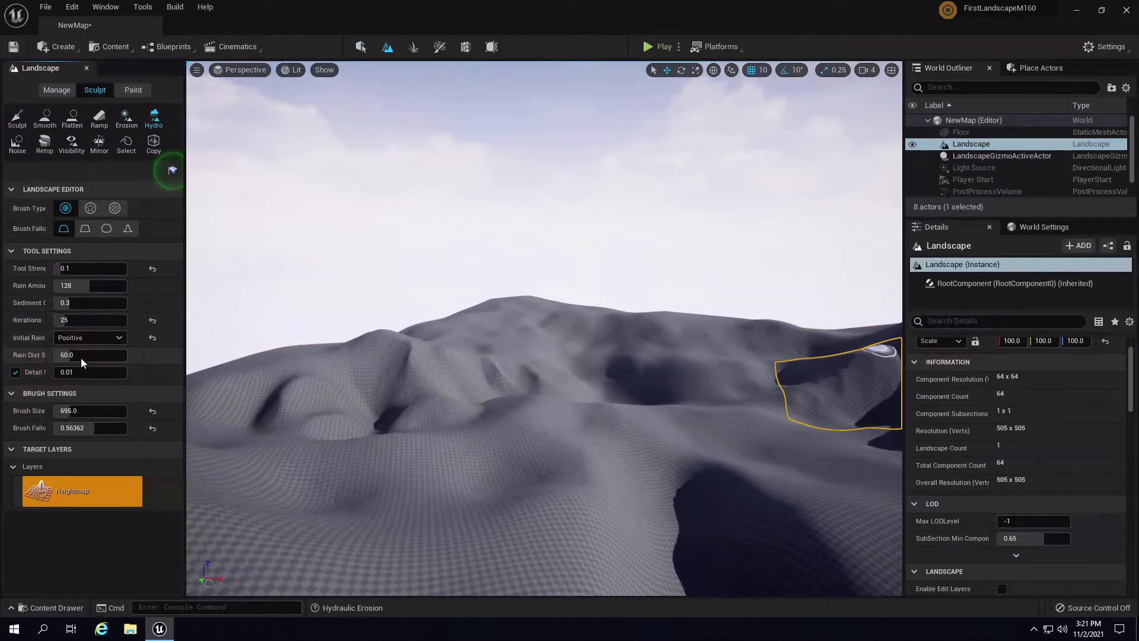
{"action": "left_click", "coordinate": [81, 356]}
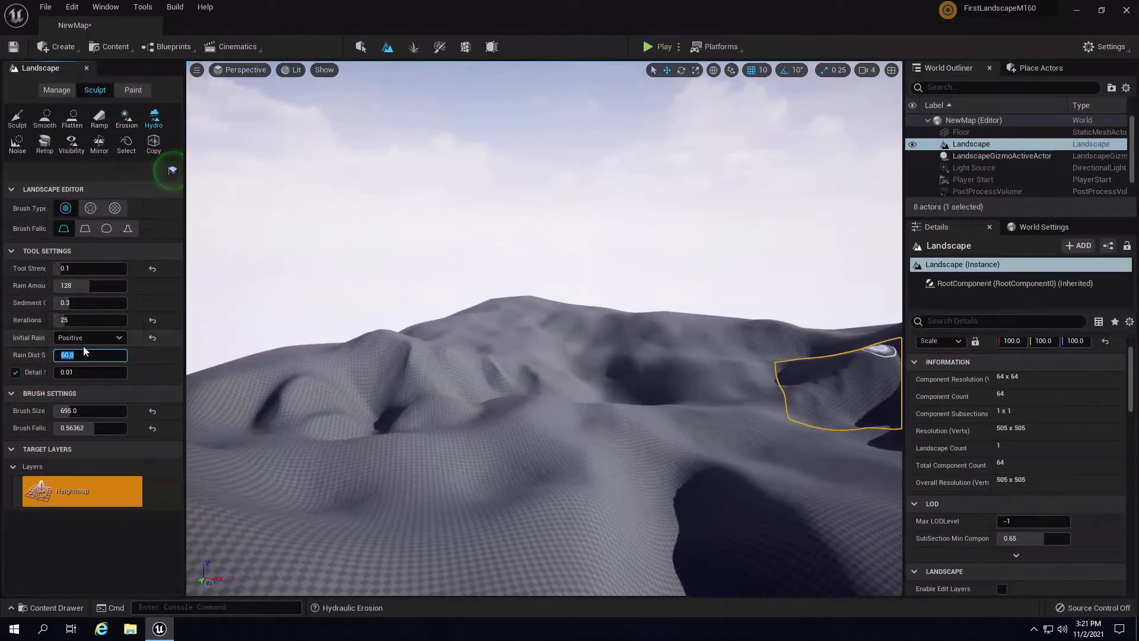
{"action": "type", "text": "15"}
{"action": "key", "text": "Return"}
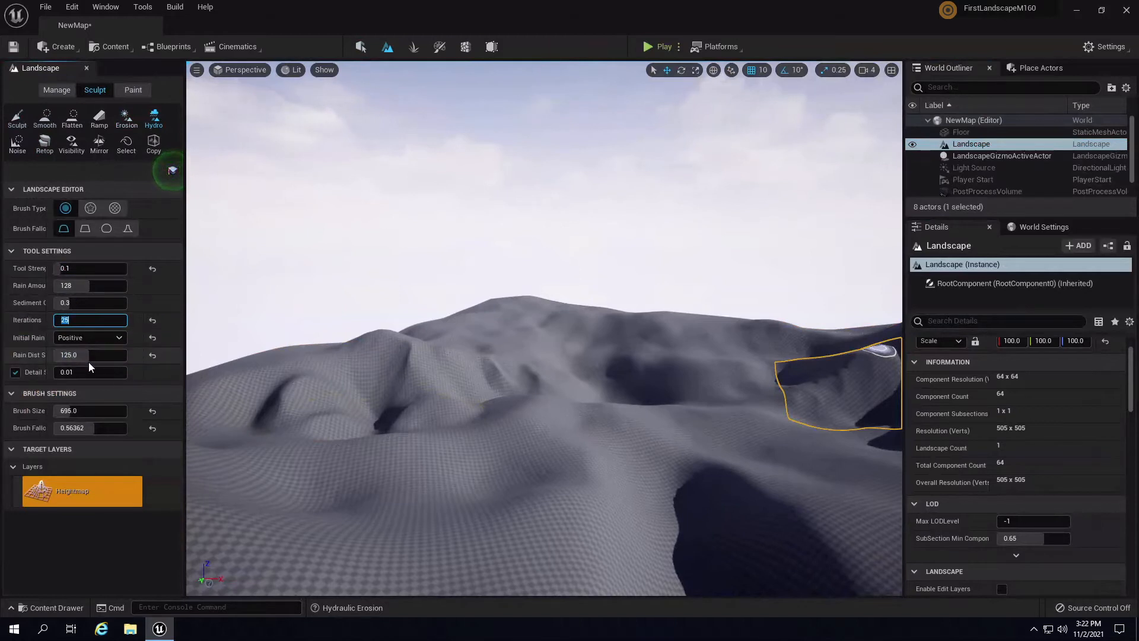
{"action": "left_click", "coordinate": [83, 286]}
{"action": "type", "text": "1"}
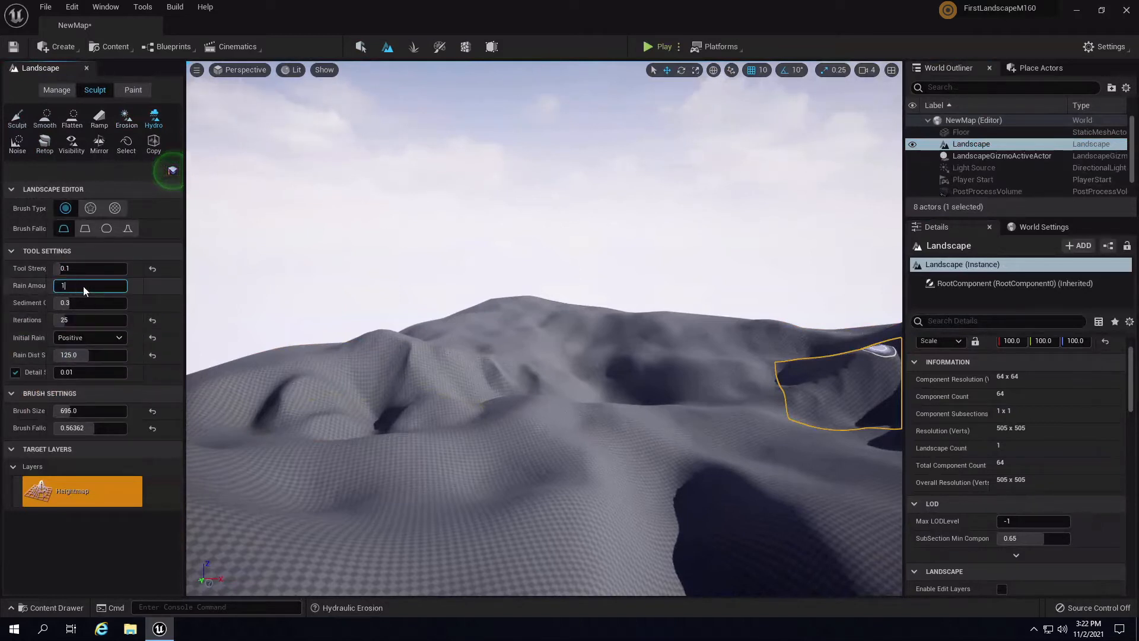
{"action": "type", "text": "25"}
{"action": "key", "text": "Return"}
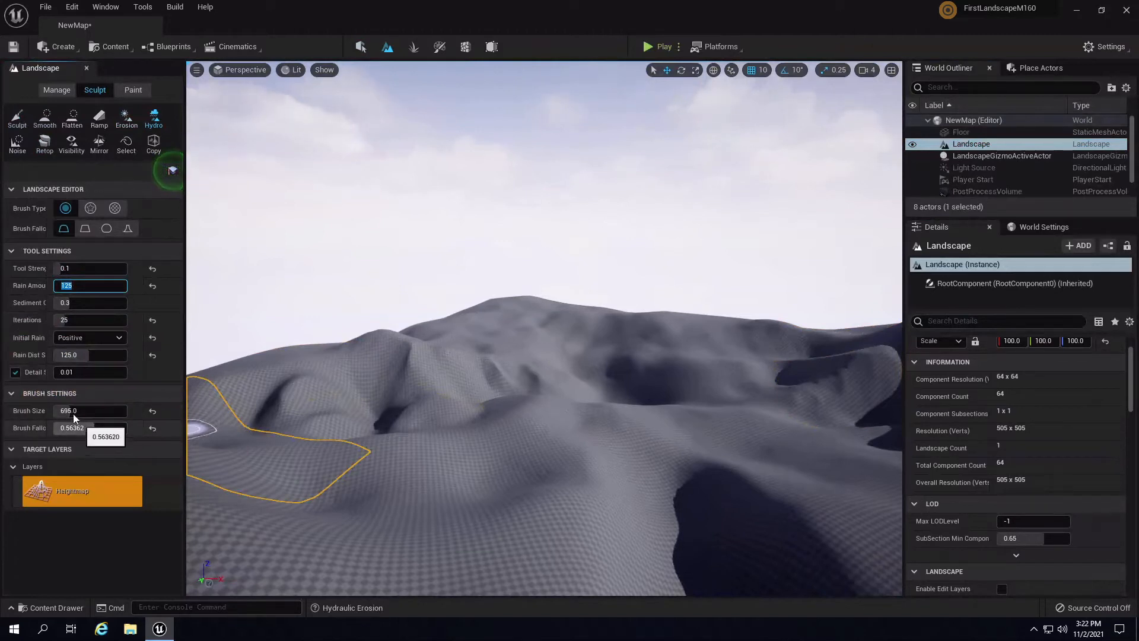
- Enlarge the brush to about 3911 and switch the viewport to Detail Lighting
{"action": "left_click_drag", "start_coordinate": [73, 414], "coordinate": [132, 418]}
{"action": "mouse_move", "coordinate": [520, 368]}
{"action": "right_mouse_down"}
{"action": "mouse_move", "coordinate": [683, 439]}
{"action": "mouse_move", "coordinate": [745, 325]}
{"action": "mouse_move", "coordinate": [795, 380]}
{"action": "right_mouse_up"}
{"action": "left_click", "coordinate": [292, 70]}
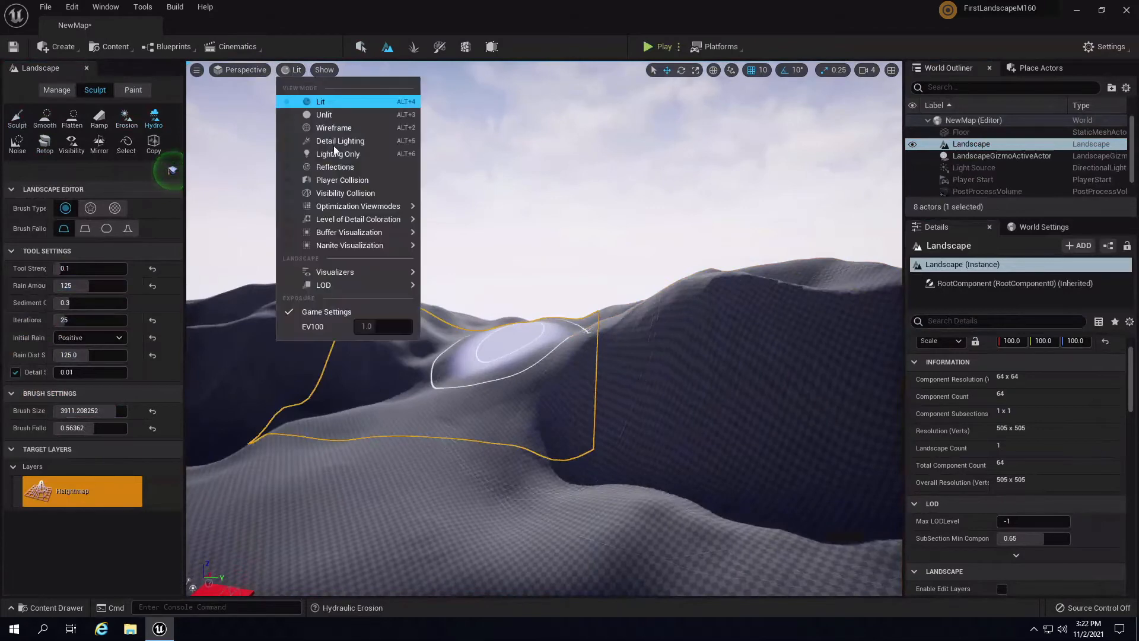
{"action": "left_click", "coordinate": [365, 143]}
{"action": "mouse_move", "coordinate": [446, 244]}
{"action": "right_mouse_down"}
{"action": "mouse_move", "coordinate": [536, 308]}
{"action": "mouse_move", "coordinate": [546, 333]}
{"action": "mouse_move", "coordinate": [656, 279]}
{"action": "right_mouse_up"}
{"action": "key", "text": "w"}
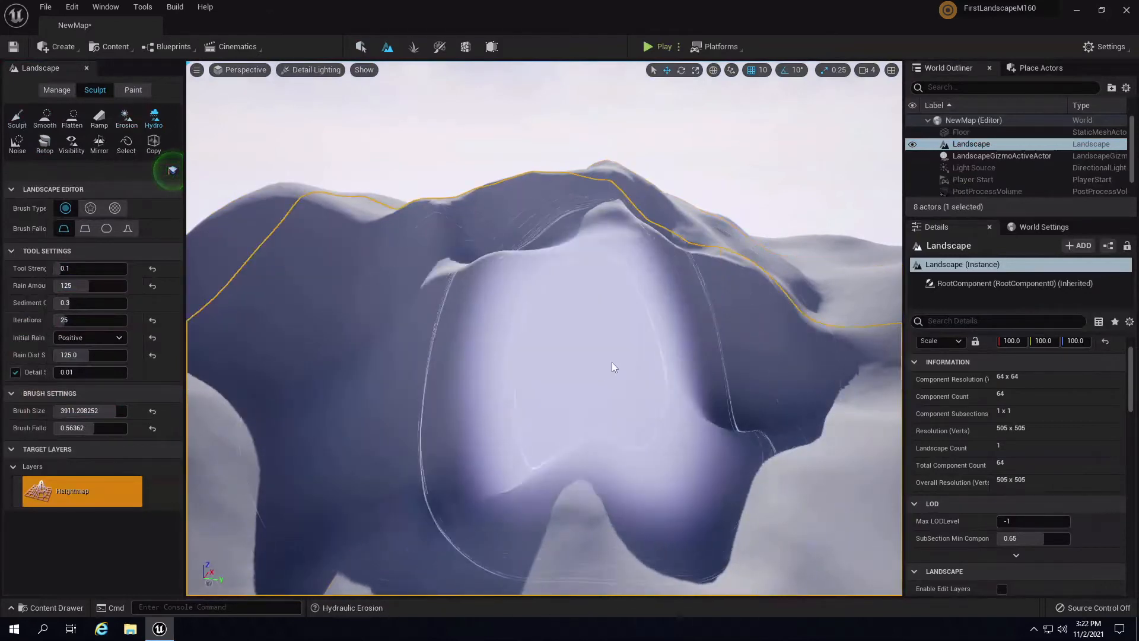
- Undo the latest landscape edits, undoing then redoing the retopologize pass
{"action": "right_click_drag", "start_coordinate": [611, 362], "coordinate": [781, 425]}
{"action": "key", "text": "ctrl+z"}
{"action": "mouse_move", "coordinate": [693, 350]}
{"action": "right_mouse_down"}
{"action": "mouse_move", "coordinate": [686, 294]}
{"action": "mouse_move", "coordinate": [774, 311]}
{"action": "mouse_move", "coordinate": [814, 305]}
{"action": "mouse_move", "coordinate": [803, 312]}
{"action": "right_mouse_up"}
{"action": "key", "text": "a"}
{"action": "key", "text": "ctrl+z"}
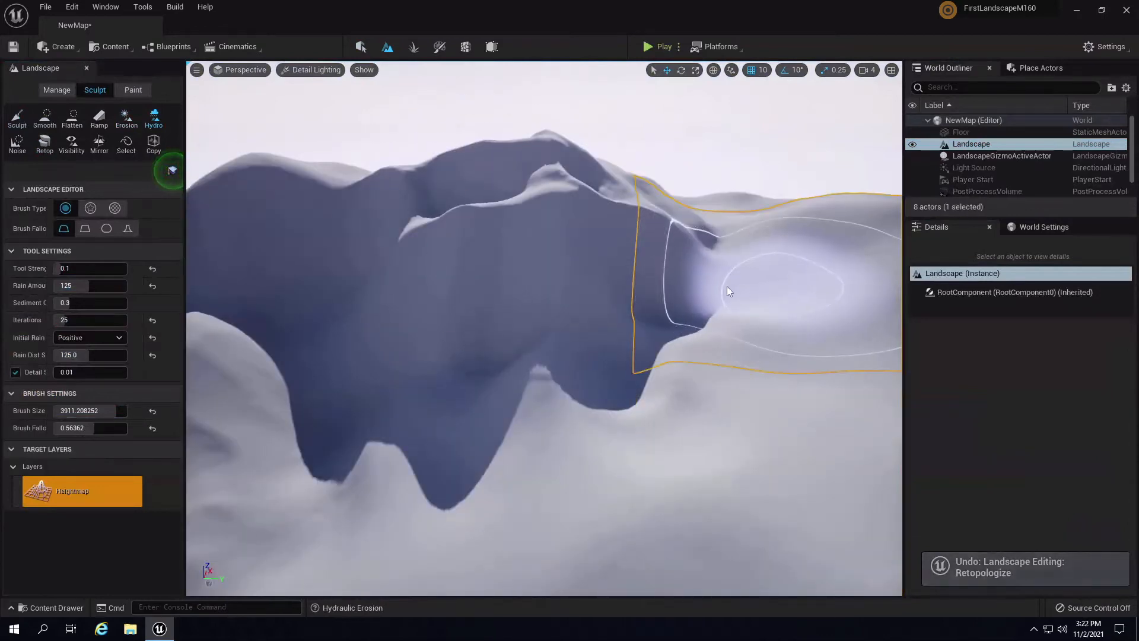
{"action": "key", "text": "ctrl+y"}
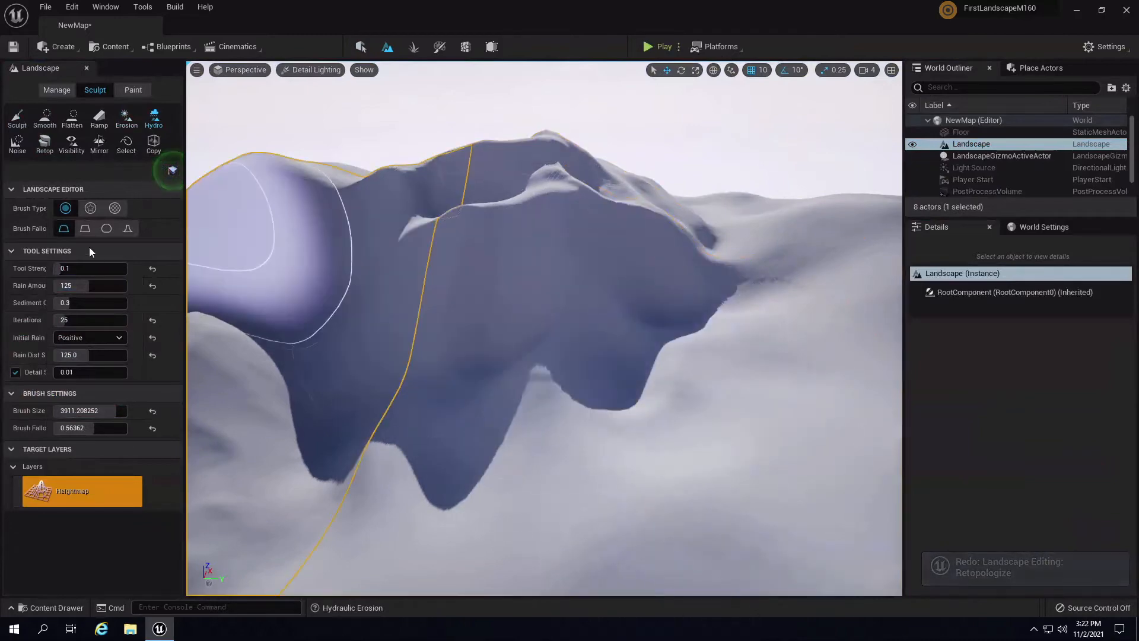
- Move in toward the eroded peak and undo the last two hydraulic erosion strokes
{"action": "mouse_move", "coordinate": [441, 375]}
{"action": "right_mouse_down"}
{"action": "mouse_move", "coordinate": [447, 329]}
{"action": "mouse_move", "coordinate": [468, 393]}
{"action": "right_mouse_up"}
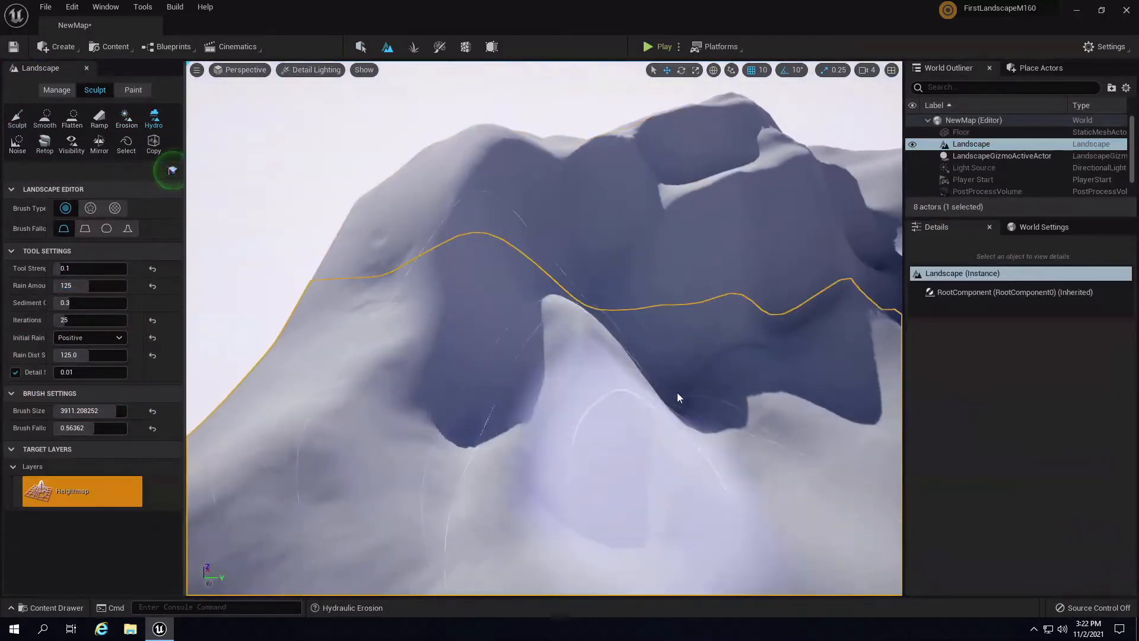
{"action": "right_click_drag", "start_coordinate": [611, 332], "coordinate": [608, 318]}
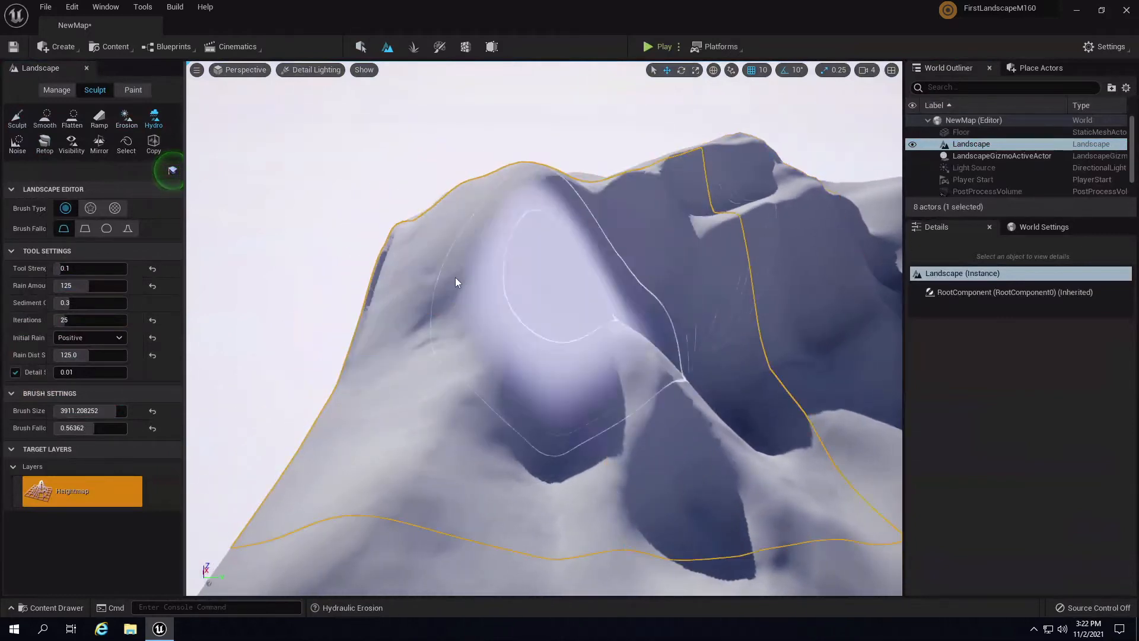
{"action": "mouse_move", "coordinate": [455, 276]}
{"action": "right_mouse_down"}
{"action": "mouse_move", "coordinate": [541, 259]}
{"action": "mouse_move", "coordinate": [543, 284]}
{"action": "right_mouse_up"}
{"action": "key", "text": "ctrl+z"}
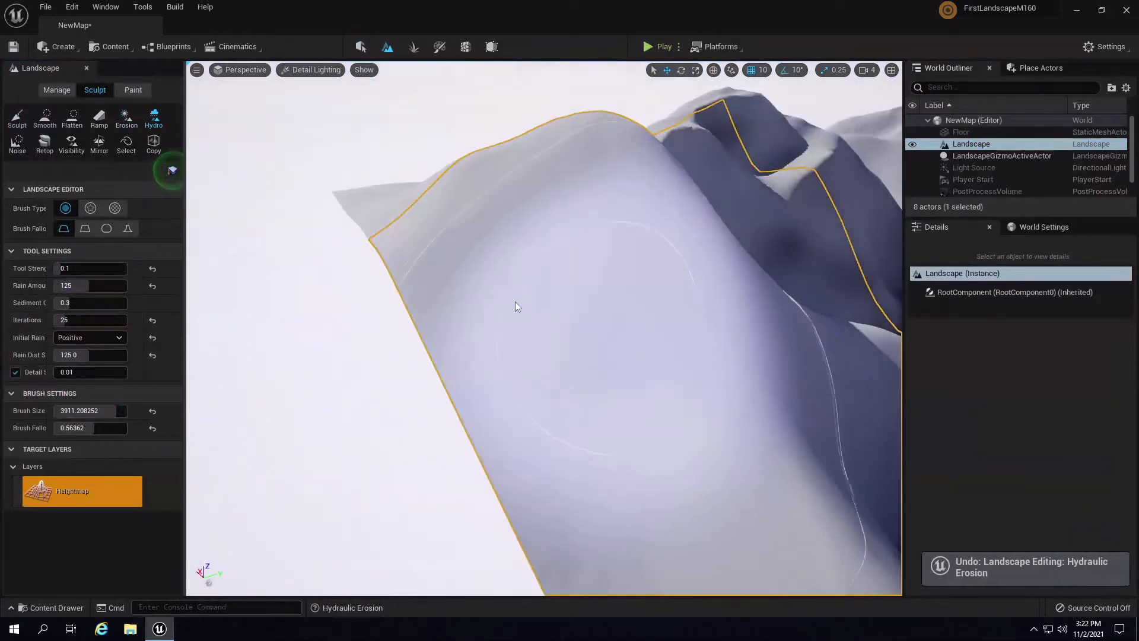
{"action": "key", "text": "ctrl+z"}
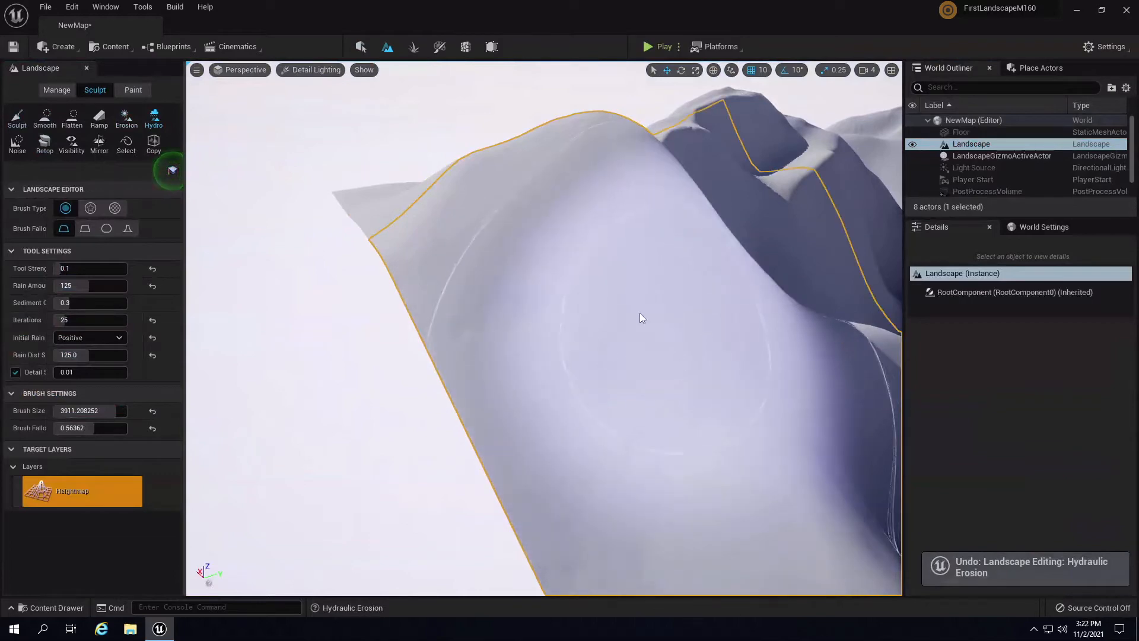
{"action": "mouse_move", "coordinate": [810, 415]}
{"action": "right_mouse_down"}
{"action": "mouse_move", "coordinate": [794, 387]}
{"action": "mouse_move", "coordinate": [813, 393]}
{"action": "mouse_move", "coordinate": [789, 422]}
{"action": "mouse_move", "coordinate": [825, 368]}
{"action": "mouse_move", "coordinate": [680, 386]}
{"action": "mouse_move", "coordinate": [532, 359]}
{"action": "mouse_move", "coordinate": [643, 333]}
{"action": "mouse_move", "coordinate": [628, 318]}
{"action": "mouse_move", "coordinate": [442, 314]}
{"action": "mouse_move", "coordinate": [511, 346]}
{"action": "mouse_move", "coordinate": [467, 254]}
{"action": "mouse_move", "coordinate": [453, 292]}
{"action": "mouse_move", "coordinate": [386, 271]}
{"action": "mouse_move", "coordinate": [404, 180]}
{"action": "mouse_move", "coordinate": [362, 141]}
{"action": "mouse_move", "coordinate": [509, 320]}
{"action": "mouse_move", "coordinate": [579, 380]}
{"action": "mouse_move", "coordinate": [371, 465]}
{"action": "mouse_move", "coordinate": [501, 415]}
{"action": "right_mouse_up"}
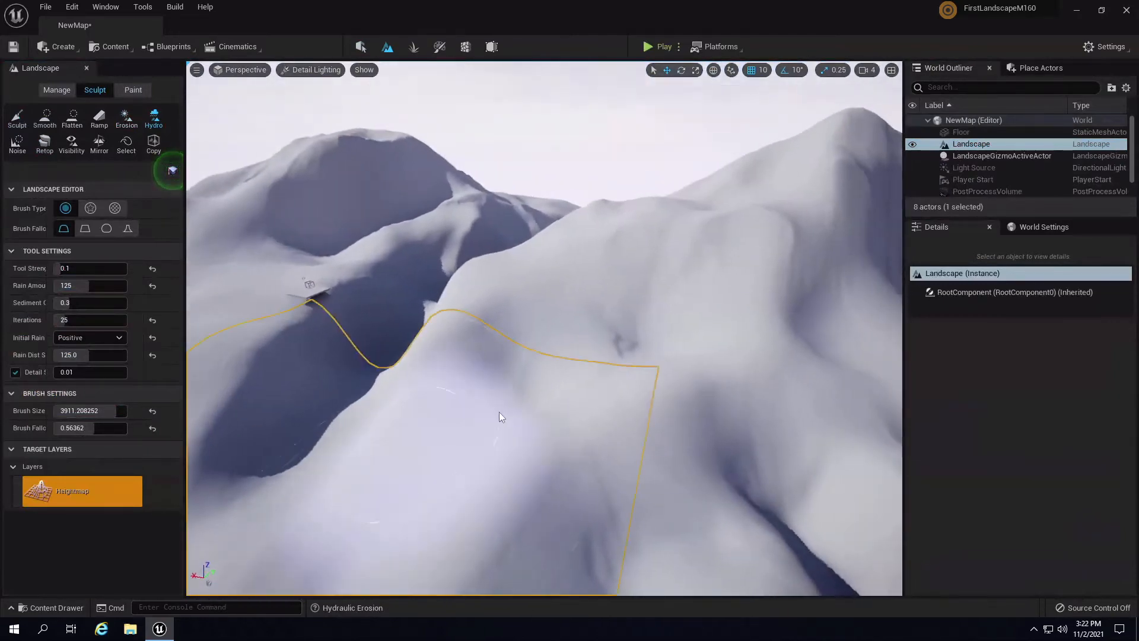
- Hydro-erode the left slope near the peaks, undoing one rejected slope stroke
{"action": "mouse_move", "coordinate": [597, 344]}
{"action": "right_mouse_down"}
{"action": "mouse_move", "coordinate": [681, 343]}
{"action": "mouse_move", "coordinate": [628, 445]}
{"action": "mouse_move", "coordinate": [745, 394]}
{"action": "mouse_move", "coordinate": [690, 386]}
{"action": "mouse_move", "coordinate": [738, 295]}
{"action": "mouse_move", "coordinate": [671, 310]}
{"action": "mouse_move", "coordinate": [656, 381]}
{"action": "mouse_move", "coordinate": [562, 240]}
{"action": "mouse_move", "coordinate": [368, 358]}
{"action": "mouse_move", "coordinate": [254, 333]}
{"action": "mouse_move", "coordinate": [504, 108]}
{"action": "mouse_move", "coordinate": [778, 198]}
{"action": "mouse_move", "coordinate": [771, 225]}
{"action": "mouse_move", "coordinate": [736, 221]}
{"action": "mouse_move", "coordinate": [666, 240]}
{"action": "mouse_move", "coordinate": [677, 267]}
{"action": "right_mouse_up"}
{"action": "mouse_move", "coordinate": [676, 267]}
{"action": "left_mouse_down"}
{"action": "mouse_move", "coordinate": [650, 315]}
{"action": "mouse_move", "coordinate": [675, 358]}
{"action": "mouse_move", "coordinate": [469, 181]}
{"action": "mouse_move", "coordinate": [687, 215]}
{"action": "mouse_move", "coordinate": [676, 336]}
{"action": "mouse_move", "coordinate": [599, 239]}
{"action": "left_mouse_up"}
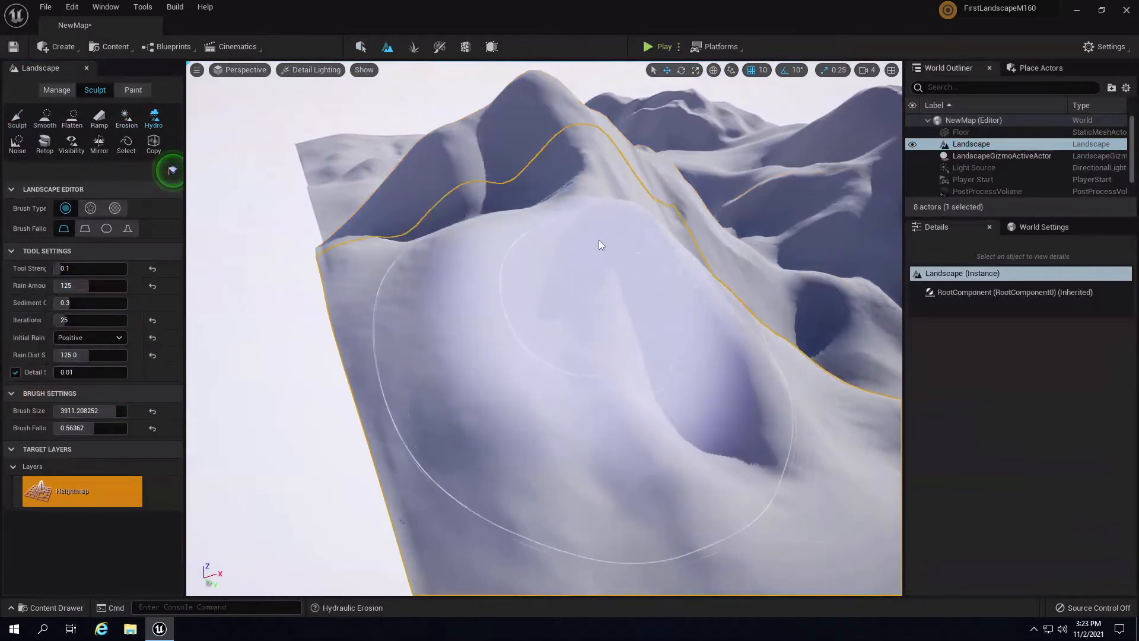
{"action": "key", "text": "ctrl+z"}
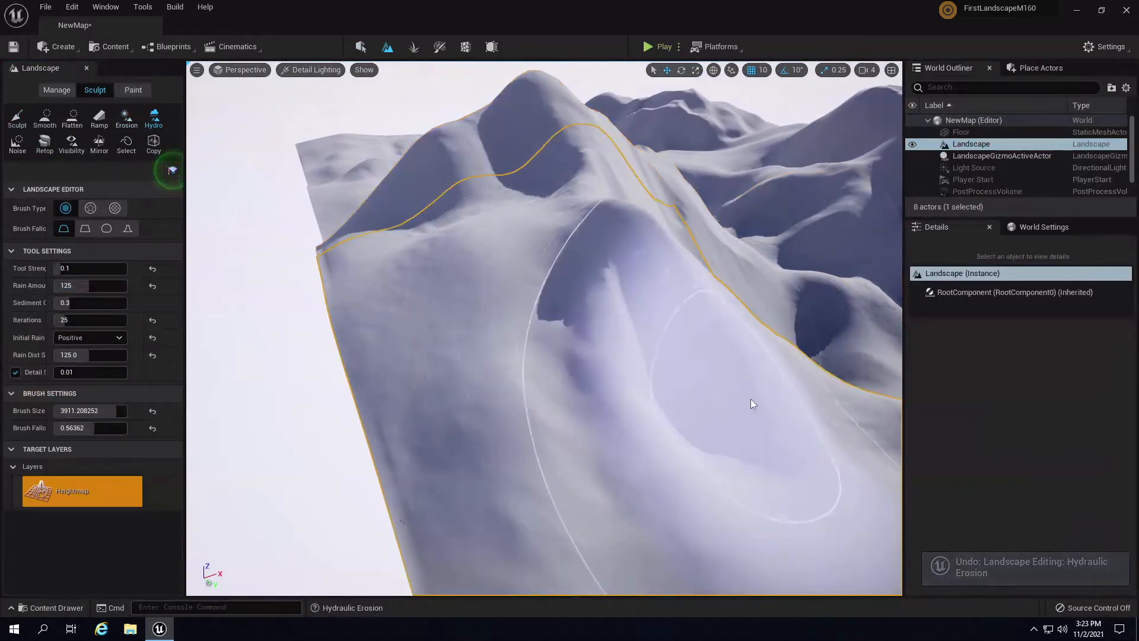
{"action": "mouse_move", "coordinate": [750, 399]}
{"action": "right_mouse_down"}
{"action": "mouse_move", "coordinate": [704, 393]}
{"action": "mouse_move", "coordinate": [751, 326]}
{"action": "right_mouse_up"}
{"action": "mouse_move", "coordinate": [375, 380]}
{"action": "left_mouse_down"}
{"action": "mouse_move", "coordinate": [407, 352]}
{"action": "mouse_move", "coordinate": [382, 305]}
{"action": "mouse_move", "coordinate": [558, 401]}
{"action": "mouse_move", "coordinate": [382, 392]}
{"action": "left_mouse_up"}
- Erode along the ridge from the left hill to the right peak and across the peak
{"action": "mouse_move", "coordinate": [382, 393]}
{"action": "right_mouse_down"}
{"action": "mouse_move", "coordinate": [550, 283]}
{"action": "mouse_move", "coordinate": [440, 293]}
{"action": "mouse_move", "coordinate": [586, 326]}
{"action": "mouse_move", "coordinate": [691, 364]}
{"action": "mouse_move", "coordinate": [702, 379]}
{"action": "mouse_move", "coordinate": [385, 265]}
{"action": "right_mouse_up"}
{"action": "mouse_move", "coordinate": [386, 265]}
{"action": "left_mouse_down"}
{"action": "mouse_move", "coordinate": [472, 265]}
{"action": "mouse_move", "coordinate": [496, 333]}
{"action": "mouse_move", "coordinate": [501, 140]}
{"action": "mouse_move", "coordinate": [588, 130]}
{"action": "mouse_move", "coordinate": [681, 167]}
{"action": "mouse_move", "coordinate": [774, 166]}
{"action": "left_mouse_up"}
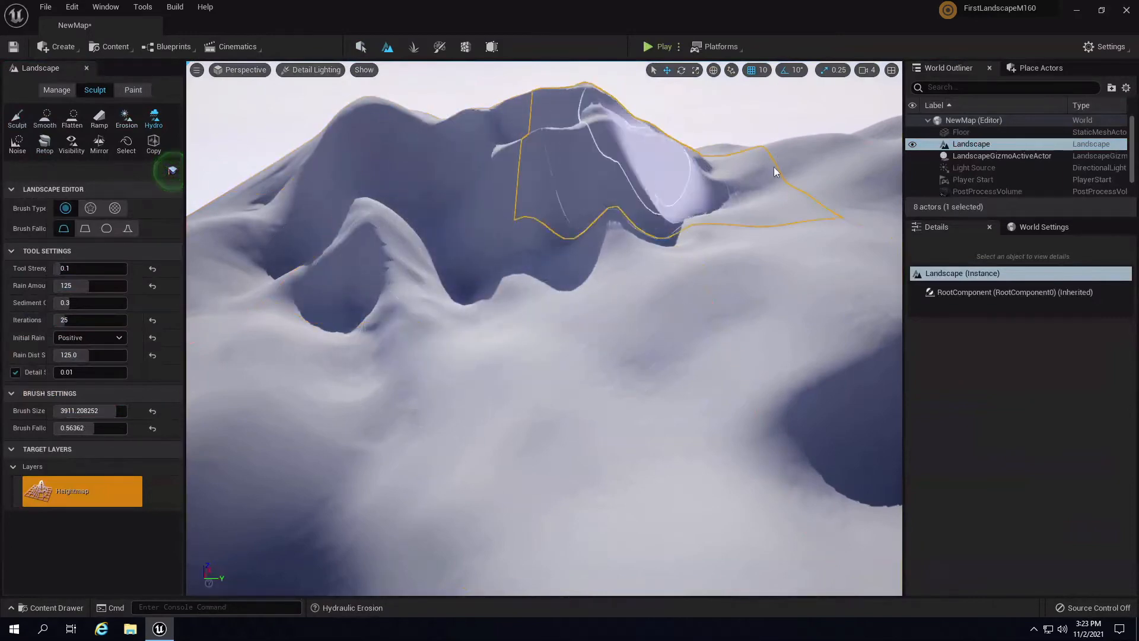
{"action": "mouse_move", "coordinate": [773, 166]}
{"action": "right_mouse_down"}
{"action": "mouse_move", "coordinate": [845, 157]}
{"action": "mouse_move", "coordinate": [814, 293]}
{"action": "mouse_move", "coordinate": [813, 259]}
{"action": "mouse_move", "coordinate": [843, 452]}
{"action": "mouse_move", "coordinate": [815, 415]}
{"action": "right_mouse_up"}
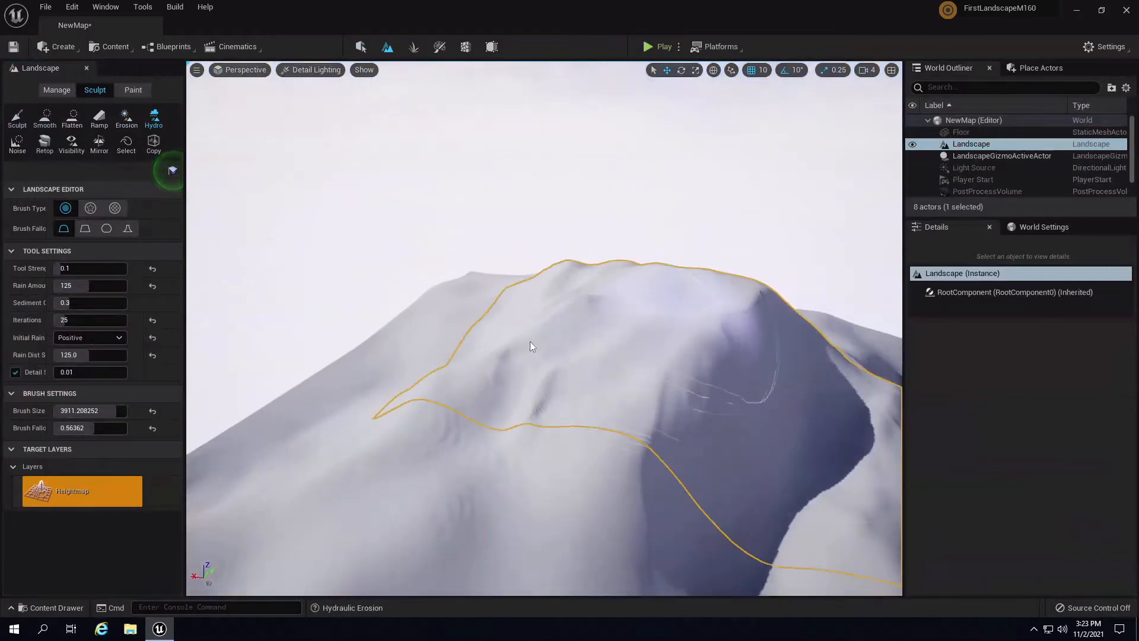
{"action": "mouse_move", "coordinate": [653, 286]}
{"action": "left_mouse_down"}
{"action": "mouse_move", "coordinate": [717, 326]}
{"action": "mouse_move", "coordinate": [468, 340]}
{"action": "mouse_move", "coordinate": [572, 305]}
{"action": "mouse_move", "coordinate": [479, 422]}
{"action": "mouse_move", "coordinate": [541, 527]}
{"action": "mouse_move", "coordinate": [430, 509]}
{"action": "mouse_move", "coordinate": [252, 540]}
{"action": "mouse_move", "coordinate": [623, 478]}
{"action": "left_mouse_up"}
- Carve hydraulic erosion down the nearby and lower mountain slopes from several angles
{"action": "right_click_drag", "start_coordinate": [622, 472], "coordinate": [268, 447]}
{"action": "mouse_move", "coordinate": [268, 450]}
{"action": "left_mouse_down"}
{"action": "mouse_move", "coordinate": [454, 328]}
{"action": "mouse_move", "coordinate": [490, 369]}
{"action": "mouse_move", "coordinate": [630, 378]}
{"action": "mouse_move", "coordinate": [573, 279]}
{"action": "mouse_move", "coordinate": [454, 380]}
{"action": "mouse_move", "coordinate": [395, 339]}
{"action": "mouse_move", "coordinate": [478, 482]}
{"action": "mouse_move", "coordinate": [516, 496]}
{"action": "left_mouse_up"}
{"action": "right_click_drag", "start_coordinate": [517, 491], "coordinate": [578, 448]}
{"action": "mouse_move", "coordinate": [577, 449]}
{"action": "left_mouse_down"}
{"action": "mouse_move", "coordinate": [472, 496]}
{"action": "mouse_move", "coordinate": [376, 393]}
{"action": "mouse_move", "coordinate": [695, 406]}
{"action": "left_mouse_up"}
{"action": "mouse_move", "coordinate": [695, 405]}
{"action": "right_mouse_down"}
{"action": "mouse_move", "coordinate": [442, 345]}
{"action": "mouse_move", "coordinate": [518, 426]}
{"action": "mouse_move", "coordinate": [581, 392]}
{"action": "mouse_move", "coordinate": [578, 284]}
{"action": "mouse_move", "coordinate": [529, 286]}
{"action": "right_mouse_up"}
{"action": "mouse_move", "coordinate": [528, 286]}
{"action": "left_mouse_down"}
{"action": "mouse_move", "coordinate": [445, 381]}
{"action": "mouse_move", "coordinate": [463, 224]}
{"action": "mouse_move", "coordinate": [671, 604]}
{"action": "mouse_move", "coordinate": [529, 452]}
{"action": "mouse_move", "coordinate": [606, 620]}
{"action": "mouse_move", "coordinate": [640, 488]}
{"action": "left_mouse_up"}
{"action": "mouse_move", "coordinate": [640, 488]}
{"action": "right_mouse_down"}
{"action": "mouse_move", "coordinate": [711, 455]}
{"action": "mouse_move", "coordinate": [717, 329]}
{"action": "mouse_move", "coordinate": [650, 238]}
{"action": "mouse_move", "coordinate": [599, 284]}
{"action": "mouse_move", "coordinate": [361, 427]}
{"action": "right_mouse_up"}
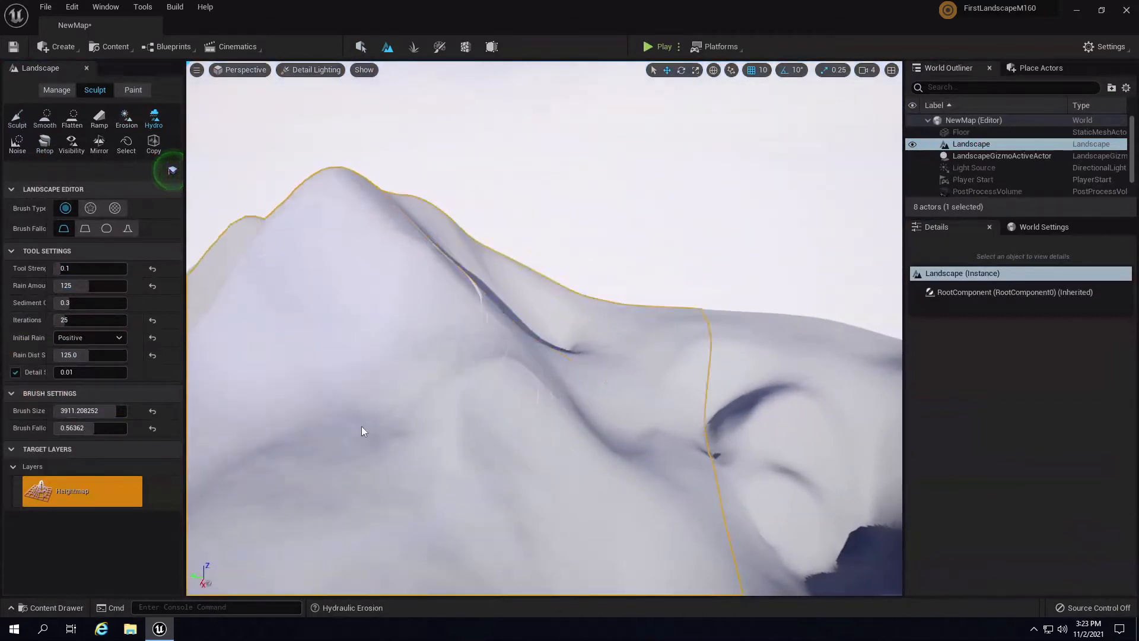
{"action": "mouse_move", "coordinate": [361, 427]}
{"action": "left_mouse_down"}
{"action": "mouse_move", "coordinate": [359, 289]}
{"action": "mouse_move", "coordinate": [489, 440]}
{"action": "mouse_move", "coordinate": [678, 508]}
{"action": "left_mouse_up"}
{"action": "mouse_move", "coordinate": [678, 509]}
{"action": "right_mouse_down"}
{"action": "mouse_move", "coordinate": [580, 376]}
{"action": "mouse_move", "coordinate": [410, 410]}
{"action": "mouse_move", "coordinate": [398, 344]}
{"action": "mouse_move", "coordinate": [379, 575]}
{"action": "right_mouse_up"}
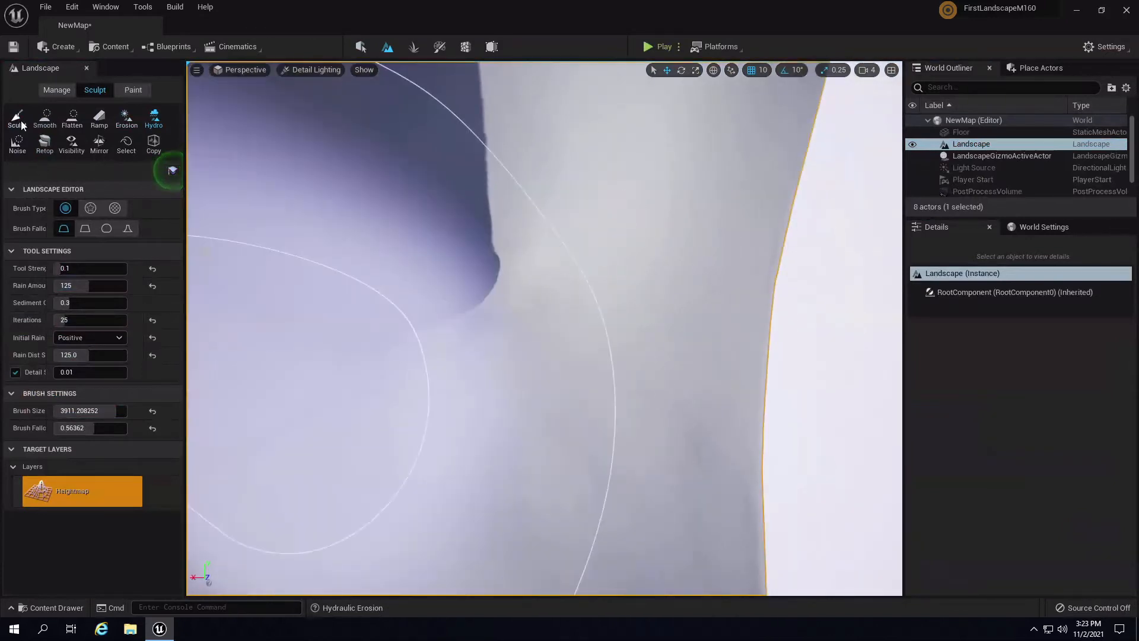
- Switch to the Sculpt brush and undo the last sculpt edit on the slope
{"action": "left_click", "coordinate": [21, 124]}
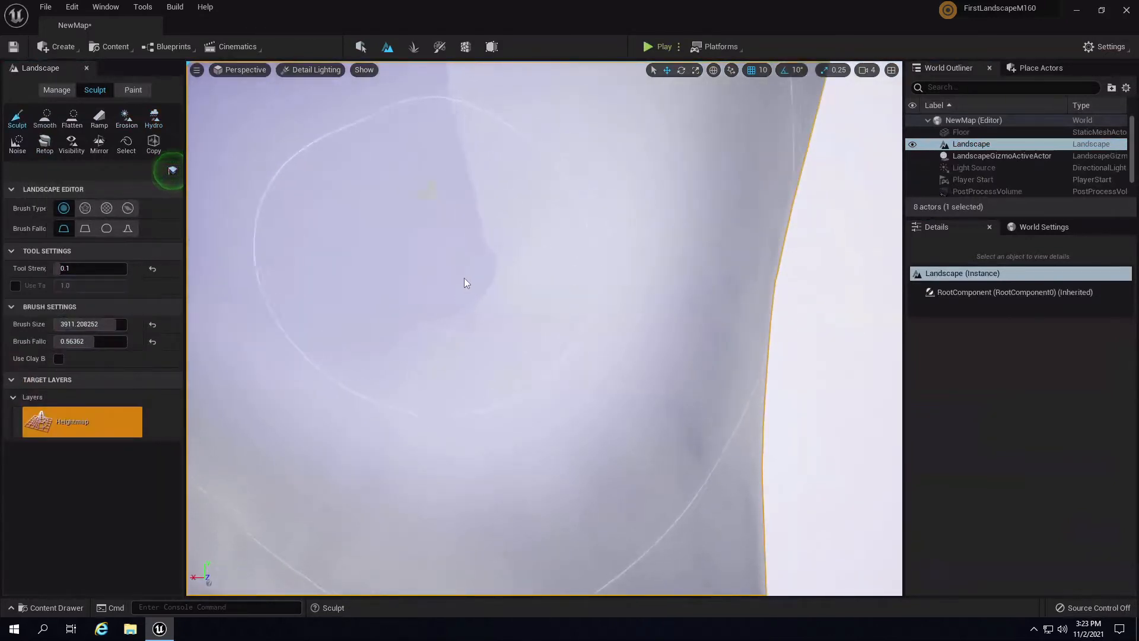
{"action": "mouse_move", "coordinate": [464, 278]}
{"action": "right_mouse_down"}
{"action": "mouse_move", "coordinate": [447, 293]}
{"action": "mouse_move", "coordinate": [471, 279]}
{"action": "mouse_move", "coordinate": [503, 215]}
{"action": "right_mouse_up"}
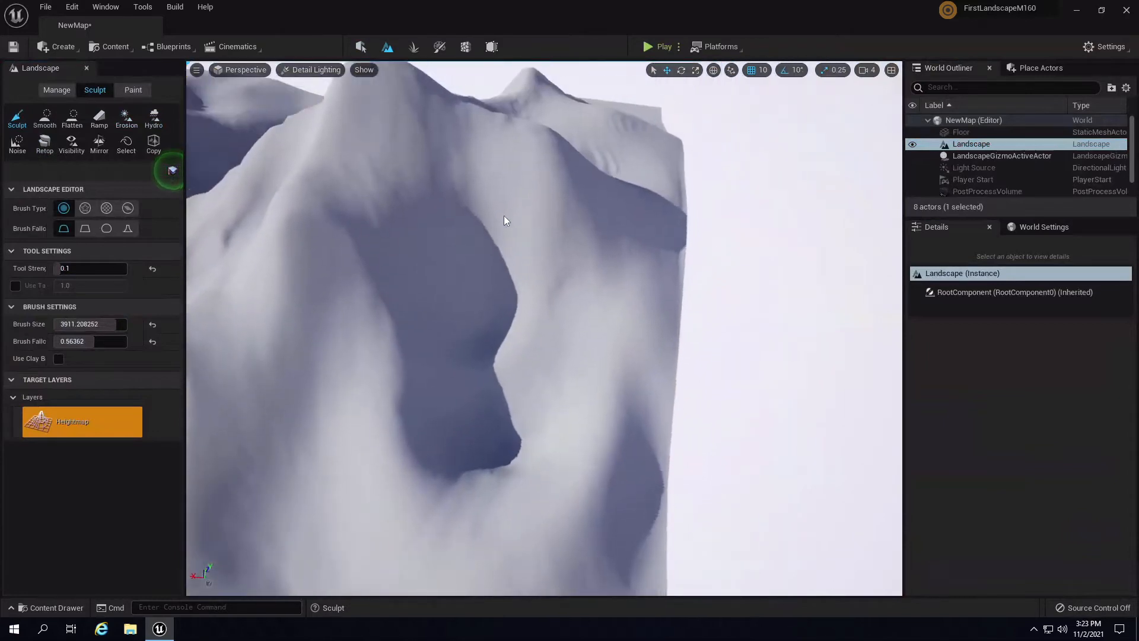
{"action": "key", "text": "ctrl+z"}
{"action": "right_click_drag", "start_coordinate": [643, 333], "coordinate": [620, 314]}
- Shrink the brush to 1135 and select the Hydro erosion tool
{"action": "key", "text": "bracketleft"}
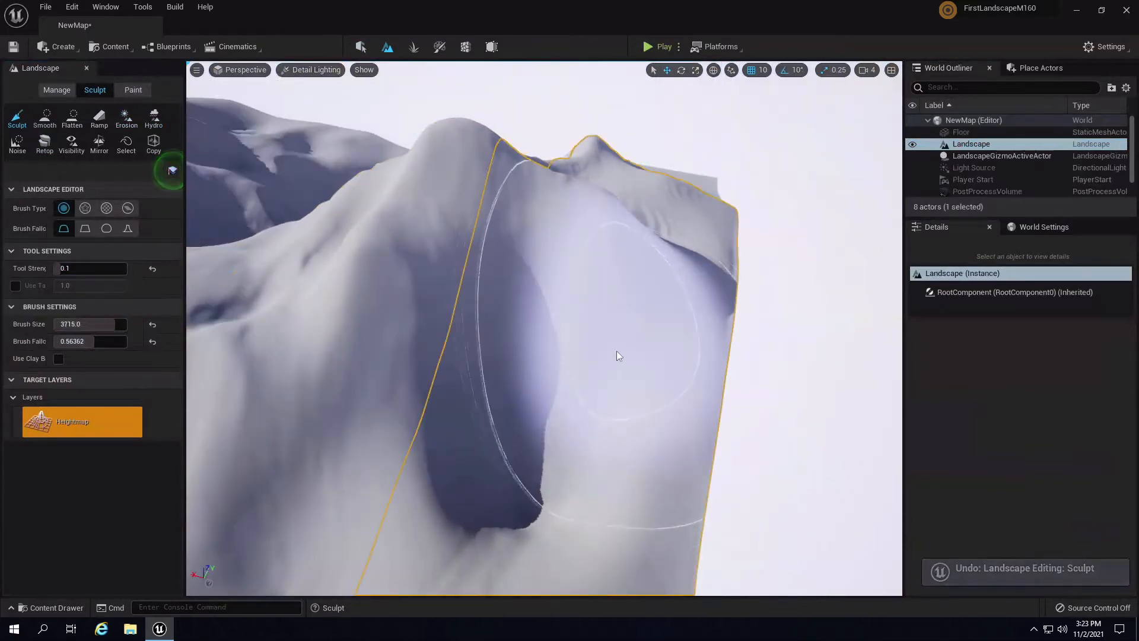
{"action": "key", "text": "bracketleft"}
{"action": "key", "text": "bracketleft"}
{"action": "key", "text": "bracketleft"}
{"action": "key", "text": "bracketleft"}
{"action": "key", "text": "bracketleft"}
{"action": "key", "text": "bracketleft"}
{"action": "key", "text": "bracketleft"}
{"action": "key", "text": "bracketleft"}
{"action": "key", "text": "bracketleft"}
{"action": "key", "text": "bracketleft"}
{"action": "key", "text": "bracketleft"}
{"action": "key", "text": "bracketleft"}
{"action": "key", "text": "bracketleft"}
{"action": "key", "text": "bracketleft"}
{"action": "key", "text": "bracketleft"}
{"action": "key", "text": "bracketleft"}
{"action": "key", "text": "bracketleft"}
{"action": "key", "text": "bracketleft"}
{"action": "key", "text": "bracketleft"}
{"action": "key", "text": "bracketleft"}
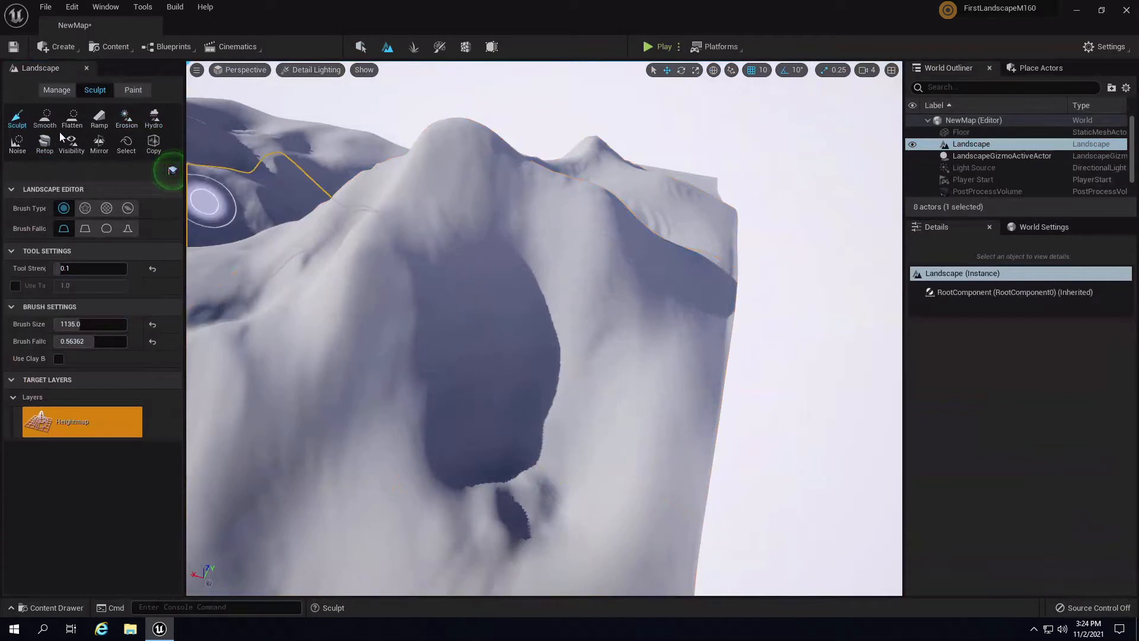
{"action": "left_click", "coordinate": [125, 119]}
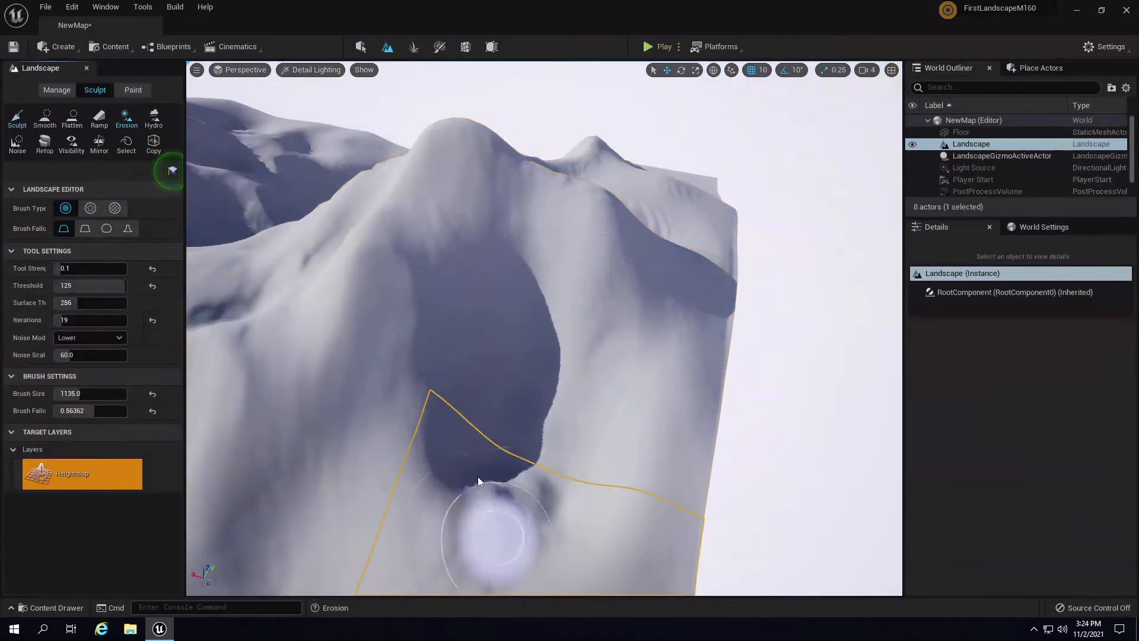
{"action": "left_click", "coordinate": [154, 117]}
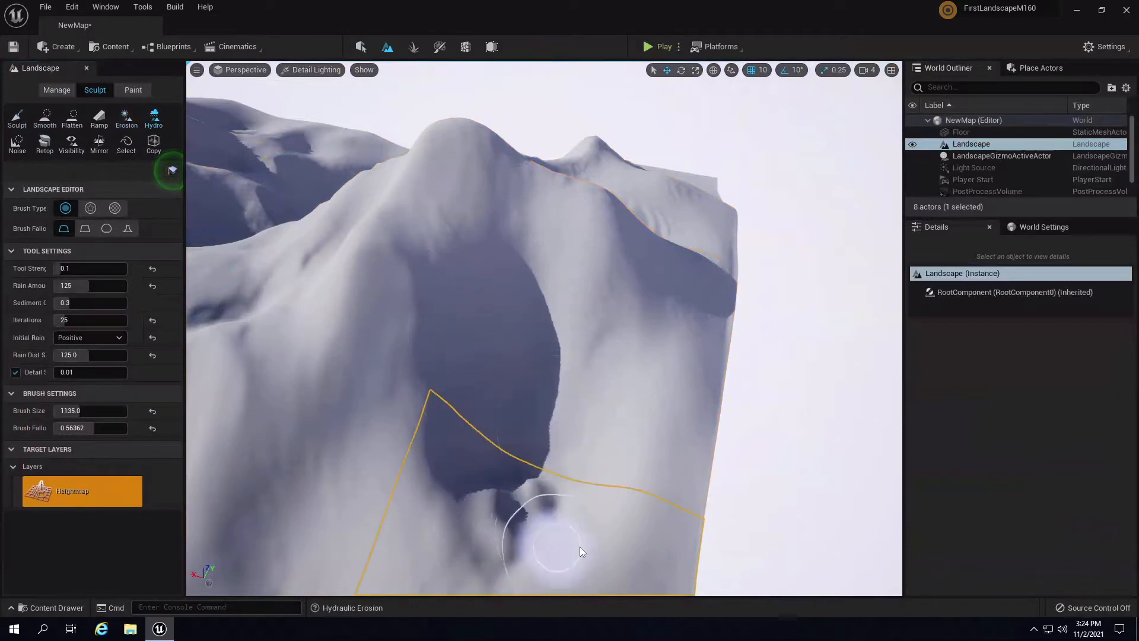
{"action": "mouse_move", "coordinate": [558, 532]}
{"action": "right_mouse_down"}
{"action": "mouse_move", "coordinate": [516, 504]}
{"action": "mouse_move", "coordinate": [433, 401]}
{"action": "mouse_move", "coordinate": [458, 514]}
{"action": "right_mouse_up"}
- Undo the hydraulic erosion and smooth the jagged bulges below the dark hollow
{"action": "key", "text": "ctrl+z"}
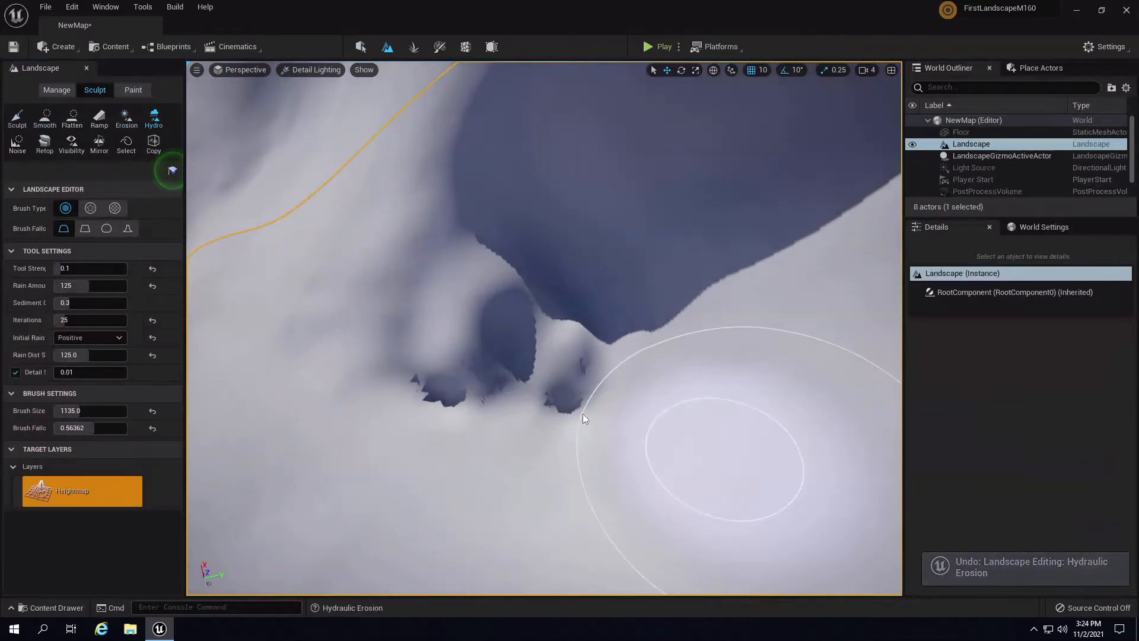
{"action": "left_click", "coordinate": [46, 116]}
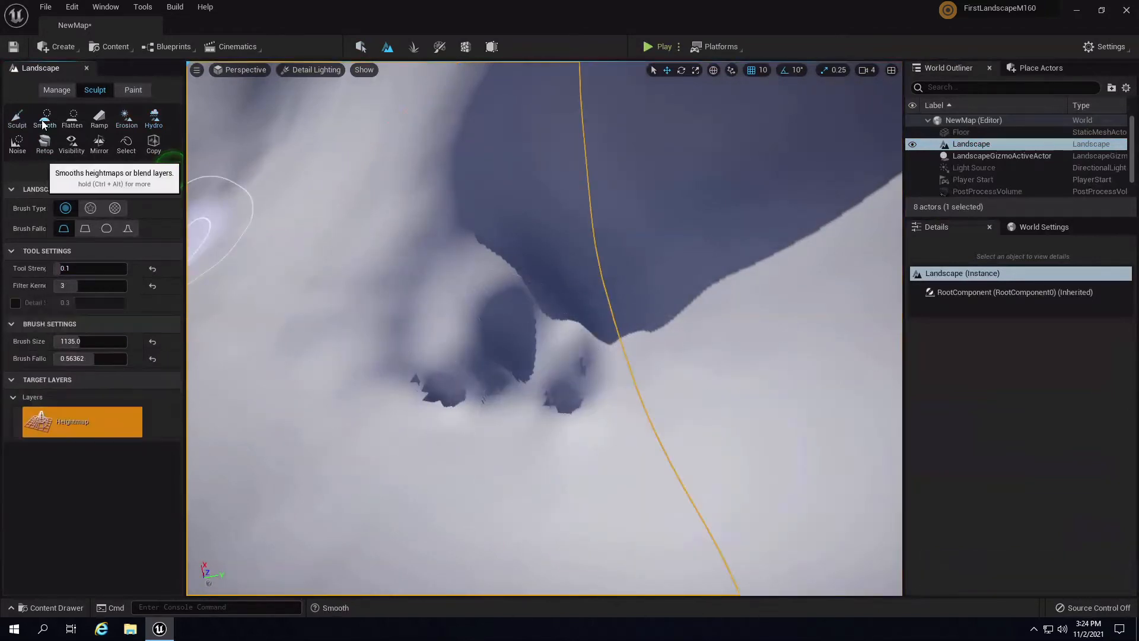
{"action": "left_click_drag", "start_coordinate": [442, 394], "coordinate": [423, 386]}
- Undo the last Smooth stroke and return to the Erosion tool
{"action": "right_click_drag", "start_coordinate": [657, 378], "coordinate": [593, 196]}
{"action": "scroll", "coordinate": [628, 248], "scroll_direction": "down", "scroll_amount": 8}
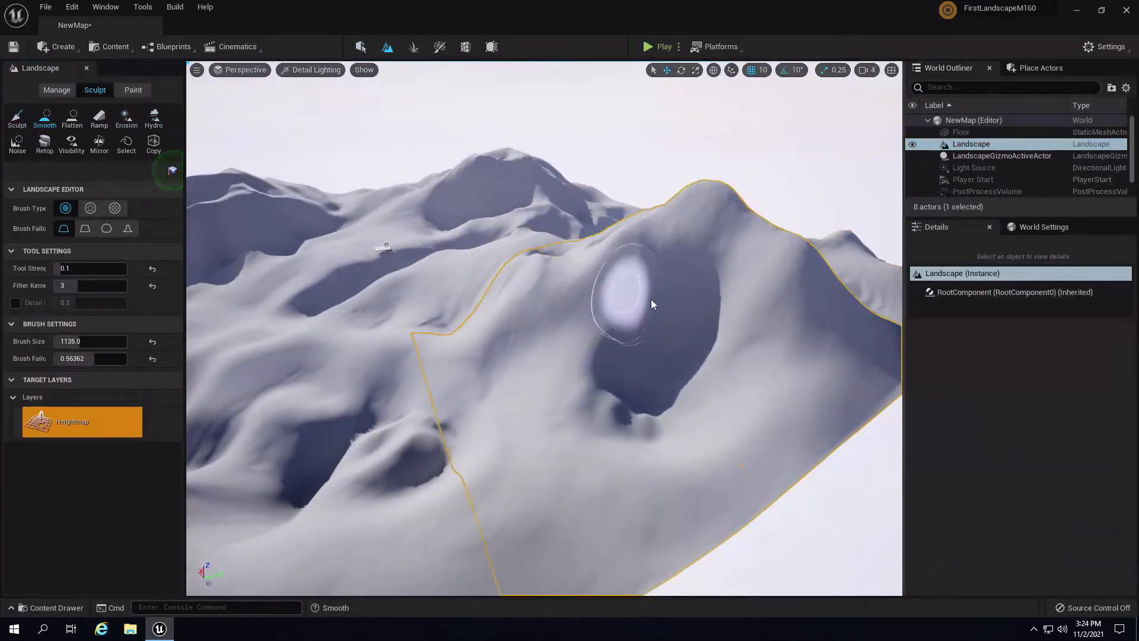
{"action": "mouse_move", "coordinate": [650, 299]}
{"action": "right_mouse_down"}
{"action": "mouse_move", "coordinate": [625, 302]}
{"action": "mouse_move", "coordinate": [628, 318]}
{"action": "right_mouse_up"}
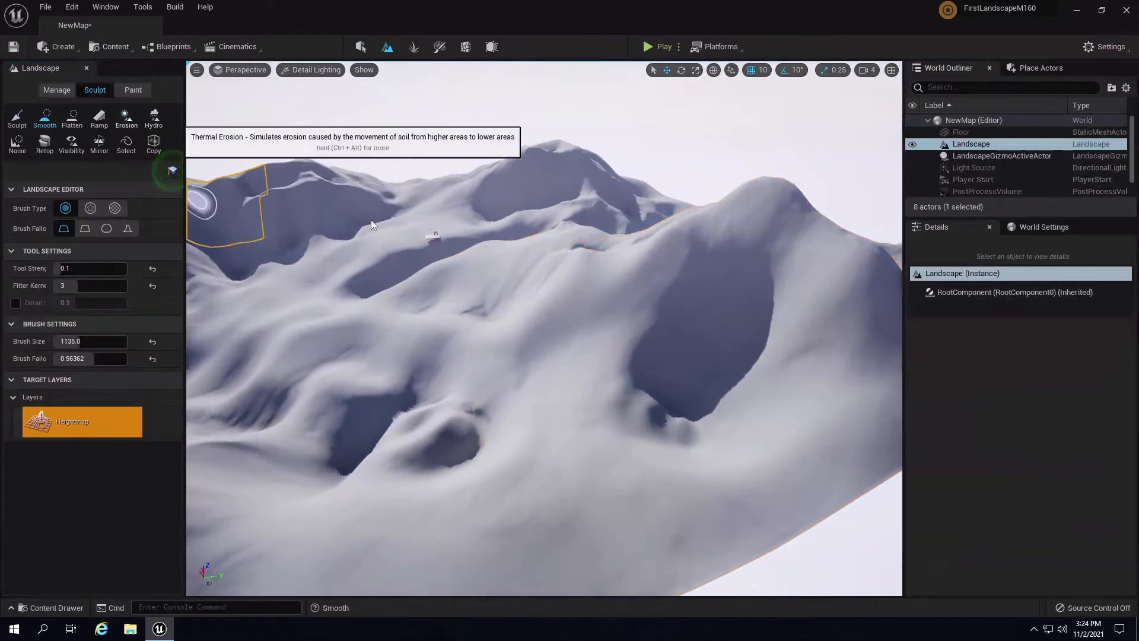
{"action": "key", "text": "ctrl+z"}
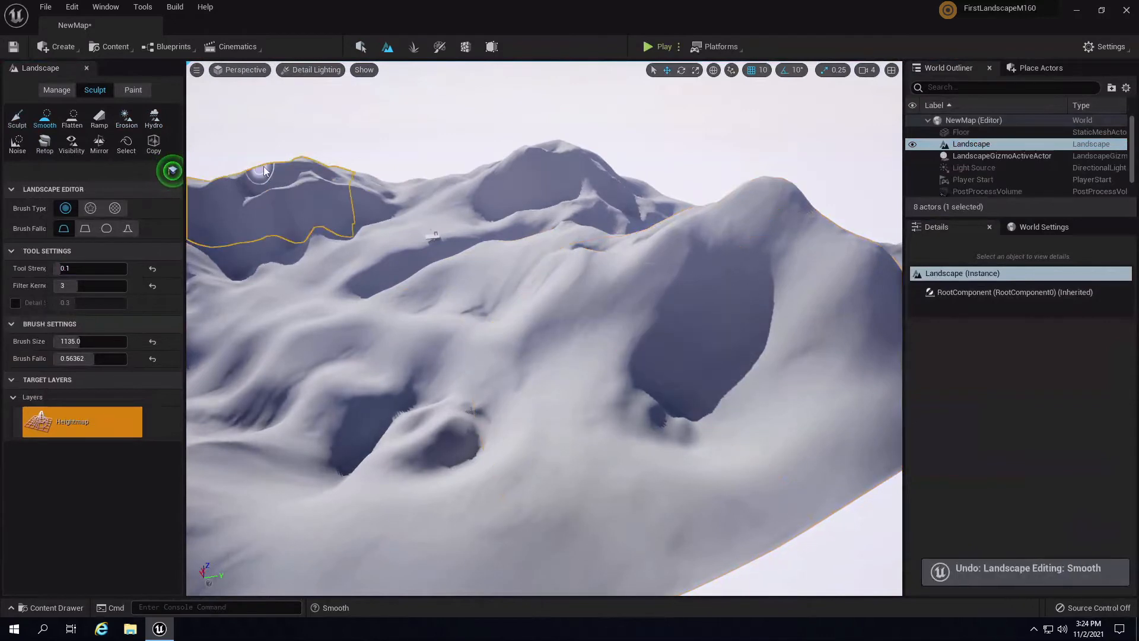
{"action": "left_click", "coordinate": [126, 119]}
- Paint diagonal thermal-erosion grooves back and forth across the outlined slope, then orbit to the dark slope
{"action": "mouse_move", "coordinate": [582, 286]}
{"action": "left_mouse_down"}
{"action": "mouse_move", "coordinate": [538, 329]}
{"action": "mouse_move", "coordinate": [608, 314]}
{"action": "mouse_move", "coordinate": [561, 277]}
{"action": "mouse_move", "coordinate": [541, 308]}
{"action": "mouse_move", "coordinate": [629, 312]}
{"action": "mouse_move", "coordinate": [607, 305]}
{"action": "mouse_move", "coordinate": [533, 329]}
{"action": "mouse_move", "coordinate": [596, 316]}
{"action": "mouse_move", "coordinate": [642, 362]}
{"action": "mouse_move", "coordinate": [652, 418]}
{"action": "mouse_move", "coordinate": [787, 351]}
{"action": "mouse_move", "coordinate": [837, 253]}
{"action": "mouse_move", "coordinate": [728, 283]}
{"action": "left_mouse_up"}
{"action": "mouse_move", "coordinate": [728, 284]}
{"action": "right_mouse_down"}
{"action": "mouse_move", "coordinate": [810, 287]}
{"action": "mouse_move", "coordinate": [792, 275]}
{"action": "mouse_move", "coordinate": [759, 307]}
{"action": "mouse_move", "coordinate": [582, 305]}
{"action": "mouse_move", "coordinate": [596, 299]}
{"action": "right_mouse_up"}
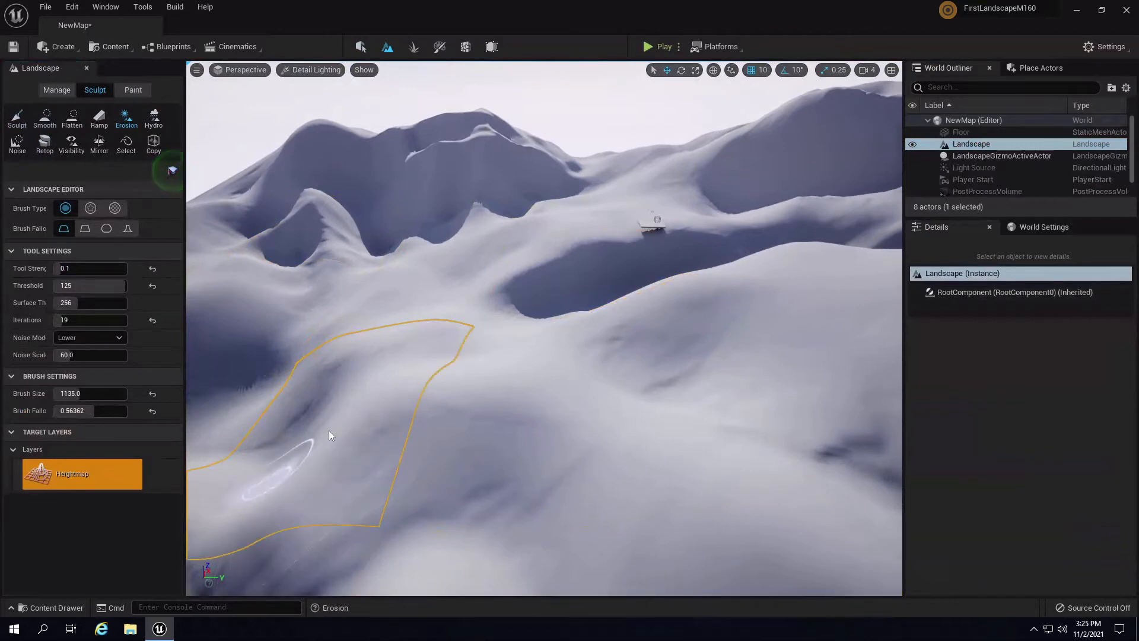
{"action": "mouse_move", "coordinate": [442, 451]}
{"action": "right_mouse_down"}
{"action": "mouse_move", "coordinate": [649, 504]}
{"action": "mouse_move", "coordinate": [712, 497]}
{"action": "right_mouse_up"}
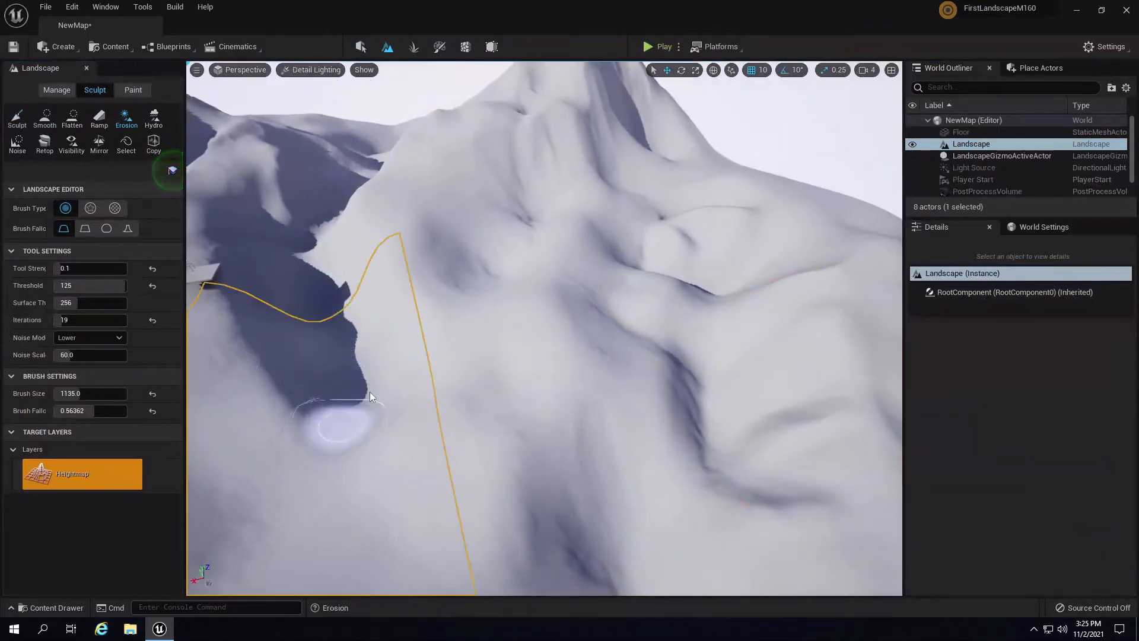
{"action": "right_click_drag", "start_coordinate": [344, 414], "coordinate": [500, 384]}
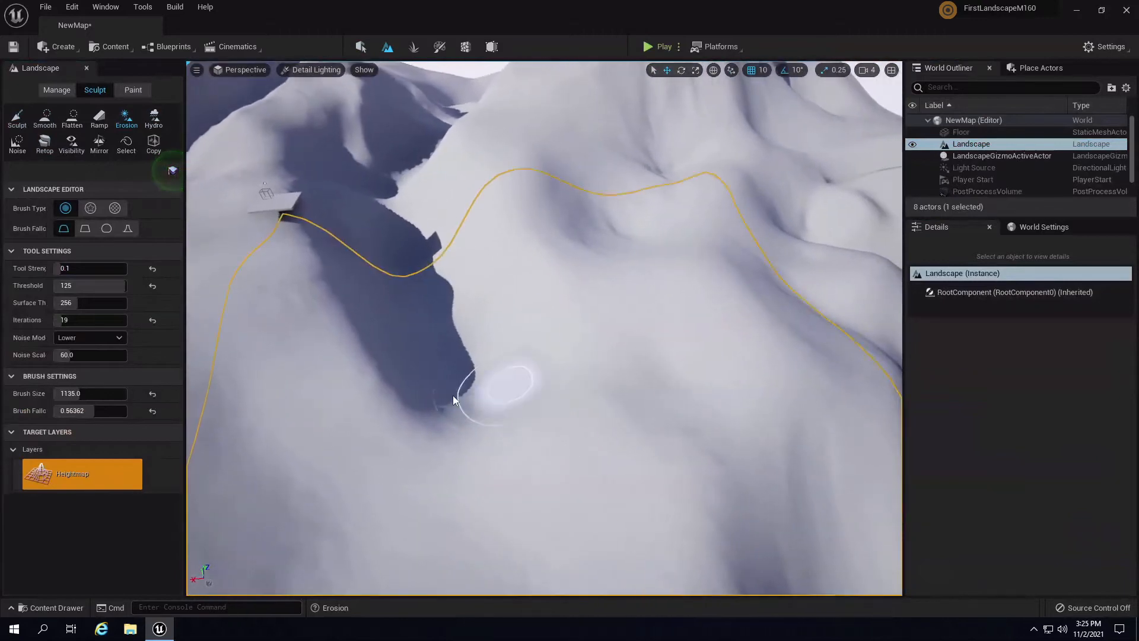
- With the Sculpt brush at size 609 and strength 0.556, extend the ridge down-left
{"action": "left_click", "coordinate": [17, 118]}
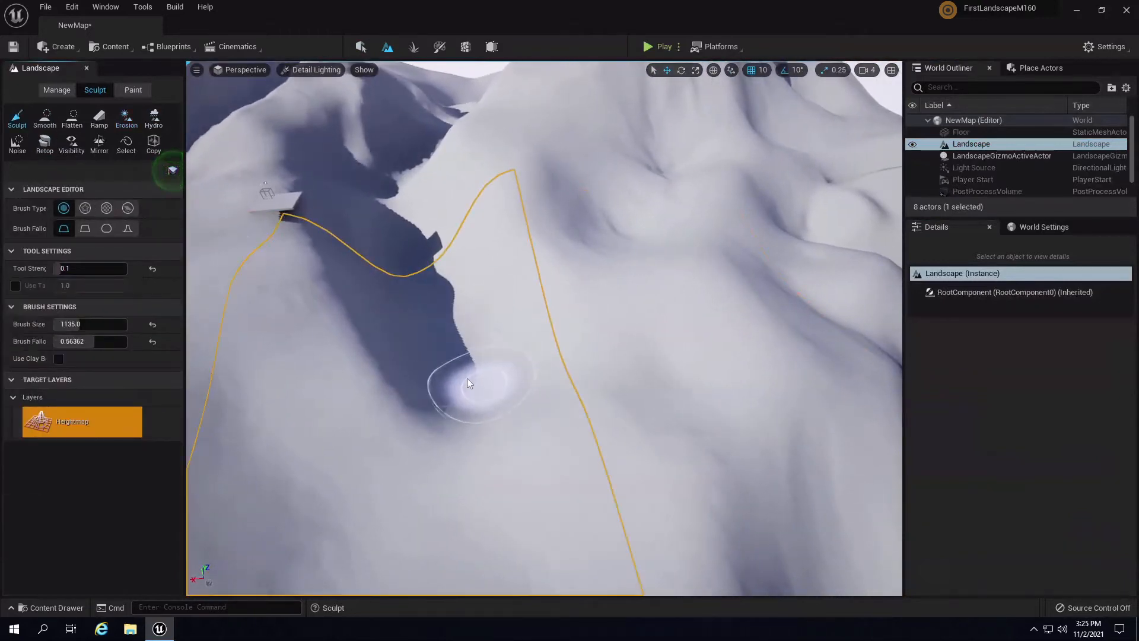
{"action": "mouse_move", "coordinate": [505, 381]}
{"action": "left_mouse_down"}
{"action": "mouse_move", "coordinate": [475, 385]}
{"action": "mouse_move", "coordinate": [500, 380]}
{"action": "mouse_move", "coordinate": [485, 383]}
{"action": "mouse_move", "coordinate": [533, 406]}
{"action": "left_mouse_up"}
{"action": "key", "text": "bracketleft"}
{"action": "key", "text": "bracketleft"}
{"action": "key", "text": "bracketleft"}
{"action": "key", "text": "bracketleft"}
{"action": "key", "text": "bracketleft"}
{"action": "key", "text": "bracketleft"}
{"action": "key", "text": "bracketleft"}
{"action": "key", "text": "bracketleft"}
{"action": "key", "text": "bracketleft"}
{"action": "key", "text": "bracketleft"}
{"action": "key", "text": "bracketleft"}
{"action": "key", "text": "bracketleft"}
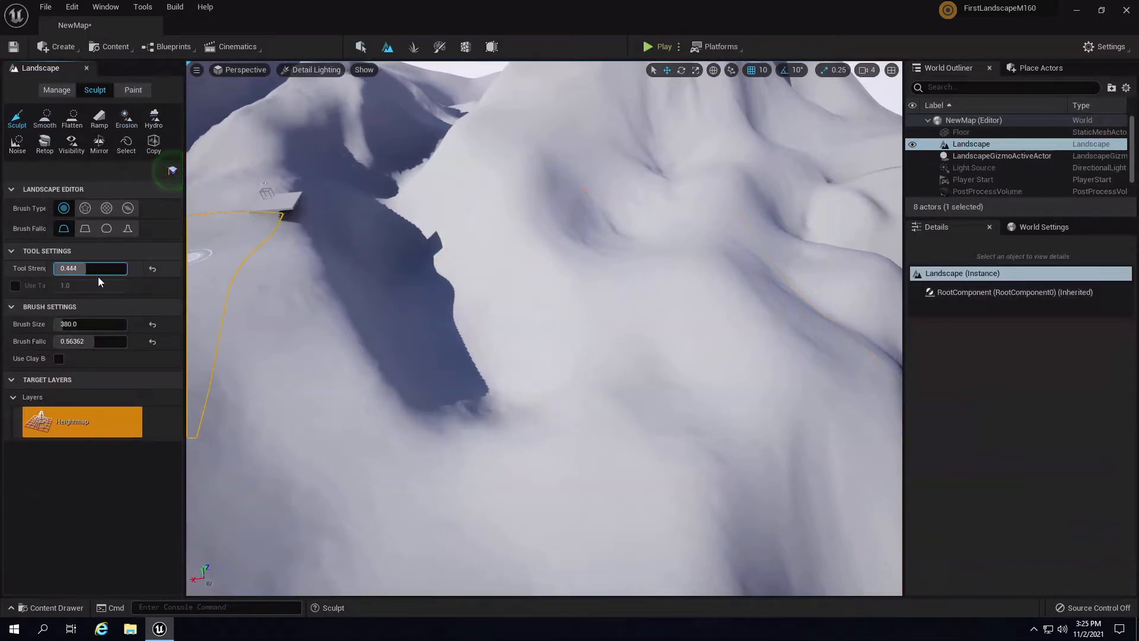
{"action": "left_click_drag", "start_coordinate": [98, 276], "coordinate": [107, 276]}
{"action": "left_click", "coordinate": [514, 406]}
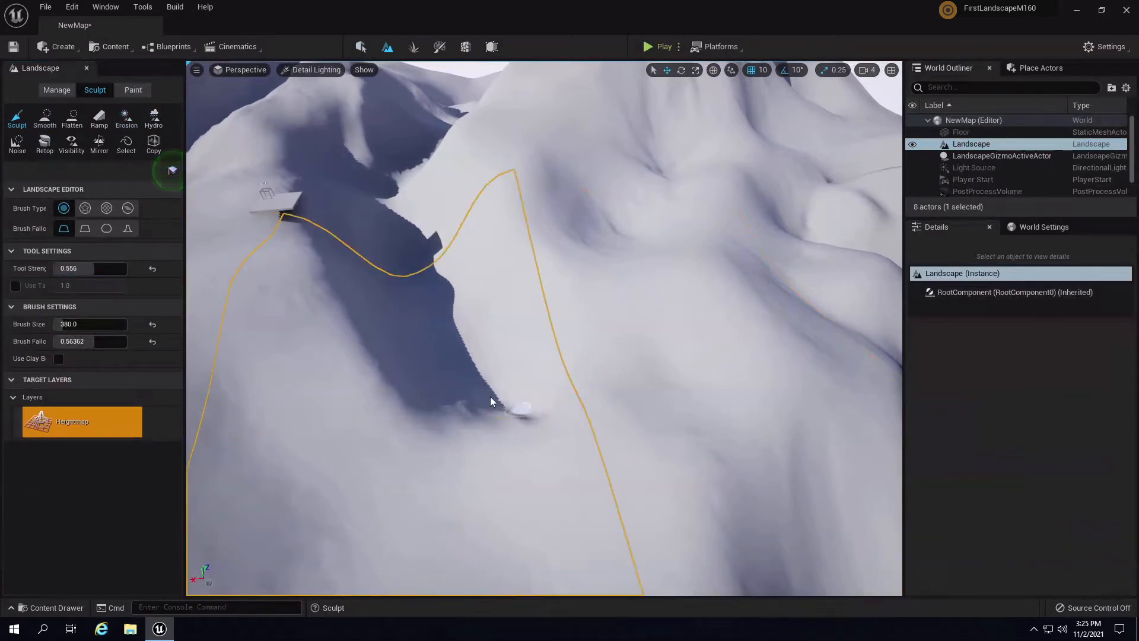
{"action": "mouse_move", "coordinate": [490, 397]}
{"action": "left_mouse_down"}
{"action": "mouse_move", "coordinate": [417, 426]}
{"action": "mouse_move", "coordinate": [443, 425]}
{"action": "mouse_move", "coordinate": [433, 439]}
{"action": "mouse_move", "coordinate": [525, 422]}
{"action": "left_mouse_up"}
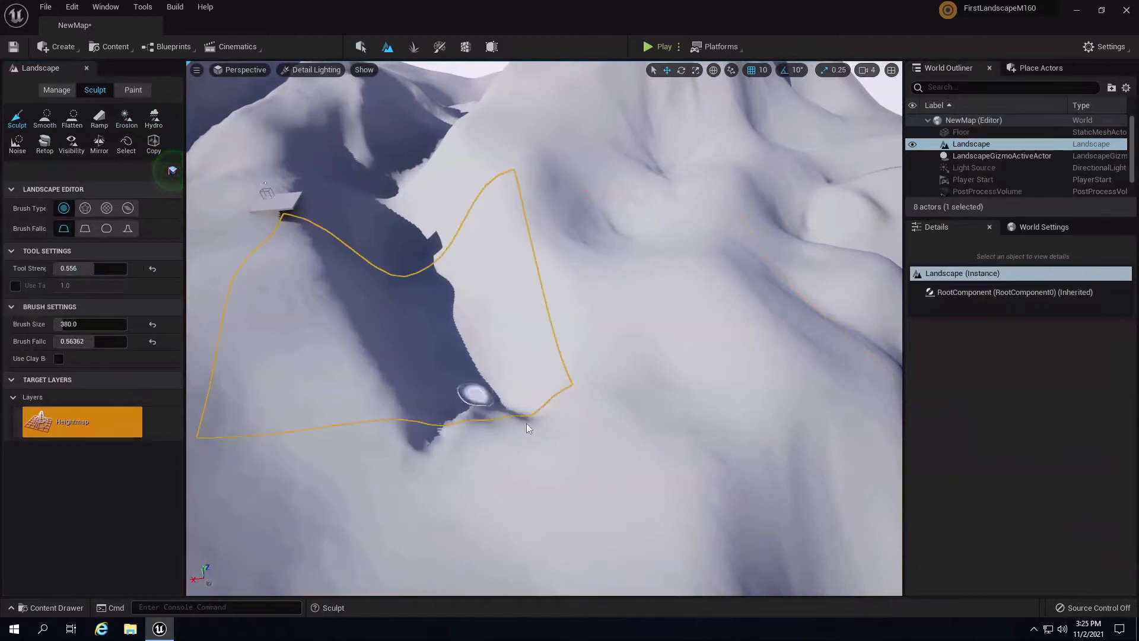
- Erode the ravine's lower tip with a 1183 Erosion brush, lowering strength to 0.172
{"action": "left_click", "coordinate": [126, 118]}
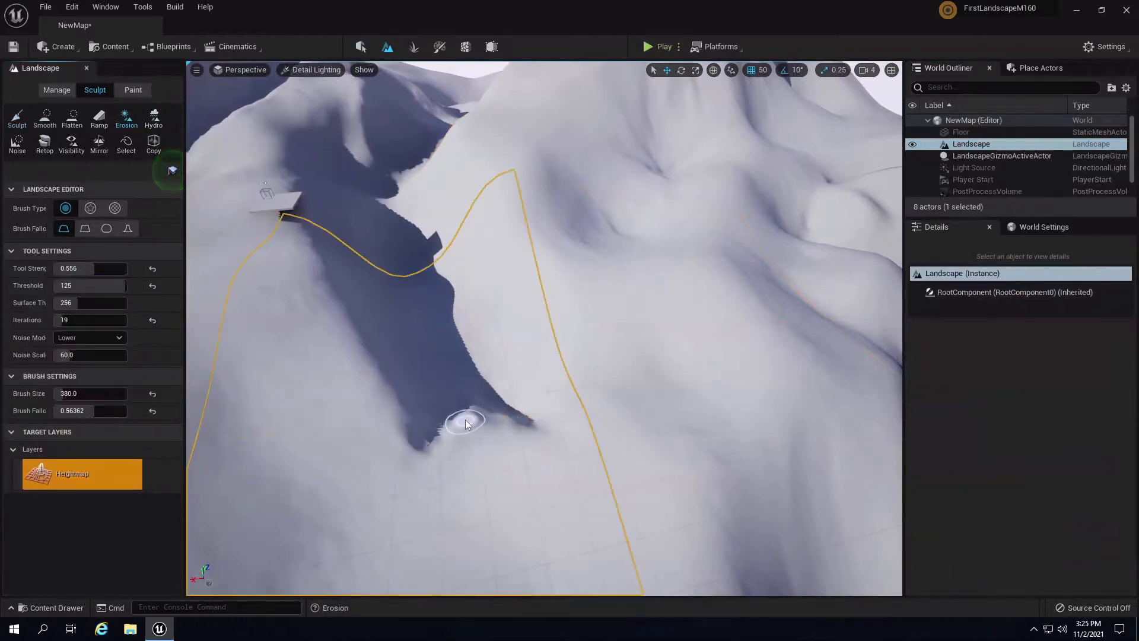
{"action": "key", "text": "bracketright"}
{"action": "key", "text": "bracketright"}
{"action": "key", "text": "bracketright"}
{"action": "key", "text": "bracketright"}
{"action": "key", "text": "bracketright"}
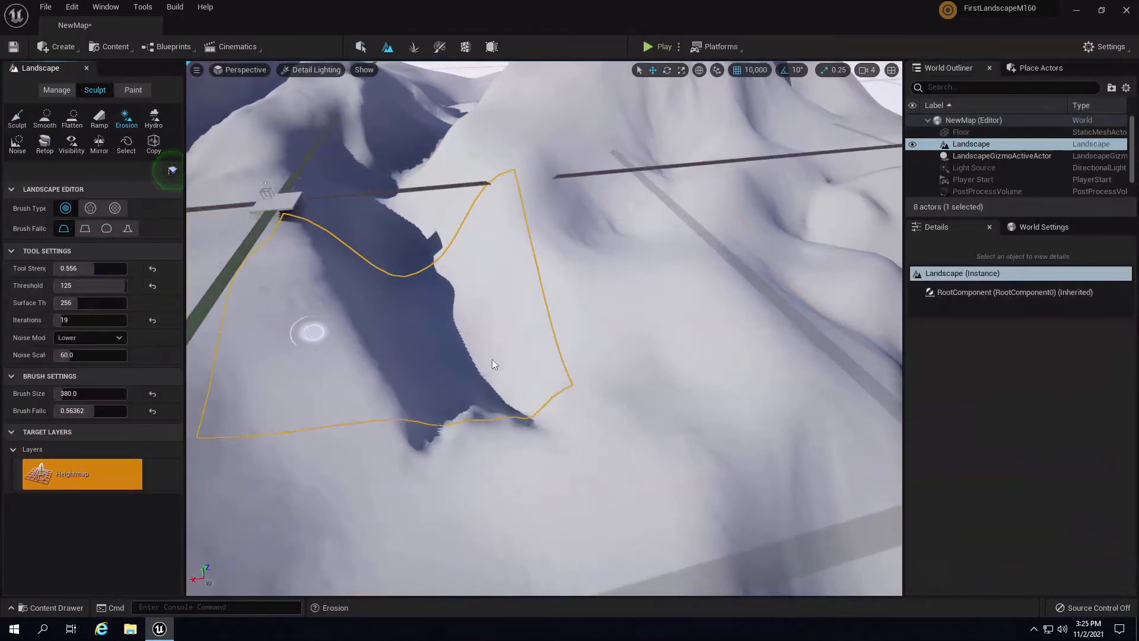
{"action": "key", "text": "bracketleft"}
{"action": "key", "text": "bracketleft"}
{"action": "key", "text": "bracketleft"}
{"action": "key", "text": "bracketleft"}
{"action": "key", "text": "bracketleft"}
{"action": "key", "text": "bracketleft"}
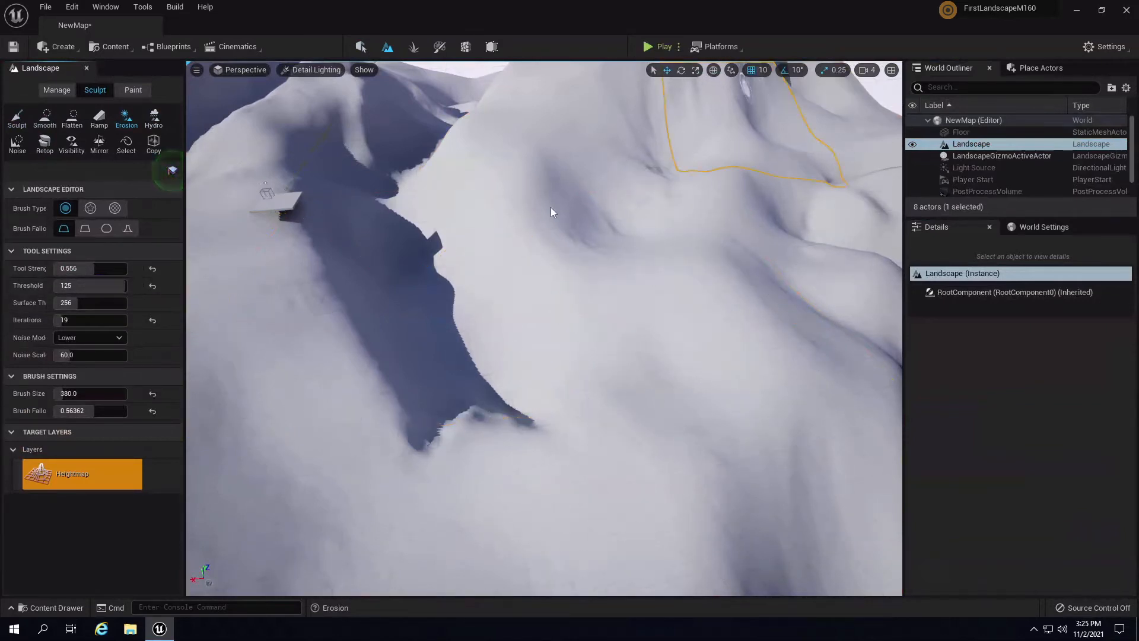
{"action": "right_click_drag", "start_coordinate": [610, 401], "coordinate": [614, 377]}
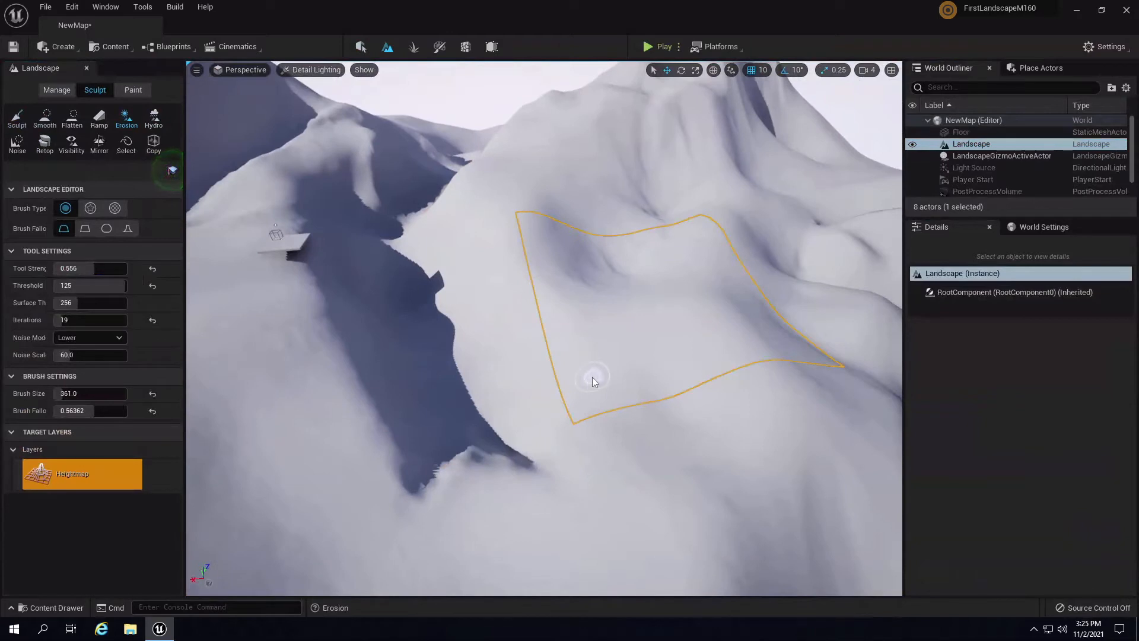
{"action": "key", "text": "bracketright"}
{"action": "key", "text": "bracketright"}
{"action": "key", "text": "bracketright"}
{"action": "key", "text": "bracketright"}
{"action": "key", "text": "bracketright"}
{"action": "key", "text": "bracketright"}
{"action": "key", "text": "bracketright"}
{"action": "key", "text": "bracketright"}
{"action": "key", "text": "bracketright"}
{"action": "key", "text": "bracketright"}
{"action": "key", "text": "bracketright"}
{"action": "key", "text": "bracketright"}
{"action": "key", "text": "bracketright"}
{"action": "key", "text": "bracketright"}
{"action": "key", "text": "bracketright"}
{"action": "key", "text": "bracketright"}
{"action": "key", "text": "bracketright"}
{"action": "key", "text": "bracketright"}
{"action": "key", "text": "bracketright"}
{"action": "key", "text": "bracketright"}
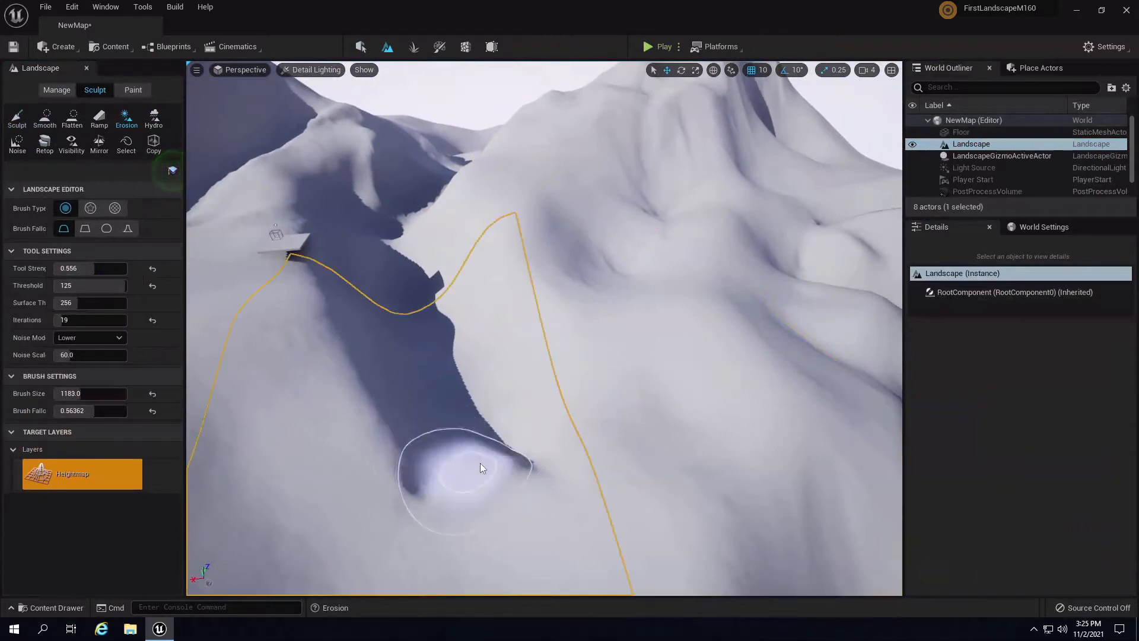
{"action": "left_click_drag", "start_coordinate": [479, 464], "coordinate": [502, 494]}
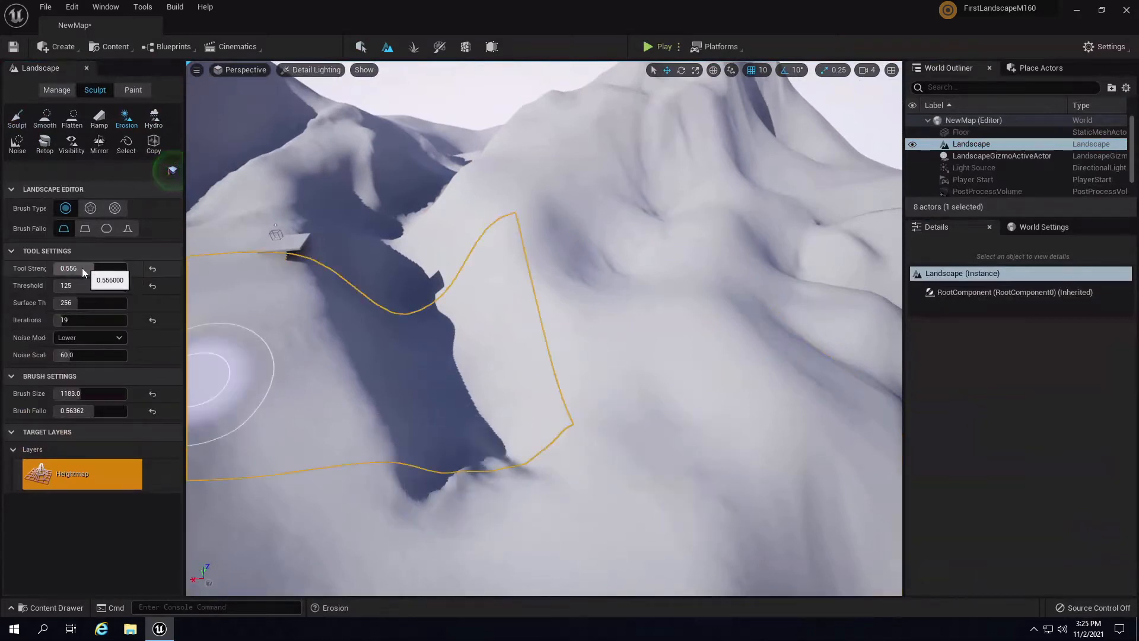
{"action": "left_click_drag", "start_coordinate": [63, 270], "coordinate": [56, 270]}
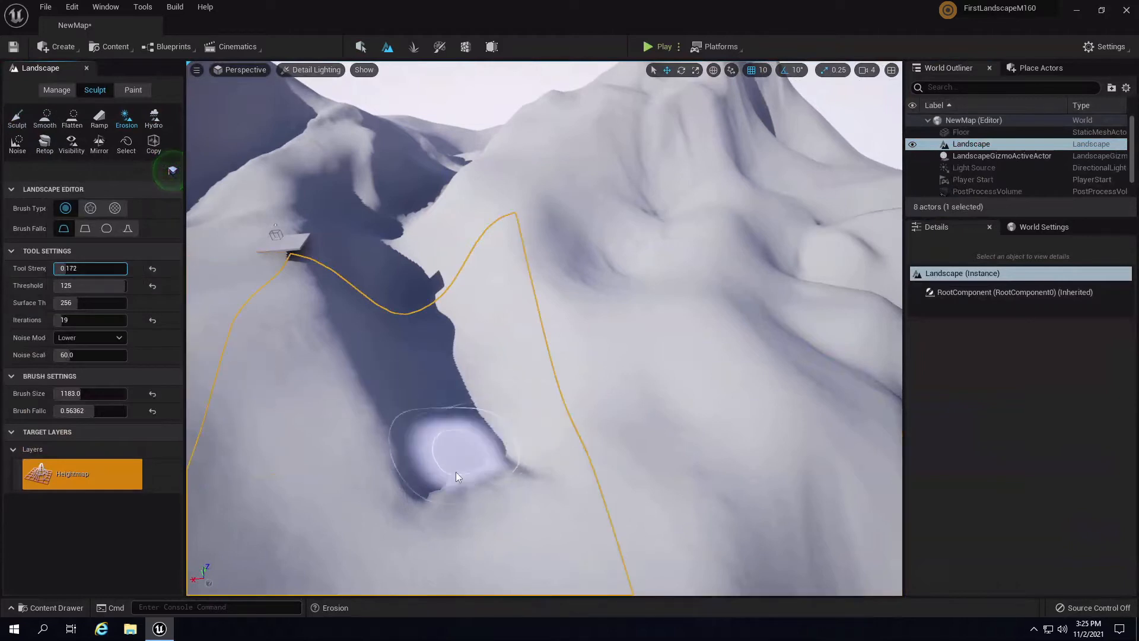
- Orbit around the mountains and select the Hydro erosion tool
{"action": "mouse_move", "coordinate": [576, 407]}
{"action": "right_mouse_down"}
{"action": "mouse_move", "coordinate": [401, 371]}
{"action": "mouse_move", "coordinate": [461, 349]}
{"action": "right_mouse_up"}
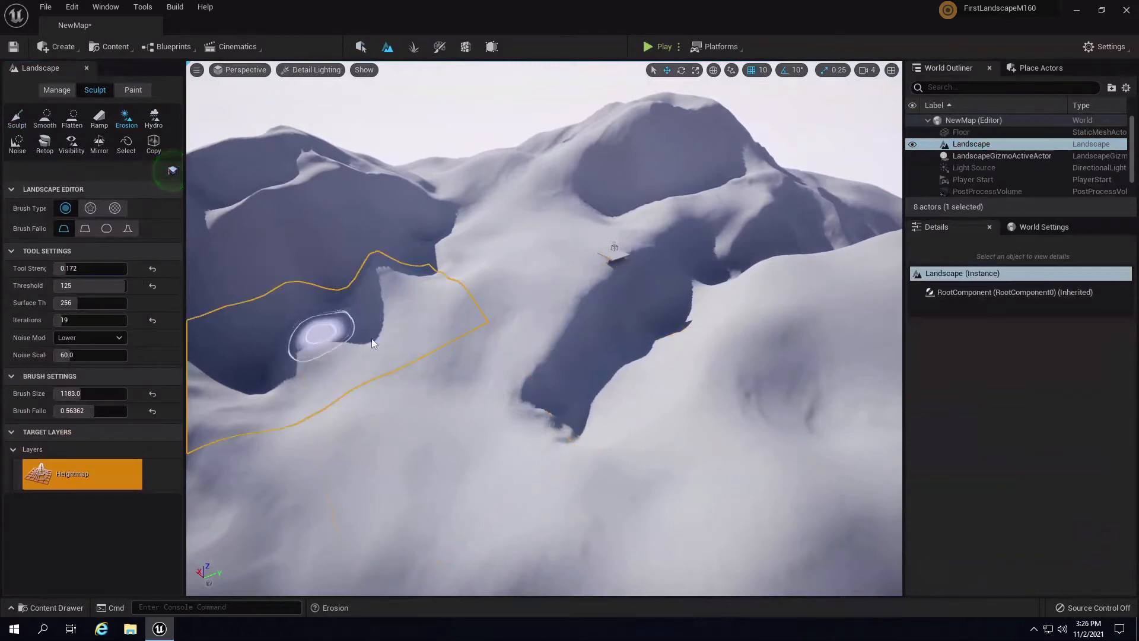
{"action": "mouse_move", "coordinate": [612, 348]}
{"action": "right_mouse_down"}
{"action": "mouse_move", "coordinate": [305, 263]}
{"action": "mouse_move", "coordinate": [350, 273]}
{"action": "right_mouse_up"}
{"action": "left_click", "coordinate": [152, 121]}
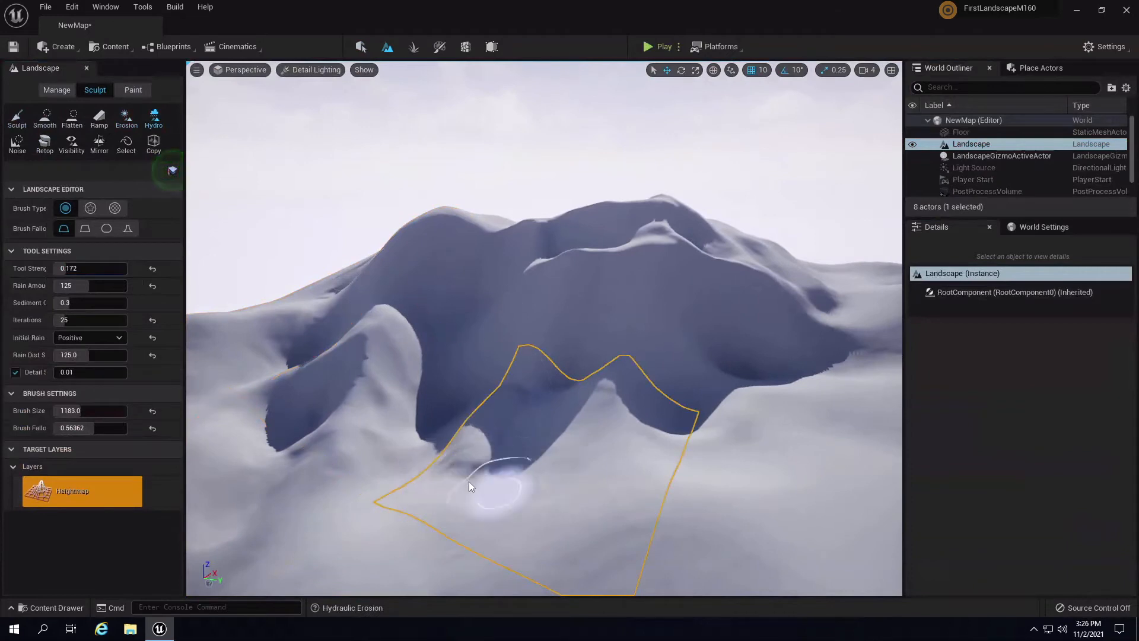
- Undo the earlier Hydro strokes, set strength 0.108 and brush size 2836, and paint the ridge
{"action": "right_click_drag", "start_coordinate": [646, 531], "coordinate": [643, 398]}
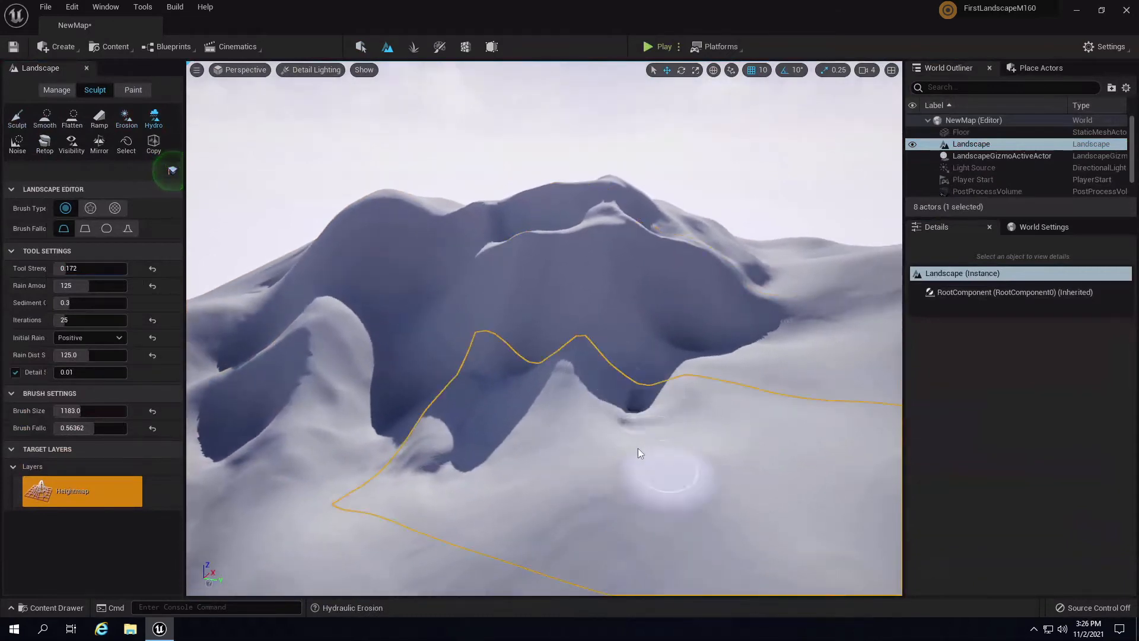
{"action": "key", "text": "ctrl+z"}
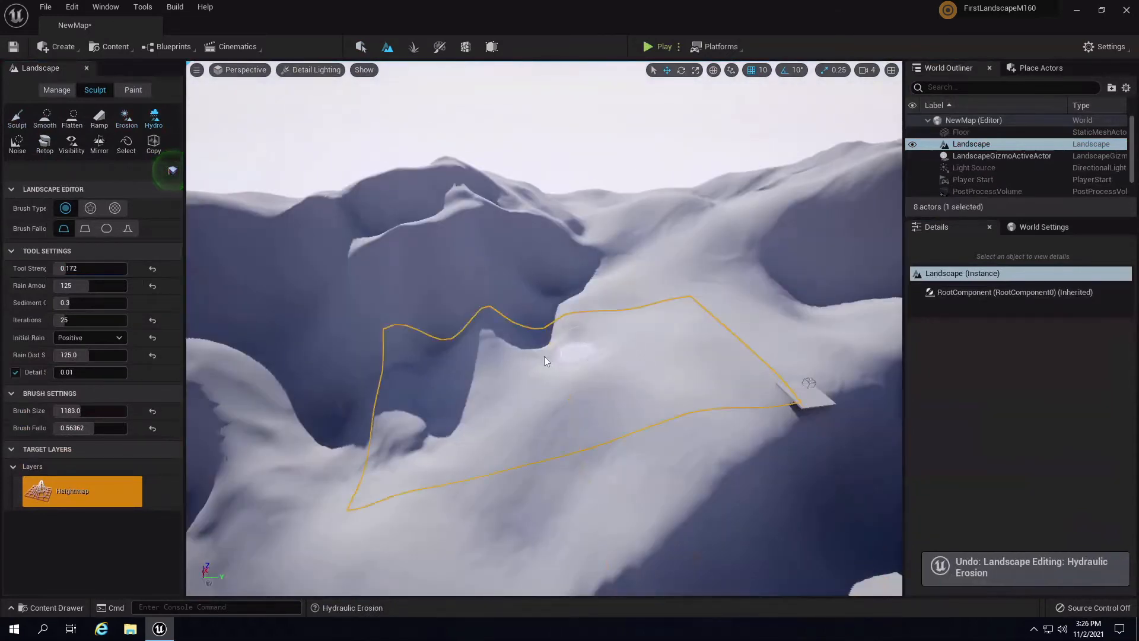
{"action": "key", "text": "ctrl+z"}
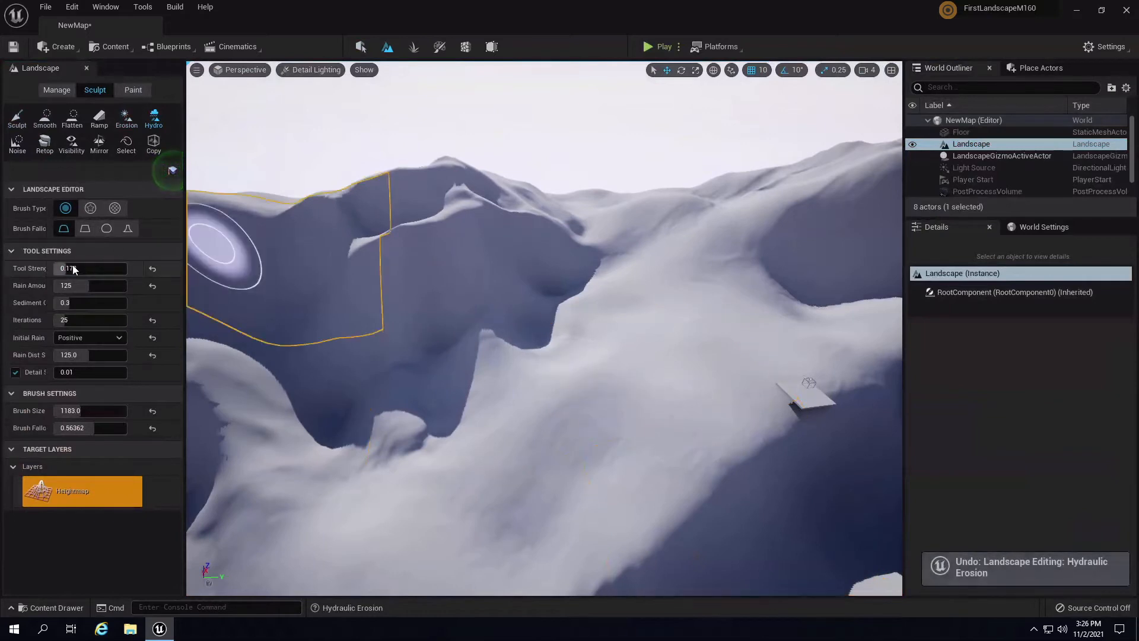
{"action": "left_click_drag", "start_coordinate": [66, 272], "coordinate": [52, 271]}
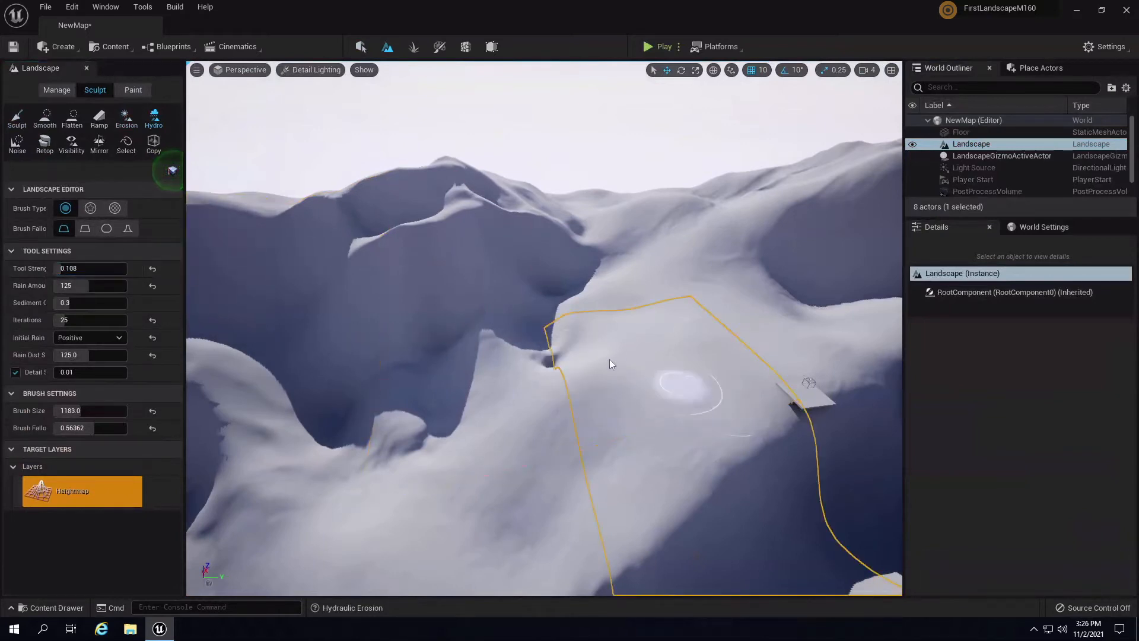
{"action": "key", "text": "ctrl+z"}
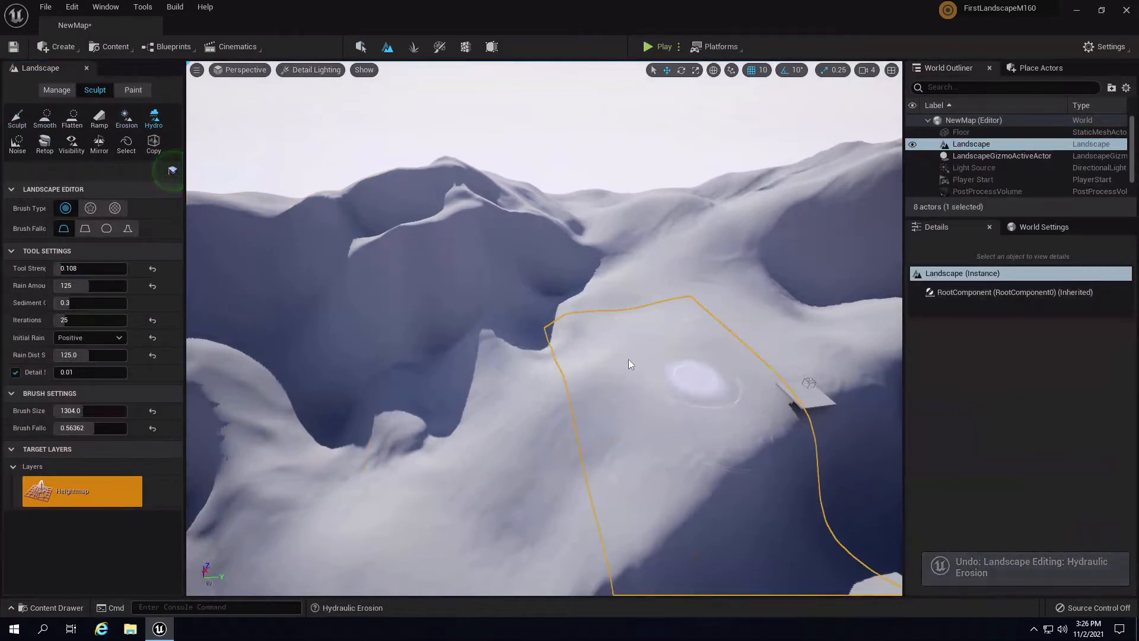
{"action": "key", "text": "bracketright"}
{"action": "key", "text": "bracketright"}
{"action": "key", "text": "bracketright"}
{"action": "key", "text": "bracketright"}
{"action": "key", "text": "bracketright"}
{"action": "key", "text": "bracketright"}
{"action": "key", "text": "bracketright"}
{"action": "key", "text": "bracketright"}
{"action": "key", "text": "bracketright"}
{"action": "key", "text": "bracketright"}
{"action": "key", "text": "bracketright"}
{"action": "key", "text": "bracketright"}
{"action": "key", "text": "bracketright"}
{"action": "key", "text": "bracketright"}
{"action": "key", "text": "bracketright"}
{"action": "key", "text": "bracketright"}
{"action": "key", "text": "bracketright"}
{"action": "key", "text": "bracketright"}
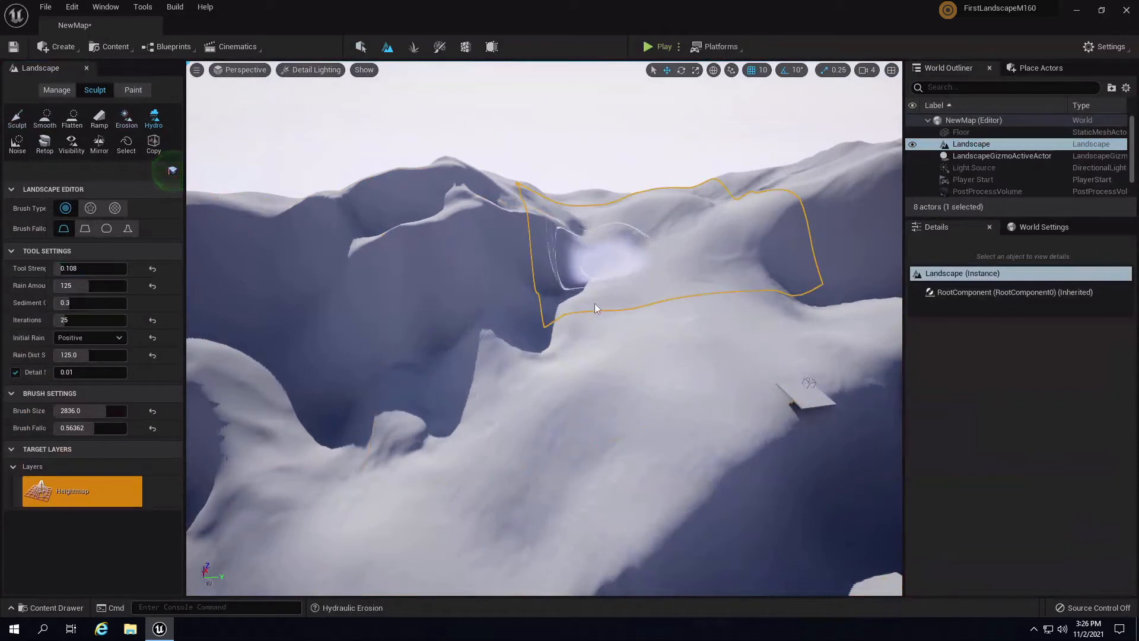
{"action": "right_click_drag", "start_coordinate": [687, 320], "coordinate": [729, 300]}
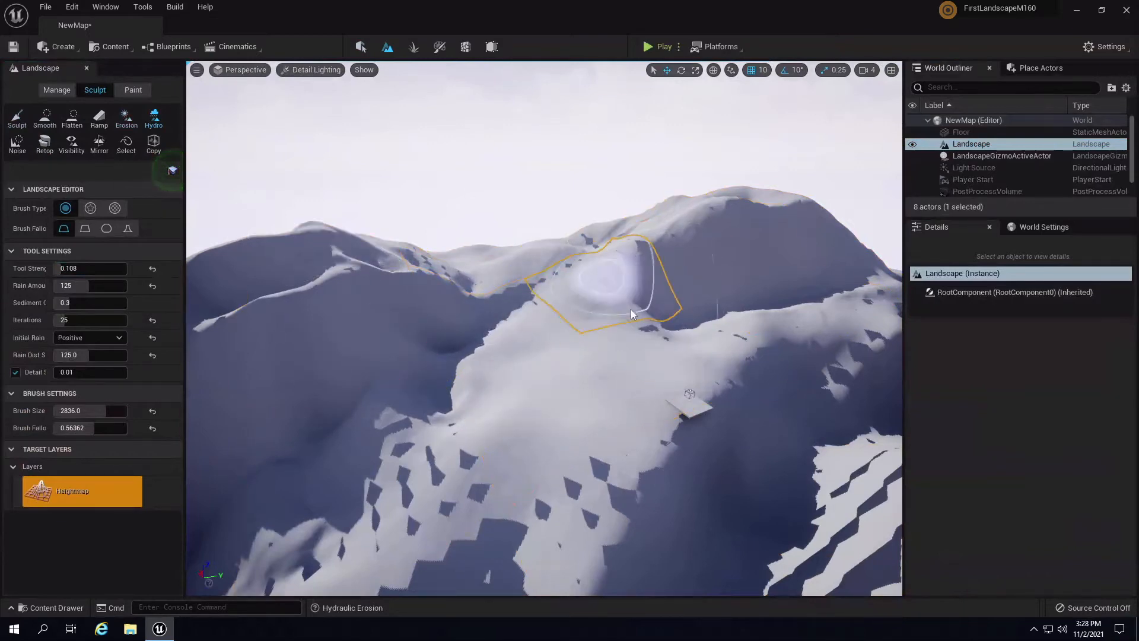
{"action": "mouse_move", "coordinate": [632, 308]}
{"action": "right_mouse_down"}
{"action": "mouse_move", "coordinate": [336, 392]}
{"action": "mouse_move", "coordinate": [1, 298]}
{"action": "mouse_move", "coordinate": [794, 348]}
{"action": "mouse_move", "coordinate": [708, 348]}
{"action": "mouse_move", "coordinate": [756, 332]}
{"action": "mouse_move", "coordinate": [719, 325]}
{"action": "mouse_move", "coordinate": [372, 119]}
{"action": "right_mouse_up"}
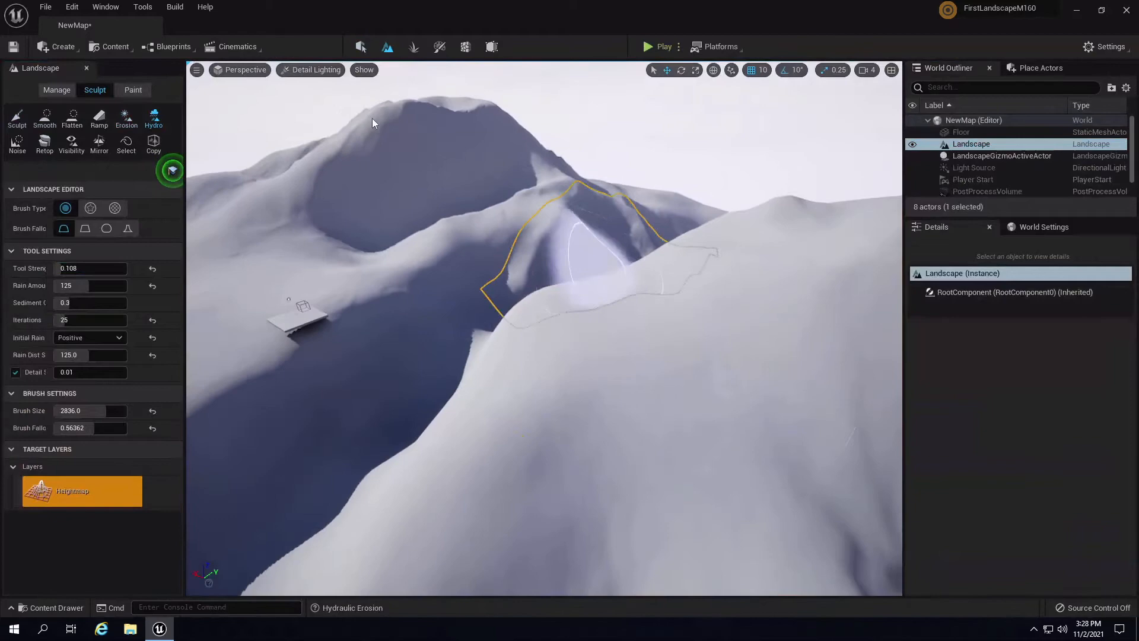
- Switch the viewport from Detail Lighting to Lit and orbit around the peak
{"action": "left_click", "coordinate": [318, 71]}
{"action": "left_click", "coordinate": [341, 100]}
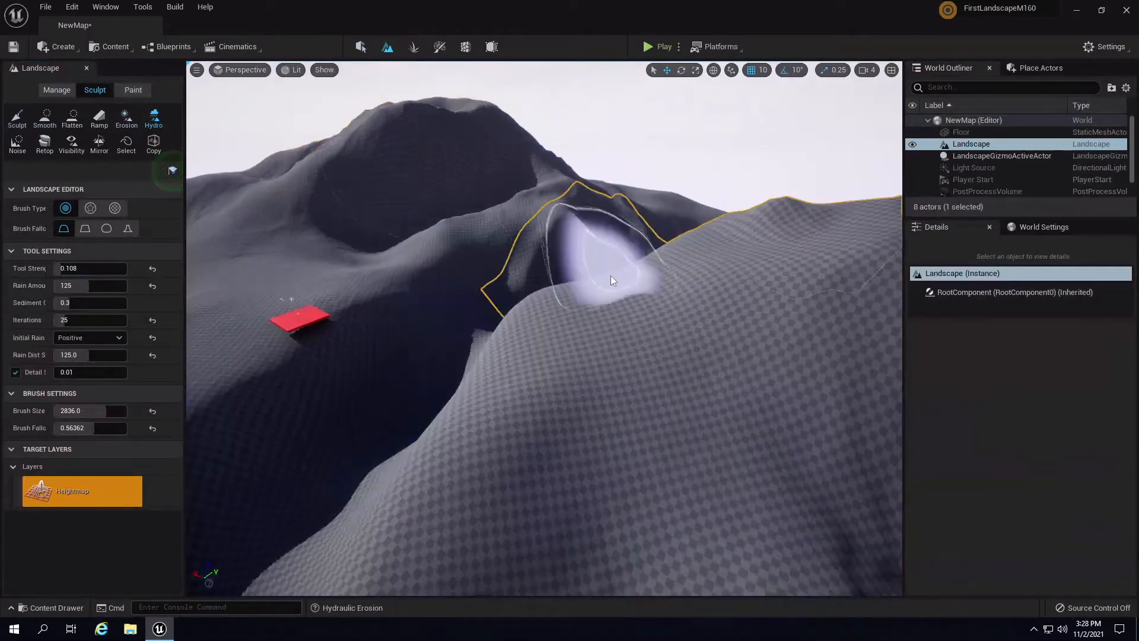
{"action": "mouse_move", "coordinate": [611, 275]}
{"action": "right_mouse_down"}
{"action": "mouse_move", "coordinate": [379, 245]}
{"action": "mouse_move", "coordinate": [582, 219]}
{"action": "mouse_move", "coordinate": [756, 233]}
{"action": "right_mouse_up"}
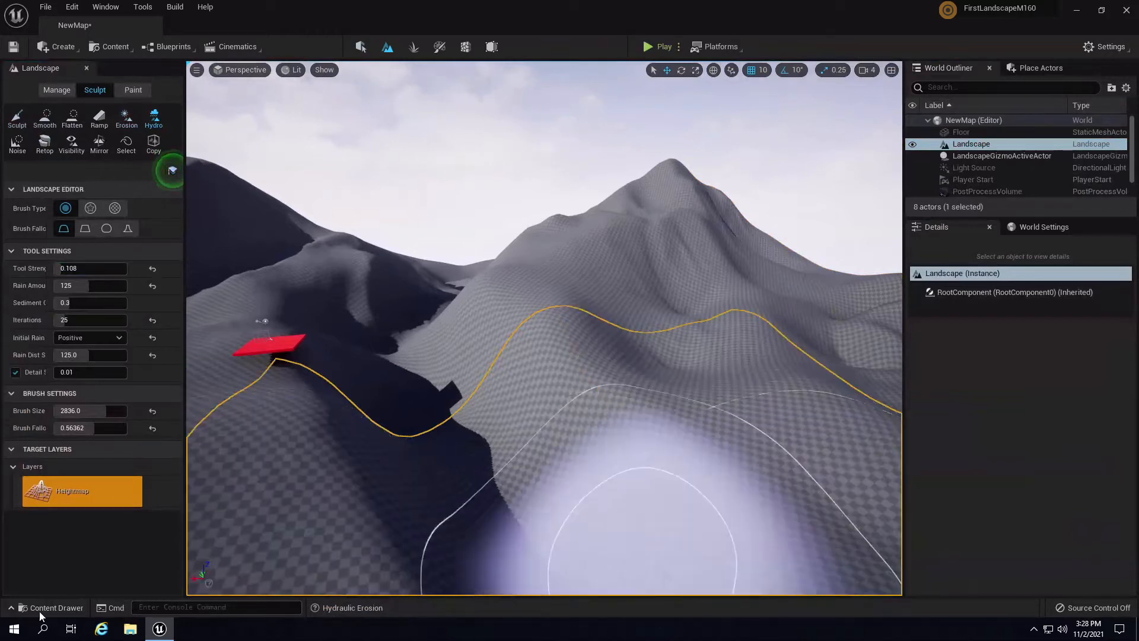
- Return to Select mode and save all changed packages
{"action": "left_click", "coordinate": [361, 47]}
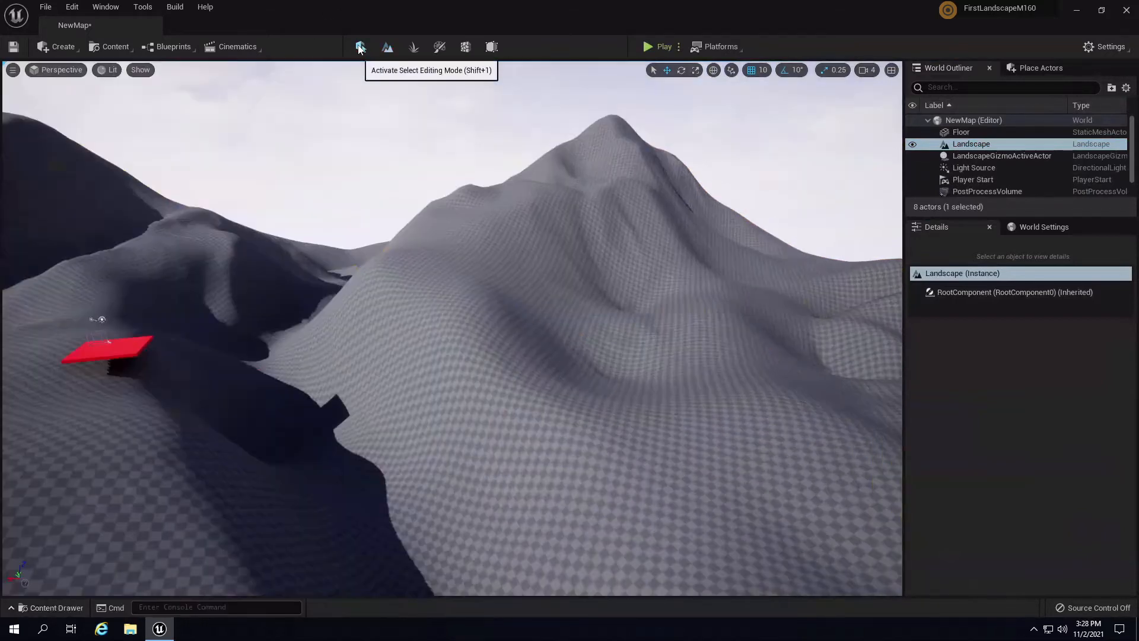
{"action": "right_click_drag", "start_coordinate": [599, 363], "coordinate": [508, 409]}
{"action": "left_click", "coordinate": [51, 607]}
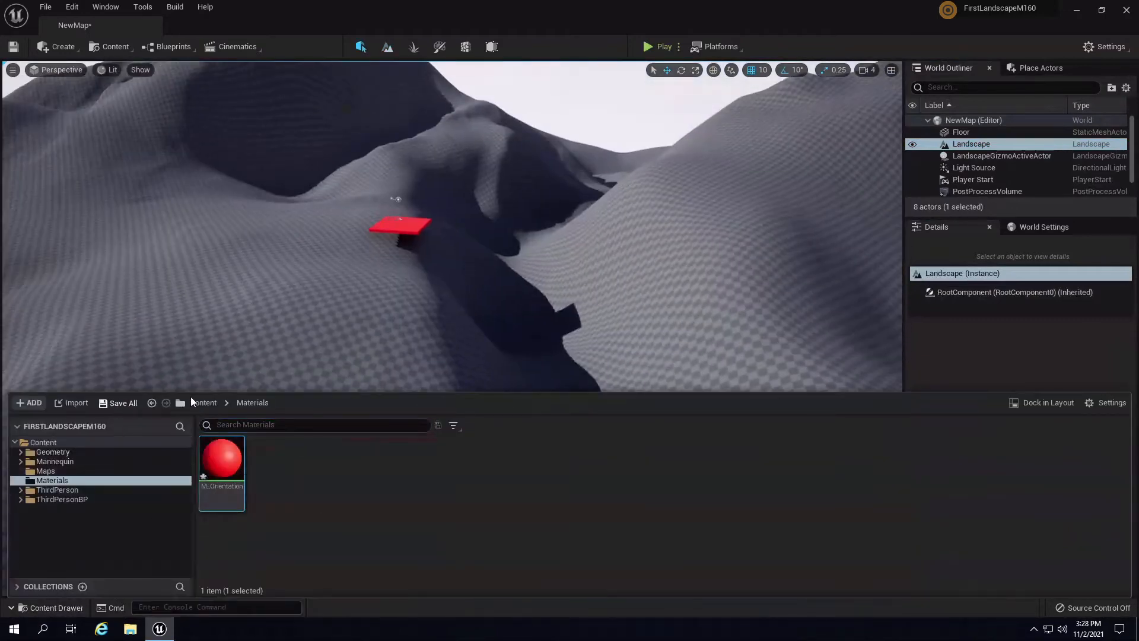
{"action": "left_click", "coordinate": [118, 402]}
{"action": "left_click", "coordinate": [620, 450]}
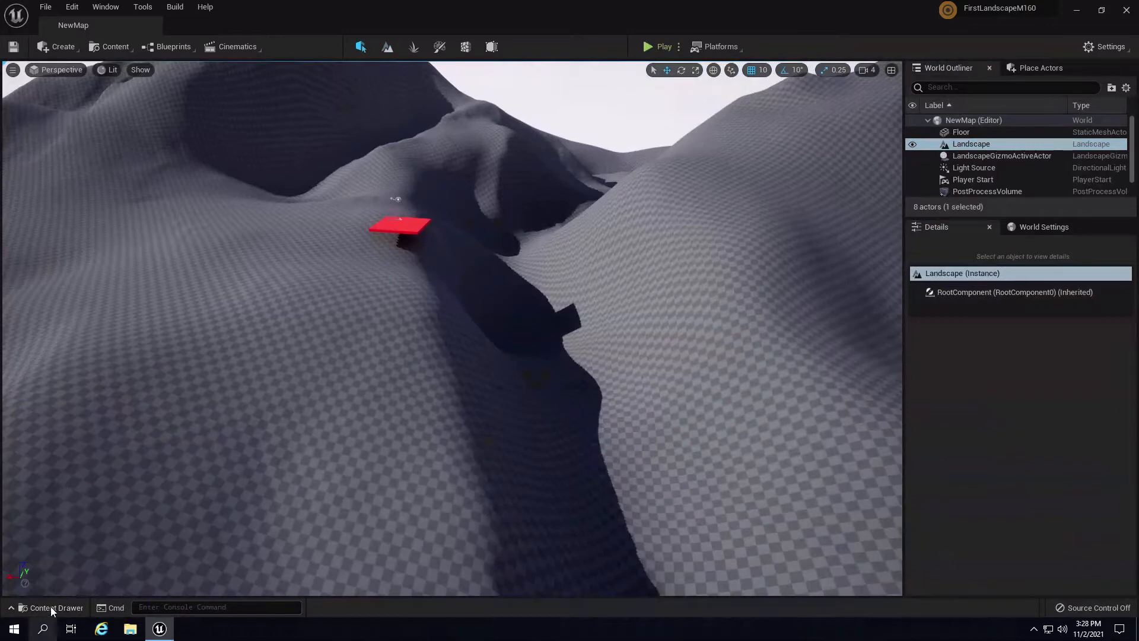
- Enable Show Engine Content, browse Engine Content, then go back to the Materials folder
{"action": "left_click", "coordinate": [51, 608]}
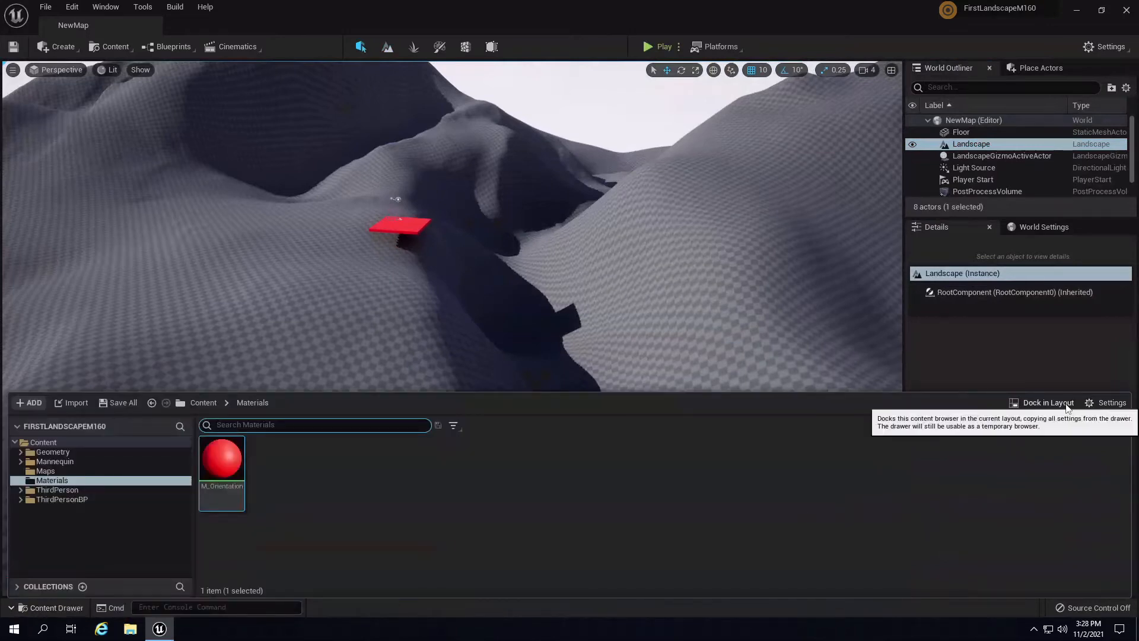
{"action": "left_click", "coordinate": [1113, 403]}
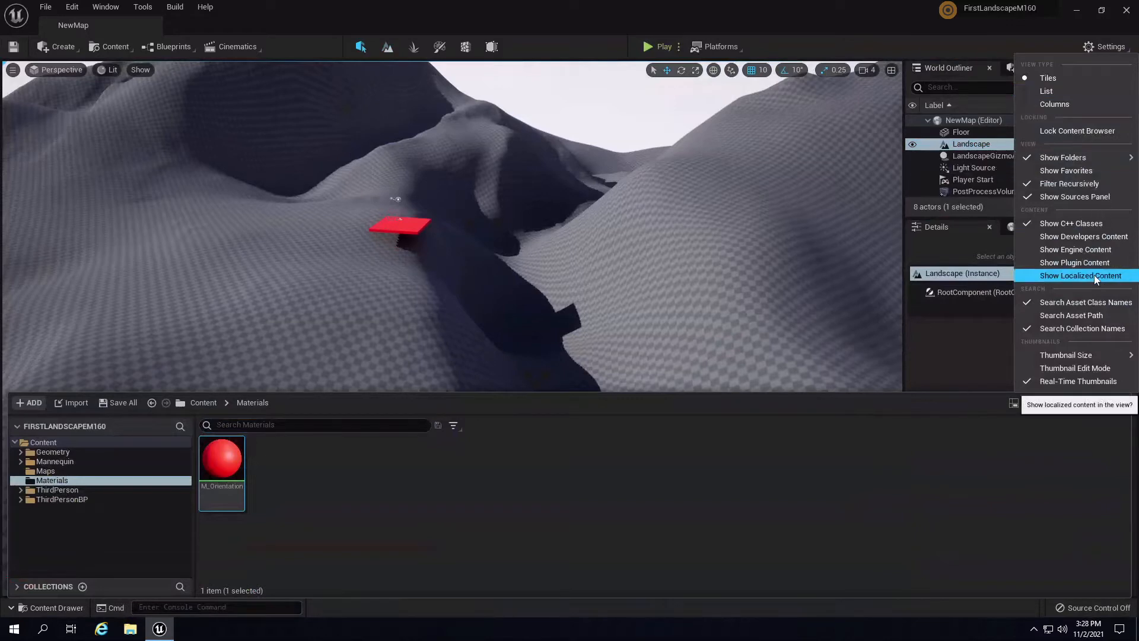
{"action": "left_click", "coordinate": [1094, 249]}
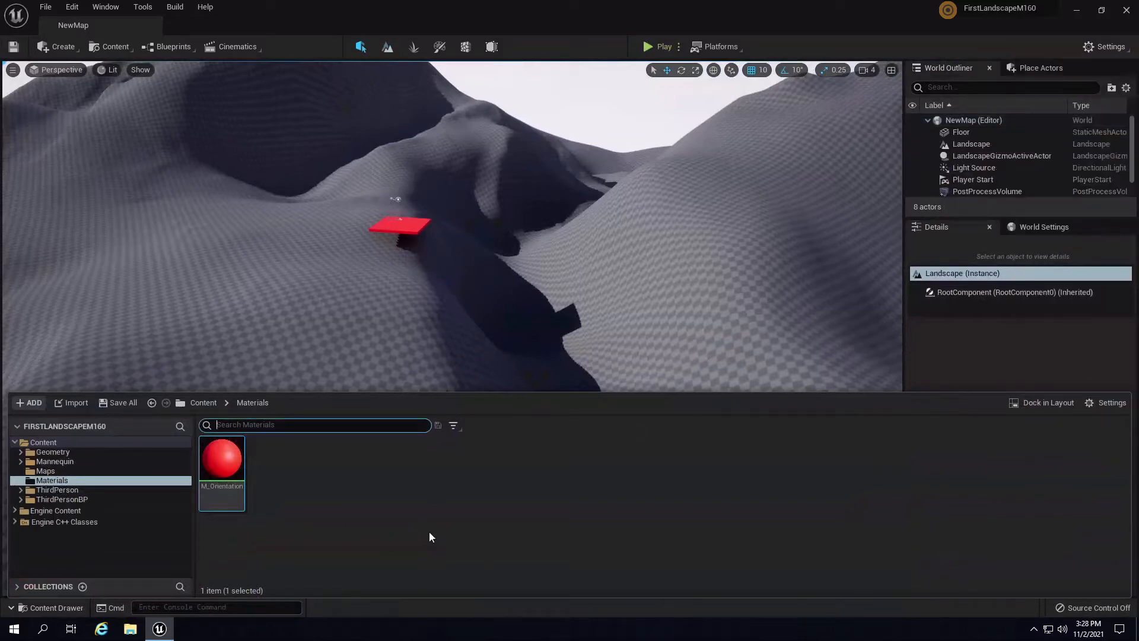
{"action": "left_click", "coordinate": [71, 511]}
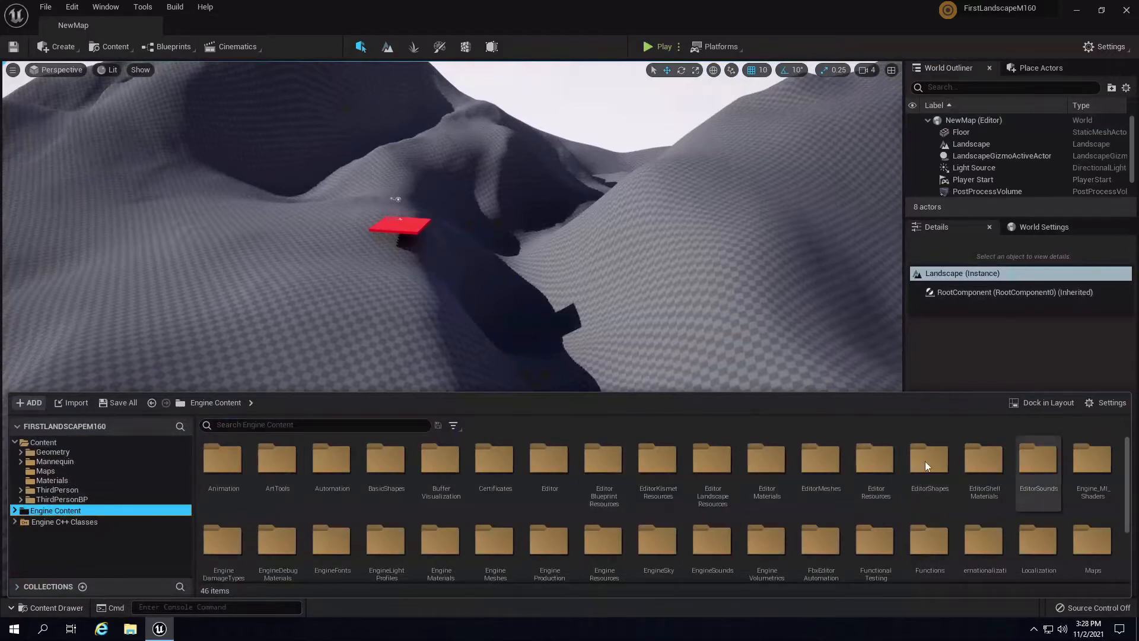
{"action": "scroll", "coordinate": [942, 469], "scroll_direction": "down", "scroll_amount": 3}
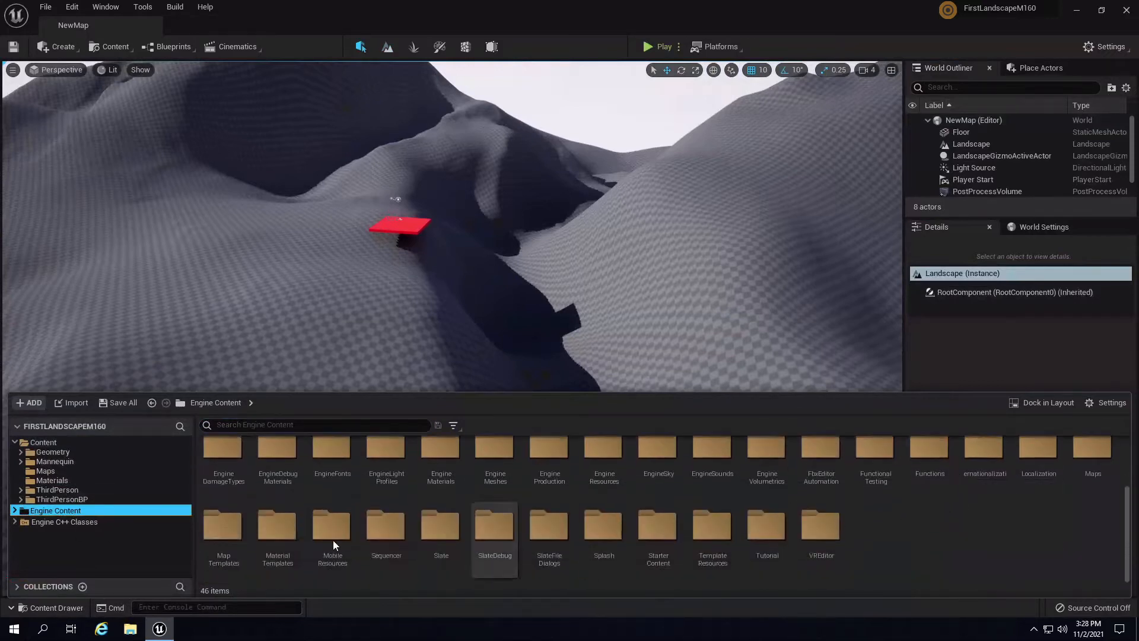
{"action": "scroll", "coordinate": [330, 540], "scroll_direction": "up", "scroll_amount": 3}
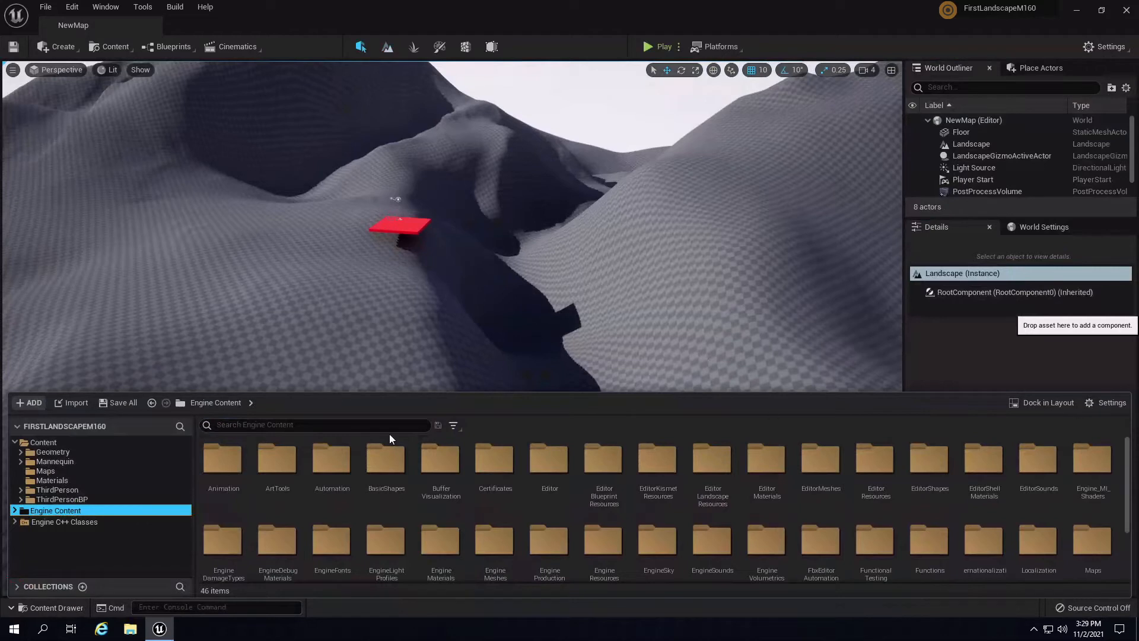
{"action": "left_click", "coordinate": [59, 479]}
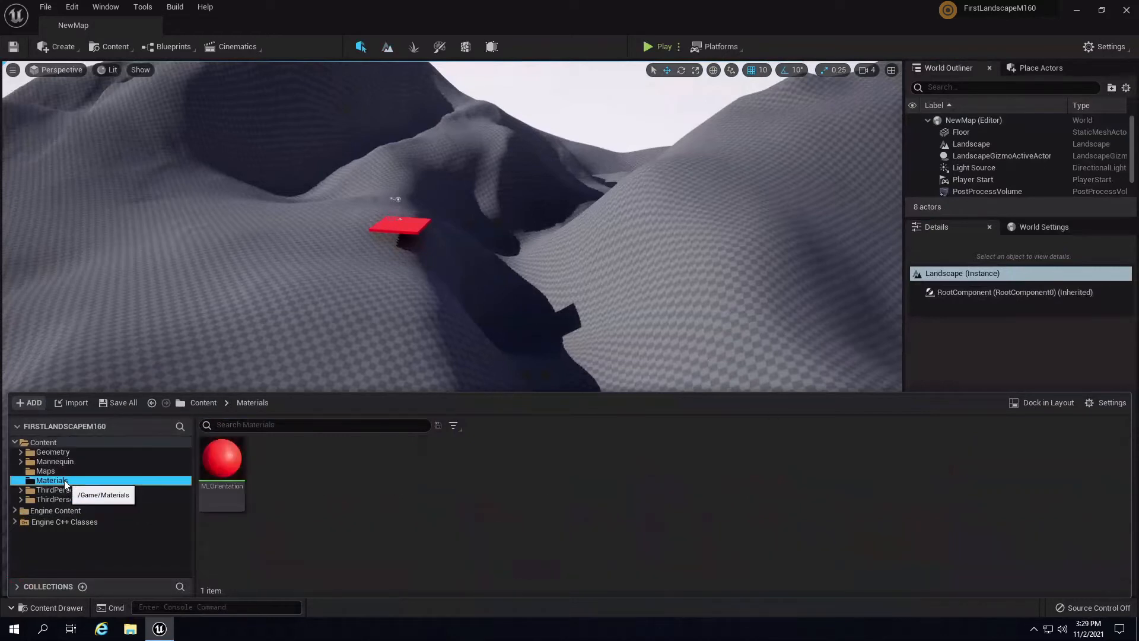
{"action": "right_click", "coordinate": [390, 505]}
{"action": "left_click", "coordinate": [274, 538]}
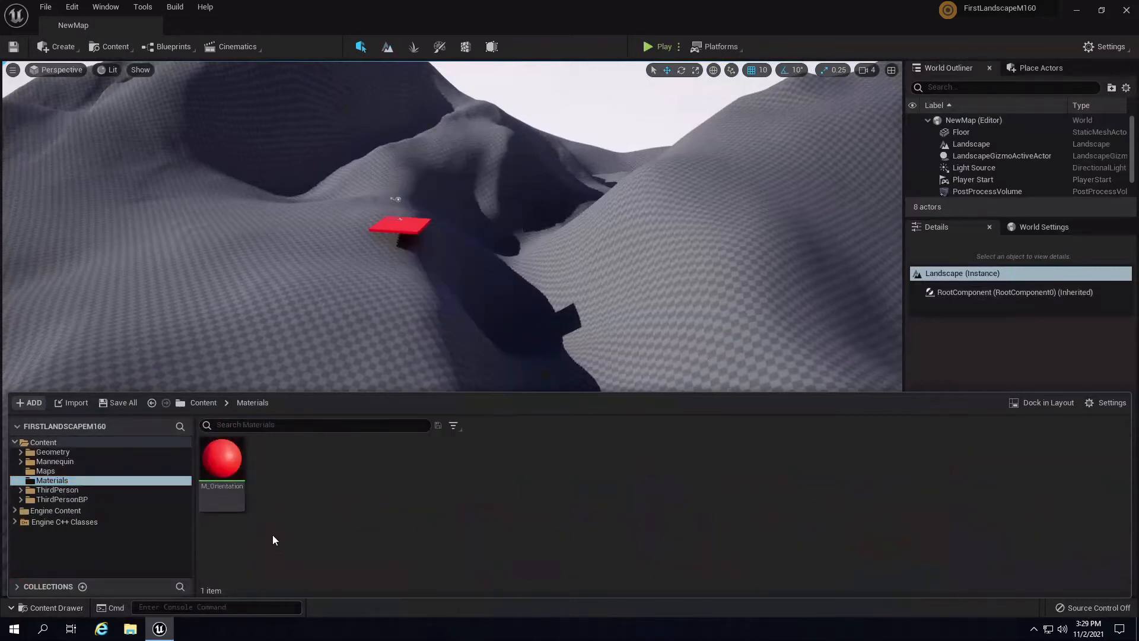
- Create a new Material named M_Stretchtest in the Materials folder
{"action": "right_click", "coordinate": [358, 506]}
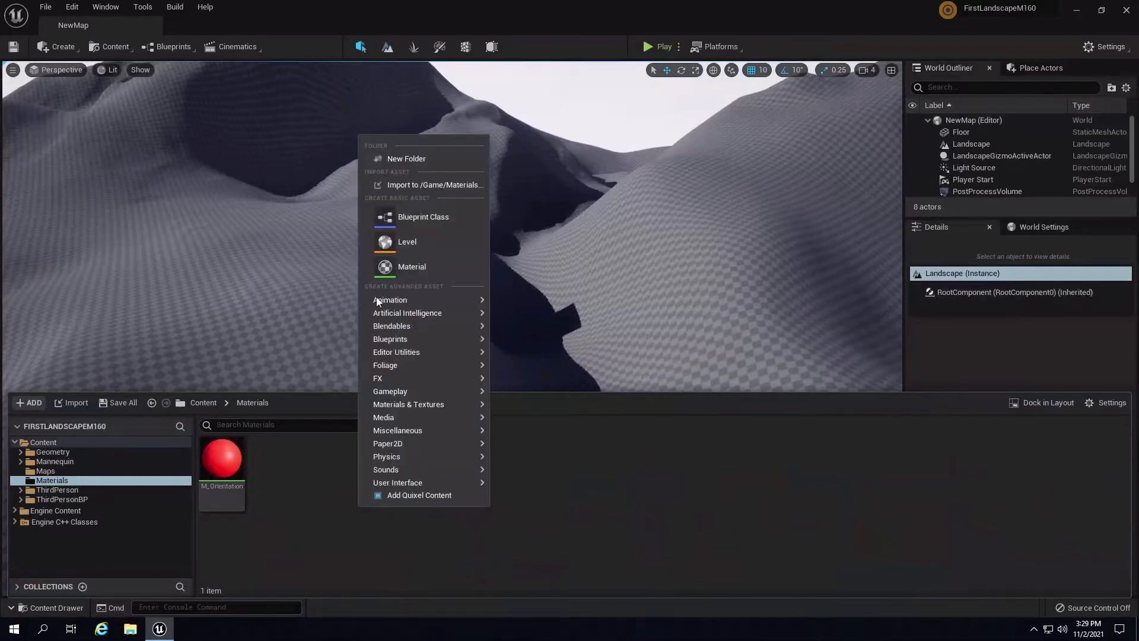
{"action": "left_click", "coordinate": [425, 266]}
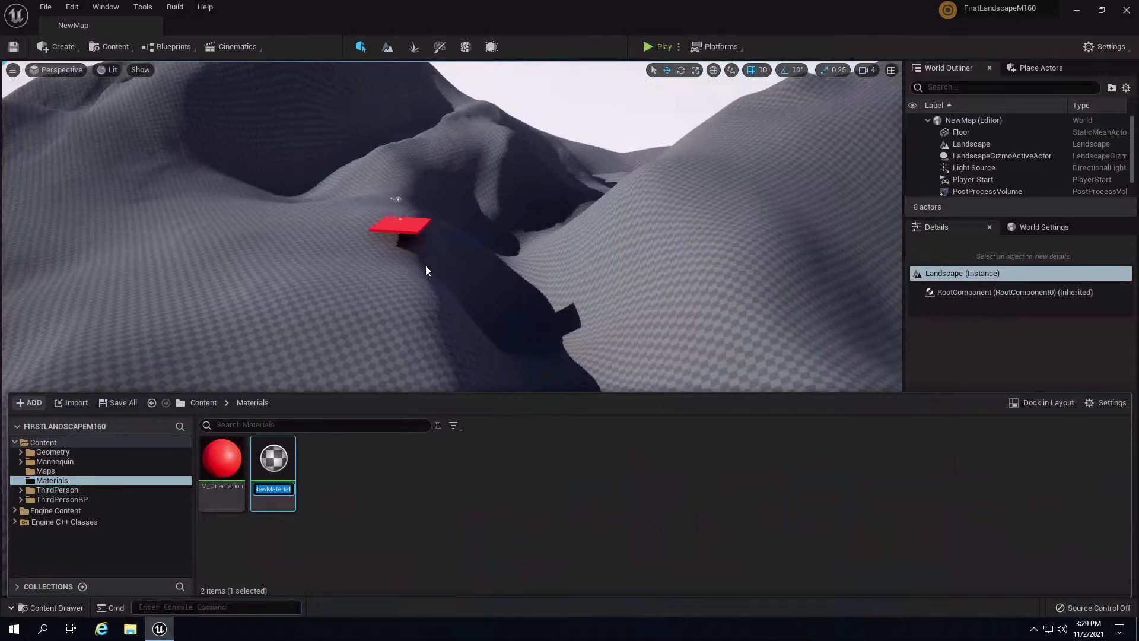
{"action": "type", "text": "<"}
{"action": "key", "text": "BackSpace"}
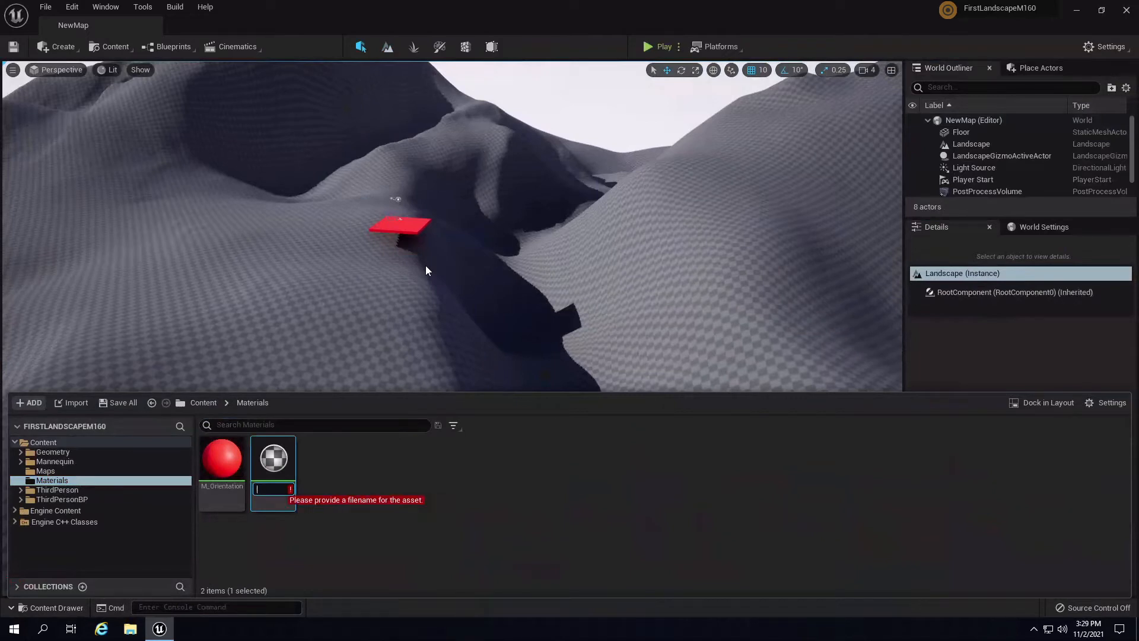
{"action": "type", "text": "M_Stretch"}
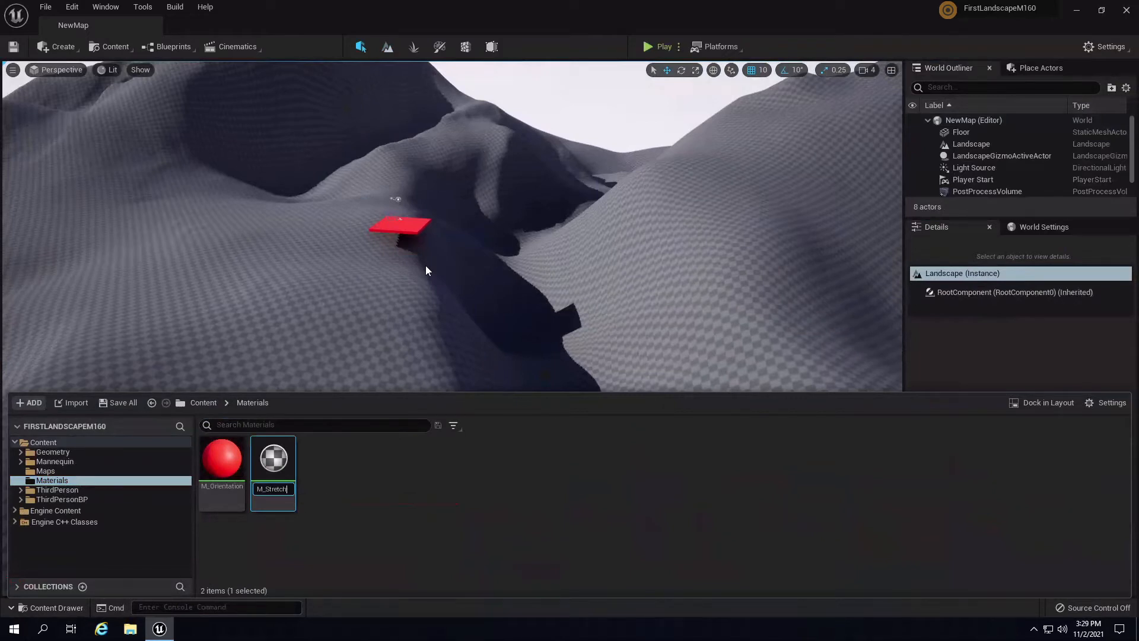
{"action": "type", "text": "test"}
{"action": "key", "text": "Return"}
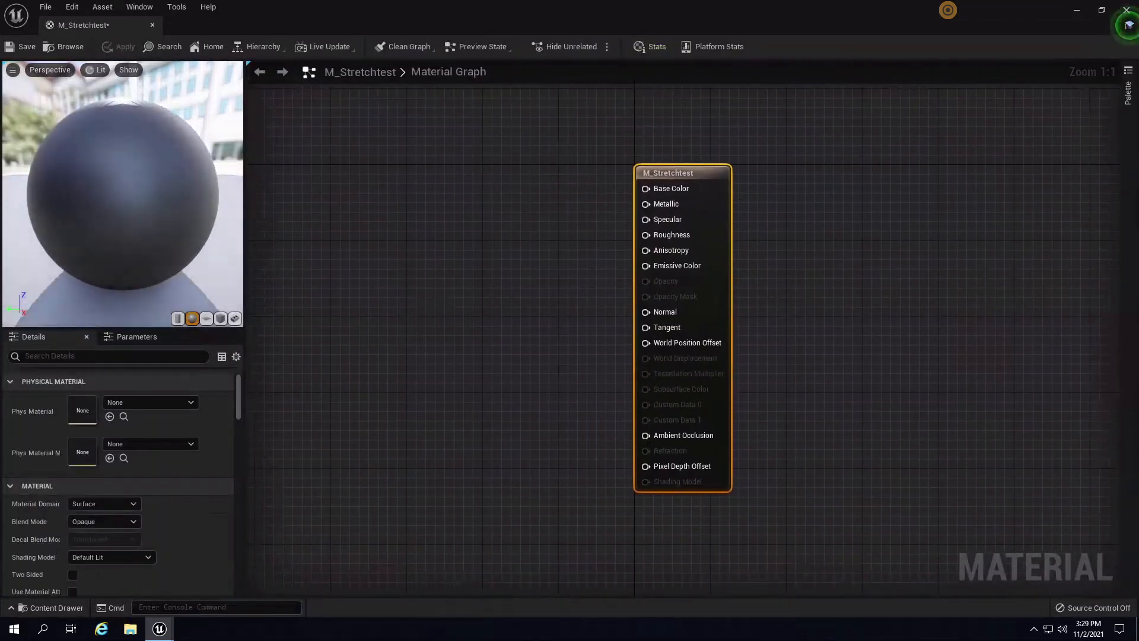
- Add a Constant4Vector and convert it into a parameter named Color 1
{"action": "right_click_drag", "start_coordinate": [417, 231], "coordinate": [558, 346]}
{"action": "key", "text": "4"}
{"action": "left_click", "coordinate": [568, 212]}
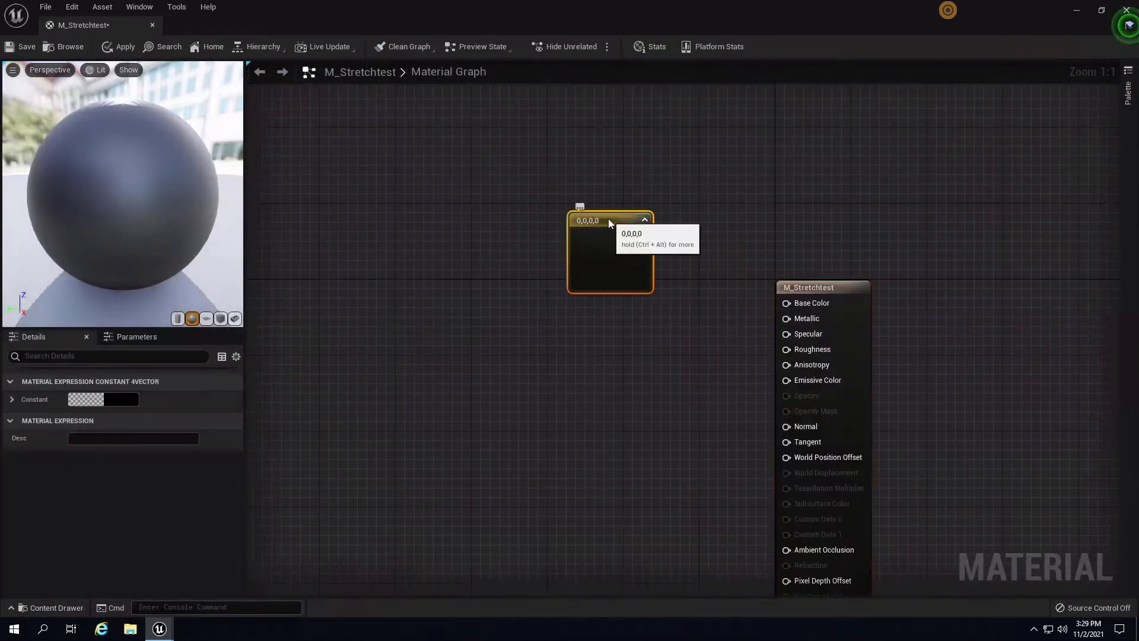
{"action": "right_click", "coordinate": [608, 218]}
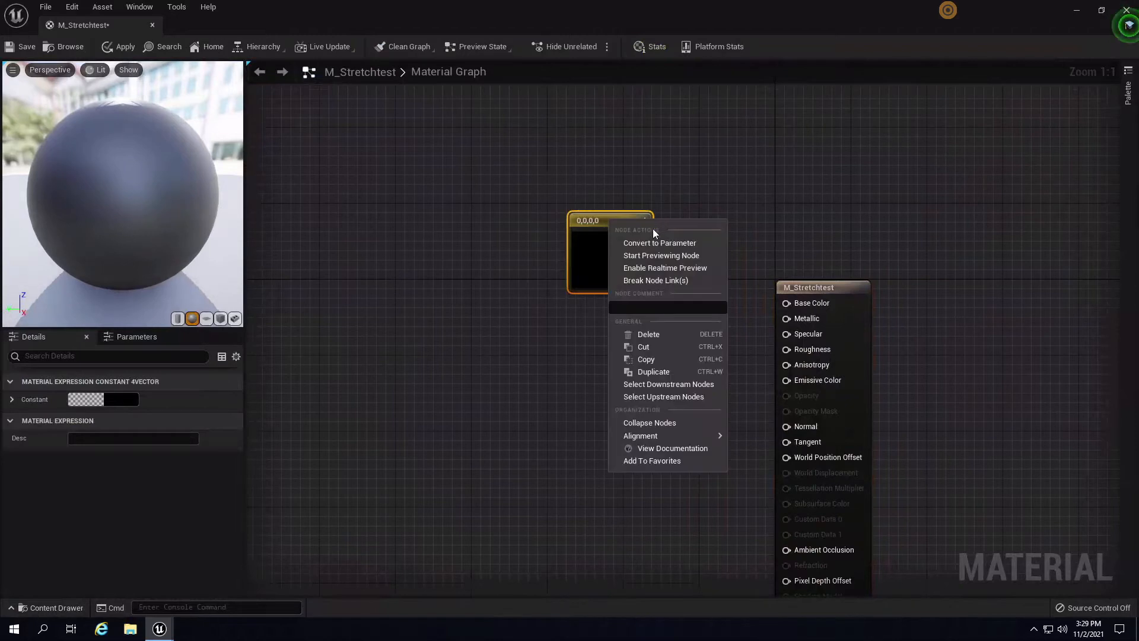
{"action": "left_click", "coordinate": [659, 241]}
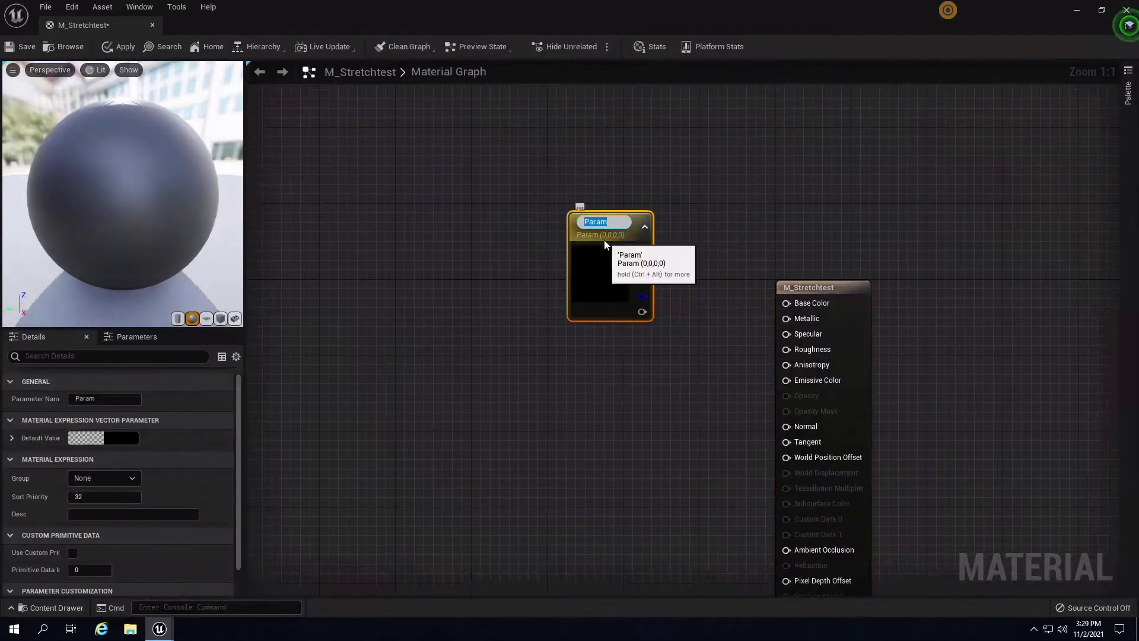
{"action": "type", "text": "Color 1"}
{"action": "key", "text": "Return"}
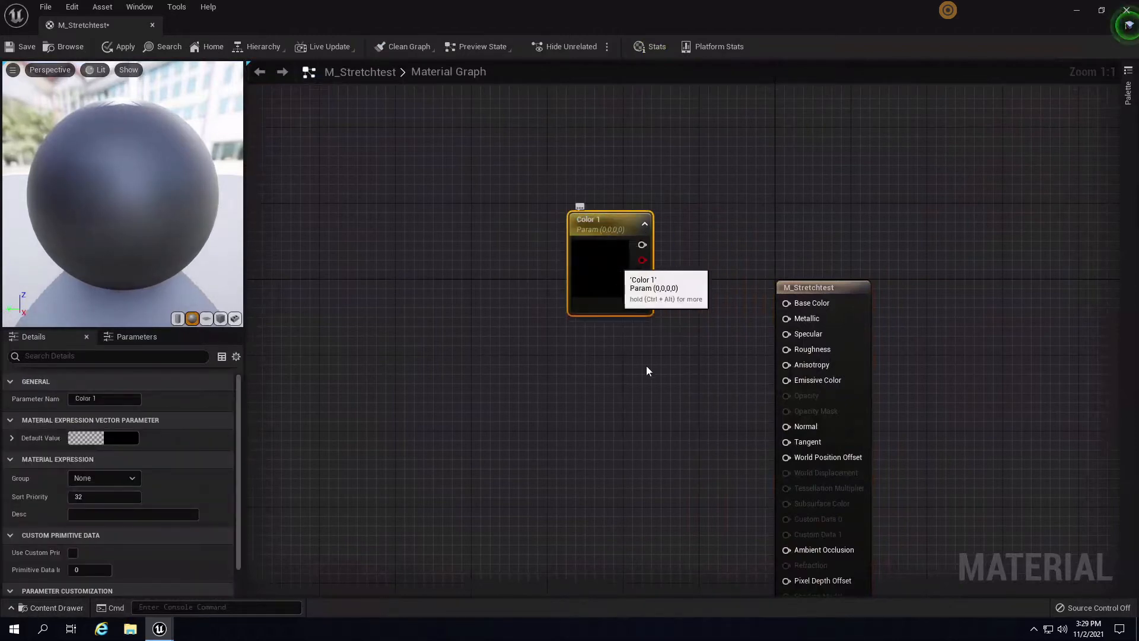
- Paste a copy of it, rename it Color2, and set its default to white
{"action": "right_click_drag", "start_coordinate": [663, 356], "coordinate": [669, 300]}
{"action": "key", "text": "ctrl+v"}
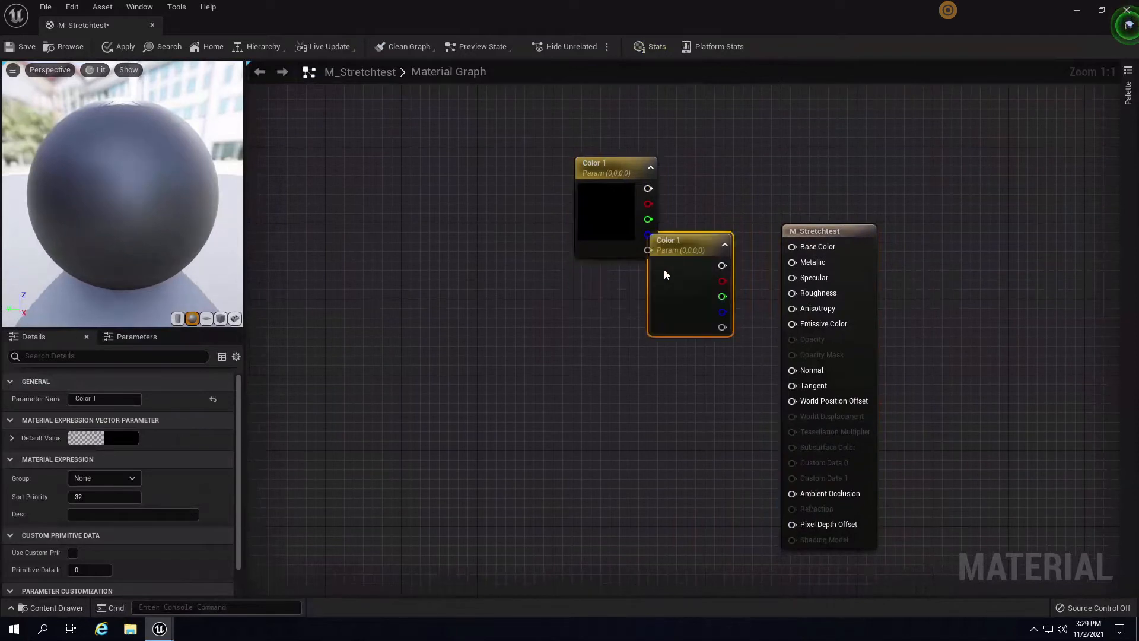
{"action": "left_click_drag", "start_coordinate": [691, 245], "coordinate": [635, 292]}
{"action": "double_click", "coordinate": [634, 292]}
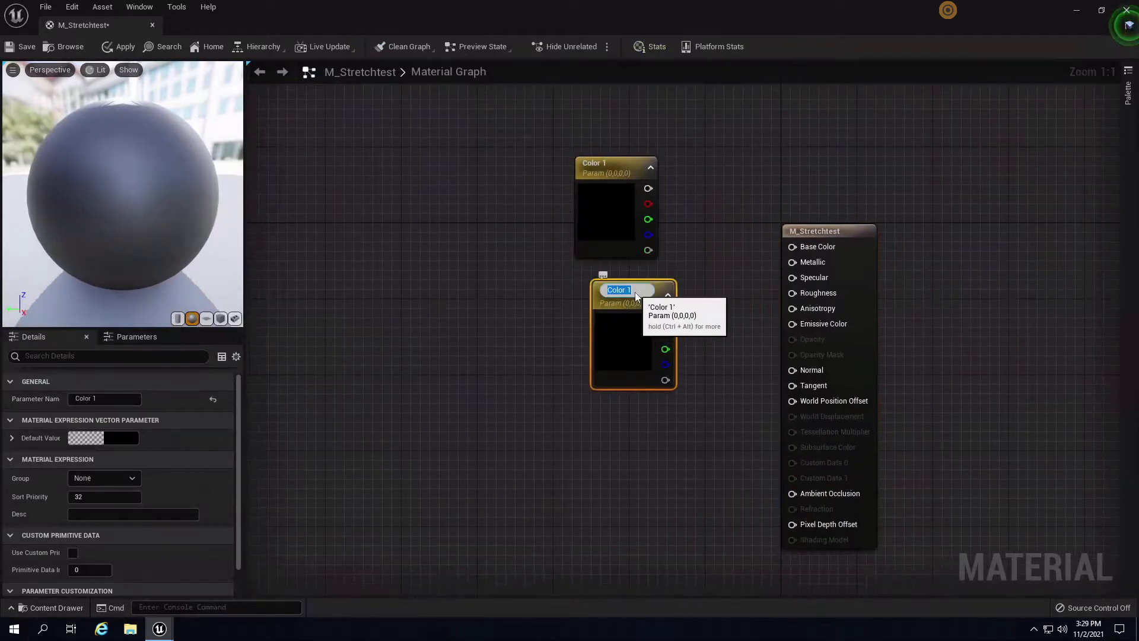
{"action": "type", "text": "Color2"}
{"action": "key", "text": "Return"}
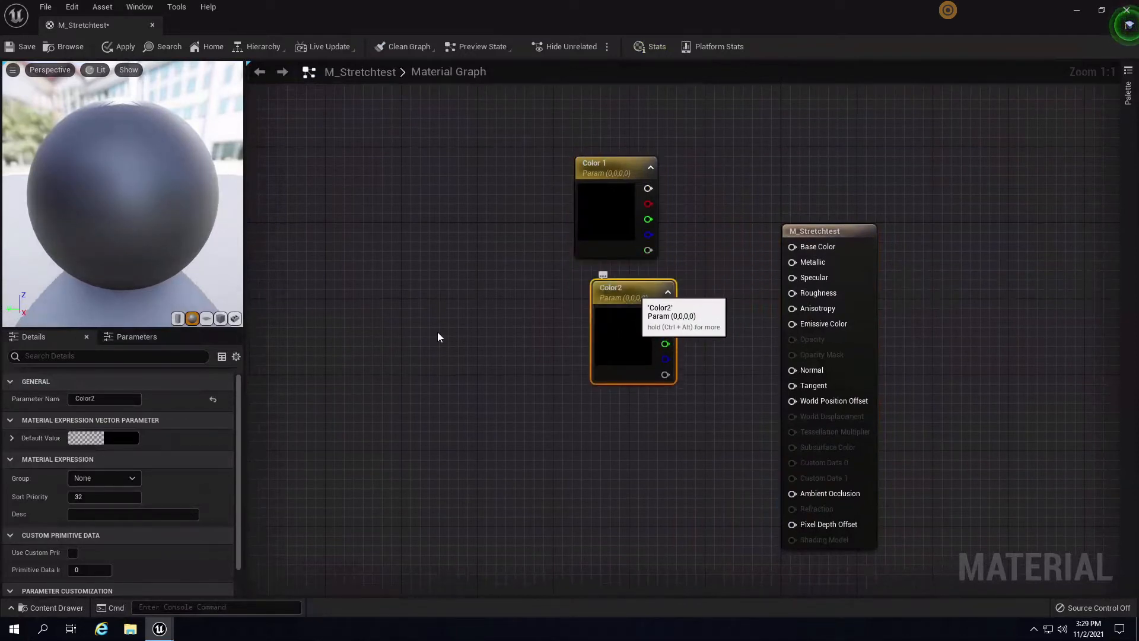
{"action": "left_click", "coordinate": [136, 440]}
{"action": "left_click_drag", "start_coordinate": [308, 390], "coordinate": [304, 319]}
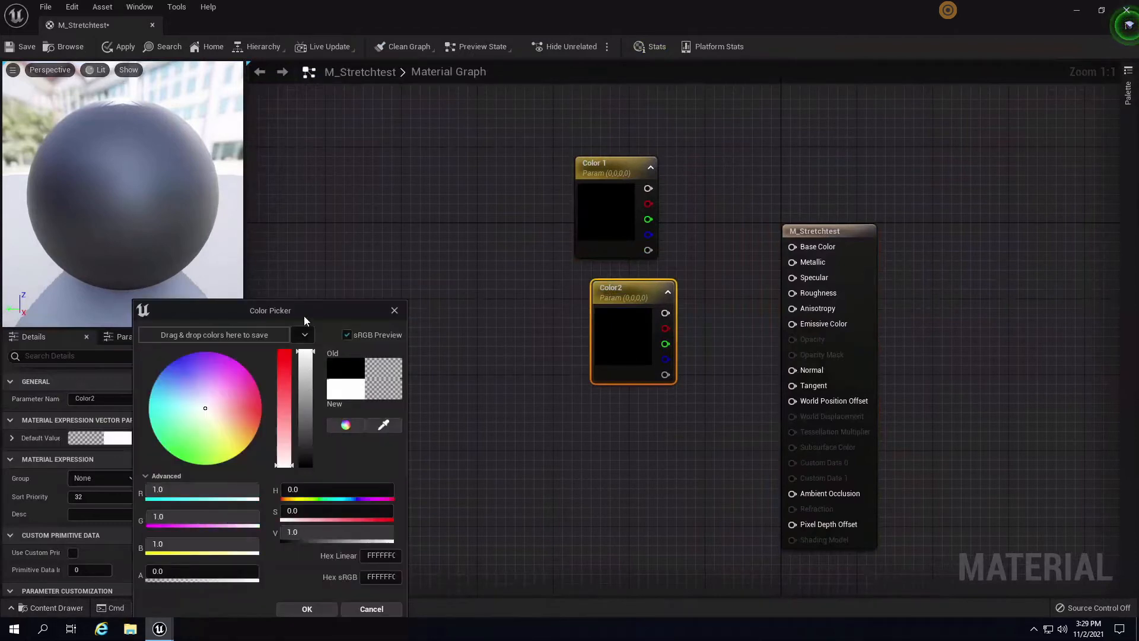
{"action": "left_click", "coordinate": [326, 610]}
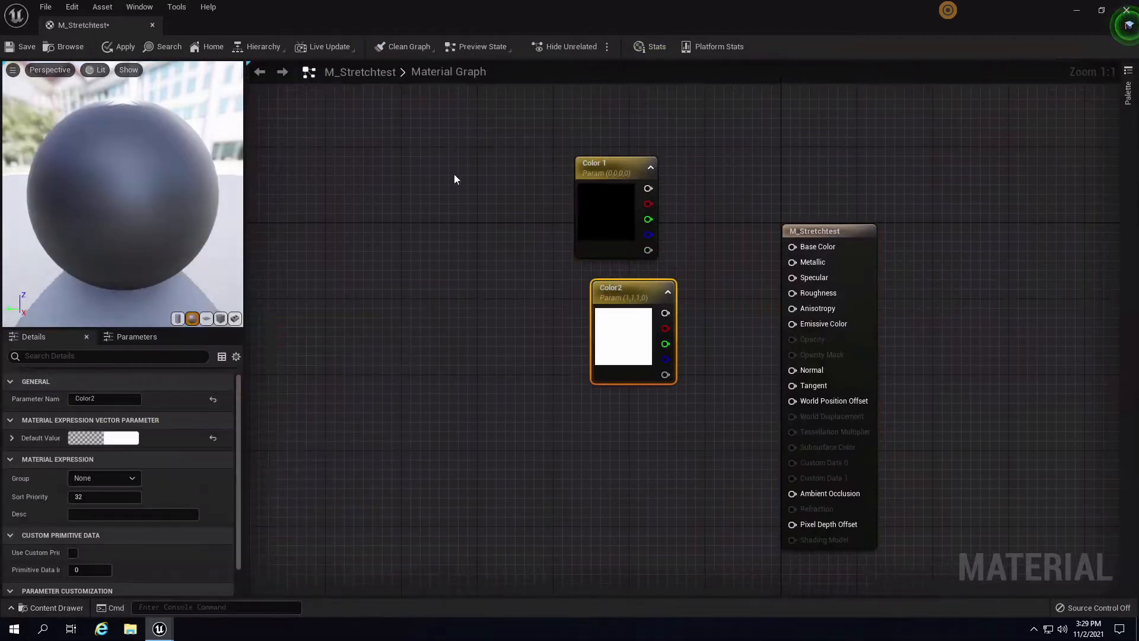
- Add a Lerp node and wire Color 1 into A and Color2 into B
{"action": "left_click_drag", "start_coordinate": [454, 179], "coordinate": [448, 270]}
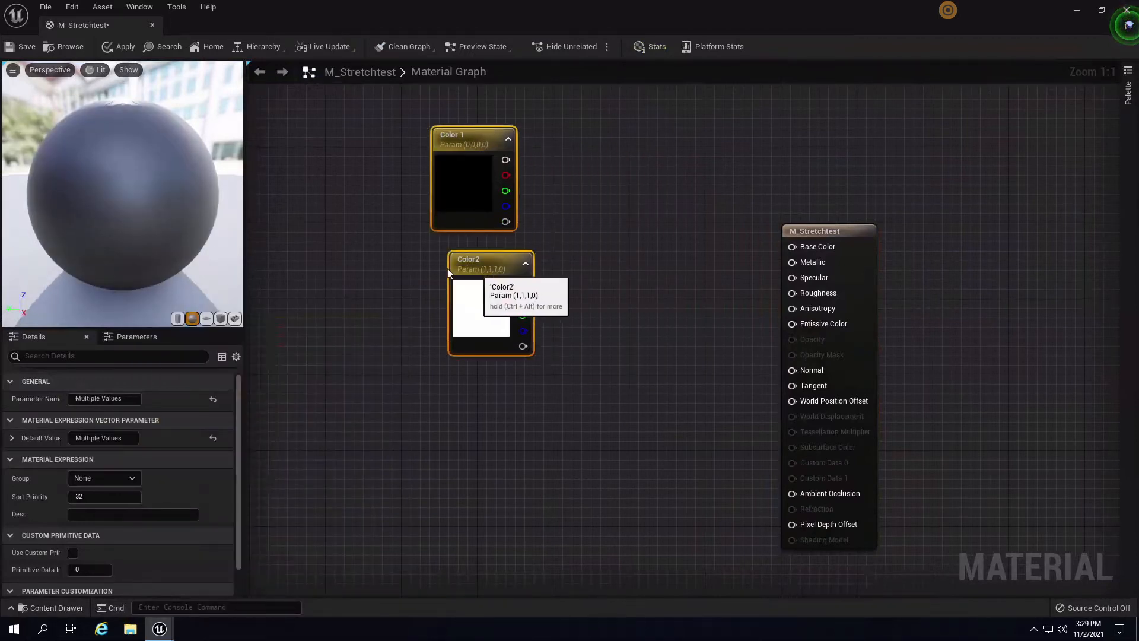
{"action": "left_click", "coordinate": [635, 279]}
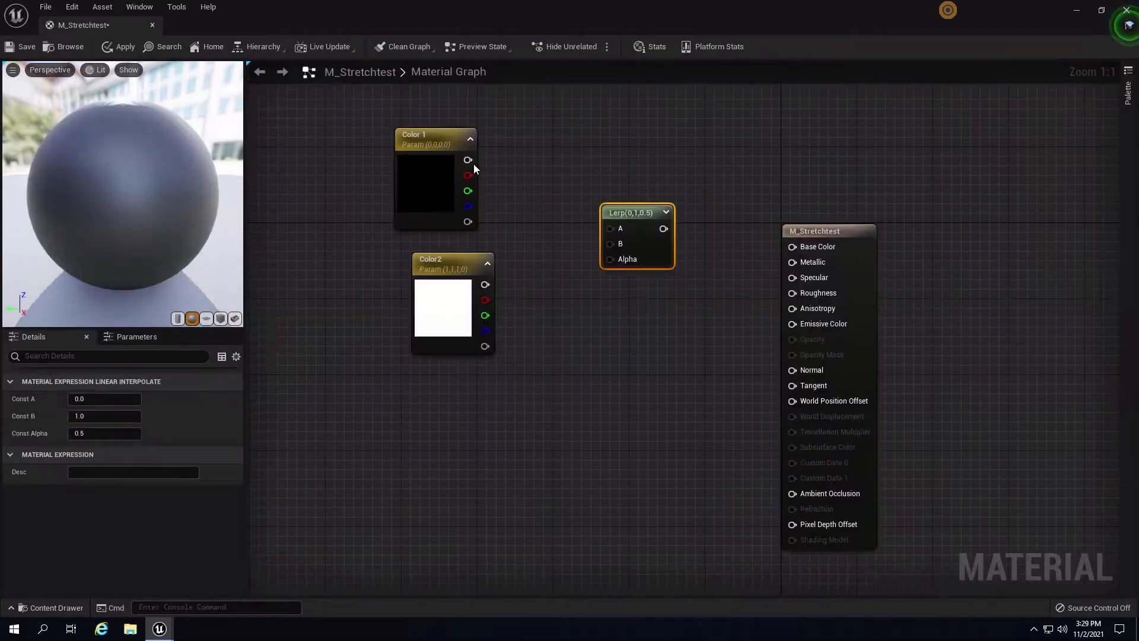
{"action": "left_click_drag", "start_coordinate": [468, 160], "coordinate": [610, 229]}
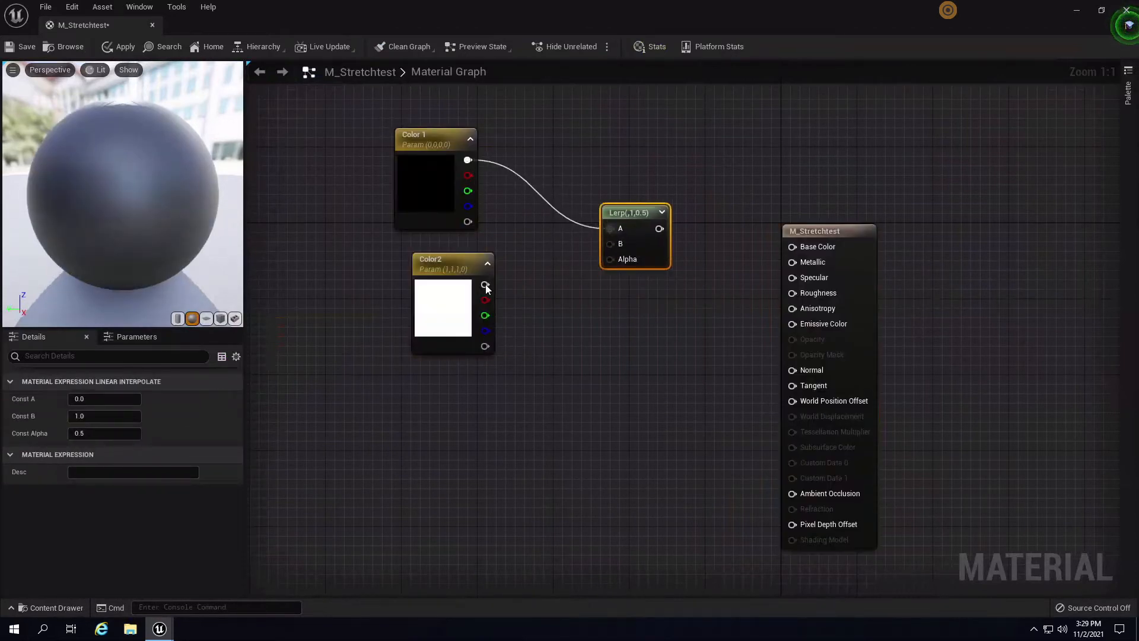
{"action": "left_click_drag", "start_coordinate": [485, 286], "coordinate": [610, 243]}
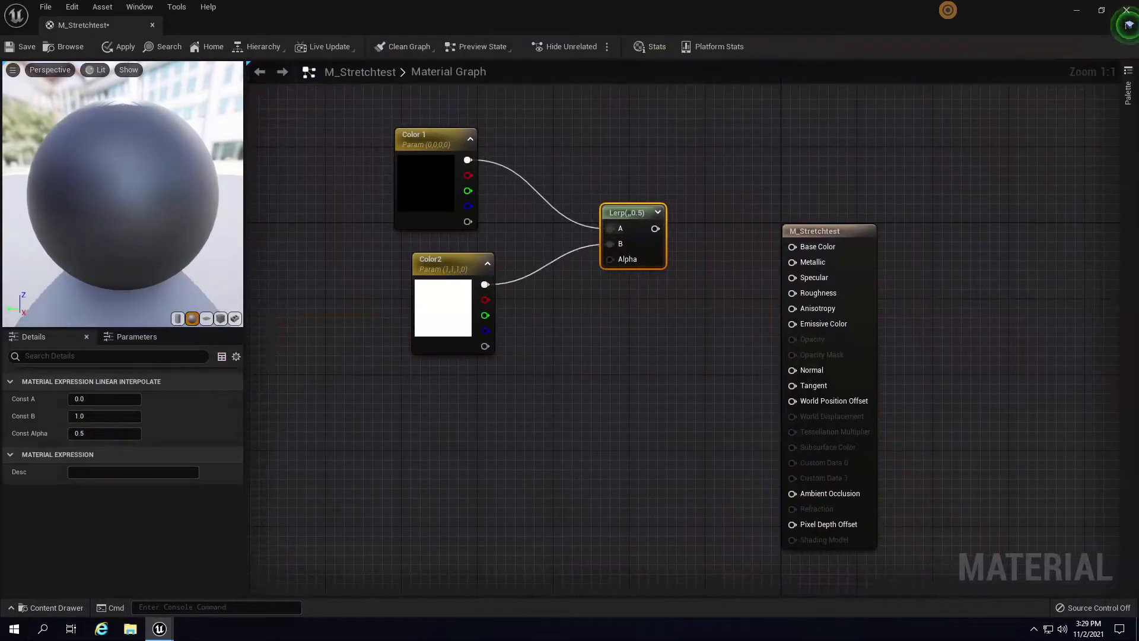
{"action": "right_click_drag", "start_coordinate": [490, 407], "coordinate": [859, 394]}
{"action": "left_click", "coordinate": [784, 240]}
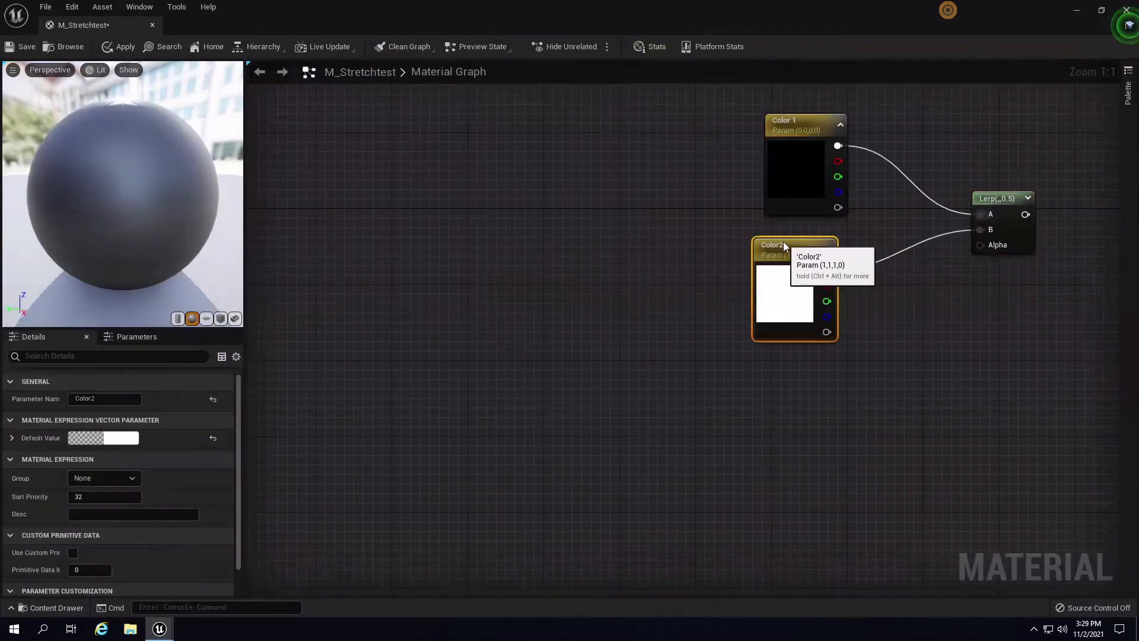
- Add a Texture Object node to M_Stretchtest's material graph
{"action": "right_click", "coordinate": [532, 257]}
{"action": "type", "text": "texture objec"}
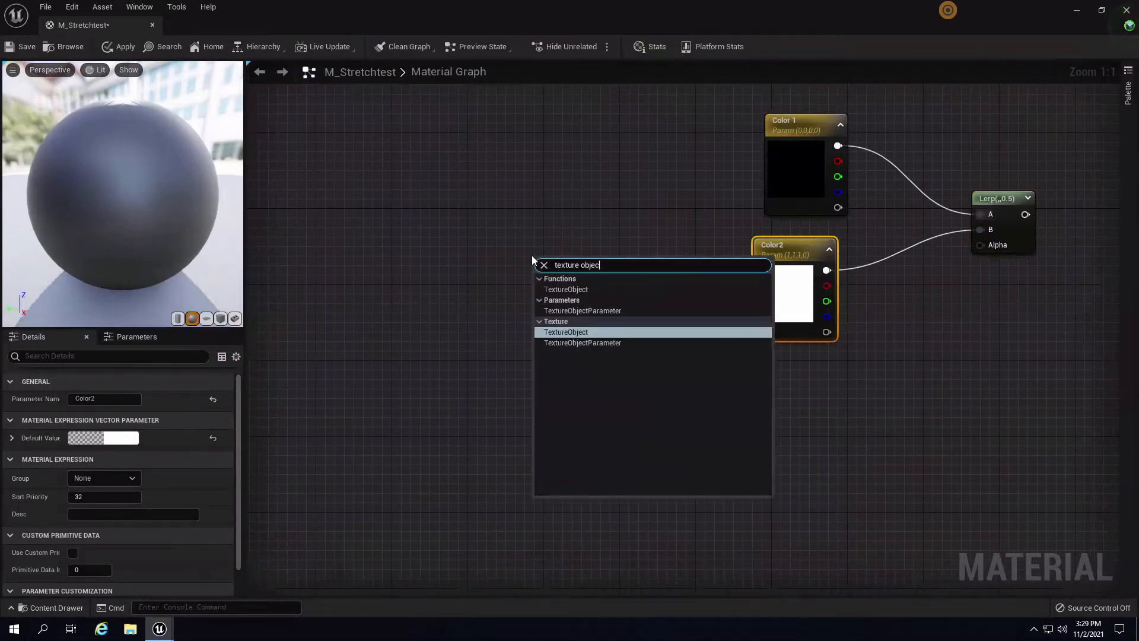
{"action": "key", "text": "Return"}
{"action": "left_click_drag", "start_coordinate": [567, 269], "coordinate": [533, 255]}
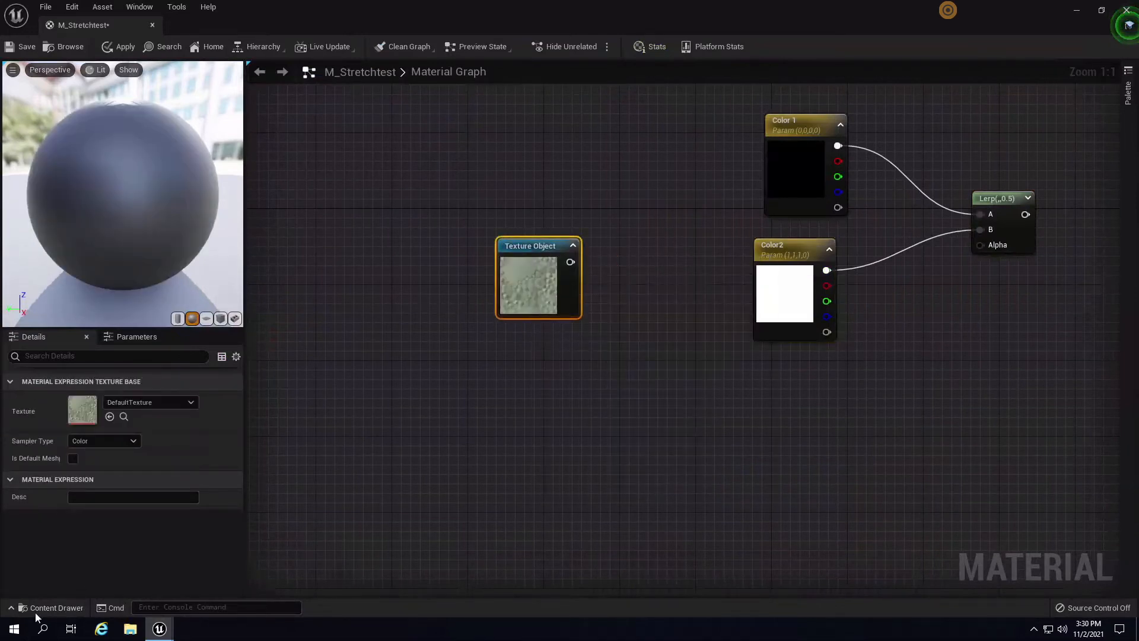
{"action": "left_click", "coordinate": [50, 611]}
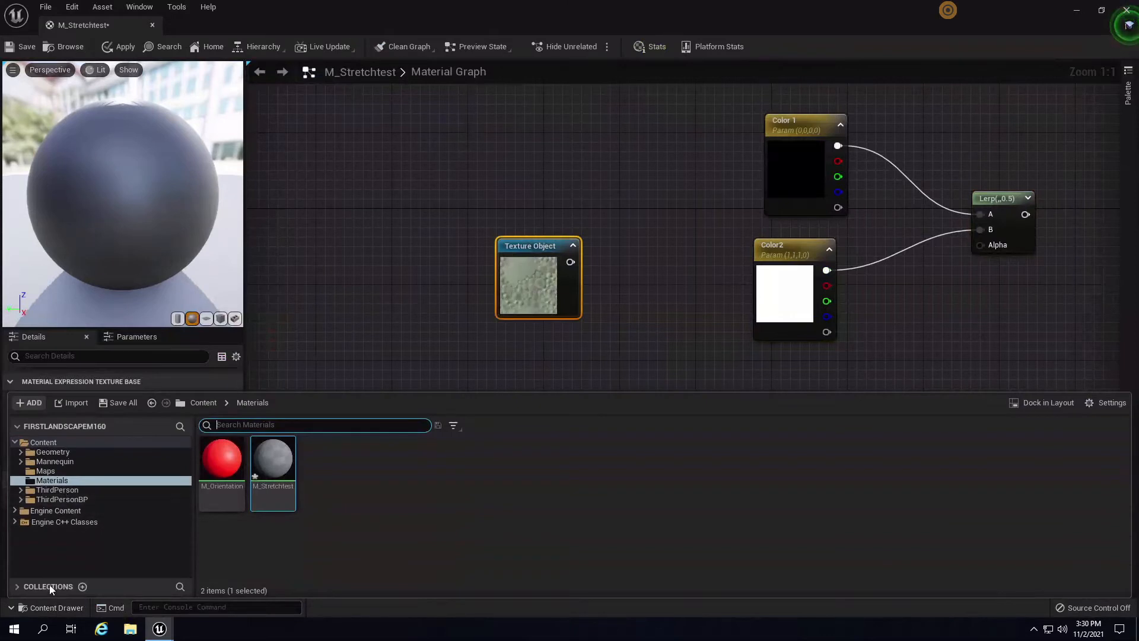
{"action": "left_click", "coordinate": [290, 364]}
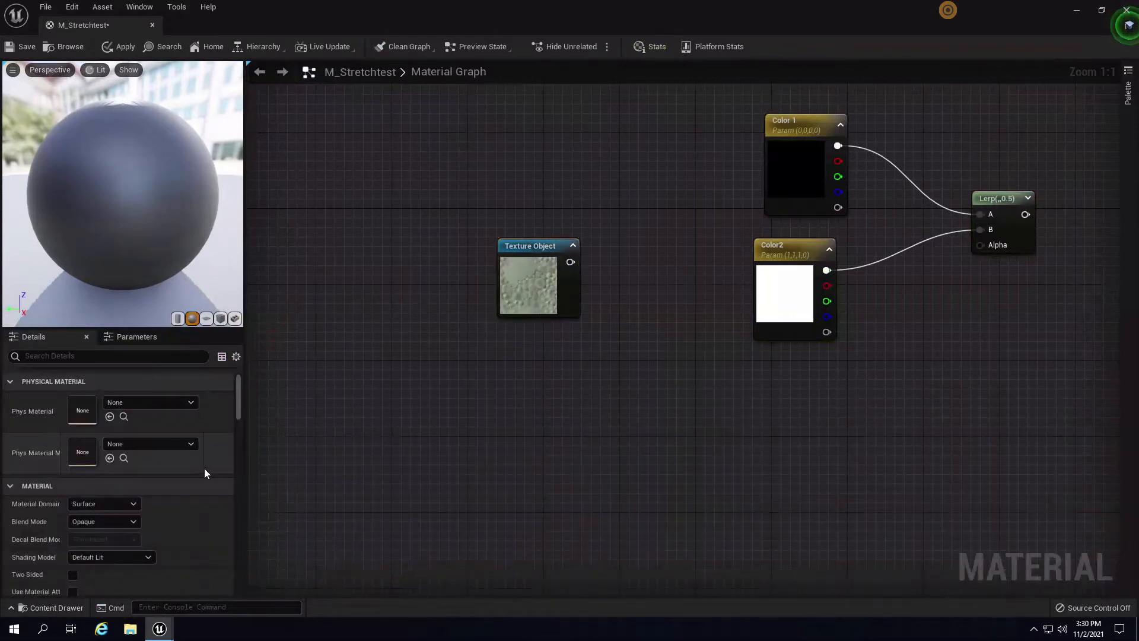
- Assign the DefaultWhiteGrid texture to the Texture Object node and move it left
{"action": "left_click", "coordinate": [522, 265]}
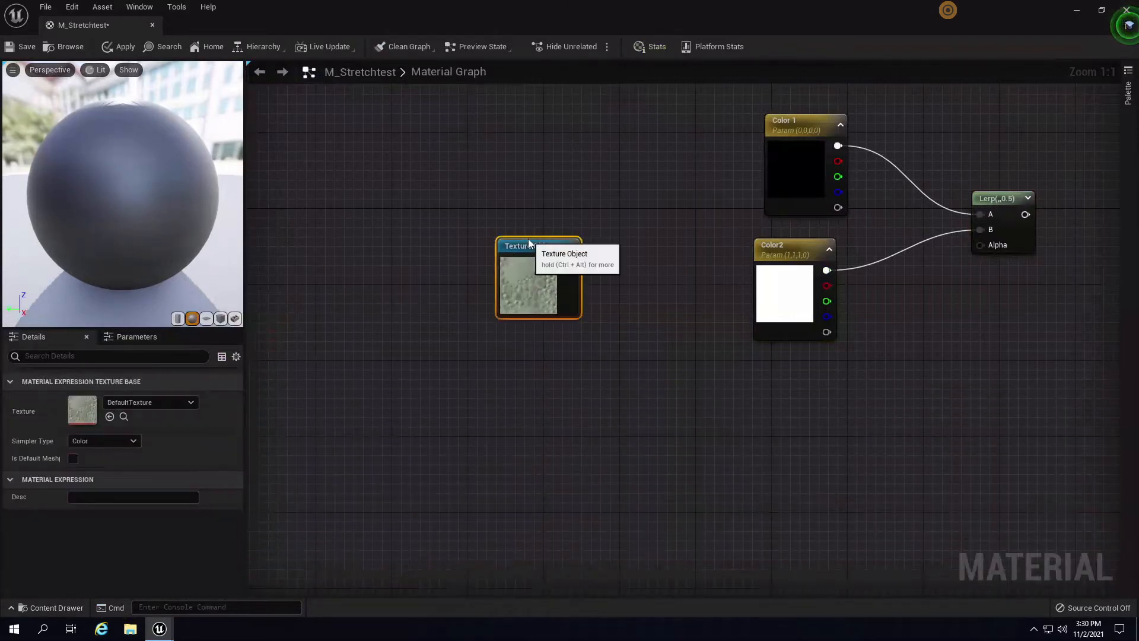
{"action": "left_click", "coordinate": [164, 404]}
{"action": "type", "text": "gri"}
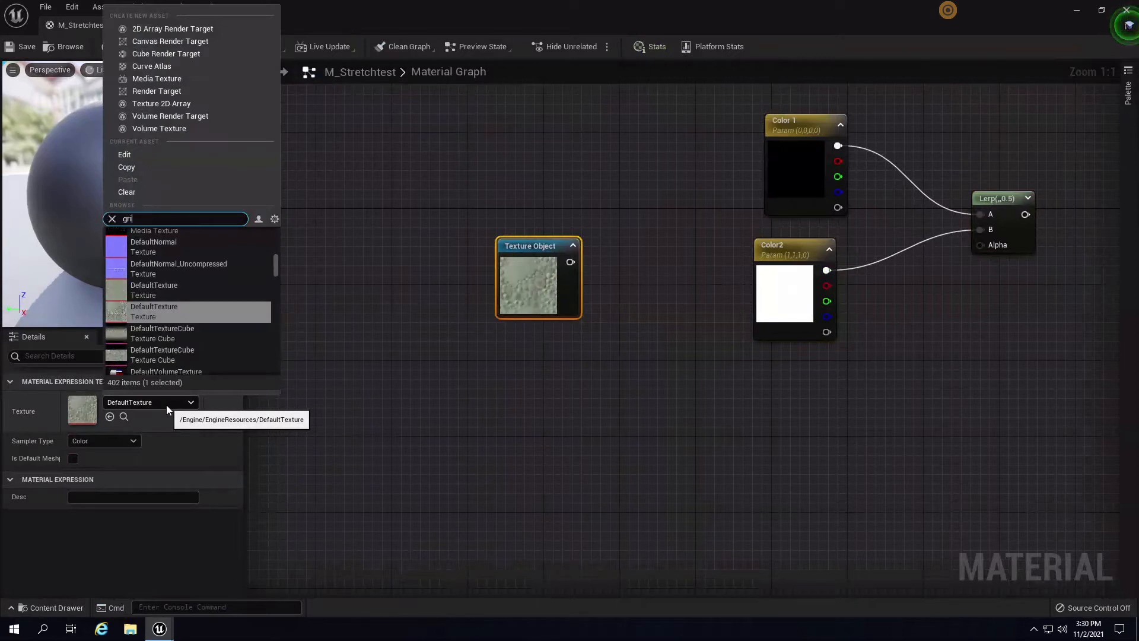
{"action": "type", "text": "d"}
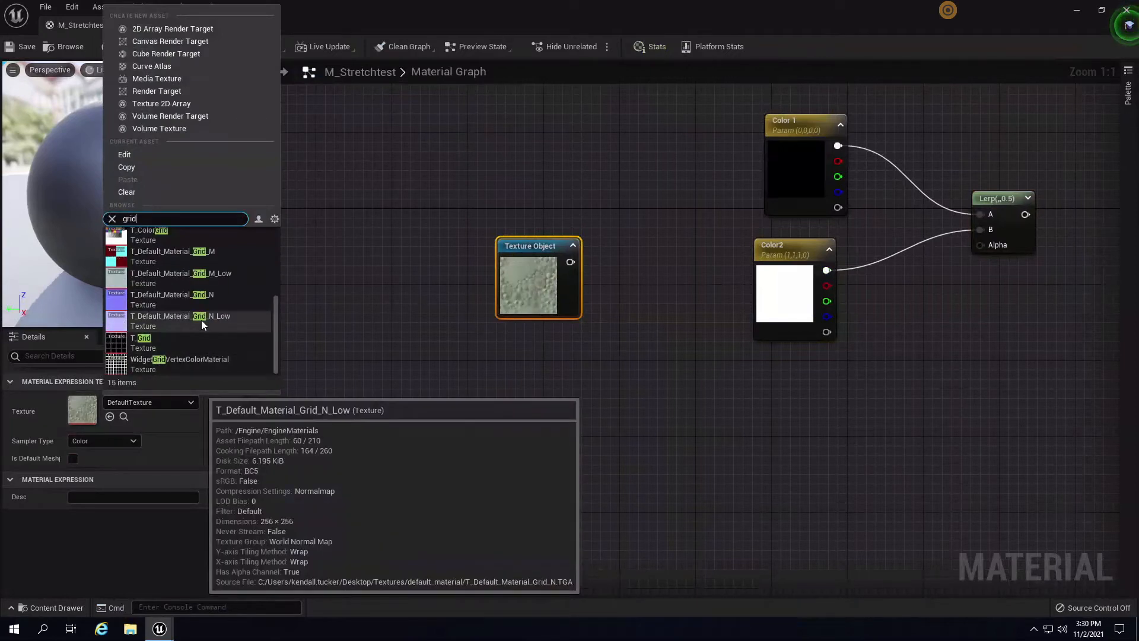
{"action": "key", "text": "ctrl+a"}
{"action": "type", "text": "whitegrid"}
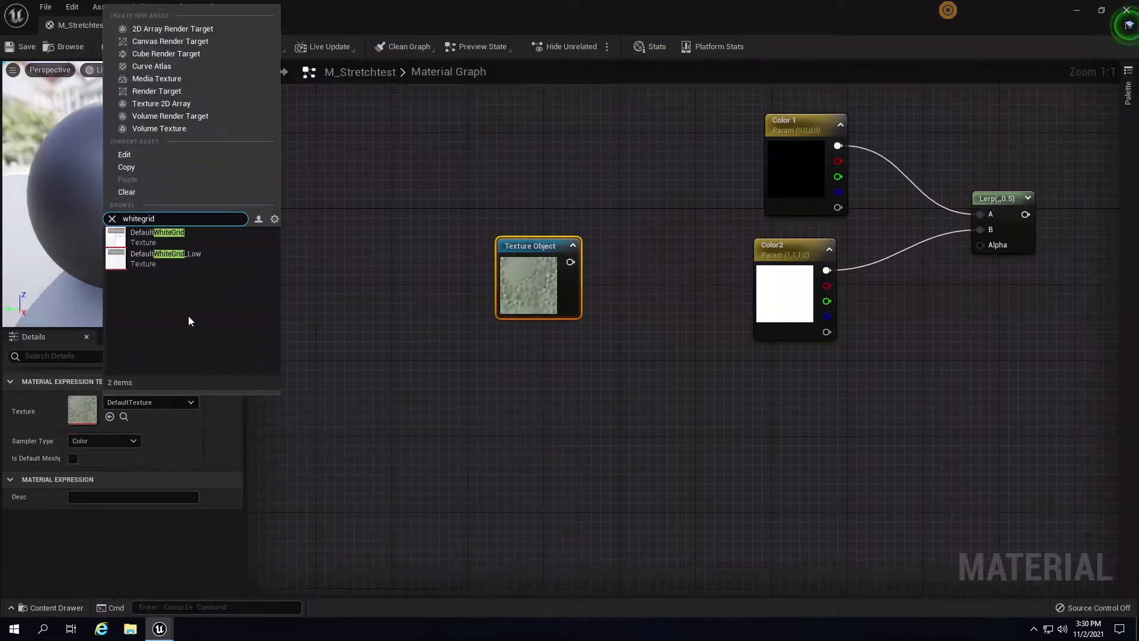
{"action": "left_click", "coordinate": [176, 235]}
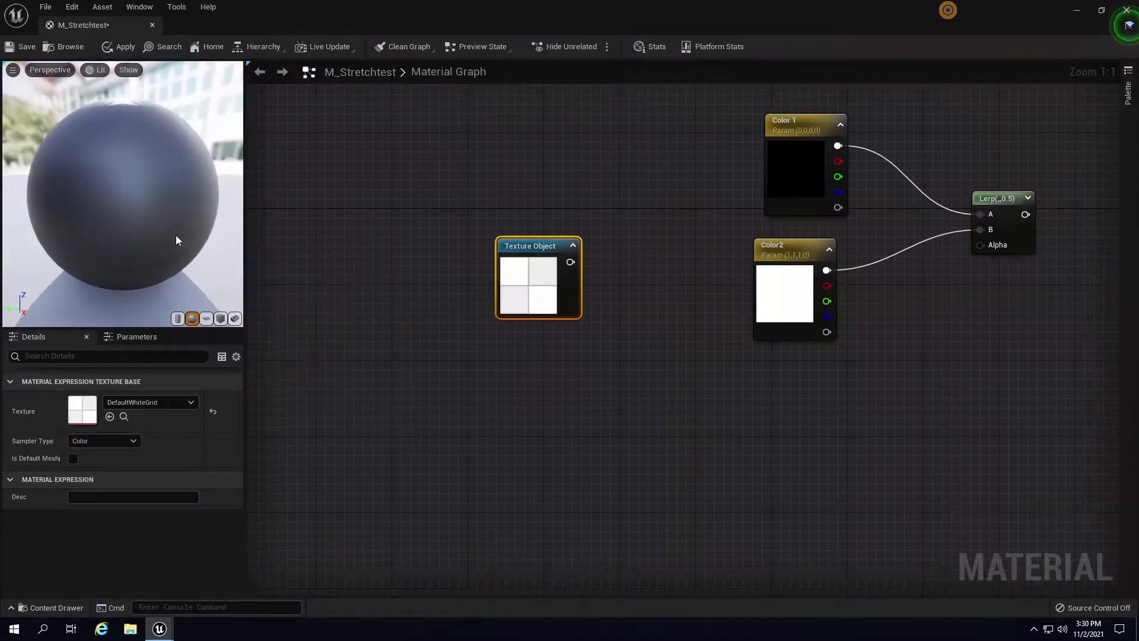
{"action": "left_click_drag", "start_coordinate": [556, 245], "coordinate": [519, 254]}
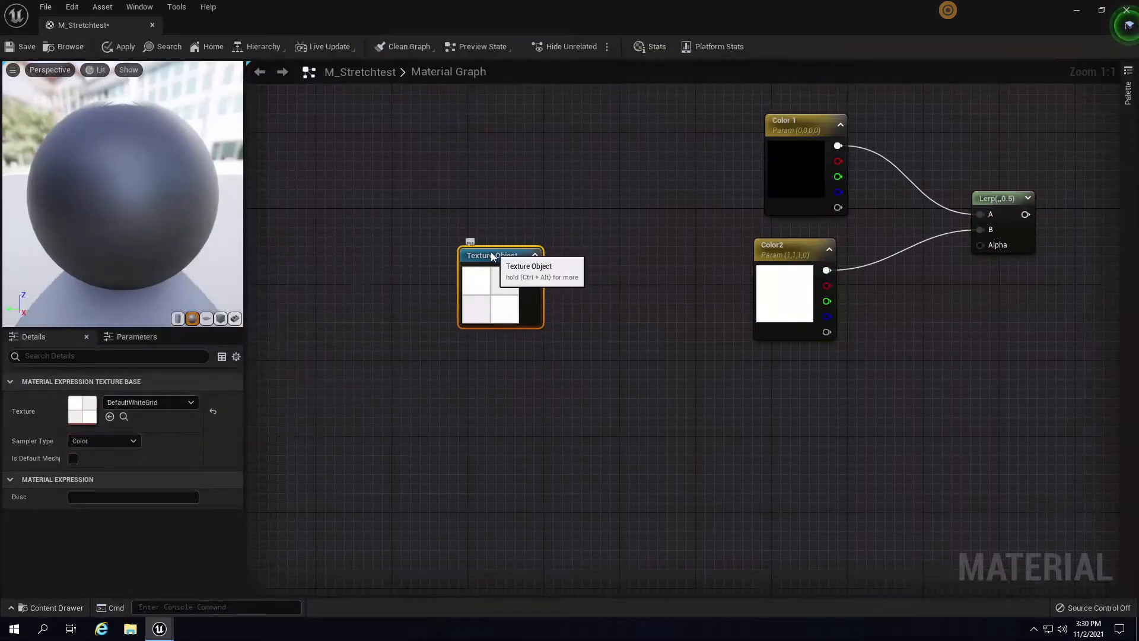
{"action": "left_click_drag", "start_coordinate": [511, 285], "coordinate": [370, 323]}
{"action": "right_click_drag", "start_coordinate": [512, 478], "coordinate": [668, 382]}
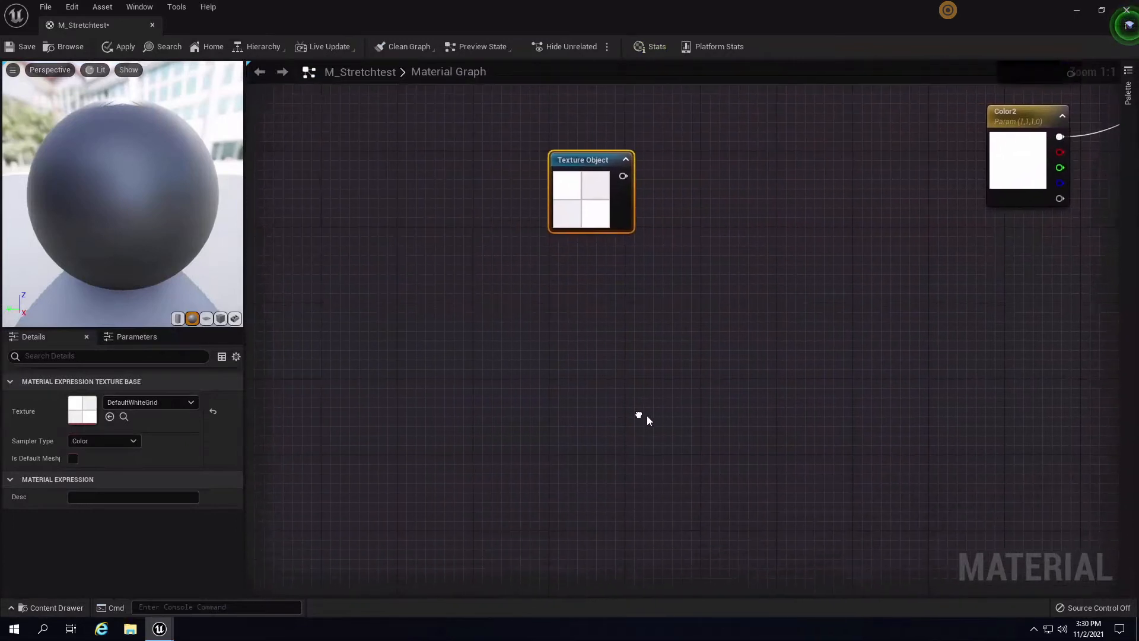
- Place a Constant3Vector node with R, G and B each 100, below the Texture Object
{"action": "left_click", "coordinate": [578, 450]}
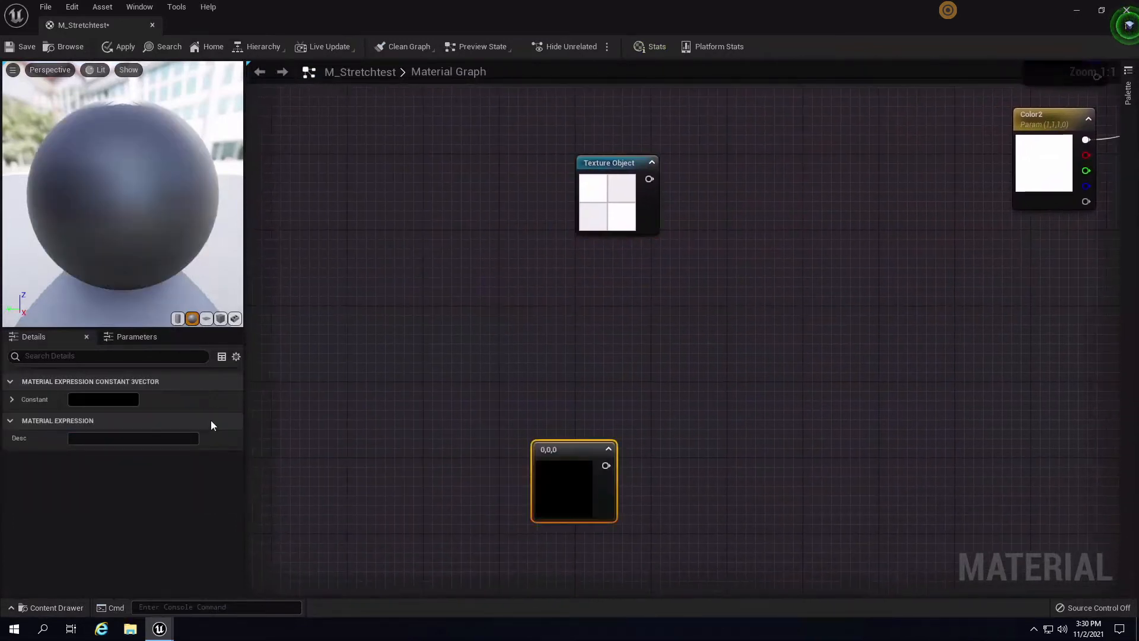
{"action": "left_click", "coordinate": [11, 399]}
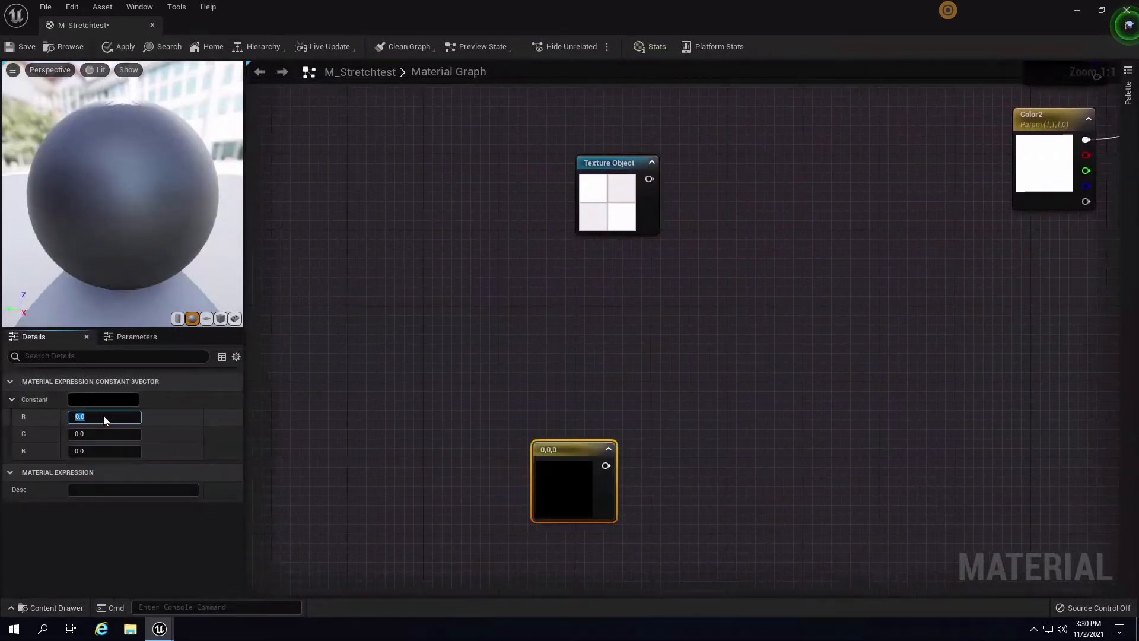
{"action": "type", "text": "1000"}
{"action": "key", "text": "Return"}
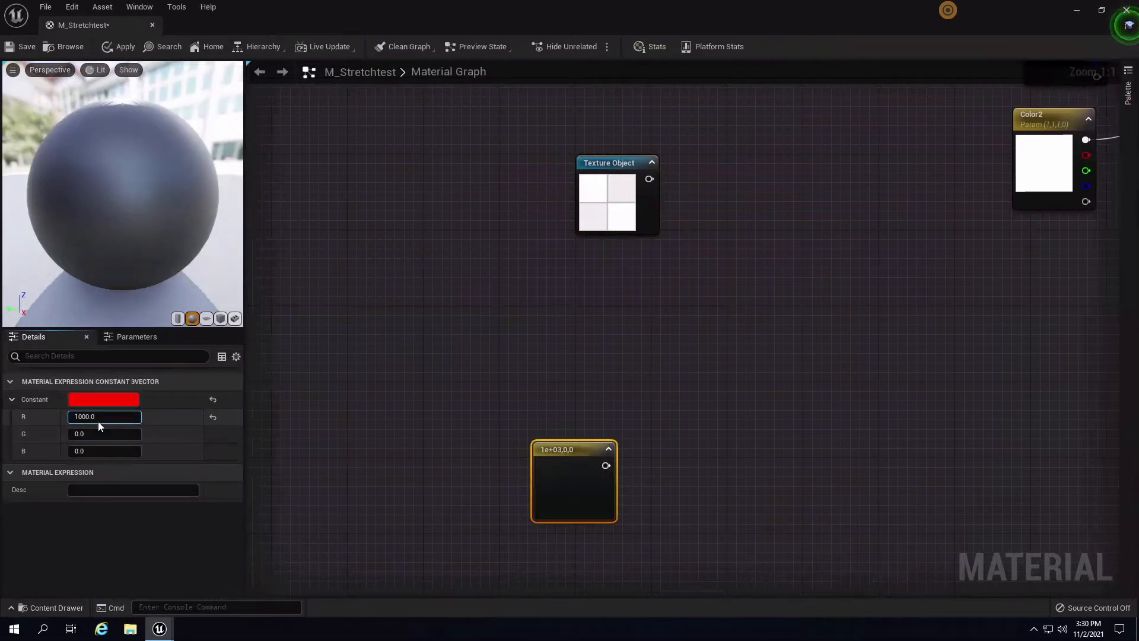
{"action": "left_click", "coordinate": [99, 420]}
{"action": "type", "text": "100"}
{"action": "left_click", "coordinate": [98, 434]}
{"action": "type", "text": "10"}
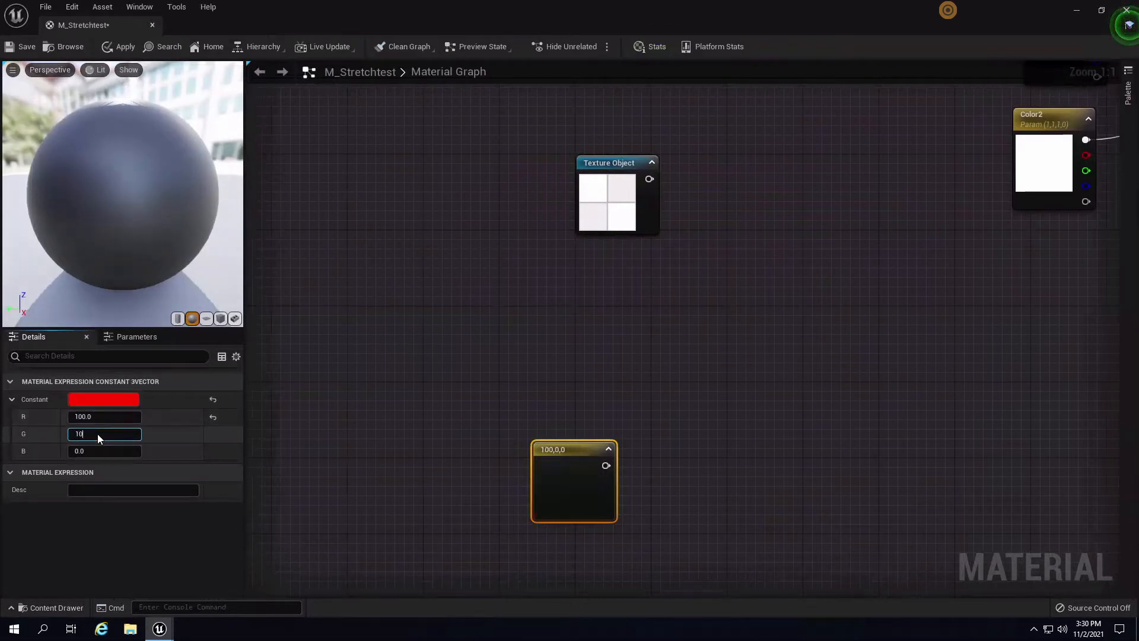
{"action": "type", "text": "0"}
{"action": "left_click", "coordinate": [94, 450]}
{"action": "type", "text": "1000"}
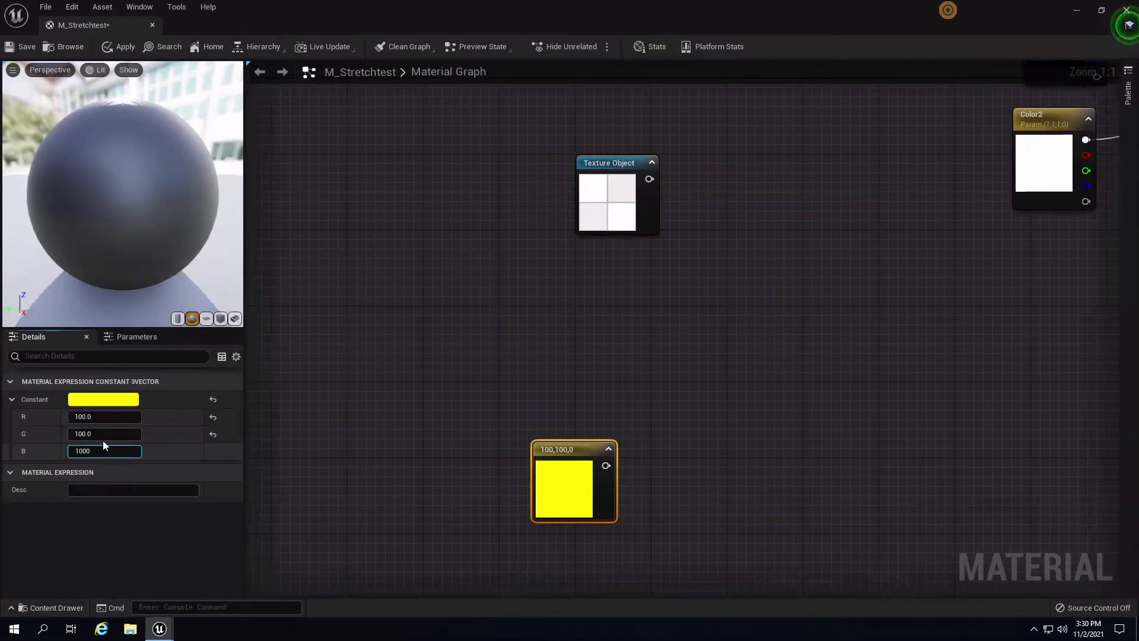
{"action": "key", "text": "BackSpace"}
{"action": "key", "text": "Return"}
{"action": "left_click", "coordinate": [662, 376]}
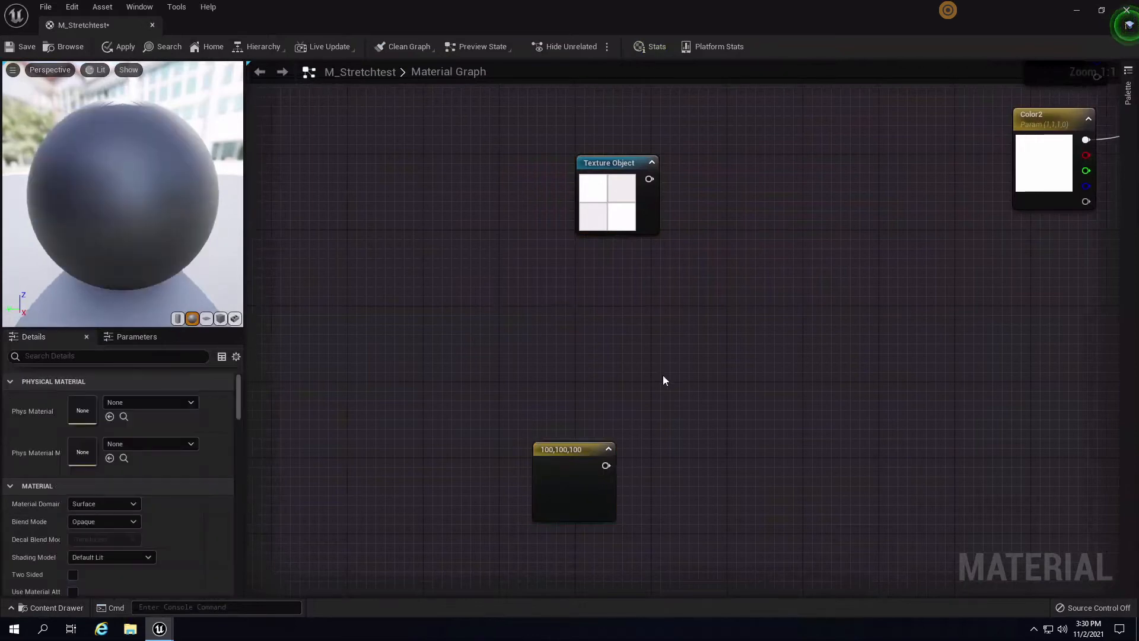
{"action": "right_click_drag", "start_coordinate": [663, 376], "coordinate": [591, 364]}
{"action": "left_click_drag", "start_coordinate": [496, 436], "coordinate": [443, 368]}
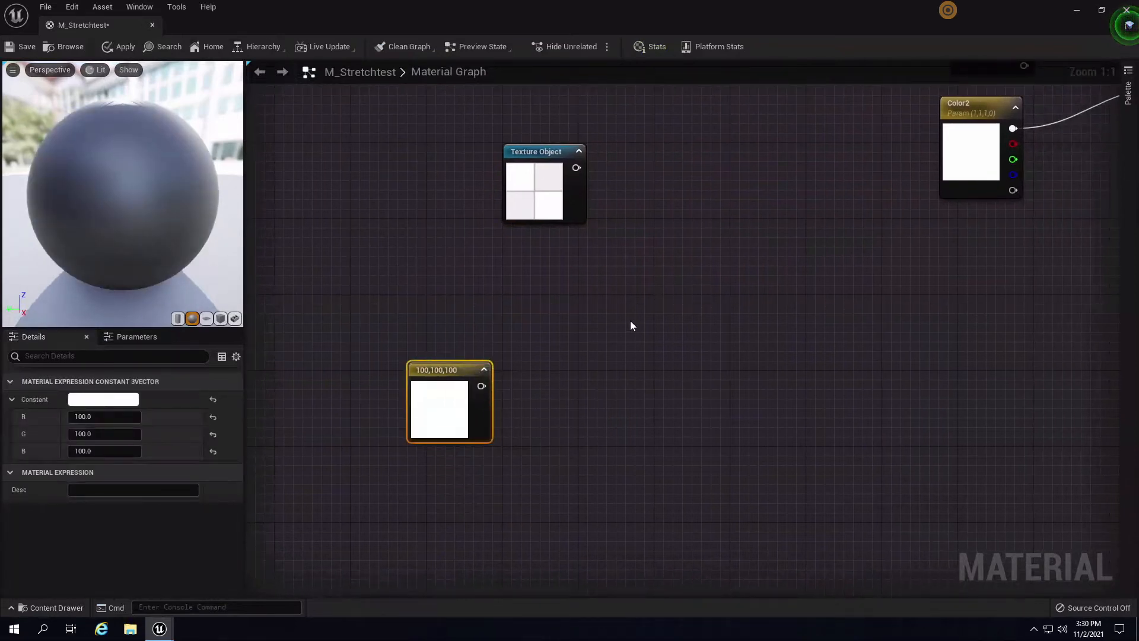
- Add a WorldAlignedTexture node fed by the grid Texture Object and the 100,100,100 TextureSize
{"action": "right_click_drag", "start_coordinate": [630, 321], "coordinate": [611, 333]}
{"action": "right_click", "coordinate": [612, 334]}
{"action": "type", "text": "world a"}
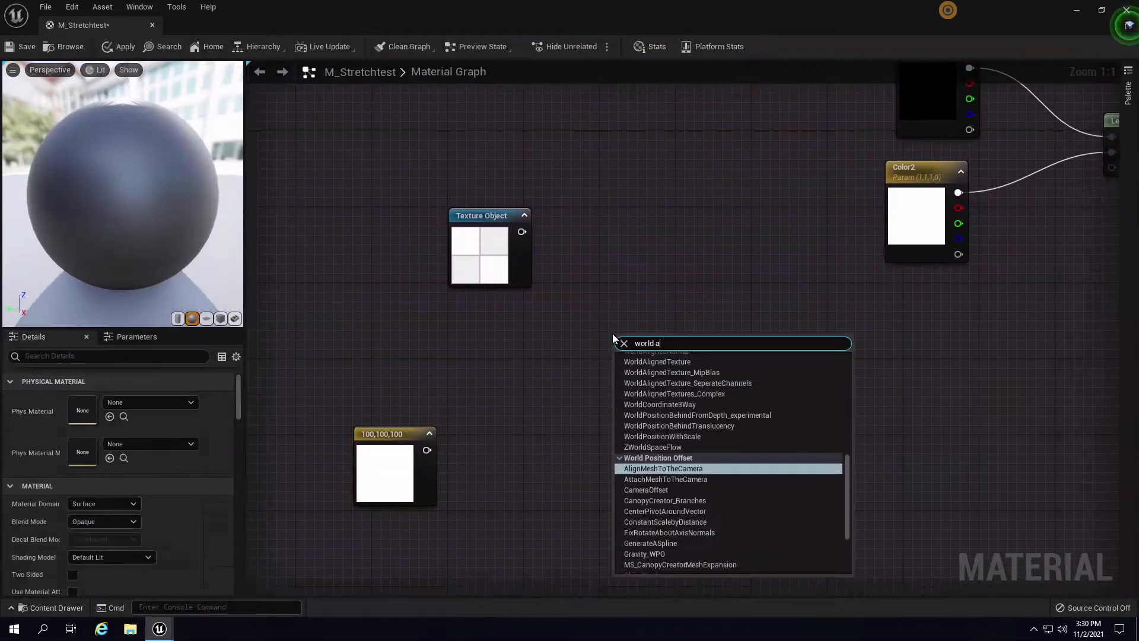
{"action": "type", "text": "ligned texture"}
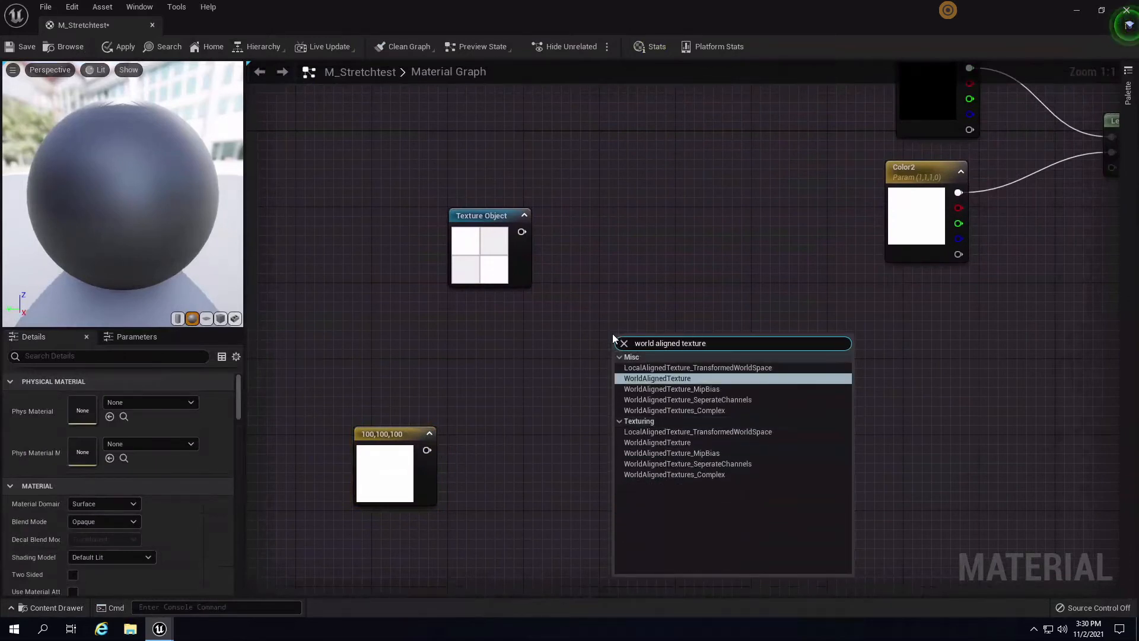
{"action": "key", "text": "Return"}
{"action": "left_click_drag", "start_coordinate": [671, 344], "coordinate": [632, 268]}
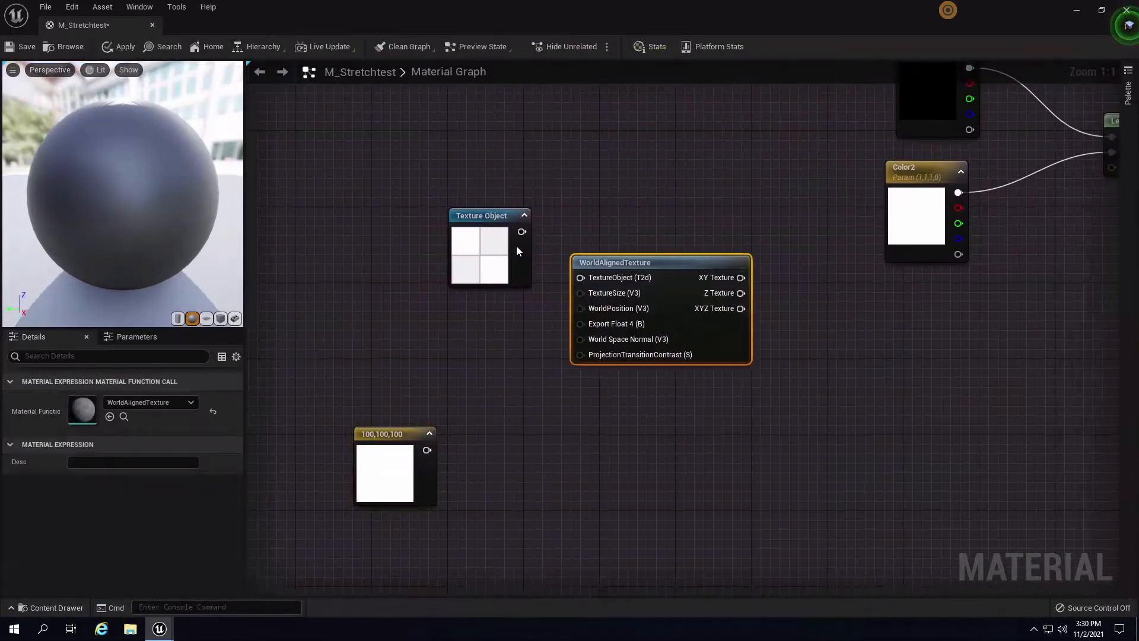
{"action": "left_click_drag", "start_coordinate": [522, 232], "coordinate": [585, 280]}
{"action": "left_click_drag", "start_coordinate": [427, 450], "coordinate": [587, 290]}
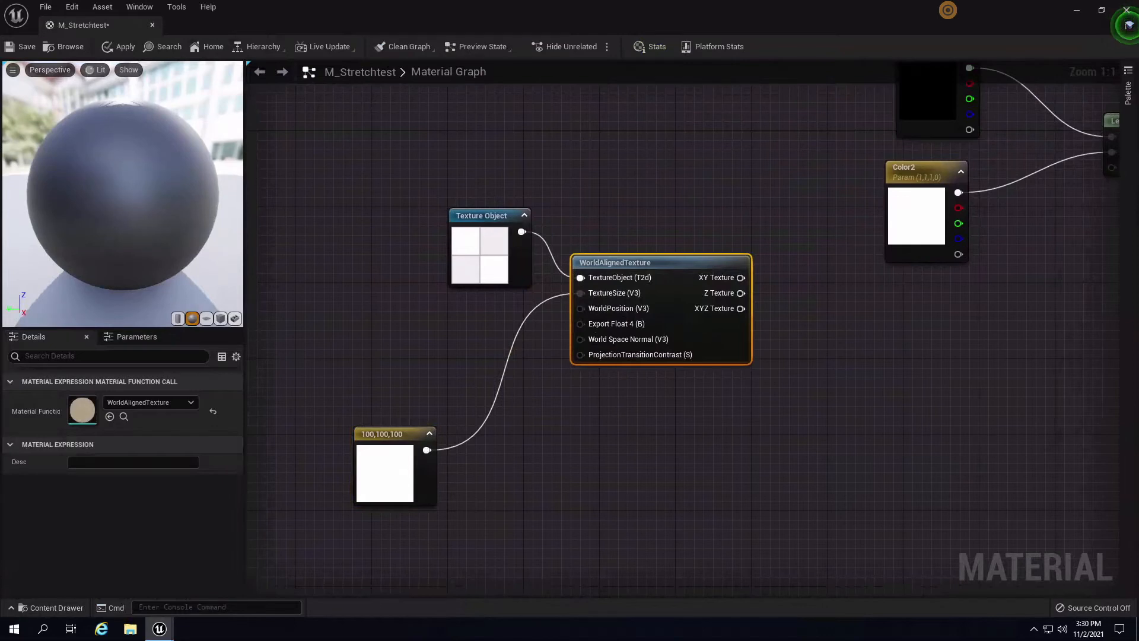
{"action": "right_click_drag", "start_coordinate": [598, 446], "coordinate": [549, 350]}
{"action": "left_click", "coordinate": [447, 155]}
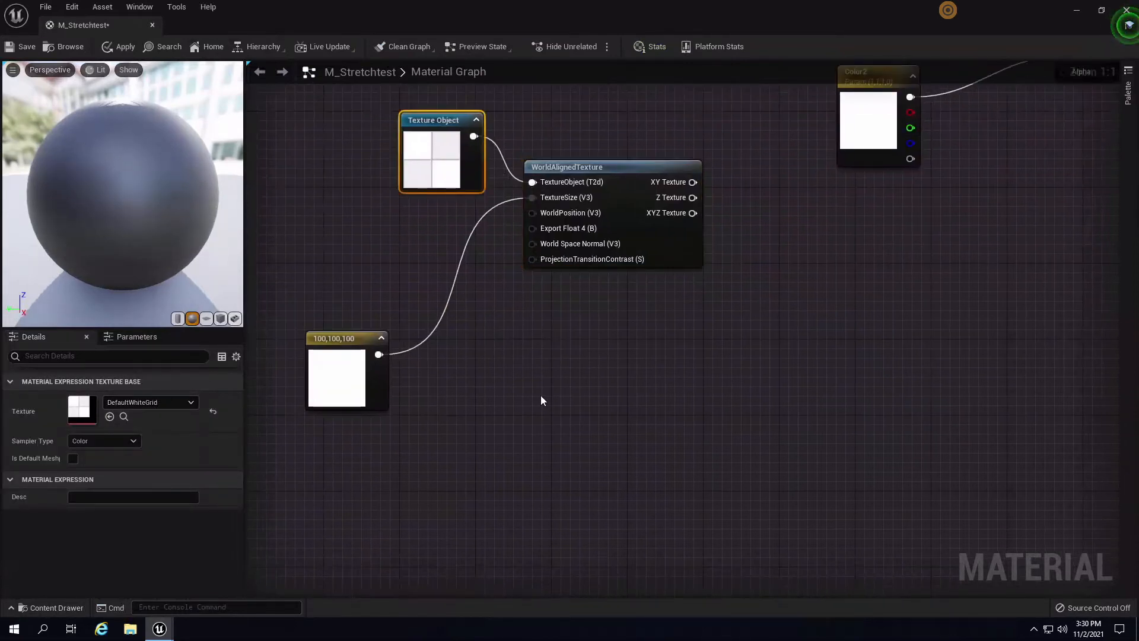
- Paste a copy of the Texture Object and set its texture to Grid_N
{"action": "key", "text": "ctrl+v"}
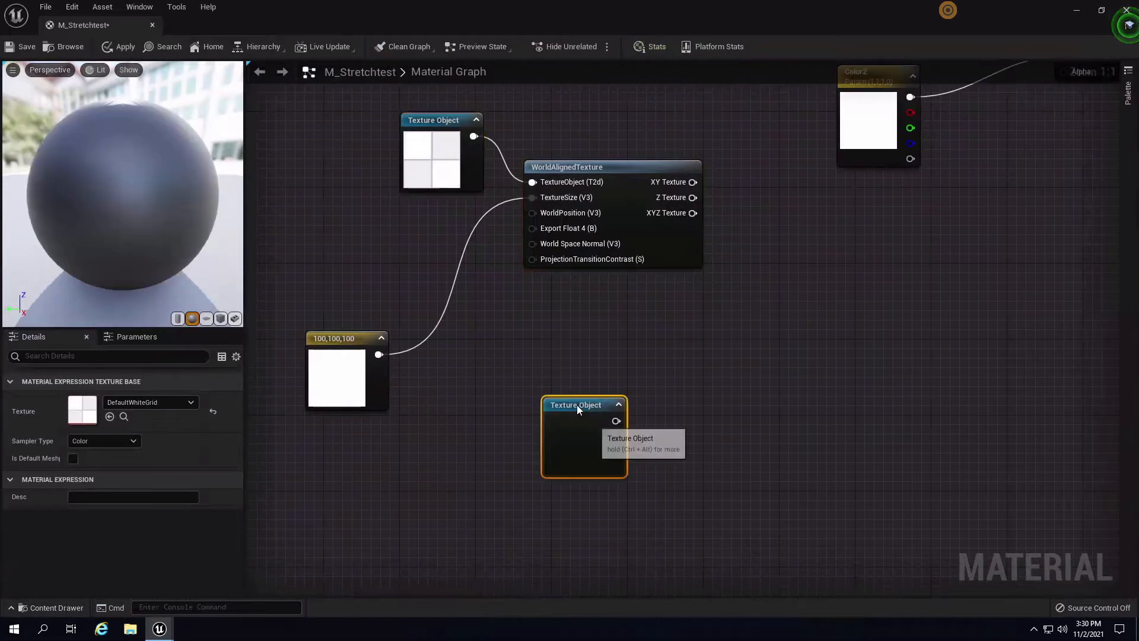
{"action": "left_click", "coordinate": [141, 403]}
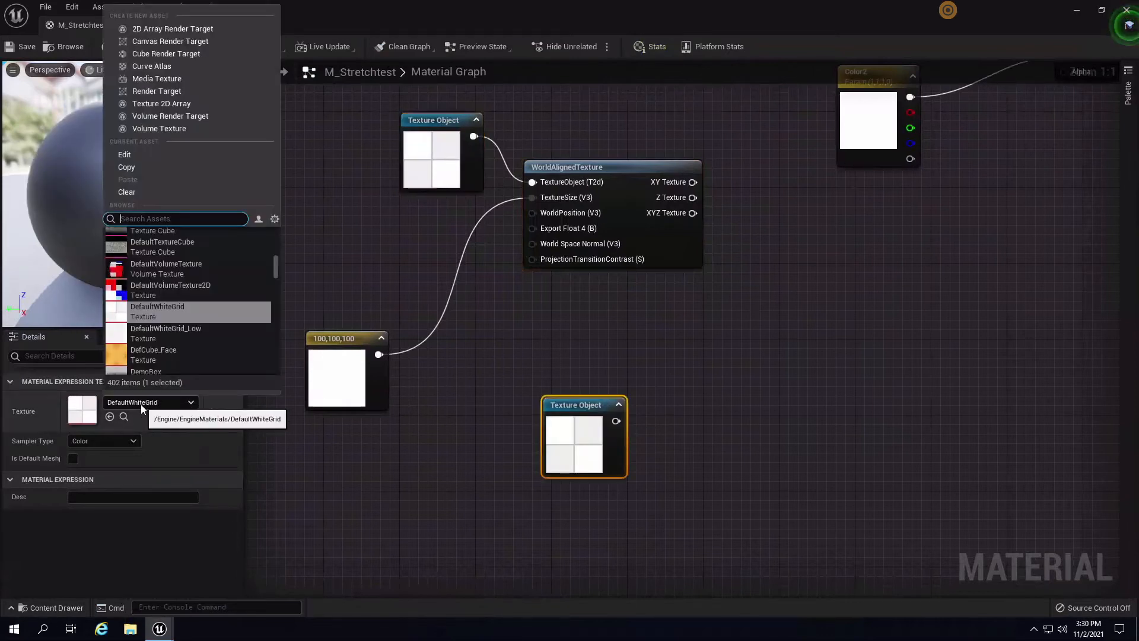
{"action": "type", "text": "grid"}
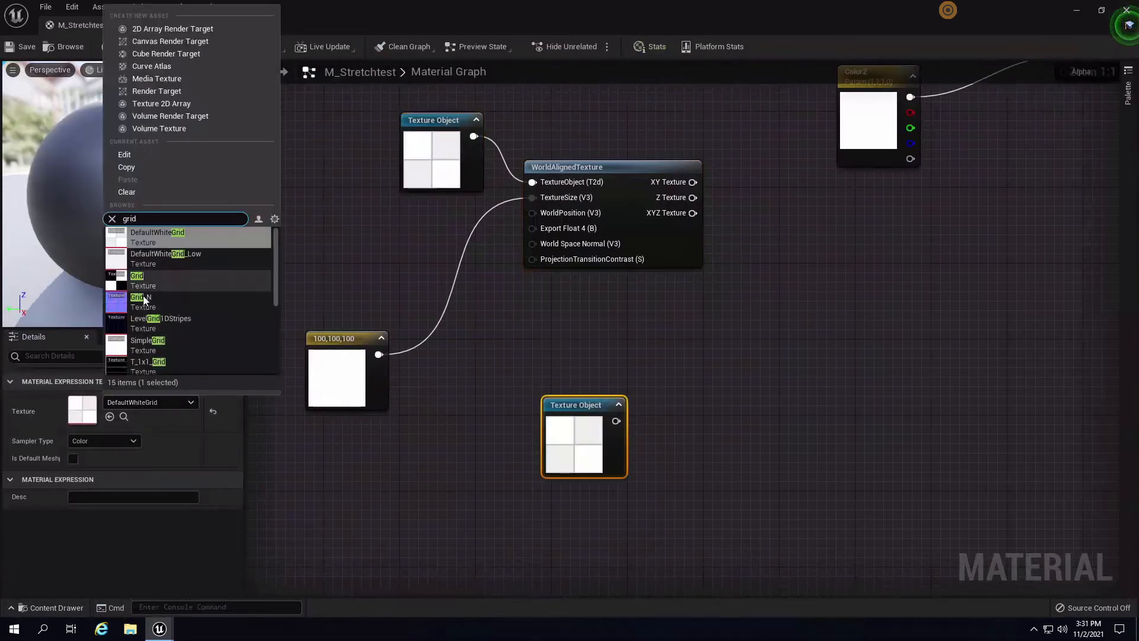
{"action": "left_click", "coordinate": [143, 299]}
{"action": "right_click_drag", "start_coordinate": [657, 415], "coordinate": [607, 336]}
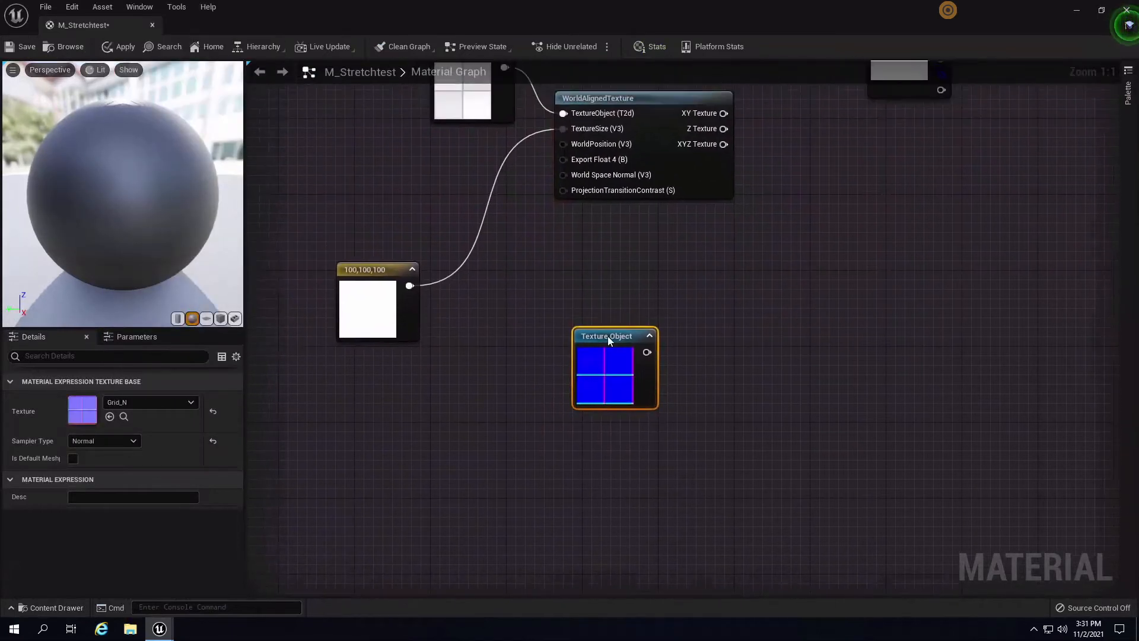
{"action": "left_click_drag", "start_coordinate": [608, 336], "coordinate": [567, 407]}
{"action": "right_click_drag", "start_coordinate": [663, 453], "coordinate": [650, 474]}
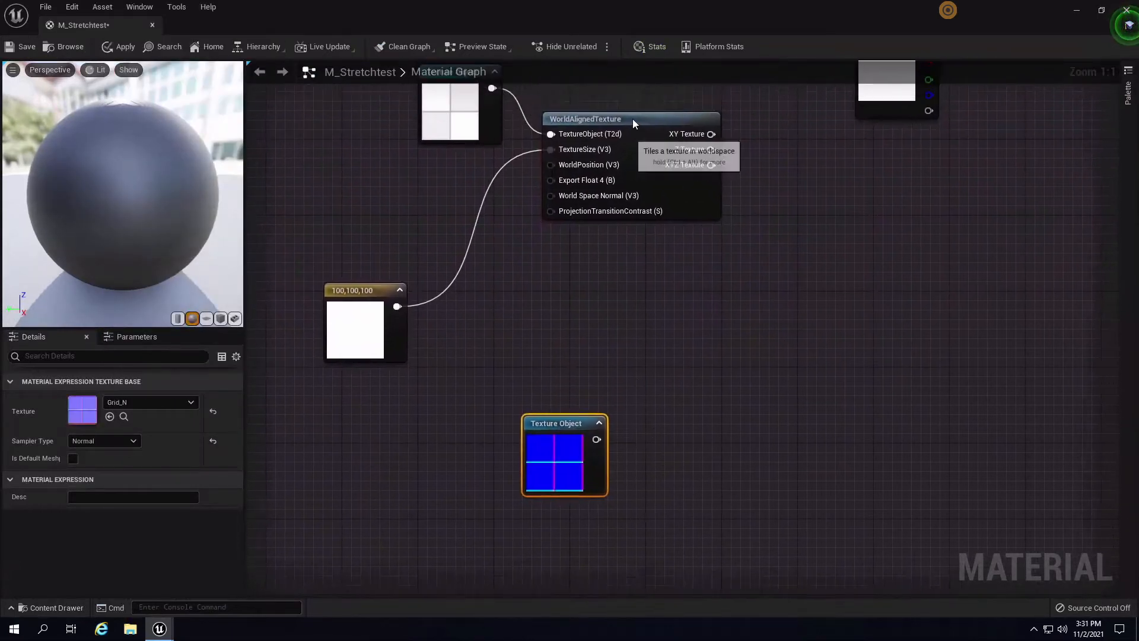
- Duplicate the WorldAlignedTexture, wiring Grid_N to its Tex and 100,100,100 to TextureSize
{"action": "left_click", "coordinate": [632, 118]}
{"action": "key", "text": "ctrl+w"}
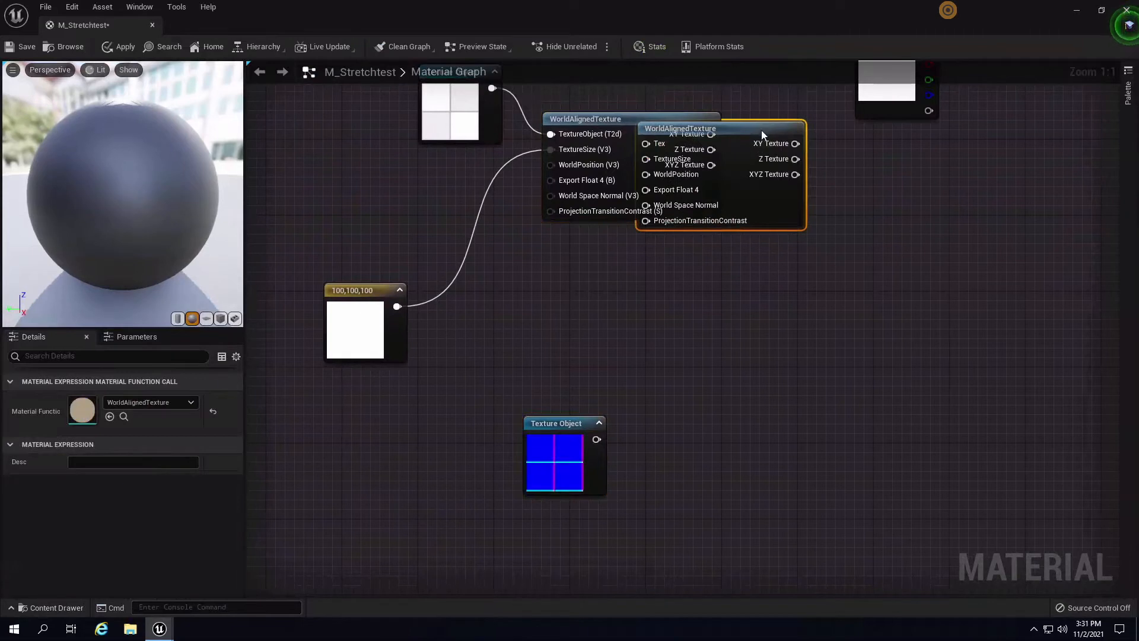
{"action": "left_click_drag", "start_coordinate": [760, 130], "coordinate": [787, 471]}
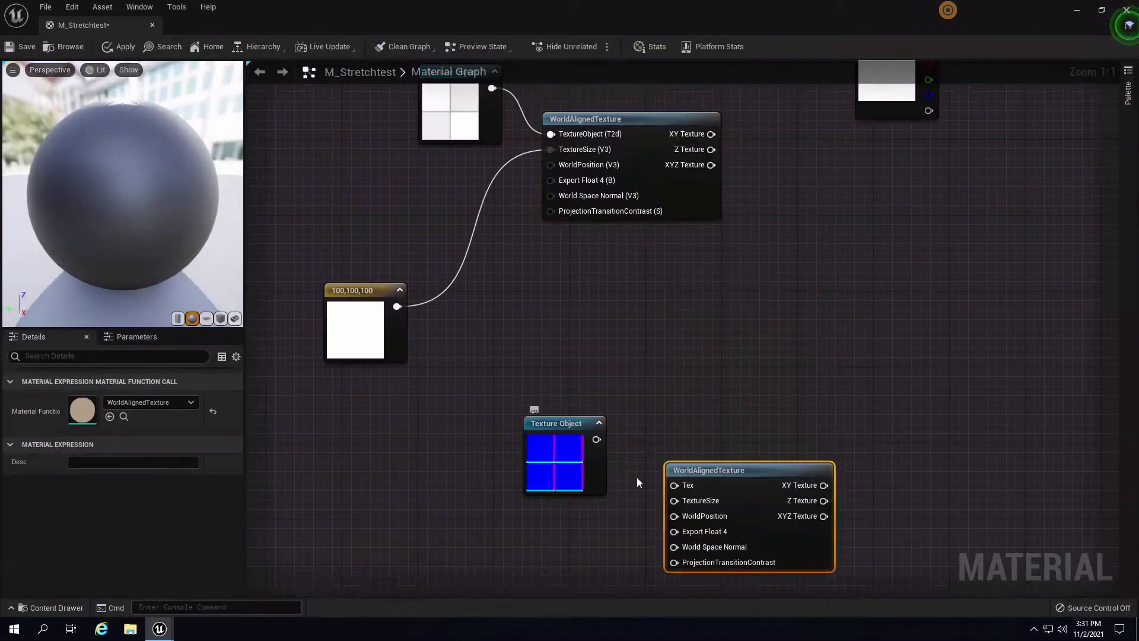
{"action": "left_click_drag", "start_coordinate": [601, 454], "coordinate": [674, 485]}
{"action": "left_click_drag", "start_coordinate": [397, 307], "coordinate": [674, 502]}
{"action": "right_click_drag", "start_coordinate": [954, 317], "coordinate": [649, 463]}
{"action": "scroll", "coordinate": [815, 419], "scroll_direction": "down", "scroll_amount": 3}
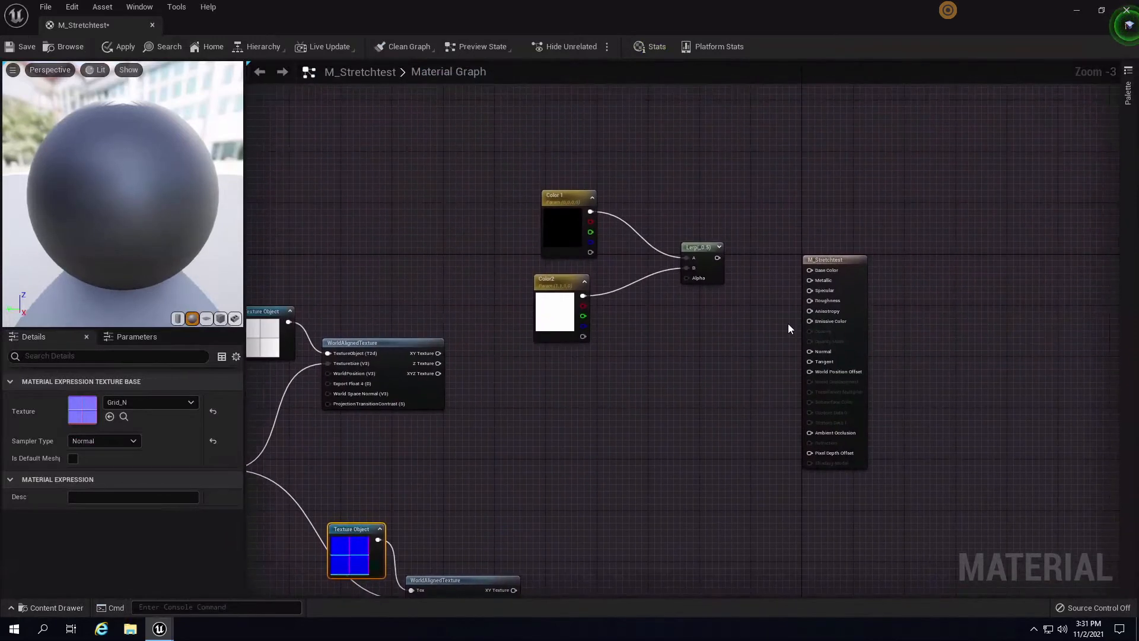
- Add a single-value Constant wired to Roughness, discarding a stray 0,0 constant
{"action": "scroll", "coordinate": [742, 351], "scroll_direction": "up", "scroll_amount": 3}
{"action": "key", "text": "2"}
{"action": "left_click", "coordinate": [689, 383]}
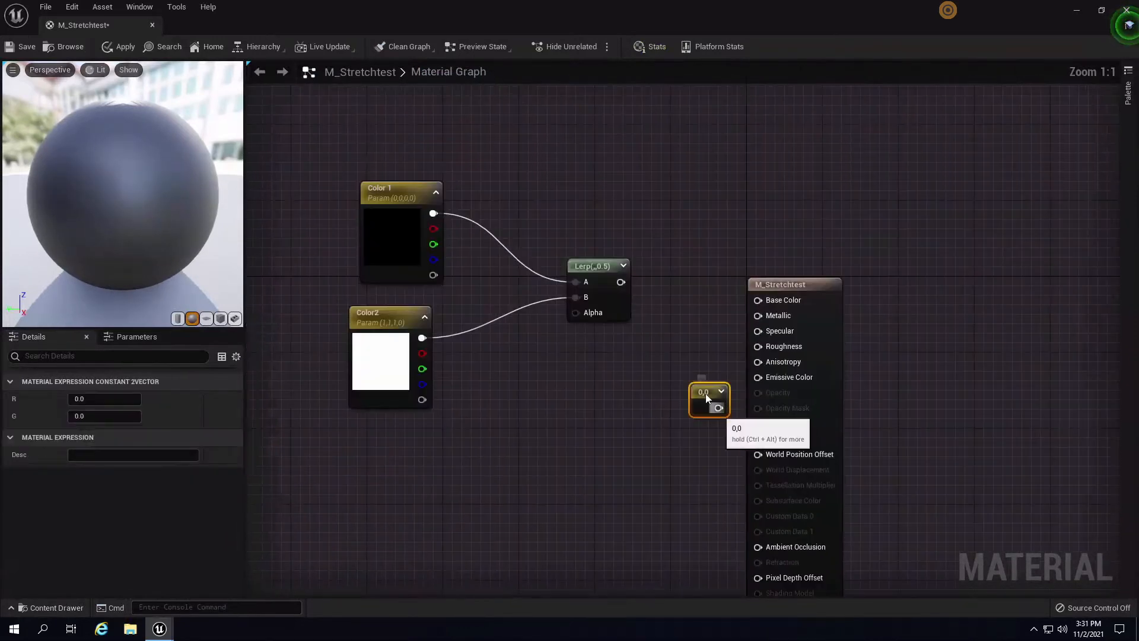
{"action": "left_click_drag", "start_coordinate": [705, 395], "coordinate": [627, 365]}
{"action": "key", "text": "Delete"}
{"action": "right_click_drag", "start_coordinate": [661, 374], "coordinate": [688, 397]}
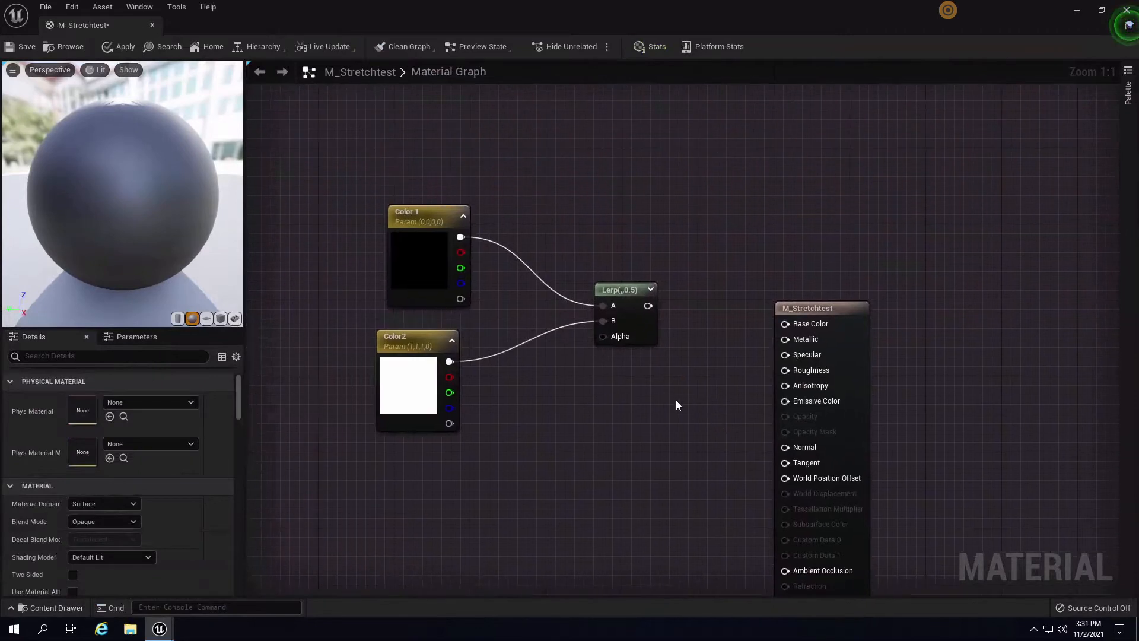
{"action": "key", "text": "1"}
{"action": "left_click", "coordinate": [675, 399]}
{"action": "left_click_drag", "start_coordinate": [698, 423], "coordinate": [785, 370]}
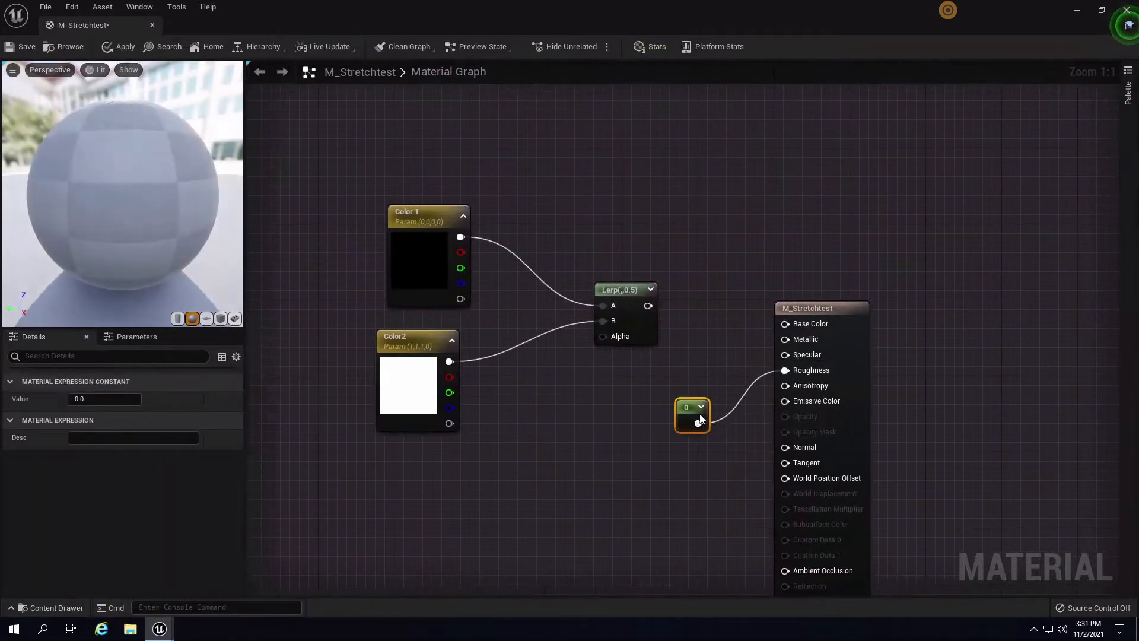
- Set the roughness constant to 0.65 and check the matte preview sphere
{"action": "left_click", "coordinate": [105, 403]}
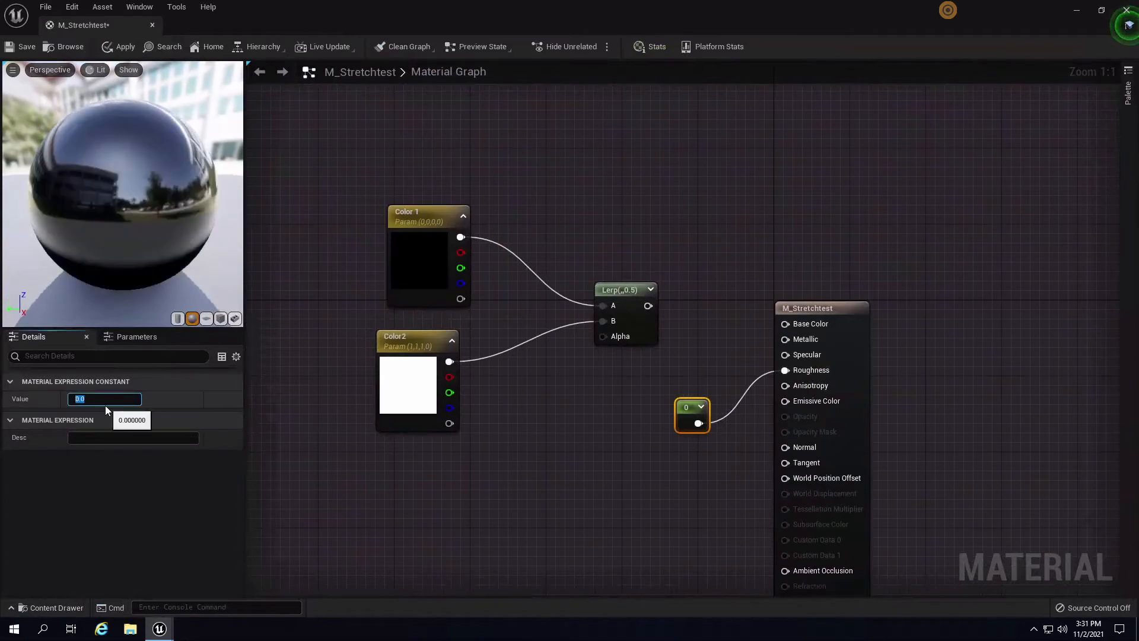
{"action": "type", "text": "0.25"}
{"action": "key", "text": "Return"}
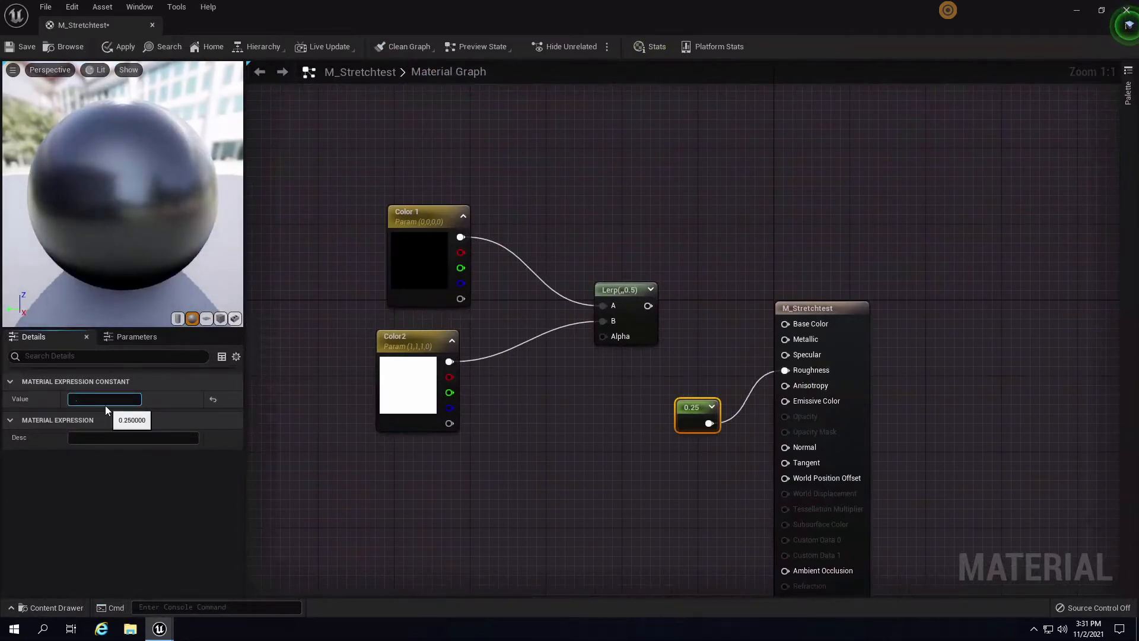
{"action": "type", "text": ".65"}
{"action": "key", "text": "Return"}
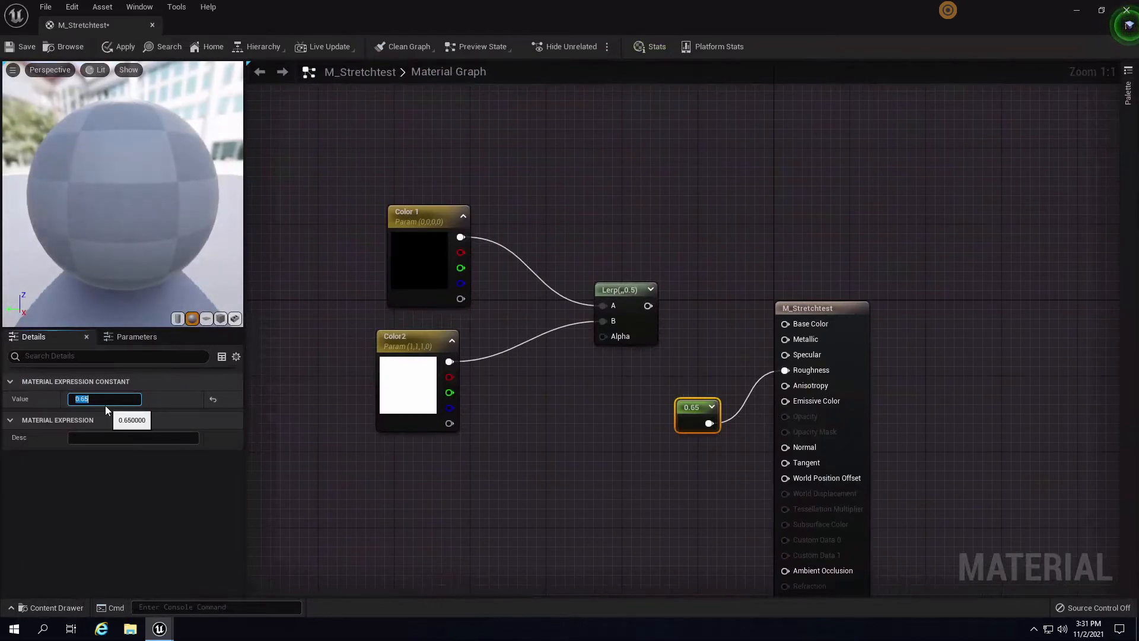
{"action": "left_click_drag", "start_coordinate": [121, 230], "coordinate": [368, 259]}
{"action": "right_click_drag", "start_coordinate": [607, 383], "coordinate": [630, 314]}
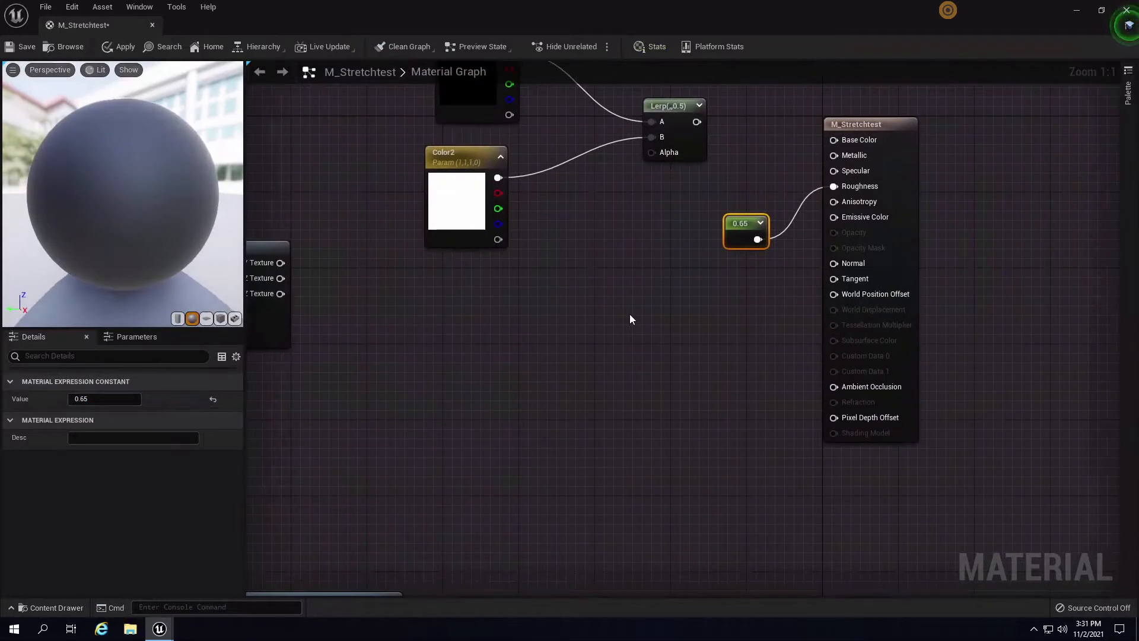
{"action": "scroll", "coordinate": [559, 362], "scroll_direction": "down", "scroll_amount": 3}
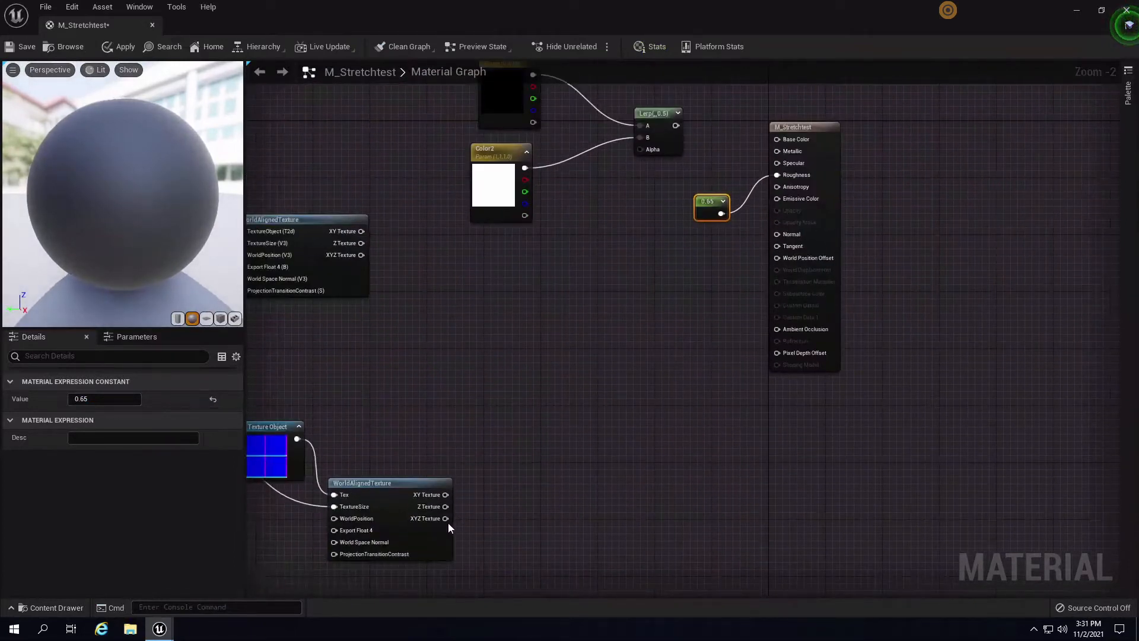
- Connect the Grid_N WorldAlignedTexture's XYZ Texture output to the material's Normal
{"action": "left_click_drag", "start_coordinate": [446, 519], "coordinate": [777, 234]}
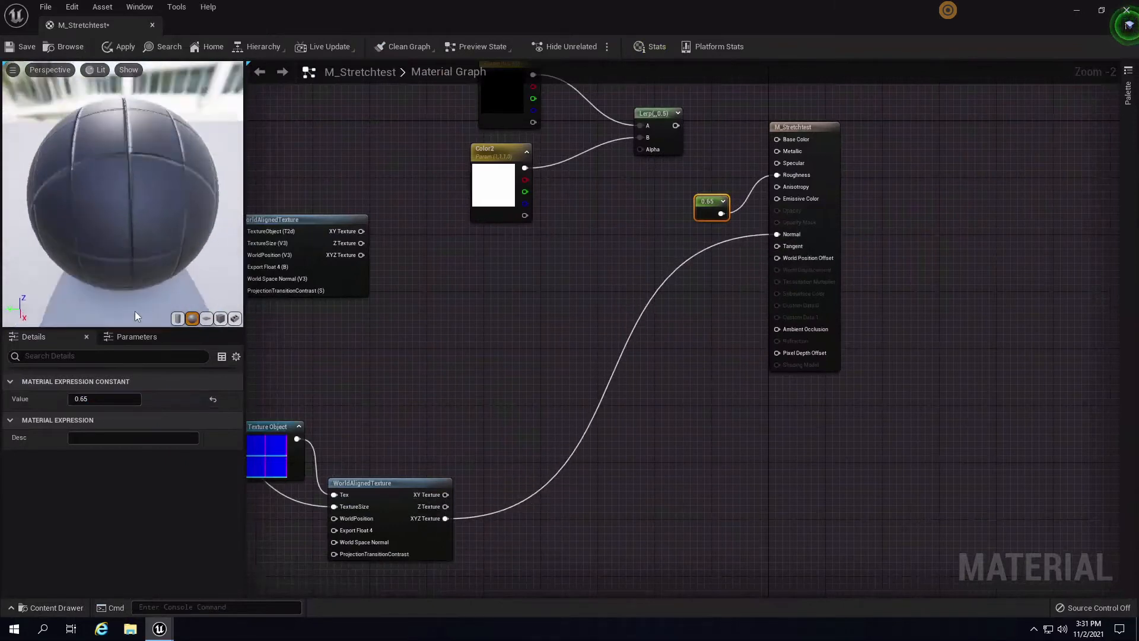
{"action": "left_click_drag", "start_coordinate": [171, 110], "coordinate": [225, 137]}
{"action": "right_click_drag", "start_coordinate": [521, 247], "coordinate": [427, 442]}
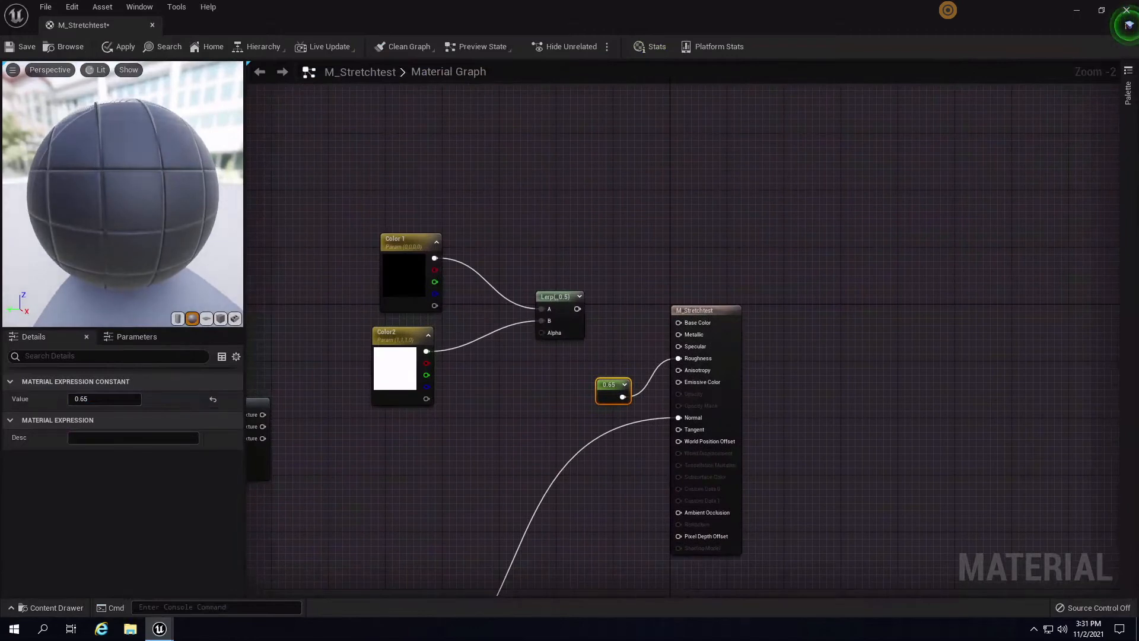
{"action": "right_click_drag", "start_coordinate": [461, 415], "coordinate": [602, 338]}
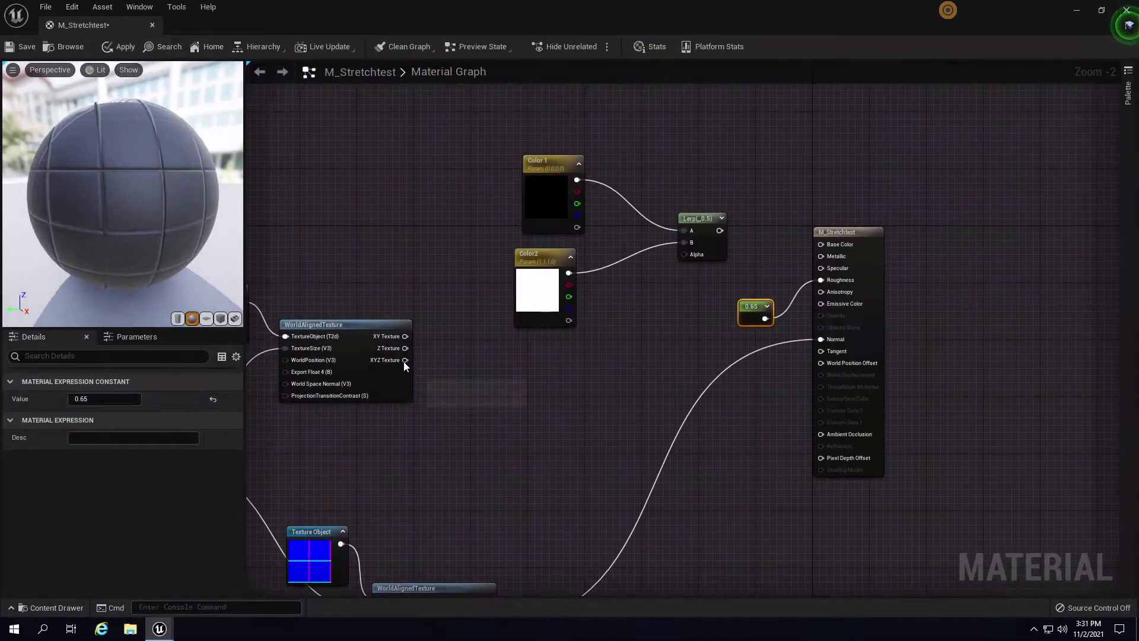
- Wire the grid texture's XYZ output into the Lerp Alpha and preview the Lerp node
{"action": "left_click_drag", "start_coordinate": [405, 359], "coordinate": [605, 316]}
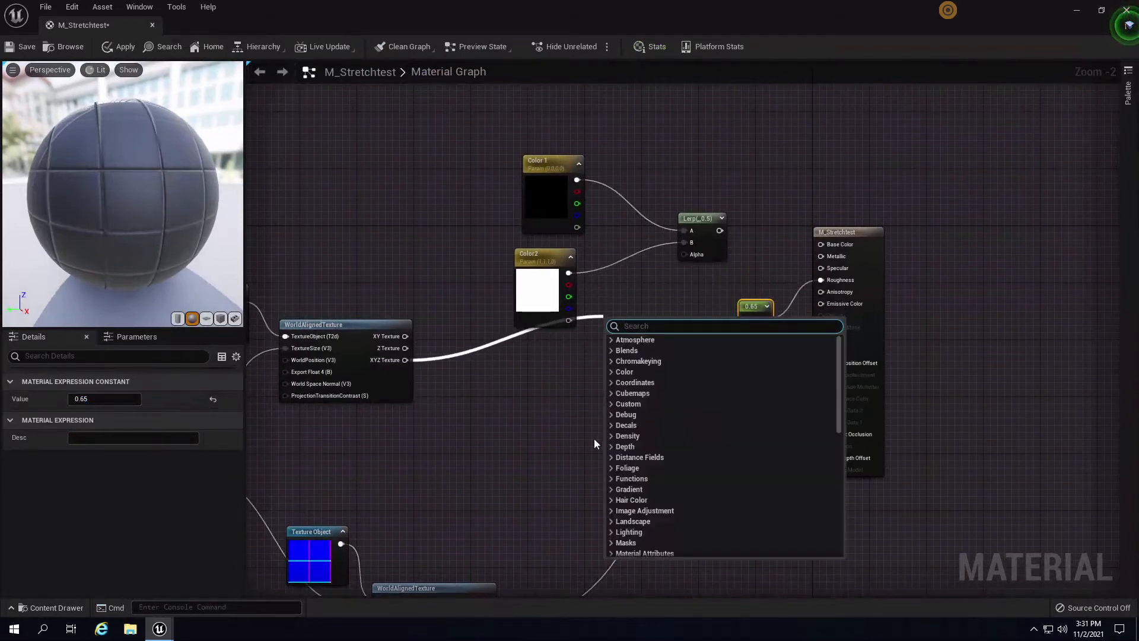
{"action": "left_click", "coordinate": [593, 439]}
{"action": "right_click", "coordinate": [697, 219]}
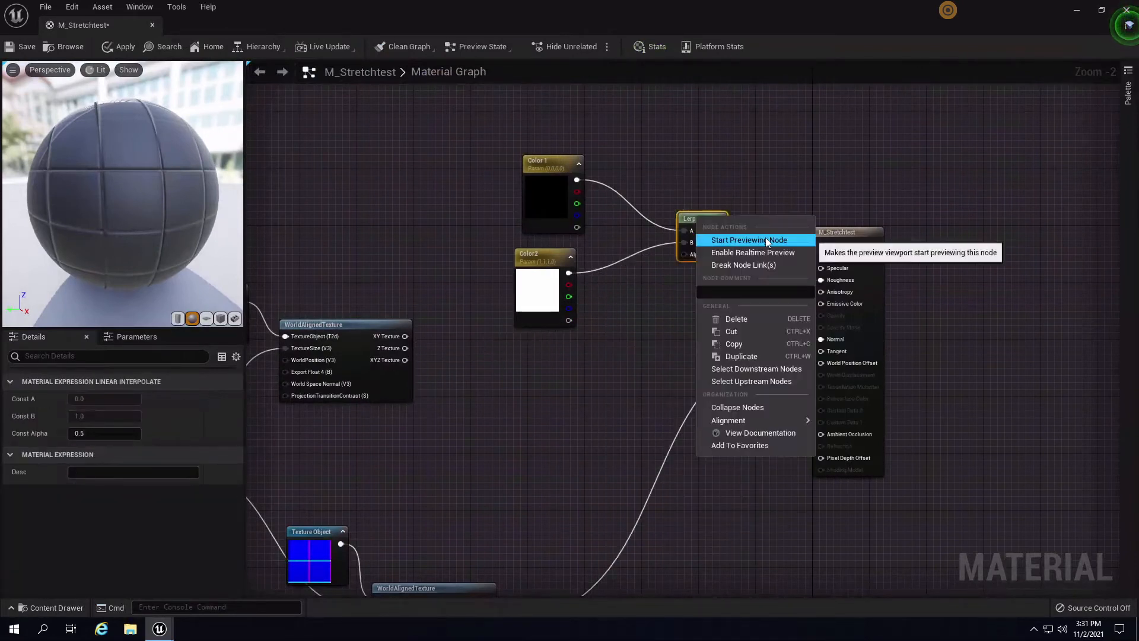
{"action": "left_click", "coordinate": [765, 236]}
{"action": "left_click_drag", "start_coordinate": [406, 360], "coordinate": [688, 268]}
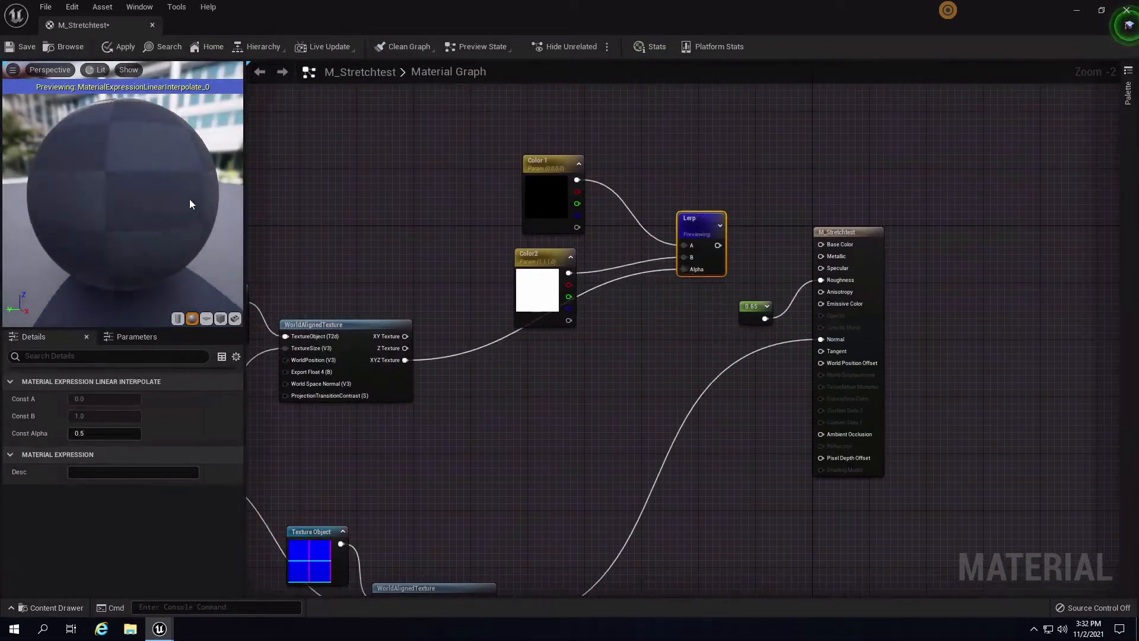
{"action": "left_click_drag", "start_coordinate": [138, 253], "coordinate": [149, 166]}
- Move the Color1 and Color2 nodes further up in the graph
{"action": "right_click_drag", "start_coordinate": [368, 204], "coordinate": [493, 197]}
{"action": "left_click_drag", "start_coordinate": [493, 197], "coordinate": [576, 329]}
{"action": "left_click_drag", "start_coordinate": [592, 283], "coordinate": [578, 219]}
{"action": "left_click", "coordinate": [769, 202]}
{"action": "right_click_drag", "start_coordinate": [819, 233], "coordinate": [769, 199]}
{"action": "right_click", "coordinate": [768, 200]}
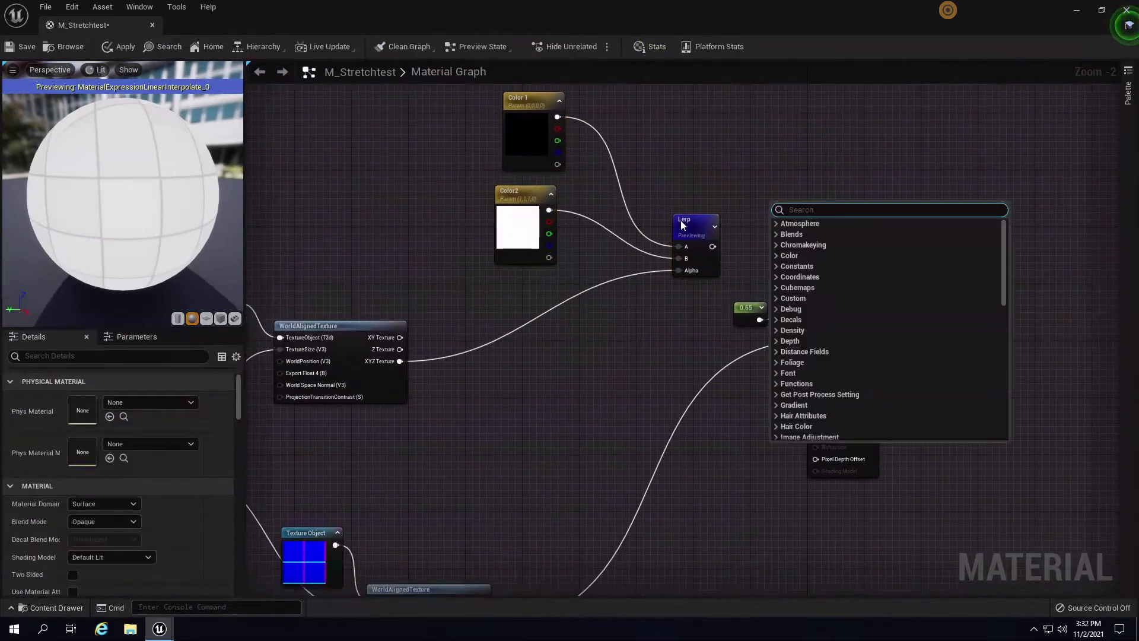
- Stop previewing the Lerp and wire its output into Base Color
{"action": "right_click", "coordinate": [688, 220]}
{"action": "left_click", "coordinate": [759, 242]}
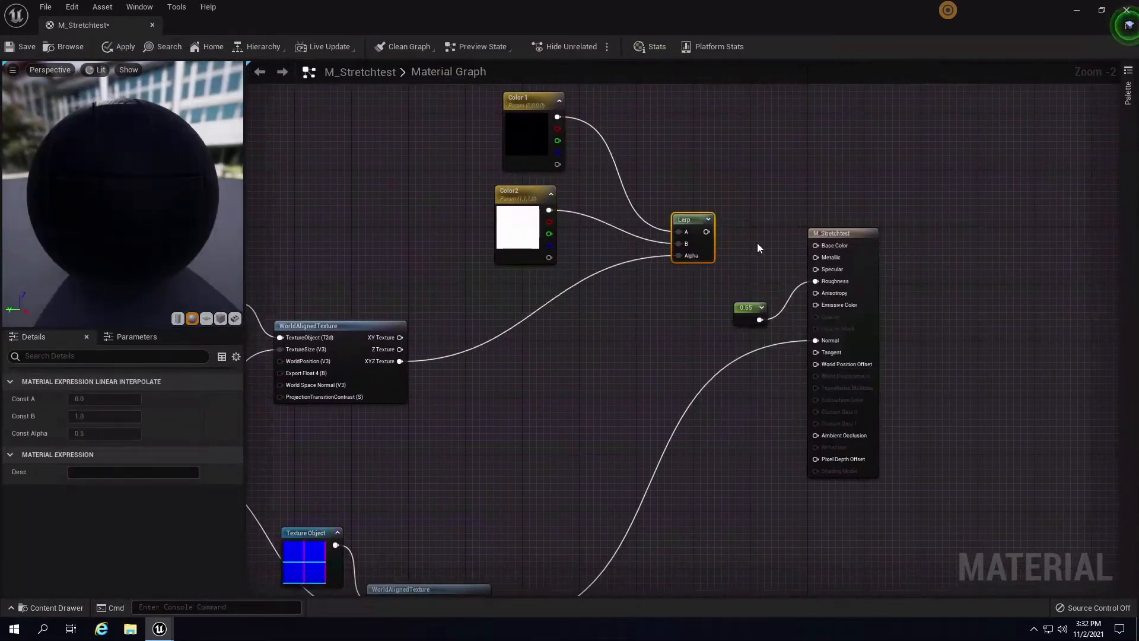
{"action": "left_click_drag", "start_coordinate": [706, 232], "coordinate": [816, 245]}
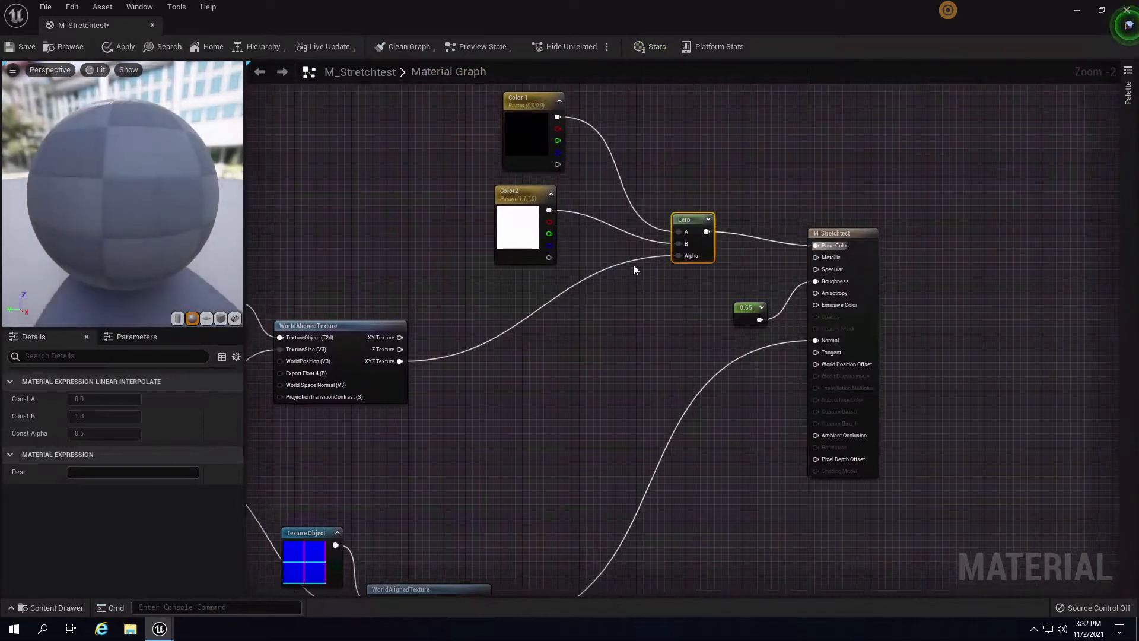
{"action": "left_click_drag", "start_coordinate": [132, 219], "coordinate": [183, 209]}
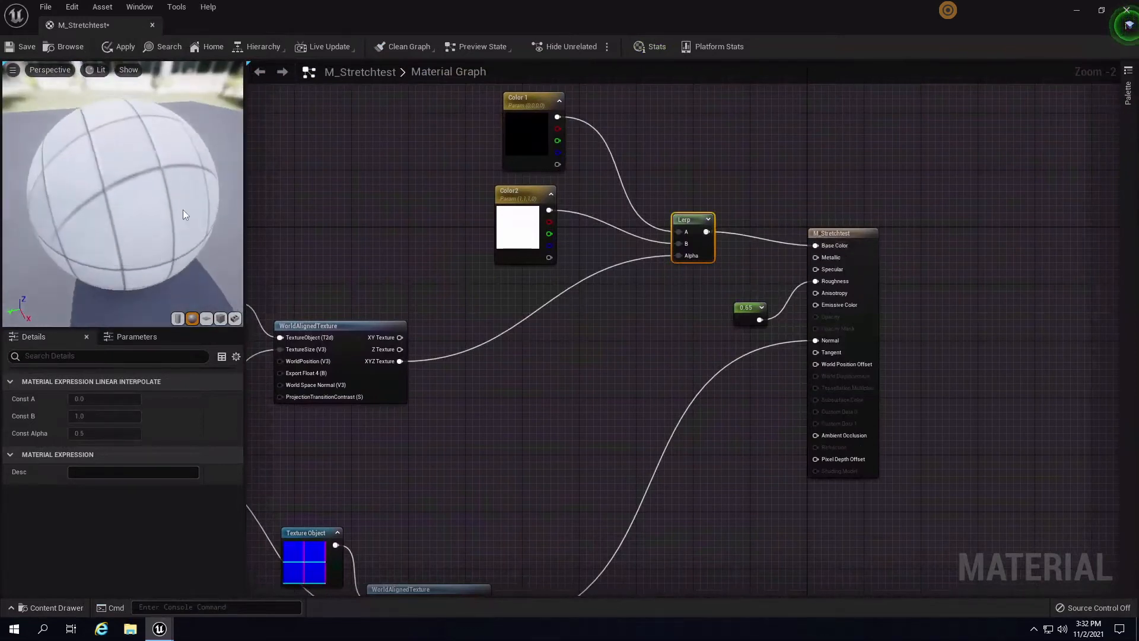
{"action": "left_click_drag", "start_coordinate": [390, 127], "coordinate": [414, 254]}
- Preview the grid material on a cube, then save M_Stretchtest
{"action": "left_click", "coordinate": [220, 318]}
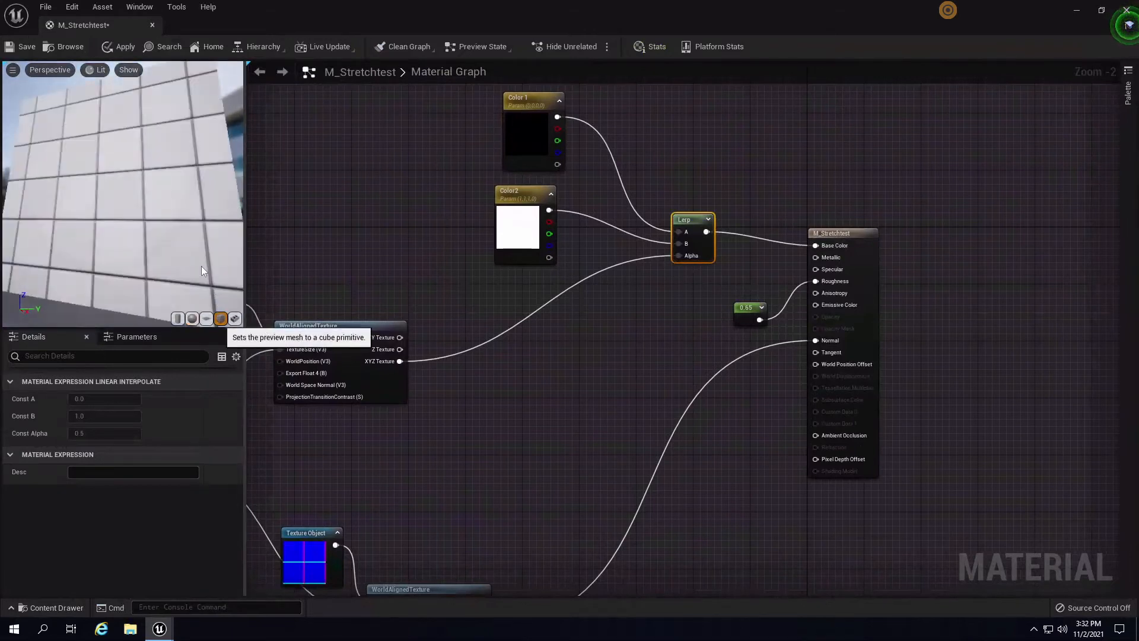
{"action": "left_click_drag", "start_coordinate": [201, 265], "coordinate": [369, 265]}
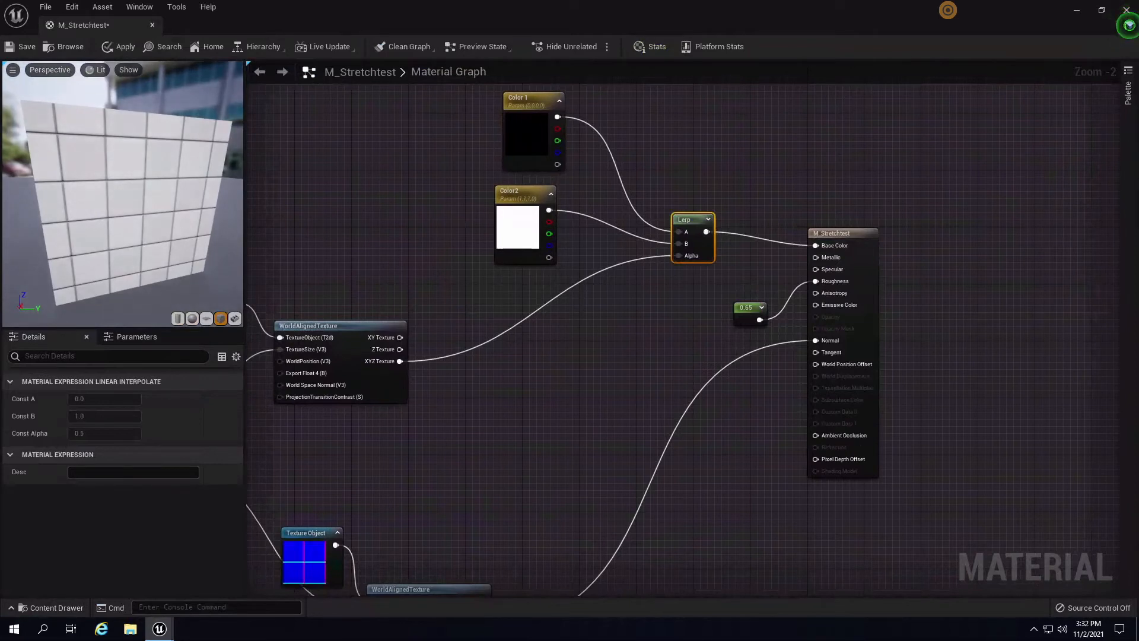
{"action": "right_click_drag", "start_coordinate": [600, 417], "coordinate": [640, 361]}
{"action": "left_click_drag", "start_coordinate": [116, 223], "coordinate": [122, 279]}
{"action": "right_click_drag", "start_coordinate": [800, 389], "coordinate": [727, 448]}
{"action": "scroll", "coordinate": [733, 415], "scroll_direction": "down", "scroll_amount": 3}
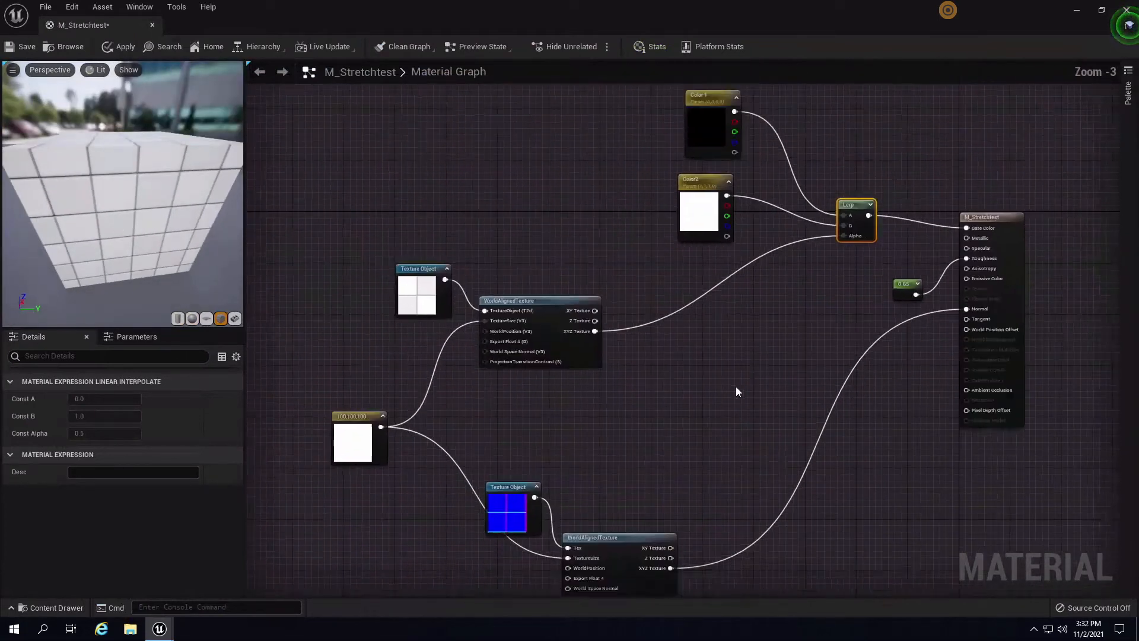
{"action": "scroll", "coordinate": [689, 392], "scroll_direction": "up", "scroll_amount": 4}
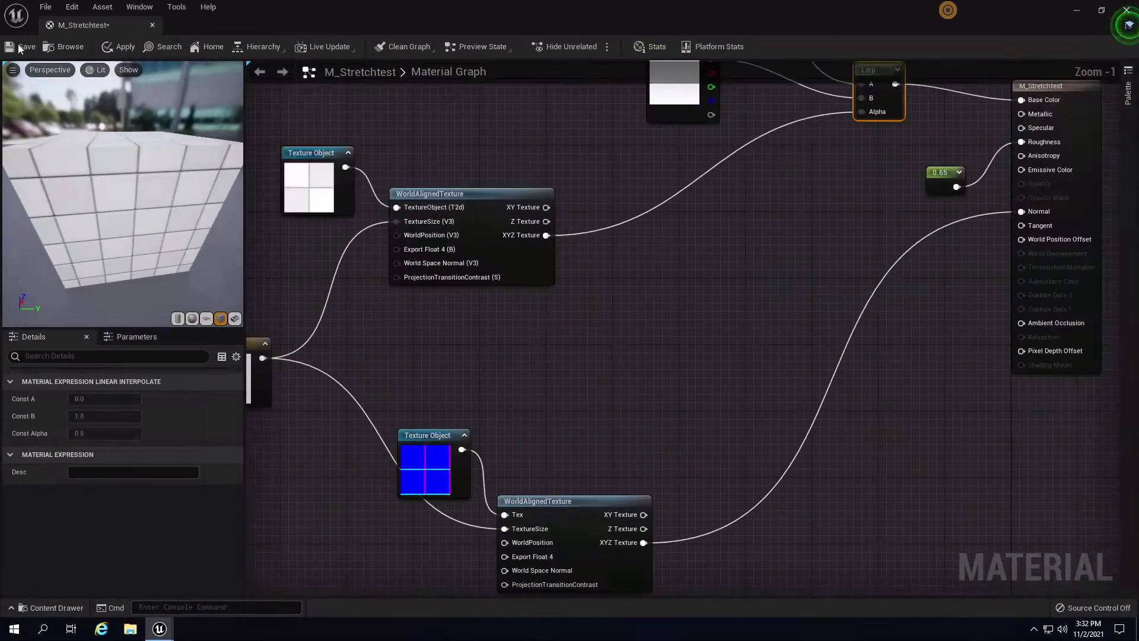
{"action": "left_click", "coordinate": [19, 48]}
- Close M_Stretchtest, briefly reopen it from the Content Drawer, then show the Materials folder
{"action": "left_click", "coordinate": [151, 25]}
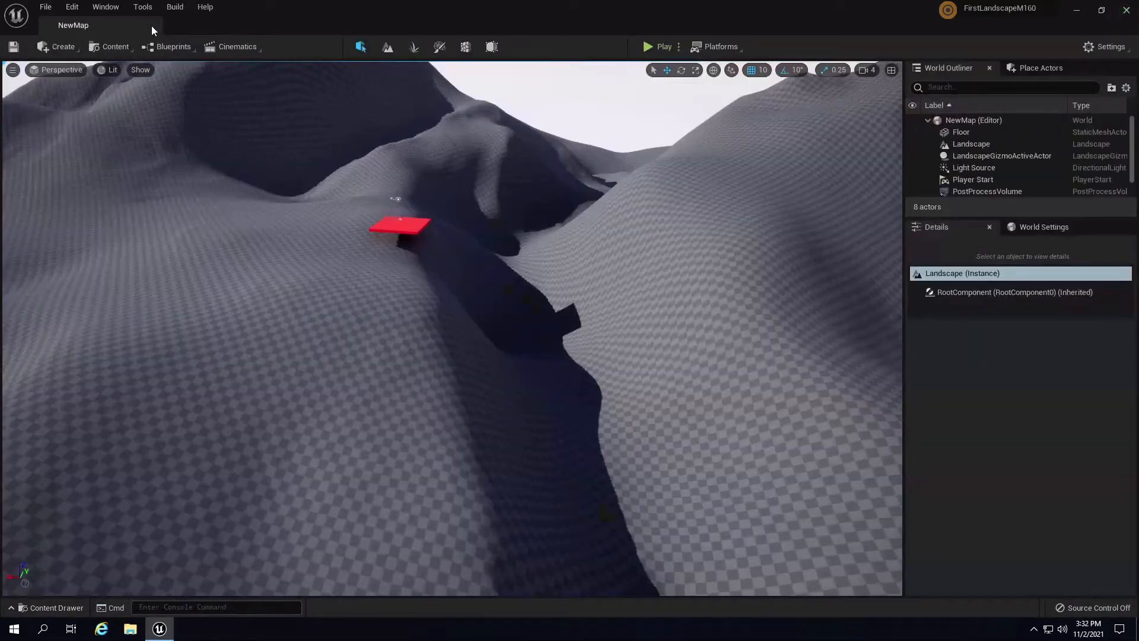
{"action": "left_click", "coordinate": [63, 608]}
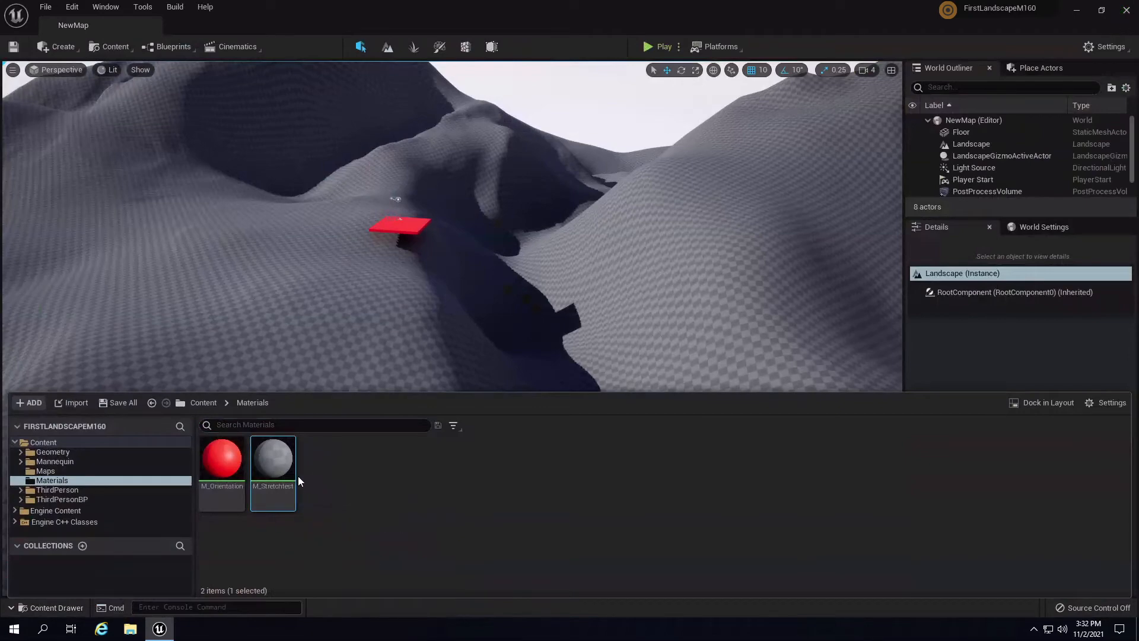
{"action": "double_click", "coordinate": [283, 468]}
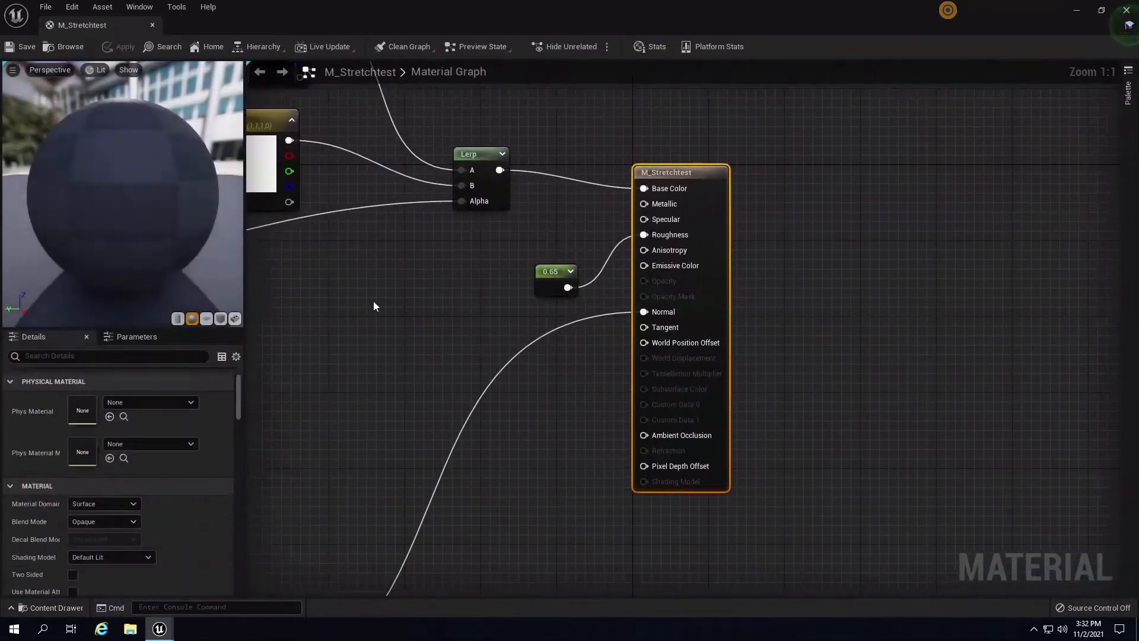
{"action": "right_click_drag", "start_coordinate": [378, 359], "coordinate": [610, 455]}
{"action": "scroll", "coordinate": [554, 401], "scroll_direction": "down", "scroll_amount": 4}
{"action": "right_click_drag", "start_coordinate": [459, 307], "coordinate": [573, 200]}
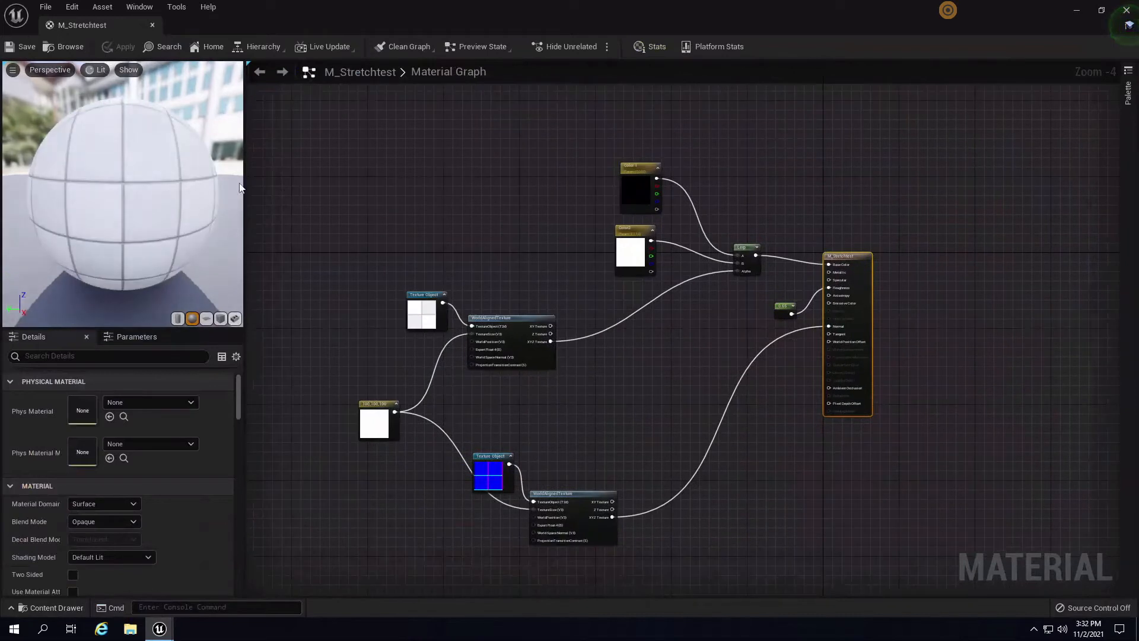
{"action": "left_click", "coordinate": [152, 25]}
{"action": "left_click", "coordinate": [52, 607]}
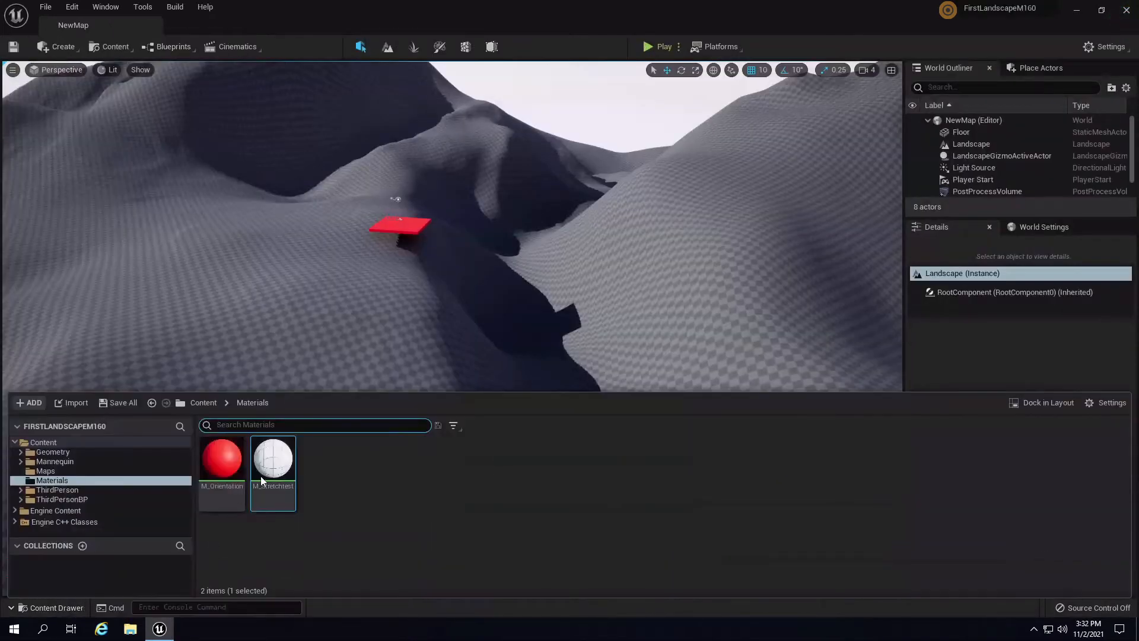
- Create a material instance of M_Stretchtest named MI_Stretchtest
{"action": "right_click", "coordinate": [279, 469]}
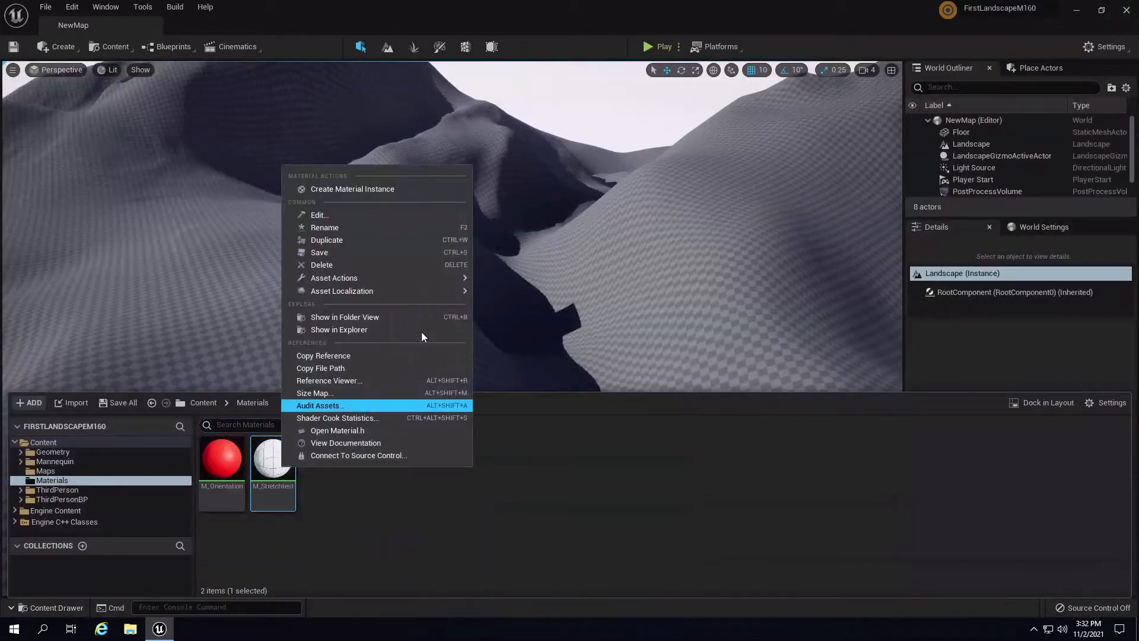
{"action": "left_click", "coordinate": [401, 189]}
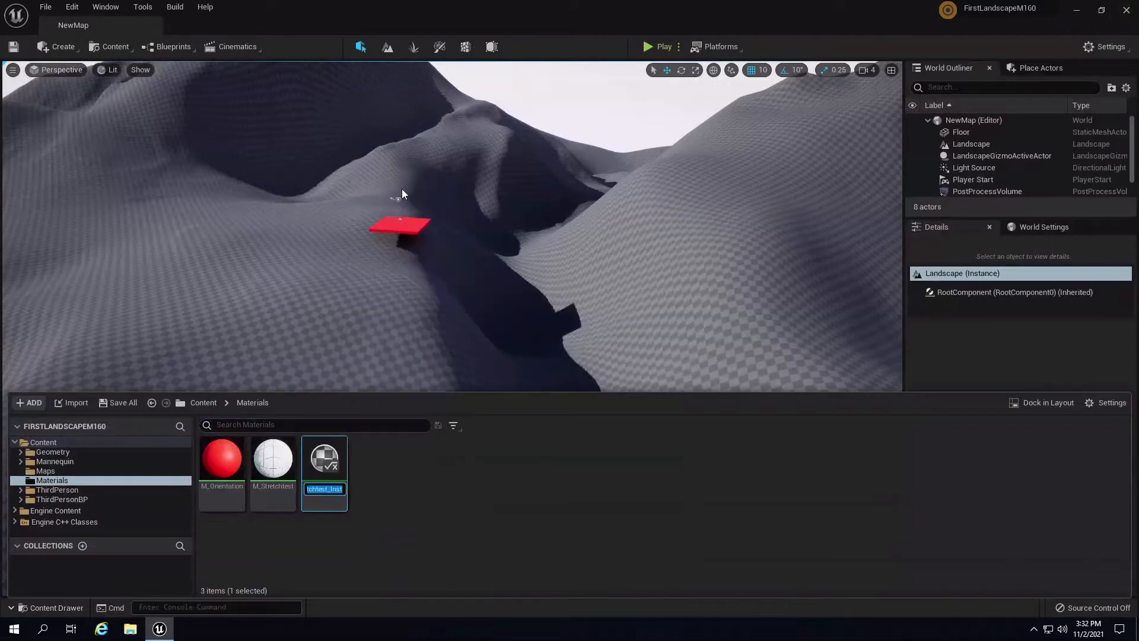
{"action": "key", "text": "End"}
{"action": "key", "text": "BackSpace"}
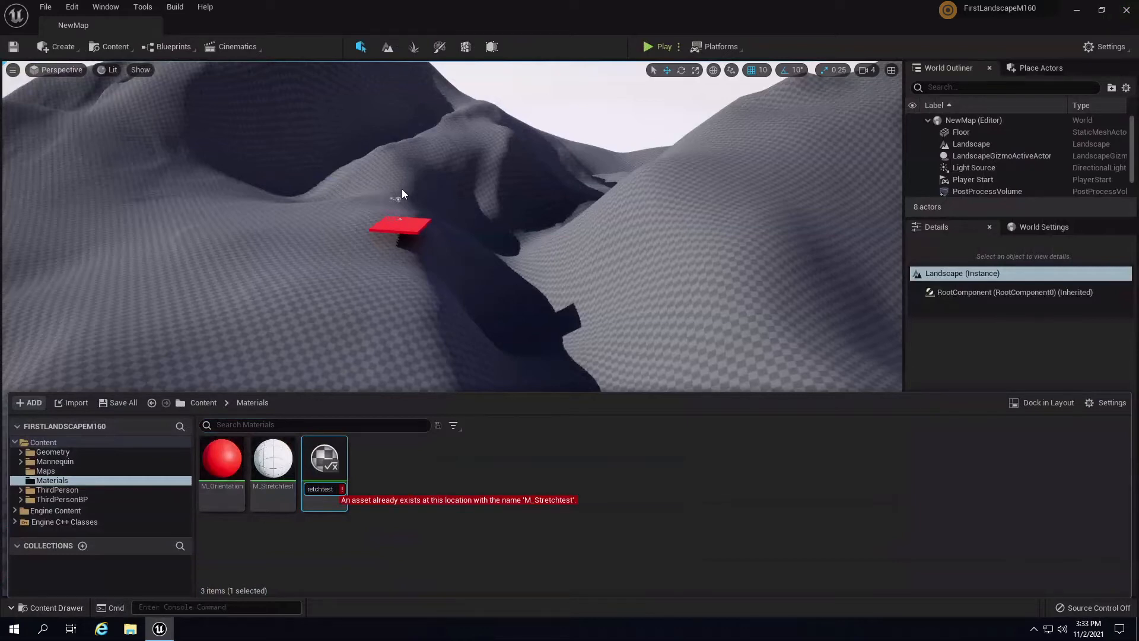
{"action": "key", "text": "Return"}
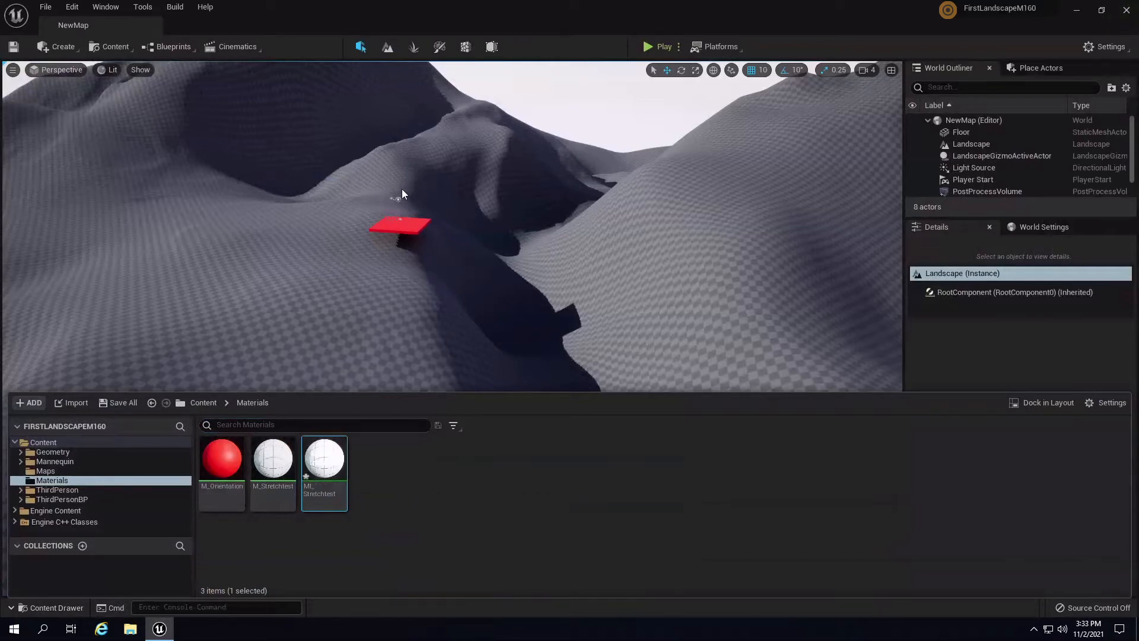
- Select the Landscape actor and scroll its Details to the Landscape Material setting
{"action": "mouse_move", "coordinate": [325, 460]}
{"action": "left_mouse_down"}
{"action": "mouse_move", "coordinate": [332, 322]}
{"action": "mouse_move", "coordinate": [334, 462]}
{"action": "left_mouse_up"}
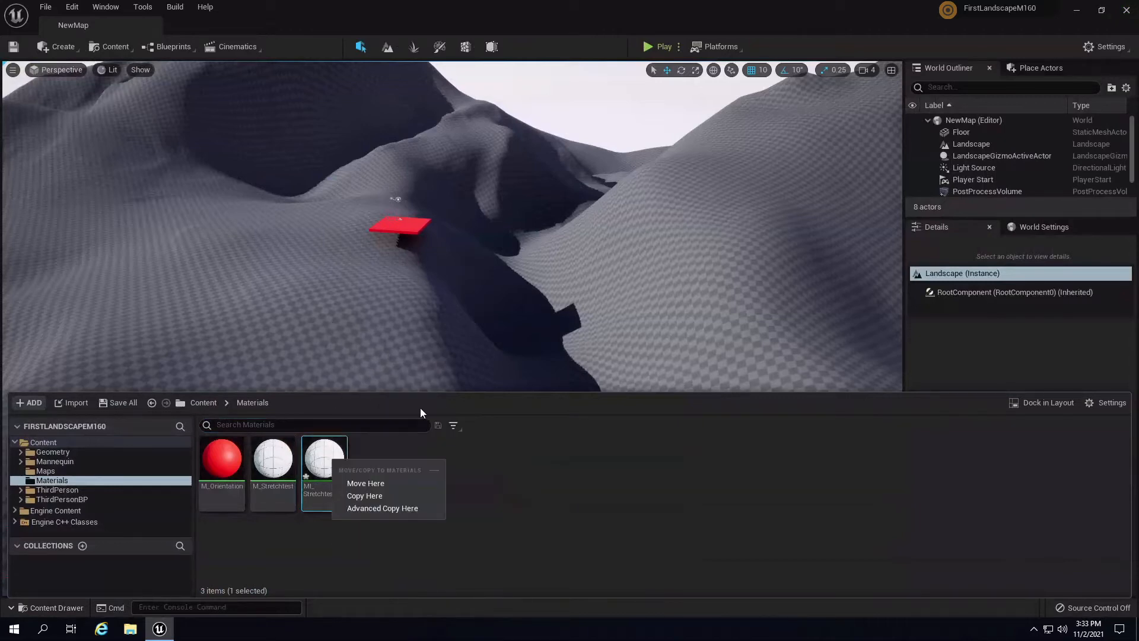
{"action": "left_click", "coordinate": [984, 141]}
{"action": "left_click_drag", "start_coordinate": [1135, 400], "coordinate": [1134, 436]}
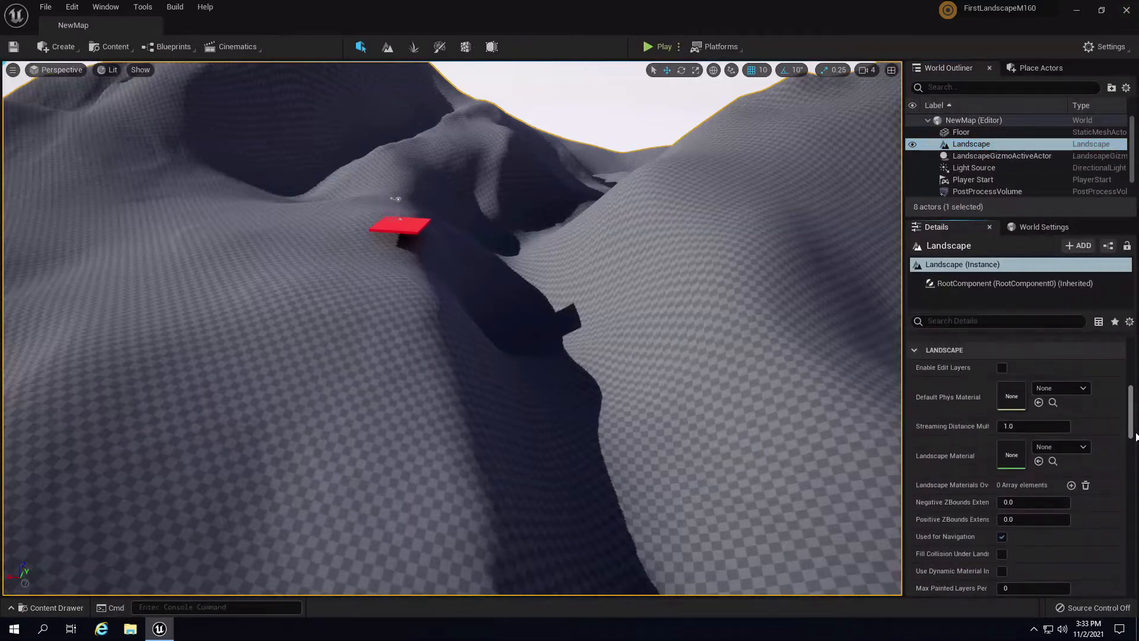
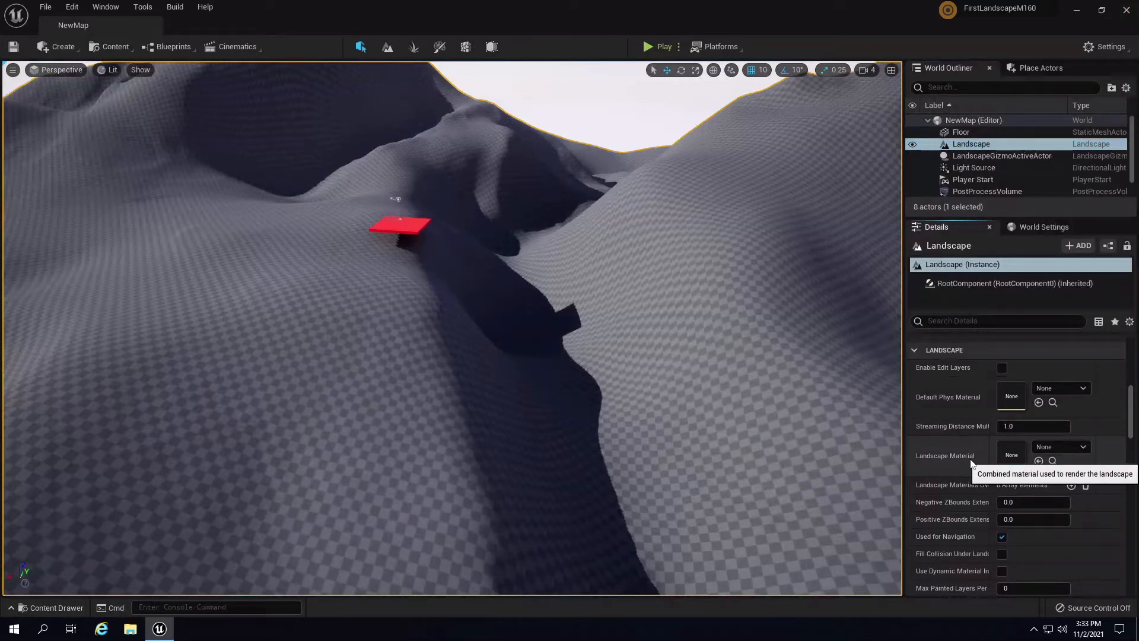
- Search 'stretch' in Landscape Material, assign MI_Stretchtest, then fly over the whitened landscape
{"action": "left_click", "coordinate": [159, 630]}
{"action": "left_click", "coordinate": [167, 636]}
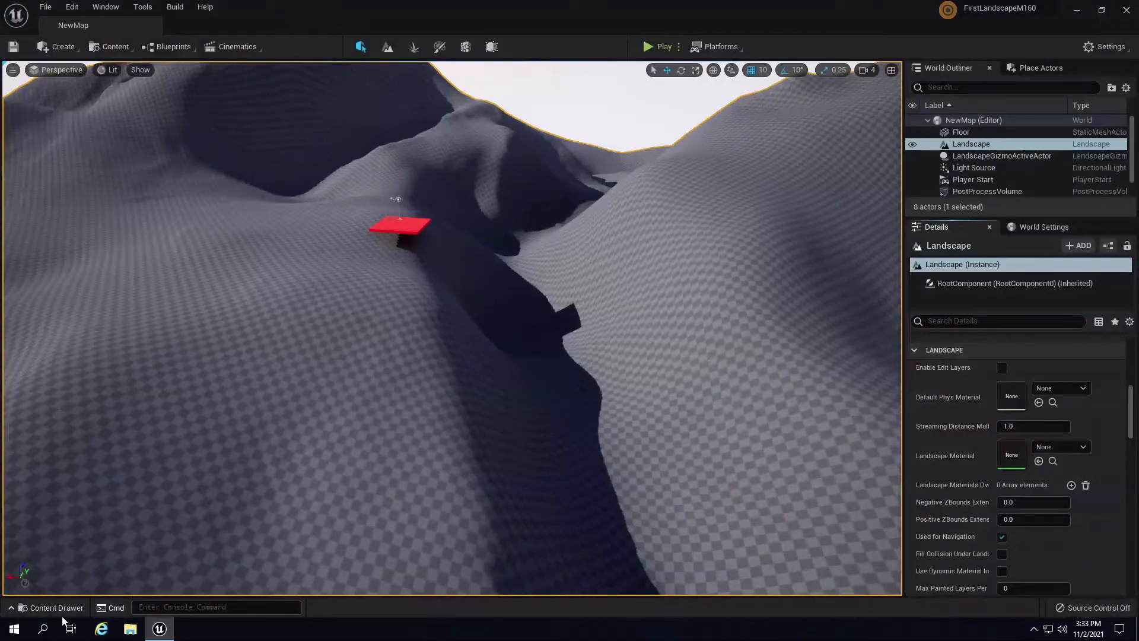
{"action": "left_click", "coordinate": [1073, 450]}
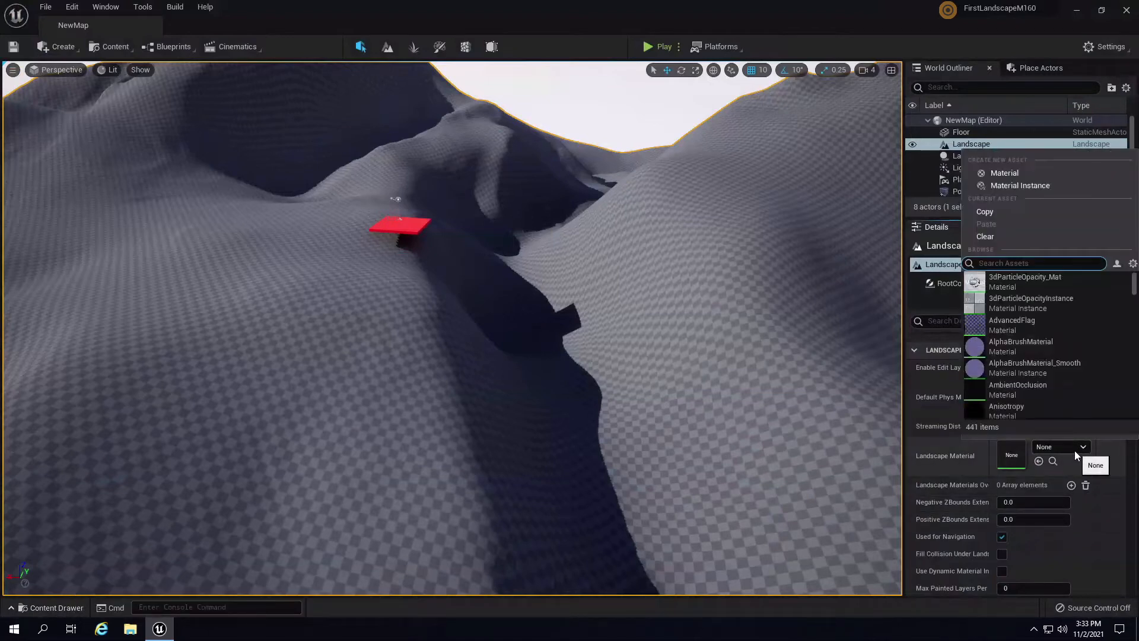
{"action": "type", "text": "stretch"}
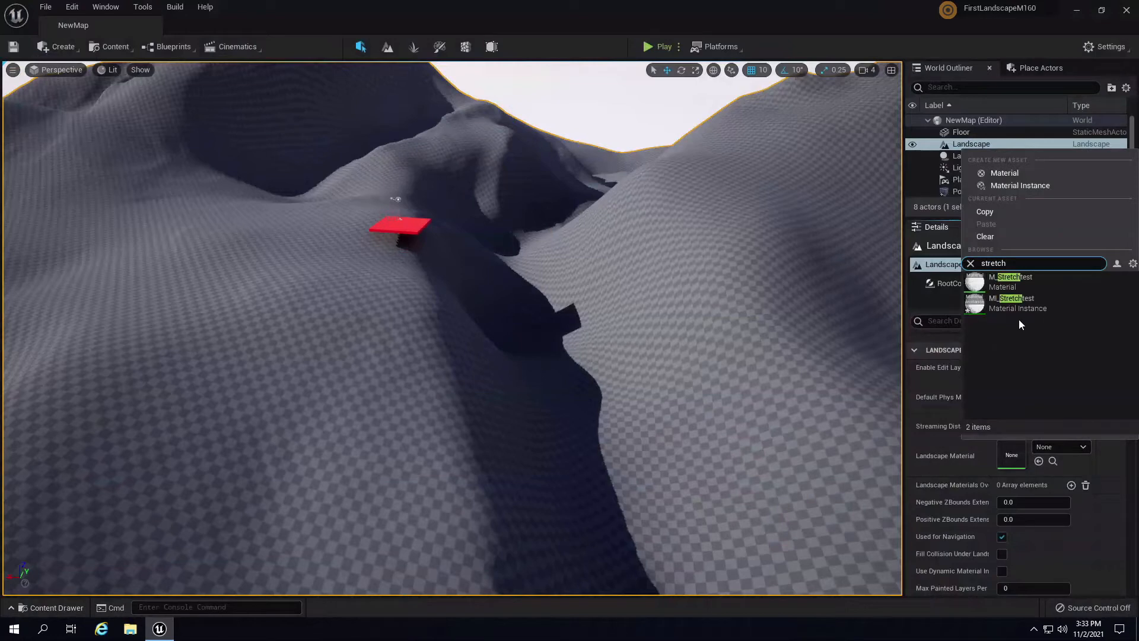
{"action": "left_click", "coordinate": [1005, 304]}
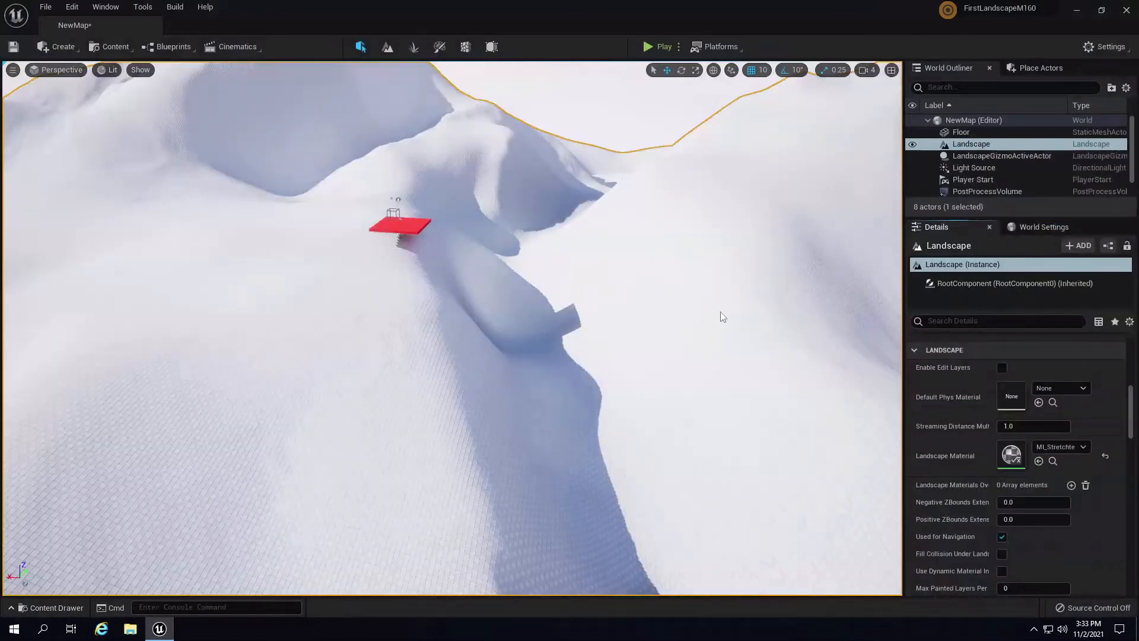
{"action": "right_click_drag", "start_coordinate": [544, 375], "coordinate": [830, 390]}
{"action": "key", "text": "w"}
{"action": "key", "text": "s"}
- Open MI_Stretchtest and set its Color2 parameter to a tan brown
{"action": "double_click", "coordinate": [1012, 455]}
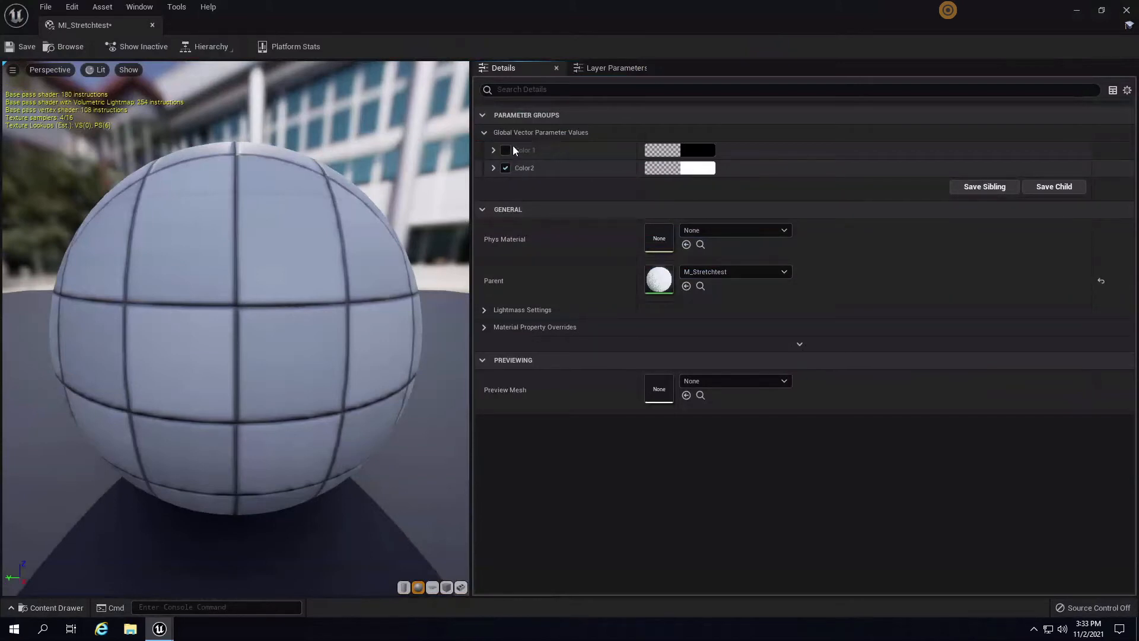
{"action": "left_click", "coordinate": [706, 168]}
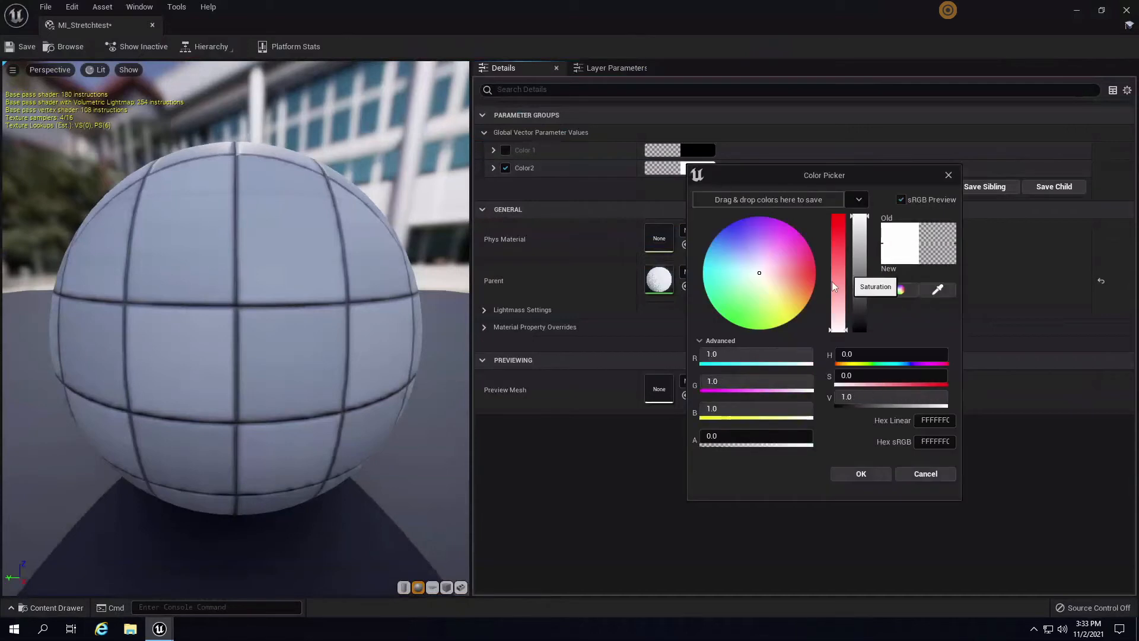
{"action": "mouse_move", "coordinate": [787, 308]}
{"action": "left_mouse_down"}
{"action": "mouse_move", "coordinate": [792, 296]}
{"action": "mouse_move", "coordinate": [801, 312]}
{"action": "mouse_move", "coordinate": [803, 283]}
{"action": "mouse_move", "coordinate": [808, 300]}
{"action": "mouse_move", "coordinate": [789, 290]}
{"action": "mouse_move", "coordinate": [799, 294]}
{"action": "left_mouse_up"}
{"action": "left_click_drag", "start_coordinate": [858, 261], "coordinate": [857, 290]}
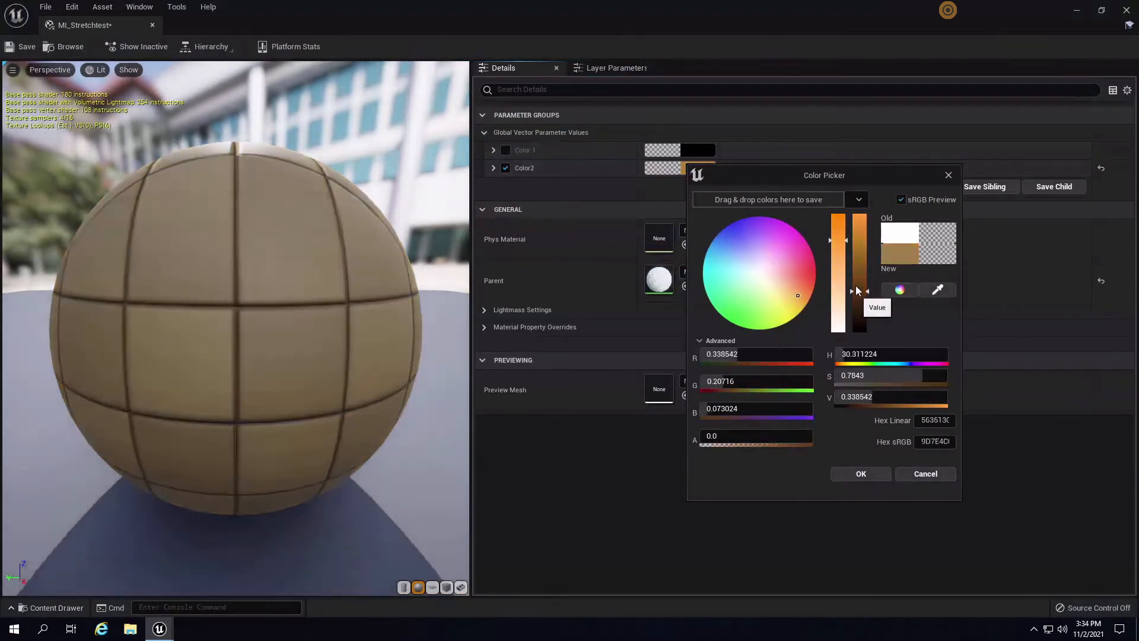
{"action": "left_click", "coordinate": [861, 473]}
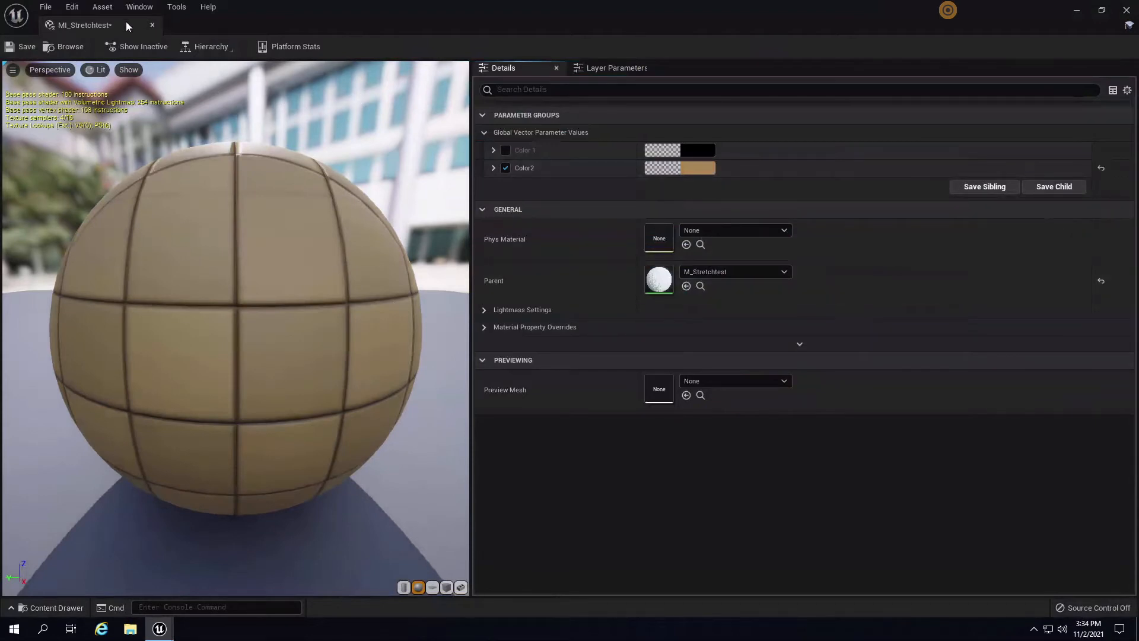
{"action": "left_click", "coordinate": [1102, 12]}
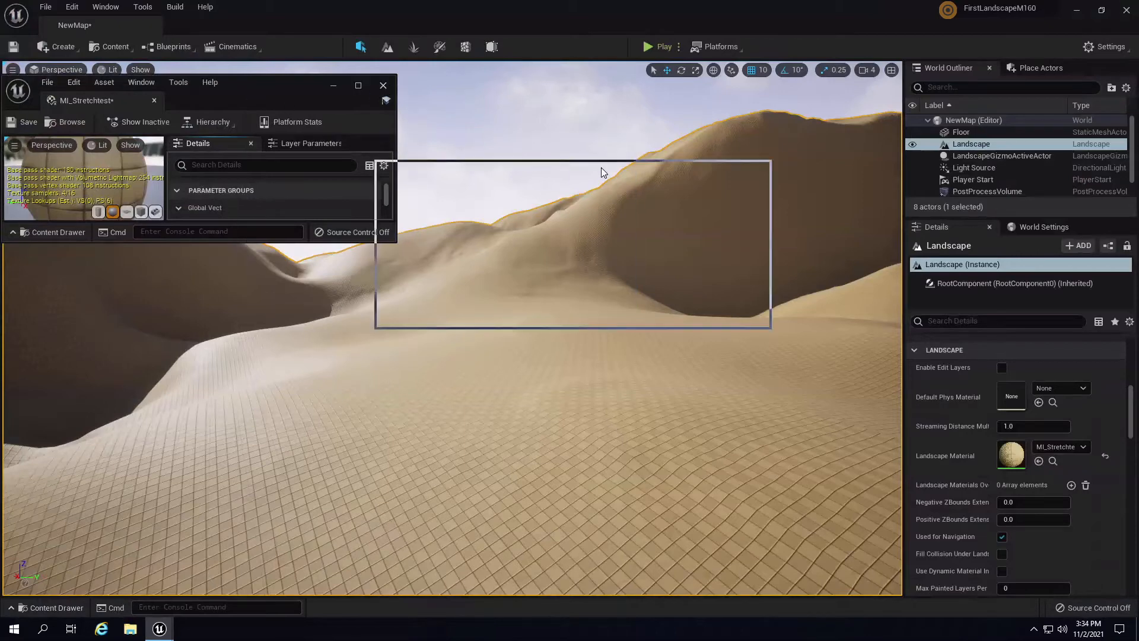
- Resize the material editor, open parent M_Stretchtest, and select its 100,100,100 Constant3Vector
{"action": "left_click_drag", "start_coordinate": [601, 171], "coordinate": [601, 171]}
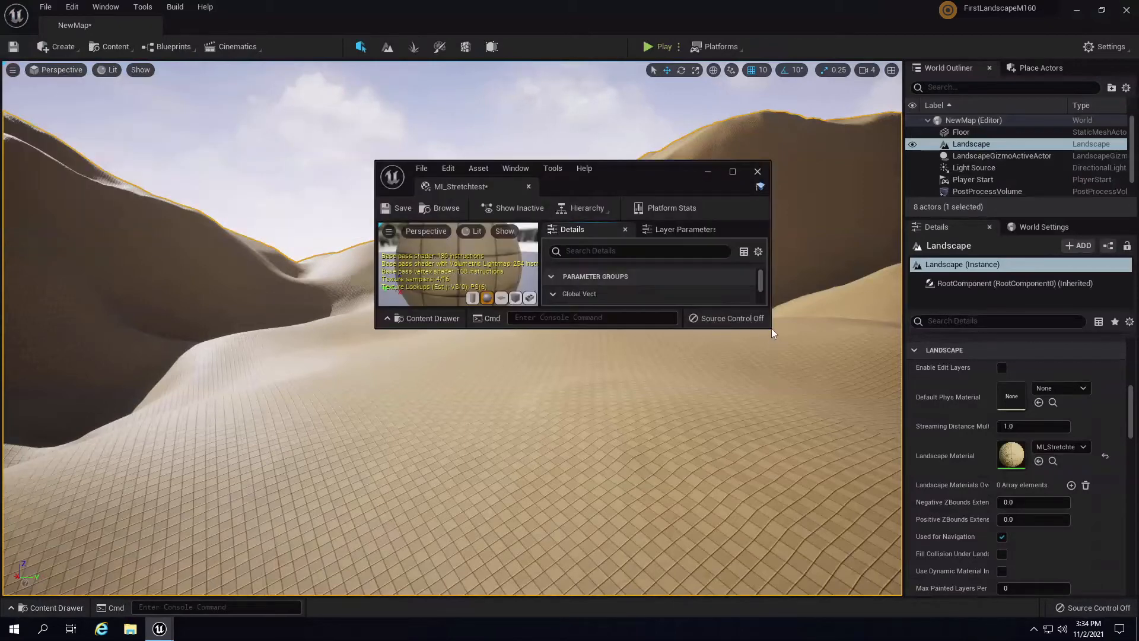
{"action": "left_click_drag", "start_coordinate": [769, 329], "coordinate": [884, 546]}
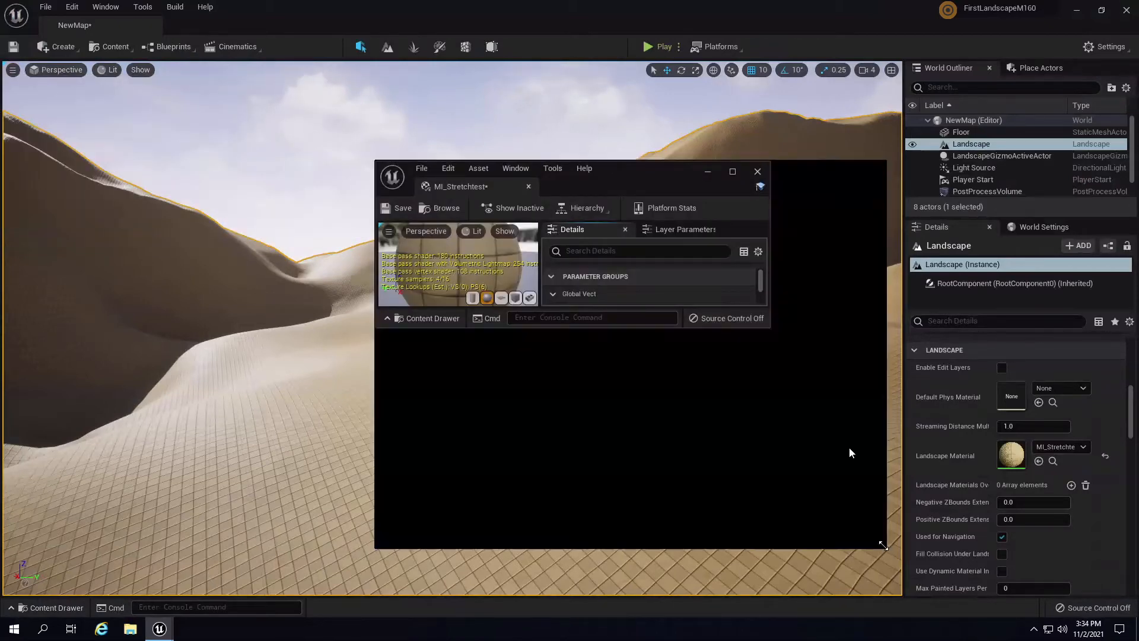
{"action": "left_click_drag", "start_coordinate": [780, 175], "coordinate": [544, 115]}
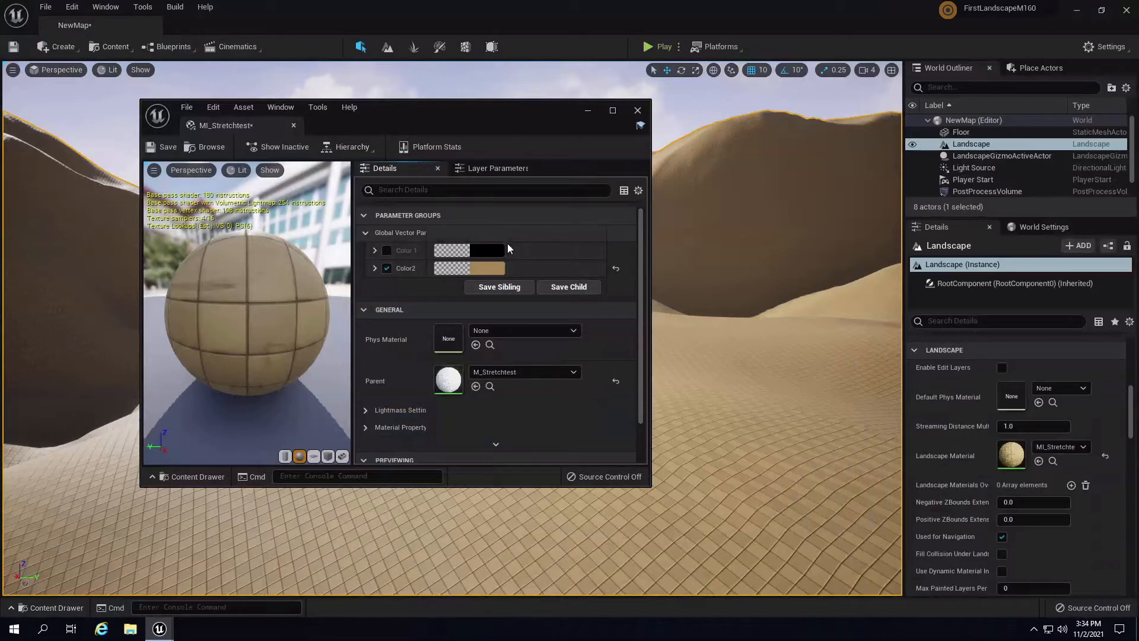
{"action": "double_click", "coordinate": [448, 380]}
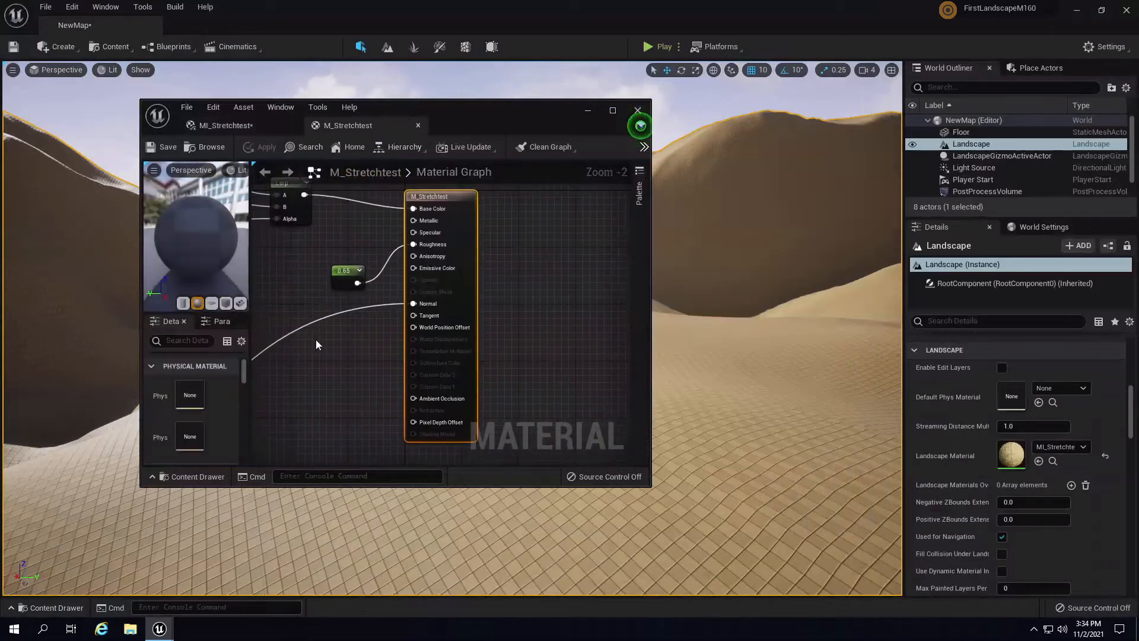
{"action": "right_click_drag", "start_coordinate": [315, 339], "coordinate": [551, 374]}
{"action": "right_click_drag", "start_coordinate": [390, 342], "coordinate": [619, 296]}
{"action": "right_click_drag", "start_coordinate": [415, 324], "coordinate": [619, 296]}
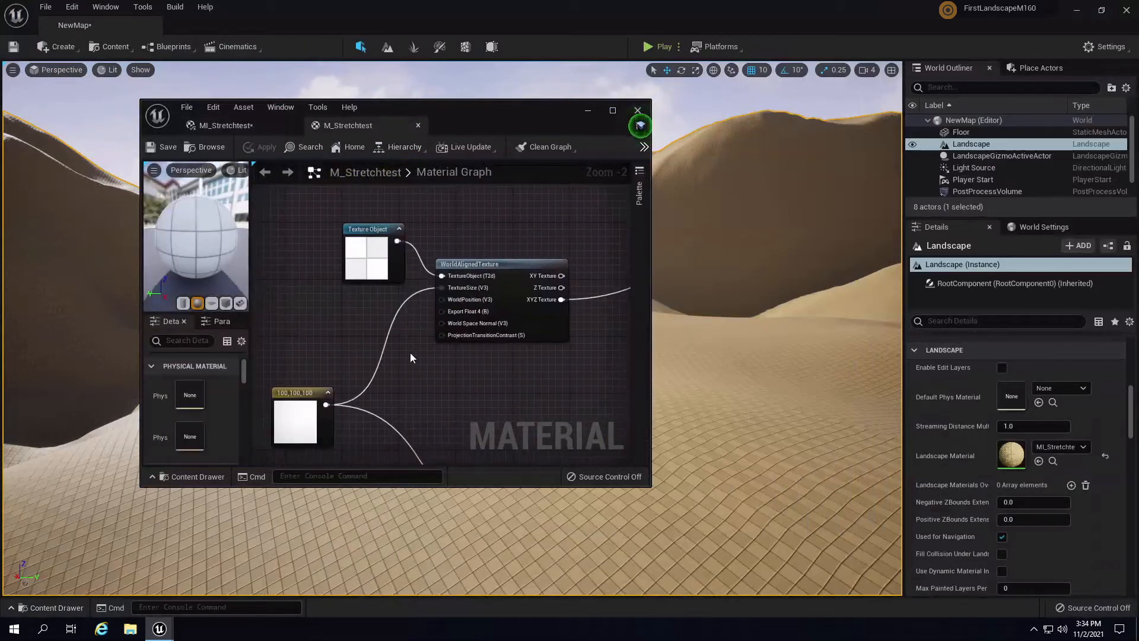
{"action": "right_click_drag", "start_coordinate": [316, 376], "coordinate": [403, 269]}
{"action": "left_click", "coordinate": [381, 302]}
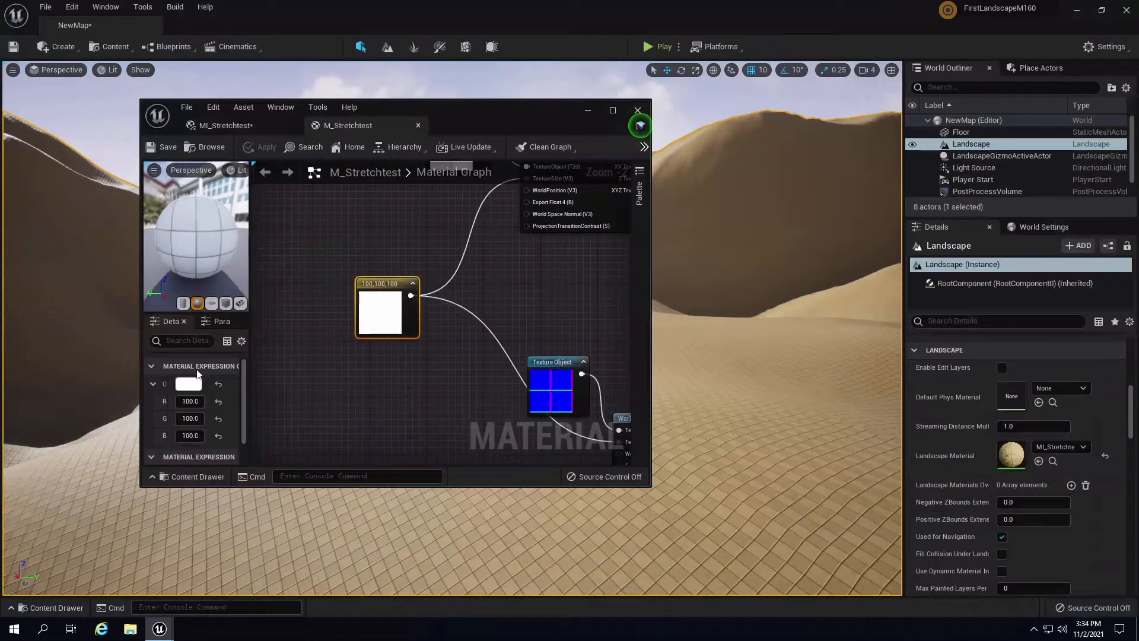
- Set the constant's R, G and B to 50 and apply the material
{"action": "left_click", "coordinate": [195, 401]}
{"action": "type", "text": "50"}
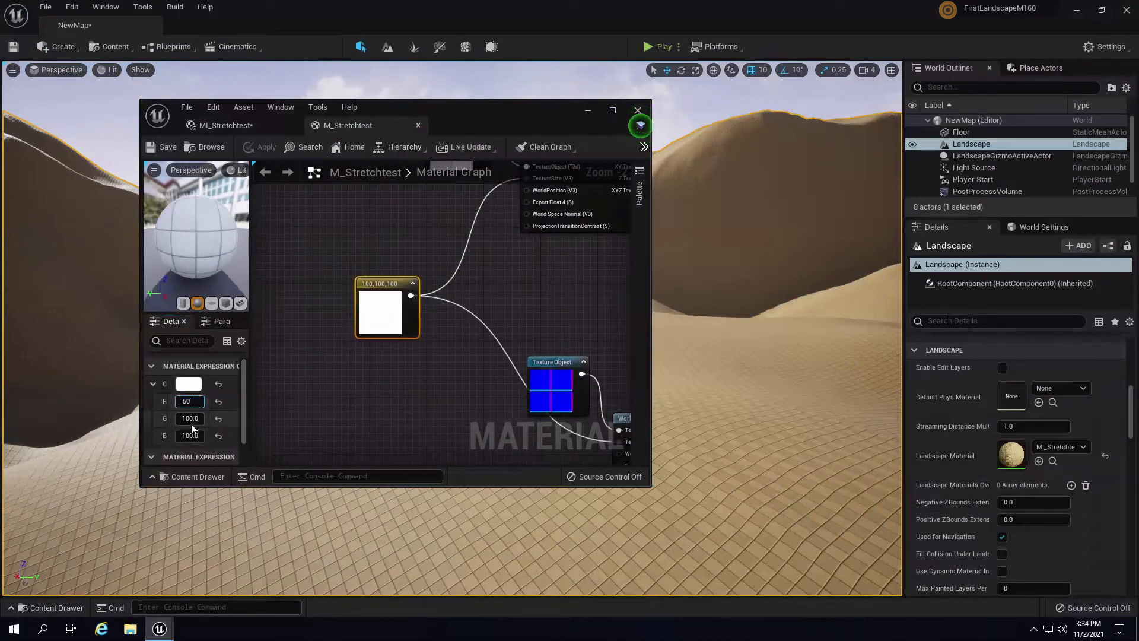
{"action": "key", "text": "Tab"}
{"action": "type", "text": "50"}
{"action": "key", "text": "Tab"}
{"action": "type", "text": "50"}
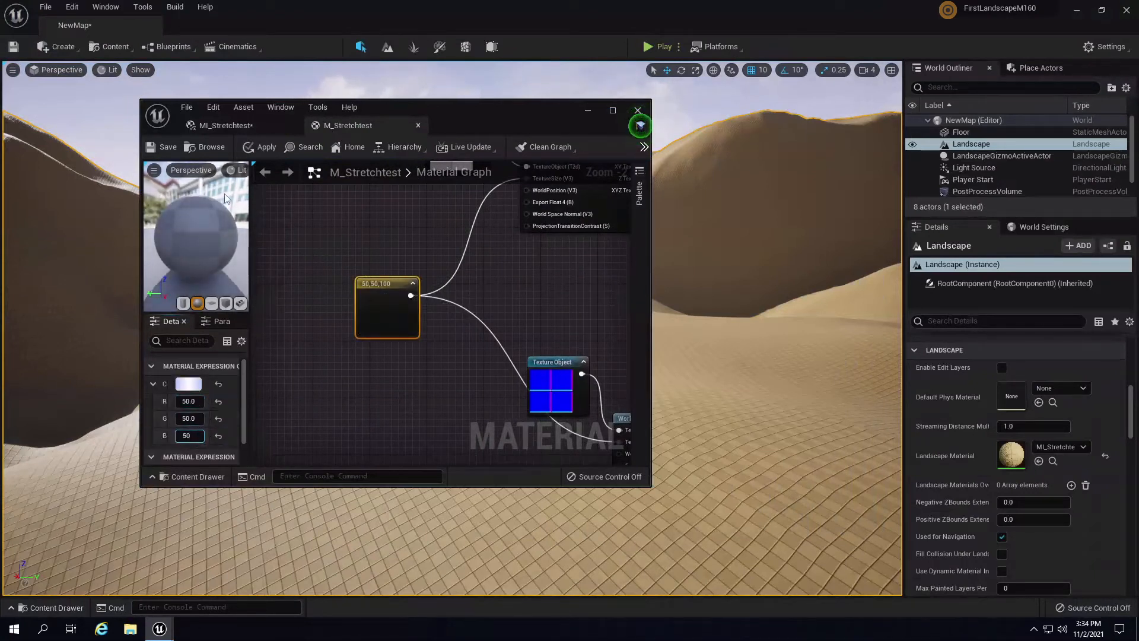
{"action": "left_click", "coordinate": [263, 147]}
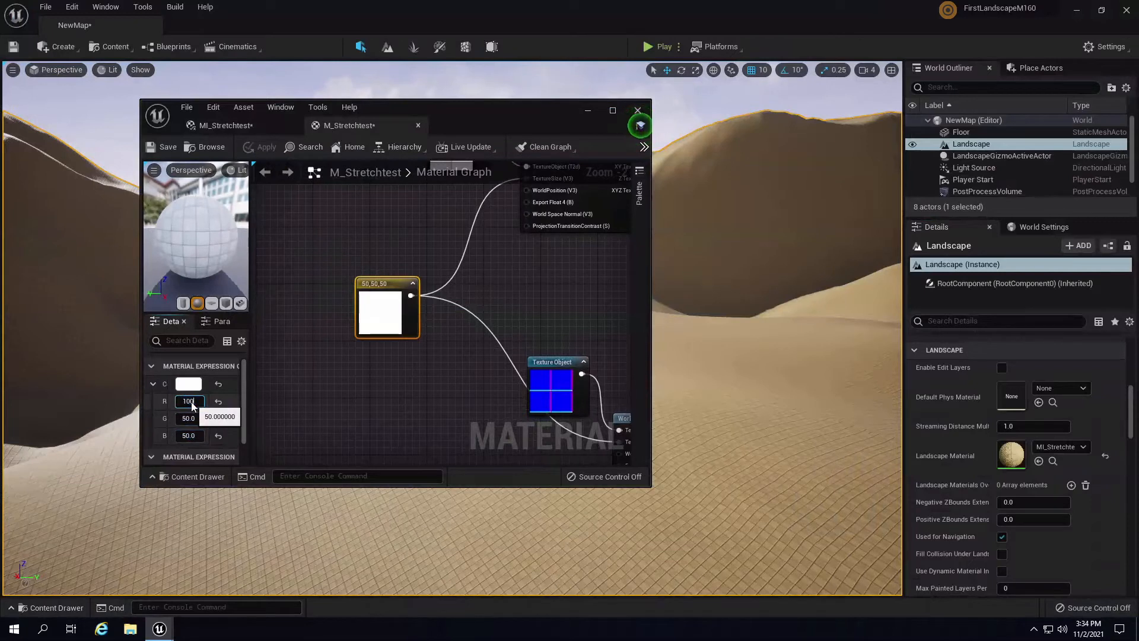
- Raise the constant's R, G and B to 1000 and apply again
{"action": "type", "text": "1000"}
{"action": "left_click", "coordinate": [190, 421]}
{"action": "type", "text": "1000"}
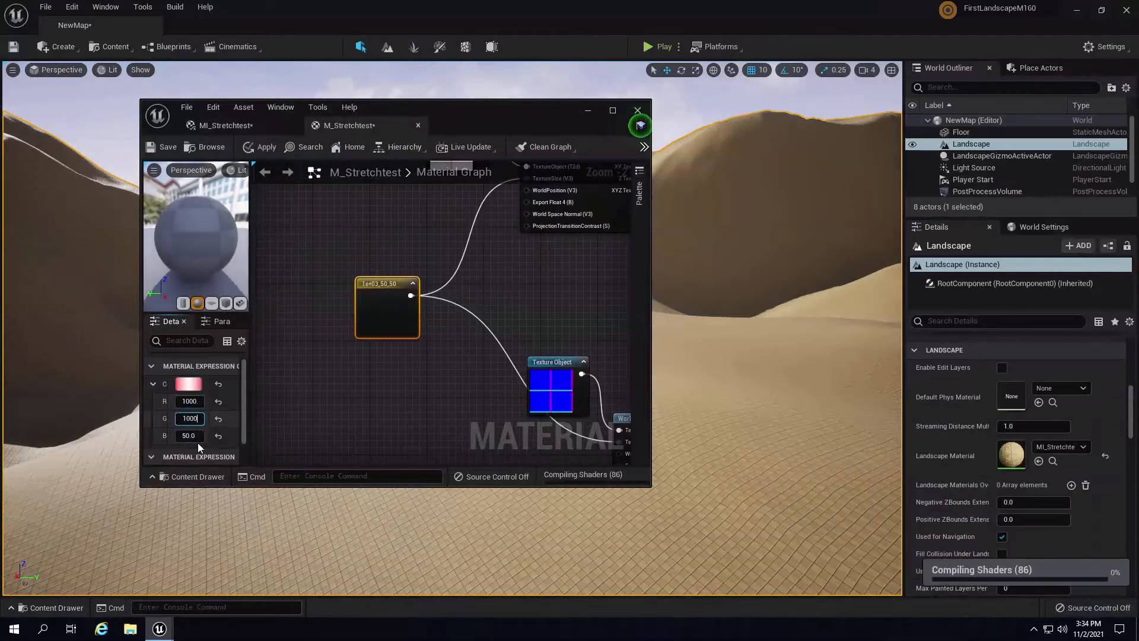
{"action": "left_click", "coordinate": [191, 435]}
{"action": "type", "text": "1000"}
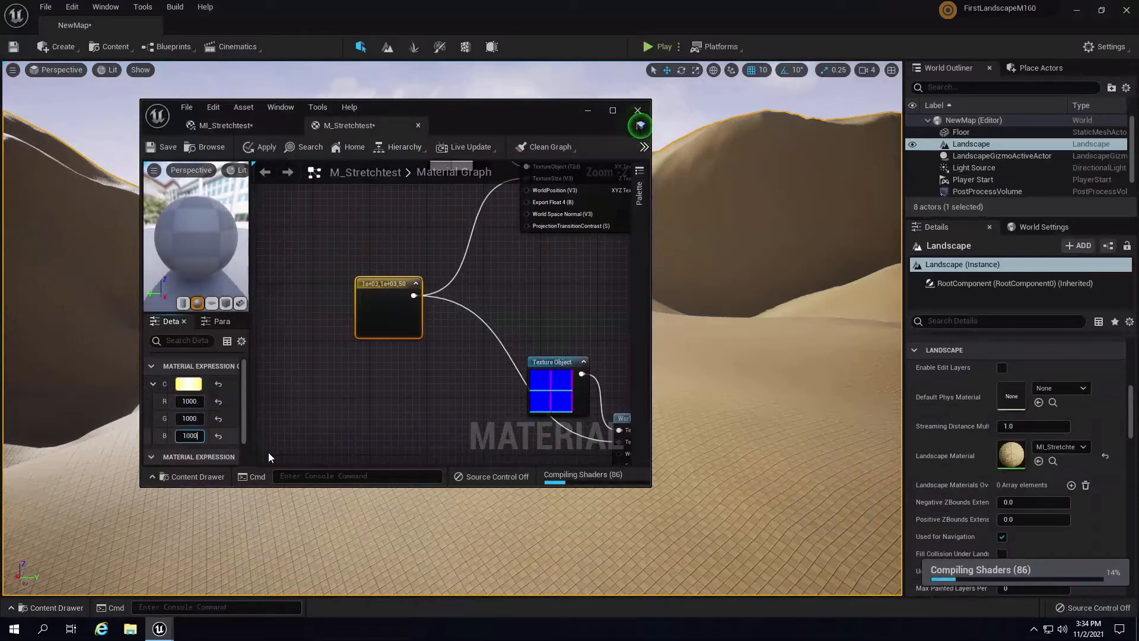
{"action": "key", "text": "Return"}
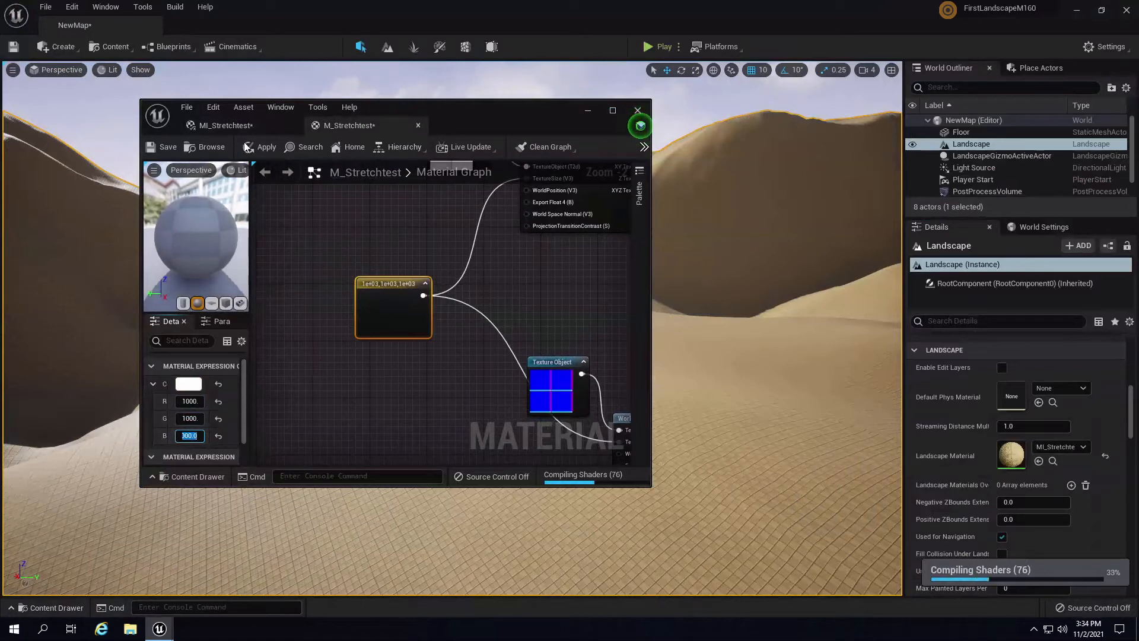
{"action": "left_click", "coordinate": [256, 149]}
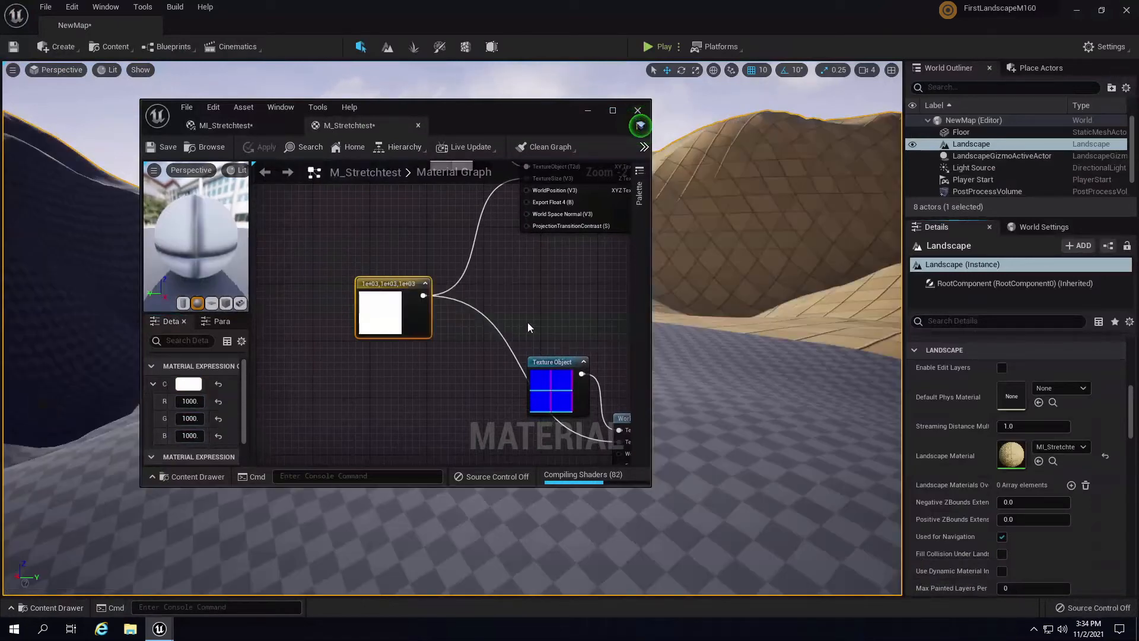
- Minimize the material editor and playtest the level, running the character left and forward
{"action": "left_click", "coordinate": [587, 110]}
{"action": "right_click_drag", "start_coordinate": [642, 275], "coordinate": [650, 64]}
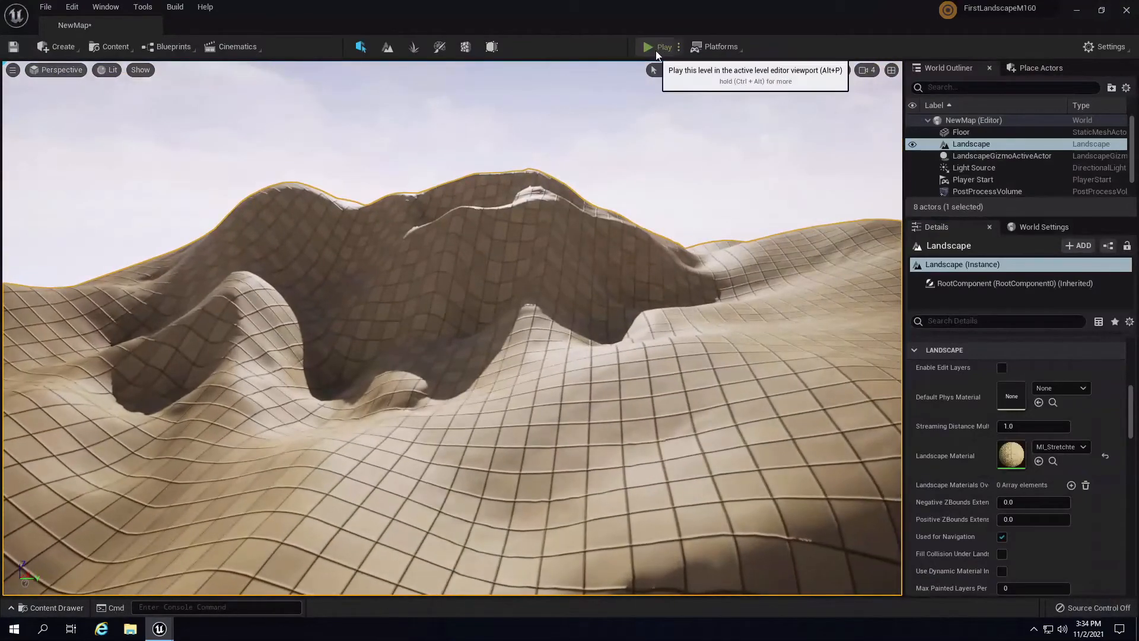
{"action": "left_click", "coordinate": [656, 47]}
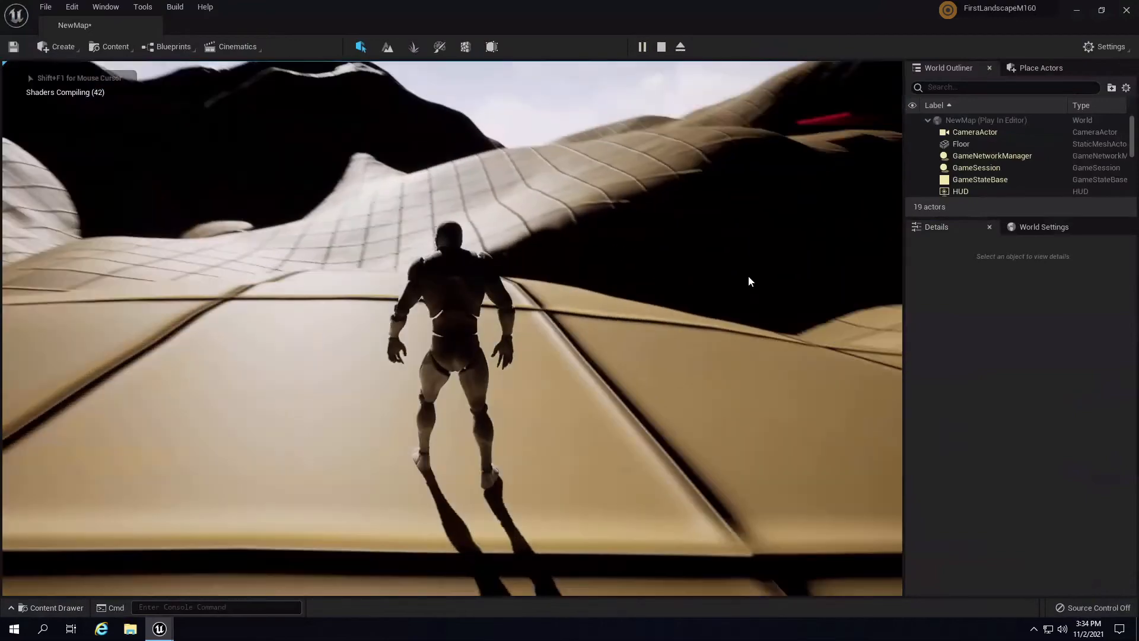
{"action": "key", "text": "a"}
{"action": "key", "text": "w"}
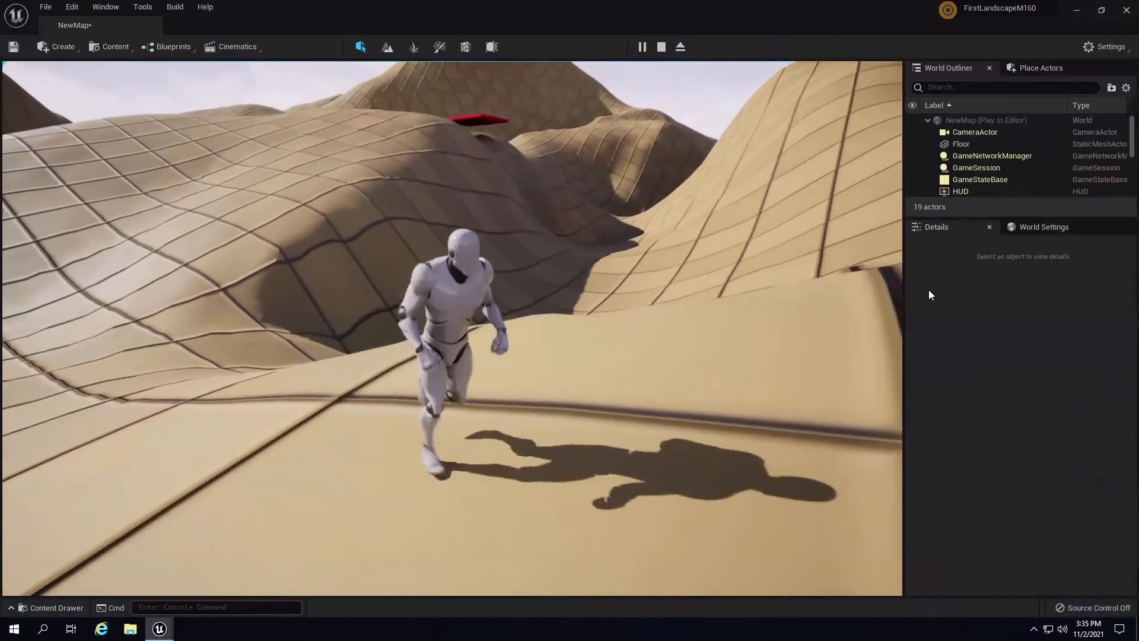
{"action": "key", "text": "Escape"}
{"action": "right_click_drag", "start_coordinate": [519, 287], "coordinate": [439, 119]}
{"action": "scroll", "coordinate": [517, 293], "scroll_direction": "down", "scroll_amount": 10}
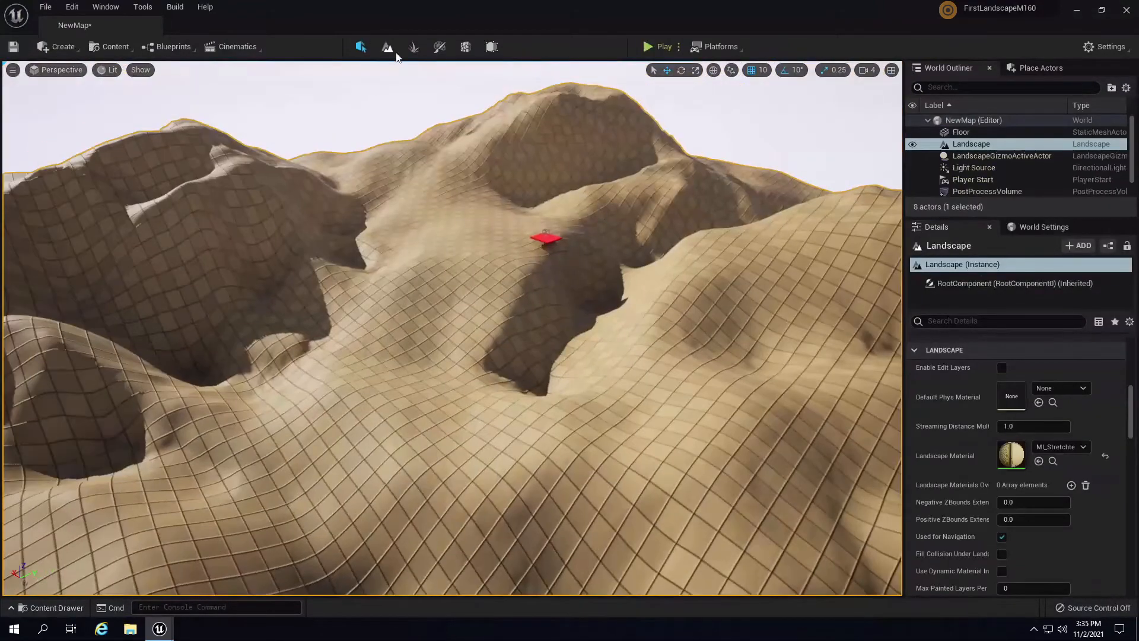
- In Landscape mode, use the Retop tool to retopologize terrain along a ridge
{"action": "left_click", "coordinate": [388, 47]}
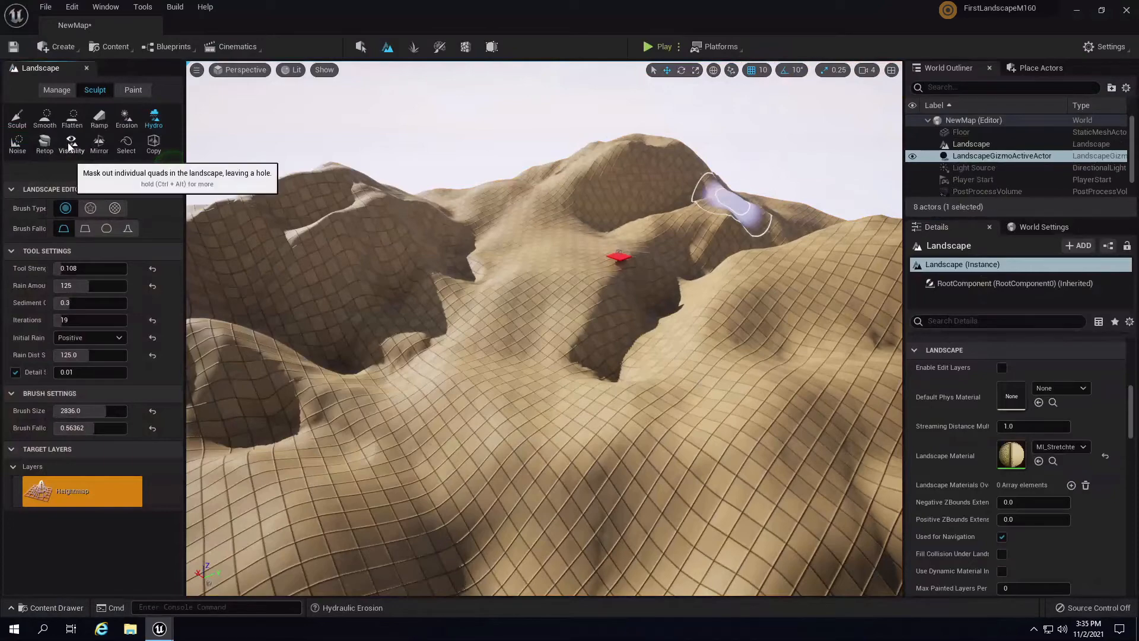
{"action": "left_click", "coordinate": [44, 144]}
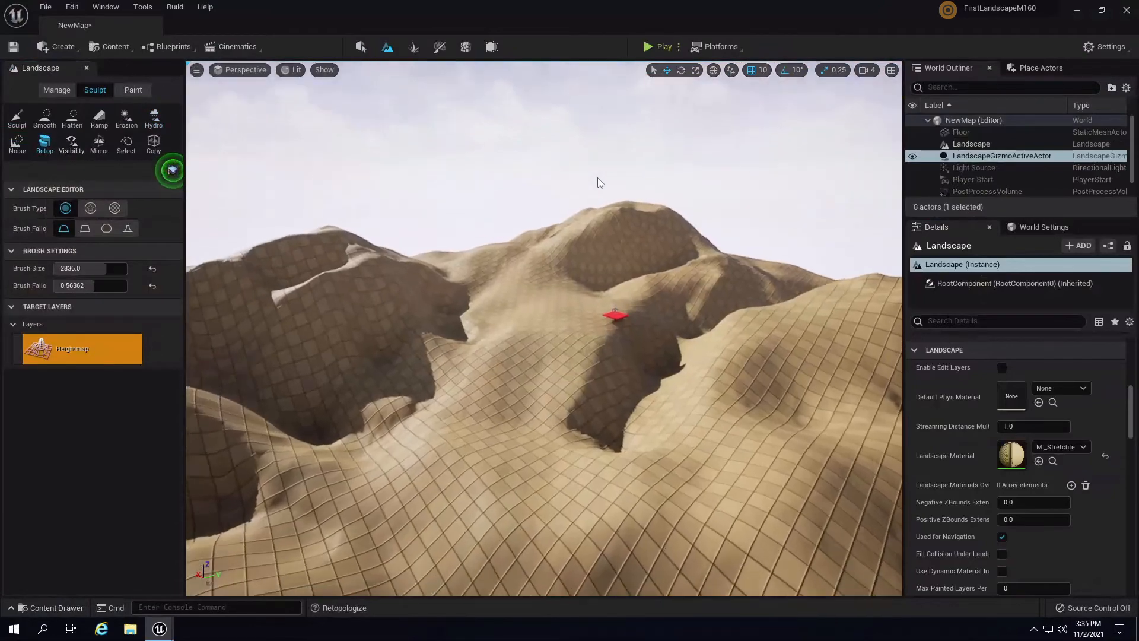
{"action": "key", "text": "w"}
{"action": "right_click_drag", "start_coordinate": [597, 176], "coordinate": [497, 350]}
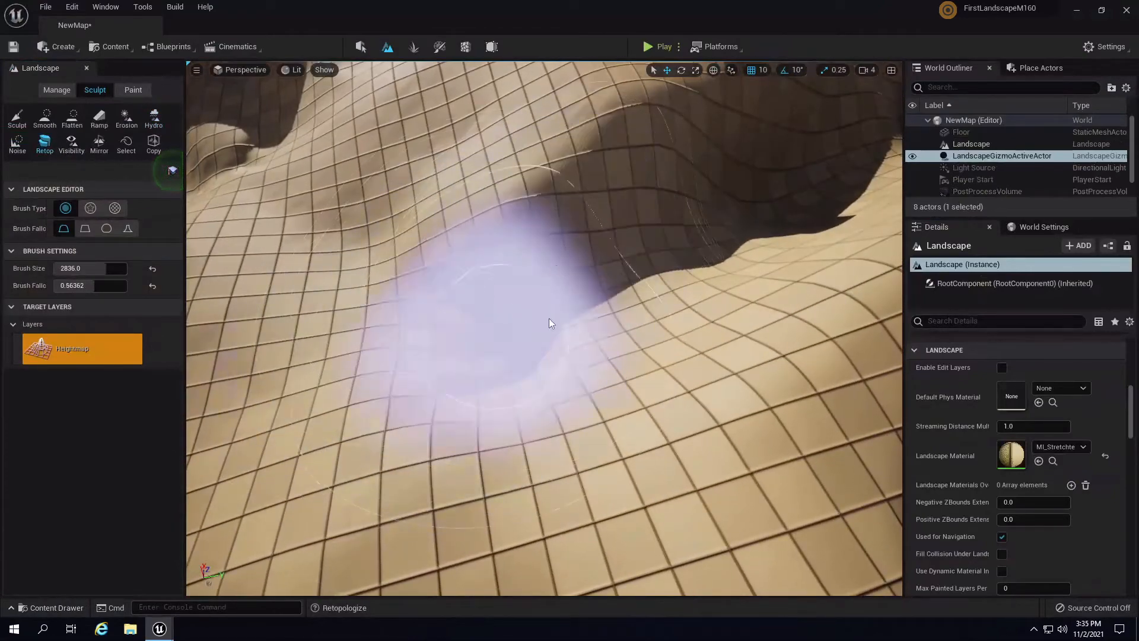
{"action": "right_click_drag", "start_coordinate": [723, 254], "coordinate": [804, 256]}
{"action": "key", "text": "a"}
{"action": "key", "text": "w"}
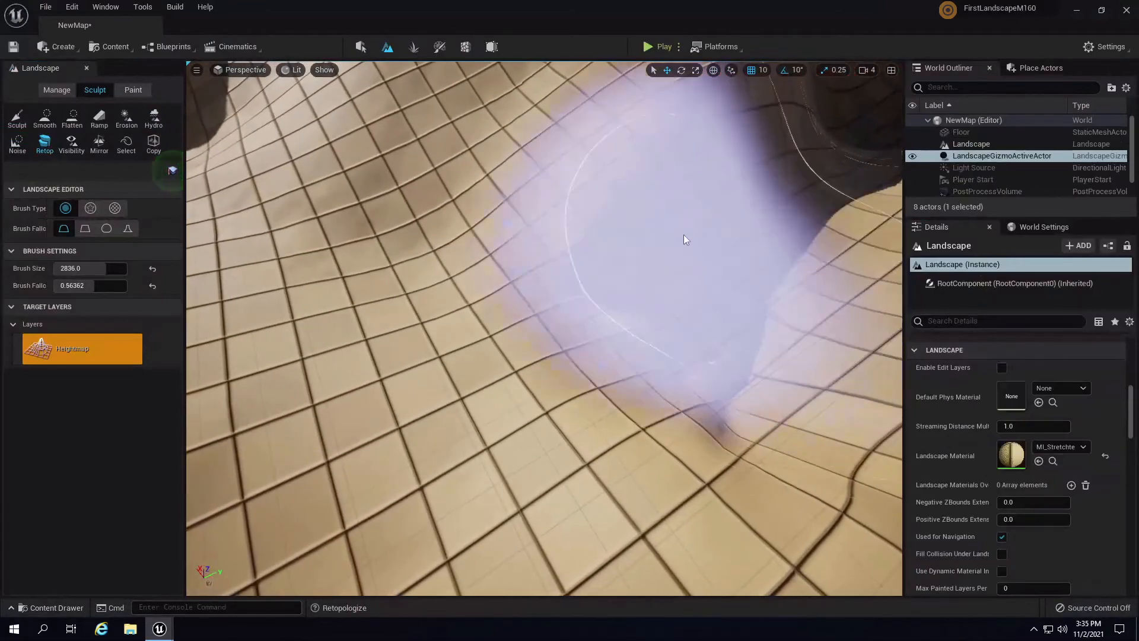
{"action": "mouse_move", "coordinate": [531, 238]}
{"action": "right_mouse_down"}
{"action": "mouse_move", "coordinate": [357, 130]}
{"action": "mouse_move", "coordinate": [384, 120]}
{"action": "mouse_move", "coordinate": [402, 219]}
{"action": "mouse_move", "coordinate": [554, 351]}
{"action": "right_mouse_up"}
{"action": "key", "text": "w"}
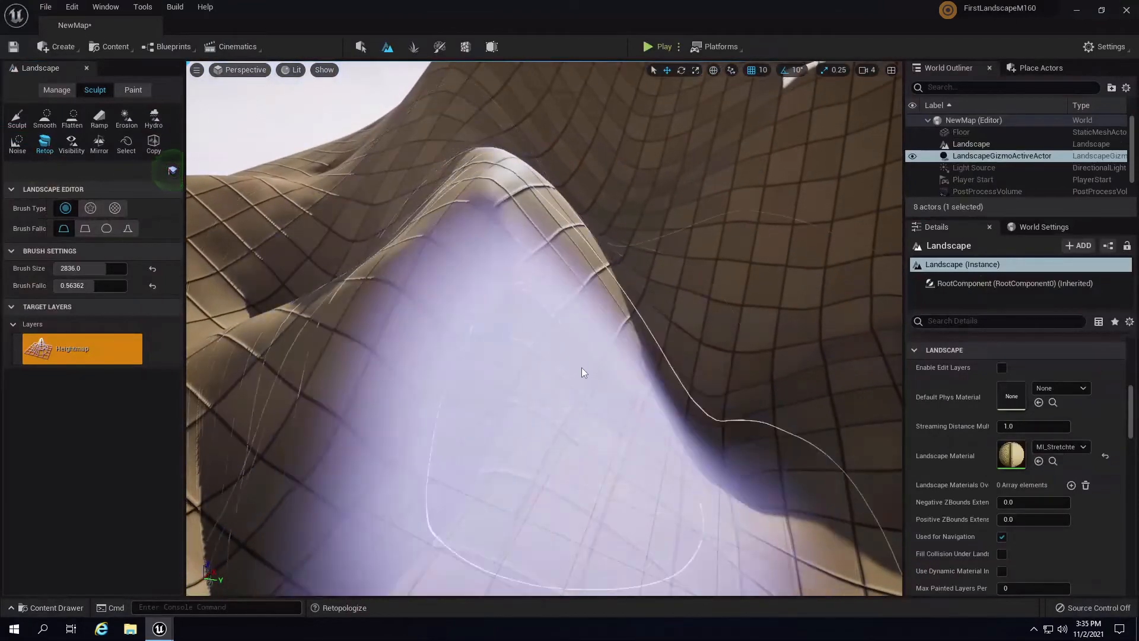
{"action": "mouse_move", "coordinate": [668, 420]}
{"action": "right_mouse_down"}
{"action": "mouse_move", "coordinate": [707, 404]}
{"action": "mouse_move", "coordinate": [714, 378]}
{"action": "mouse_move", "coordinate": [806, 440]}
{"action": "mouse_move", "coordinate": [633, 399]}
{"action": "mouse_move", "coordinate": [652, 305]}
{"action": "right_mouse_up"}
{"action": "key", "text": "s"}
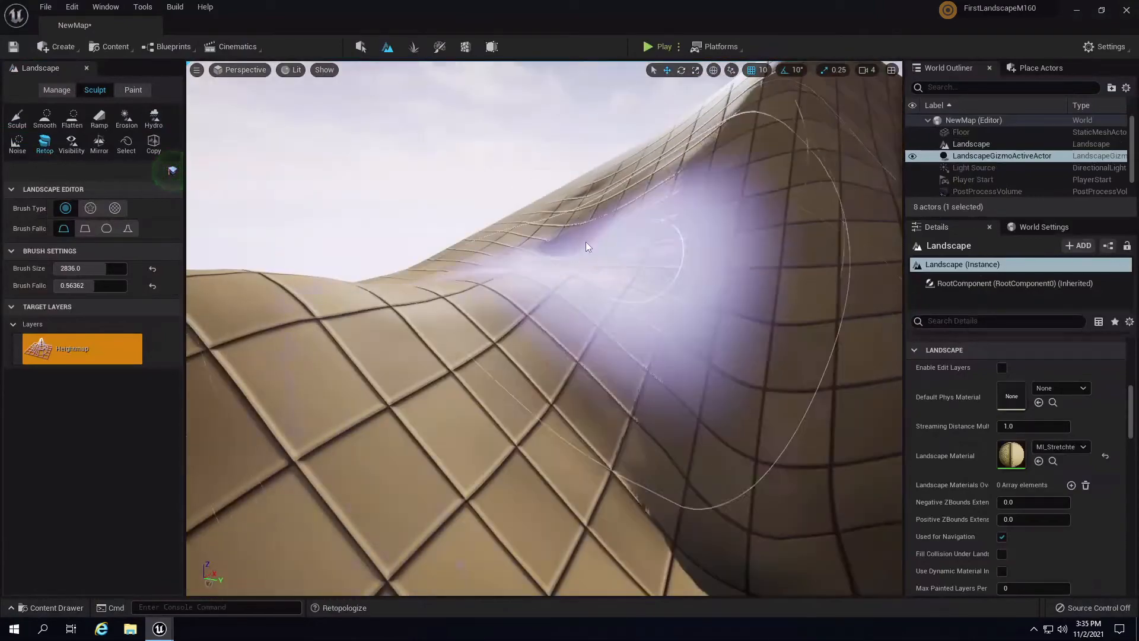
{"action": "key", "text": "s"}
{"action": "mouse_move", "coordinate": [801, 409]}
{"action": "right_mouse_down"}
{"action": "mouse_move", "coordinate": [877, 432]}
{"action": "mouse_move", "coordinate": [958, 432]}
{"action": "mouse_move", "coordinate": [988, 489]}
{"action": "mouse_move", "coordinate": [1049, 470]}
{"action": "mouse_move", "coordinate": [910, 332]}
{"action": "right_mouse_up"}
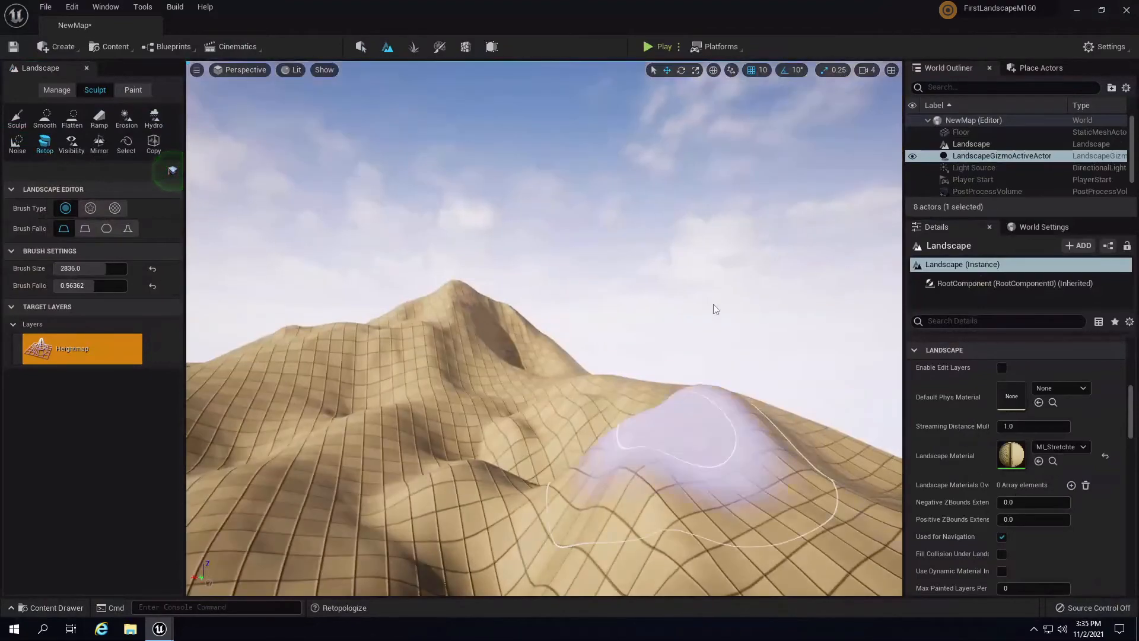
{"action": "mouse_move", "coordinate": [713, 309]}
{"action": "right_mouse_down"}
{"action": "mouse_move", "coordinate": [617, 324]}
{"action": "mouse_move", "coordinate": [603, 306]}
{"action": "mouse_move", "coordinate": [580, 333]}
{"action": "mouse_move", "coordinate": [593, 370]}
{"action": "mouse_move", "coordinate": [574, 423]}
{"action": "mouse_move", "coordinate": [521, 421]}
{"action": "mouse_move", "coordinate": [553, 345]}
{"action": "right_mouse_up"}
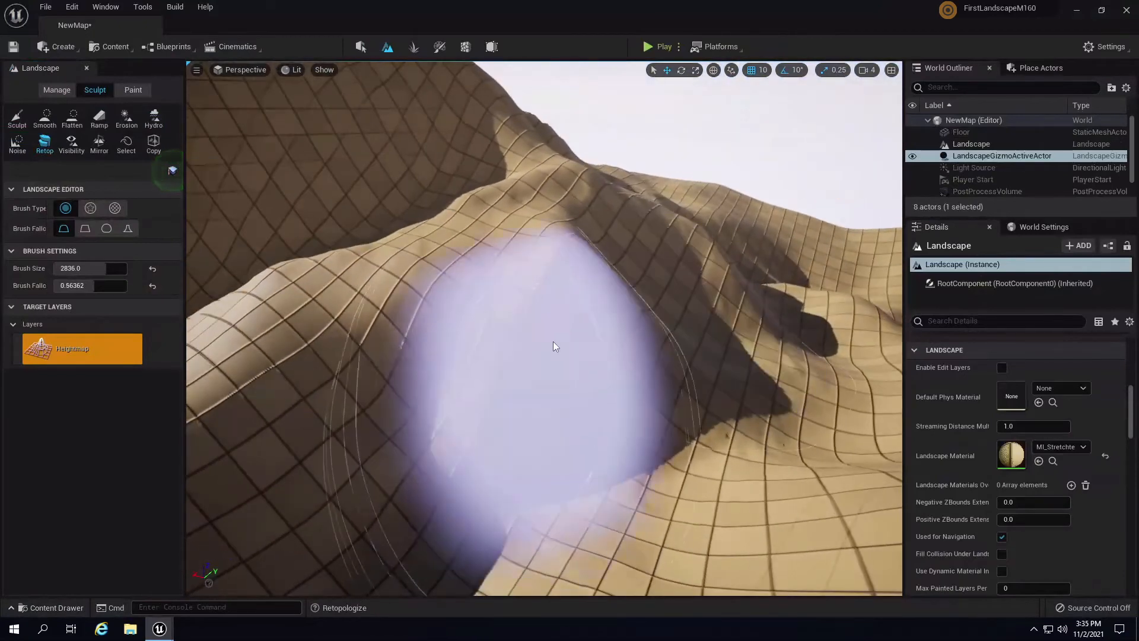
{"action": "mouse_move", "coordinate": [553, 341]}
{"action": "left_mouse_down"}
{"action": "mouse_move", "coordinate": [422, 341]}
{"action": "mouse_move", "coordinate": [688, 325]}
{"action": "mouse_move", "coordinate": [645, 354]}
{"action": "mouse_move", "coordinate": [425, 368]}
{"action": "mouse_move", "coordinate": [636, 314]}
{"action": "mouse_move", "coordinate": [457, 385]}
{"action": "mouse_move", "coordinate": [389, 369]}
{"action": "mouse_move", "coordinate": [813, 314]}
{"action": "mouse_move", "coordinate": [428, 431]}
{"action": "left_mouse_up"}
{"action": "mouse_move", "coordinate": [429, 432]}
{"action": "right_mouse_down"}
{"action": "mouse_move", "coordinate": [589, 301]}
{"action": "mouse_move", "coordinate": [449, 315]}
{"action": "mouse_move", "coordinate": [427, 348]}
{"action": "mouse_move", "coordinate": [277, 418]}
{"action": "mouse_move", "coordinate": [199, 329]}
{"action": "mouse_move", "coordinate": [254, 248]}
{"action": "mouse_move", "coordinate": [261, 315]}
{"action": "mouse_move", "coordinate": [230, 365]}
{"action": "mouse_move", "coordinate": [77, 267]}
{"action": "mouse_move", "coordinate": [81, 237]}
{"action": "mouse_move", "coordinate": [102, 302]}
{"action": "mouse_move", "coordinate": [173, 288]}
{"action": "mouse_move", "coordinate": [170, 311]}
{"action": "right_mouse_up"}
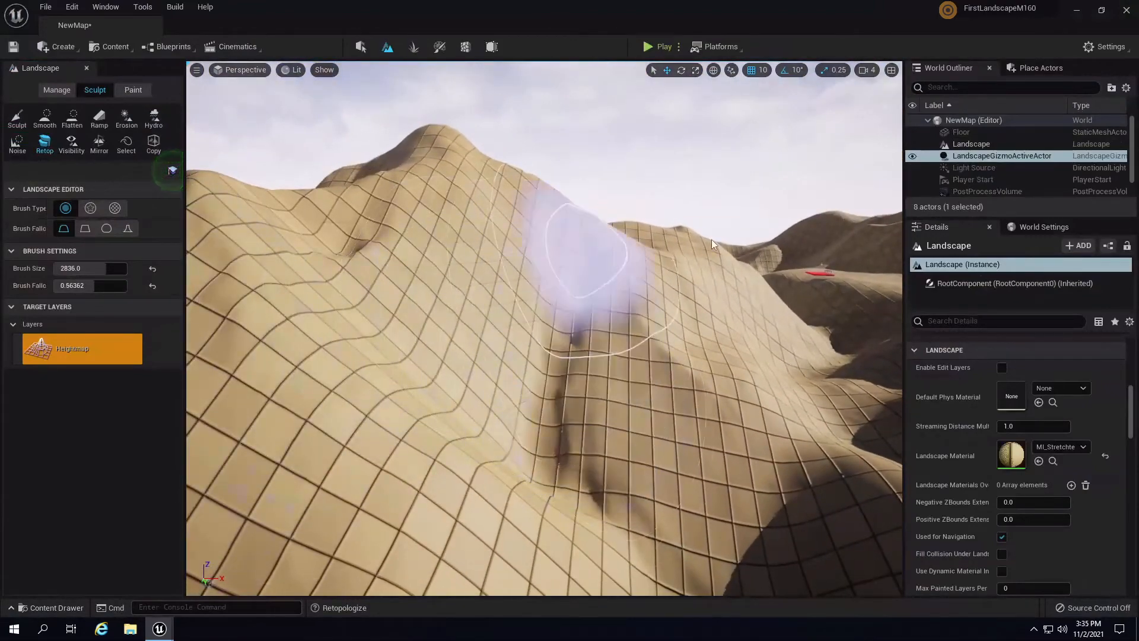
- Switch to the Smooth tool and brush over the terrain
{"action": "mouse_move", "coordinate": [711, 240]}
{"action": "right_mouse_down"}
{"action": "mouse_move", "coordinate": [558, 242]}
{"action": "mouse_move", "coordinate": [579, 202]}
{"action": "mouse_move", "coordinate": [699, 193]}
{"action": "mouse_move", "coordinate": [890, 285]}
{"action": "mouse_move", "coordinate": [845, 98]}
{"action": "right_mouse_up"}
{"action": "right_click_drag", "start_coordinate": [649, 314], "coordinate": [630, 173]}
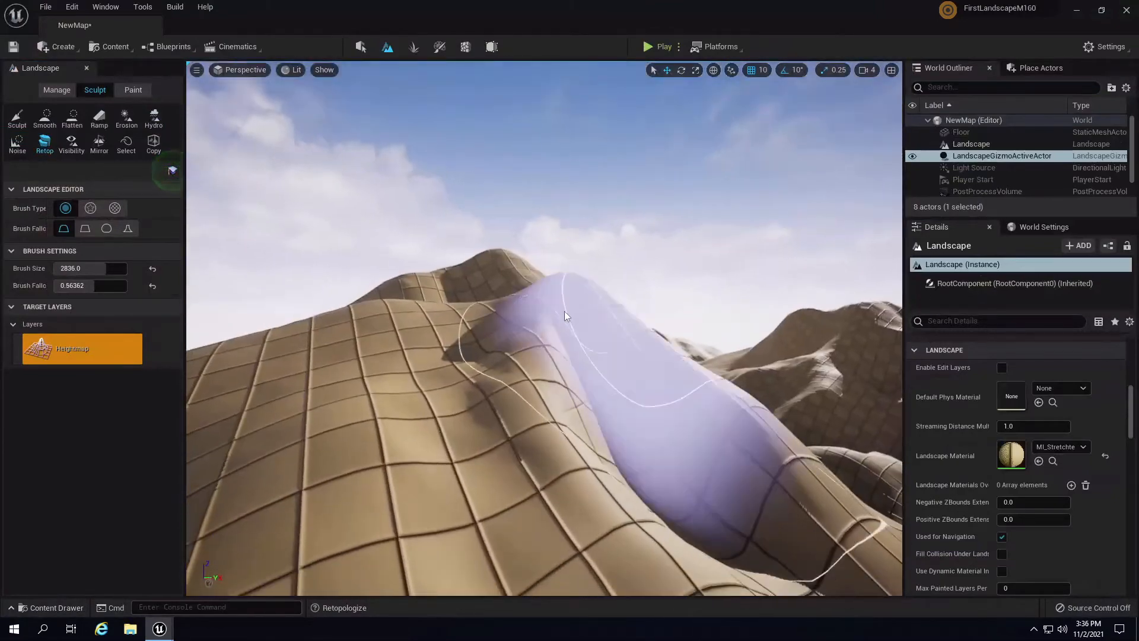
{"action": "mouse_move", "coordinate": [673, 273]}
{"action": "right_mouse_down"}
{"action": "mouse_move", "coordinate": [691, 227]}
{"action": "mouse_move", "coordinate": [748, 329]}
{"action": "mouse_move", "coordinate": [753, 411]}
{"action": "mouse_move", "coordinate": [785, 493]}
{"action": "mouse_move", "coordinate": [666, 371]}
{"action": "right_mouse_up"}
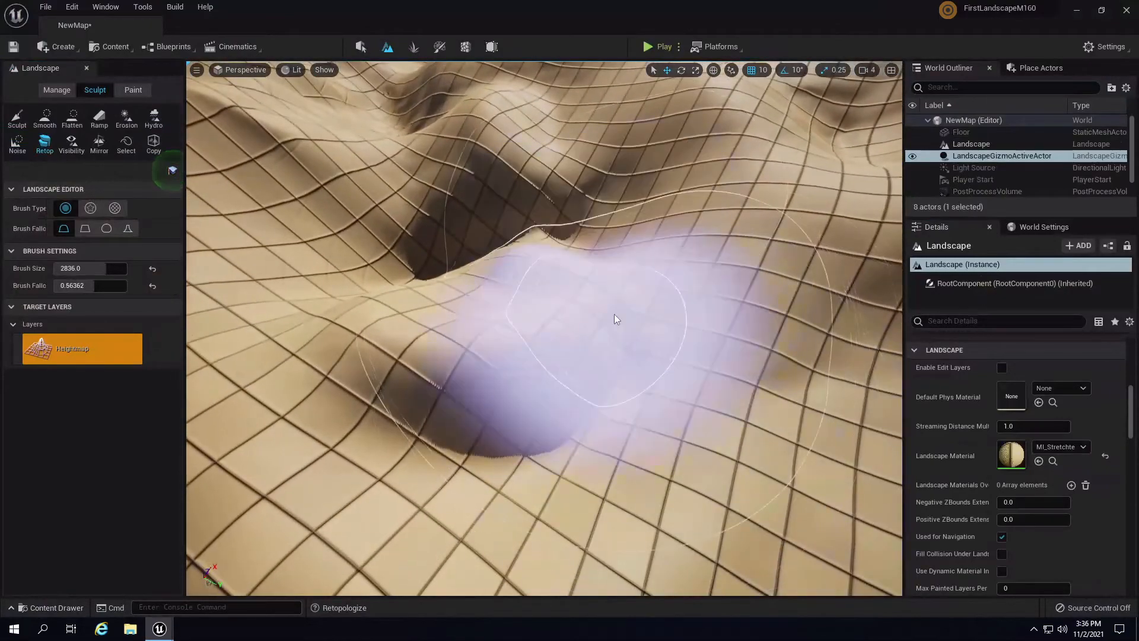
{"action": "mouse_move", "coordinate": [772, 290]}
{"action": "right_mouse_down"}
{"action": "mouse_move", "coordinate": [672, 304]}
{"action": "mouse_move", "coordinate": [475, 283]}
{"action": "right_mouse_up"}
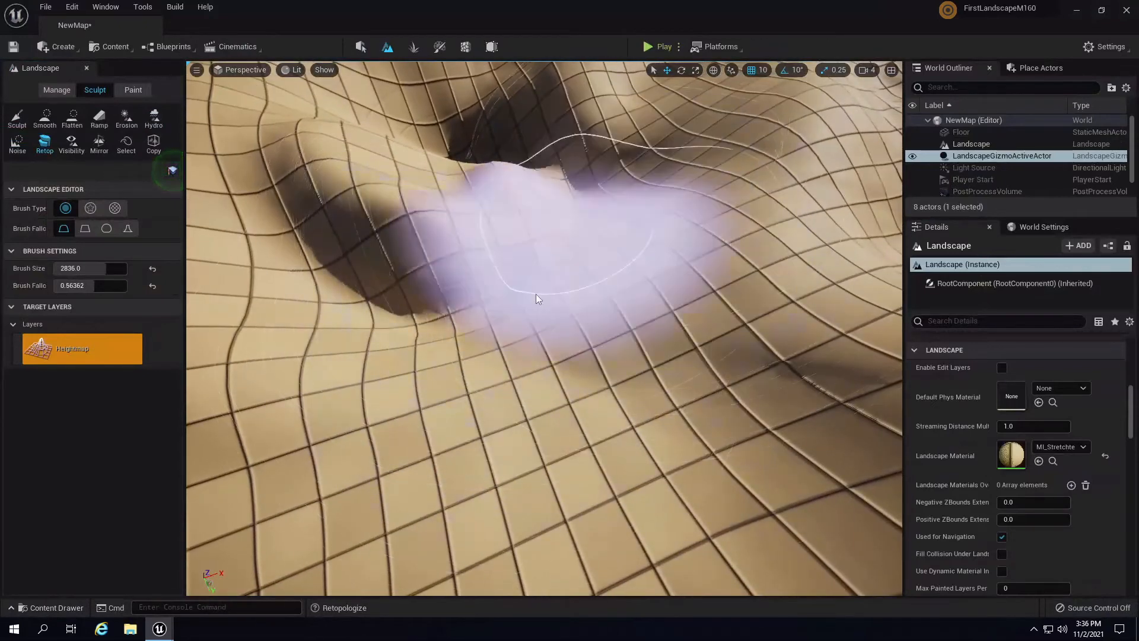
{"action": "left_click", "coordinate": [44, 118]}
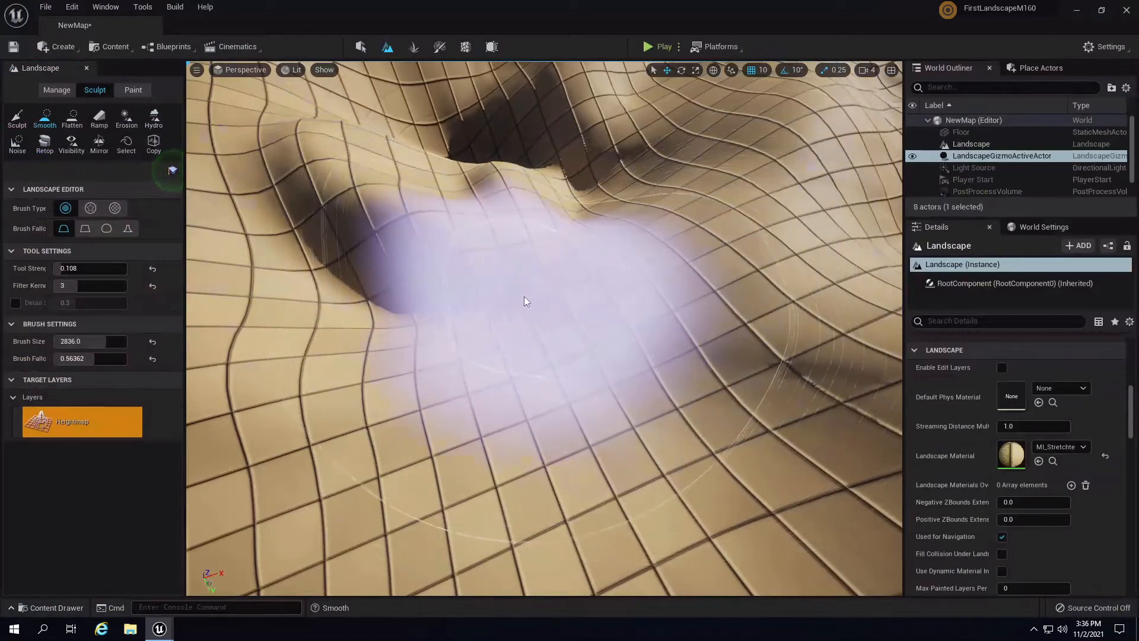
{"action": "mouse_move", "coordinate": [685, 263]}
{"action": "right_mouse_down"}
{"action": "mouse_move", "coordinate": [557, 154]}
{"action": "mouse_move", "coordinate": [576, 137]}
{"action": "mouse_move", "coordinate": [532, 144]}
{"action": "mouse_move", "coordinate": [581, 113]}
{"action": "right_mouse_up"}
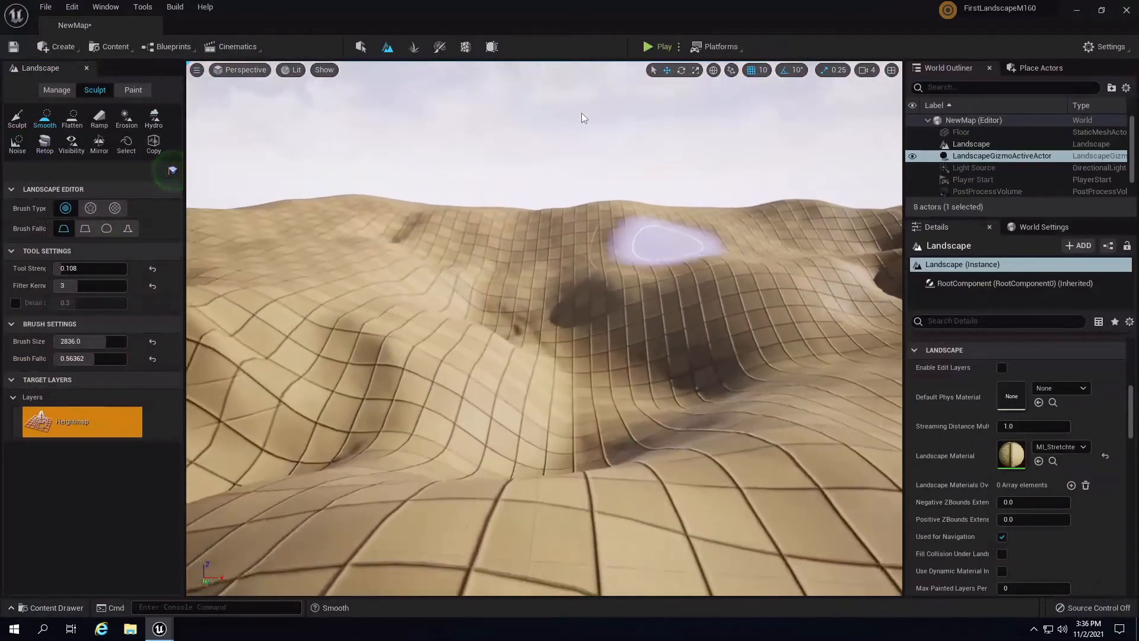
- Playtest the level, running the character forward and right over the smoothed slopes
{"action": "left_click", "coordinate": [658, 46]}
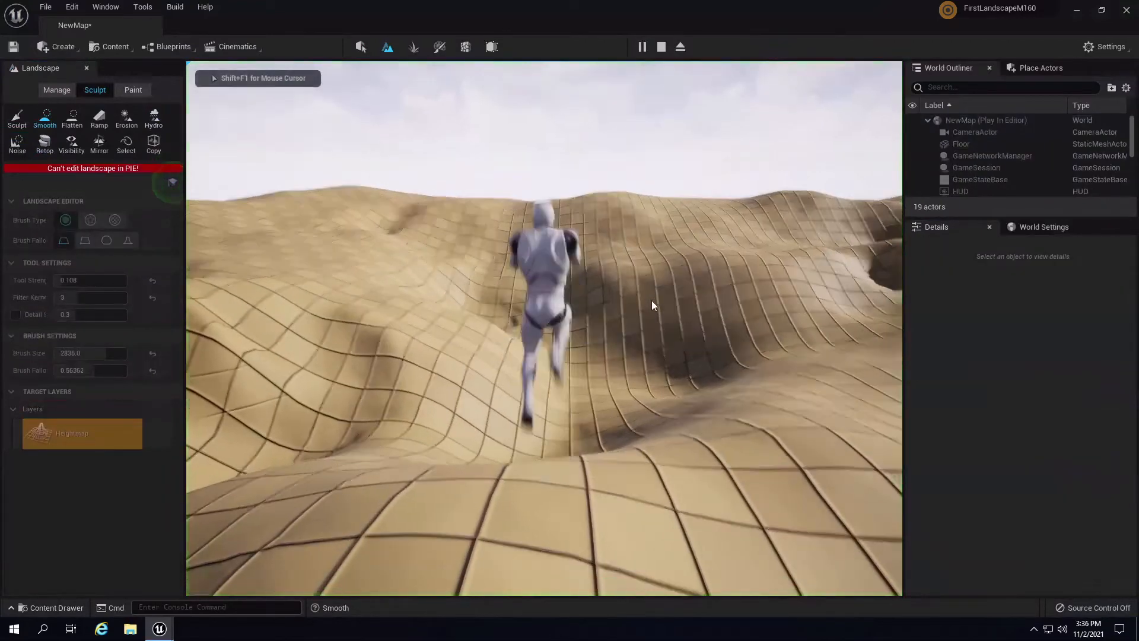
{"action": "key", "text": "w"}
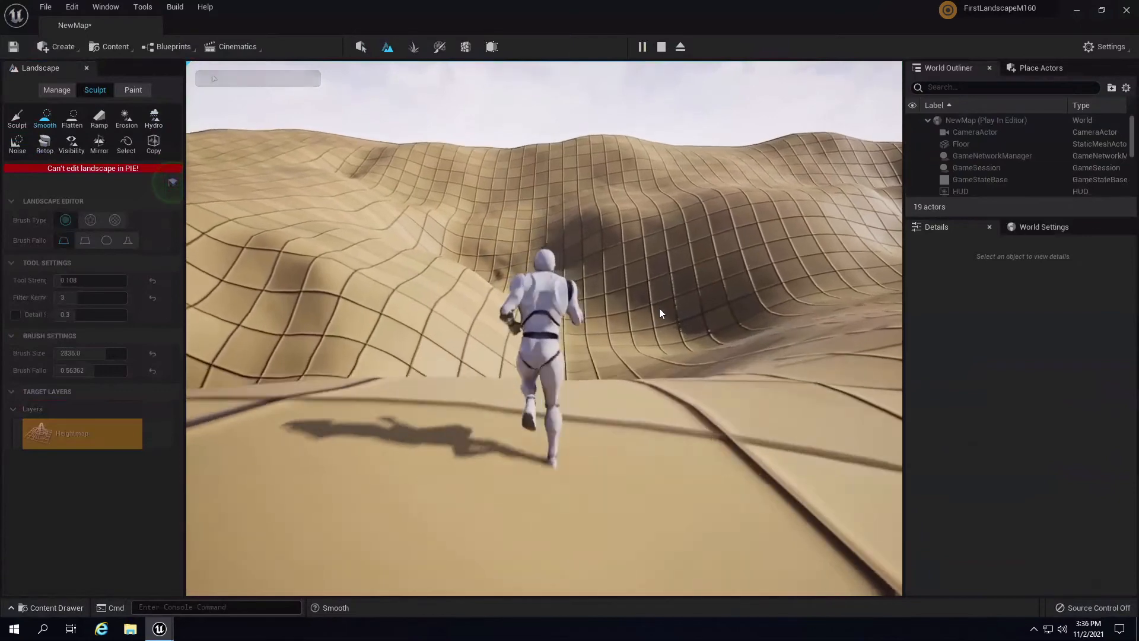
{"action": "key", "text": "d"}
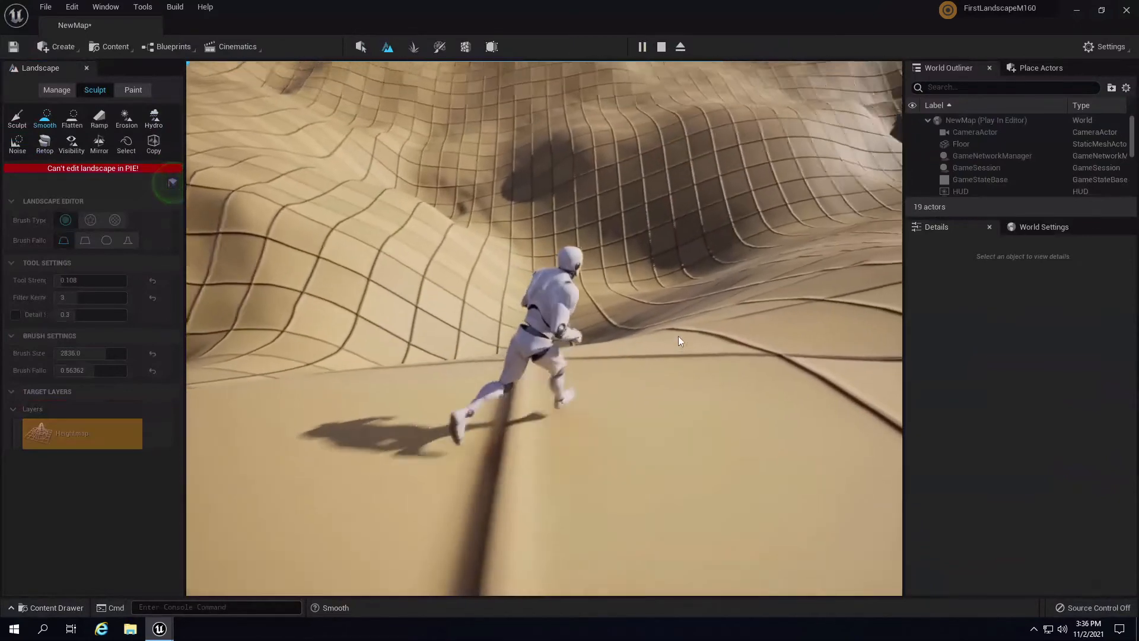
{"action": "key", "text": "Escape"}
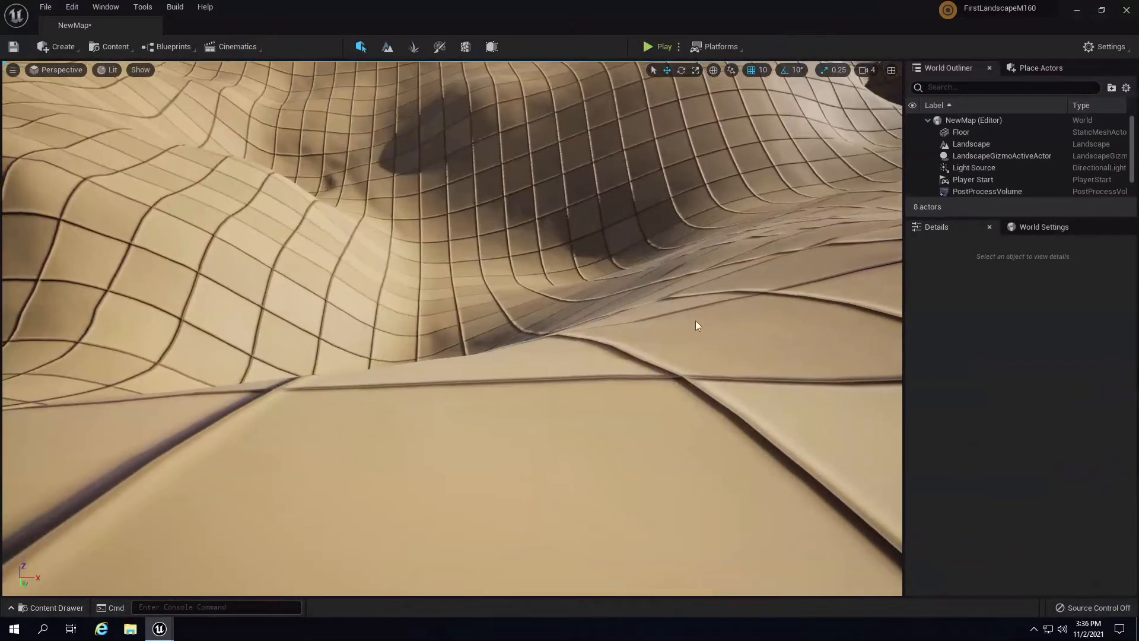
{"action": "right_click_drag", "start_coordinate": [695, 321], "coordinate": [698, 81]}
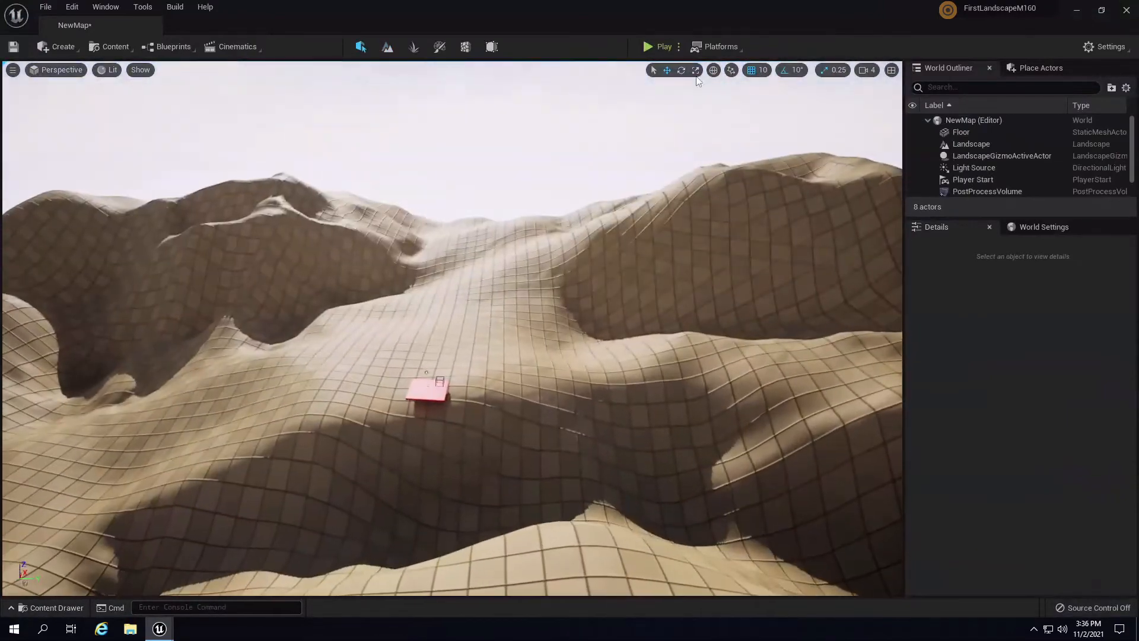
- Set Play to Spawn at Default Player Start and playtest from the red floor
{"action": "left_click", "coordinate": [678, 47]}
{"action": "left_click", "coordinate": [738, 250]}
{"action": "left_click", "coordinate": [656, 47]}
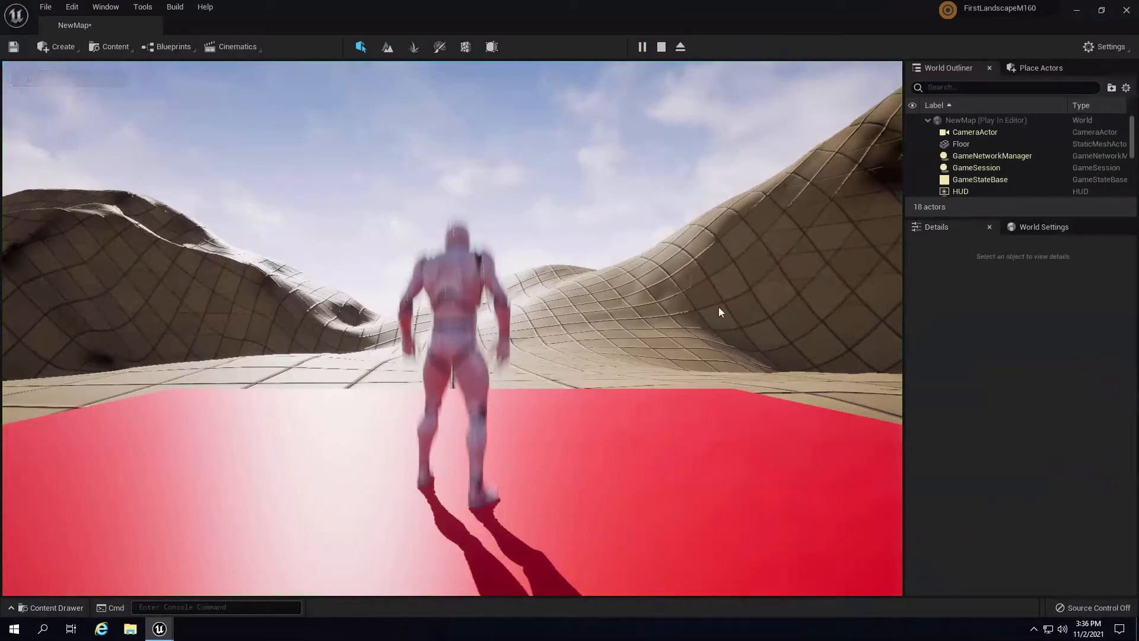
{"action": "left_click", "coordinate": [649, 334]}
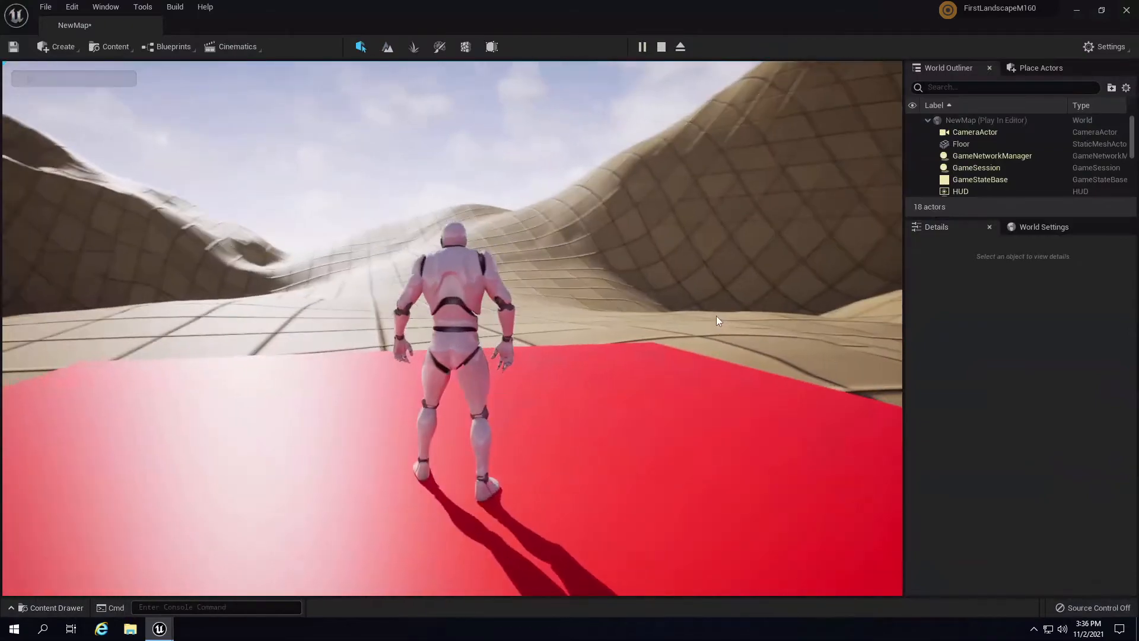
{"action": "key", "text": "Escape"}
- Fly the view down to the red floor and select the sky light
{"action": "right_click_drag", "start_coordinate": [568, 313], "coordinate": [458, 280]}
{"action": "key", "text": "s"}
{"action": "key", "text": "w"}
{"action": "left_click", "coordinate": [458, 280]}
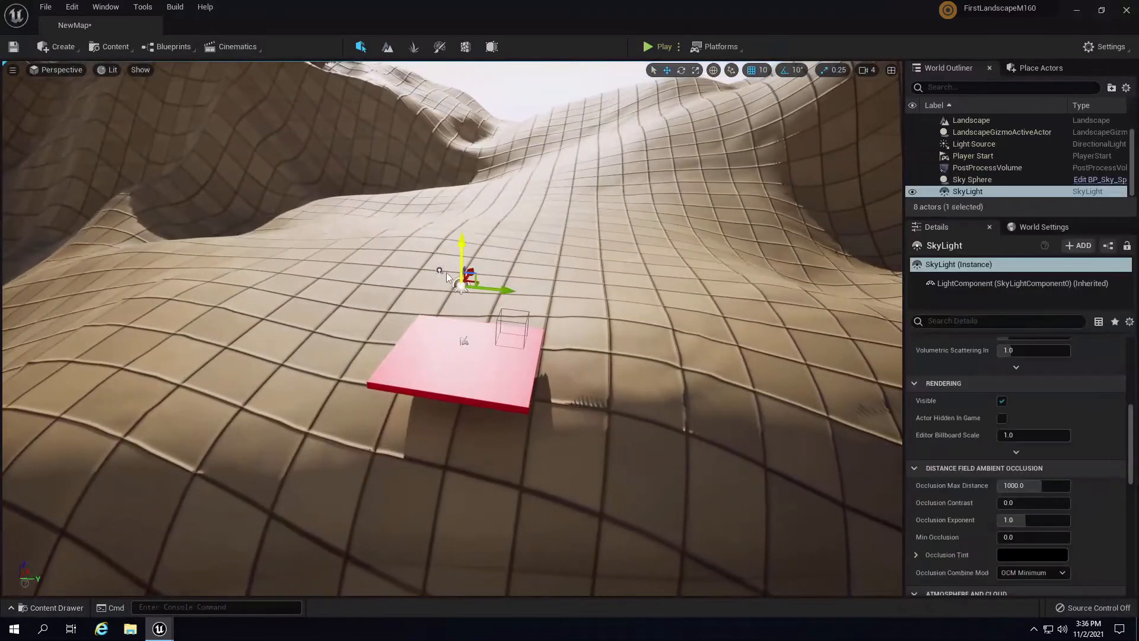
- Select Light Source and rotate its yaw with the rotate gizmo to swing the shadows
{"action": "left_click", "coordinate": [440, 270]}
{"action": "key", "text": "e"}
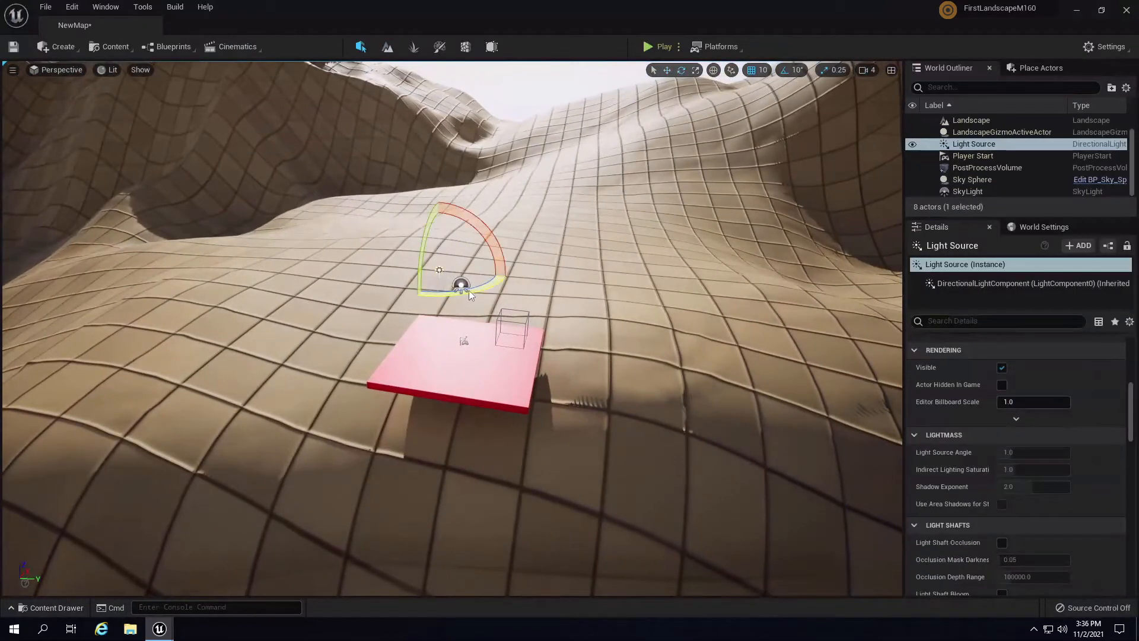
{"action": "left_click_drag", "start_coordinate": [468, 291], "coordinate": [219, 302]}
{"action": "right_click_drag", "start_coordinate": [593, 323], "coordinate": [988, 325]}
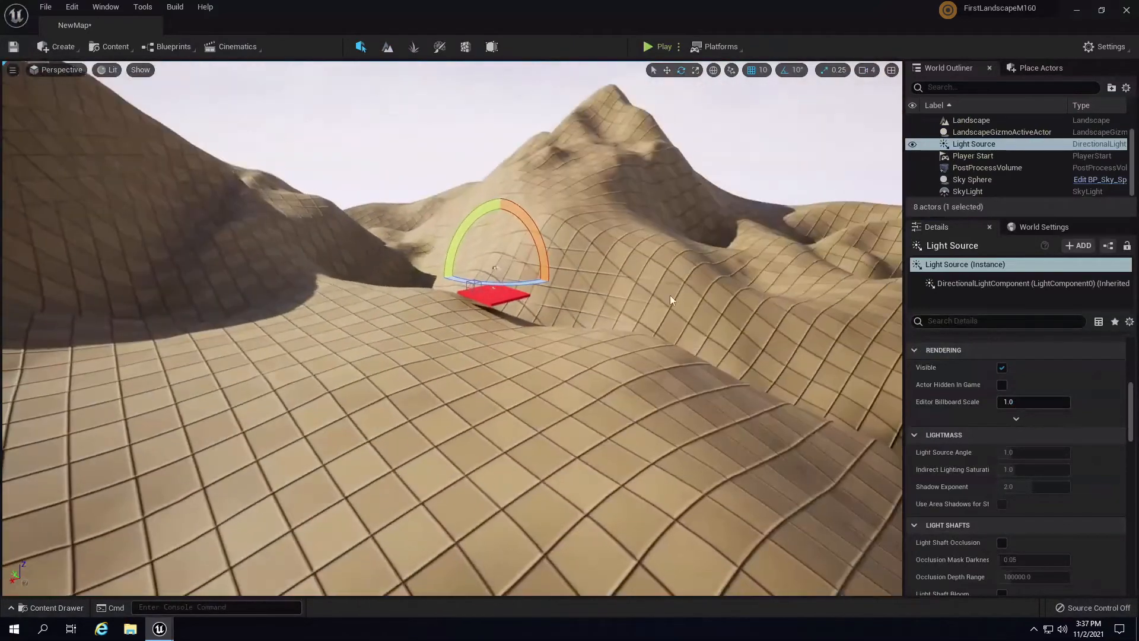
{"action": "left_click_drag", "start_coordinate": [524, 280], "coordinate": [371, 319]}
{"action": "right_click_drag", "start_coordinate": [715, 312], "coordinate": [663, 288]}
{"action": "key", "text": "w"}
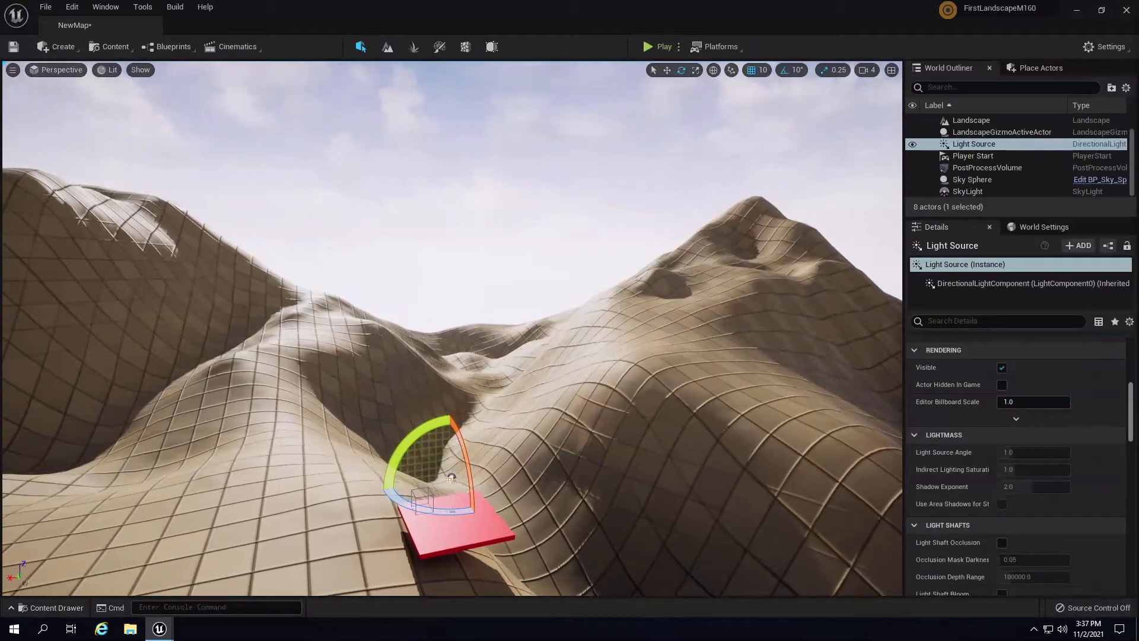
{"action": "right_click_drag", "start_coordinate": [642, 384], "coordinate": [439, 380]}
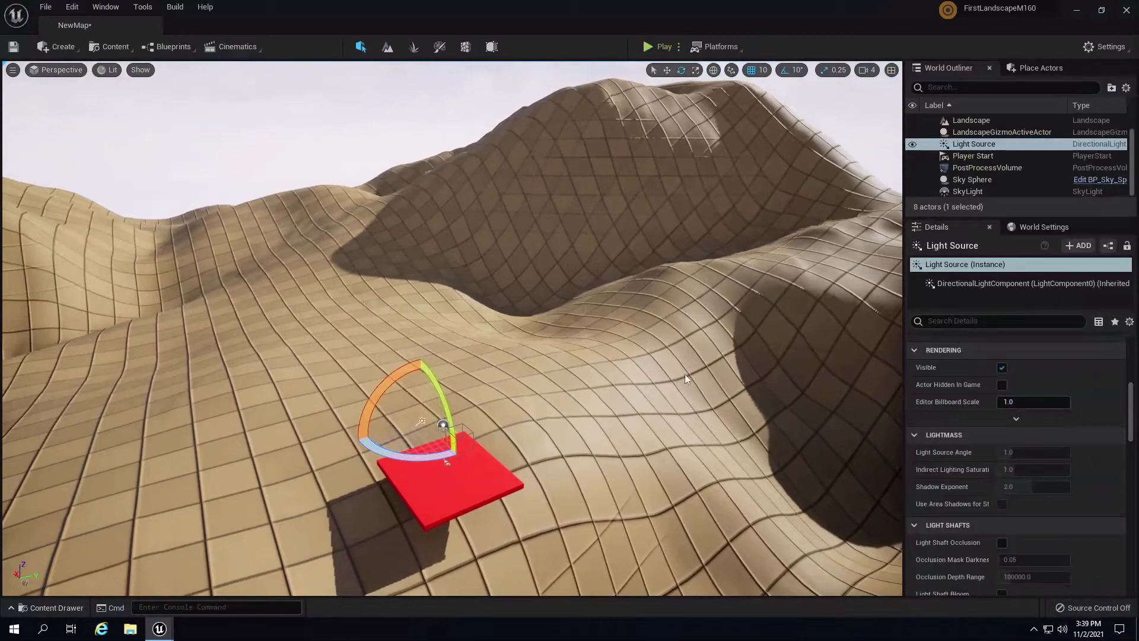
{"action": "right_click_drag", "start_coordinate": [615, 407], "coordinate": [553, 379]}
{"action": "scroll", "coordinate": [553, 379], "scroll_direction": "down", "scroll_amount": 5}
{"action": "key", "text": "Escape"}
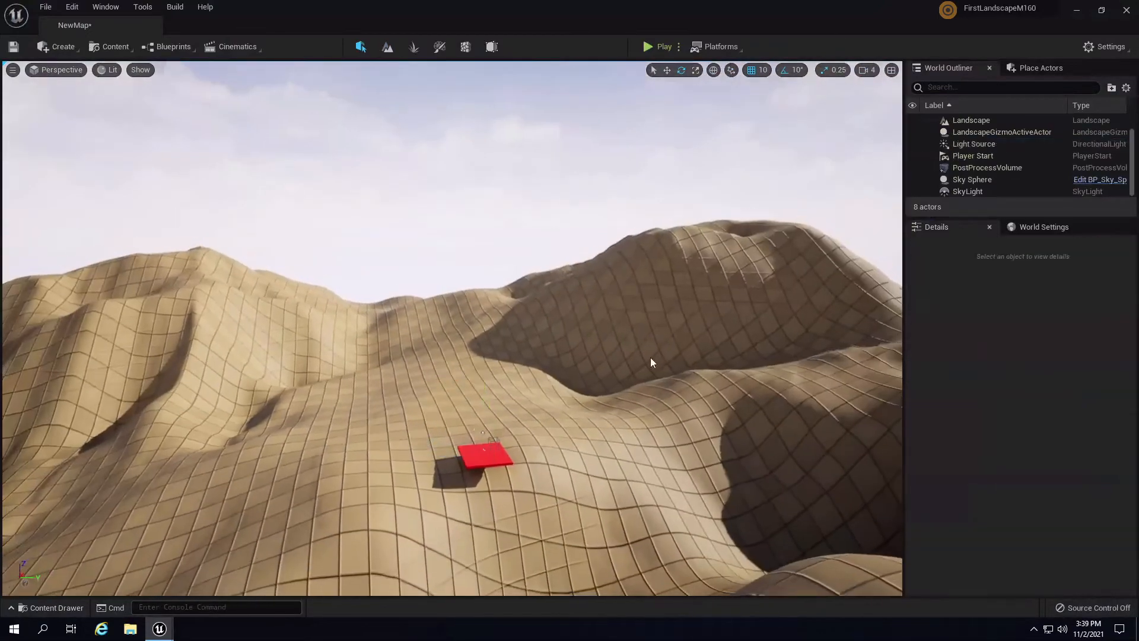
- Select and frame the Sky Sphere, then the SkyLight, to inspect them
{"action": "right_click_drag", "start_coordinate": [651, 357], "coordinate": [560, 259]}
{"action": "left_click", "coordinate": [619, 375]}
{"action": "right_click_drag", "start_coordinate": [621, 376], "coordinate": [709, 497]}
{"action": "scroll", "coordinate": [1129, 481], "scroll_direction": "up", "scroll_amount": 5}
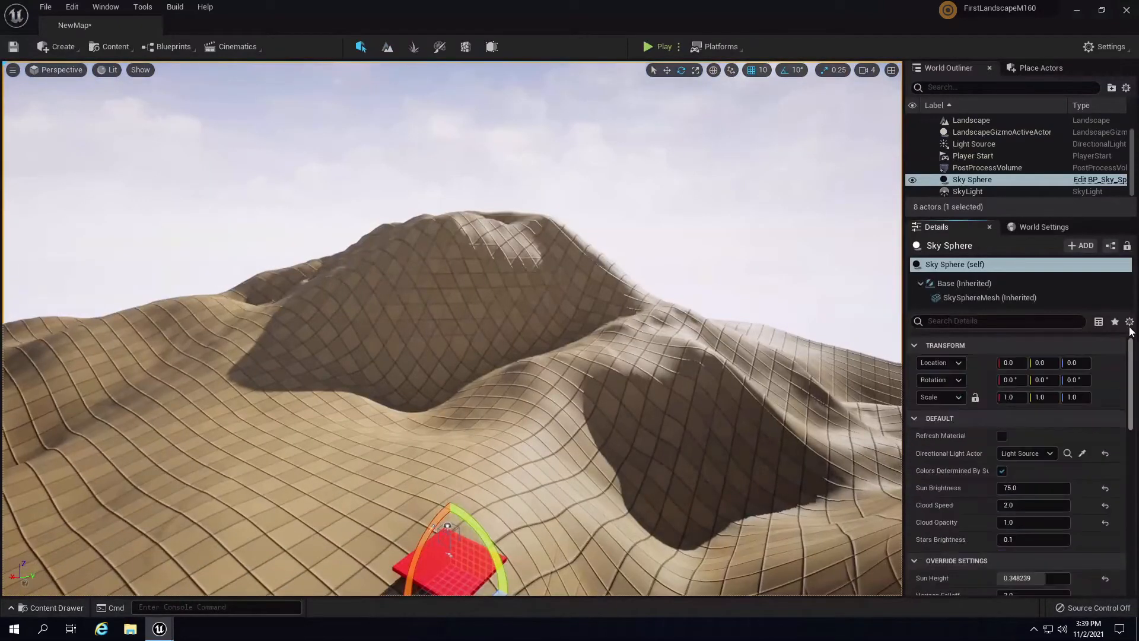
{"action": "mouse_move", "coordinate": [517, 401]}
{"action": "right_mouse_down"}
{"action": "mouse_move", "coordinate": [517, 361]}
{"action": "mouse_move", "coordinate": [556, 291]}
{"action": "mouse_move", "coordinate": [468, 365]}
{"action": "mouse_move", "coordinate": [456, 403]}
{"action": "right_mouse_up"}
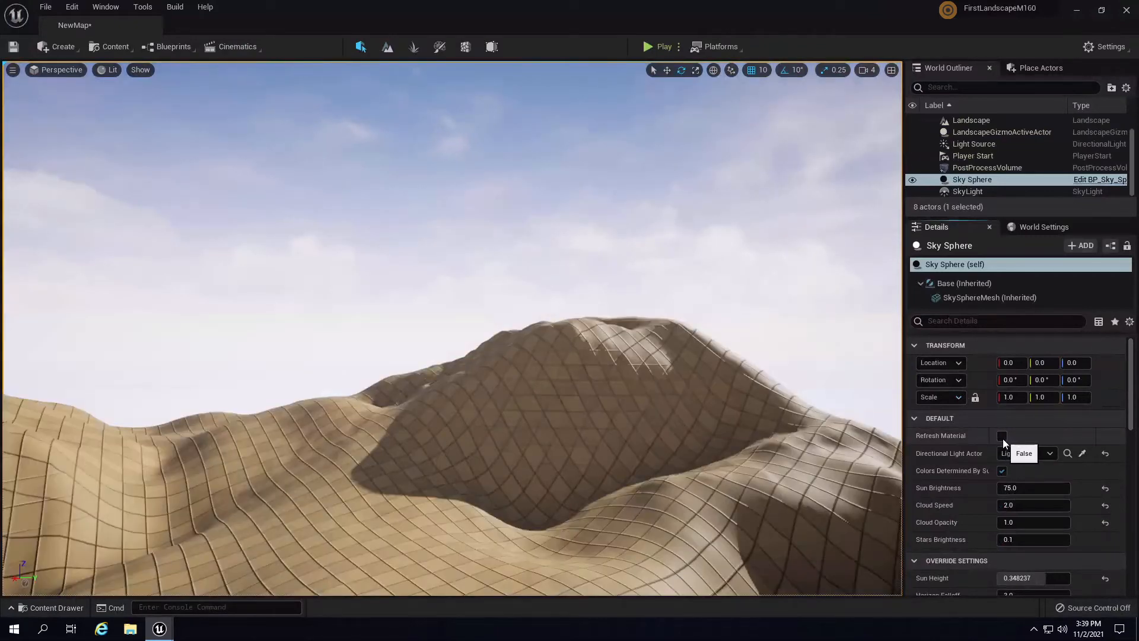
{"action": "right_click_drag", "start_coordinate": [670, 397], "coordinate": [646, 482]}
{"action": "key", "text": "f"}
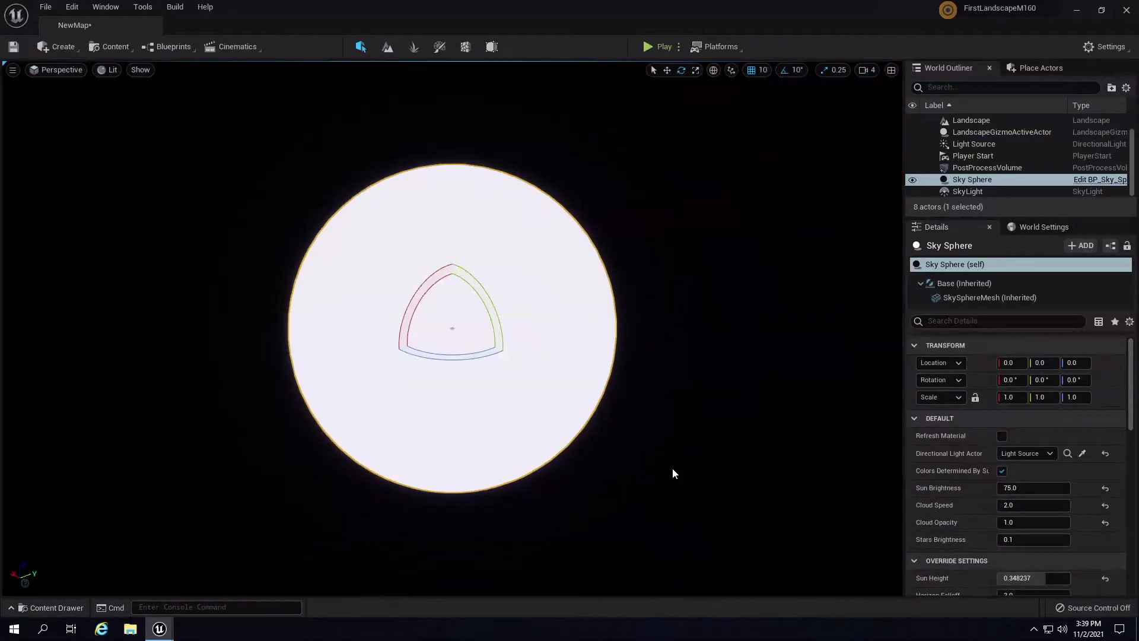
{"action": "double_click", "coordinate": [973, 192]}
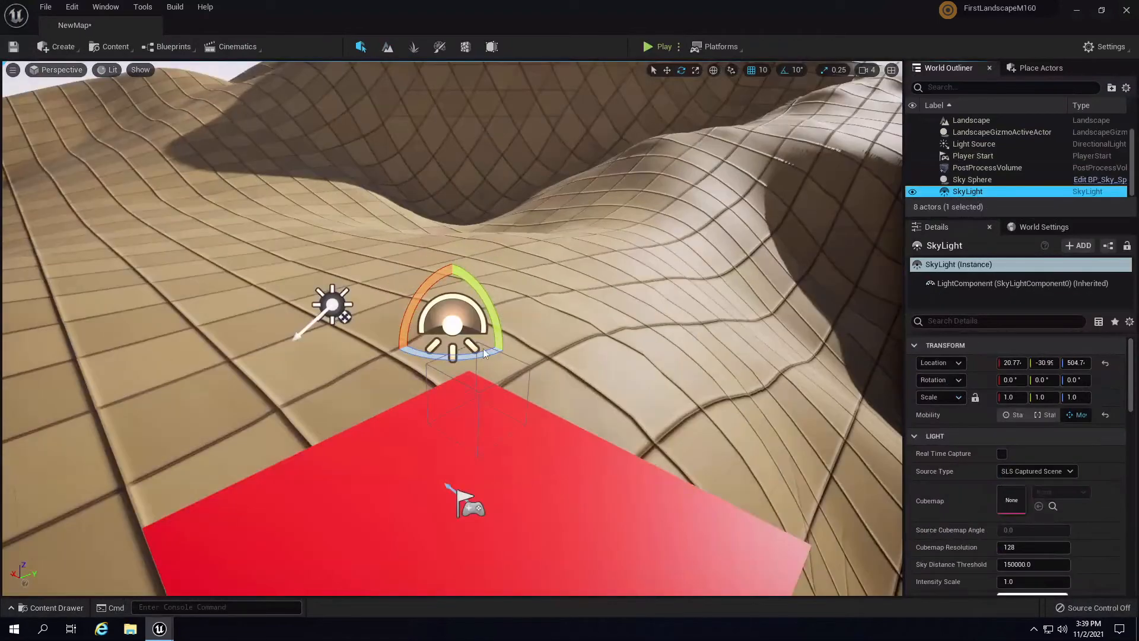
- Frame the Light Source and rotate it about 30°, to roughly -49.3, -11.4, 274.8
{"action": "left_click", "coordinate": [331, 304]}
{"action": "key", "text": "f"}
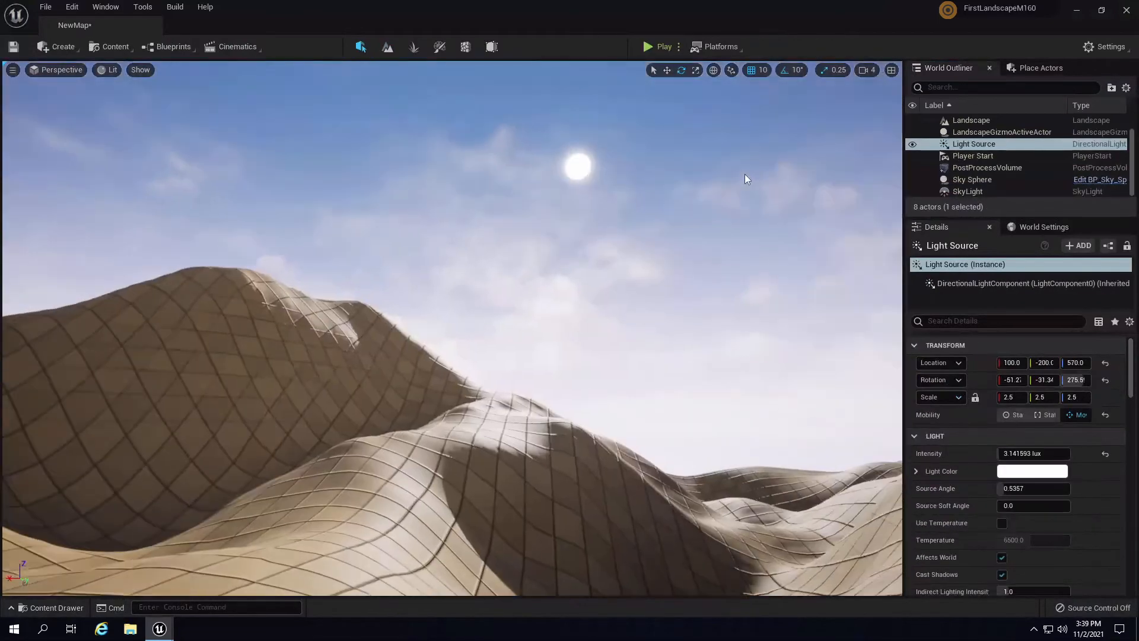
{"action": "right_click_drag", "start_coordinate": [745, 173], "coordinate": [626, 262]}
{"action": "key", "text": "s"}
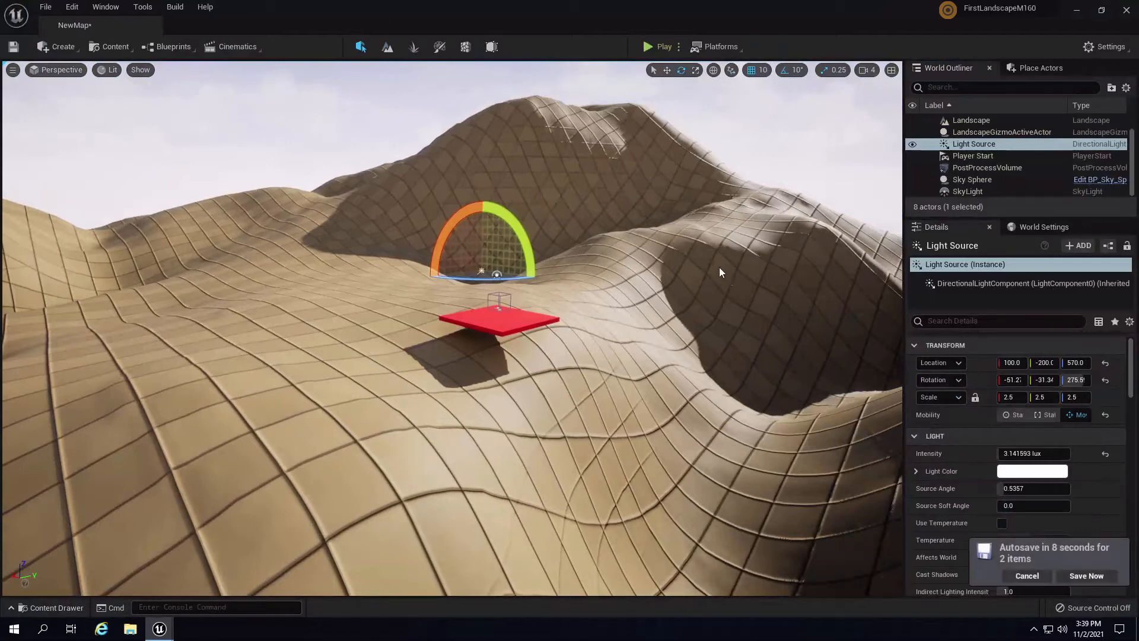
{"action": "right_click_drag", "start_coordinate": [718, 272], "coordinate": [322, 348]}
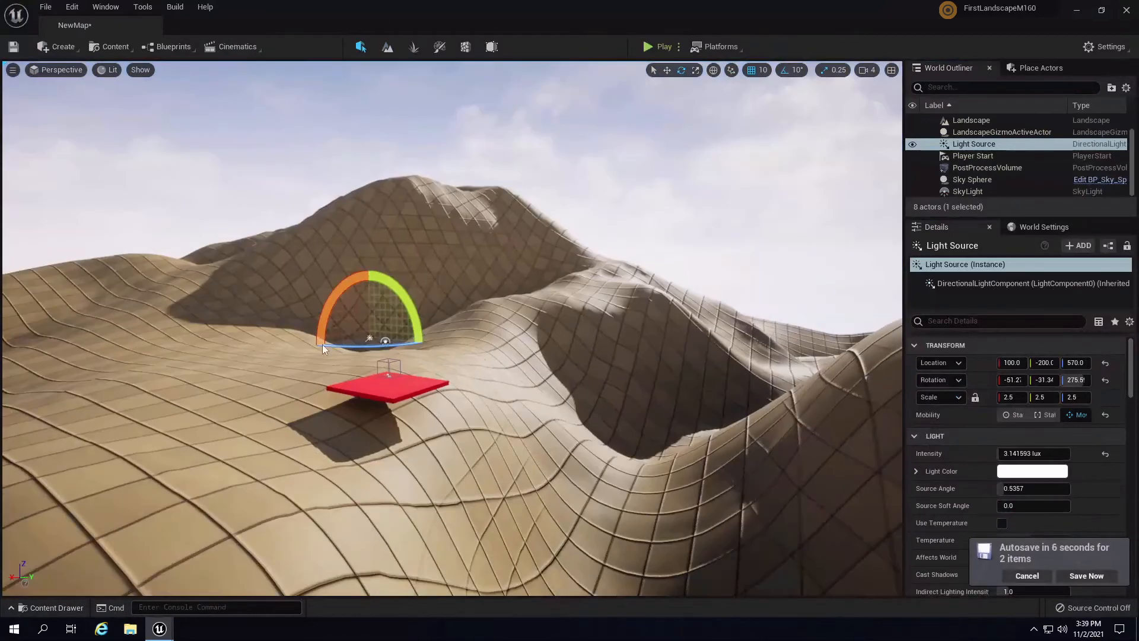
{"action": "left_click_drag", "start_coordinate": [346, 284], "coordinate": [409, 237]}
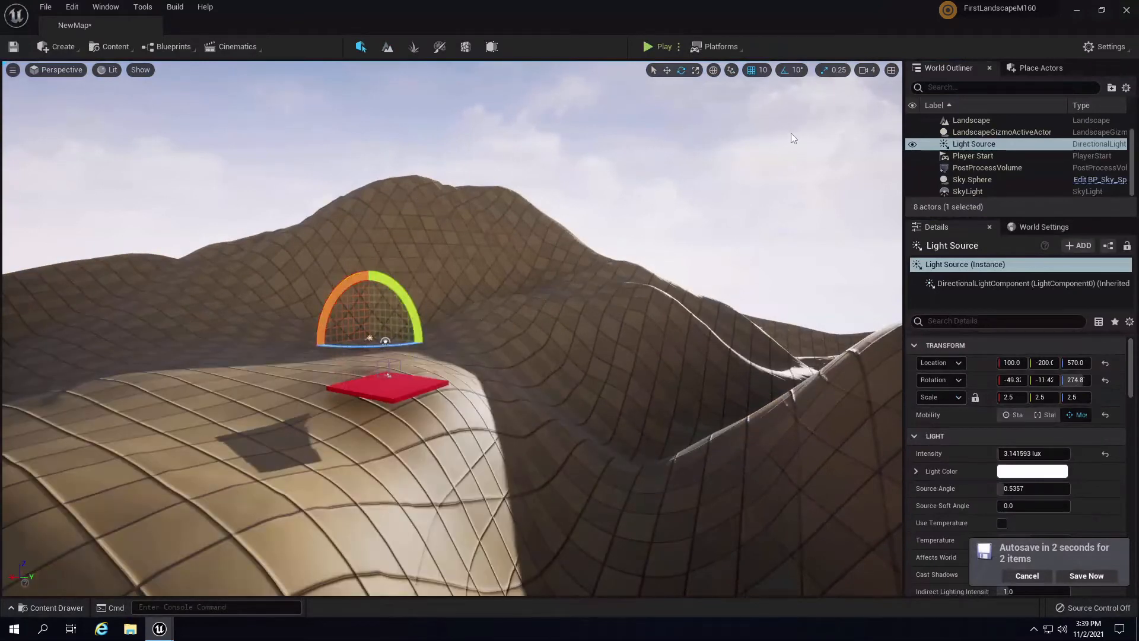
{"action": "left_click", "coordinate": [971, 179]}
{"action": "left_click", "coordinate": [1002, 436]}
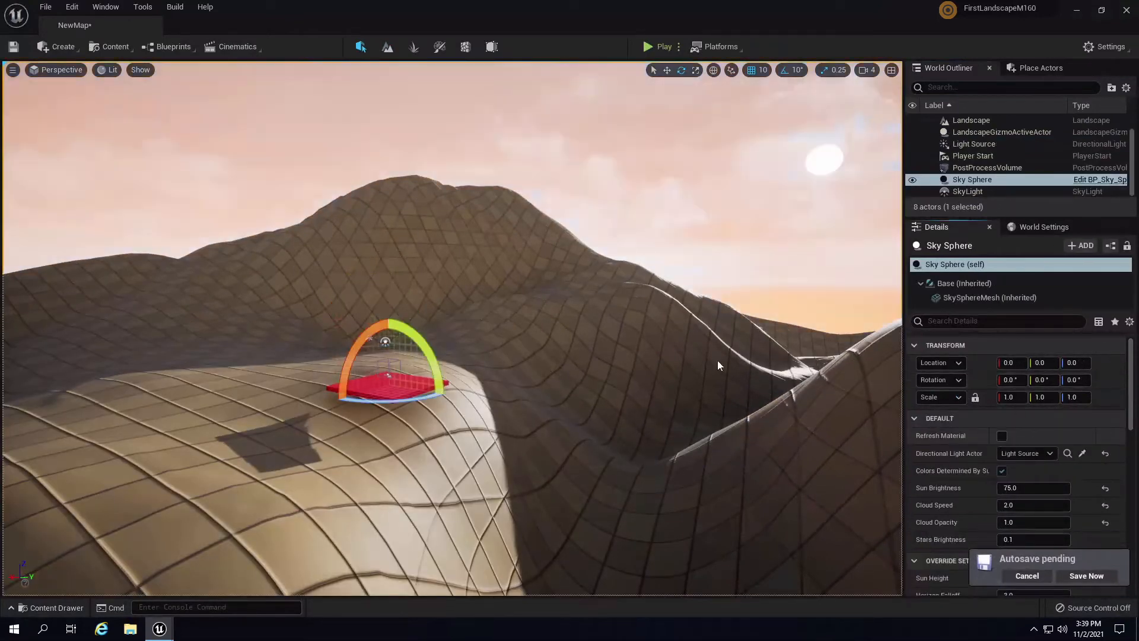
{"action": "right_click_drag", "start_coordinate": [717, 360], "coordinate": [620, 325]}
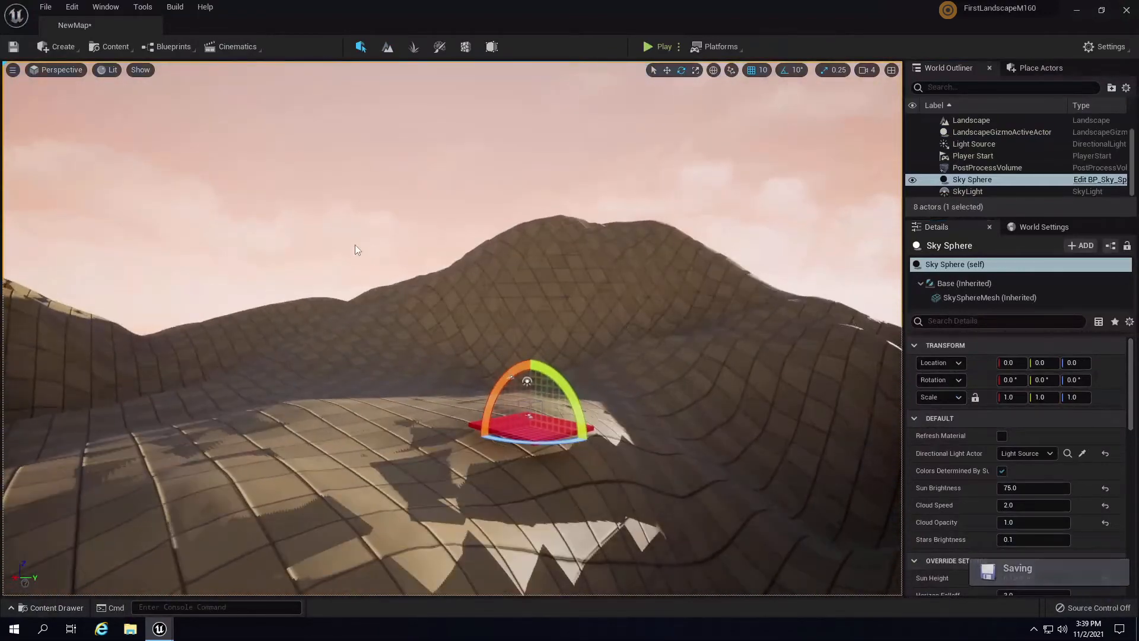
{"action": "right_click_drag", "start_coordinate": [525, 406], "coordinate": [712, 365]}
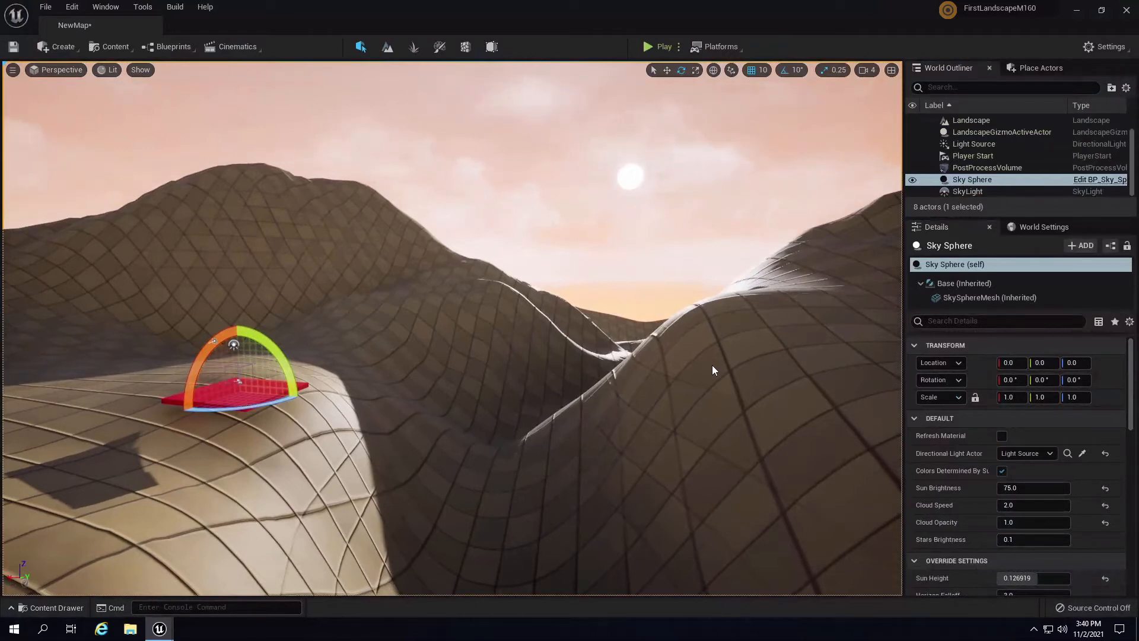
{"action": "right_click_drag", "start_coordinate": [570, 314], "coordinate": [546, 296]}
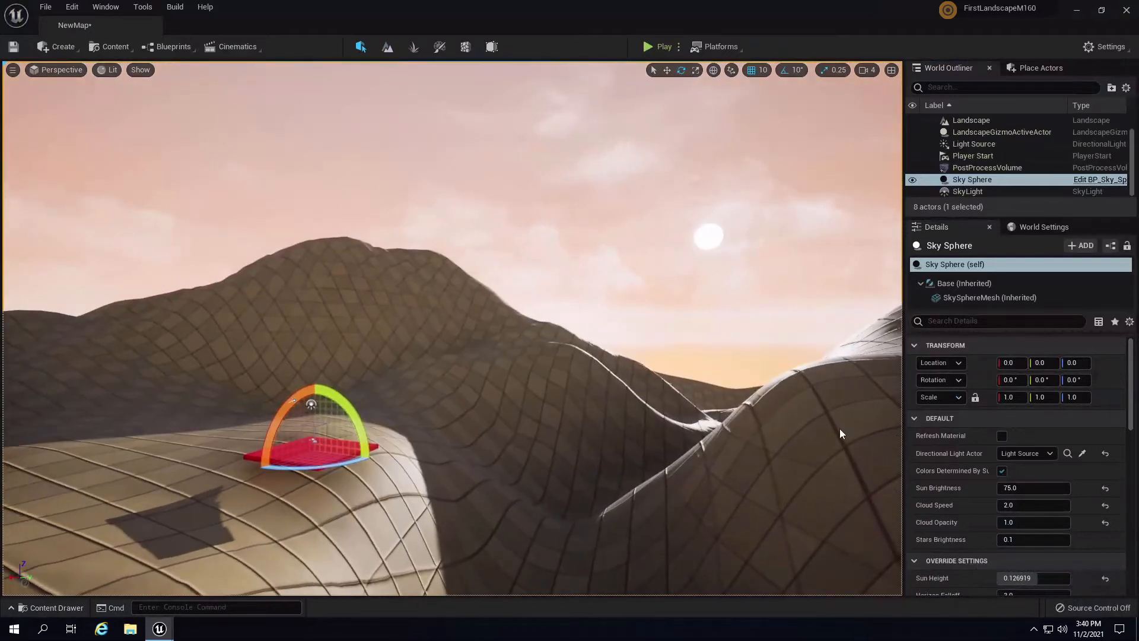
- Save the level and both edited materials with Save All
{"action": "left_click", "coordinate": [36, 613]}
{"action": "left_click", "coordinate": [116, 404]}
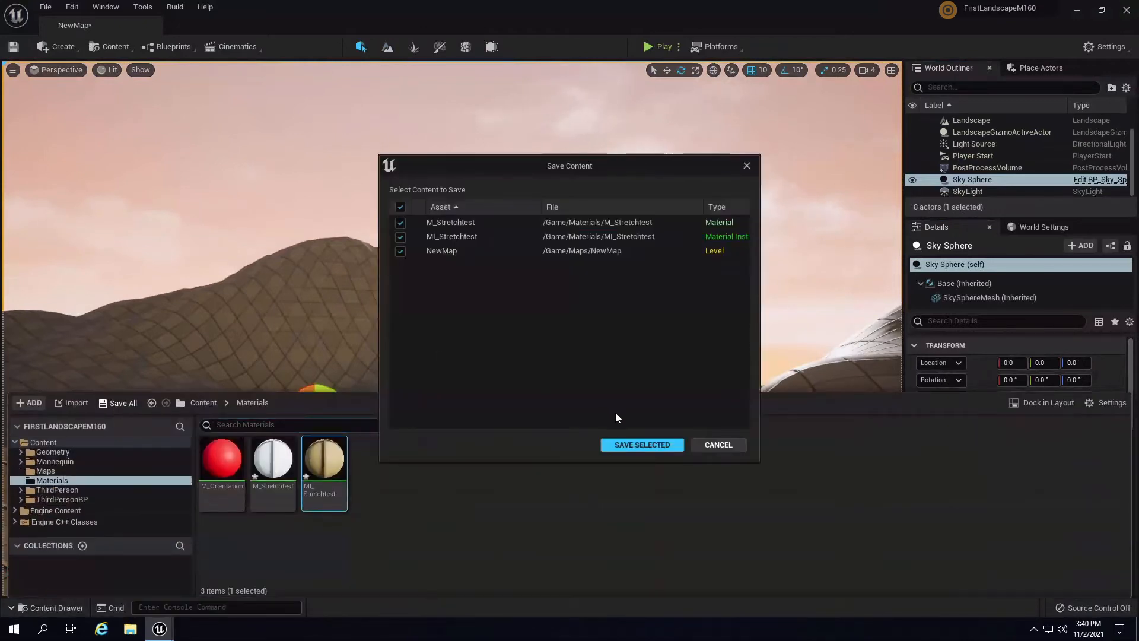
{"action": "left_click", "coordinate": [643, 446]}
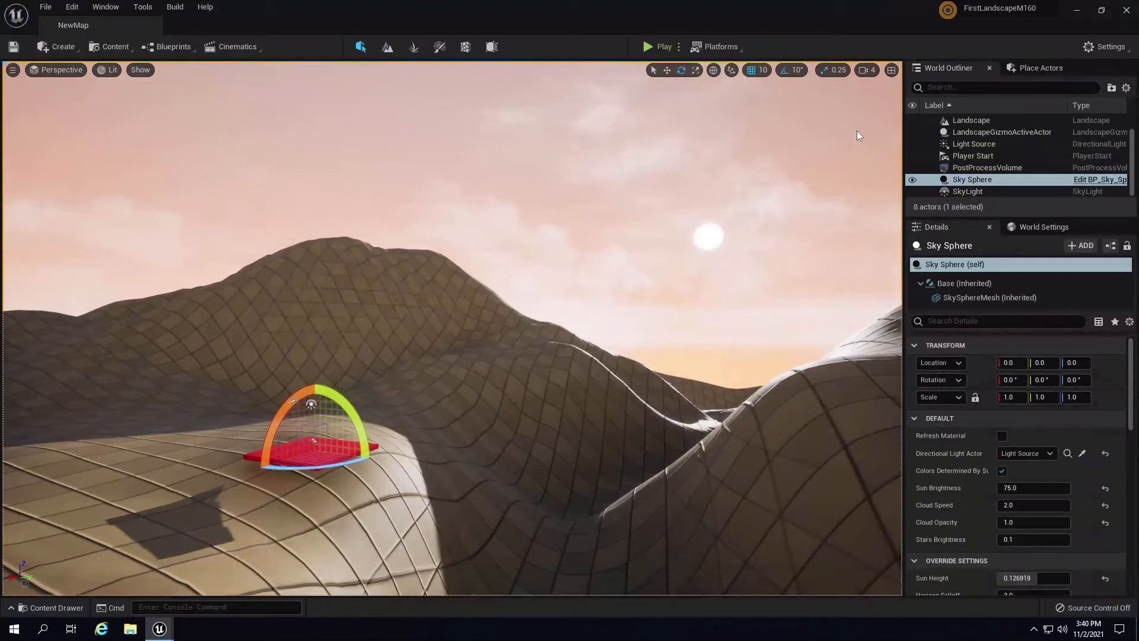
- Delete the Sky Sphere from the level, leaving a black sky
{"action": "left_click", "coordinate": [980, 189]}
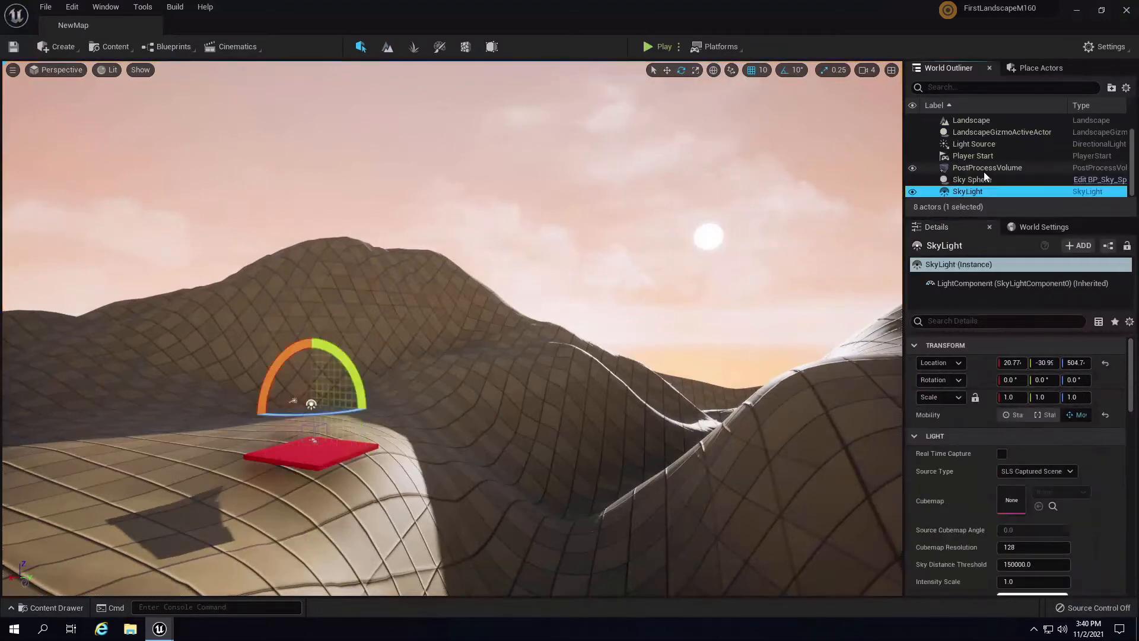
{"action": "left_click", "coordinate": [985, 180]}
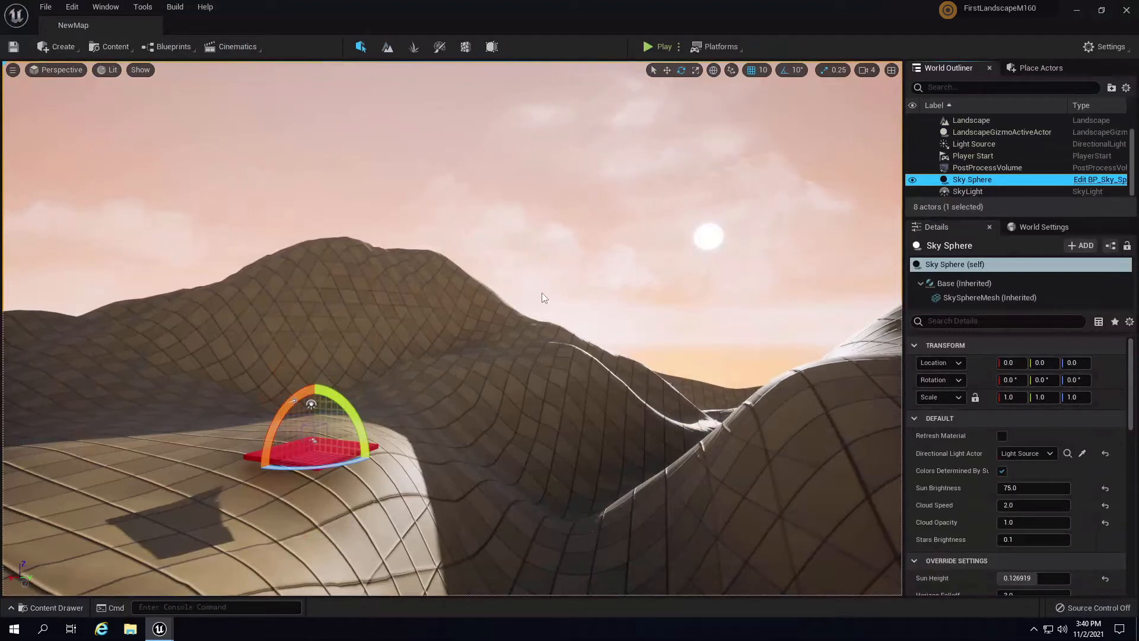
{"action": "key", "text": "Delete"}
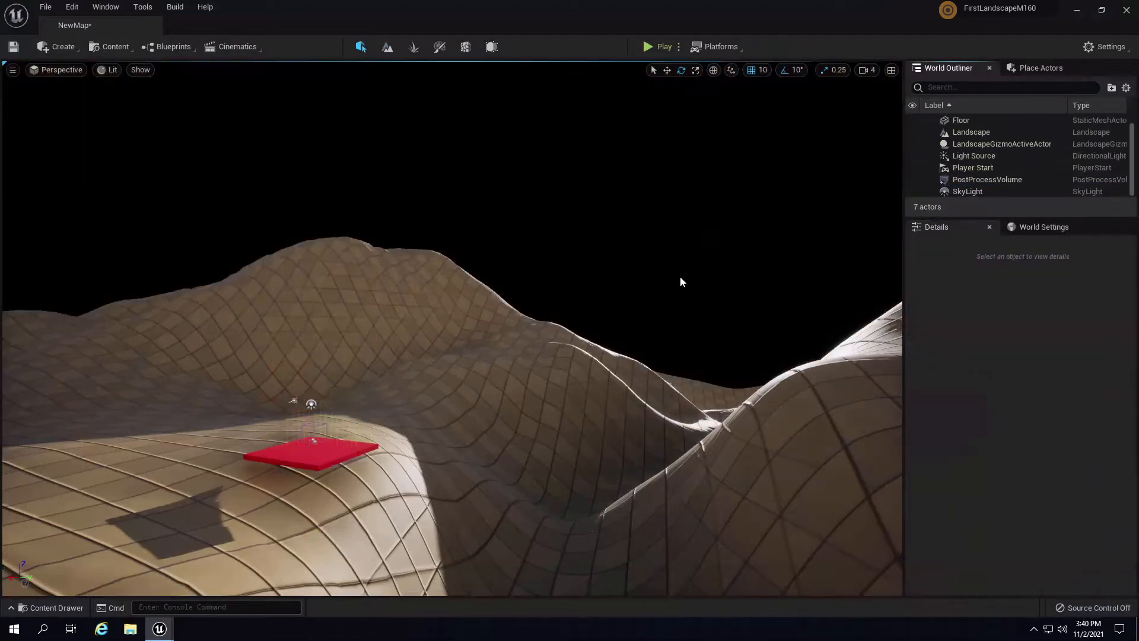
- Search Engine Content for 'bp_sky' and drag BP_Sky_Sphere into the viewport
{"action": "right_click_drag", "start_coordinate": [675, 344], "coordinate": [785, 333]}
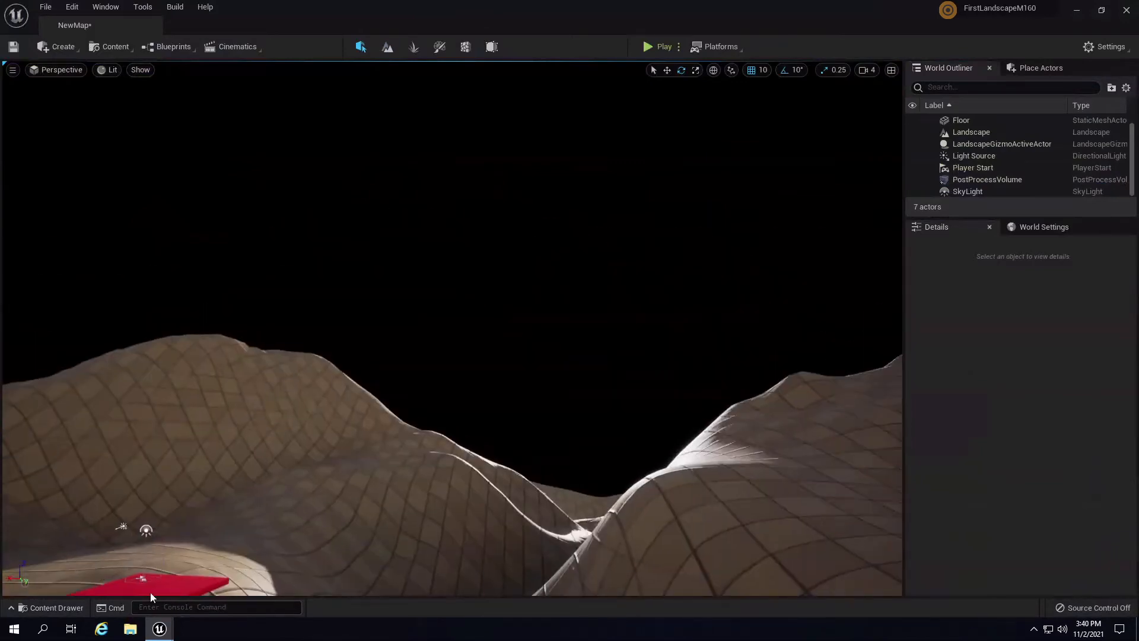
{"action": "left_click", "coordinate": [51, 606]}
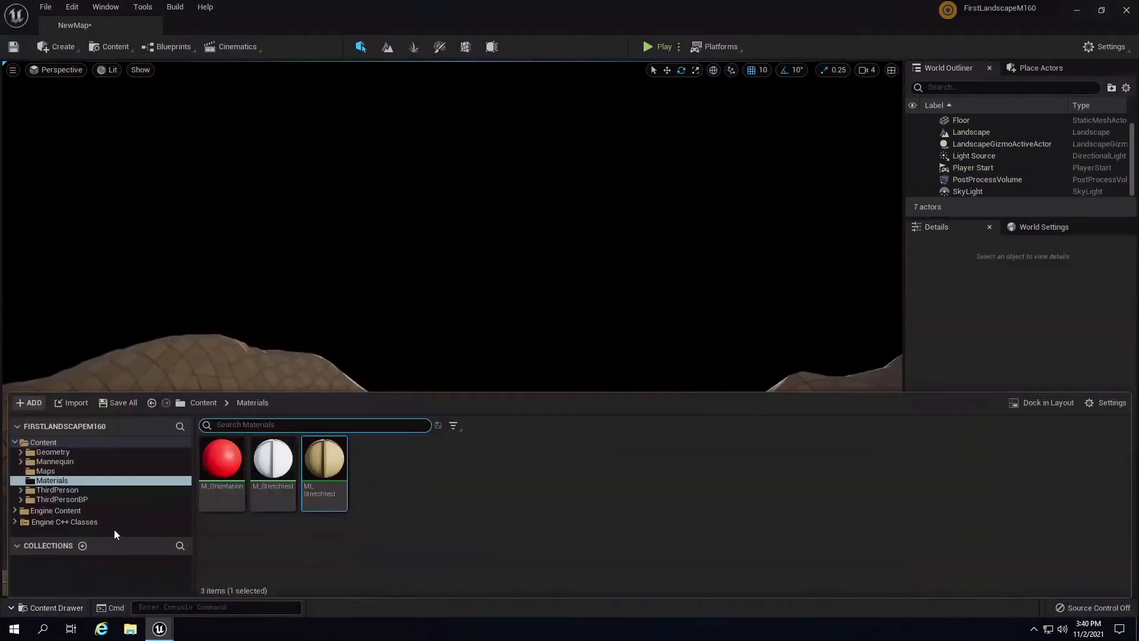
{"action": "left_click", "coordinate": [61, 511]}
{"action": "left_click", "coordinate": [283, 423]}
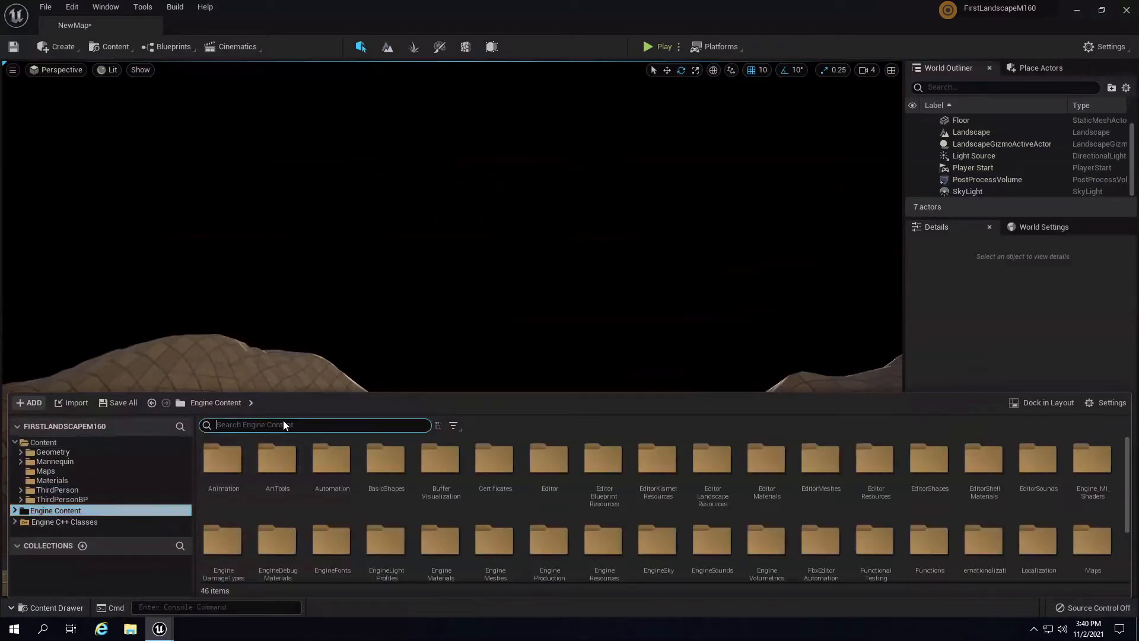
{"action": "type", "text": "sky"}
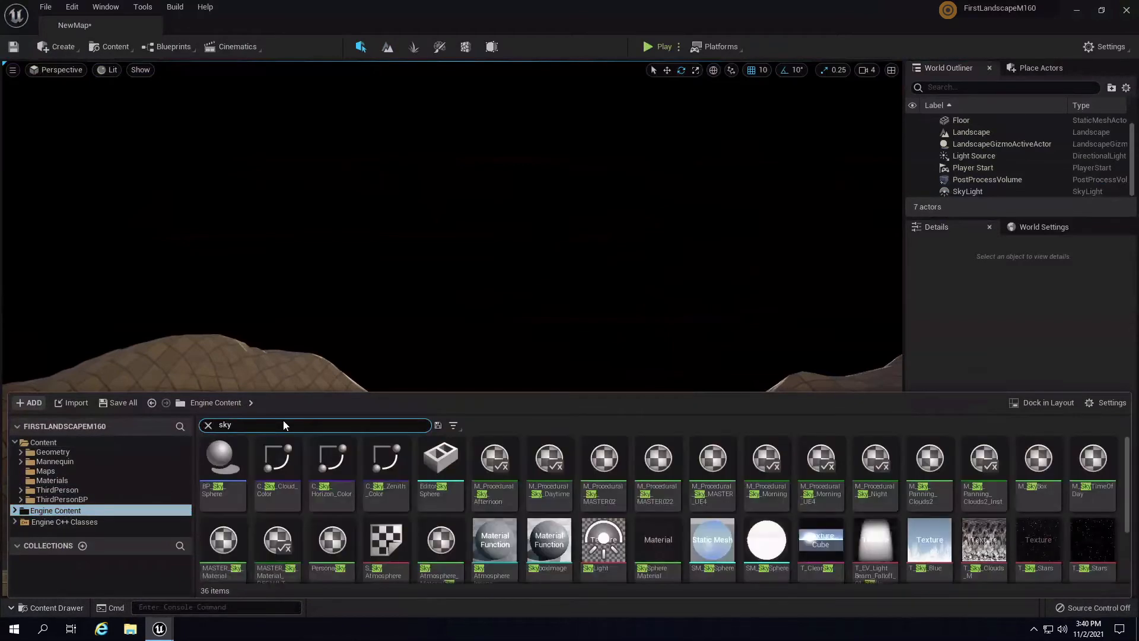
{"action": "type", "text": "sp"}
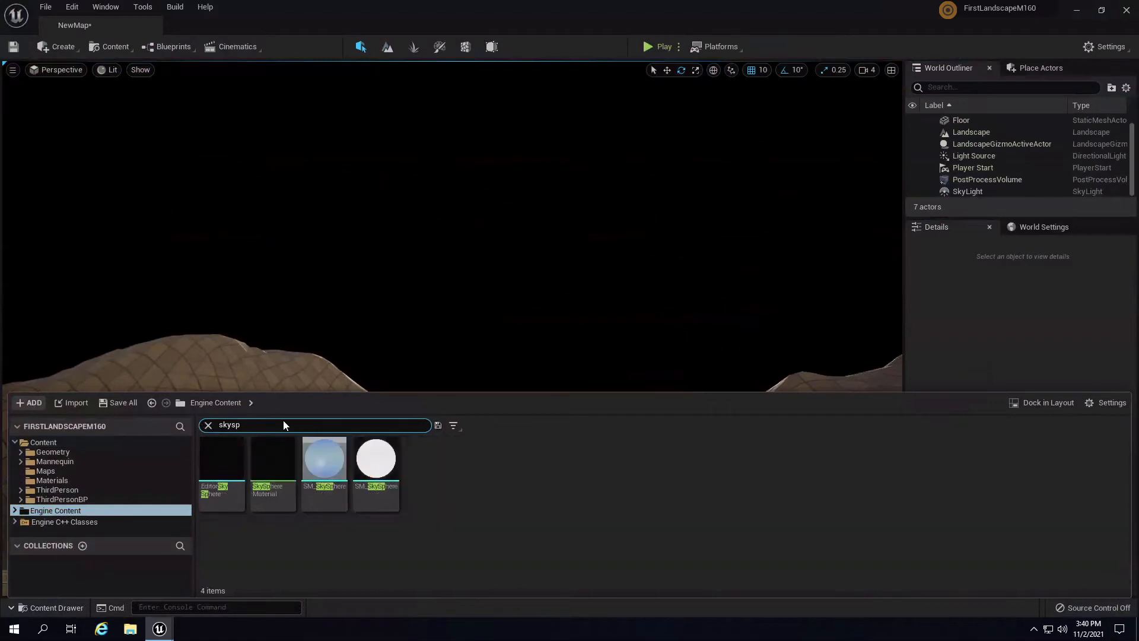
{"action": "type", "text": "here"}
{"action": "key", "text": "ctrl+a"}
{"action": "type", "text": "bp_sky"}
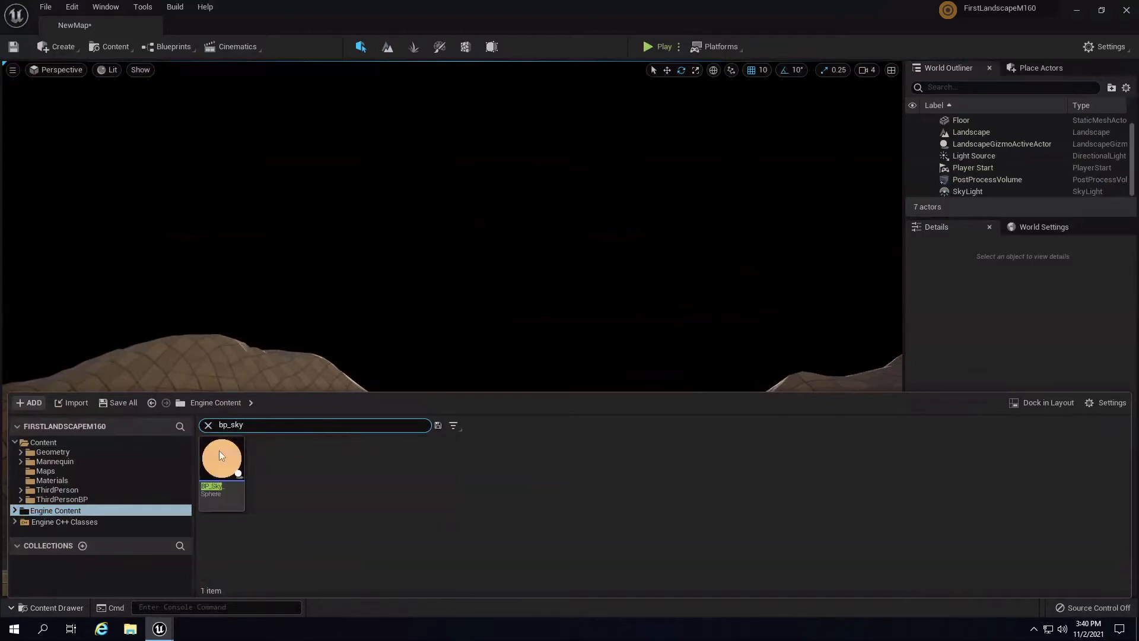
{"action": "mouse_move", "coordinate": [230, 487]}
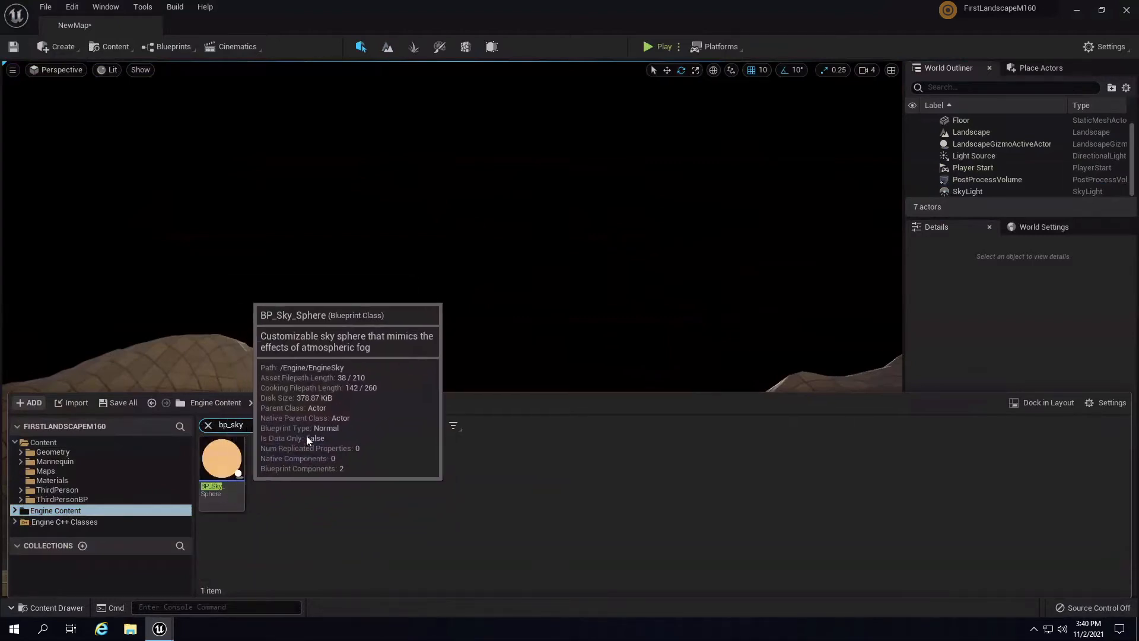
{"action": "left_click_drag", "start_coordinate": [221, 460], "coordinate": [514, 348]}
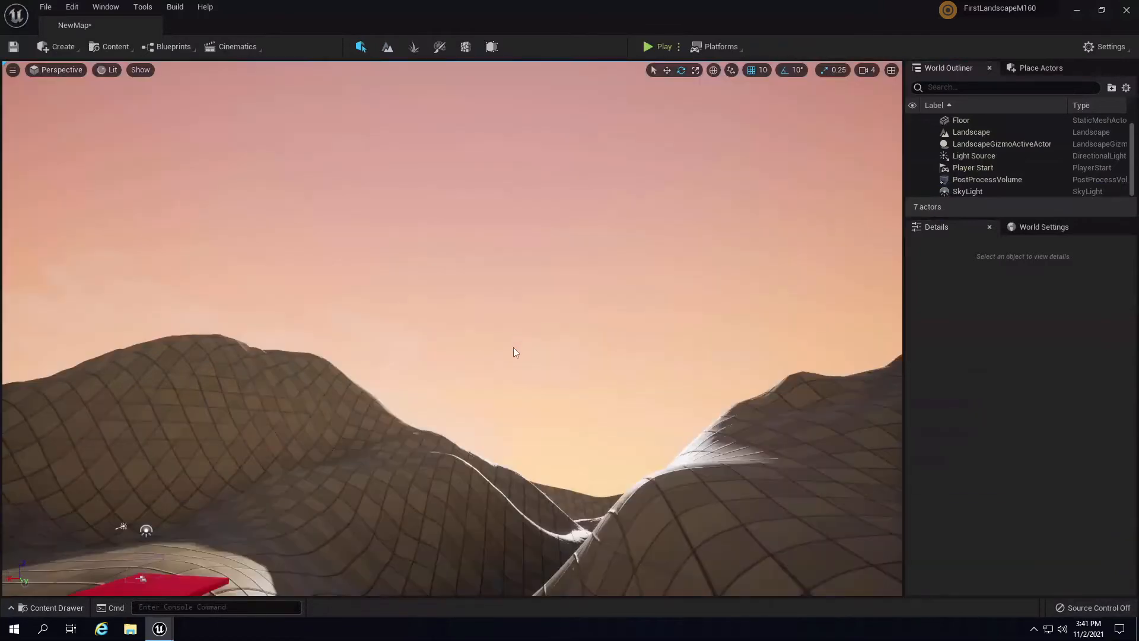
- Set the BP_Sky_Sphere's Directional Light Actor to Light Source so a sun disc appears
{"action": "left_click_drag", "start_coordinate": [375, 537], "coordinate": [363, 544]}
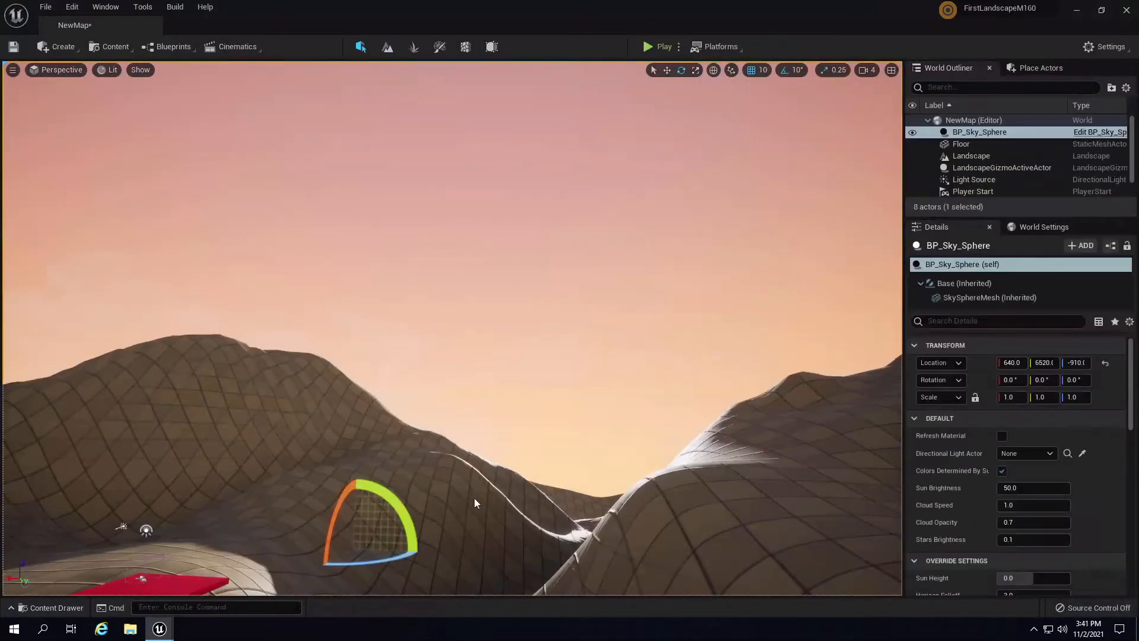
{"action": "right_click_drag", "start_coordinate": [477, 500], "coordinate": [510, 504]}
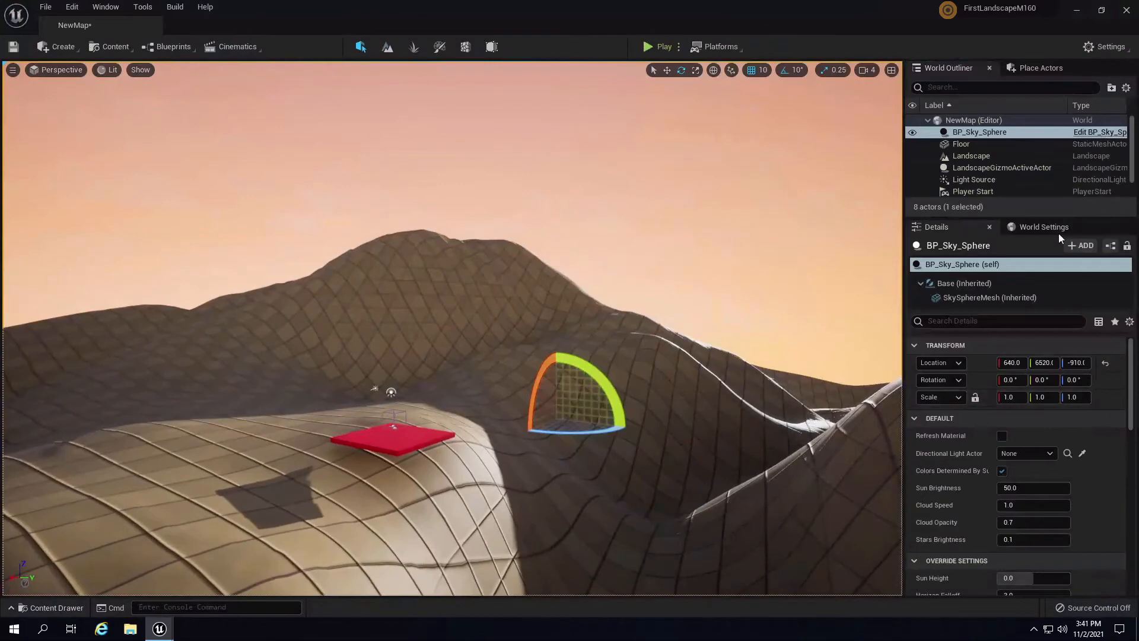
{"action": "left_click", "coordinate": [1028, 454]}
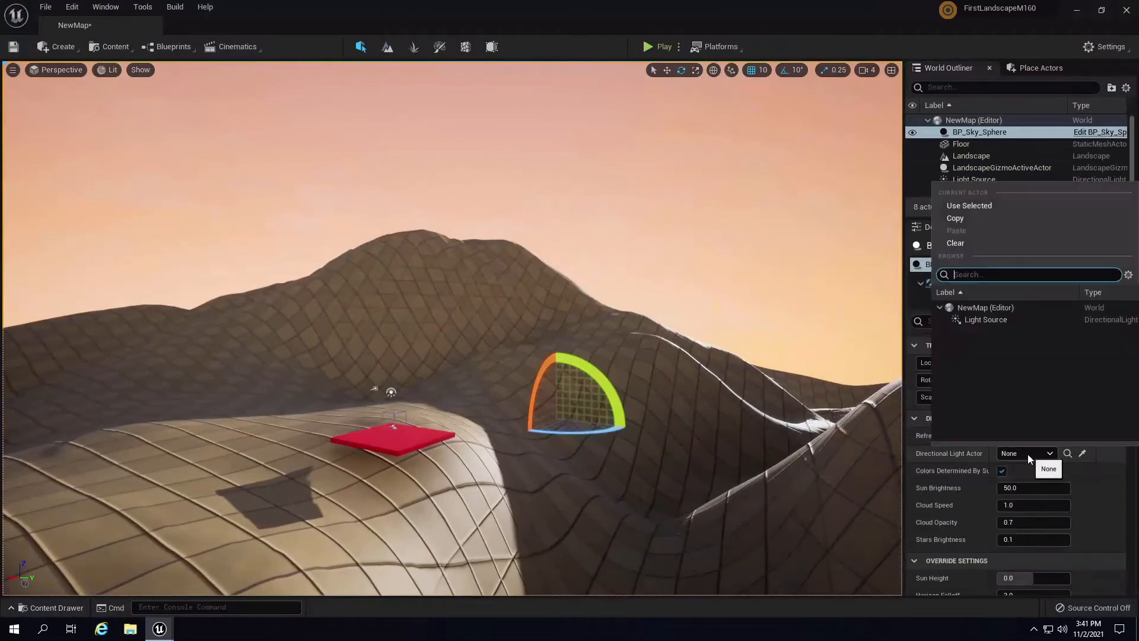
{"action": "left_click", "coordinate": [976, 319]}
{"action": "right_click_drag", "start_coordinate": [712, 362], "coordinate": [684, 459]}
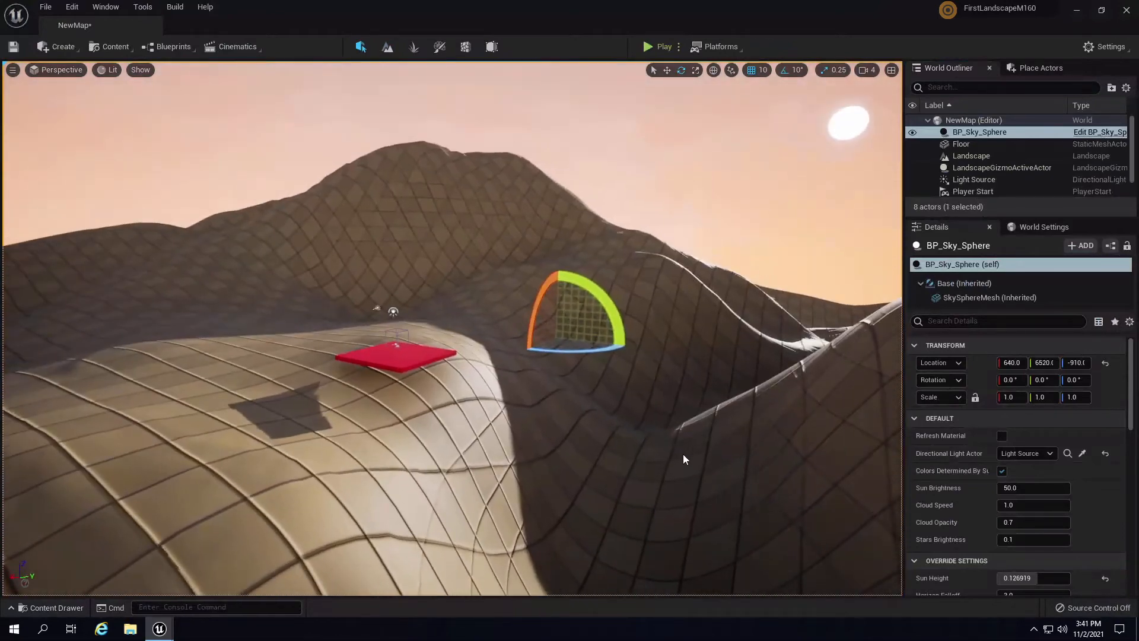
- Select BP_Sky_Sphere in the World Outliner and delete it, leaving 7 actors
{"action": "left_click", "coordinate": [973, 142]}
{"action": "left_click", "coordinate": [978, 134]}
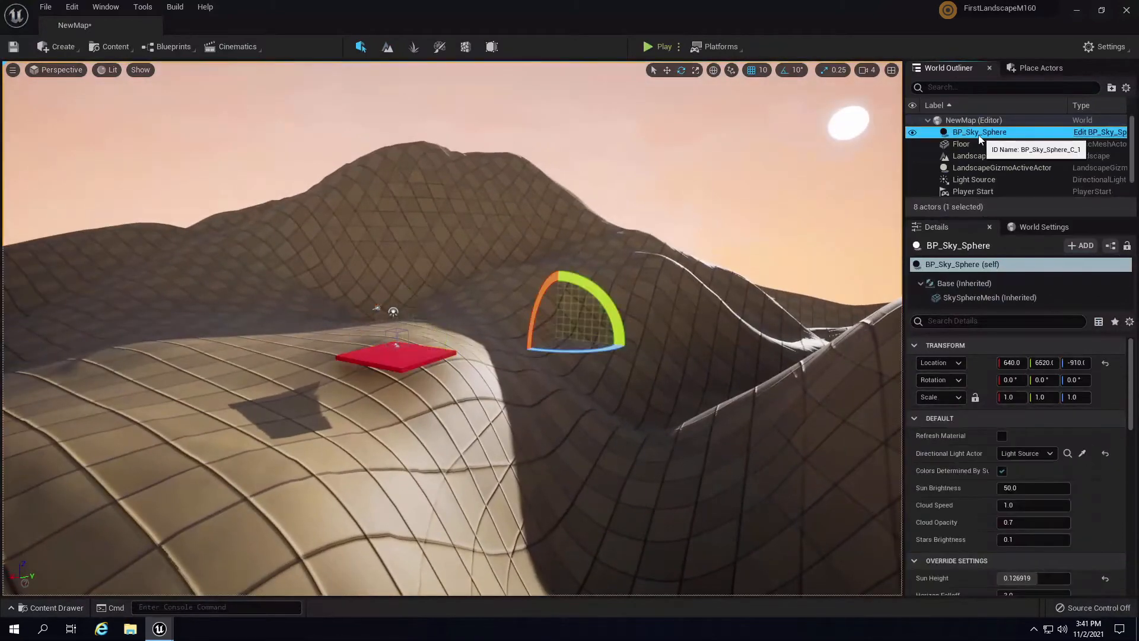
{"action": "left_click", "coordinate": [51, 606]}
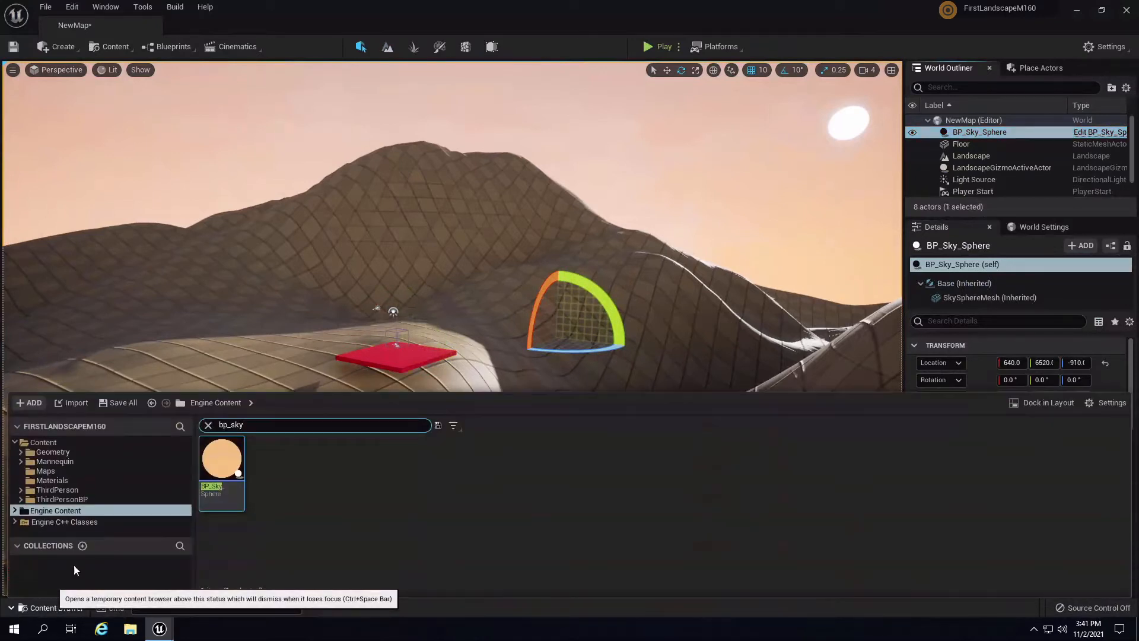
{"action": "left_click", "coordinate": [1107, 402]}
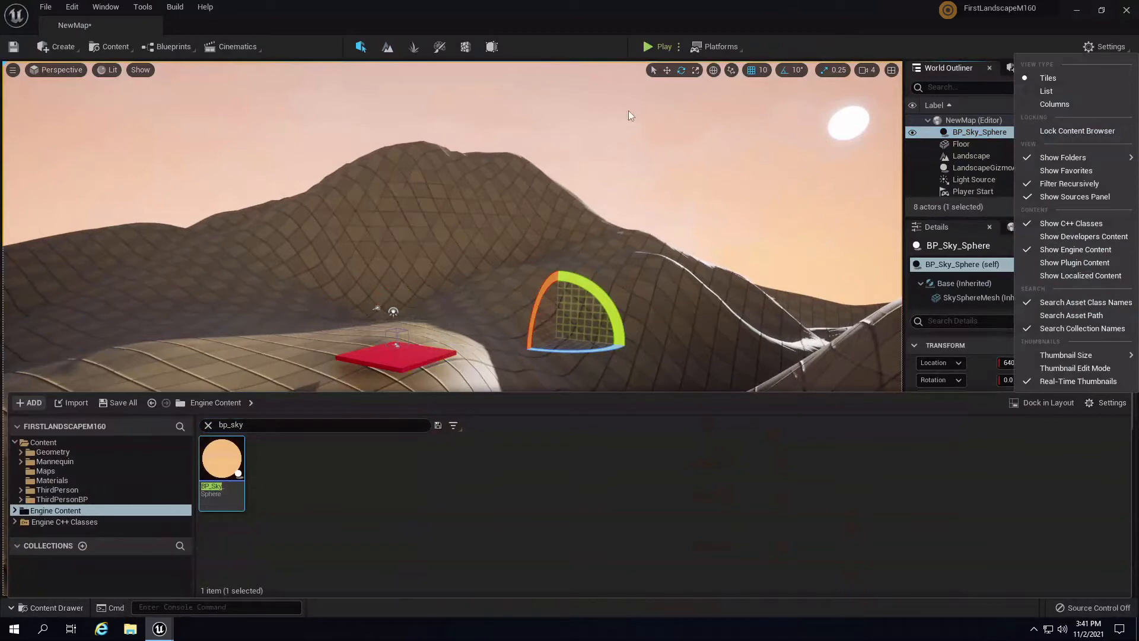
{"action": "left_click", "coordinate": [866, 6]}
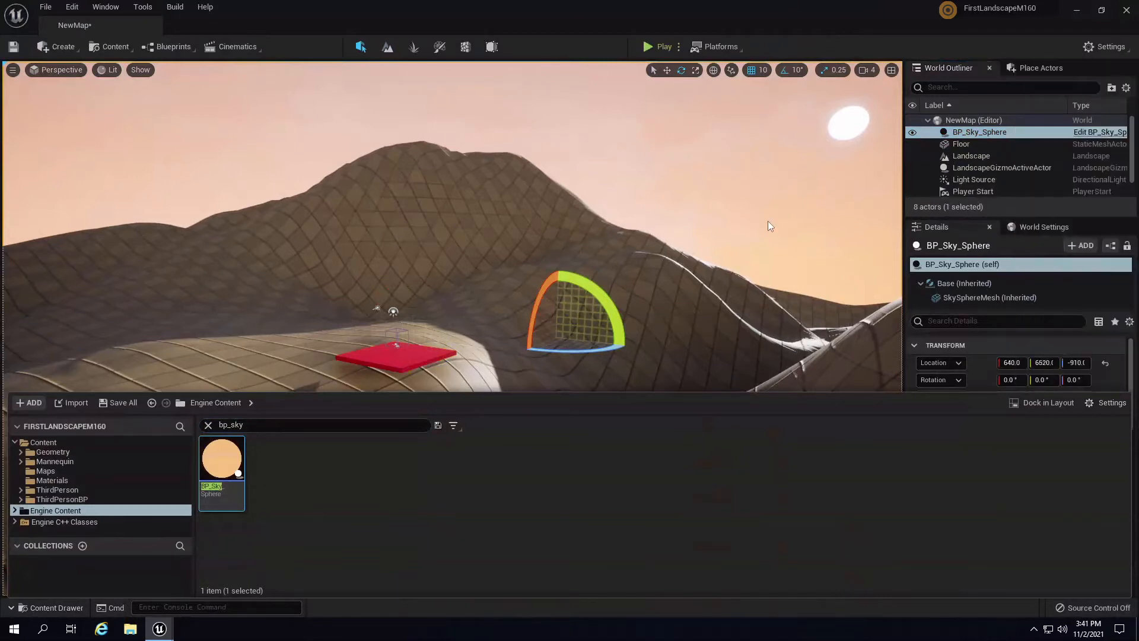
{"action": "right_click_drag", "start_coordinate": [768, 221], "coordinate": [810, 202]}
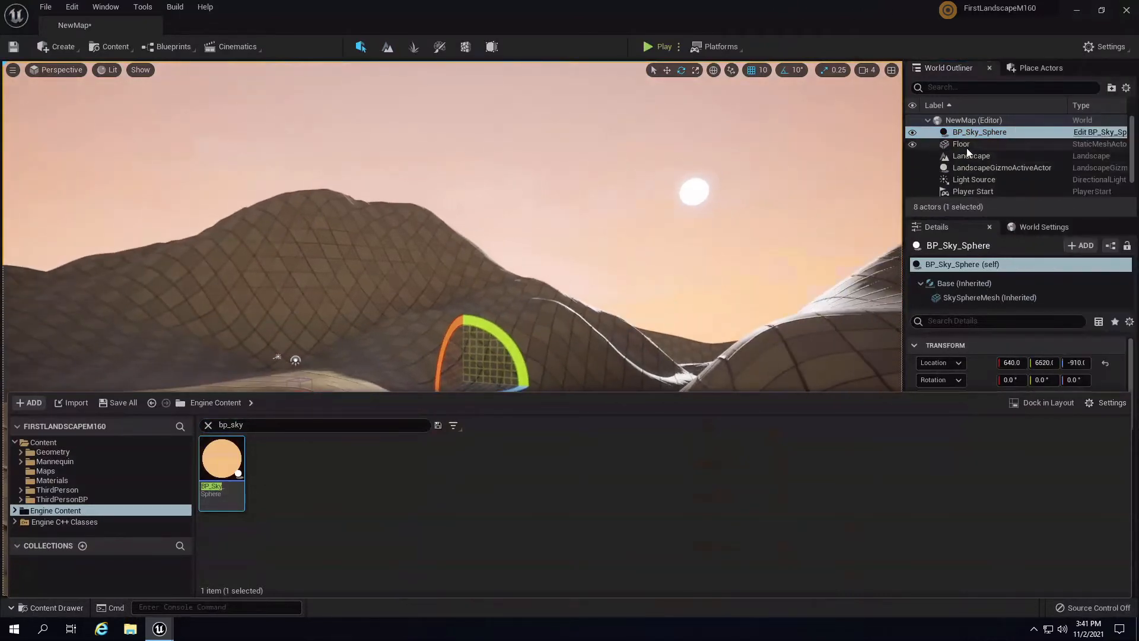
{"action": "left_click", "coordinate": [976, 131]}
{"action": "key", "text": "Delete"}
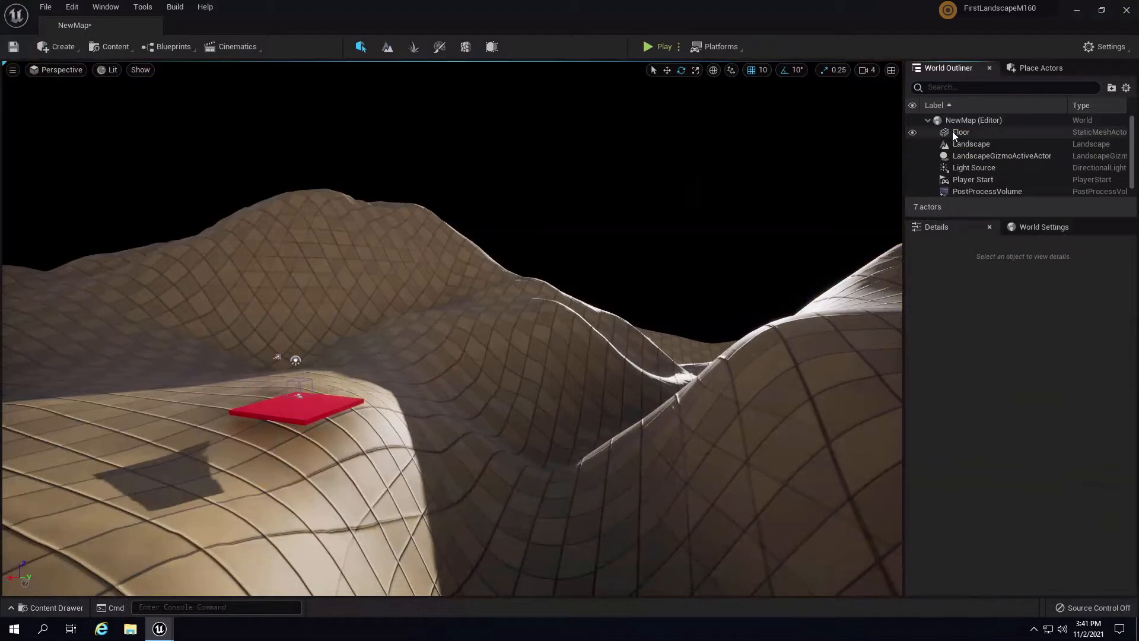
- Place a Sky Atmosphere from a 'sky' actor search onto the red platform and focus it
{"action": "left_click", "coordinate": [1041, 69]}
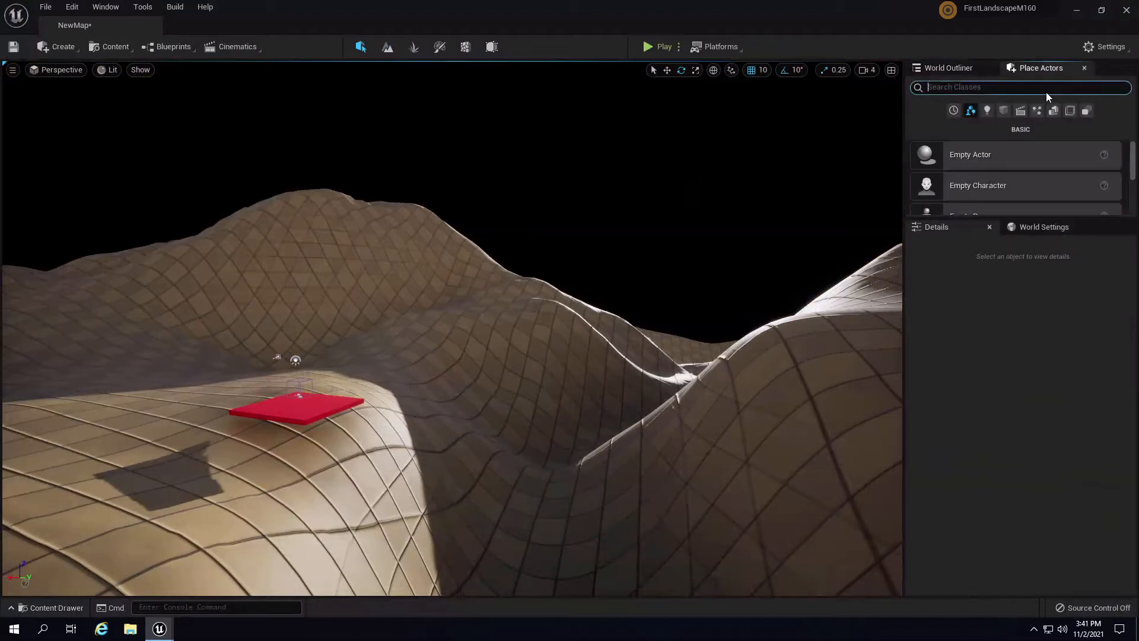
{"action": "type", "text": "sky"}
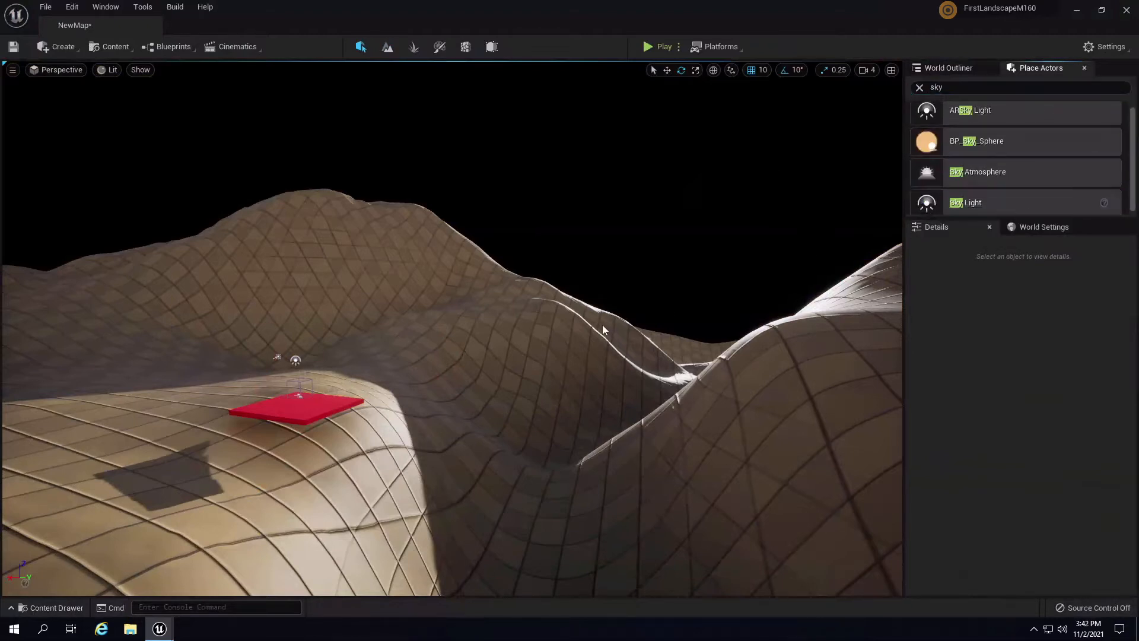
{"action": "left_click_drag", "start_coordinate": [603, 325], "coordinate": [287, 354]}
{"action": "key", "text": "w"}
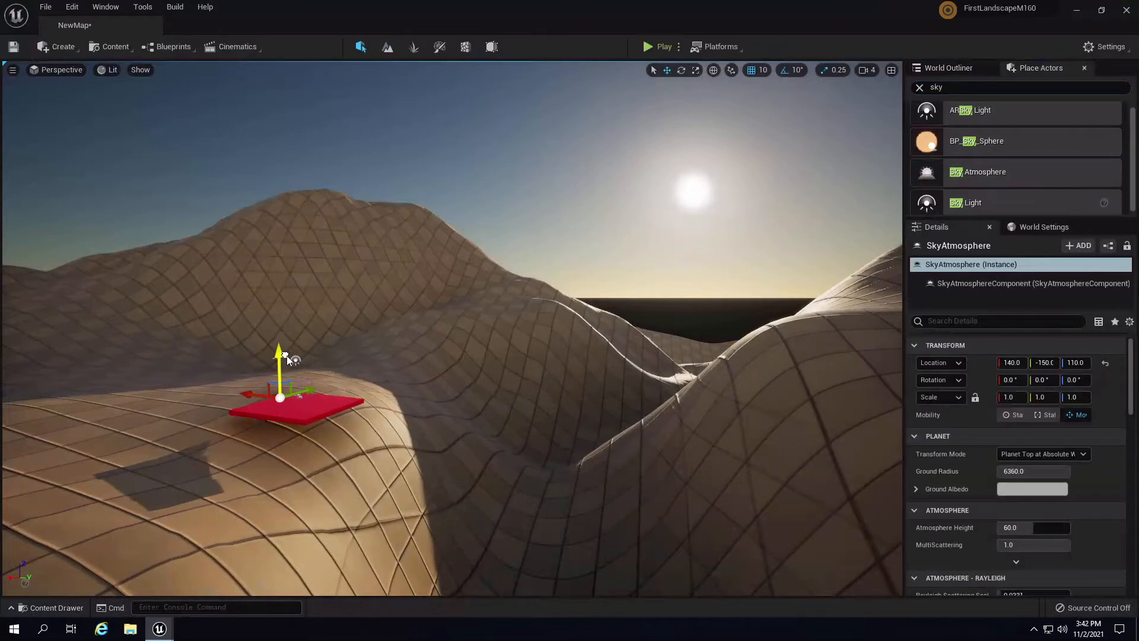
{"action": "key", "text": "f"}
- Swing the camera over the dunes to face the red floor plane
{"action": "key", "text": "s"}
{"action": "right_click_drag", "start_coordinate": [631, 426], "coordinate": [703, 426]}
{"action": "scroll", "coordinate": [1008, 445], "scroll_direction": "down", "scroll_amount": 5}
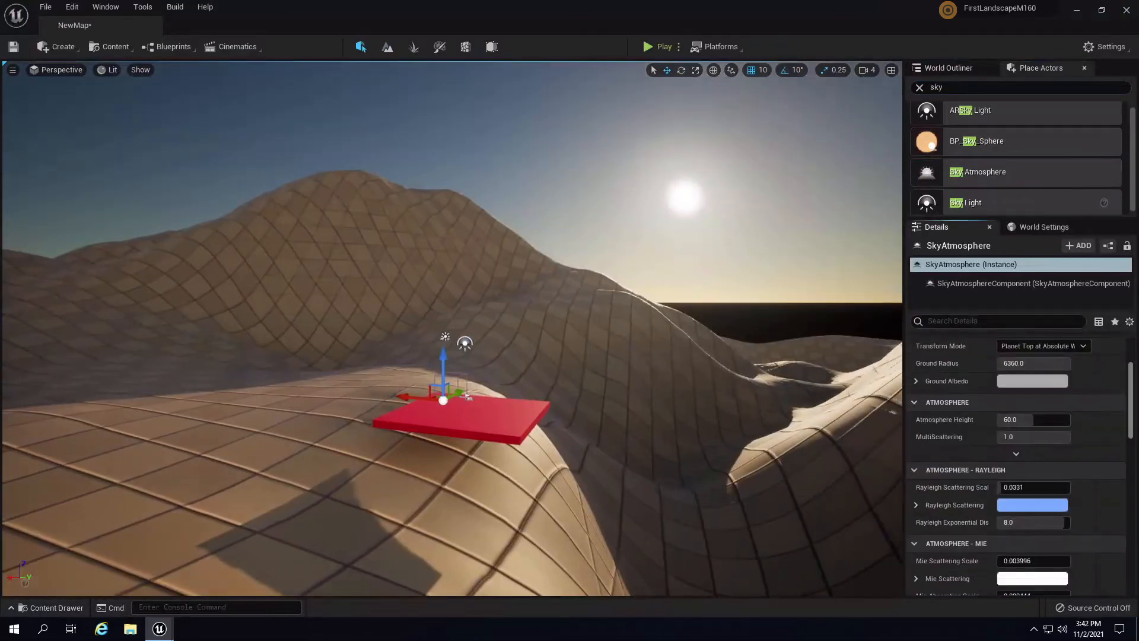
{"action": "scroll", "coordinate": [1137, 388], "scroll_direction": "up", "scroll_amount": 5}
{"action": "right_click_drag", "start_coordinate": [682, 204], "coordinate": [761, 395]}
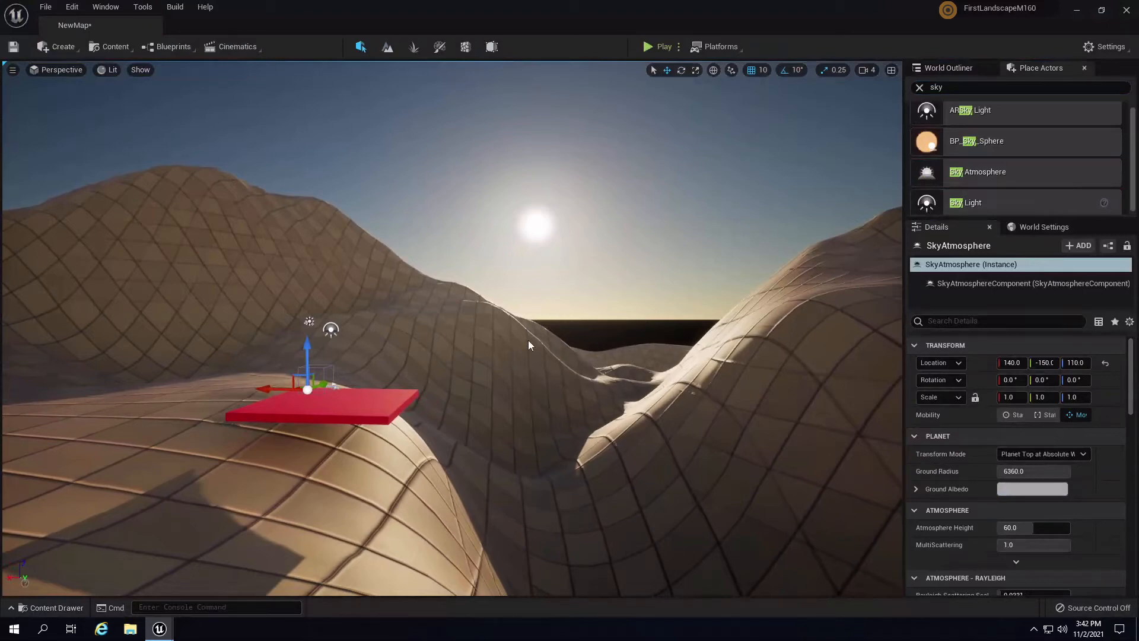
{"action": "right_click_drag", "start_coordinate": [518, 350], "coordinate": [757, 401]}
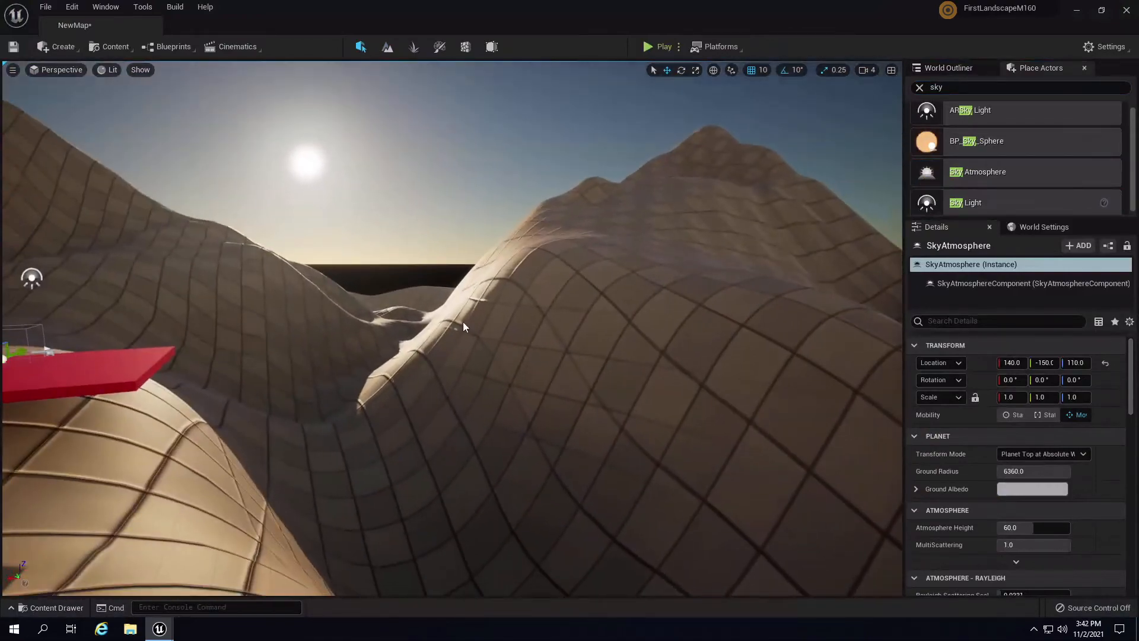
{"action": "right_click_drag", "start_coordinate": [580, 390], "coordinate": [541, 326]}
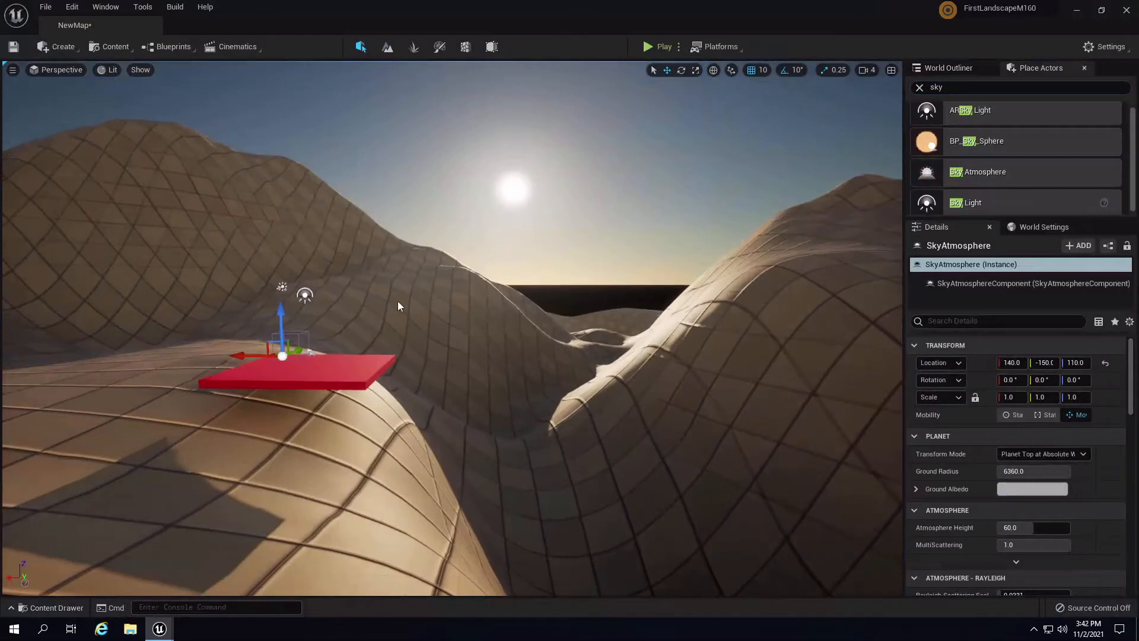
- Select the Light Source and filter its Details to 'atmos' properties
{"action": "left_click", "coordinate": [284, 290]}
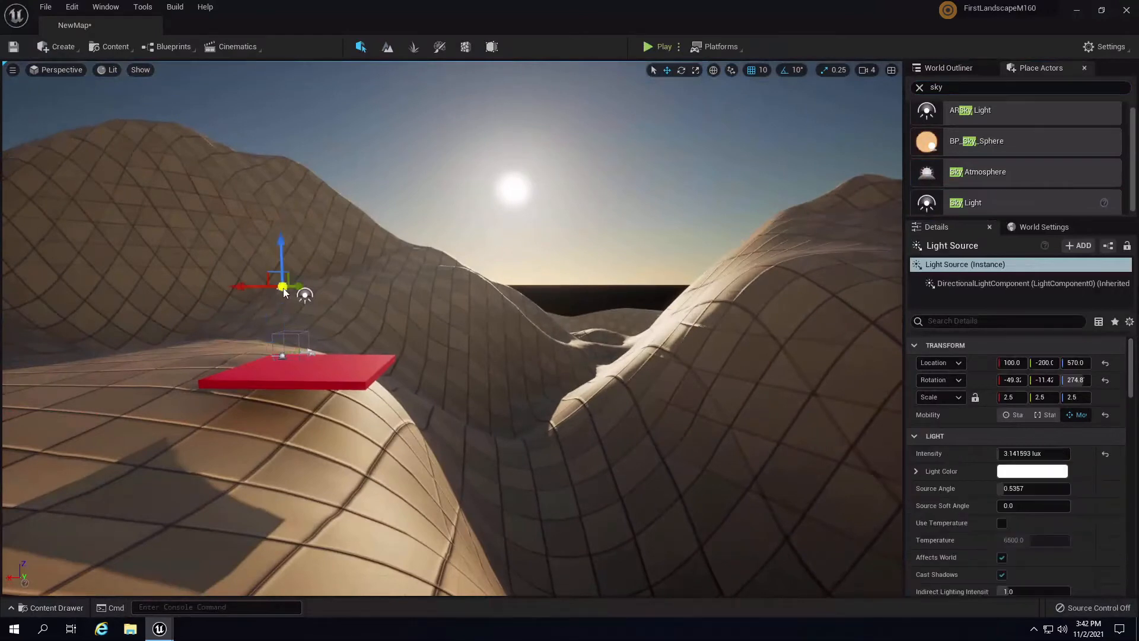
{"action": "left_click", "coordinate": [988, 319]}
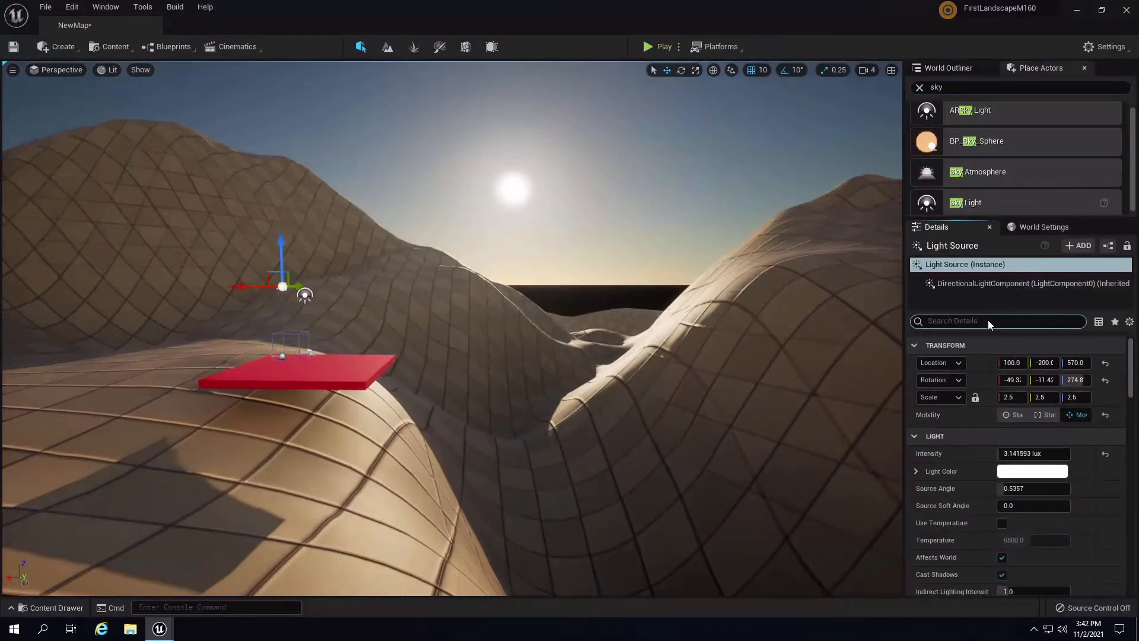
{"action": "type", "text": "atmosphere"}
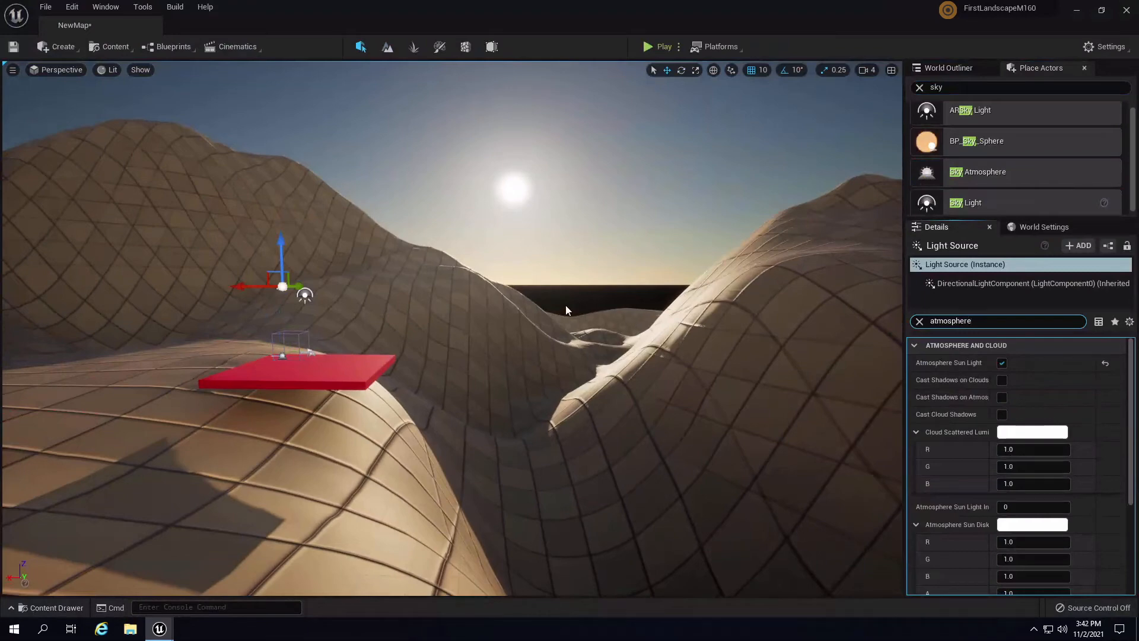
{"action": "right_click_drag", "start_coordinate": [565, 305], "coordinate": [642, 537]}
{"action": "key", "text": "w"}
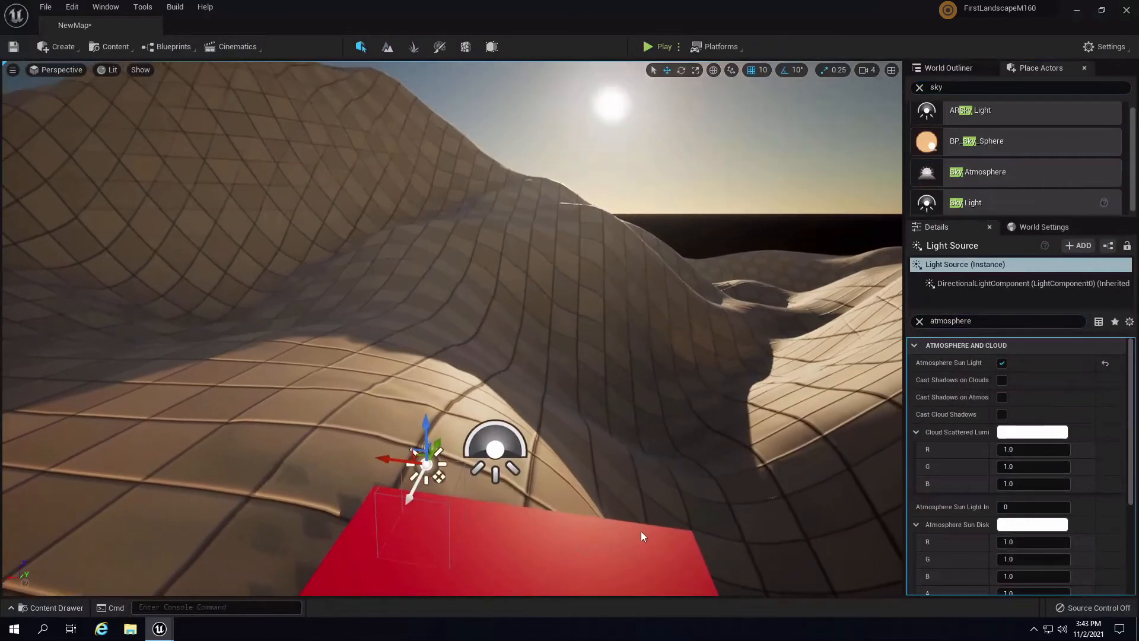
- Rotate the sun with Ctrl+L back and forth between dusk and daylight
{"action": "key", "text": "ctrl+l"}
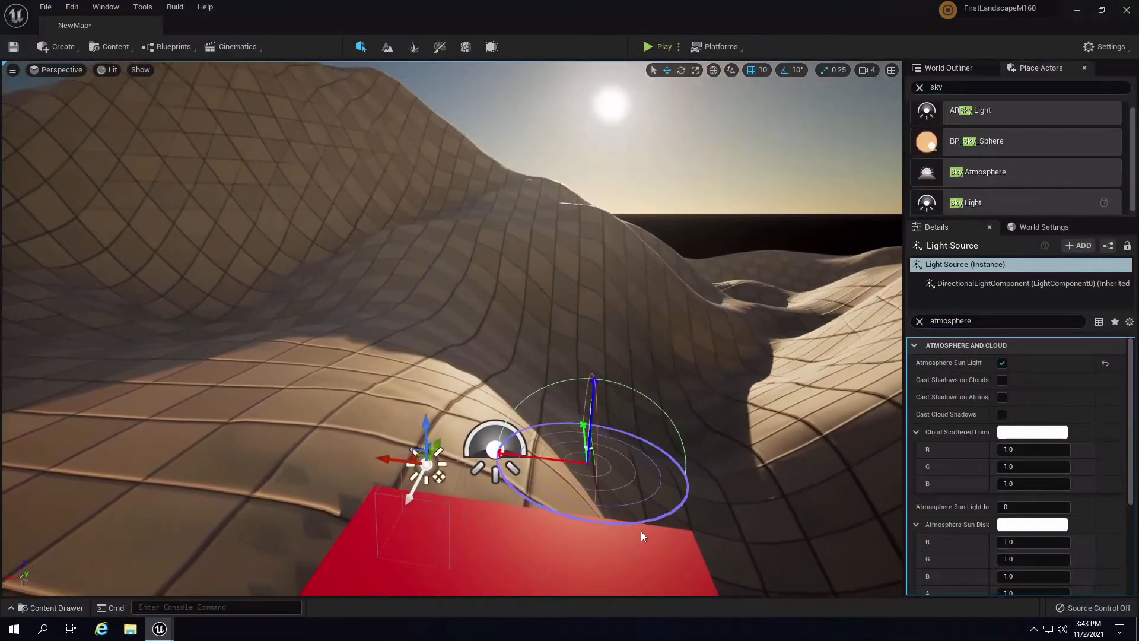
{"action": "key", "text": "ctrl+l"}
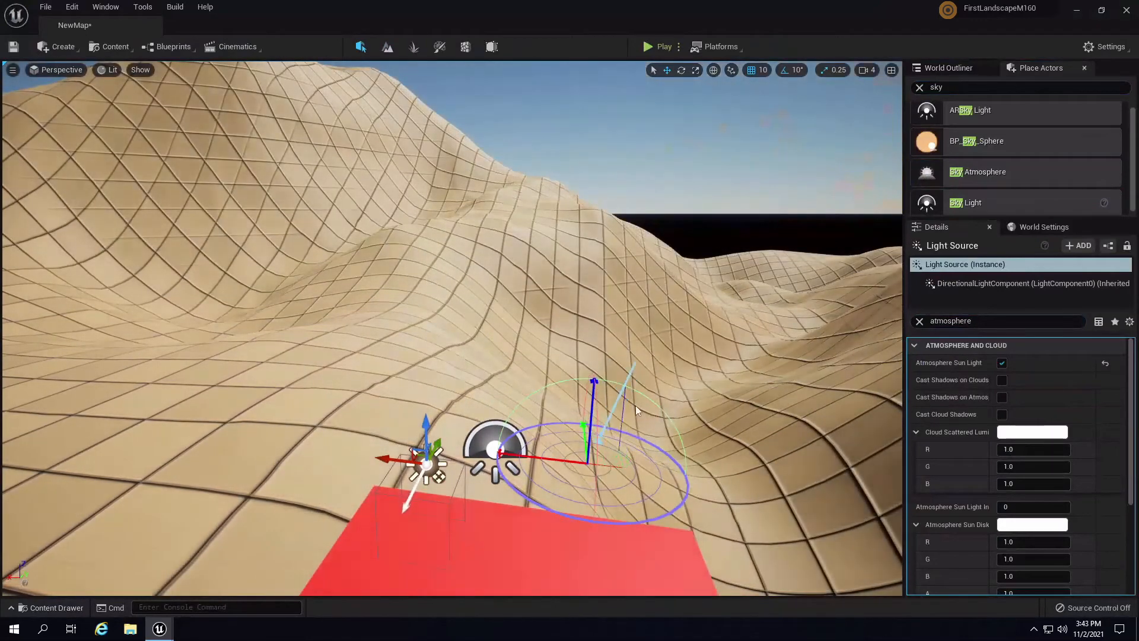
{"action": "key", "text": "ctrl+l"}
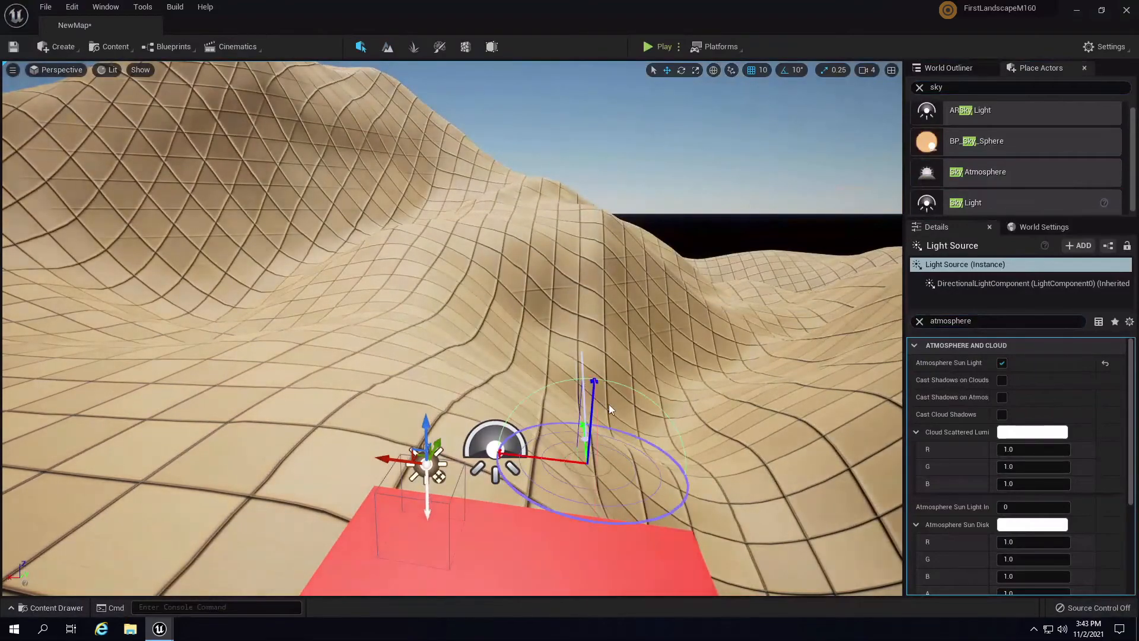
{"action": "key", "text": "ctrl+l"}
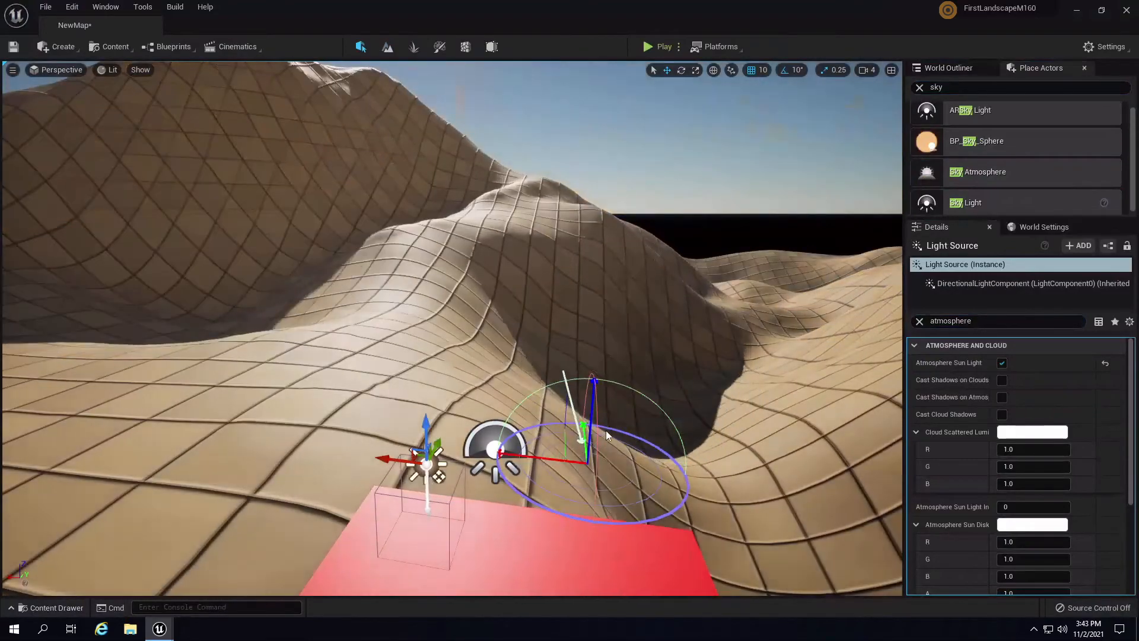
{"action": "key", "text": "ctrl+l"}
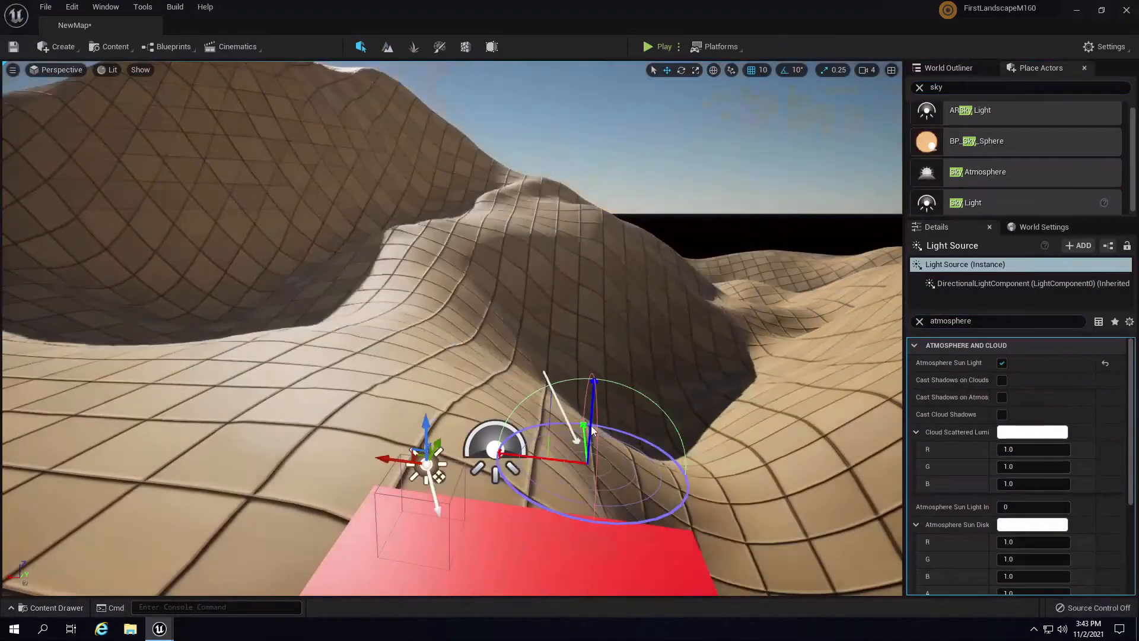
{"action": "key", "text": "ctrl+l"}
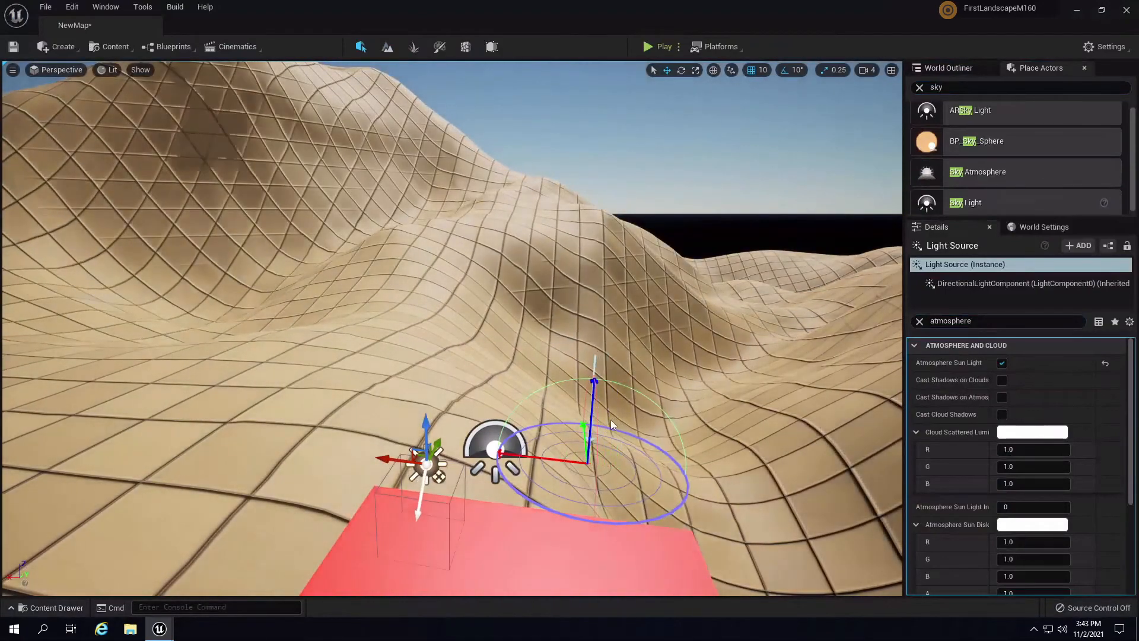
{"action": "key", "text": "ctrl+l"}
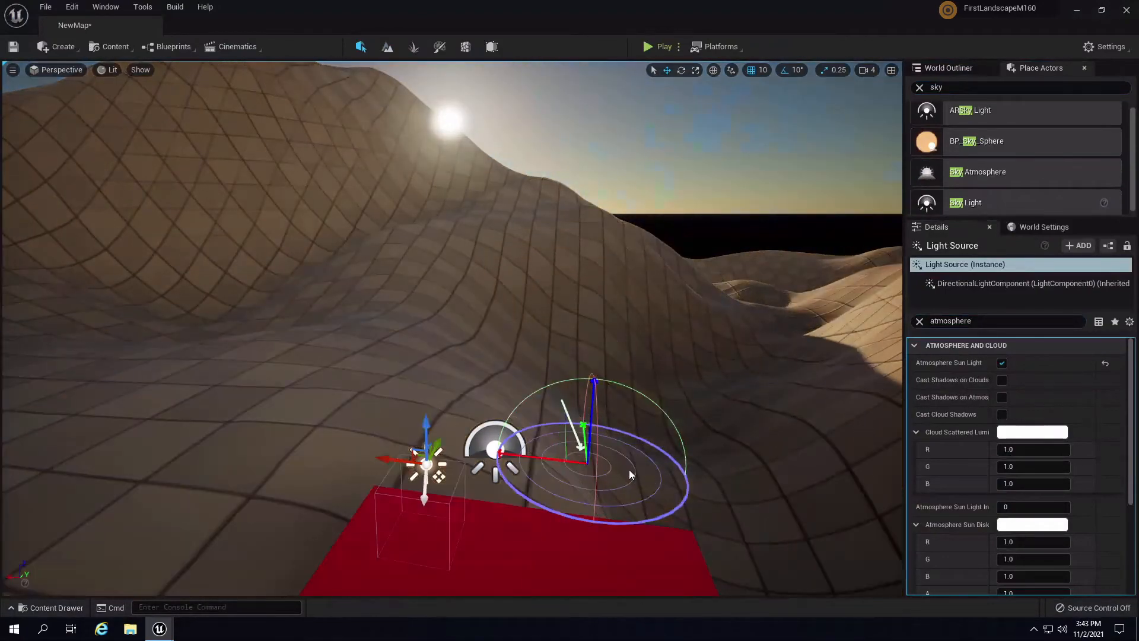
{"action": "key", "text": "ctrl+l"}
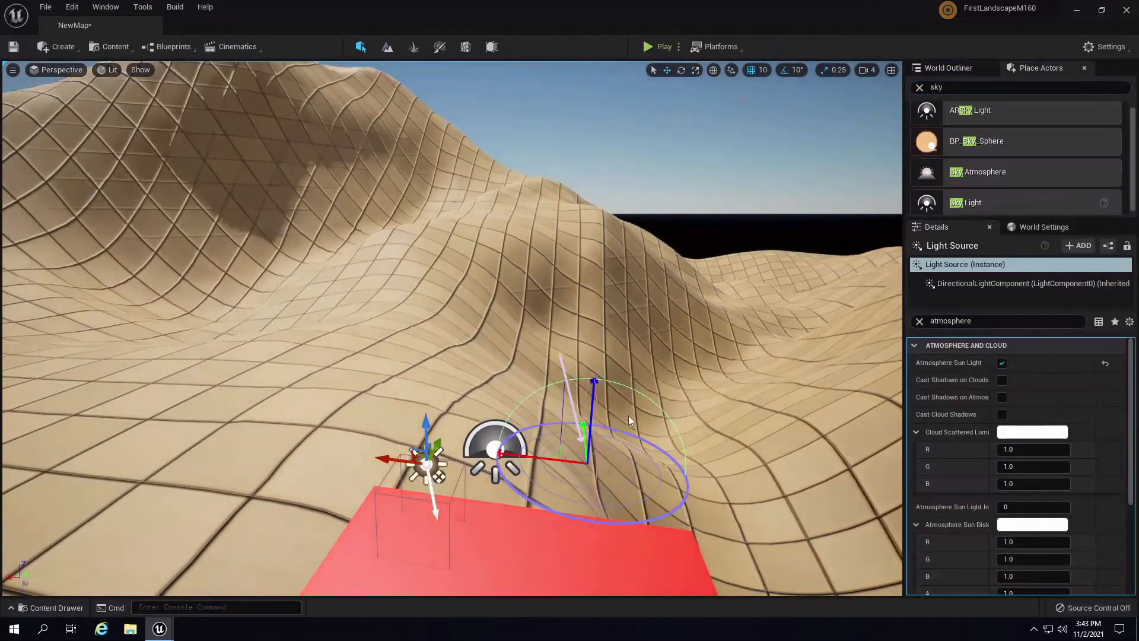
{"action": "key", "text": "ctrl+l"}
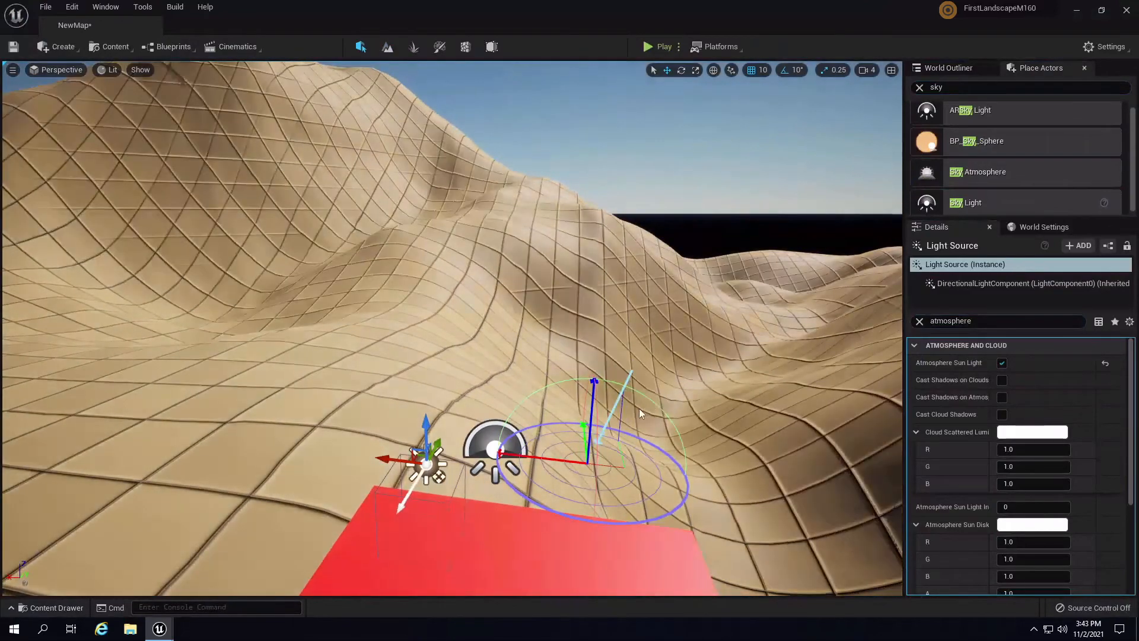
{"action": "key", "text": "ctrl+l"}
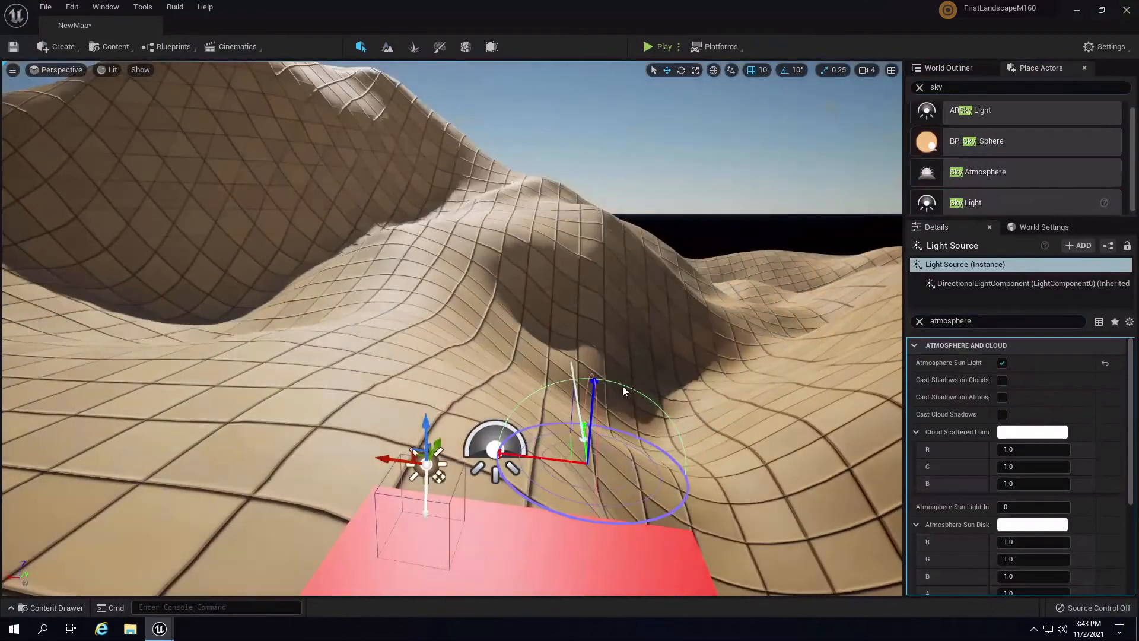
{"action": "key", "text": "ctrl+l"}
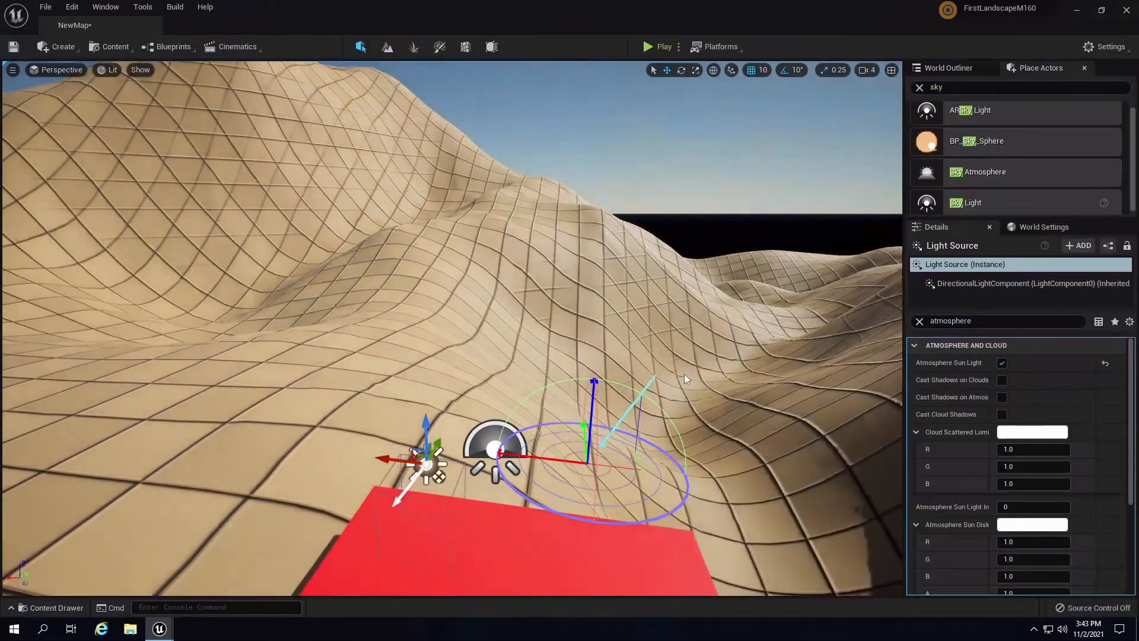
{"action": "key", "text": "ctrl+l"}
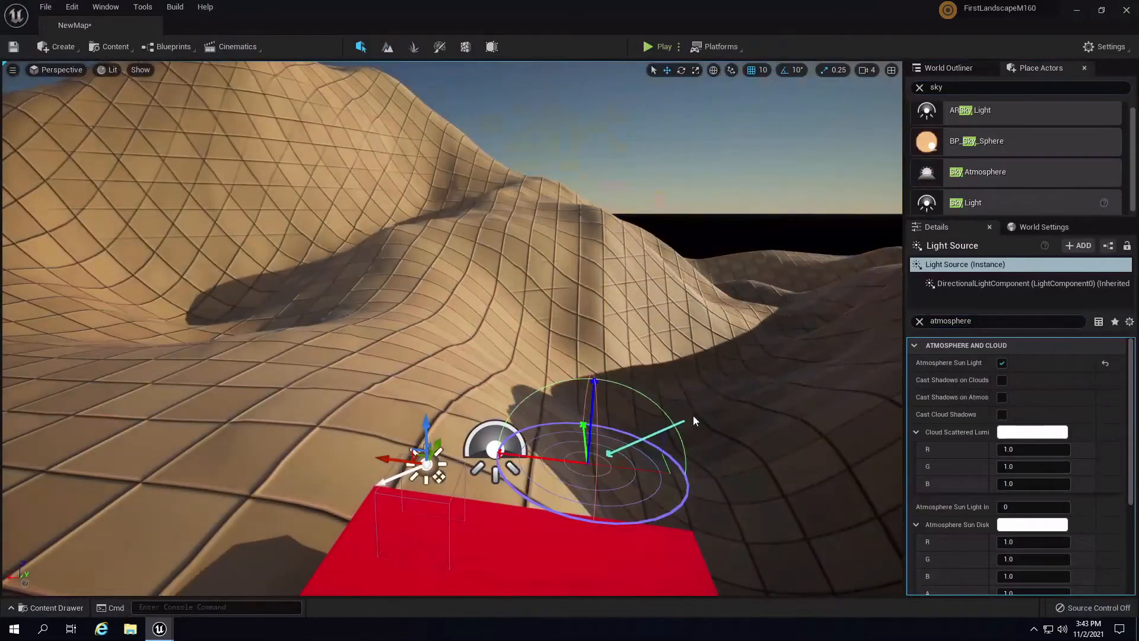
{"action": "key", "text": "ctrl+l"}
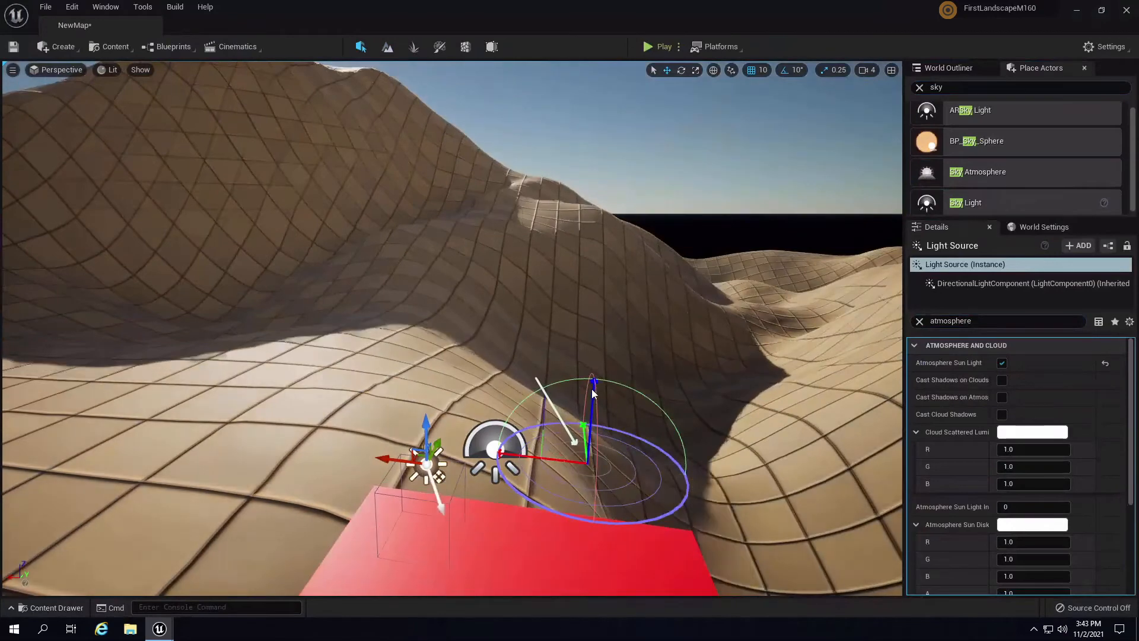
{"action": "key", "text": "ctrl+l"}
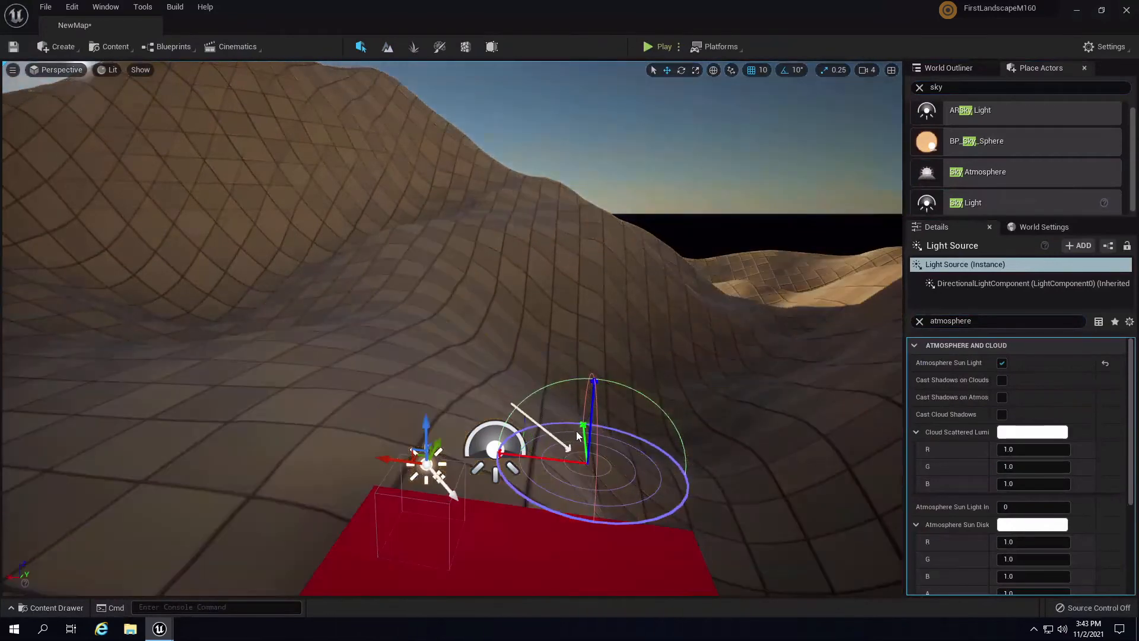
{"action": "key", "text": "ctrl+l"}
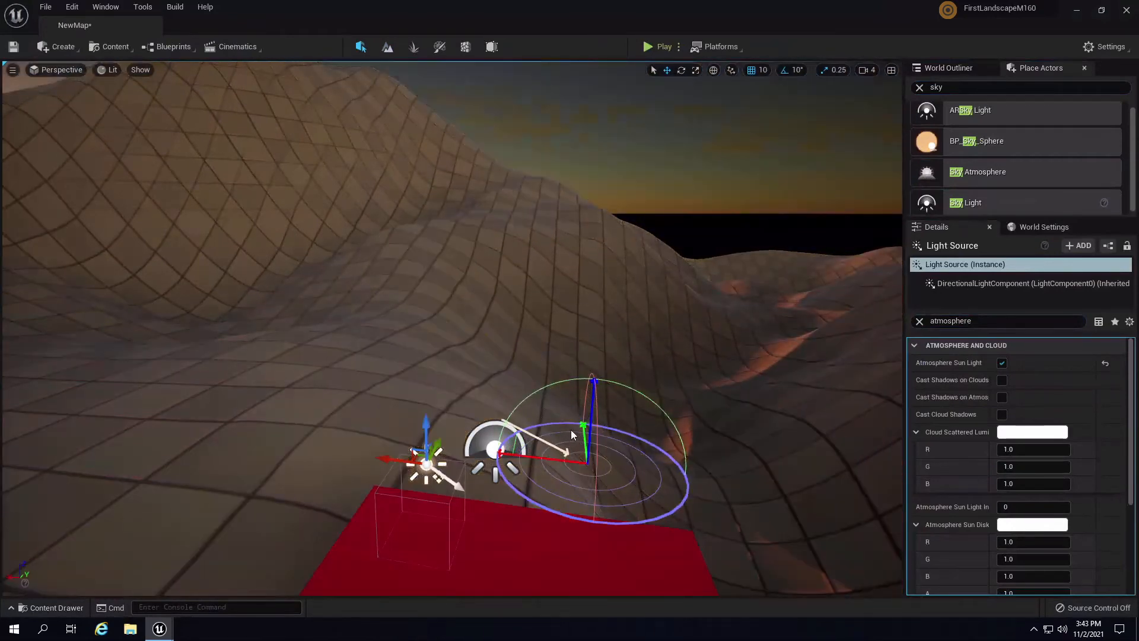
{"action": "key", "text": "ctrl+l"}
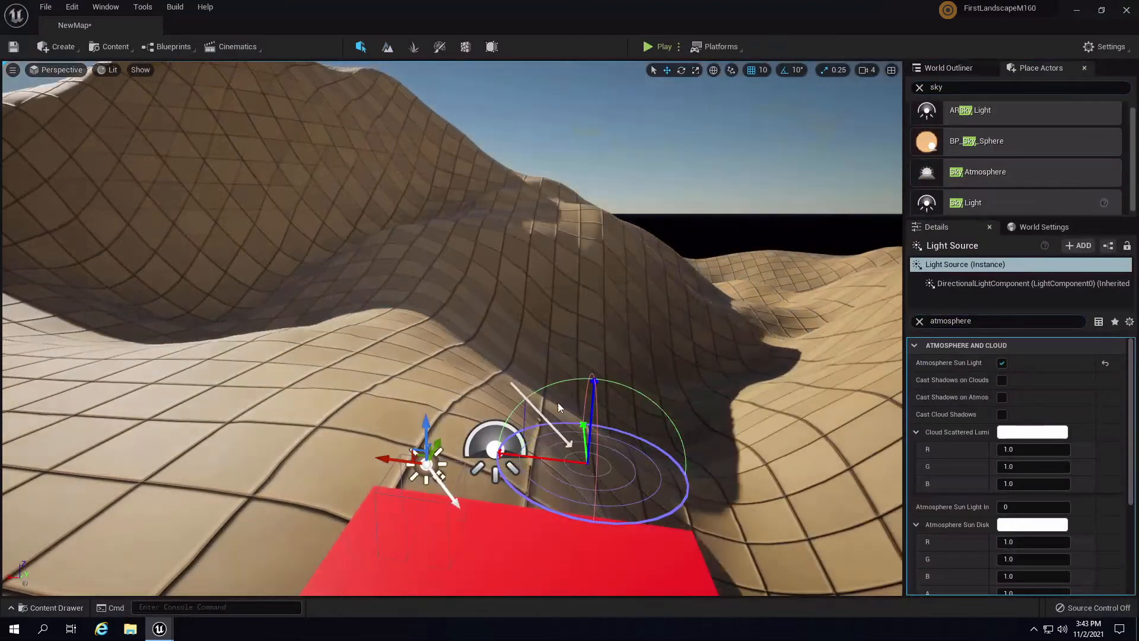
- Raise the sun high over the terrain so the floor casts daylight shadows
{"action": "right_click_drag", "start_coordinate": [646, 300], "coordinate": [327, 266]}
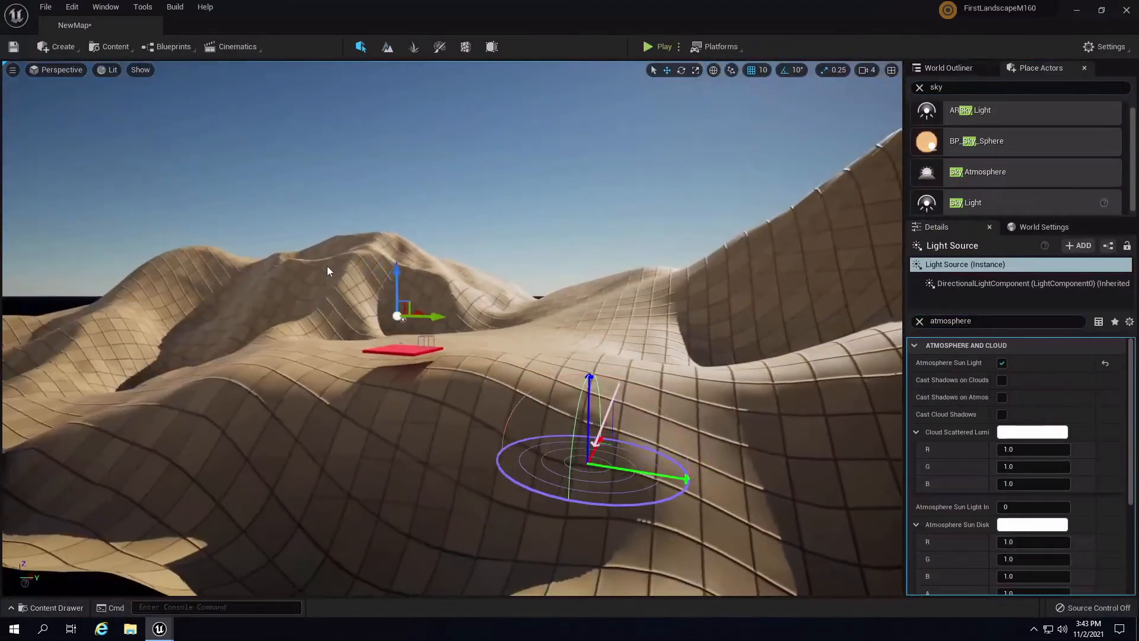
{"action": "key", "text": "ctrl+l"}
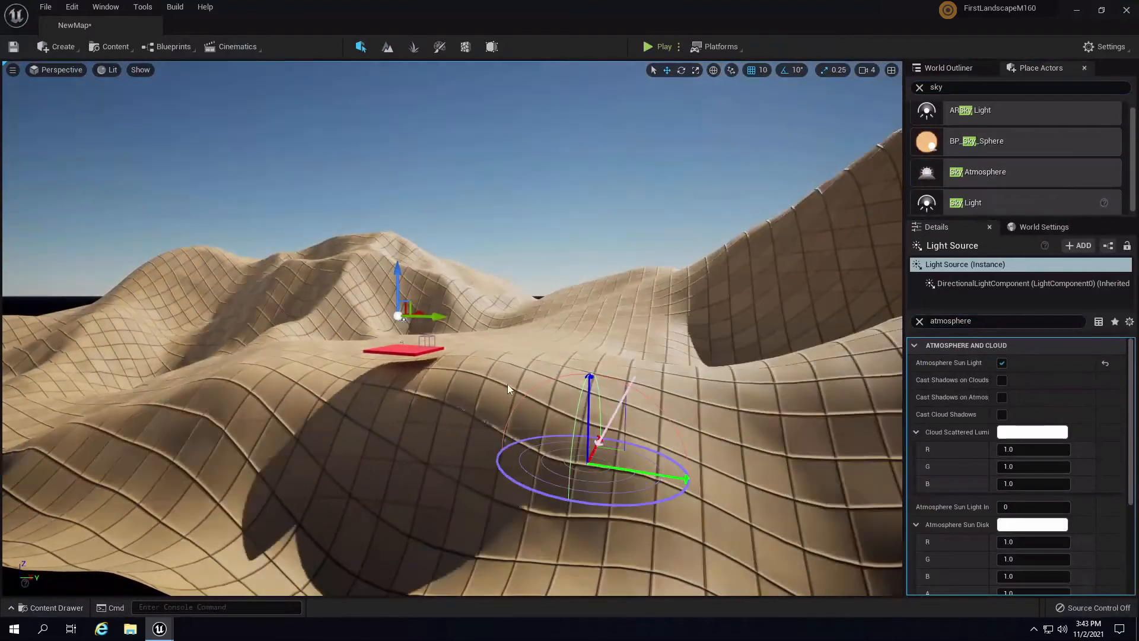
{"action": "key", "text": "ctrl+l"}
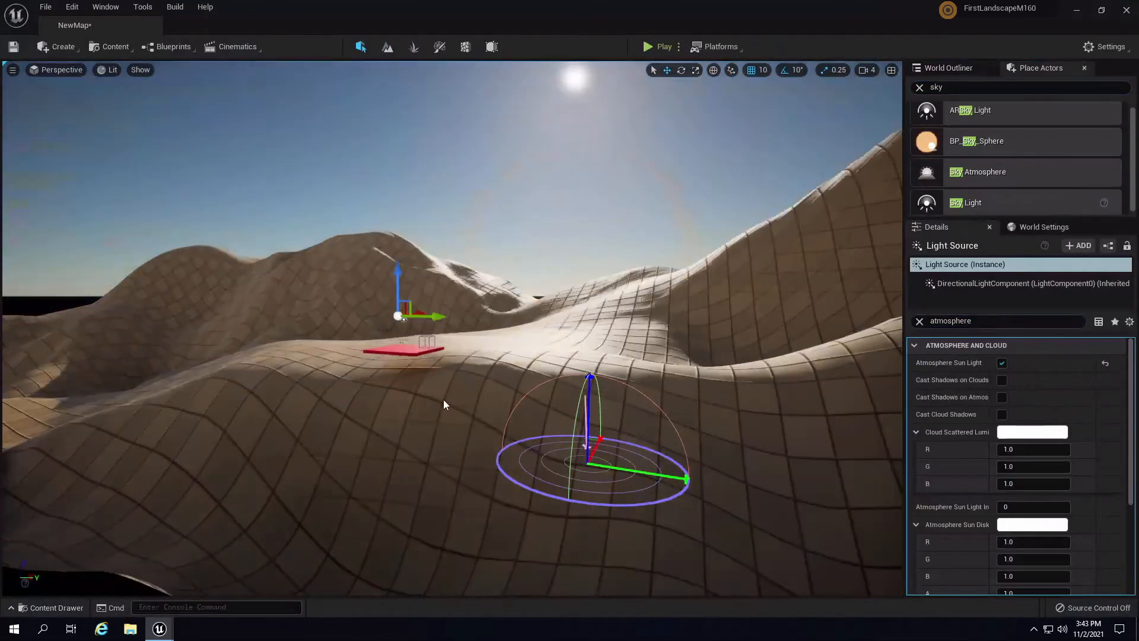
{"action": "key", "text": "ctrl+l"}
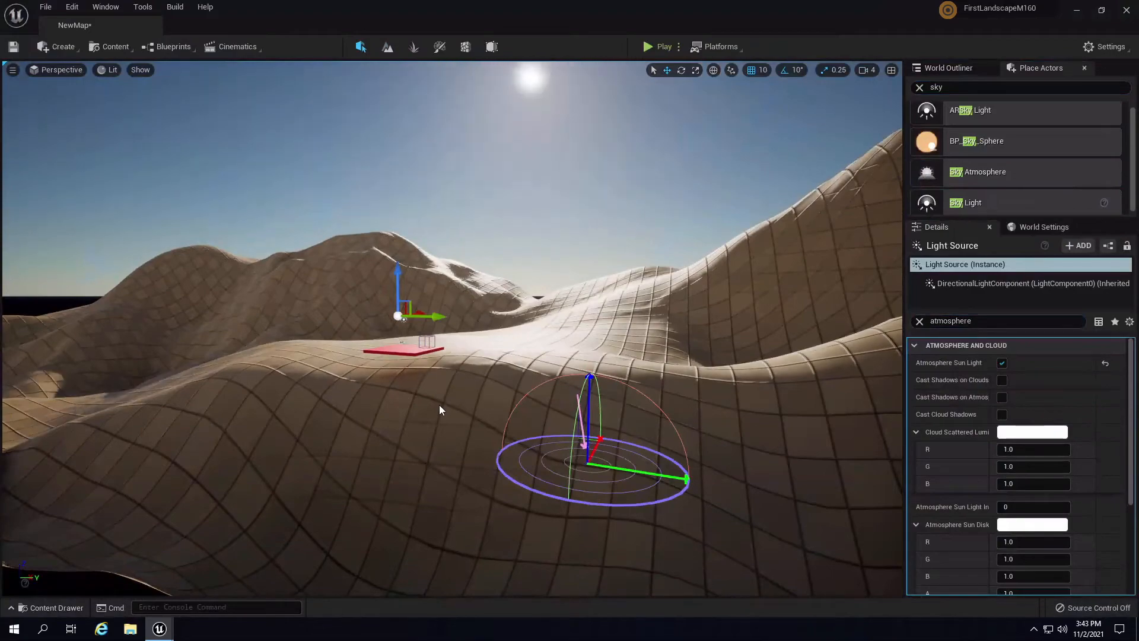
{"action": "right_click_drag", "start_coordinate": [714, 280], "coordinate": [743, 367]}
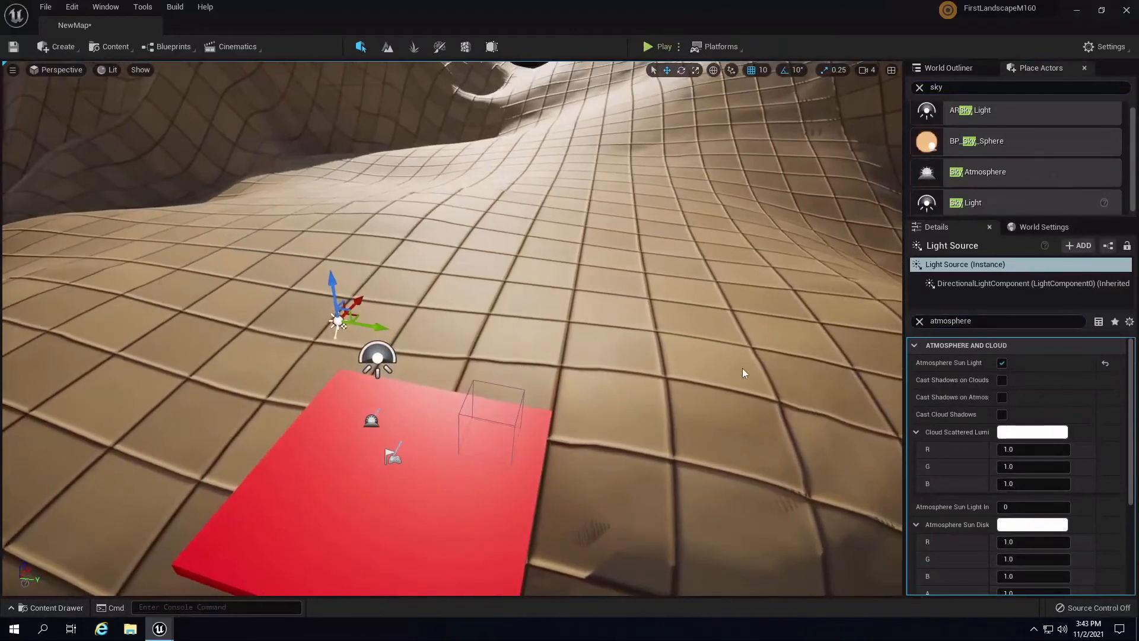
- Enable Real Time Capture on the SkyLight and tilt the view up toward the sun
{"action": "left_click", "coordinate": [386, 356]}
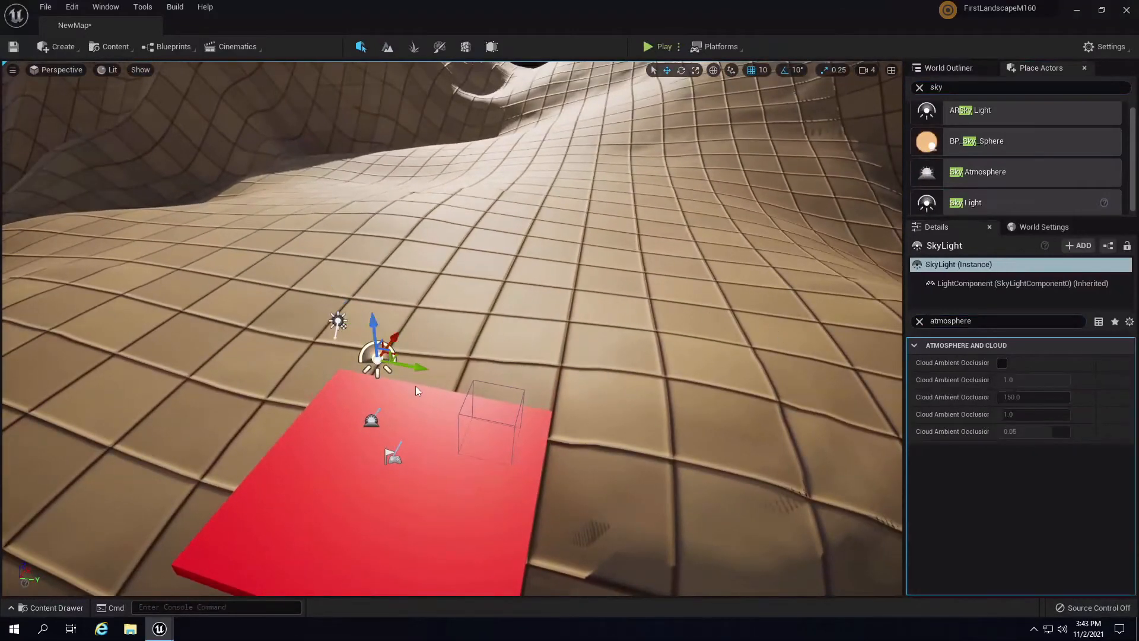
{"action": "right_click_drag", "start_coordinate": [696, 370], "coordinate": [680, 360]}
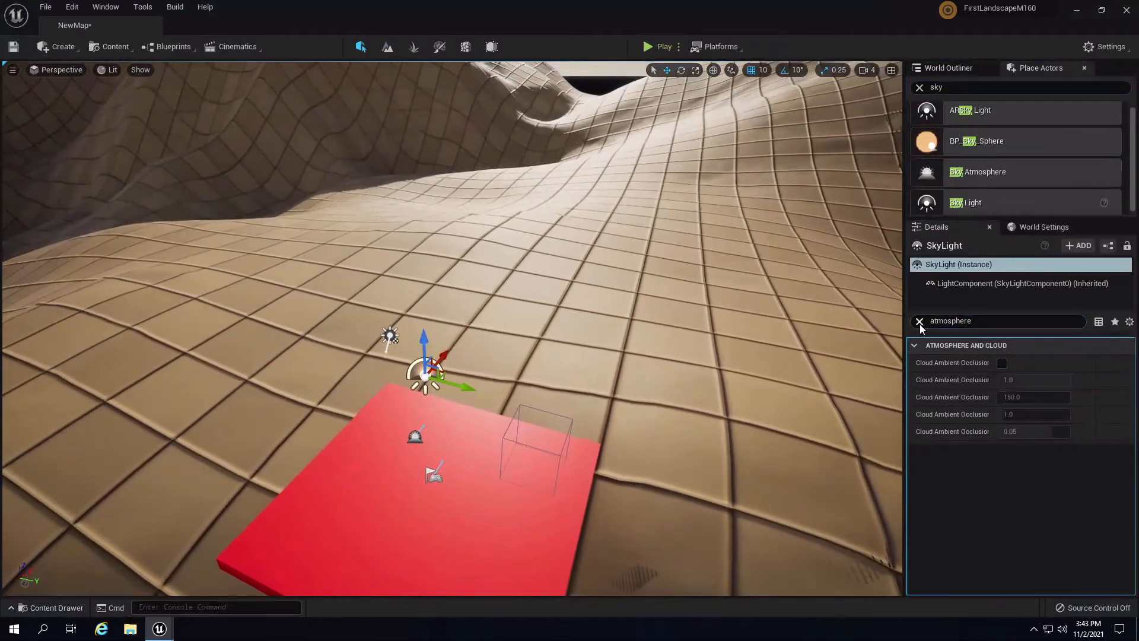
{"action": "left_click", "coordinate": [920, 321]}
{"action": "left_click", "coordinate": [436, 415]}
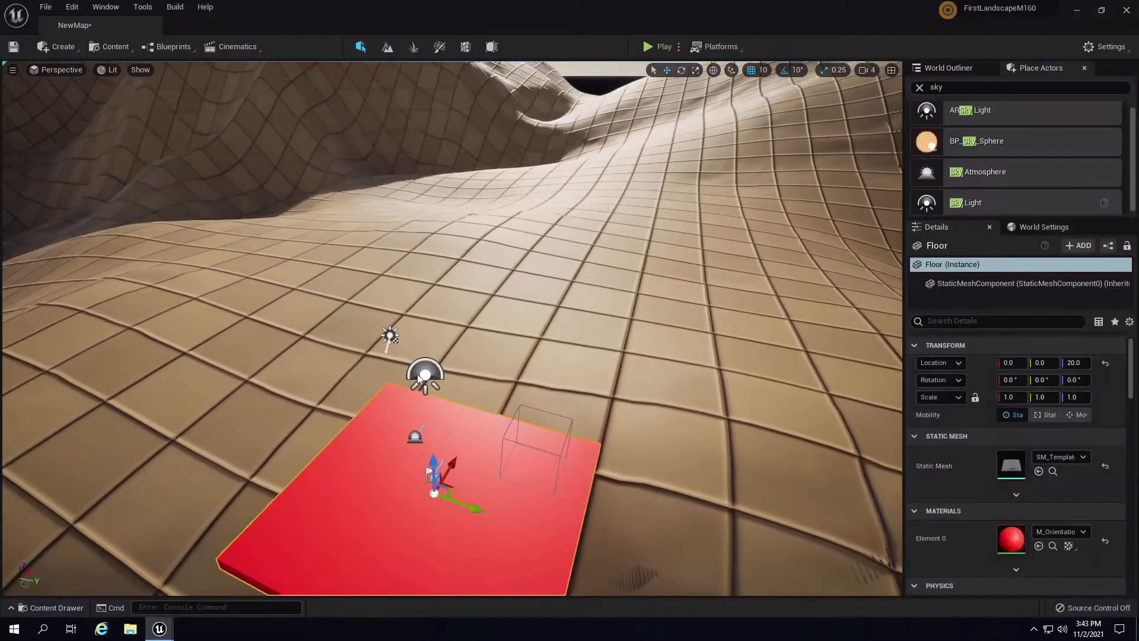
{"action": "left_click", "coordinate": [424, 374]}
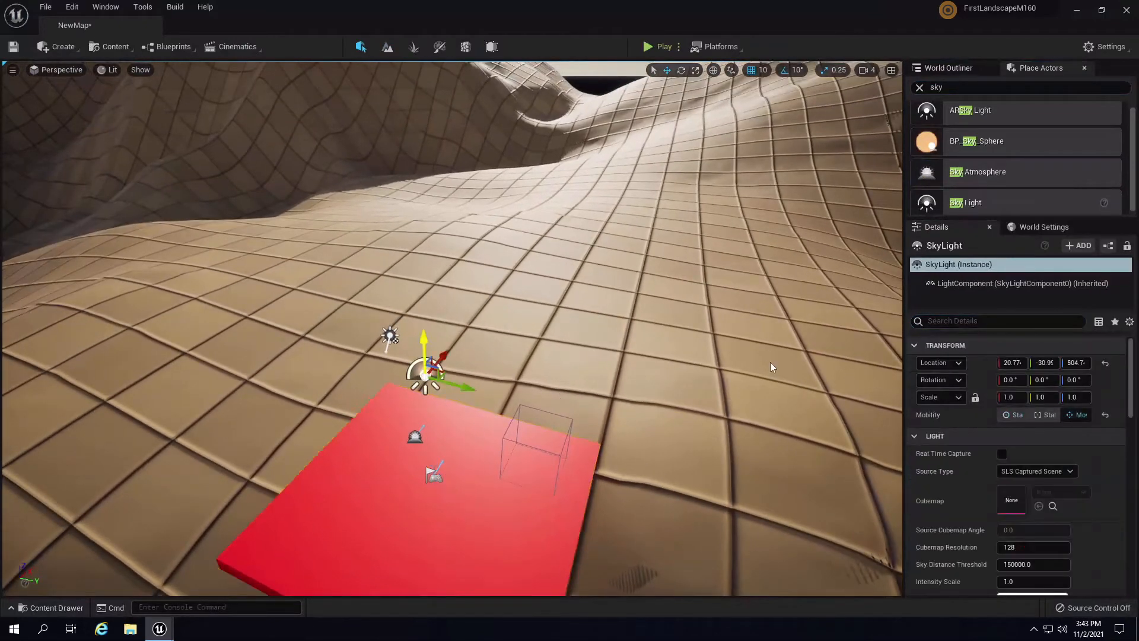
{"action": "left_click", "coordinate": [1002, 453]}
{"action": "right_click_drag", "start_coordinate": [730, 361], "coordinate": [683, 372]}
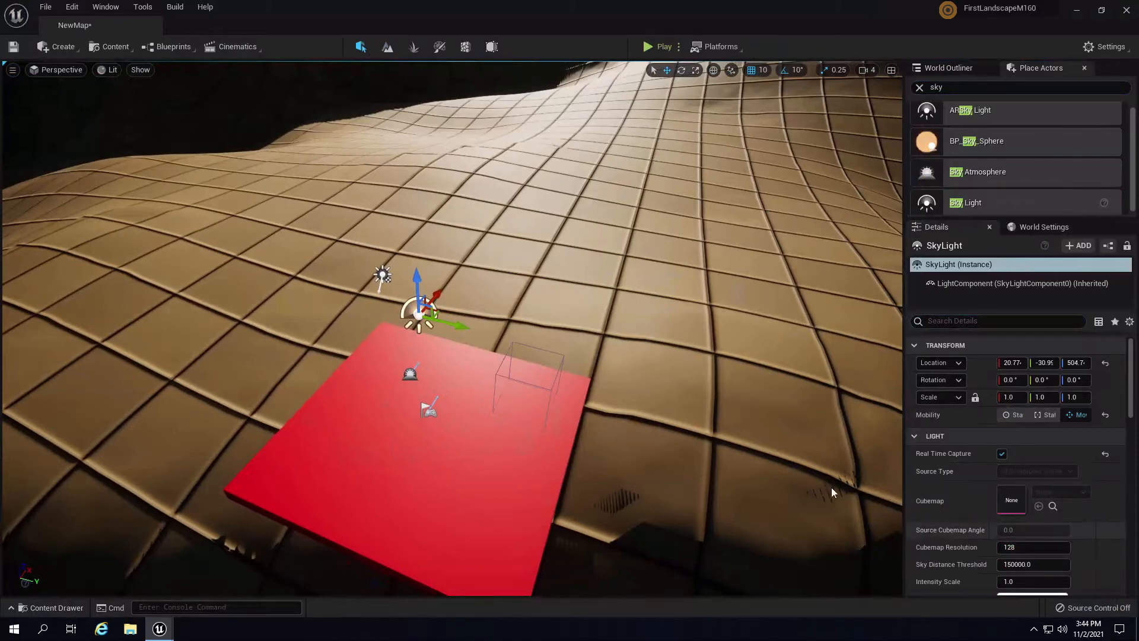
{"action": "right_click_drag", "start_coordinate": [710, 348], "coordinate": [719, 213]}
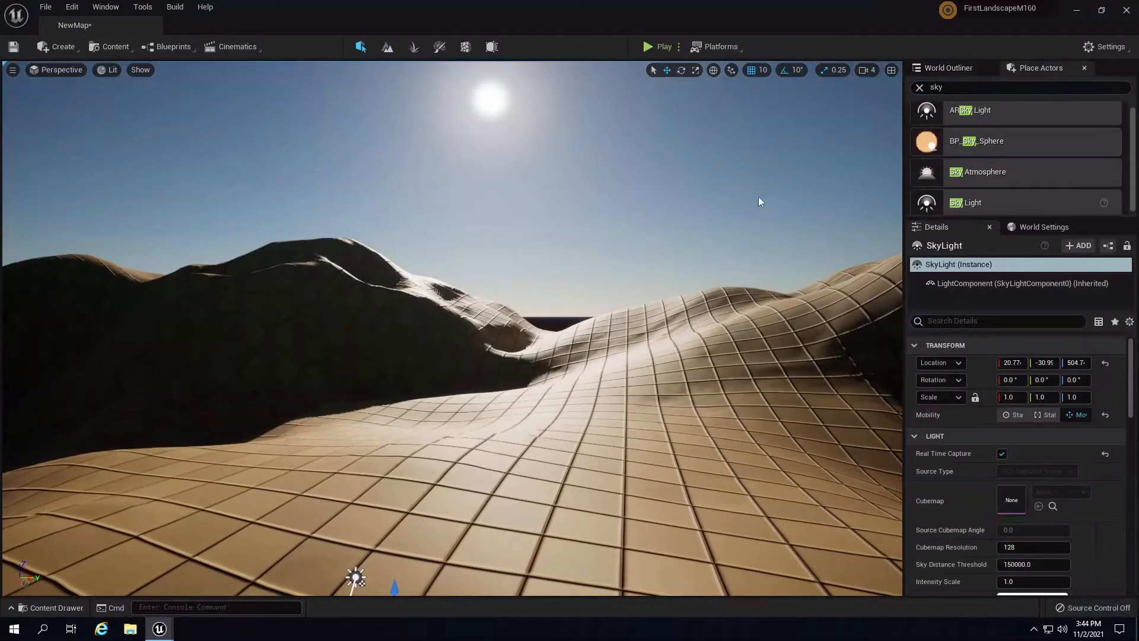
- Place a Volumetric Cloud from a 'cloud' search and raise it to height 180
{"action": "left_click", "coordinate": [920, 87]}
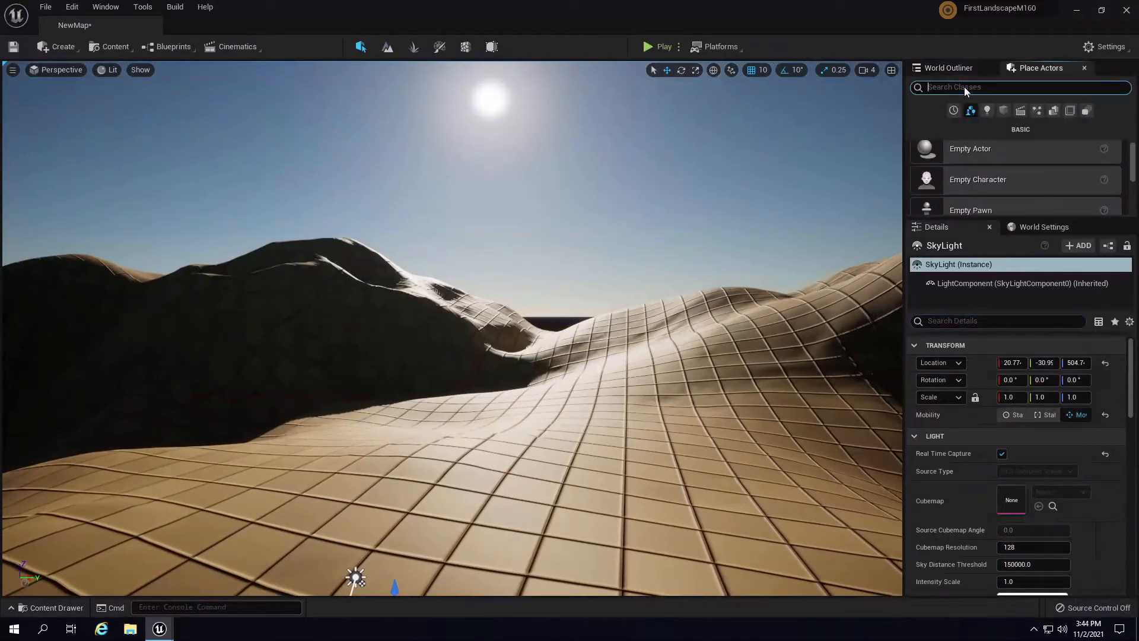
{"action": "type", "text": "cloud"}
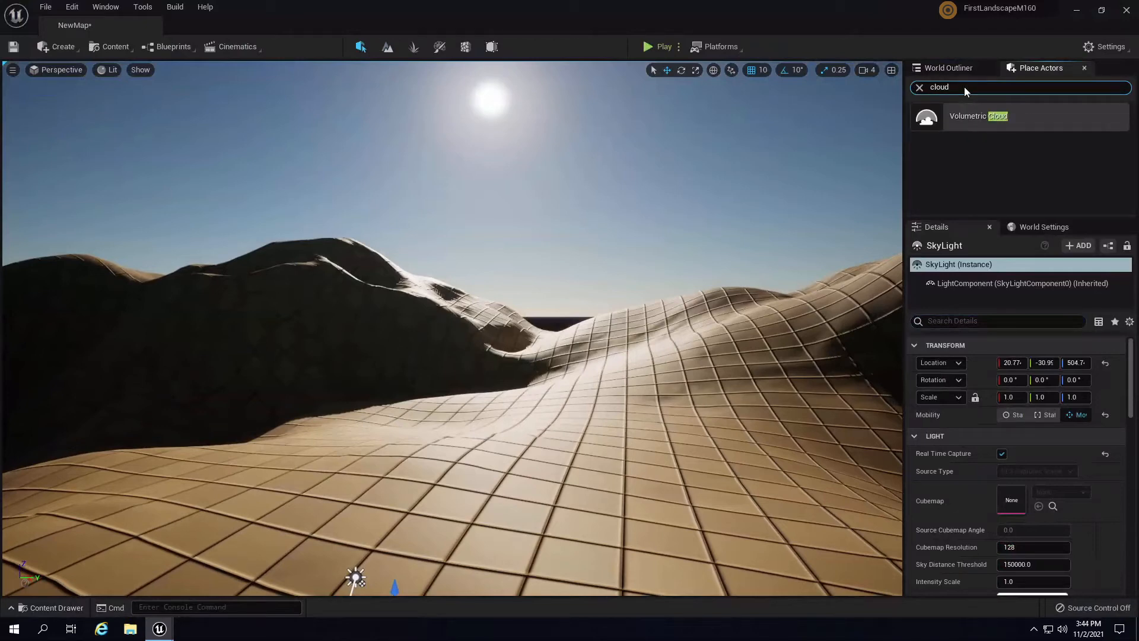
{"action": "right_click_drag", "start_coordinate": [644, 373], "coordinate": [613, 417]}
{"action": "left_click_drag", "start_coordinate": [960, 116], "coordinate": [539, 420]}
{"action": "right_click_drag", "start_coordinate": [652, 333], "coordinate": [647, 261]}
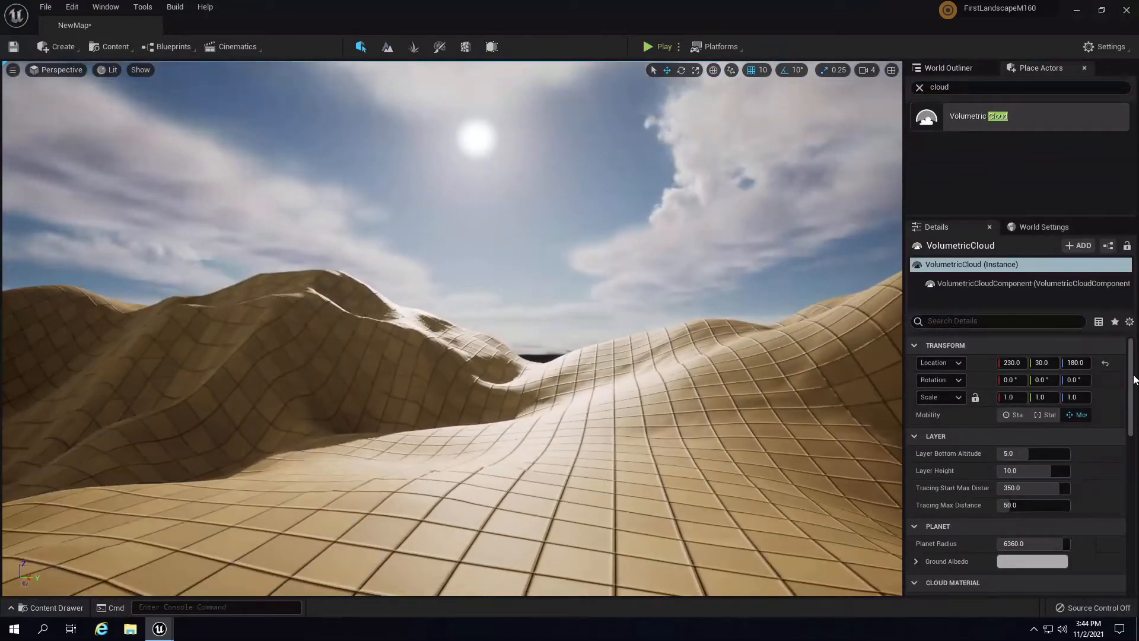
{"action": "left_click_drag", "start_coordinate": [1132, 382], "coordinate": [1131, 398]}
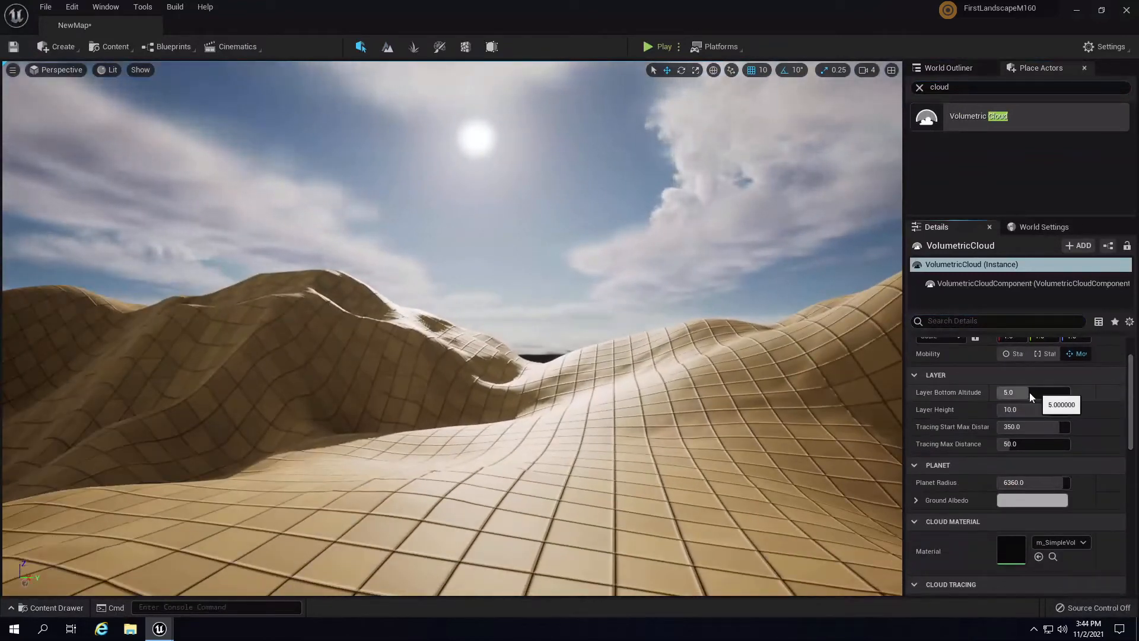
- Set cloud Layer Bottom Altitude to 4.169649 and Layer Height to 11.00047
{"action": "mouse_move", "coordinate": [1027, 395]}
{"action": "left_mouse_down"}
{"action": "mouse_move", "coordinate": [1048, 393]}
{"action": "mouse_move", "coordinate": [1008, 393]}
{"action": "mouse_move", "coordinate": [1066, 411]}
{"action": "mouse_move", "coordinate": [1031, 400]}
{"action": "left_mouse_up"}
{"action": "left_click", "coordinate": [1103, 410]}
{"action": "mouse_move", "coordinate": [607, 294]}
{"action": "right_mouse_down"}
{"action": "mouse_move", "coordinate": [484, 268]}
{"action": "mouse_move", "coordinate": [706, 337]}
{"action": "mouse_move", "coordinate": [483, 348]}
{"action": "mouse_move", "coordinate": [483, 325]}
{"action": "mouse_move", "coordinate": [654, 332]}
{"action": "mouse_move", "coordinate": [641, 332]}
{"action": "right_mouse_up"}
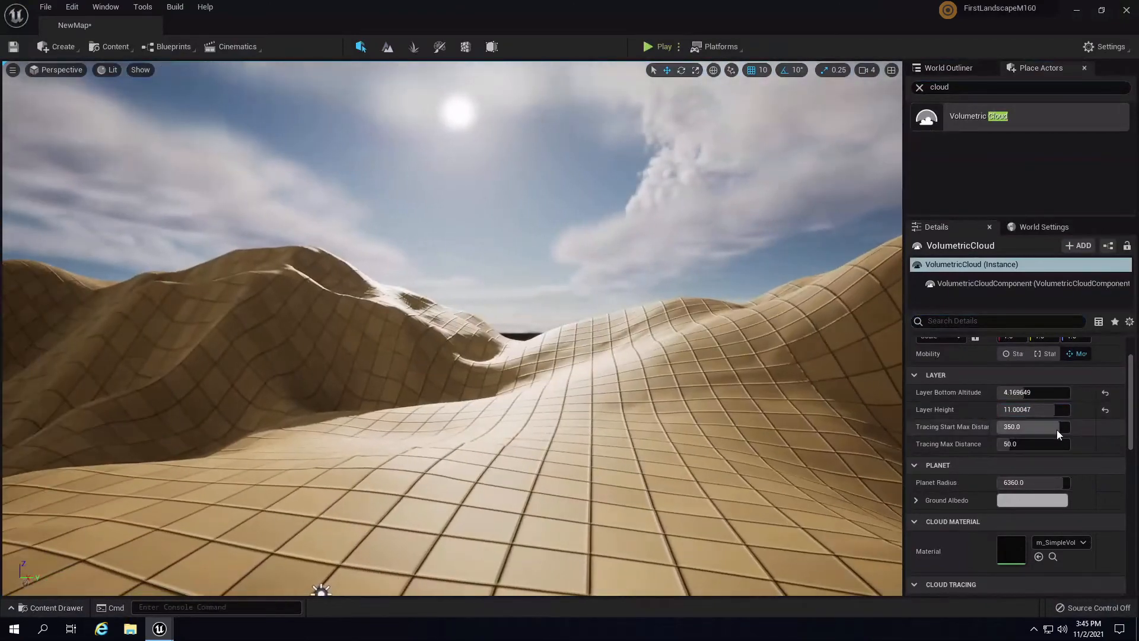
- Try a smaller Tracing Start Max Distance, then reset it to default
{"action": "left_click_drag", "start_coordinate": [1056, 426], "coordinate": [949, 433]}
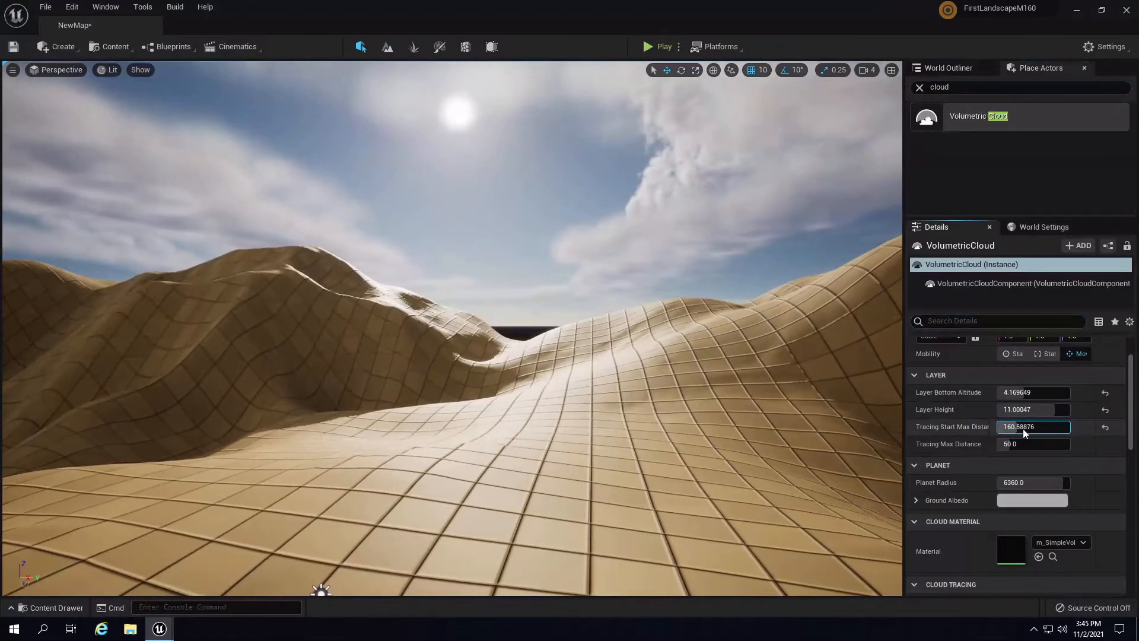
{"action": "mouse_move", "coordinate": [1023, 428]}
{"action": "left_mouse_down"}
{"action": "mouse_move", "coordinate": [1069, 431]}
{"action": "mouse_move", "coordinate": [999, 436]}
{"action": "mouse_move", "coordinate": [1080, 428]}
{"action": "mouse_move", "coordinate": [1025, 429]}
{"action": "left_mouse_up"}
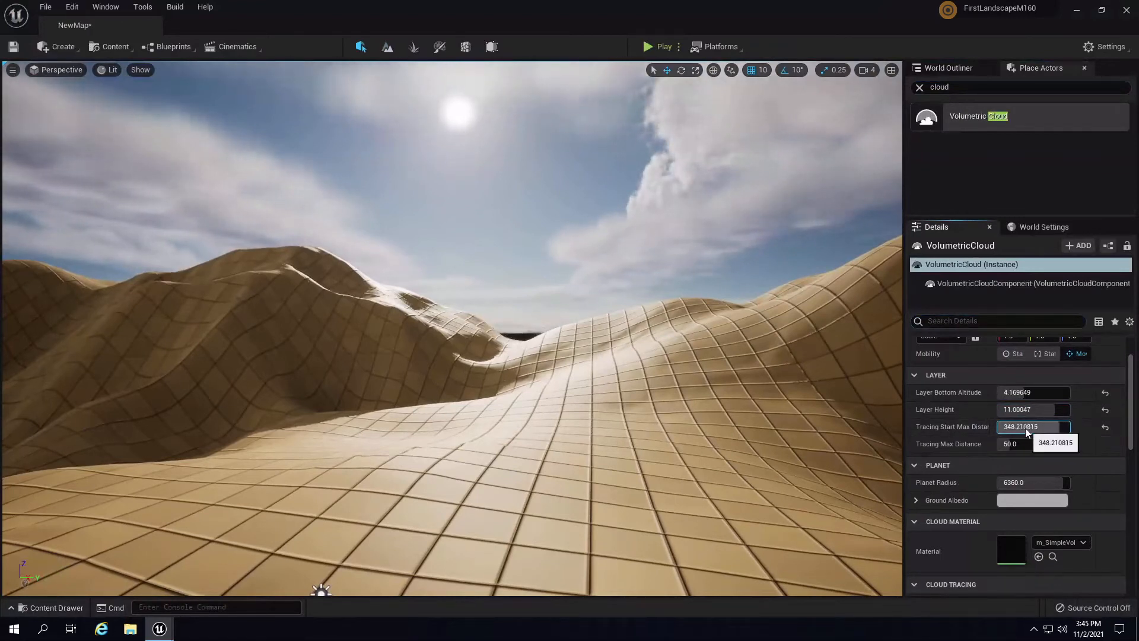
{"action": "left_click", "coordinate": [1025, 429]}
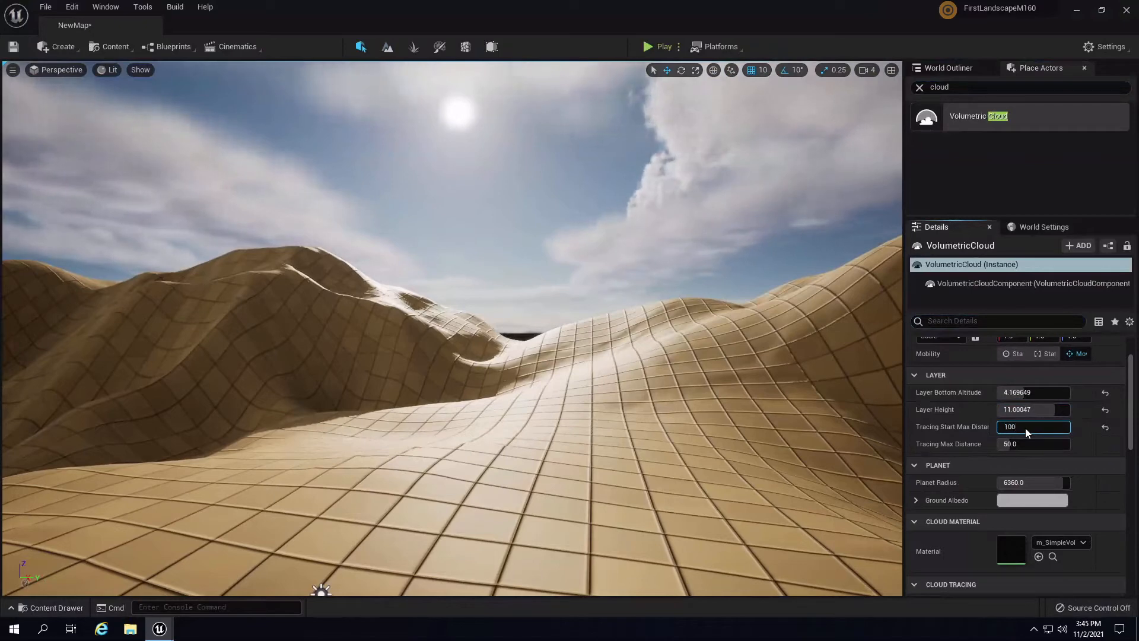
{"action": "mouse_move", "coordinate": [522, 364]}
{"action": "right_mouse_down"}
{"action": "mouse_move", "coordinate": [403, 362]}
{"action": "mouse_move", "coordinate": [375, 369]}
{"action": "mouse_move", "coordinate": [387, 387]}
{"action": "right_mouse_up"}
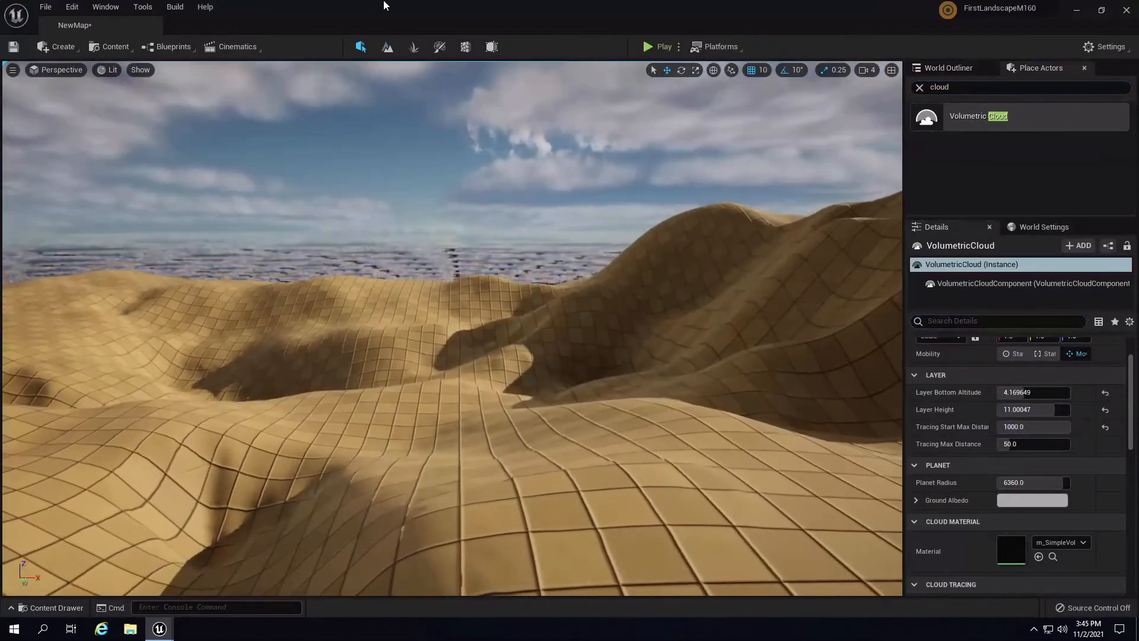
{"action": "middle_click_drag", "start_coordinate": [360, 4], "coordinate": [538, 504]}
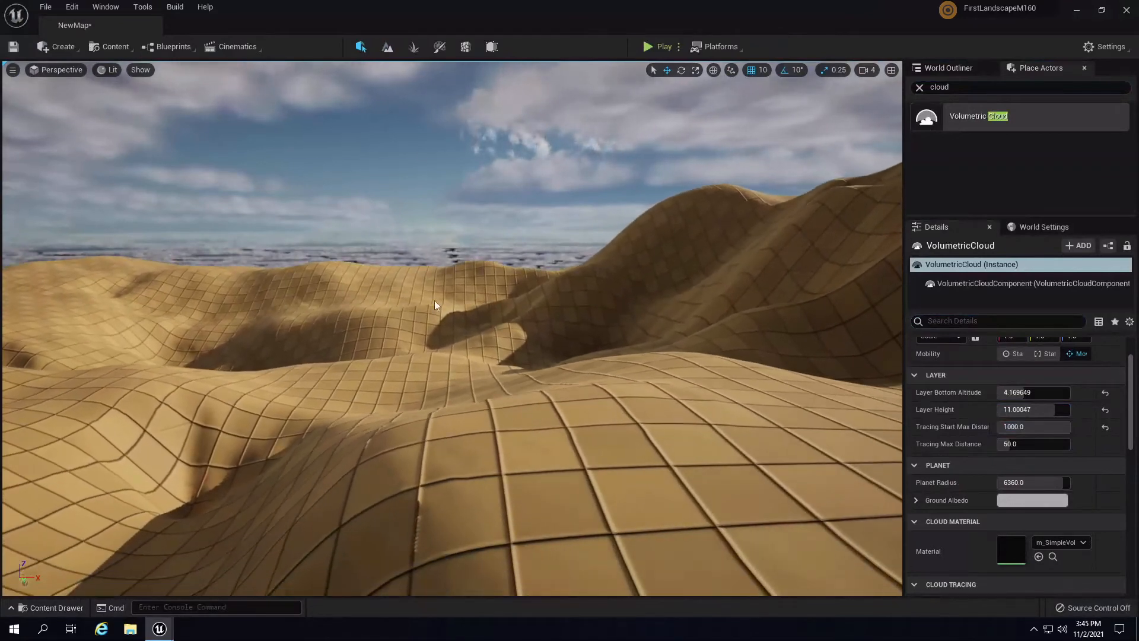
{"action": "left_click", "coordinate": [1104, 426]}
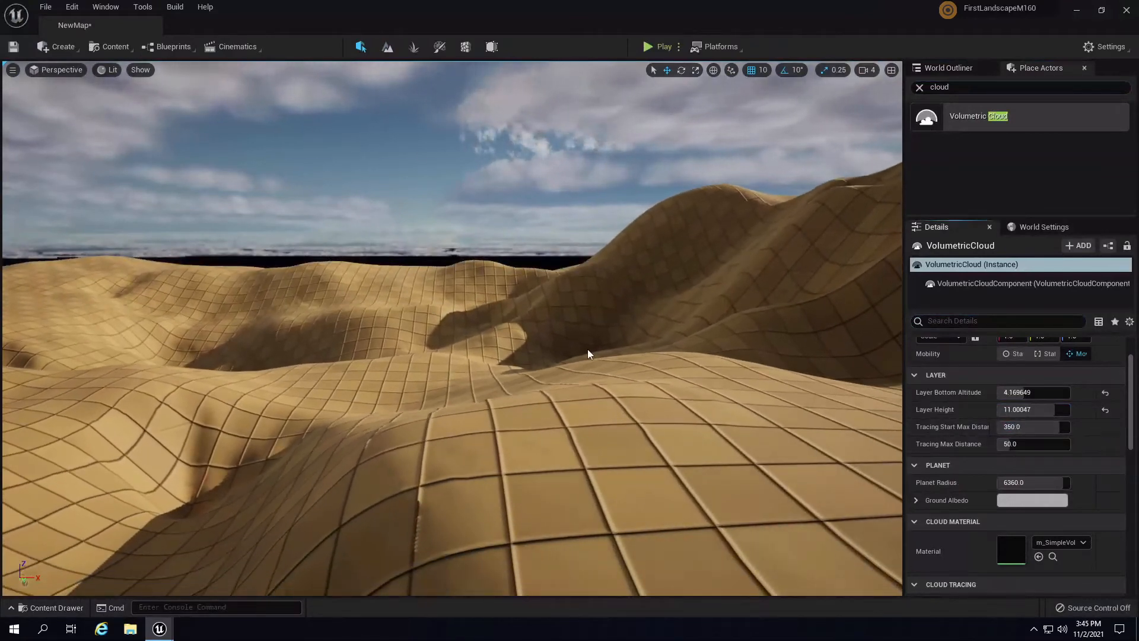
- Shrink the cloud Planet Radius, then restore the default 6360
{"action": "mouse_move", "coordinate": [588, 349]}
{"action": "right_mouse_down"}
{"action": "mouse_move", "coordinate": [782, 331]}
{"action": "mouse_move", "coordinate": [589, 347]}
{"action": "mouse_move", "coordinate": [796, 362]}
{"action": "mouse_move", "coordinate": [659, 368]}
{"action": "right_mouse_up"}
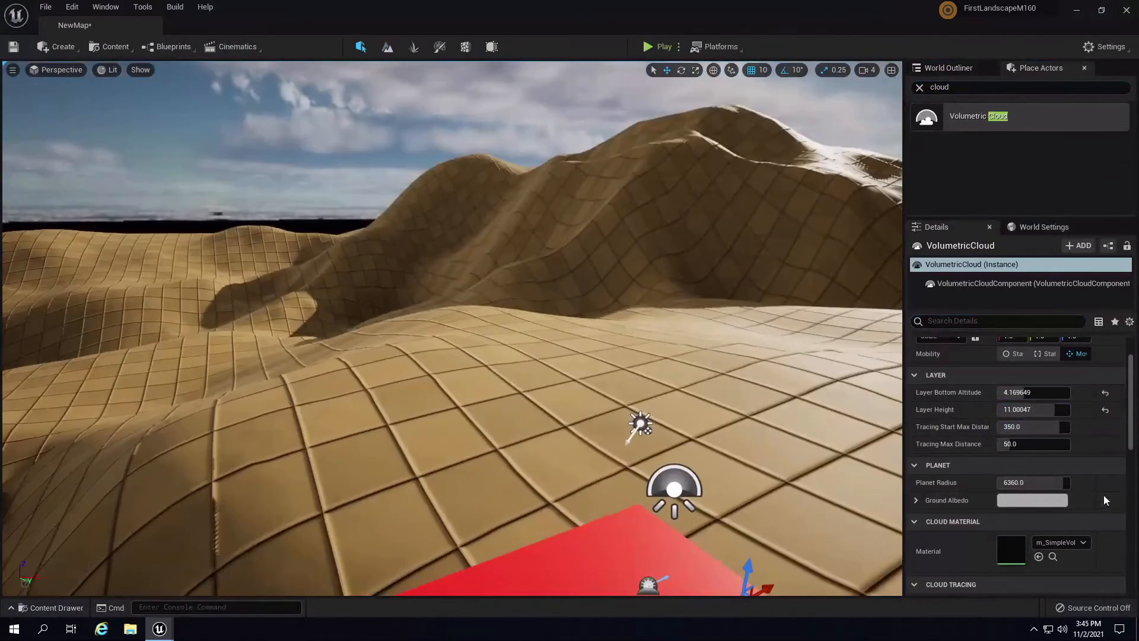
{"action": "left_click_drag", "start_coordinate": [1060, 486], "coordinate": [994, 484]}
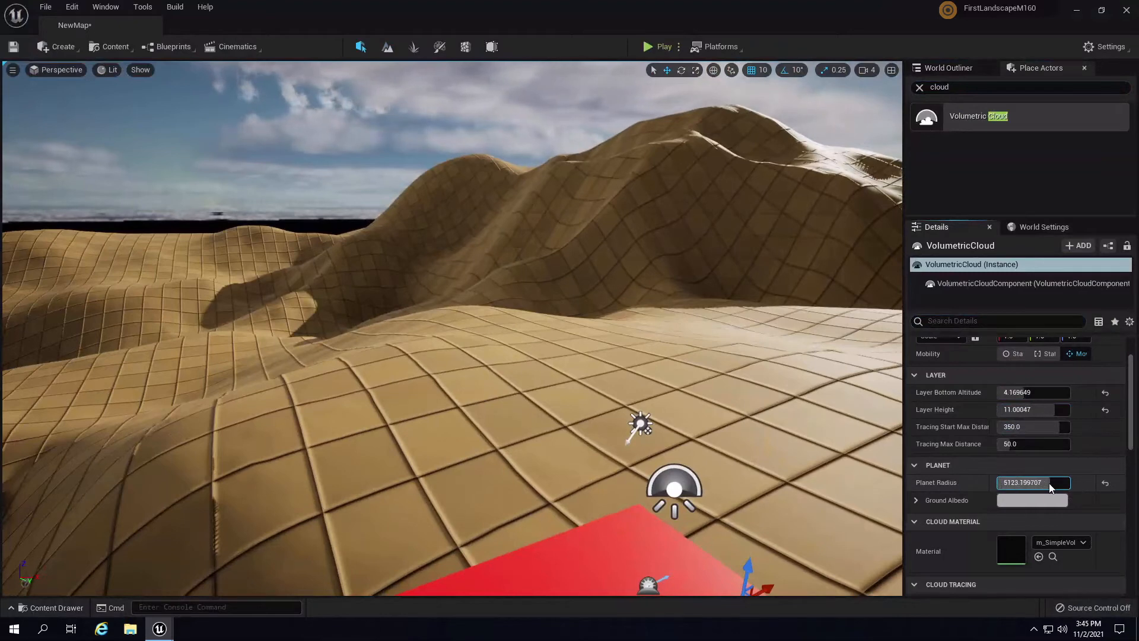
{"action": "left_click", "coordinate": [1105, 483]}
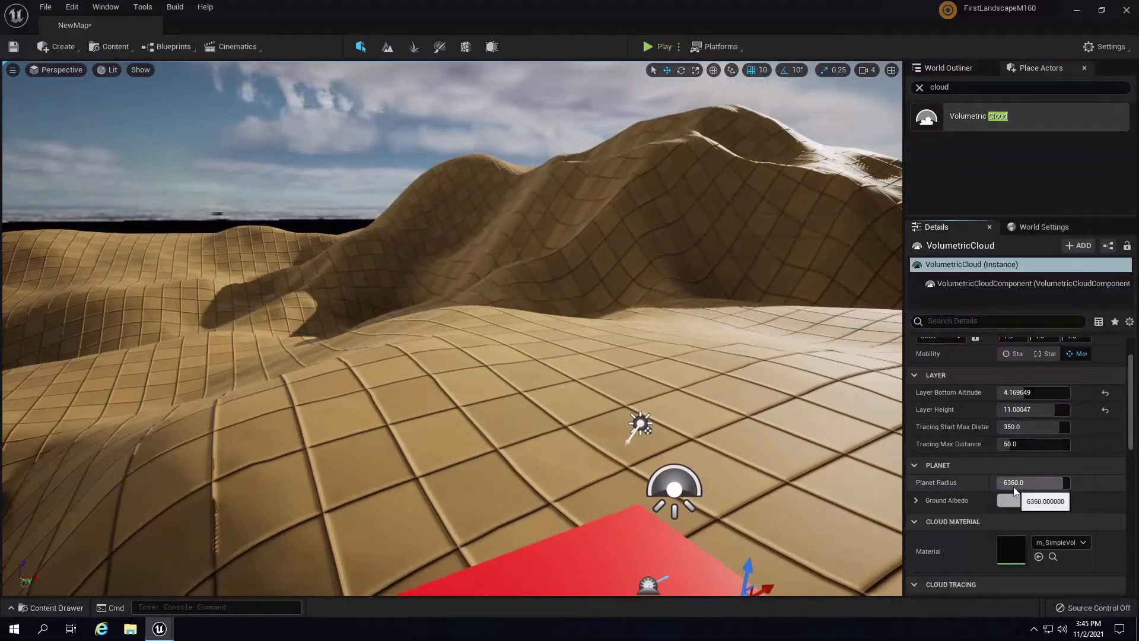
{"action": "right_click_drag", "start_coordinate": [420, 374], "coordinate": [613, 311]}
{"action": "right_click_drag", "start_coordinate": [456, 381], "coordinate": [626, 331]}
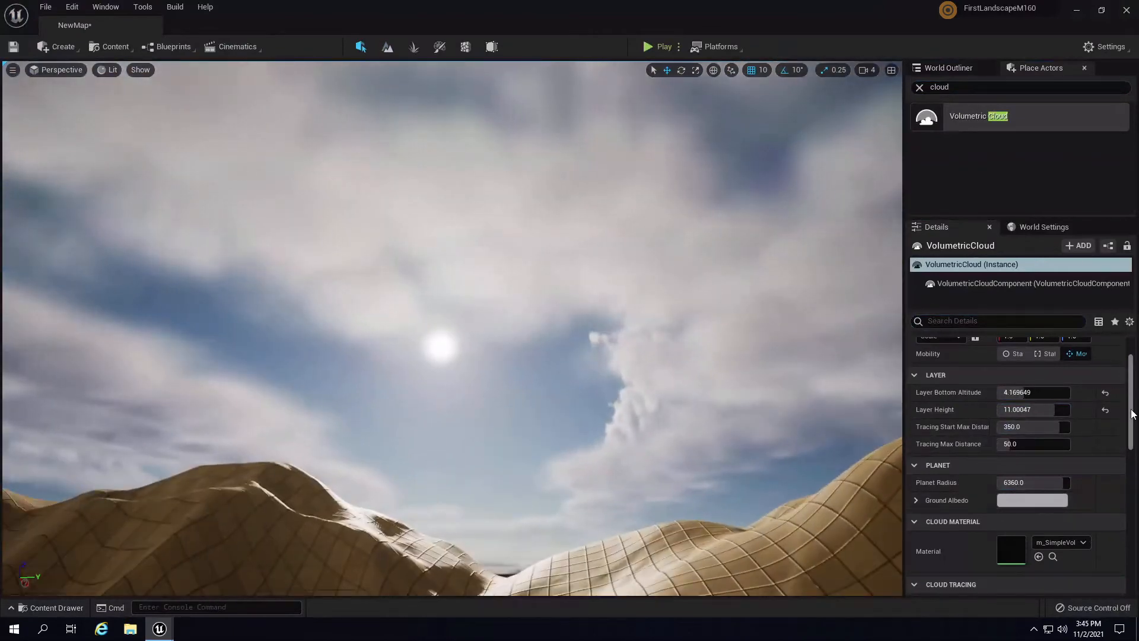
{"action": "left_click_drag", "start_coordinate": [1131, 414], "coordinate": [1131, 443]}
{"action": "right_click_drag", "start_coordinate": [522, 462], "coordinate": [448, 582]}
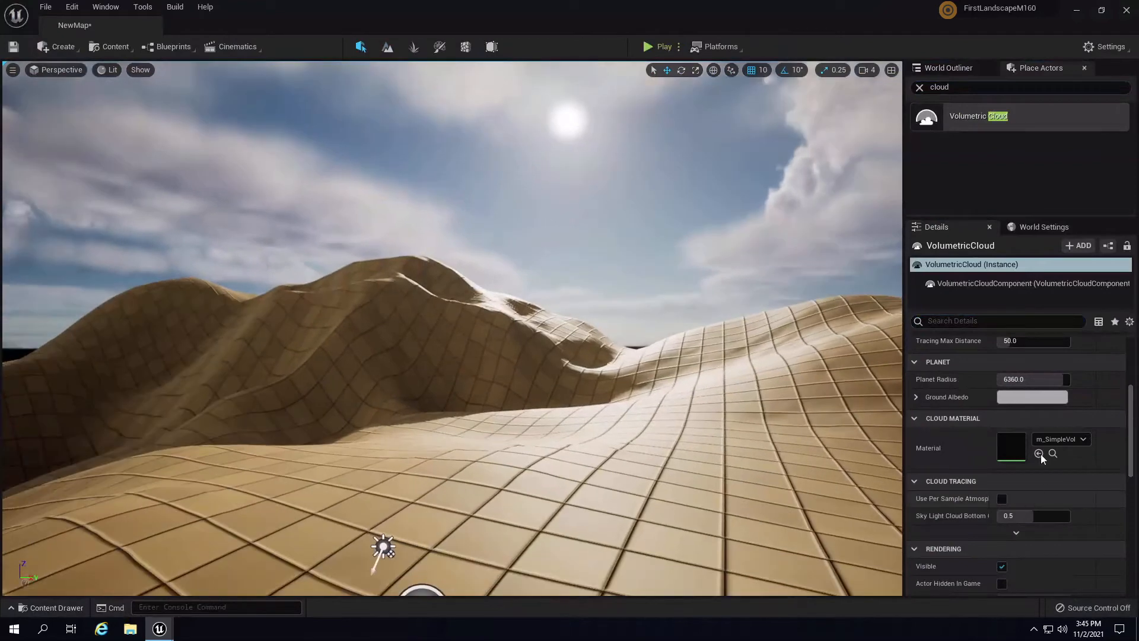
- Set the cloud's Ground Albedo to the dune sand colour using the eyedropper
{"action": "left_click", "coordinate": [1032, 398]}
{"action": "left_click", "coordinate": [1021, 424]}
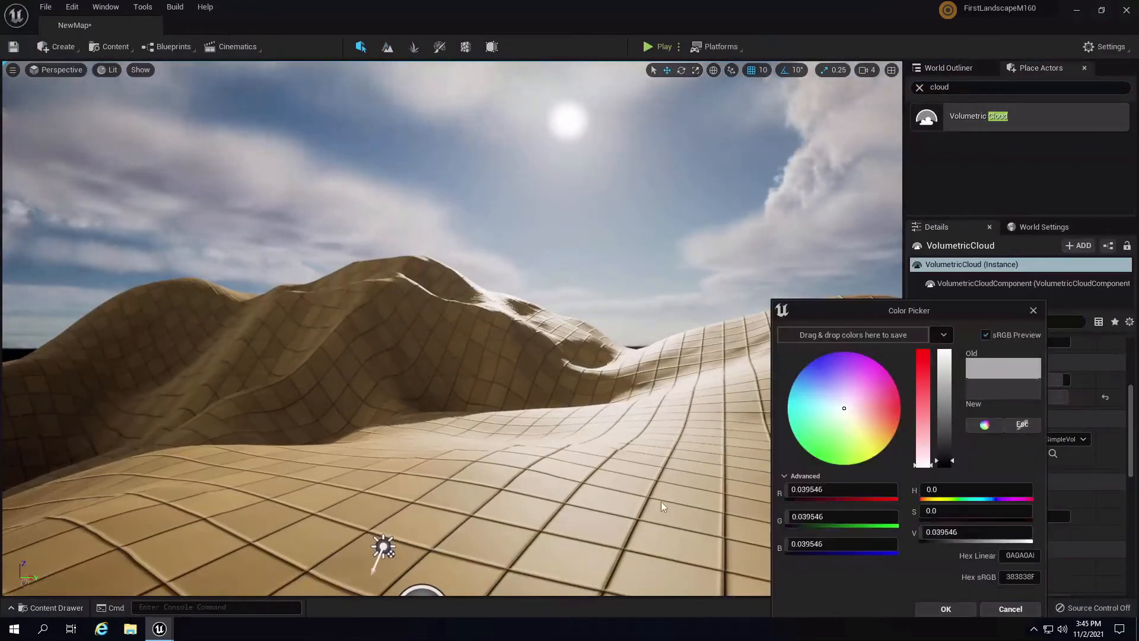
{"action": "left_click", "coordinate": [620, 502]}
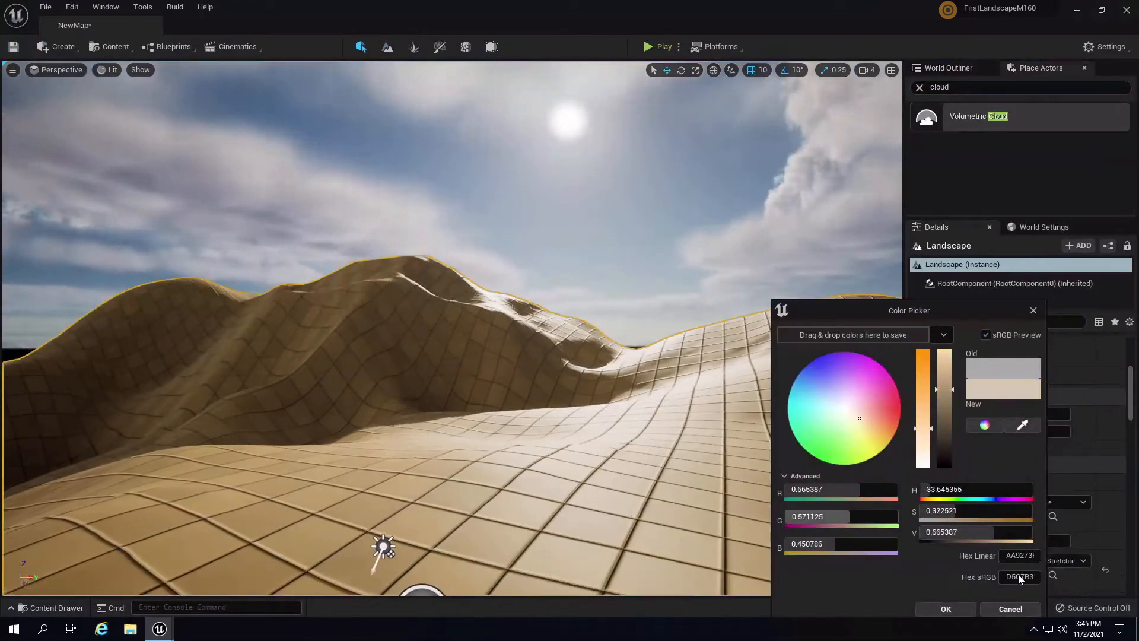
{"action": "left_click", "coordinate": [952, 610]}
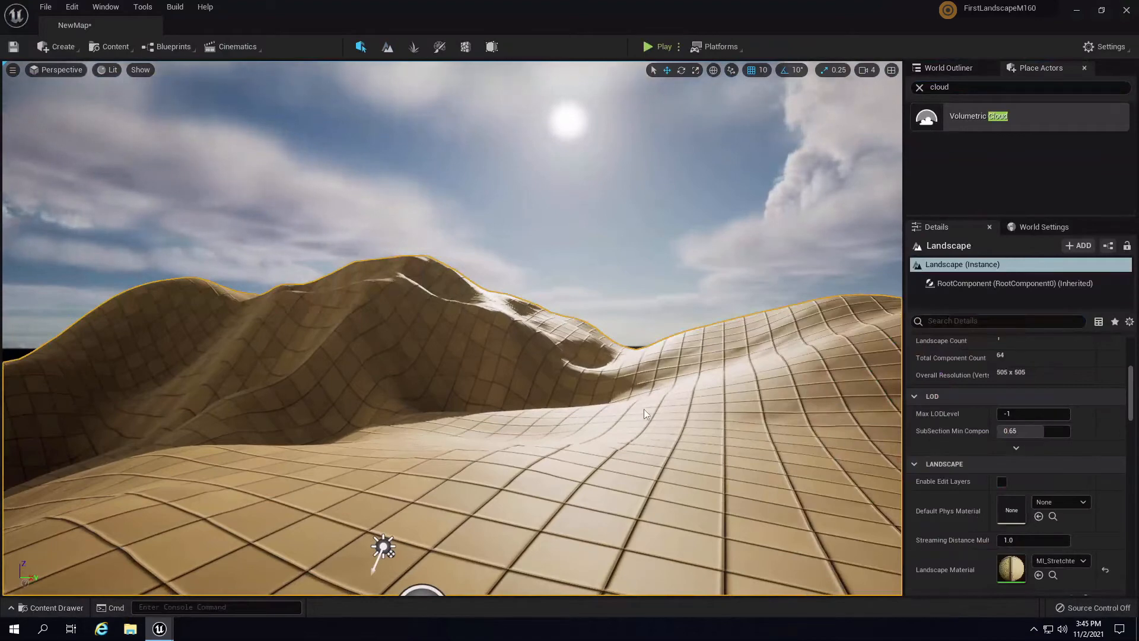
- Select the SkyAtmosphere and VolumetricCloud icons, then look up at the sunlit clouds
{"action": "mouse_move", "coordinate": [643, 408]}
{"action": "right_mouse_down"}
{"action": "mouse_move", "coordinate": [621, 426]}
{"action": "mouse_move", "coordinate": [632, 421]}
{"action": "right_mouse_up"}
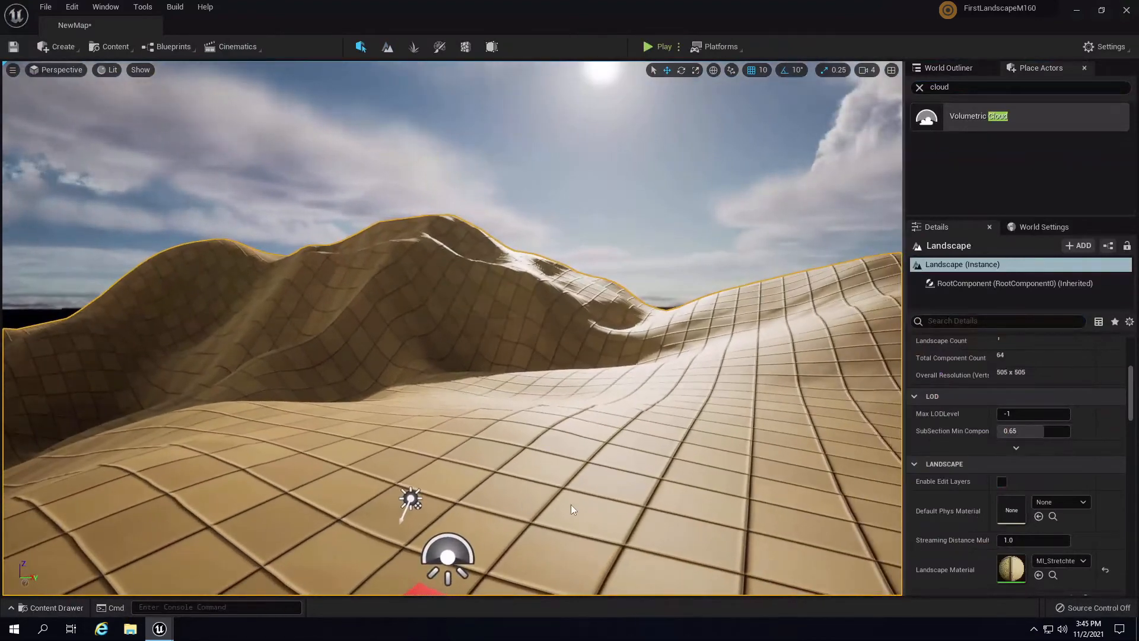
{"action": "right_click_drag", "start_coordinate": [571, 505], "coordinate": [540, 578]}
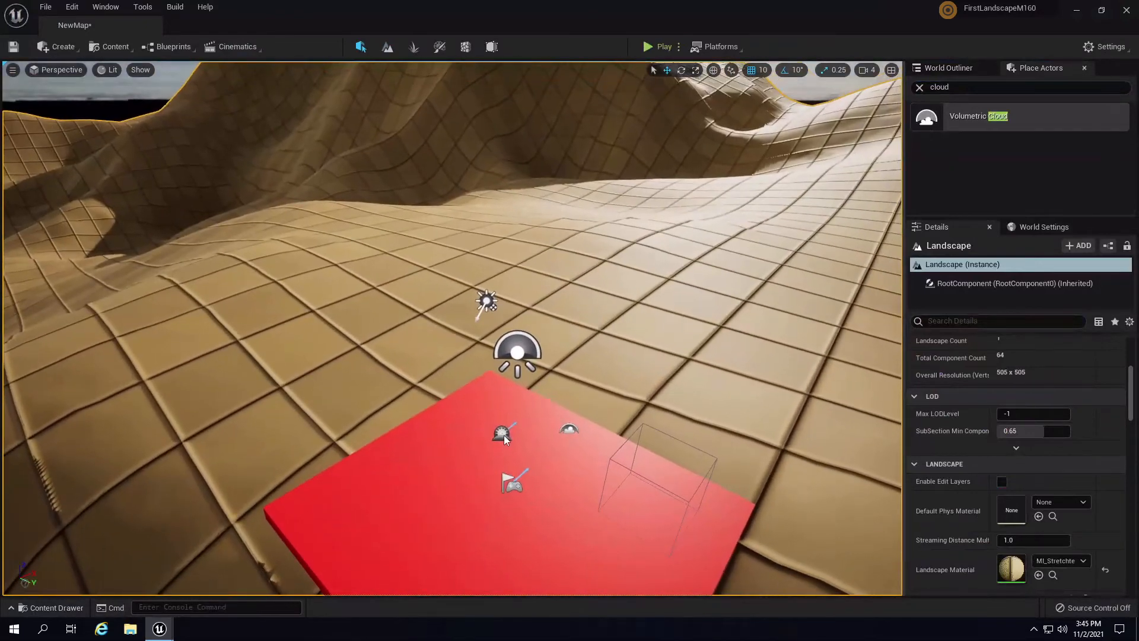
{"action": "left_click", "coordinate": [504, 435]}
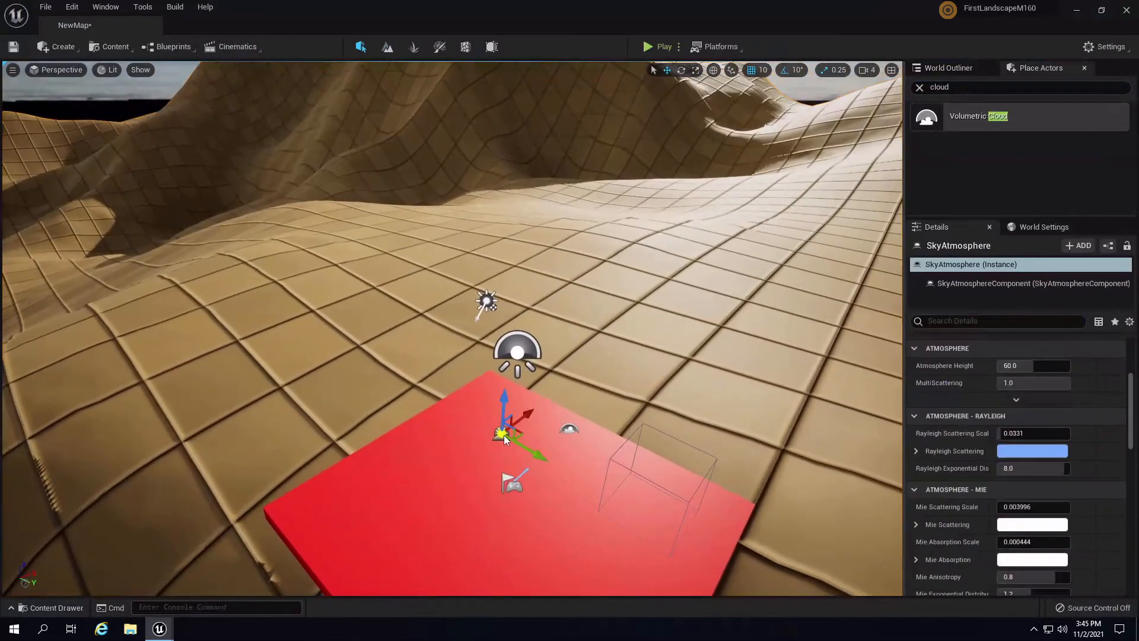
{"action": "left_click", "coordinate": [569, 430]}
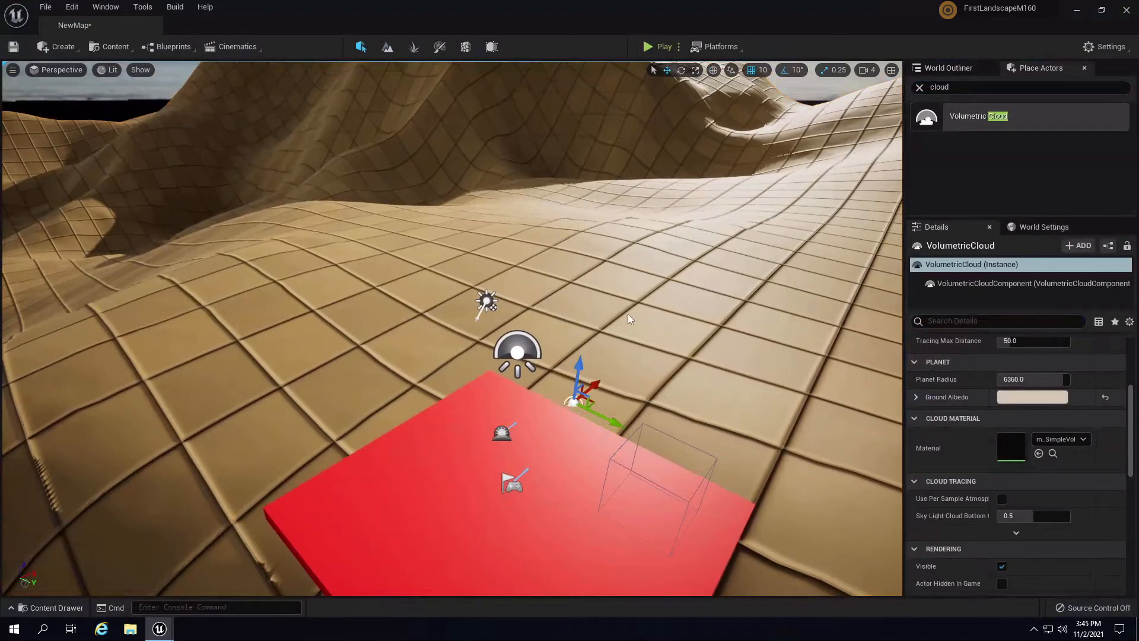
{"action": "right_click_drag", "start_coordinate": [628, 314], "coordinate": [670, 279]}
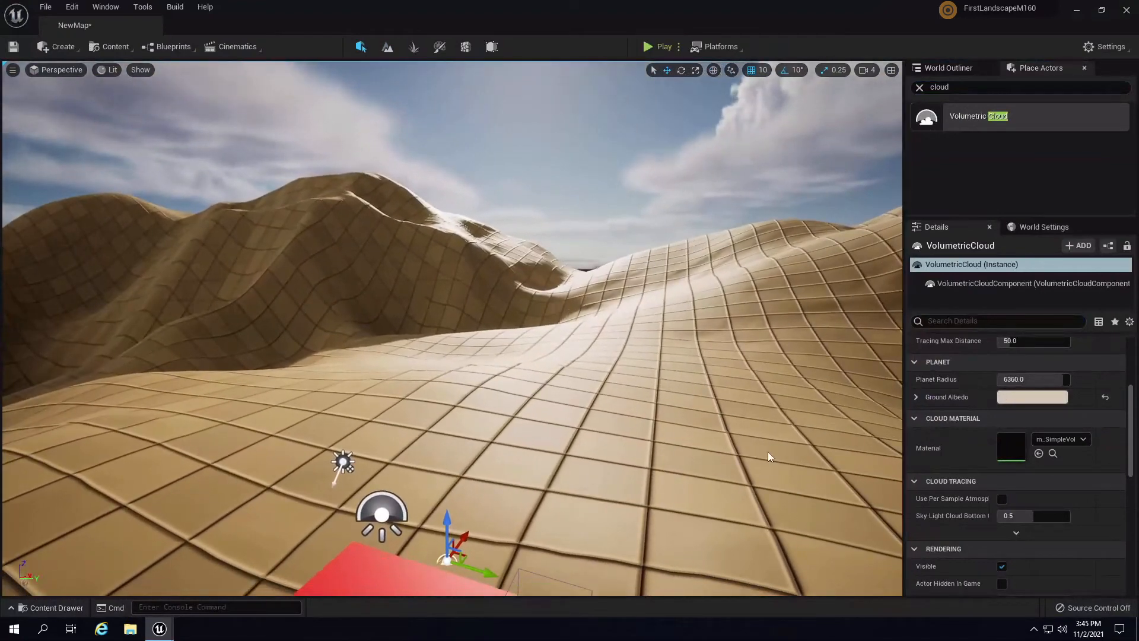
{"action": "left_click_drag", "start_coordinate": [1129, 428], "coordinate": [1127, 361]}
{"action": "right_click_drag", "start_coordinate": [519, 369], "coordinate": [492, 402]}
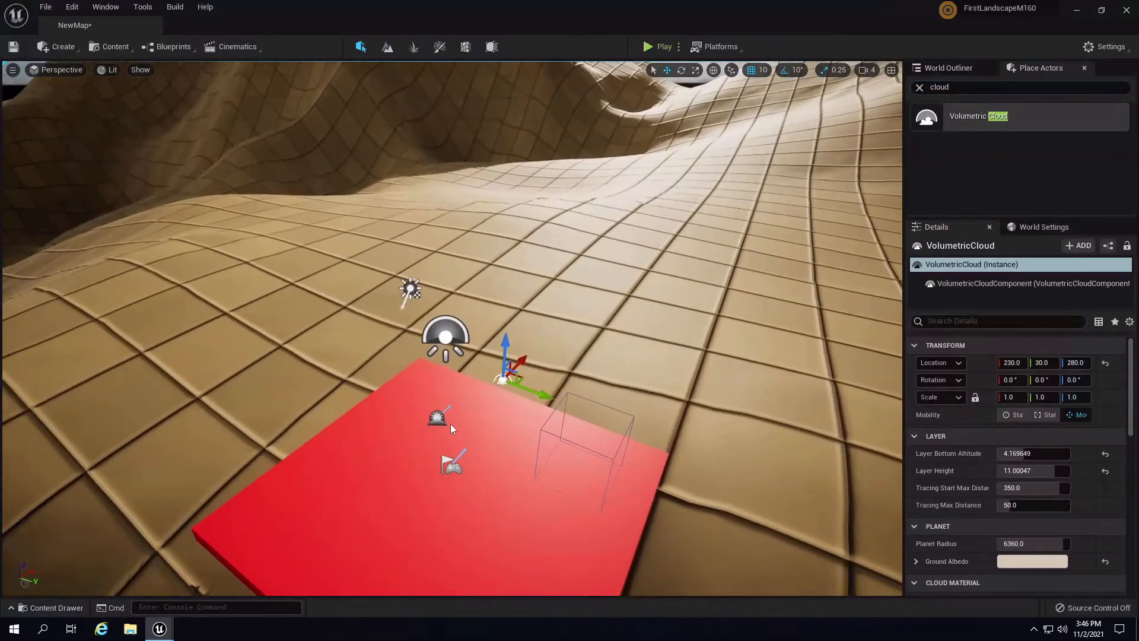
{"action": "left_click", "coordinate": [433, 417]}
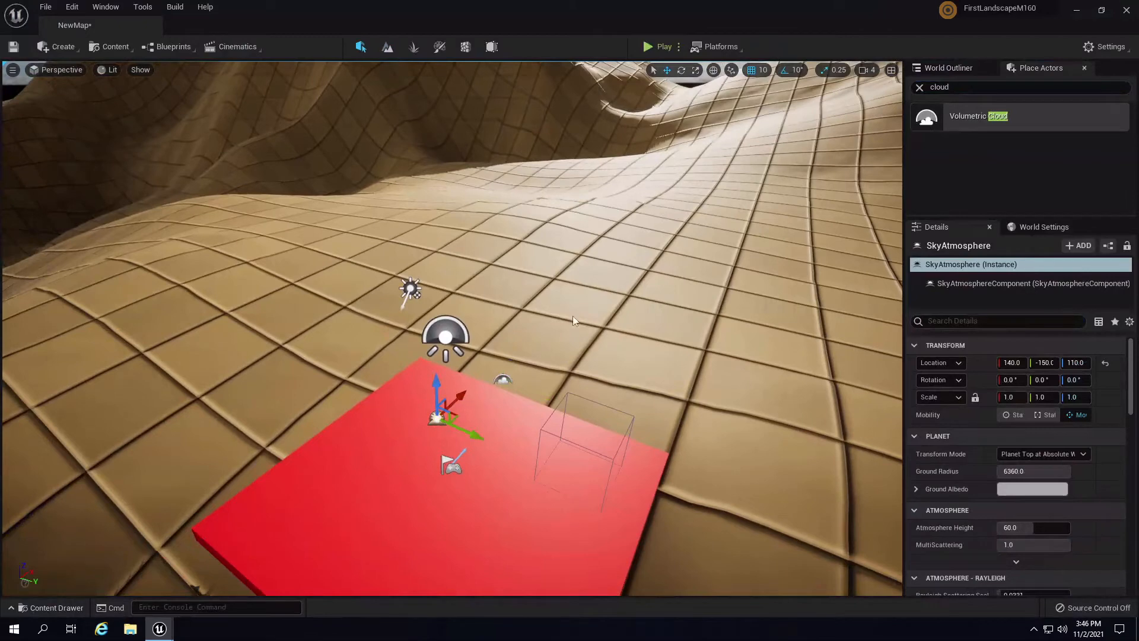
{"action": "right_click_drag", "start_coordinate": [564, 382], "coordinate": [557, 315]}
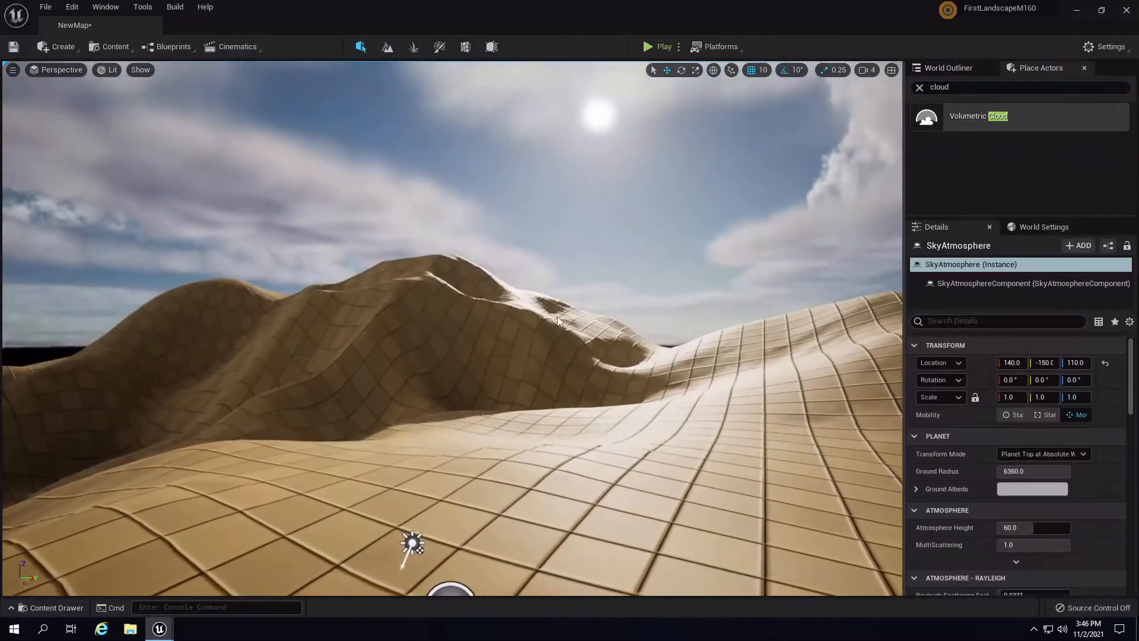
{"action": "right_click_drag", "start_coordinate": [706, 364], "coordinate": [576, 531]}
{"action": "right_click_drag", "start_coordinate": [587, 479], "coordinate": [586, 414]}
{"action": "key", "text": "e"}
{"action": "left_click_drag", "start_coordinate": [429, 425], "coordinate": [125, 455]}
{"action": "right_click_drag", "start_coordinate": [621, 318], "coordinate": [429, 399]}
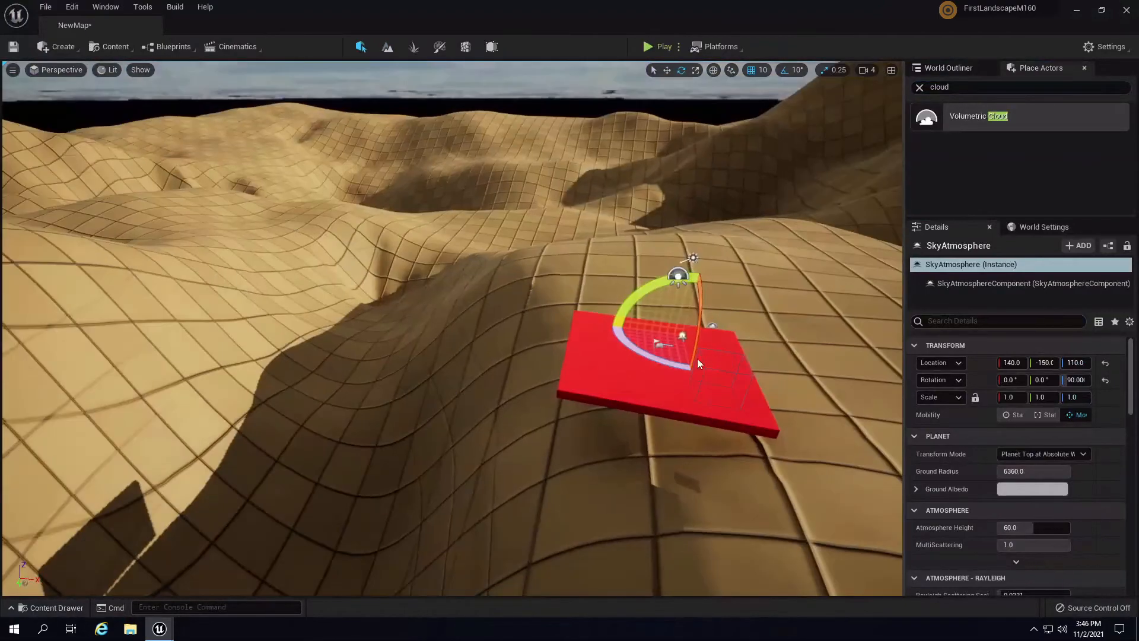
{"action": "right_click_drag", "start_coordinate": [800, 354], "coordinate": [1048, 239]}
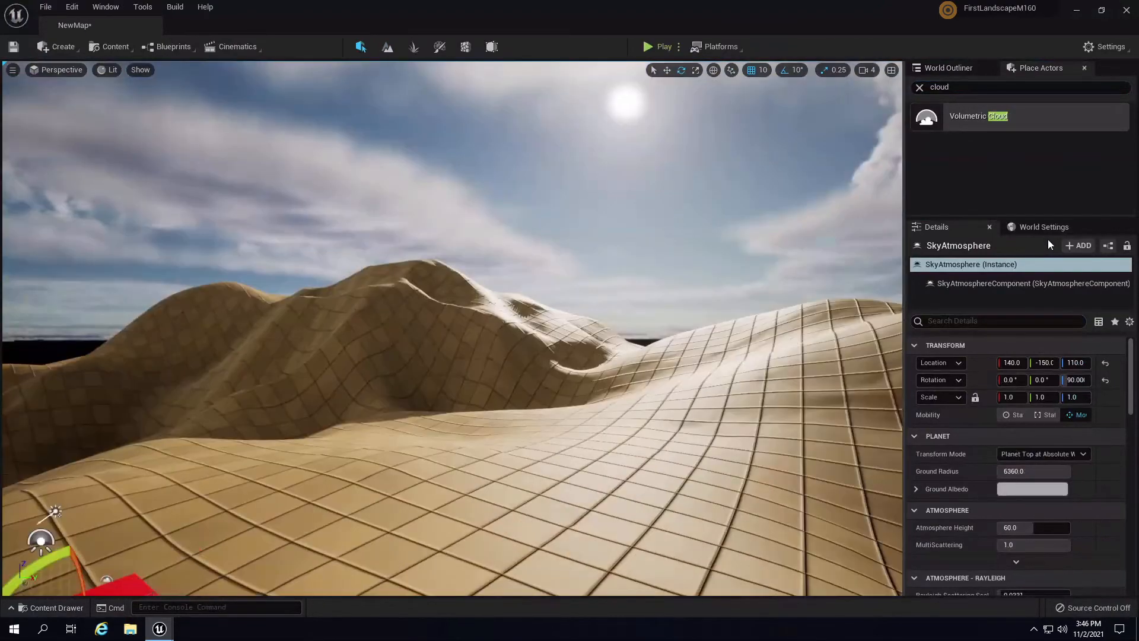
{"action": "right_click_drag", "start_coordinate": [613, 255], "coordinate": [749, 226]}
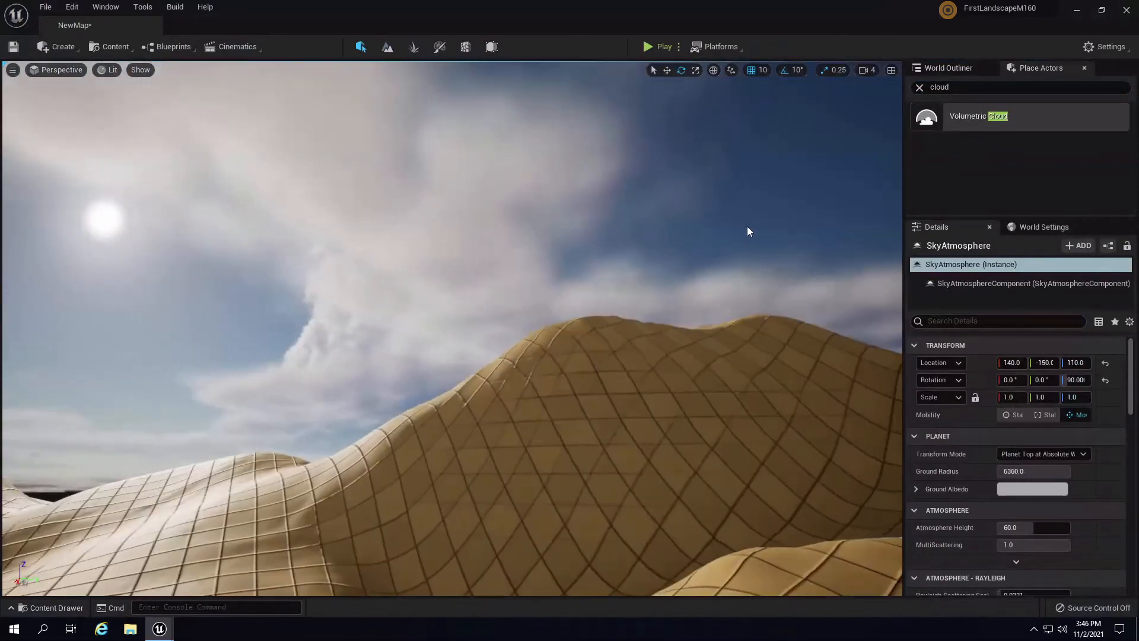
{"action": "right_click_drag", "start_coordinate": [667, 369], "coordinate": [421, 482]}
{"action": "right_click_drag", "start_coordinate": [554, 343], "coordinate": [703, 226]}
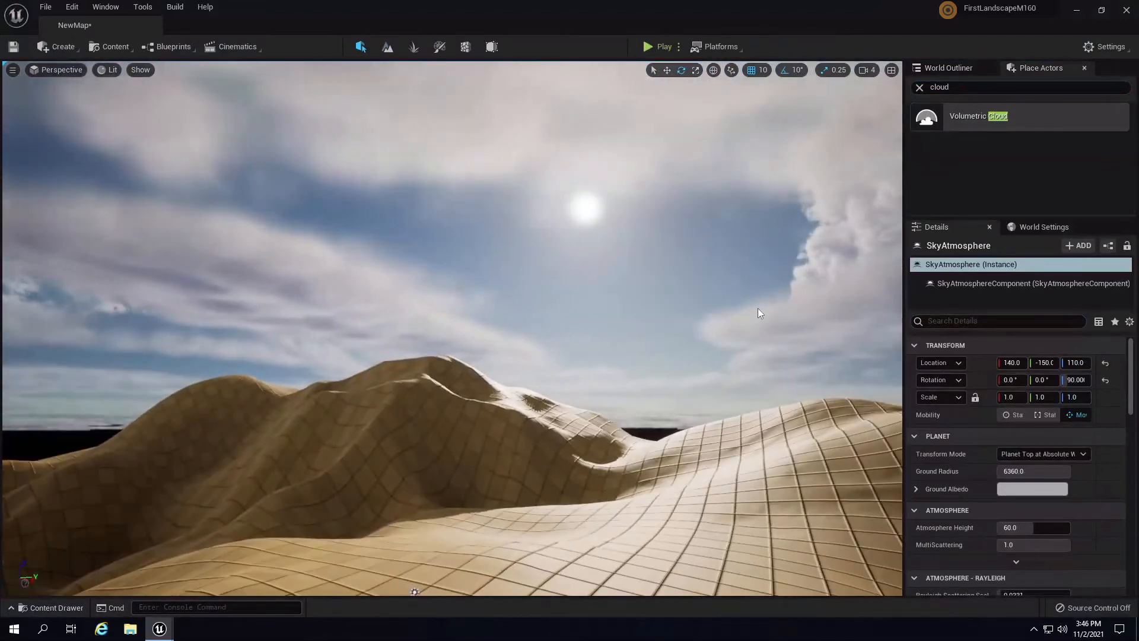
{"action": "right_click_drag", "start_coordinate": [757, 308], "coordinate": [749, 384]}
- Rotate the VolumetricCloud to -60° around Z and raise it from Z 280 to 490
{"action": "left_click", "coordinate": [655, 434]}
{"action": "key", "text": "s"}
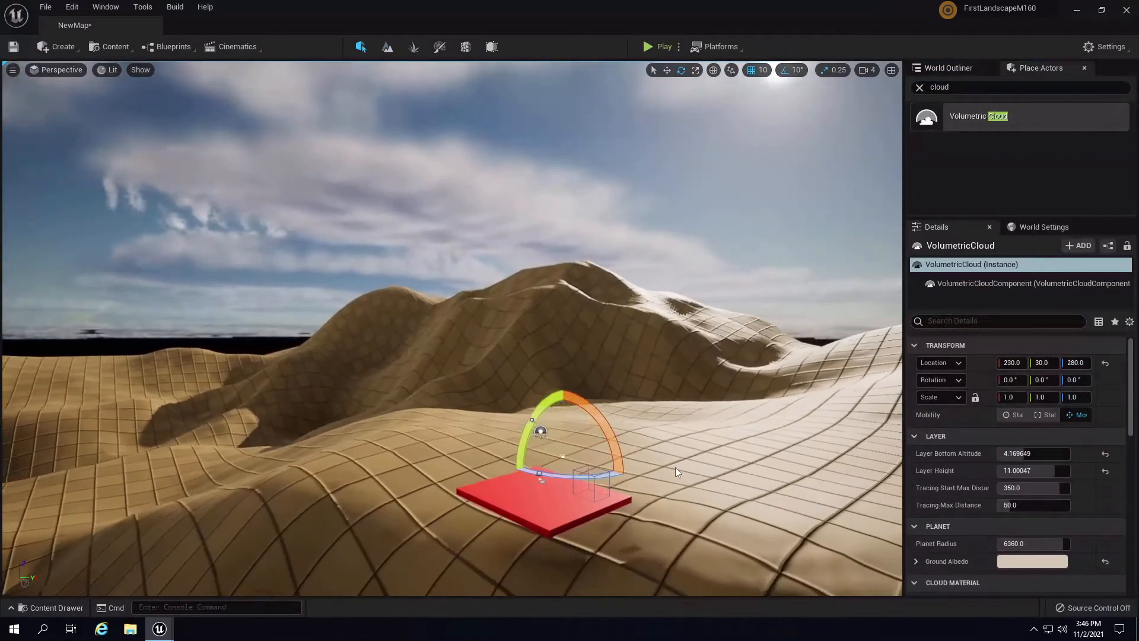
{"action": "left_click_drag", "start_coordinate": [569, 478], "coordinate": [766, 440]}
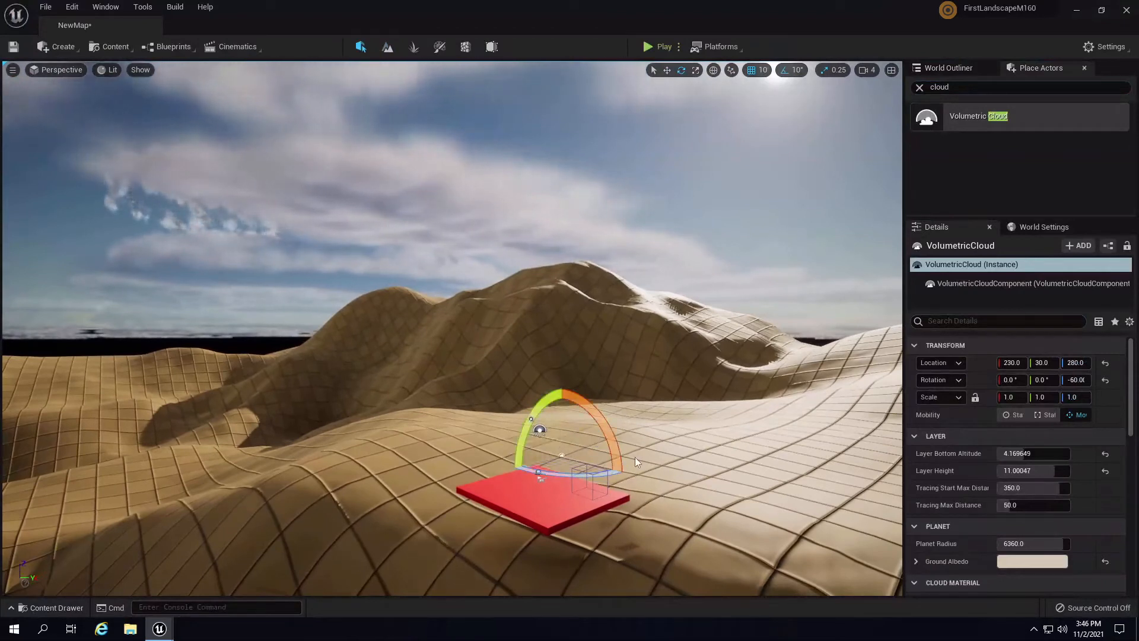
{"action": "key", "text": "w"}
{"action": "left_click_drag", "start_coordinate": [561, 407], "coordinate": [571, 386]}
{"action": "key", "text": "w"}
{"action": "right_click_drag", "start_coordinate": [713, 447], "coordinate": [585, 467]}
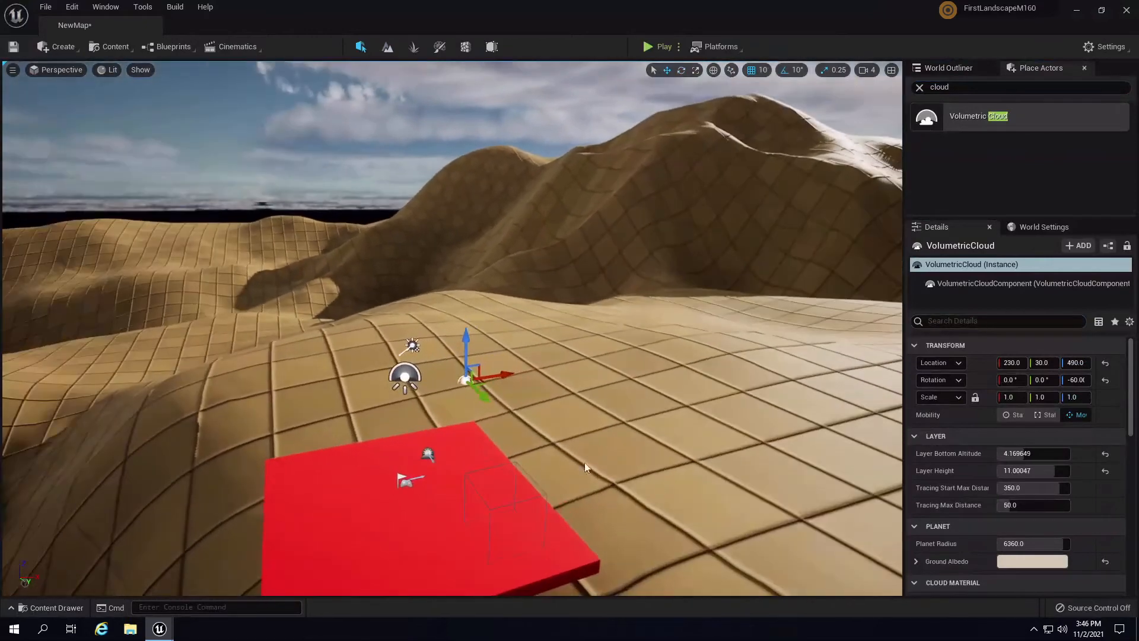
- Filter the cloud's Details for 'bill' and set Editor Billboard Scale to 2.0
{"action": "key", "text": "Escape"}
{"action": "left_click", "coordinate": [466, 380]}
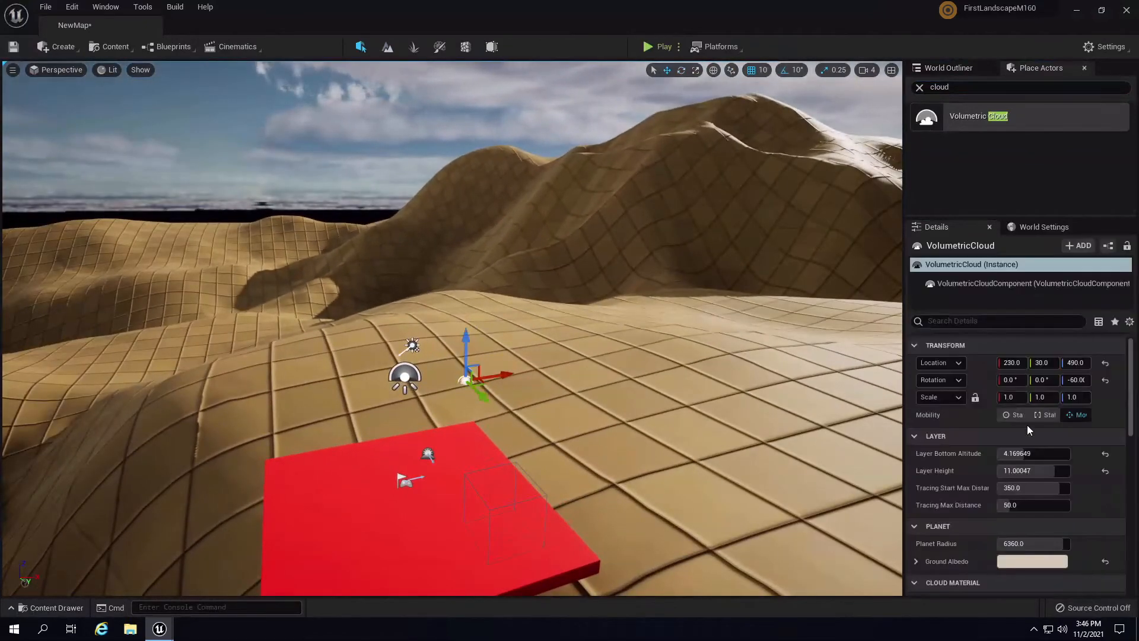
{"action": "left_click_drag", "start_coordinate": [1131, 386], "coordinate": [1129, 615]}
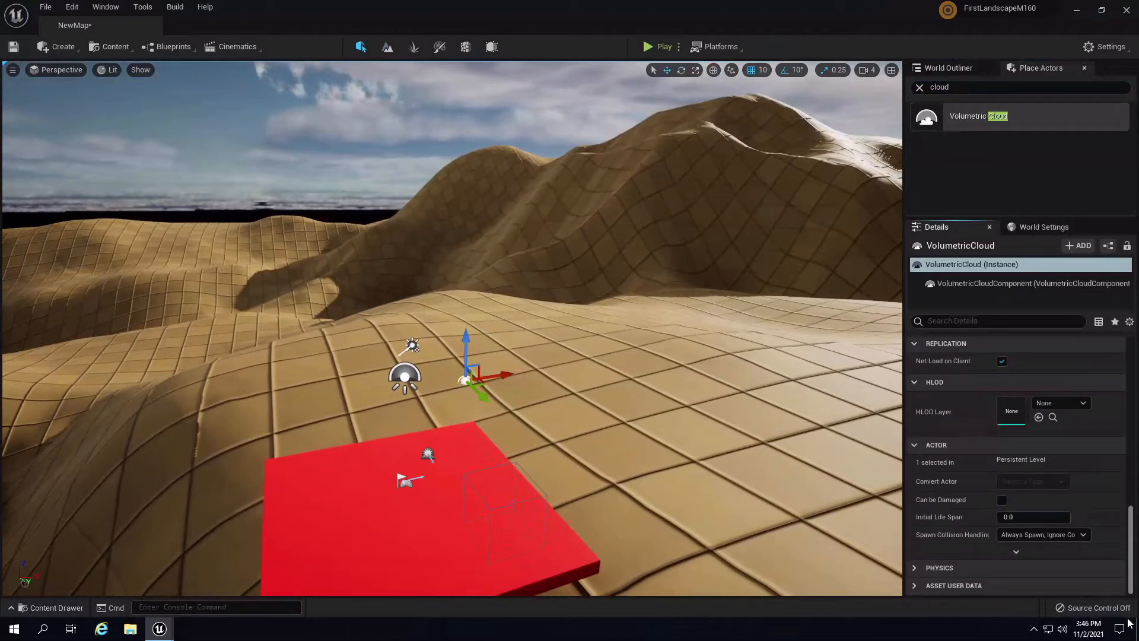
{"action": "left_click", "coordinate": [984, 322]}
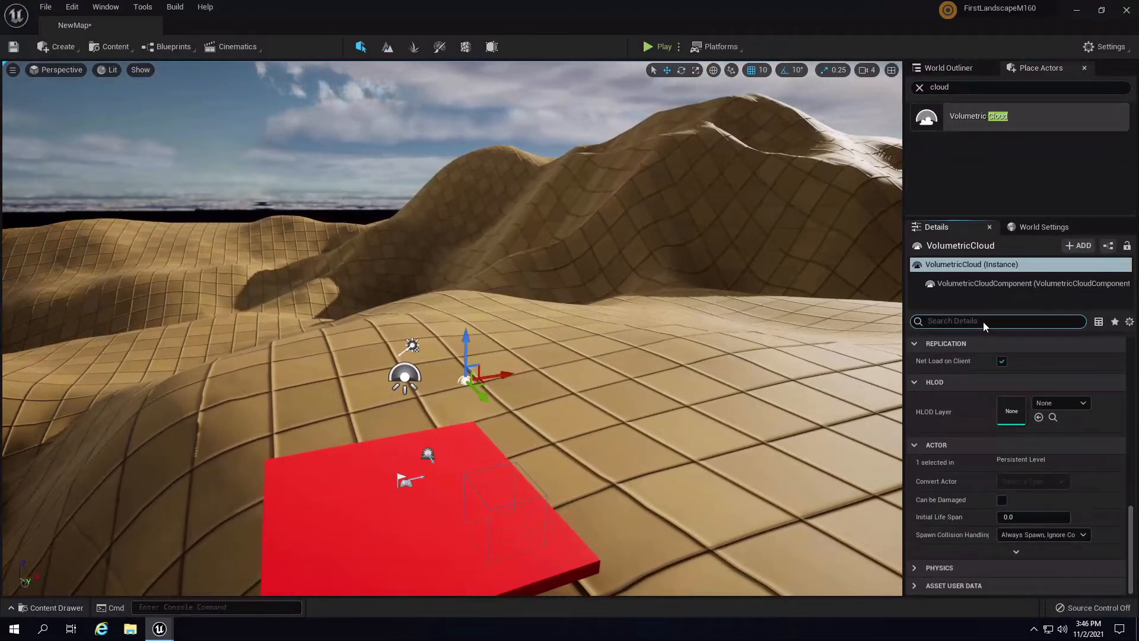
{"action": "type", "text": "bill"}
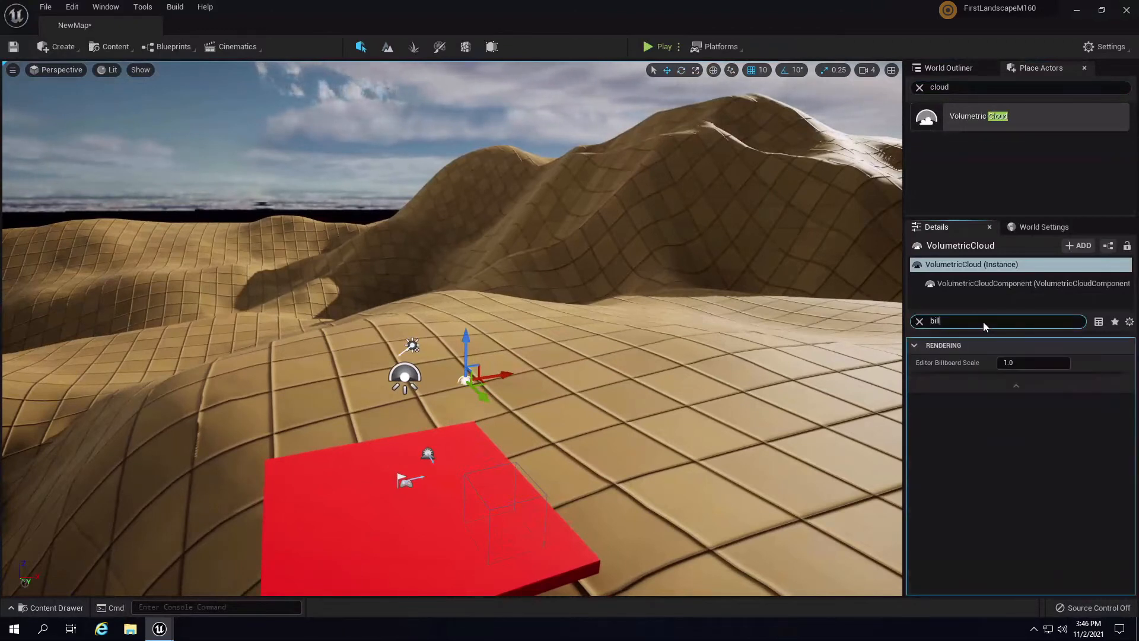
{"action": "left_click", "coordinate": [1038, 362]}
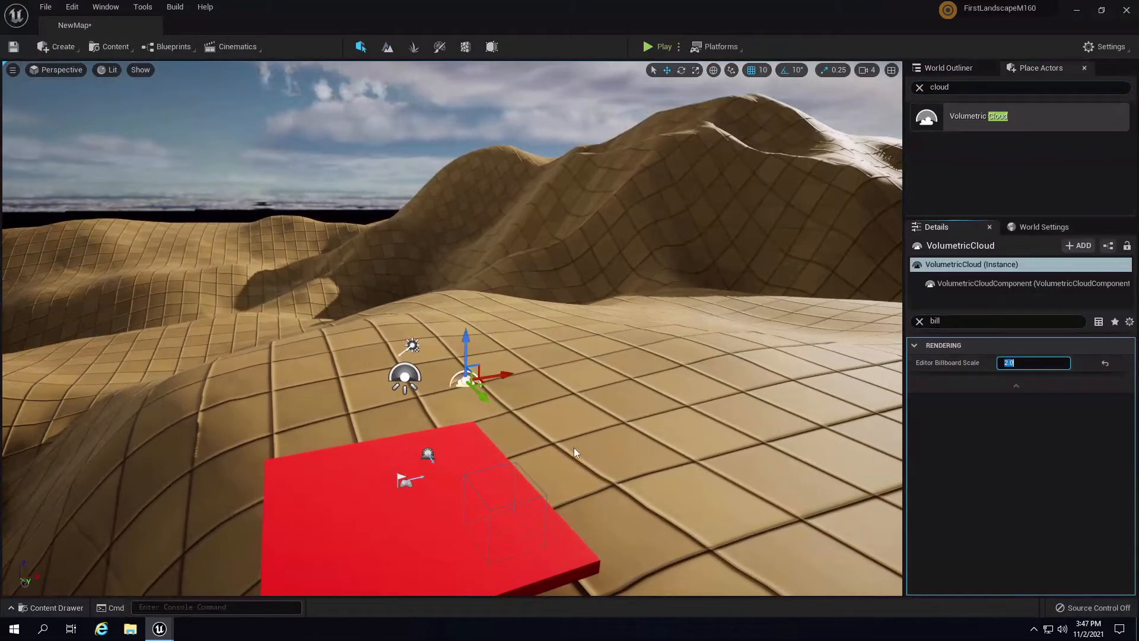
{"action": "mouse_move", "coordinate": [636, 404]}
{"action": "right_mouse_down"}
{"action": "mouse_move", "coordinate": [614, 430]}
{"action": "mouse_move", "coordinate": [617, 404]}
{"action": "mouse_move", "coordinate": [648, 393]}
{"action": "mouse_move", "coordinate": [646, 373]}
{"action": "mouse_move", "coordinate": [631, 410]}
{"action": "right_mouse_up"}
{"action": "key", "text": "w"}
{"action": "key", "text": "s"}
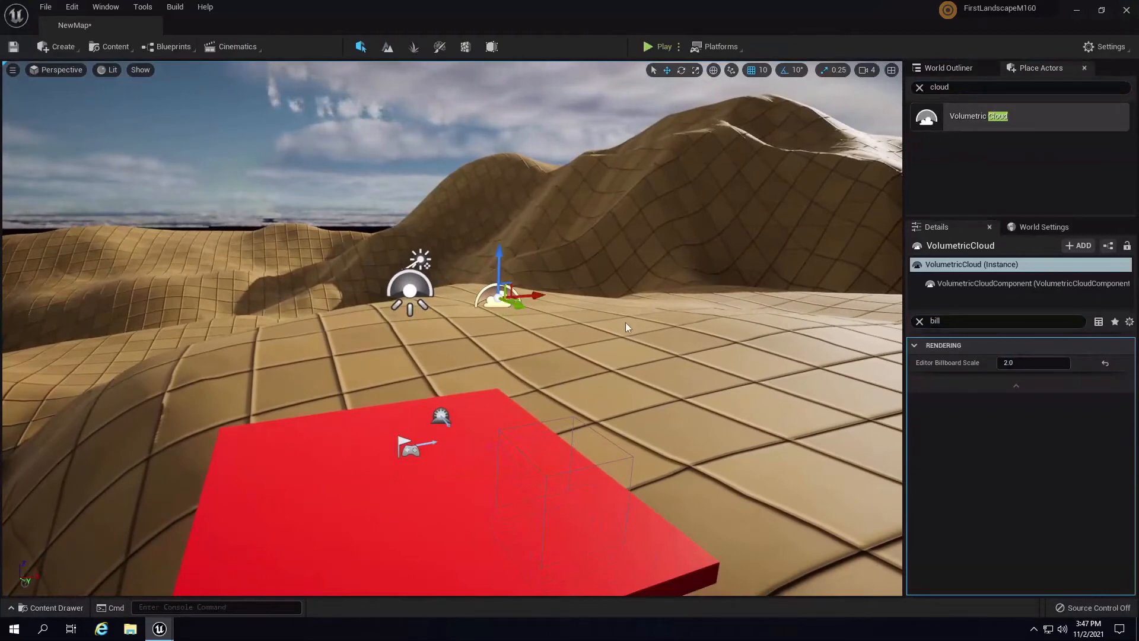
{"action": "right_click_drag", "start_coordinate": [475, 308], "coordinate": [709, 414]}
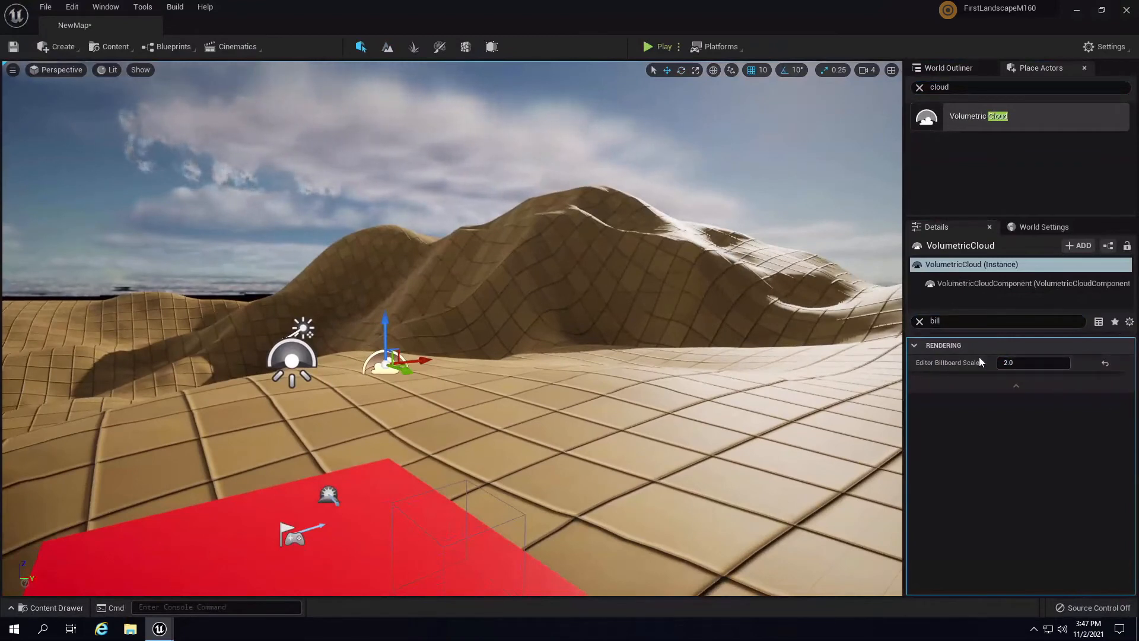
- Clear the property filter, survey the scene and viewport show options, then select the sun light
{"action": "left_click", "coordinate": [919, 322]}
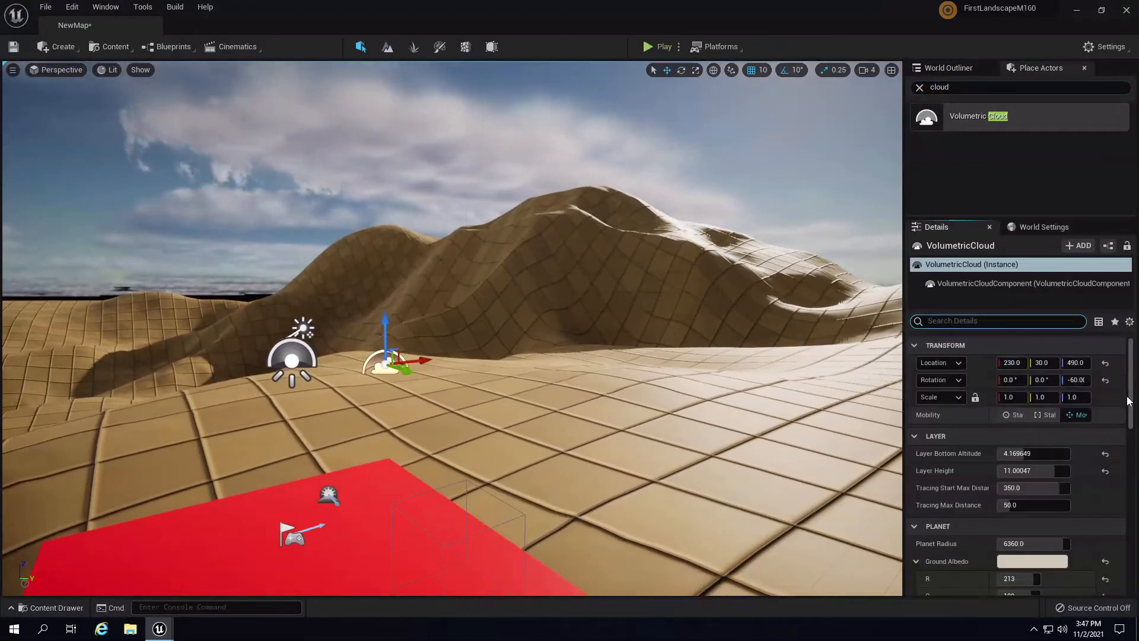
{"action": "scroll", "coordinate": [1017, 463], "scroll_direction": "down", "scroll_amount": 10}
{"action": "left_click_drag", "start_coordinate": [1130, 569], "coordinate": [1124, 597]}
{"action": "scroll", "coordinate": [1121, 573], "scroll_direction": "up", "scroll_amount": 10}
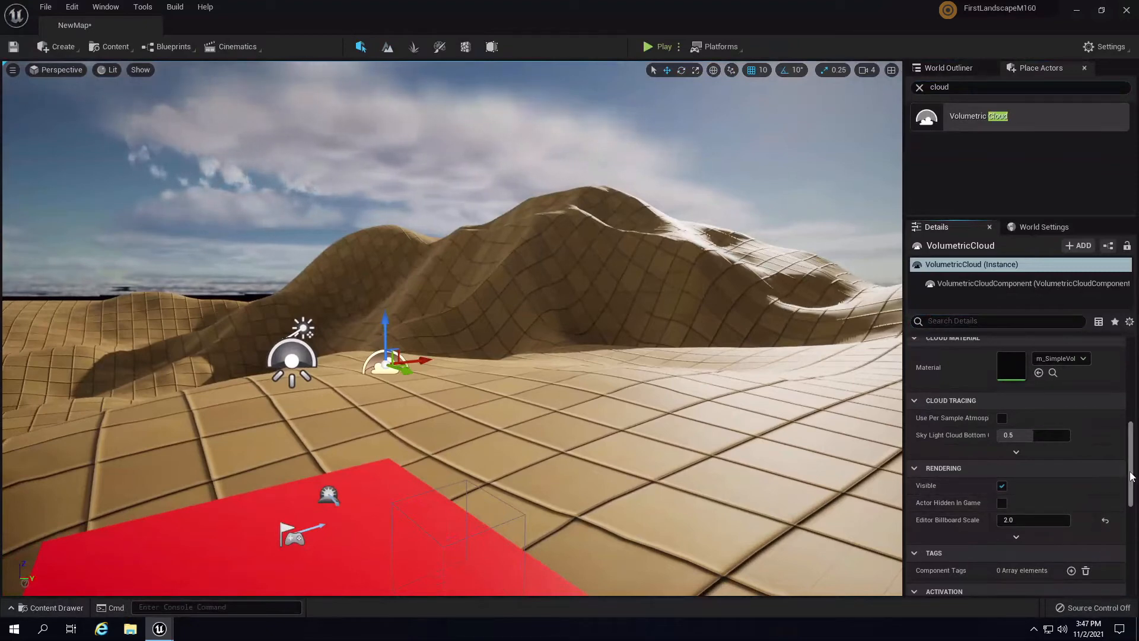
{"action": "left_click_drag", "start_coordinate": [1123, 476], "coordinate": [1135, 372]}
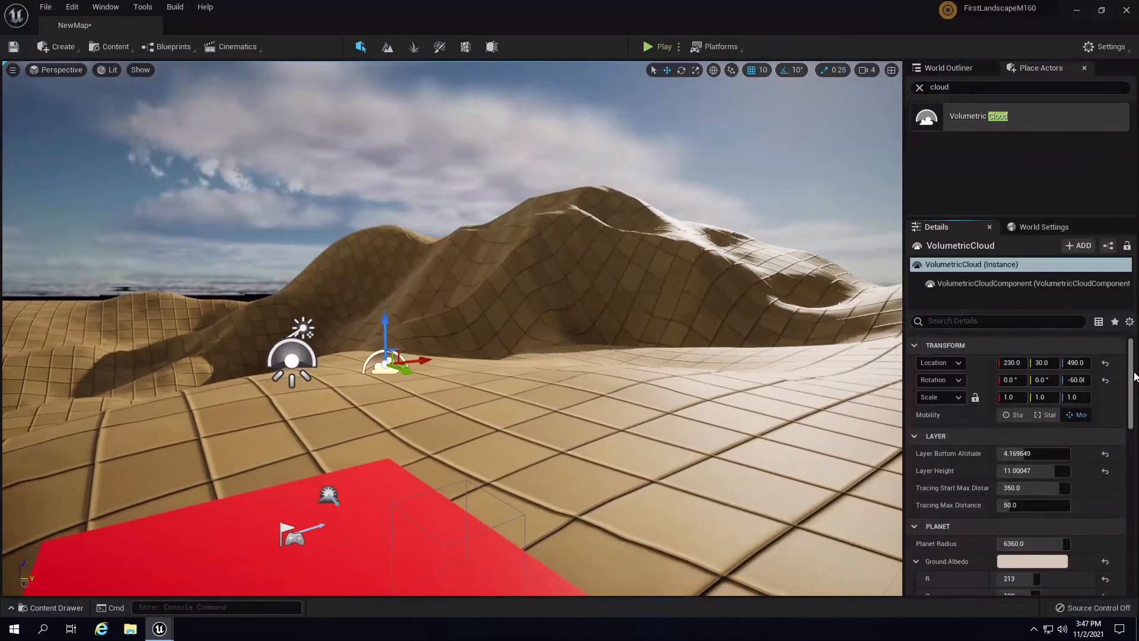
{"action": "right_click_drag", "start_coordinate": [509, 392], "coordinate": [410, 410]}
{"action": "middle_click_drag", "start_coordinate": [368, 407], "coordinate": [76, 432]}
{"action": "right_click_drag", "start_coordinate": [474, 305], "coordinate": [439, 323]}
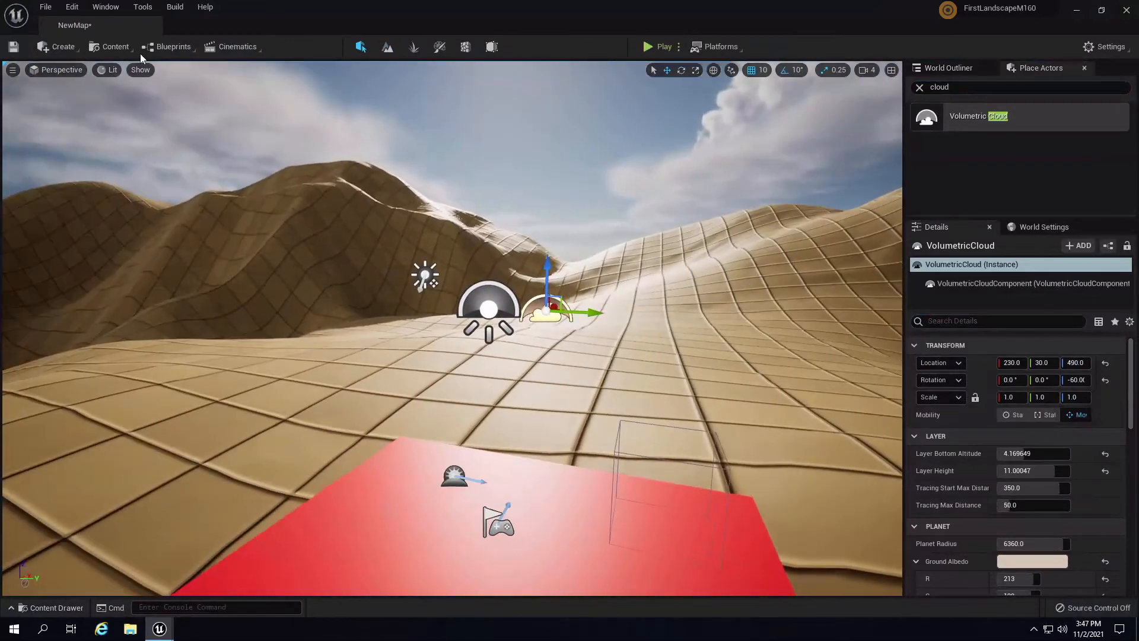
{"action": "left_click", "coordinate": [142, 70]}
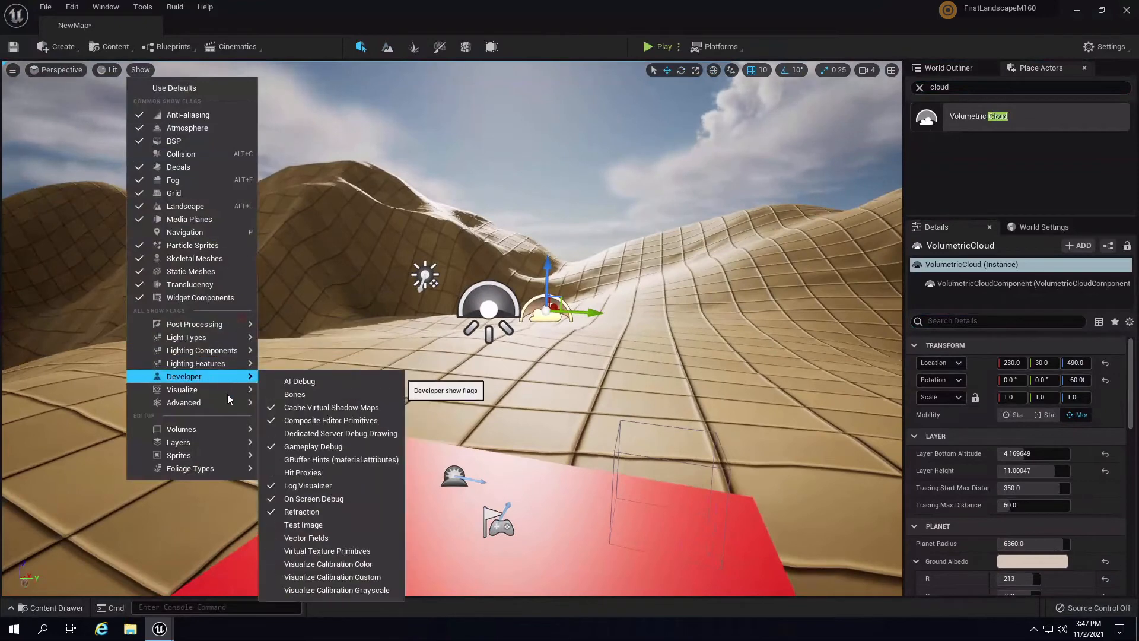
{"action": "mouse_move", "coordinate": [208, 439]}
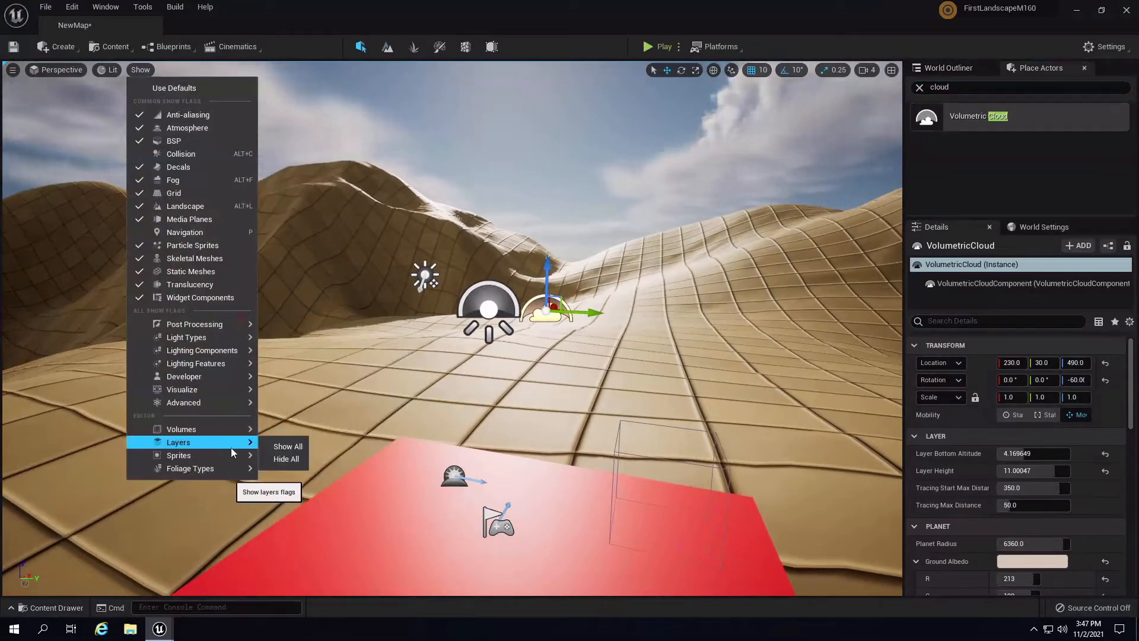
{"action": "mouse_move", "coordinate": [220, 426]}
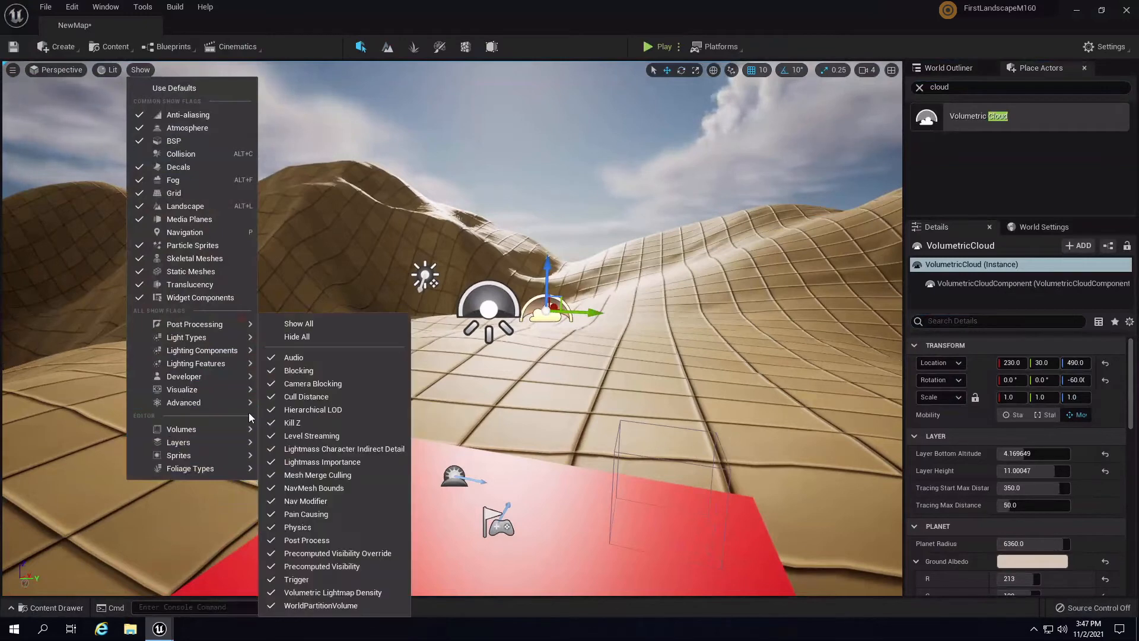
{"action": "left_click", "coordinate": [428, 274]}
- Try Light Source intensity 14 lux, then settle on an intensity of 10 lux
{"action": "left_click", "coordinate": [1034, 455]}
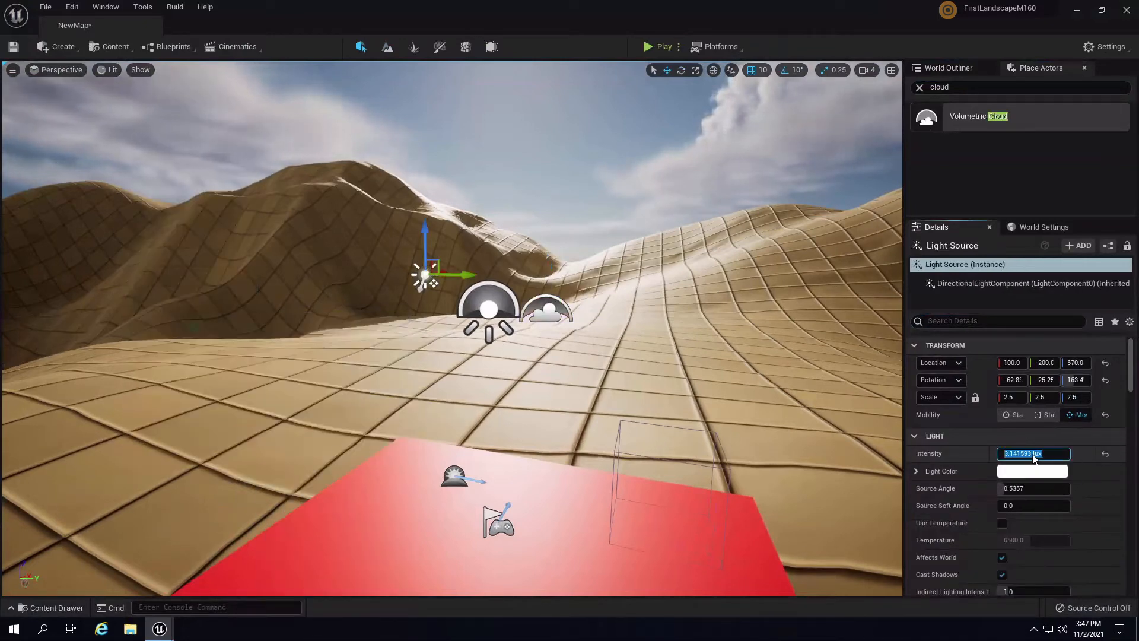
{"action": "type", "text": "14"}
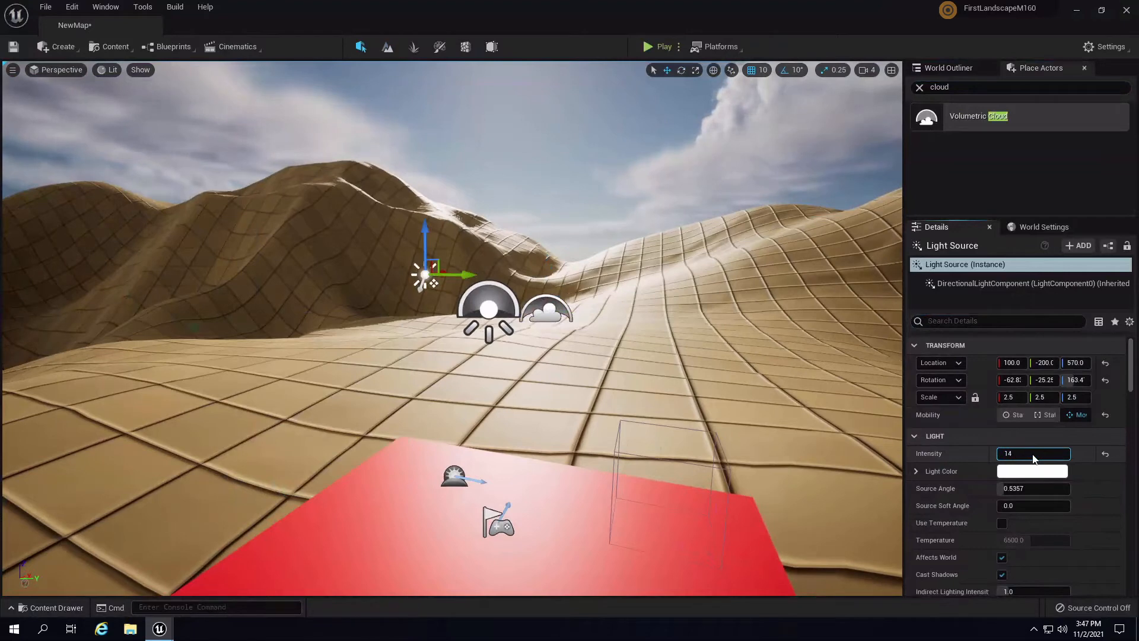
{"action": "key", "text": "Return"}
{"action": "right_click_drag", "start_coordinate": [704, 294], "coordinate": [717, 185]}
{"action": "right_click_drag", "start_coordinate": [752, 259], "coordinate": [757, 290]}
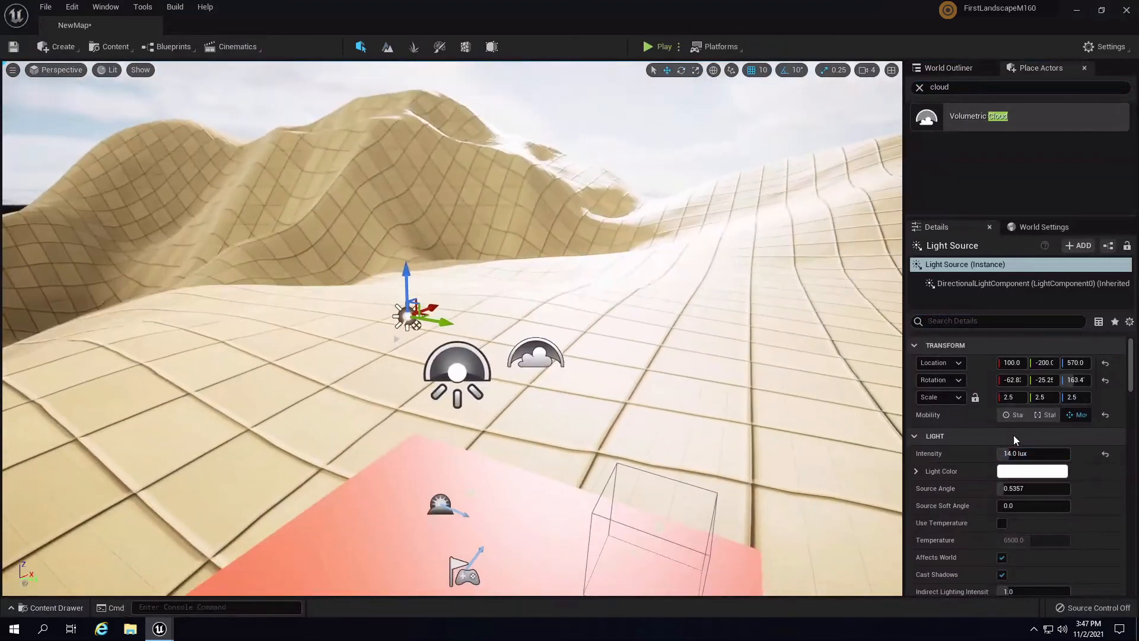
{"action": "left_click", "coordinate": [1019, 454]}
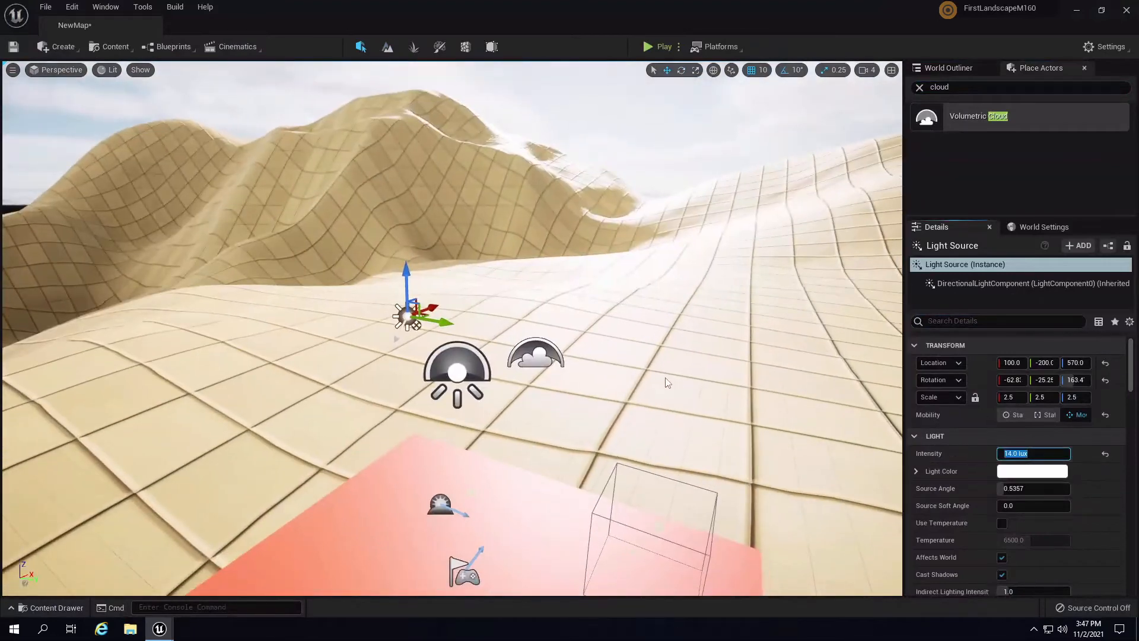
{"action": "type", "text": "10"}
{"action": "key", "text": "Return"}
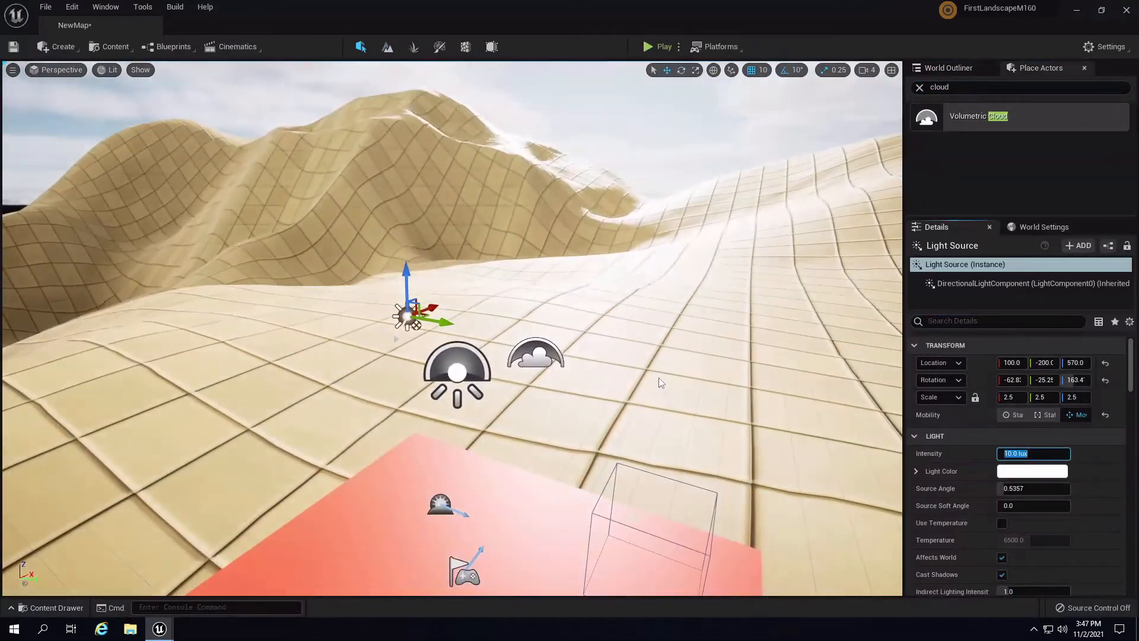
{"action": "right_click_drag", "start_coordinate": [581, 285], "coordinate": [603, 310]}
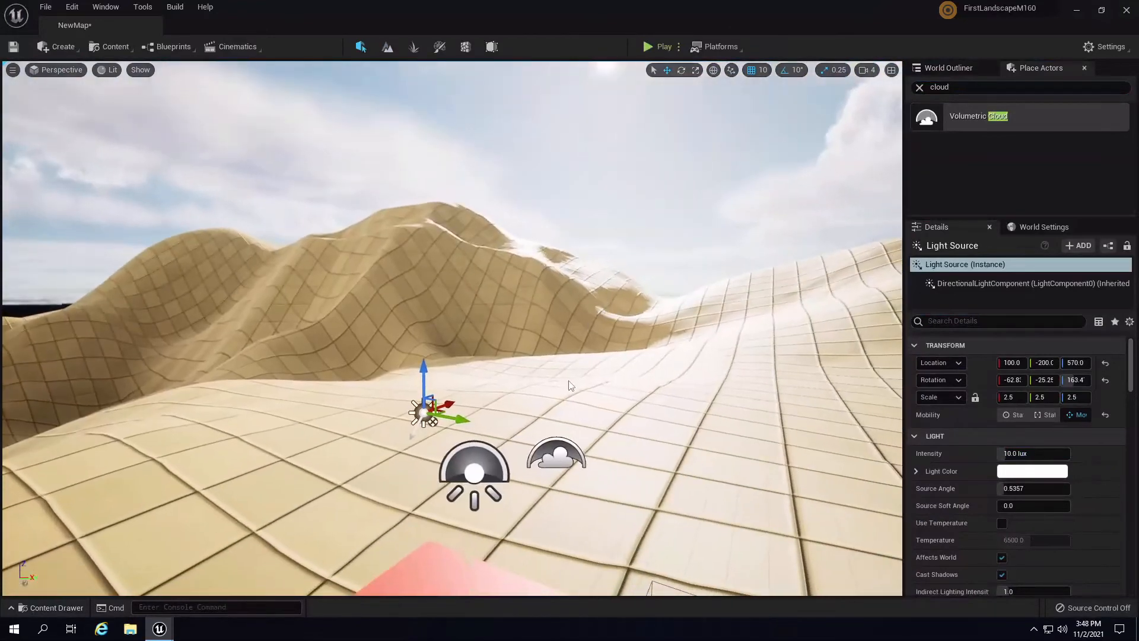
{"action": "left_click", "coordinate": [556, 459]}
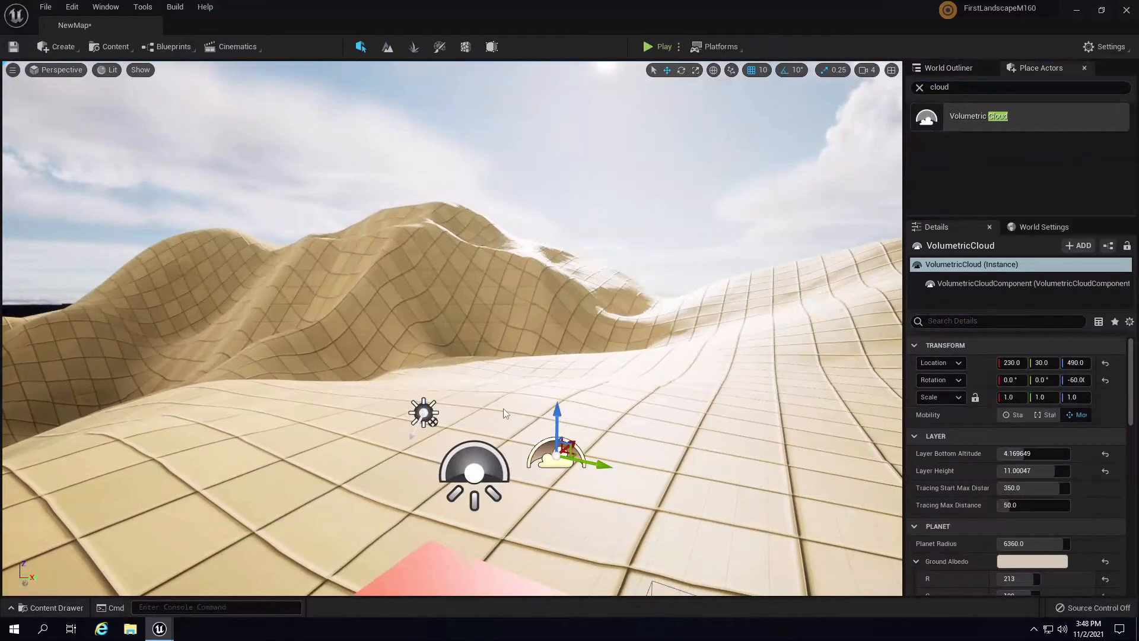
- Clear the cloud actor search, switch to the World Outliner, and inspect the SkyLight's Details
{"action": "right_click_drag", "start_coordinate": [503, 408], "coordinate": [556, 536]}
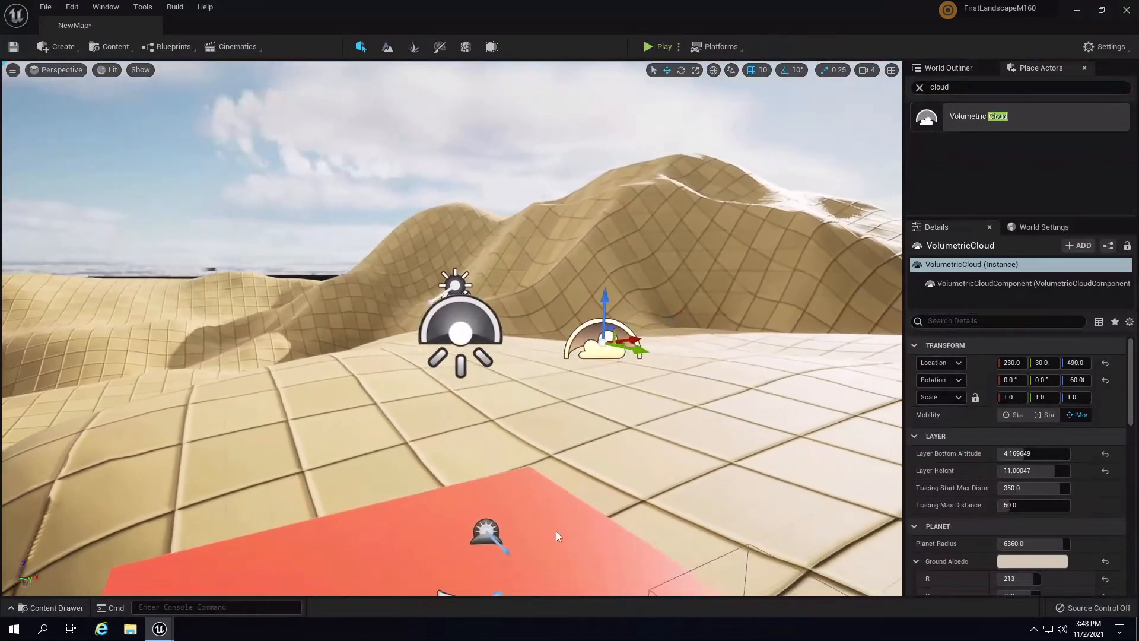
{"action": "left_click", "coordinate": [495, 547]}
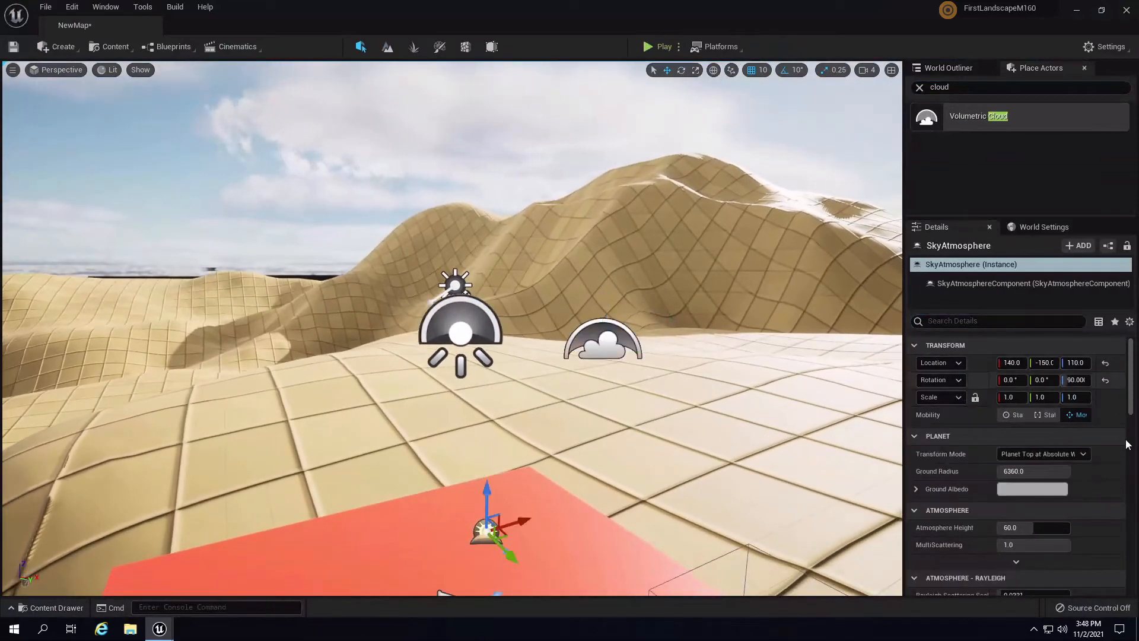
{"action": "left_click", "coordinate": [920, 87]}
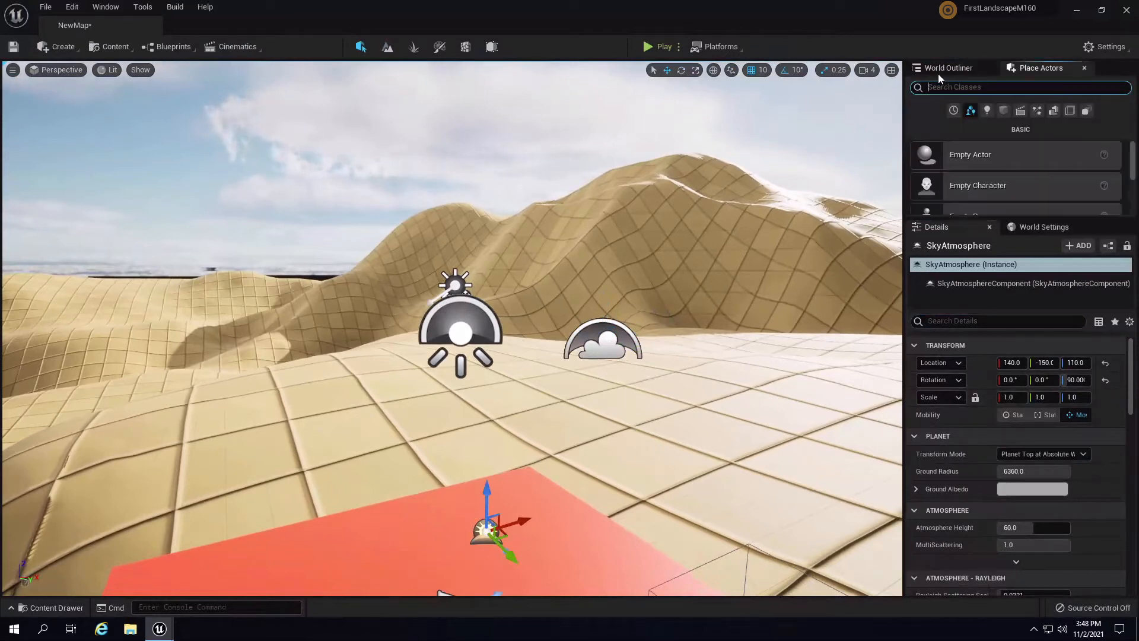
{"action": "left_click", "coordinate": [942, 70]}
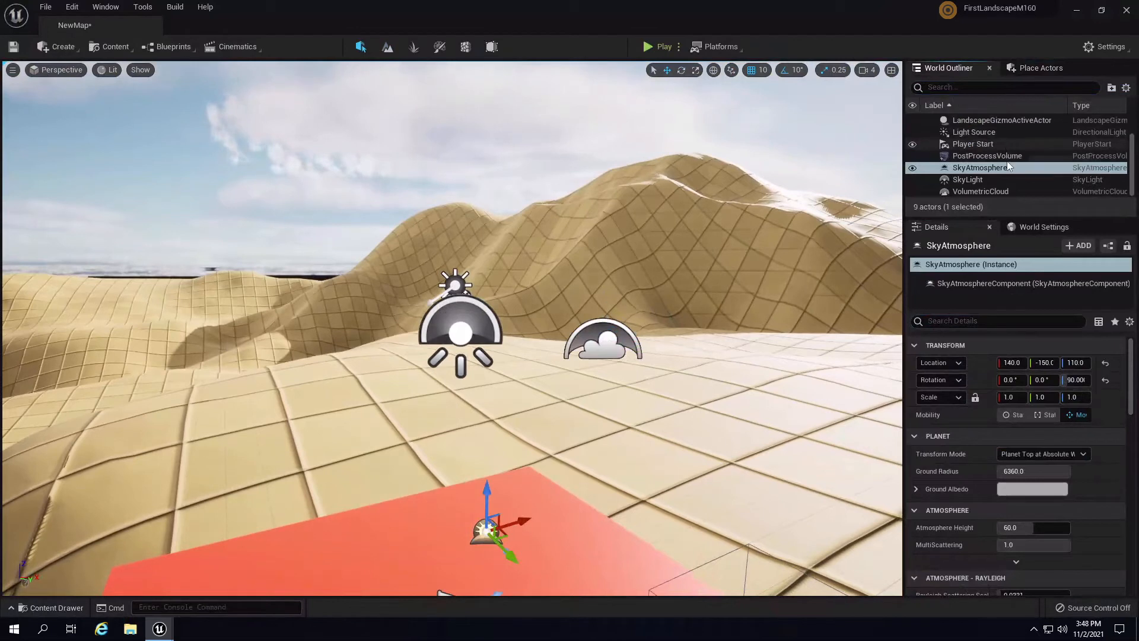
{"action": "left_click", "coordinate": [962, 179]}
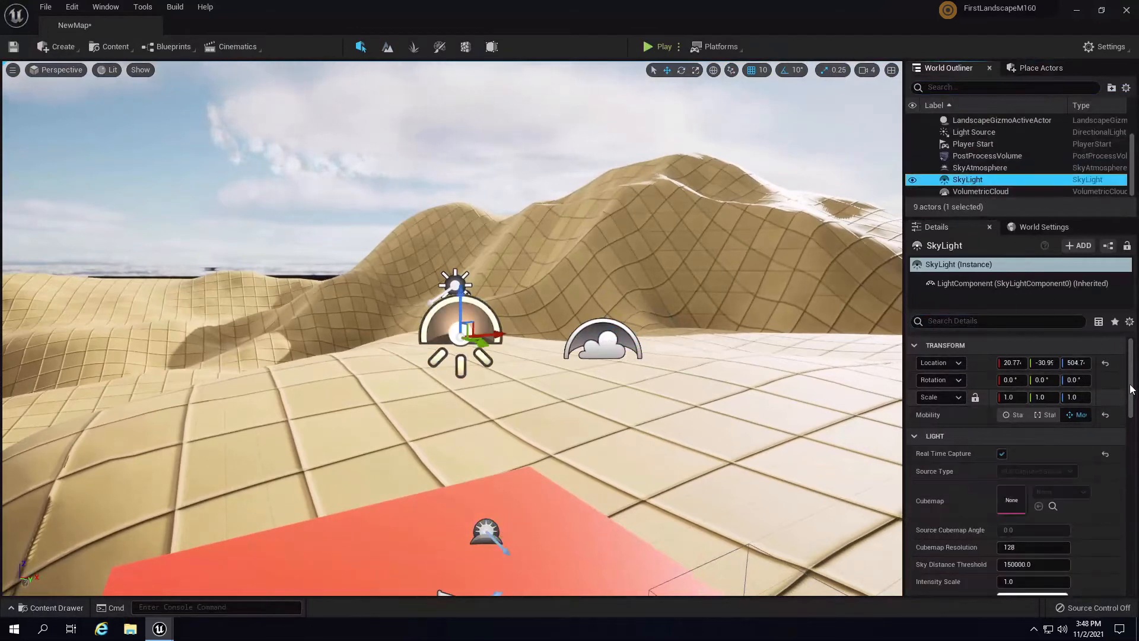
{"action": "left_click_drag", "start_coordinate": [1133, 388], "coordinate": [1133, 503]}
{"action": "scroll", "coordinate": [584, 332], "scroll_direction": "down", "scroll_amount": 10}
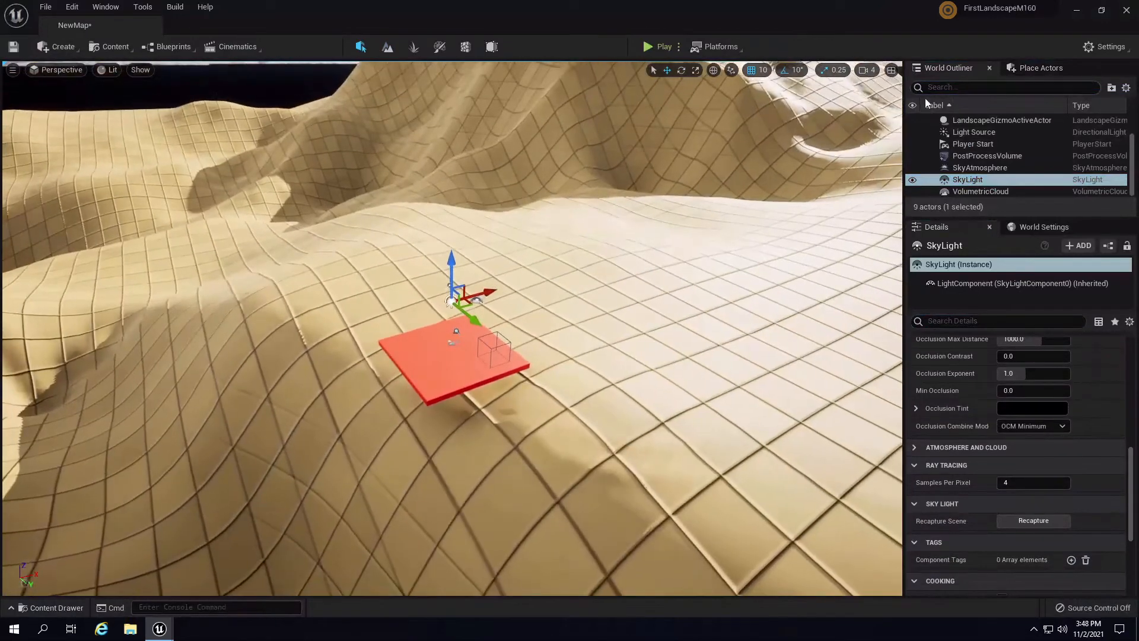
{"action": "left_click", "coordinate": [949, 89]}
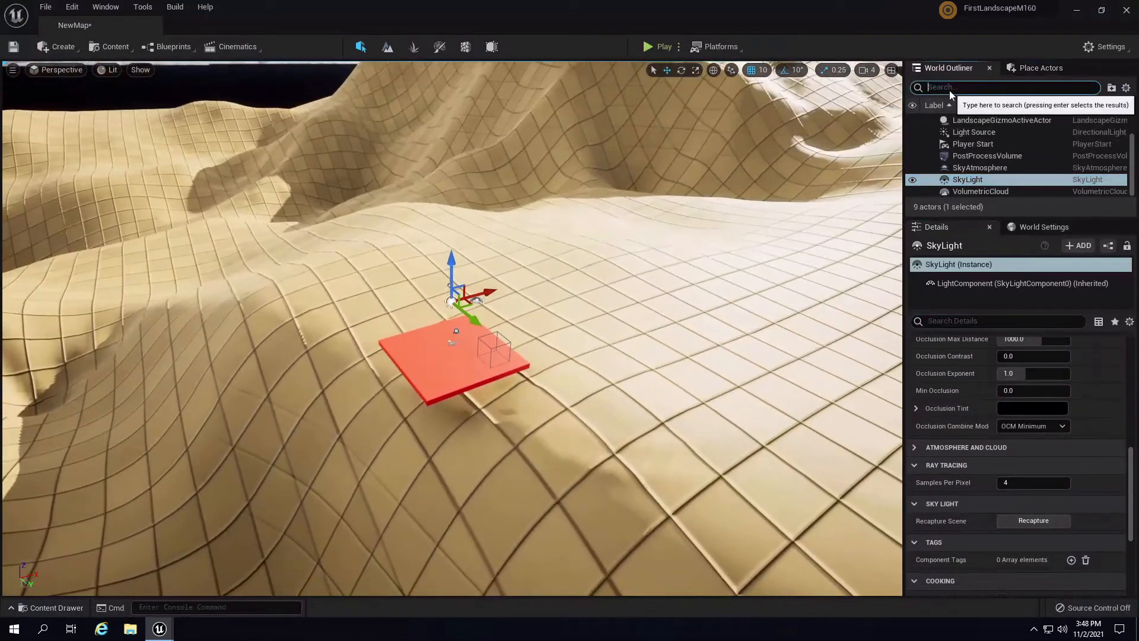
- Check the Outliner for fog, then drag an Exponential Height Fog from Place Actors onto the red plane
{"action": "type", "text": "fog"}
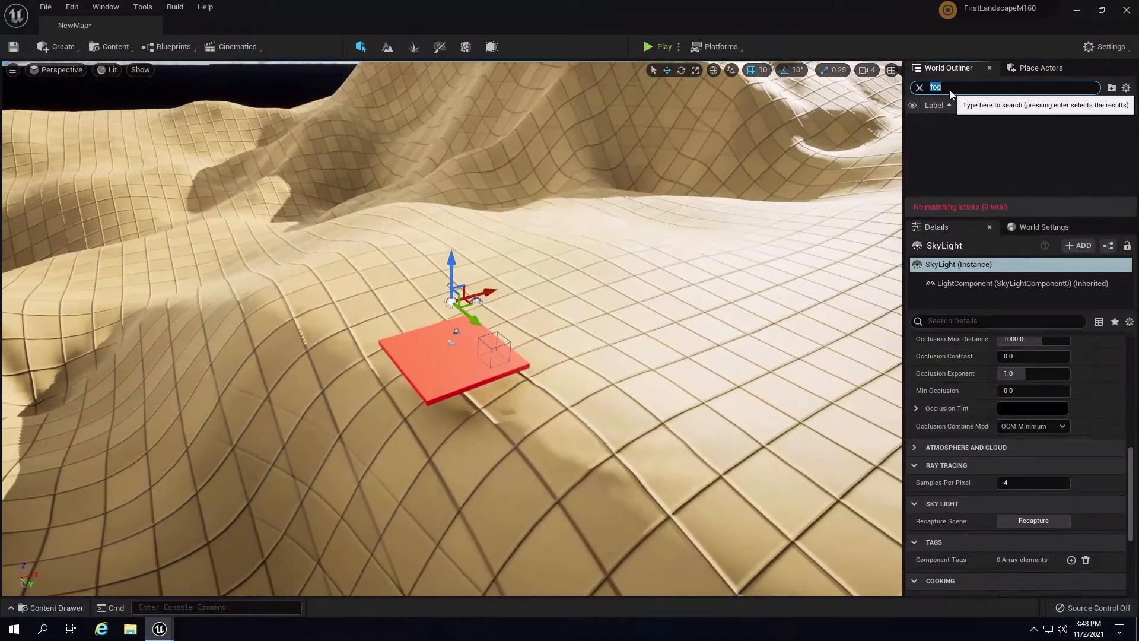
{"action": "key", "text": "BackSpace"}
{"action": "key", "text": "BackSpace"}
{"action": "key", "text": "BackSpace"}
{"action": "left_click", "coordinate": [1035, 69]}
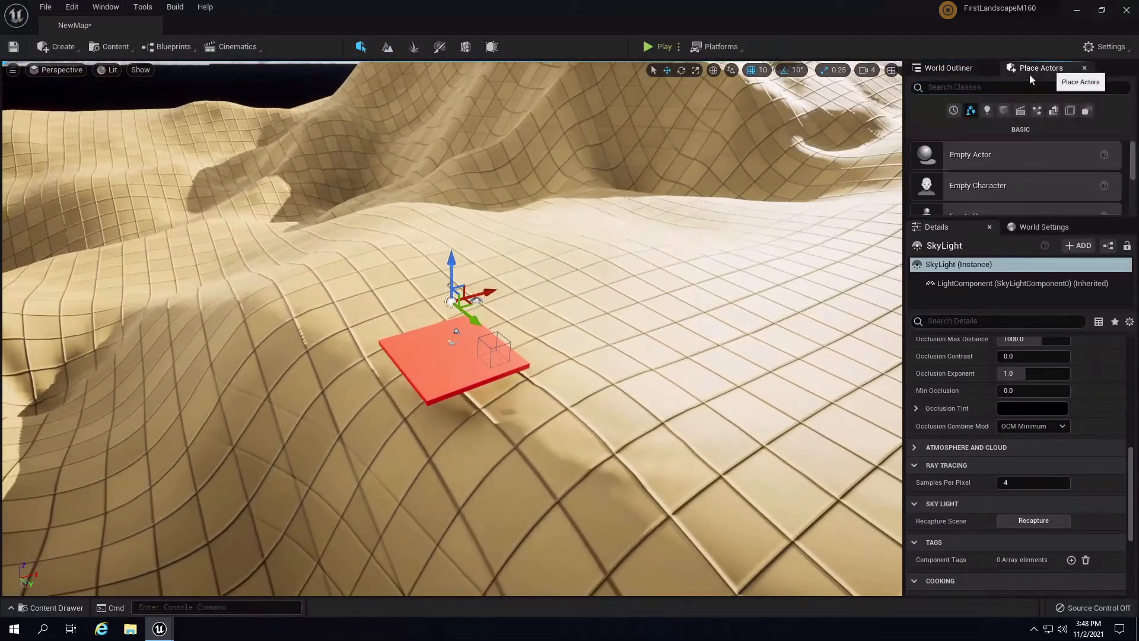
{"action": "left_click", "coordinate": [994, 87]}
{"action": "type", "text": "expo"}
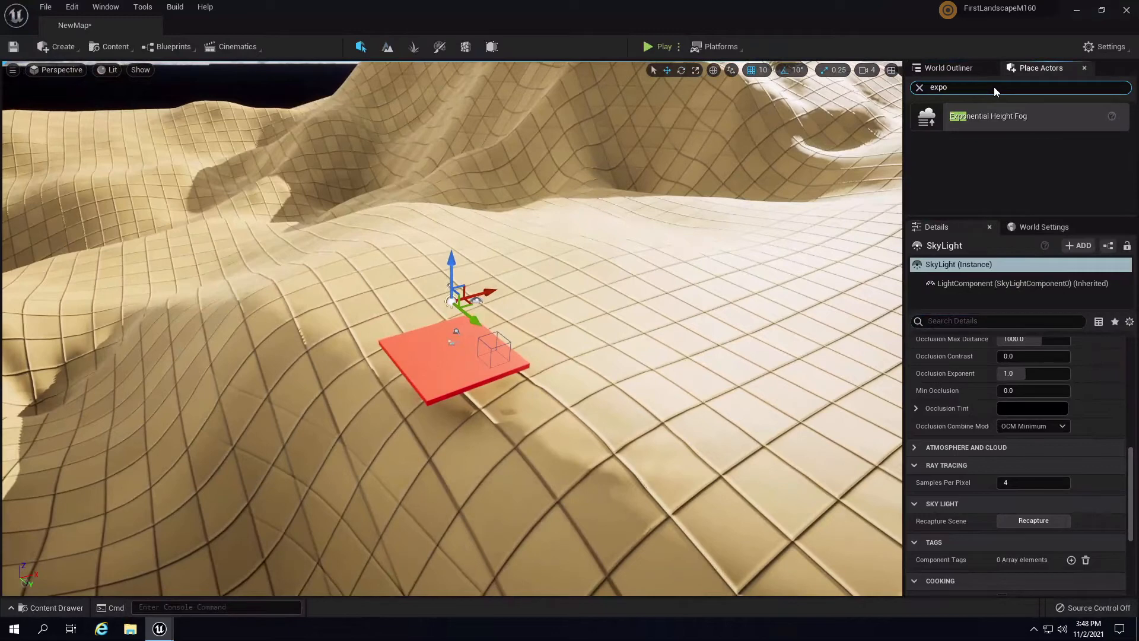
{"action": "left_click_drag", "start_coordinate": [985, 116], "coordinate": [539, 361]}
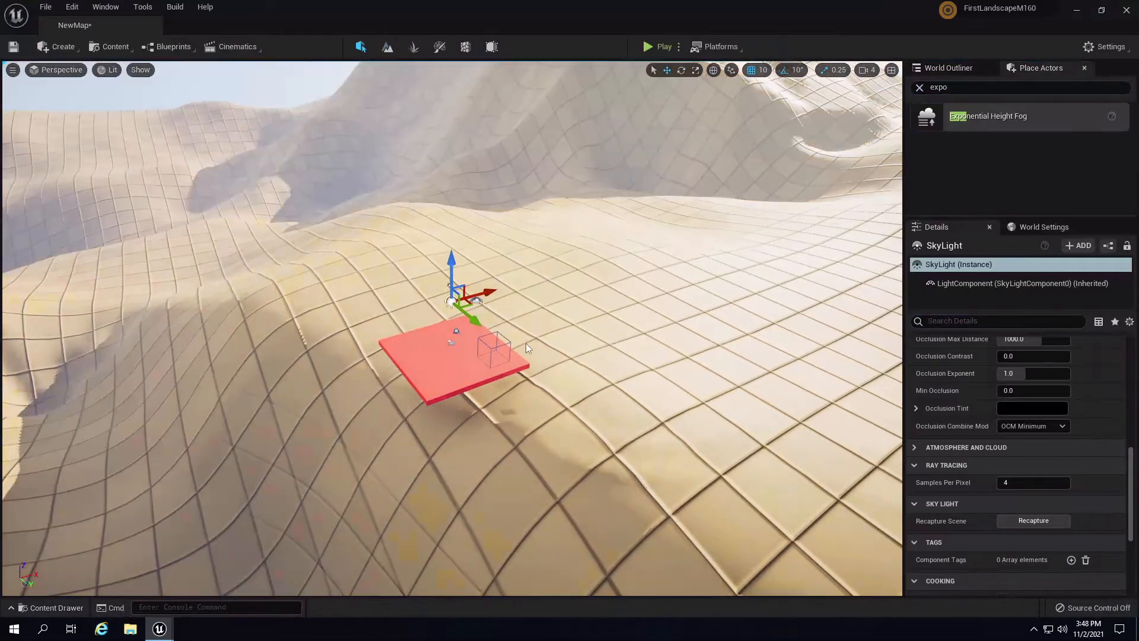
{"action": "left_click_drag", "start_coordinate": [426, 365], "coordinate": [426, 363]}
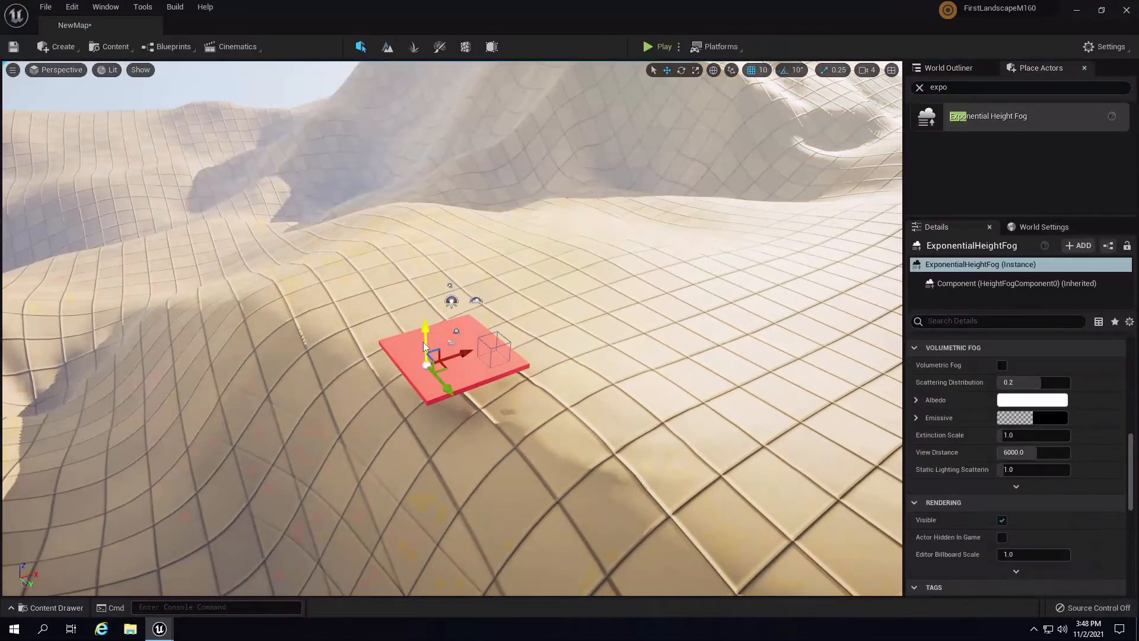
{"action": "right_click_drag", "start_coordinate": [519, 375], "coordinate": [601, 307]}
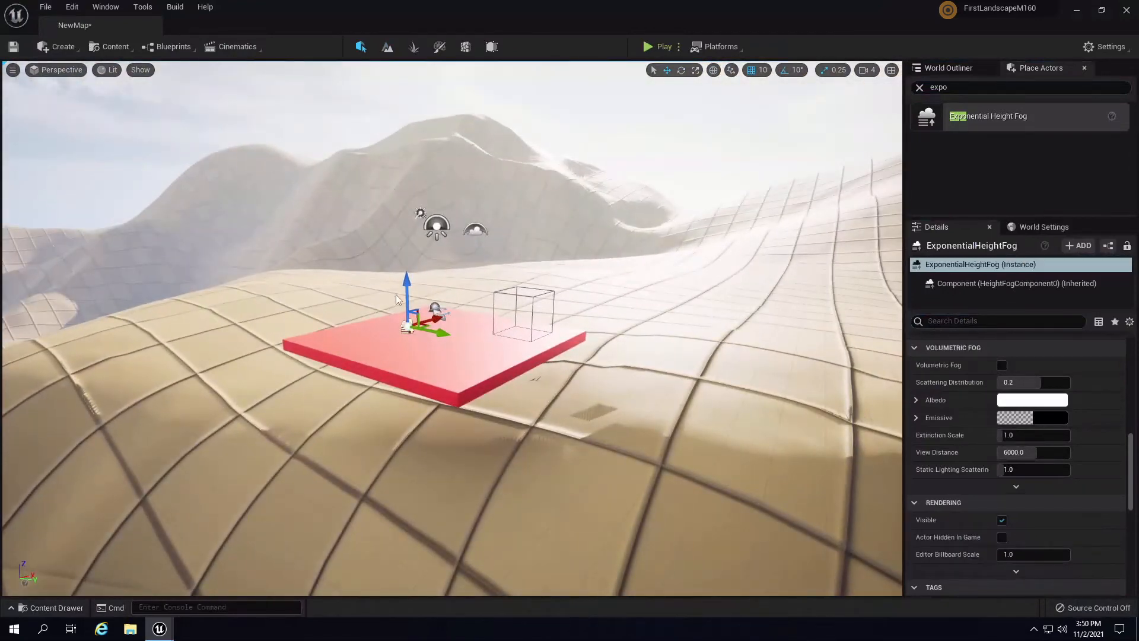
- In Project Settings, search 'fog' and check Support Sky Atmosphere Affecting Height Fog
{"action": "left_click", "coordinate": [44, 7]}
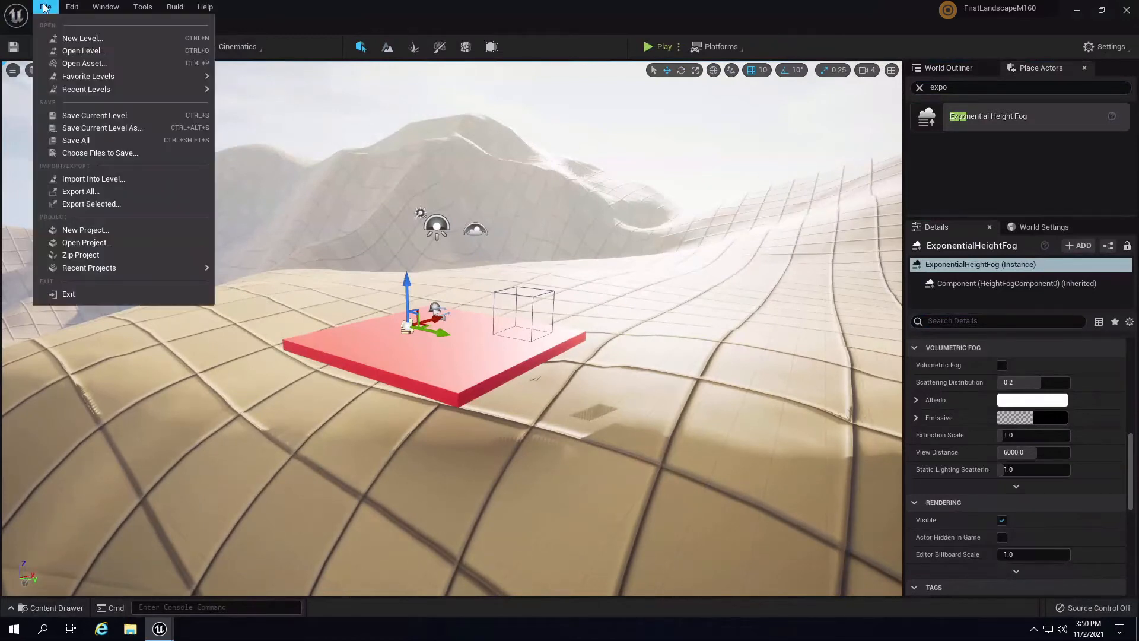
{"action": "left_click", "coordinate": [72, 7]}
{"action": "left_click", "coordinate": [72, 7]}
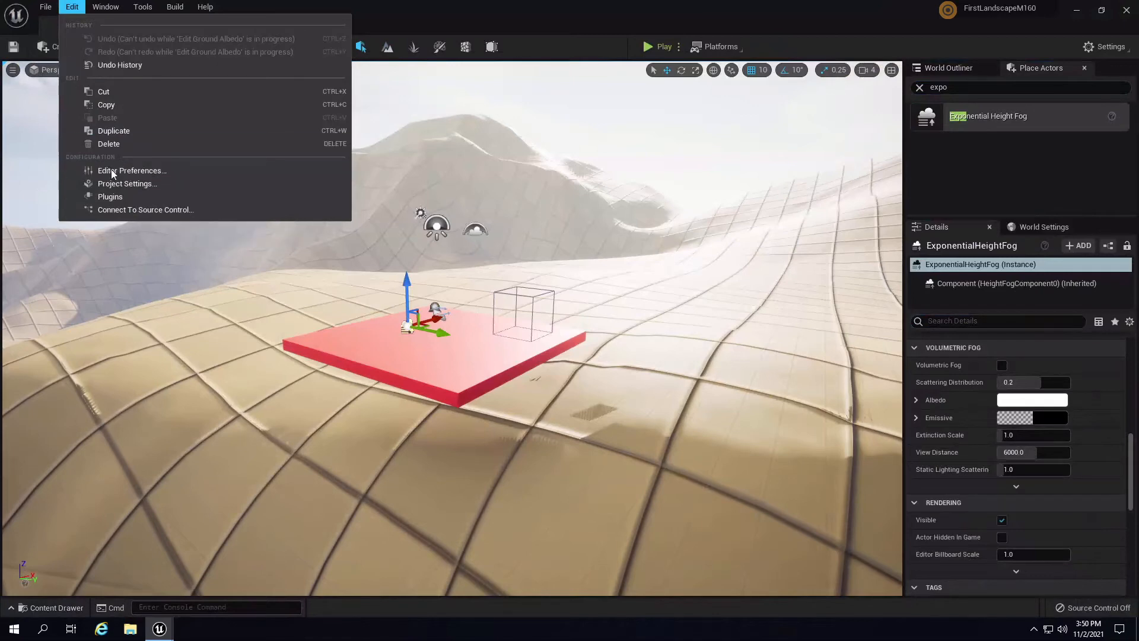
{"action": "left_click", "coordinate": [120, 183]}
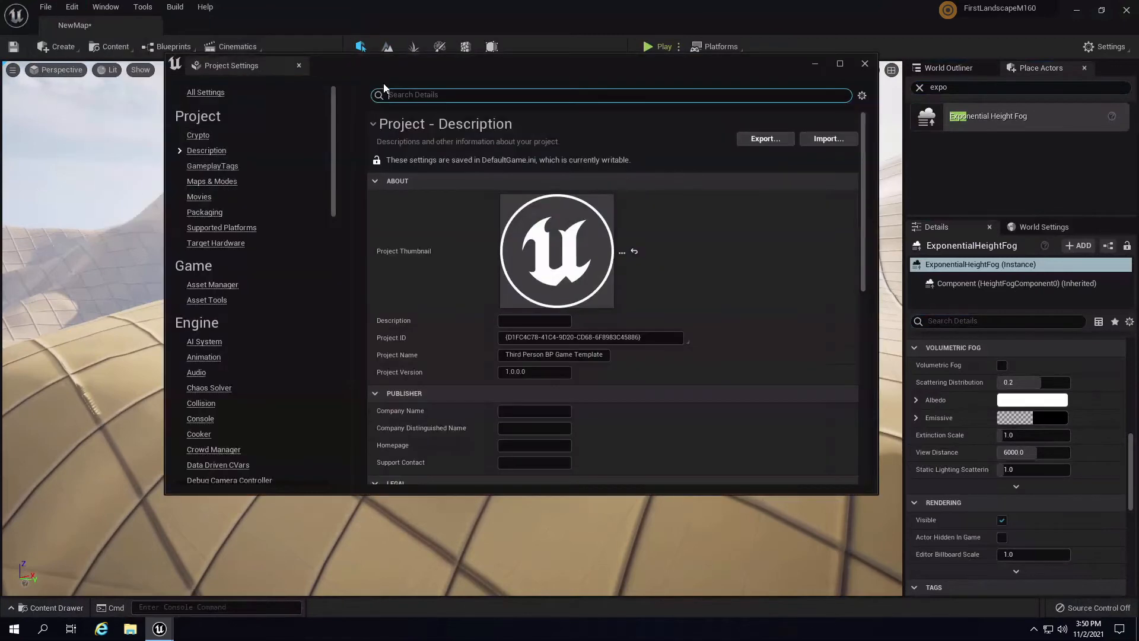
{"action": "type", "text": "fog"}
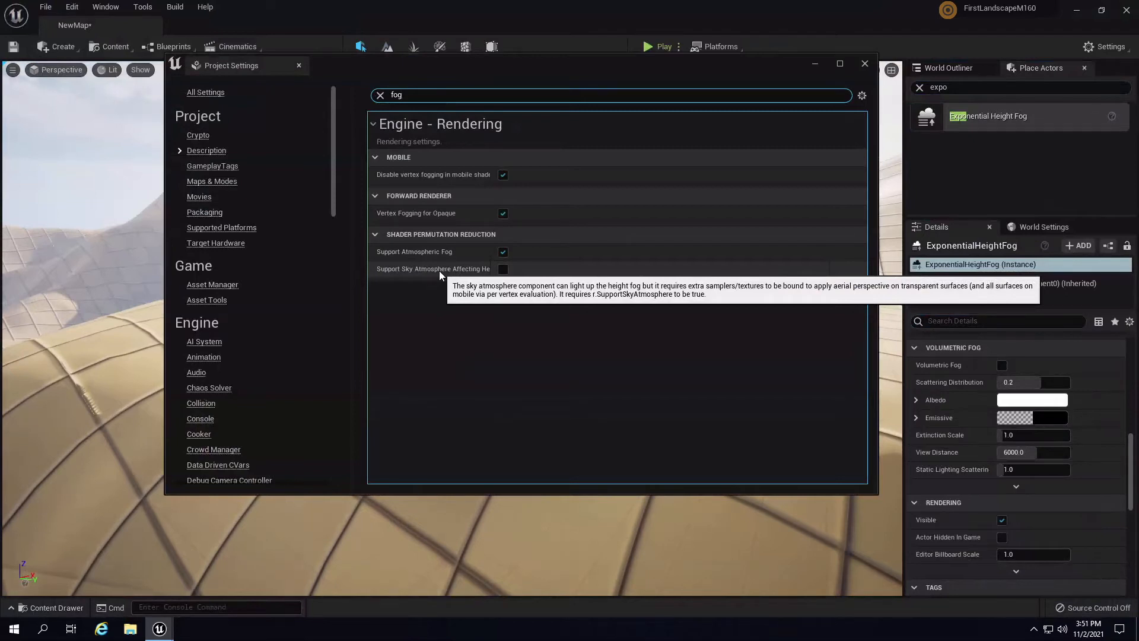
{"action": "left_click", "coordinate": [503, 270]}
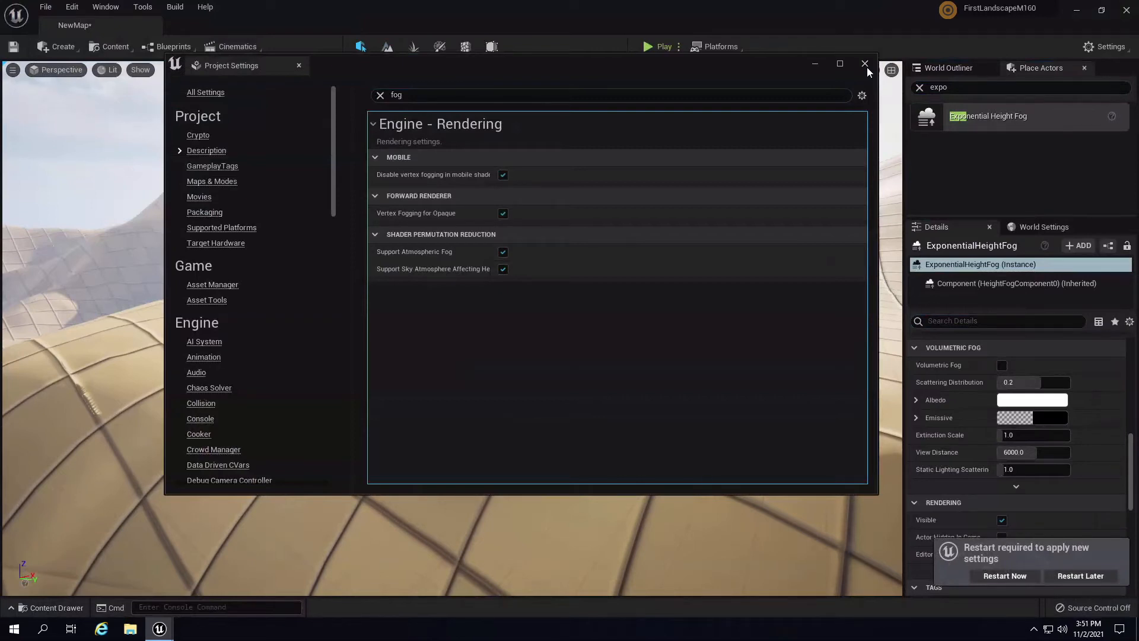
{"action": "left_click", "coordinate": [866, 67]}
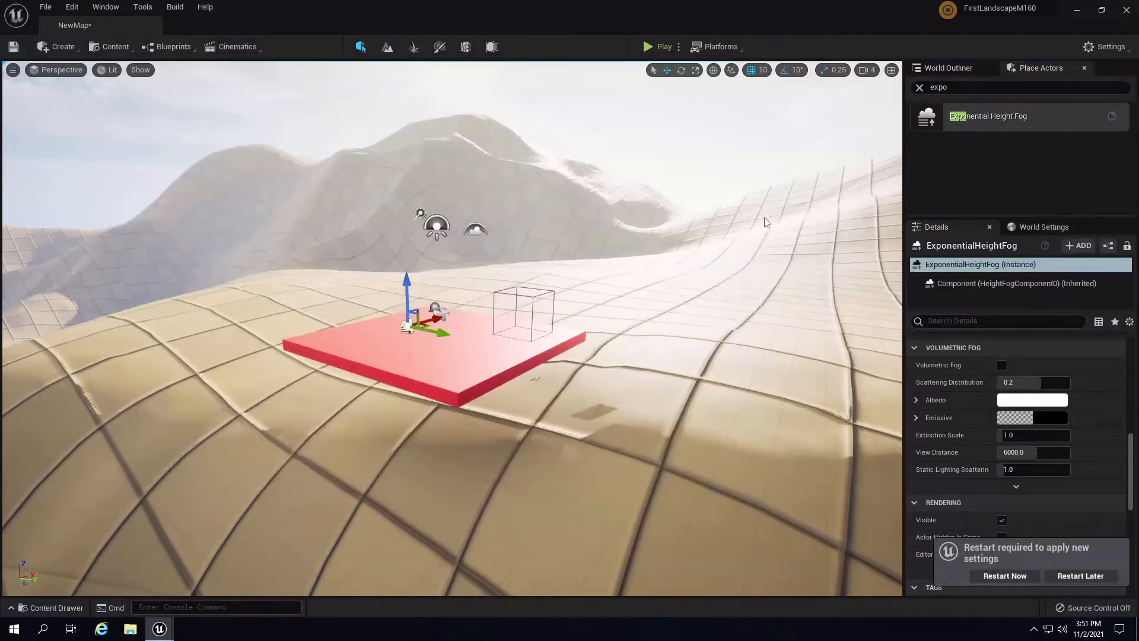
{"action": "left_click", "coordinate": [33, 607]}
- Save all work including NewMap and restart the editor, declining to reopen asset editors
{"action": "left_click", "coordinate": [135, 406]}
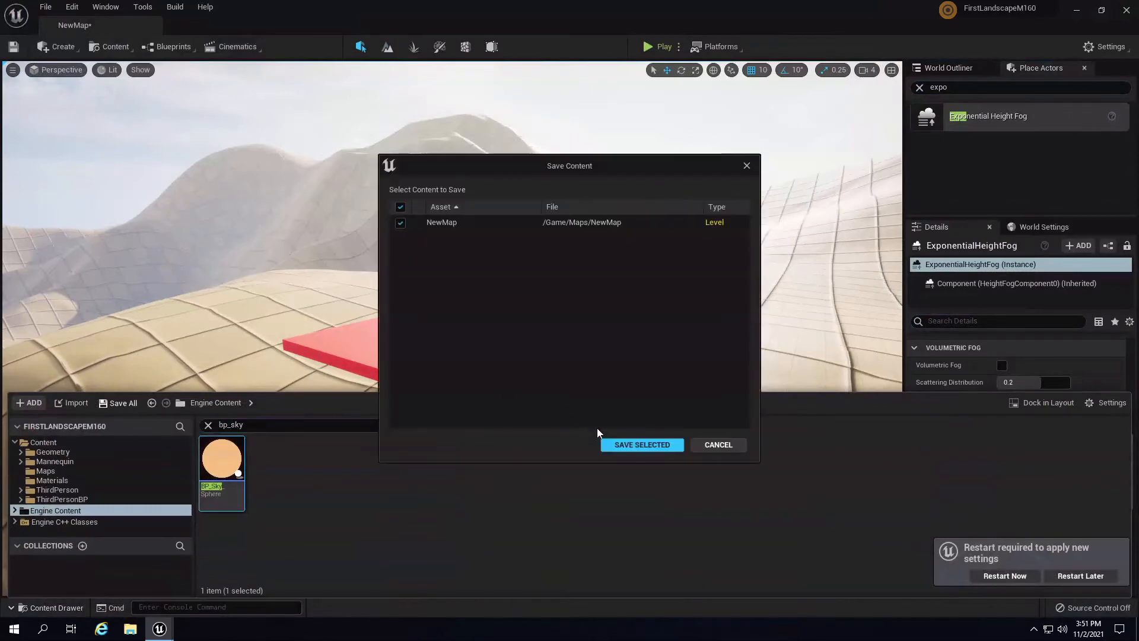
{"action": "left_click", "coordinate": [642, 445]}
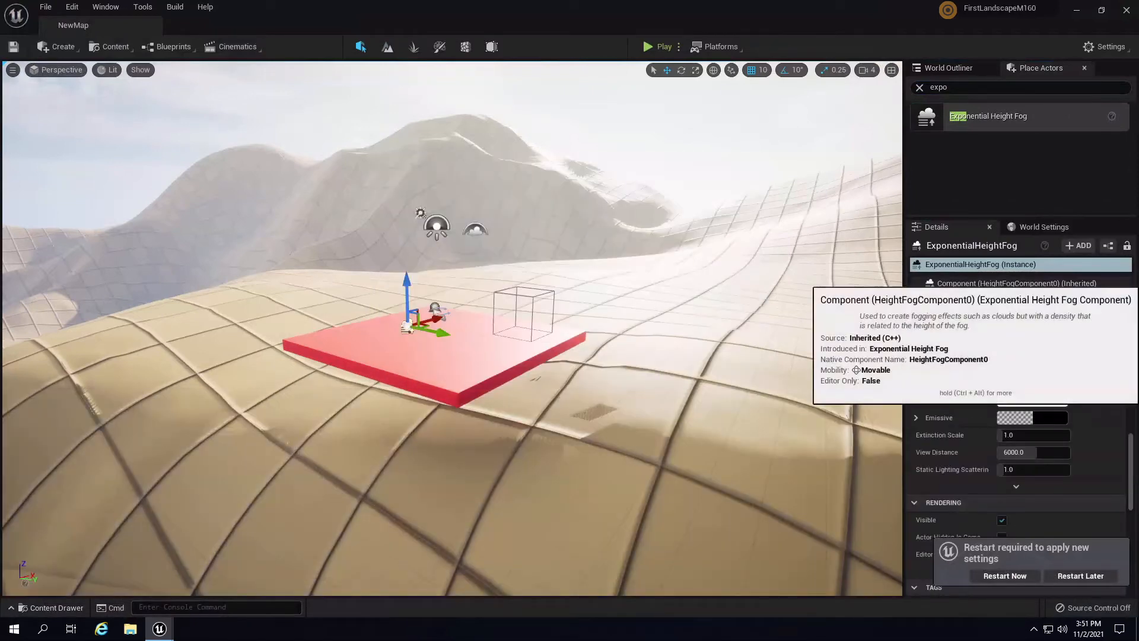
{"action": "left_click", "coordinate": [1004, 575]}
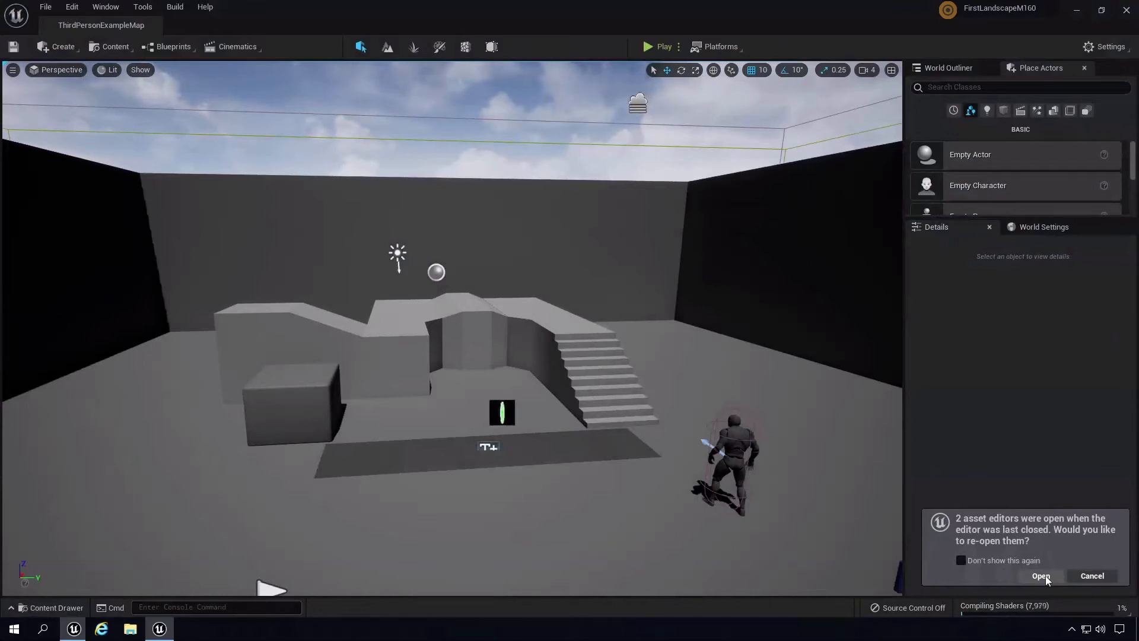
{"action": "left_click", "coordinate": [1092, 576]}
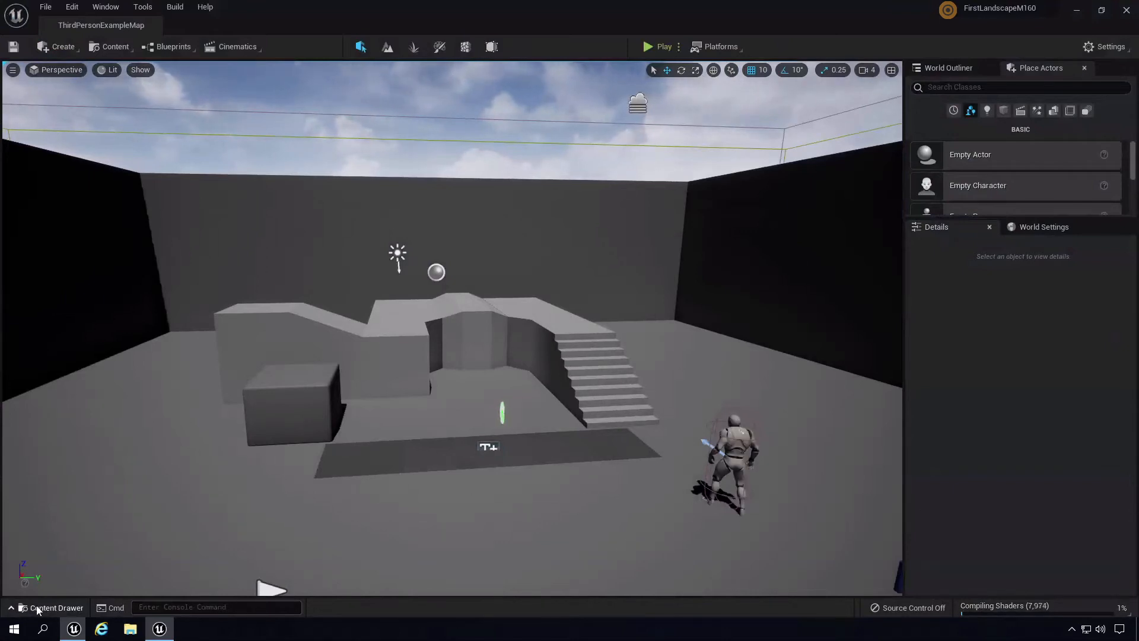
- From the Maps folder open and inspect the Untitled level, then reopen NewMap
{"action": "left_click", "coordinate": [51, 608]}
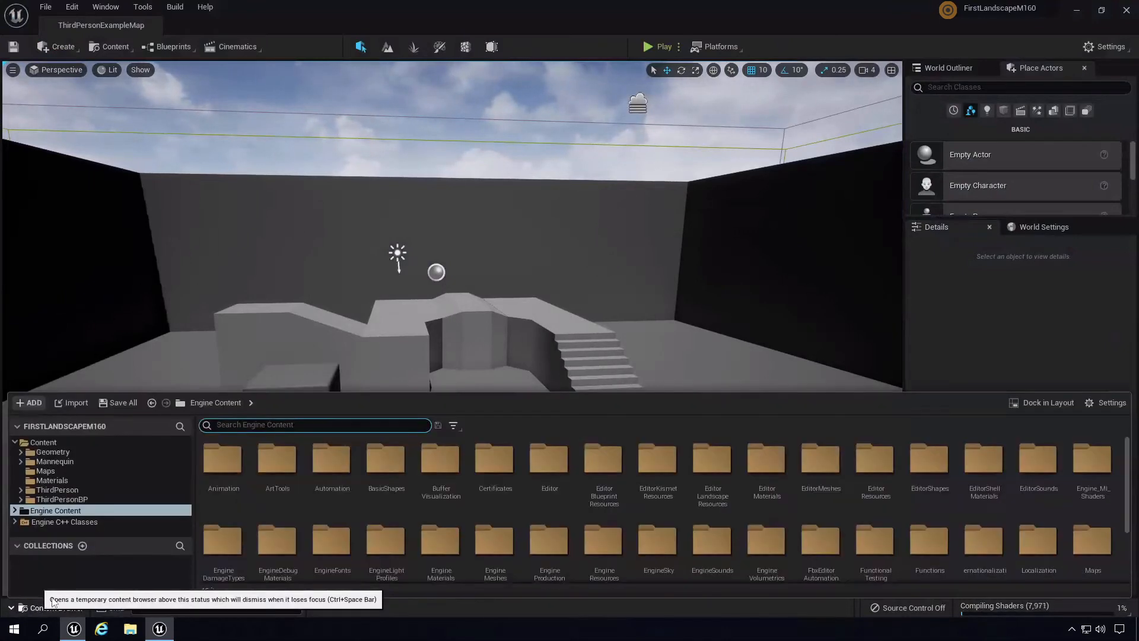
{"action": "left_click", "coordinate": [48, 472]}
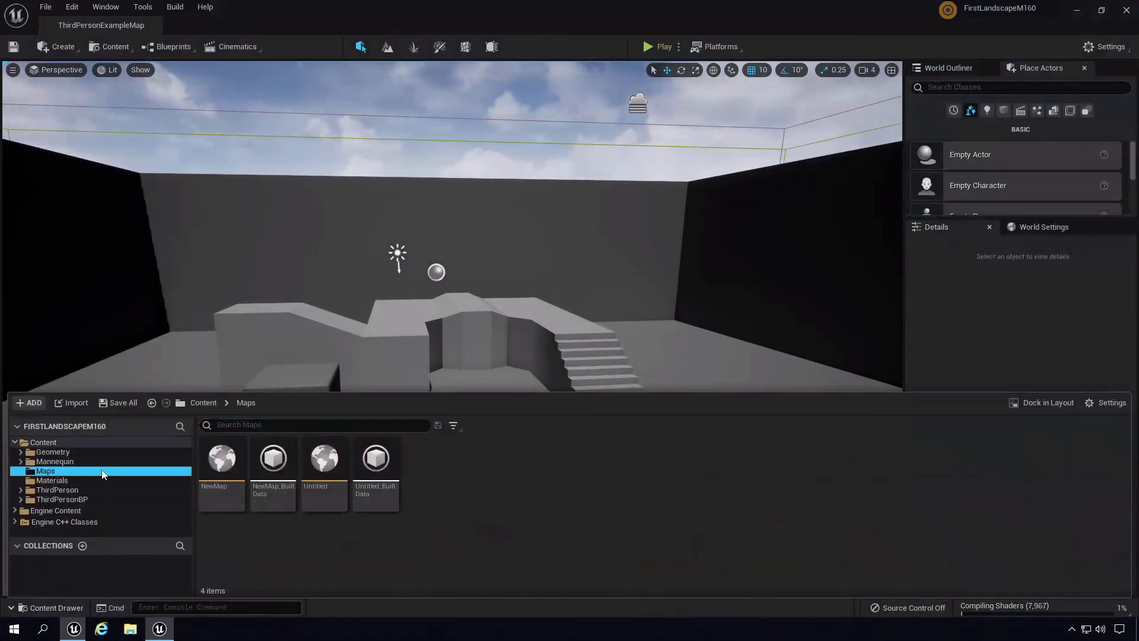
{"action": "double_click", "coordinate": [325, 460]}
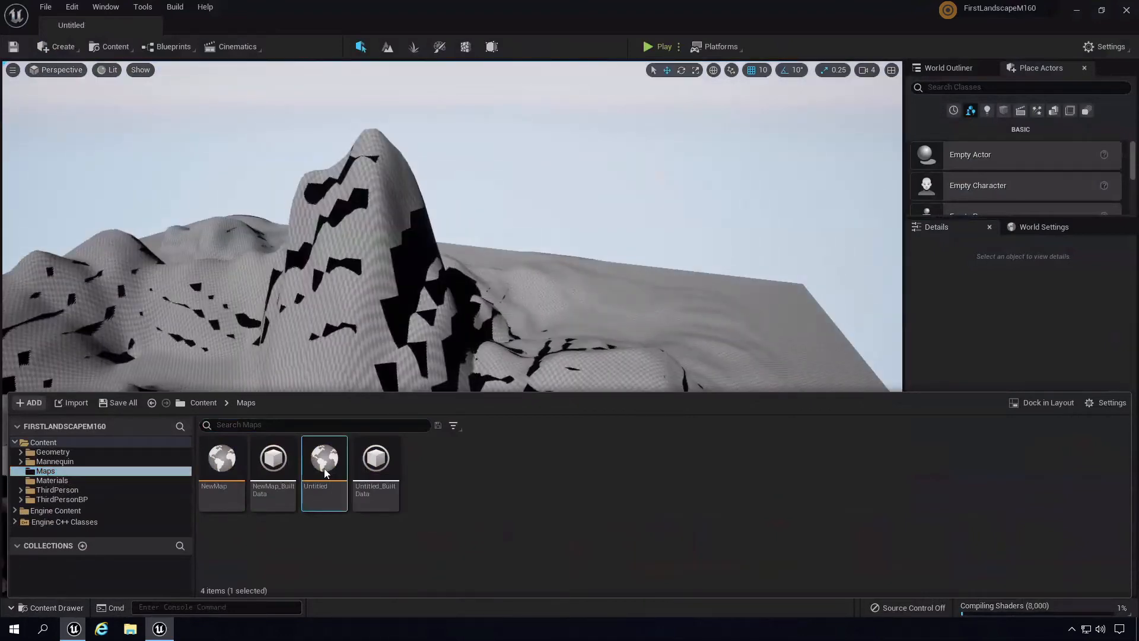
{"action": "right_click_drag", "start_coordinate": [670, 293], "coordinate": [368, 252]}
{"action": "left_click", "coordinate": [46, 8]}
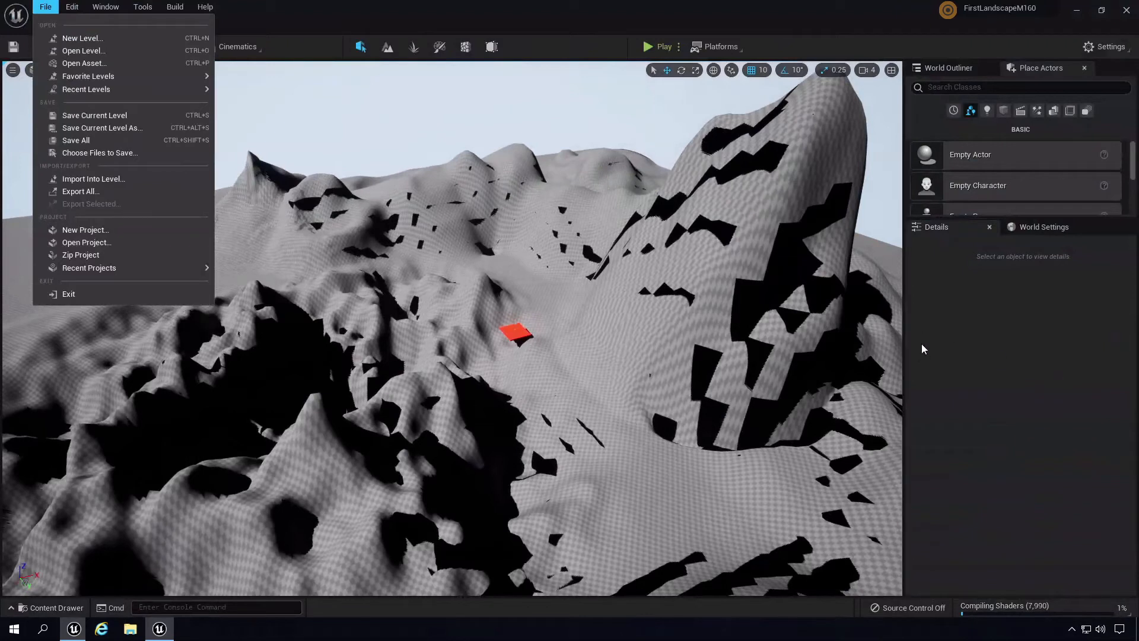
{"action": "left_click", "coordinate": [793, 9]}
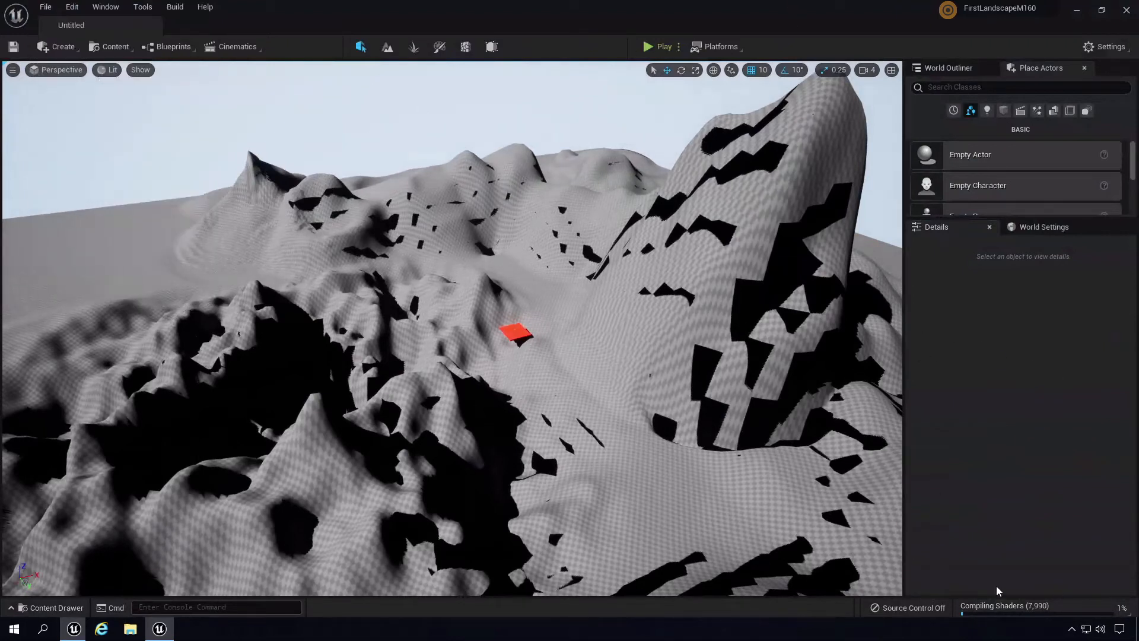
{"action": "mouse_move", "coordinate": [727, 354]}
{"action": "right_mouse_down"}
{"action": "mouse_move", "coordinate": [706, 339]}
{"action": "mouse_move", "coordinate": [778, 309]}
{"action": "mouse_move", "coordinate": [737, 371]}
{"action": "mouse_move", "coordinate": [687, 322]}
{"action": "right_mouse_up"}
{"action": "right_click_drag", "start_coordinate": [385, 235], "coordinate": [950, 253]}
{"action": "left_click", "coordinate": [42, 611]}
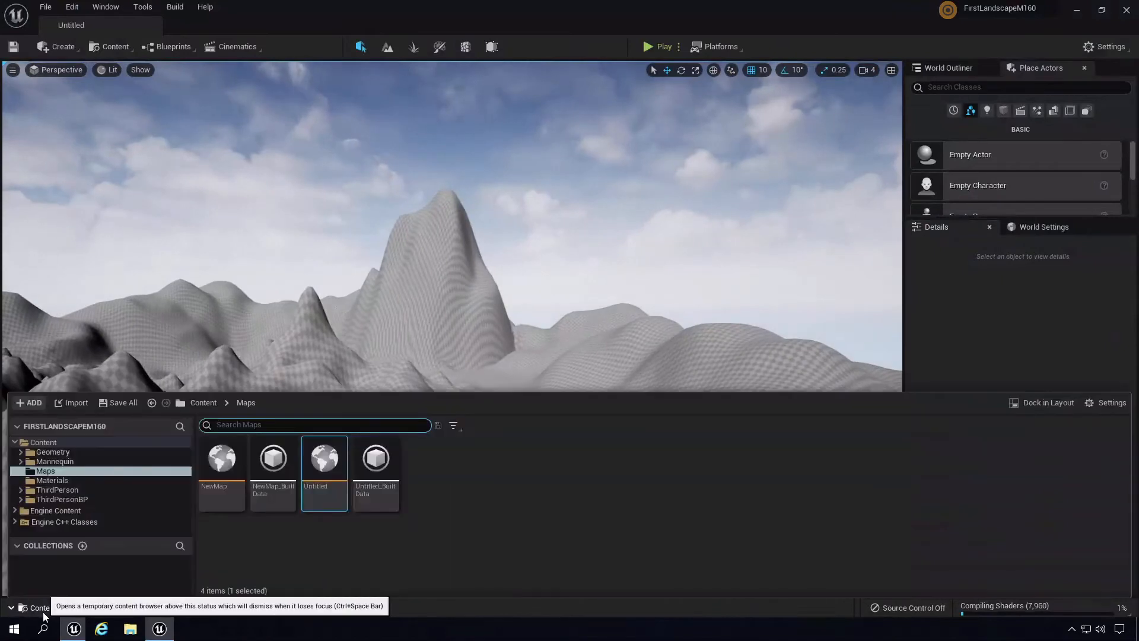
{"action": "double_click", "coordinate": [222, 463]}
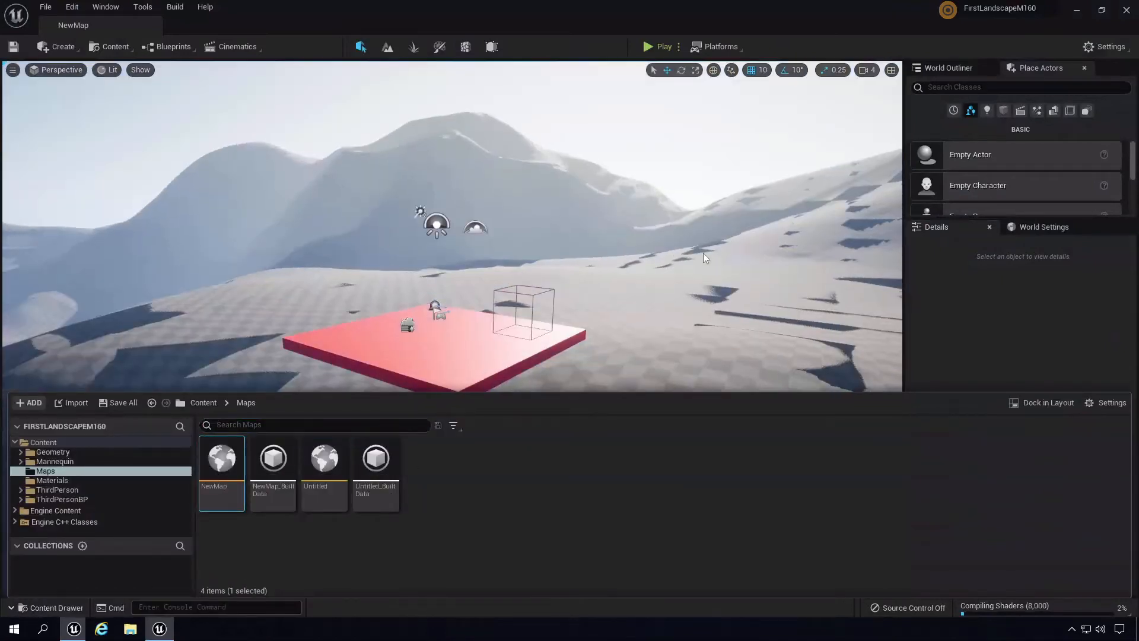
{"action": "right_click_drag", "start_coordinate": [703, 252], "coordinate": [663, 306]}
- Start a new level from a File > New Level template and save it as 'displacementmap'
{"action": "key", "text": "s"}
{"action": "key", "text": "w"}
{"action": "left_click", "coordinate": [47, 8]}
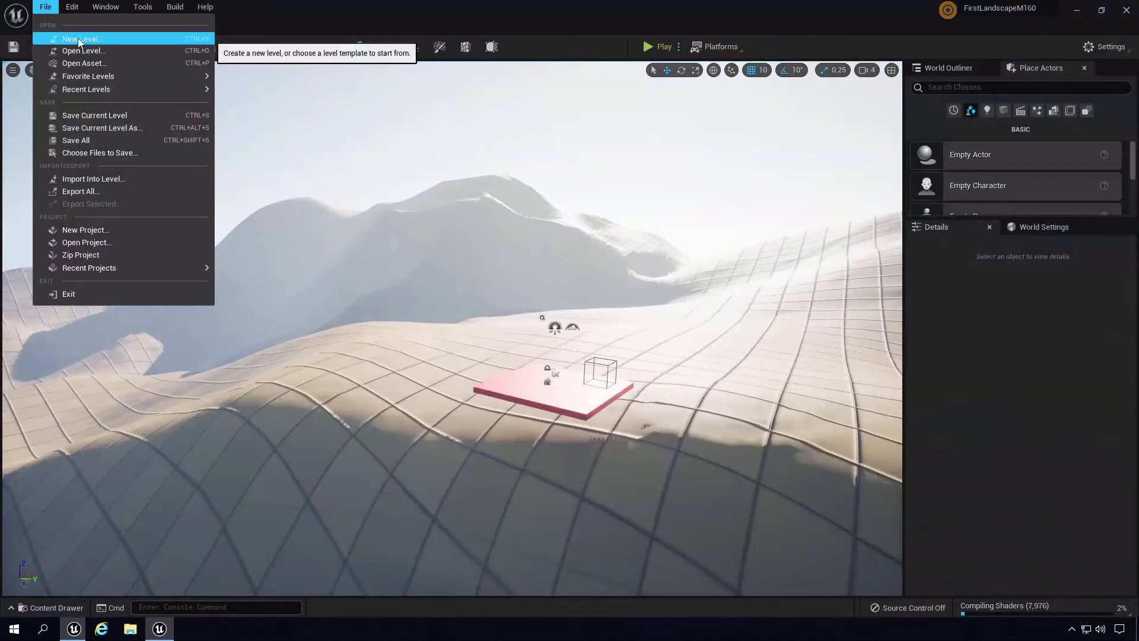
{"action": "left_click", "coordinate": [78, 38]}
{"action": "double_click", "coordinate": [469, 255]}
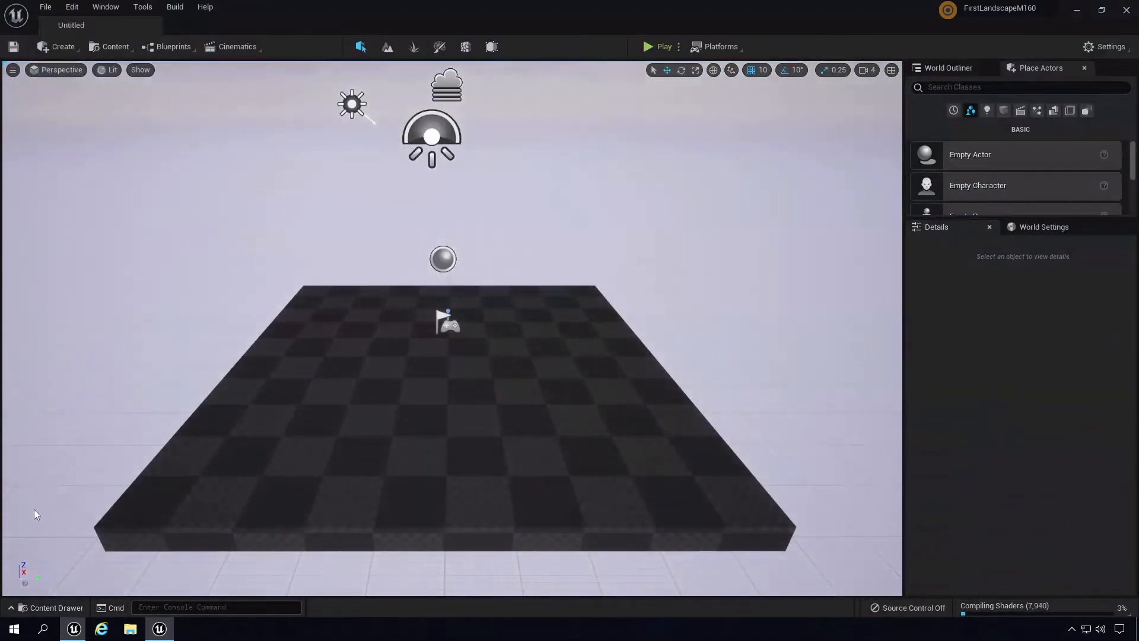
{"action": "key", "text": "ctrl+s"}
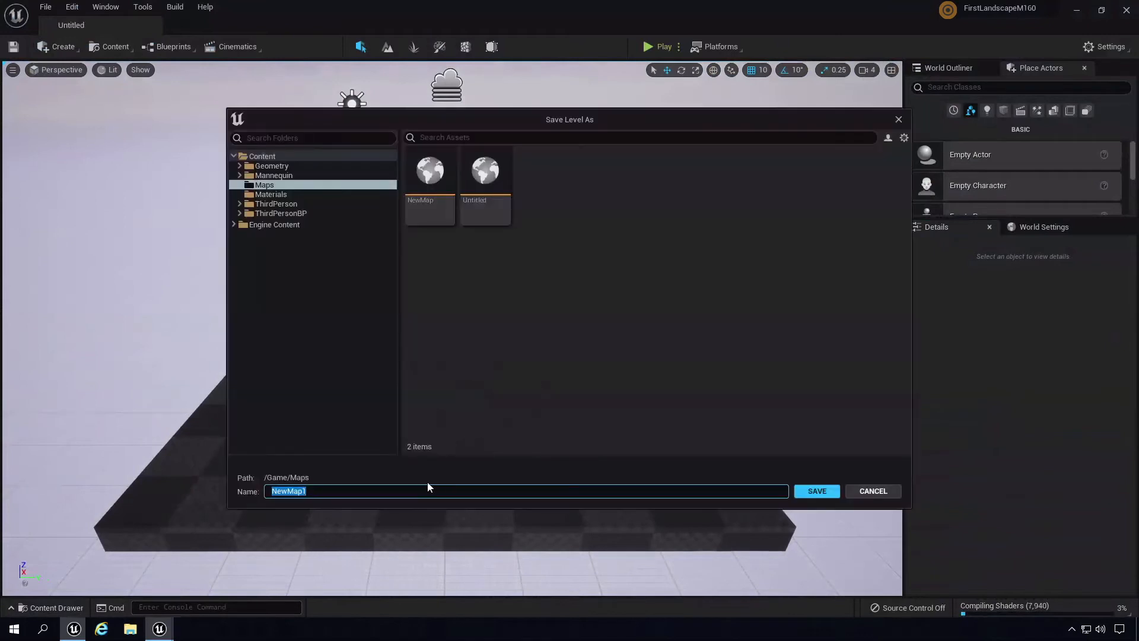
{"action": "type", "text": "displacementmap"}
{"action": "key", "text": "Return"}
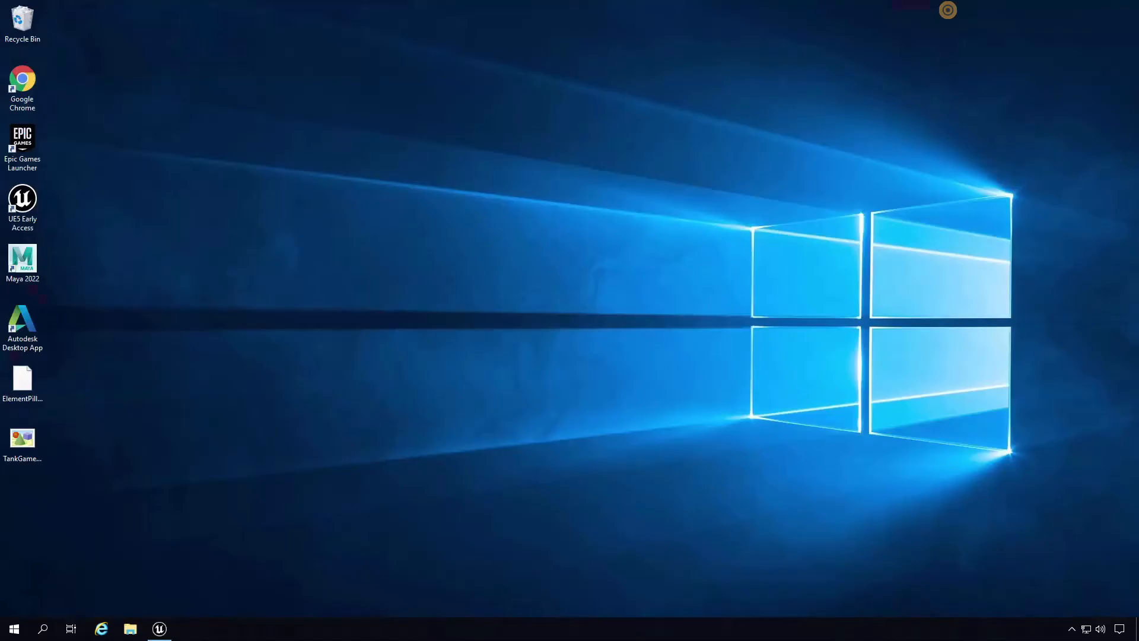
- Confirm in the heightmap PNG's Properties details that it is 2048 x 2048, 16-bit, then return to Unreal
{"action": "left_click_drag", "start_coordinate": [50, 492], "coordinate": [9, 492]}
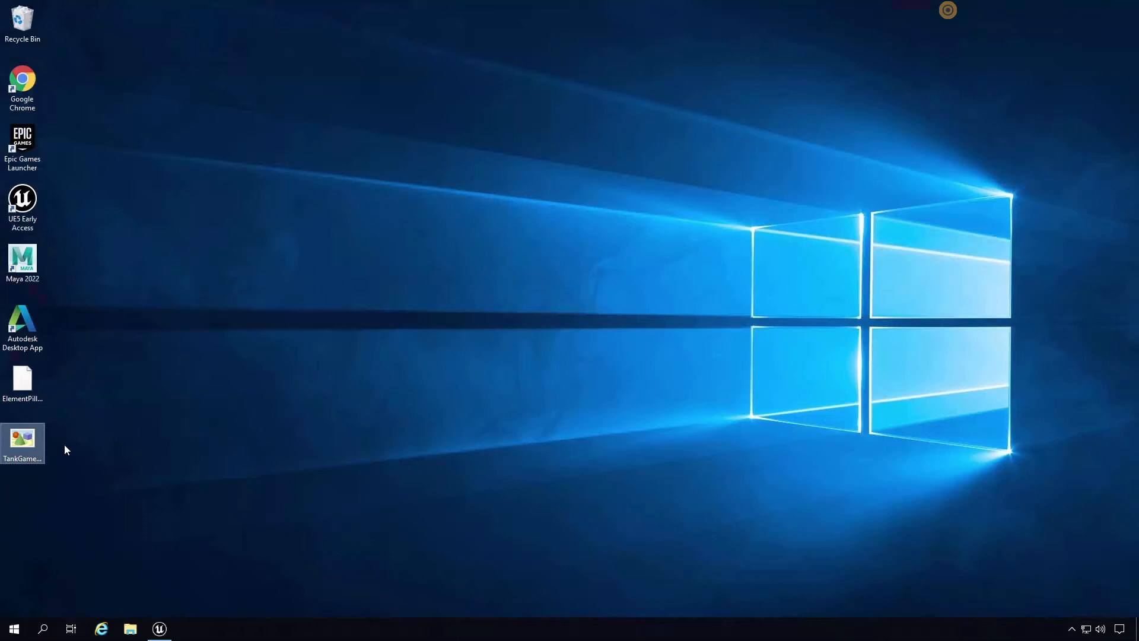
{"action": "left_click", "coordinate": [481, 404]}
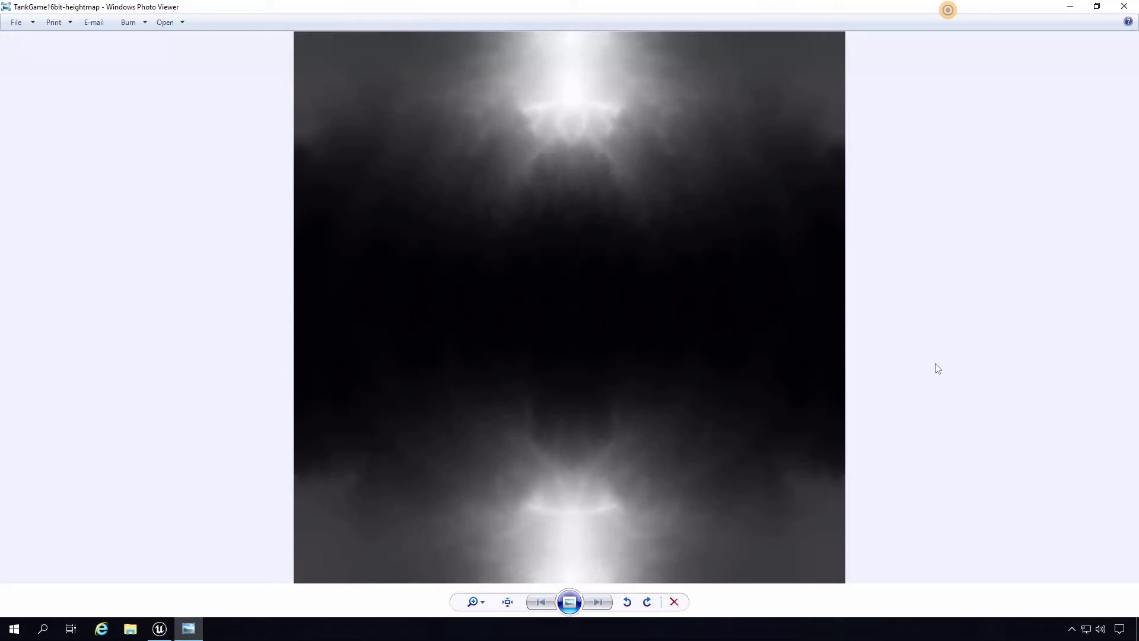
{"action": "left_click", "coordinate": [1124, 6]}
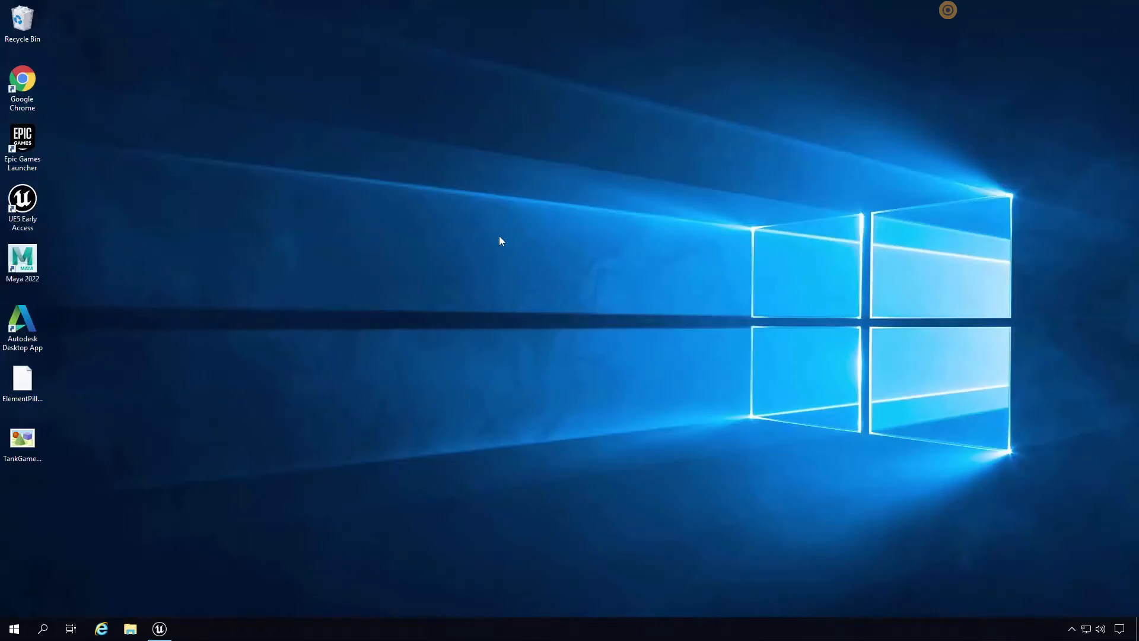
{"action": "left_click", "coordinate": [23, 442]}
{"action": "right_click", "coordinate": [26, 437]}
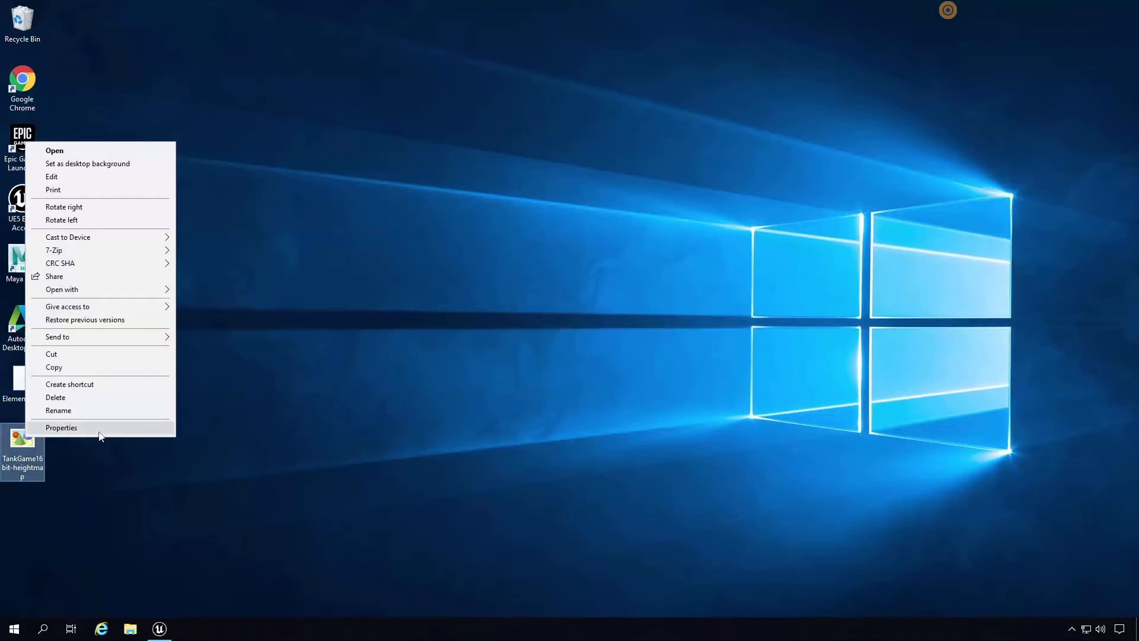
{"action": "left_click", "coordinate": [61, 428]}
{"action": "left_click_drag", "start_coordinate": [137, 322], "coordinate": [376, 274]}
{"action": "left_click", "coordinate": [346, 291]}
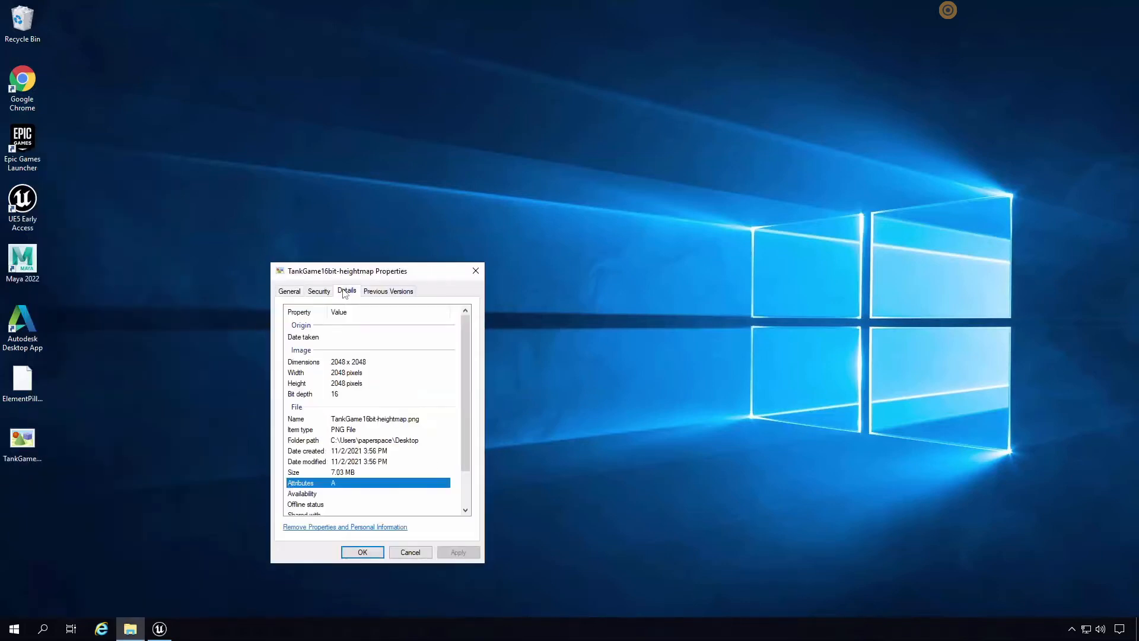
{"action": "left_click", "coordinate": [475, 271]}
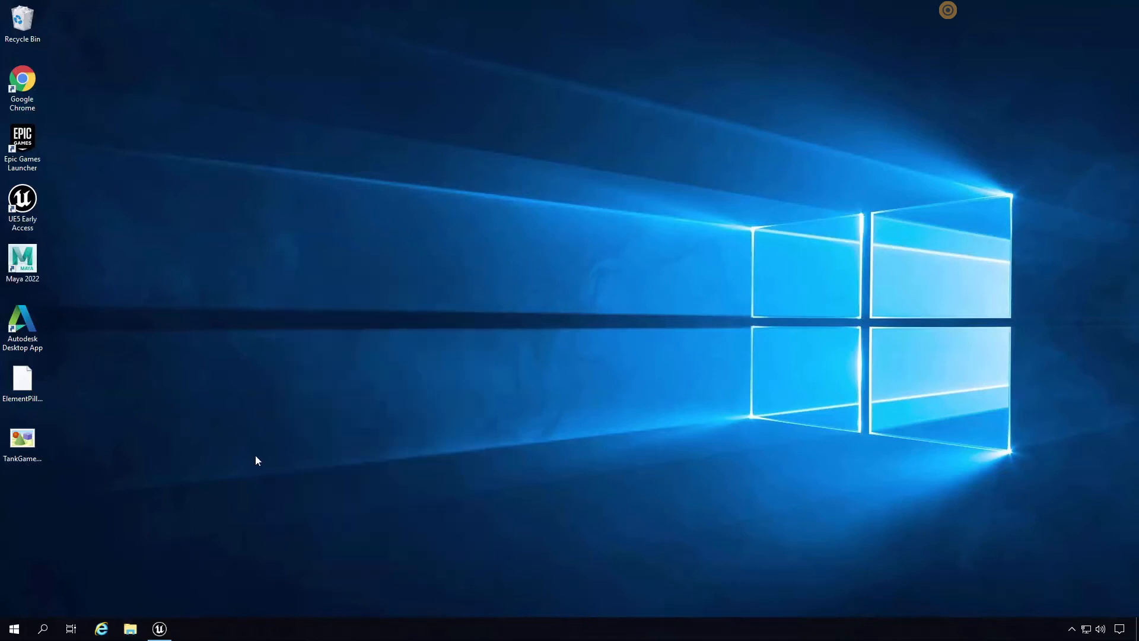
{"action": "left_click", "coordinate": [159, 628]}
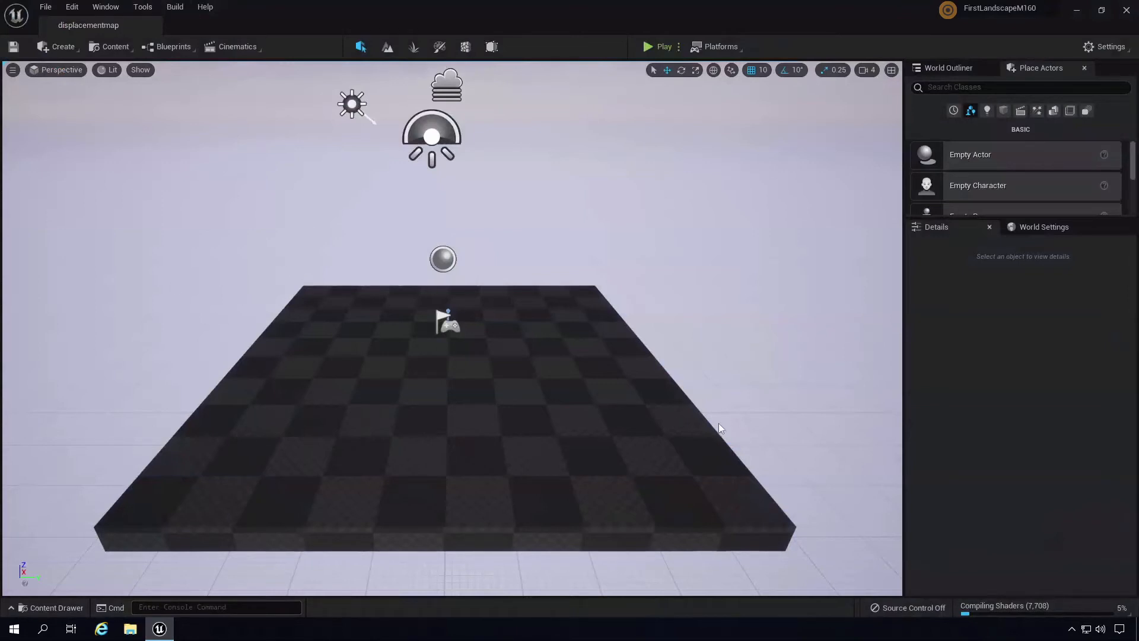
- Enter Landscape mode and lower the landscape preview gizmo below the floor
{"action": "mouse_move", "coordinate": [718, 423]}
{"action": "right_mouse_down"}
{"action": "mouse_move", "coordinate": [703, 392]}
{"action": "mouse_move", "coordinate": [717, 413]}
{"action": "right_mouse_up"}
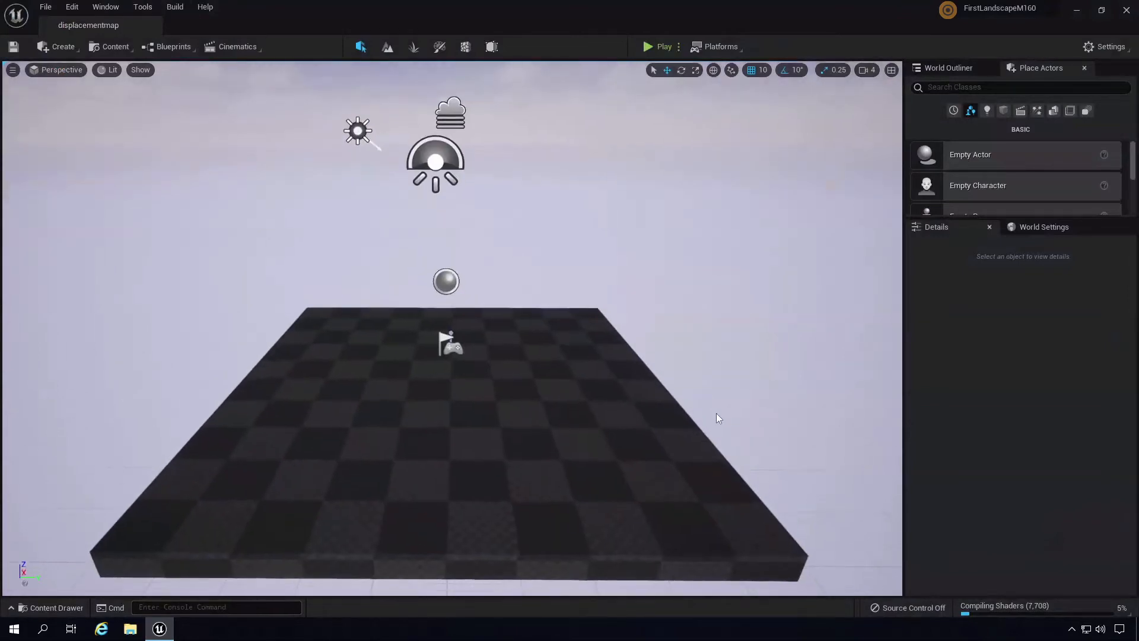
{"action": "left_click", "coordinate": [386, 48]}
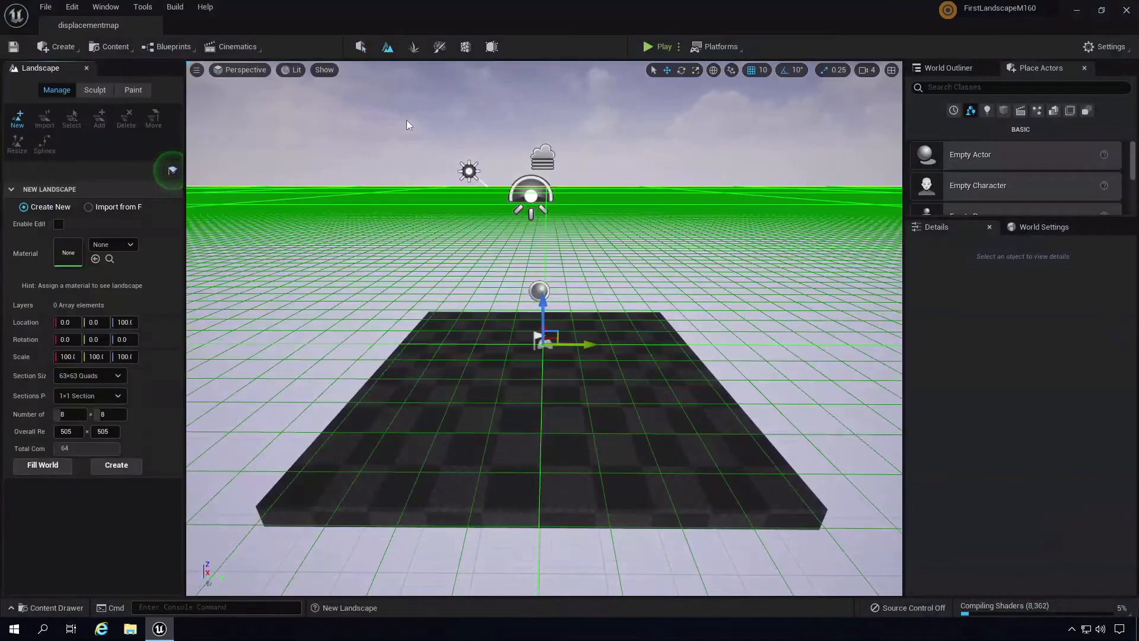
{"action": "left_click_drag", "start_coordinate": [544, 305], "coordinate": [557, 340]}
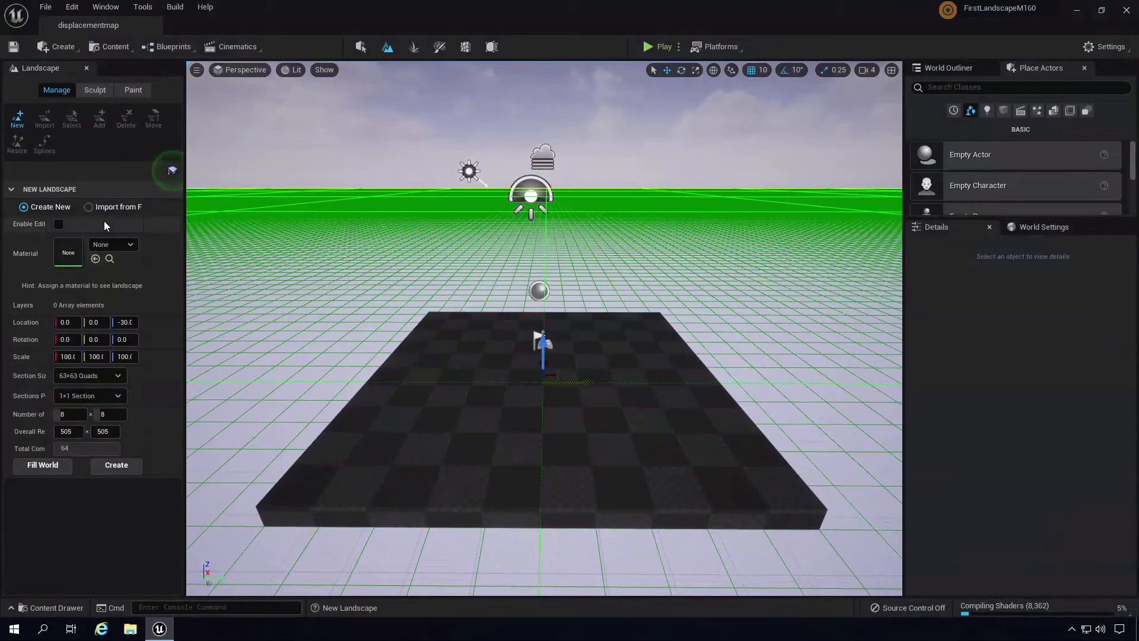
- Choose Import from File and load TankGame16bit-heightmap from the Desktop as the heightmap
{"action": "left_click", "coordinate": [91, 207]}
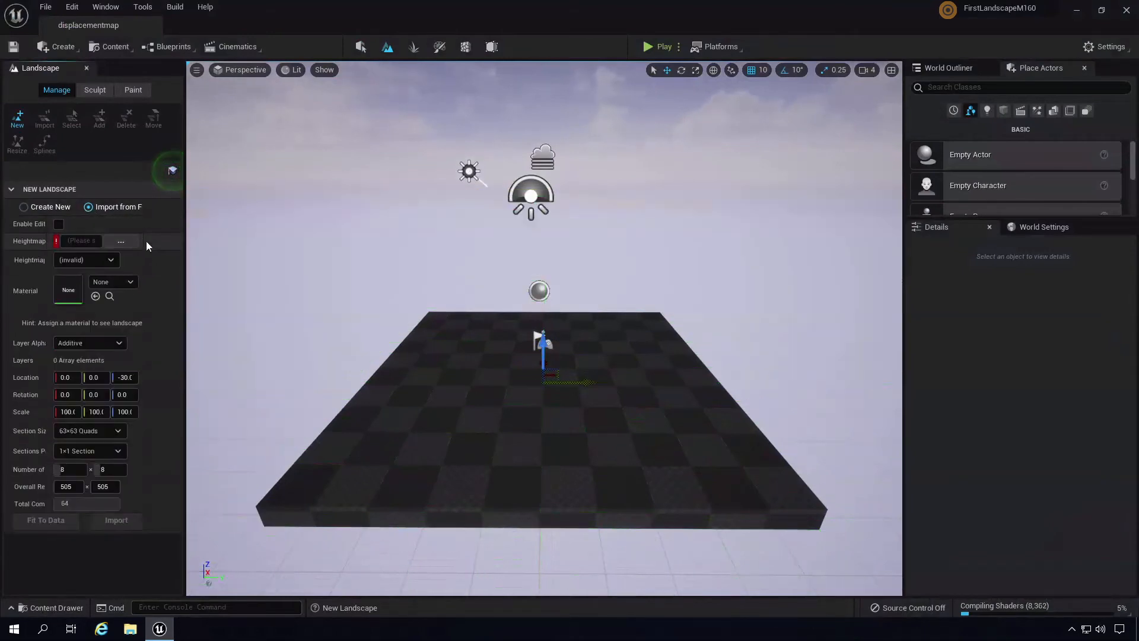
{"action": "left_click", "coordinate": [120, 241]}
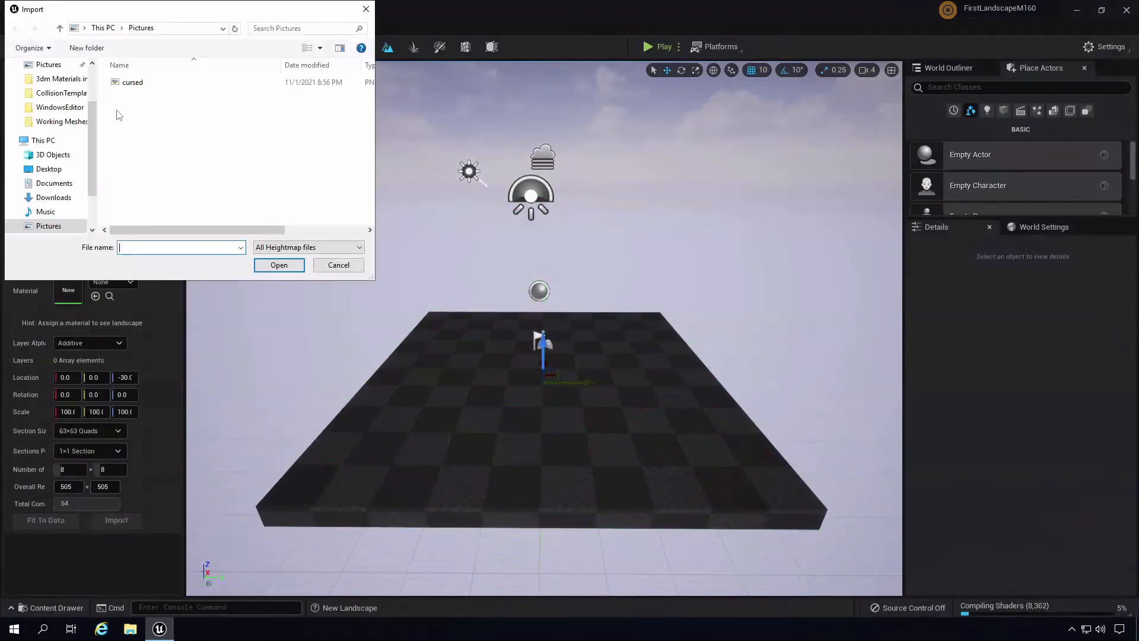
{"action": "left_click", "coordinate": [60, 88]}
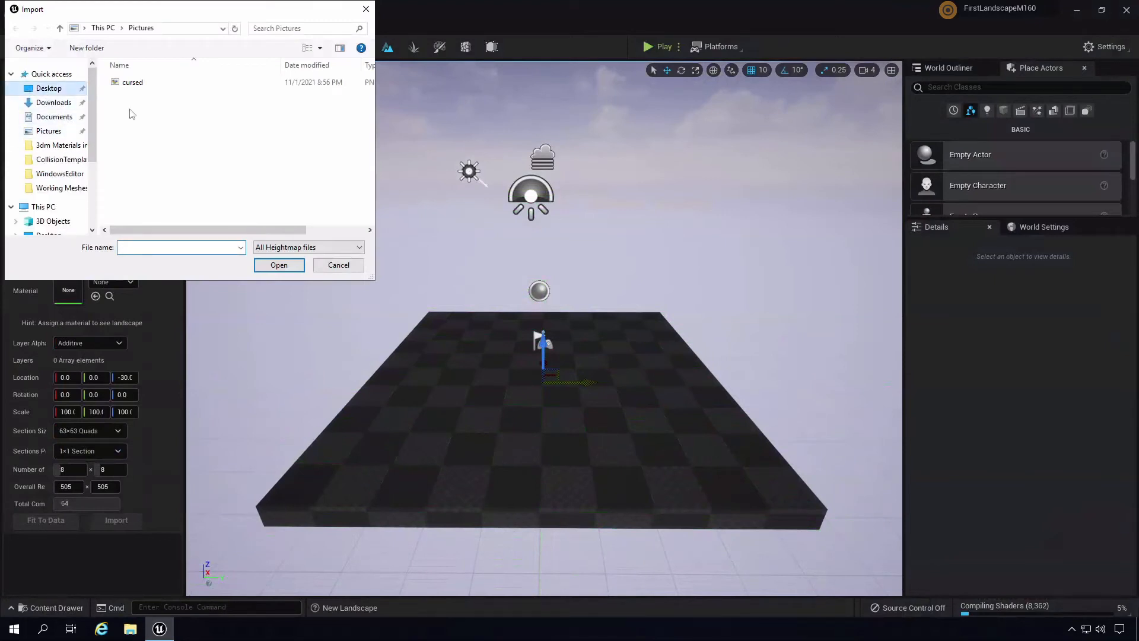
{"action": "left_click", "coordinate": [156, 83]}
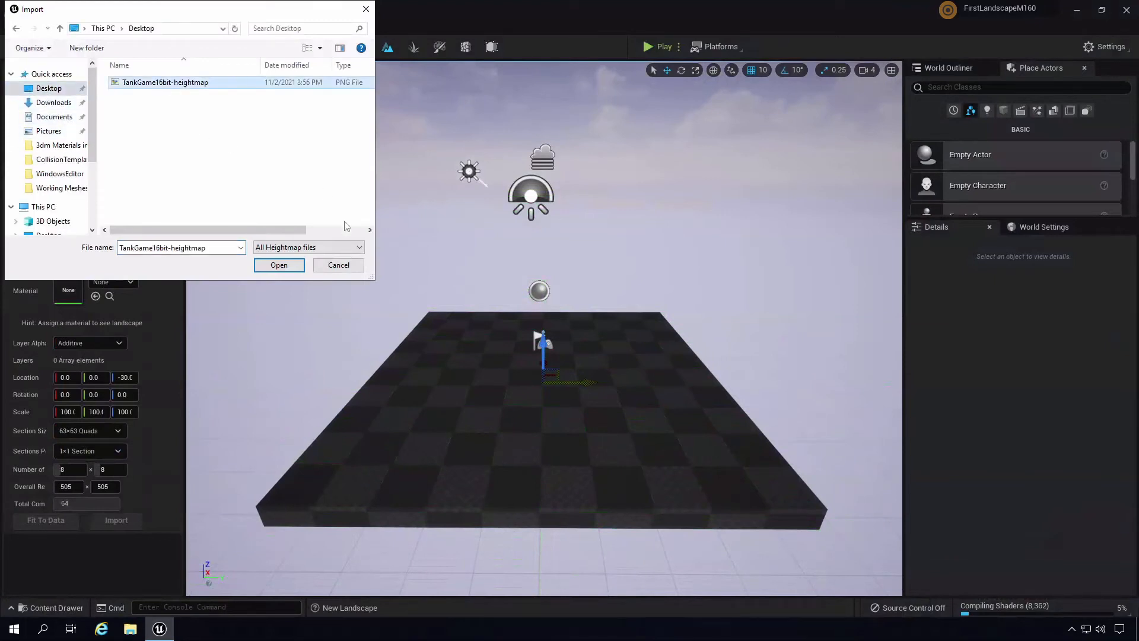
{"action": "left_click", "coordinate": [270, 265]}
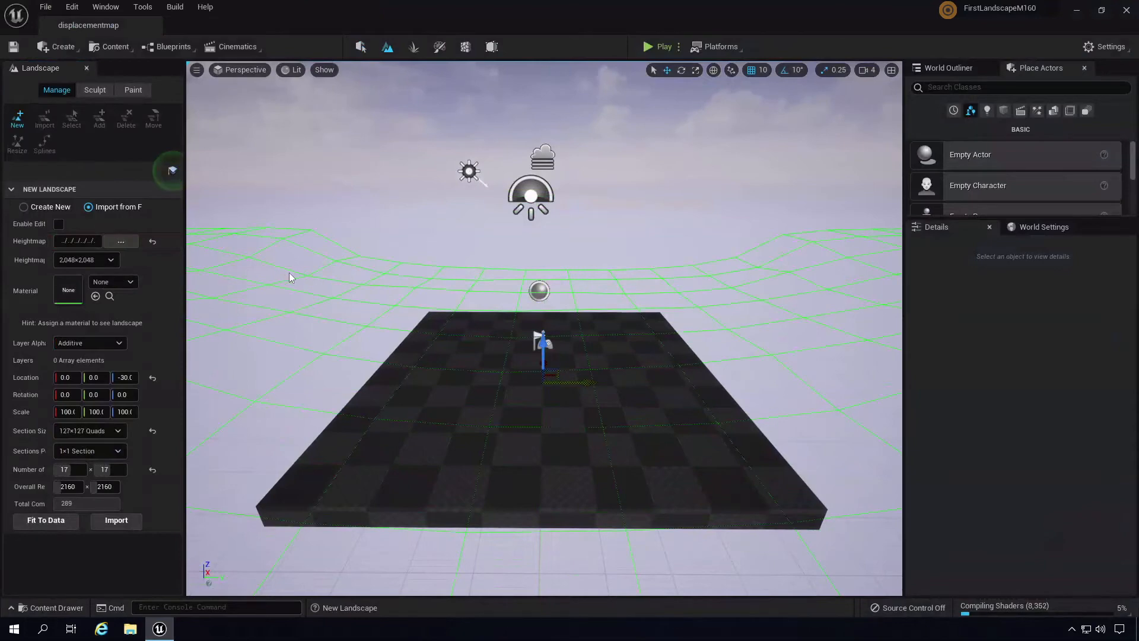
{"action": "right_click_drag", "start_coordinate": [682, 316], "coordinate": [679, 400]}
- Widen the Landscape settings panel to view the import options
{"action": "scroll", "coordinate": [684, 401], "scroll_direction": "down", "scroll_amount": 15}
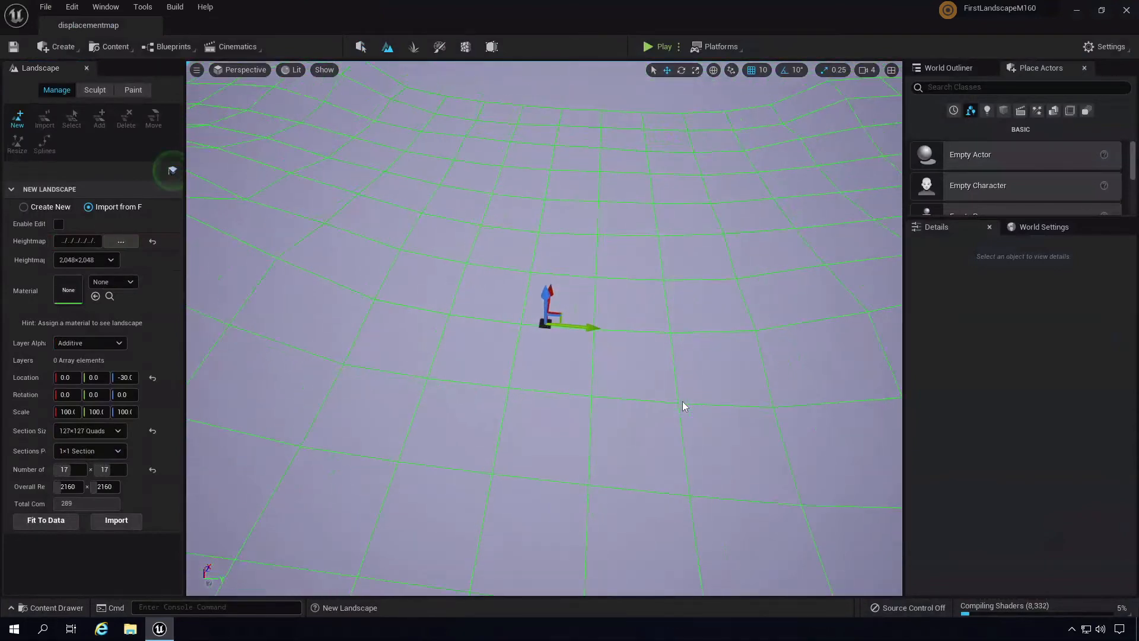
{"action": "right_click_drag", "start_coordinate": [663, 367], "coordinate": [564, 415]}
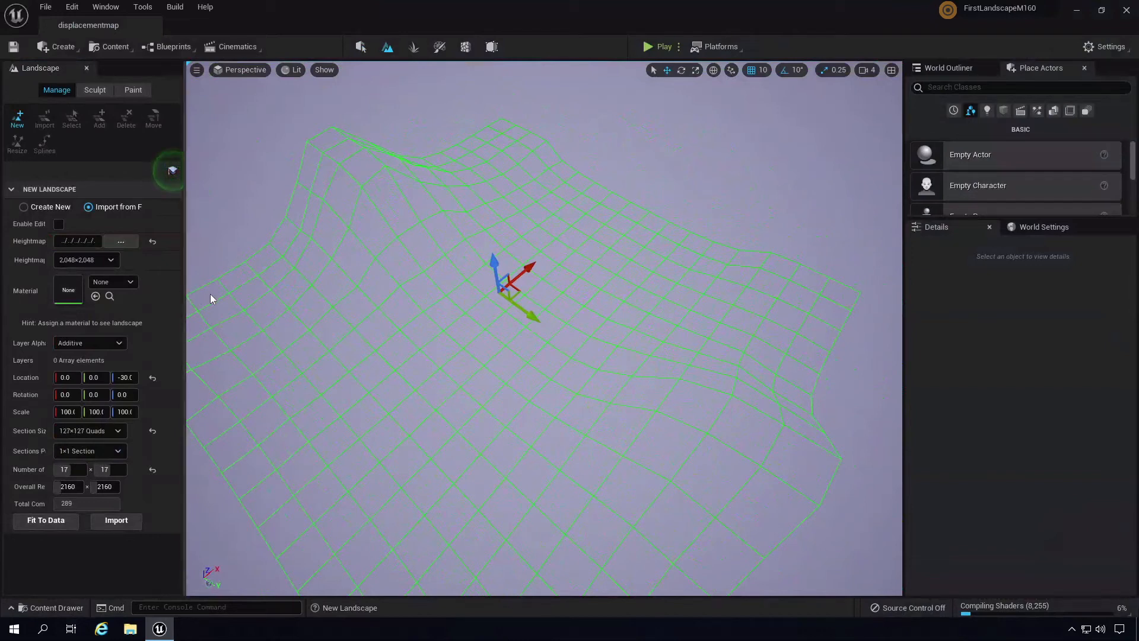
{"action": "left_click_drag", "start_coordinate": [204, 281], "coordinate": [281, 281]}
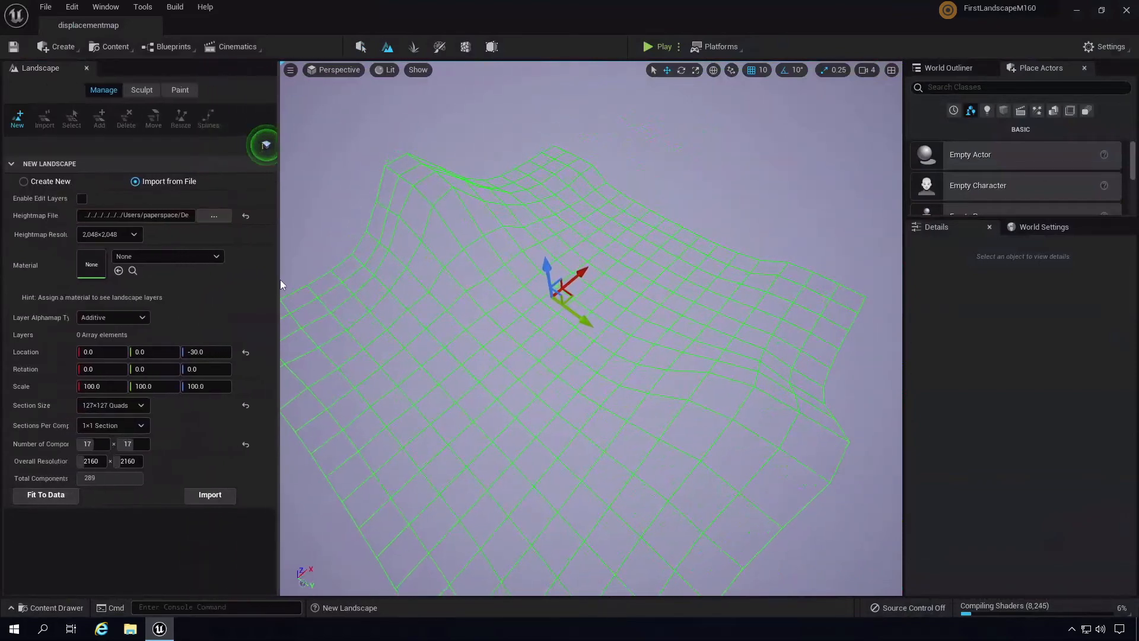
{"action": "right_click_drag", "start_coordinate": [725, 389], "coordinate": [602, 468]}
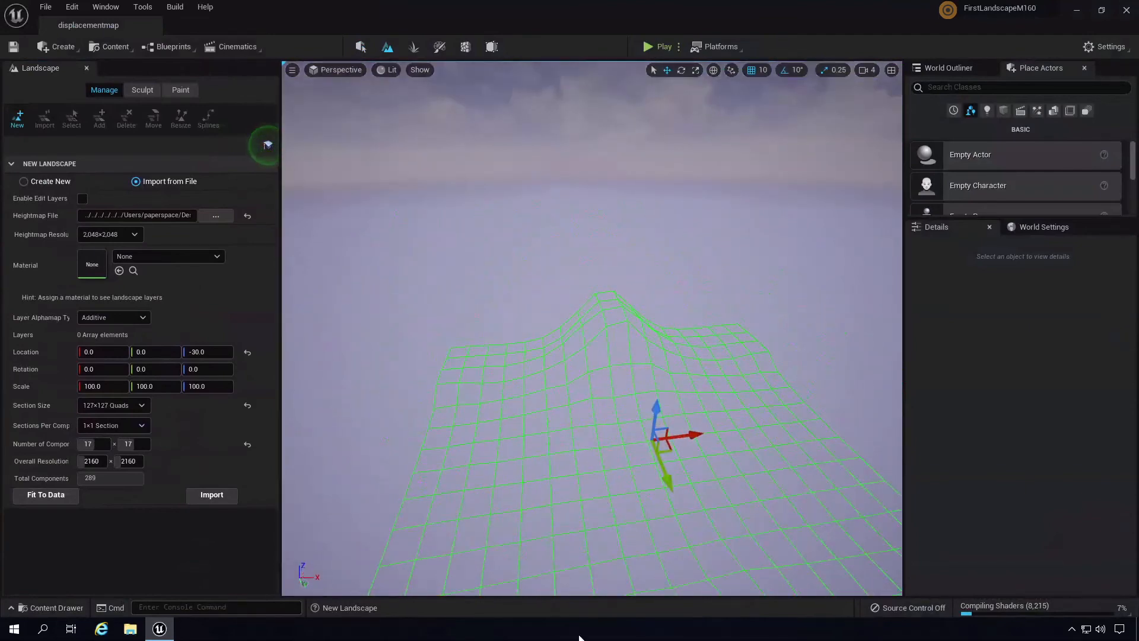
- Try a landscape X and Y scale of 1000, then reset the scale to 100
{"action": "left_click", "coordinate": [213, 386]}
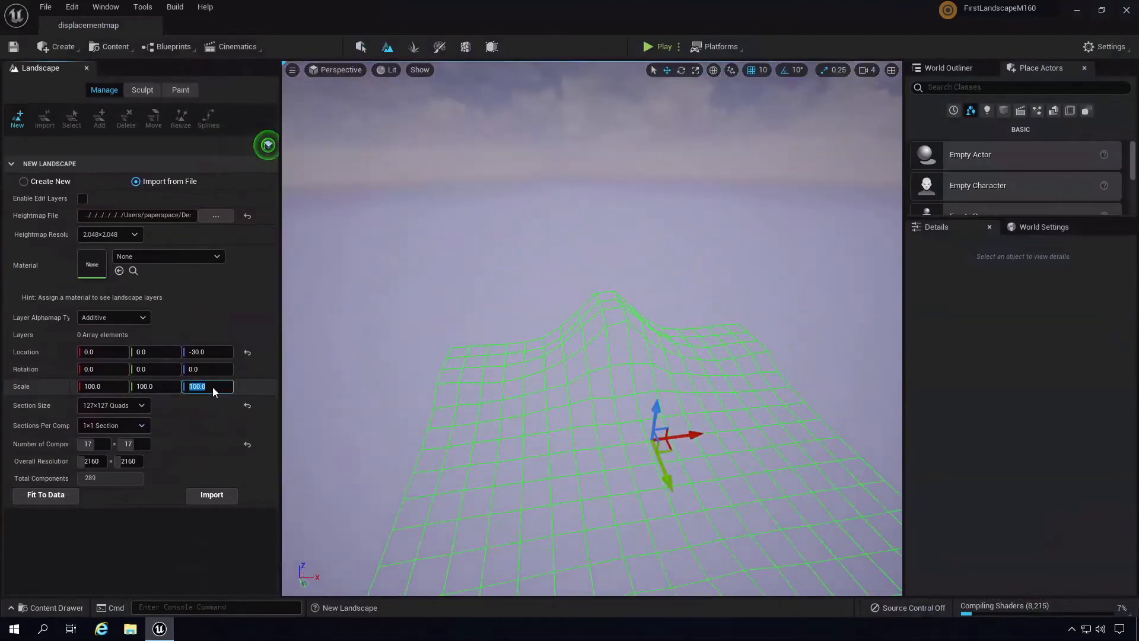
{"action": "left_click", "coordinate": [102, 387]}
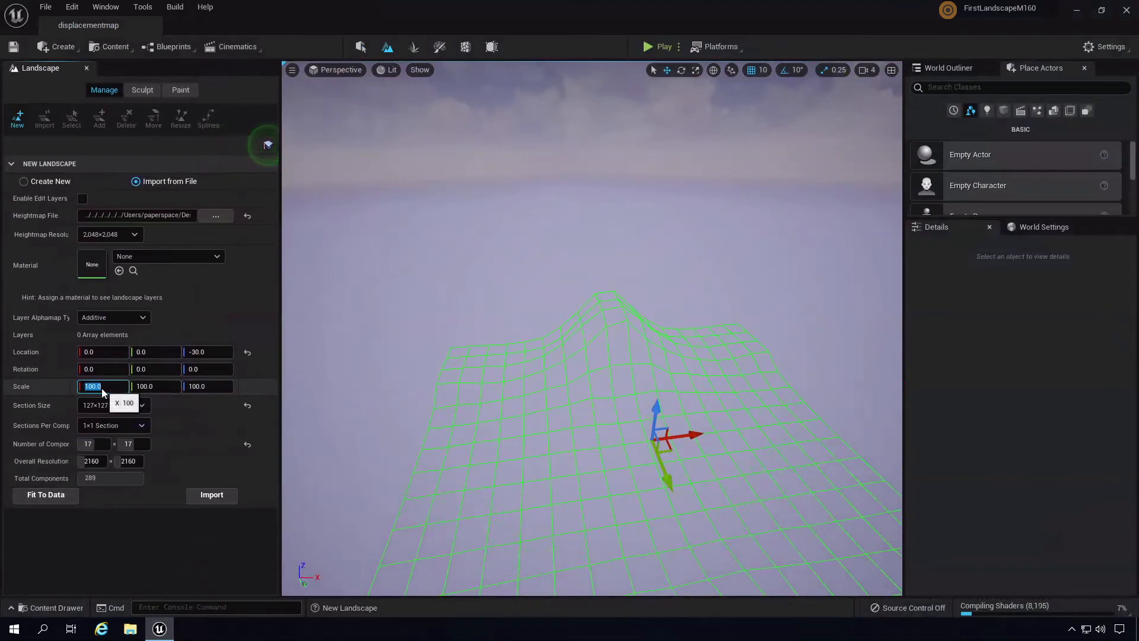
{"action": "type", "text": "1000"}
{"action": "left_click", "coordinate": [154, 388]}
{"action": "type", "text": "1000"}
{"action": "key", "text": "Return"}
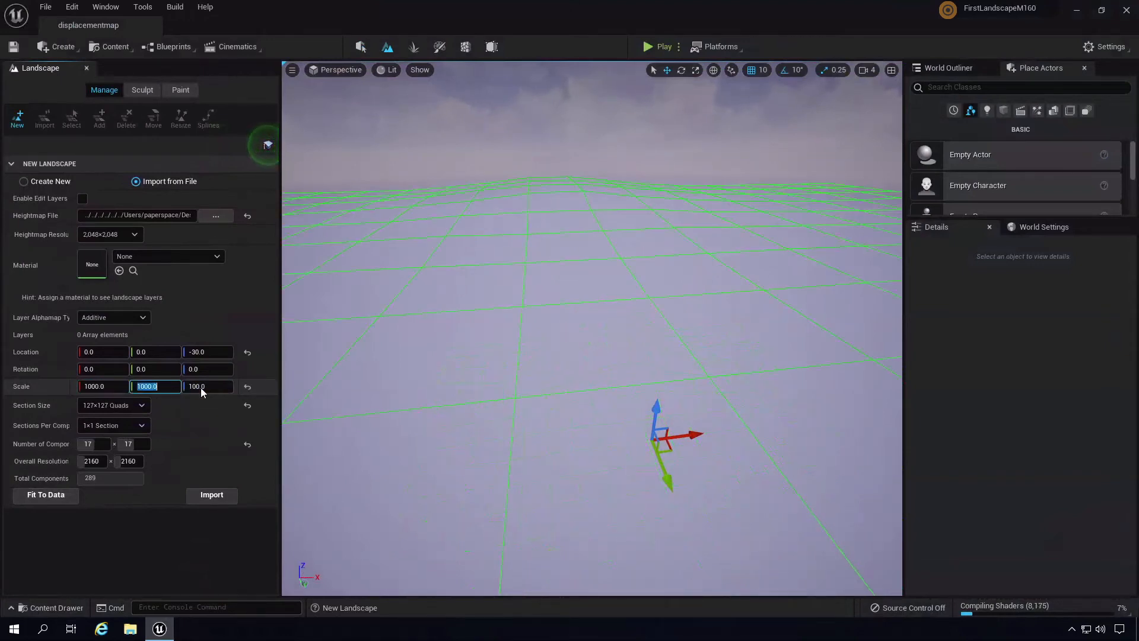
{"action": "right_click_drag", "start_coordinate": [540, 351], "coordinate": [605, 334]}
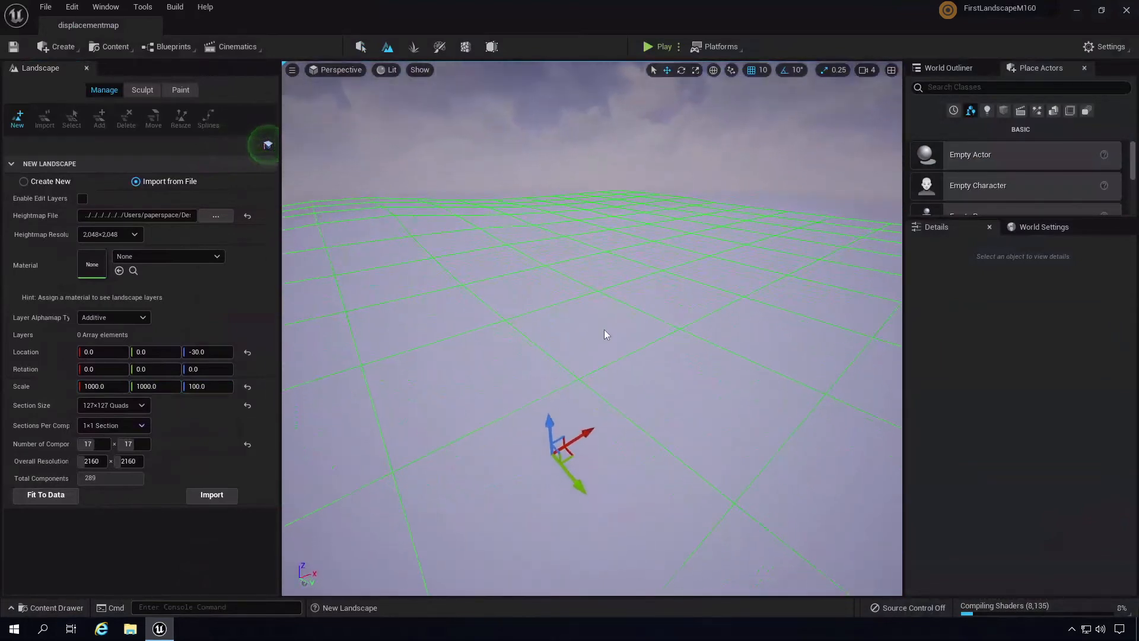
{"action": "left_click", "coordinate": [247, 386]}
- After testing scale 374, reset location Z to 100 and scale to 100, and choose 2x2 sections per component
{"action": "right_click_drag", "start_coordinate": [440, 376], "coordinate": [564, 410]}
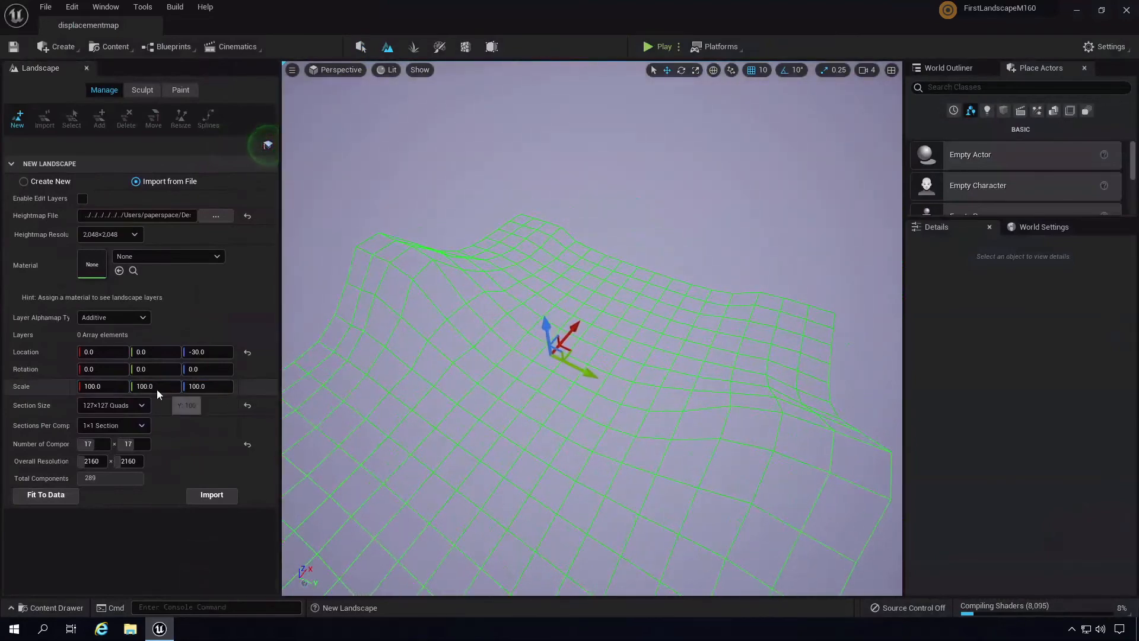
{"action": "left_click_drag", "start_coordinate": [152, 389], "coordinate": [216, 390]}
{"action": "left_click_drag", "start_coordinate": [113, 392], "coordinate": [230, 403]}
{"action": "right_click_drag", "start_coordinate": [663, 394], "coordinate": [681, 511]}
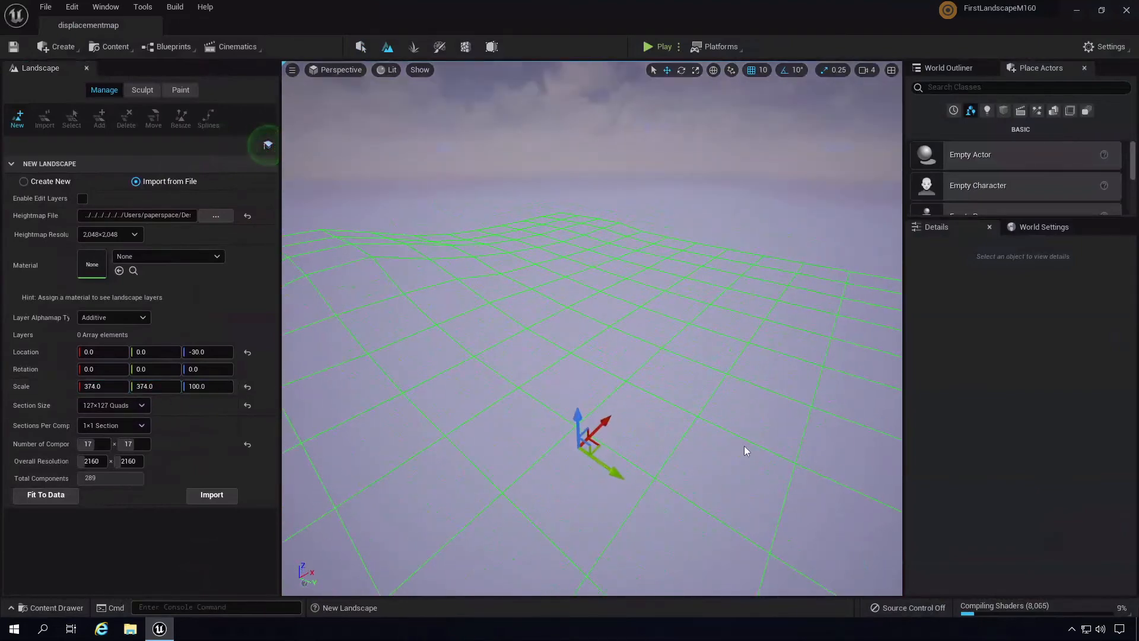
{"action": "right_click_drag", "start_coordinate": [777, 366], "coordinate": [757, 382]}
{"action": "left_click", "coordinate": [247, 351]}
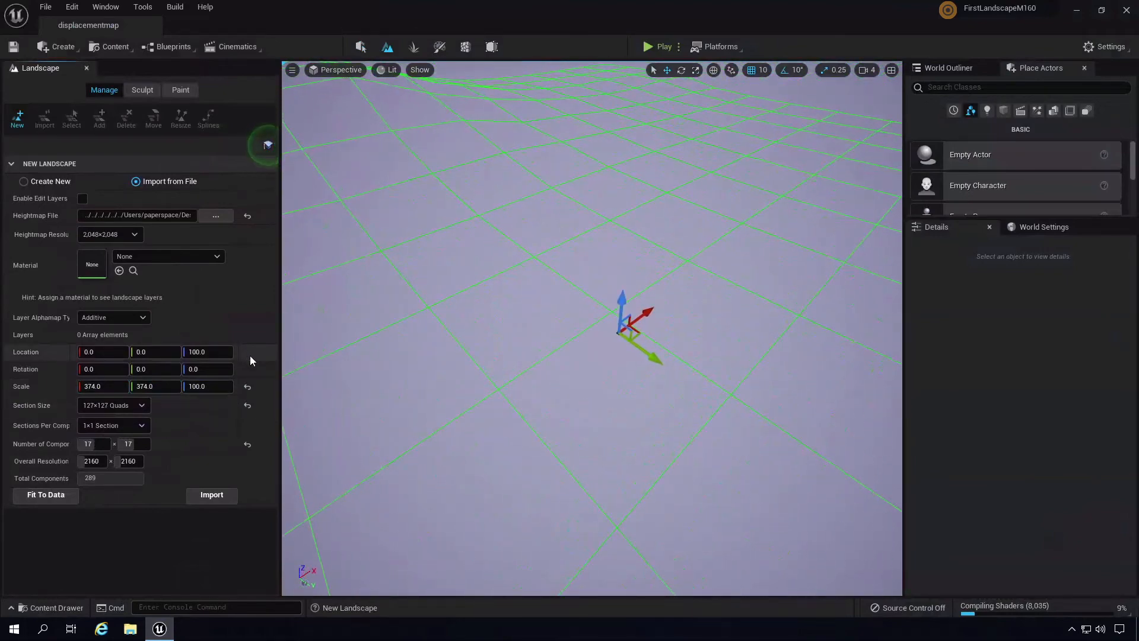
{"action": "left_click", "coordinate": [48, 494]}
{"action": "left_click", "coordinate": [247, 386]}
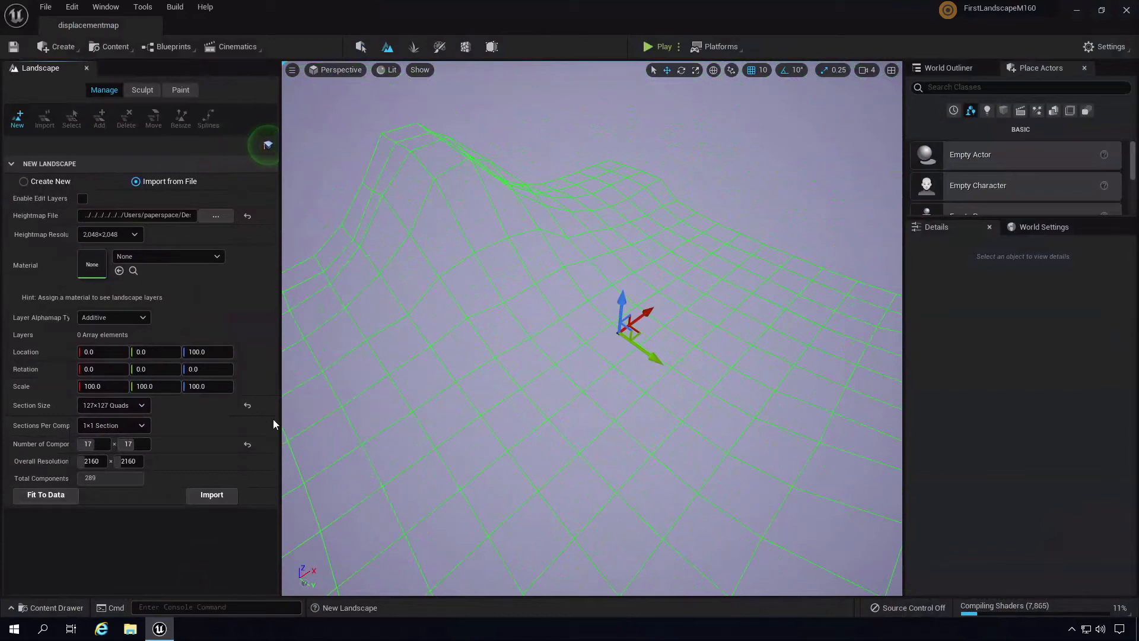
{"action": "left_click", "coordinate": [117, 425]}
{"action": "left_click", "coordinate": [113, 459]}
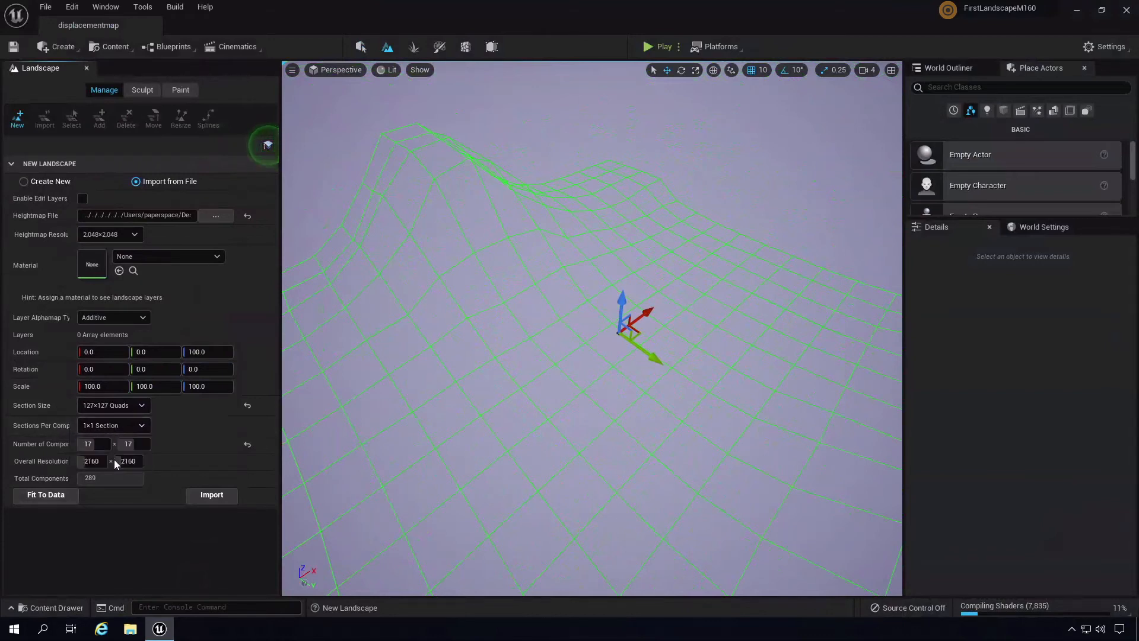
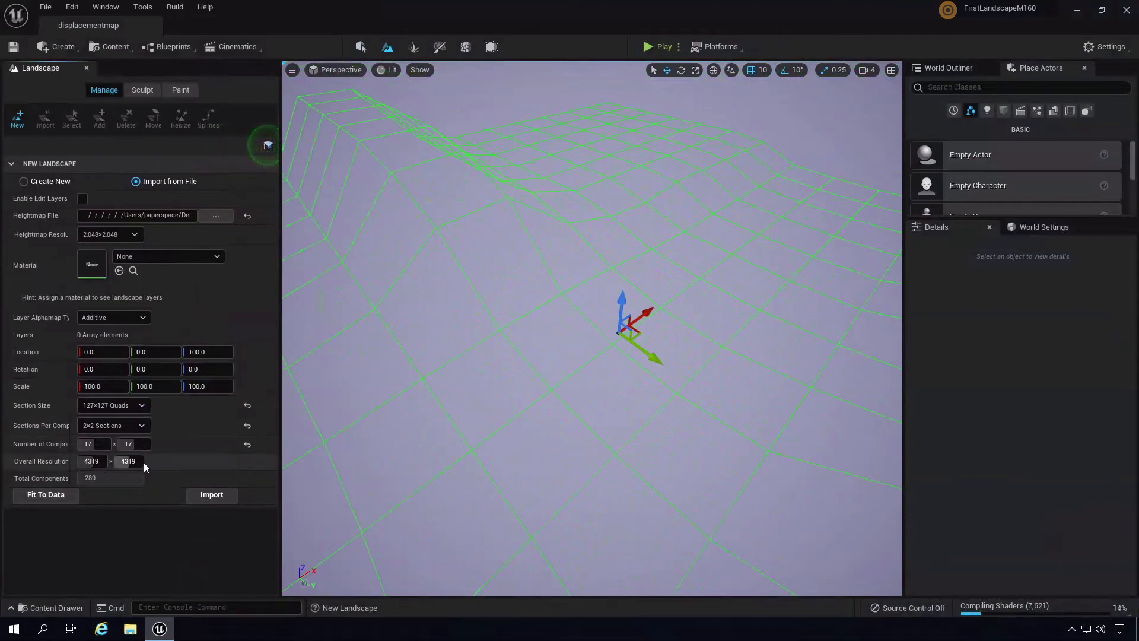
- Import the heightmap as a landscape with 1x1 section per component, then orbit over the new terrain
{"action": "left_click", "coordinate": [101, 426]}
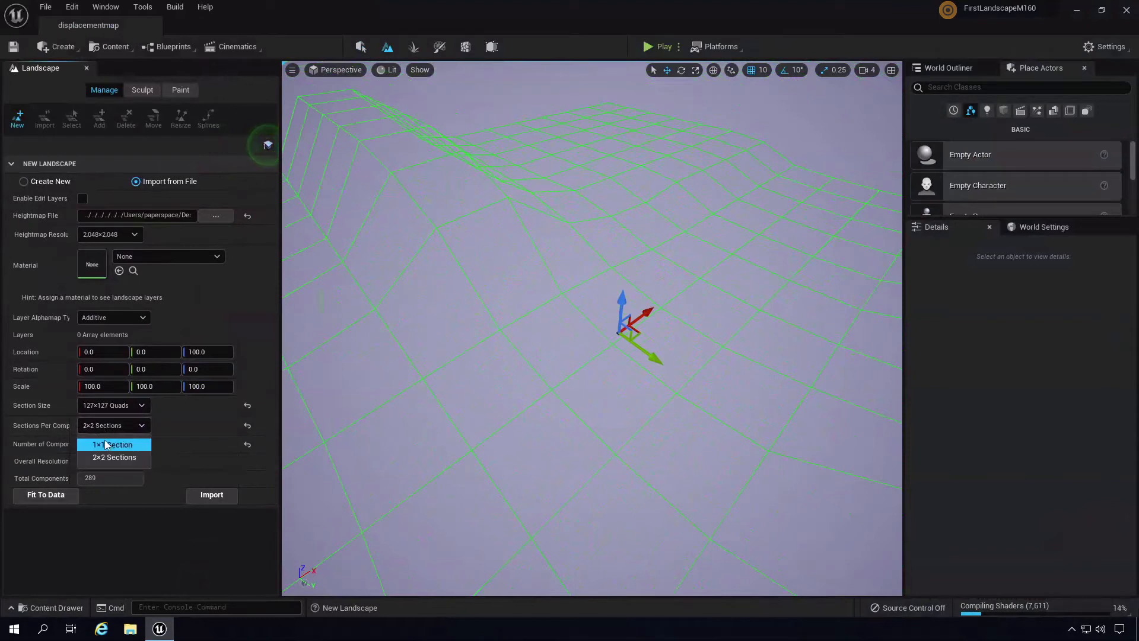
{"action": "left_click", "coordinate": [104, 440]}
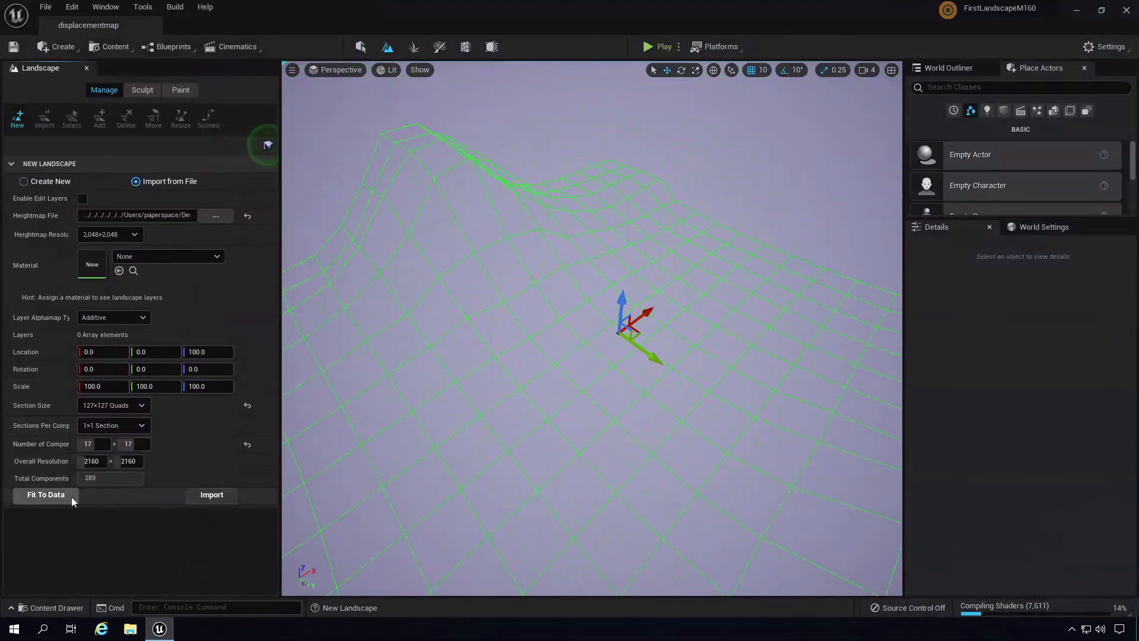
{"action": "left_click", "coordinate": [230, 498]}
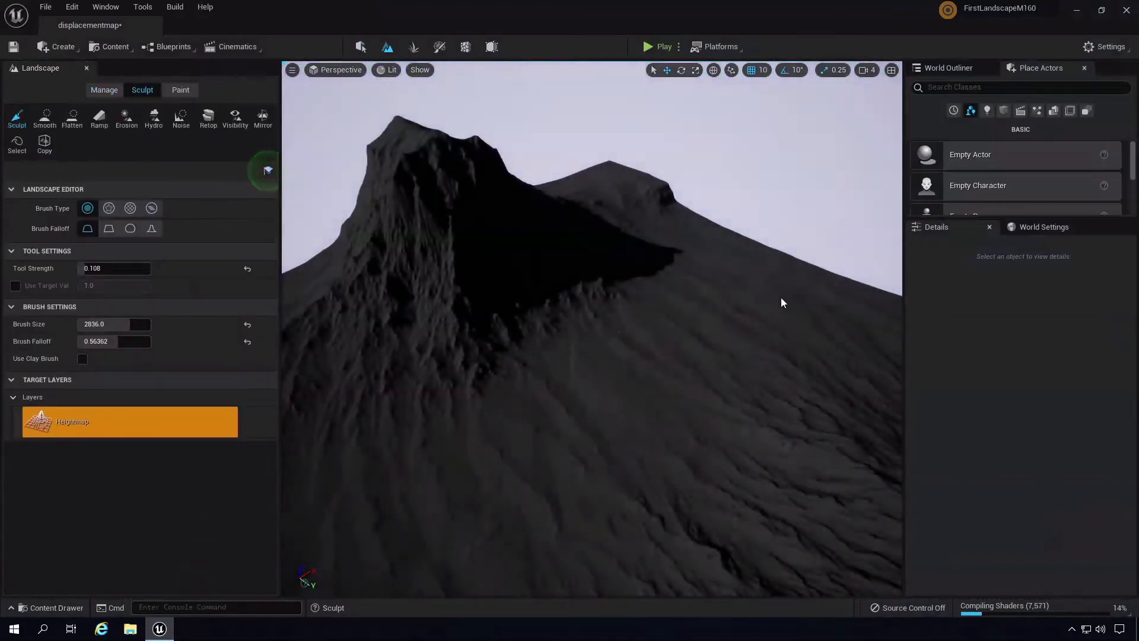
{"action": "mouse_move", "coordinate": [780, 297]}
{"action": "right_mouse_down"}
{"action": "mouse_move", "coordinate": [632, 318]}
{"action": "mouse_move", "coordinate": [681, 326]}
{"action": "mouse_move", "coordinate": [783, 303]}
{"action": "mouse_move", "coordinate": [863, 265]}
{"action": "mouse_move", "coordinate": [844, 276]}
{"action": "mouse_move", "coordinate": [813, 344]}
{"action": "mouse_move", "coordinate": [820, 356]}
{"action": "mouse_move", "coordinate": [664, 493]}
{"action": "mouse_move", "coordinate": [605, 517]}
{"action": "mouse_move", "coordinate": [630, 580]}
{"action": "mouse_move", "coordinate": [795, 461]}
{"action": "mouse_move", "coordinate": [860, 386]}
{"action": "mouse_move", "coordinate": [877, 234]}
{"action": "mouse_move", "coordinate": [867, 194]}
{"action": "mouse_move", "coordinate": [762, 334]}
{"action": "right_mouse_up"}
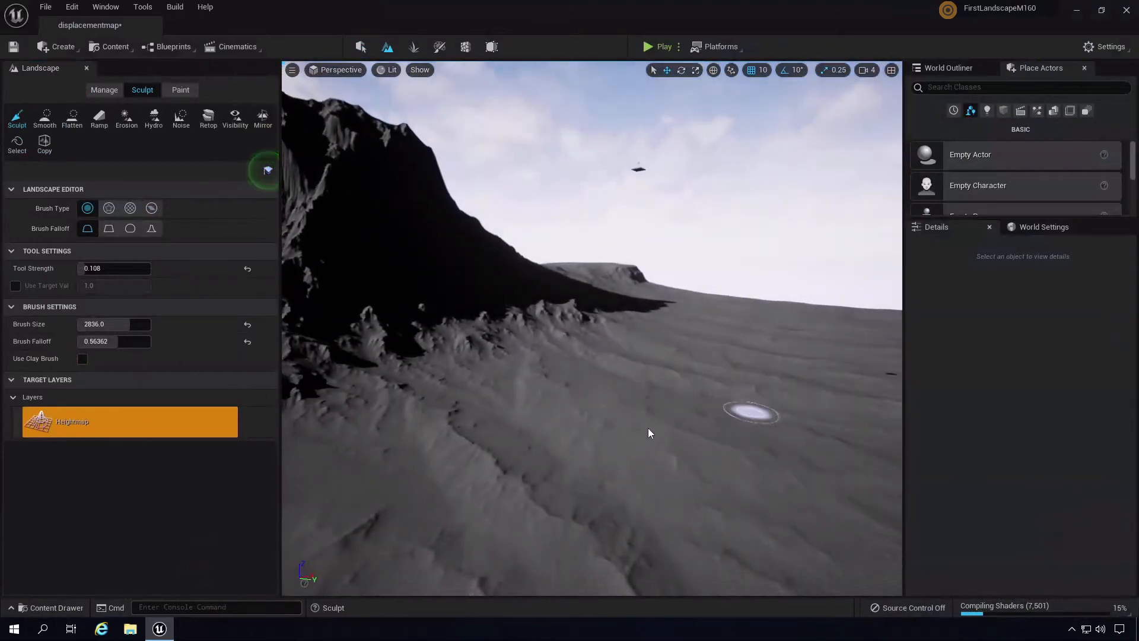
- Back in Select mode, select the landscape and raise it higher with the Z gizmo
{"action": "left_click", "coordinate": [361, 47]}
{"action": "right_click_drag", "start_coordinate": [750, 190], "coordinate": [796, 150]}
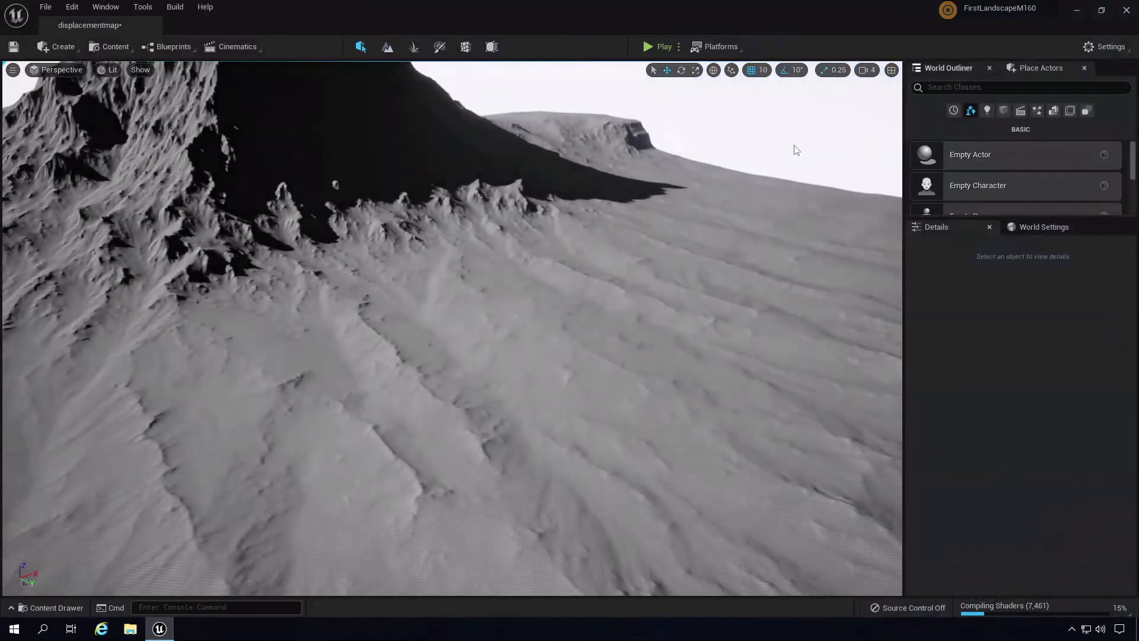
{"action": "left_click", "coordinate": [715, 296]}
{"action": "right_click_drag", "start_coordinate": [716, 297], "coordinate": [717, 242]}
{"action": "right_click_drag", "start_coordinate": [760, 315], "coordinate": [475, 264]}
{"action": "key", "text": "w"}
{"action": "left_click_drag", "start_coordinate": [329, 222], "coordinate": [360, 137]}
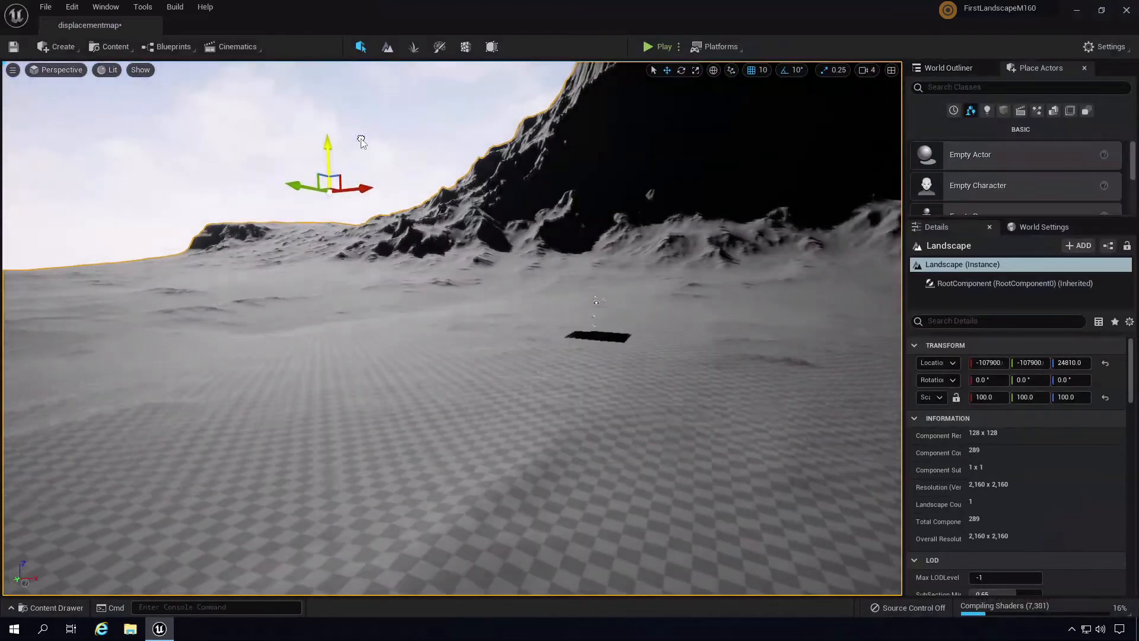
- Turn the Light Source's yaw to 194.3994 to sweep the shadows across the ground
{"action": "right_click_drag", "start_coordinate": [530, 181], "coordinate": [864, 139]}
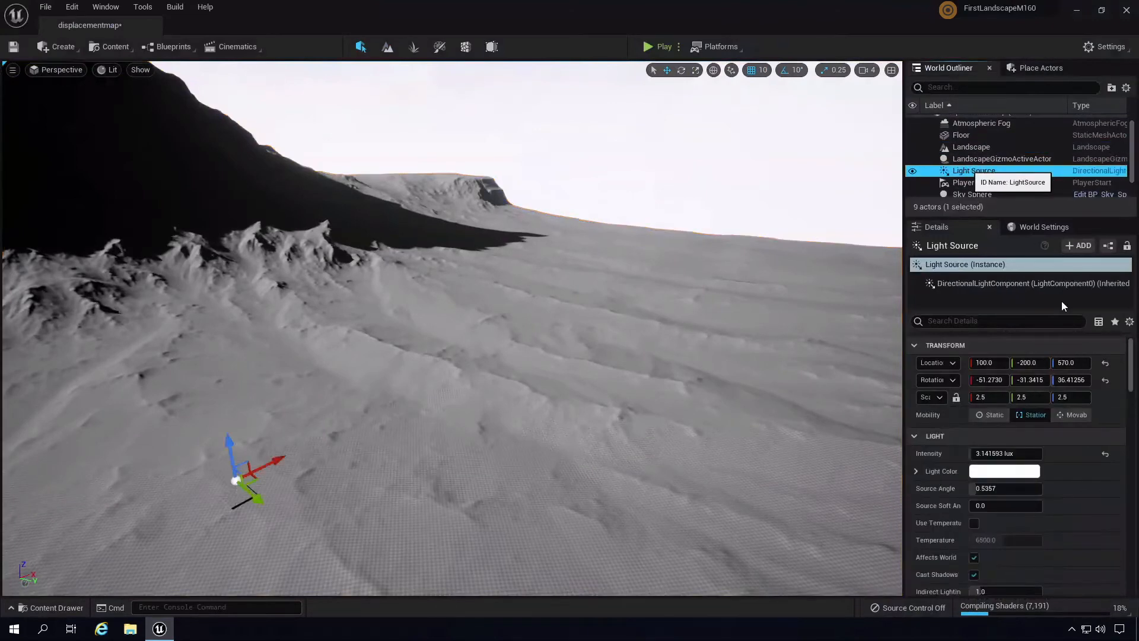
{"action": "mouse_move", "coordinate": [1076, 384]}
{"action": "left_mouse_down"}
{"action": "mouse_move", "coordinate": [1095, 381]}
{"action": "mouse_move", "coordinate": [1032, 376]}
{"action": "mouse_move", "coordinate": [1084, 381]}
{"action": "left_mouse_up"}
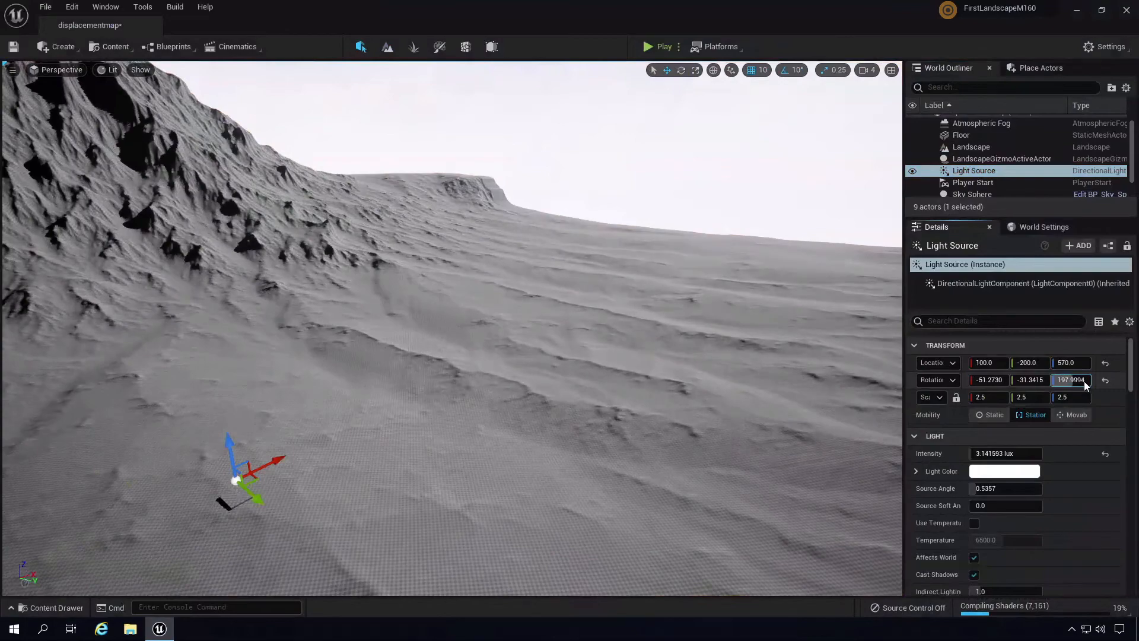
{"action": "right_click_drag", "start_coordinate": [576, 261], "coordinate": [624, 246]}
{"action": "left_click", "coordinate": [658, 47]}
{"action": "left_click", "coordinate": [717, 348]}
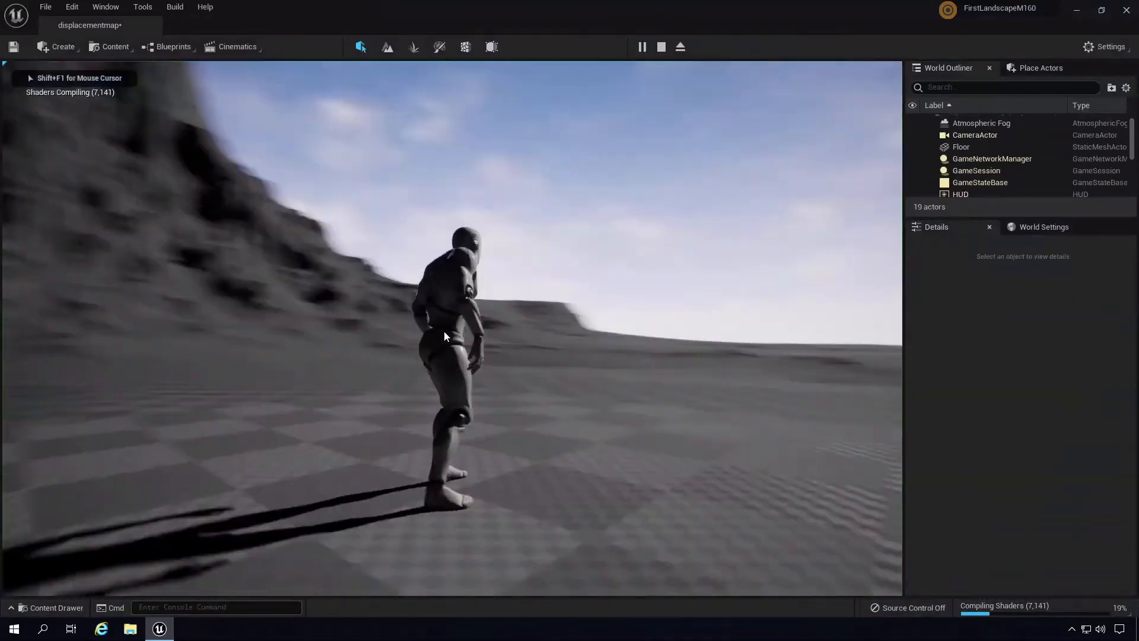
{"action": "key", "text": "w"}
{"action": "key", "text": "a"}
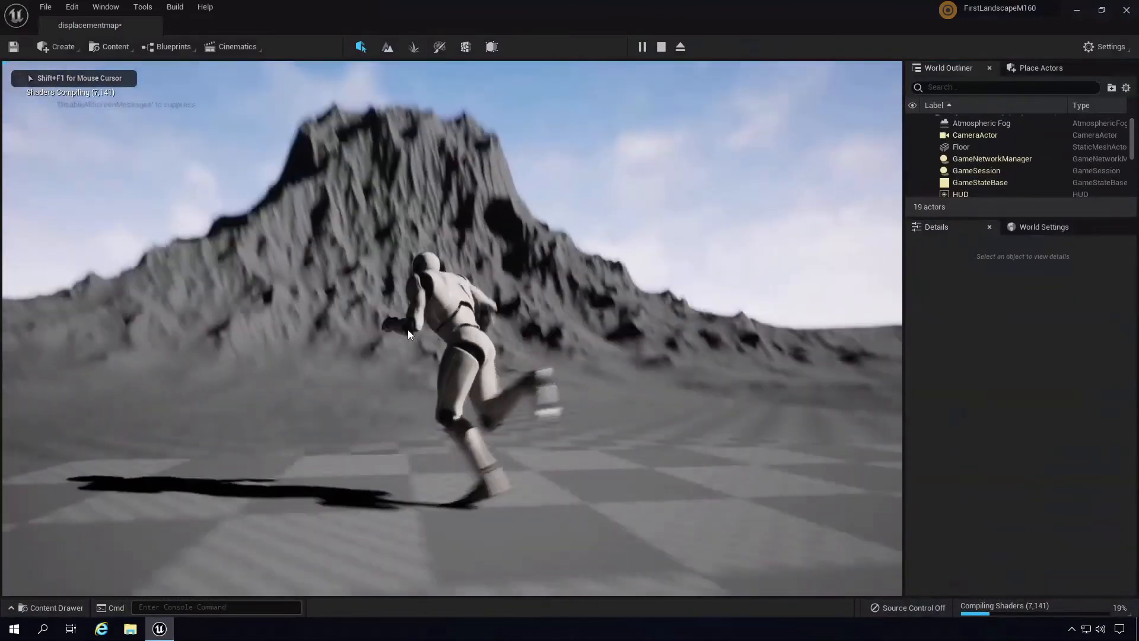
{"action": "key", "text": "w"}
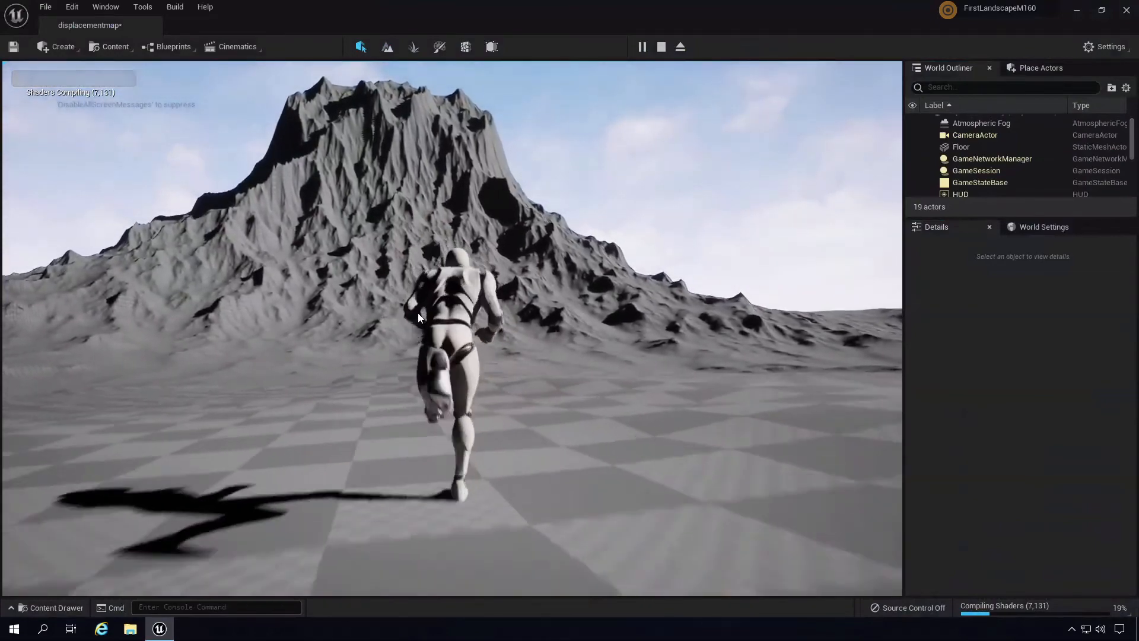
{"action": "key", "text": "w"}
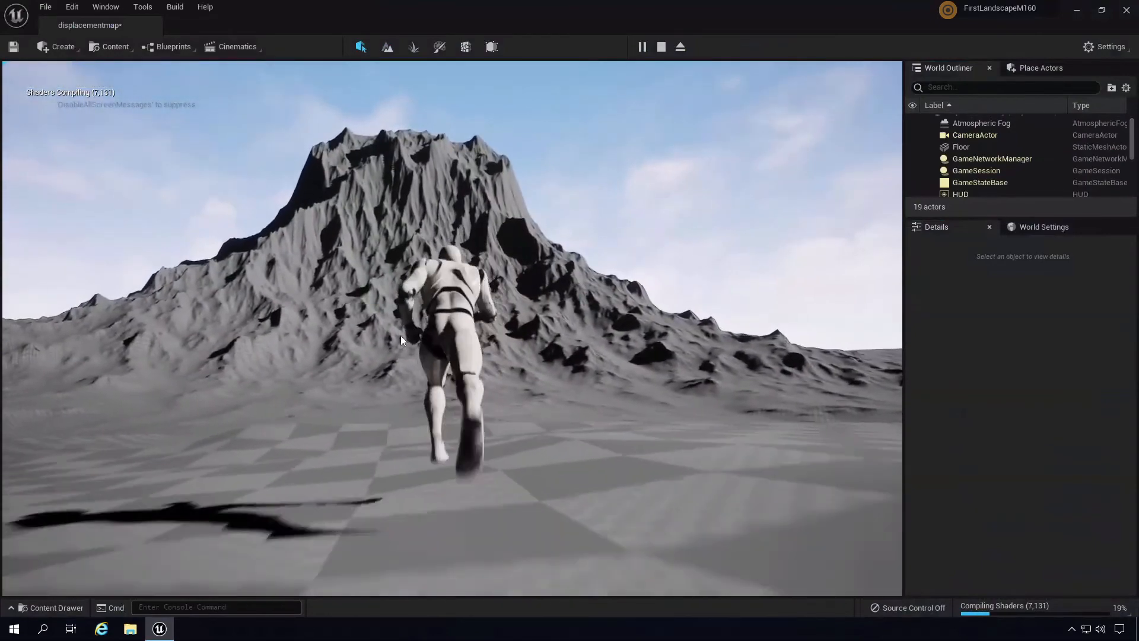
{"action": "key", "text": "d"}
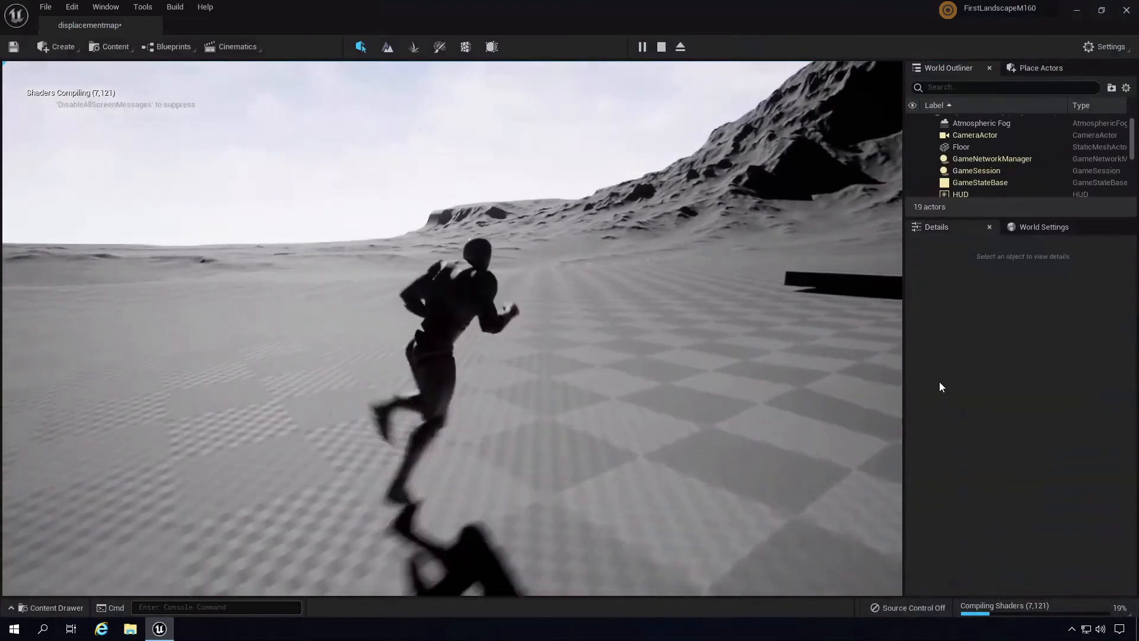
{"action": "key", "text": "d"}
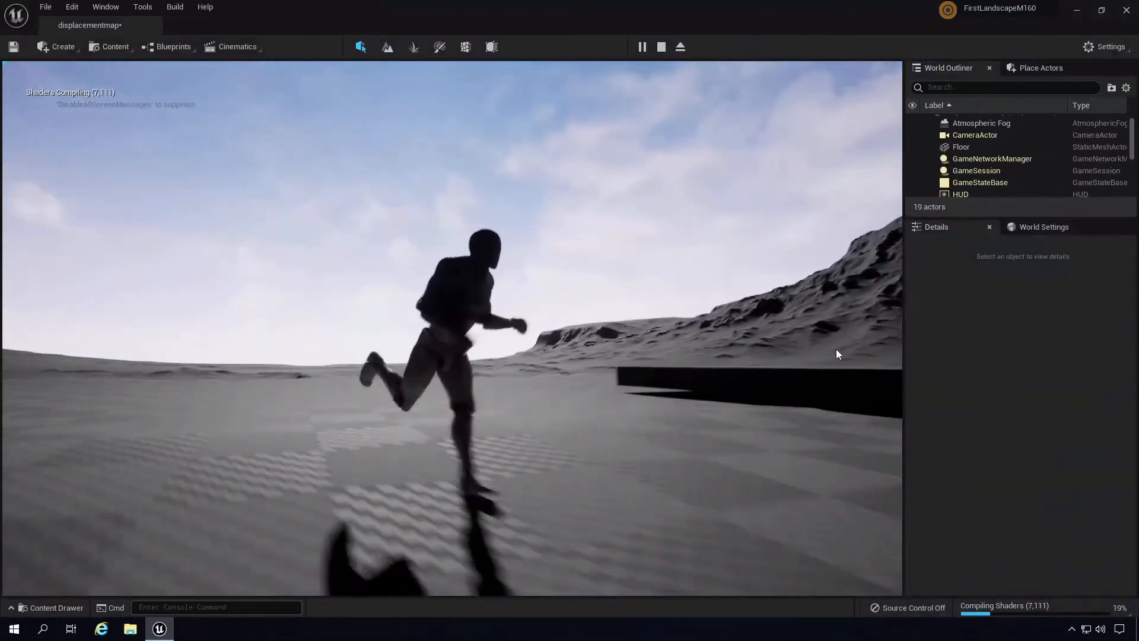
{"action": "key", "text": "d"}
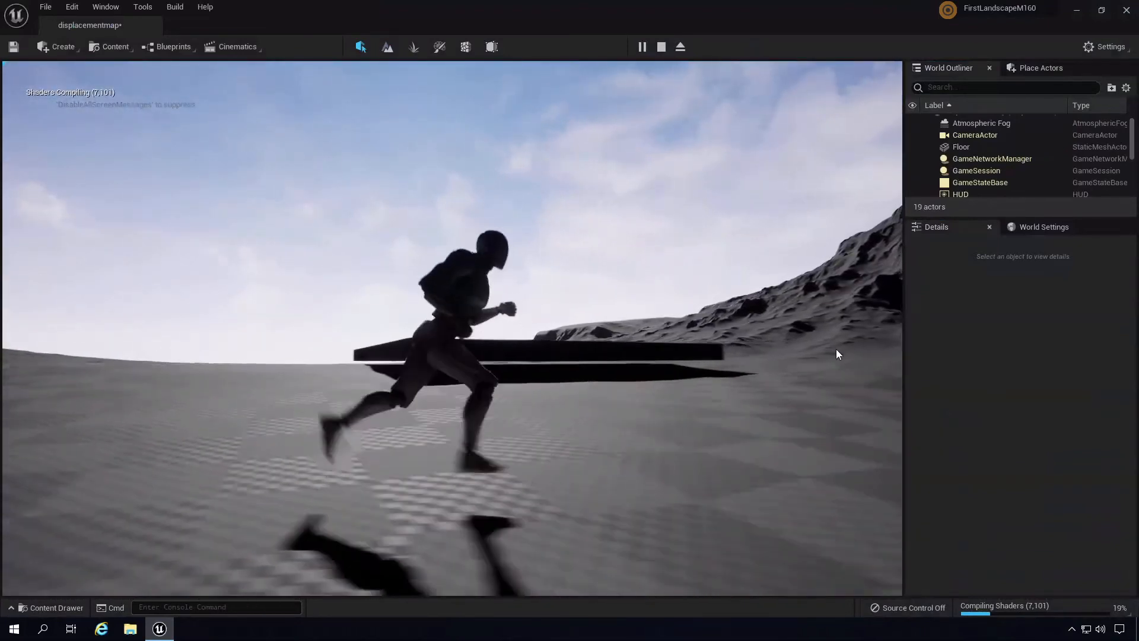
{"action": "key", "text": "d"}
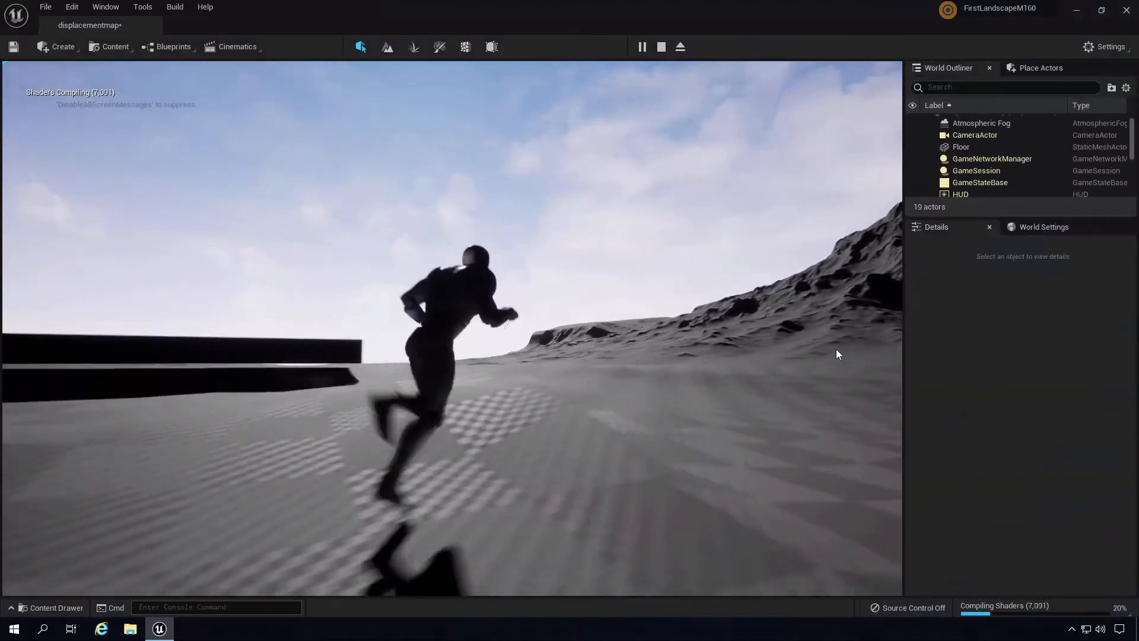
{"action": "key", "text": "Escape"}
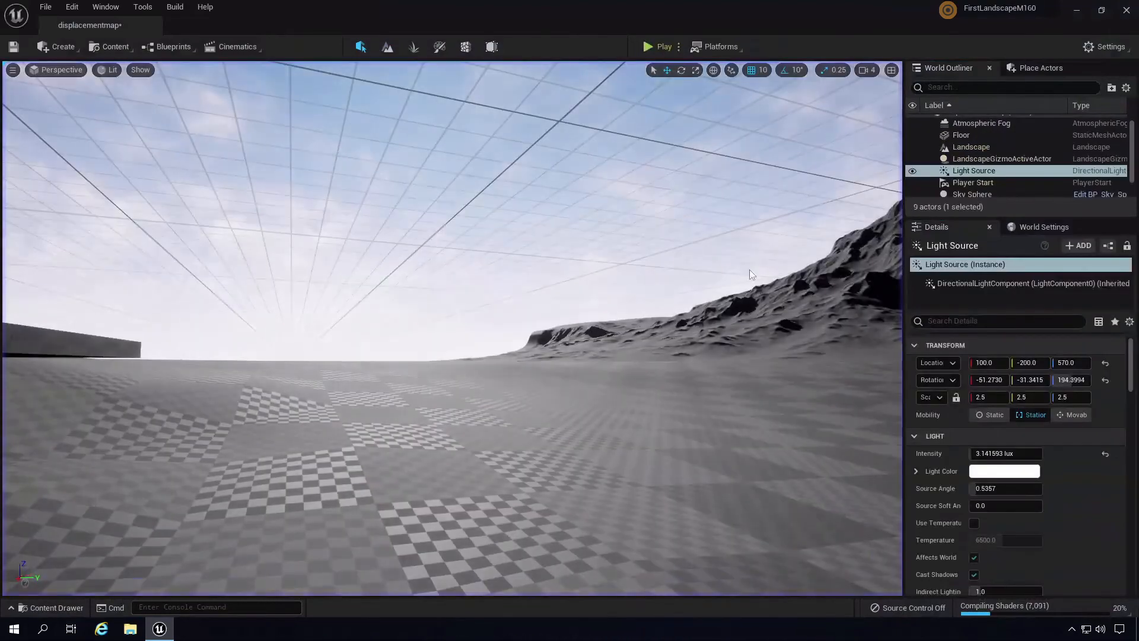
{"action": "right_click_drag", "start_coordinate": [657, 426], "coordinate": [726, 346]}
{"action": "key", "text": "s"}
{"action": "left_click", "coordinate": [100, 9]}
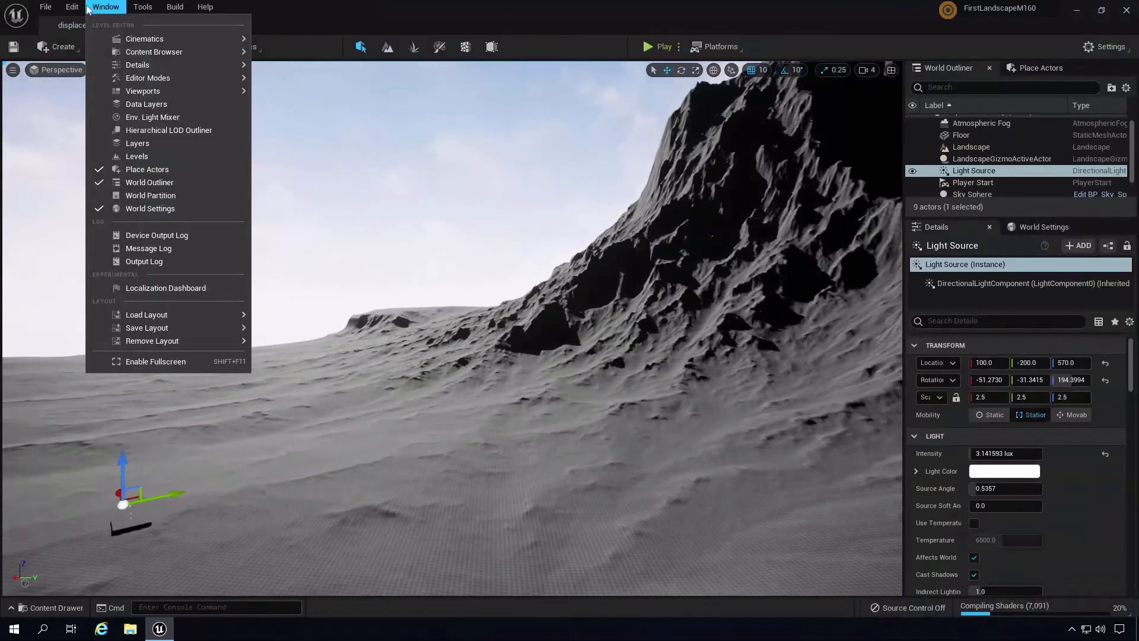
{"action": "left_click", "coordinate": [158, 197]}
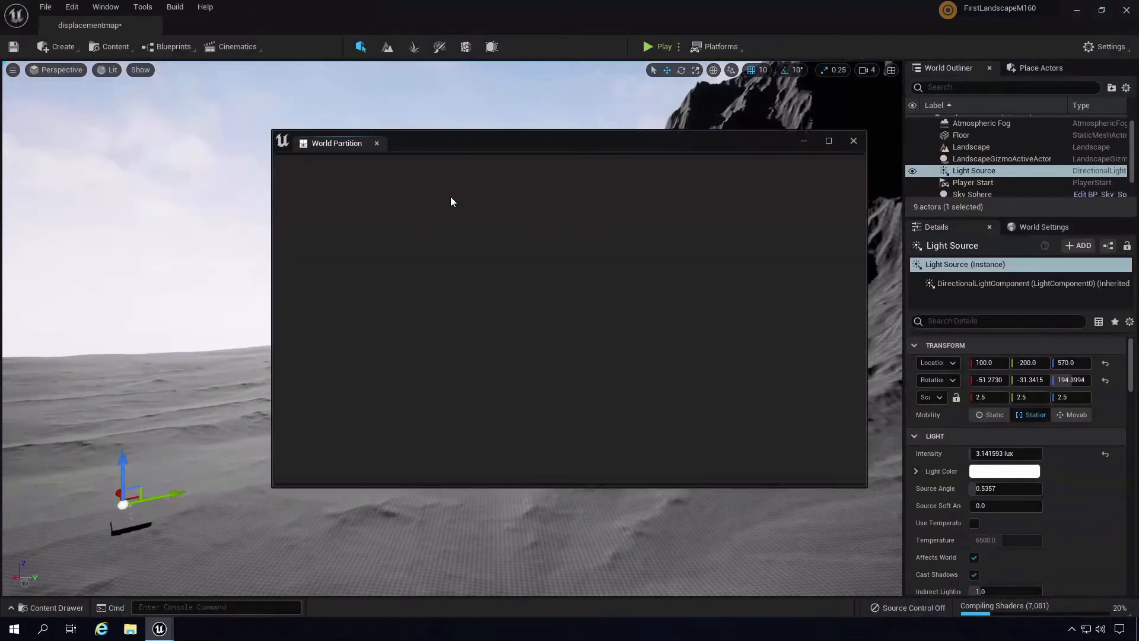
{"action": "left_click", "coordinate": [853, 141]}
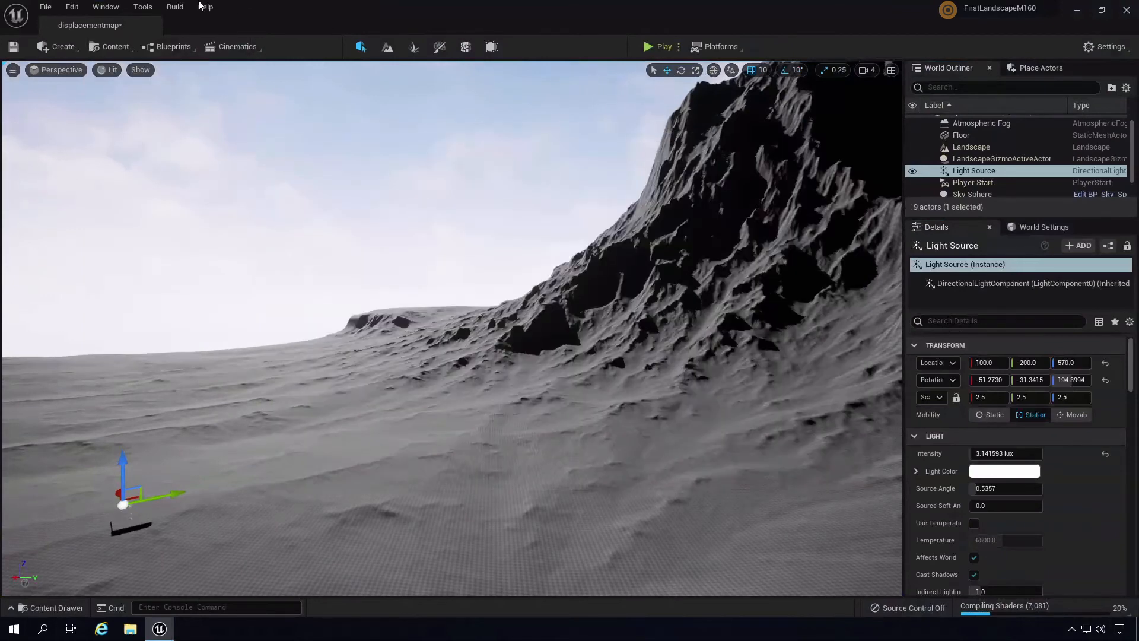
{"action": "left_click", "coordinate": [74, 8]}
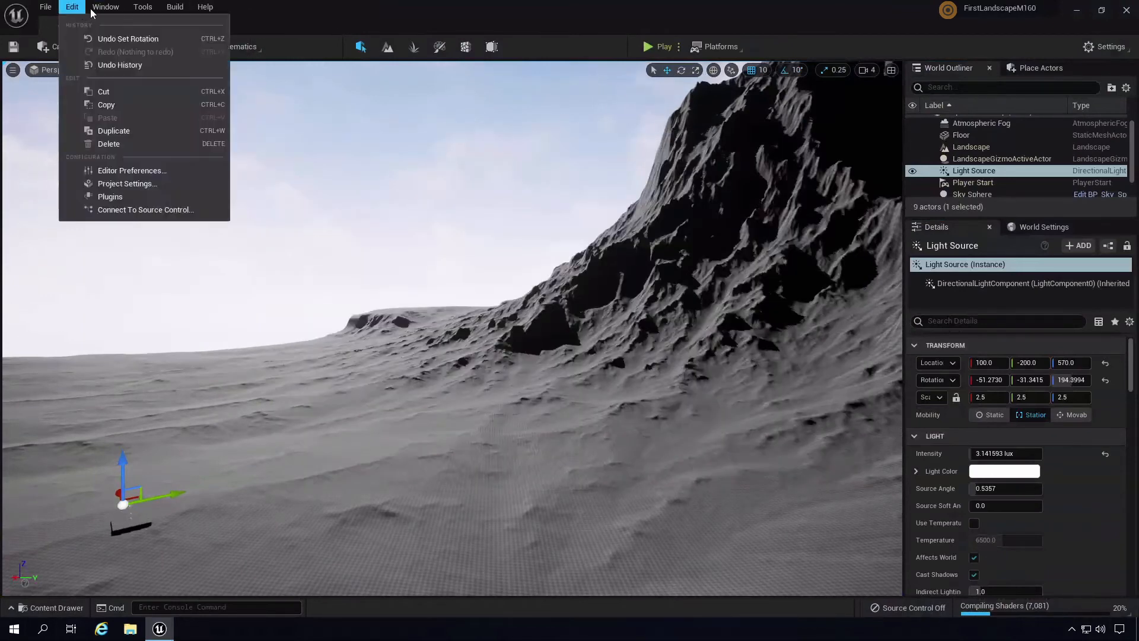
{"action": "left_click", "coordinate": [303, 2]}
{"action": "left_click", "coordinate": [76, 72]}
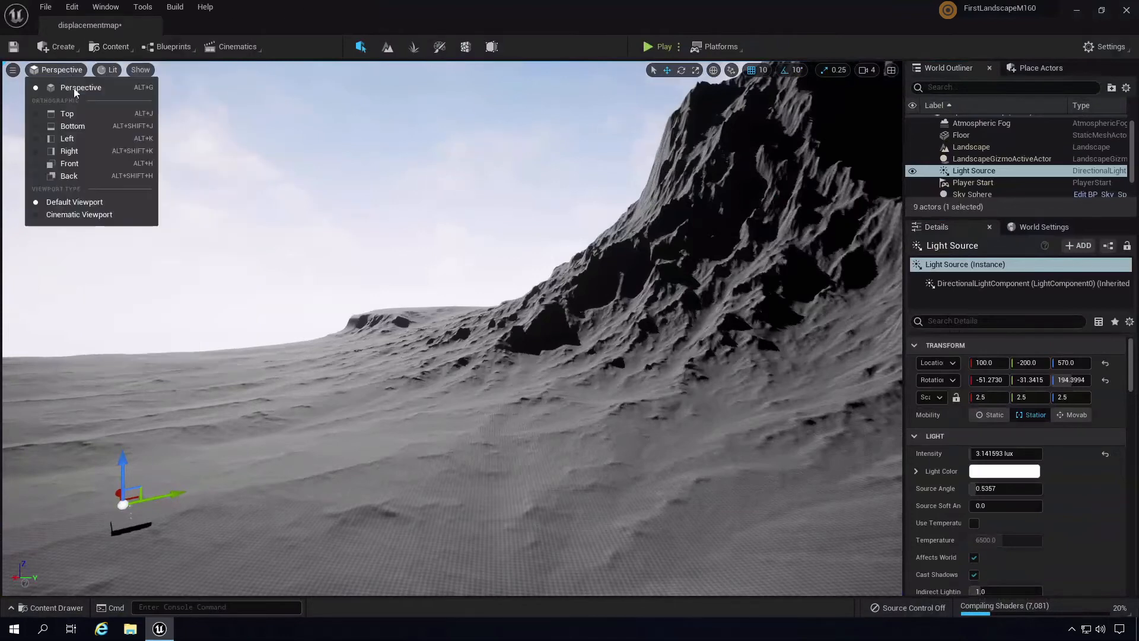
{"action": "left_click", "coordinate": [92, 110]}
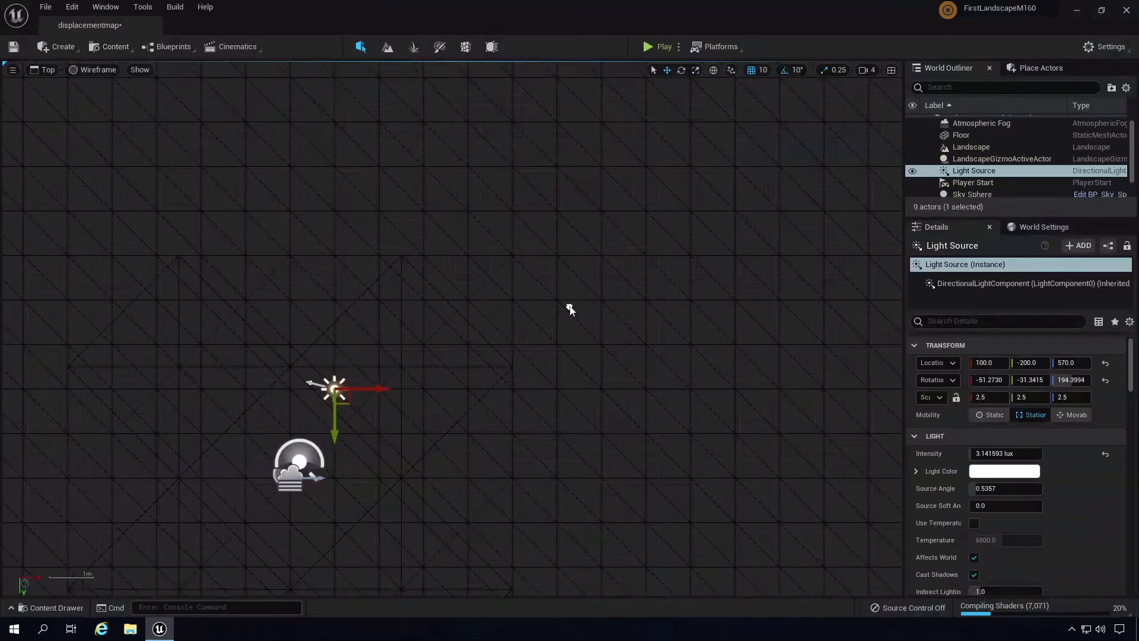
{"action": "left_click", "coordinate": [90, 71]}
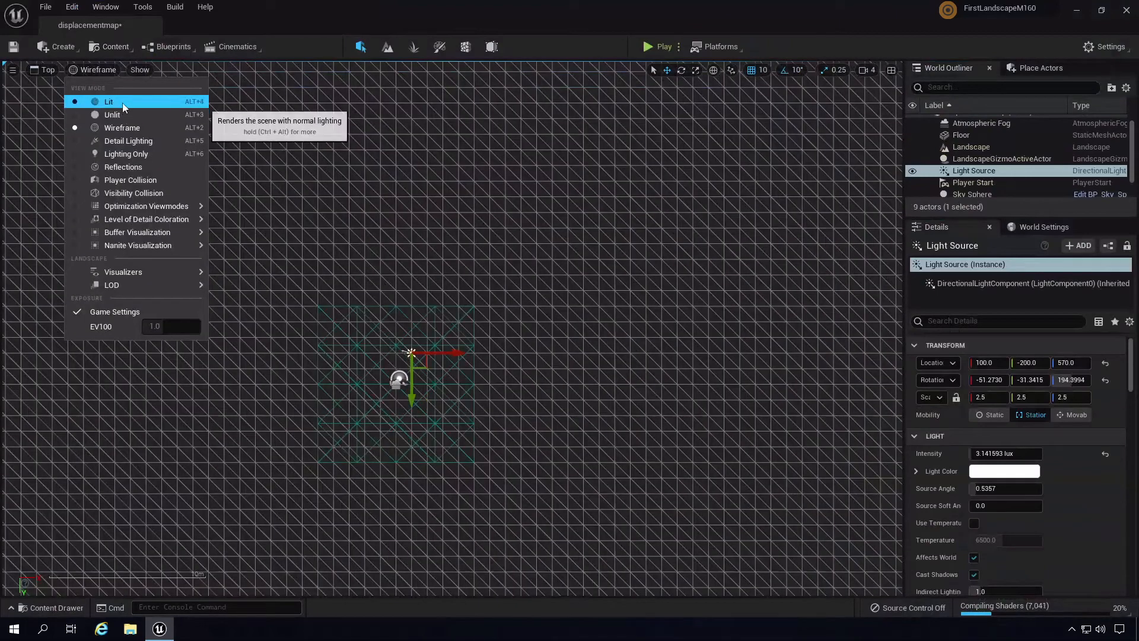
{"action": "left_click", "coordinate": [123, 102]}
{"action": "scroll", "coordinate": [532, 254], "scroll_direction": "down", "scroll_amount": 6}
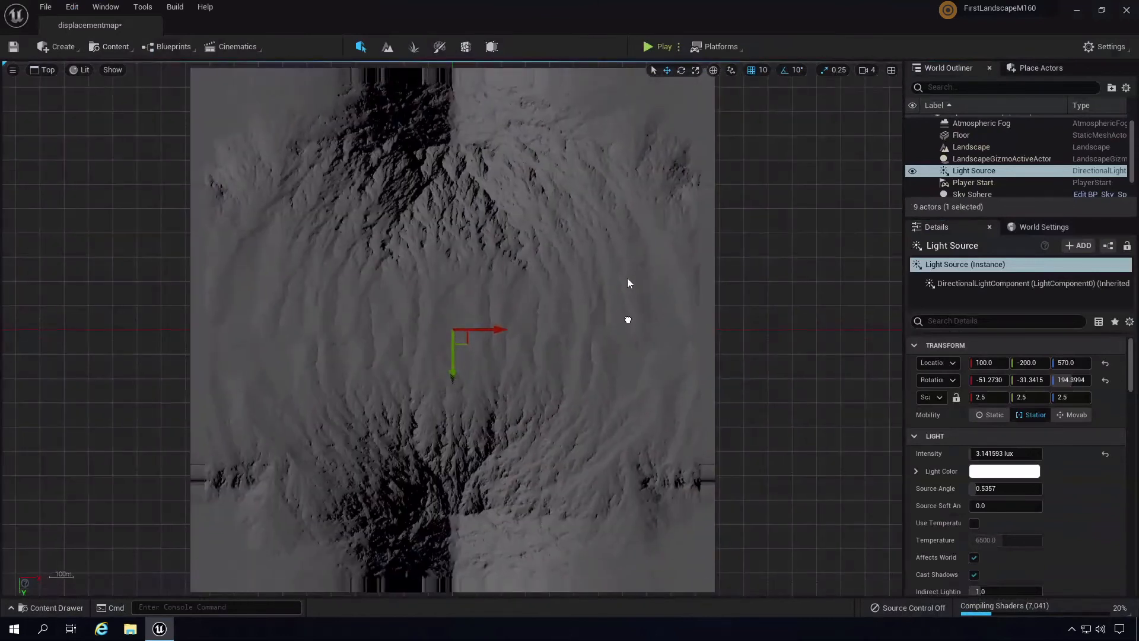
{"action": "right_click_drag", "start_coordinate": [627, 278], "coordinate": [646, 318]}
{"action": "scroll", "coordinate": [684, 312], "scroll_direction": "up", "scroll_amount": 3}
{"action": "left_click", "coordinate": [81, 70]}
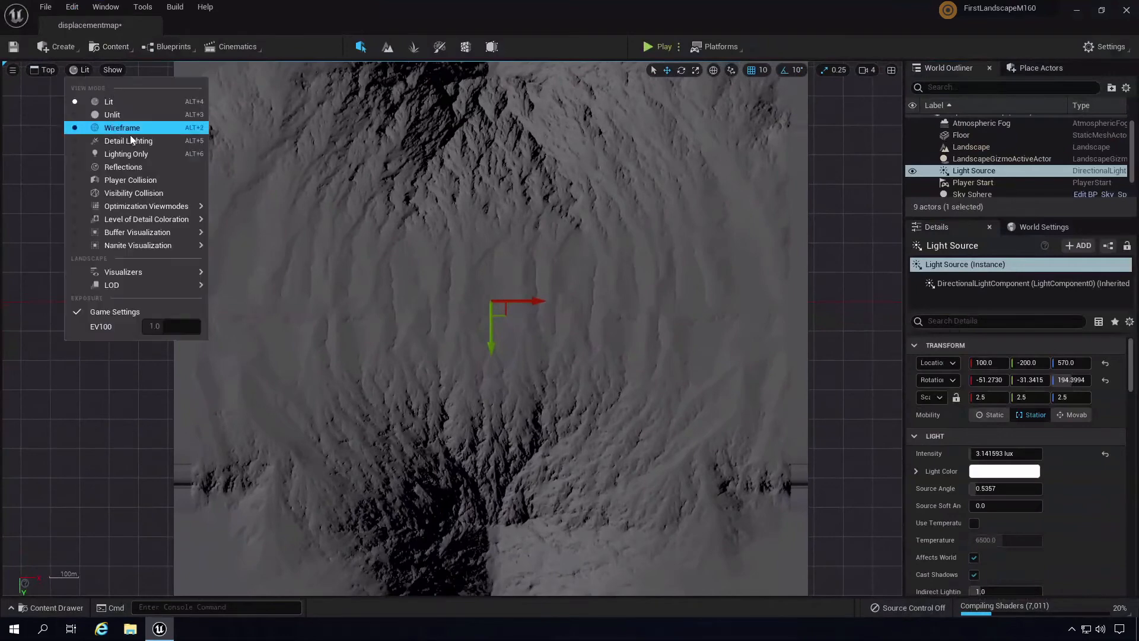
{"action": "left_click", "coordinate": [129, 141]}
{"action": "right_click_drag", "start_coordinate": [457, 318], "coordinate": [521, 319]}
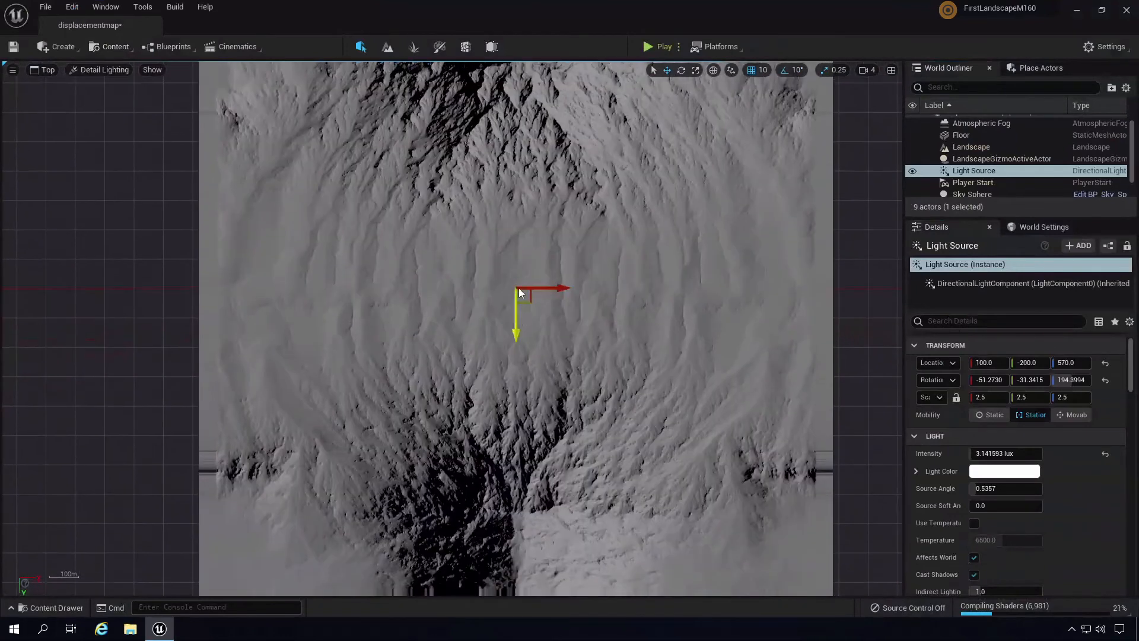
{"action": "left_click", "coordinate": [76, 70]}
{"action": "left_click", "coordinate": [61, 92]}
{"action": "right_click_drag", "start_coordinate": [616, 357], "coordinate": [64, 611]}
{"action": "key", "text": "w"}
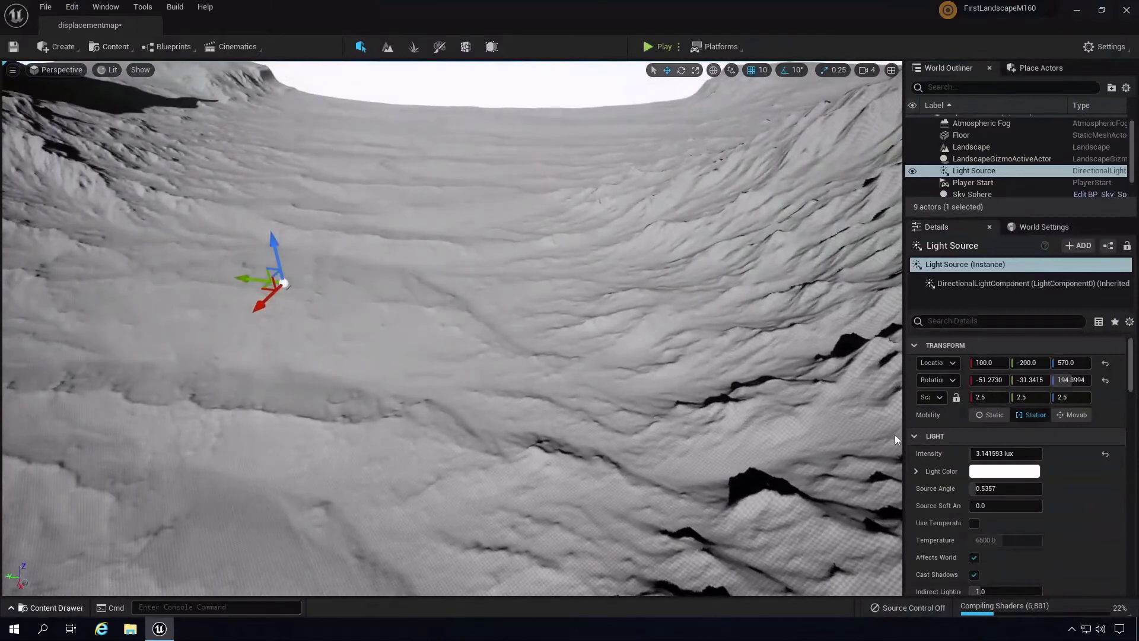
- Search 'stret' in the Landscape Material field, assign MI_Stretchtest, then fly toward the mountain
{"action": "left_click", "coordinate": [969, 149]}
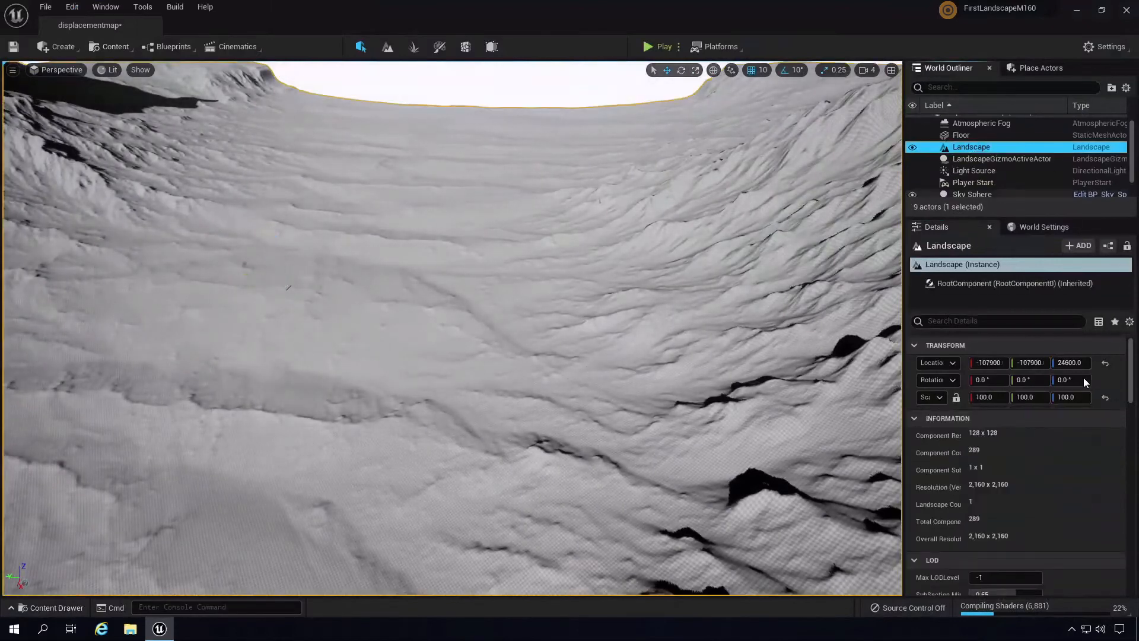
{"action": "left_click_drag", "start_coordinate": [1135, 388], "coordinate": [1136, 482]}
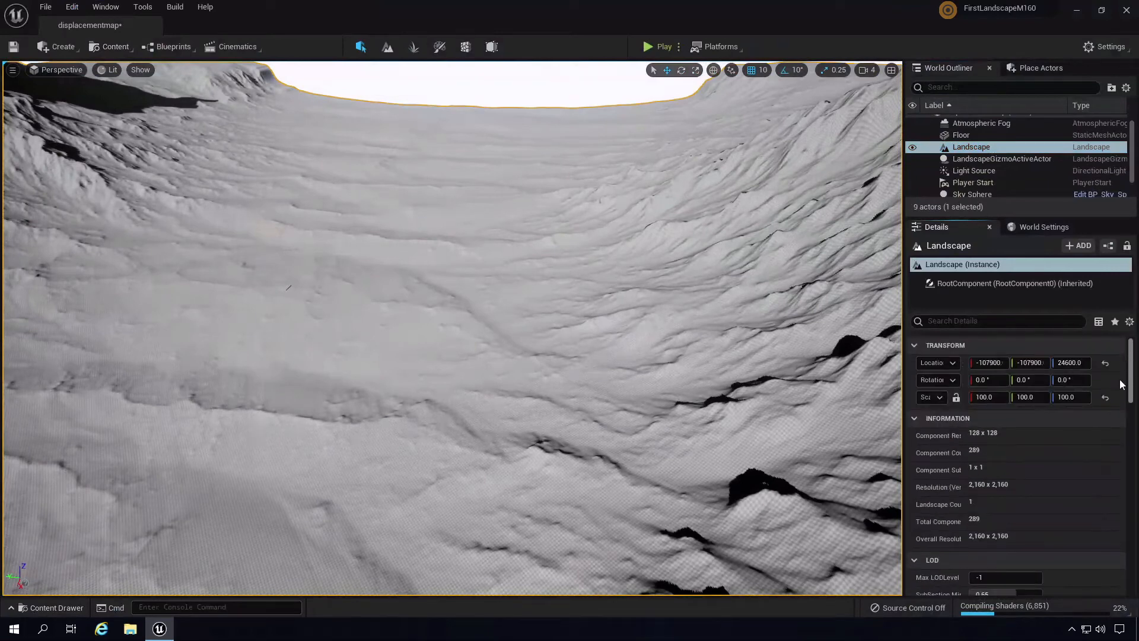
{"action": "scroll", "coordinate": [1121, 382], "scroll_direction": "down", "scroll_amount": 5}
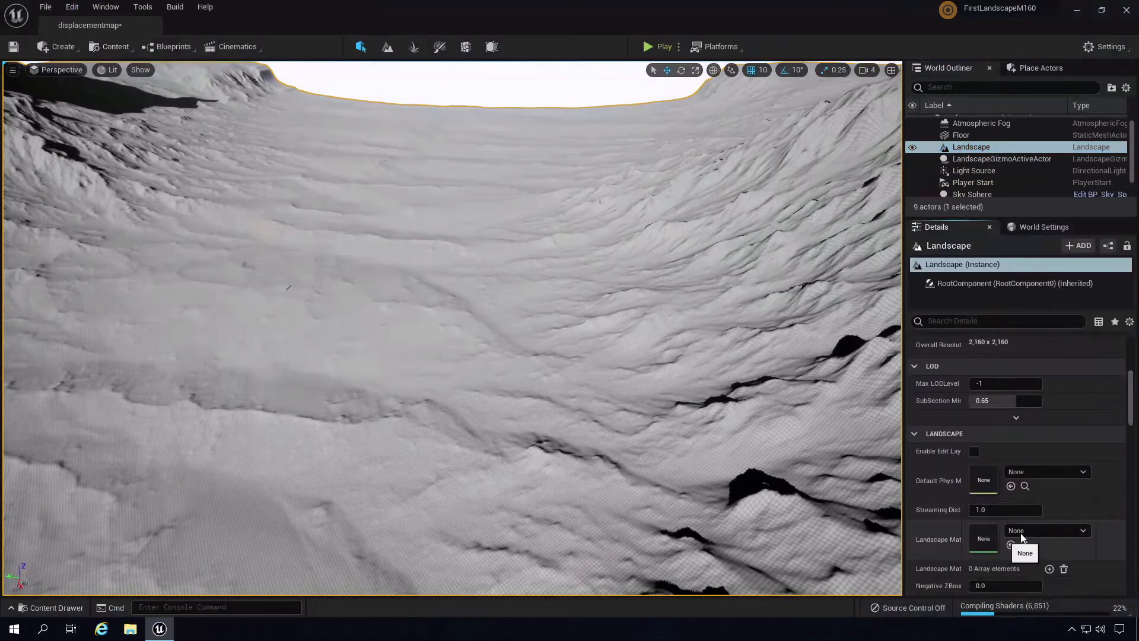
{"action": "left_click", "coordinate": [1029, 532]}
{"action": "type", "text": "stret"}
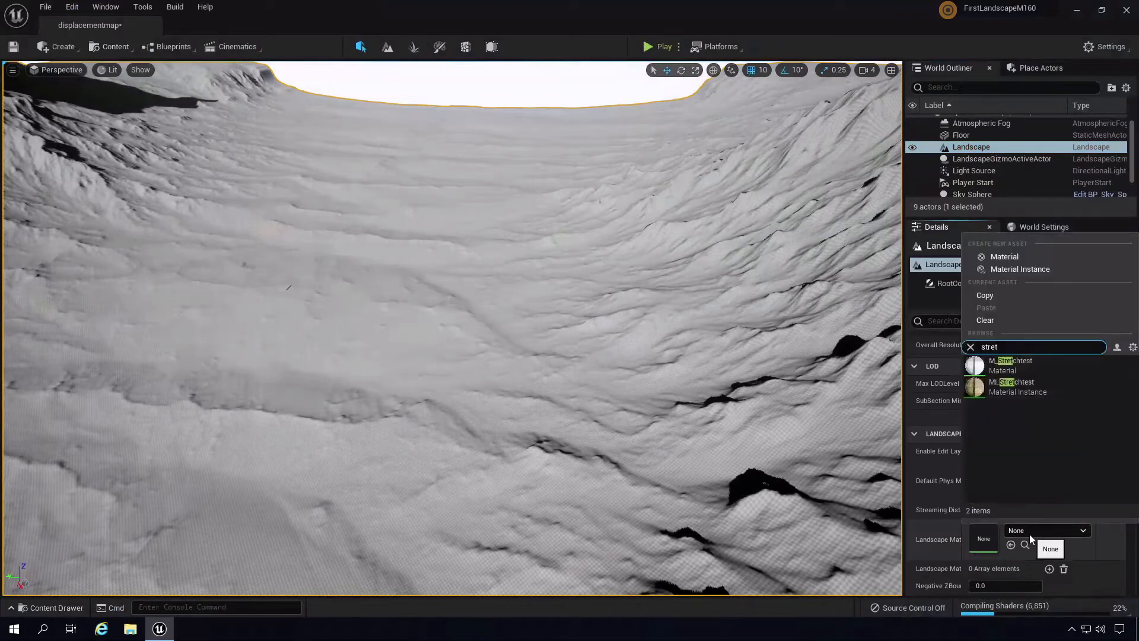
{"action": "left_click", "coordinate": [1011, 387]}
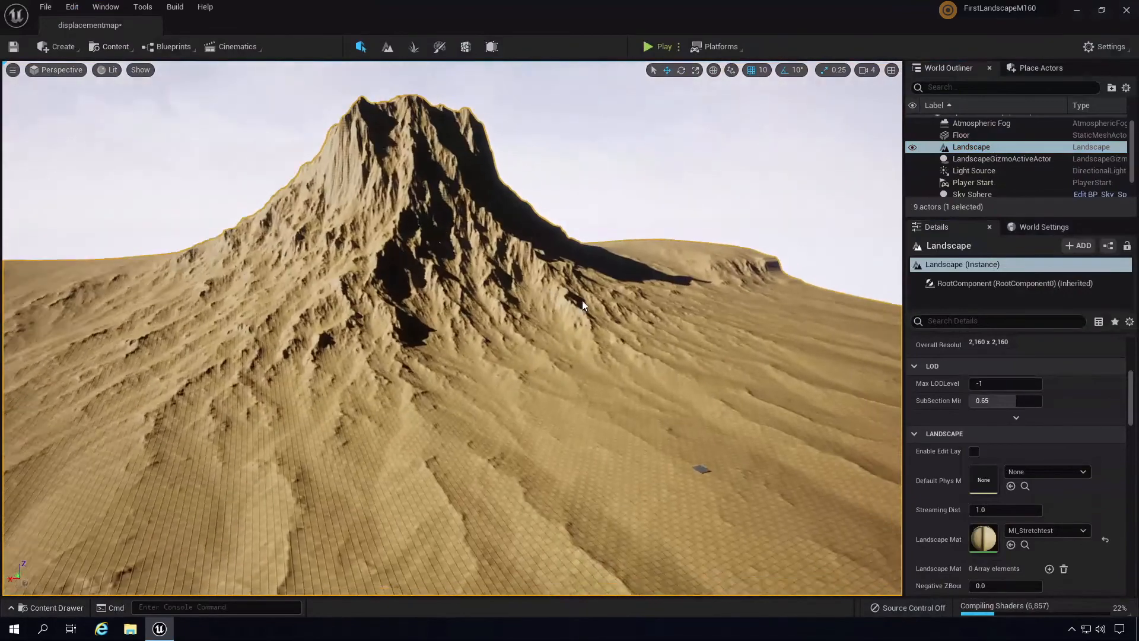
{"action": "right_click_drag", "start_coordinate": [582, 300], "coordinate": [570, 228]}
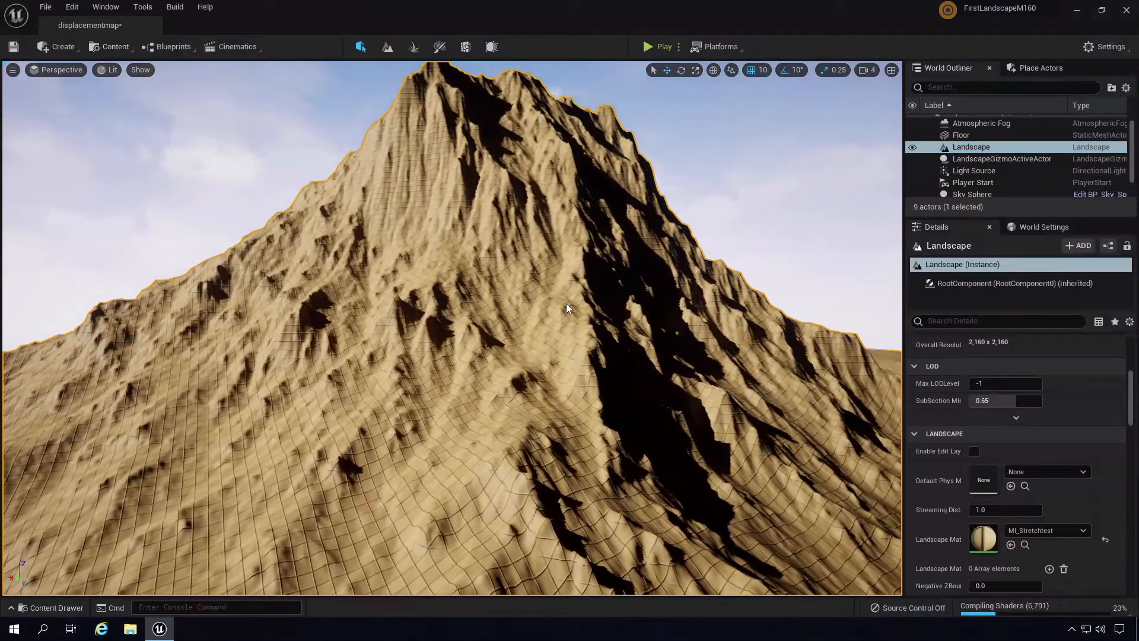
{"action": "right_click_drag", "start_coordinate": [585, 347], "coordinate": [381, 403]}
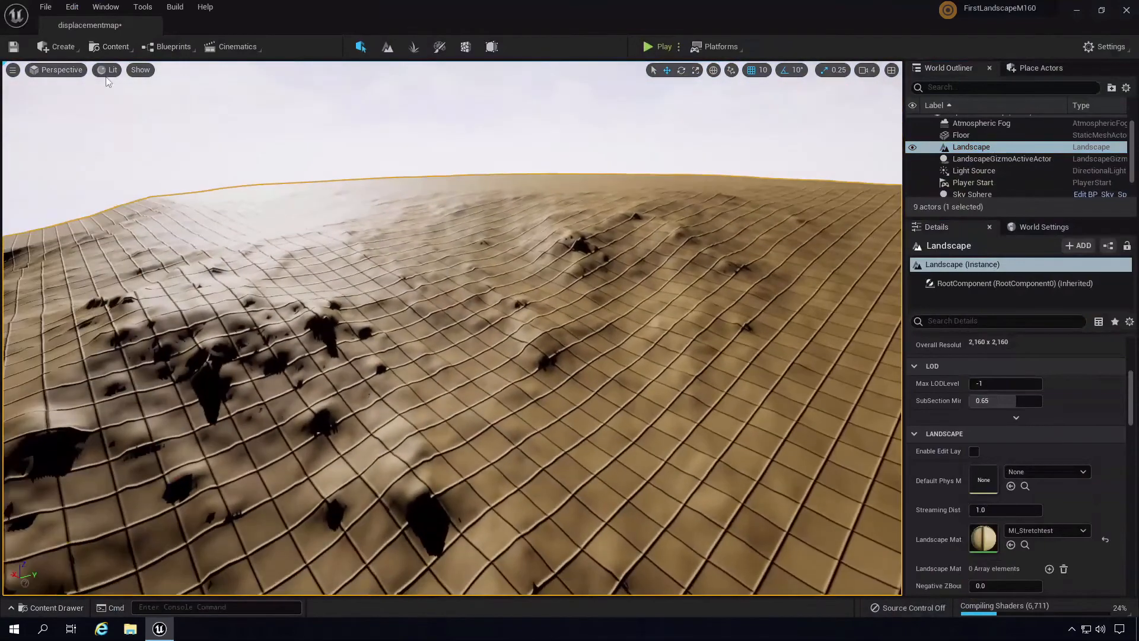
- Switch the viewport to Detail Lighting, briefly clearing the landscape material and then restoring it
{"action": "left_click", "coordinate": [108, 70]}
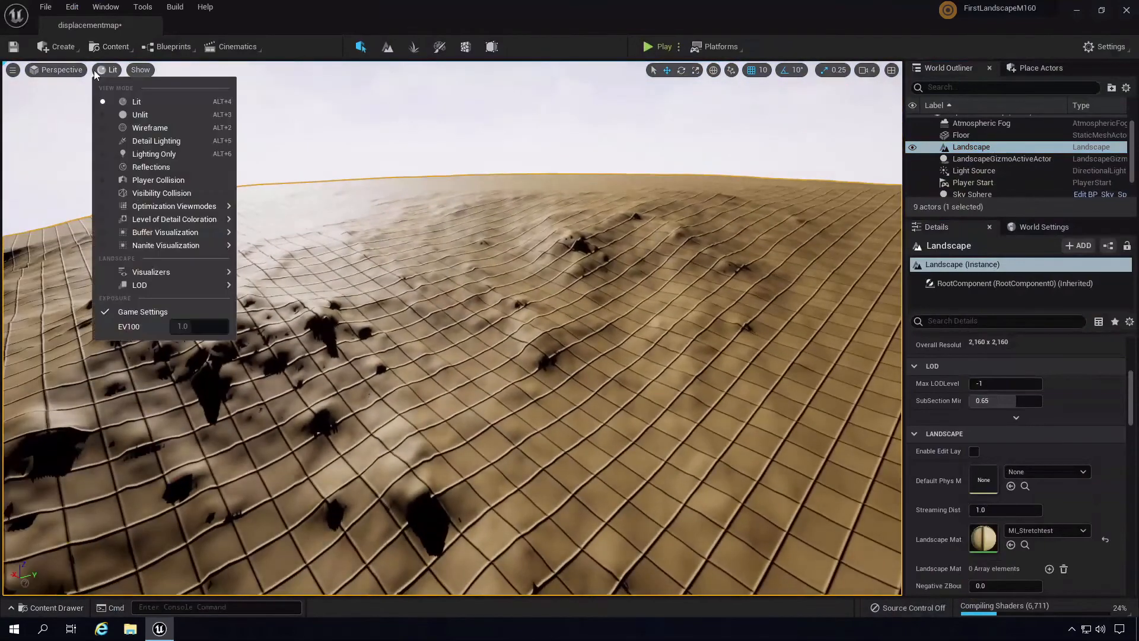
{"action": "left_click", "coordinate": [171, 141]}
{"action": "right_click_drag", "start_coordinate": [639, 394], "coordinate": [341, 172]}
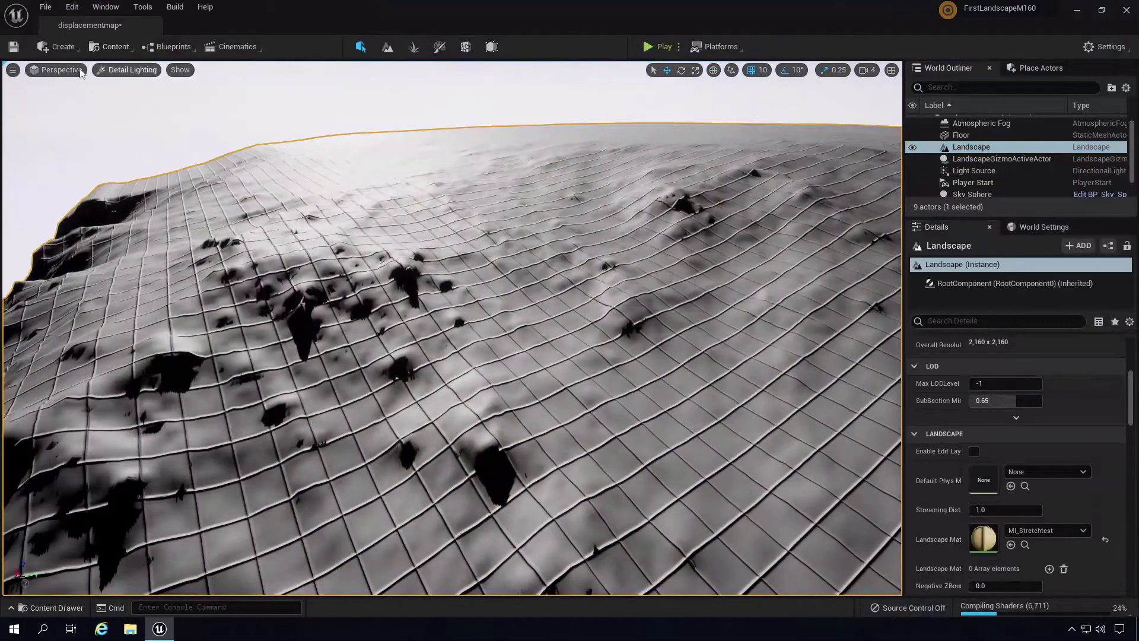
{"action": "left_click", "coordinate": [1106, 541]}
{"action": "mouse_move", "coordinate": [489, 348]}
{"action": "right_mouse_down"}
{"action": "mouse_move", "coordinate": [574, 335]}
{"action": "mouse_move", "coordinate": [308, 325]}
{"action": "mouse_move", "coordinate": [483, 358]}
{"action": "right_mouse_up"}
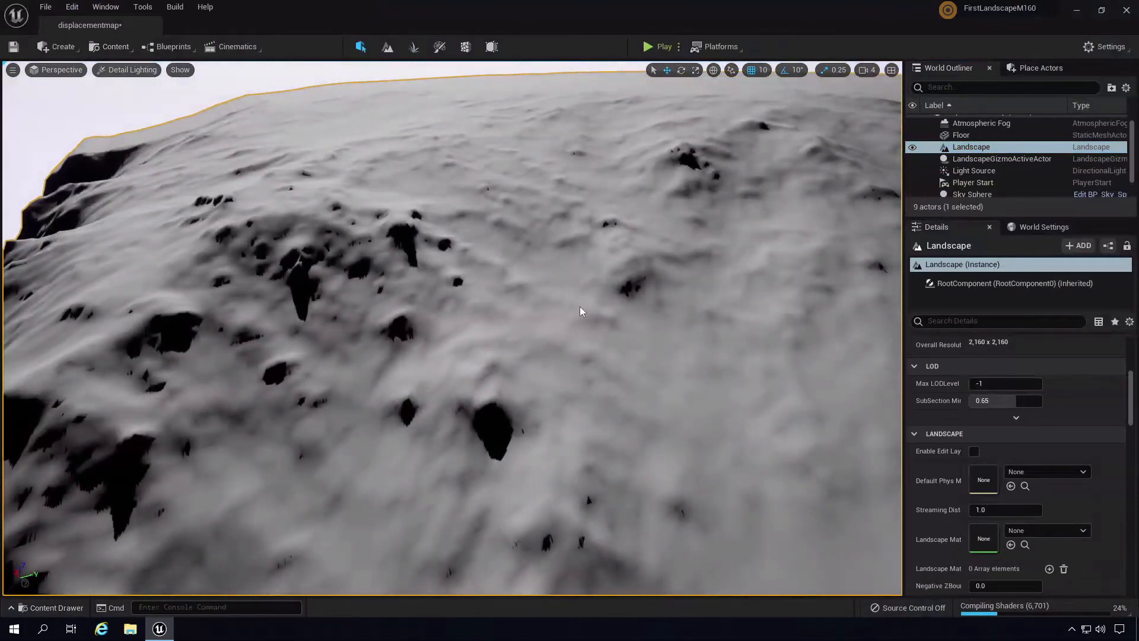
{"action": "key", "text": "ctrl+z"}
- Fly around the mountain, valley and flat basin to inspect the landscape's shape
{"action": "right_click_drag", "start_coordinate": [642, 291], "coordinate": [123, 254]}
{"action": "right_click_drag", "start_coordinate": [427, 312], "coordinate": [411, 294]}
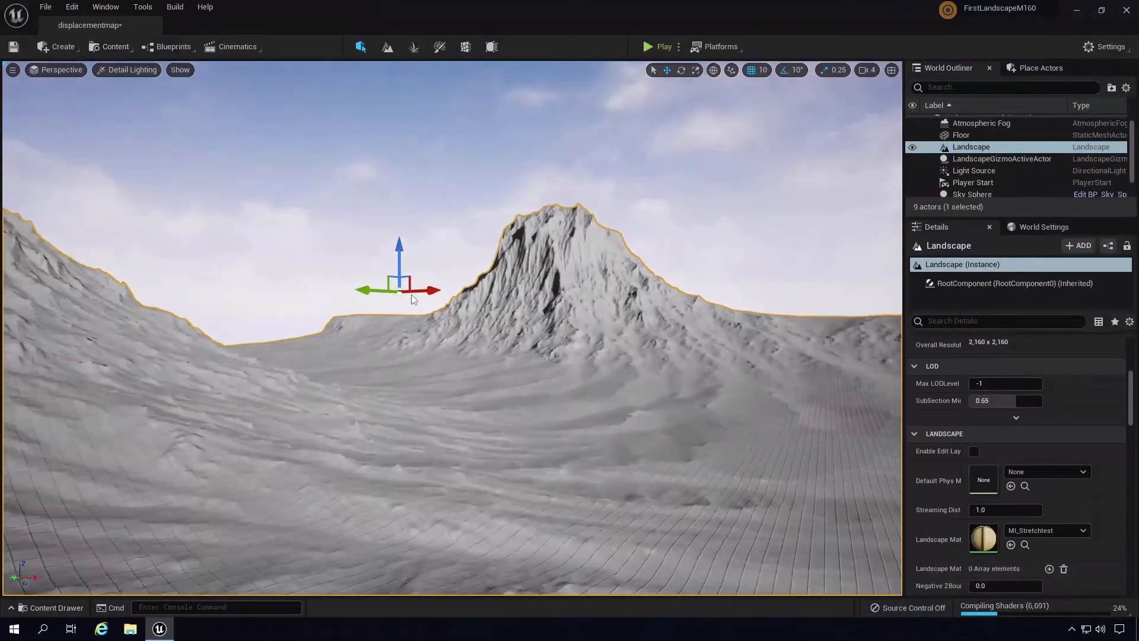
{"action": "key", "text": "w"}
{"action": "key", "text": "w"}
{"action": "key", "text": "d"}
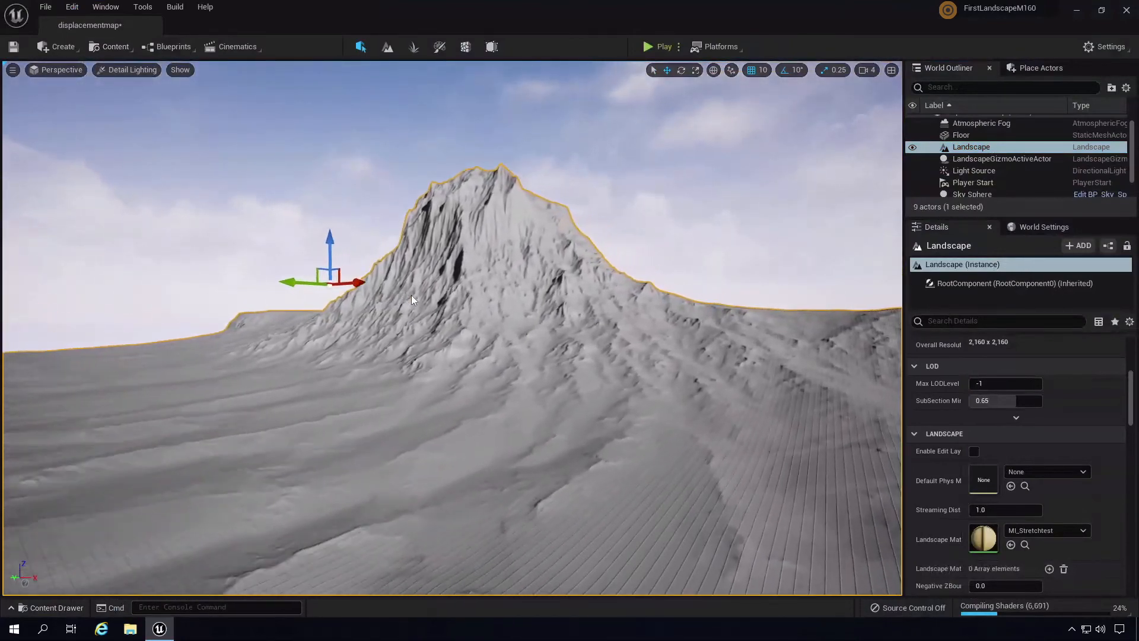
{"action": "right_click_drag", "start_coordinate": [410, 293], "coordinate": [219, 343]}
{"action": "key", "text": "w"}
{"action": "key", "text": "d"}
{"action": "key", "text": "a"}
{"action": "key", "text": "w"}
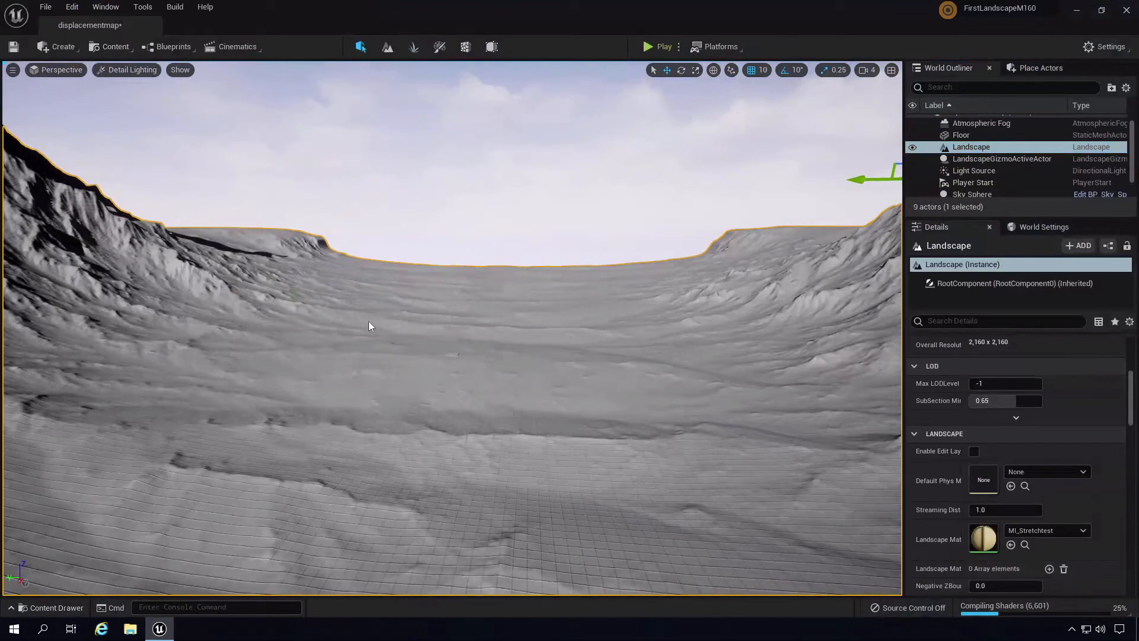
{"action": "right_click_drag", "start_coordinate": [536, 325], "coordinate": [588, 240]}
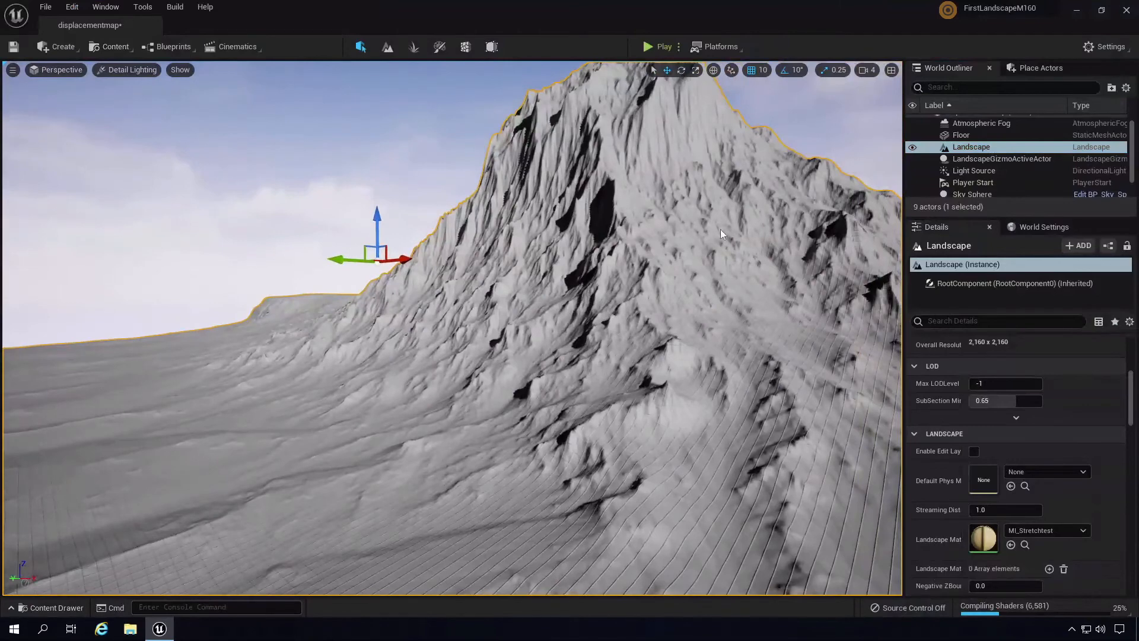
{"action": "right_click_drag", "start_coordinate": [706, 365], "coordinate": [638, 308]}
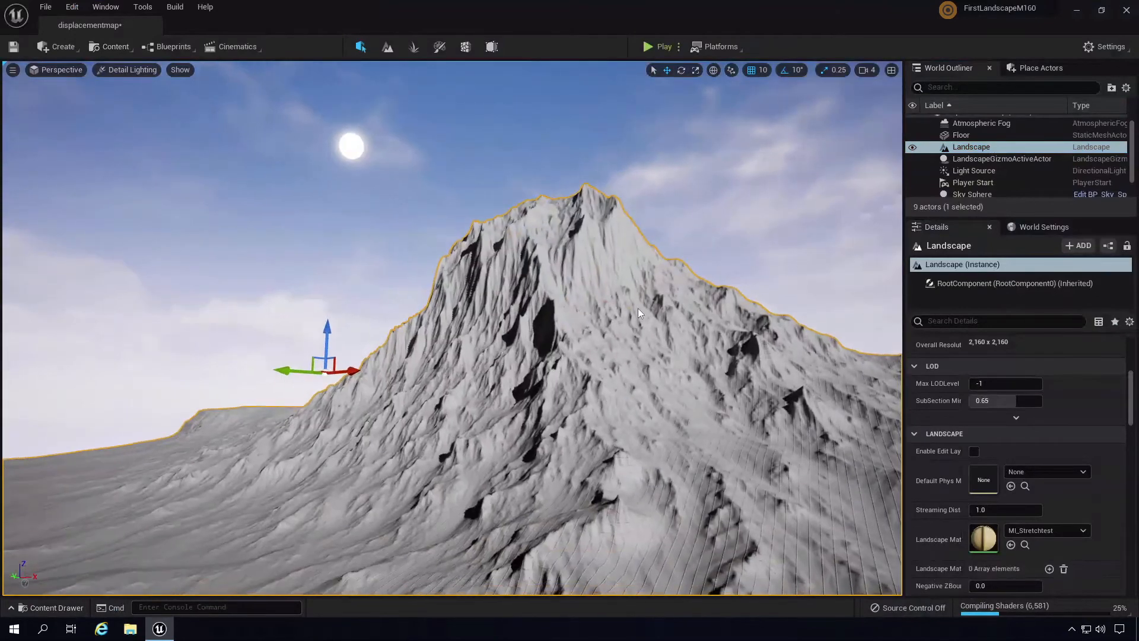
{"action": "right_click_drag", "start_coordinate": [648, 392], "coordinate": [617, 415]}
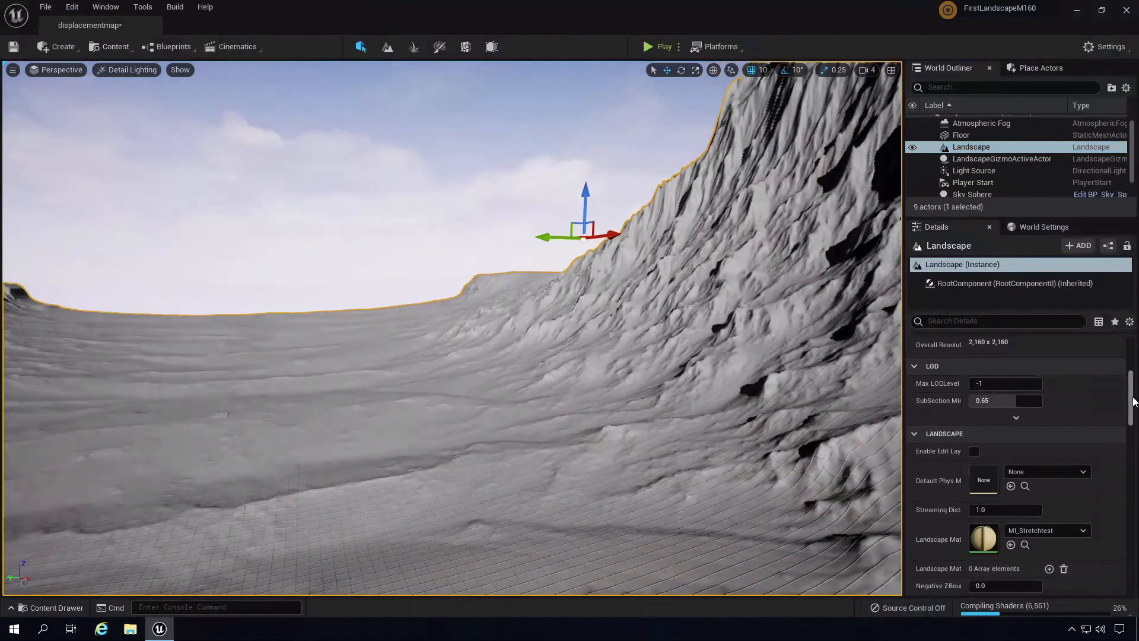
{"action": "scroll", "coordinate": [1109, 392], "scroll_direction": "up", "scroll_amount": 3}
{"action": "right_click_drag", "start_coordinate": [779, 405], "coordinate": [416, 326]}
- Enter landscape Scale Z 150, then X 200 and Y 200, and fly toward the mesa
{"action": "left_click", "coordinate": [1068, 397]}
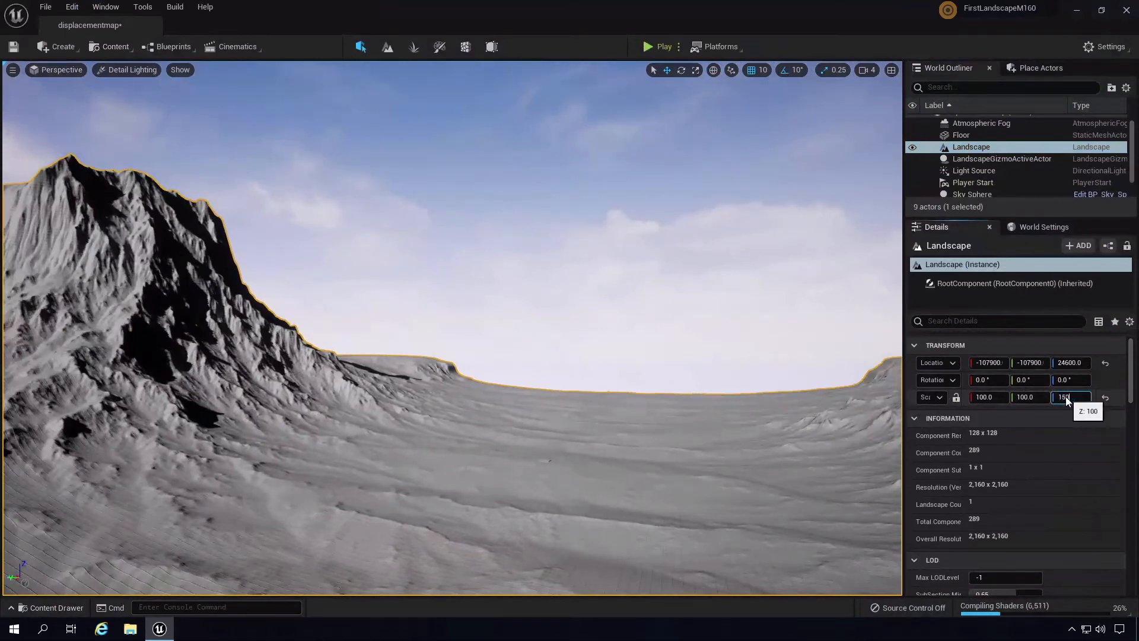
{"action": "type", "text": "150"}
{"action": "key", "text": "Return"}
{"action": "right_click_drag", "start_coordinate": [549, 378], "coordinate": [493, 409]}
{"action": "left_click", "coordinate": [986, 397]}
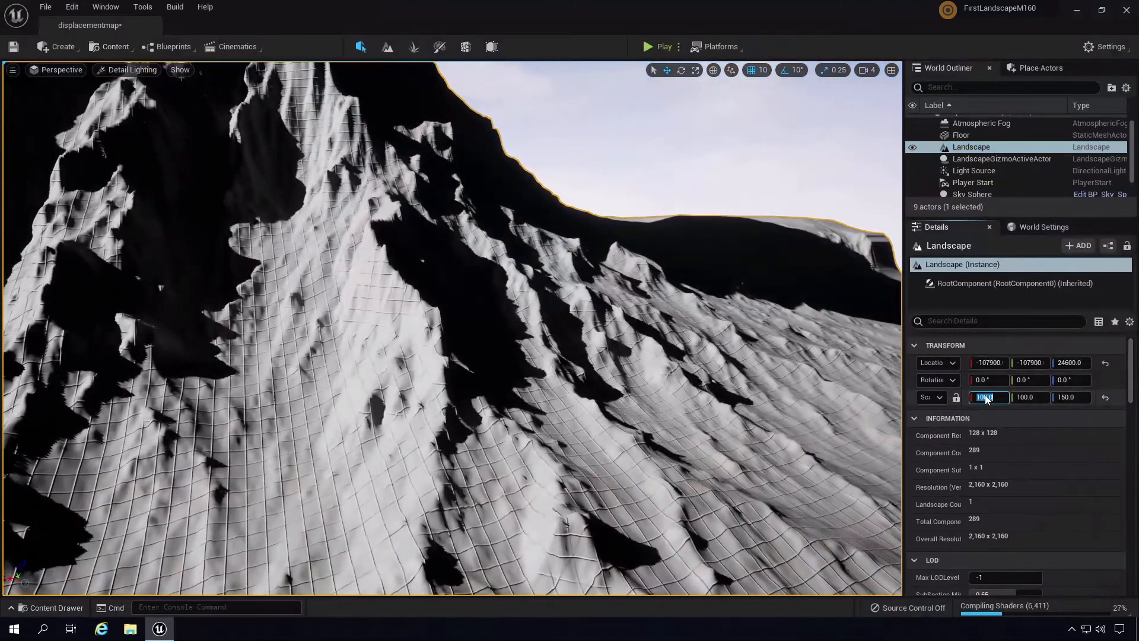
{"action": "type", "text": "200"}
{"action": "left_click", "coordinate": [1028, 397]}
{"action": "type", "text": "2"}
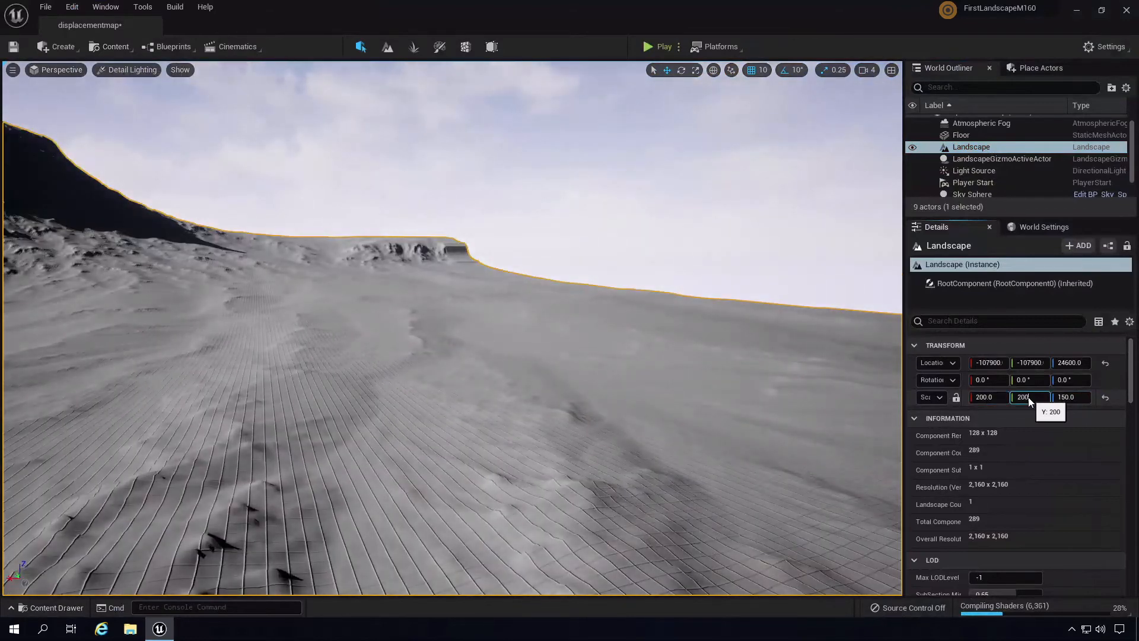
{"action": "key", "text": "Return"}
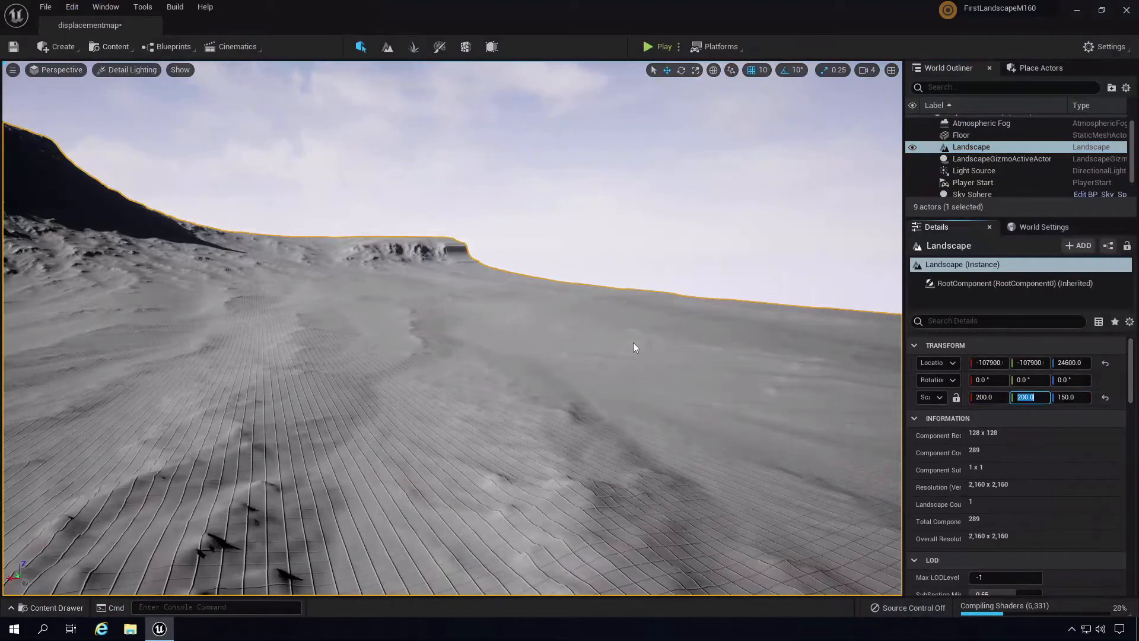
{"action": "right_click_drag", "start_coordinate": [668, 348], "coordinate": [1, 379]}
{"action": "key", "text": "w"}
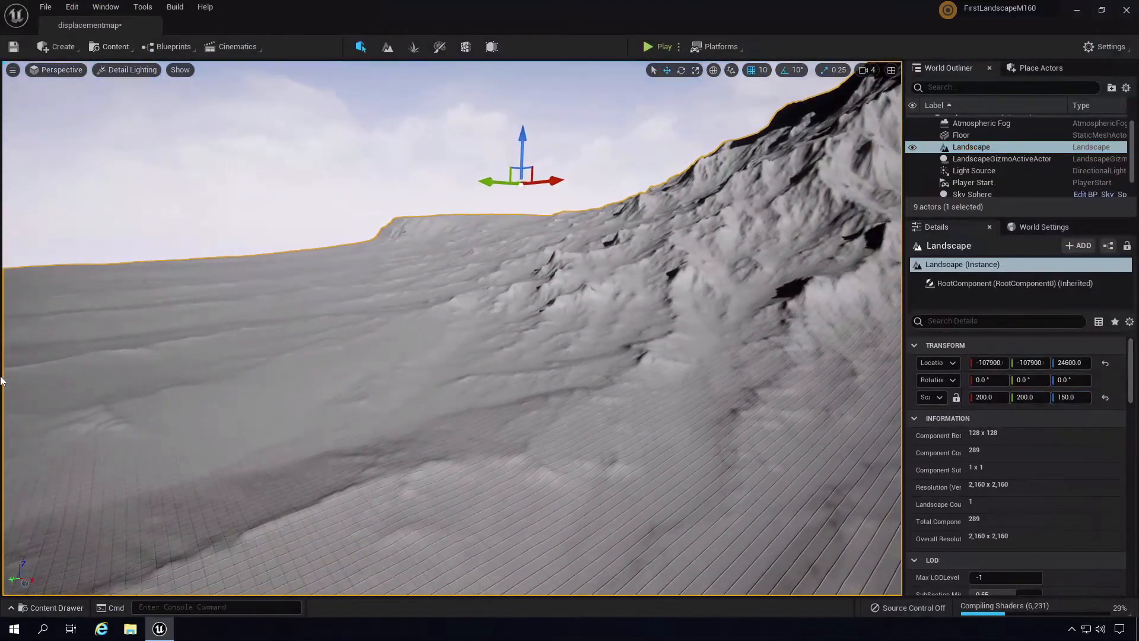
{"action": "left_click", "coordinate": [658, 49]}
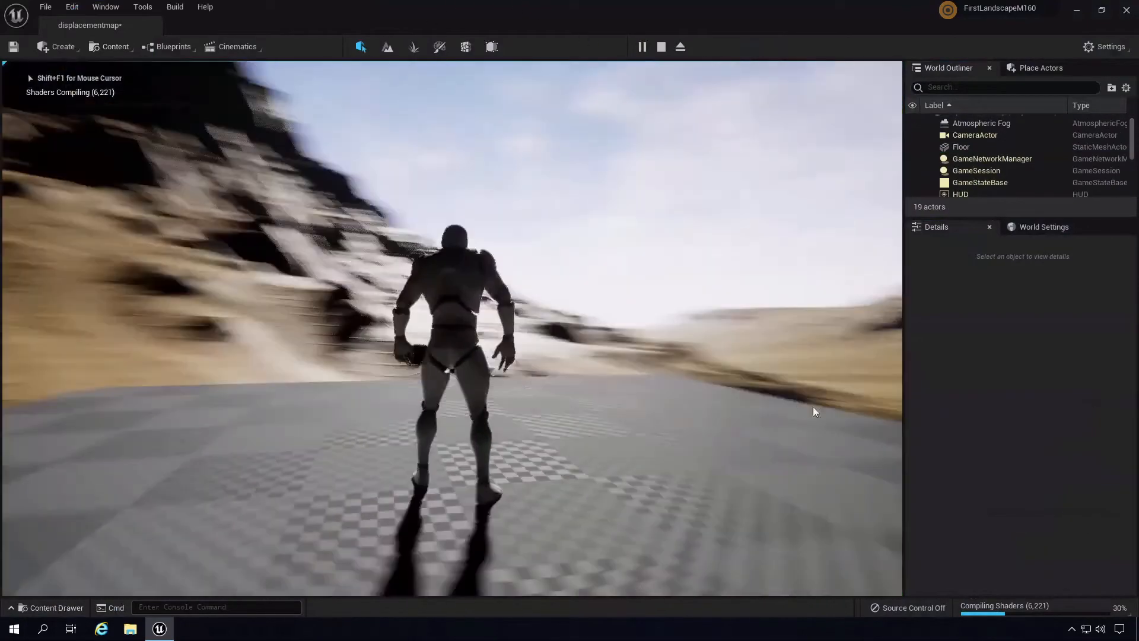
{"action": "key", "text": "d"}
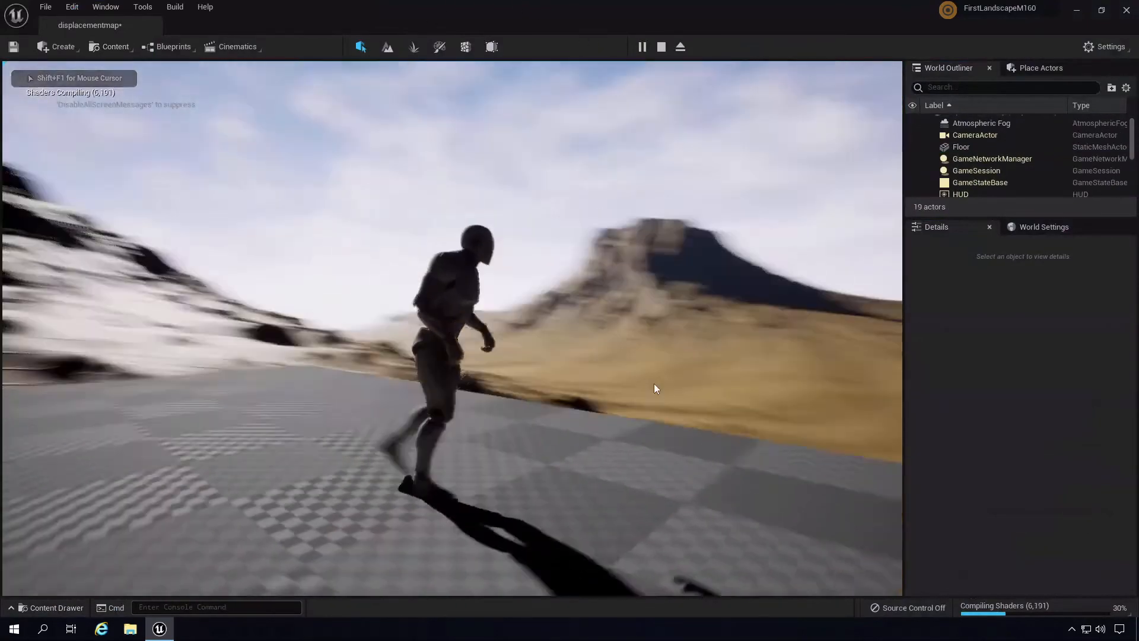
{"action": "key", "text": "w"}
{"action": "key", "text": "Escape"}
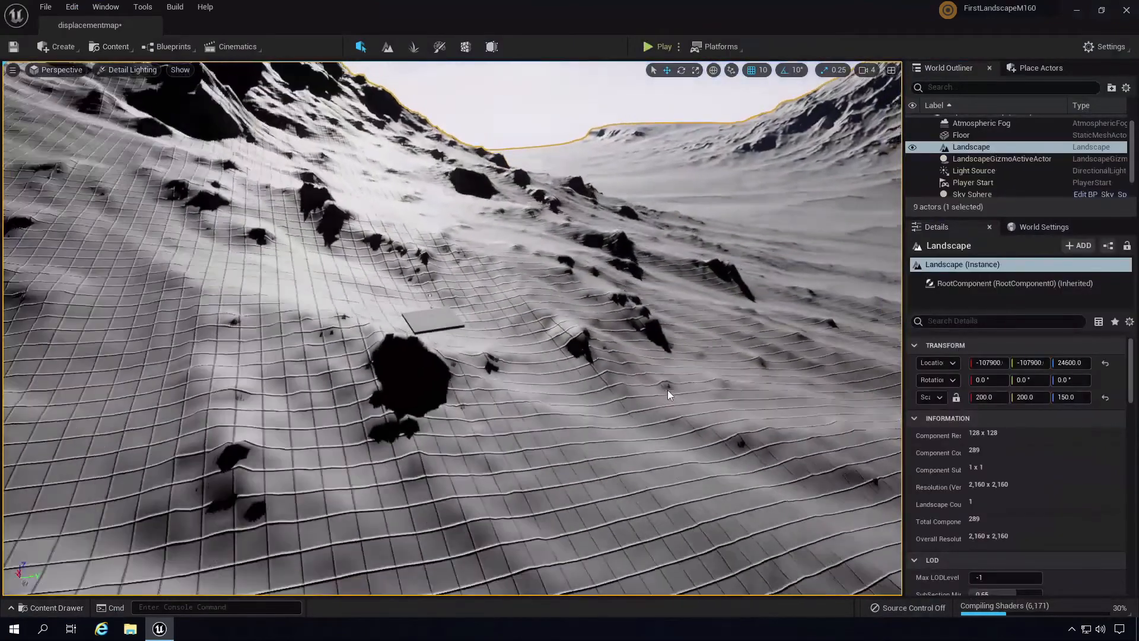
{"action": "key", "text": "s"}
{"action": "right_click_drag", "start_coordinate": [667, 390], "coordinate": [730, 390]}
{"action": "right_click_drag", "start_coordinate": [672, 367], "coordinate": [626, 336]}
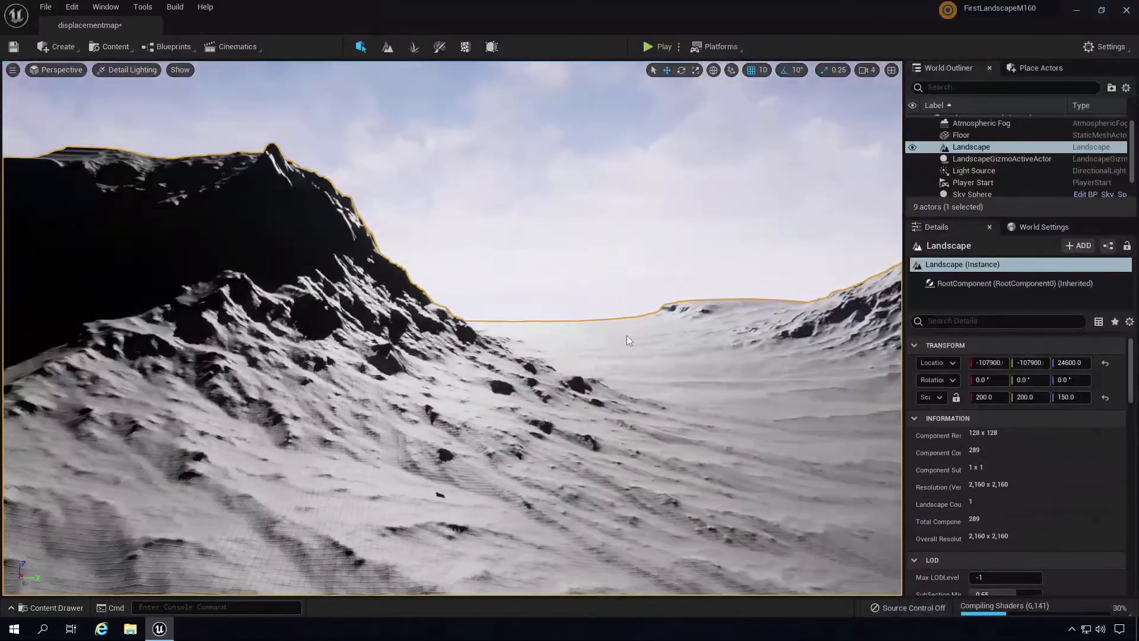
{"action": "left_click", "coordinate": [1026, 397]}
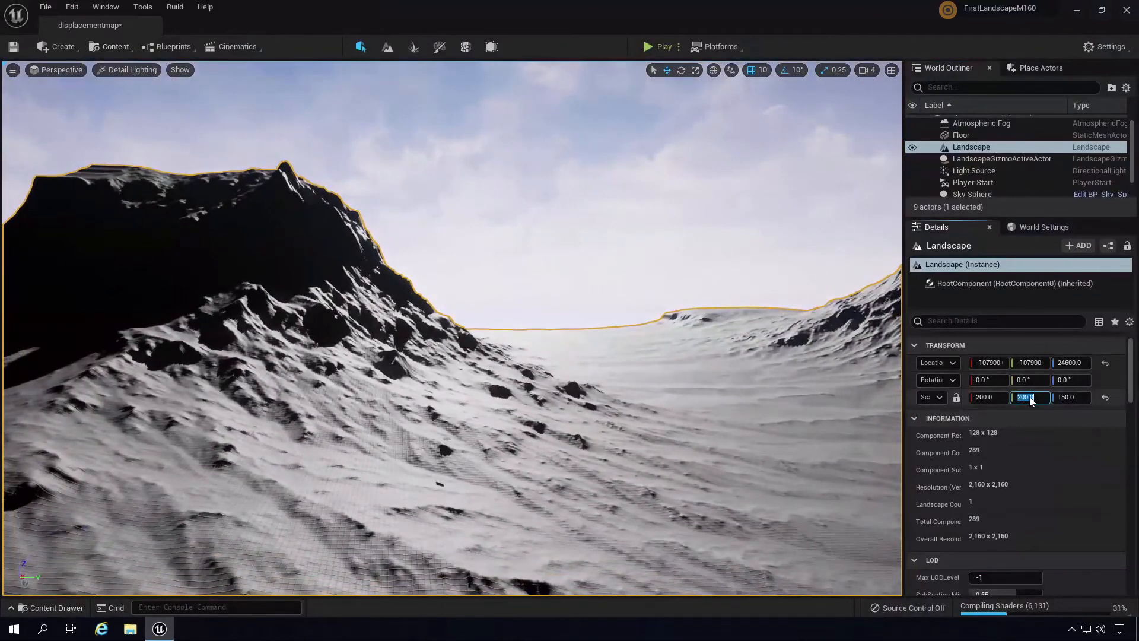
{"action": "type", "text": "100"}
{"action": "key", "text": "Return"}
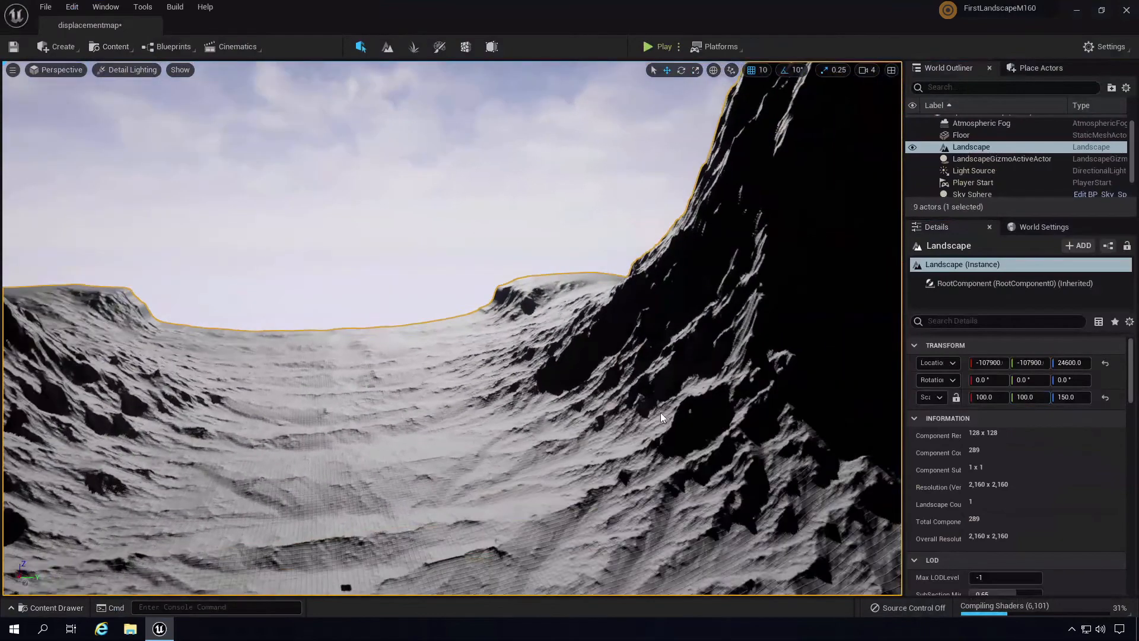
{"action": "key", "text": "s"}
{"action": "right_click_drag", "start_coordinate": [660, 413], "coordinate": [581, 419]}
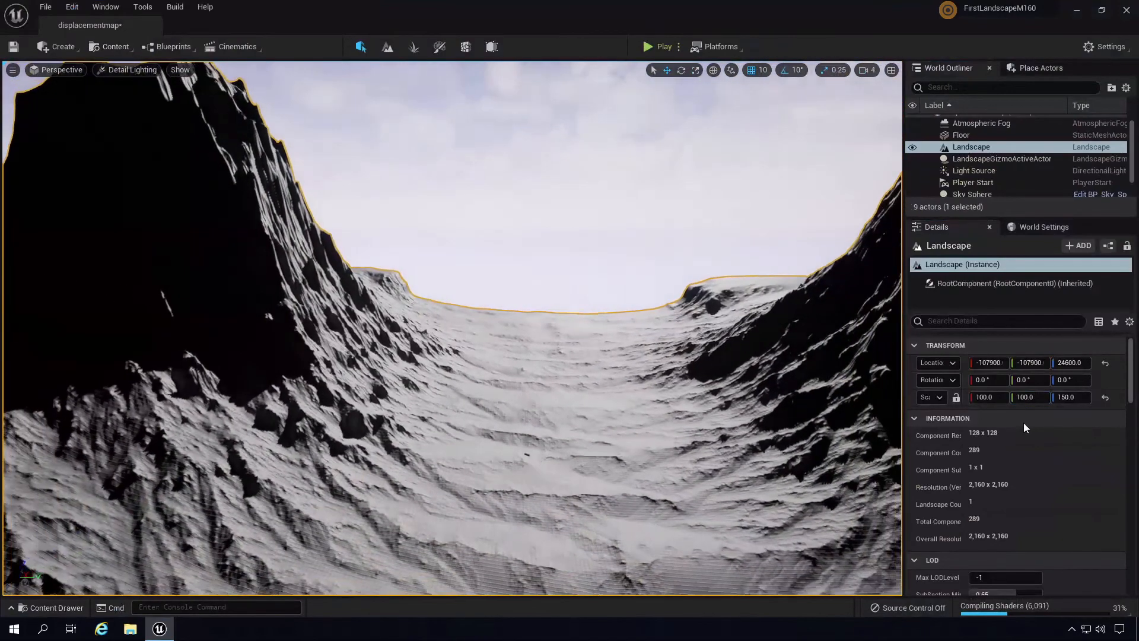
{"action": "left_click", "coordinate": [1065, 397]}
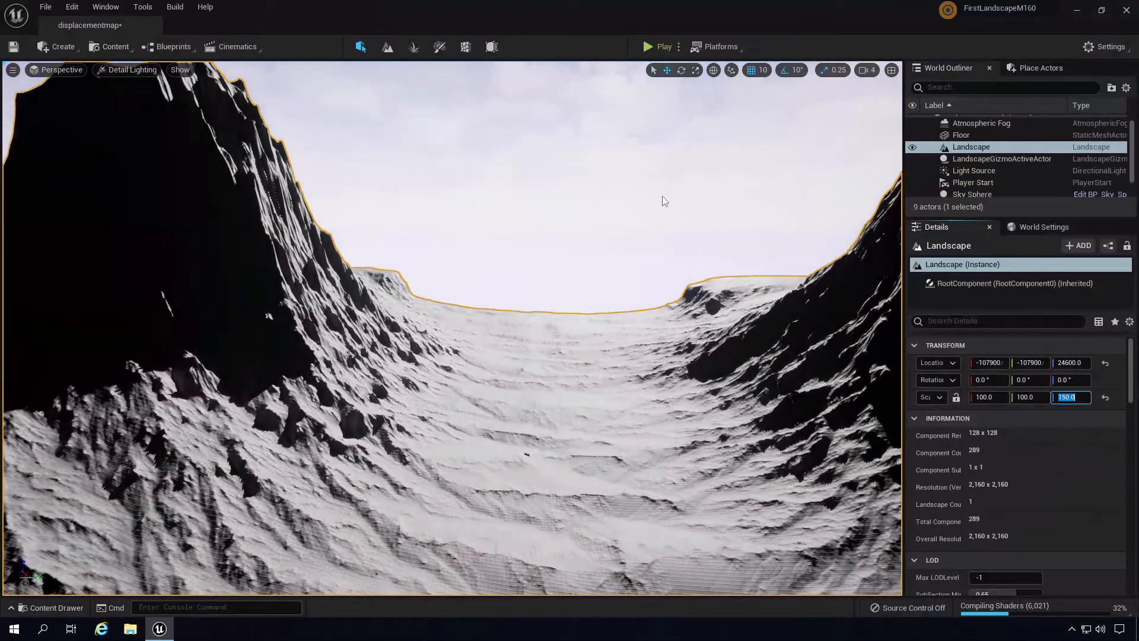
{"action": "right_click_drag", "start_coordinate": [621, 395], "coordinate": [652, 465]}
{"action": "left_click", "coordinate": [974, 401]}
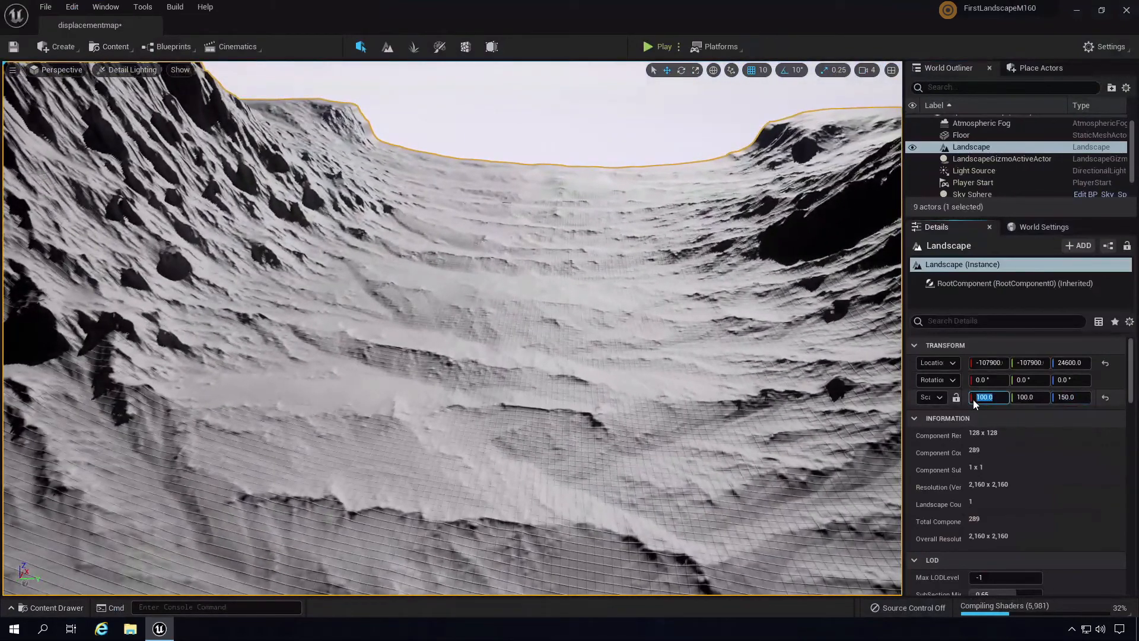
{"action": "type", "text": "200"}
{"action": "left_click", "coordinate": [1034, 396]}
{"action": "type", "text": "20"}
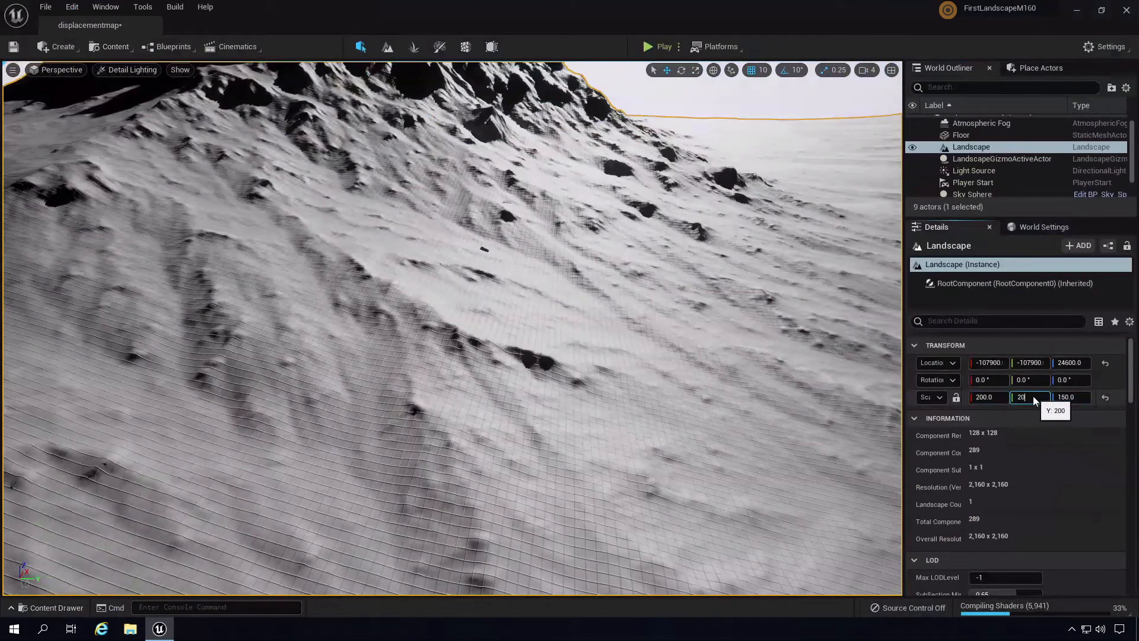
{"action": "type", "text": "0"}
{"action": "key", "text": "Return"}
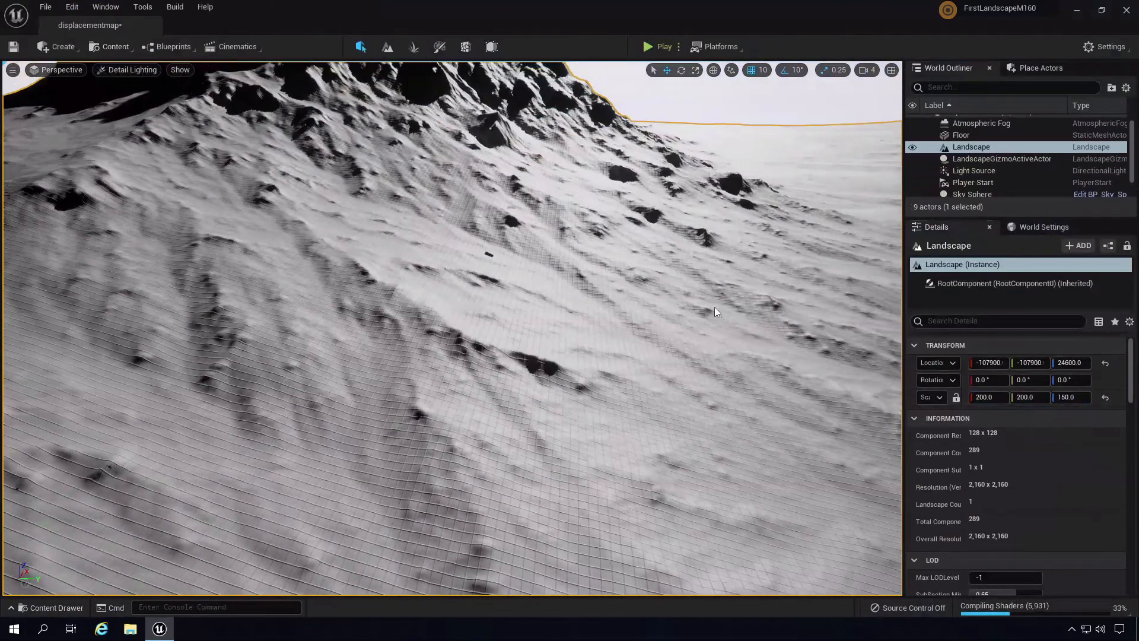
{"action": "right_click_drag", "start_coordinate": [600, 305], "coordinate": [599, 255]}
{"action": "scroll", "coordinate": [599, 305], "scroll_direction": "up", "scroll_amount": 3}
{"action": "right_click_drag", "start_coordinate": [600, 305], "coordinate": [540, 314]}
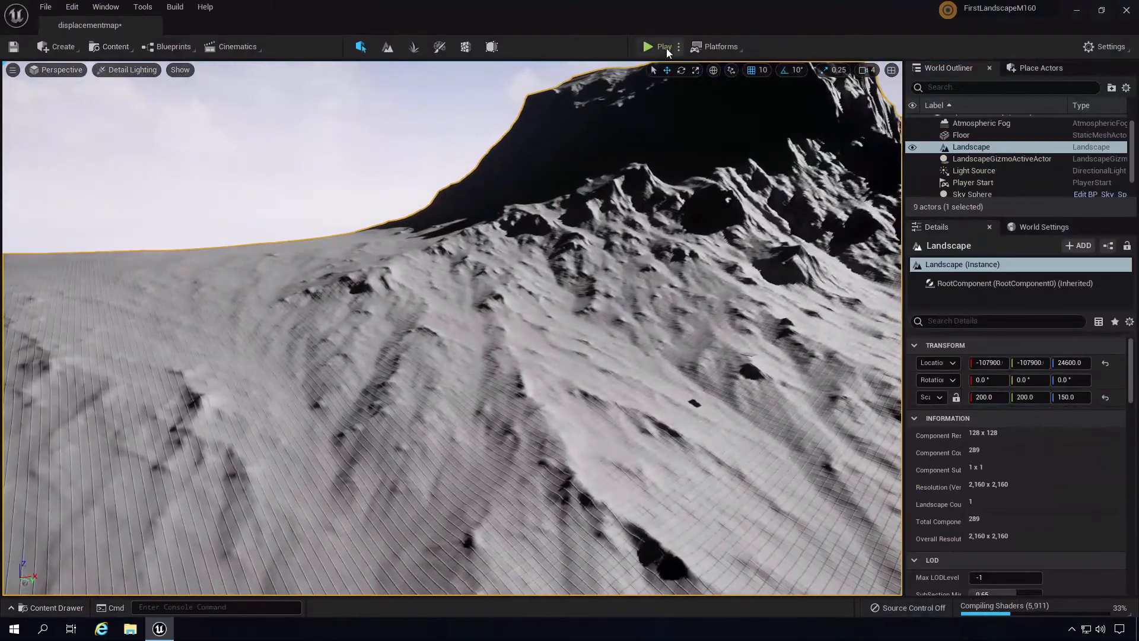
{"action": "left_click", "coordinate": [667, 51]}
{"action": "key", "text": "Escape"}
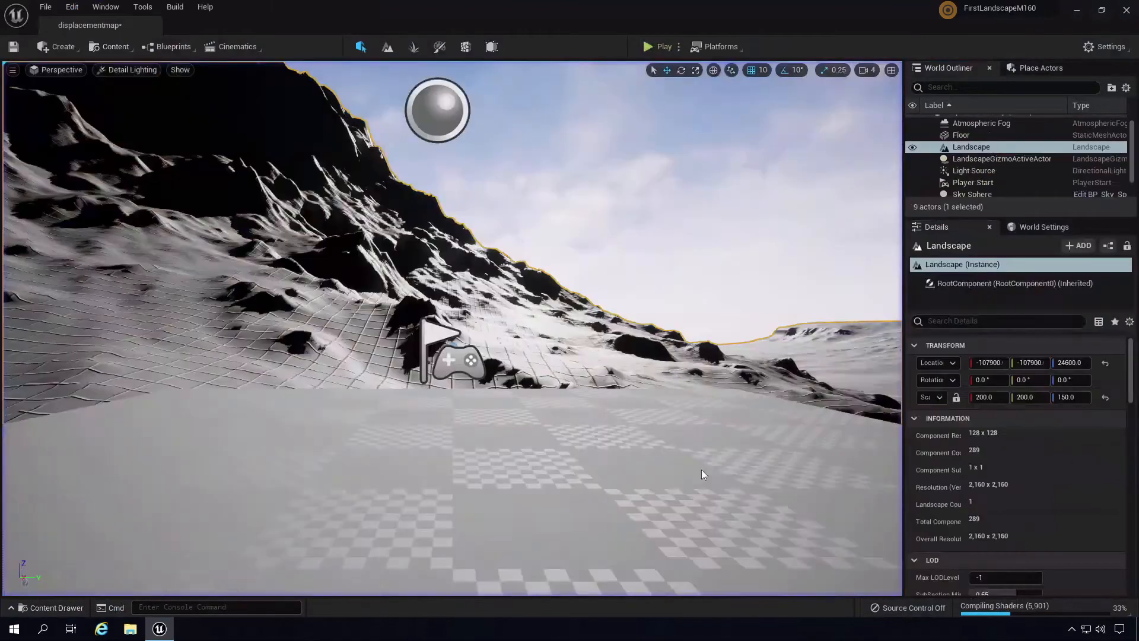
{"action": "scroll", "coordinate": [722, 568], "scroll_direction": "down", "scroll_amount": 10}
{"action": "right_click_drag", "start_coordinate": [724, 529], "coordinate": [772, 447]}
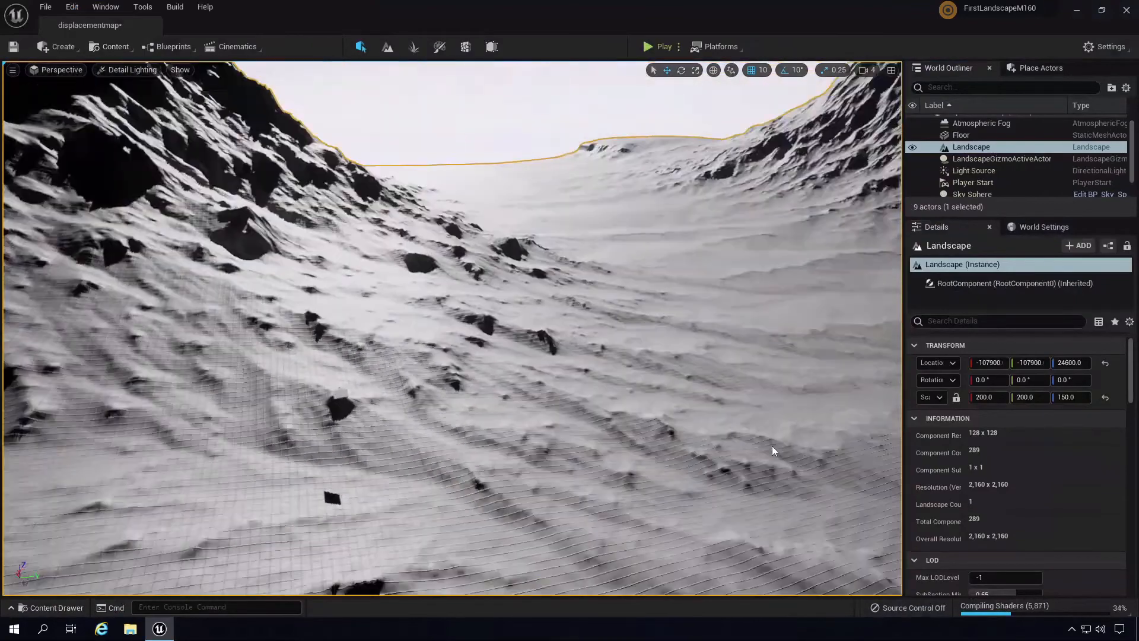
{"action": "scroll", "coordinate": [771, 447], "scroll_direction": "down", "scroll_amount": 5}
{"action": "right_click_drag", "start_coordinate": [661, 429], "coordinate": [663, 453]}
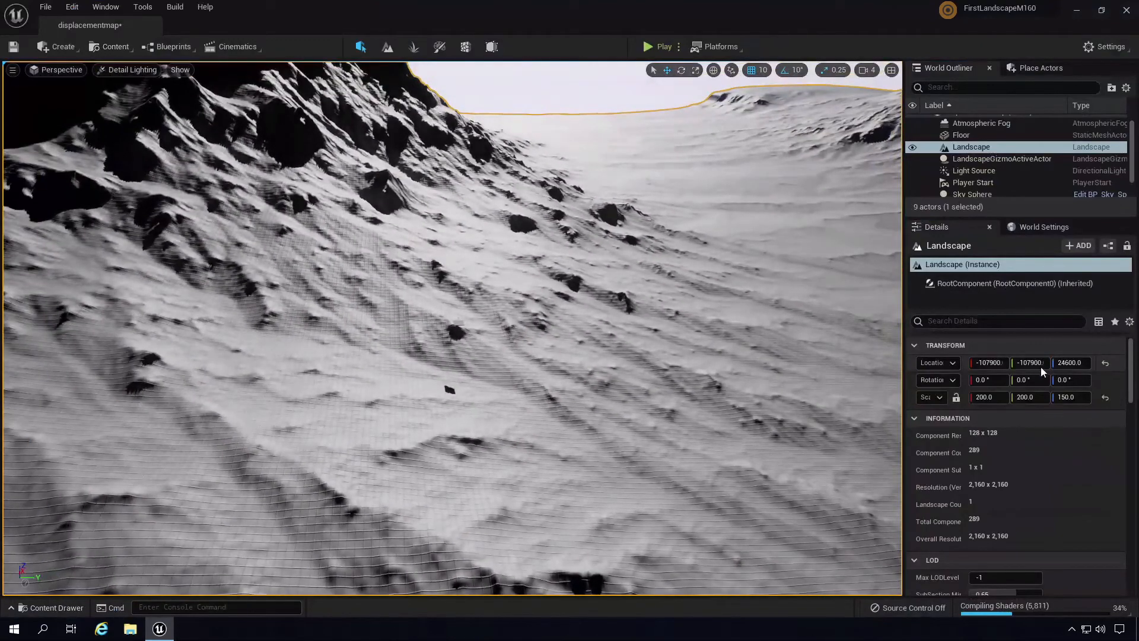
- Try landscape Y locations of -5000 and 5000
{"action": "left_click", "coordinate": [1016, 363]}
{"action": "left_click_drag", "start_coordinate": [1033, 366], "coordinate": [1030, 372]}
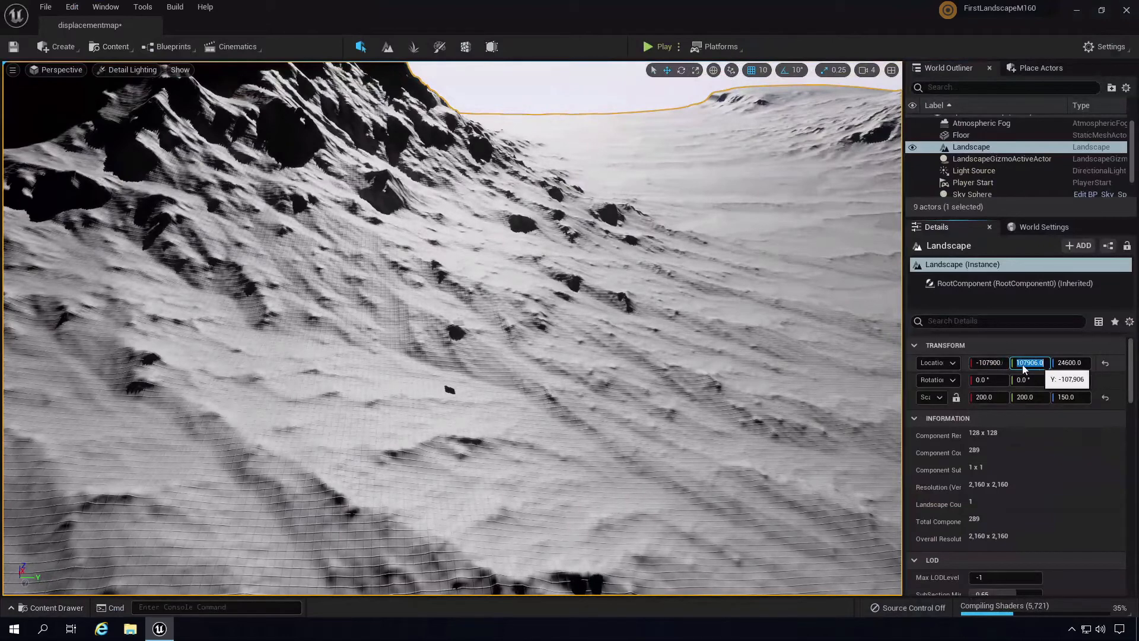
{"action": "left_click", "coordinate": [1042, 364]}
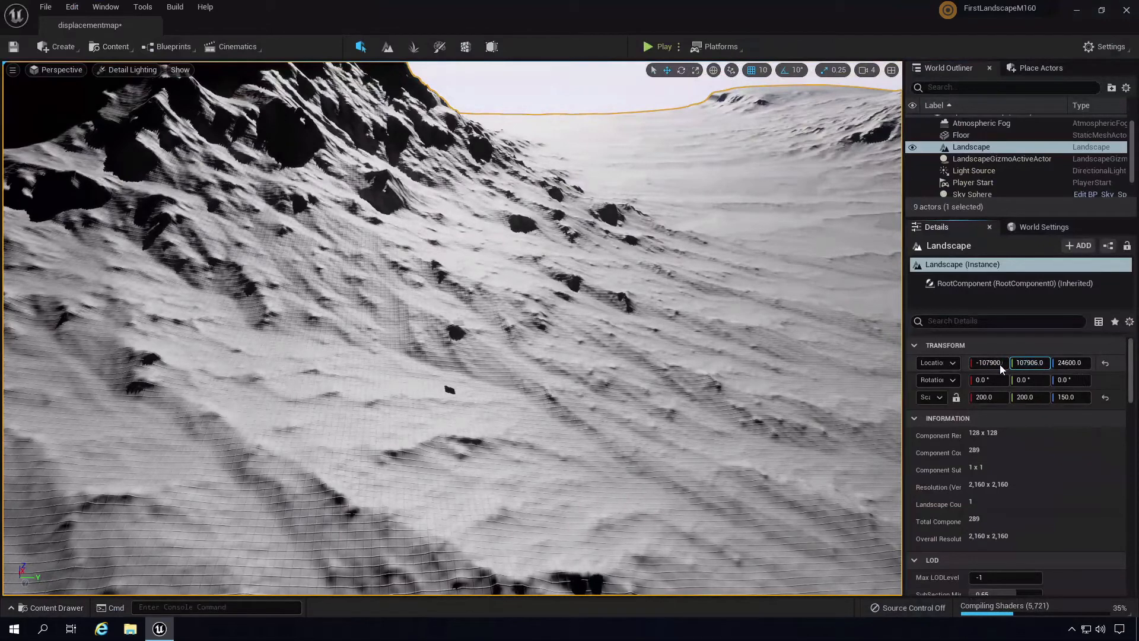
{"action": "left_click", "coordinate": [1013, 364]}
{"action": "right_click_drag", "start_coordinate": [675, 361], "coordinate": [661, 354]}
{"action": "left_click", "coordinate": [1028, 364]}
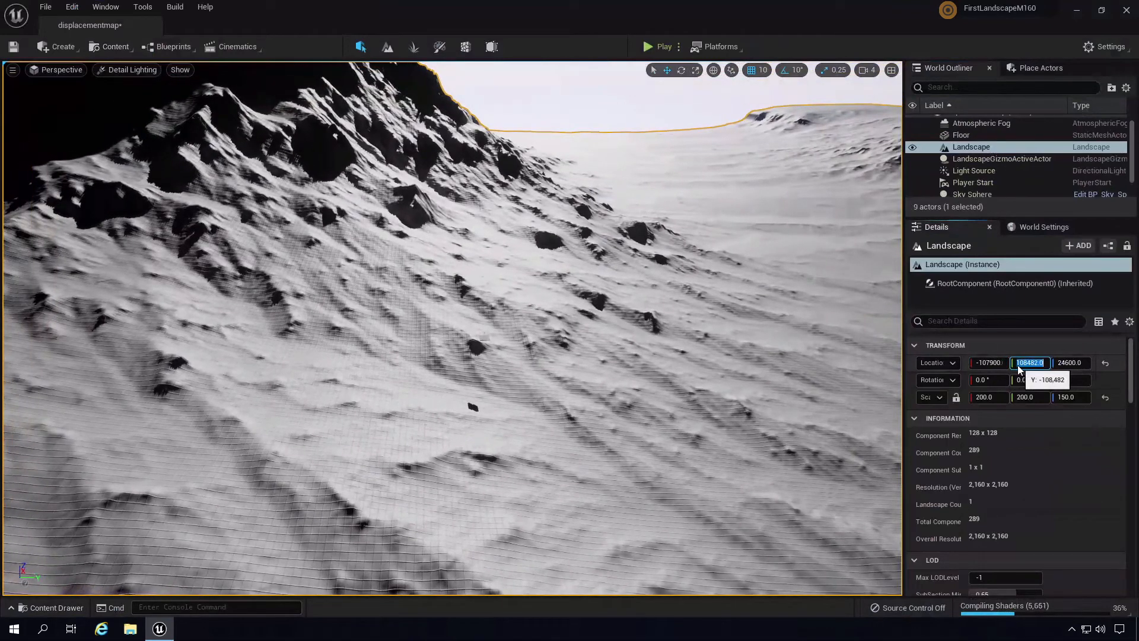
{"action": "type", "text": "-5000"}
{"action": "key", "text": "Return"}
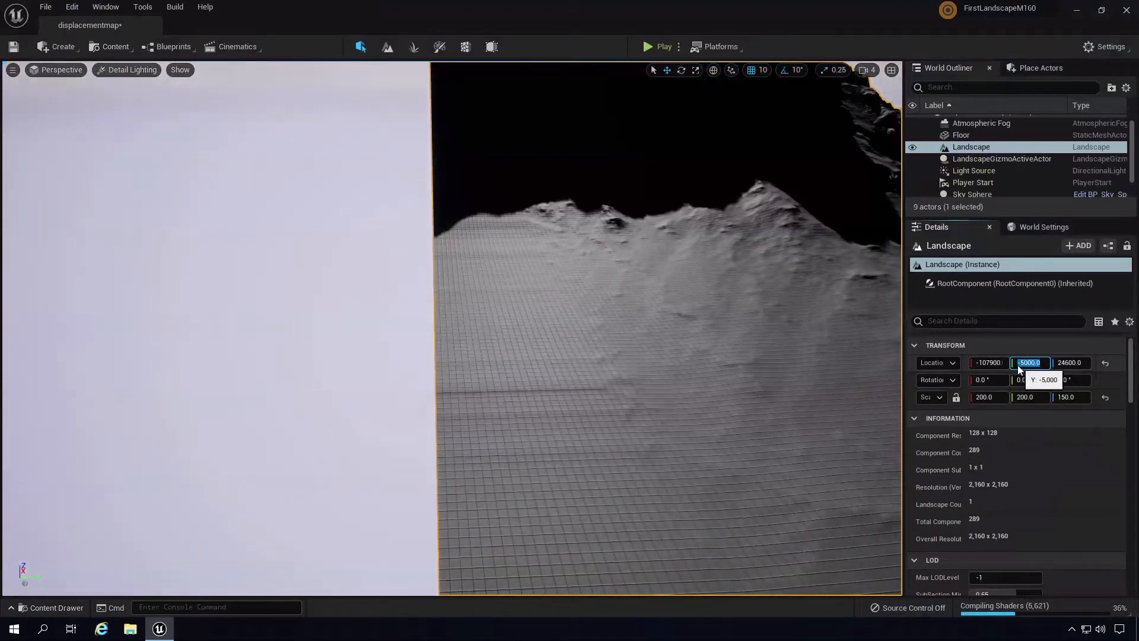
{"action": "key", "text": "Return"}
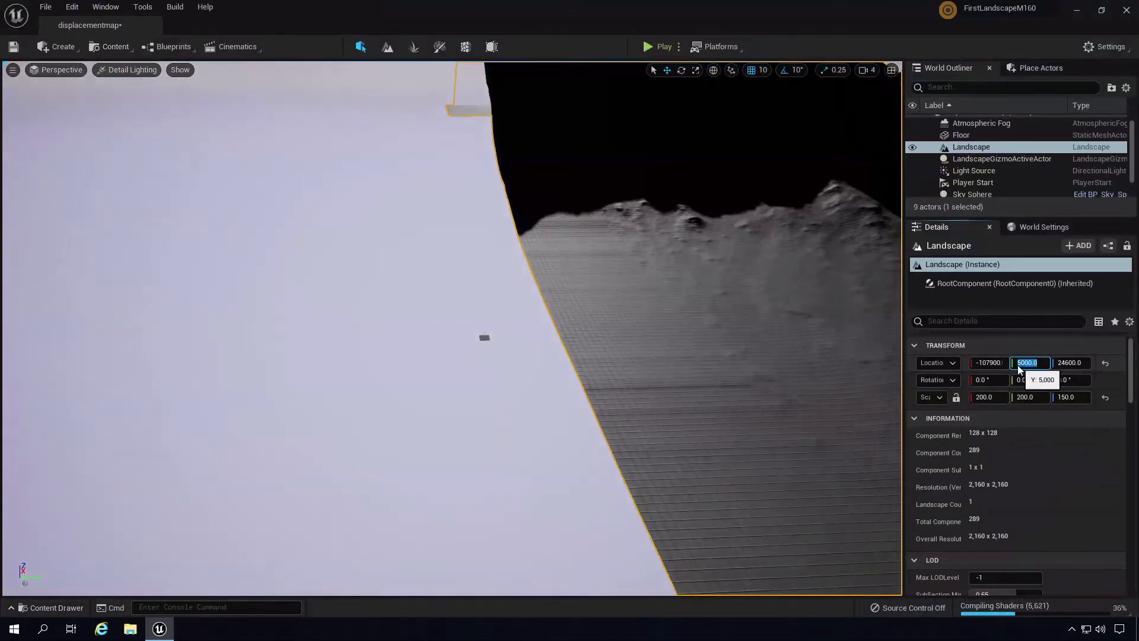
{"action": "right_click_drag", "start_coordinate": [665, 338], "coordinate": [746, 303]}
- Push the landscape's Y location to -10000, -100000 and beyond, then undo the overshoot
{"action": "left_click", "coordinate": [1035, 363]}
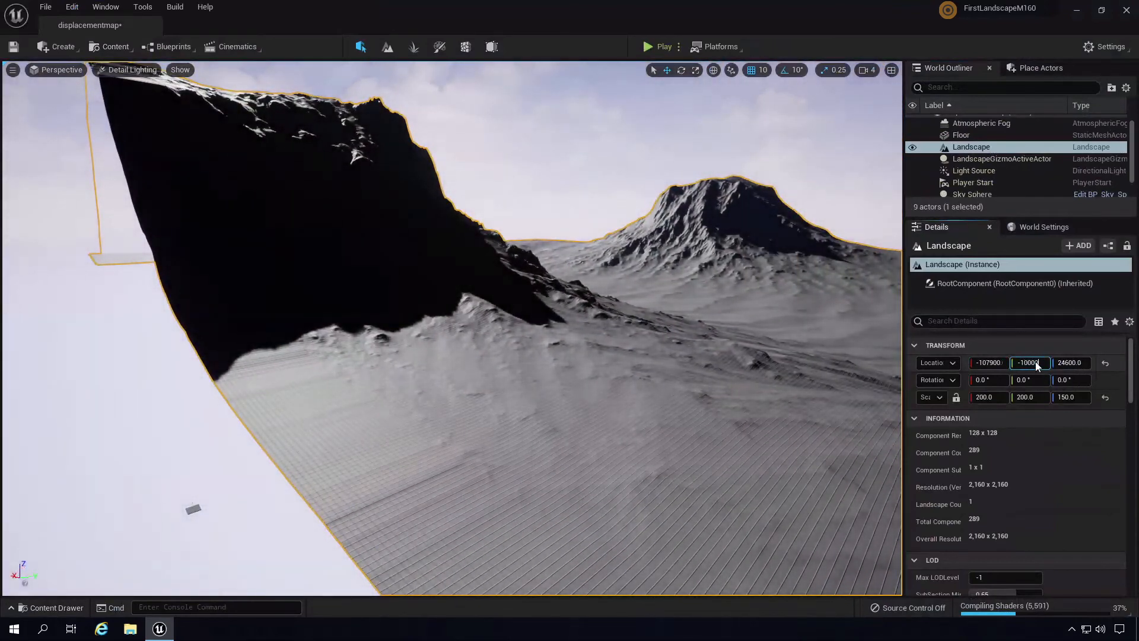
{"action": "type", "text": "-10000"}
{"action": "key", "text": "Return"}
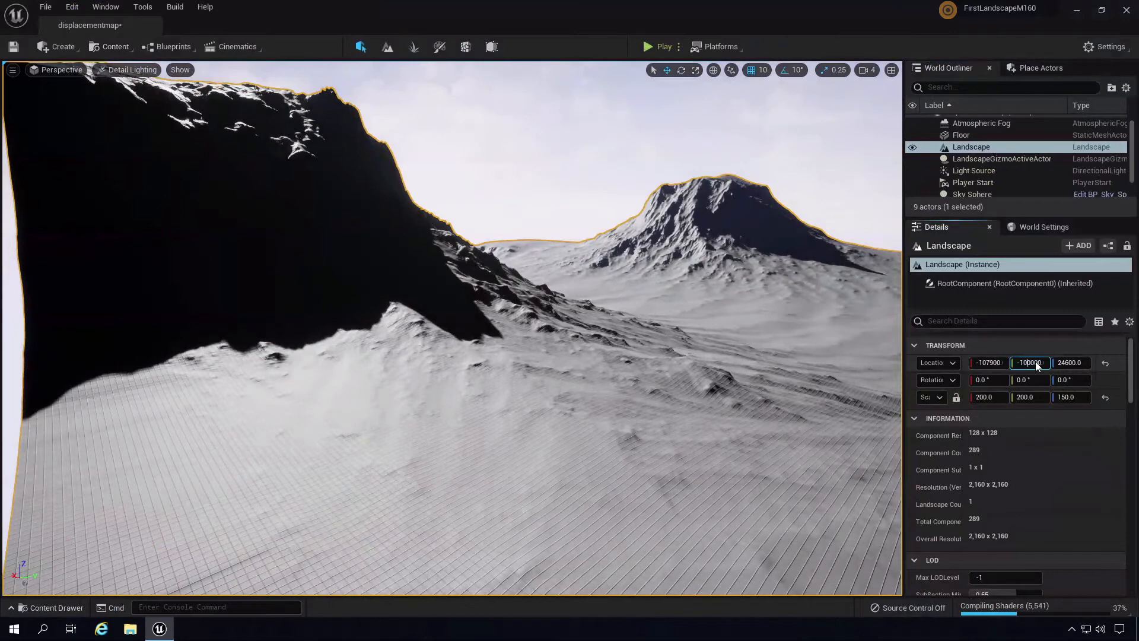
{"action": "key", "text": "Return"}
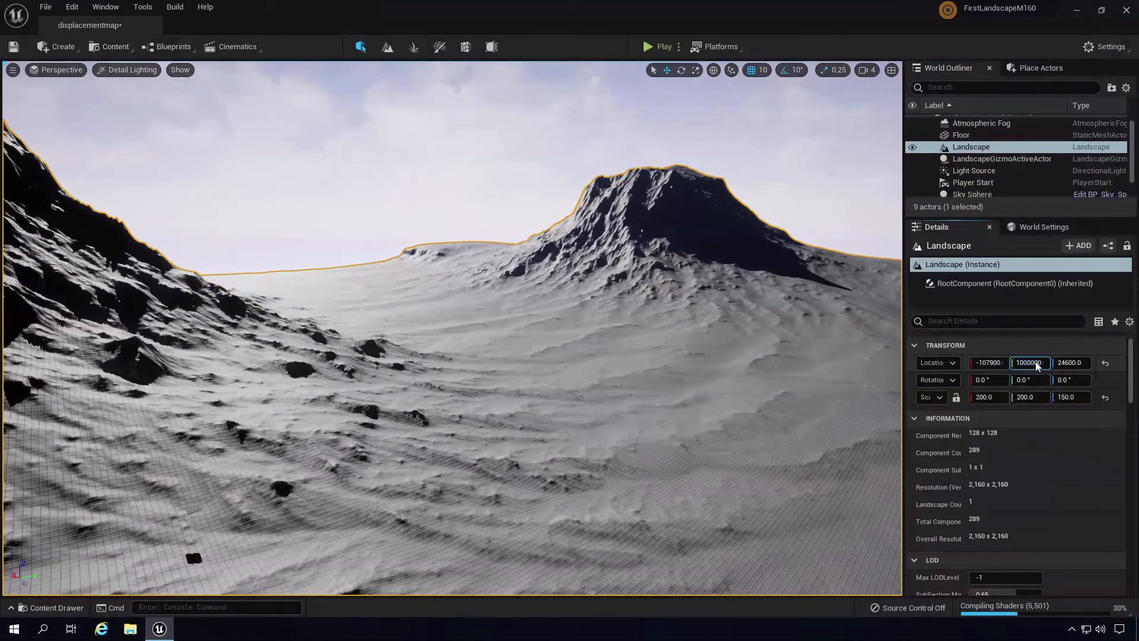
{"action": "key", "text": "Return"}
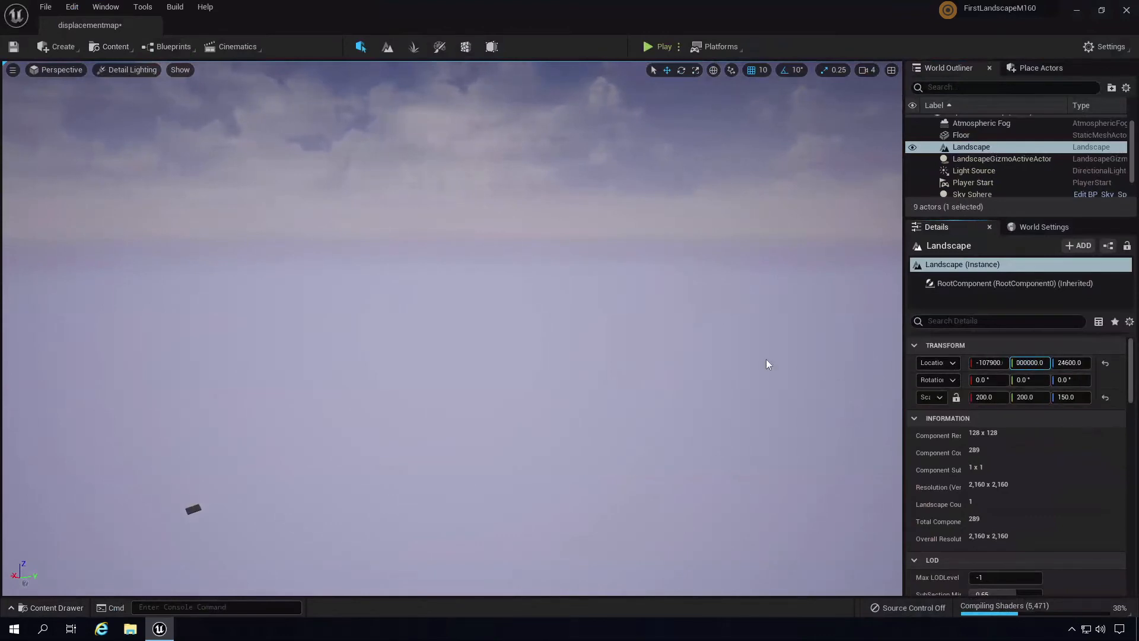
{"action": "right_click_drag", "start_coordinate": [767, 360], "coordinate": [693, 372]}
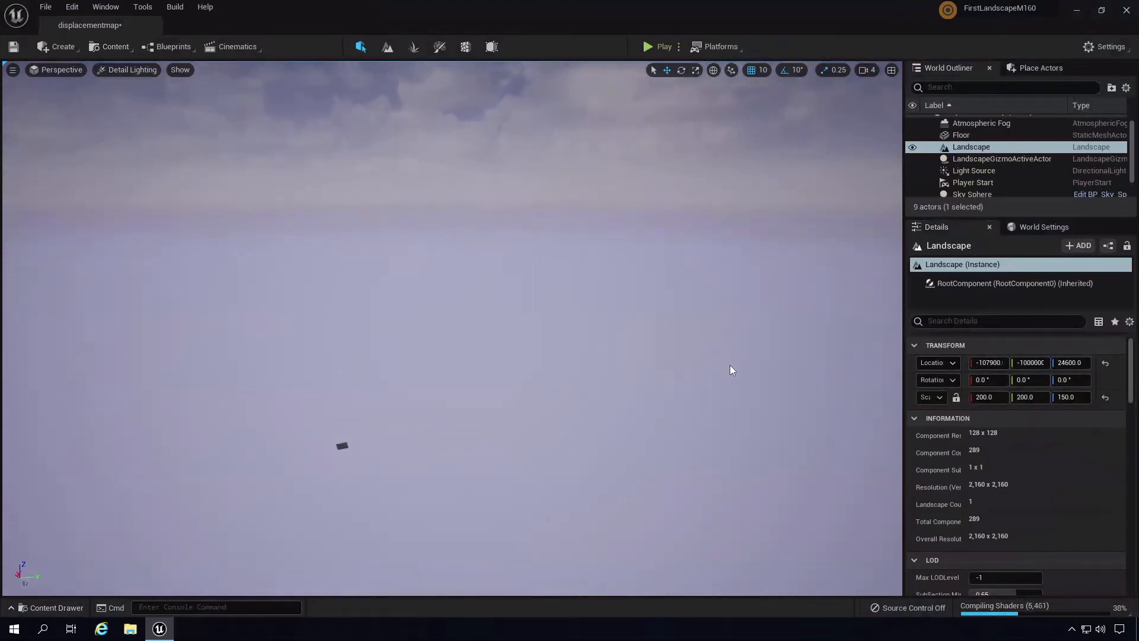
{"action": "key", "text": "ctrl+z"}
- Settle the landscape's Y location at -220000 after testing -200000 and -250000, and raise Scale Z to 250
{"action": "left_click", "coordinate": [1037, 363]}
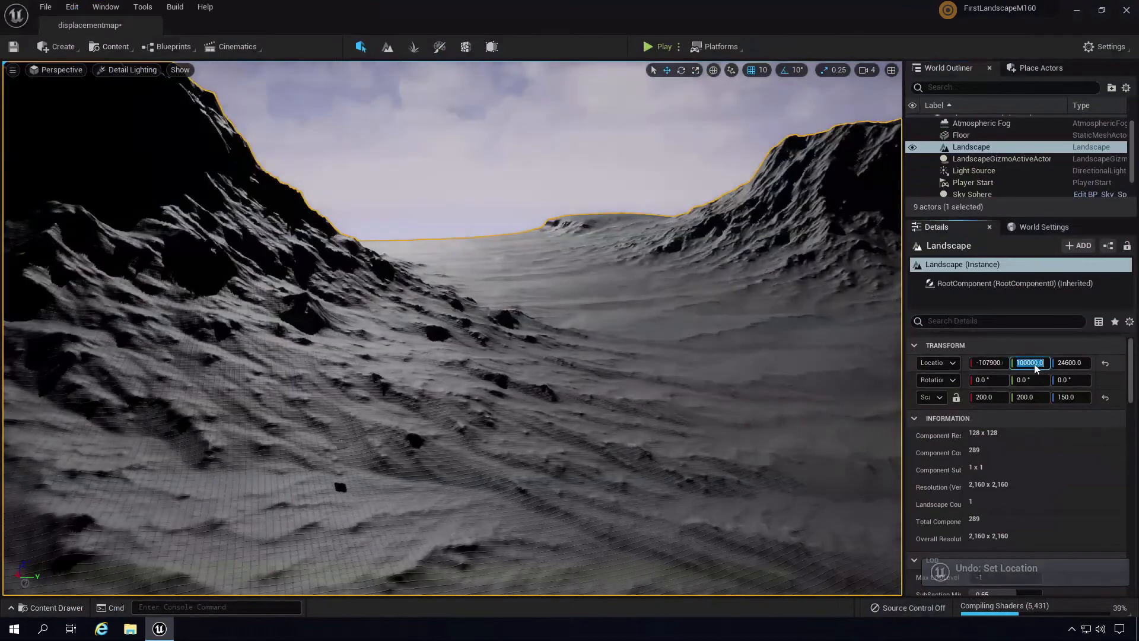
{"action": "left_click", "coordinate": [1027, 364]}
{"action": "key", "text": "Left"}
{"action": "key", "text": "Left"}
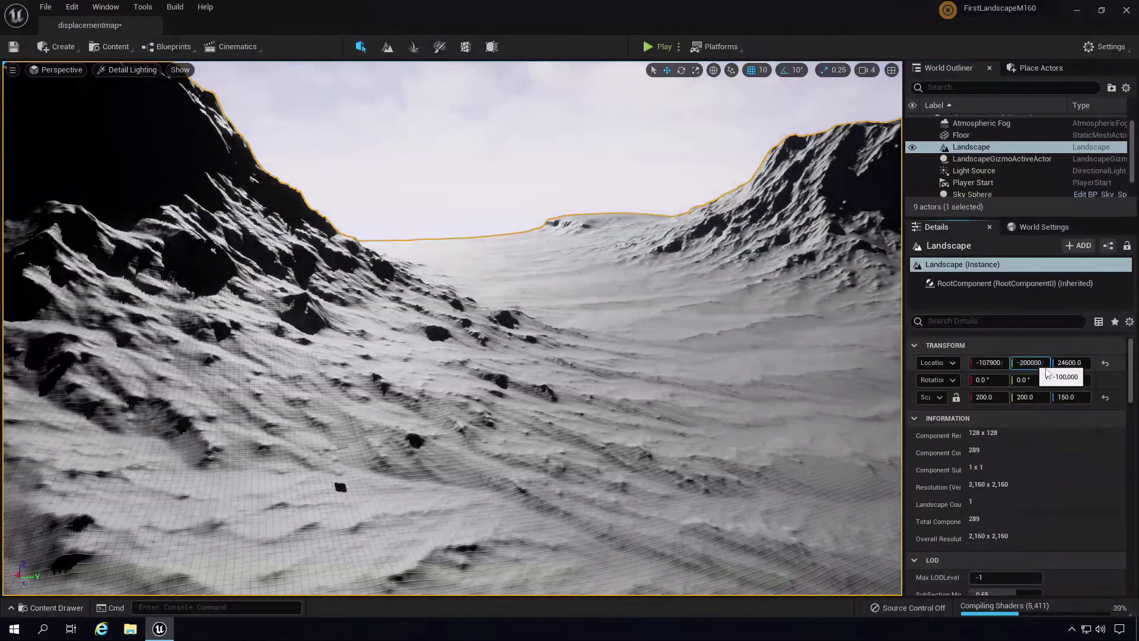
{"action": "key", "text": "Return"}
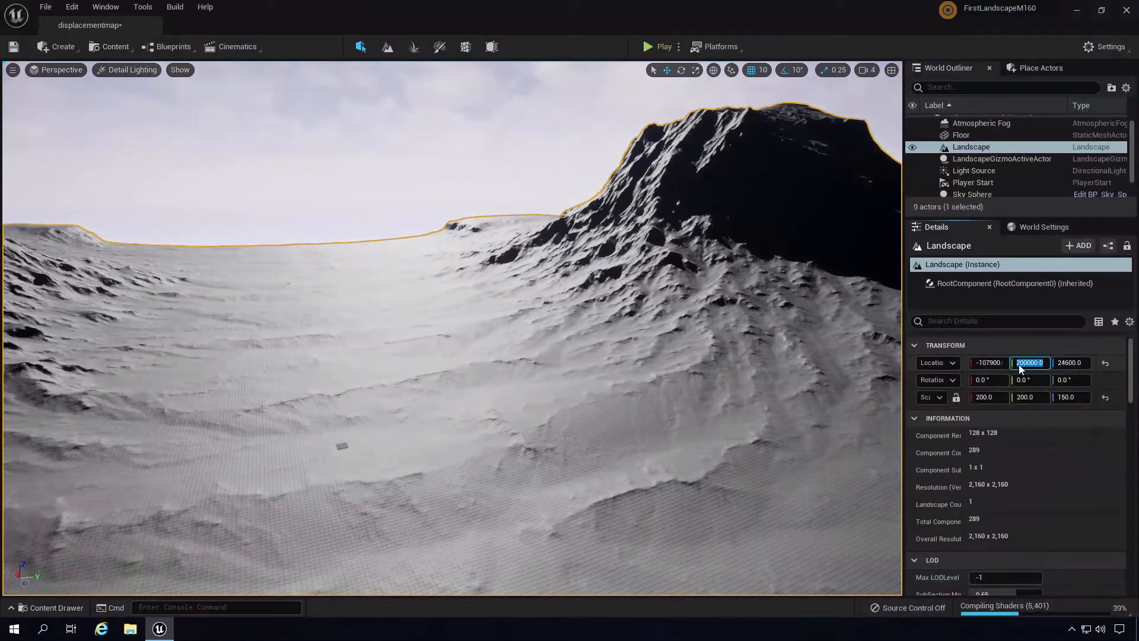
{"action": "type", "text": "5"}
{"action": "key", "text": "Return"}
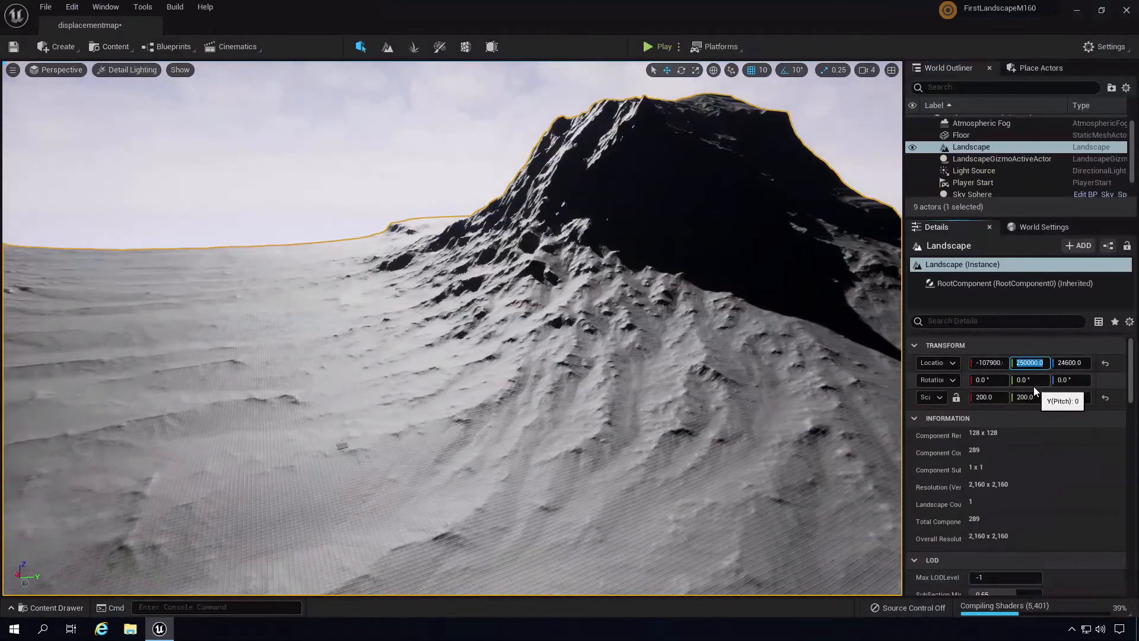
{"action": "left_click", "coordinate": [1026, 364]}
{"action": "key", "text": "BackSpace"}
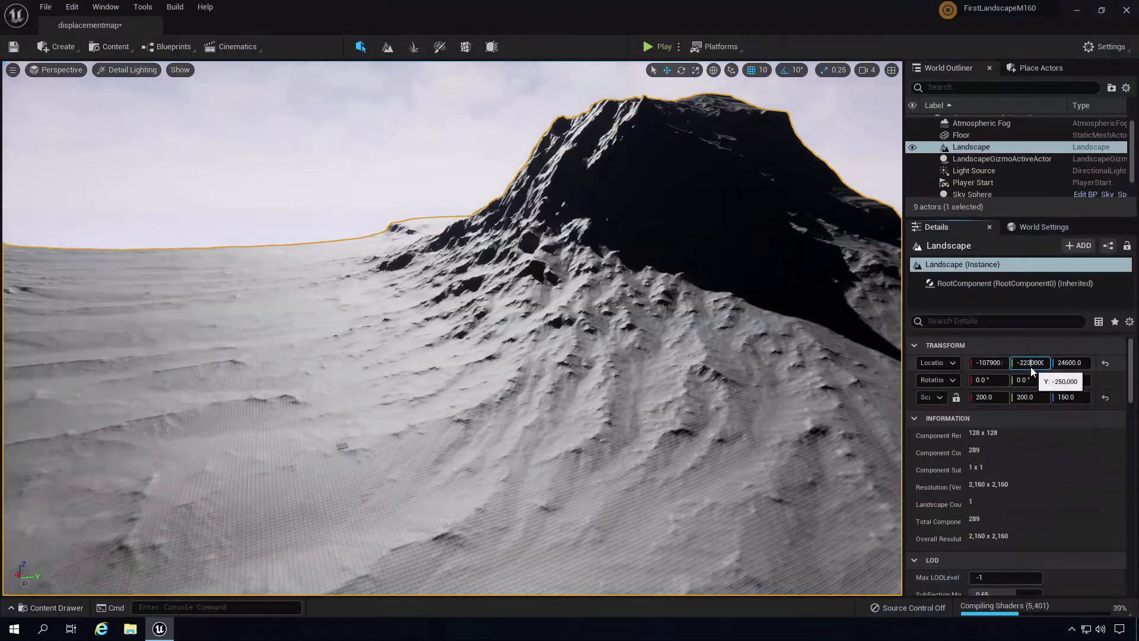
{"action": "type", "text": "23"}
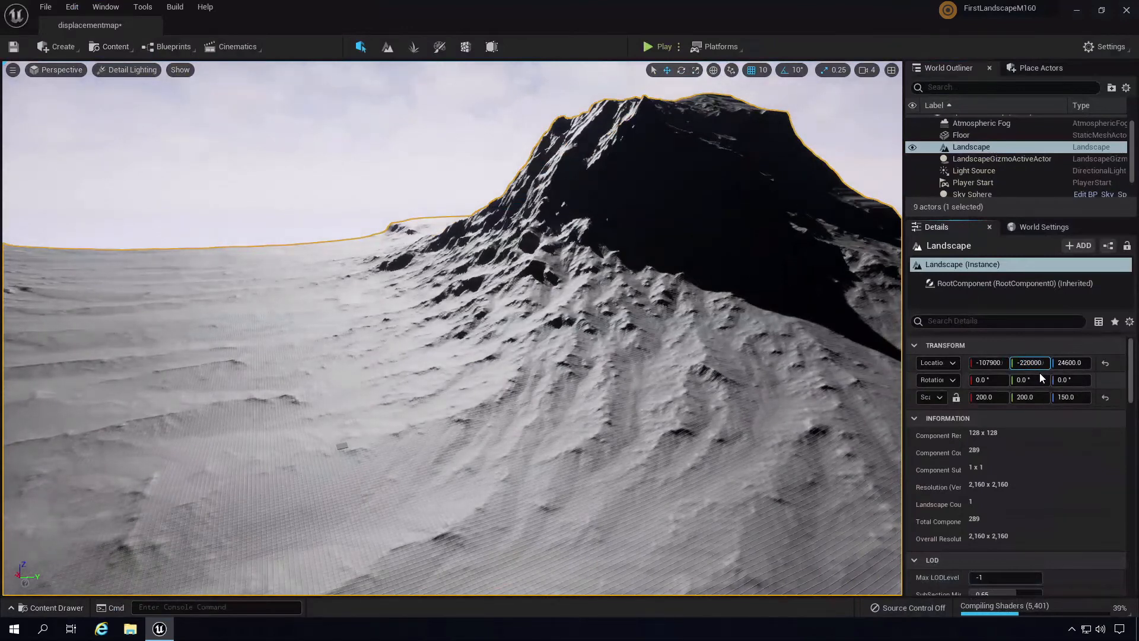
{"action": "key", "text": "BackSpace"}
{"action": "key", "text": "Return"}
{"action": "right_click_drag", "start_coordinate": [535, 356], "coordinate": [649, 357]}
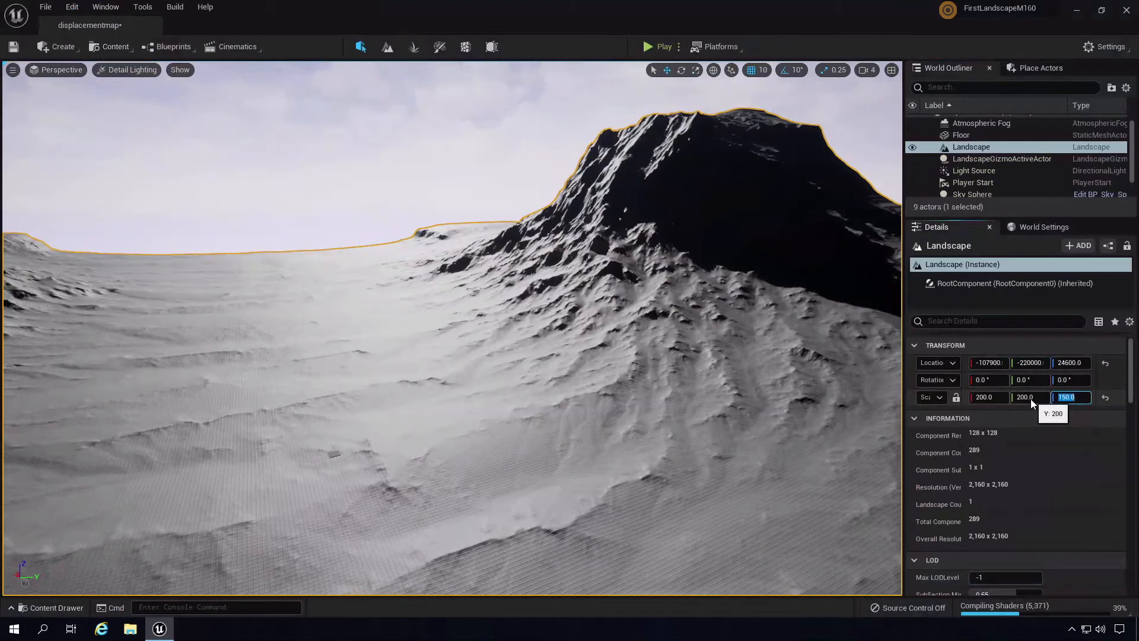
{"action": "type", "text": "23"}
{"action": "right_click_drag", "start_coordinate": [678, 299], "coordinate": [652, 85]}
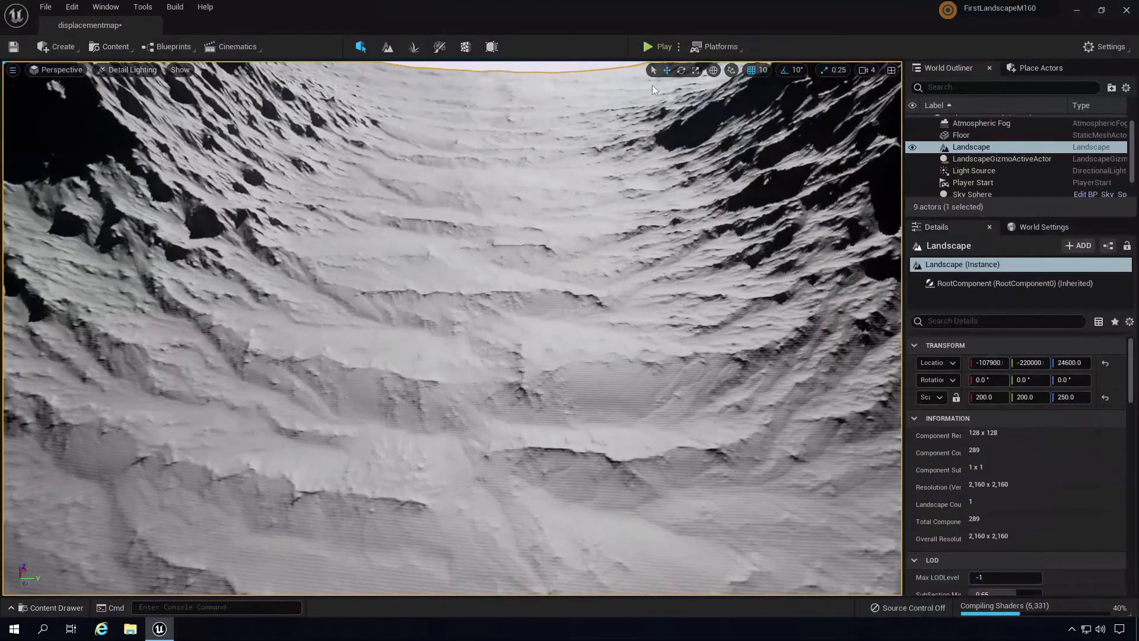
- Play-test by running the character toward the mountain, then stop and enter Landscape mode
{"action": "left_click", "coordinate": [653, 42]}
{"action": "key", "text": "w"}
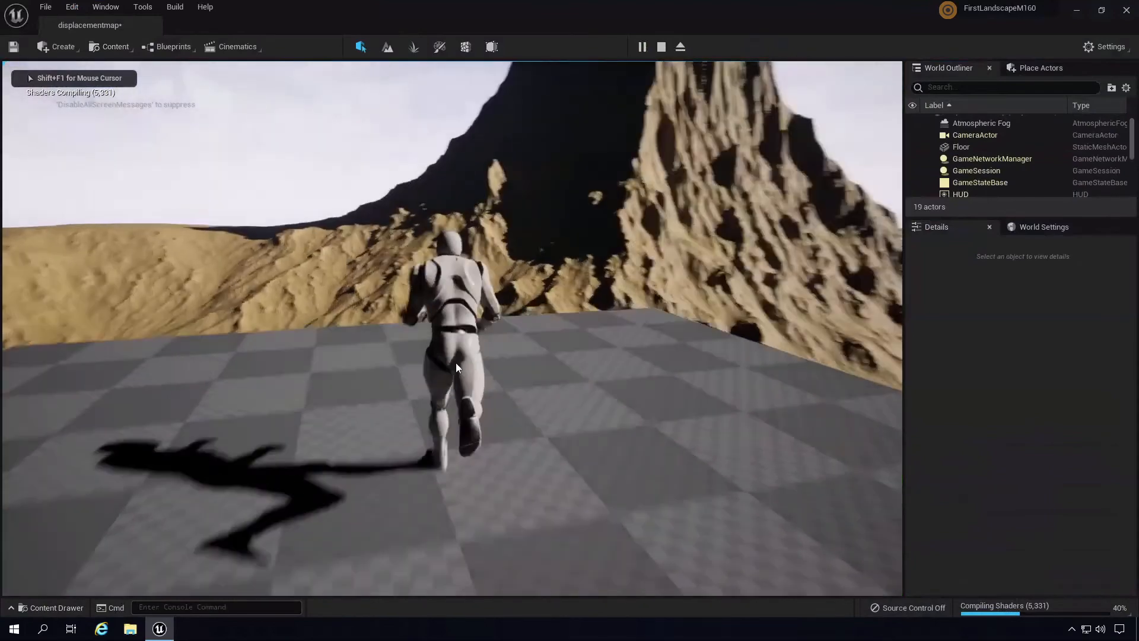
{"action": "key", "text": "w"}
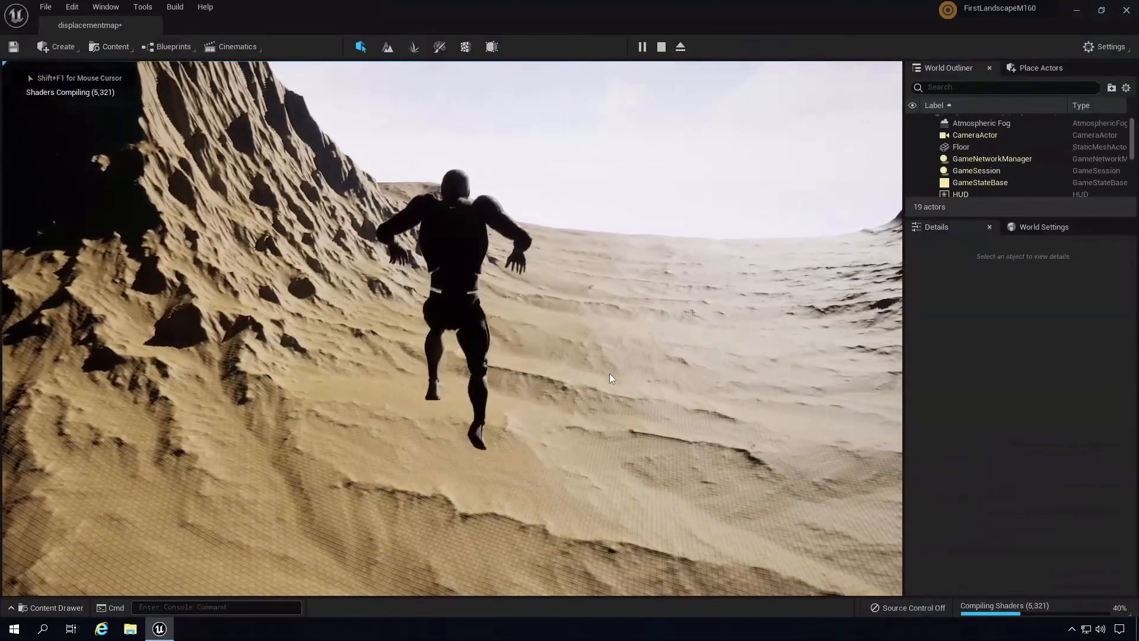
{"action": "key", "text": "w"}
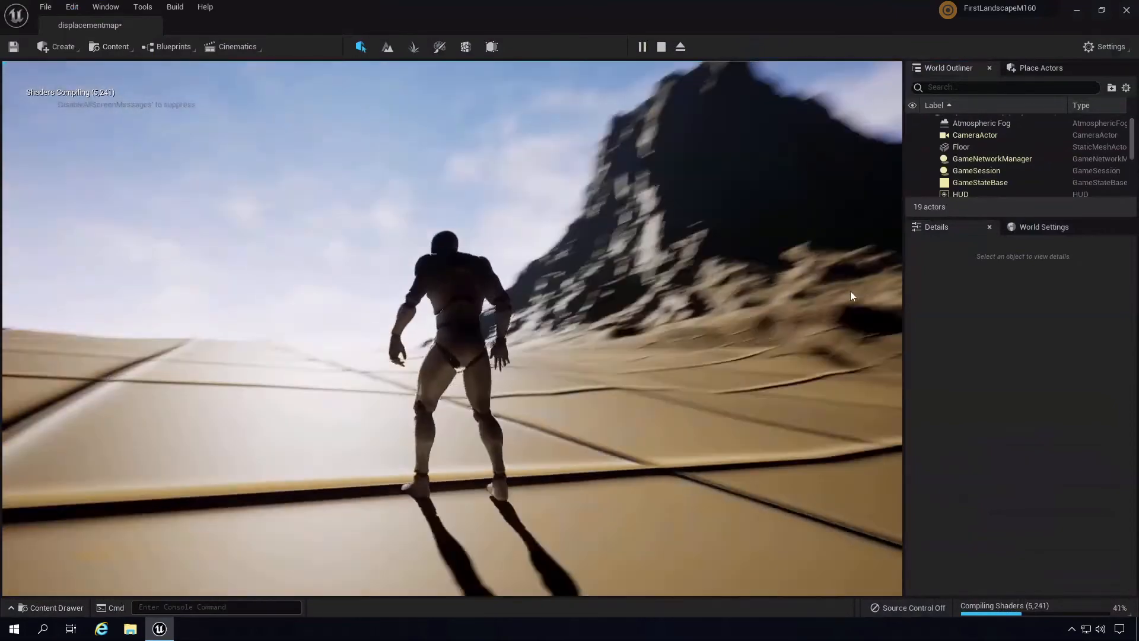
{"action": "key", "text": "w"}
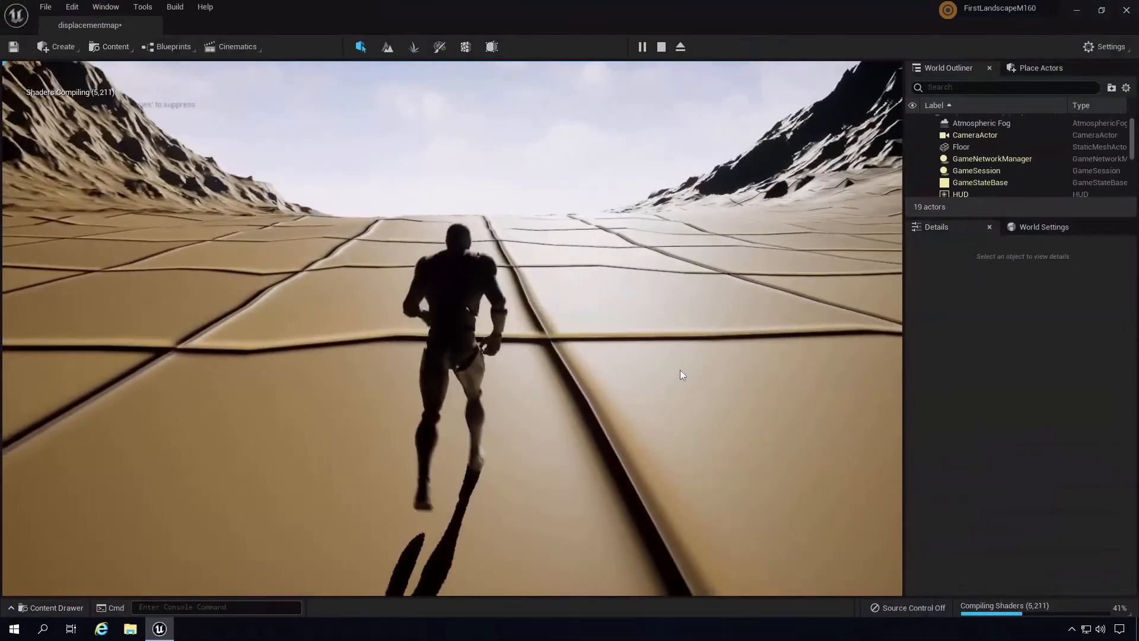
{"action": "key", "text": "Escape"}
{"action": "left_click", "coordinate": [390, 45]}
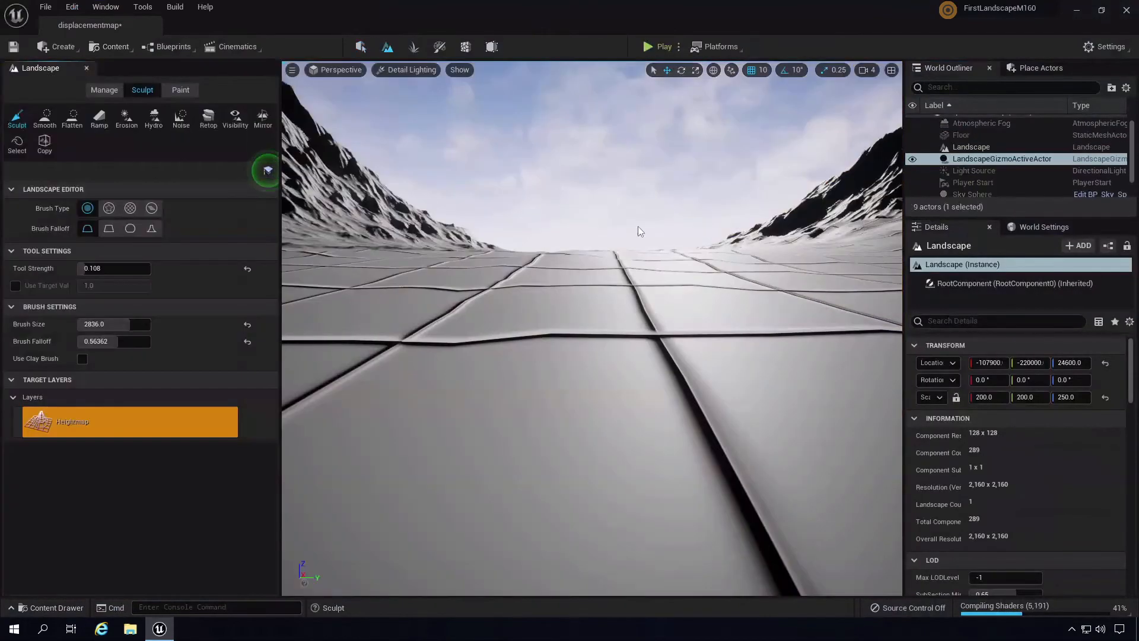
- Pull the view back over the terrain and bring up the Landscape Manage tools
{"action": "mouse_move", "coordinate": [638, 226]}
{"action": "right_mouse_down"}
{"action": "mouse_move", "coordinate": [651, 451]}
{"action": "mouse_move", "coordinate": [685, 403]}
{"action": "mouse_move", "coordinate": [685, 356]}
{"action": "right_mouse_up"}
{"action": "scroll", "coordinate": [656, 458], "scroll_direction": "down", "scroll_amount": 10}
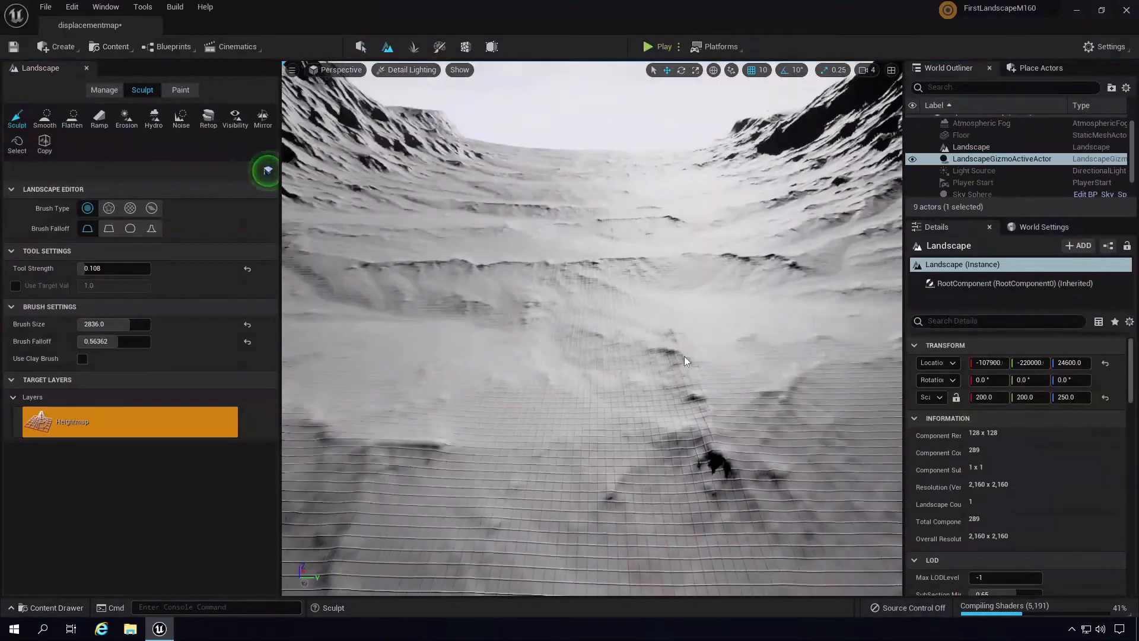
{"action": "left_click", "coordinate": [100, 90]}
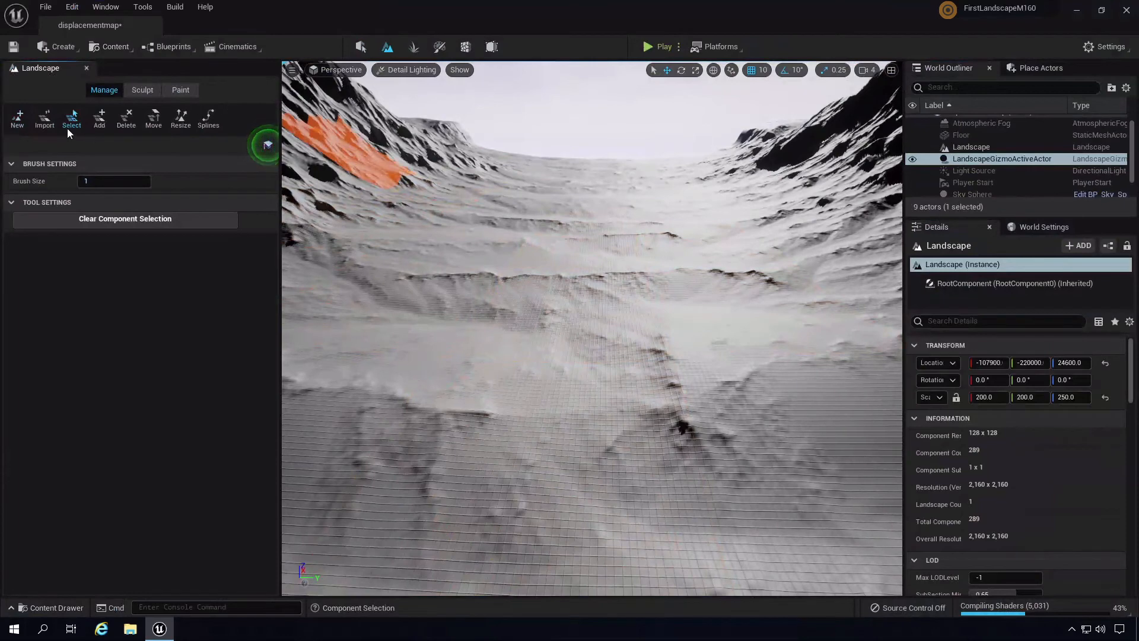
{"action": "left_click", "coordinate": [181, 118]}
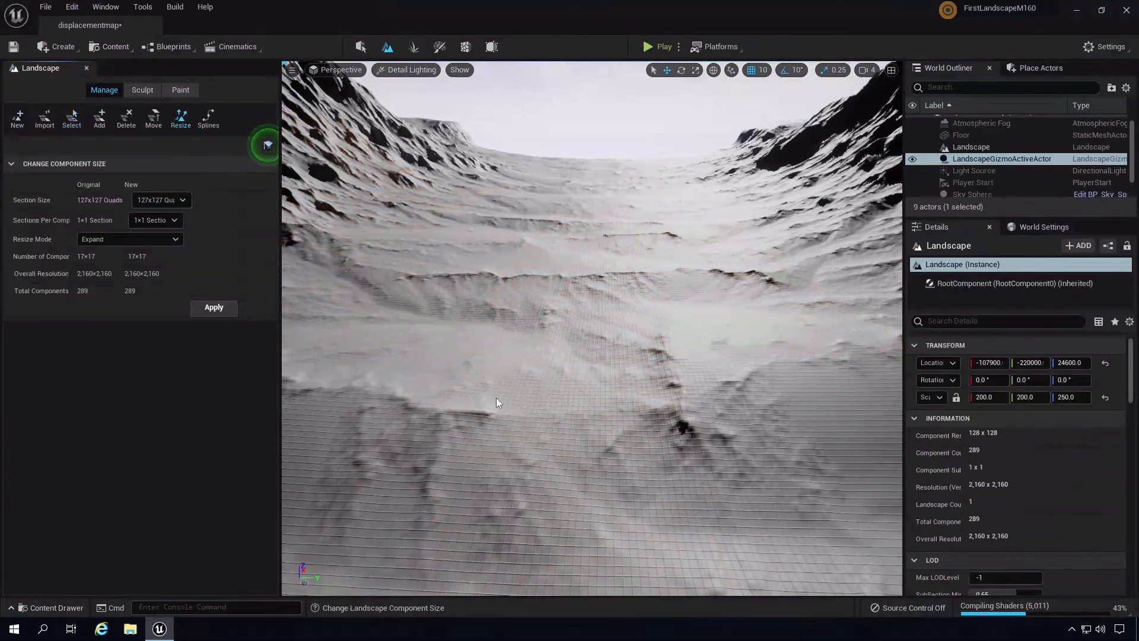
{"action": "right_click_drag", "start_coordinate": [521, 396], "coordinate": [694, 375]}
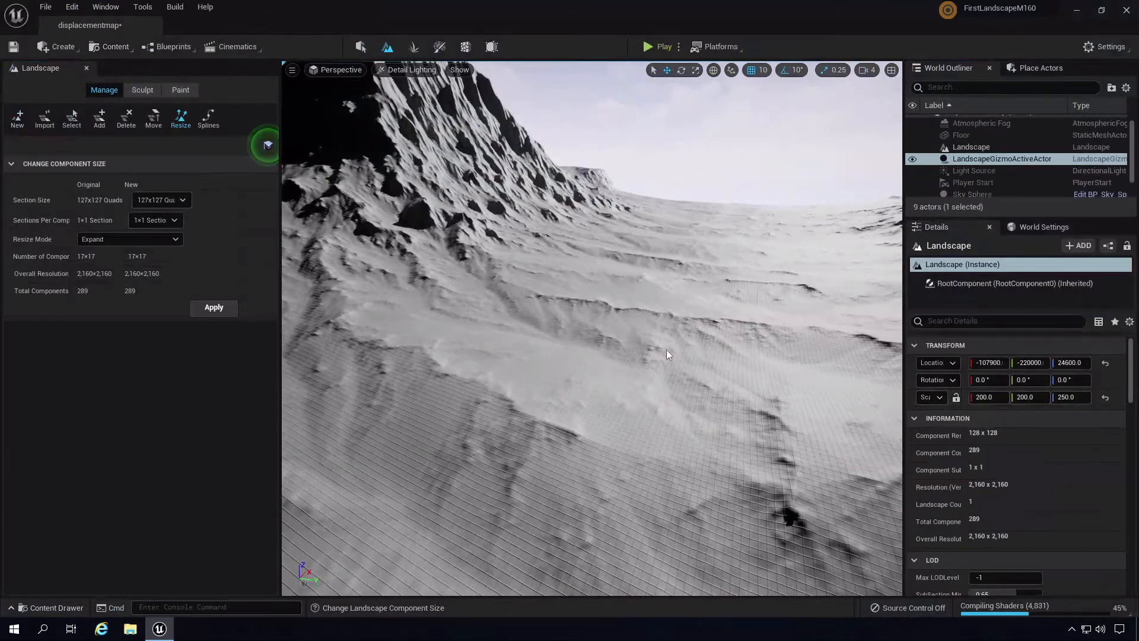
{"action": "right_click_drag", "start_coordinate": [667, 350], "coordinate": [859, 260]}
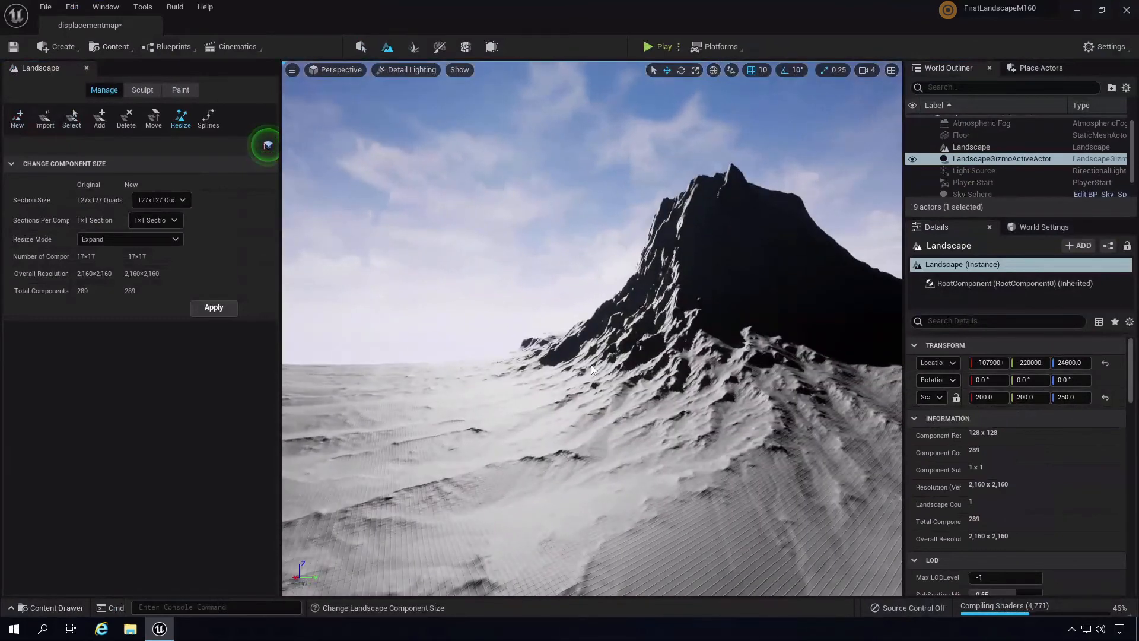
{"action": "right_click_drag", "start_coordinate": [591, 365], "coordinate": [607, 384]}
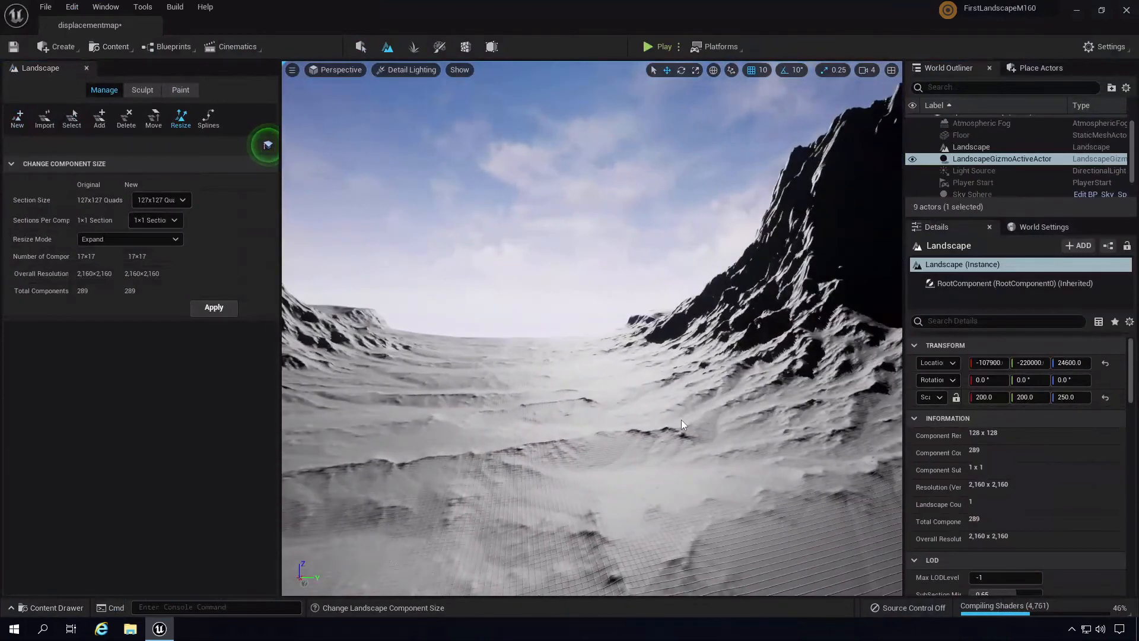
{"action": "right_click_drag", "start_coordinate": [584, 371], "coordinate": [646, 79]}
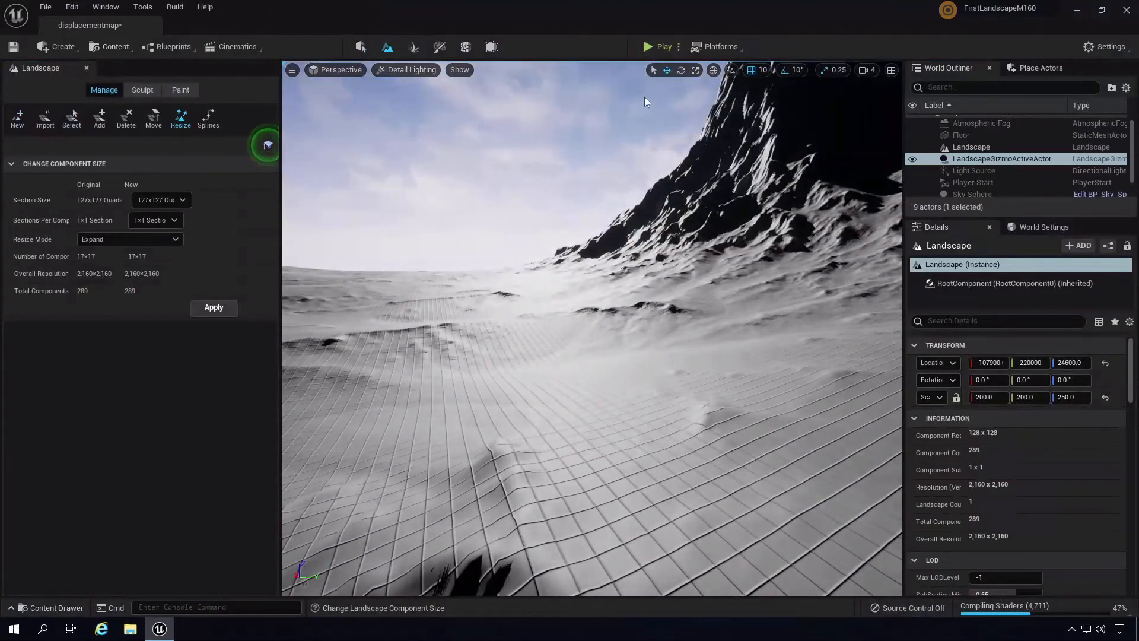
{"action": "right_click_drag", "start_coordinate": [682, 350], "coordinate": [667, 396]}
{"action": "left_click", "coordinate": [679, 46]}
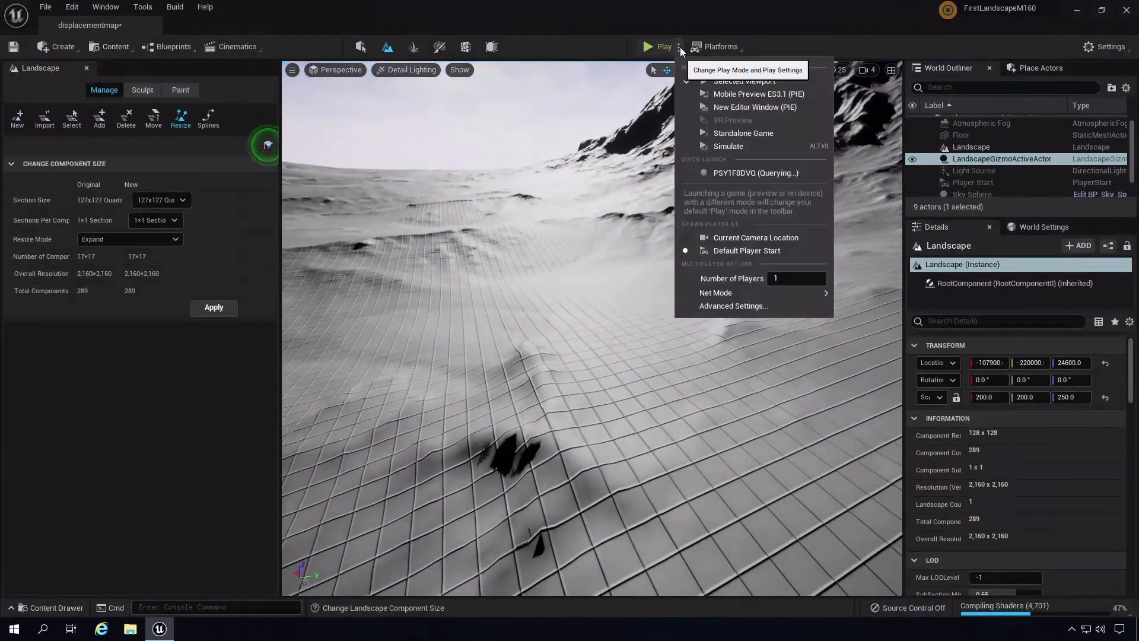
{"action": "left_click", "coordinate": [752, 238]}
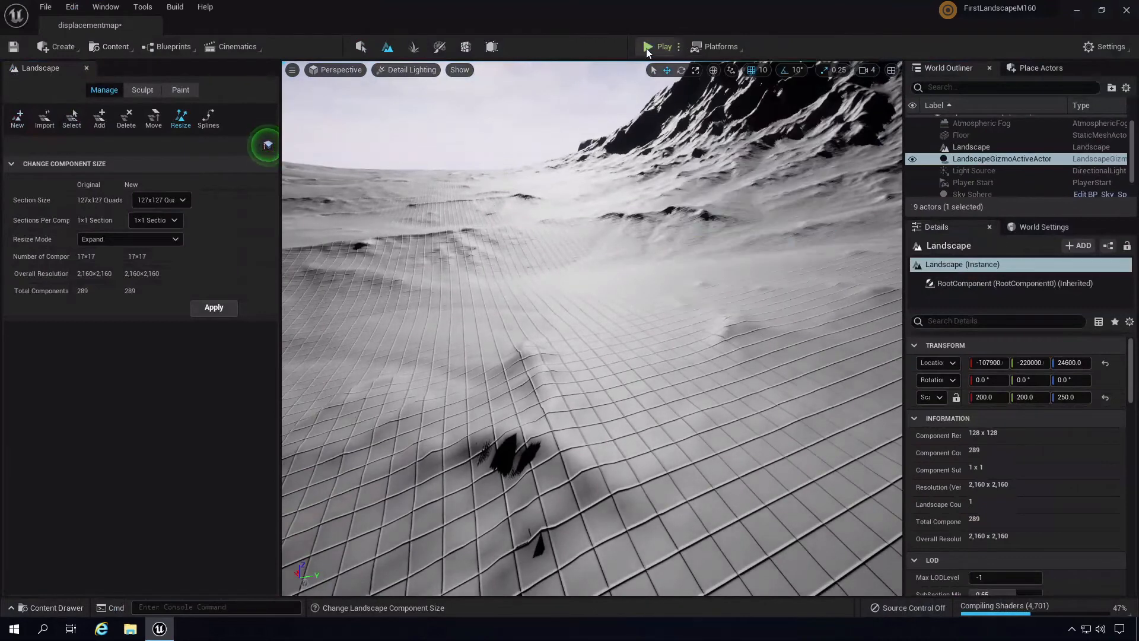
{"action": "left_click", "coordinate": [650, 47]}
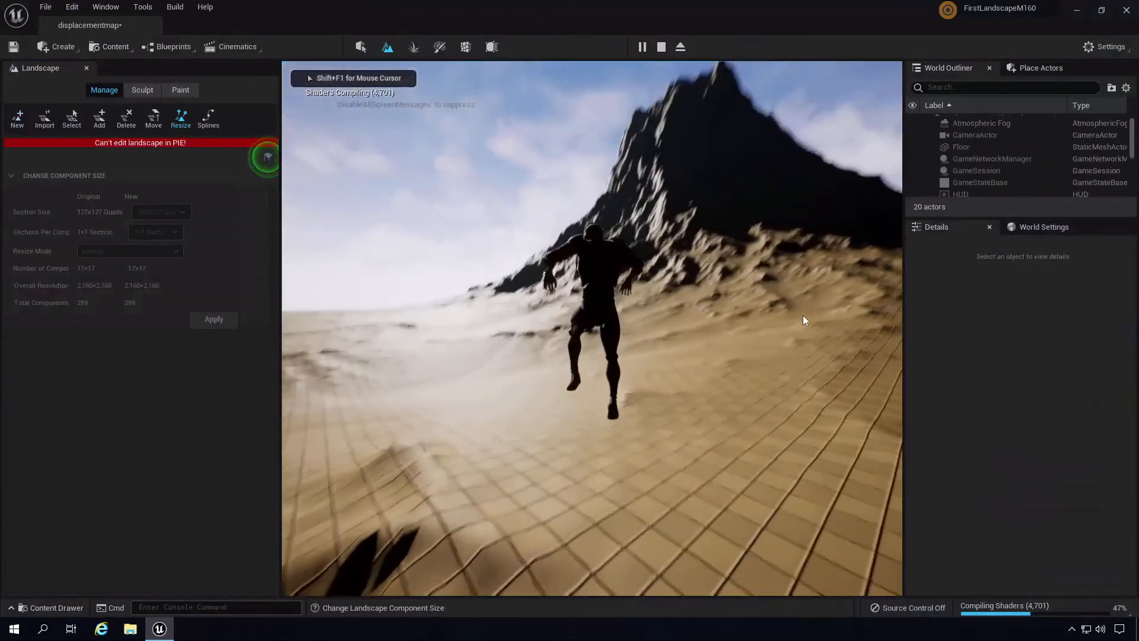
{"action": "key", "text": "w"}
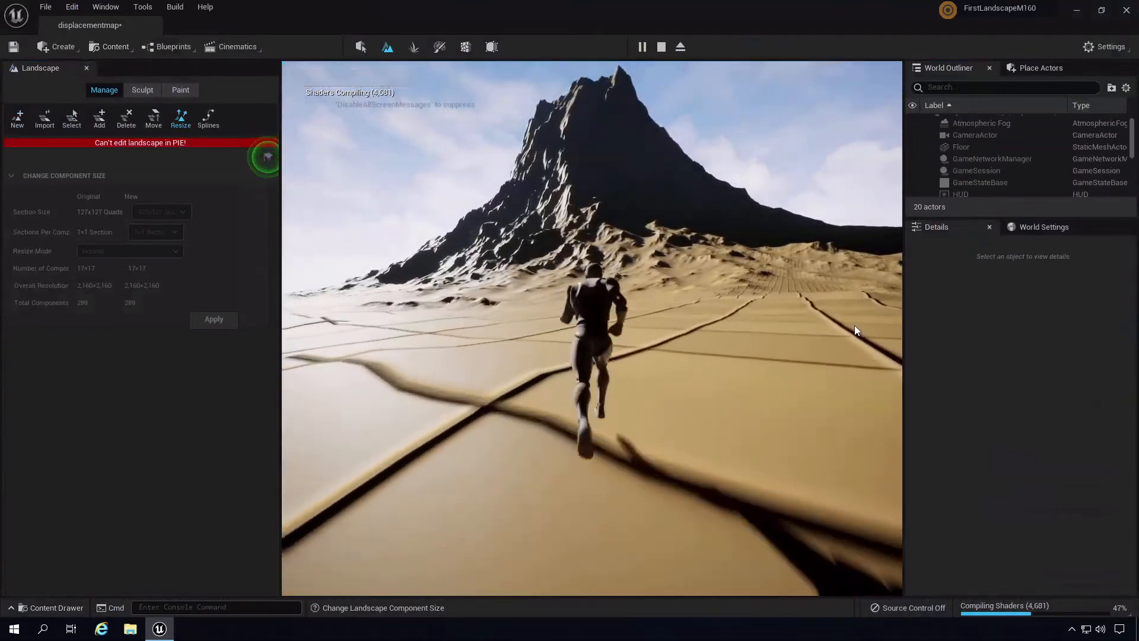
{"action": "key", "text": "Escape"}
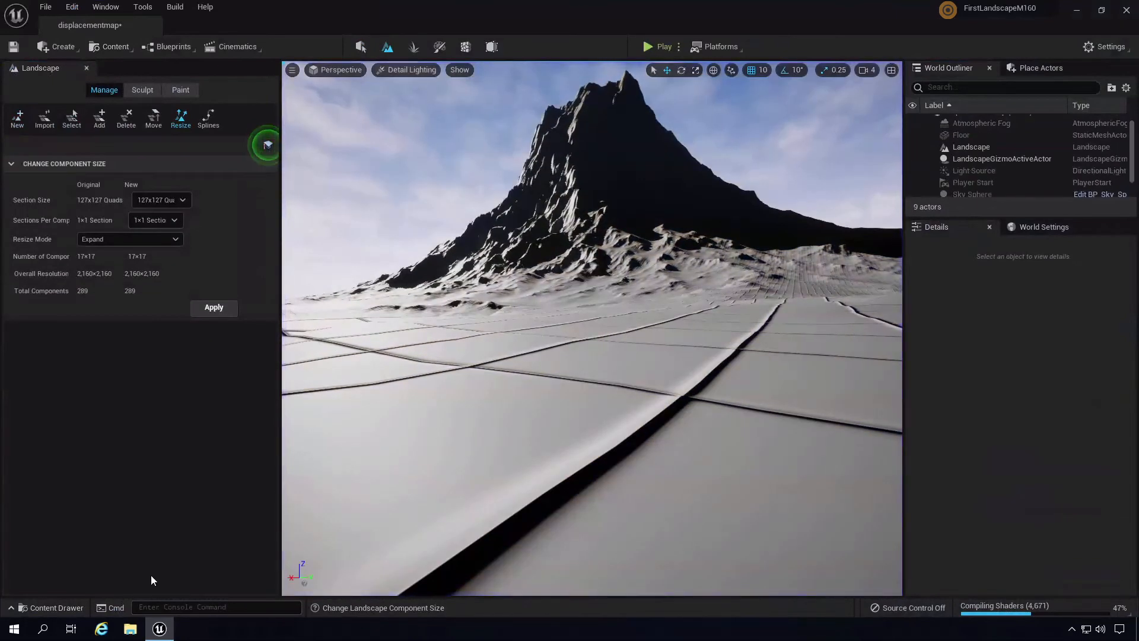
{"action": "left_click", "coordinate": [66, 610]}
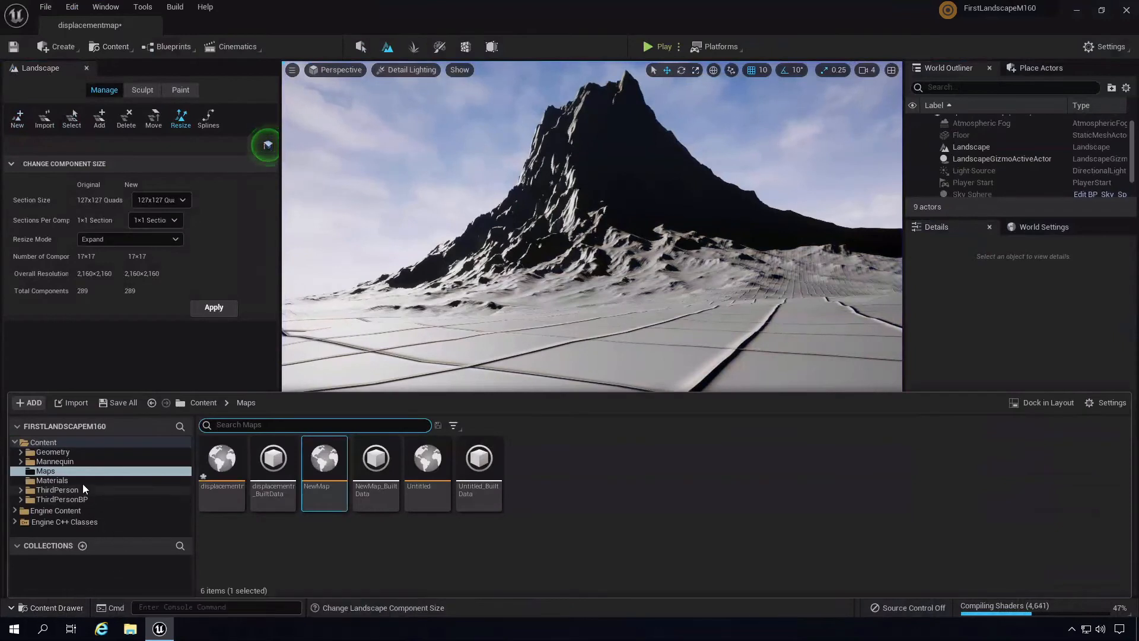
- Navigate ThirdPerson > ThirdPersonBP > Blueprints and open the ThirdPersonCharacter blueprint
{"action": "left_click", "coordinate": [66, 490]}
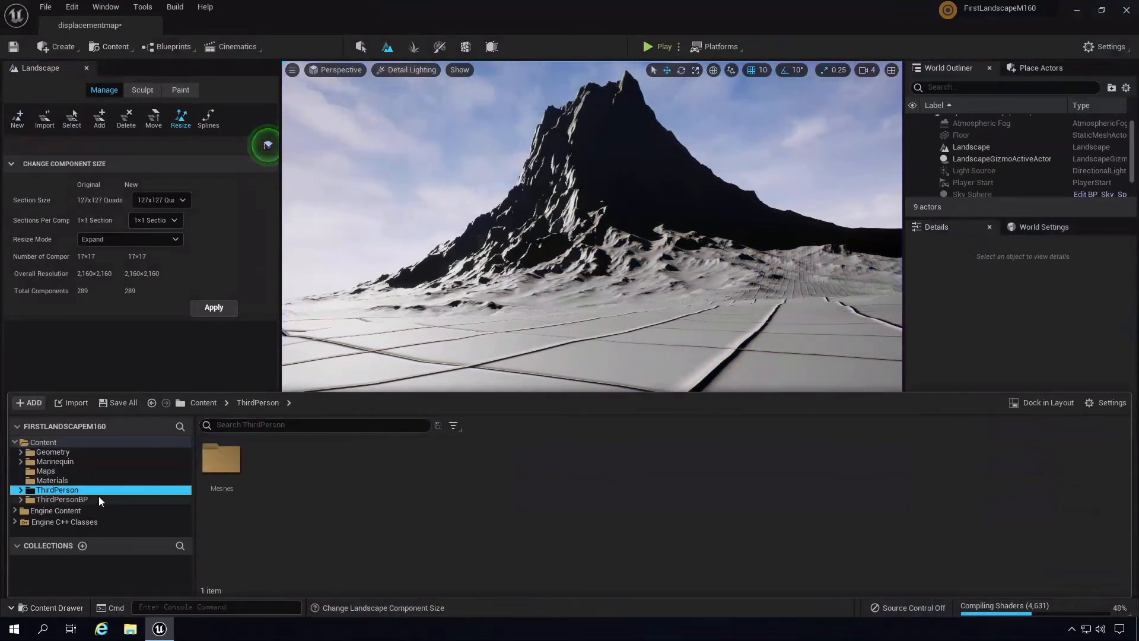
{"action": "left_click", "coordinate": [81, 500]}
{"action": "double_click", "coordinate": [229, 458]}
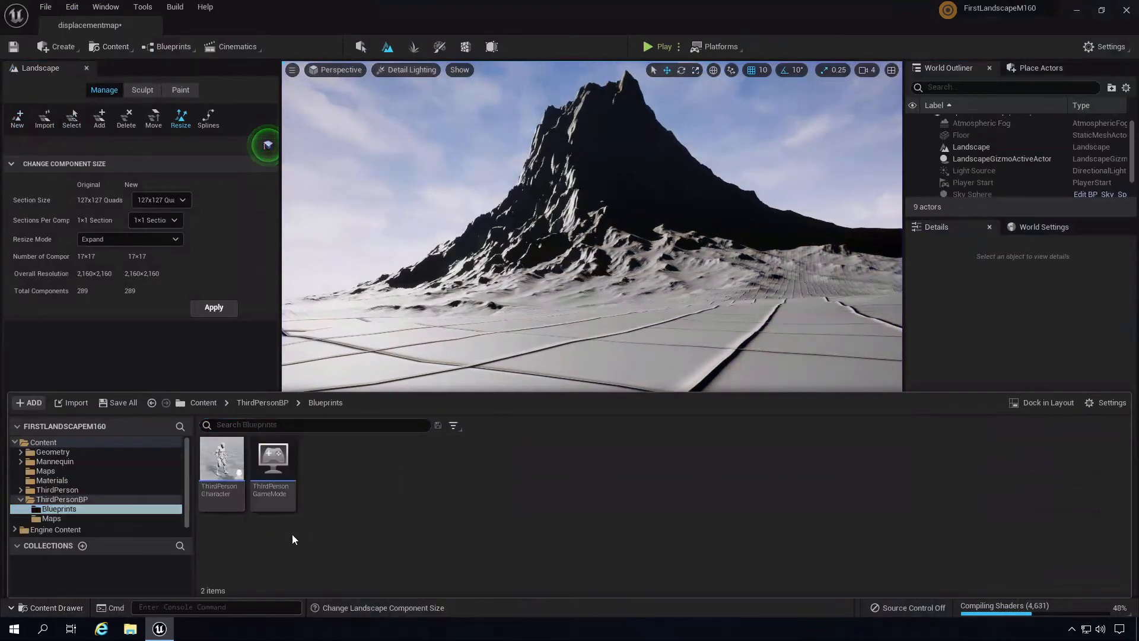
{"action": "double_click", "coordinate": [223, 475]}
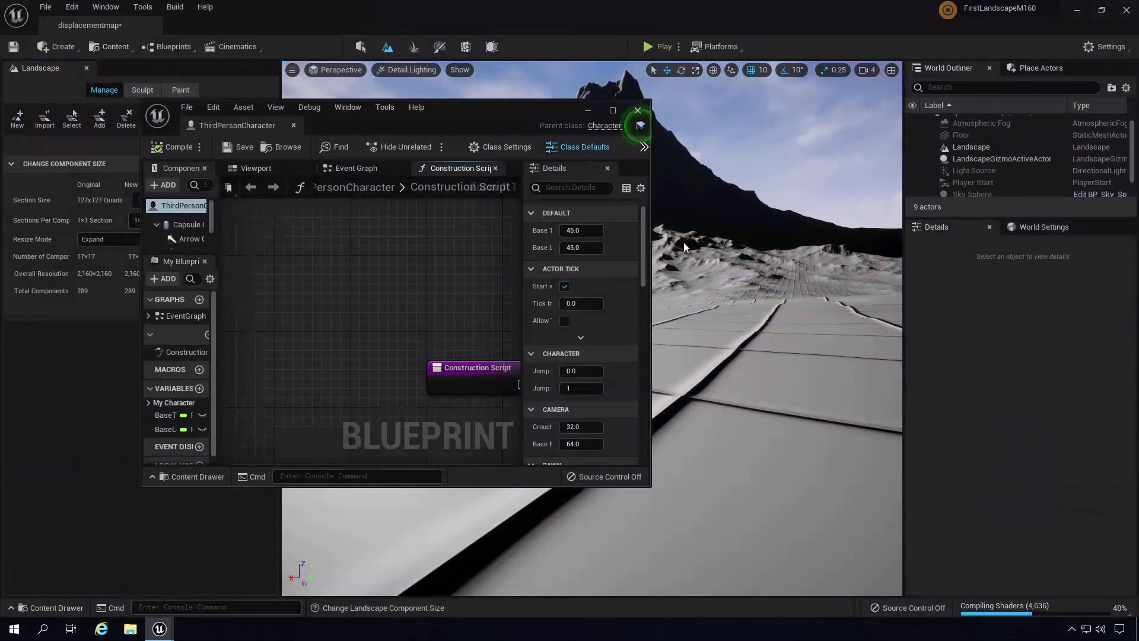
- In the maximized blueprint, set Character Movement's Max Walk Speed to 60000 and compile
{"action": "left_click", "coordinate": [612, 111]}
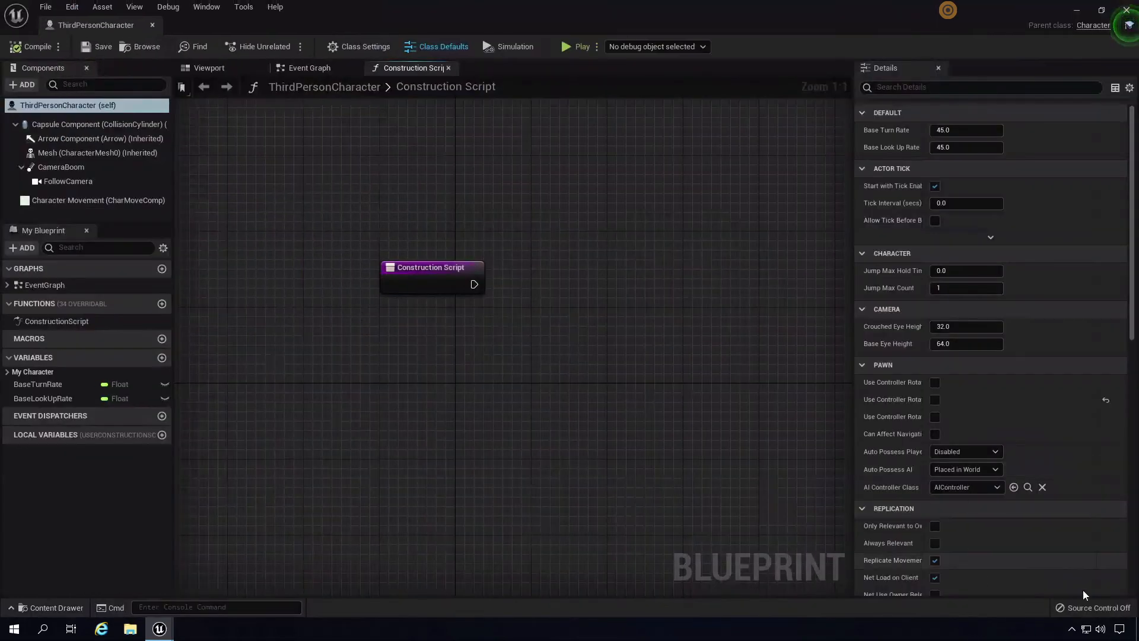
{"action": "scroll", "coordinate": [1132, 237], "scroll_direction": "down", "scroll_amount": 1}
{"action": "left_click_drag", "start_coordinate": [1133, 243], "coordinate": [1136, 265]}
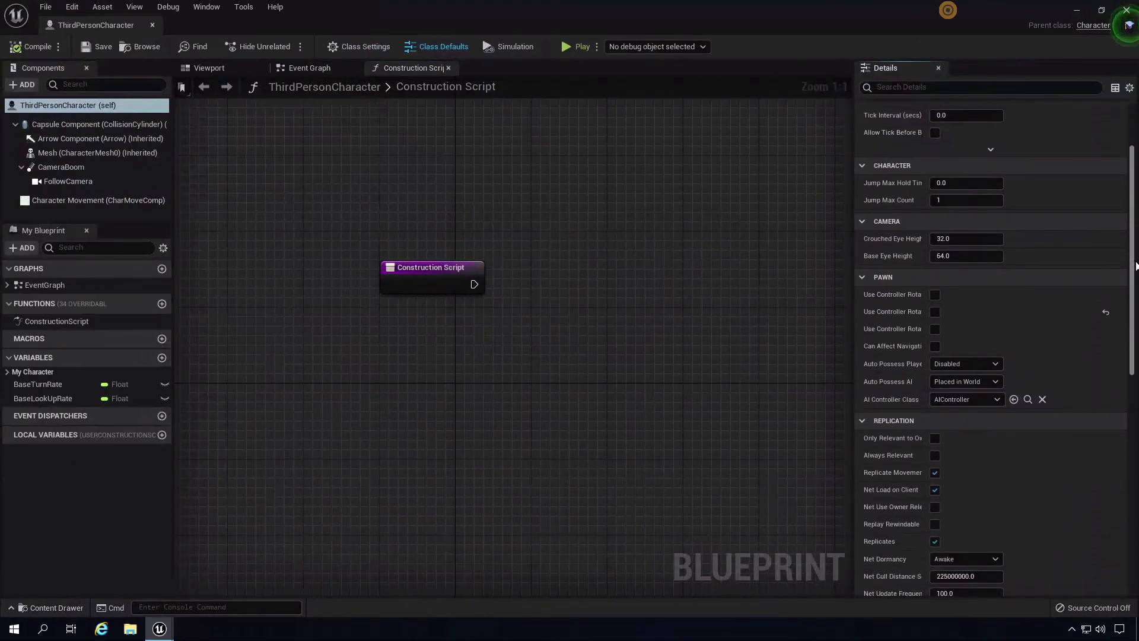
{"action": "left_click", "coordinate": [385, 46]}
{"action": "left_click", "coordinate": [446, 50]}
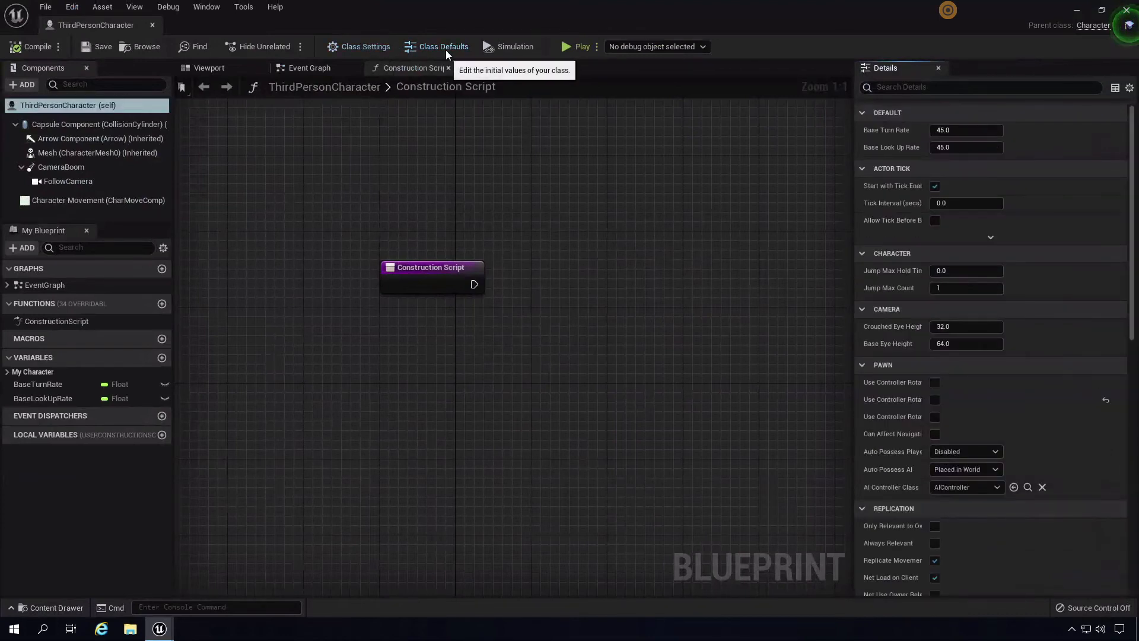
{"action": "left_click", "coordinate": [89, 199]}
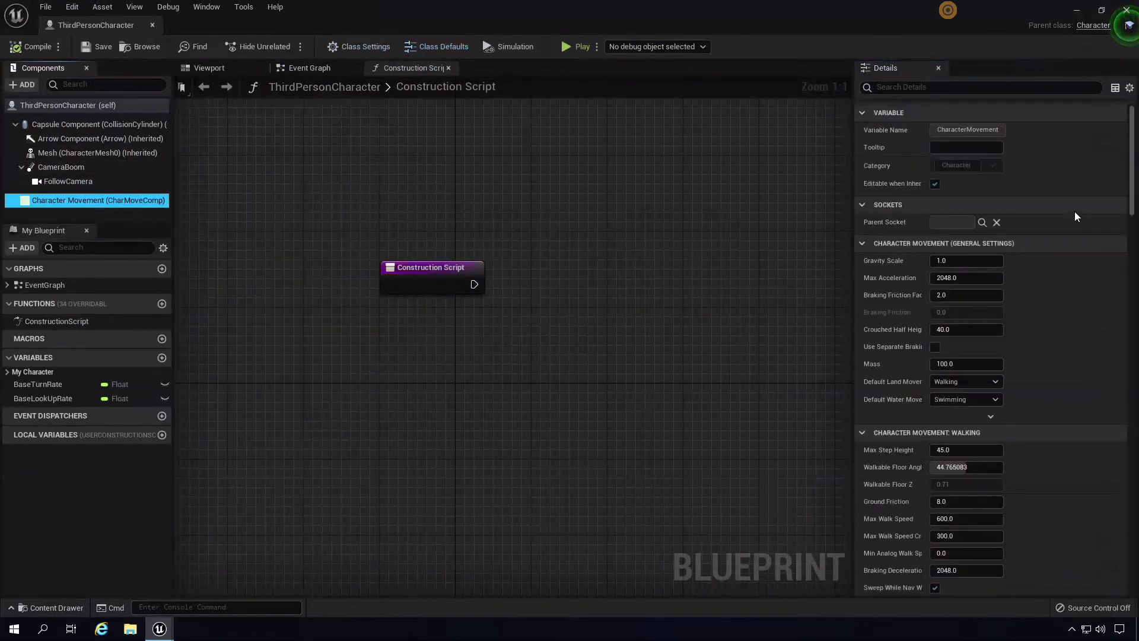
{"action": "left_click_drag", "start_coordinate": [1133, 181], "coordinate": [1135, 212]}
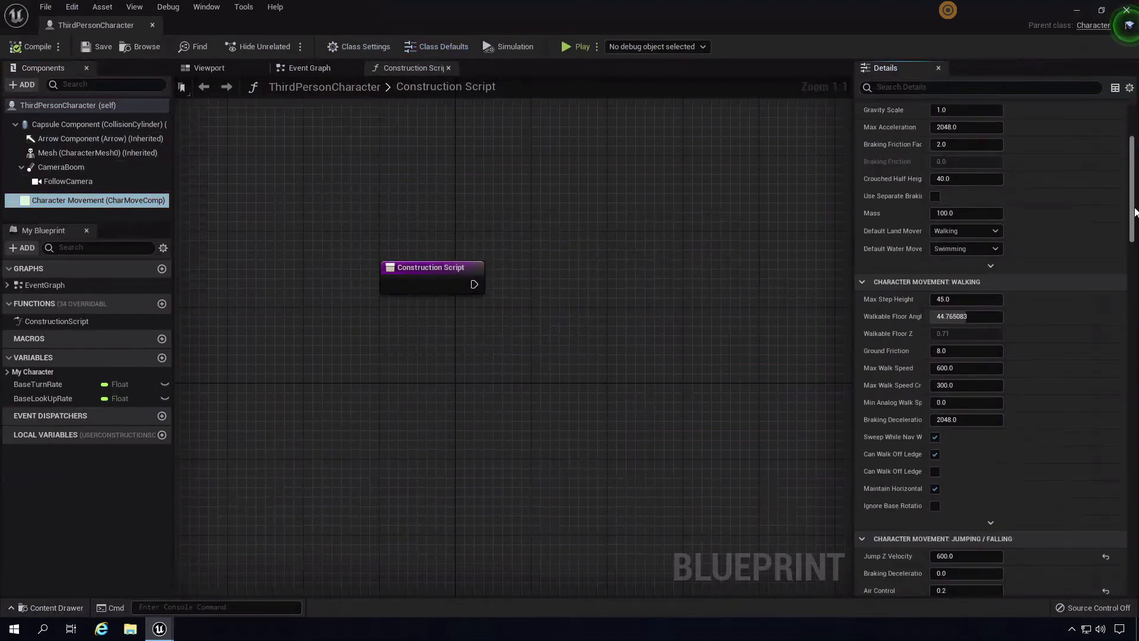
{"action": "left_click", "coordinate": [947, 369]}
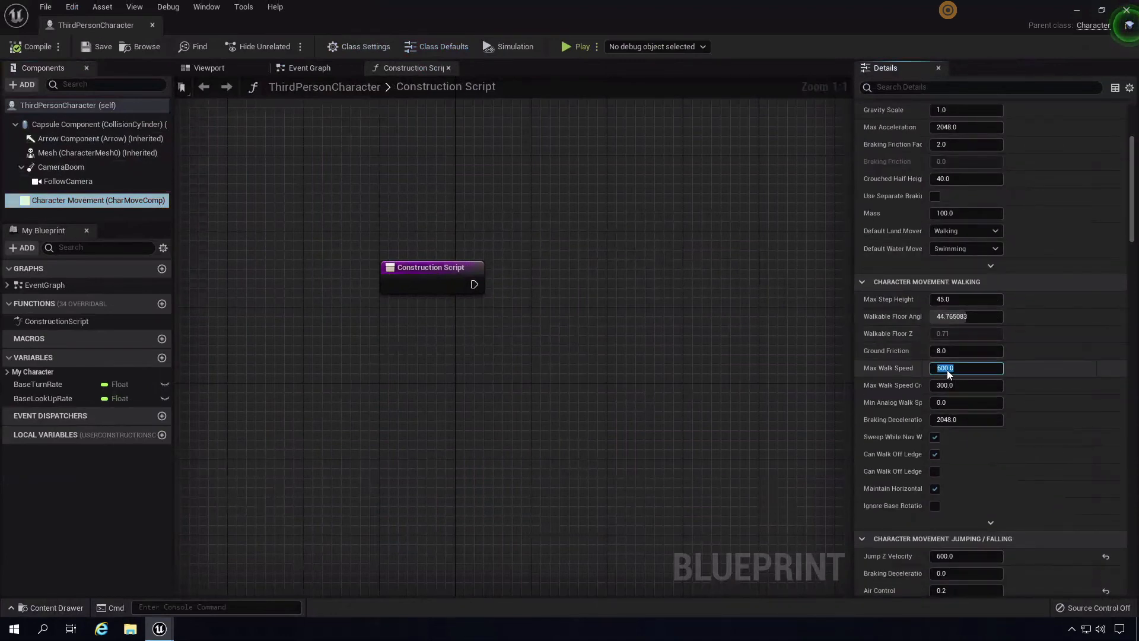
{"action": "left_click", "coordinate": [947, 369]}
{"action": "left_click", "coordinate": [16, 51]}
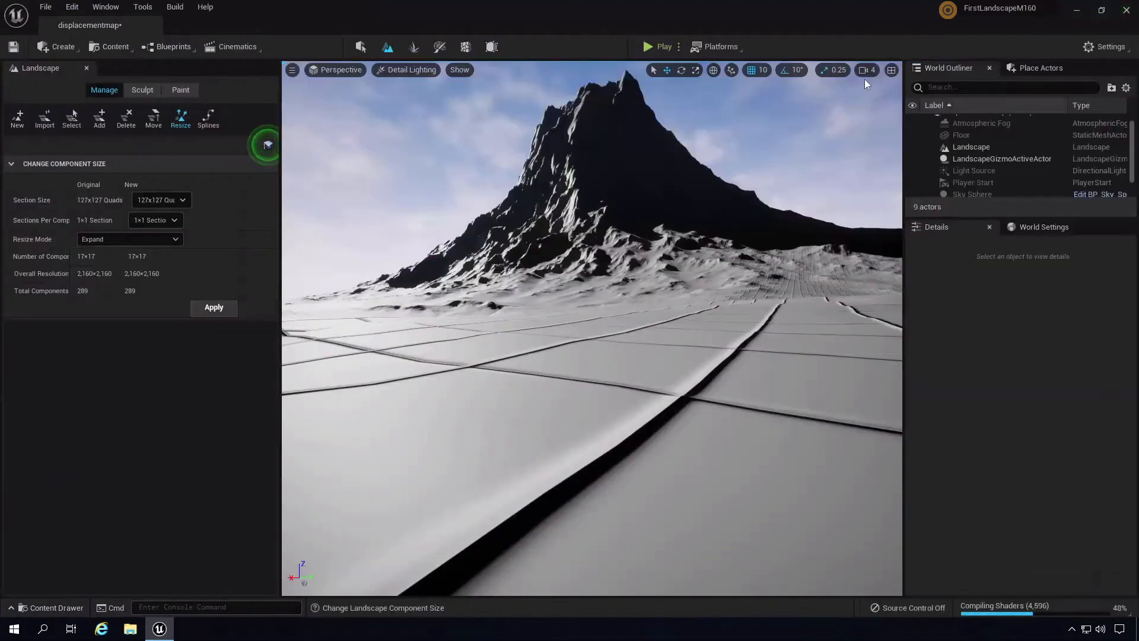
{"action": "left_click", "coordinate": [660, 48]}
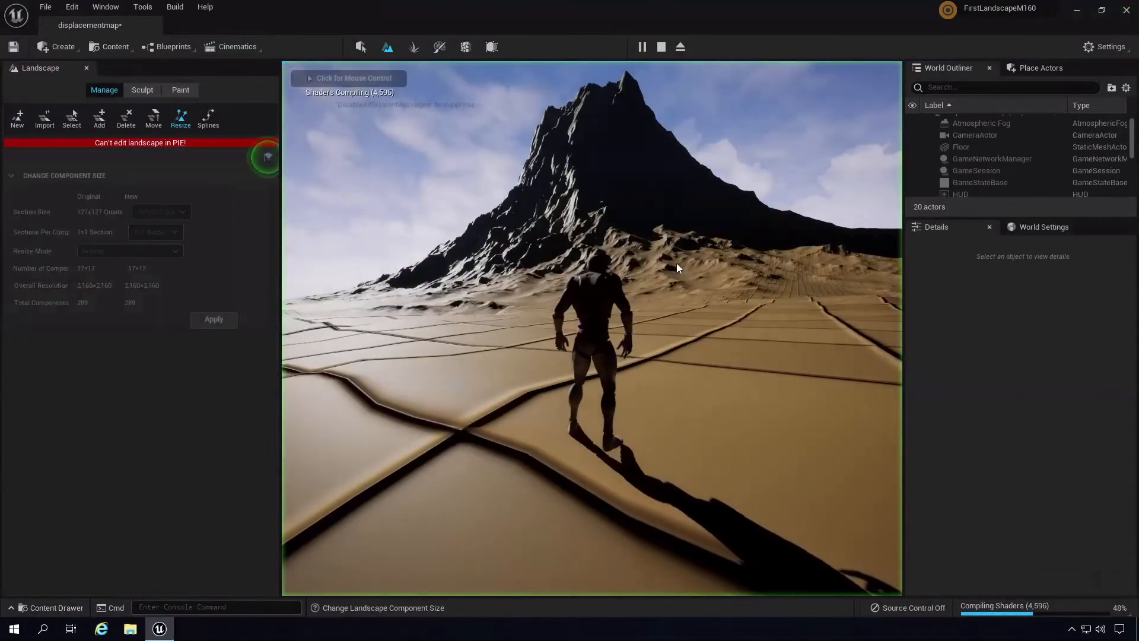
{"action": "key", "text": "w"}
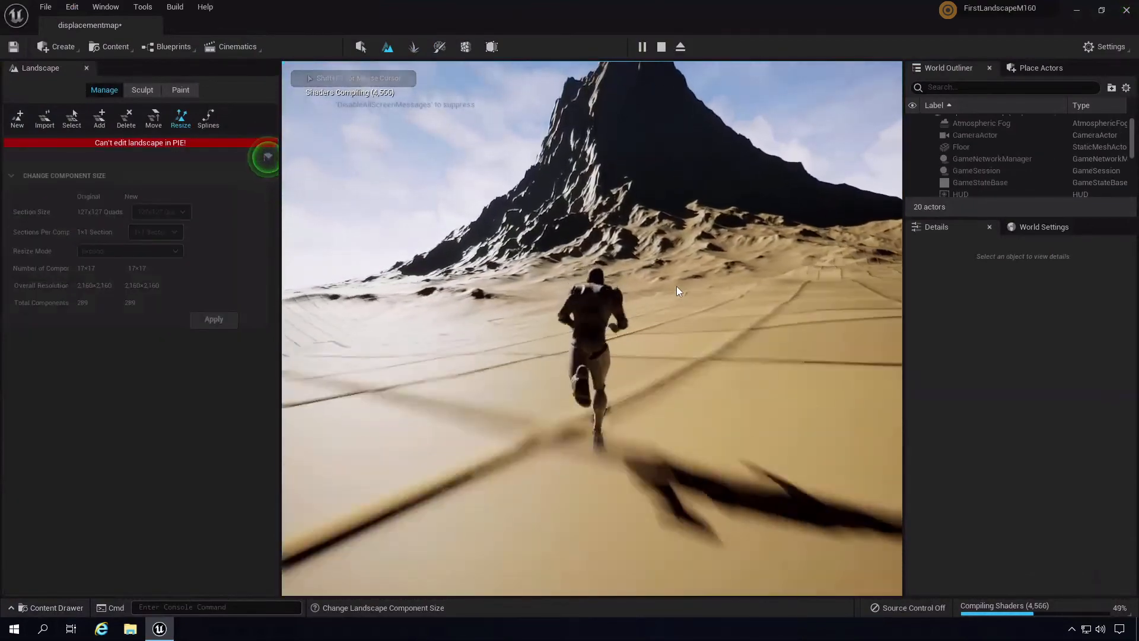
{"action": "key", "text": "space"}
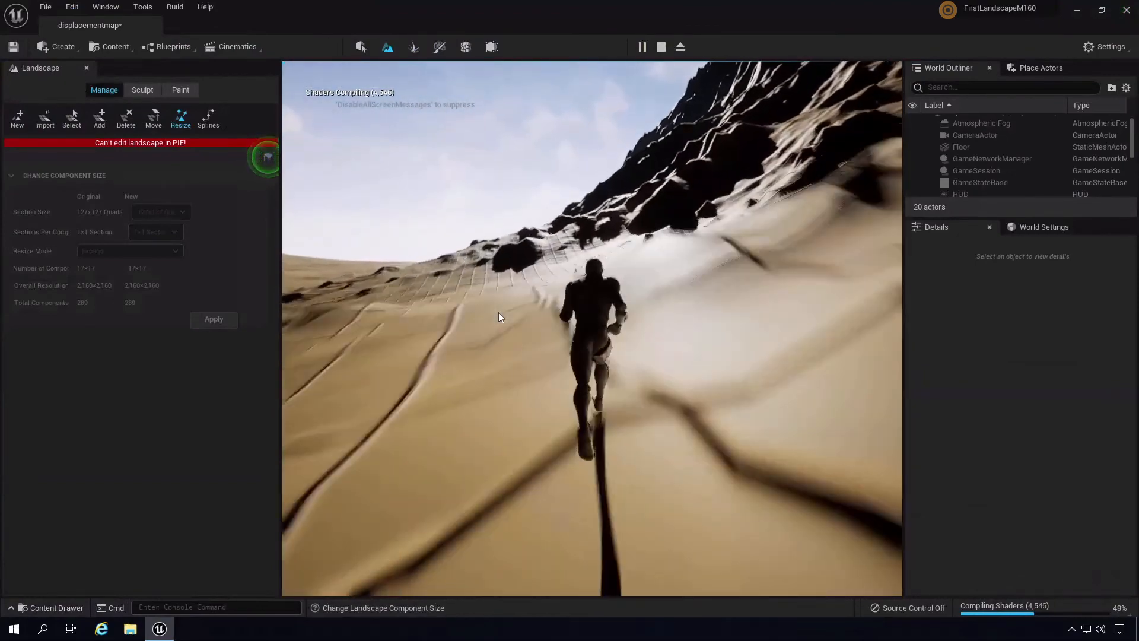
{"action": "key", "text": "space"}
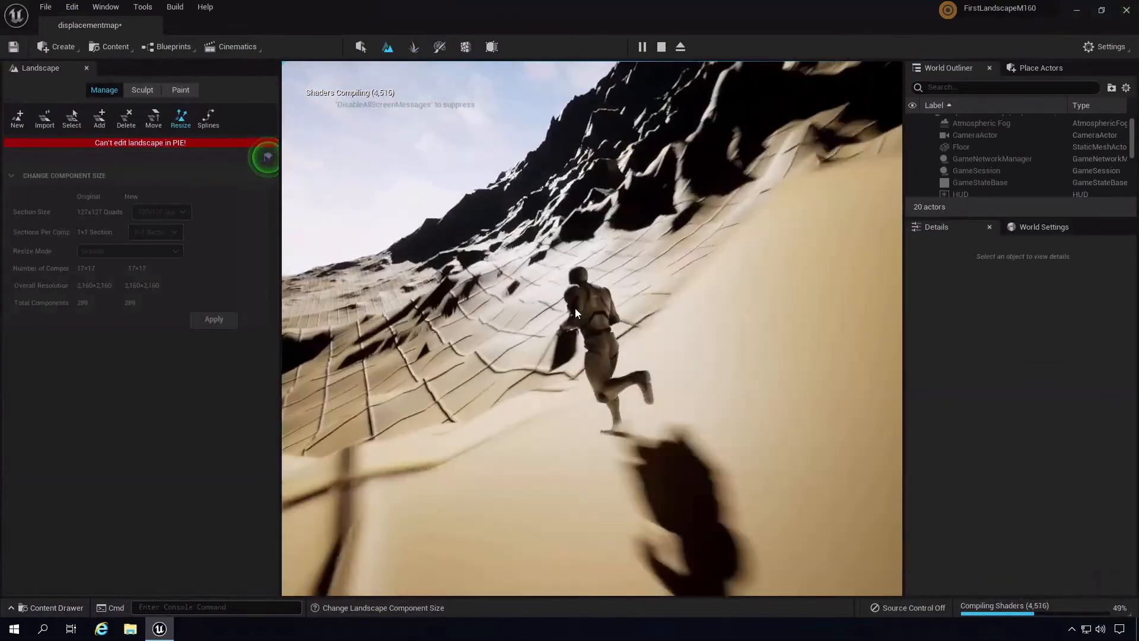
{"action": "key", "text": "space"}
{"action": "key", "text": "space"}
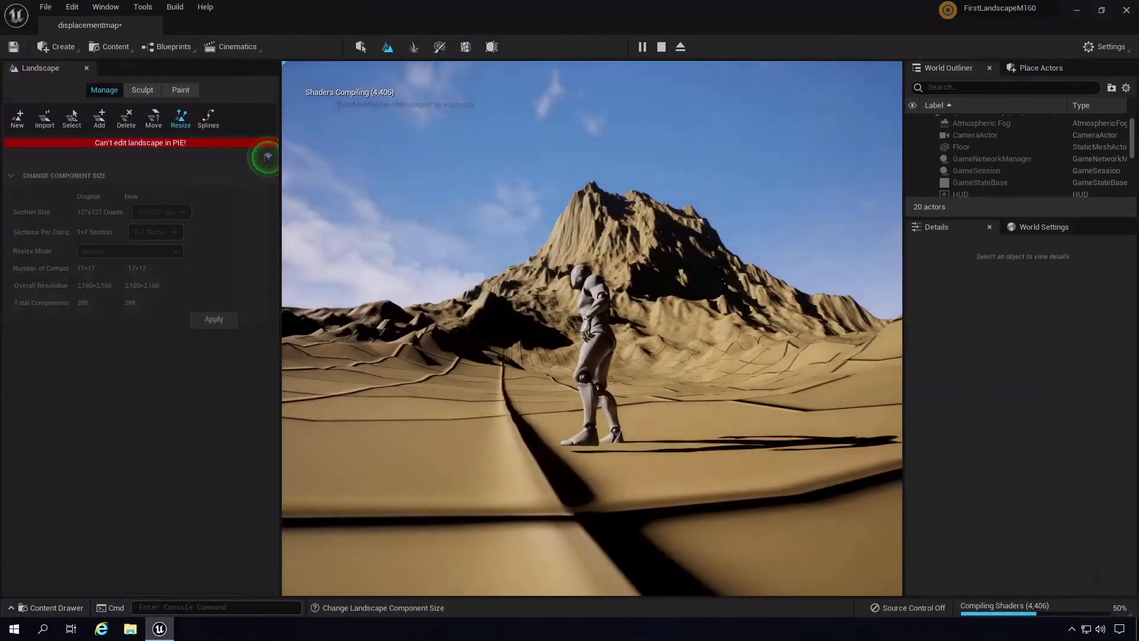
{"action": "key", "text": "Escape"}
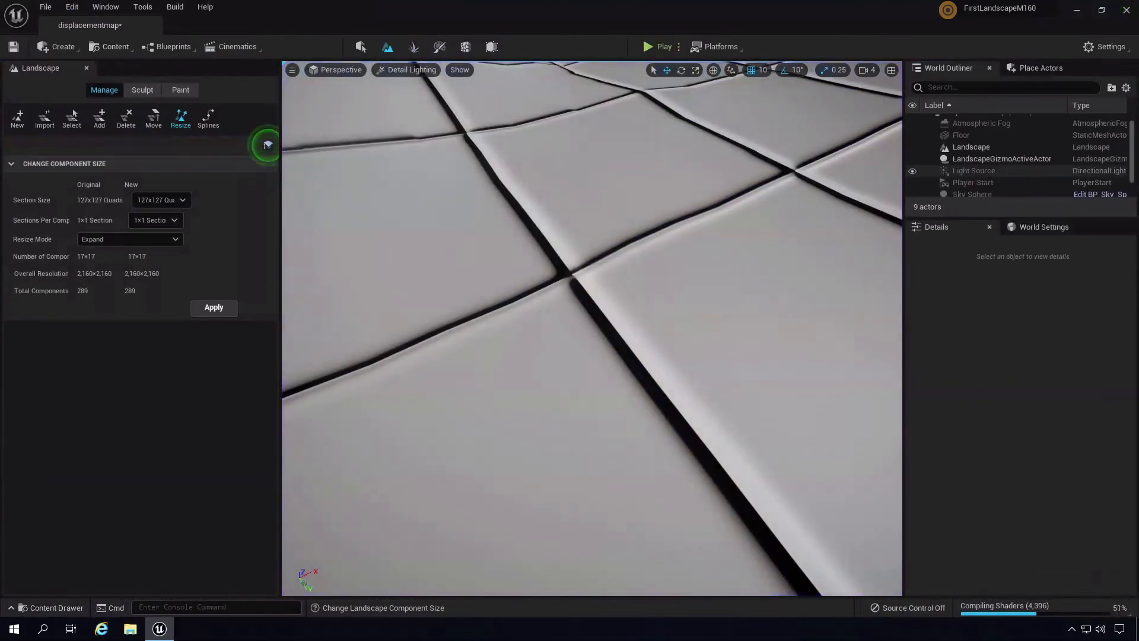
- Switch the viewport to Lit shading and tilt the view up toward the mountain
{"action": "right_click_drag", "start_coordinate": [804, 340], "coordinate": [398, 154]}
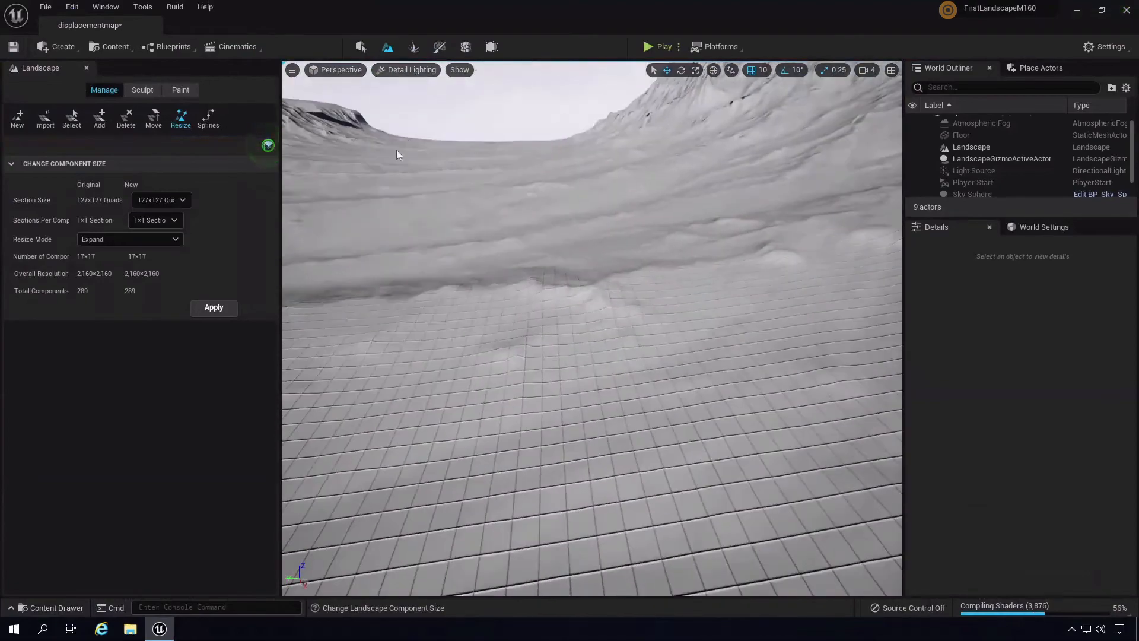
{"action": "left_click", "coordinate": [406, 70]}
{"action": "left_click", "coordinate": [442, 108]}
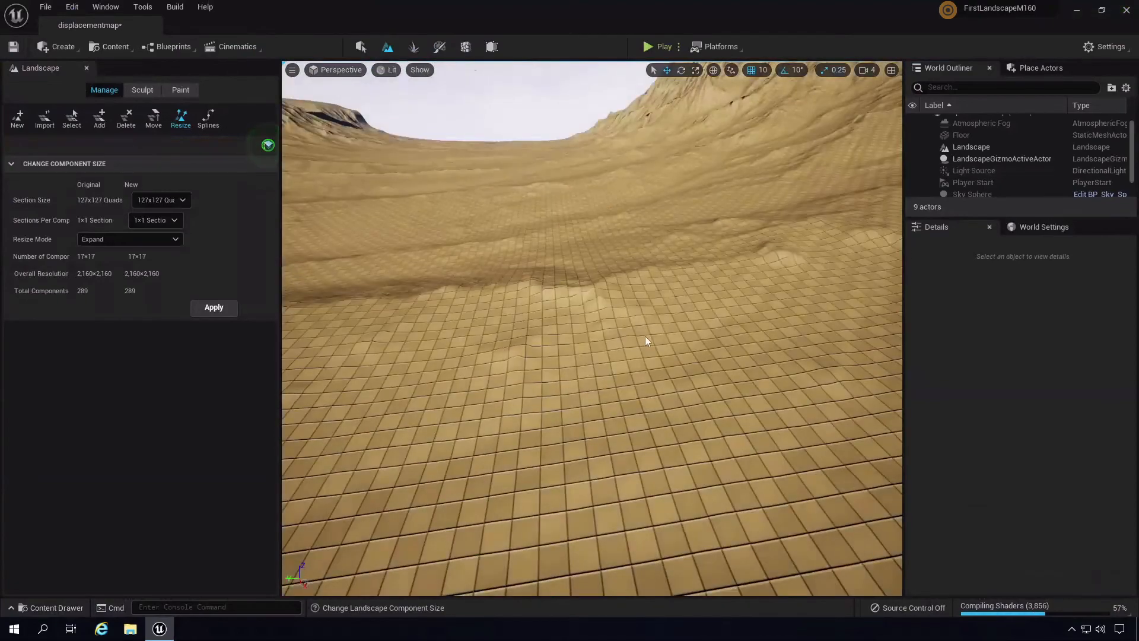
{"action": "right_click_drag", "start_coordinate": [645, 336], "coordinate": [559, 154]}
- Play the level, run the character toward the mountain, then stop the session with Esc
{"action": "left_click", "coordinate": [650, 45]}
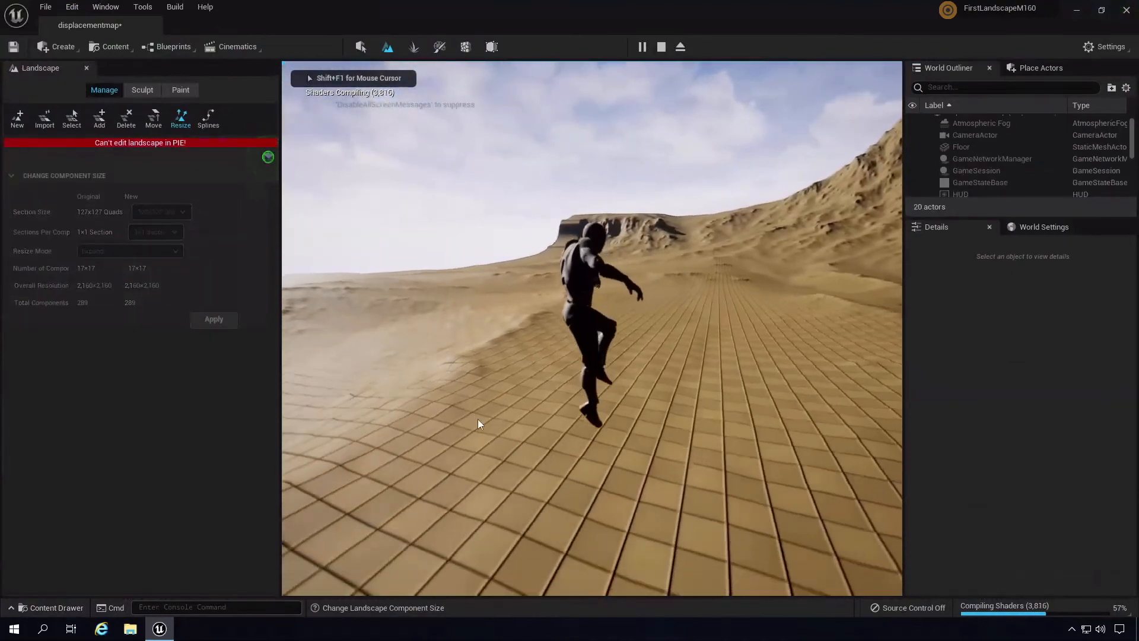
{"action": "key", "text": "w"}
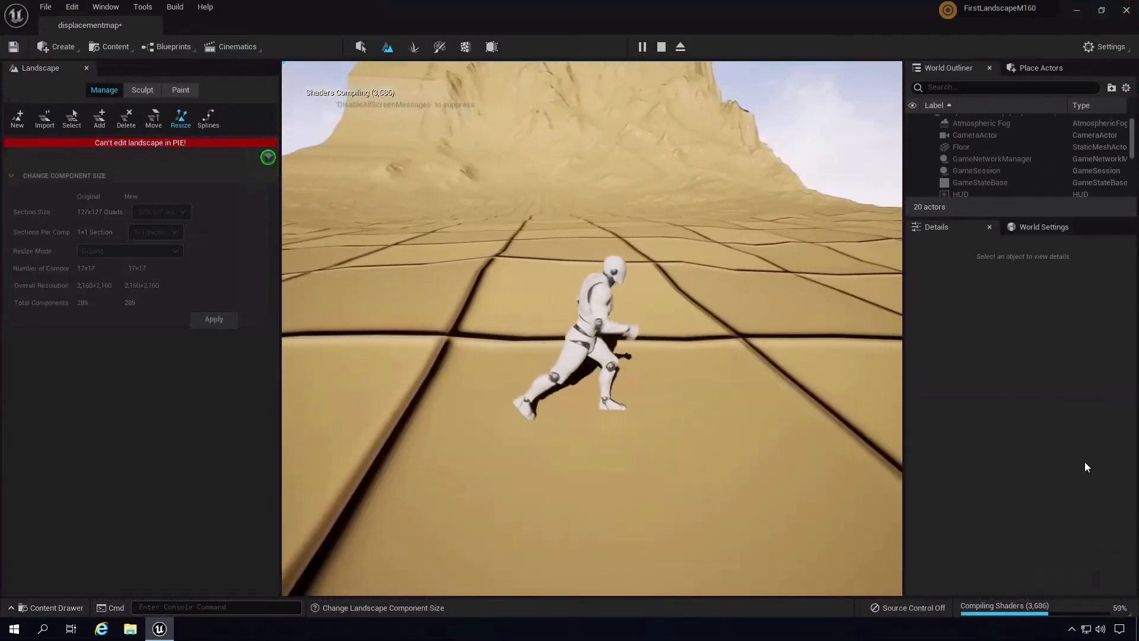
{"action": "key", "text": "Escape"}
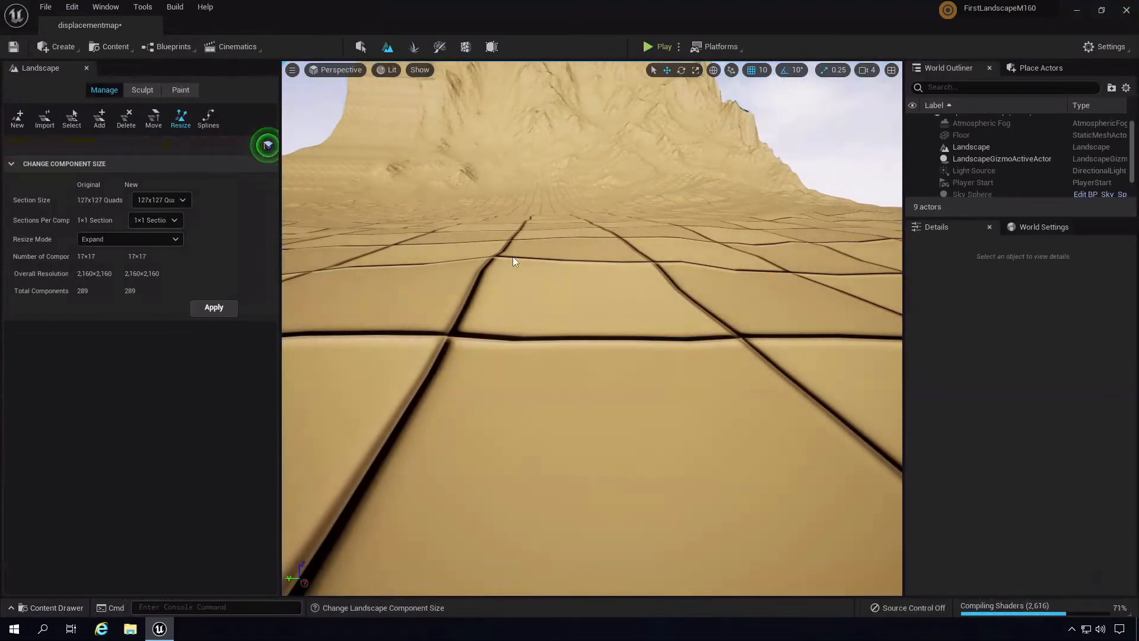
- Fly back over the landscape, select it, and orbit to view the valley between the peaks
{"action": "right_click_drag", "start_coordinate": [675, 312], "coordinate": [680, 398]}
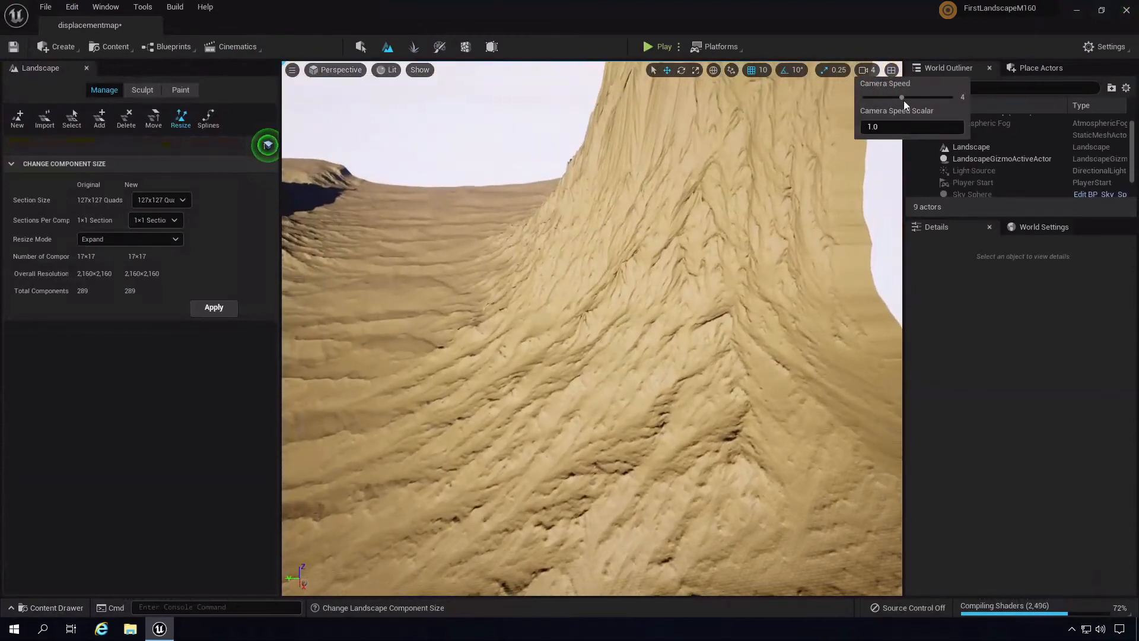
{"action": "right_click_drag", "start_coordinate": [613, 191], "coordinate": [522, 287]}
{"action": "left_click", "coordinate": [525, 292]}
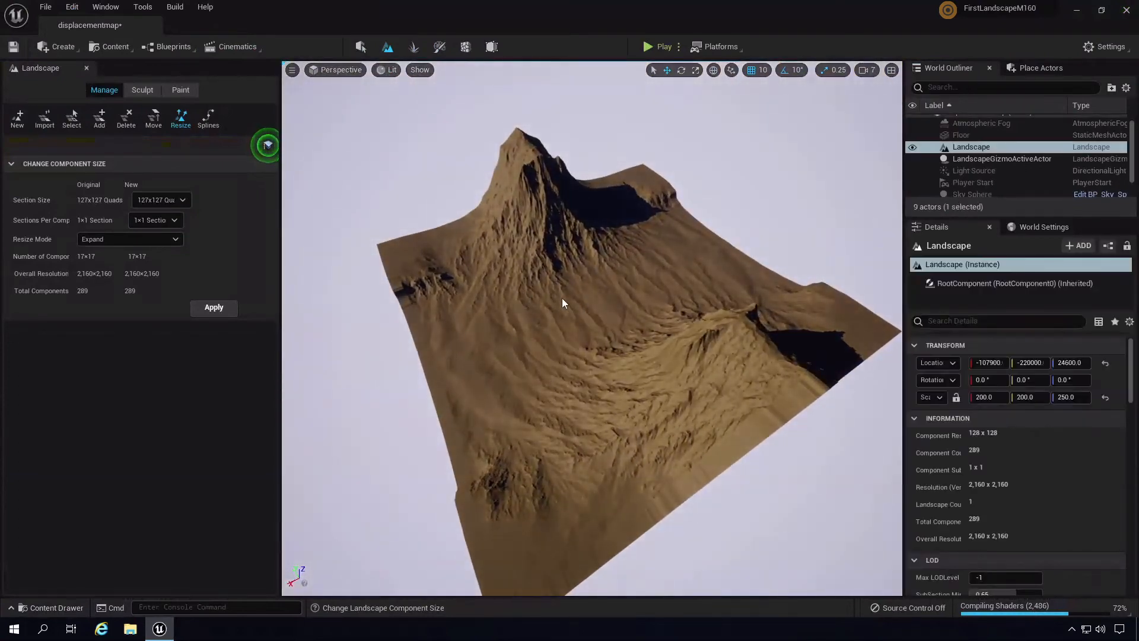
{"action": "scroll", "coordinate": [597, 290], "scroll_direction": "up", "scroll_amount": 5}
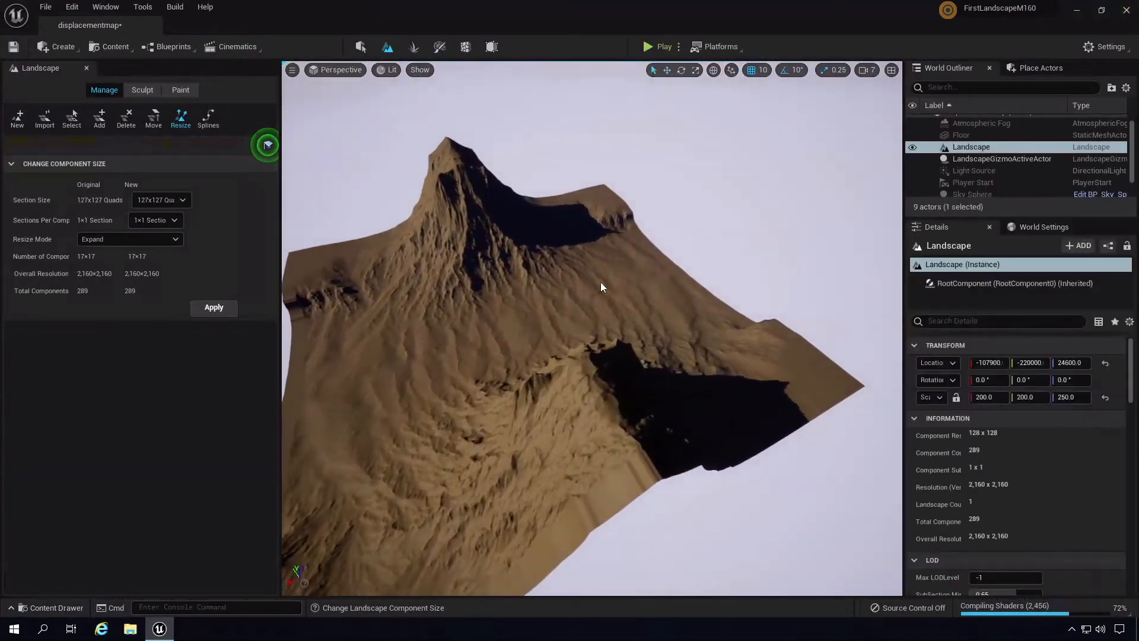
{"action": "right_click_drag", "start_coordinate": [699, 314], "coordinate": [784, 274]}
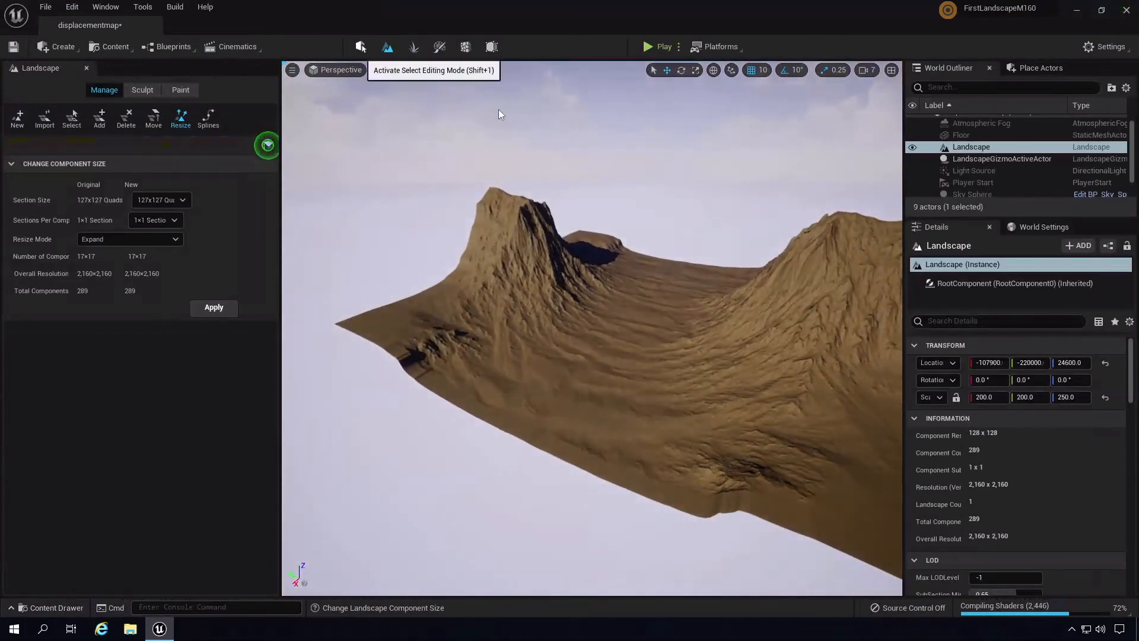
{"action": "right_click_drag", "start_coordinate": [659, 220], "coordinate": [627, 247]}
- In Select mode pick the Landscape, fly to its grid-textured slope edge, then return to Landscape mode
{"action": "left_click", "coordinate": [638, 266]}
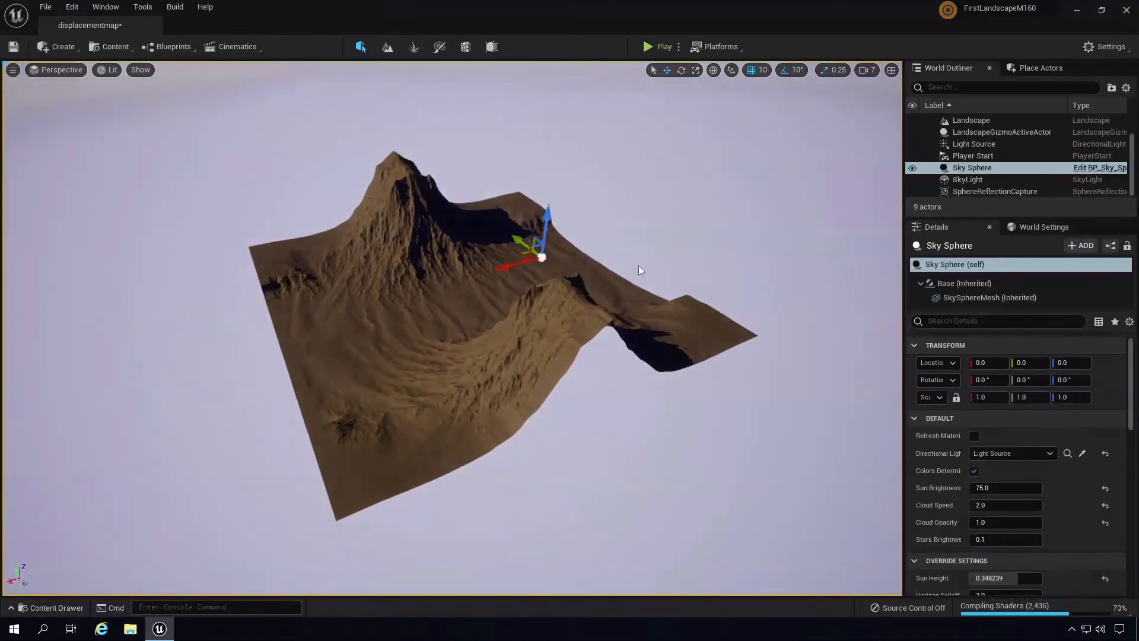
{"action": "left_click", "coordinate": [478, 299]}
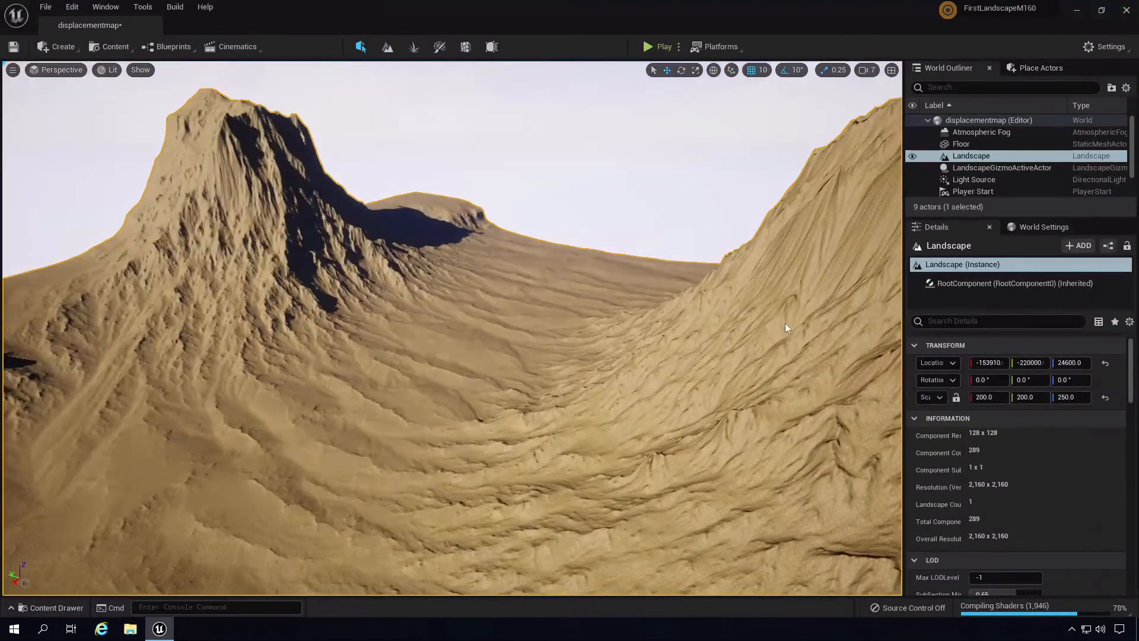
{"action": "right_click_drag", "start_coordinate": [535, 309], "coordinate": [713, 324]}
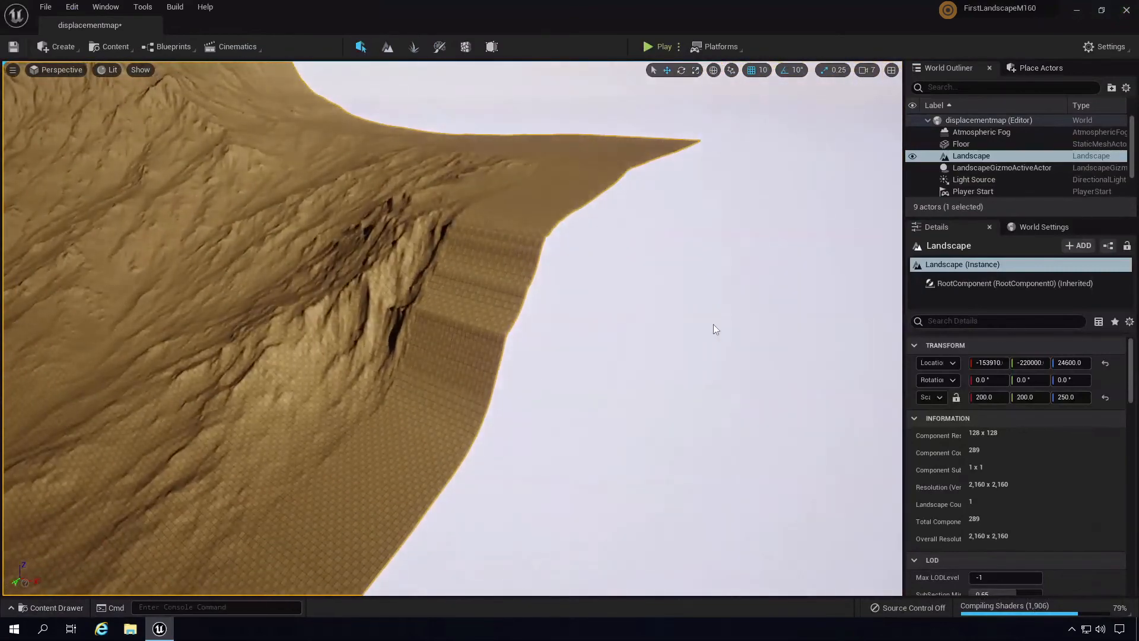
{"action": "right_click_drag", "start_coordinate": [507, 402], "coordinate": [420, 393]}
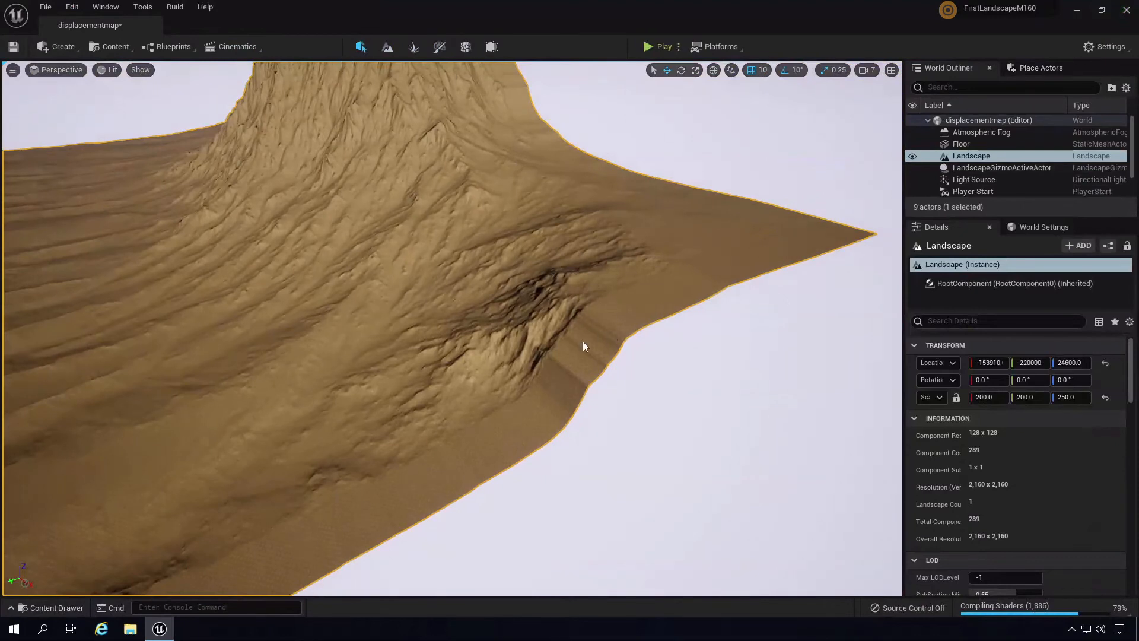
{"action": "left_click", "coordinate": [389, 47]}
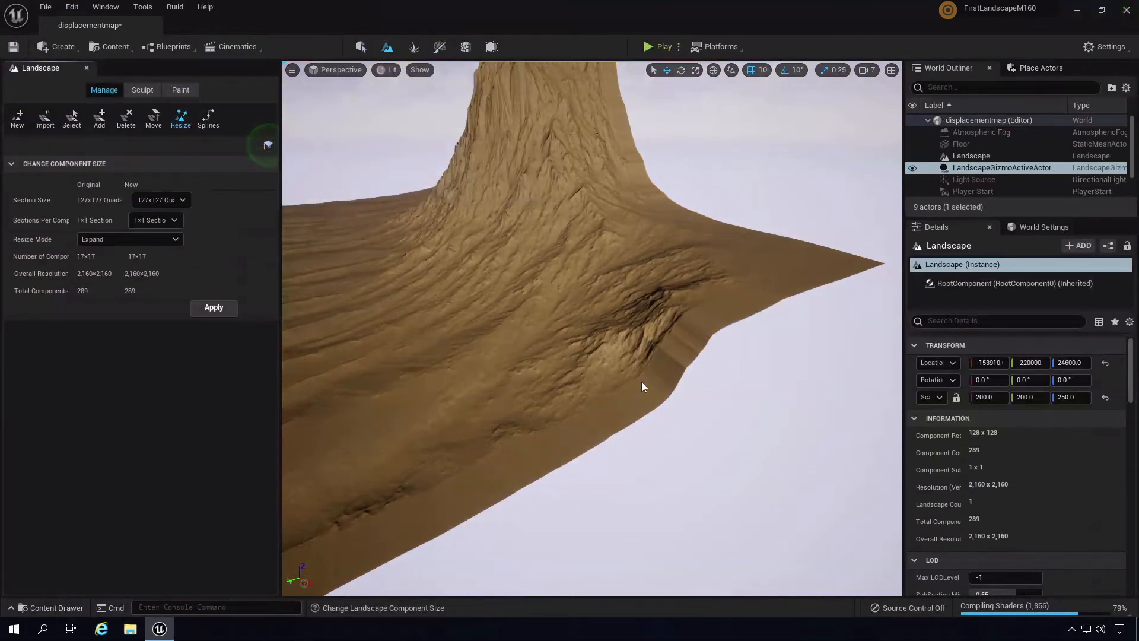
{"action": "right_click_drag", "start_coordinate": [655, 370], "coordinate": [636, 392]}
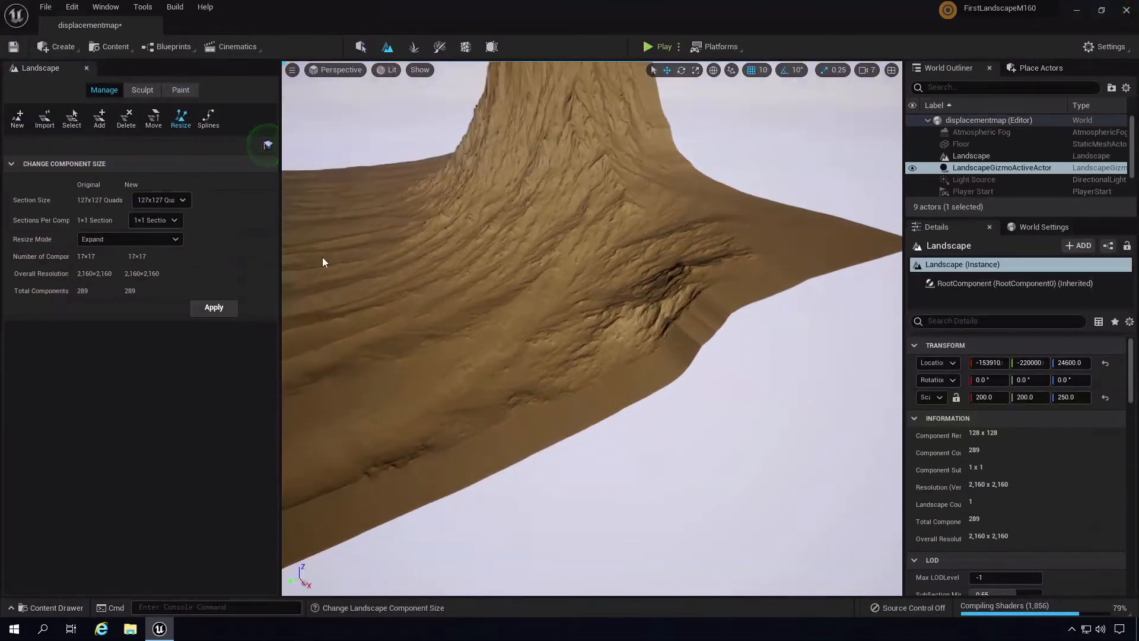
- Use the component Select tool, fly to the cliff edge, and select an edge component
{"action": "left_click", "coordinate": [71, 119]}
{"action": "key", "text": "w"}
{"action": "right_click_drag", "start_coordinate": [707, 321], "coordinate": [891, 310]}
{"action": "key", "text": "w"}
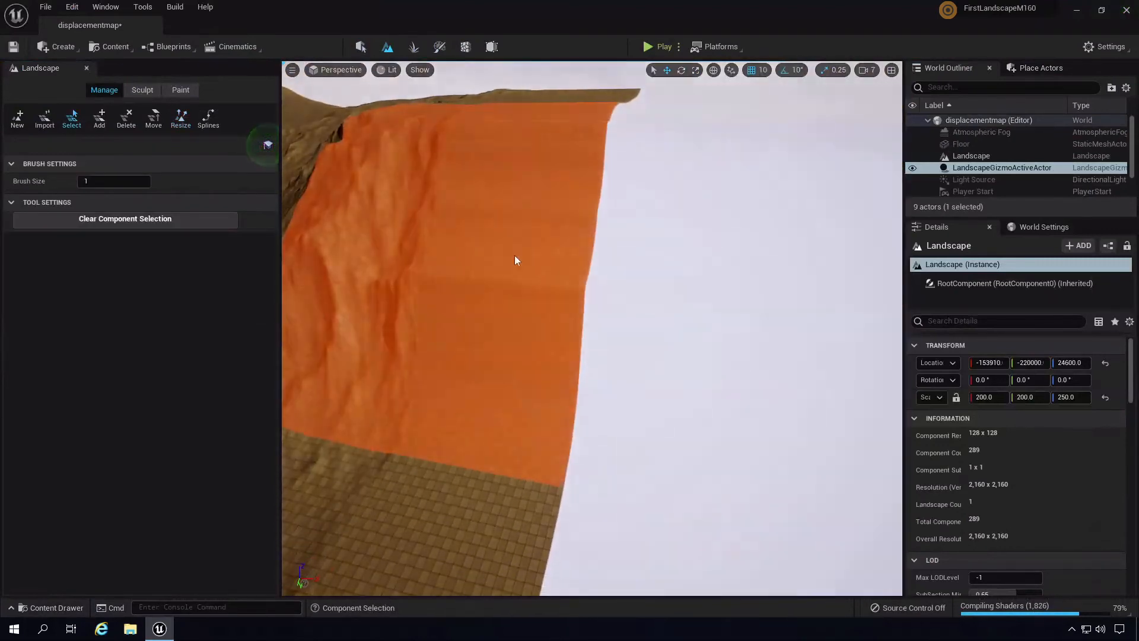
{"action": "right_click_drag", "start_coordinate": [576, 266], "coordinate": [602, 269]}
{"action": "key", "text": "s"}
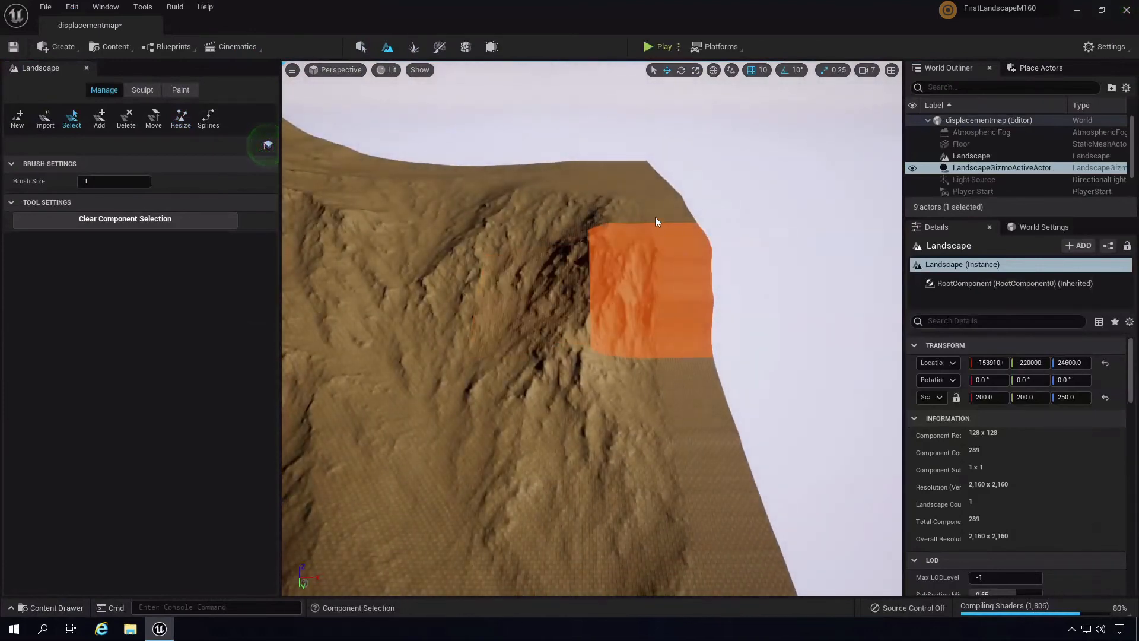
{"action": "left_click", "coordinate": [656, 368]}
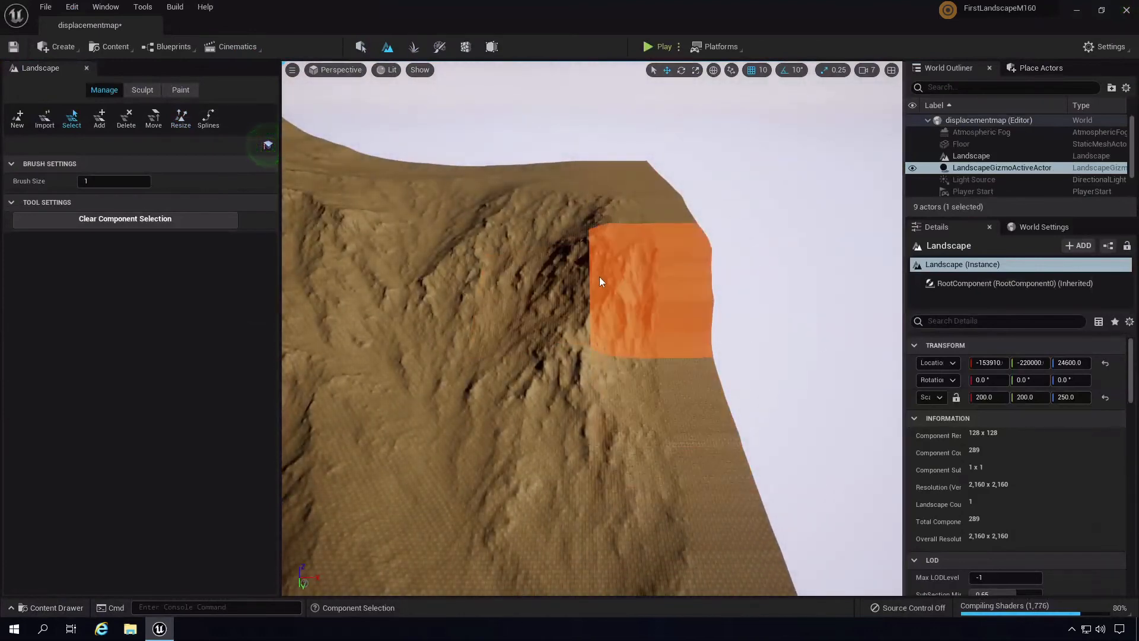
- Fly through the valley and select components on the lower slope and mountainside
{"action": "right_click_drag", "start_coordinate": [771, 349], "coordinate": [312, 386]}
{"action": "key", "text": "w"}
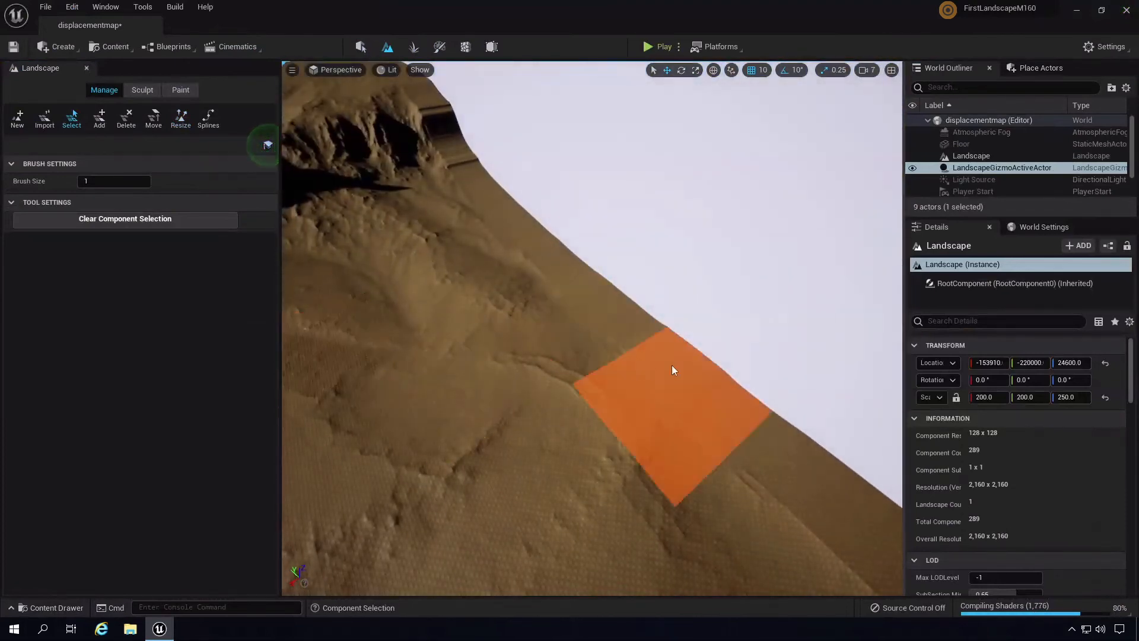
{"action": "right_click_drag", "start_coordinate": [671, 364], "coordinate": [516, 277]}
{"action": "right_click_drag", "start_coordinate": [498, 398], "coordinate": [577, 356]}
{"action": "key", "text": "w"}
{"action": "scroll", "coordinate": [576, 356], "scroll_direction": "down", "scroll_amount": 6}
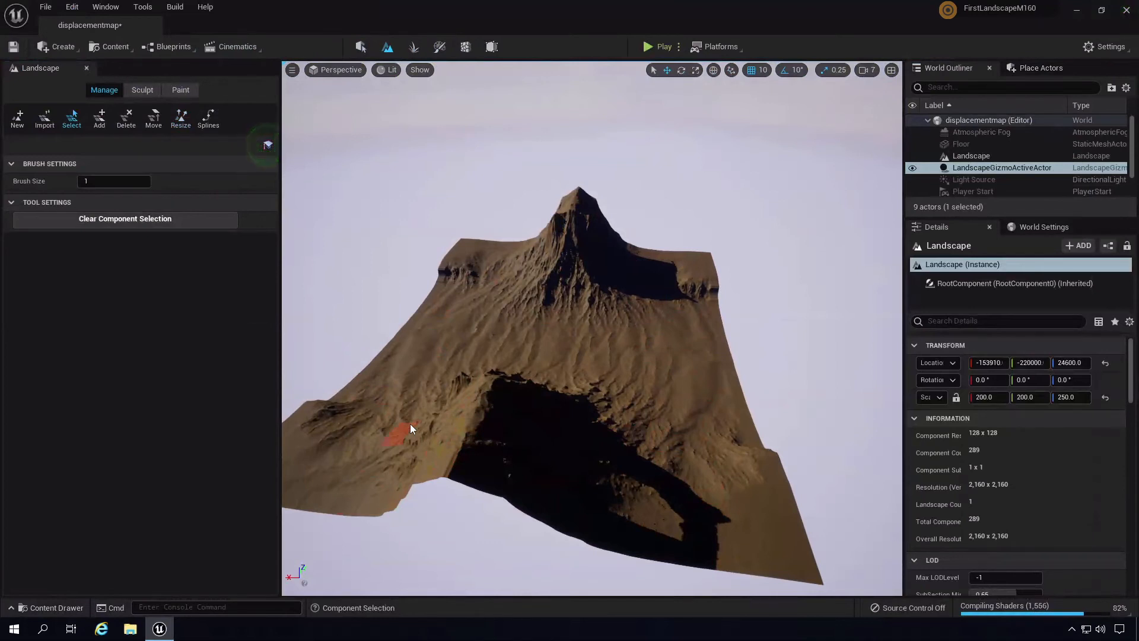
{"action": "left_click", "coordinate": [466, 458]}
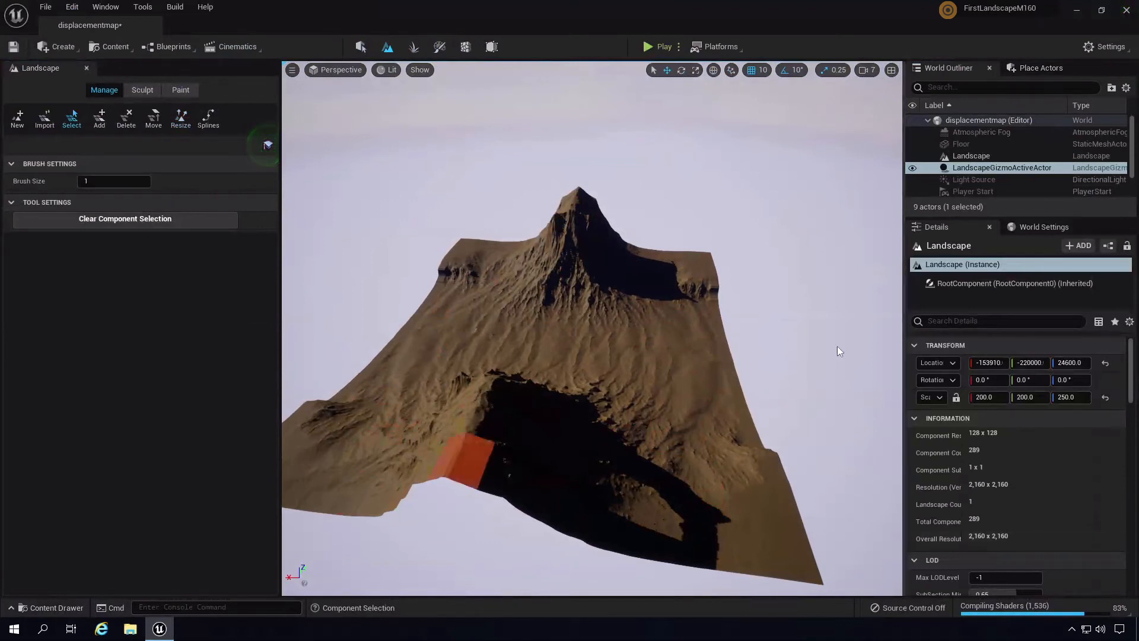
{"action": "left_click", "coordinate": [547, 317]}
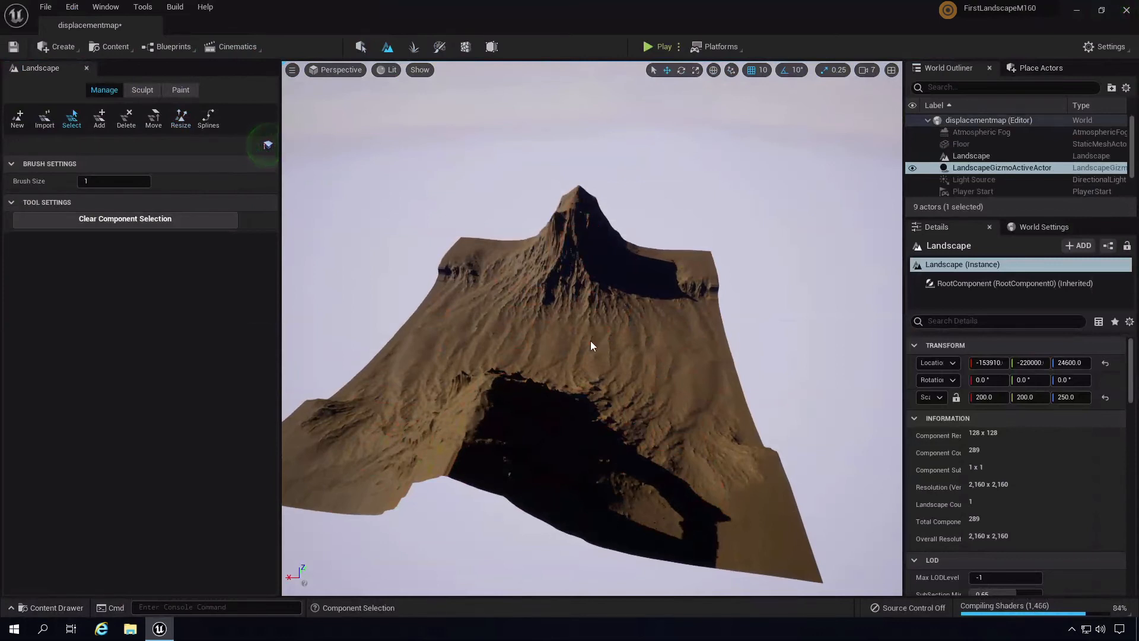
{"action": "right_click_drag", "start_coordinate": [590, 341], "coordinate": [825, 305]}
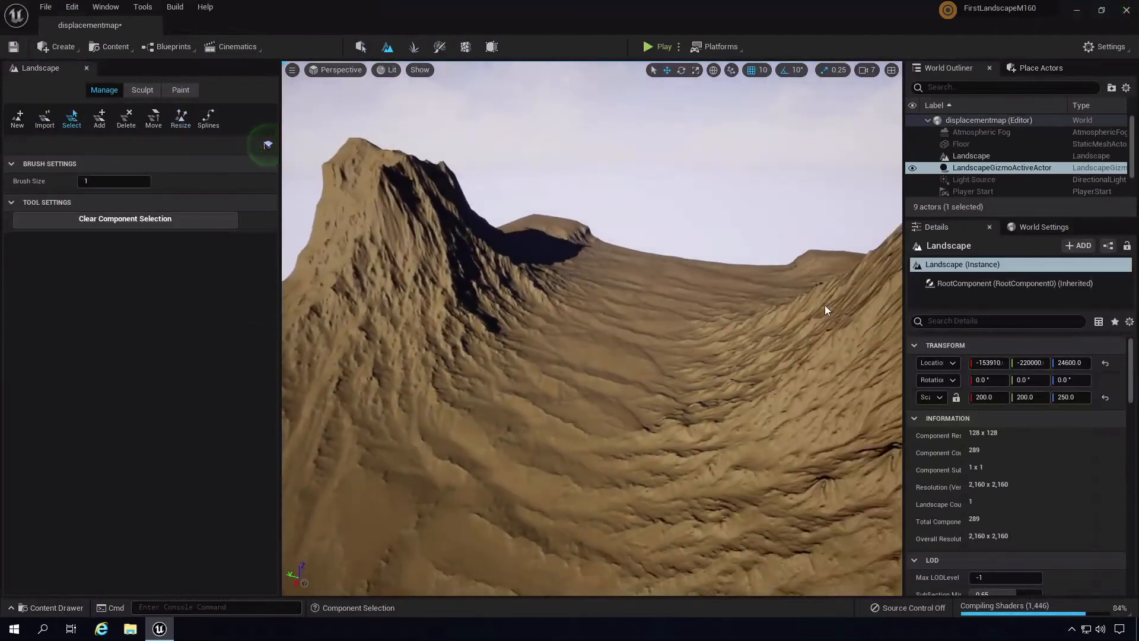
{"action": "left_click", "coordinate": [828, 306]}
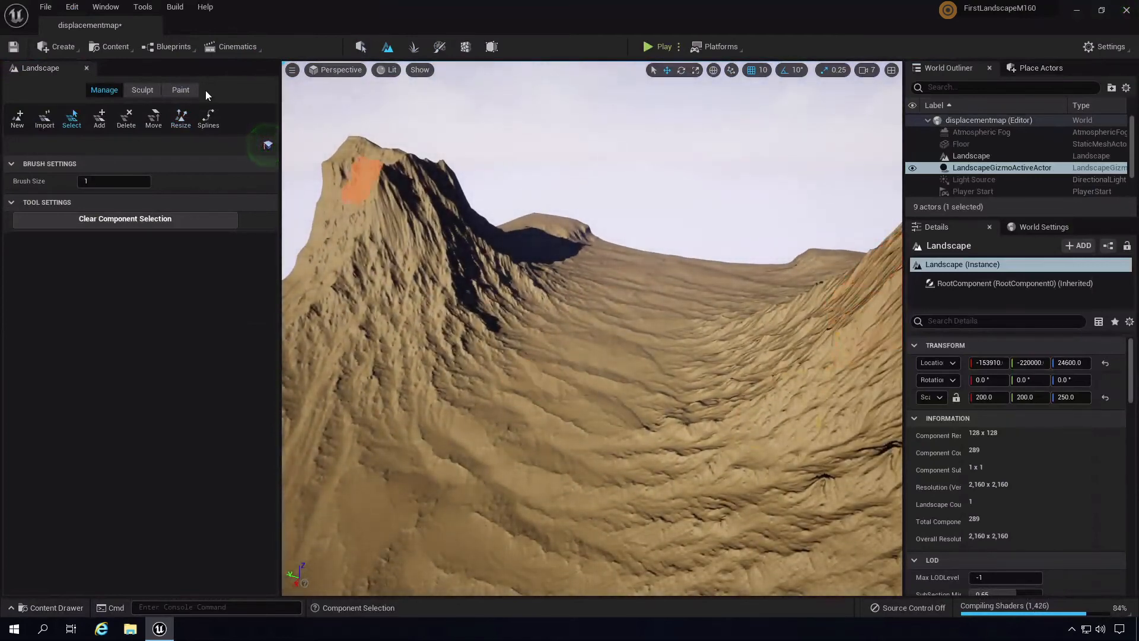
- Select the Landscape actor in the World Outliner and delete it from the level
{"action": "right_click_drag", "start_coordinate": [765, 423], "coordinate": [813, 432]}
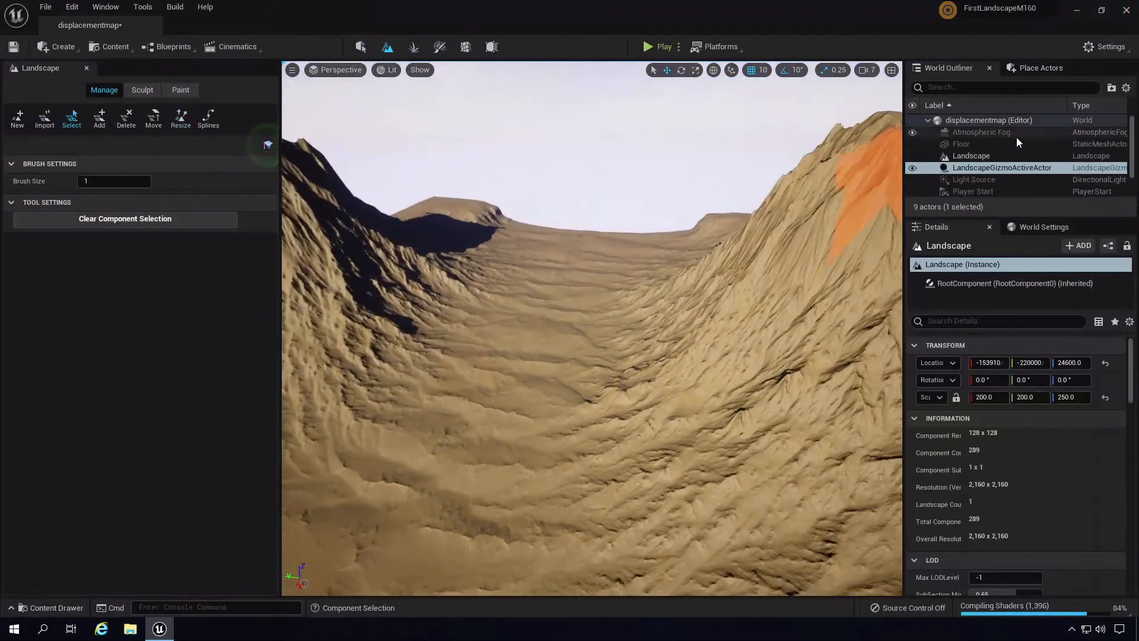
{"action": "left_click", "coordinate": [982, 161]}
{"action": "right_click_drag", "start_coordinate": [643, 368], "coordinate": [678, 370]}
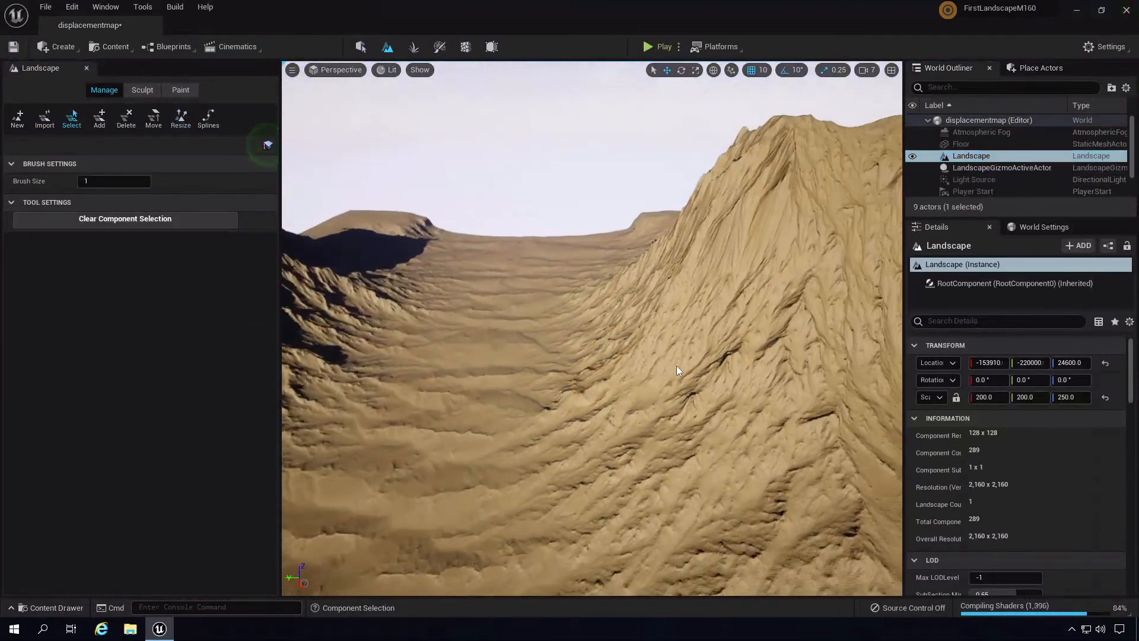
{"action": "key", "text": "Delete"}
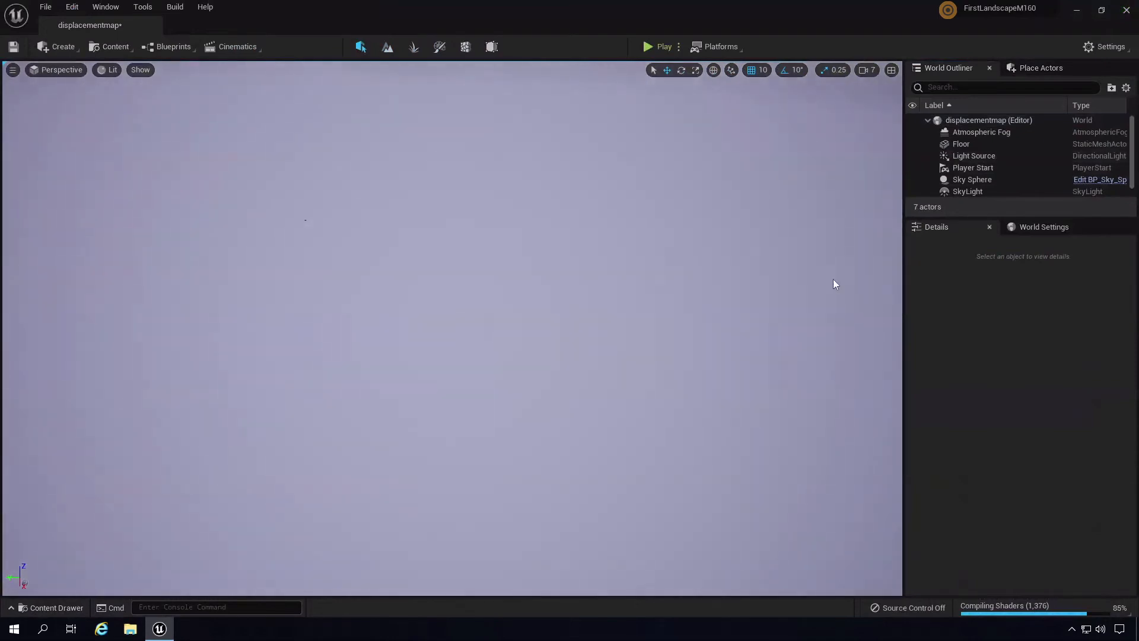
- Select the Floor mesh in the Outliner and frame it with F
{"action": "double_click", "coordinate": [949, 144]}
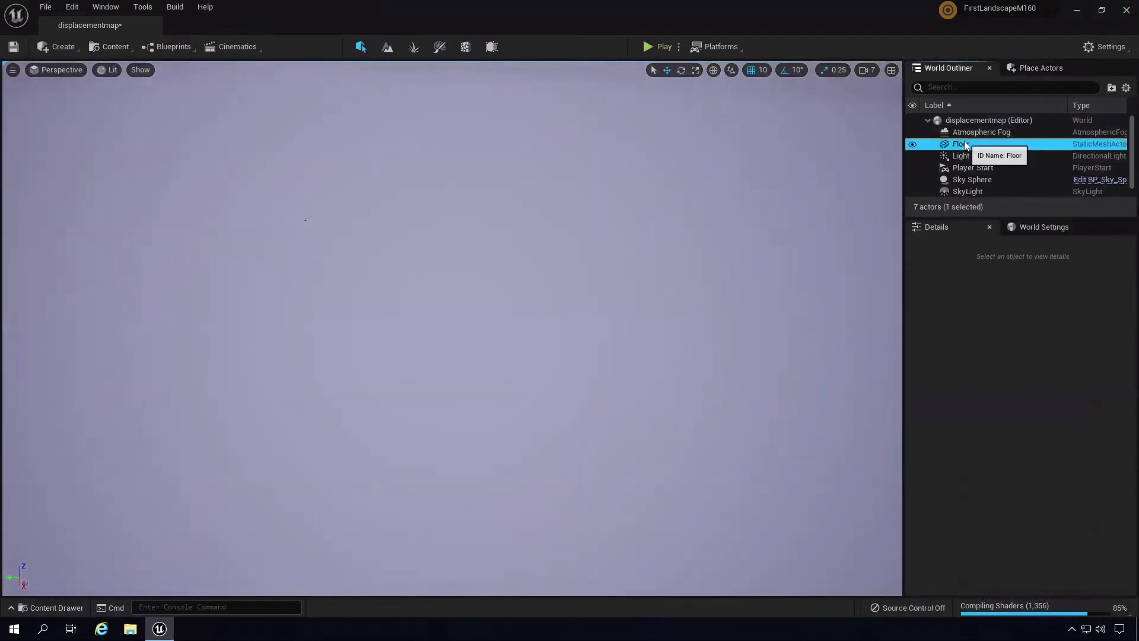
{"action": "right_click_drag", "start_coordinate": [691, 361], "coordinate": [903, 344]}
{"action": "key", "text": "f"}
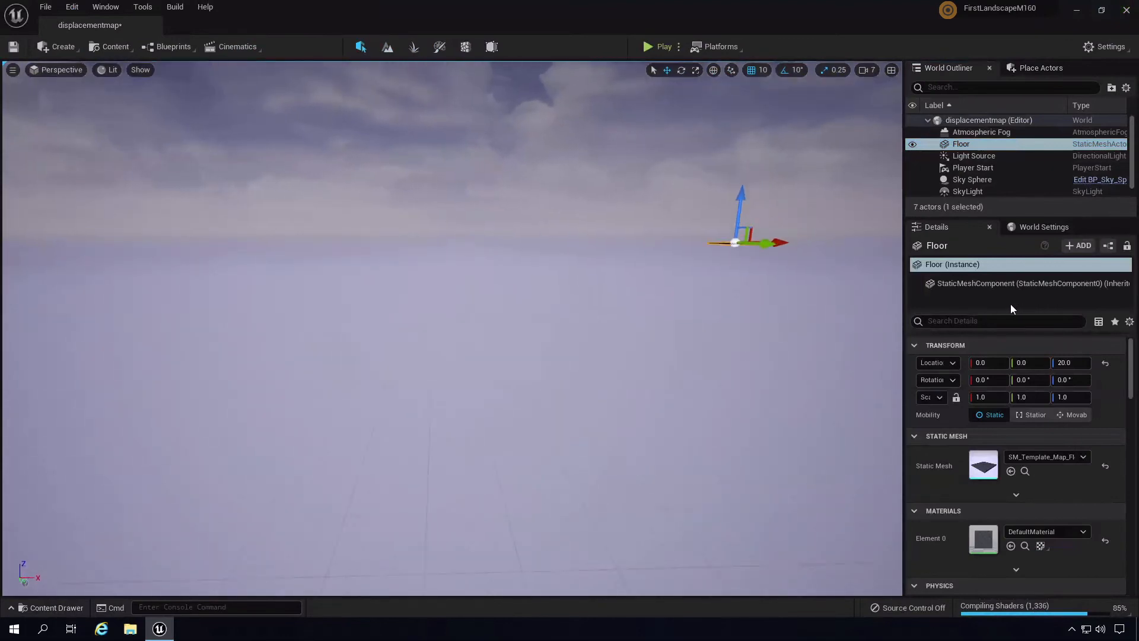
- Fly the camera around the Floor with WASD and scroll to test the camera speed
{"action": "left_click", "coordinate": [869, 70]}
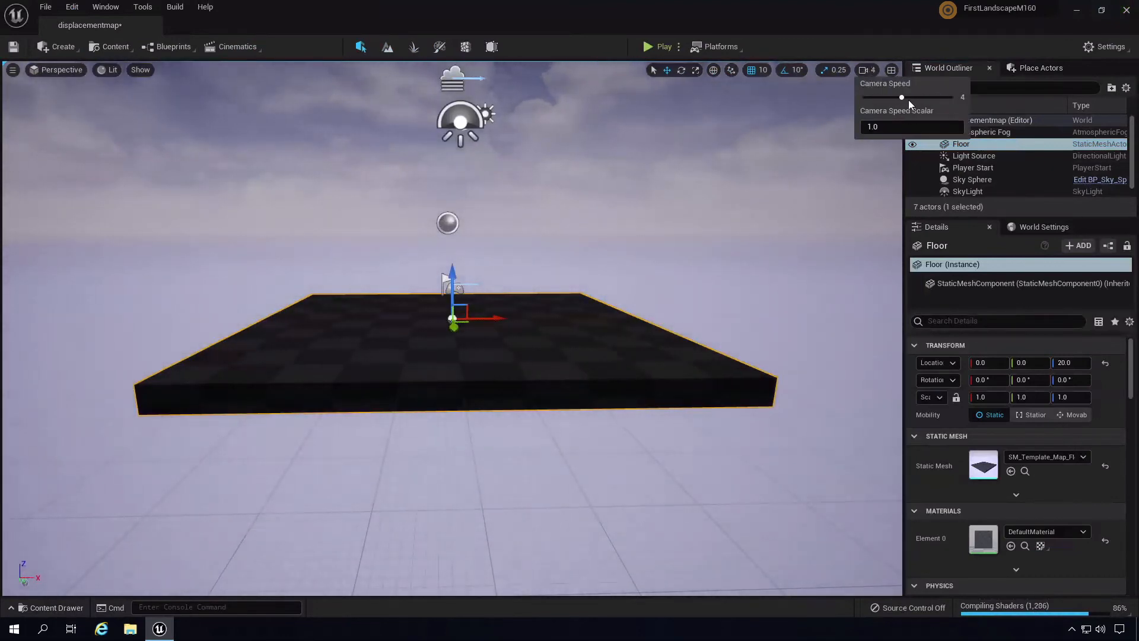
{"action": "mouse_move", "coordinate": [694, 278]}
{"action": "right_mouse_down"}
{"action": "mouse_move", "coordinate": [687, 268]}
{"action": "mouse_move", "coordinate": [708, 265]}
{"action": "mouse_move", "coordinate": [682, 328]}
{"action": "mouse_move", "coordinate": [683, 301]}
{"action": "mouse_move", "coordinate": [692, 312]}
{"action": "mouse_move", "coordinate": [692, 289]}
{"action": "mouse_move", "coordinate": [715, 283]}
{"action": "right_mouse_up"}
{"action": "key", "text": "a"}
{"action": "key", "text": "s"}
{"action": "key", "text": "d"}
{"action": "key", "text": "a"}
{"action": "key", "text": "d"}
{"action": "key", "text": "w"}
{"action": "key", "text": "s"}
{"action": "key", "text": "a"}
{"action": "key", "text": "w"}
{"action": "key", "text": "s"}
{"action": "key", "text": "d"}
{"action": "key", "text": "a"}
{"action": "key", "text": "d"}
{"action": "key", "text": "a"}
{"action": "key", "text": "w"}
{"action": "key", "text": "a"}
{"action": "key", "text": "d"}
{"action": "key", "text": "s"}
{"action": "key", "text": "w"}
{"action": "key", "text": "d"}
{"action": "key", "text": "s"}
{"action": "key", "text": "a"}
{"action": "key", "text": "w"}
{"action": "key", "text": "a"}
{"action": "key", "text": "s"}
{"action": "key", "text": "w"}
{"action": "key", "text": "a"}
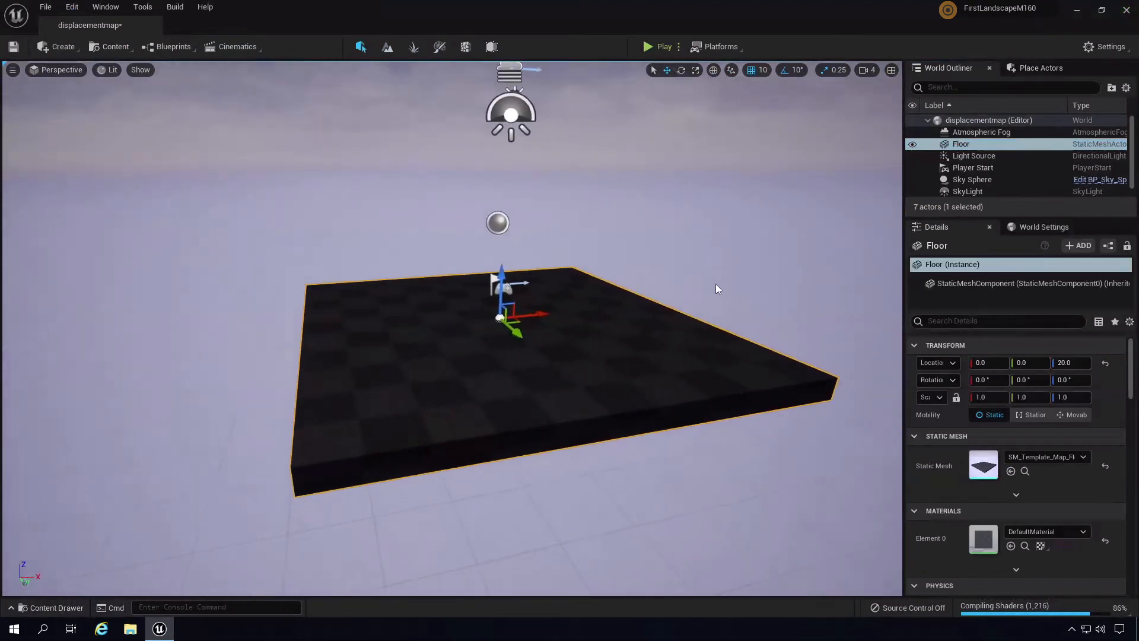
{"action": "scroll", "coordinate": [715, 284], "scroll_direction": "down", "scroll_amount": 6}
{"action": "scroll", "coordinate": [715, 283], "scroll_direction": "up", "scroll_amount": 5}
{"action": "scroll", "coordinate": [715, 283], "scroll_direction": "down", "scroll_amount": 5}
{"action": "scroll", "coordinate": [715, 284], "scroll_direction": "up", "scroll_amount": 6}
{"action": "scroll", "coordinate": [715, 284], "scroll_direction": "down", "scroll_amount": 6}
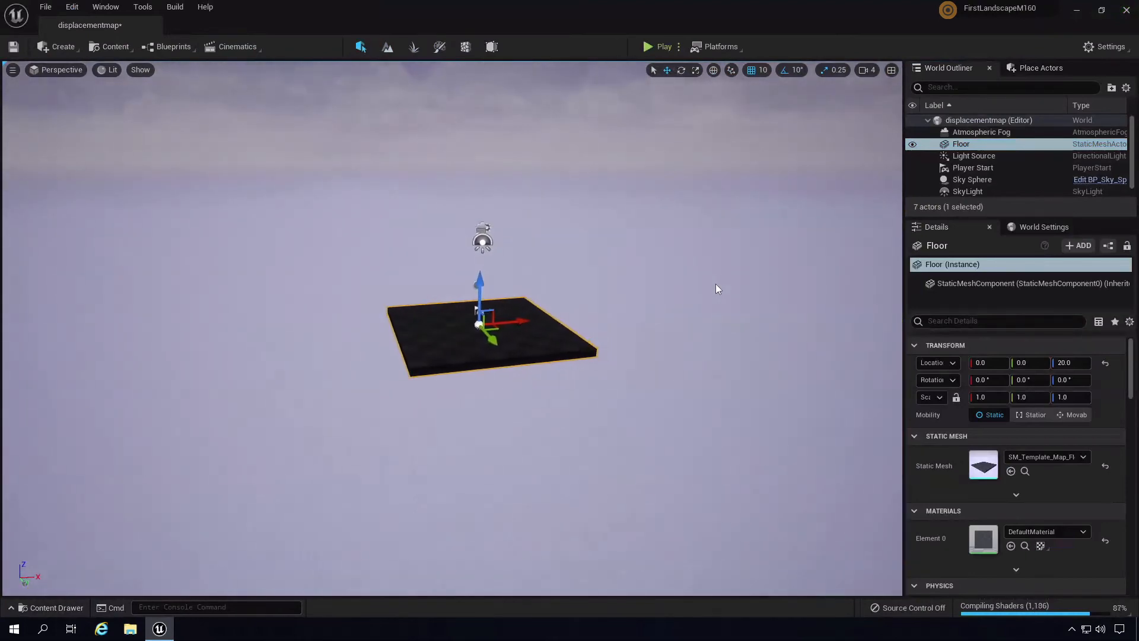
{"action": "scroll", "coordinate": [716, 283], "scroll_direction": "up", "scroll_amount": 5}
{"action": "scroll", "coordinate": [715, 284], "scroll_direction": "down", "scroll_amount": 5}
{"action": "scroll", "coordinate": [716, 284], "scroll_direction": "up", "scroll_amount": 7}
{"action": "scroll", "coordinate": [715, 283], "scroll_direction": "down", "scroll_amount": 6}
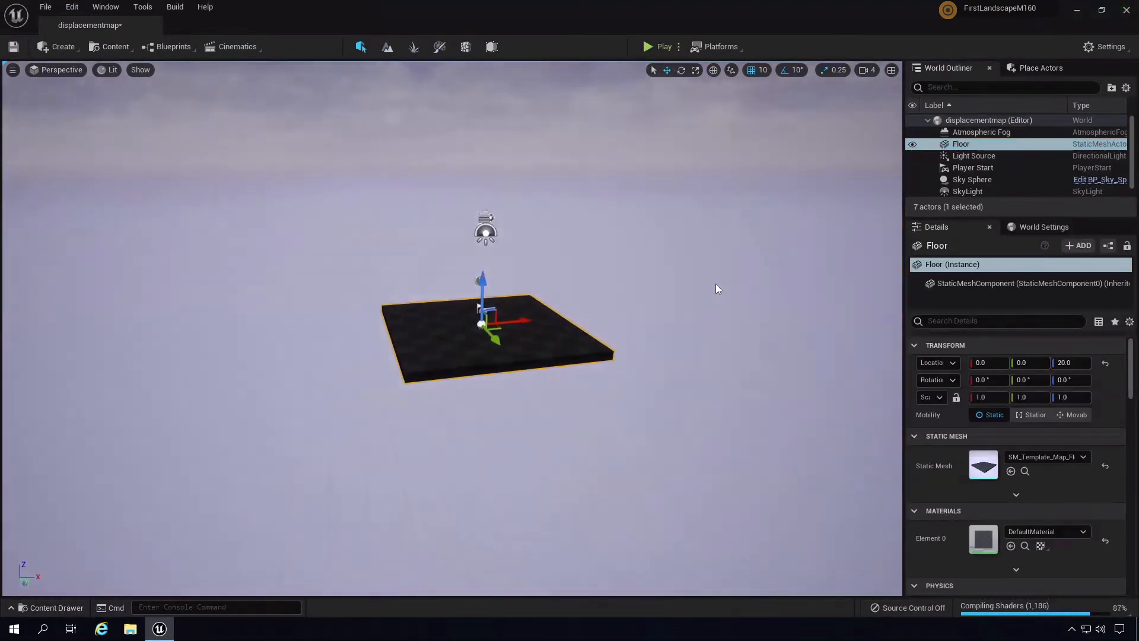
{"action": "scroll", "coordinate": [715, 283], "scroll_direction": "up", "scroll_amount": 5}
- Set the viewport camera speed to 2, fly around the floor, and deselect the Sky Sphere
{"action": "left_click", "coordinate": [860, 77]}
{"action": "left_click", "coordinate": [867, 74]}
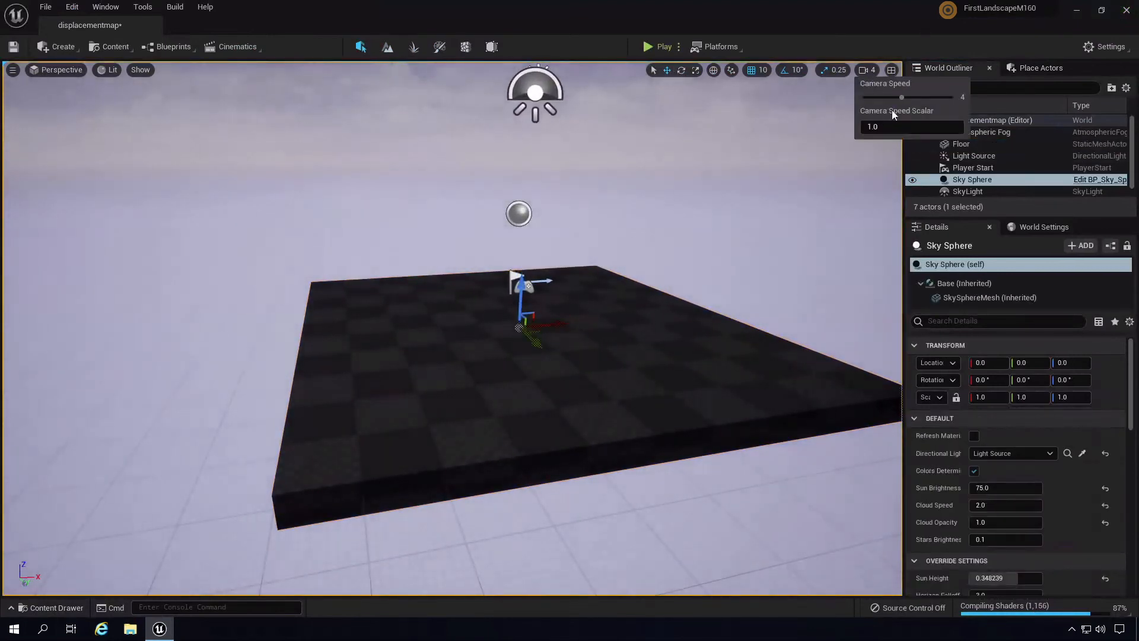
{"action": "right_click_drag", "start_coordinate": [668, 292], "coordinate": [624, 290]}
{"action": "key", "text": "s"}
{"action": "key", "text": "w"}
{"action": "key", "text": "d"}
{"action": "scroll", "coordinate": [624, 290], "scroll_direction": "up", "scroll_amount": 2}
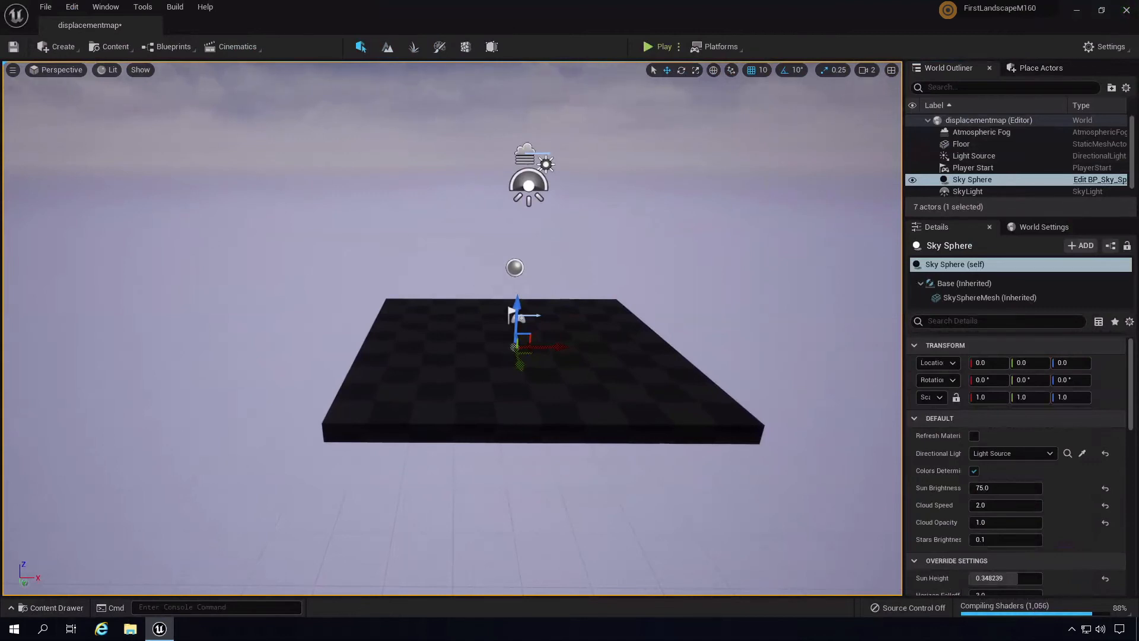
{"action": "key", "text": "Escape"}
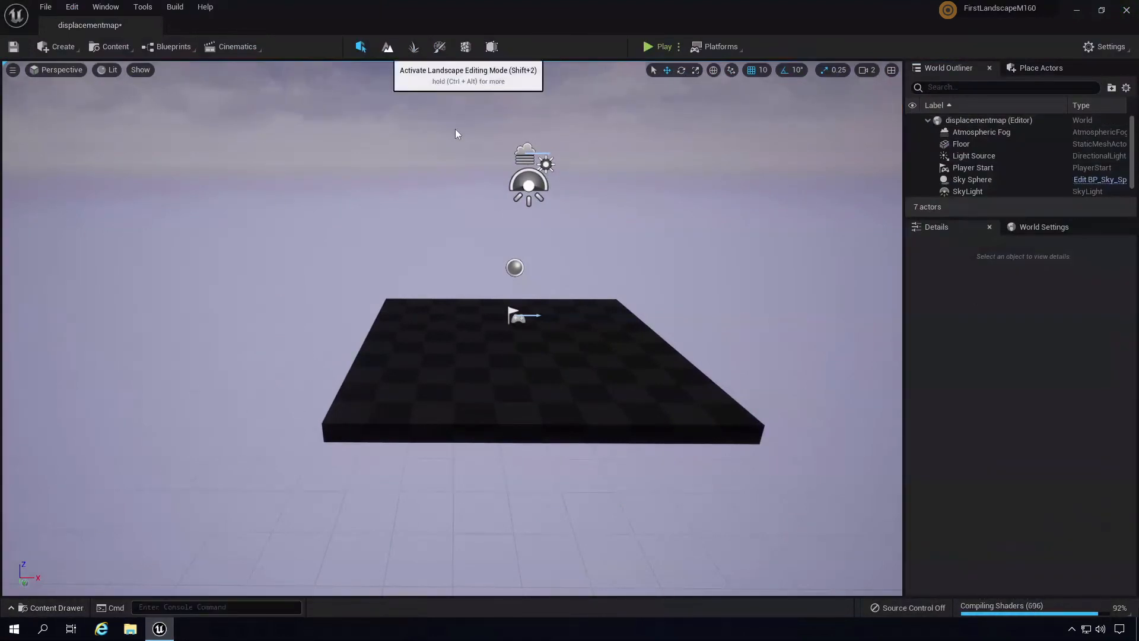
- In Landscape mode, load Heightmap.png as the import heightmap file
{"action": "left_click", "coordinate": [387, 48]}
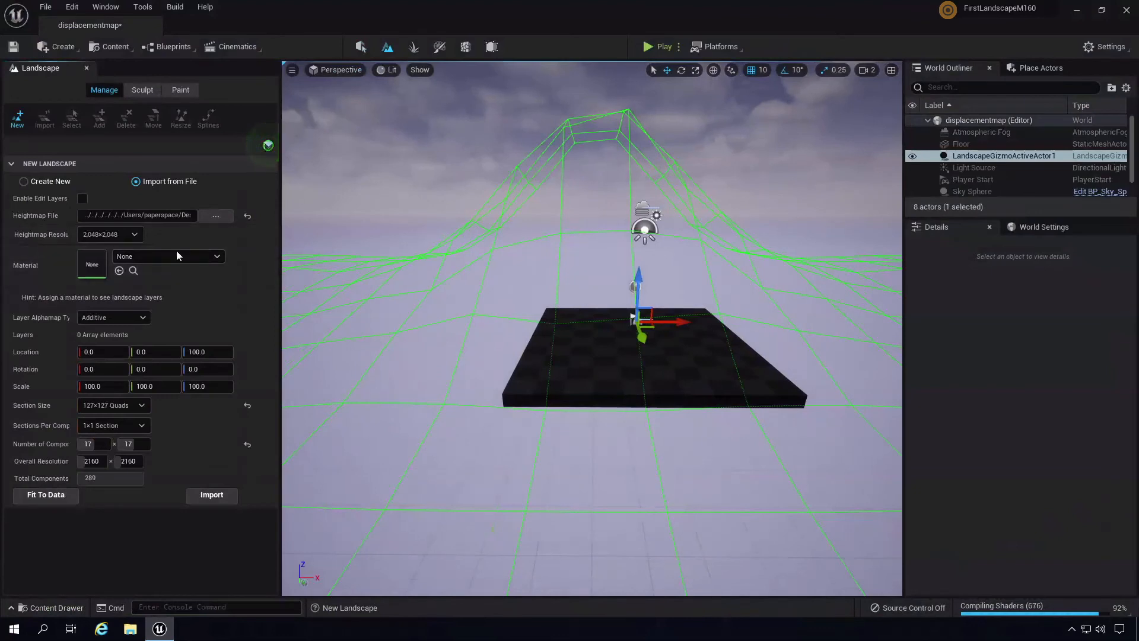
{"action": "left_click", "coordinate": [248, 216]}
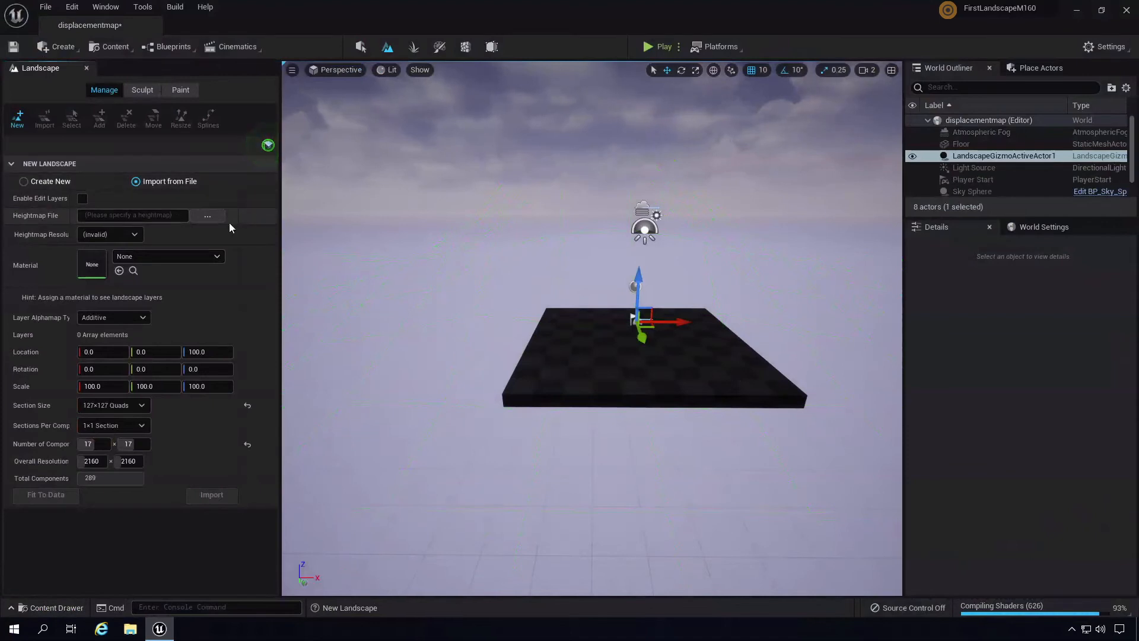
{"action": "left_click", "coordinate": [209, 215]}
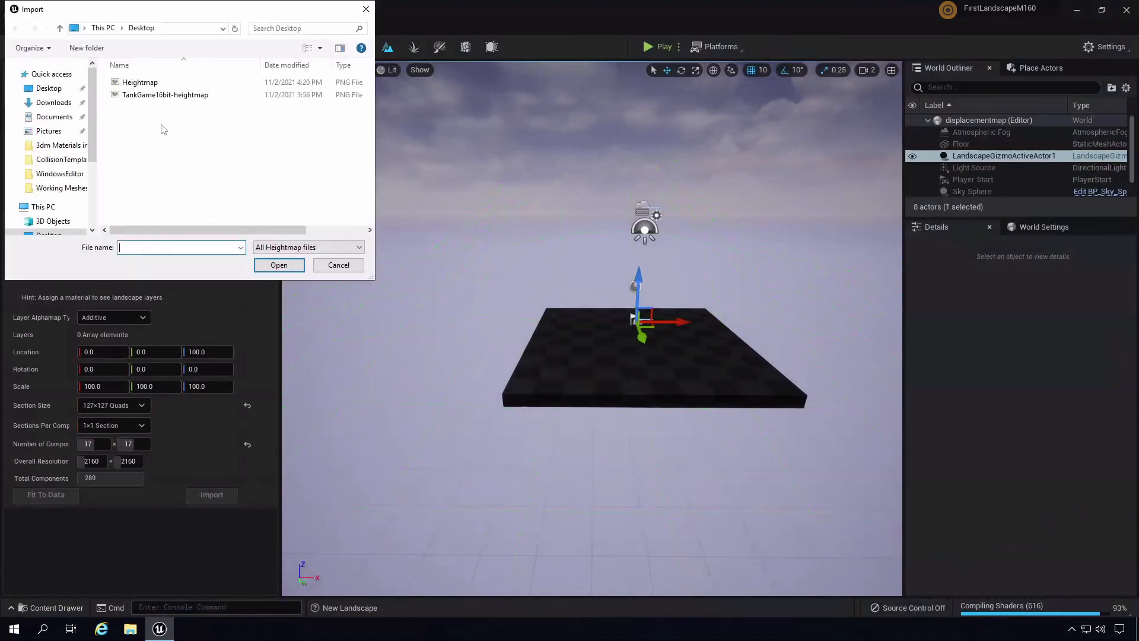
{"action": "left_click", "coordinate": [140, 83]}
{"action": "left_click", "coordinate": [277, 265]}
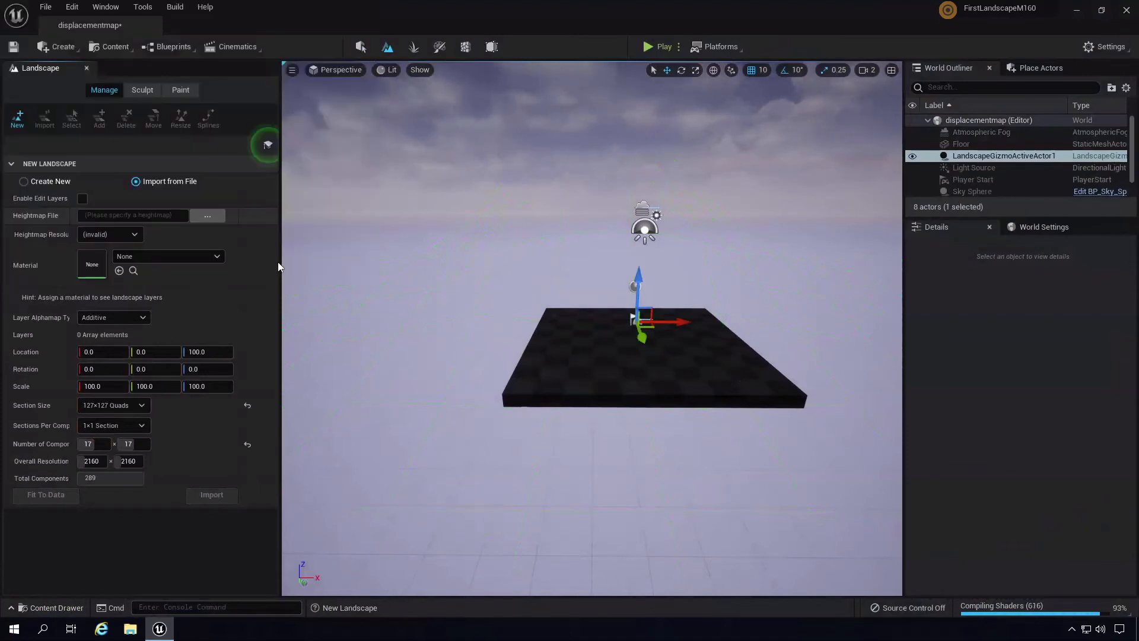
- Raise the landscape preview to Z 710 and import the 505x505 landscape
{"action": "right_click_drag", "start_coordinate": [619, 385], "coordinate": [748, 380]}
{"action": "key", "text": "a"}
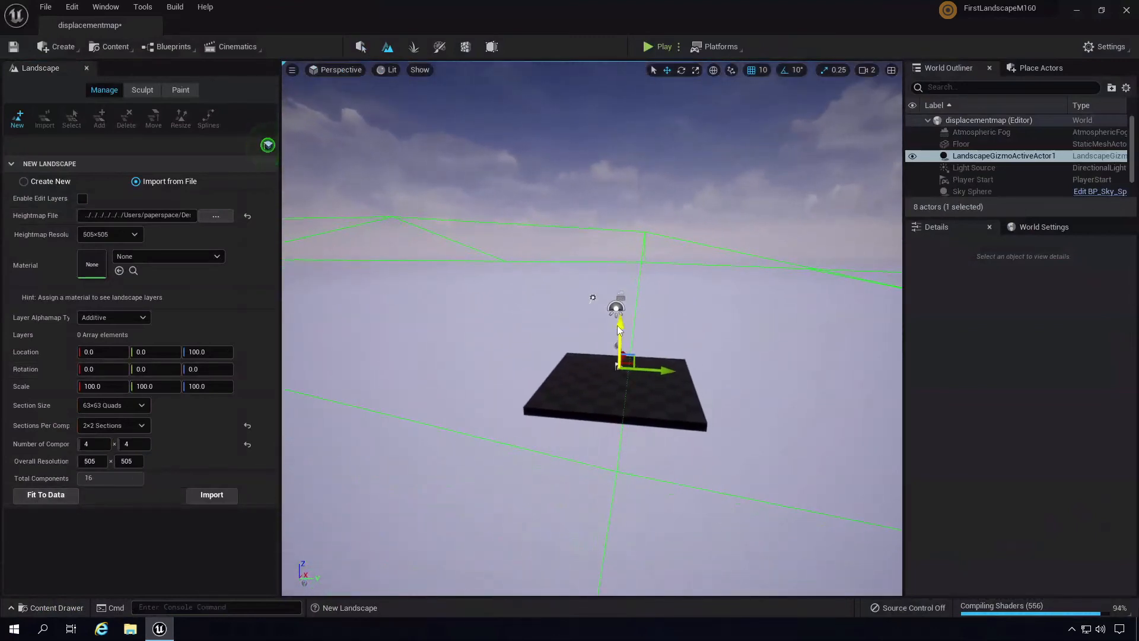
{"action": "left_click_drag", "start_coordinate": [622, 307], "coordinate": [630, 232]}
{"action": "right_click_drag", "start_coordinate": [753, 358], "coordinate": [705, 359]}
{"action": "key", "text": "s"}
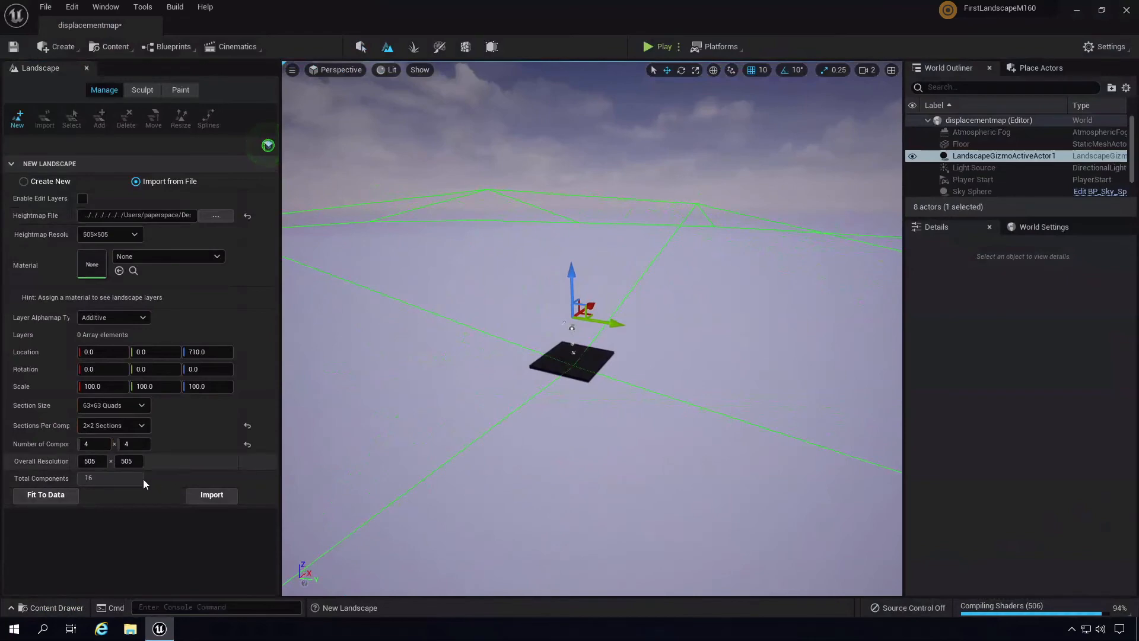
{"action": "left_click", "coordinate": [209, 494]}
- Look over the new terrain while switching between the World Settings and Details panels
{"action": "mouse_move", "coordinate": [724, 413]}
{"action": "right_mouse_down"}
{"action": "mouse_move", "coordinate": [437, 408]}
{"action": "mouse_move", "coordinate": [761, 394]}
{"action": "mouse_move", "coordinate": [552, 404]}
{"action": "right_mouse_up"}
{"action": "left_click", "coordinate": [1033, 227]}
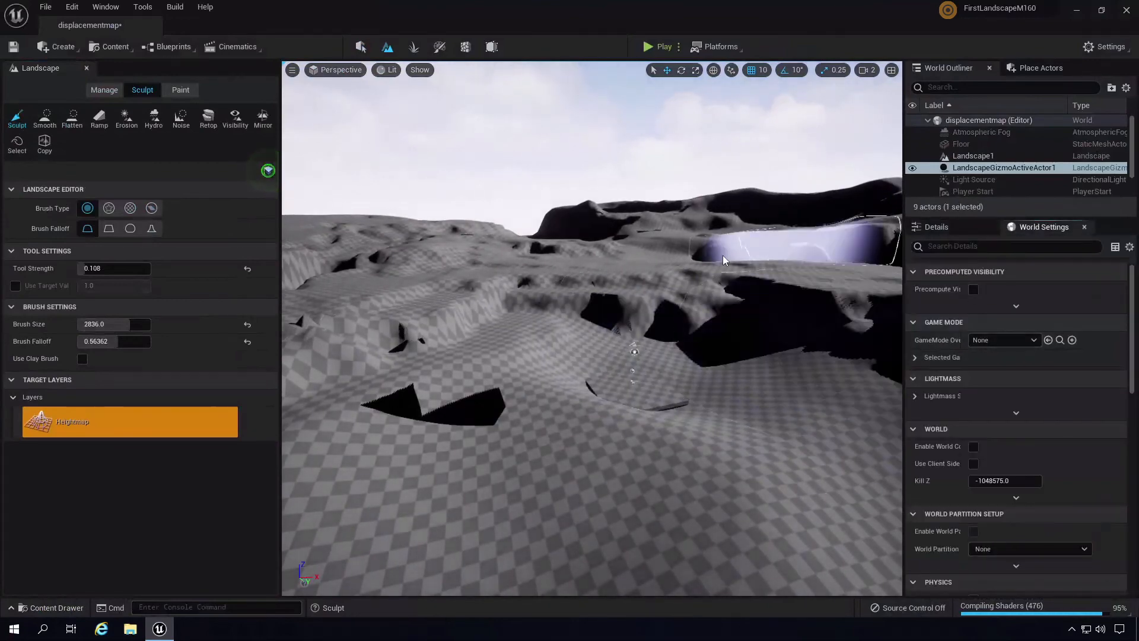
{"action": "right_click_drag", "start_coordinate": [514, 155], "coordinate": [680, 235]}
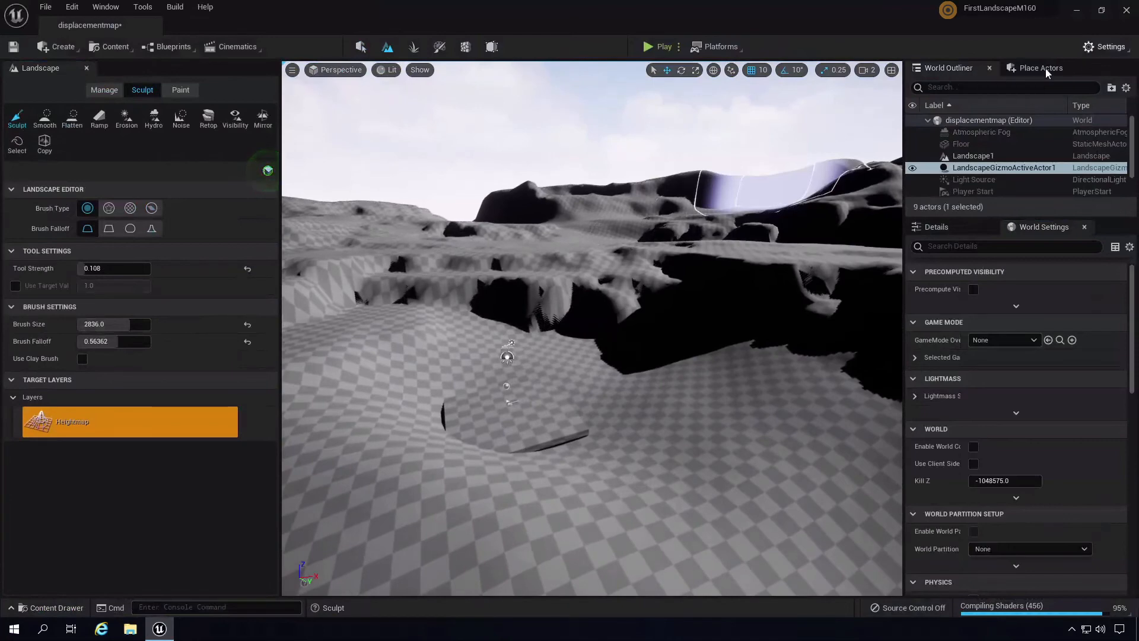
{"action": "left_click", "coordinate": [937, 227]}
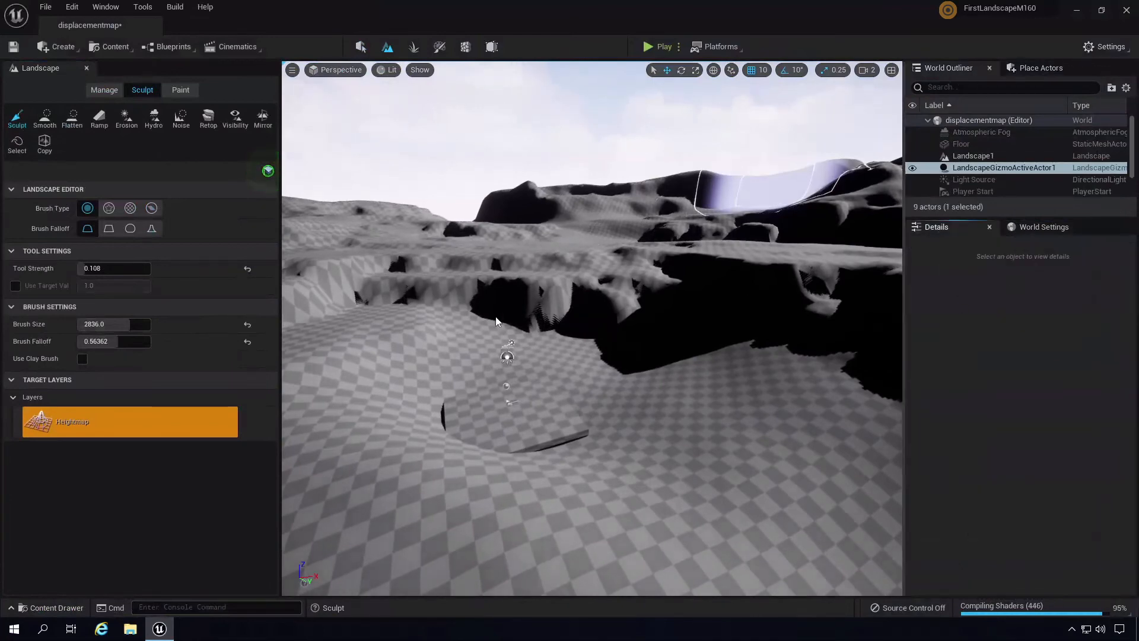
- Select Landscape1 and set its Z scale to 115 after trying 125 and 150
{"action": "left_click", "coordinate": [360, 47]}
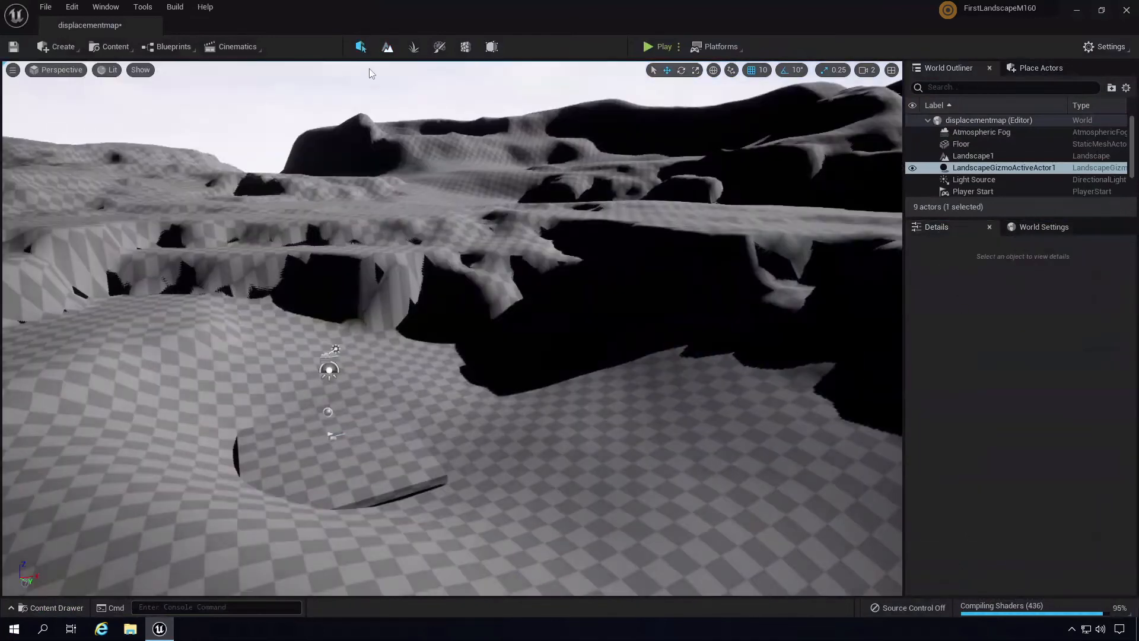
{"action": "left_click", "coordinate": [983, 156]}
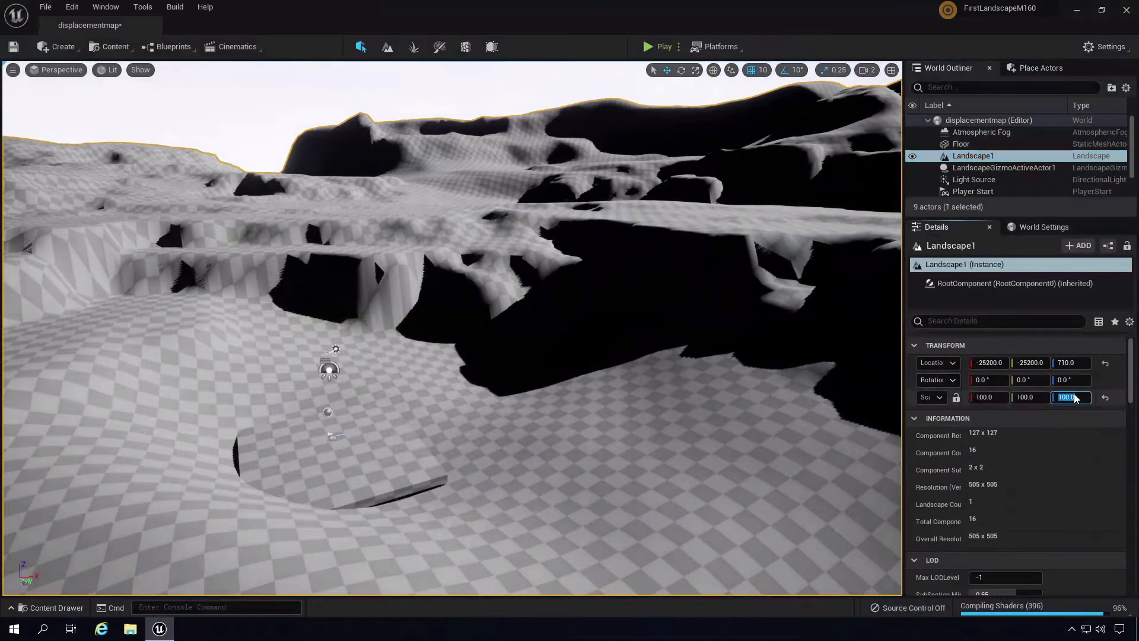
{"action": "key", "text": "Return"}
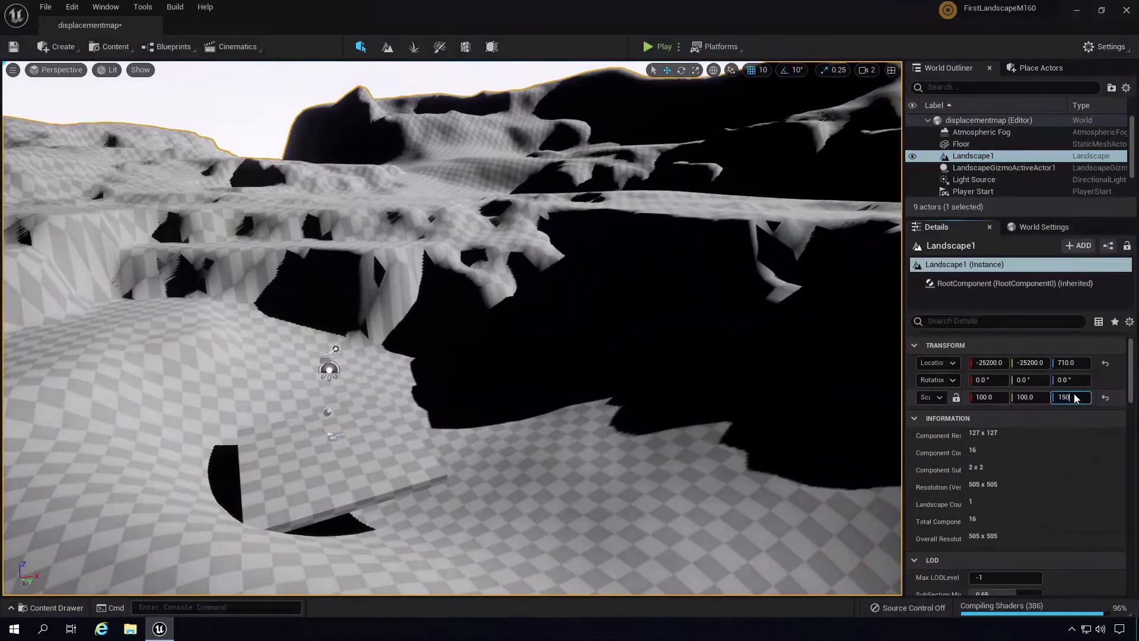
{"action": "key", "text": "Return"}
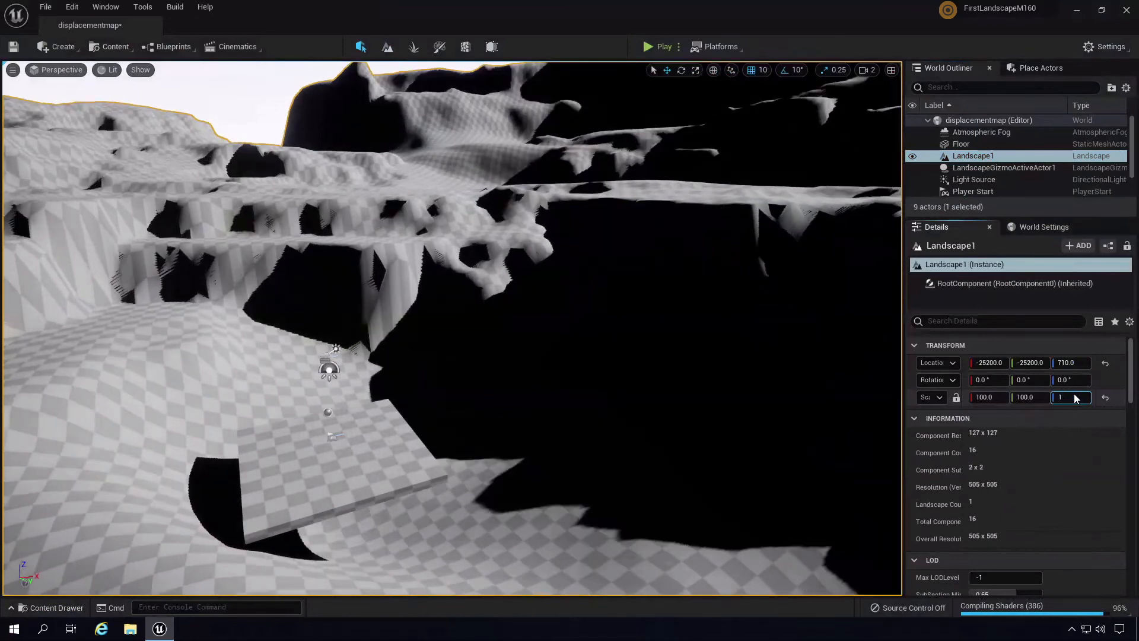
{"action": "key", "text": "Return"}
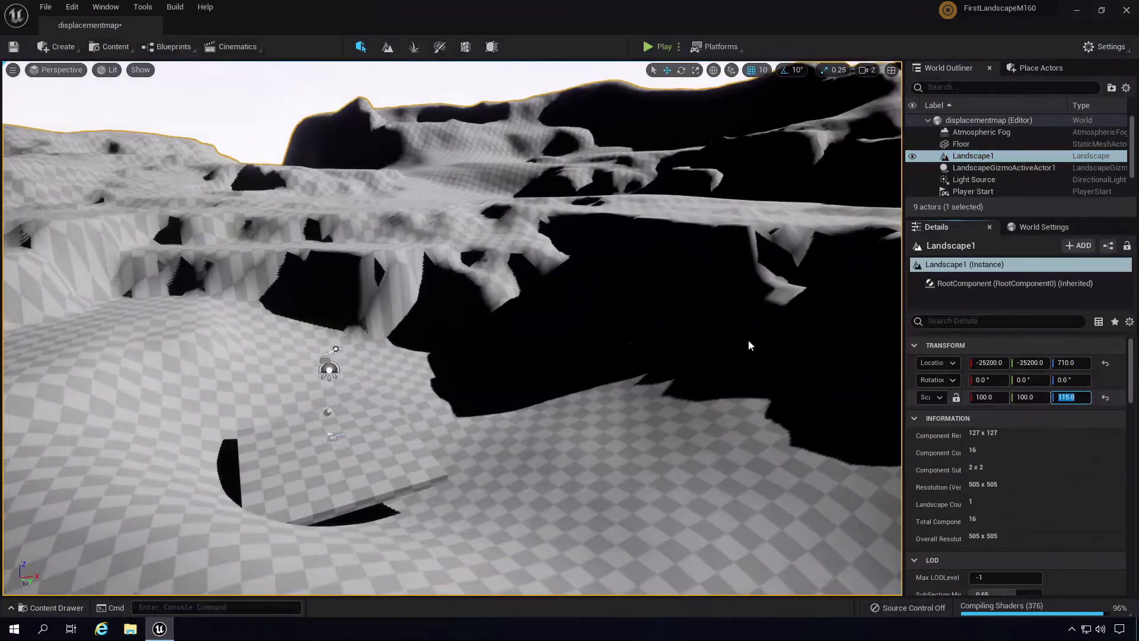
{"action": "right_click_drag", "start_coordinate": [750, 344], "coordinate": [651, 67]}
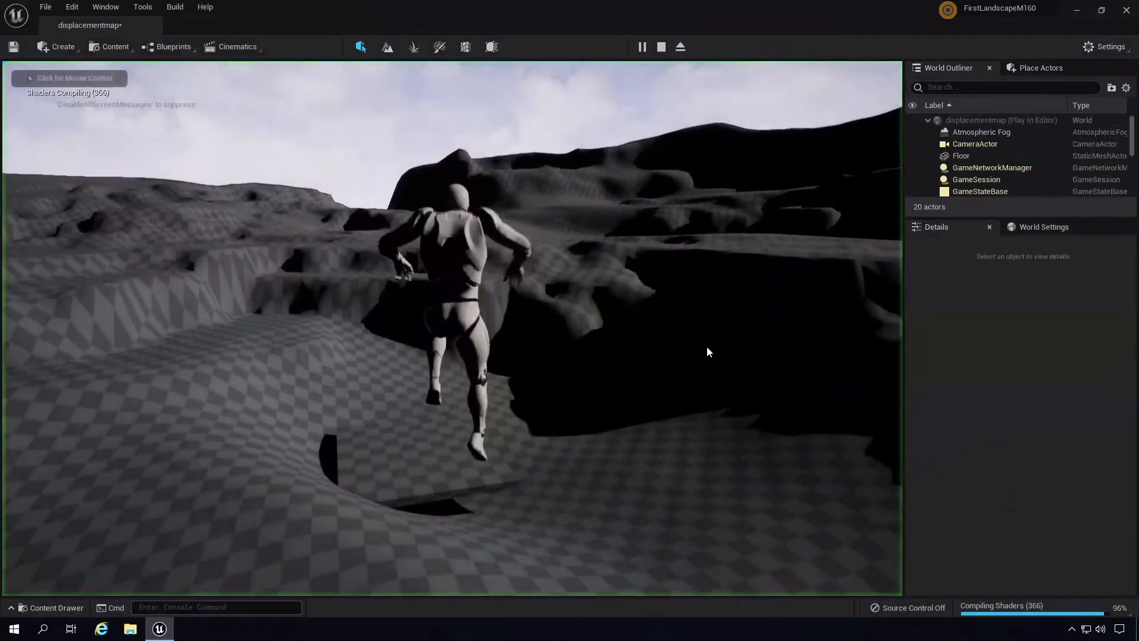
{"action": "left_click", "coordinate": [707, 347]}
{"action": "key", "text": "w"}
{"action": "key", "text": "w"}
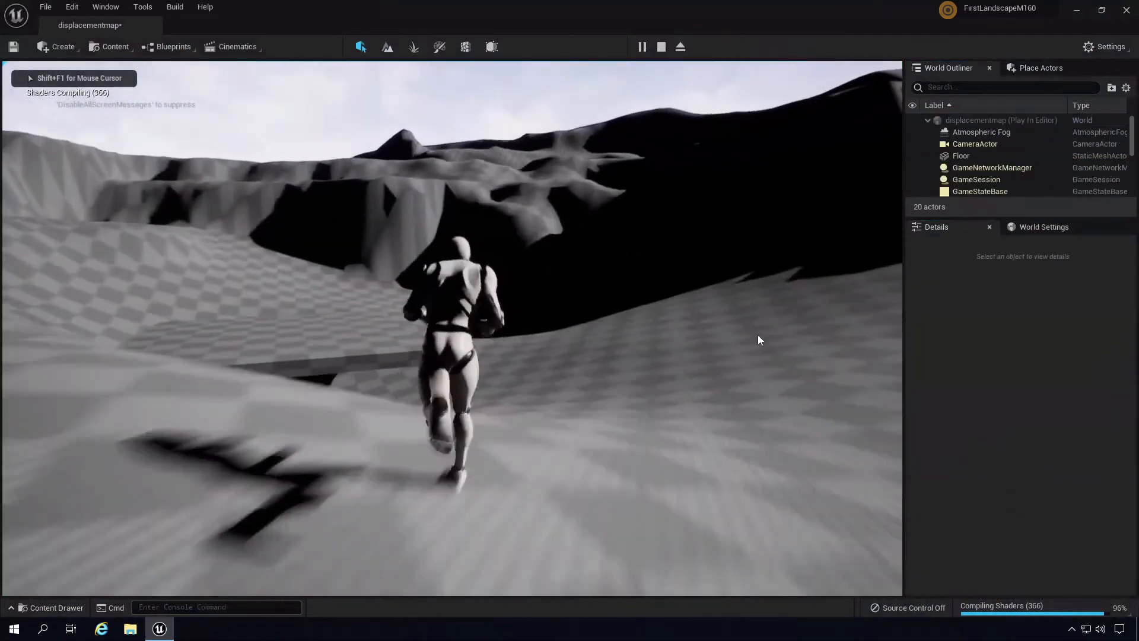
{"action": "key", "text": "w"}
{"action": "key", "text": "space"}
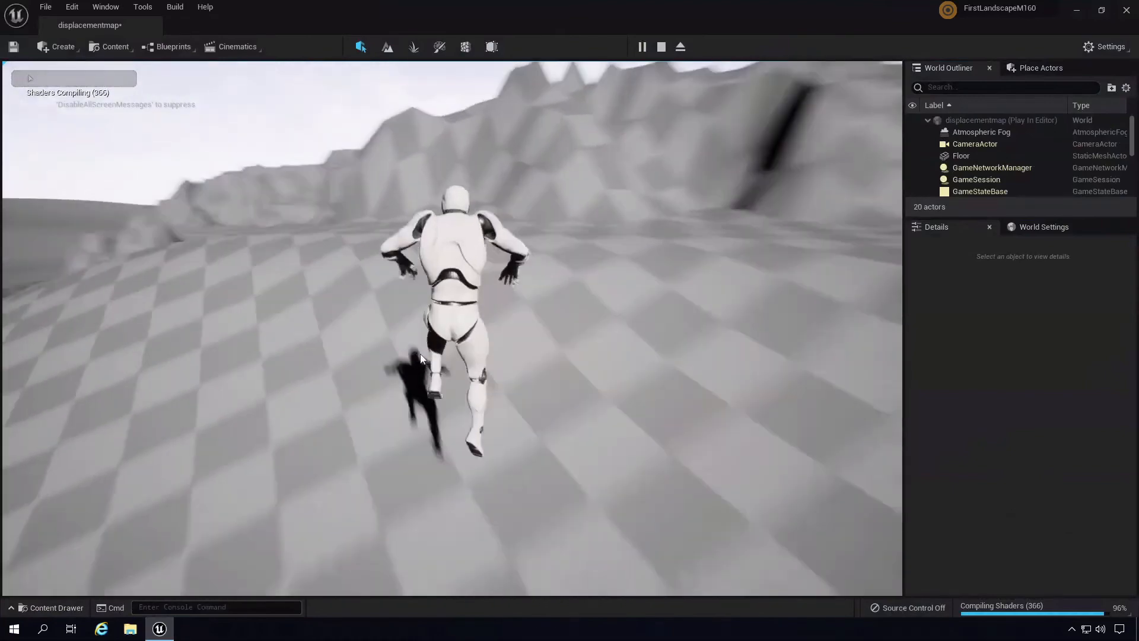
{"action": "key", "text": "space"}
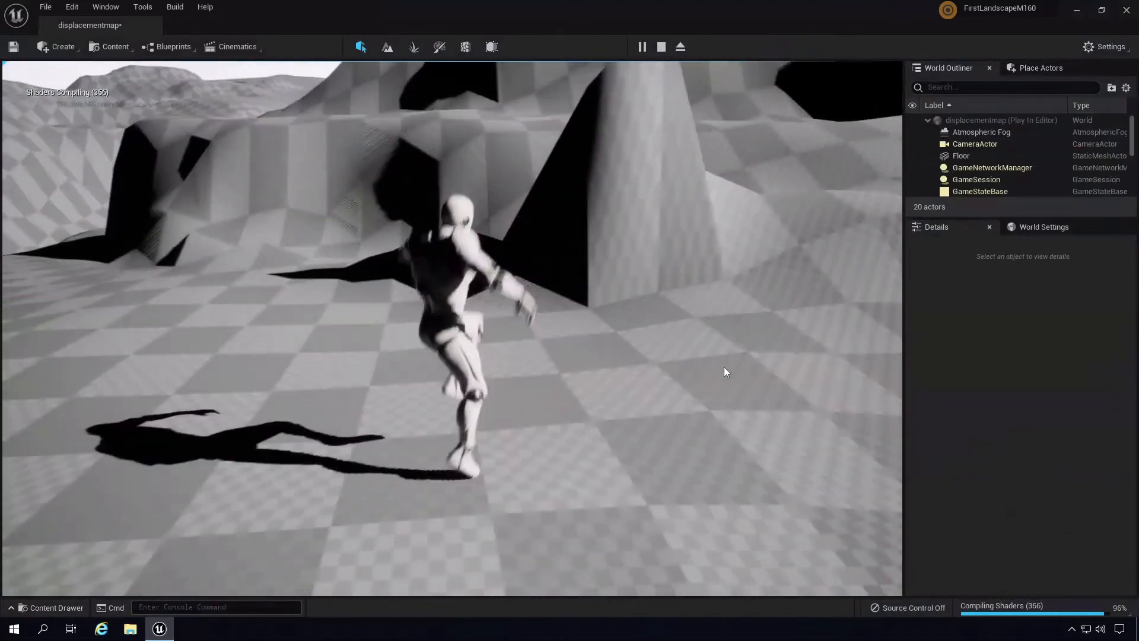
{"action": "key", "text": "Escape"}
{"action": "right_click_drag", "start_coordinate": [557, 334], "coordinate": [722, 254]}
{"action": "left_click", "coordinate": [657, 49]}
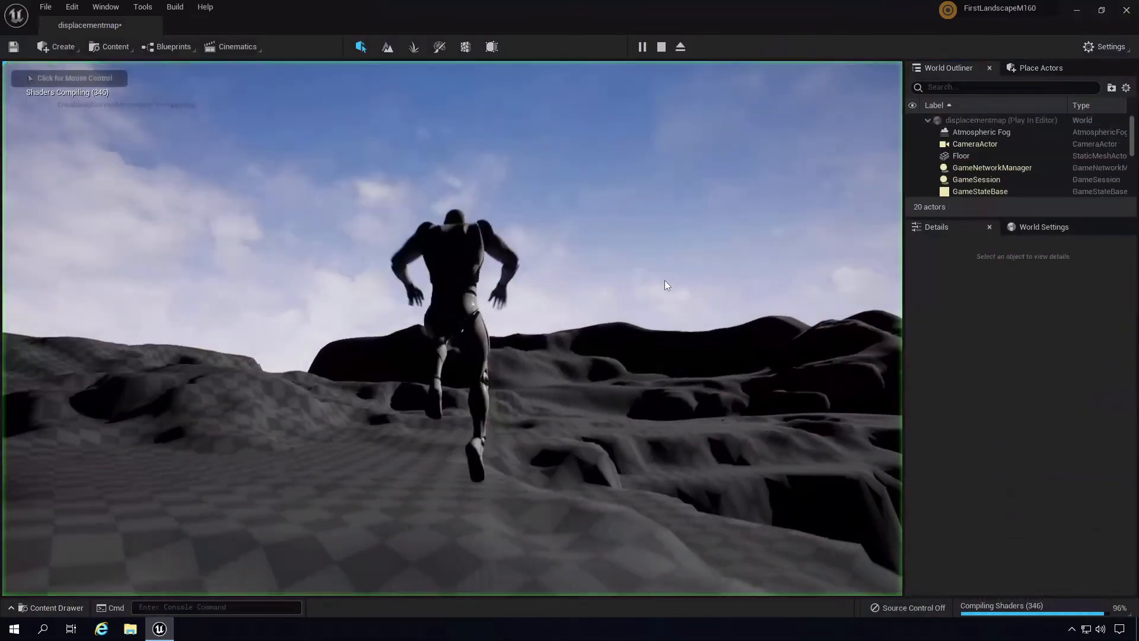
{"action": "key", "text": "w"}
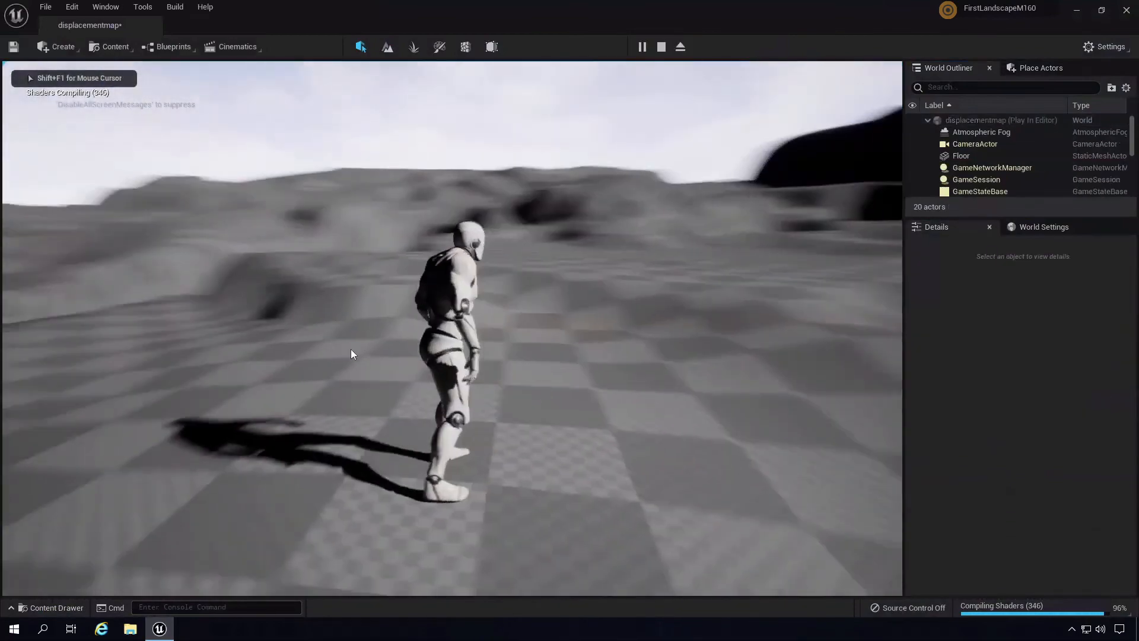
{"action": "key", "text": "w"}
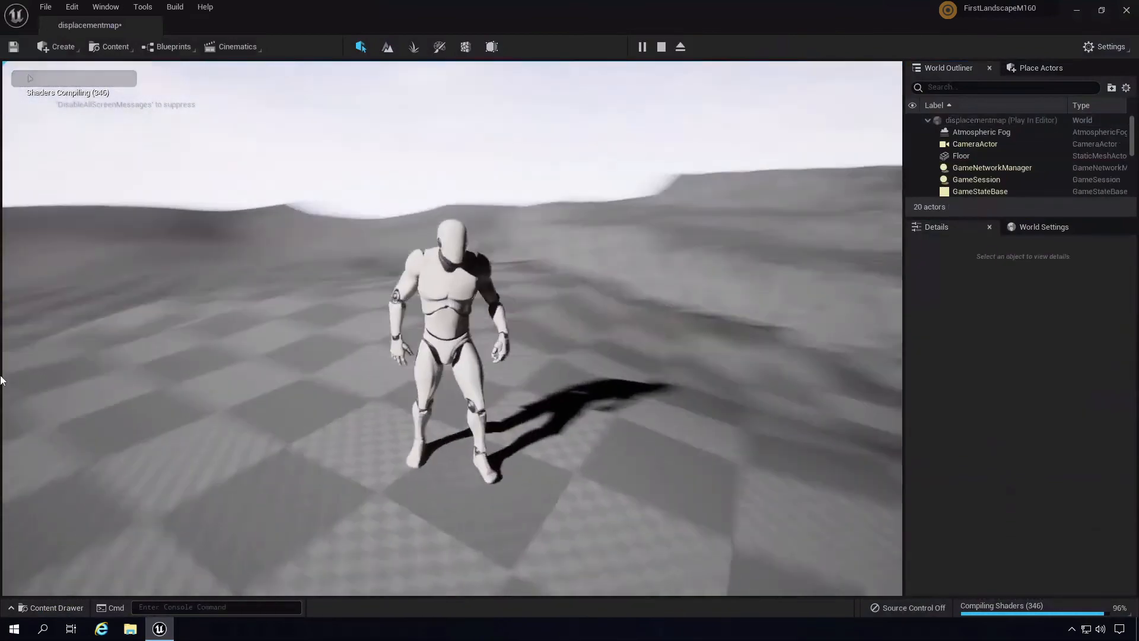
{"action": "key", "text": "w"}
{"action": "key", "text": "w"}
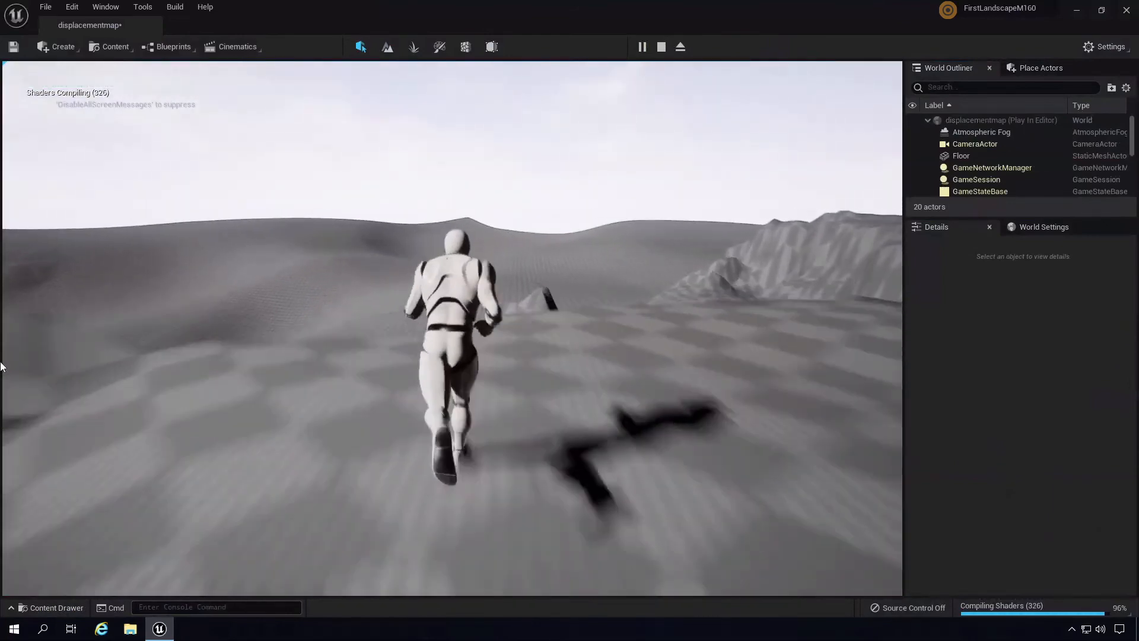
{"action": "key", "text": "a"}
{"action": "key", "text": "s"}
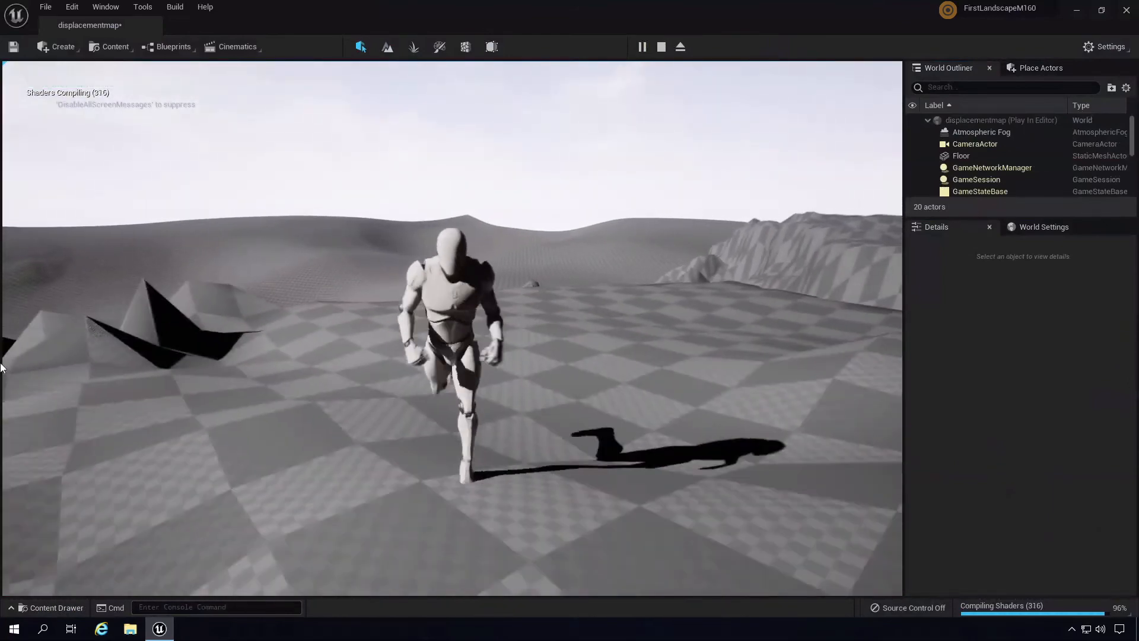
{"action": "key", "text": "Escape"}
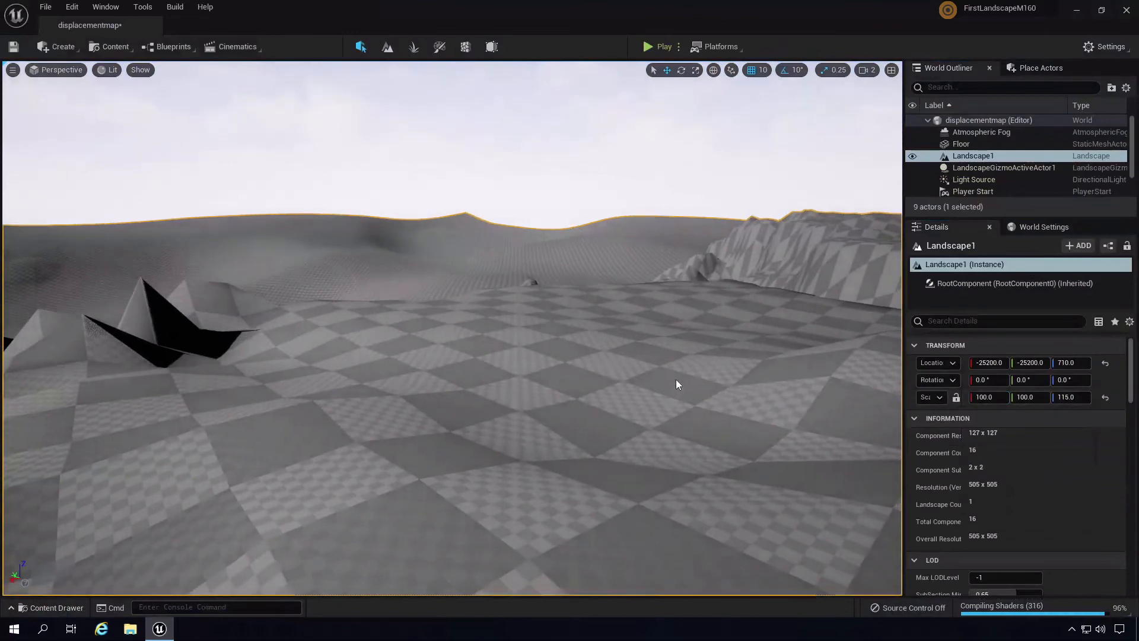
- Set Landscape1's X and Y scale to 150, then start a play test
{"action": "key", "text": "s"}
{"action": "mouse_move", "coordinate": [675, 379]}
{"action": "right_mouse_down"}
{"action": "mouse_move", "coordinate": [698, 383]}
{"action": "mouse_move", "coordinate": [681, 380]}
{"action": "mouse_move", "coordinate": [686, 397]}
{"action": "right_mouse_up"}
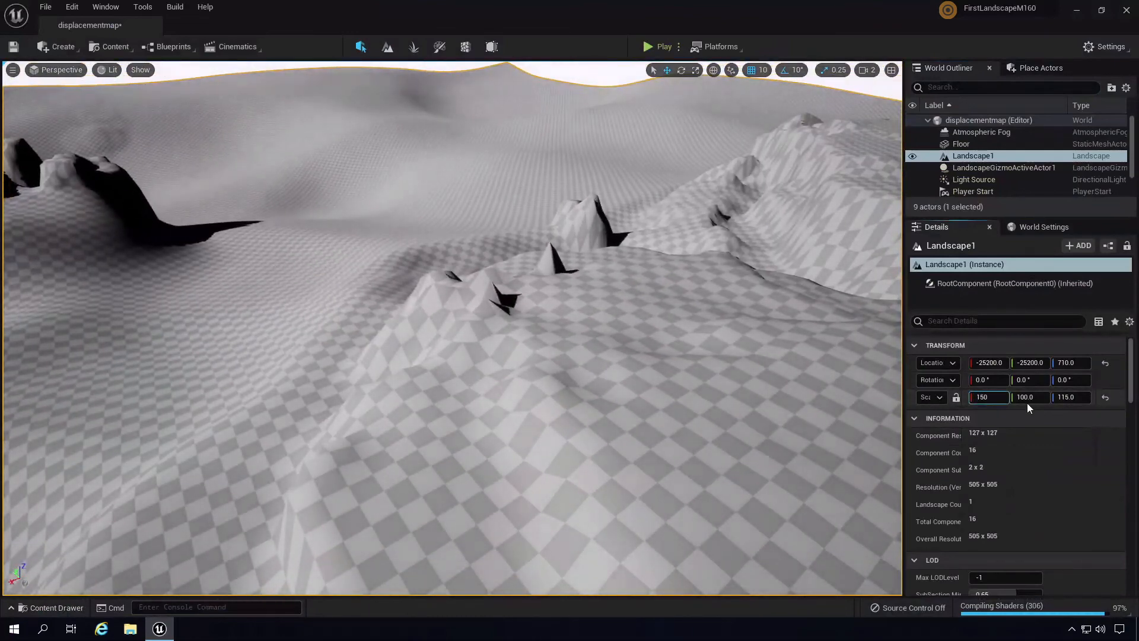
{"action": "left_click", "coordinate": [1027, 402]}
{"action": "type", "text": "150"}
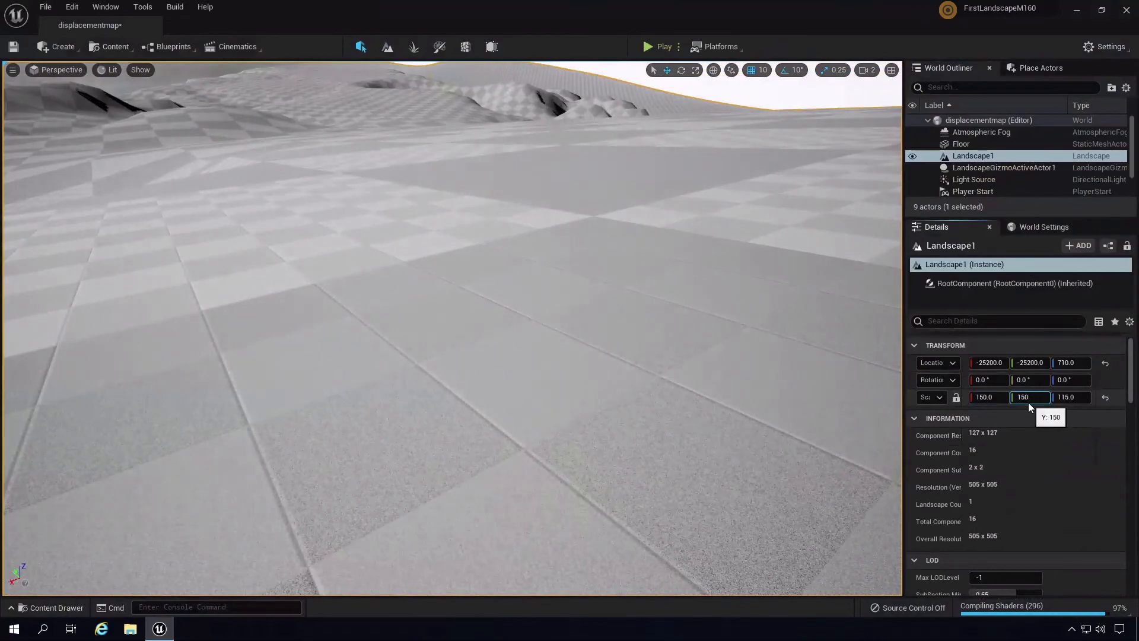
{"action": "key", "text": "Return"}
{"action": "right_click_drag", "start_coordinate": [564, 308], "coordinate": [208, 191]}
{"action": "key", "text": "s"}
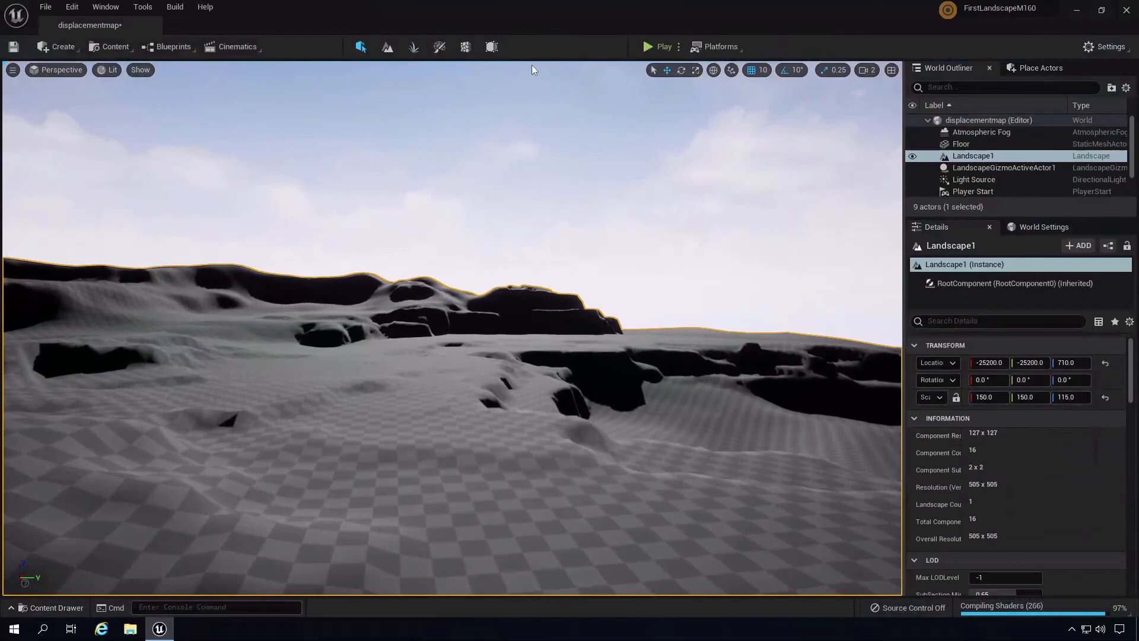
{"action": "left_click", "coordinate": [647, 47]}
- Run the mannequin forward, right and left over the hills, jumping several times
{"action": "key", "text": "w"}
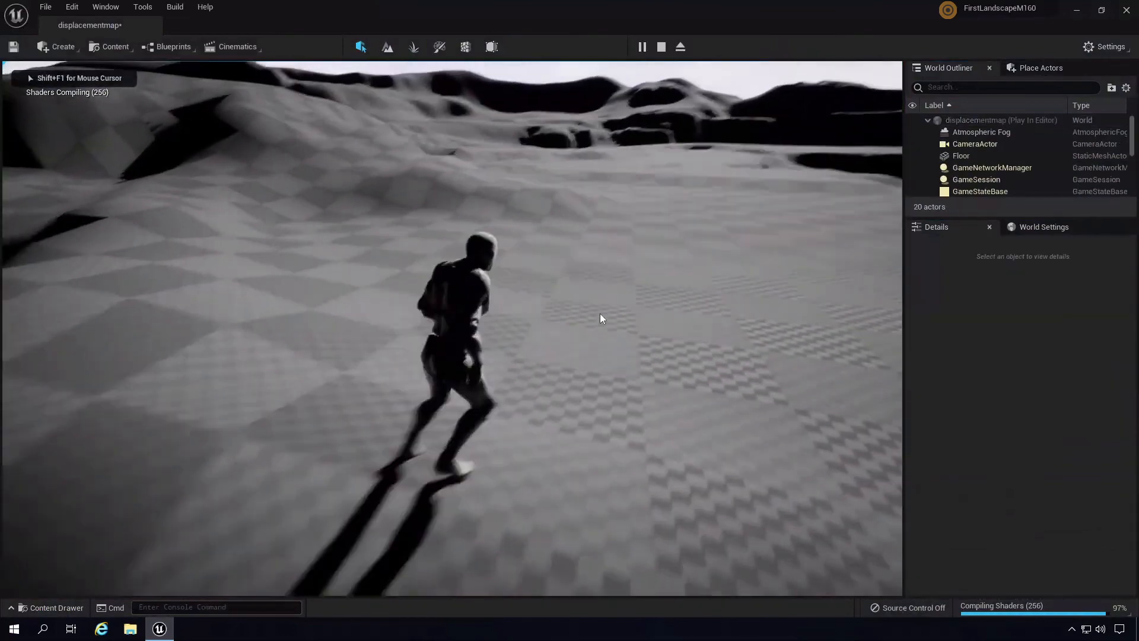
{"action": "key", "text": "w"}
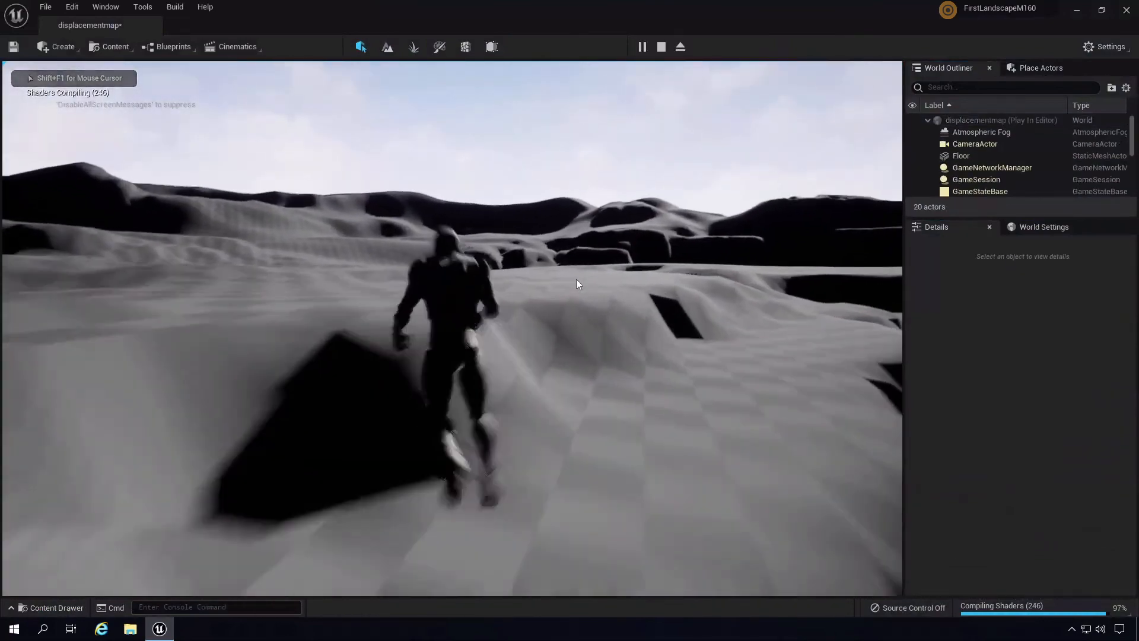
{"action": "key", "text": "w"}
{"action": "key", "text": "d"}
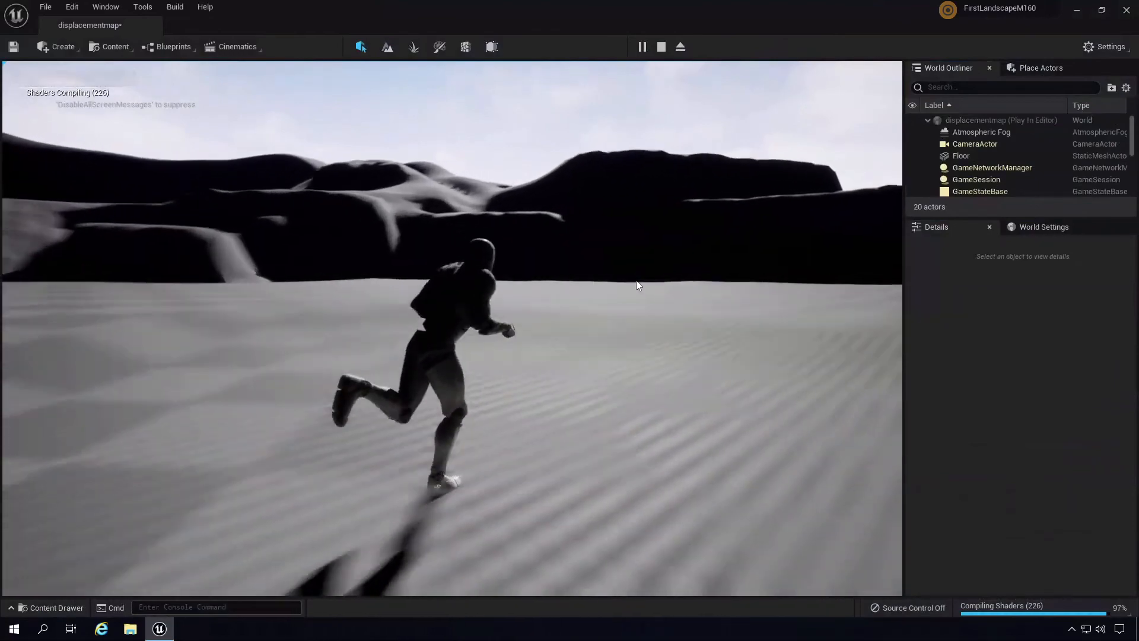
{"action": "key", "text": "d"}
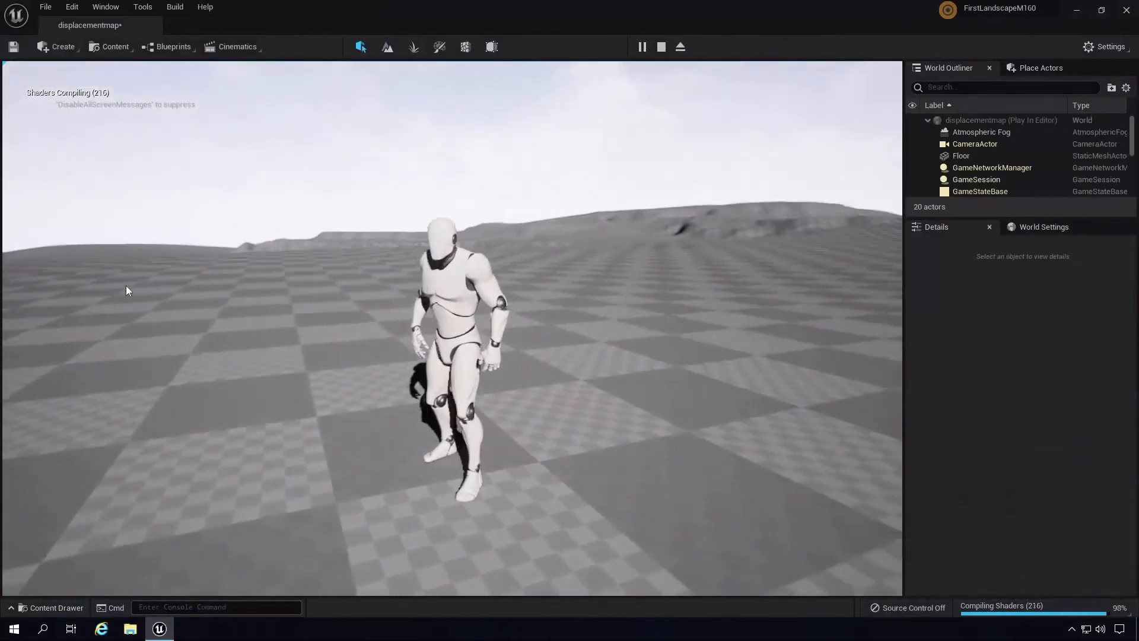
{"action": "key", "text": "a"}
{"action": "key", "text": "w"}
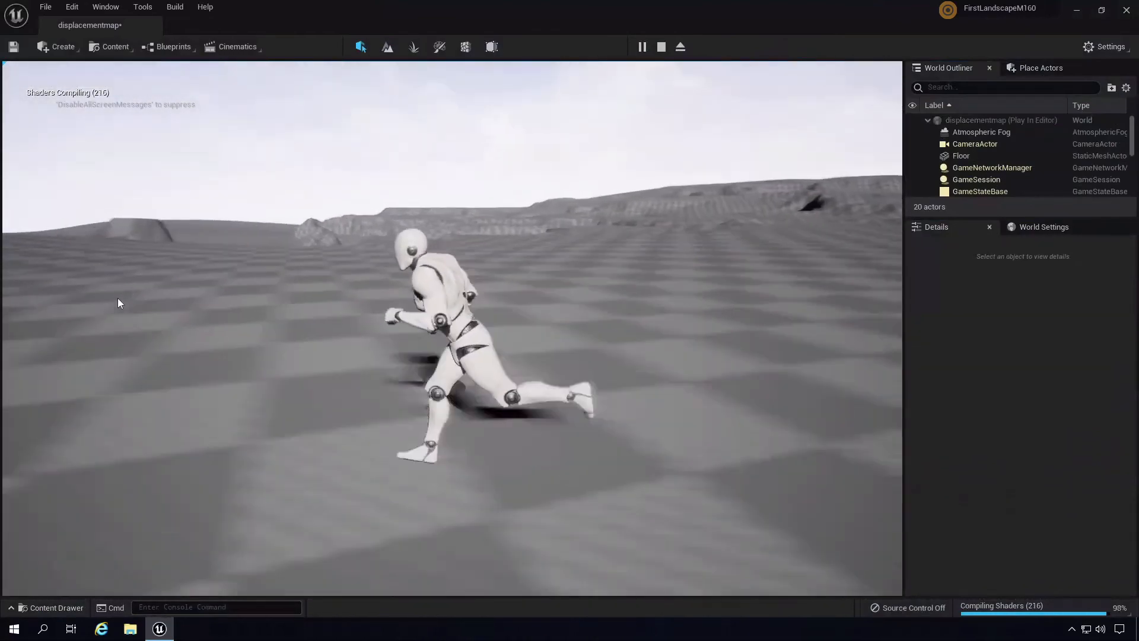
{"action": "key", "text": "w"}
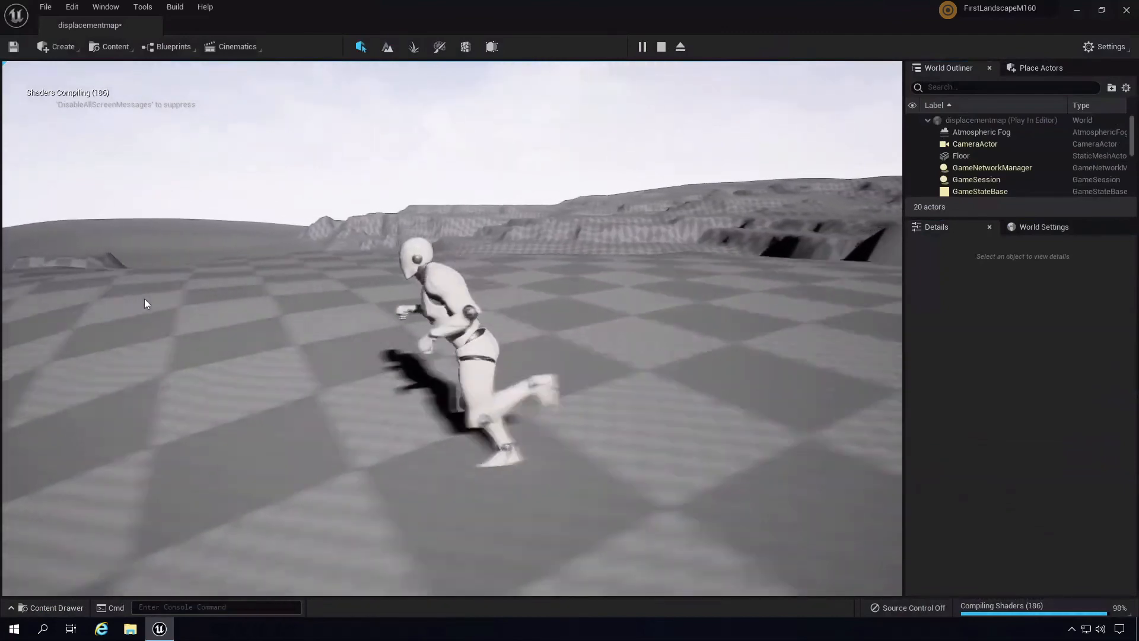
{"action": "key", "text": "w"}
{"action": "key", "text": "space"}
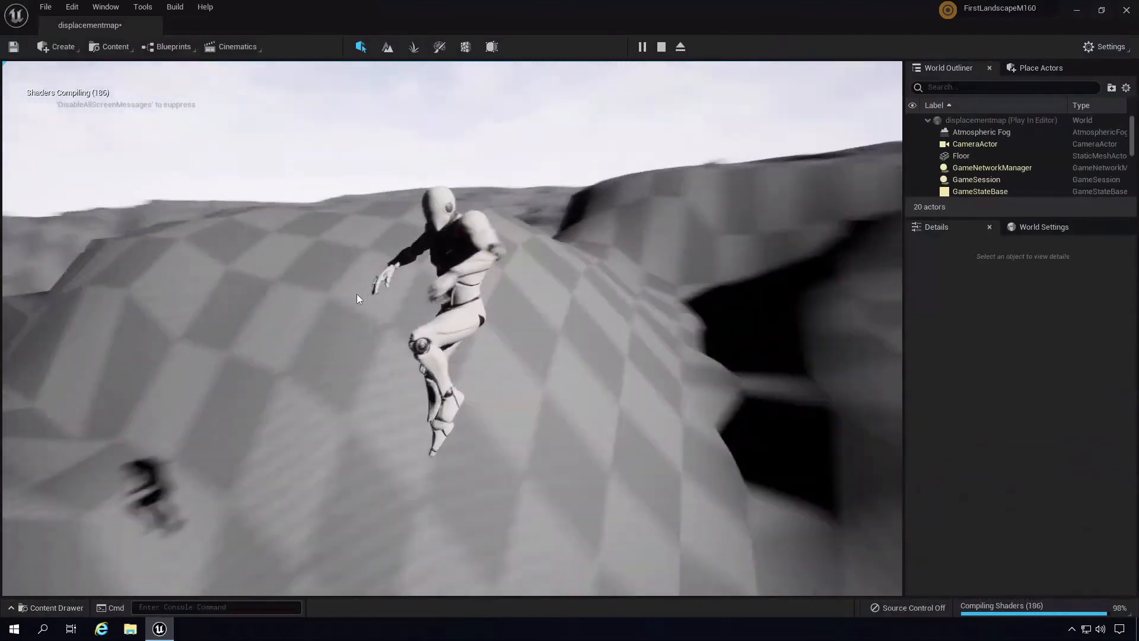
{"action": "key", "text": "w"}
{"action": "key", "text": "space"}
{"action": "key", "text": "w"}
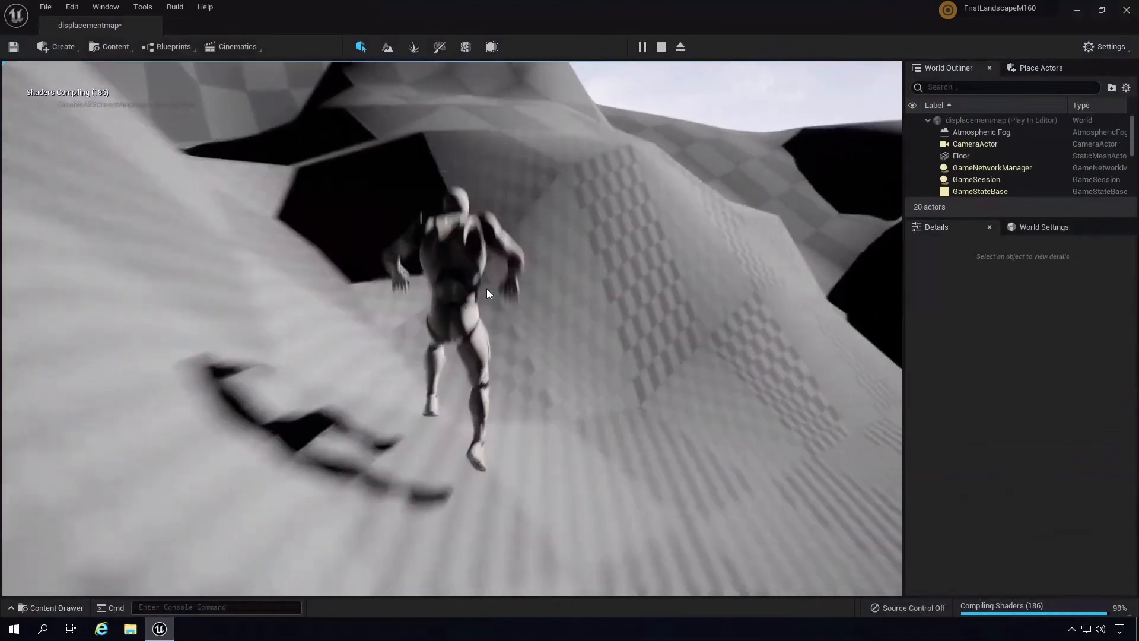
{"action": "key", "text": "space"}
- Run the mannequin down the dune and up the slope, then stop Play In Editor
{"action": "key", "text": "w"}
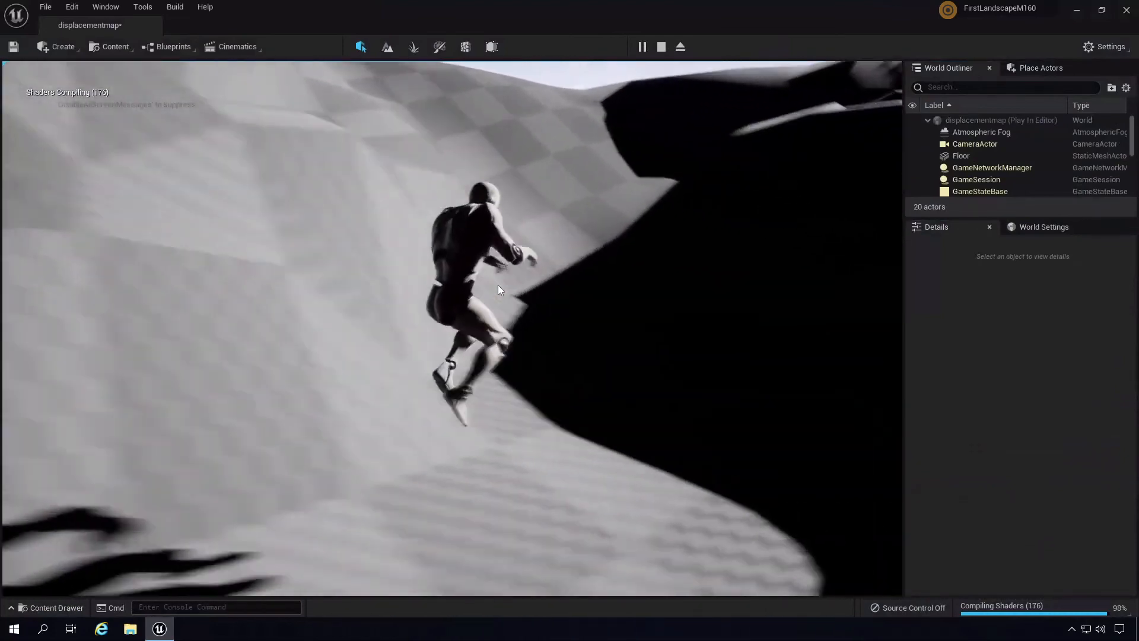
{"action": "key", "text": "w"}
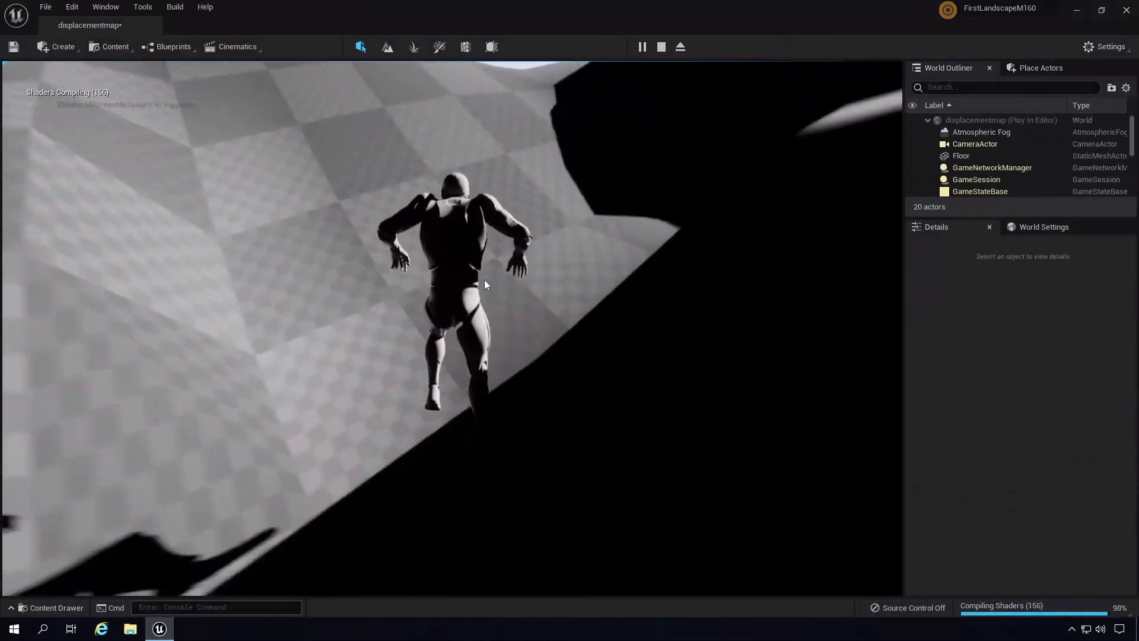
{"action": "key", "text": "w"}
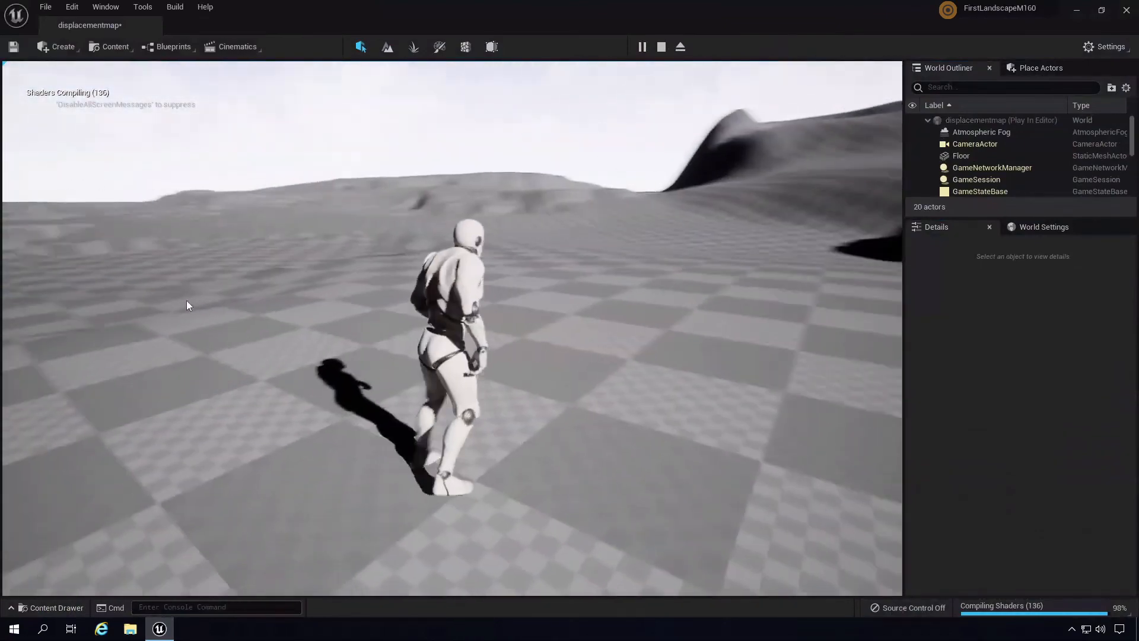
{"action": "key", "text": "w"}
{"action": "key", "text": "d"}
{"action": "key", "text": "w"}
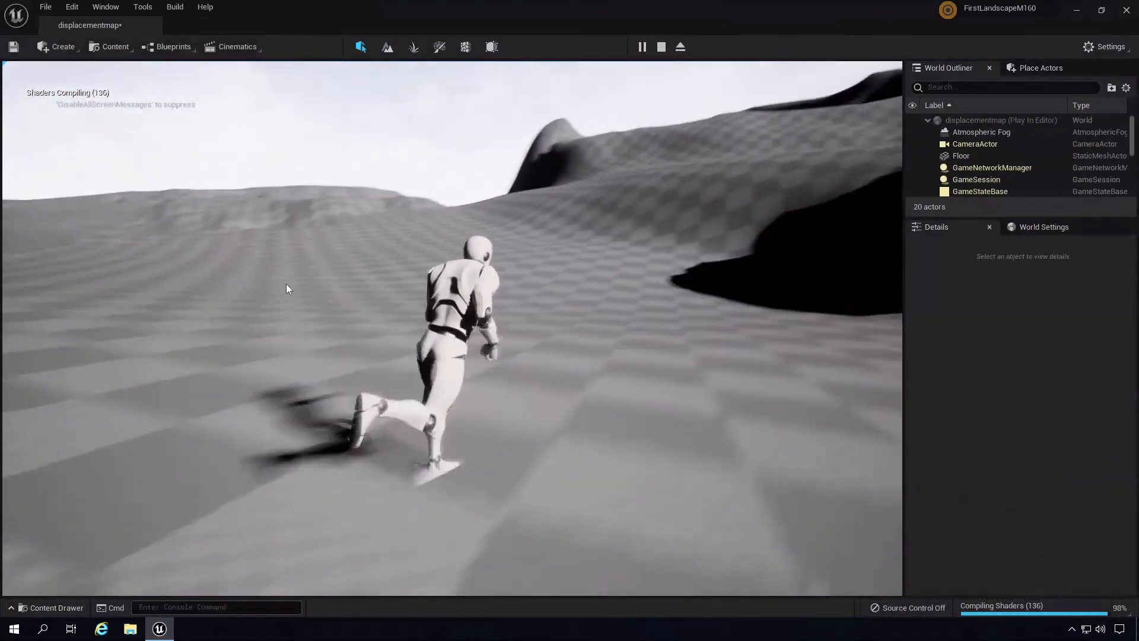
{"action": "key", "text": "d"}
{"action": "key", "text": "w"}
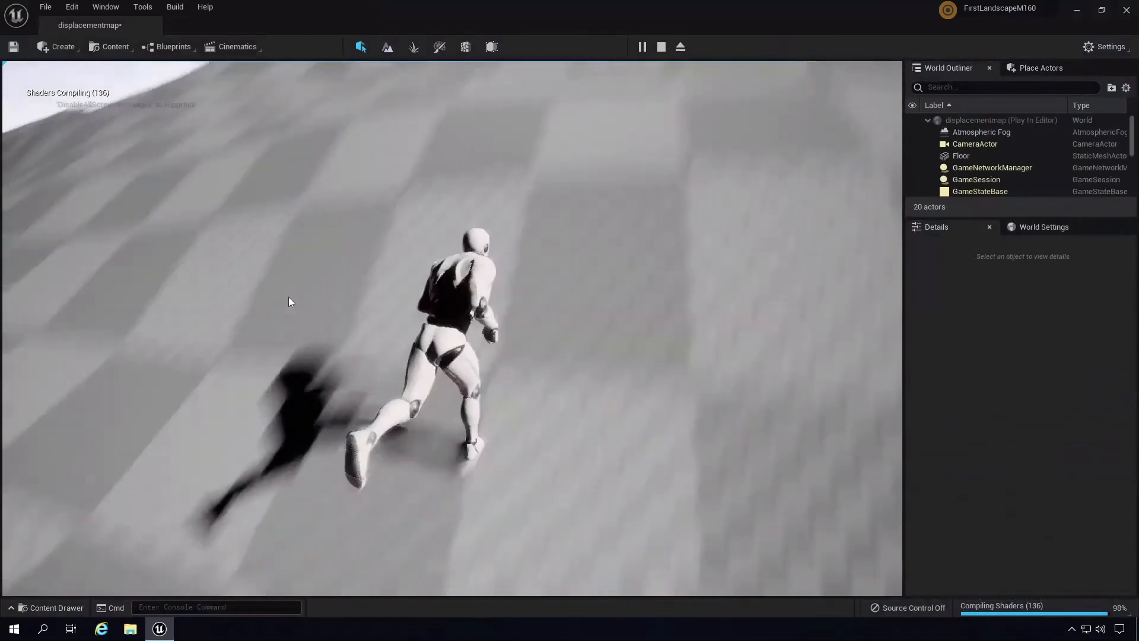
{"action": "key", "text": "w"}
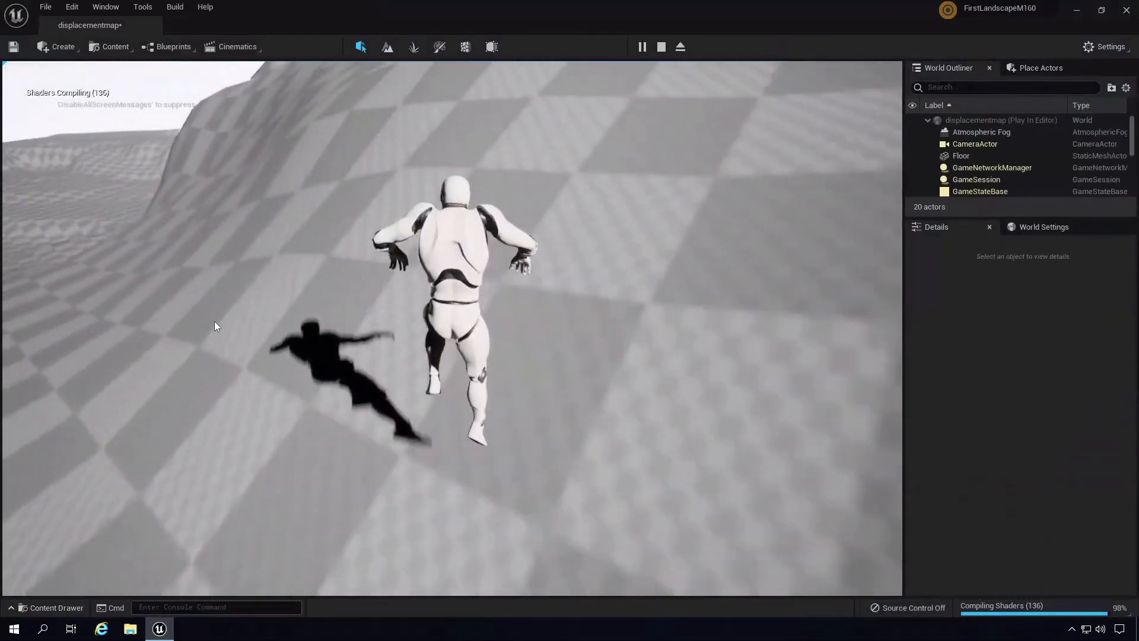
{"action": "key", "text": "w"}
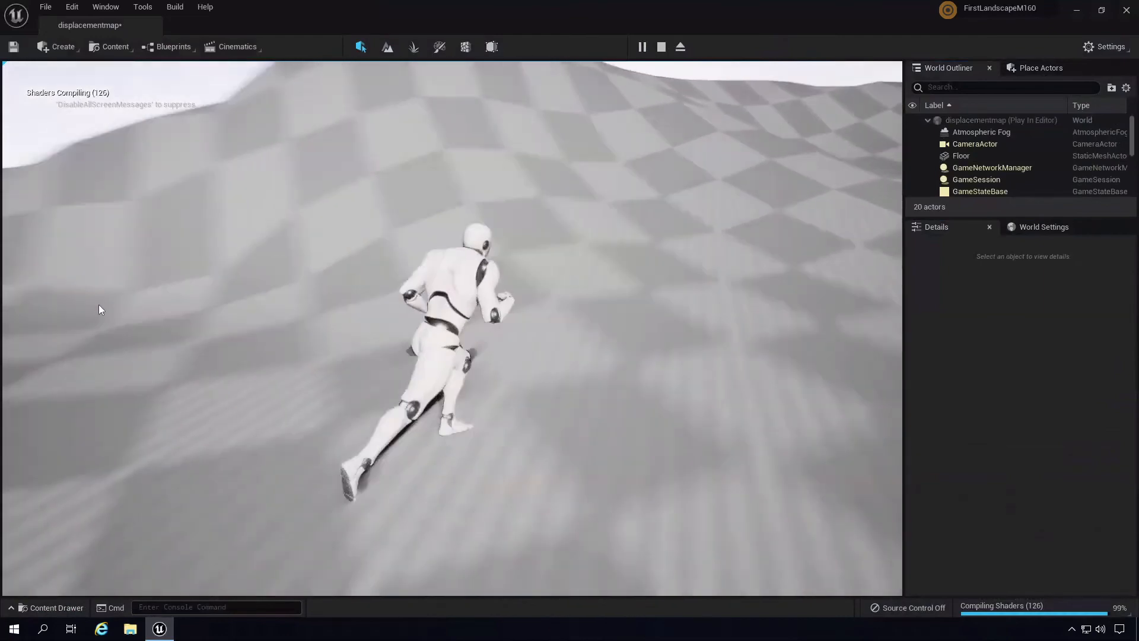
{"action": "key", "text": "w"}
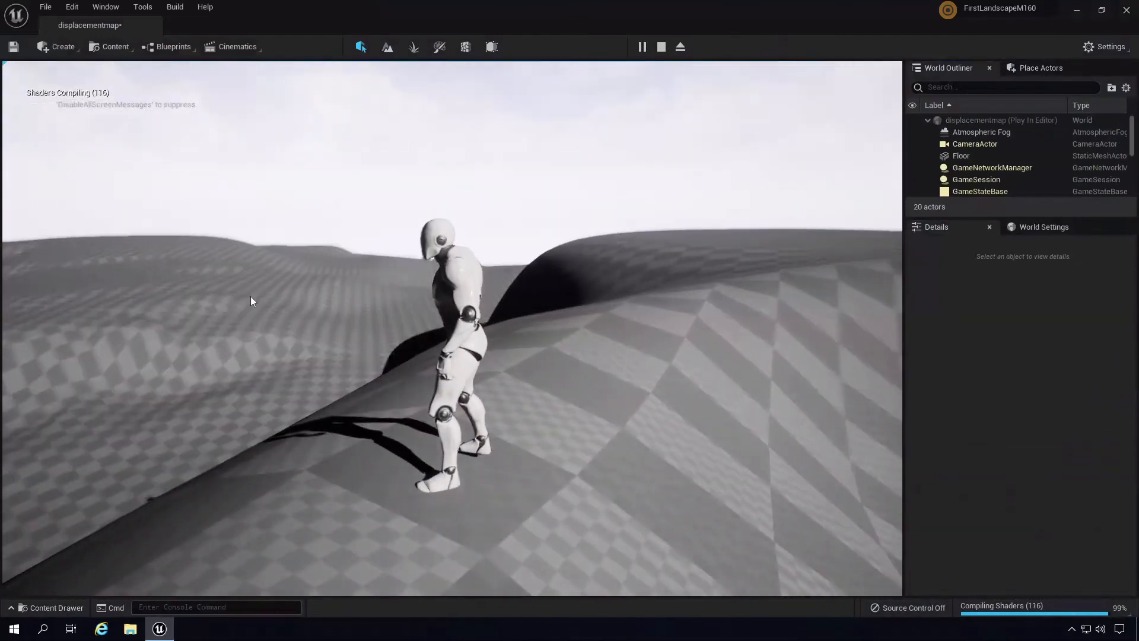
{"action": "key", "text": "Escape"}
{"action": "right_click_drag", "start_coordinate": [439, 334], "coordinate": [742, 75]}
- Raise the viewport camera speed to 4
{"action": "key", "text": "w"}
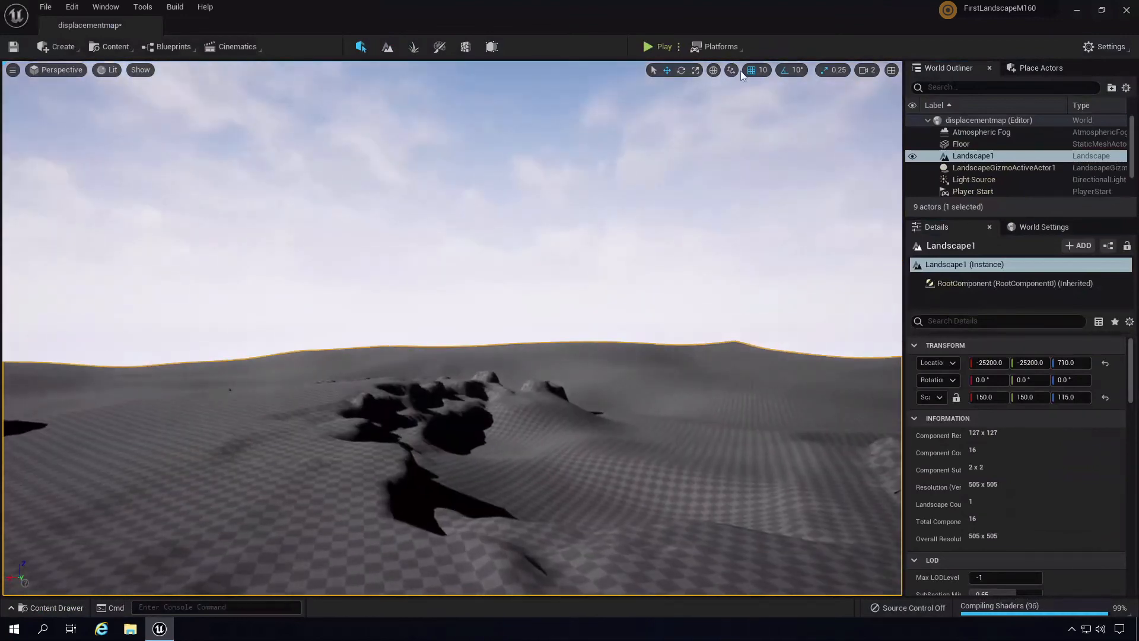
{"action": "left_click", "coordinate": [864, 67]}
{"action": "left_click", "coordinate": [870, 70]}
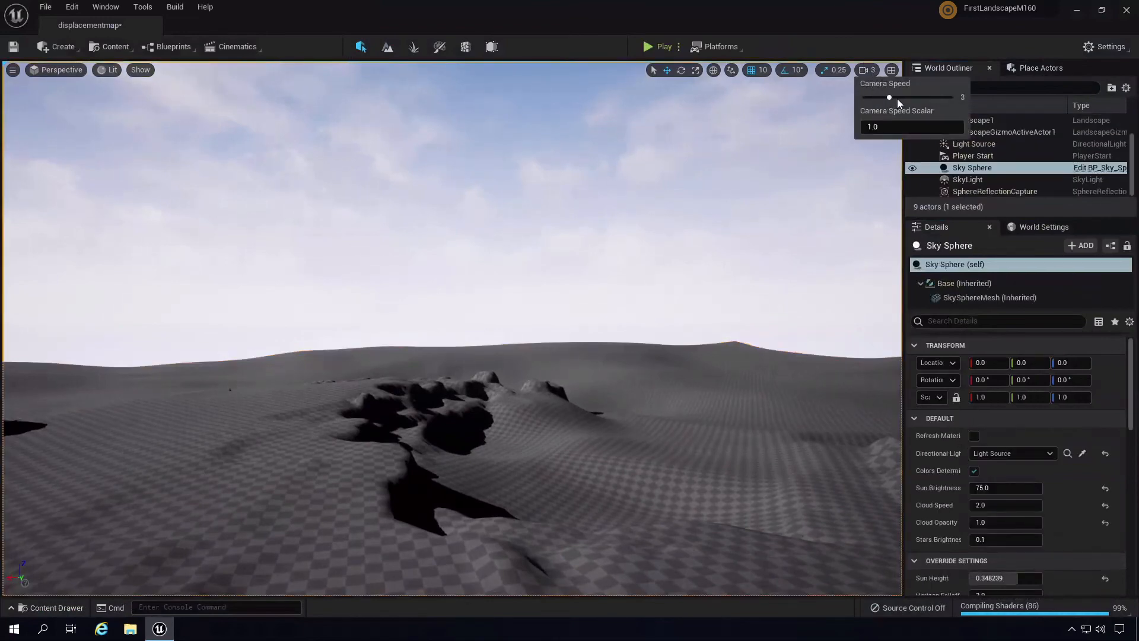
{"action": "right_click_drag", "start_coordinate": [698, 273], "coordinate": [844, 334]}
- Fly back and swing the view across the rocky displaced terrain and smooth slopes
{"action": "key", "text": "s"}
{"action": "right_click_drag", "start_coordinate": [543, 394], "coordinate": [572, 423]}
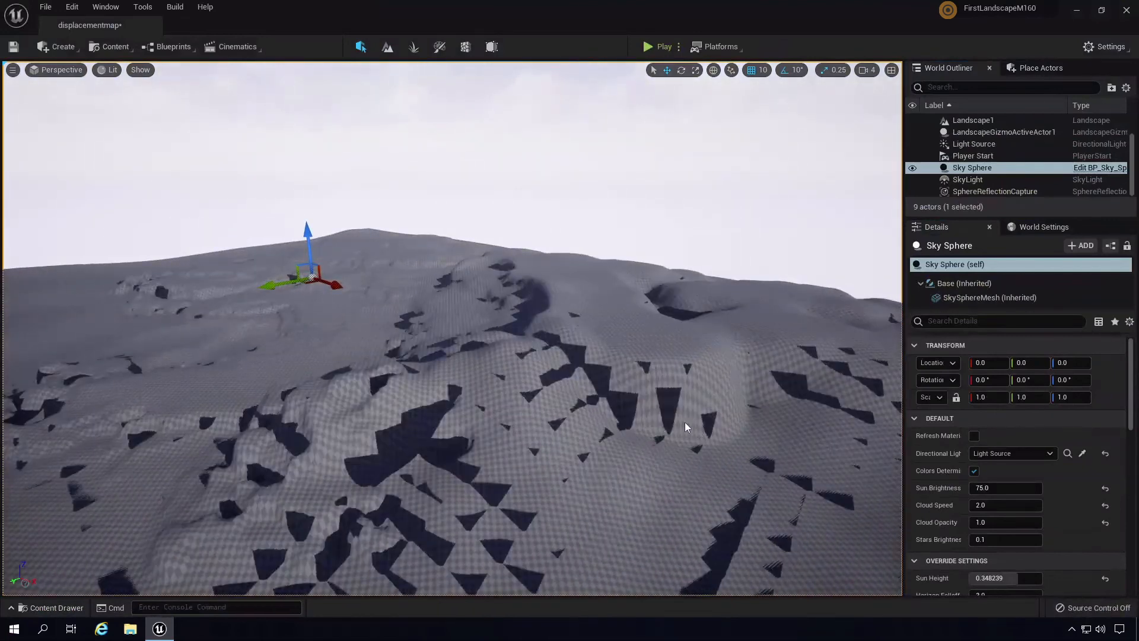
{"action": "right_click_drag", "start_coordinate": [684, 422], "coordinate": [656, 401]}
{"action": "scroll", "coordinate": [656, 401], "scroll_direction": "up", "scroll_amount": 3}
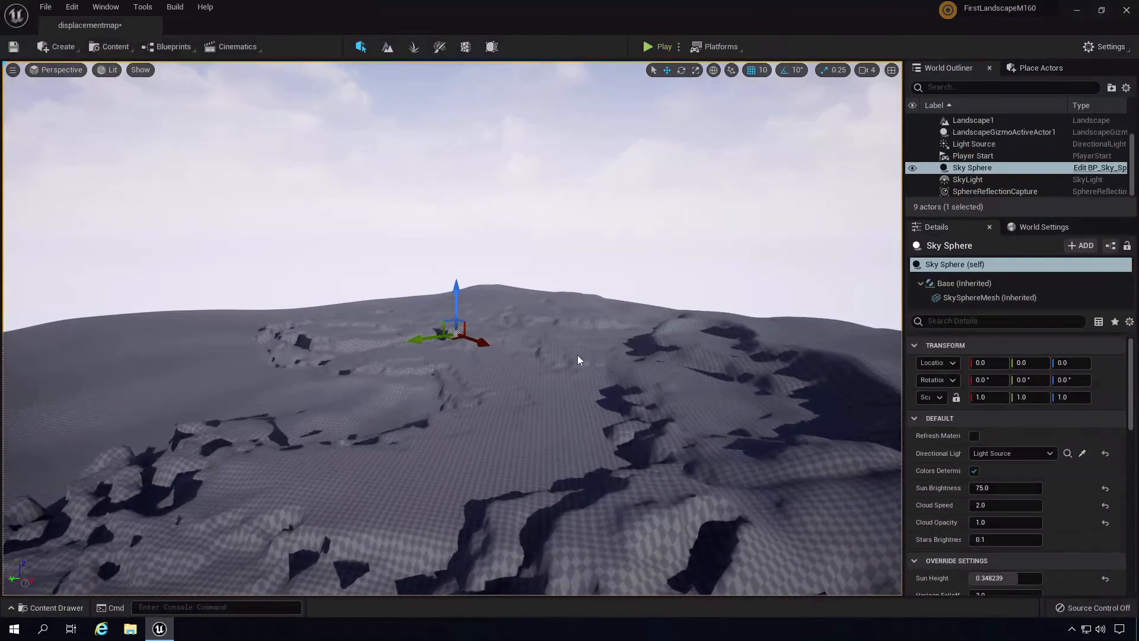
{"action": "right_click_drag", "start_coordinate": [579, 358], "coordinate": [777, 387]}
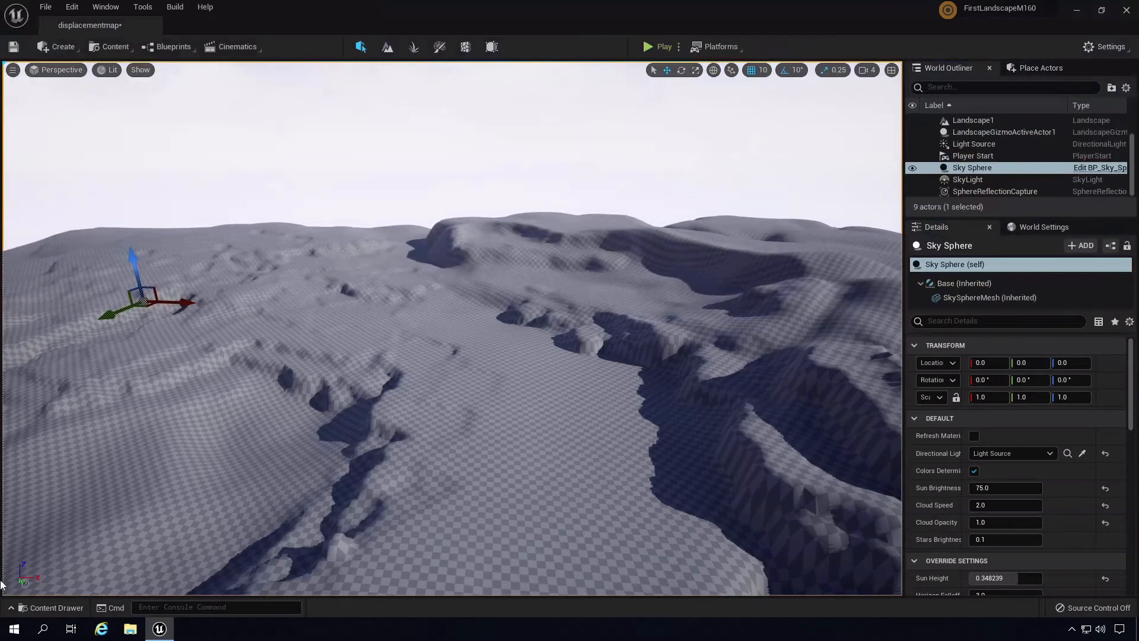
- Open the NewMap level from Content > Maps, choosing Don't Save
{"action": "left_click", "coordinate": [56, 606]}
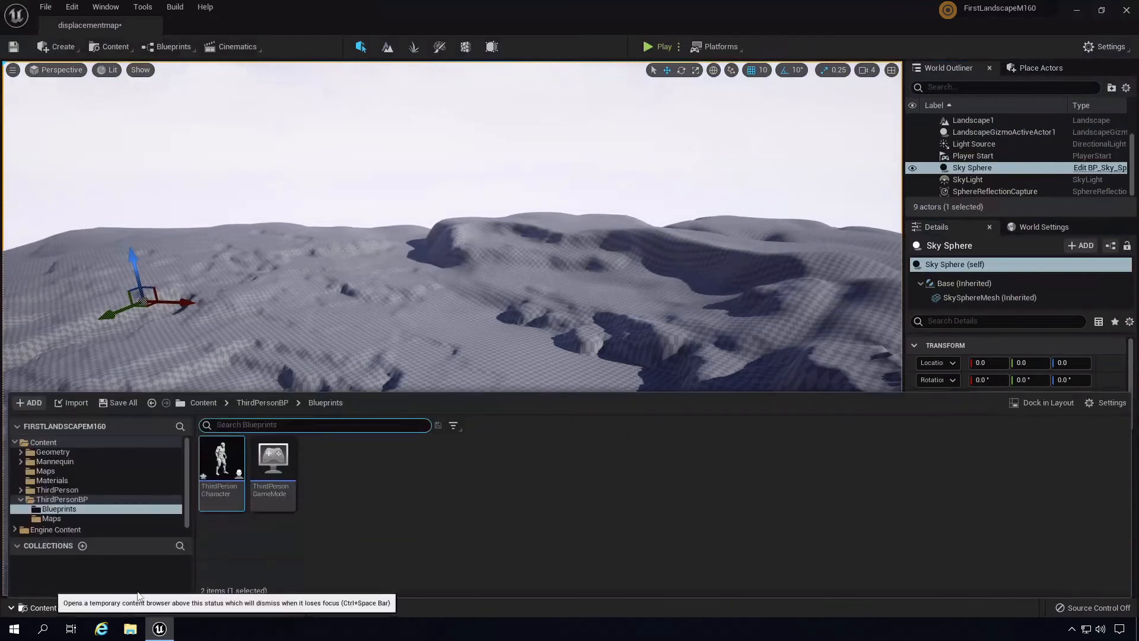
{"action": "left_click", "coordinate": [46, 470]}
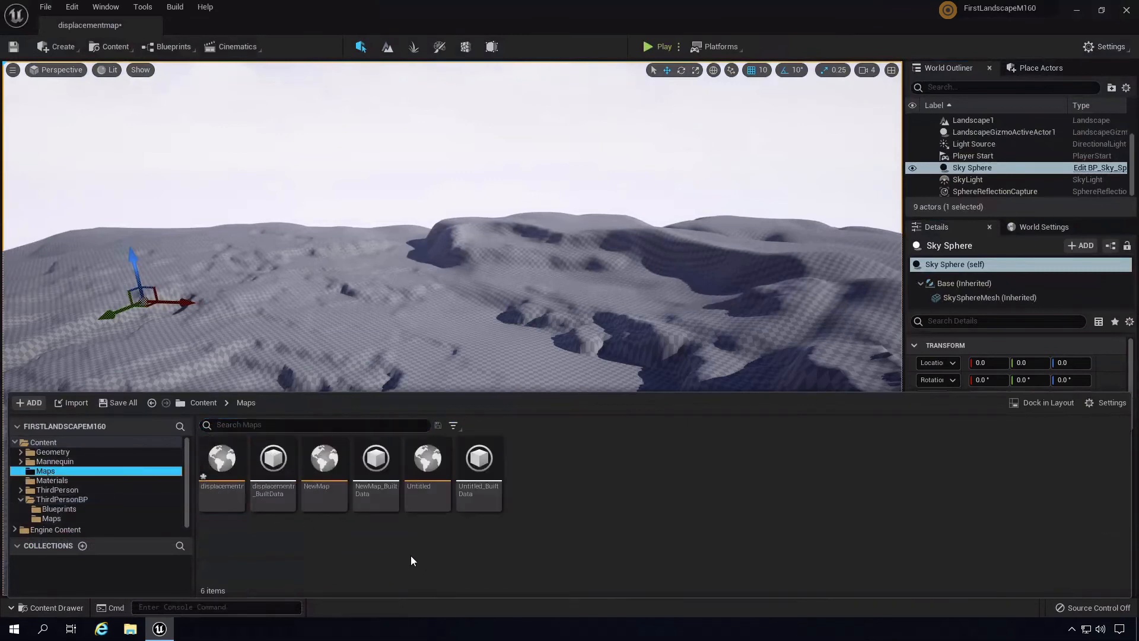
{"action": "double_click", "coordinate": [333, 472]}
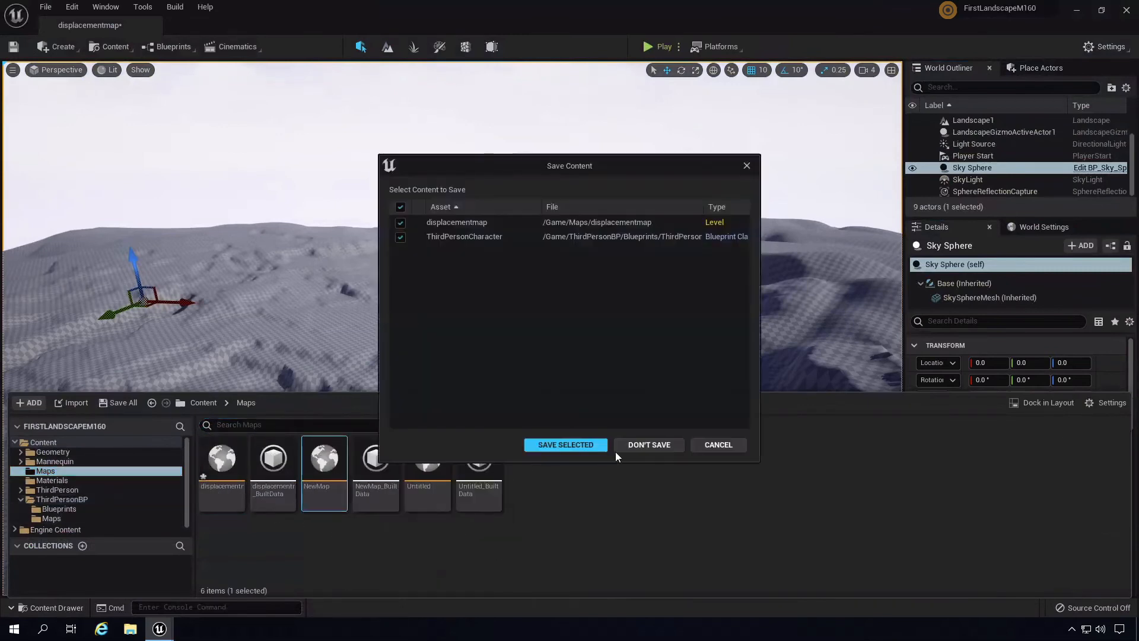
{"action": "left_click", "coordinate": [649, 445]}
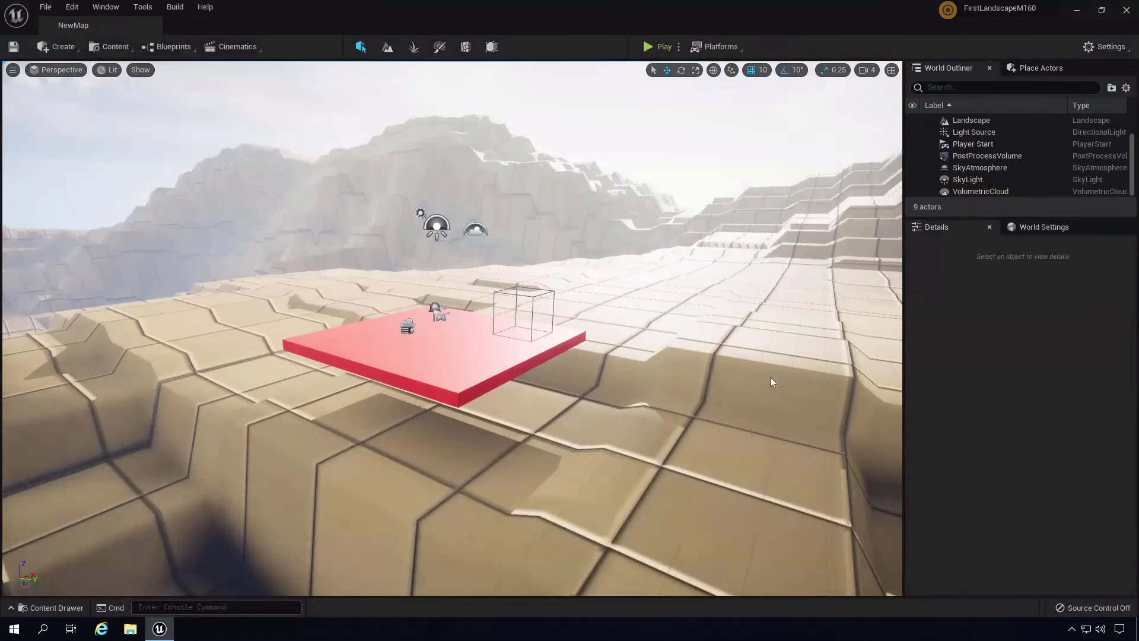
- Fly around the desert, then select the VolumetricCloud and ExponentialHeightFog actors
{"action": "right_click_drag", "start_coordinate": [691, 416], "coordinate": [596, 551]}
{"action": "key", "text": "s"}
{"action": "key", "text": "w"}
{"action": "key", "text": "a"}
{"action": "key", "text": "d"}
{"action": "left_click", "coordinate": [364, 412]}
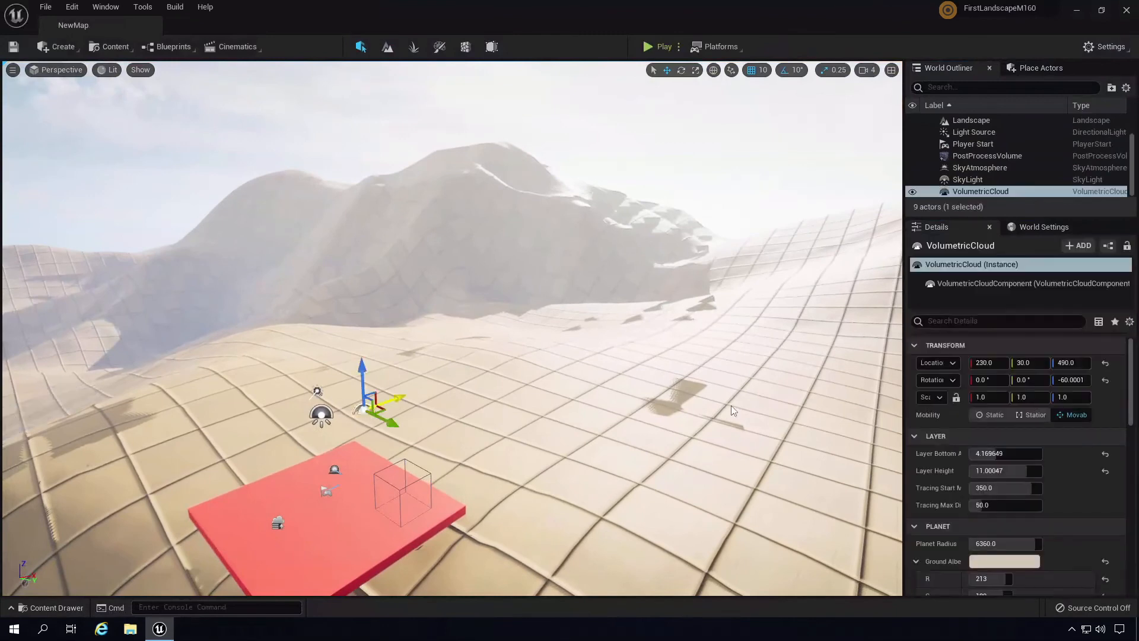
{"action": "left_click_drag", "start_coordinate": [1133, 389], "coordinate": [1131, 457]}
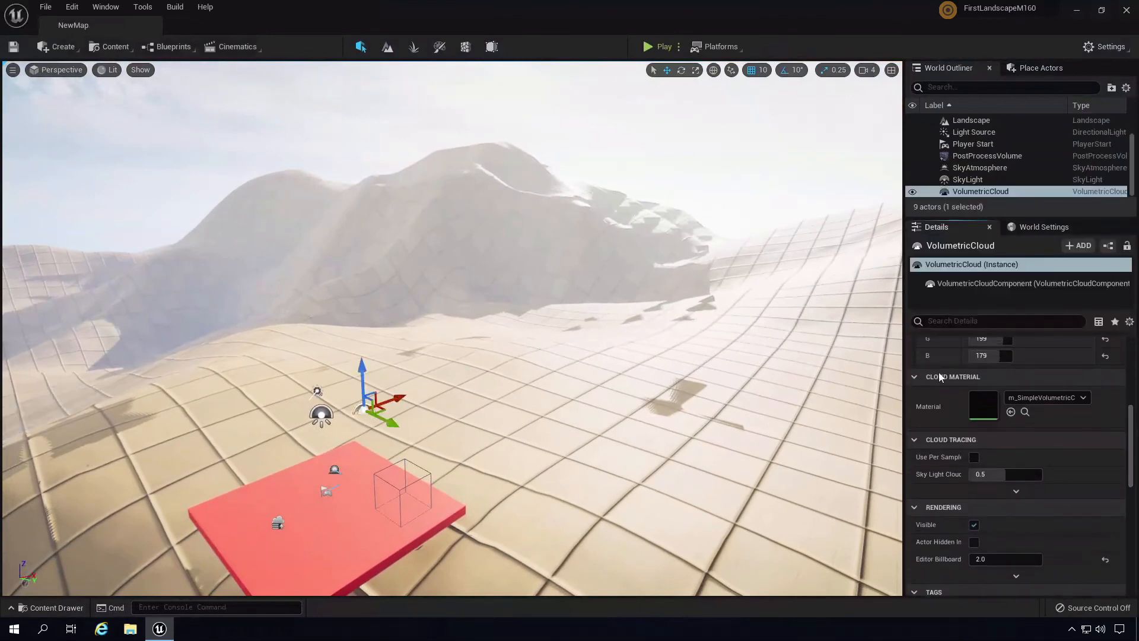
{"action": "left_click", "coordinate": [280, 522]}
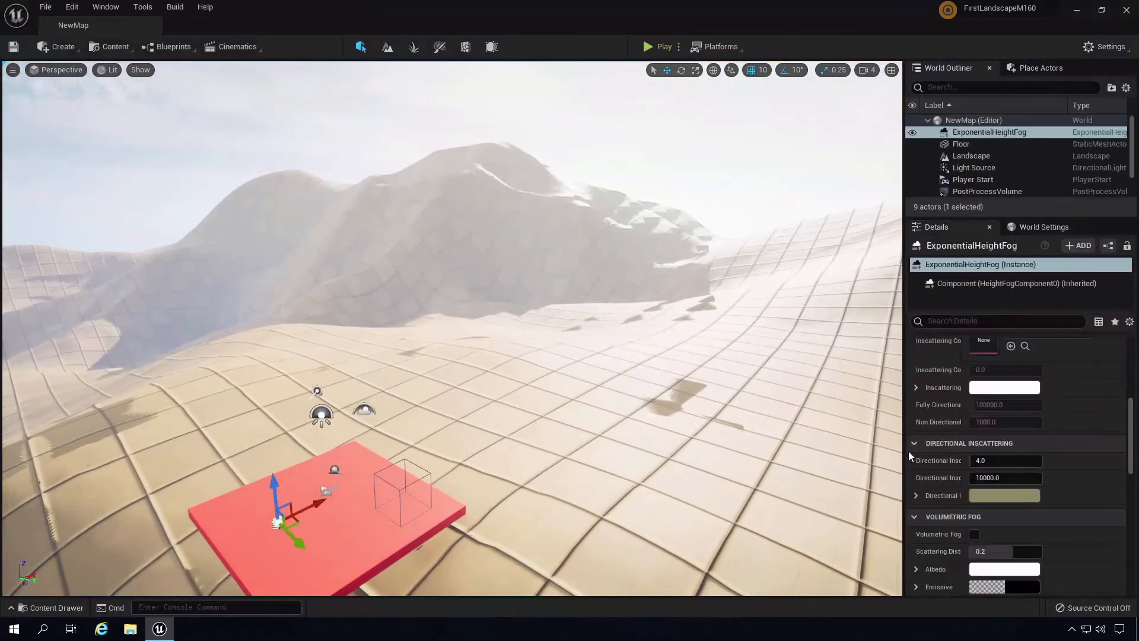
- Darken the height fog's Fog Inscattering Color in the Color Picker
{"action": "mouse_move", "coordinate": [1133, 429]}
{"action": "left_mouse_down"}
{"action": "mouse_move", "coordinate": [1137, 396]}
{"action": "mouse_move", "coordinate": [1136, 436]}
{"action": "mouse_move", "coordinate": [1137, 417]}
{"action": "left_mouse_up"}
{"action": "left_click", "coordinate": [915, 404]}
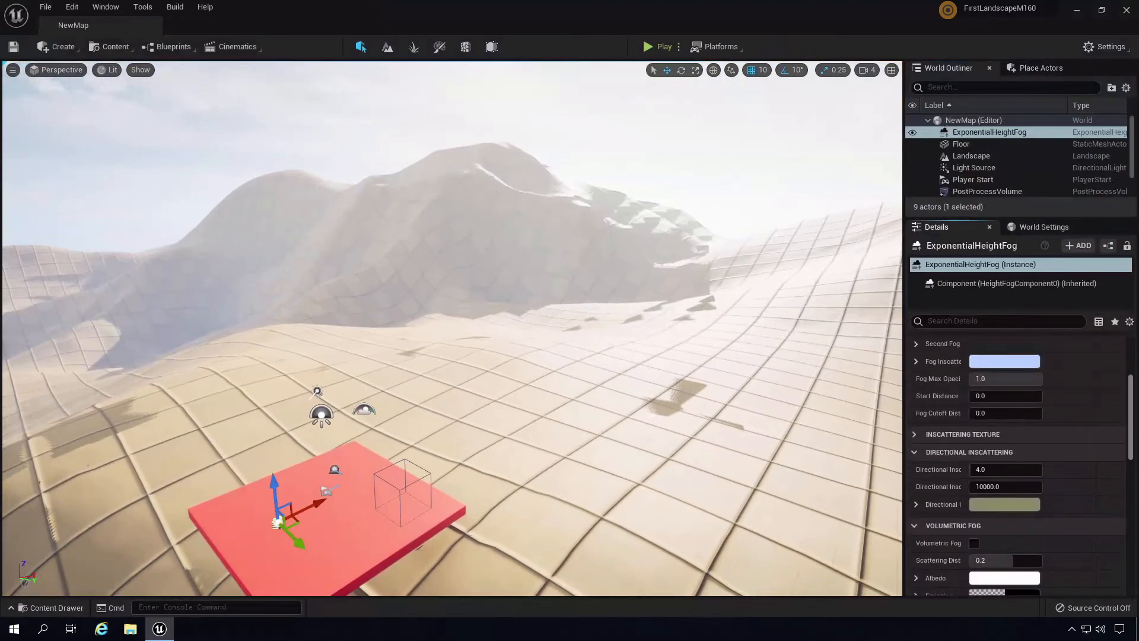
{"action": "left_click", "coordinate": [1025, 362]}
{"action": "left_click_drag", "start_coordinate": [940, 369], "coordinate": [936, 474]}
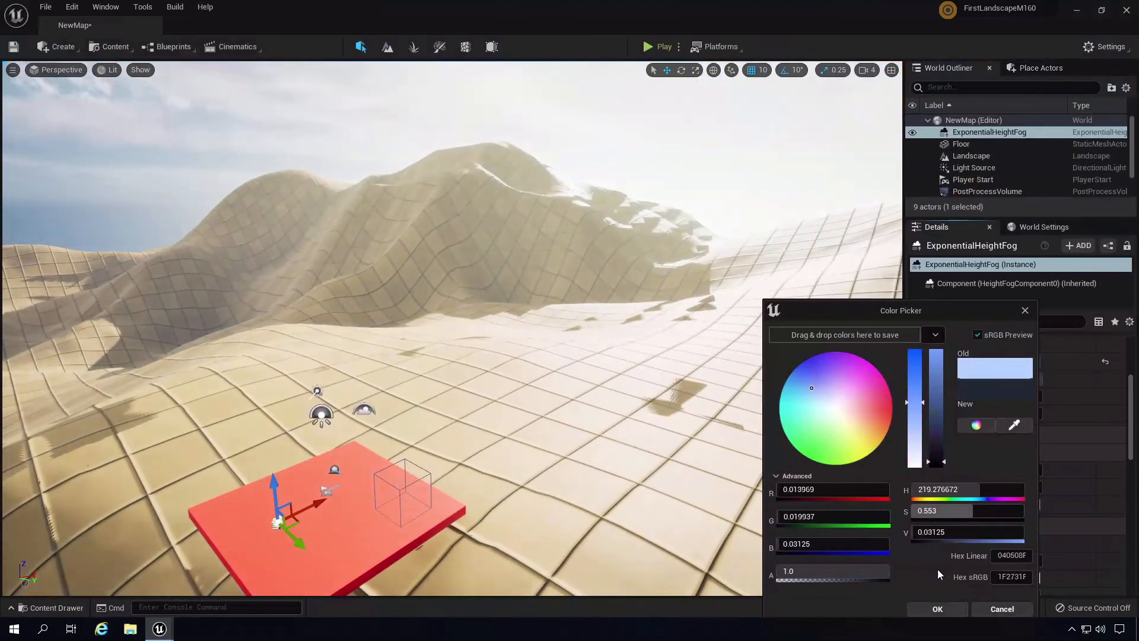
{"action": "left_click", "coordinate": [937, 610]}
- Set the Directional Inscattering Color to near black
{"action": "left_click", "coordinate": [1009, 506]}
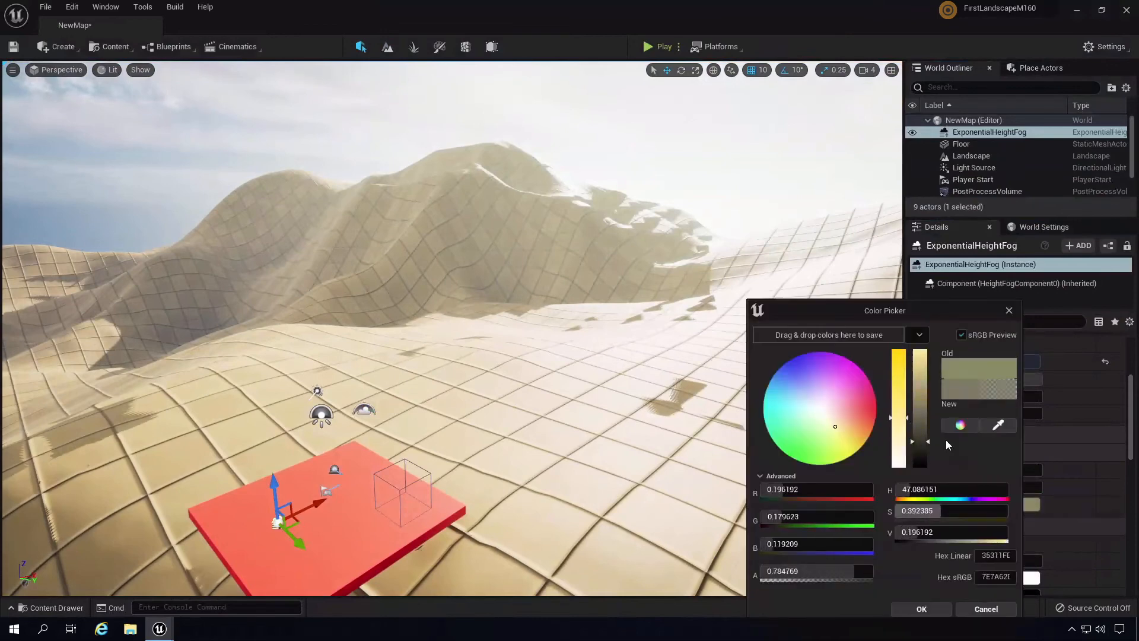
{"action": "mouse_move", "coordinate": [922, 459]}
{"action": "left_mouse_down"}
{"action": "mouse_move", "coordinate": [919, 480]}
{"action": "mouse_move", "coordinate": [924, 465]}
{"action": "left_mouse_up"}
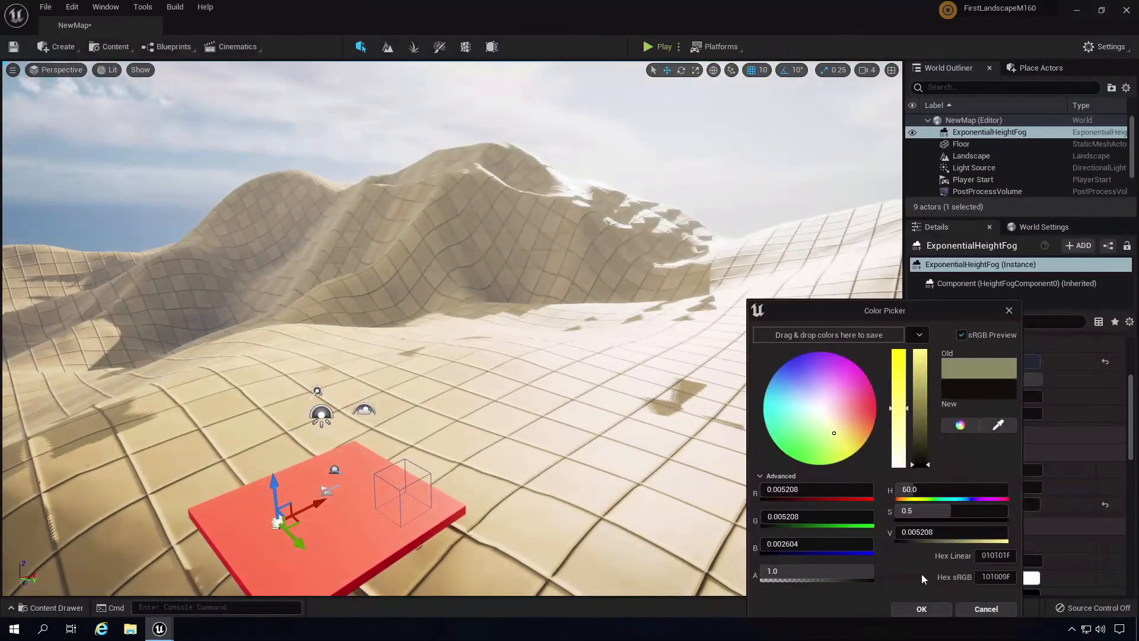
{"action": "left_click", "coordinate": [924, 605]}
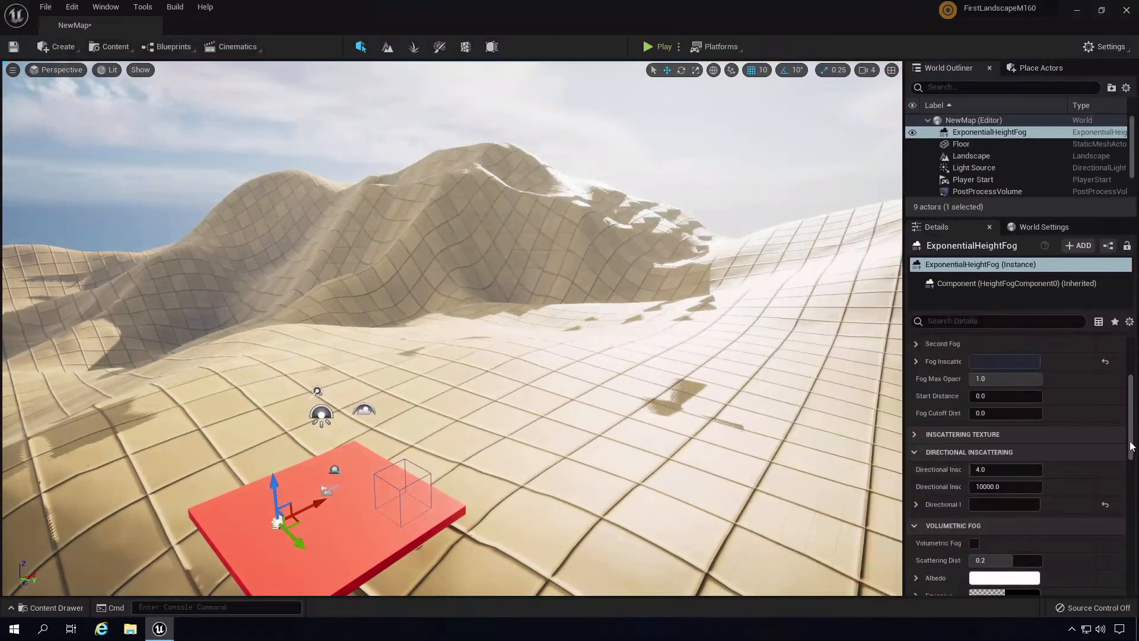
{"action": "left_click_drag", "start_coordinate": [1130, 418], "coordinate": [1131, 381]}
- Try a fog density of 0.0044, then reset it back to 0.02
{"action": "left_click", "coordinate": [992, 453]}
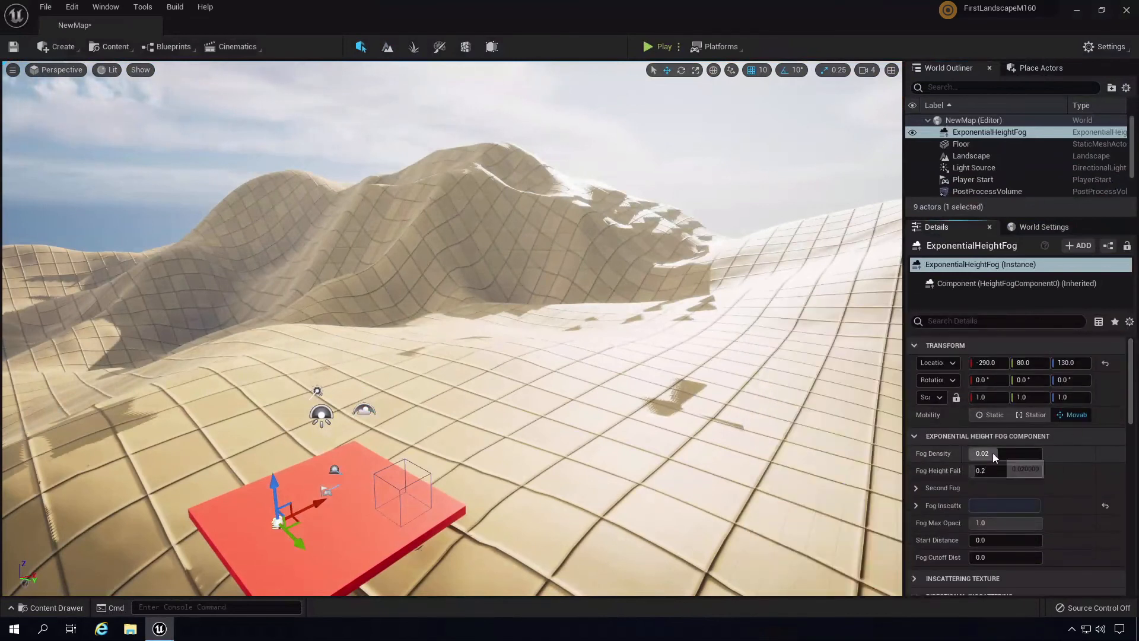
{"action": "type", "text": "0.0044"}
{"action": "left_click_drag", "start_coordinate": [966, 448], "coordinate": [941, 450]}
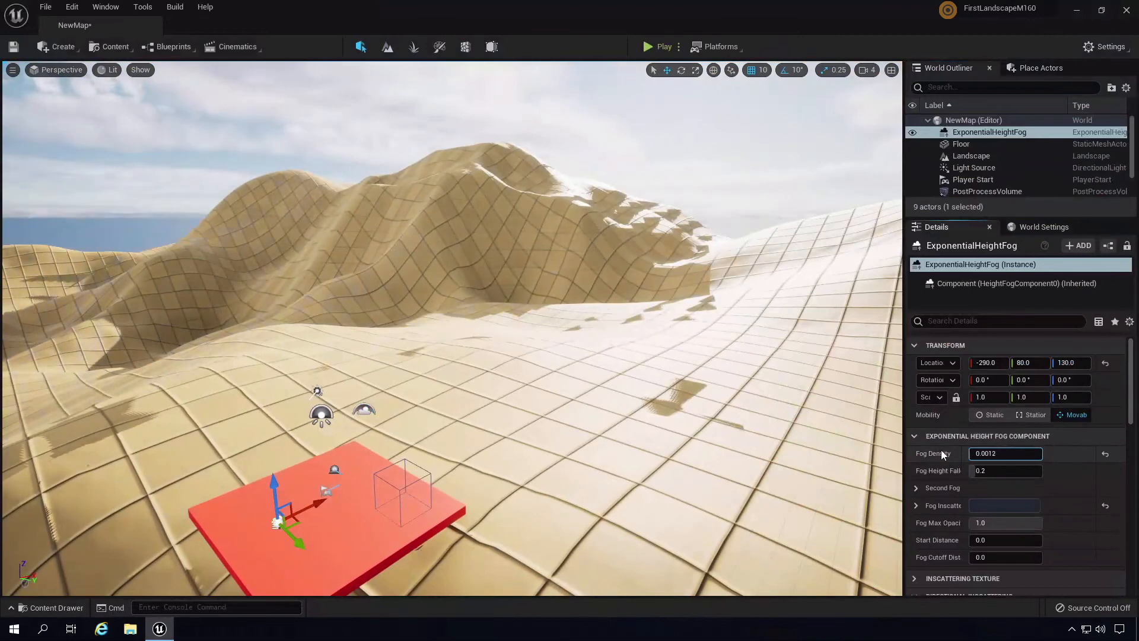
{"action": "left_click", "coordinate": [1104, 456]}
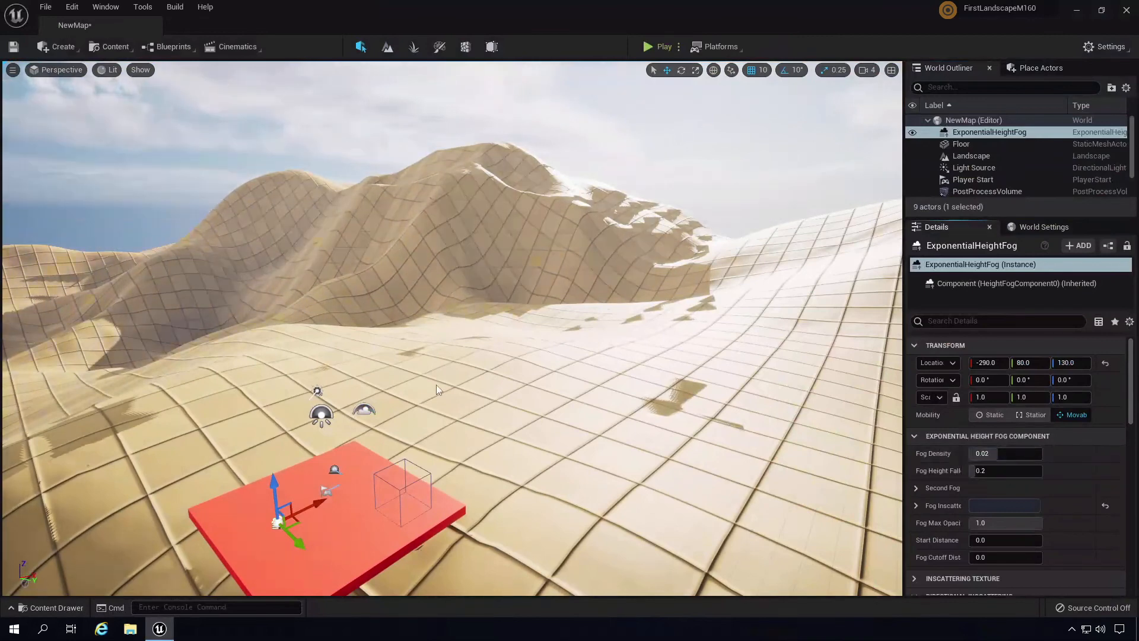
- Raise Fog Height Falloff slightly above 0.2
{"action": "right_click_drag", "start_coordinate": [436, 384], "coordinate": [445, 348]}
{"action": "left_click_drag", "start_coordinate": [974, 471], "coordinate": [1011, 472]}
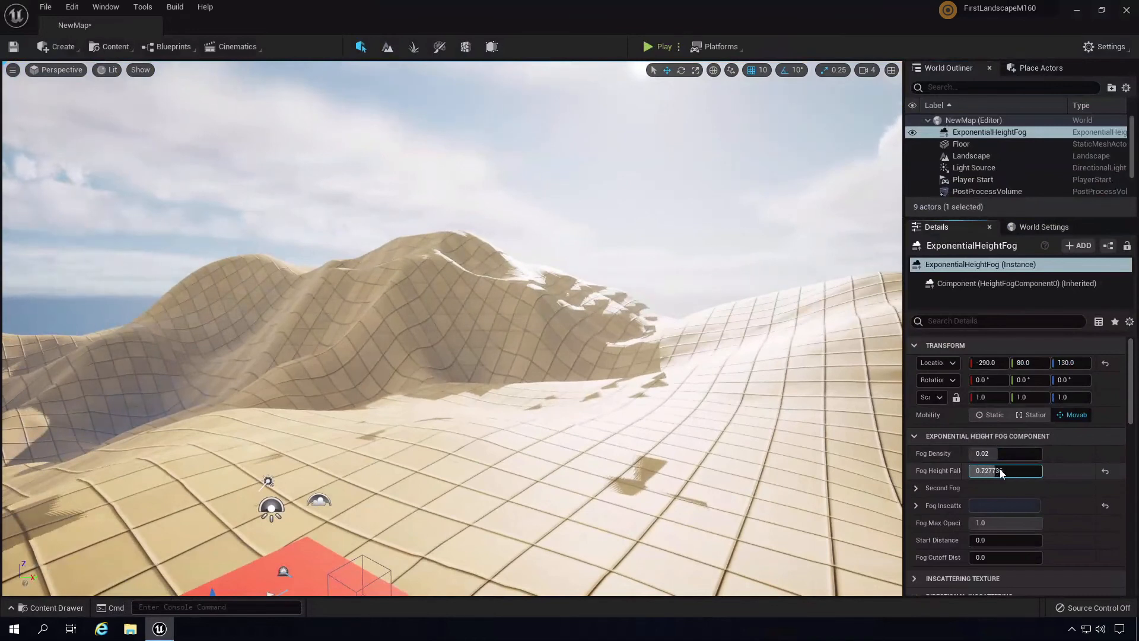
{"action": "left_click_drag", "start_coordinate": [1130, 420], "coordinate": [1105, 482]}
- Try a darker volumetric fog Albedo, cancel to keep it white, and check the view
{"action": "left_click", "coordinate": [1001, 505]}
{"action": "mouse_move", "coordinate": [916, 383]}
{"action": "left_mouse_down"}
{"action": "mouse_move", "coordinate": [917, 430]}
{"action": "mouse_move", "coordinate": [899, 443]}
{"action": "mouse_move", "coordinate": [908, 463]}
{"action": "mouse_move", "coordinate": [910, 404]}
{"action": "mouse_move", "coordinate": [954, 544]}
{"action": "left_mouse_up"}
{"action": "left_click", "coordinate": [984, 608]}
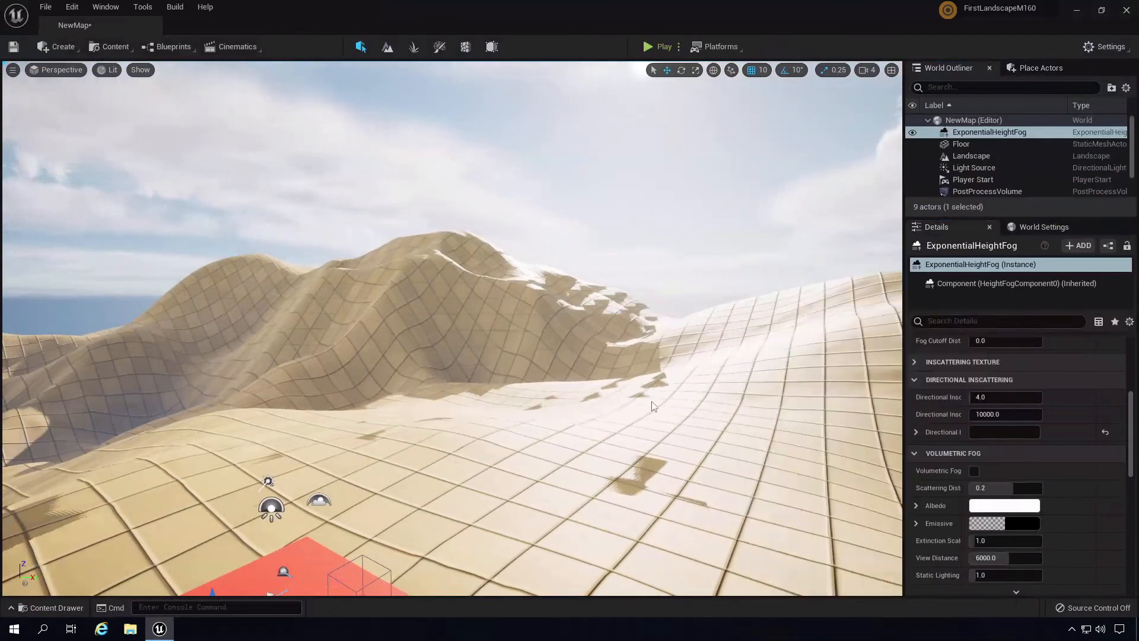
{"action": "right_click_drag", "start_coordinate": [651, 401], "coordinate": [656, 585]}
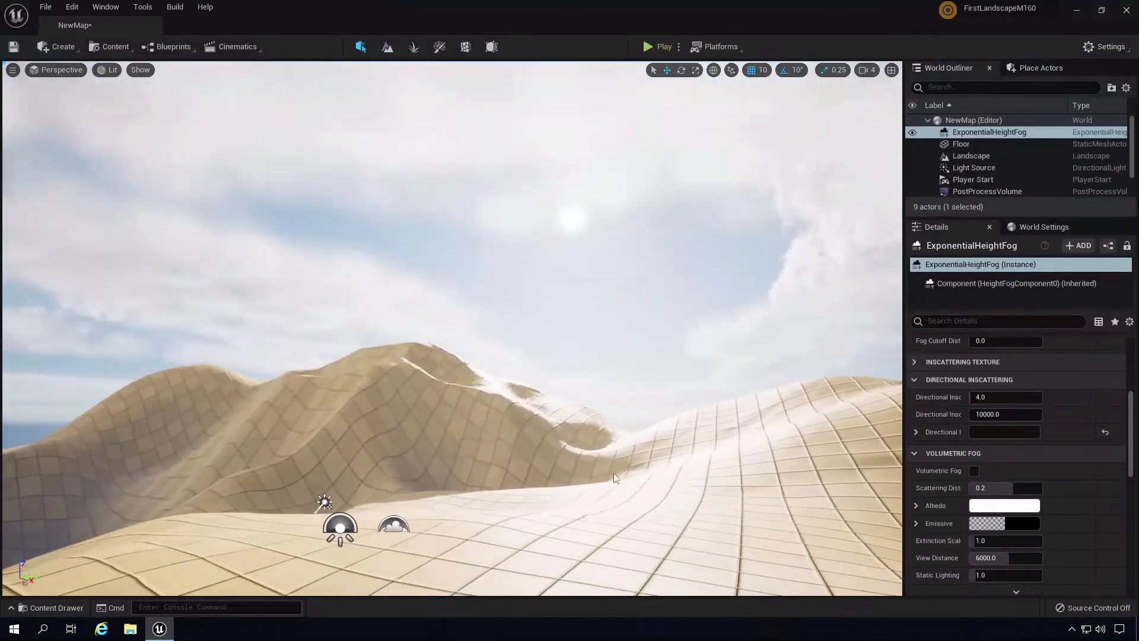
{"action": "right_click_drag", "start_coordinate": [614, 472], "coordinate": [618, 475]}
{"action": "right_click_drag", "start_coordinate": [587, 437], "coordinate": [606, 478]}
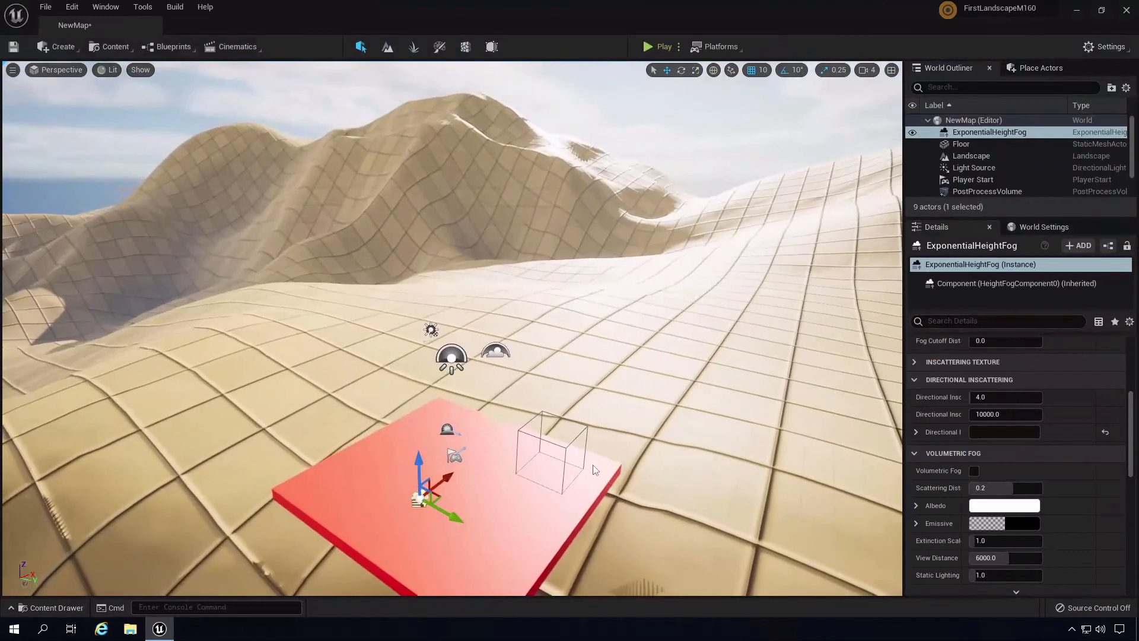
- Inspect the VolumetricCloud and SkyLight Details, scrolling through the cloud settings
{"action": "left_click", "coordinate": [497, 356]}
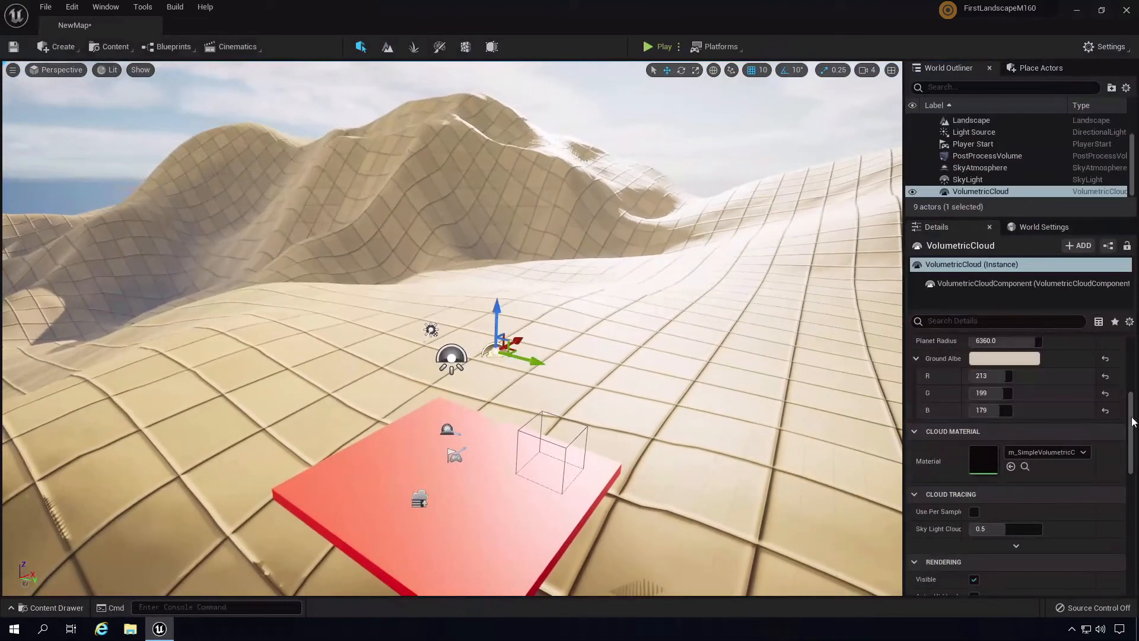
{"action": "left_click_drag", "start_coordinate": [1128, 408], "coordinate": [1110, 482]}
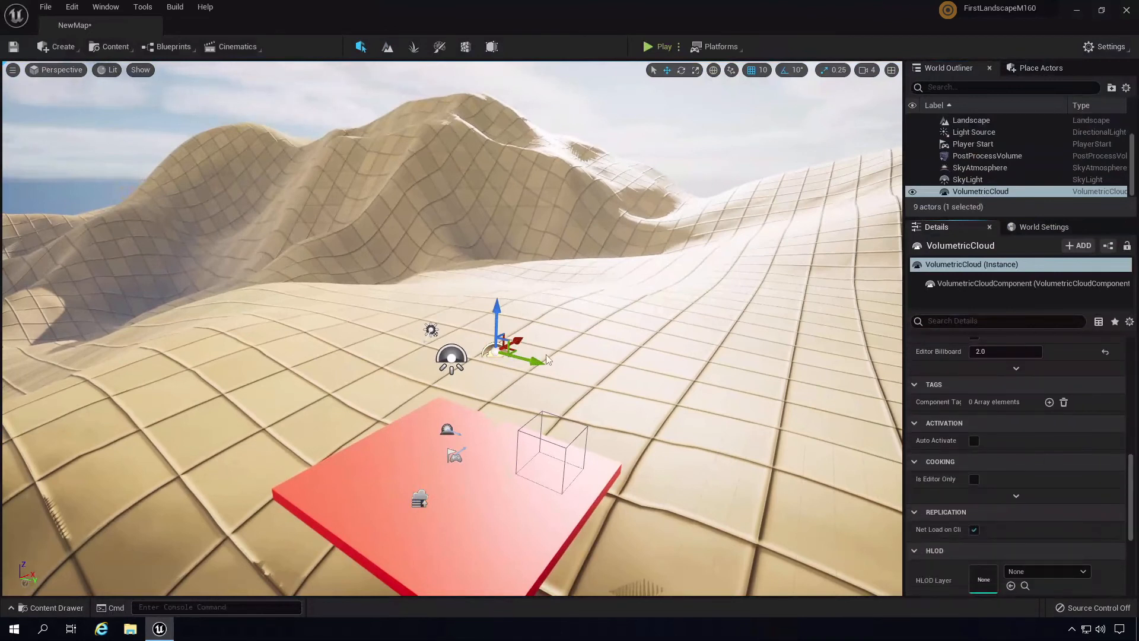
{"action": "left_click", "coordinate": [450, 358]}
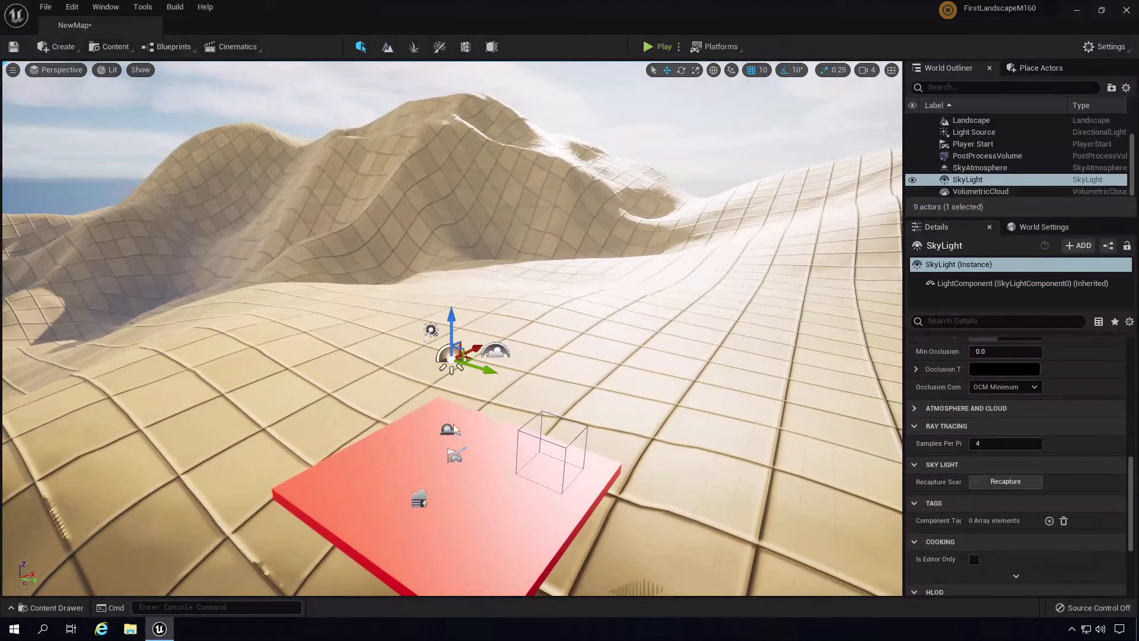
{"action": "left_click", "coordinate": [496, 353]}
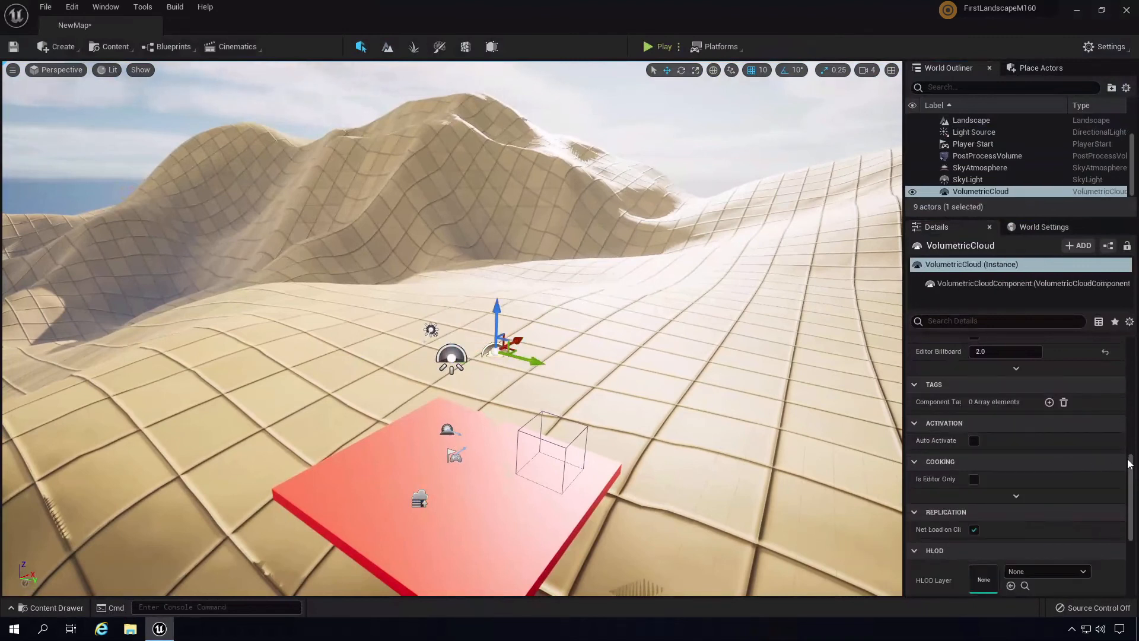
{"action": "left_click_drag", "start_coordinate": [1129, 465], "coordinate": [1129, 337]}
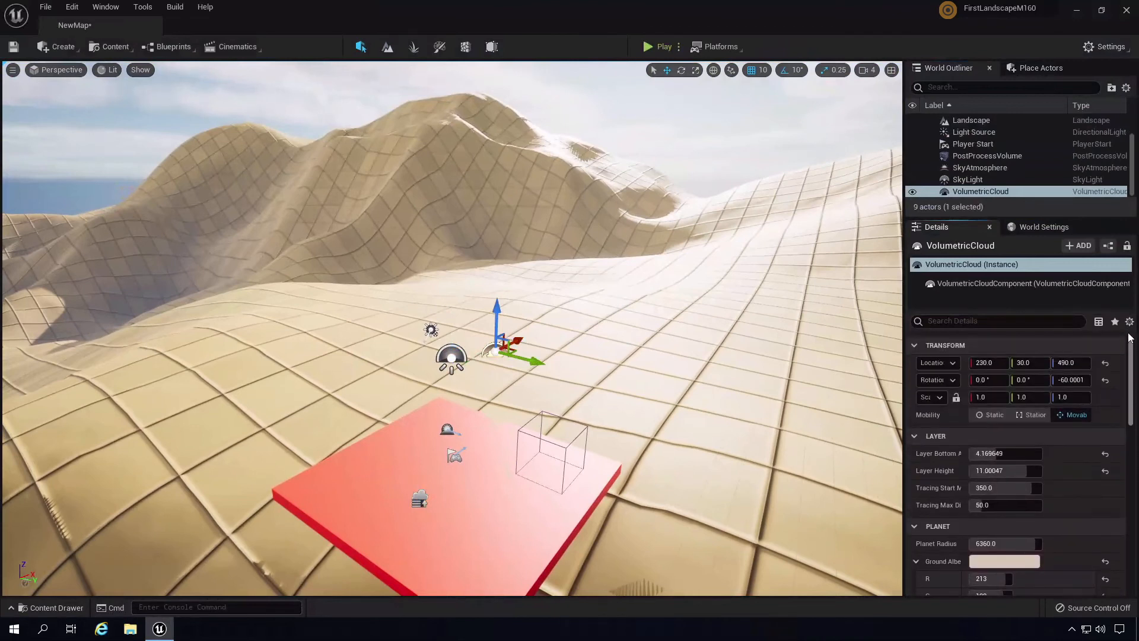
- Review the SkyAtmosphere and cloud settings, ending on the Light Source directional light
{"action": "left_click", "coordinate": [431, 330]}
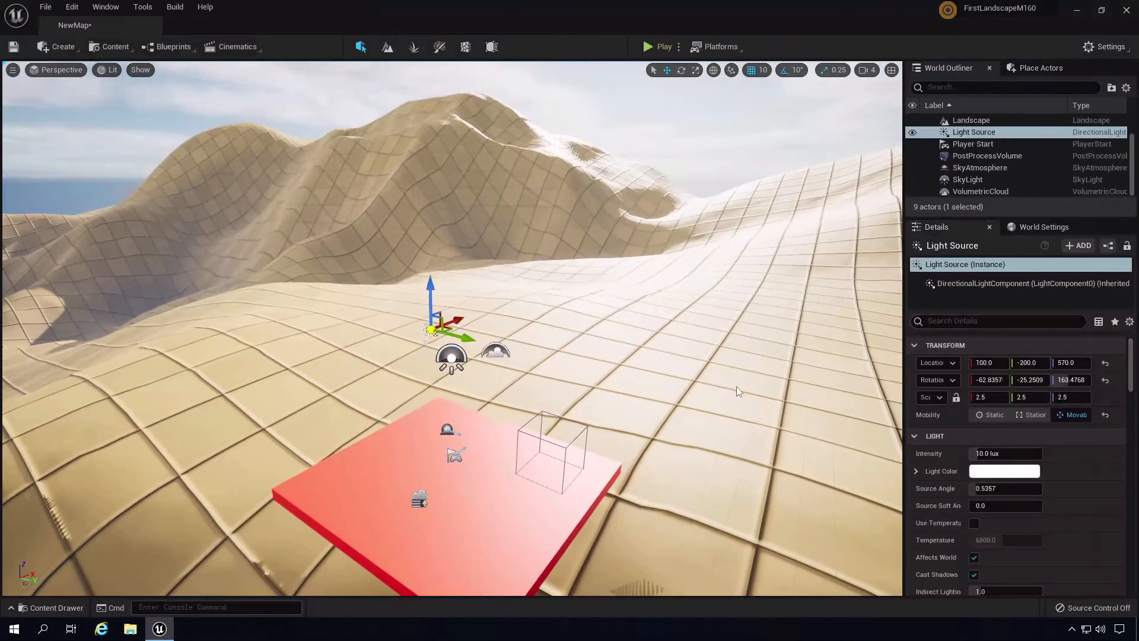
{"action": "left_click", "coordinate": [447, 428]}
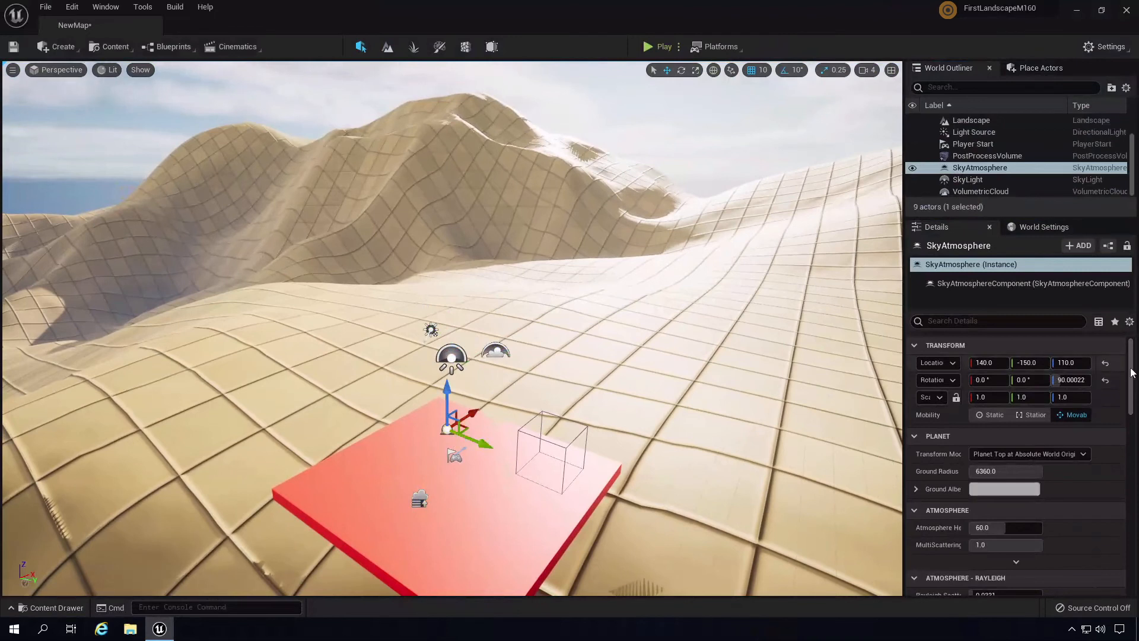
{"action": "left_click_drag", "start_coordinate": [1130, 372], "coordinate": [1133, 418]}
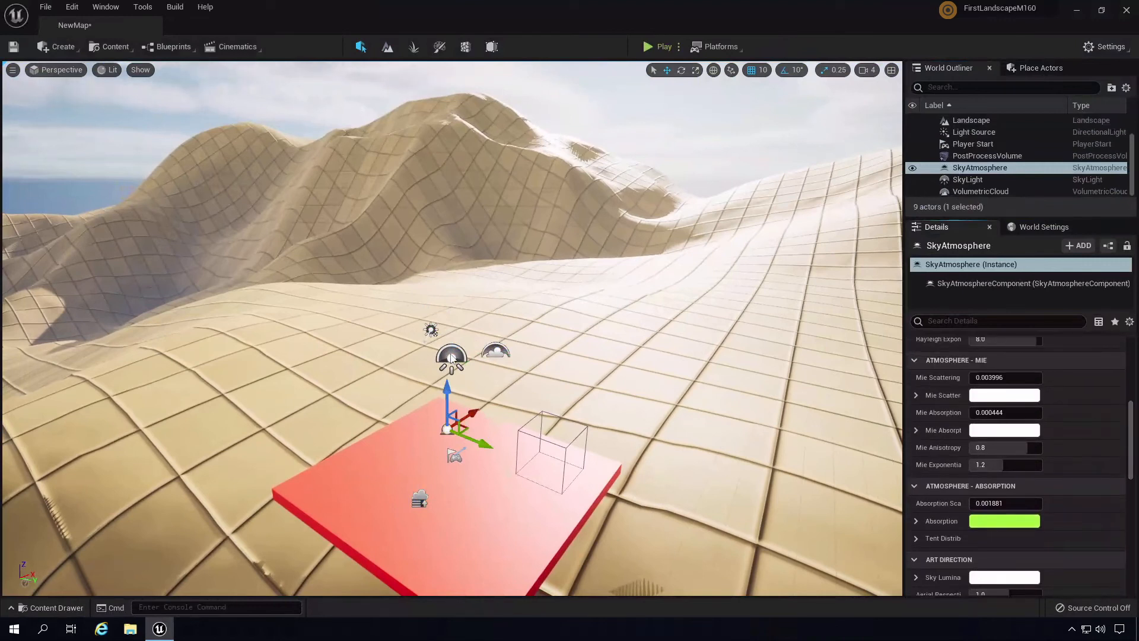
{"action": "left_click", "coordinate": [494, 354]}
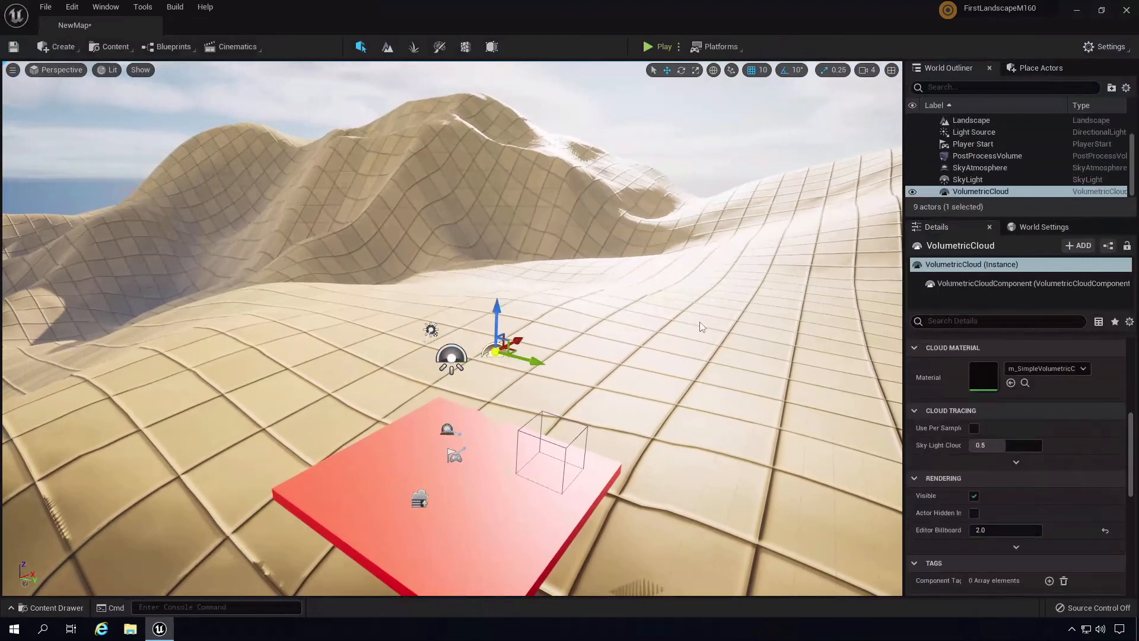
{"action": "mouse_move", "coordinate": [1130, 446]}
{"action": "left_mouse_down"}
{"action": "mouse_move", "coordinate": [1130, 399]}
{"action": "mouse_move", "coordinate": [1137, 560]}
{"action": "mouse_move", "coordinate": [1131, 397]}
{"action": "left_mouse_up"}
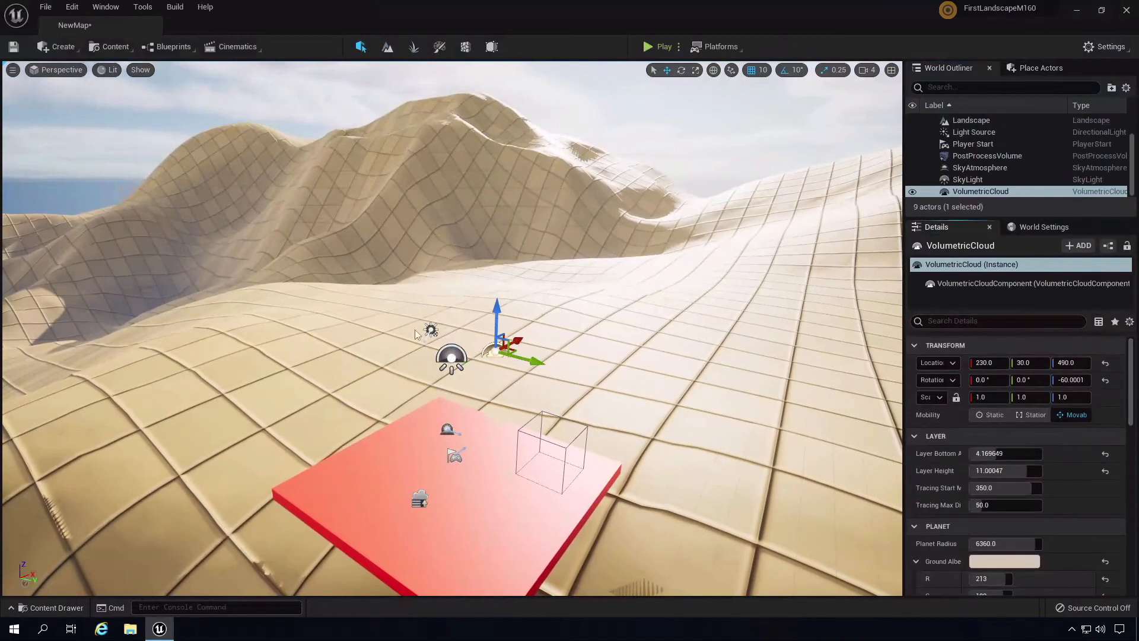
{"action": "left_click", "coordinate": [430, 330]}
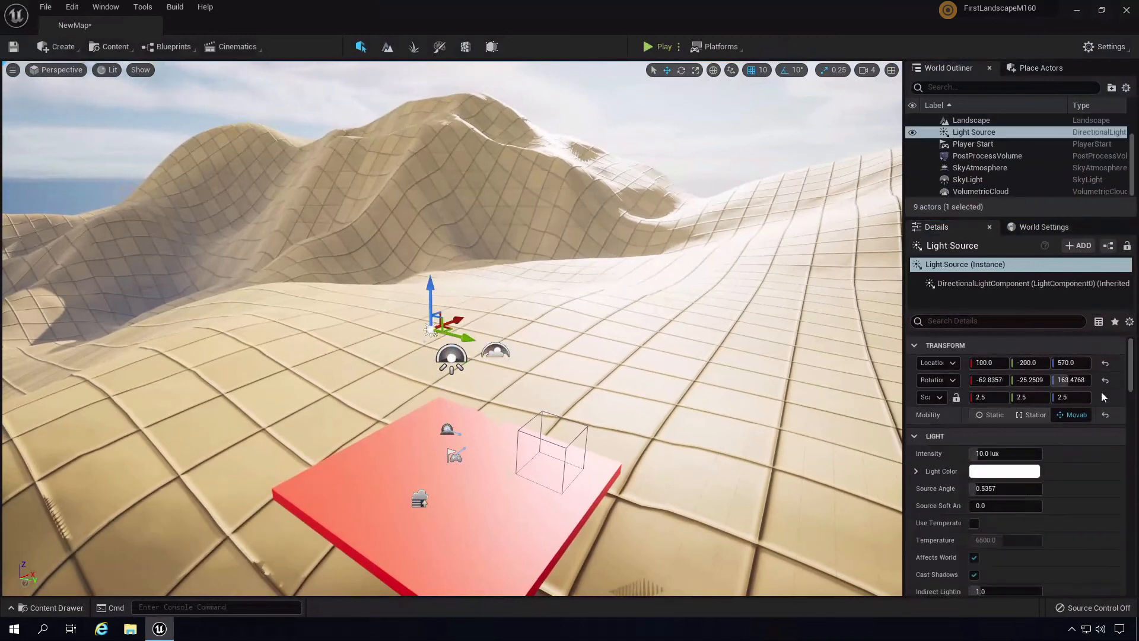
- Widen the Details name column and tick Cast Cloud Shadows on the Light Source
{"action": "left_click_drag", "start_coordinate": [1130, 377], "coordinate": [1129, 492]}
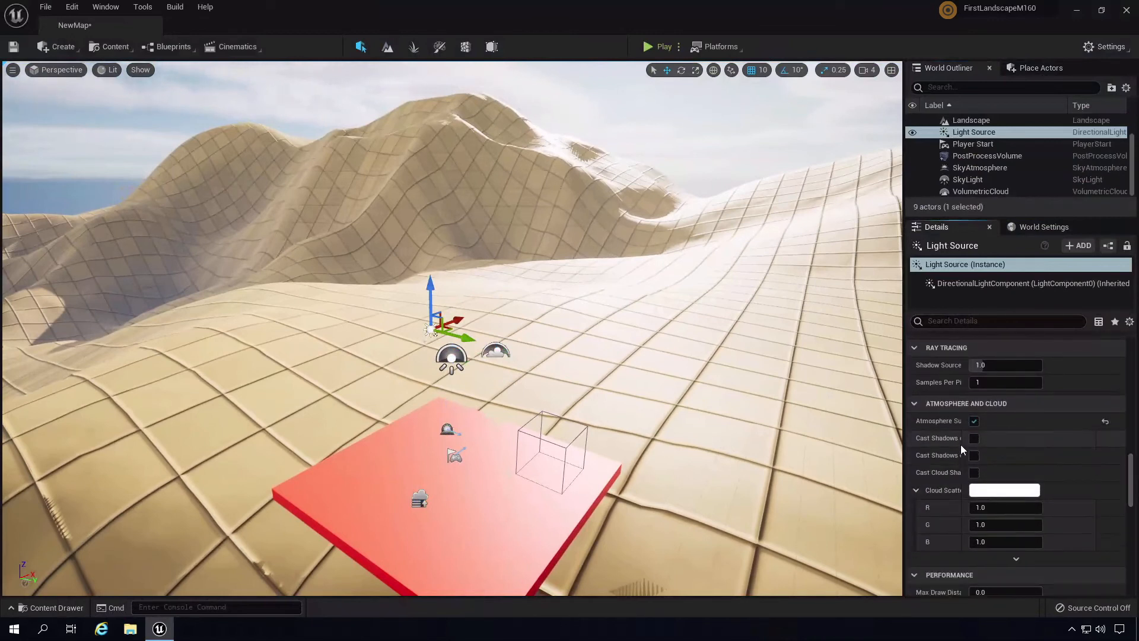
{"action": "left_click_drag", "start_coordinate": [959, 444], "coordinate": [1010, 454]}
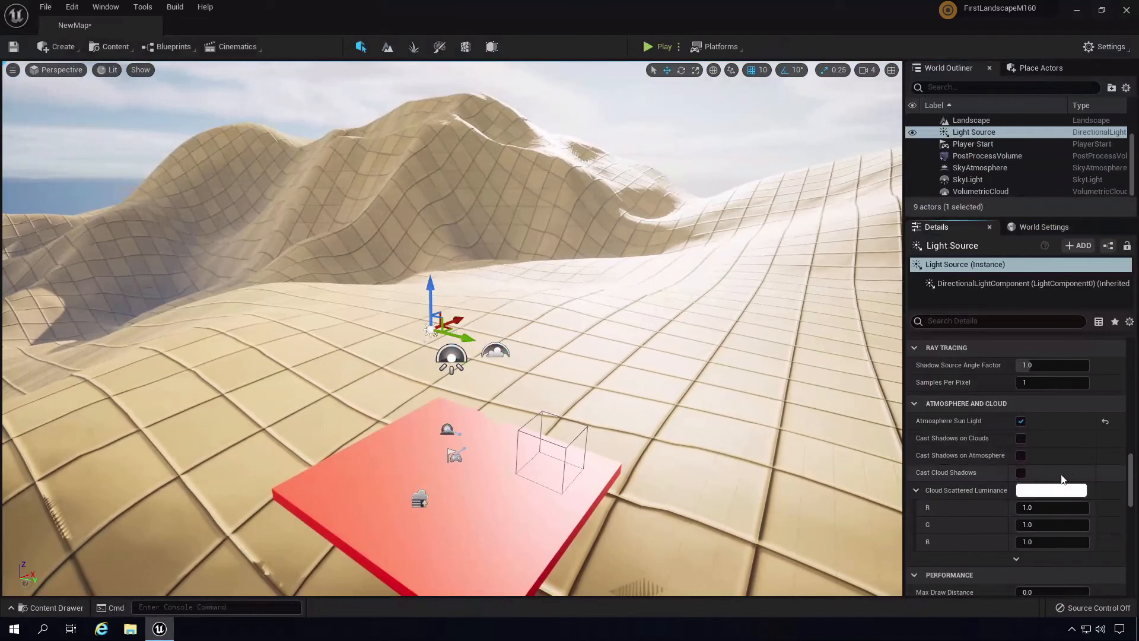
{"action": "left_click", "coordinate": [1021, 472]}
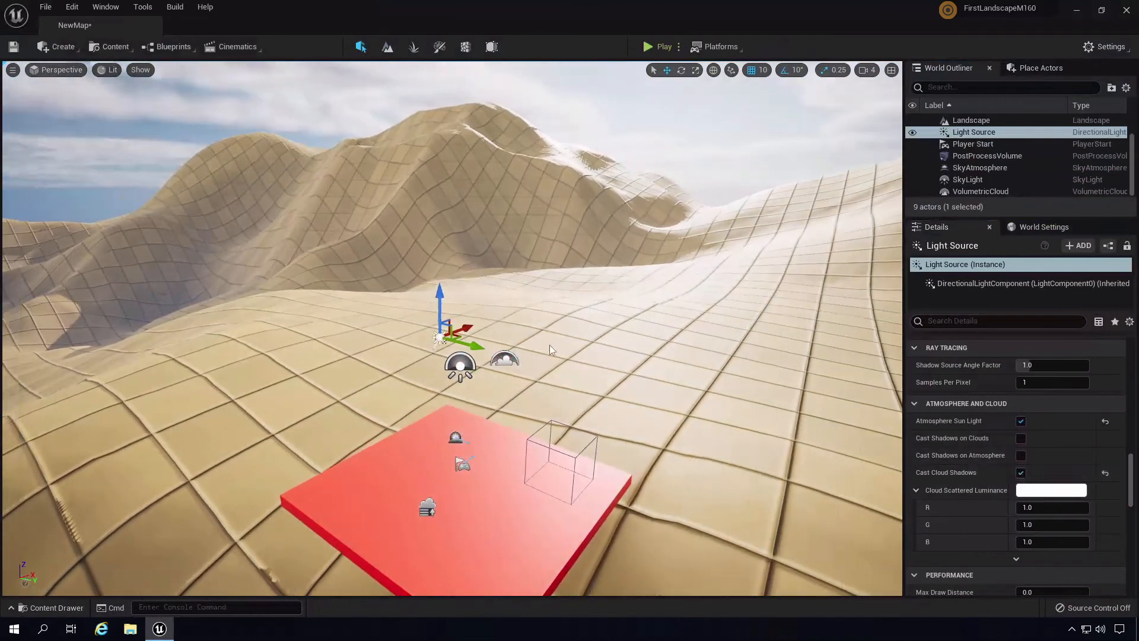
- Tilt the view toward the clouds, then select the ExponentialHeightFog actor
{"action": "right_click_drag", "start_coordinate": [549, 344], "coordinate": [519, 325]}
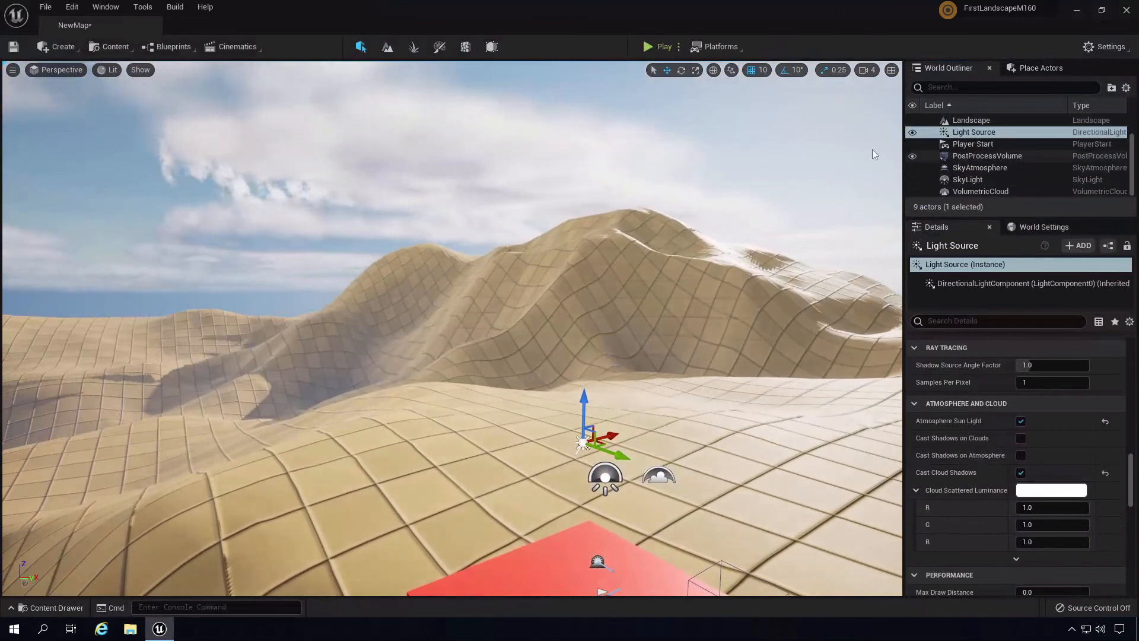
{"action": "left_click_drag", "start_coordinate": [1133, 477], "coordinate": [1127, 332]}
{"action": "right_click_drag", "start_coordinate": [689, 496], "coordinate": [689, 510]}
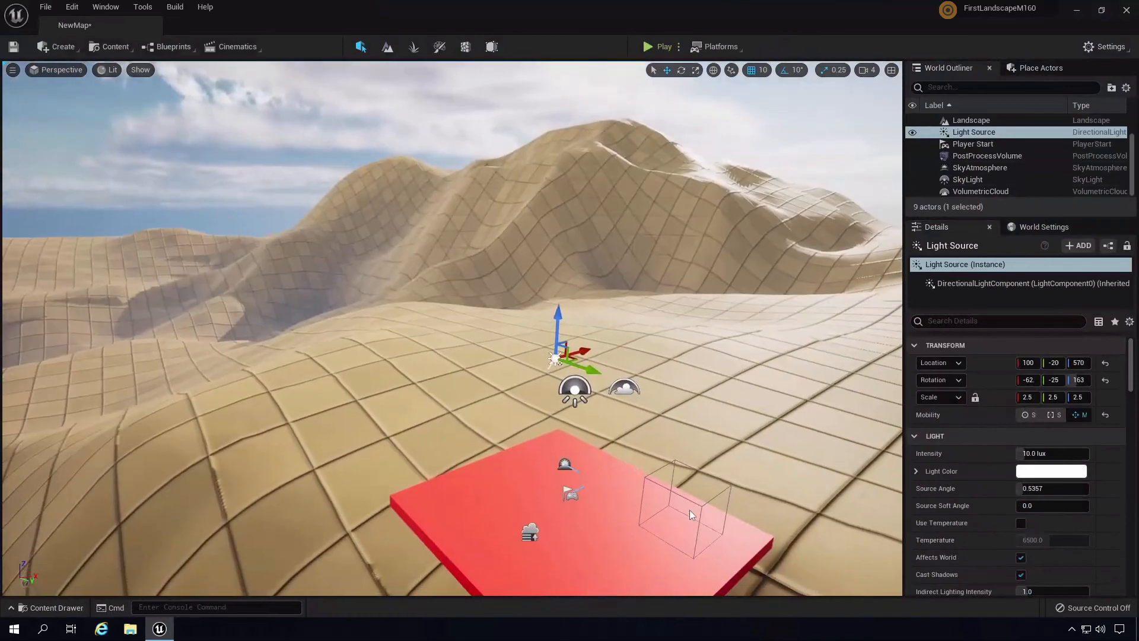
{"action": "left_click", "coordinate": [530, 532]}
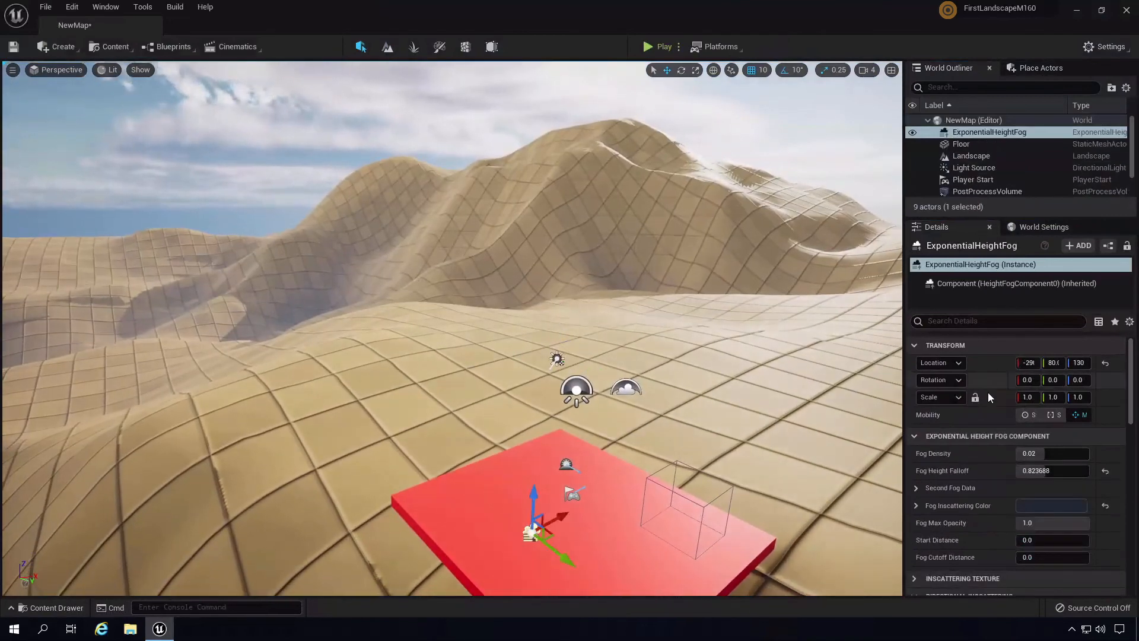
- Lower the height fog's Fog Density to 0.0008
{"action": "left_click_drag", "start_coordinate": [1041, 453], "coordinate": [989, 451]}
{"action": "type", "text": "004"}
{"action": "right_click_drag", "start_coordinate": [642, 360], "coordinate": [936, 519]}
{"action": "key", "text": "s"}
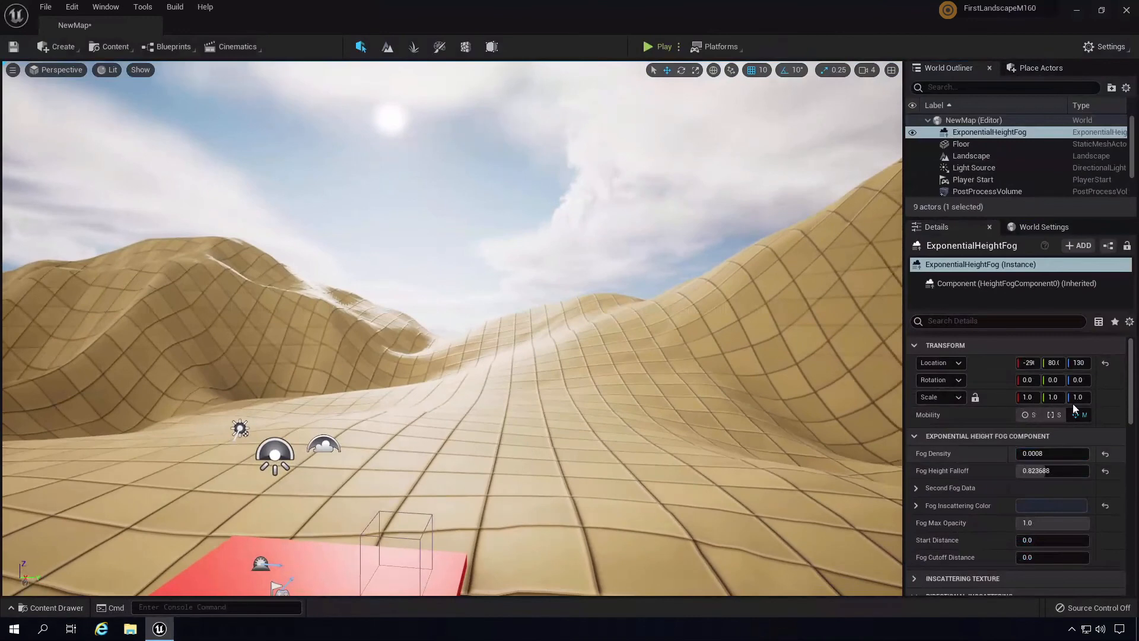
- Enable Volumetric Fog on the height fog, then select the sun light
{"action": "left_click_drag", "start_coordinate": [1131, 389], "coordinate": [1131, 457]}
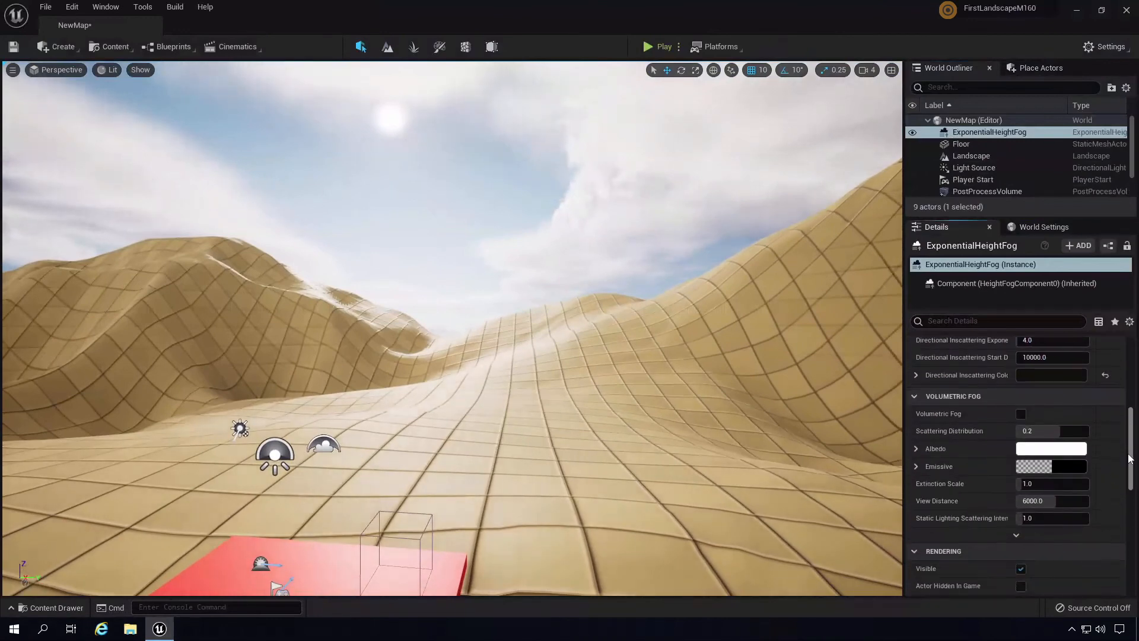
{"action": "left_click", "coordinate": [1021, 414]}
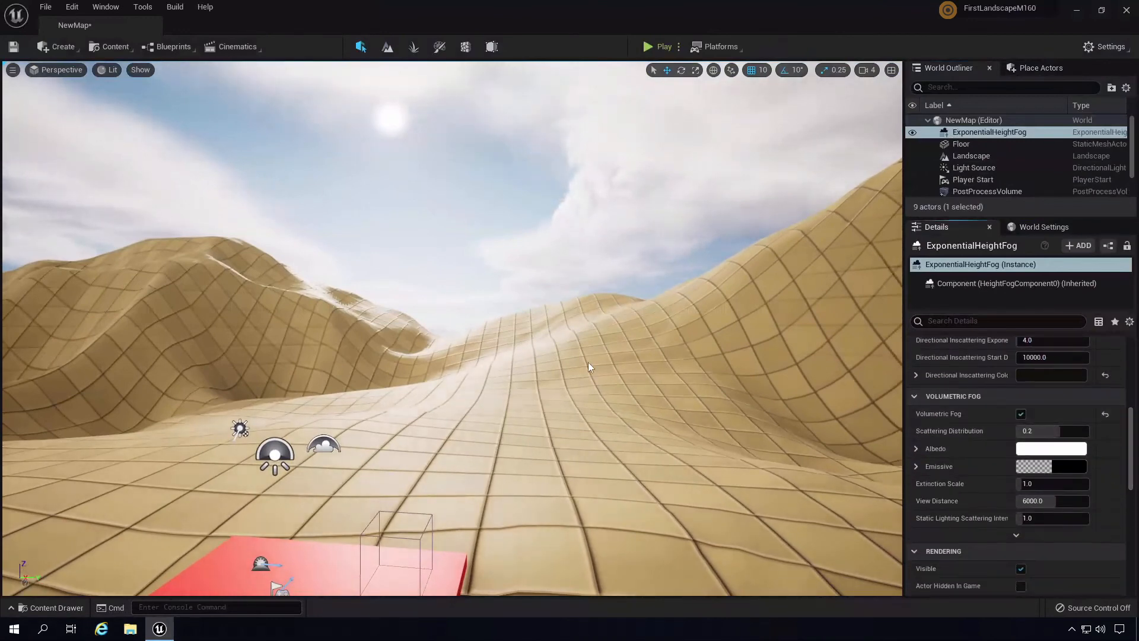
{"action": "right_click_drag", "start_coordinate": [589, 362], "coordinate": [460, 372]}
{"action": "left_click", "coordinate": [332, 392]}
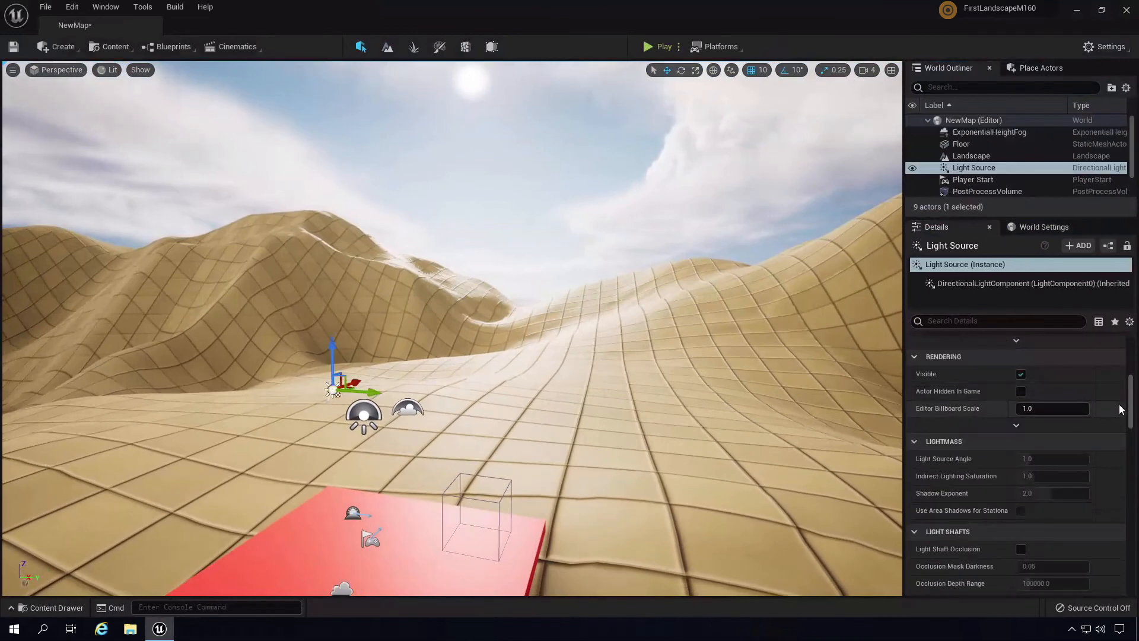
- Set the Light Source's Volumetric Scattering Intensity to 500
{"action": "left_click_drag", "start_coordinate": [1131, 396], "coordinate": [1130, 363]}
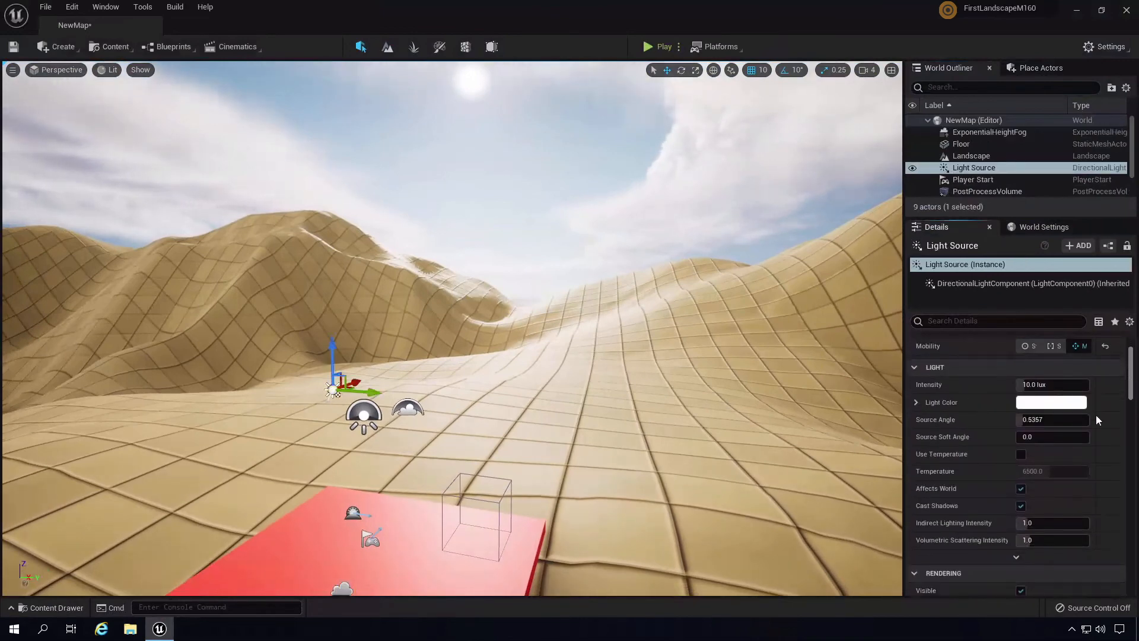
{"action": "left_click", "coordinate": [1053, 540]}
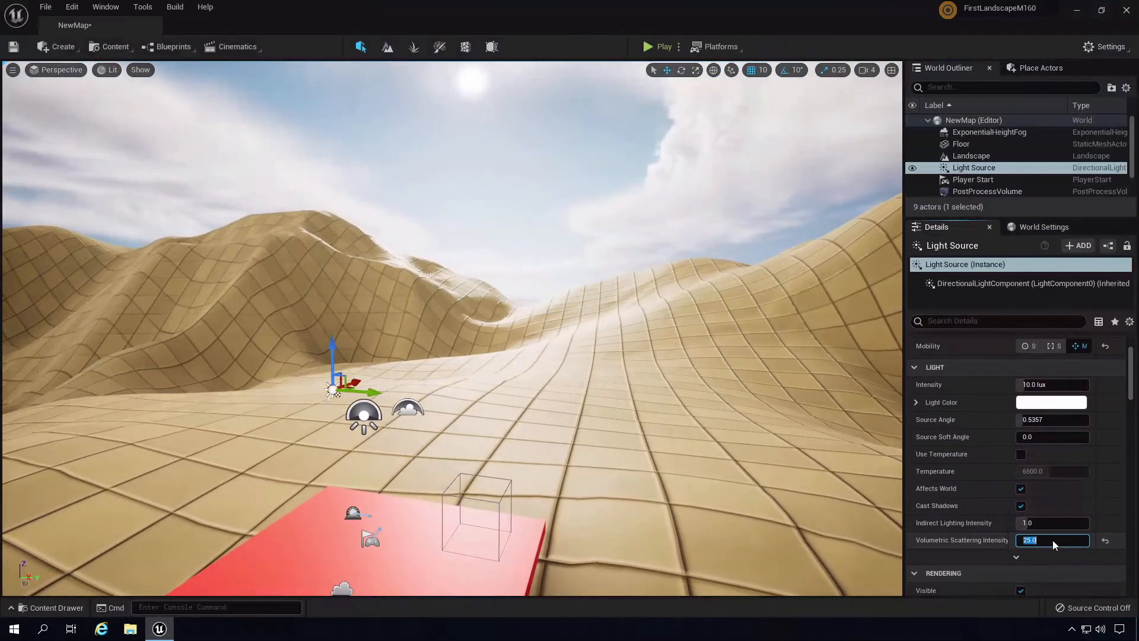
{"action": "type", "text": "500"}
{"action": "key", "text": "Return"}
{"action": "right_click_drag", "start_coordinate": [696, 433], "coordinate": [696, 457]}
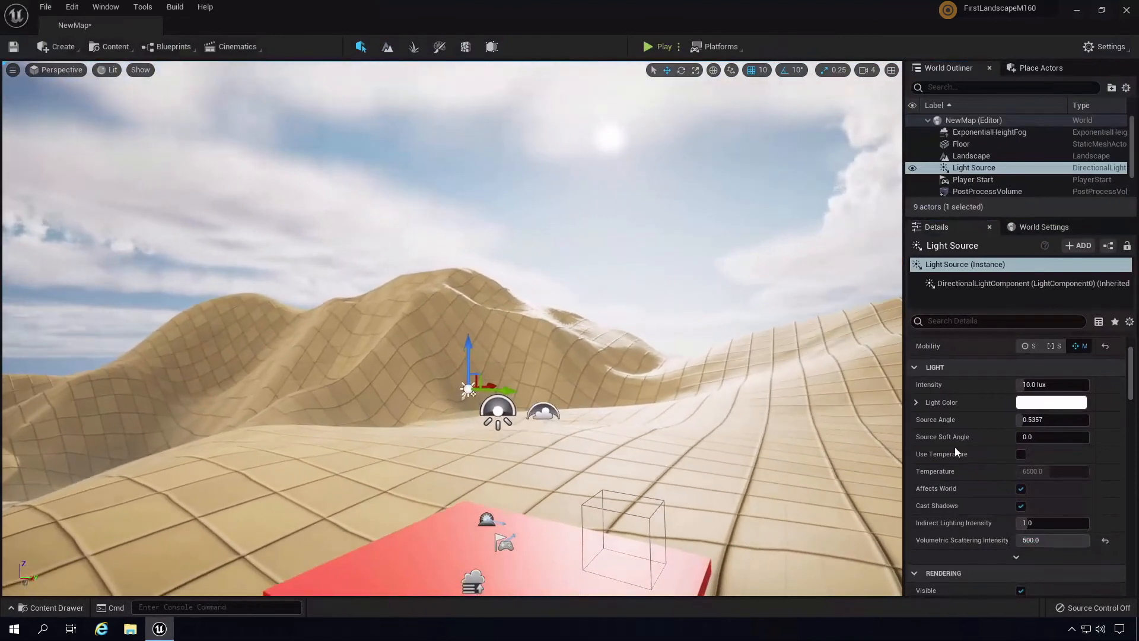
{"action": "left_click", "coordinate": [1041, 541]}
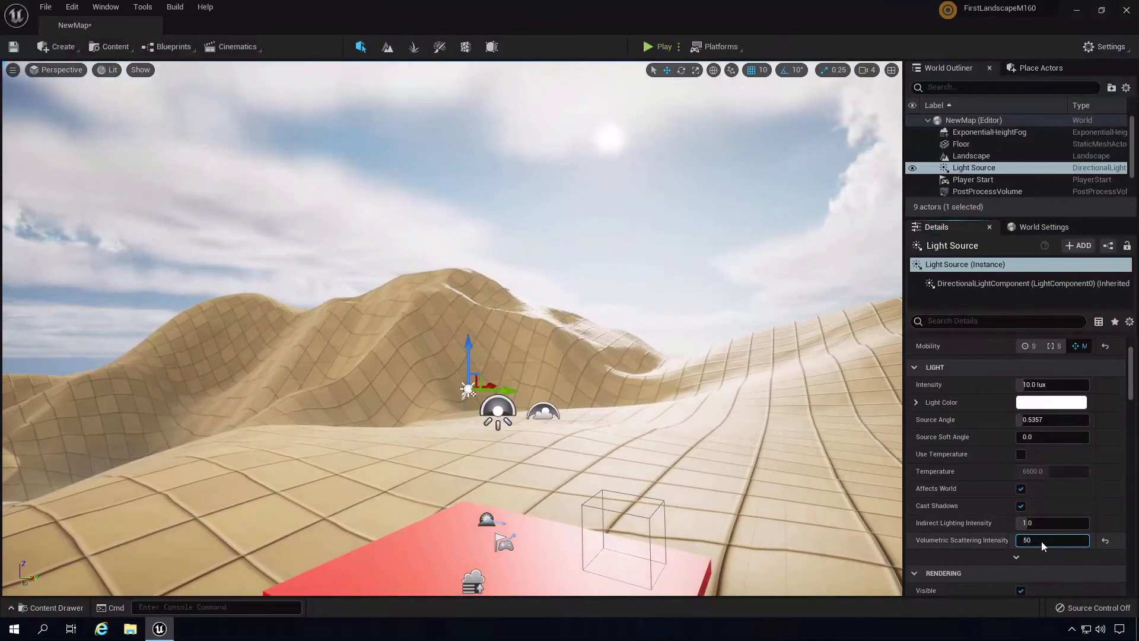
{"action": "key", "text": "Return"}
{"action": "type", "text": "500"}
{"action": "key", "text": "Return"}
{"action": "right_click_drag", "start_coordinate": [688, 409], "coordinate": [720, 412]}
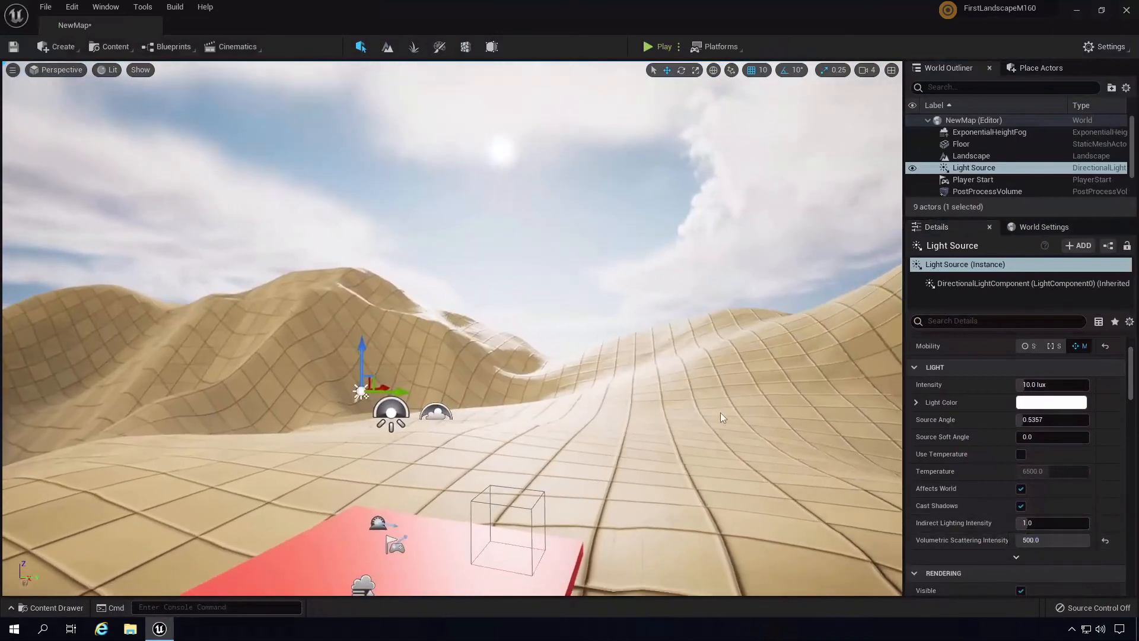
{"action": "middle_click_drag", "start_coordinate": [720, 412], "coordinate": [655, 458]}
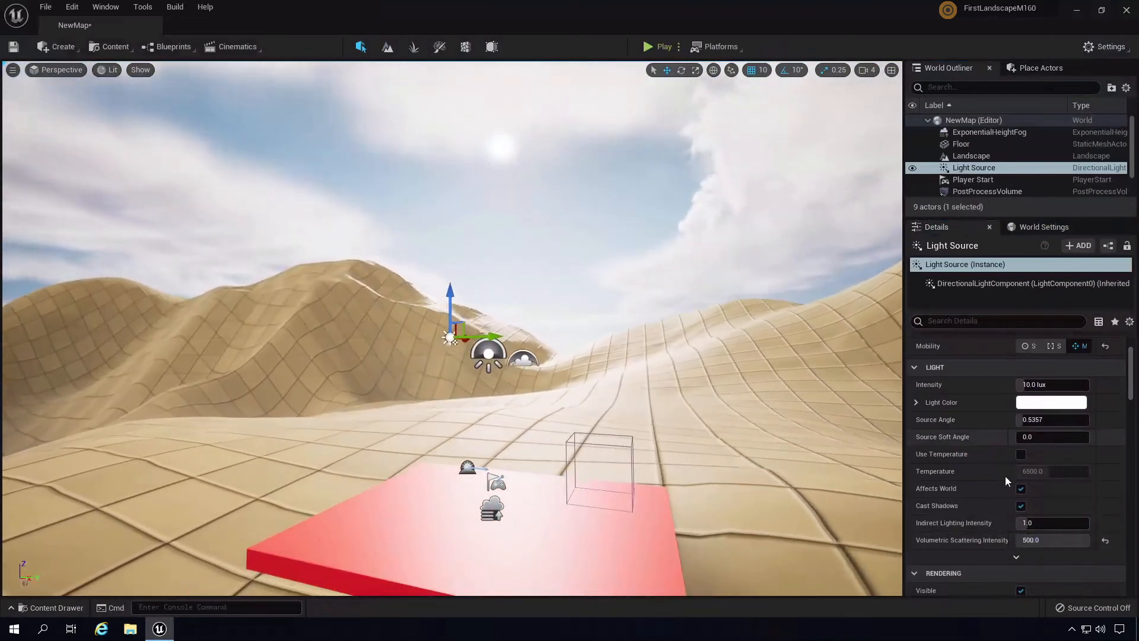
- Set Indirect Lighting Intensity to 2.0, then show the ExponentialHeightFog settings
{"action": "left_click", "coordinate": [1028, 525]}
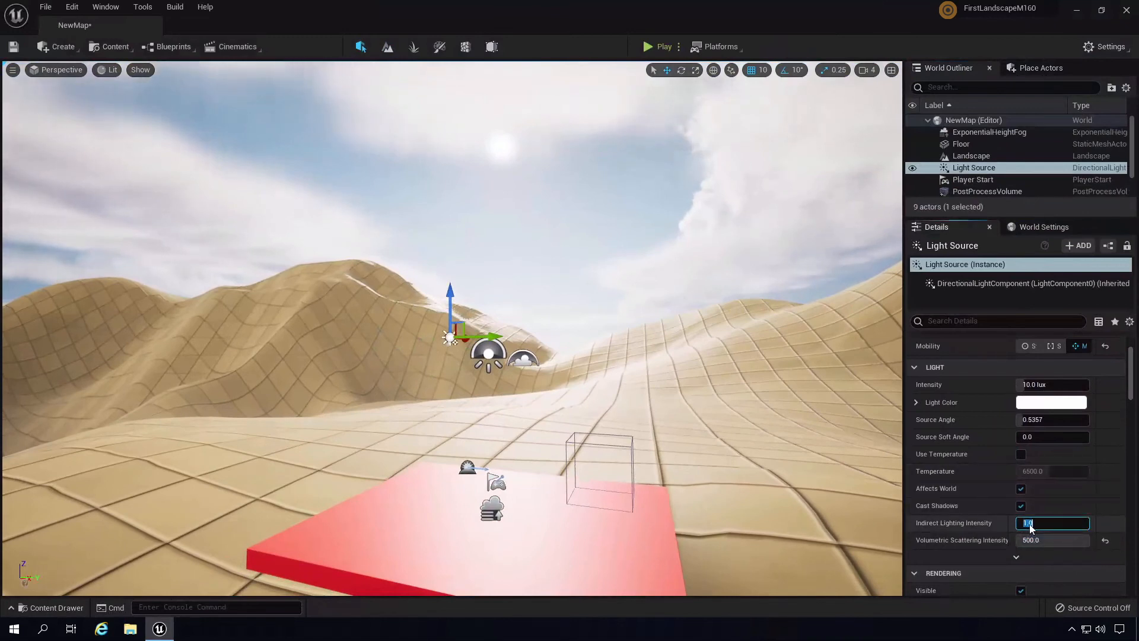
{"action": "type", "text": "2"}
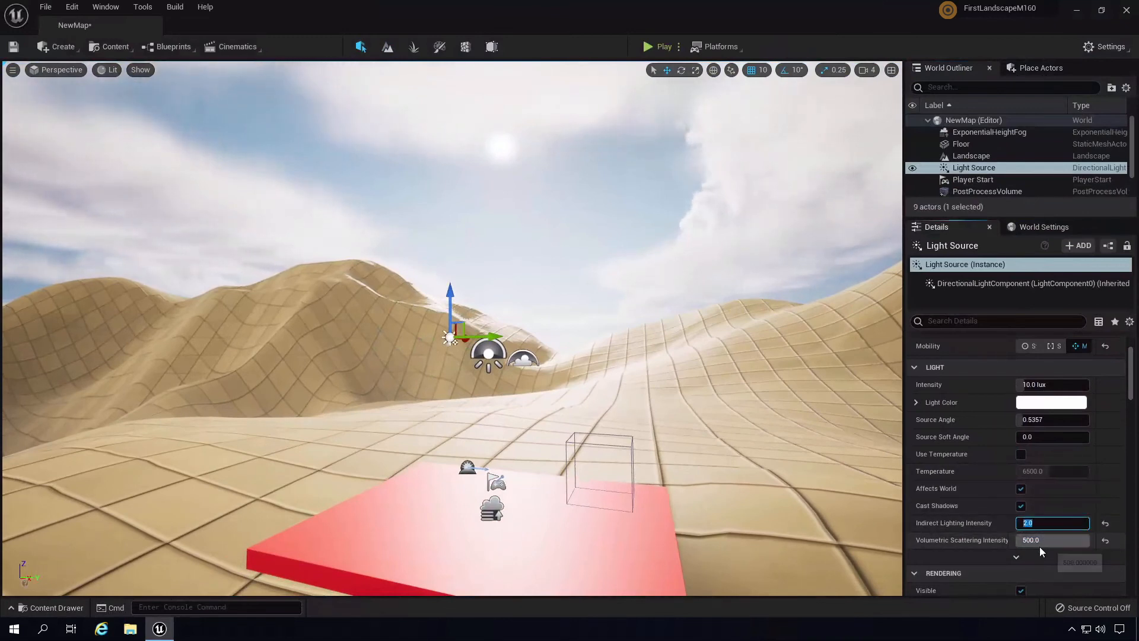
{"action": "left_click", "coordinate": [1037, 544]}
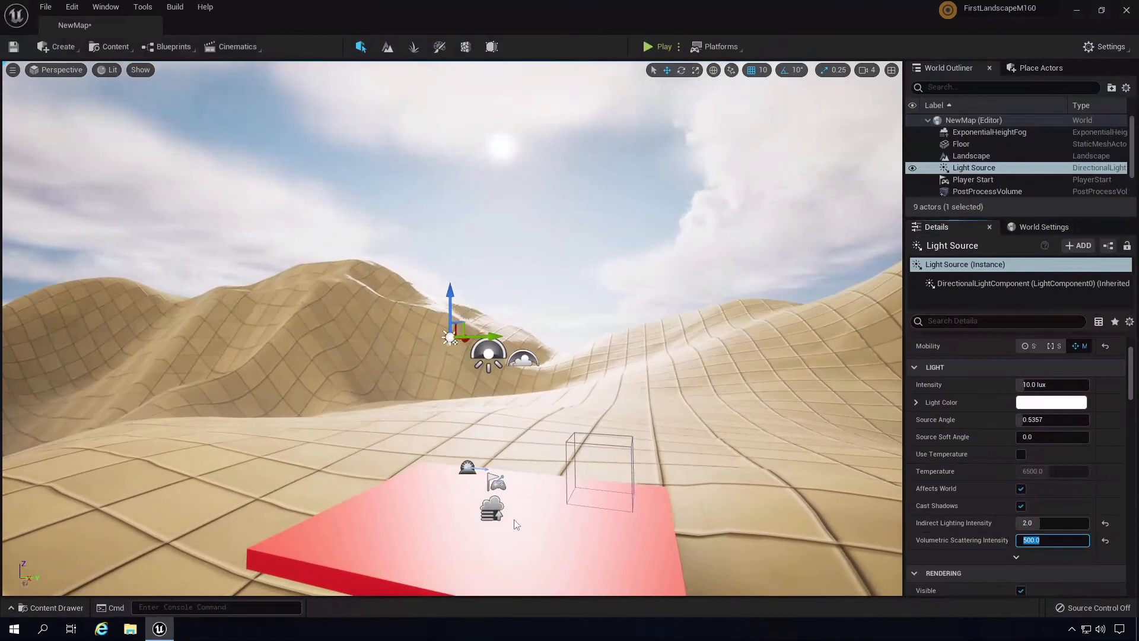
{"action": "left_click", "coordinate": [492, 508]}
{"action": "left_click_drag", "start_coordinate": [1134, 399], "coordinate": [1127, 463]}
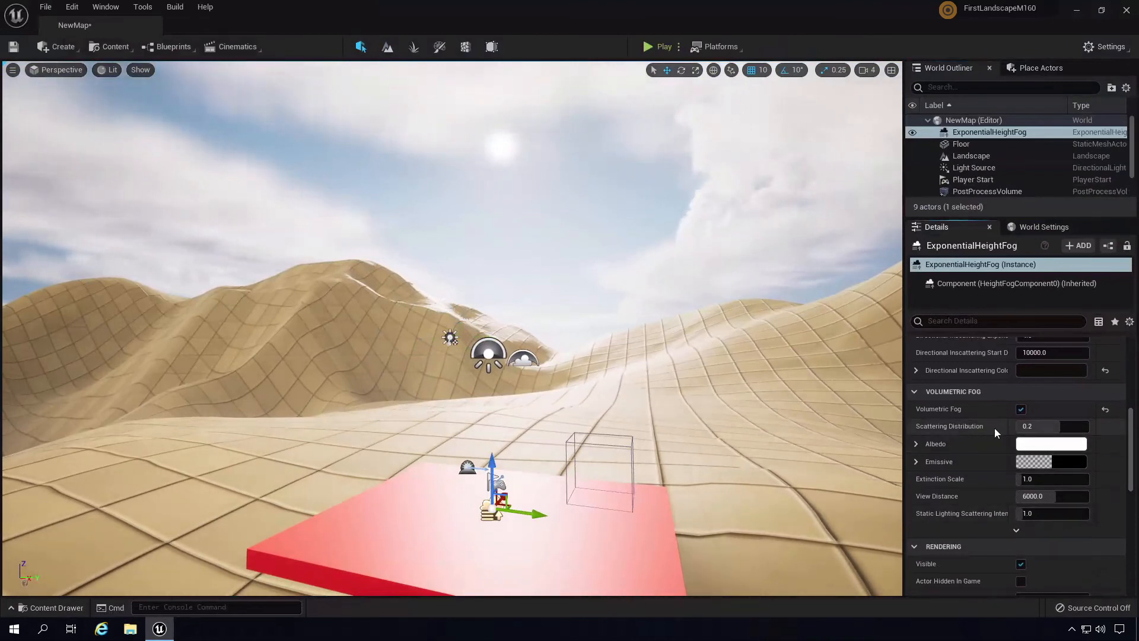
- Reveal the advanced Volumetric Fog options and test Static Lighting Scattering Intensity, keeping 1.0
{"action": "mouse_move", "coordinate": [981, 428]}
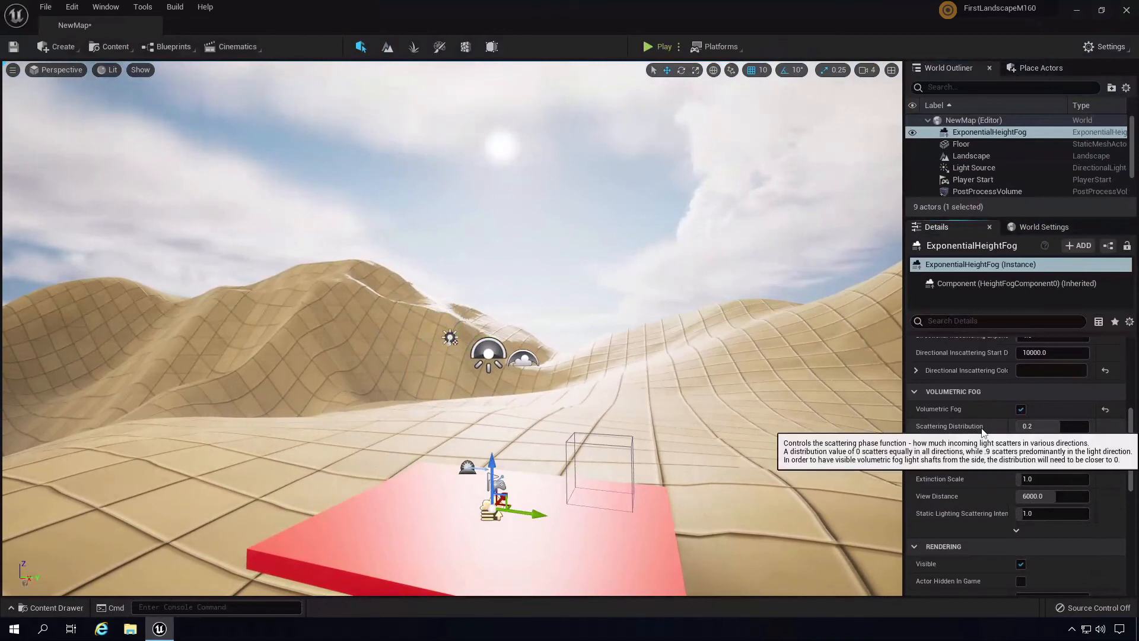
{"action": "left_click", "coordinate": [1016, 532]}
{"action": "scroll", "coordinate": [1113, 474], "scroll_direction": "down", "scroll_amount": 2}
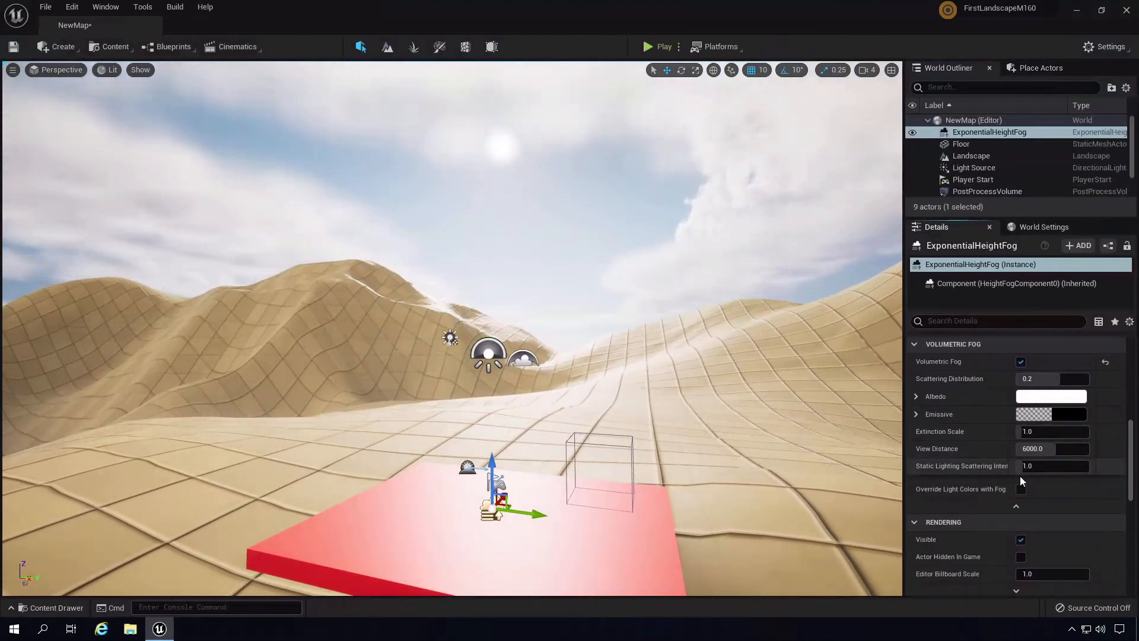
{"action": "mouse_move", "coordinate": [1024, 468]}
{"action": "left_mouse_down"}
{"action": "mouse_move", "coordinate": [1063, 475]}
{"action": "mouse_move", "coordinate": [1042, 478]}
{"action": "left_mouse_up"}
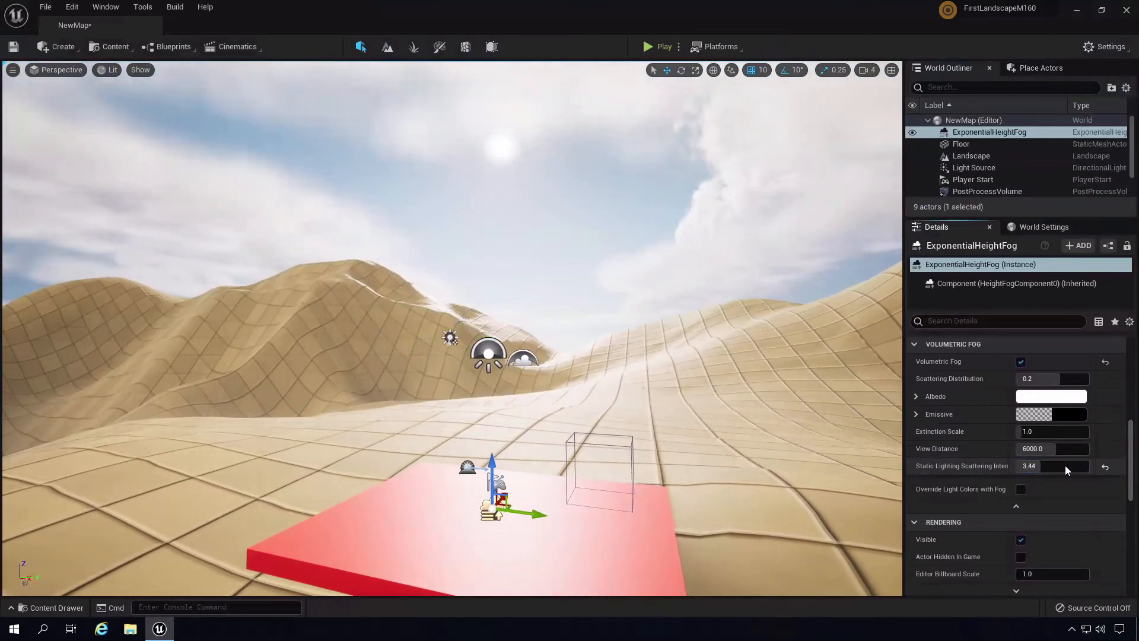
{"action": "scroll", "coordinate": [1132, 449], "scroll_direction": "up", "scroll_amount": 2}
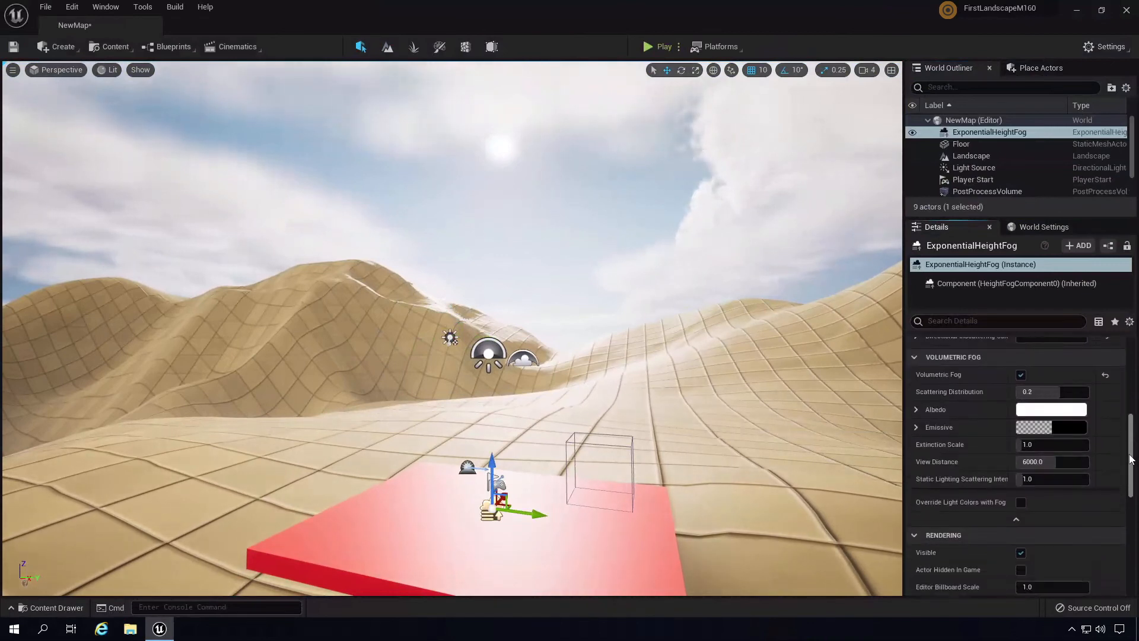
- Scroll through the height fog Details, briefly expanding and collapsing the inscattering texture settings
{"action": "left_click_drag", "start_coordinate": [1132, 449], "coordinate": [1128, 459]}
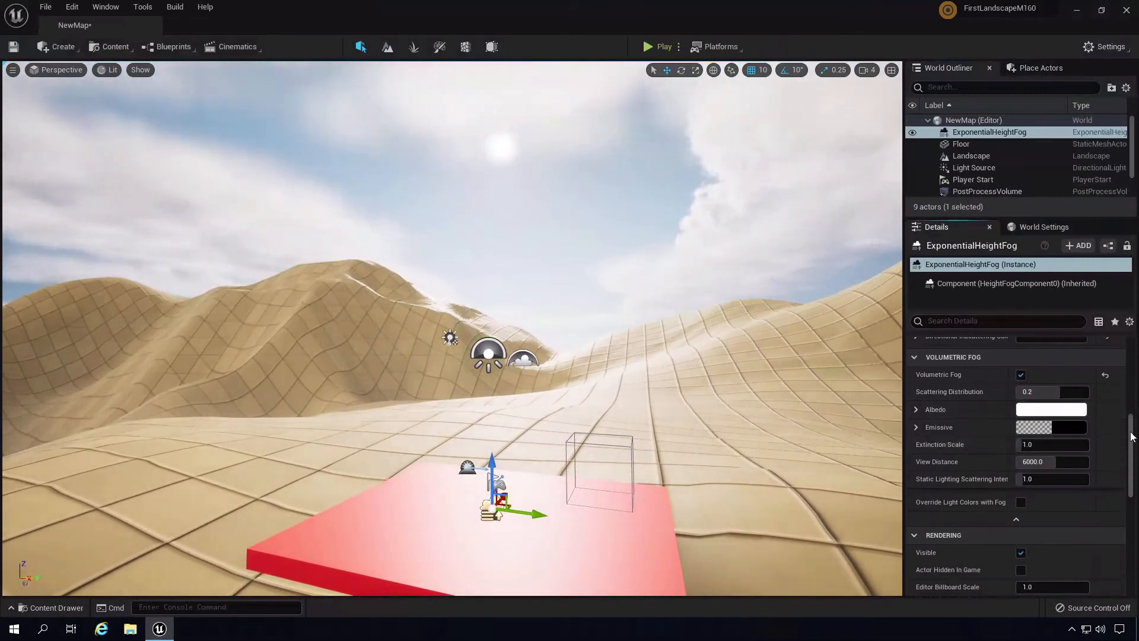
{"action": "left_click_drag", "start_coordinate": [1132, 439], "coordinate": [1131, 377]}
{"action": "left_click", "coordinate": [914, 490]}
{"action": "left_click", "coordinate": [914, 490]}
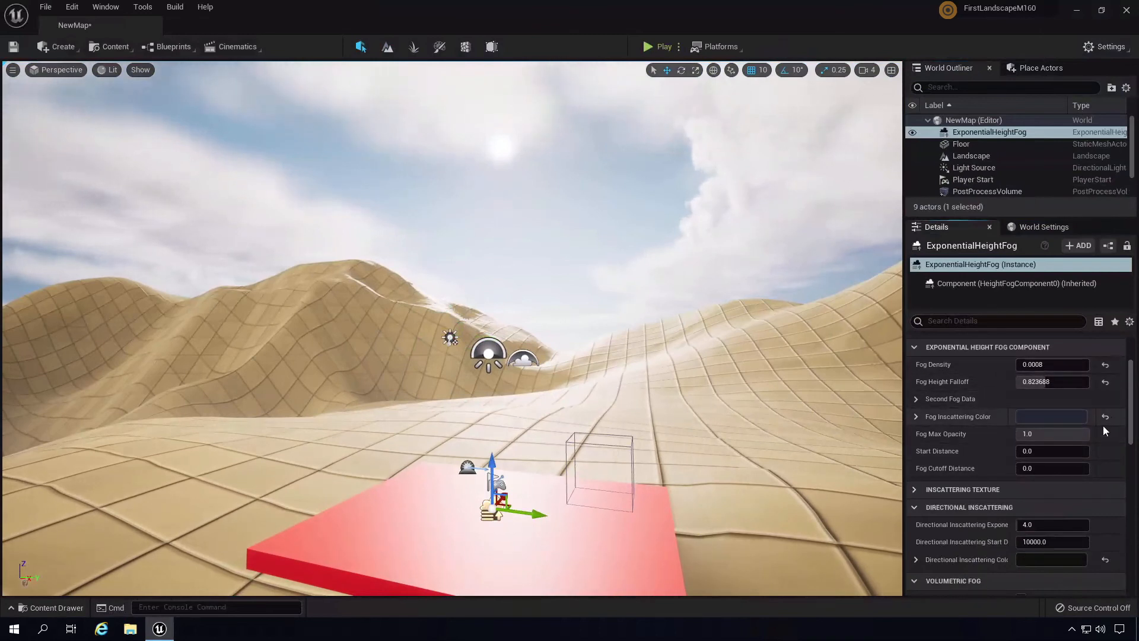
{"action": "left_click_drag", "start_coordinate": [1130, 395], "coordinate": [1129, 432]}
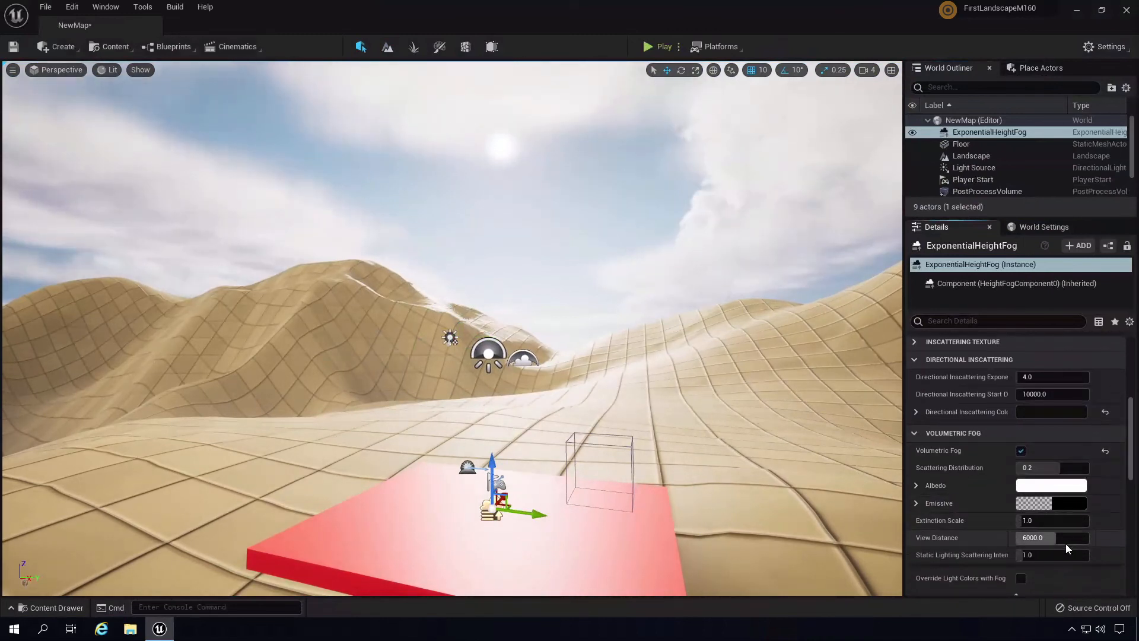
{"action": "scroll", "coordinate": [1020, 494], "scroll_direction": "down", "scroll_amount": 2}
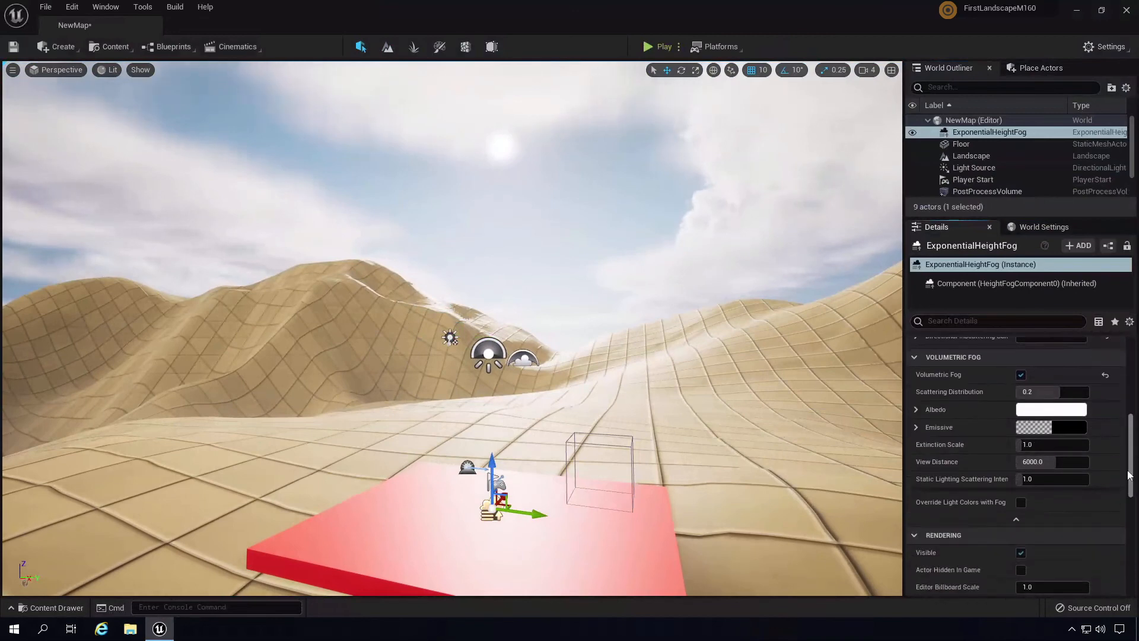
{"action": "mouse_move", "coordinate": [663, 283]}
{"action": "right_mouse_down"}
{"action": "mouse_move", "coordinate": [646, 297]}
{"action": "mouse_move", "coordinate": [655, 284]}
{"action": "right_mouse_up"}
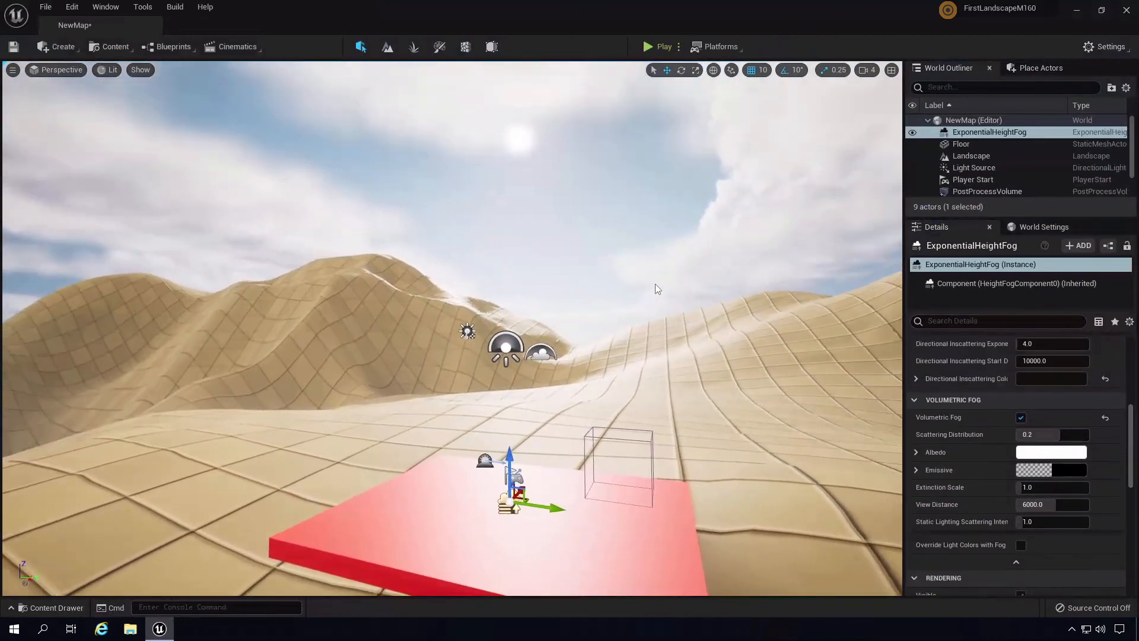
- Rotate the directional light with Ctrl+L until the sun sits high on the right, deepening the dune shadows
{"action": "key", "text": "ctrl+l"}
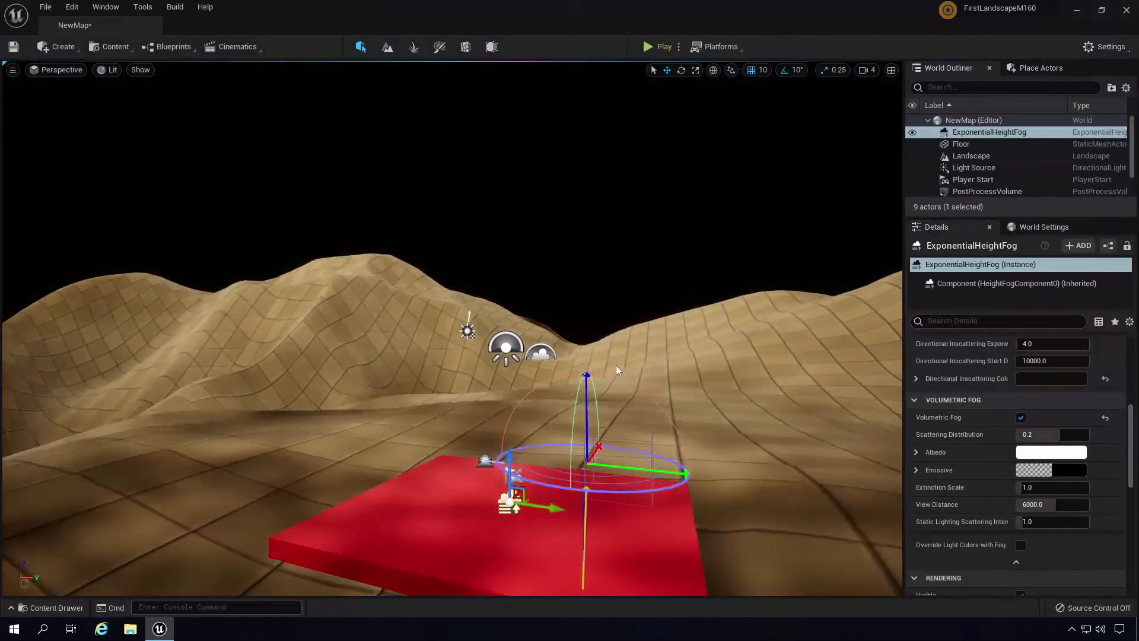
{"action": "key", "text": "ctrl+l"}
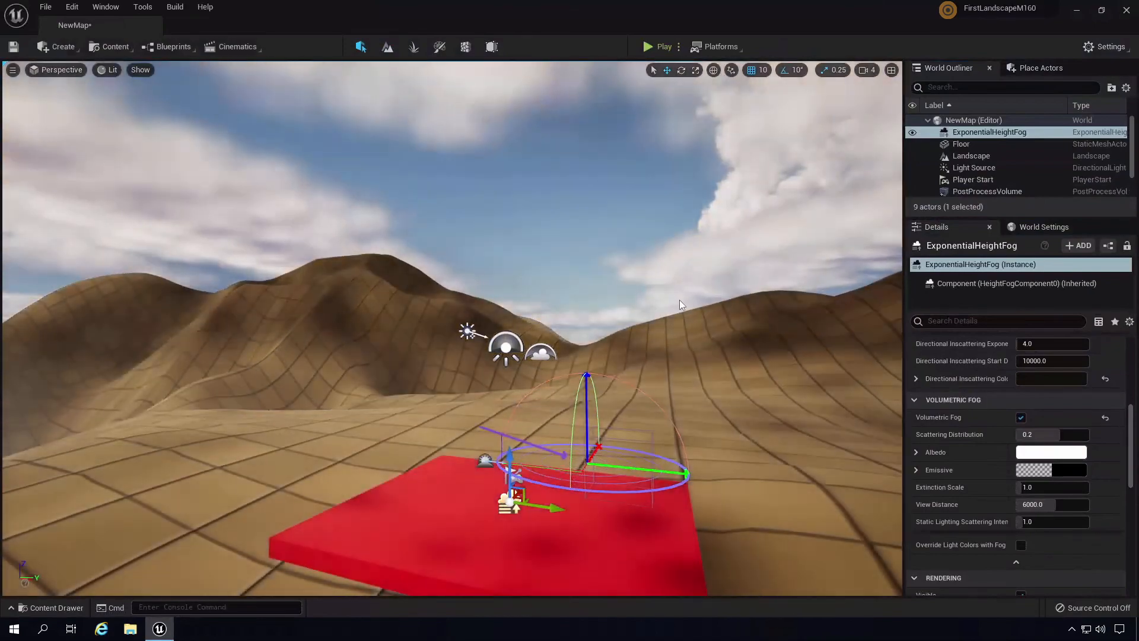
{"action": "key", "text": "ctrl+l"}
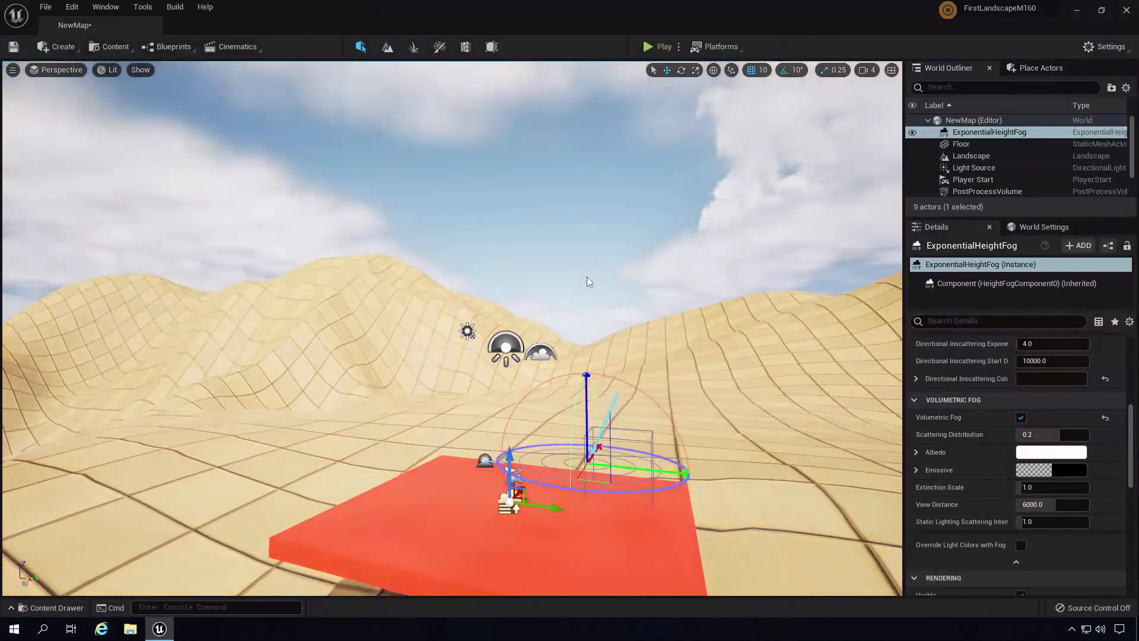
{"action": "key", "text": "ctrl+l"}
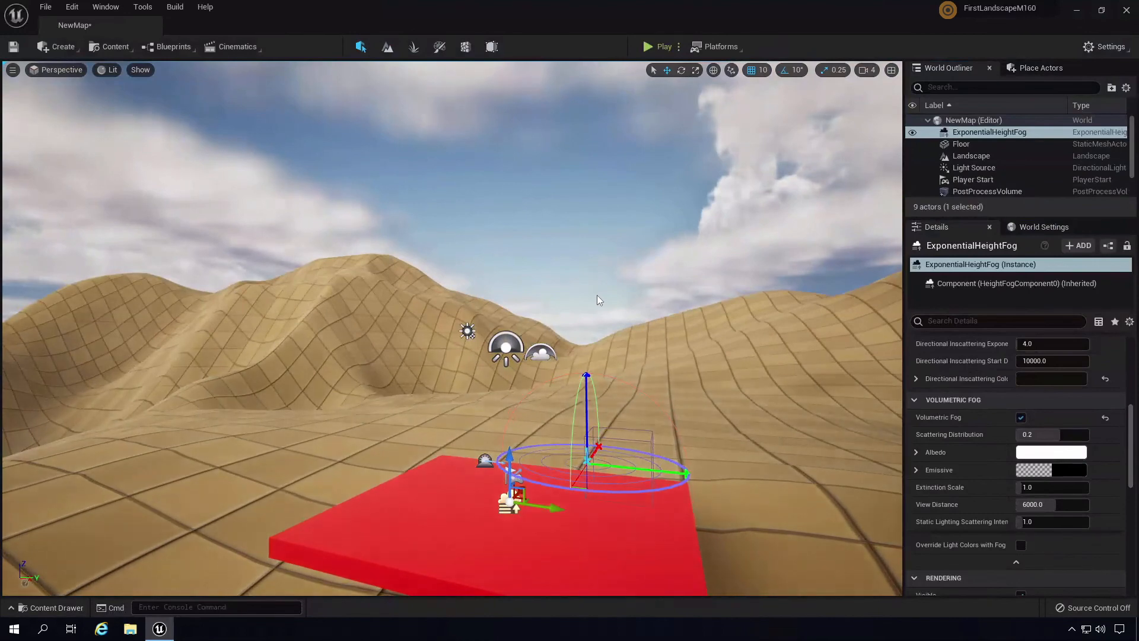
{"action": "key", "text": "ctrl+l"}
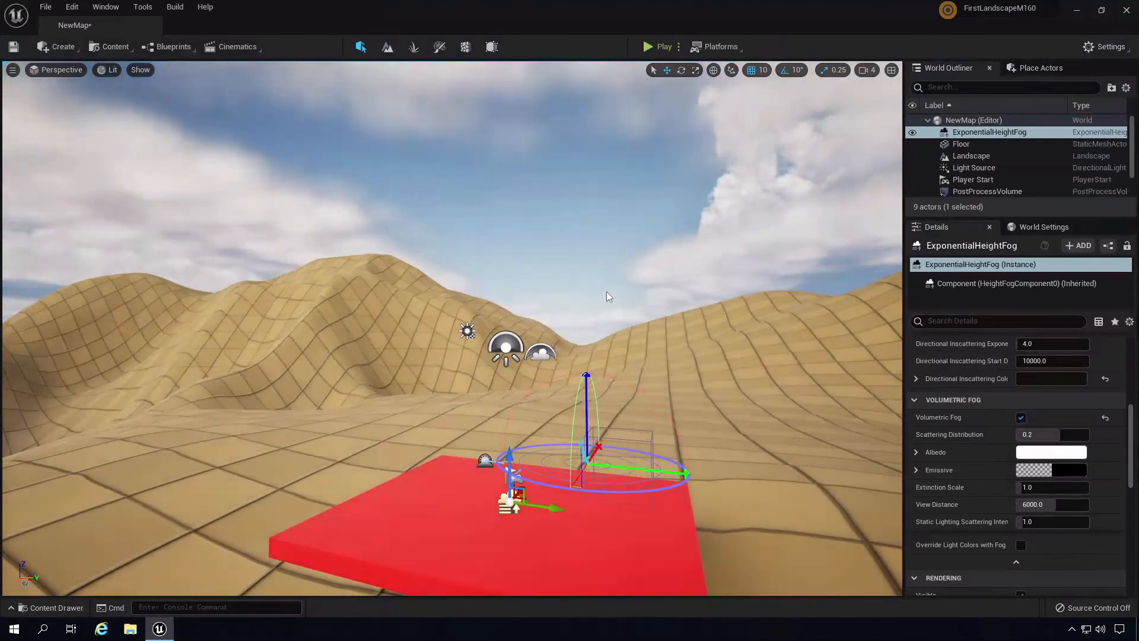
{"action": "key", "text": "ctrl+l"}
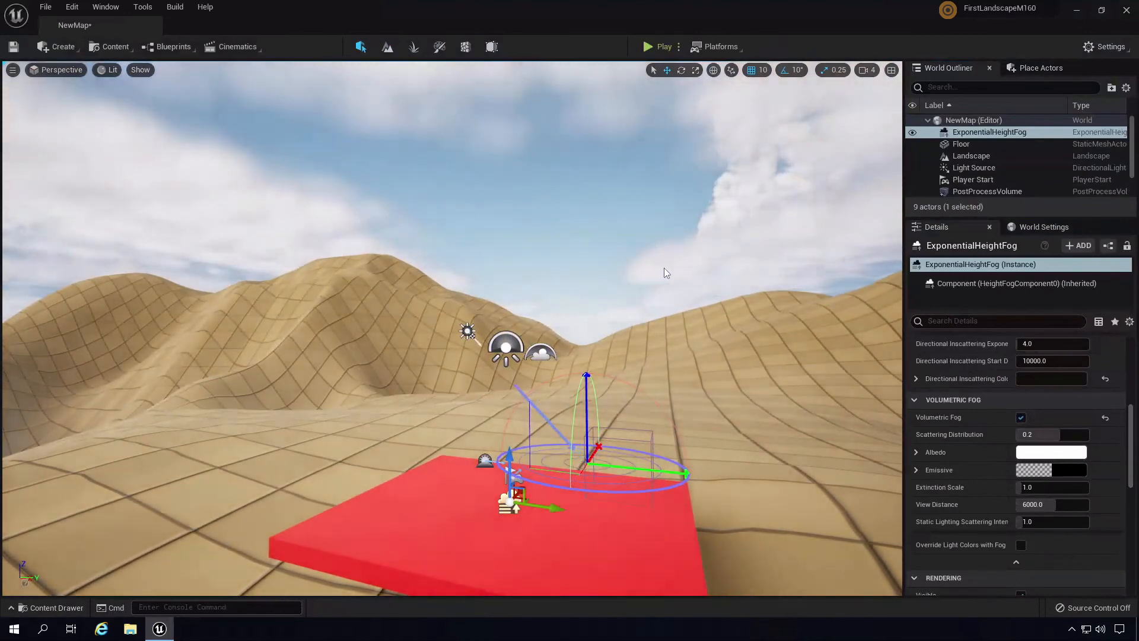
{"action": "key", "text": "ctrl+l"}
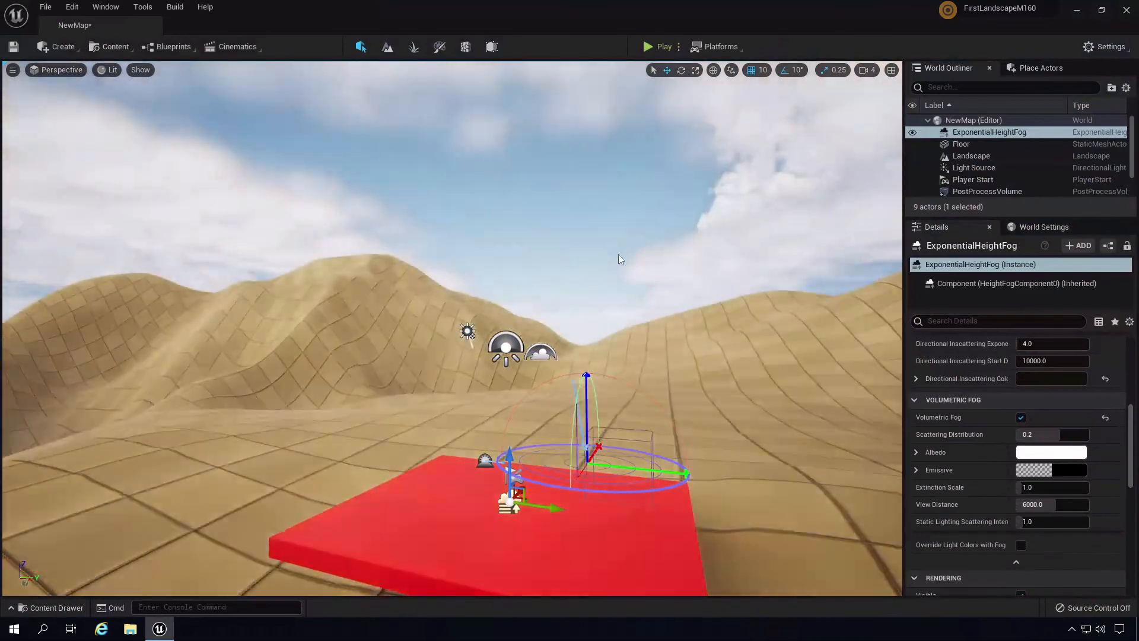
{"action": "key", "text": "ctrl+l"}
{"action": "mouse_move", "coordinate": [690, 278]}
{"action": "right_mouse_down"}
{"action": "mouse_move", "coordinate": [608, 203]}
{"action": "mouse_move", "coordinate": [535, 272]}
{"action": "mouse_move", "coordinate": [374, 298]}
{"action": "mouse_move", "coordinate": [191, 256]}
{"action": "mouse_move", "coordinate": [394, 208]}
{"action": "mouse_move", "coordinate": [353, 294]}
{"action": "mouse_move", "coordinate": [171, 319]}
{"action": "mouse_move", "coordinate": [120, 218]}
{"action": "mouse_move", "coordinate": [2, 277]}
{"action": "right_mouse_up"}
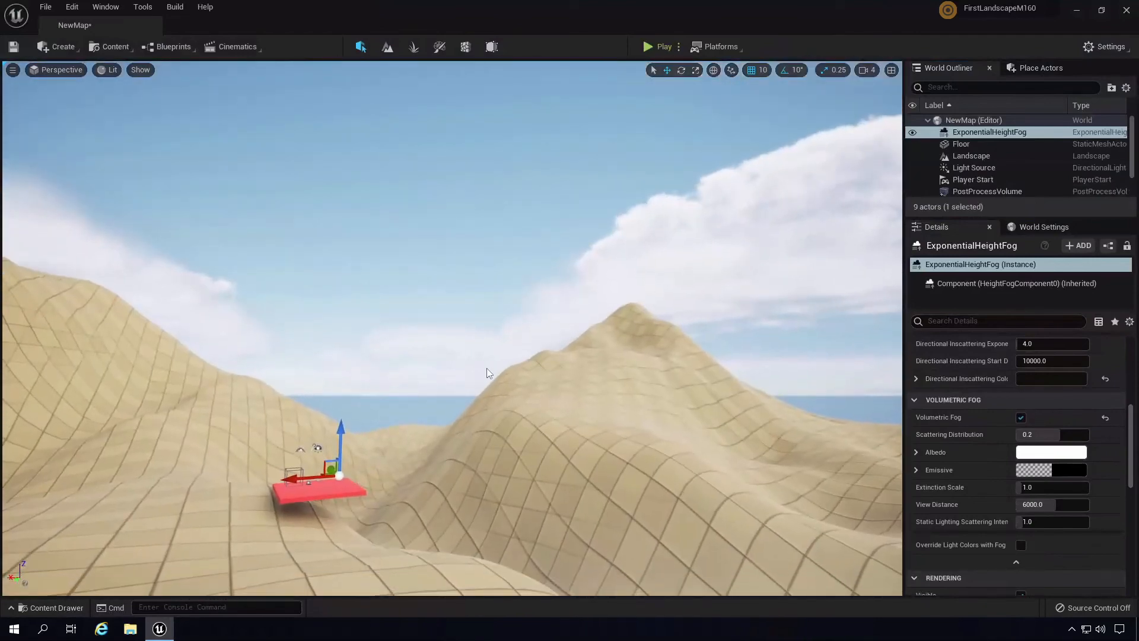
{"action": "key", "text": "ctrl+l"}
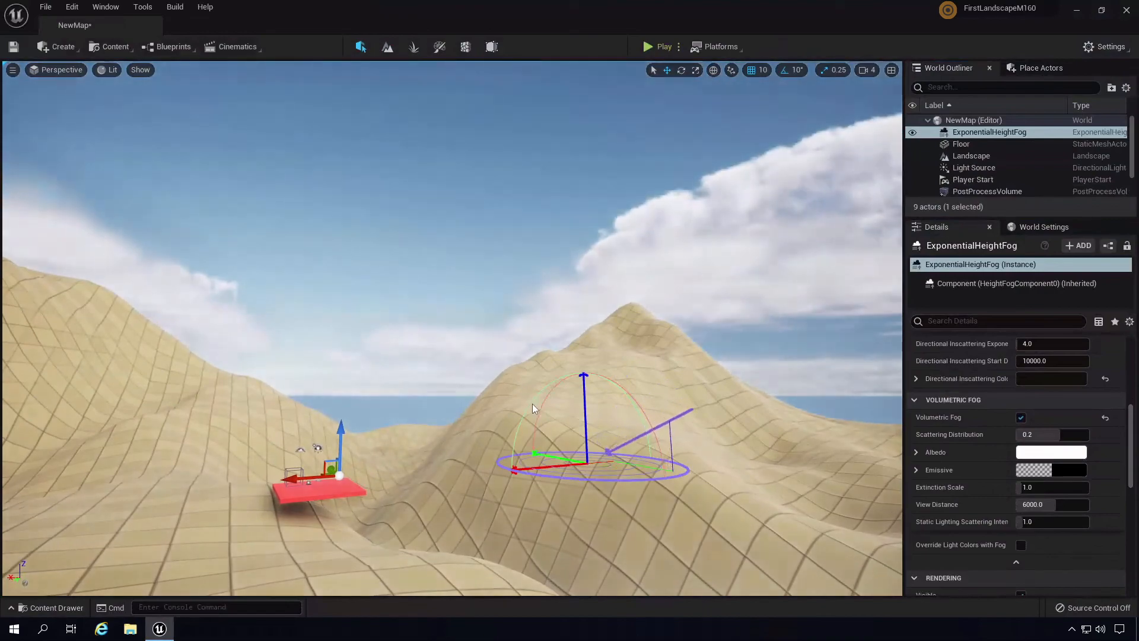
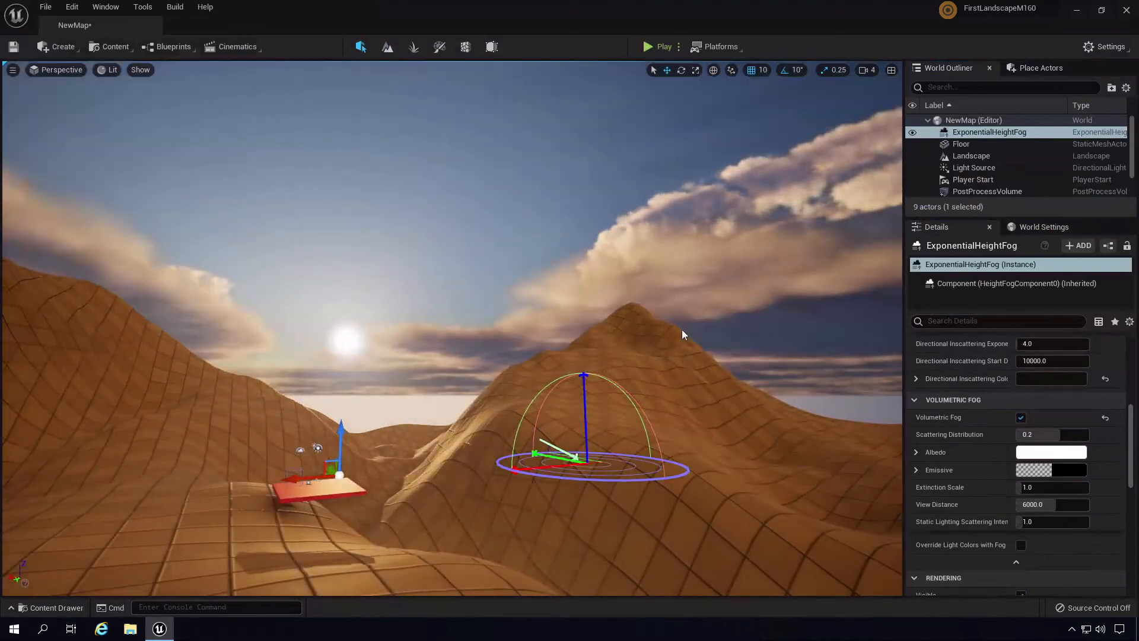
- Turn the camera down the valley toward the sun and scroll Details to the fog settings
{"action": "right_click_drag", "start_coordinate": [681, 329], "coordinate": [668, 355]}
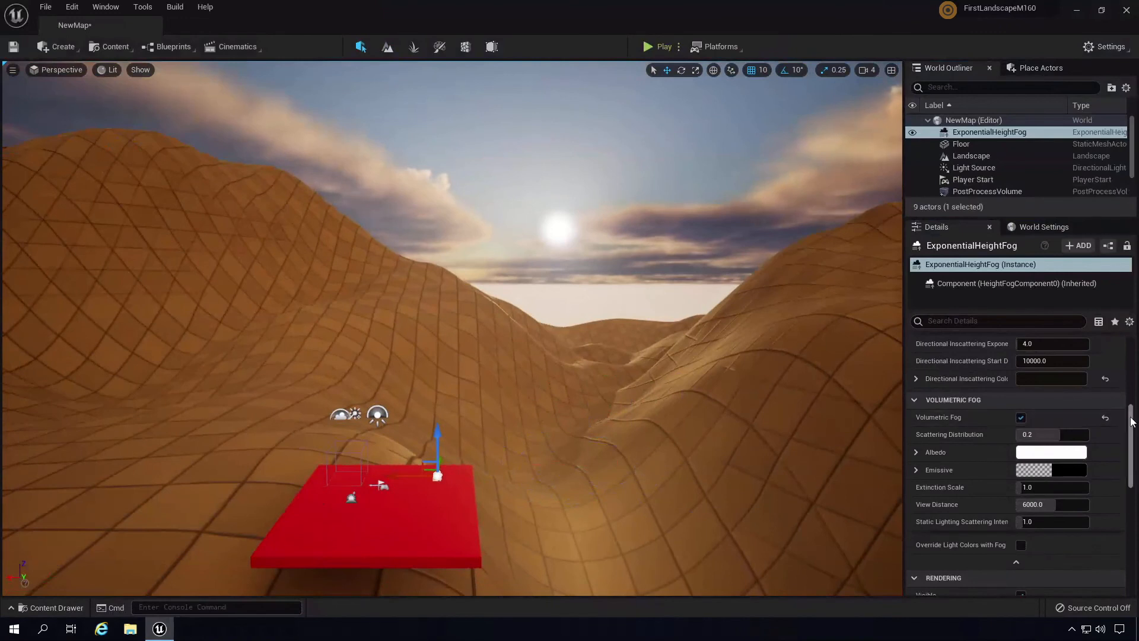
{"action": "left_click_drag", "start_coordinate": [1130, 418], "coordinate": [1130, 376]}
- Set the height fog's Fog Inscattering Color to black (Value 0)
{"action": "left_click", "coordinate": [1069, 379]}
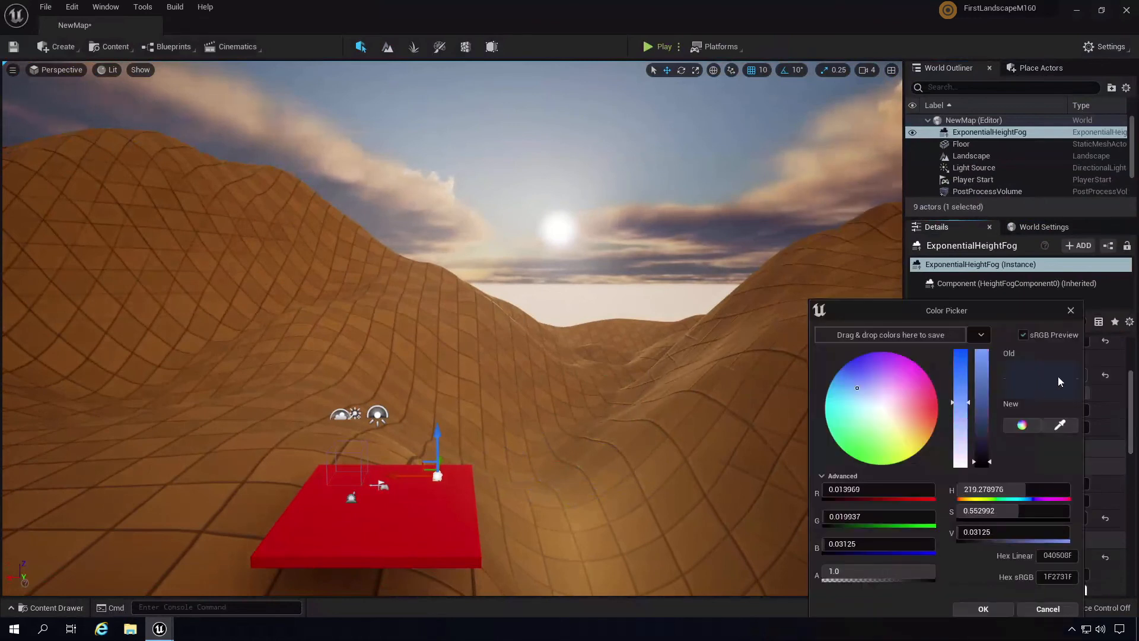
{"action": "left_click_drag", "start_coordinate": [984, 427], "coordinate": [985, 326]}
{"action": "left_click", "coordinate": [983, 465]}
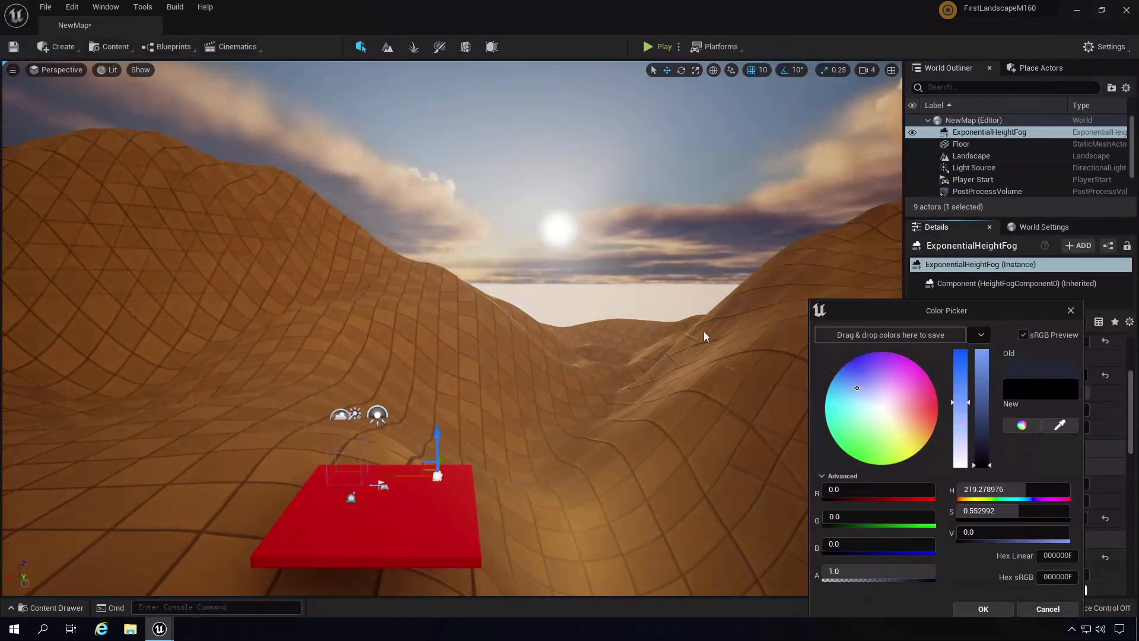
{"action": "left_click", "coordinate": [982, 610]}
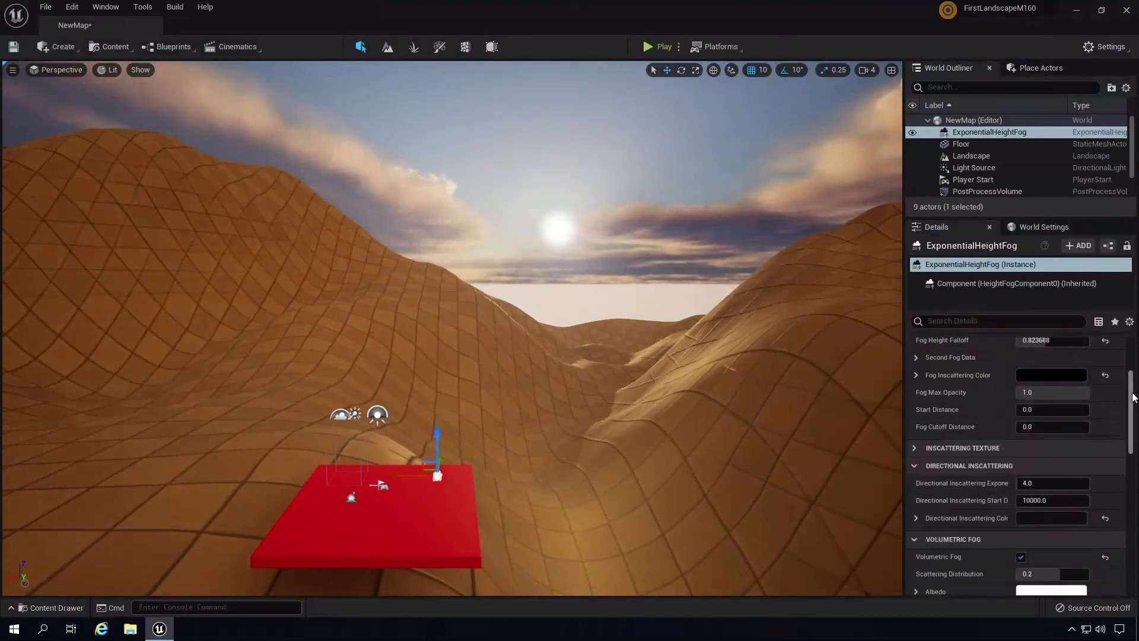
- Set the Directional Inscattering Color to black as well, then close the picker
{"action": "scroll", "coordinate": [1127, 415], "scroll_direction": "down", "scroll_amount": 2}
{"action": "left_click", "coordinate": [1068, 443]}
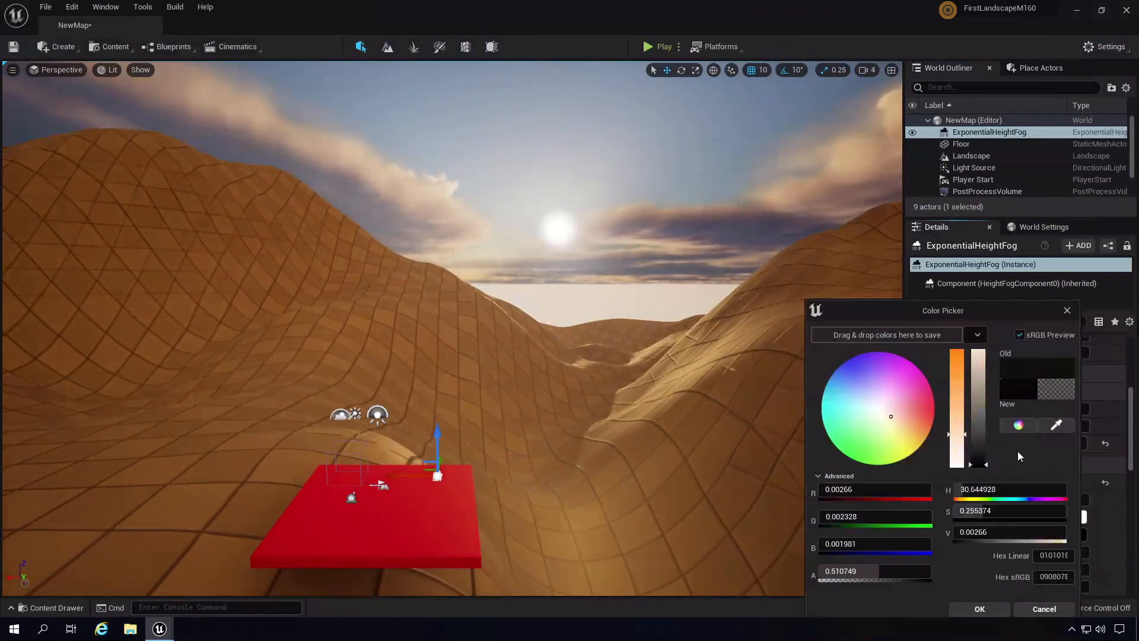
{"action": "left_click_drag", "start_coordinate": [978, 461], "coordinate": [973, 637]}
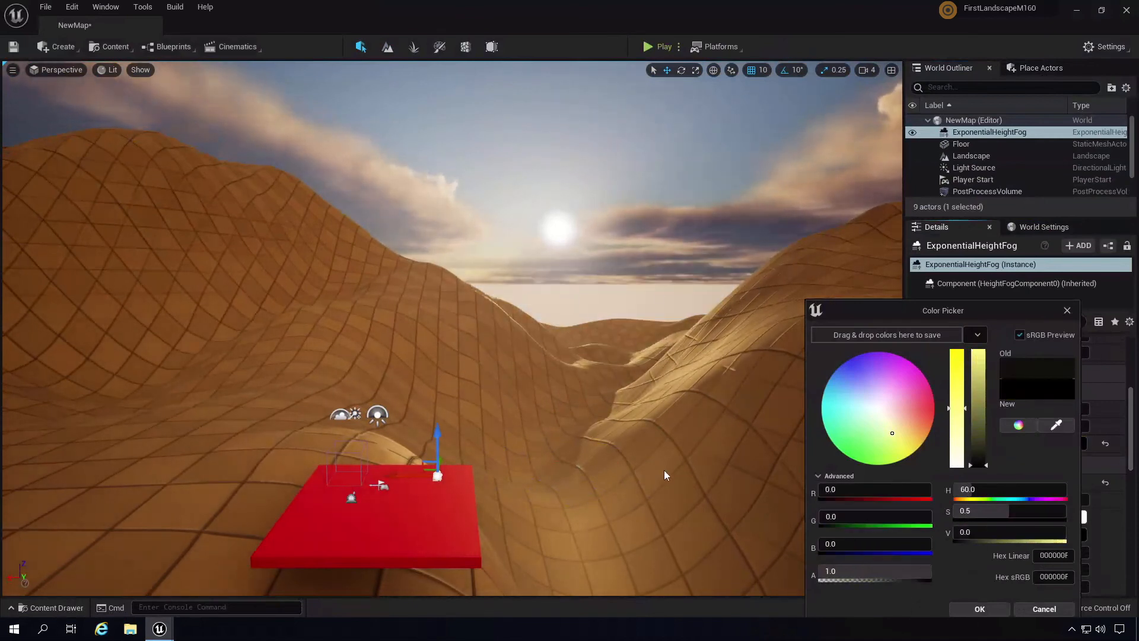
{"action": "right_click_drag", "start_coordinate": [663, 470], "coordinate": [664, 467]}
{"action": "left_click", "coordinate": [595, 286]}
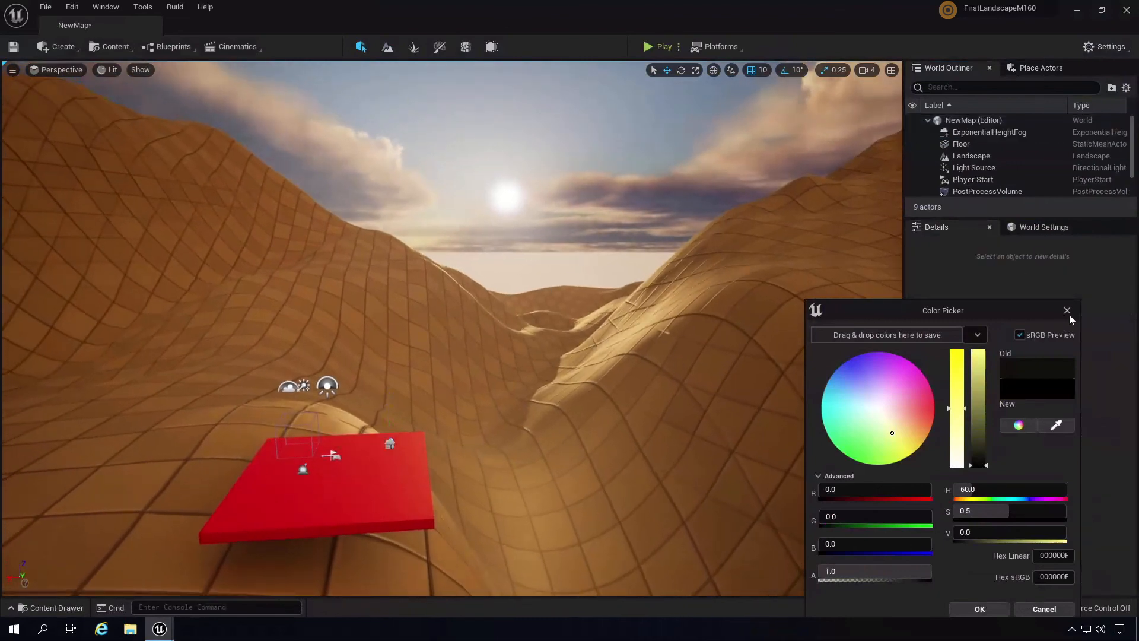
{"action": "left_click", "coordinate": [979, 609]}
- Swing the view across the desert hills and select the VolumetricCloud actor
{"action": "right_click_drag", "start_coordinate": [595, 358], "coordinate": [603, 272]}
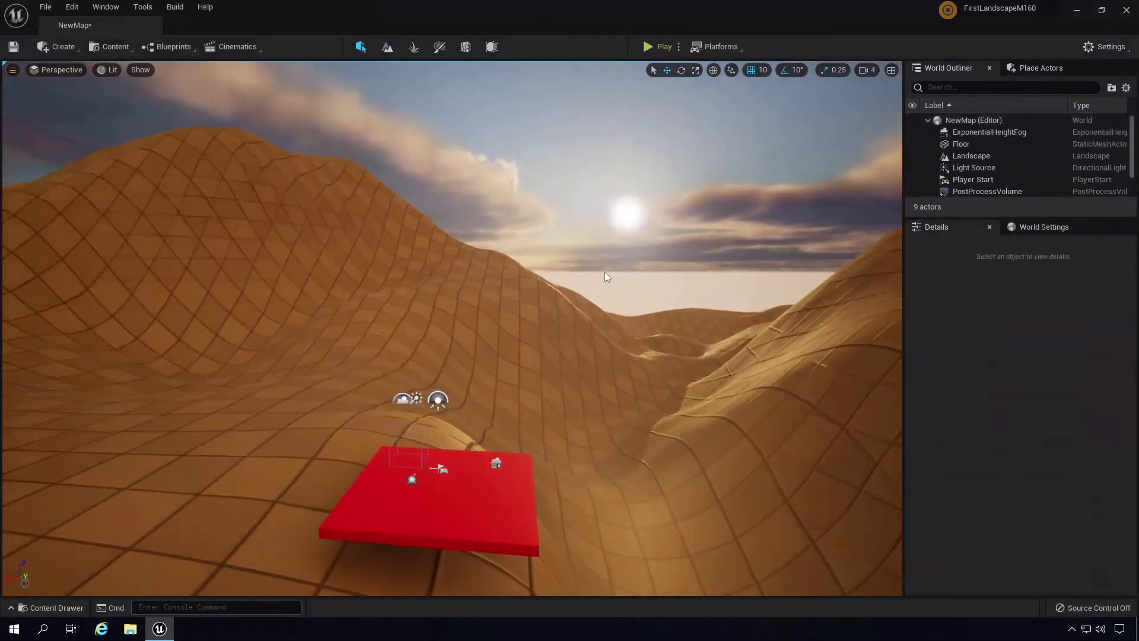
{"action": "right_click_drag", "start_coordinate": [699, 353], "coordinate": [559, 415]}
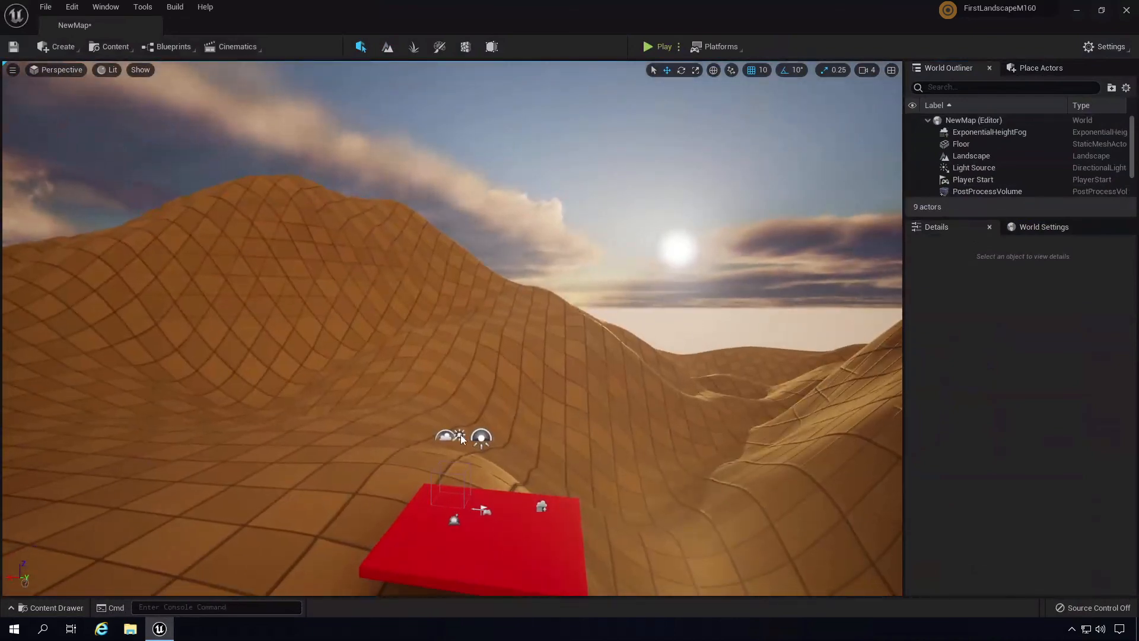
{"action": "left_click", "coordinate": [445, 437]}
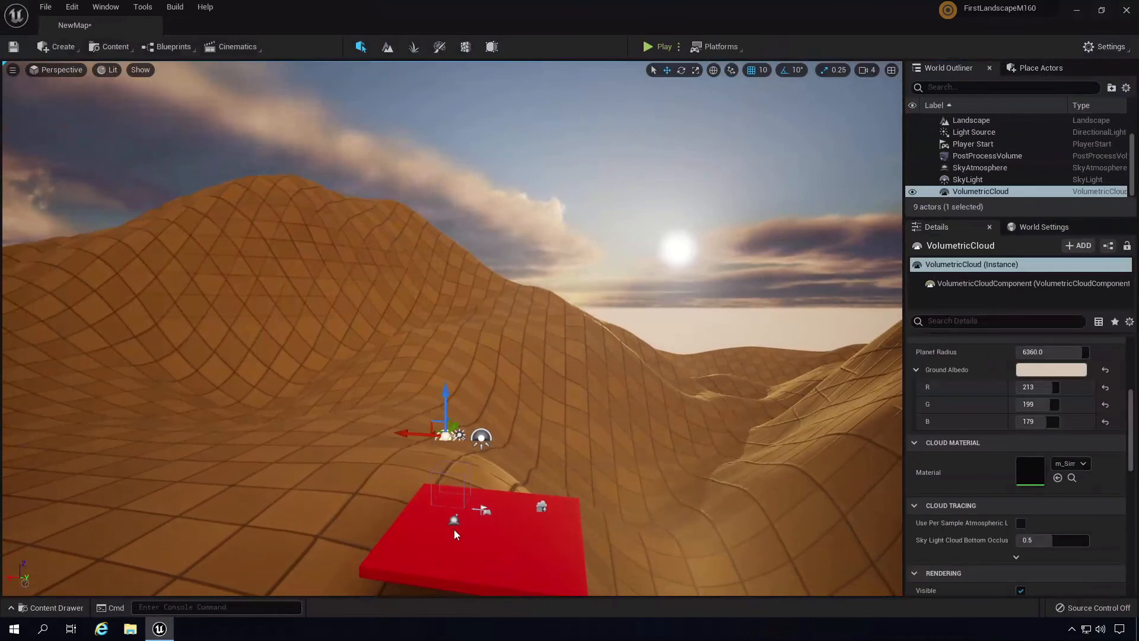
- Select the SkyAtmosphere actor and scroll Details to the Atmosphere - Rayleigh section
{"action": "left_click", "coordinate": [455, 534]}
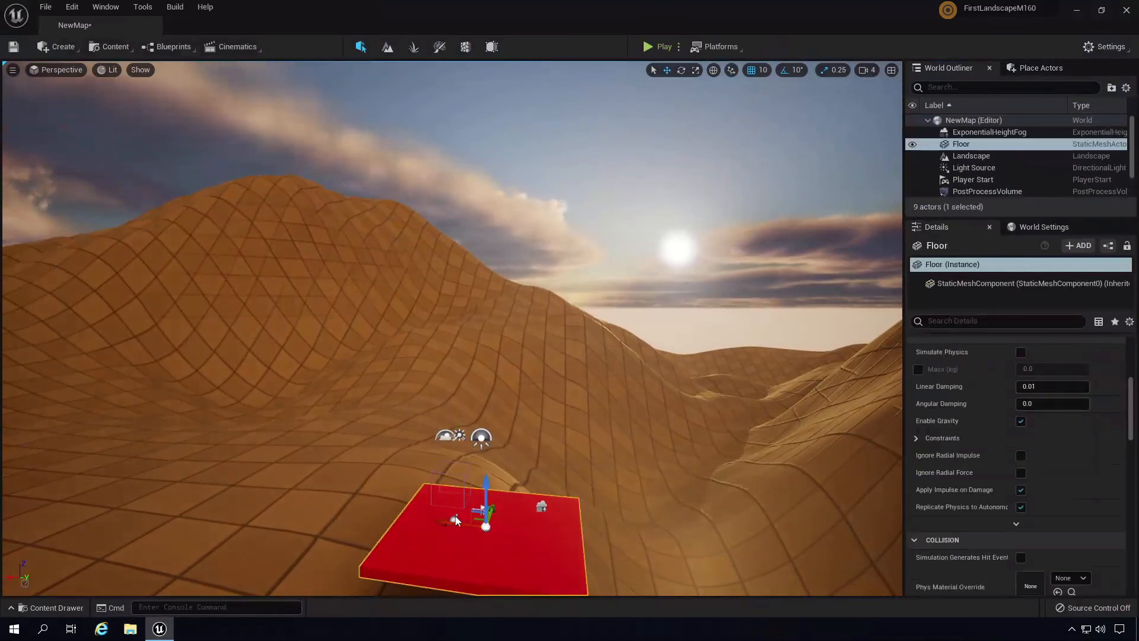
{"action": "left_click", "coordinate": [455, 520]}
{"action": "mouse_move", "coordinate": [1133, 410]}
{"action": "left_mouse_down"}
{"action": "mouse_move", "coordinate": [1133, 425]}
{"action": "mouse_move", "coordinate": [1132, 403]}
{"action": "left_mouse_up"}
- Try paler, pinker Rayleigh Scattering colours, then cancel to keep the blue
{"action": "left_click", "coordinate": [1051, 446]}
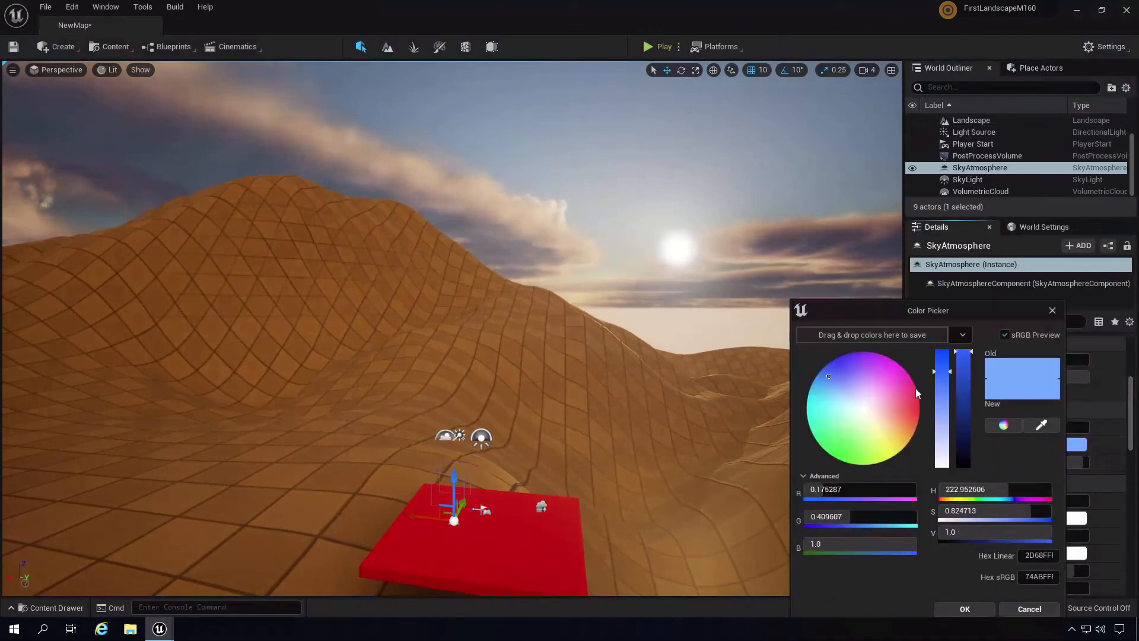
{"action": "mouse_move", "coordinate": [887, 398]}
{"action": "left_mouse_down"}
{"action": "mouse_move", "coordinate": [885, 421]}
{"action": "mouse_move", "coordinate": [872, 414]}
{"action": "left_mouse_up"}
{"action": "left_click_drag", "start_coordinate": [867, 408], "coordinate": [872, 407]}
{"action": "left_click_drag", "start_coordinate": [948, 447], "coordinate": [950, 407]}
{"action": "left_click", "coordinate": [1021, 608]}
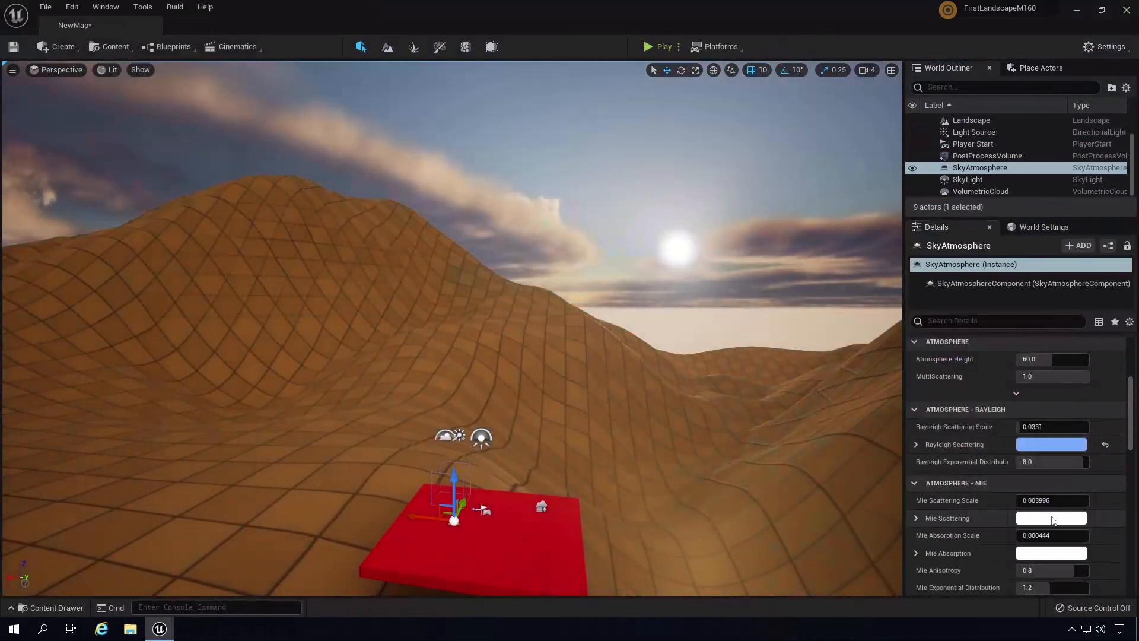
- Preview different hues for Mie Scattering, then cancel the change
{"action": "left_click", "coordinate": [1048, 518]}
{"action": "left_click_drag", "start_coordinate": [867, 395], "coordinate": [896, 376]}
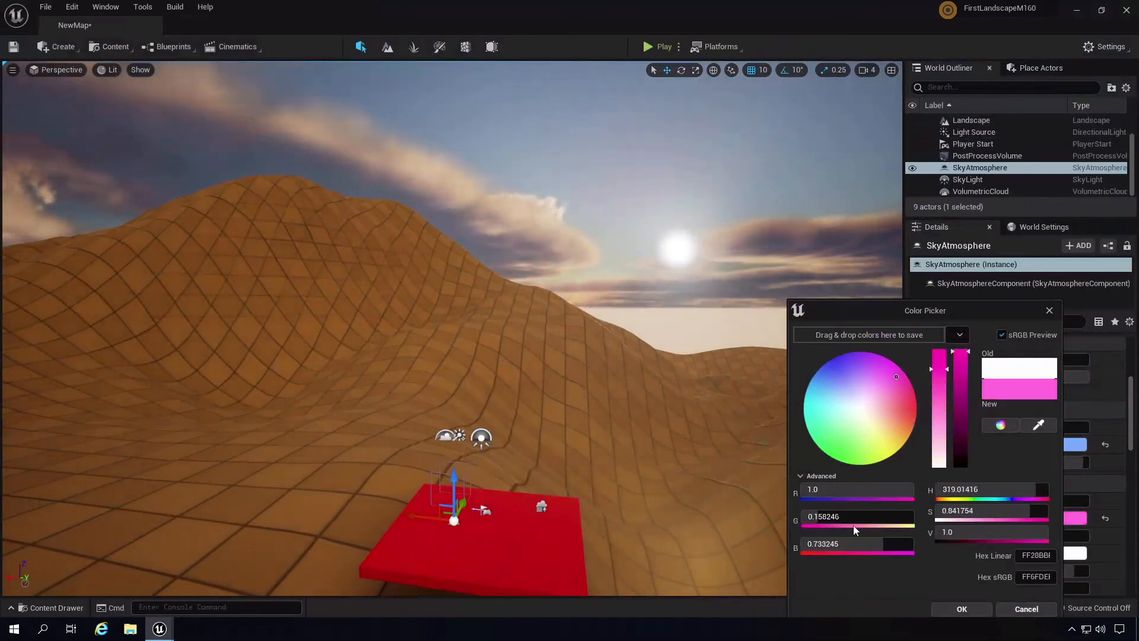
{"action": "left_click", "coordinate": [1050, 610]}
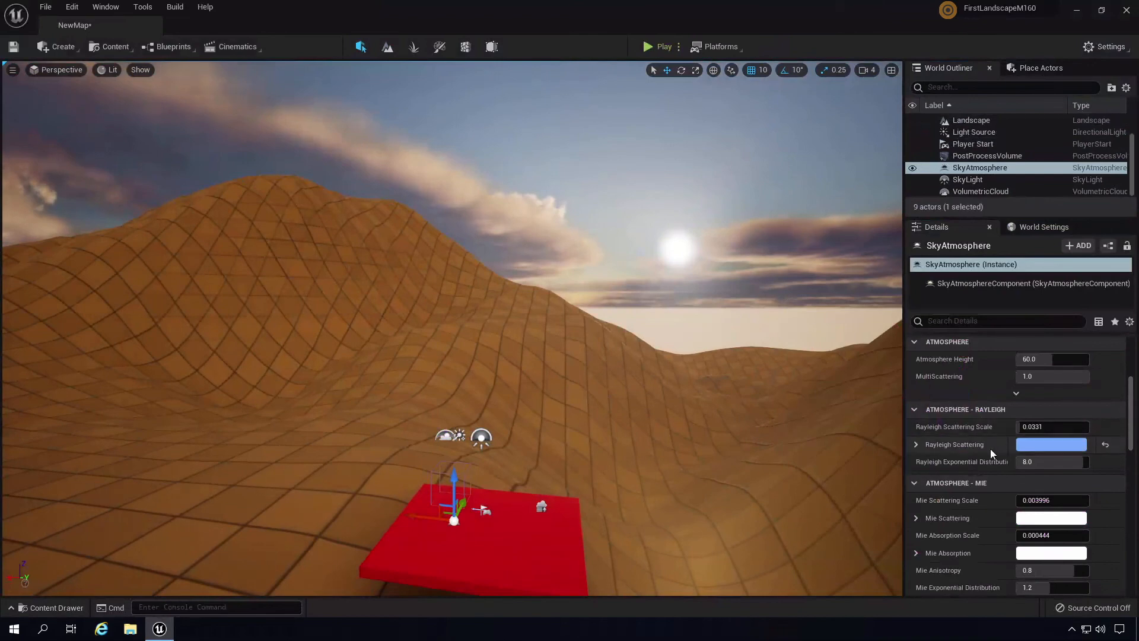
- Sweep the Rayleigh Scattering colour through purple hues while checking the sky and platform
{"action": "left_click", "coordinate": [1052, 446]}
{"action": "left_click_drag", "start_coordinate": [882, 423], "coordinate": [815, 439]}
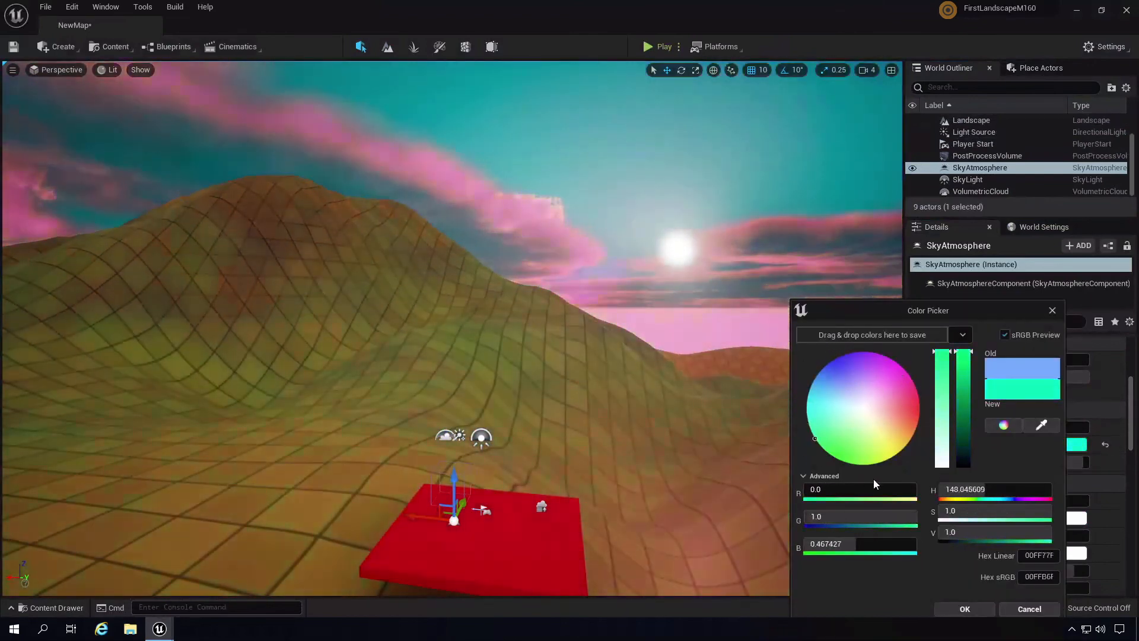
{"action": "left_click_drag", "start_coordinate": [874, 479], "coordinate": [812, 482]}
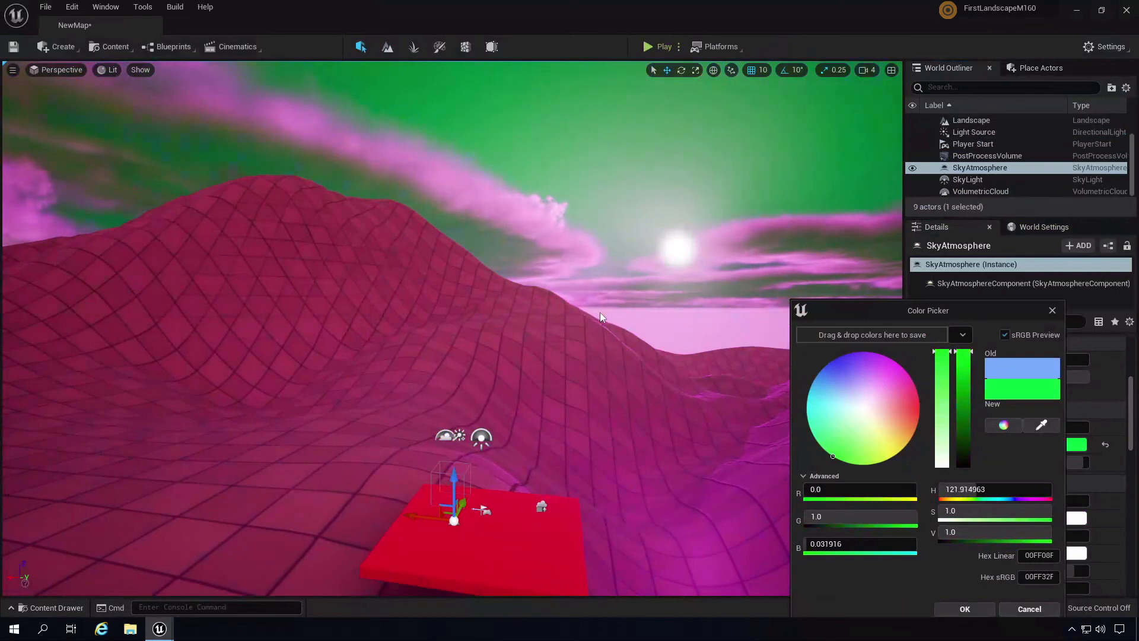
{"action": "right_click_drag", "start_coordinate": [600, 312], "coordinate": [600, 311]}
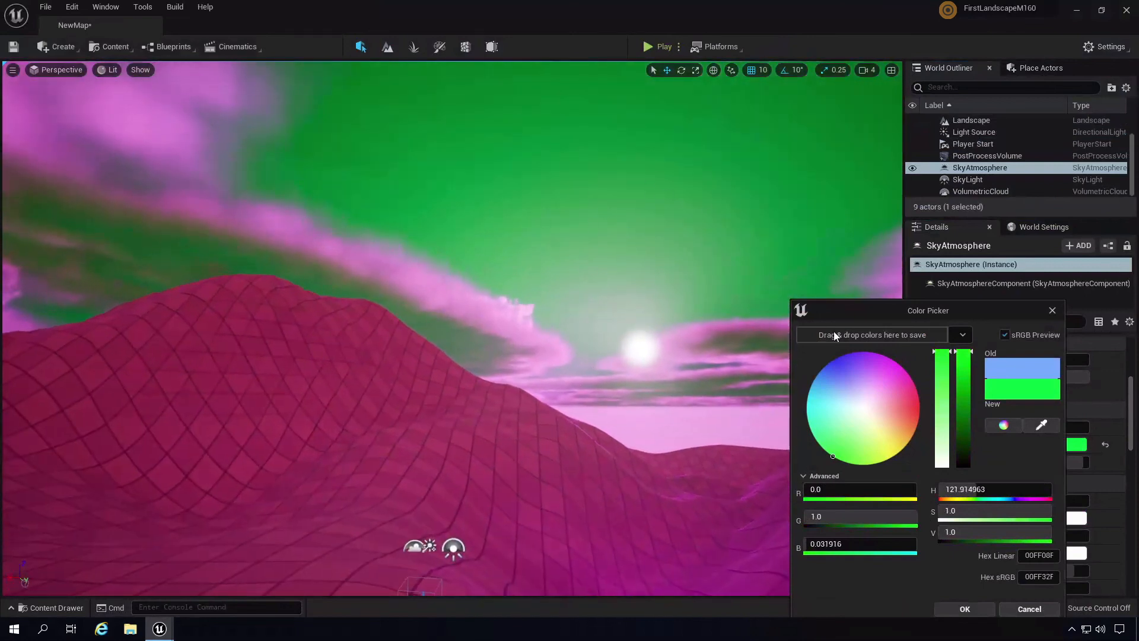
{"action": "right_click_drag", "start_coordinate": [552, 428], "coordinate": [536, 464]}
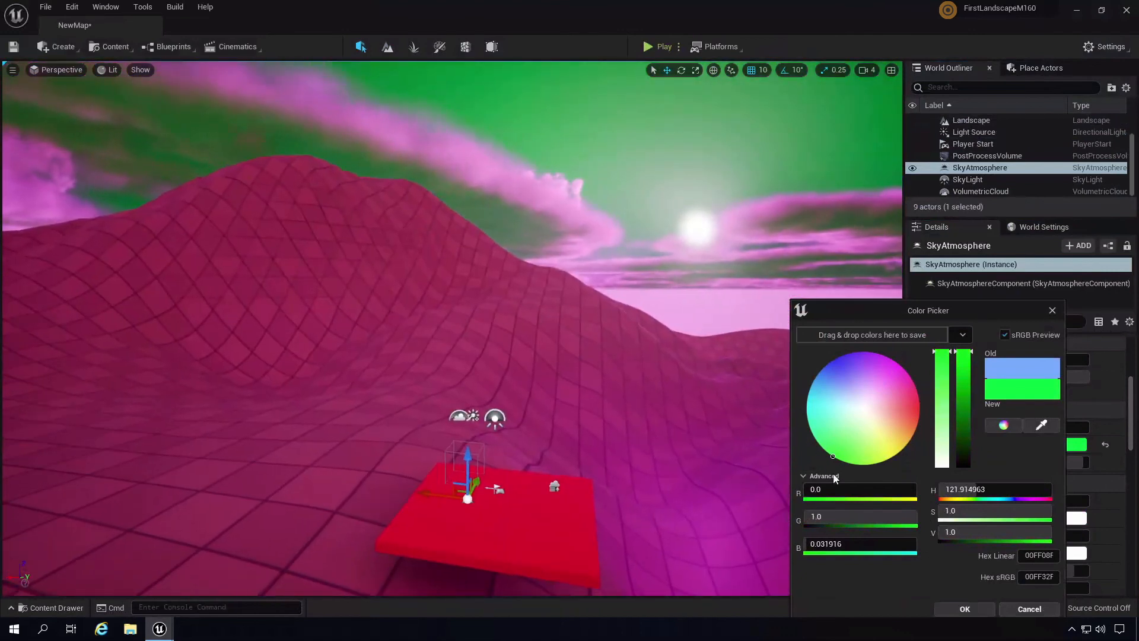
- Try magenta, pale pink and lavender Rayleigh colours, then cancel to restore the original blue
{"action": "left_click_drag", "start_coordinate": [863, 428], "coordinate": [903, 344]}
{"action": "mouse_move", "coordinate": [616, 348]}
{"action": "right_mouse_down"}
{"action": "mouse_move", "coordinate": [637, 320]}
{"action": "mouse_move", "coordinate": [627, 339]}
{"action": "right_mouse_up"}
{"action": "mouse_move", "coordinate": [867, 395]}
{"action": "left_mouse_down"}
{"action": "mouse_move", "coordinate": [844, 375]}
{"action": "mouse_move", "coordinate": [863, 425]}
{"action": "mouse_move", "coordinate": [855, 419]}
{"action": "left_mouse_up"}
{"action": "left_click", "coordinate": [856, 397]}
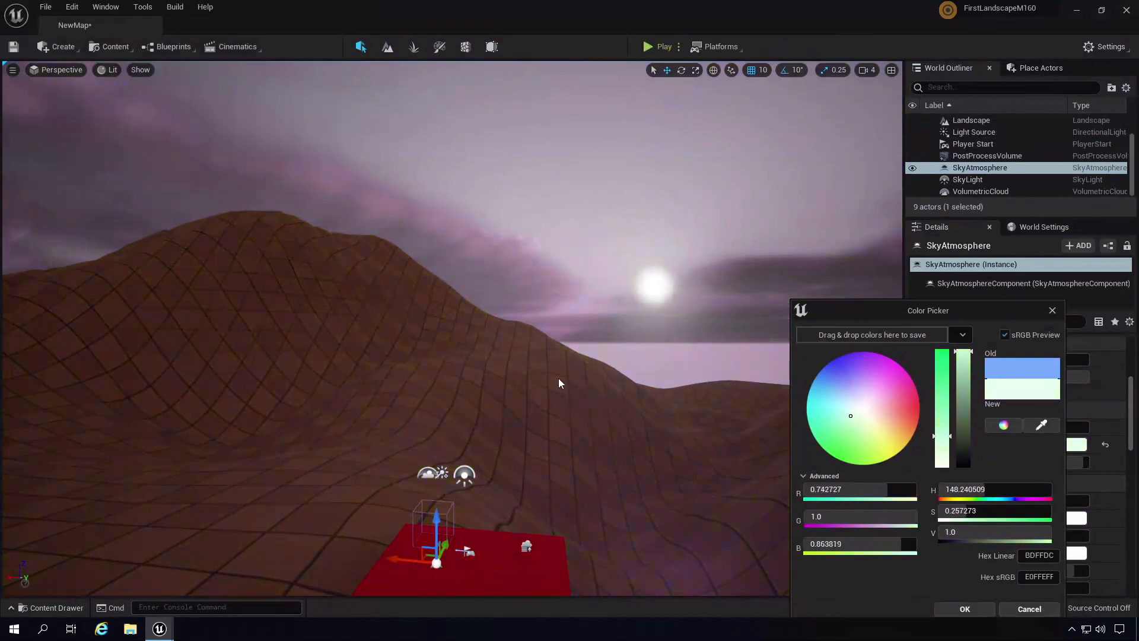
{"action": "right_click_drag", "start_coordinate": [557, 379], "coordinate": [516, 365]}
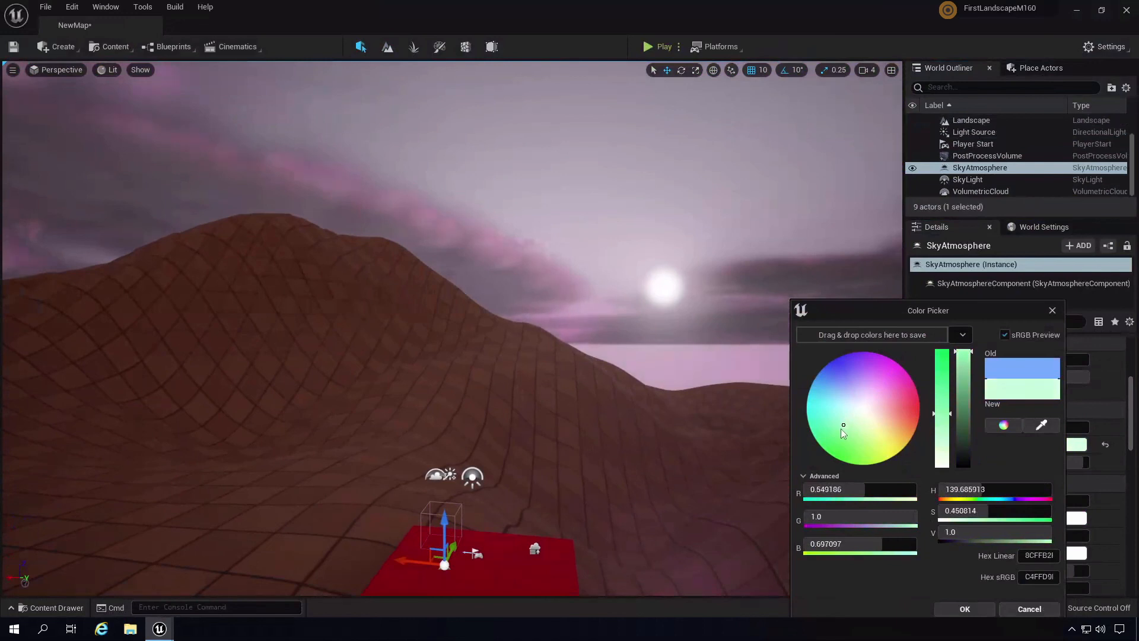
{"action": "left_click_drag", "start_coordinate": [837, 433], "coordinate": [863, 415]}
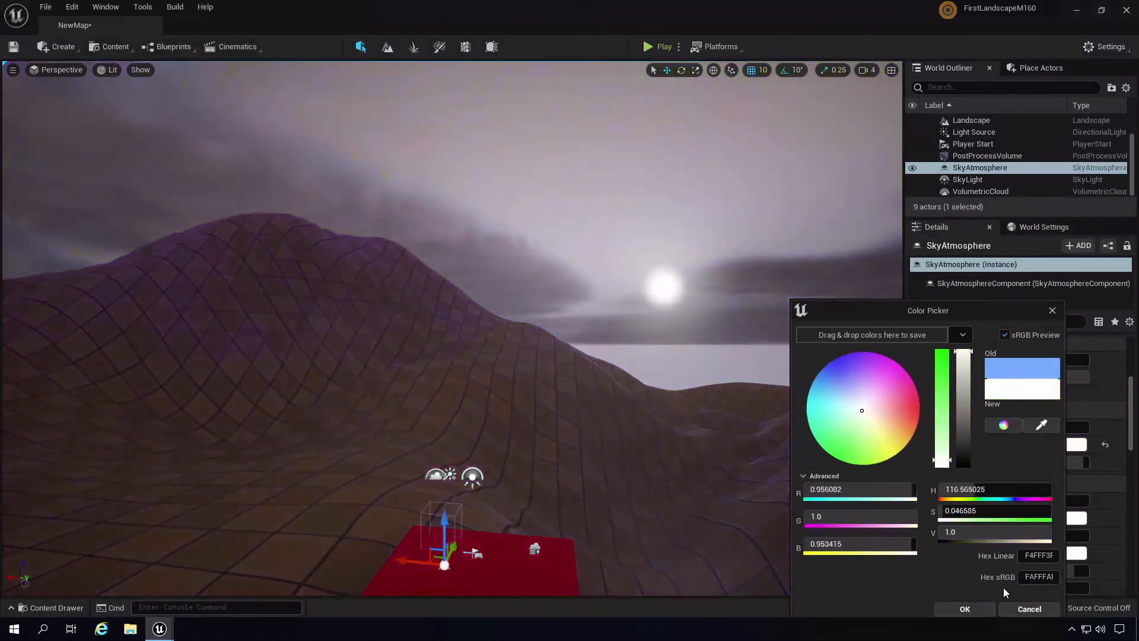
{"action": "left_click", "coordinate": [1018, 603]}
{"action": "scroll", "coordinate": [1133, 433], "scroll_direction": "down", "scroll_amount": 3}
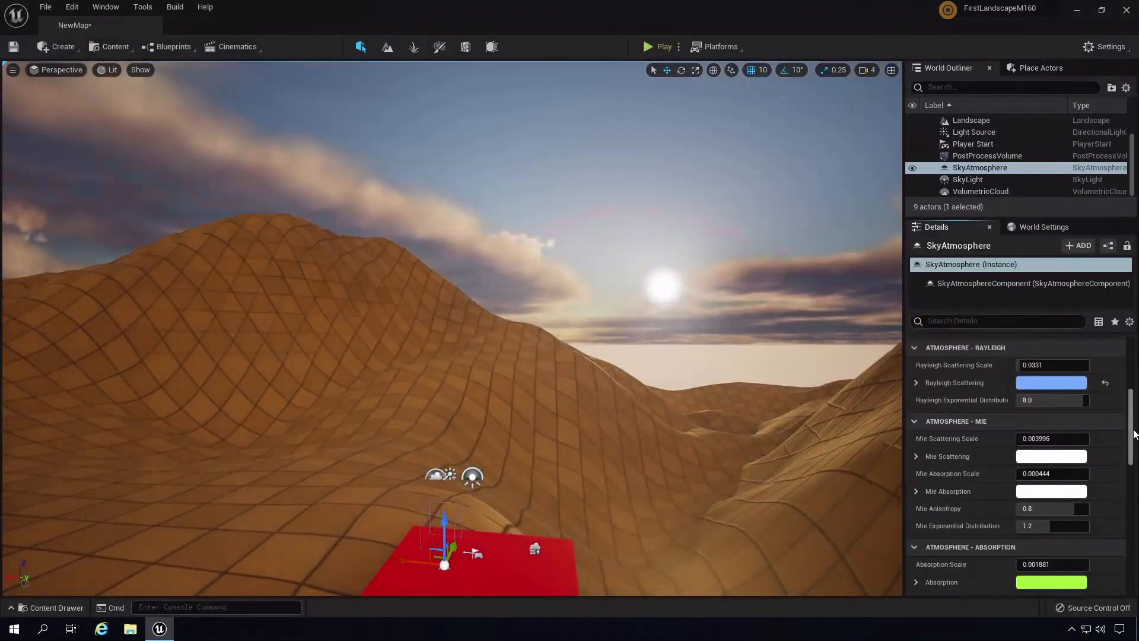
{"action": "left_click_drag", "start_coordinate": [1133, 433], "coordinate": [1132, 477]}
{"action": "left_click", "coordinate": [1039, 443]}
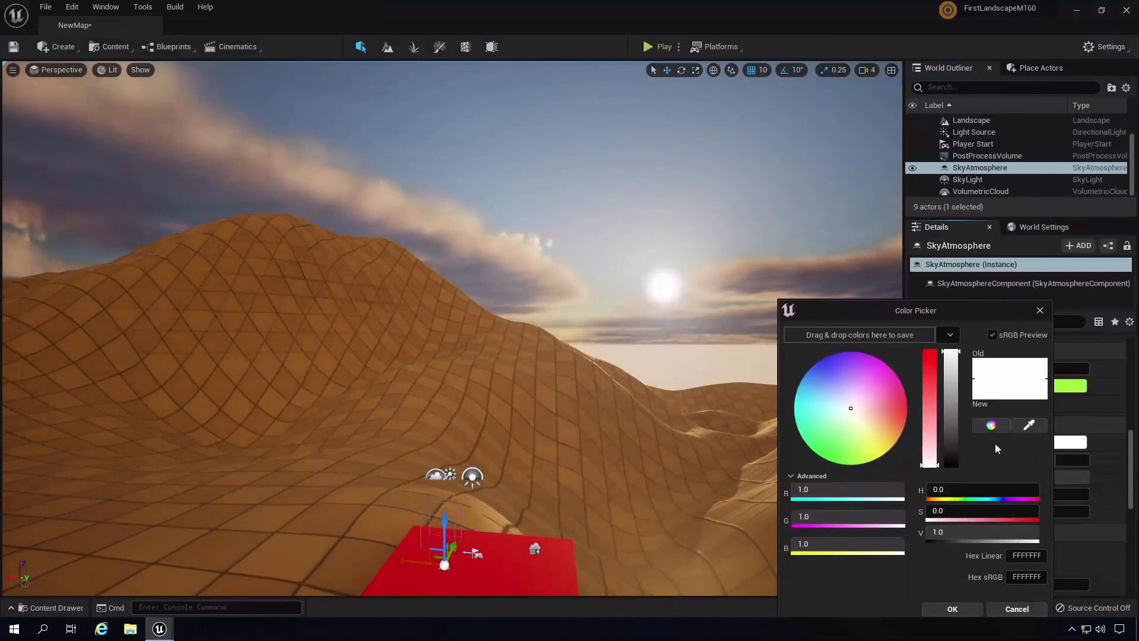
{"action": "left_click_drag", "start_coordinate": [856, 429], "coordinate": [930, 459]}
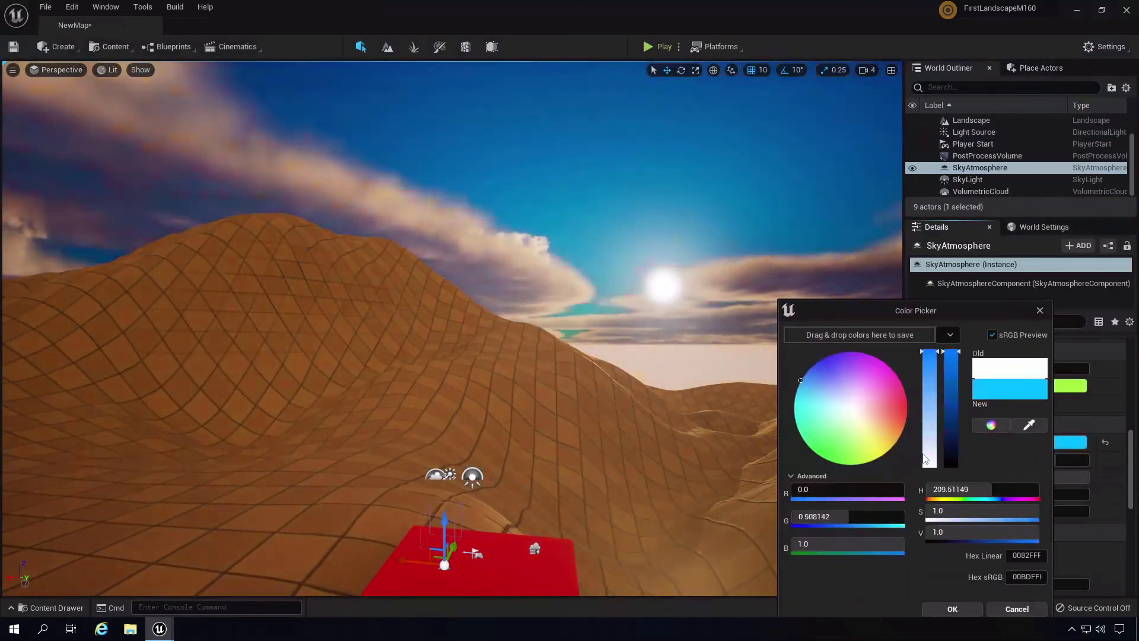
{"action": "left_click", "coordinate": [1017, 609]}
{"action": "mouse_move", "coordinate": [1130, 479]}
{"action": "left_mouse_down"}
{"action": "mouse_move", "coordinate": [1133, 507]}
{"action": "mouse_move", "coordinate": [1130, 459]}
{"action": "left_mouse_up"}
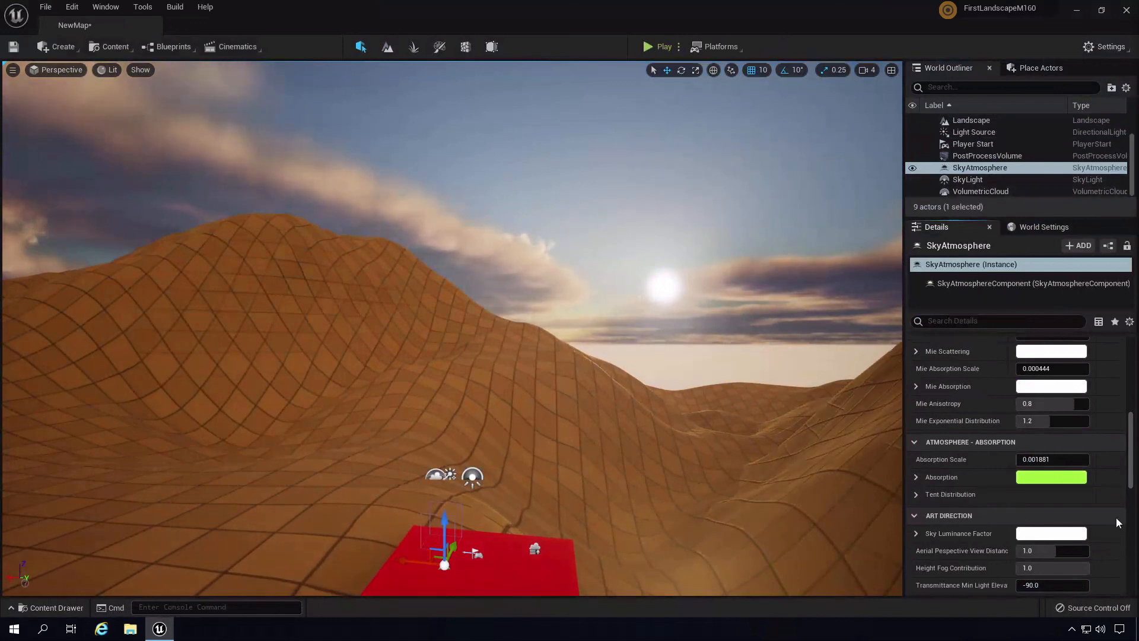
{"action": "left_click_drag", "start_coordinate": [1130, 469], "coordinate": [1131, 497]}
{"action": "right_click_drag", "start_coordinate": [689, 413], "coordinate": [768, 405]}
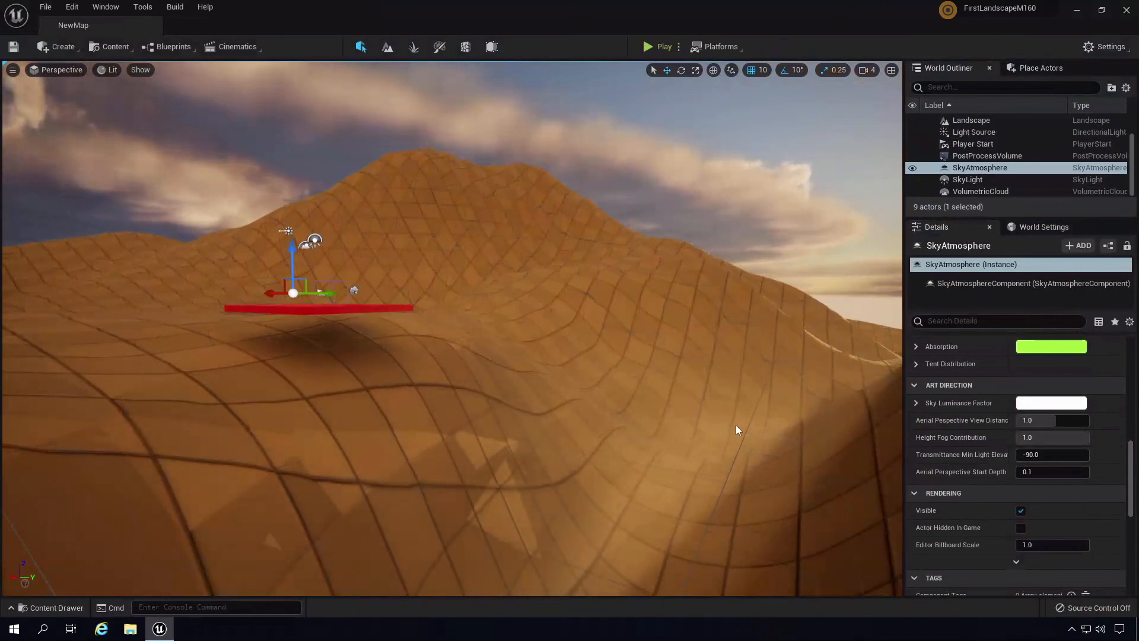
- Pull the camera back from the red platform, select Light Source, and scroll to Light Shafts
{"action": "right_click_drag", "start_coordinate": [736, 424], "coordinate": [480, 230]}
{"action": "key", "text": "s"}
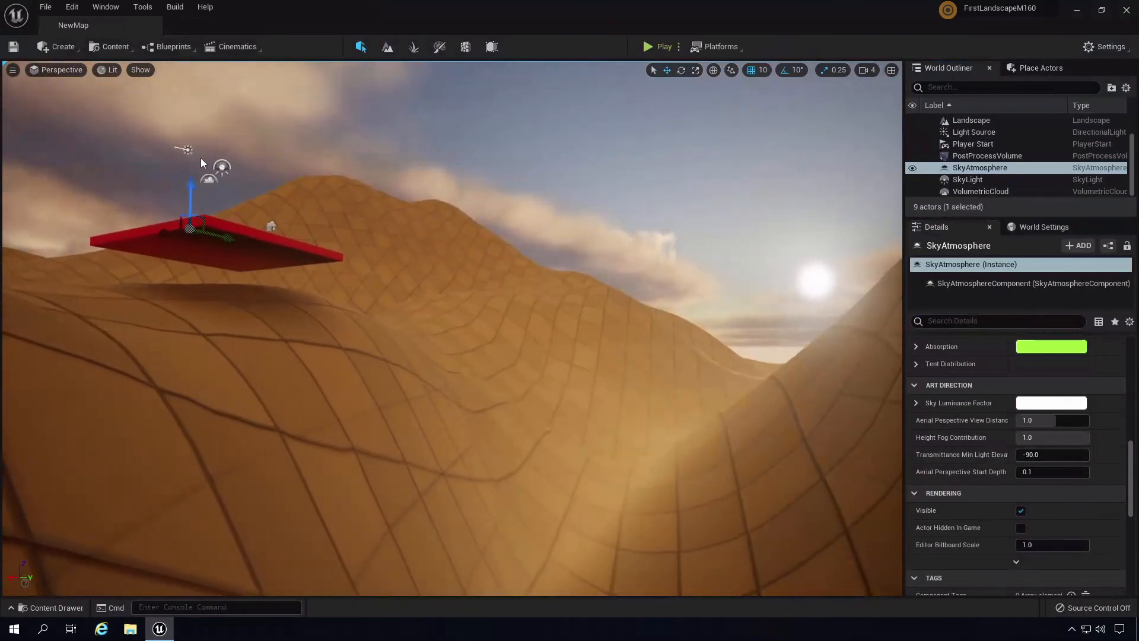
{"action": "left_click", "coordinate": [184, 150]}
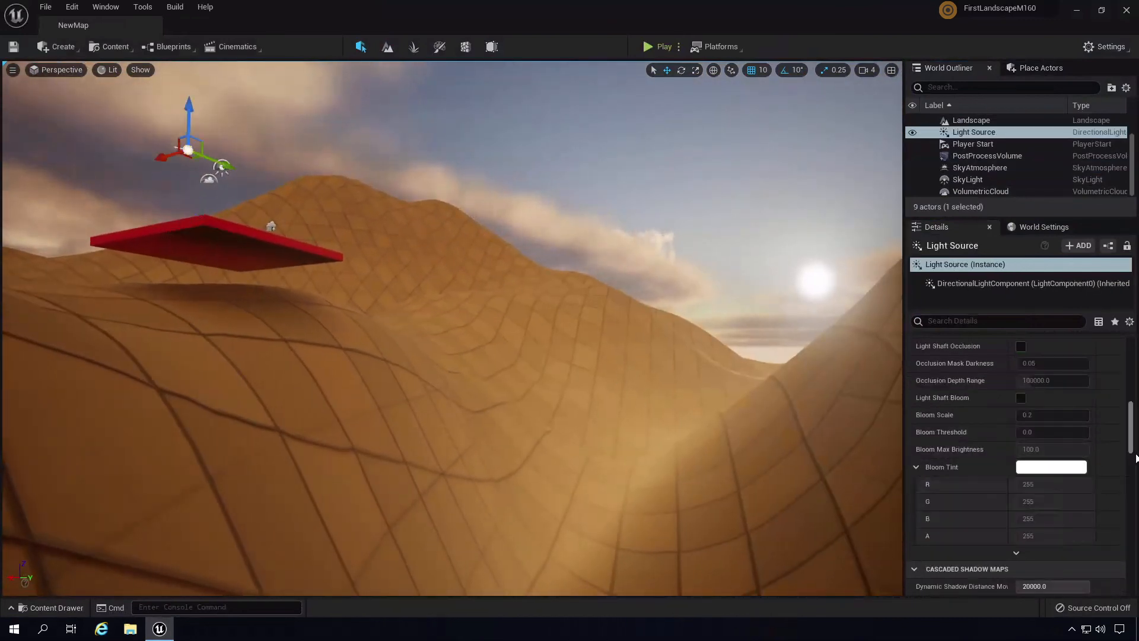
{"action": "mouse_move", "coordinate": [1133, 440]}
{"action": "left_mouse_down"}
{"action": "mouse_move", "coordinate": [1134, 566]}
{"action": "mouse_move", "coordinate": [1132, 395]}
{"action": "mouse_move", "coordinate": [1132, 416]}
{"action": "left_mouse_up"}
- Turn Light Shaft Occlusion on and back off, then swing the view toward the sky
{"action": "left_click", "coordinate": [1021, 445]}
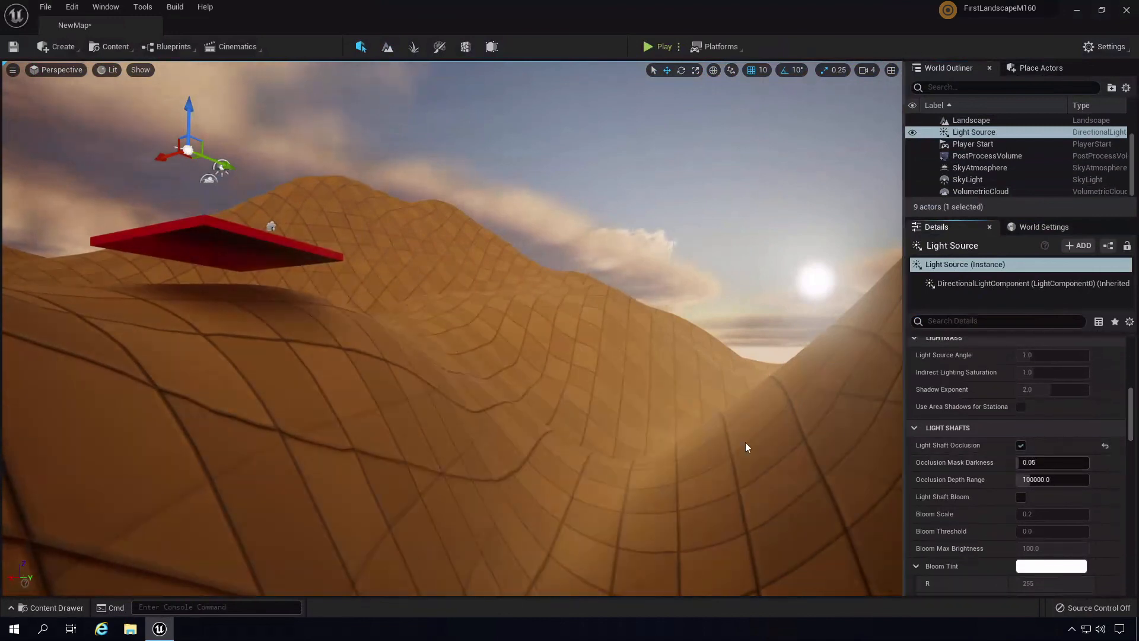
{"action": "left_click", "coordinate": [1022, 443]}
{"action": "right_click_drag", "start_coordinate": [609, 315], "coordinate": [2, 212]}
{"action": "middle_click_drag", "start_coordinate": [2, 212], "coordinate": [2, 178]}
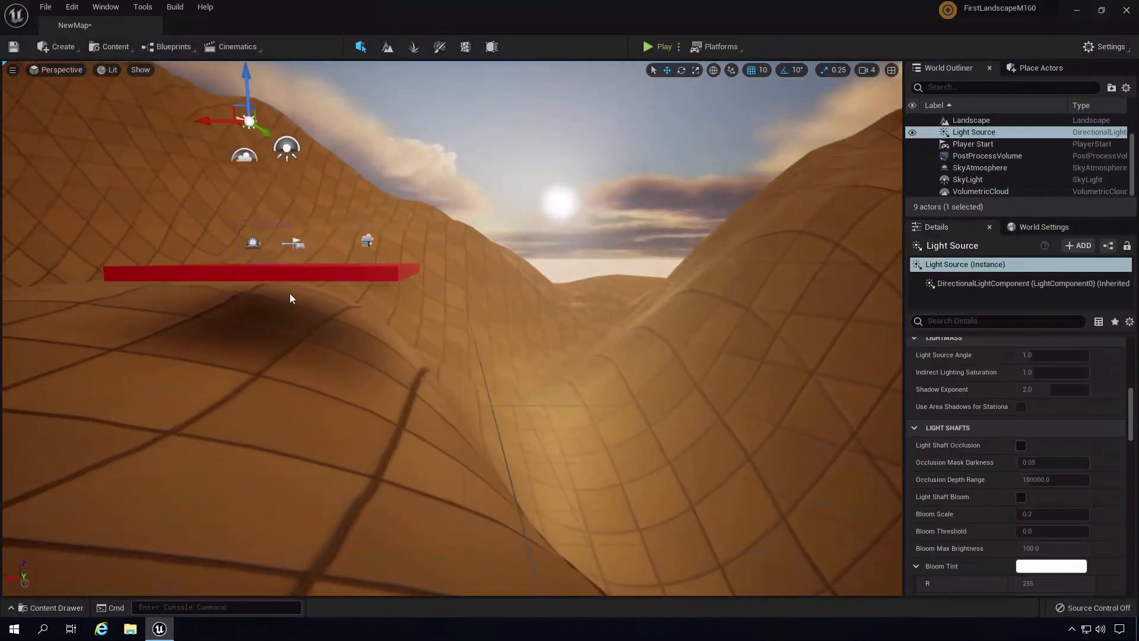
{"action": "middle_click_drag", "start_coordinate": [289, 294], "coordinate": [228, 168]}
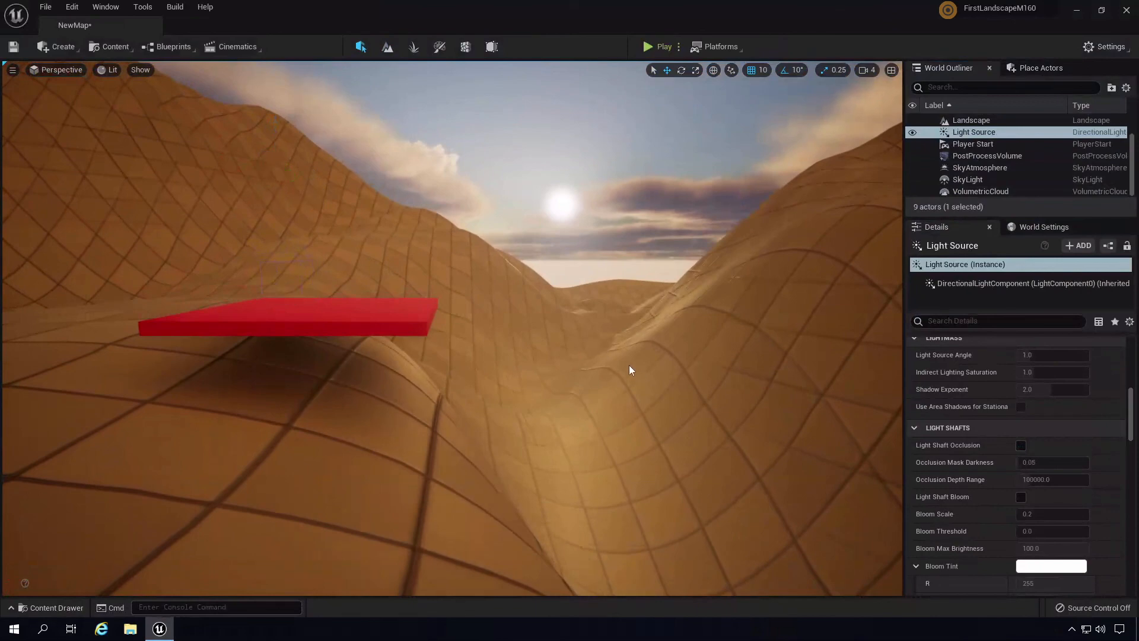
{"action": "right_click_drag", "start_coordinate": [630, 368], "coordinate": [430, 385]}
{"action": "left_click", "coordinate": [661, 47]}
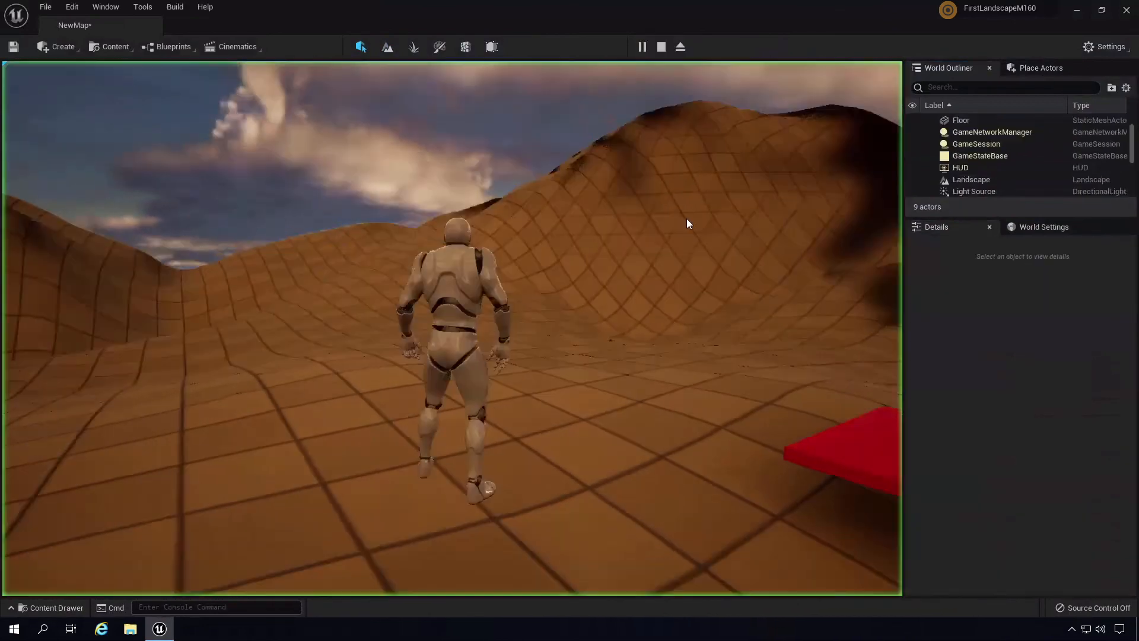
{"action": "key", "text": "w"}
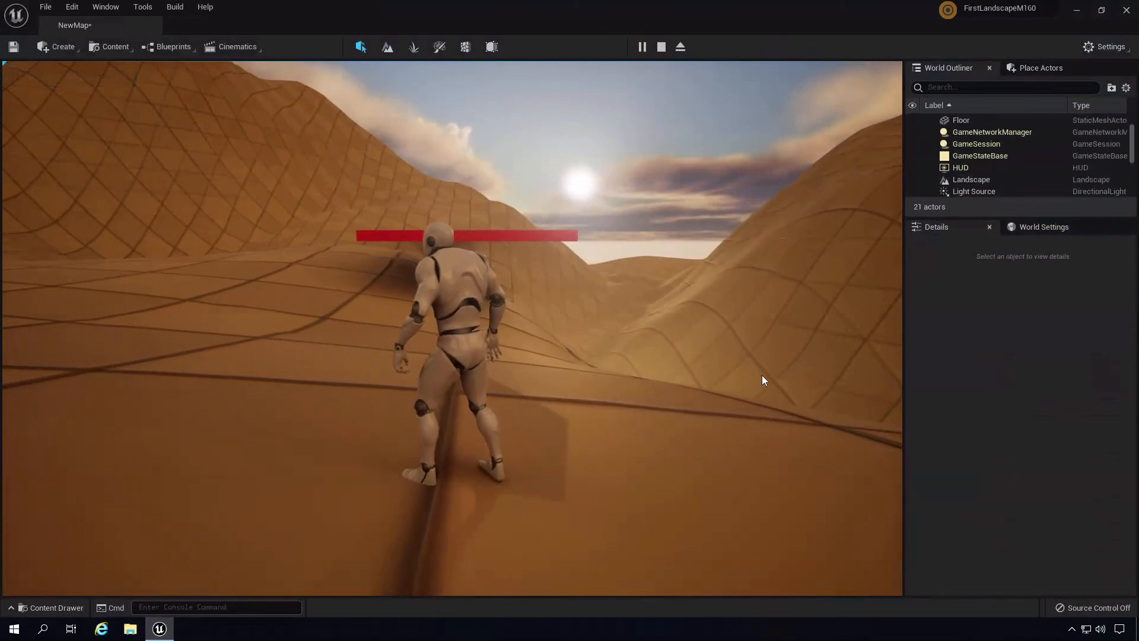
{"action": "key", "text": "Escape"}
{"action": "right_click_drag", "start_coordinate": [706, 349], "coordinate": [779, 396]}
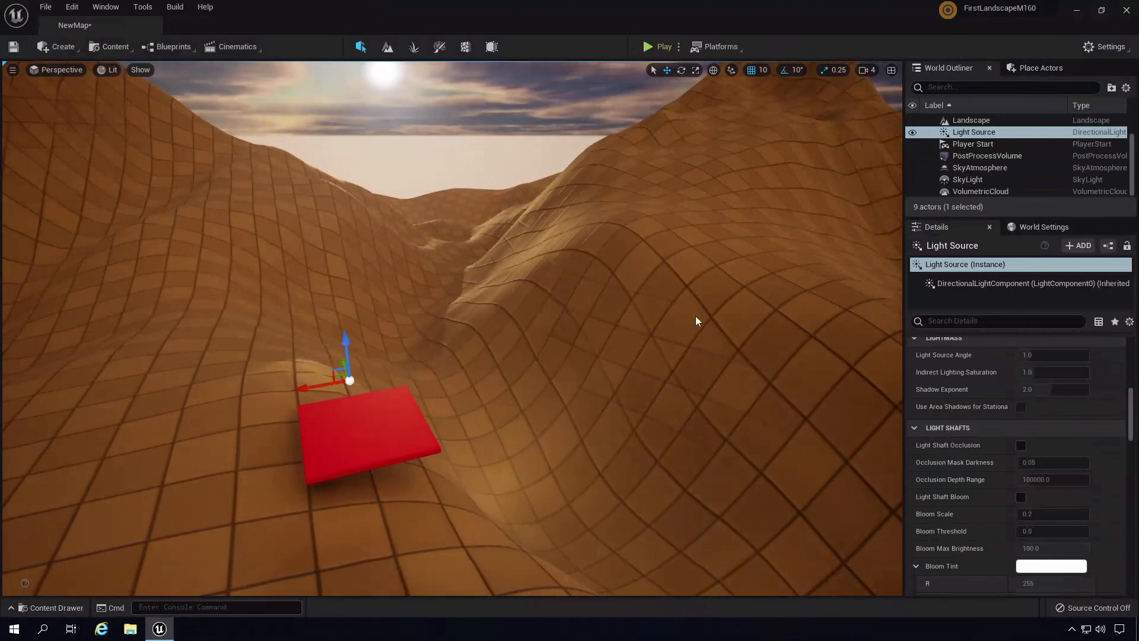
{"action": "right_click_drag", "start_coordinate": [696, 315], "coordinate": [347, 329]}
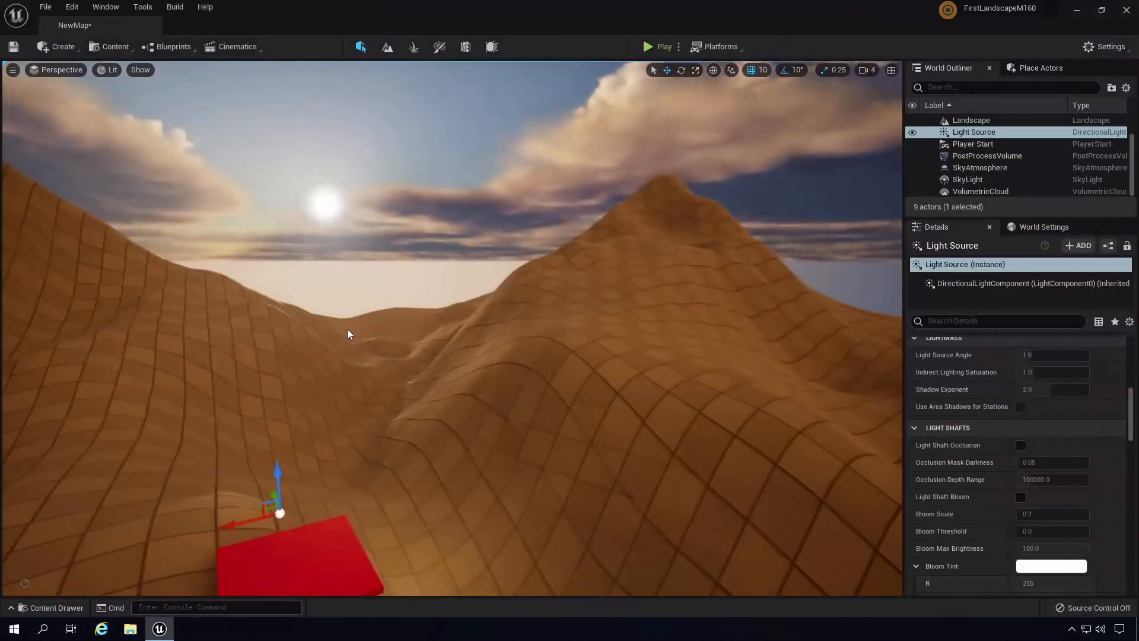